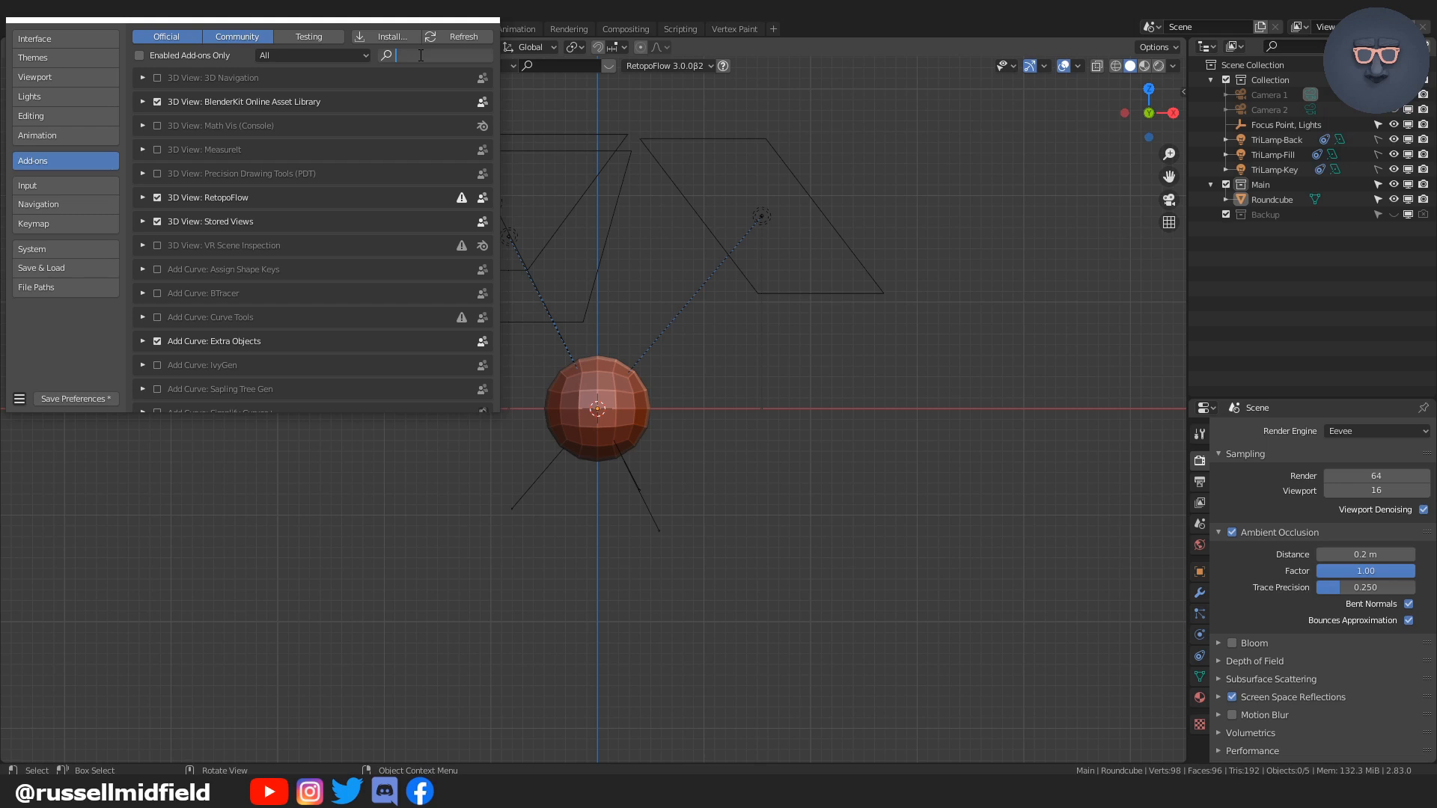
Step: Look up the Add Mesh: Extra Objects and Bool Tool add-ons by filtering the add-on list for "extra" and "bool"
text(extra)
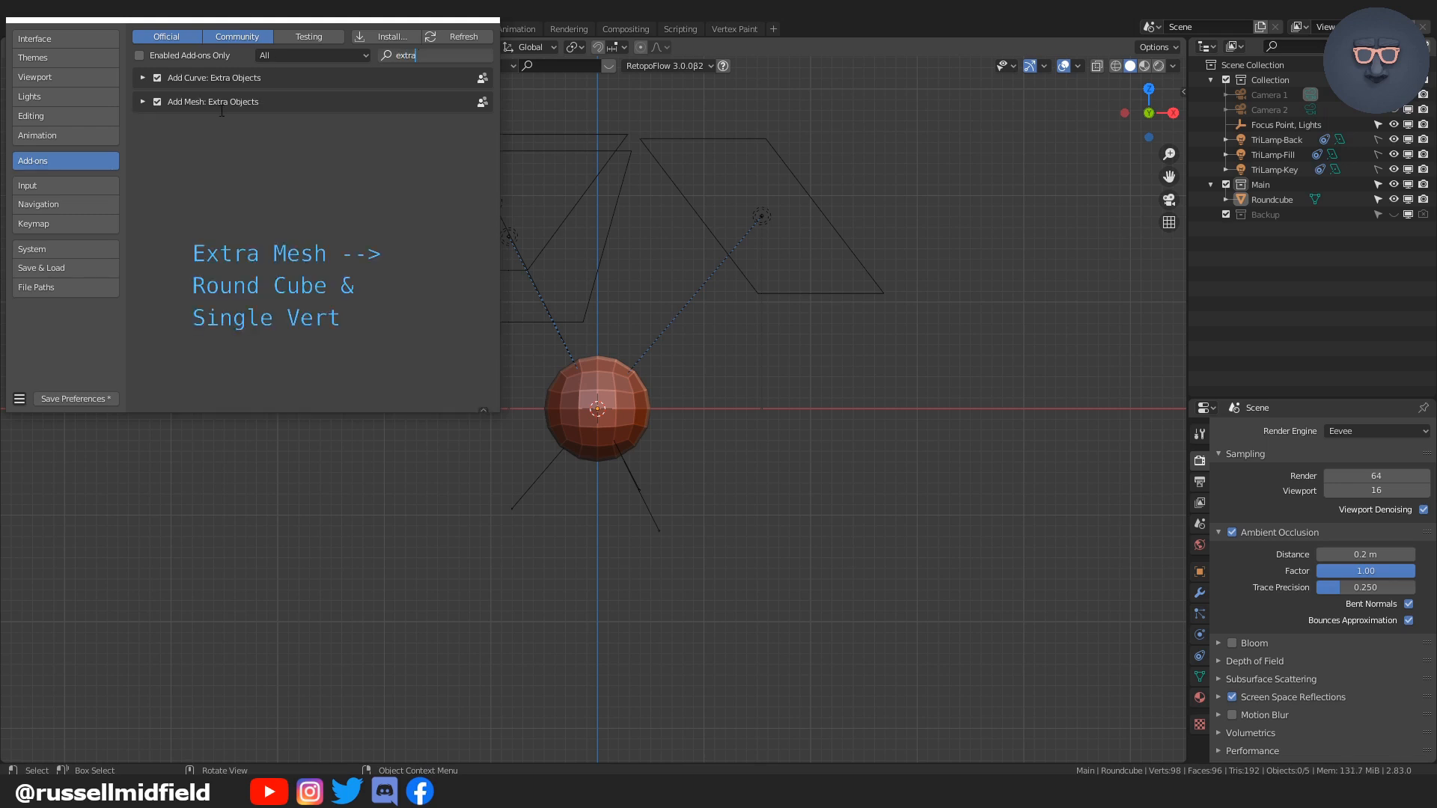
click(142, 102)
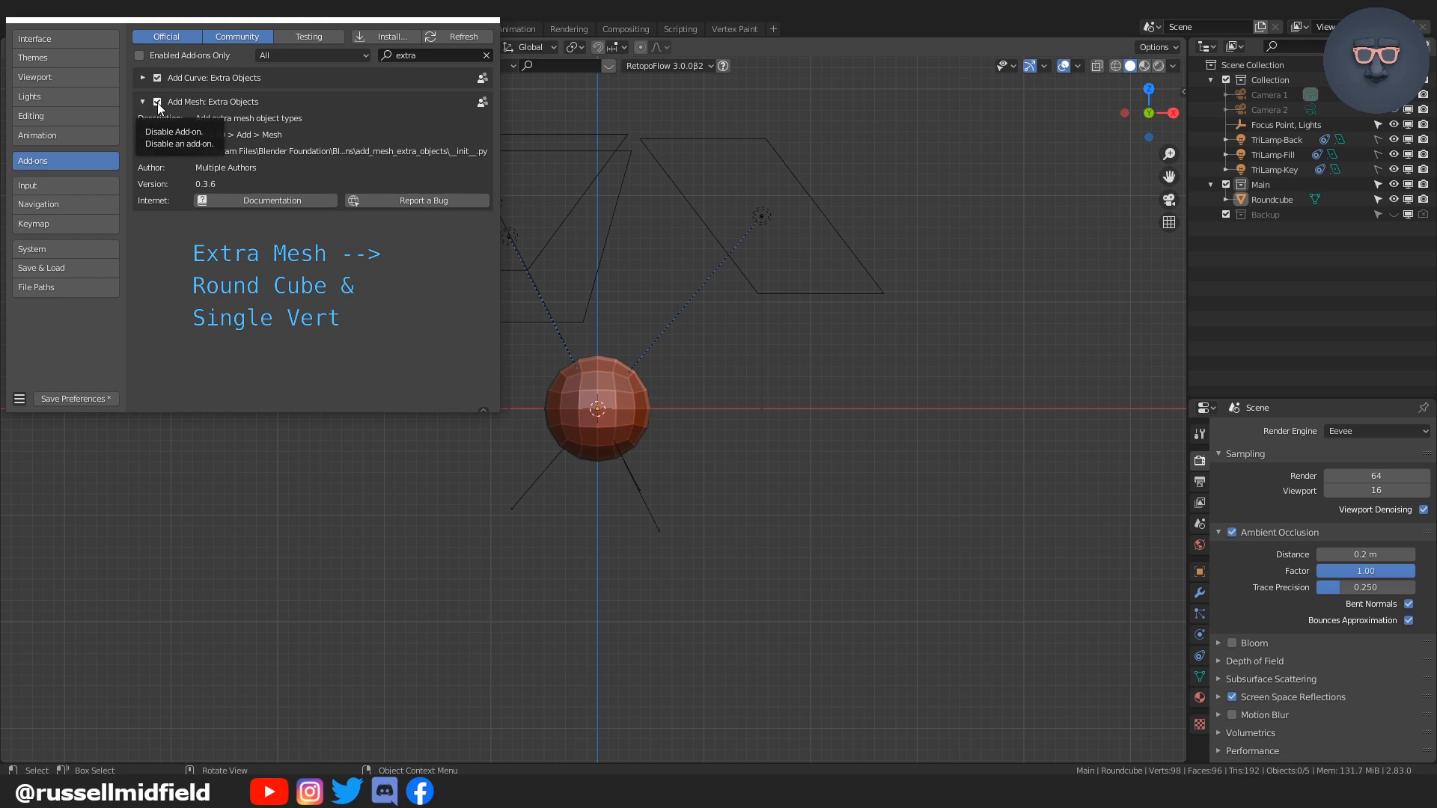
click(392, 57)
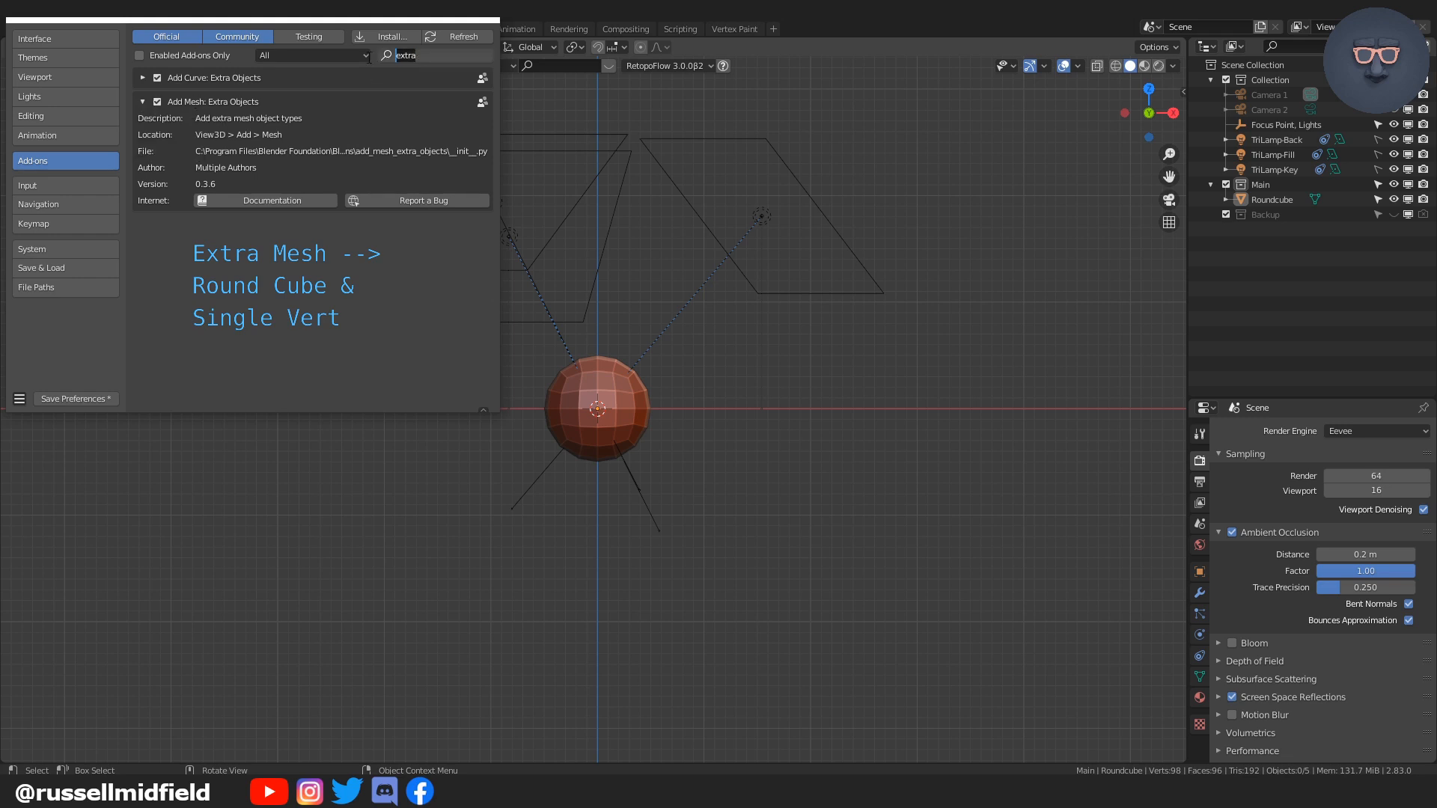
text(bool)
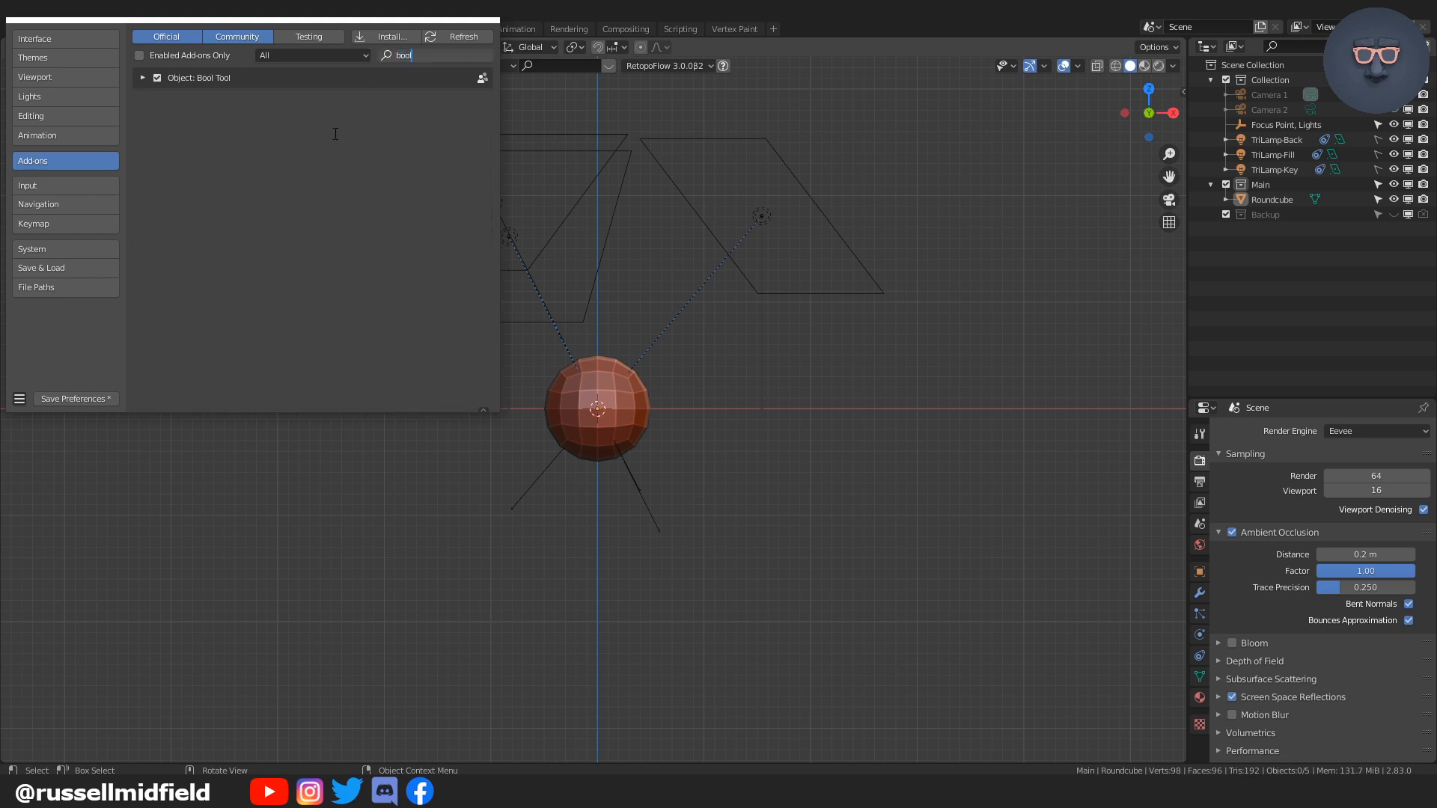
key(Return)
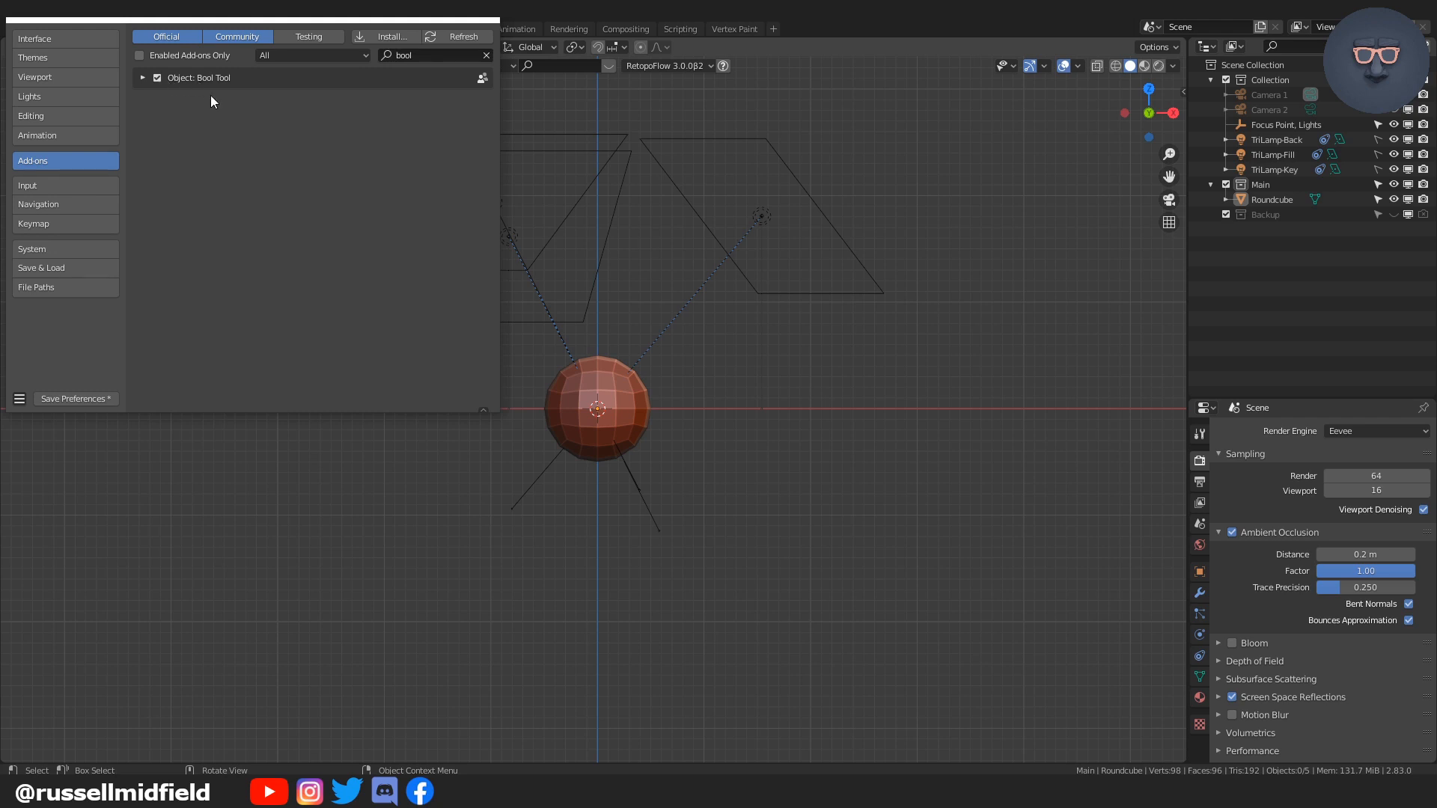
Step: Set new objects to align to View in the editing preferences, save the preferences and close them
click(53, 116)
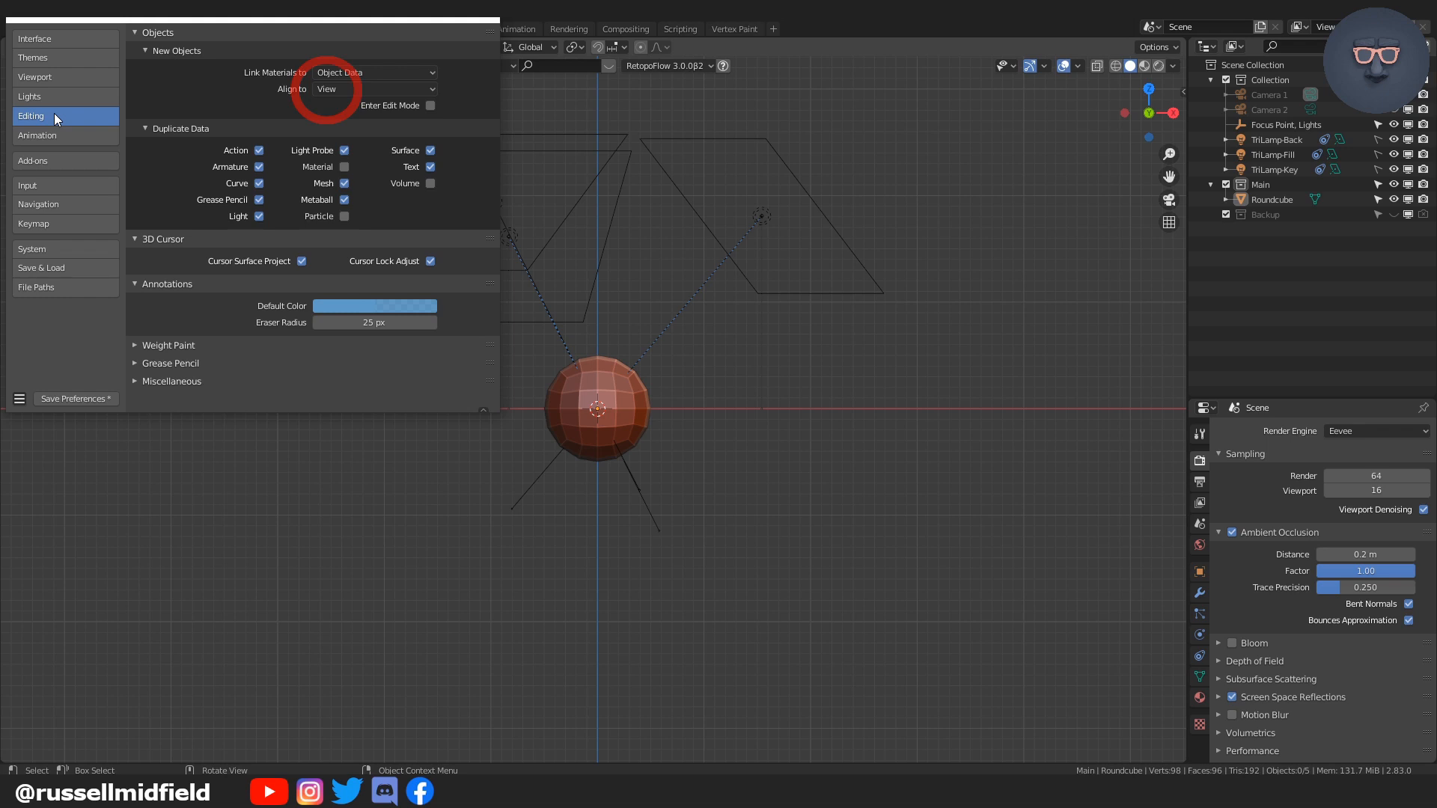
click(348, 91)
click(366, 103)
click(95, 398)
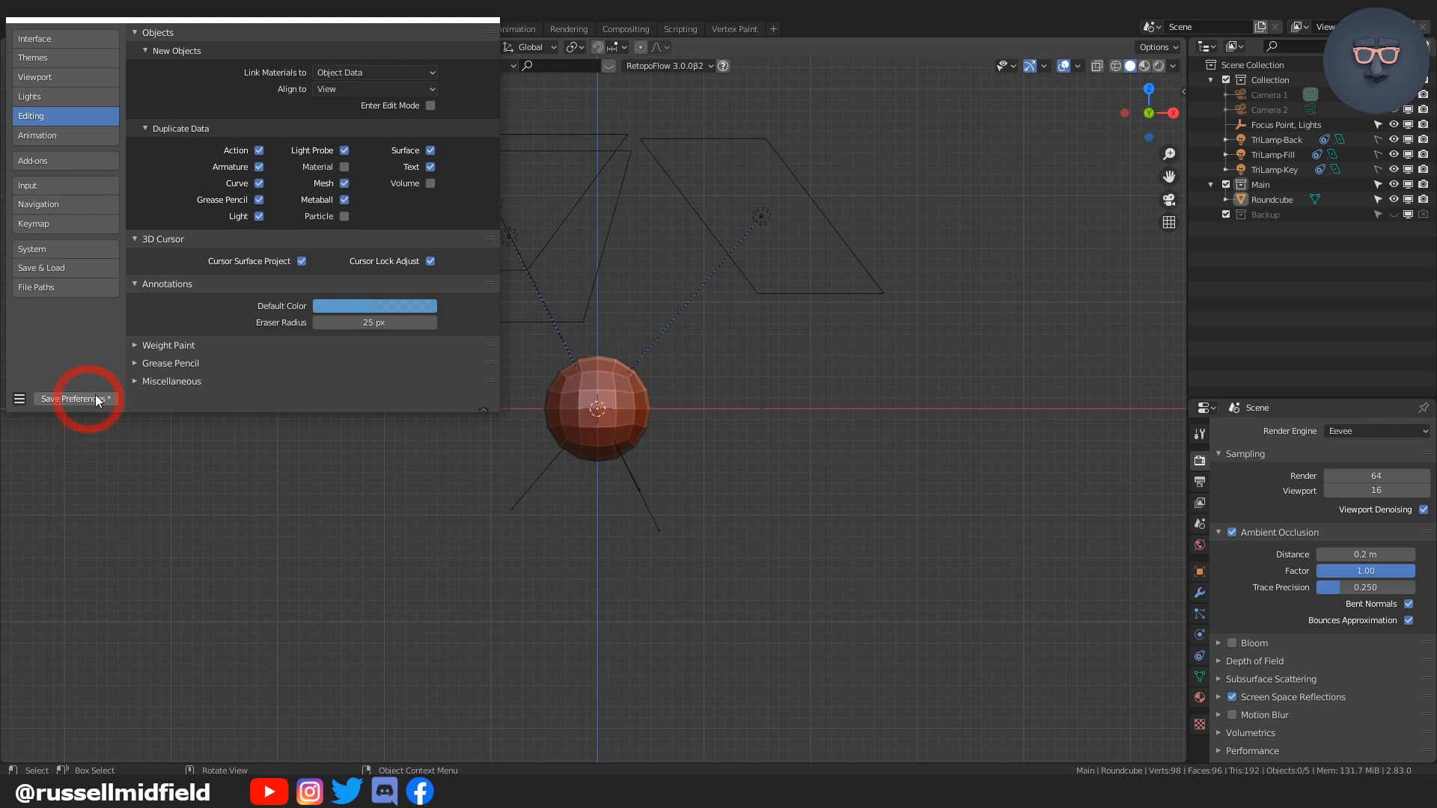
click(493, 20)
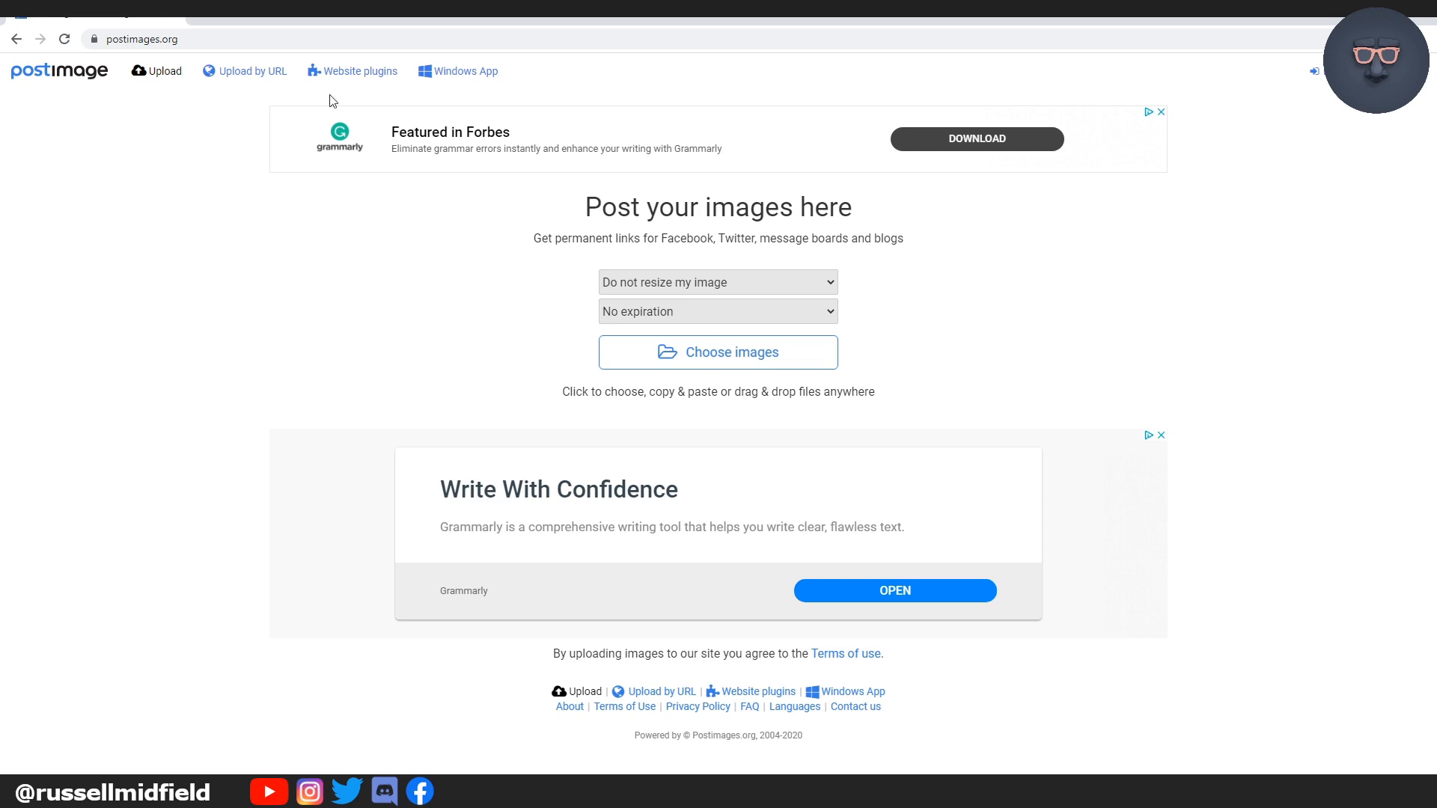
click(277, 38)
text(https://postimg.cc/gallery/sz5sRZx)
key(Return)
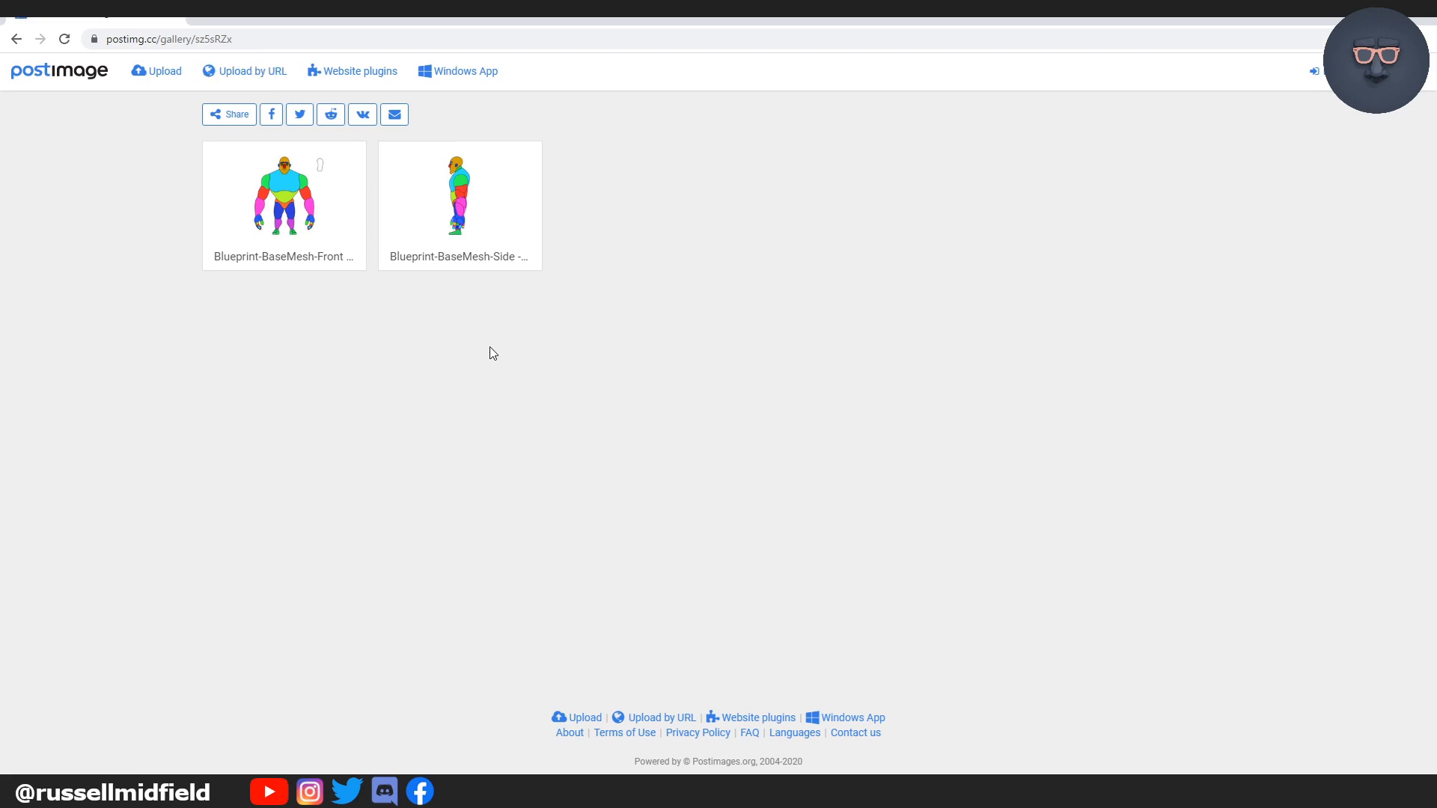
click(297, 193)
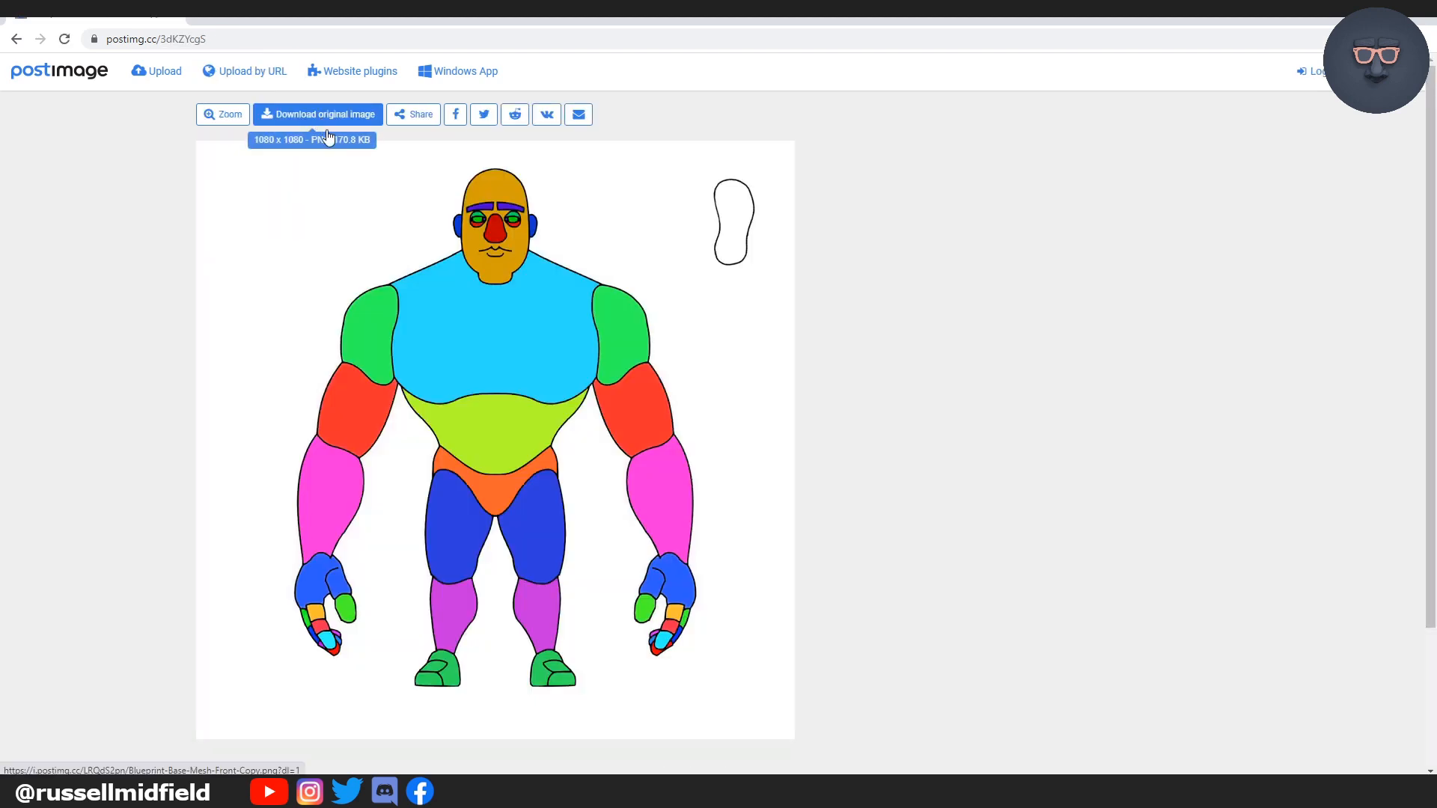
click(17, 39)
click(492, 218)
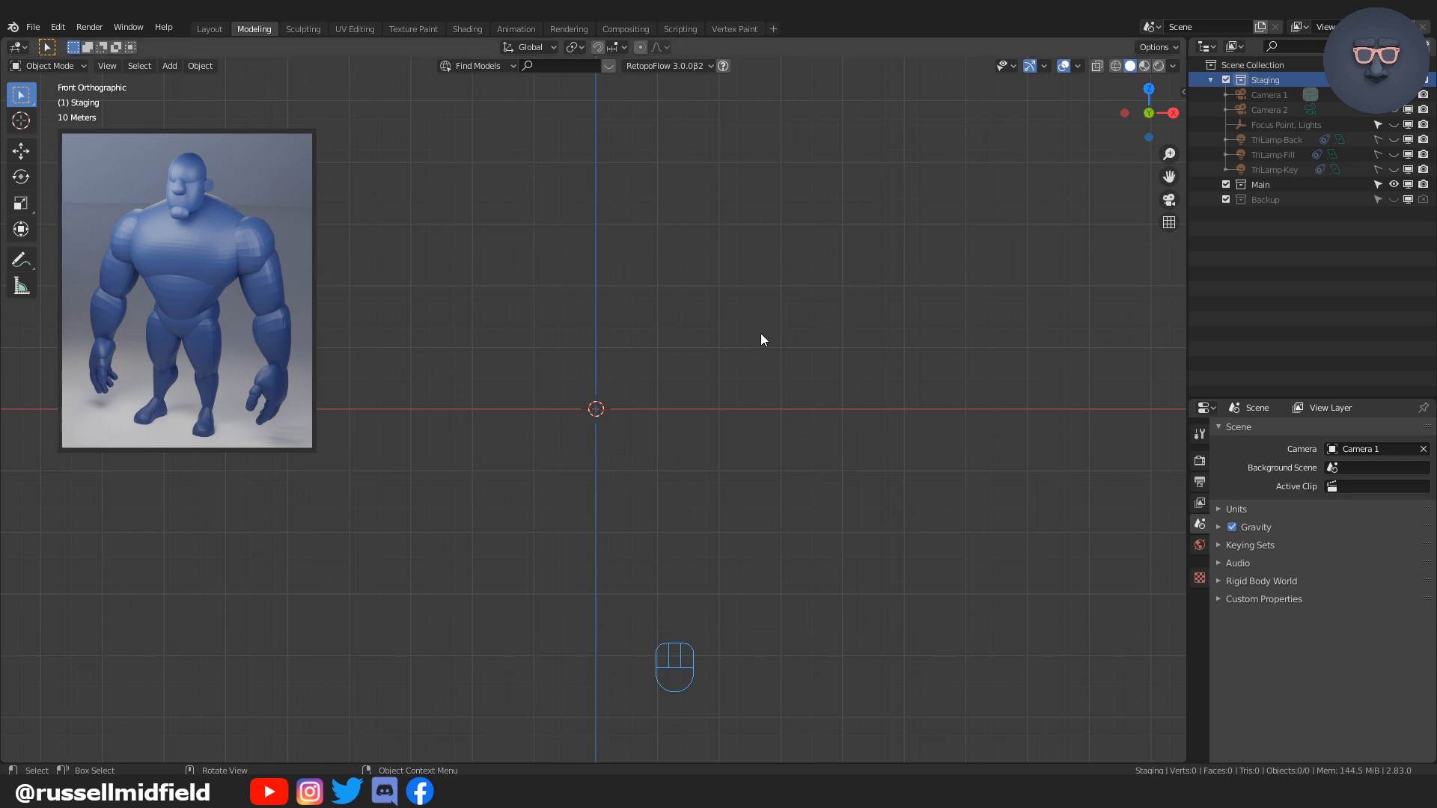
Step: Switch to Blender and add Blueprint-BaseMesh-Front.png as a reference image in the front view
key(shift+a)
mouse_move(761, 334)
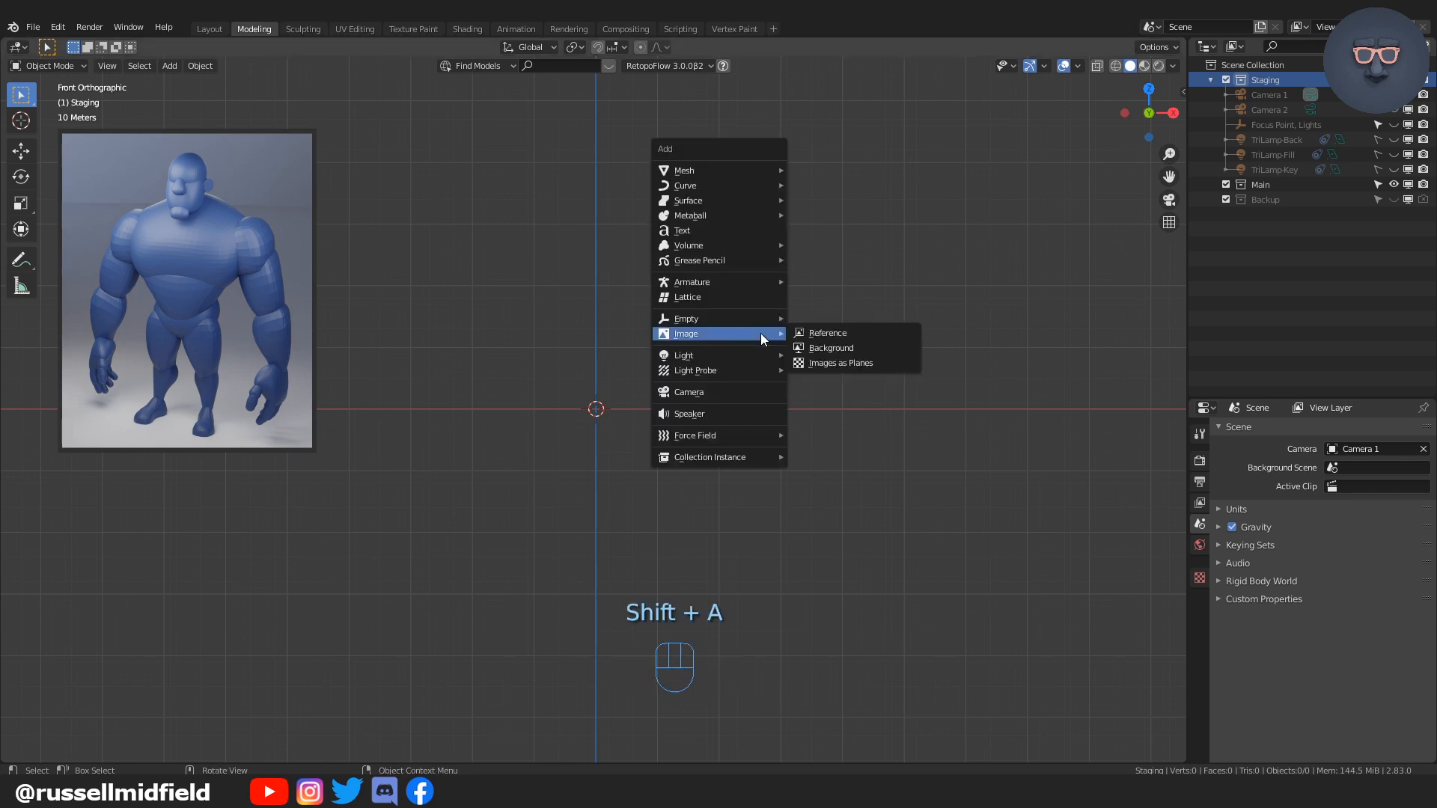
click(821, 332)
click(641, 95)
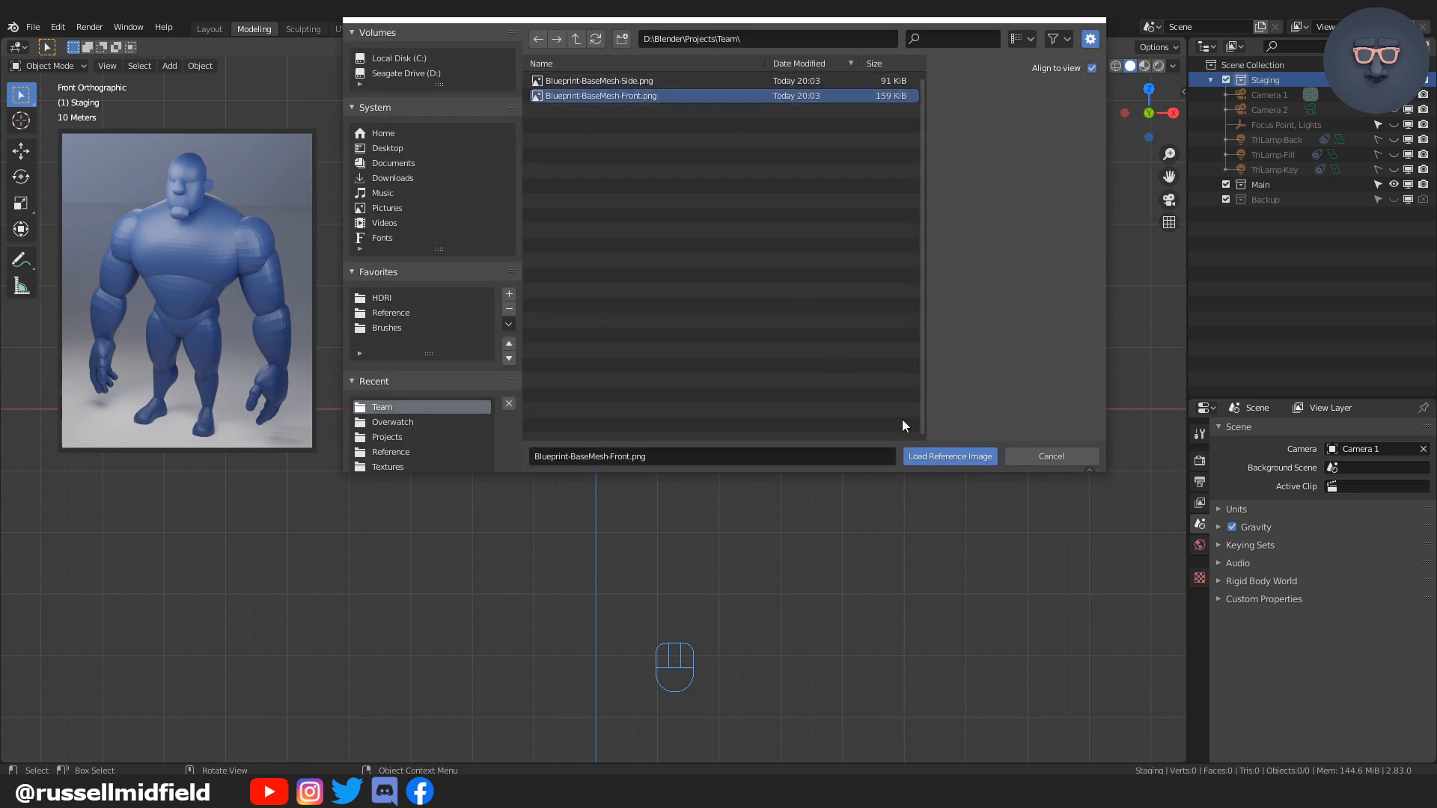
click(940, 455)
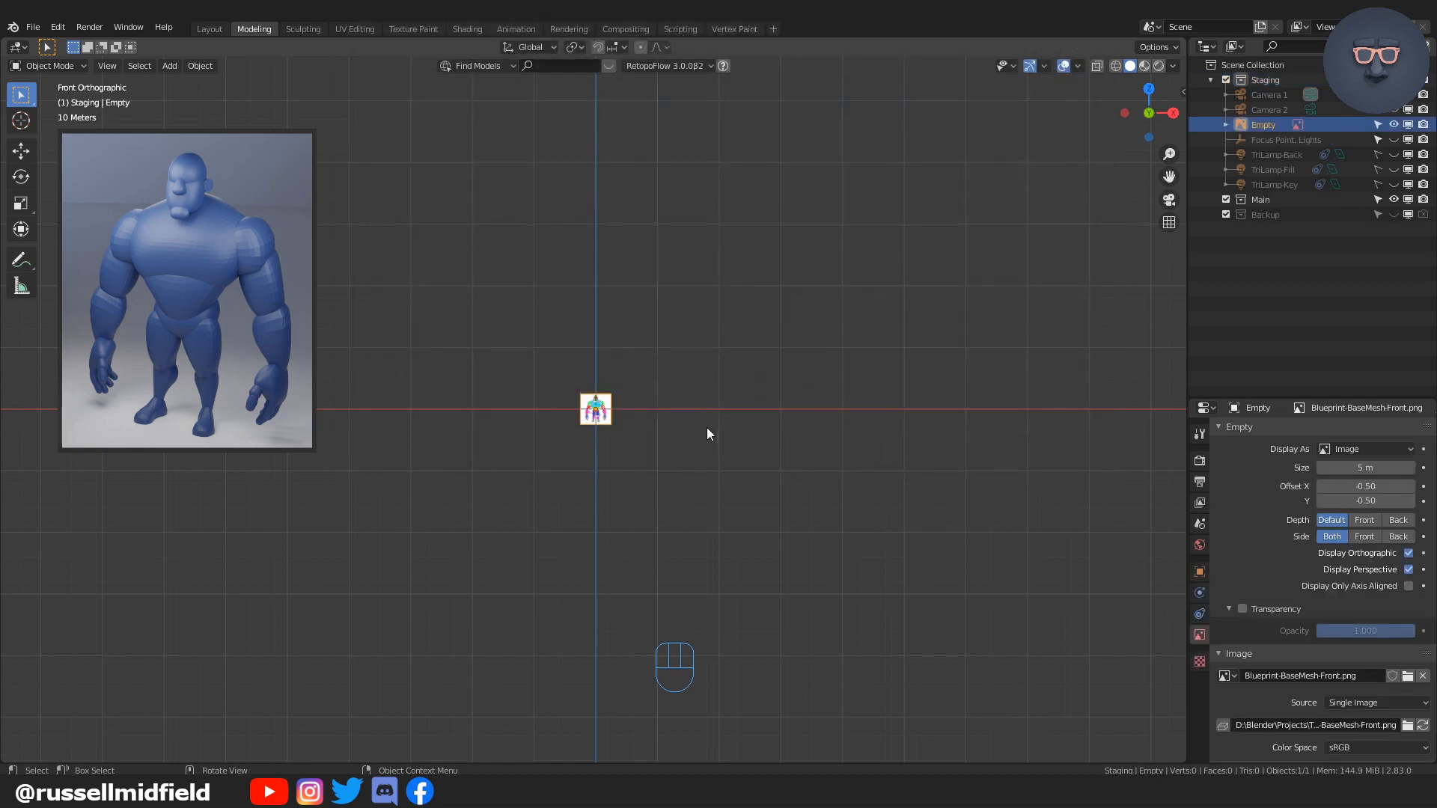
Step: Scale the front reference image by exactly 10 on the X, Y and Z axes
key(s)
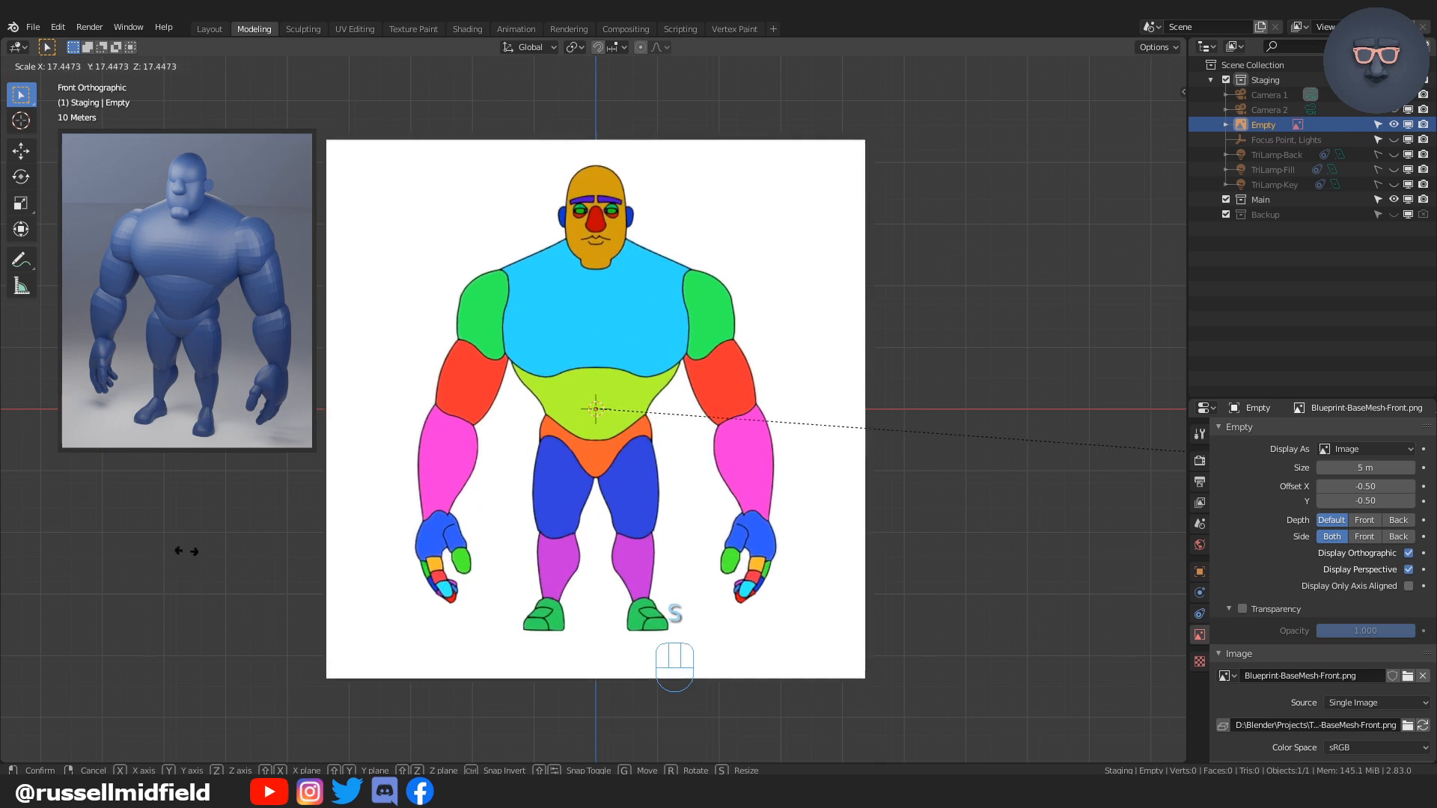
click(209, 623)
click(192, 683)
text(10)
key(Return)
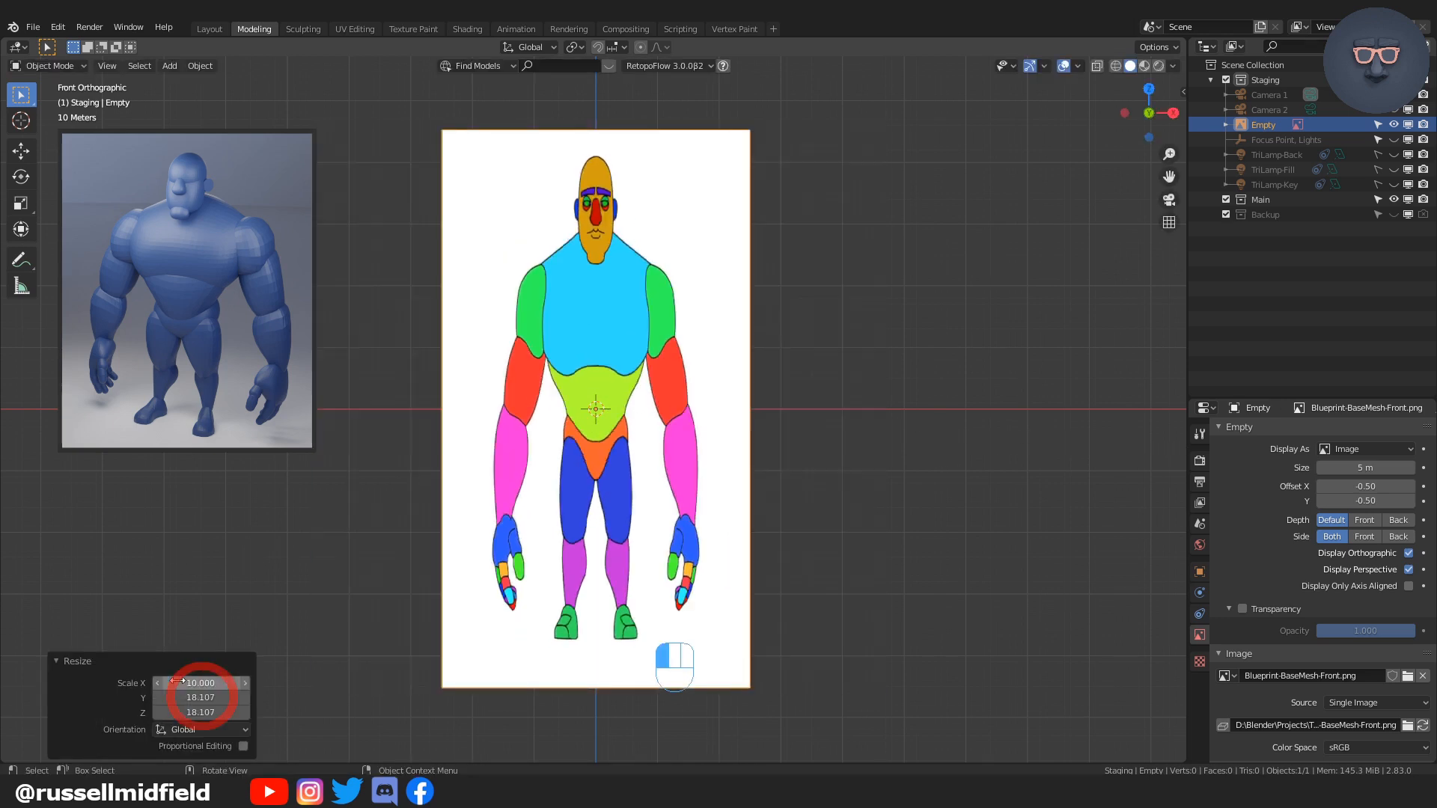
click(187, 691)
click(197, 684)
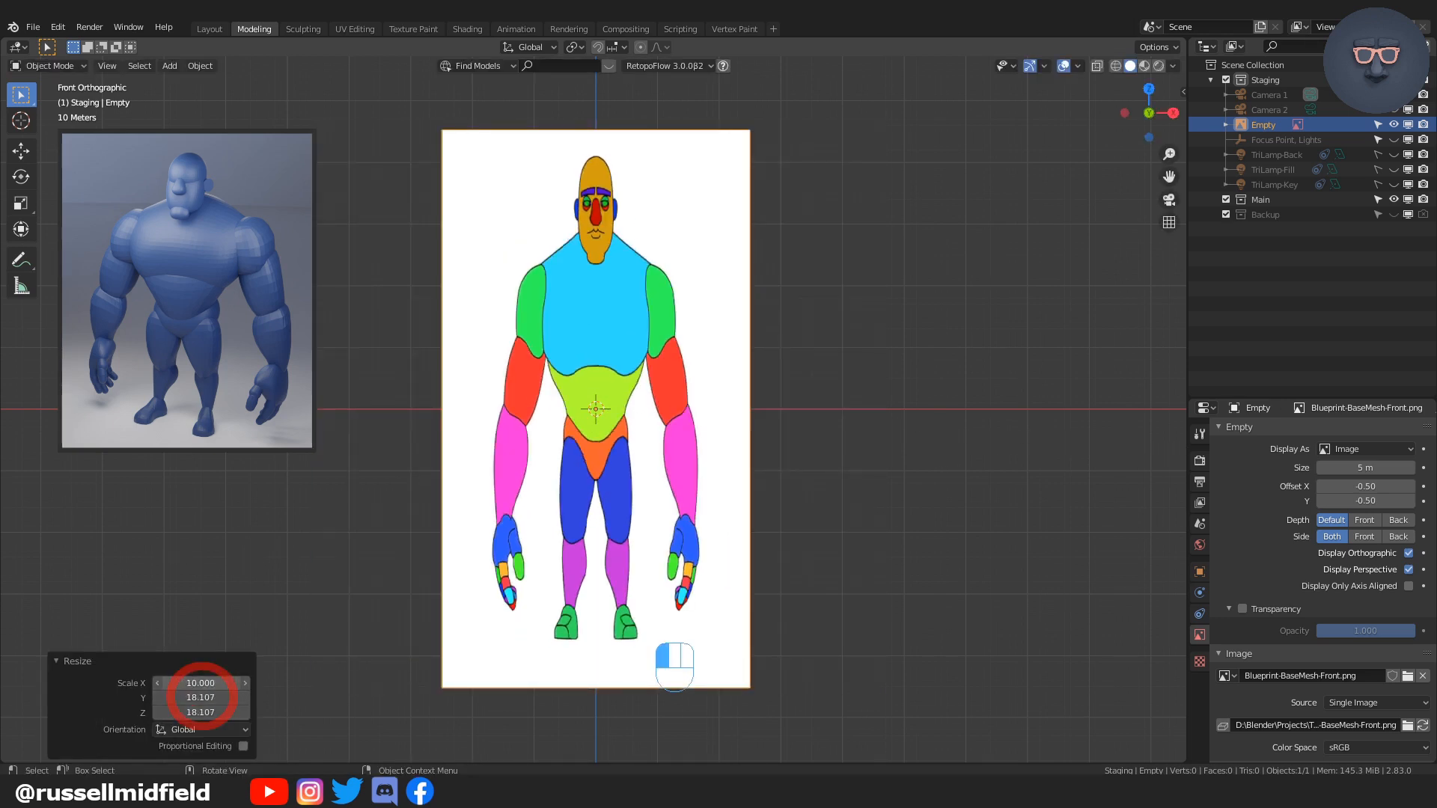
drag(200, 682, 200, 713)
key(Return)
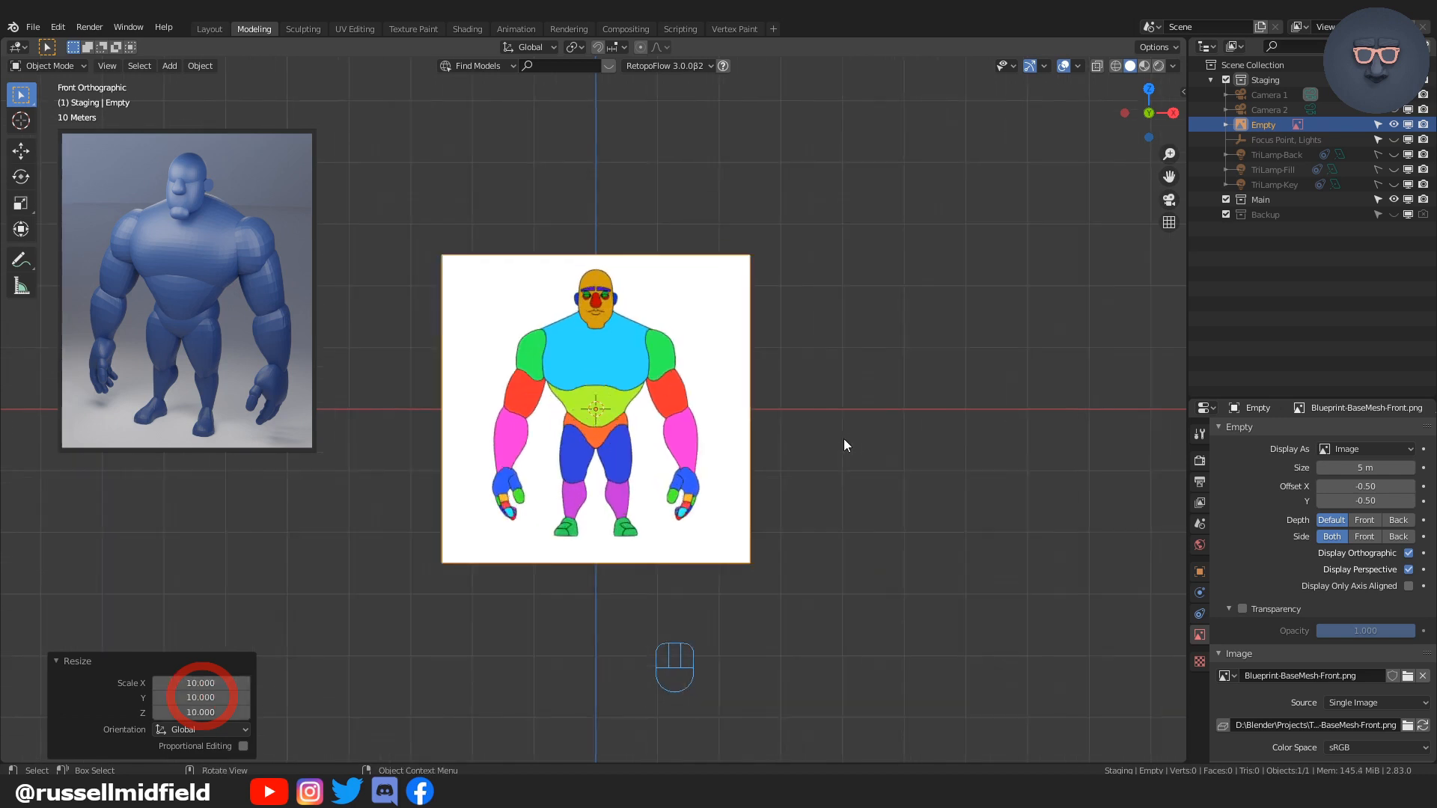
Step: Rename the front image empty as "Reference, Front" and deselect it
scroll(843, 444, up, 3)
double_click(1264, 125)
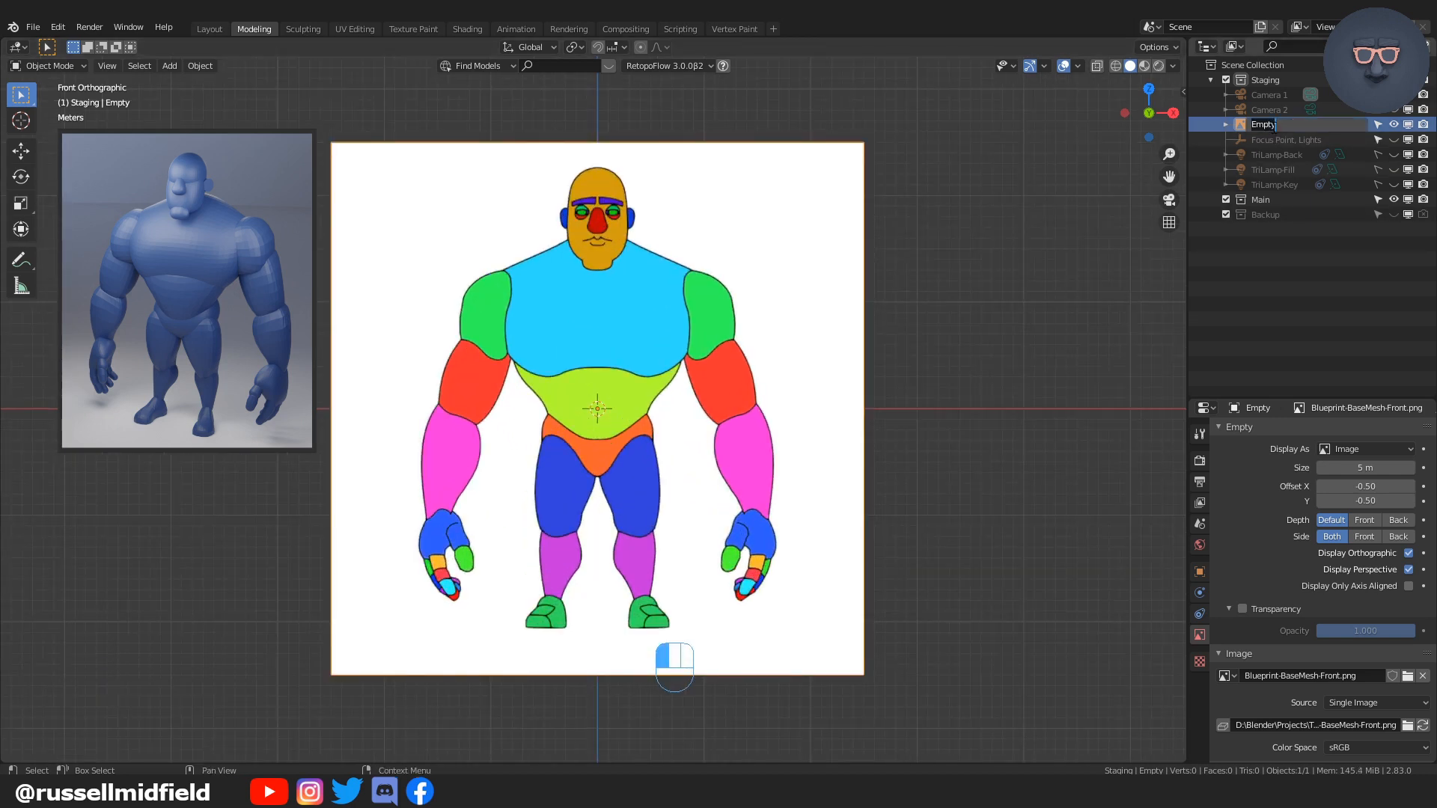
text(Reference, Front)
key(Return)
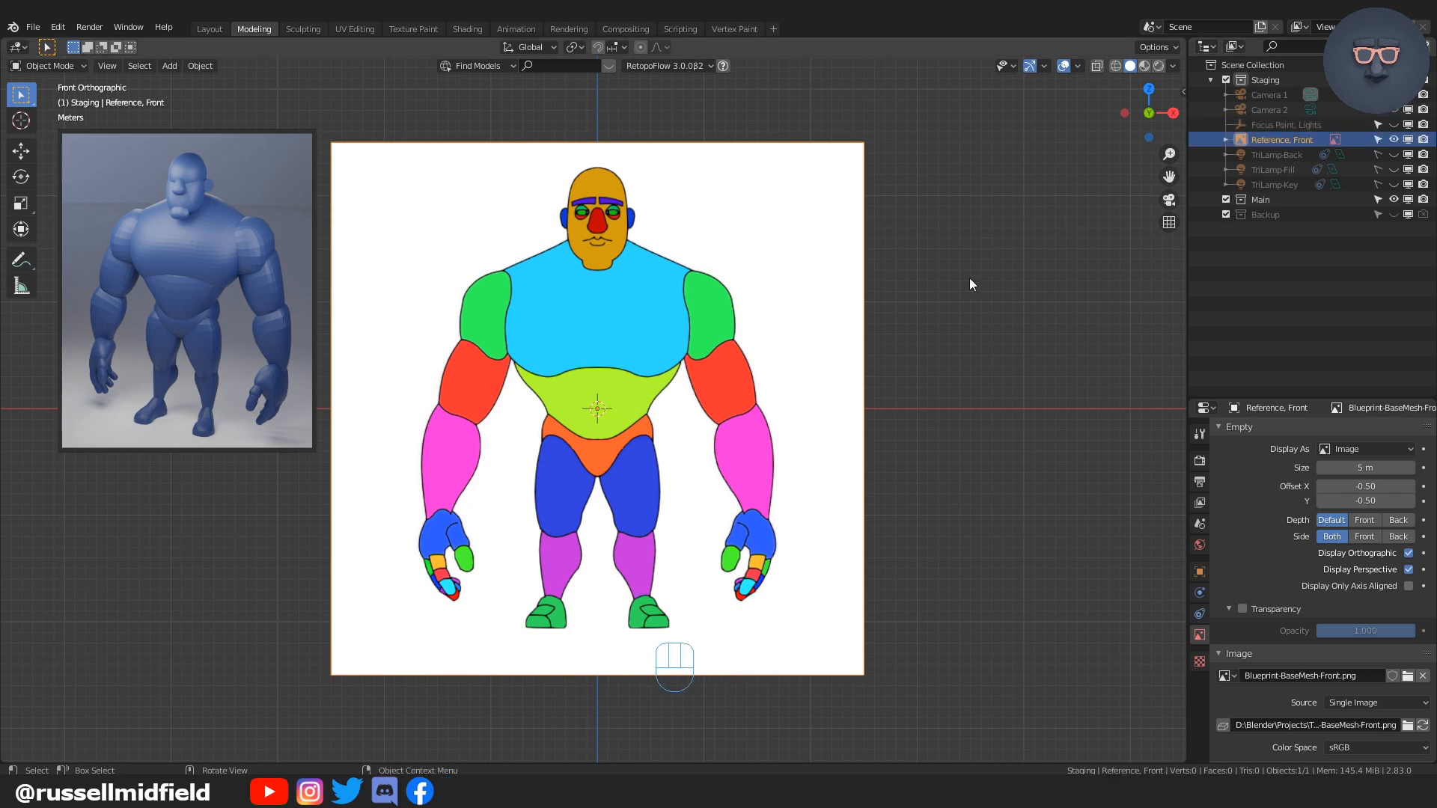
click(944, 213)
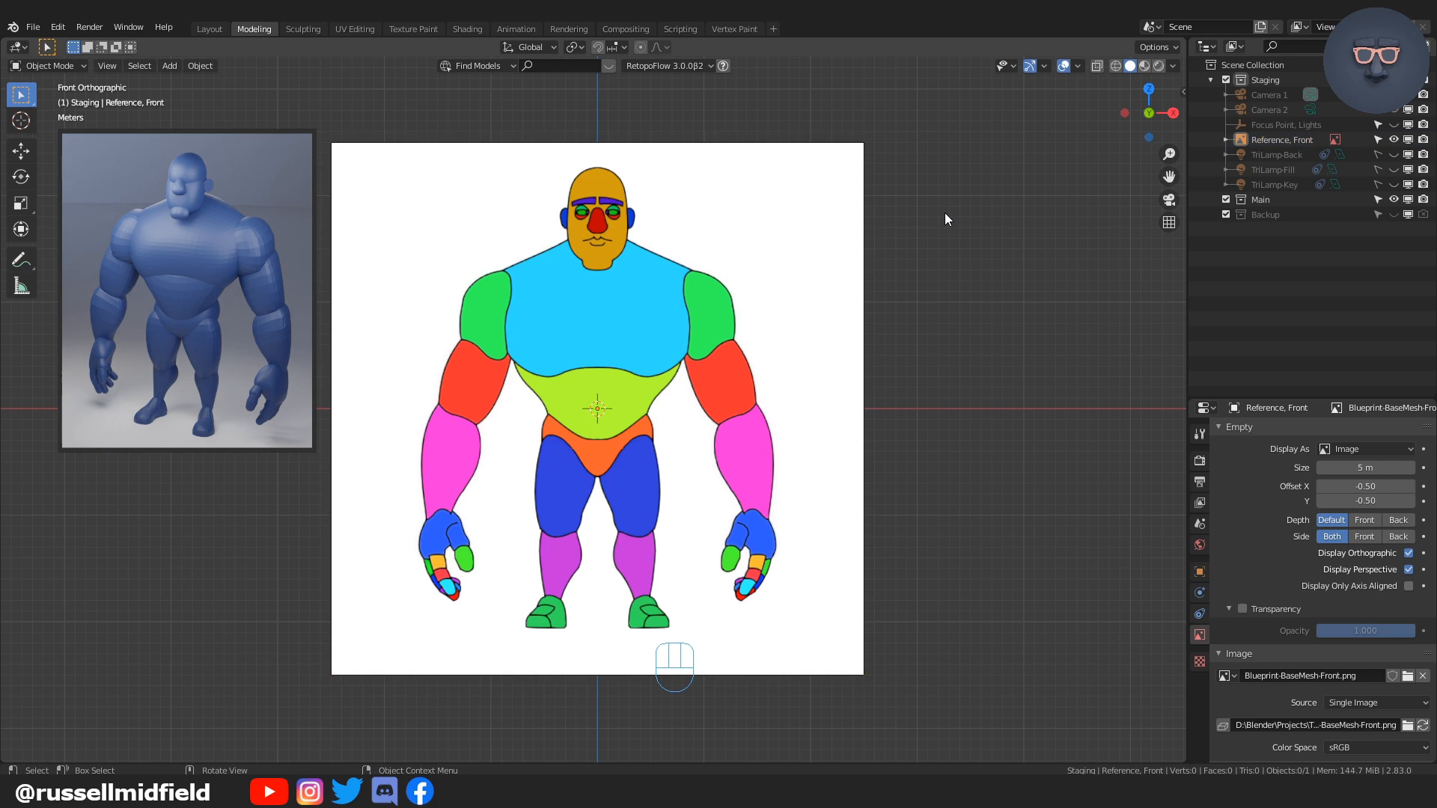
Step: Add Blueprint-BaseMesh-Side.png as a reference image aligned to the right orthographic view
key(KP_3)
key(shift+a)
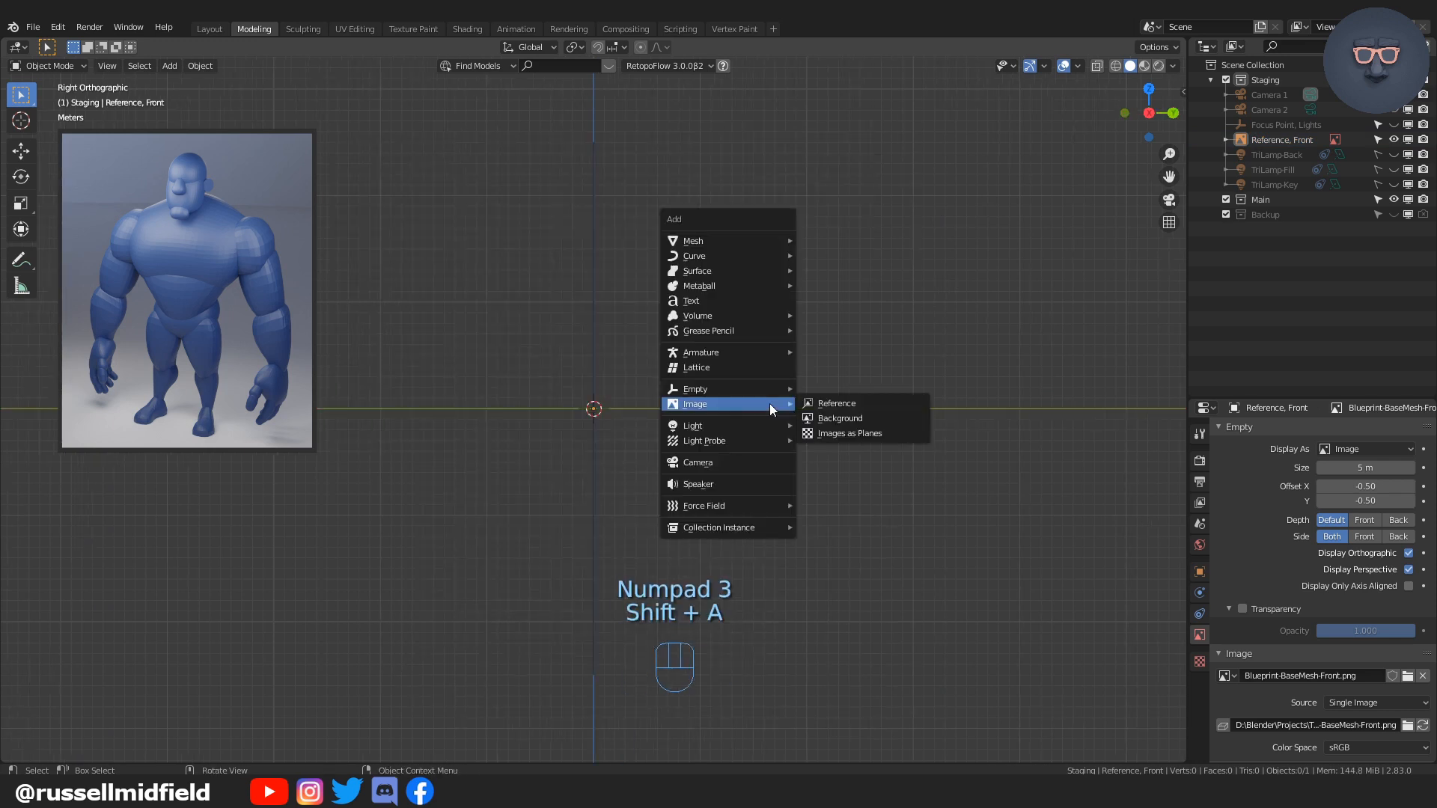
click(837, 402)
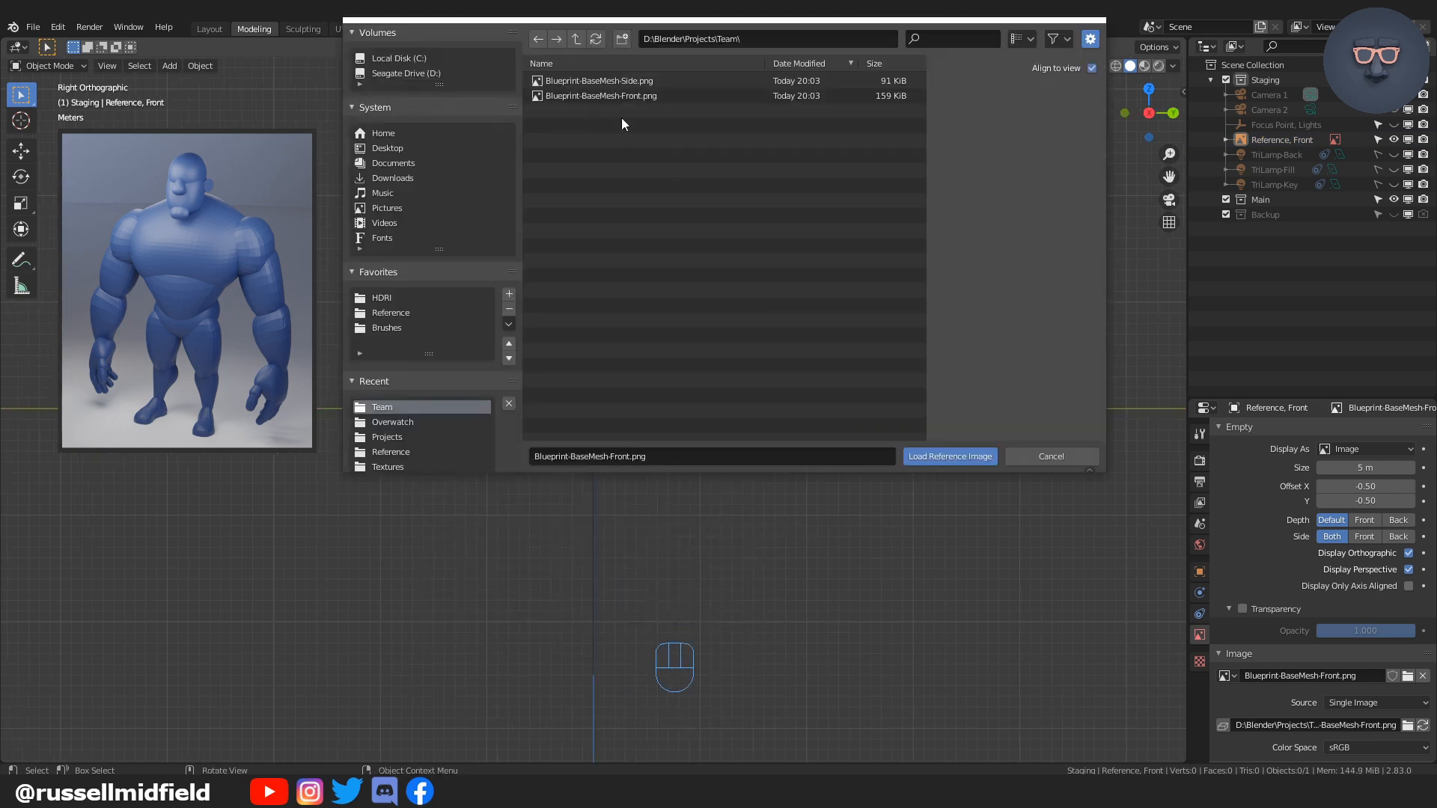
click(622, 80)
click(977, 461)
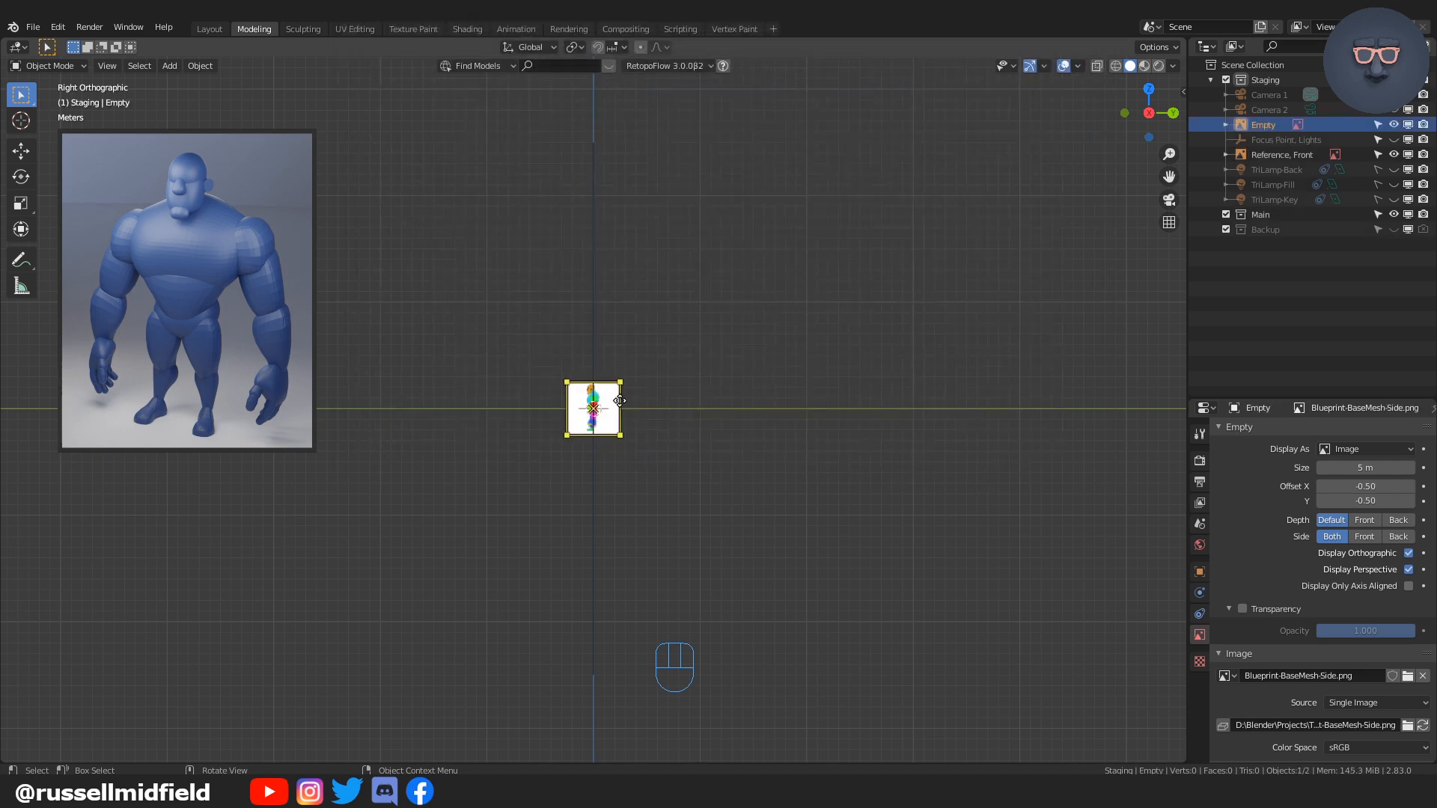
Step: Scale the side reference image uniformly by exactly 10 using increment snapping
key(s)
key(ctrl)
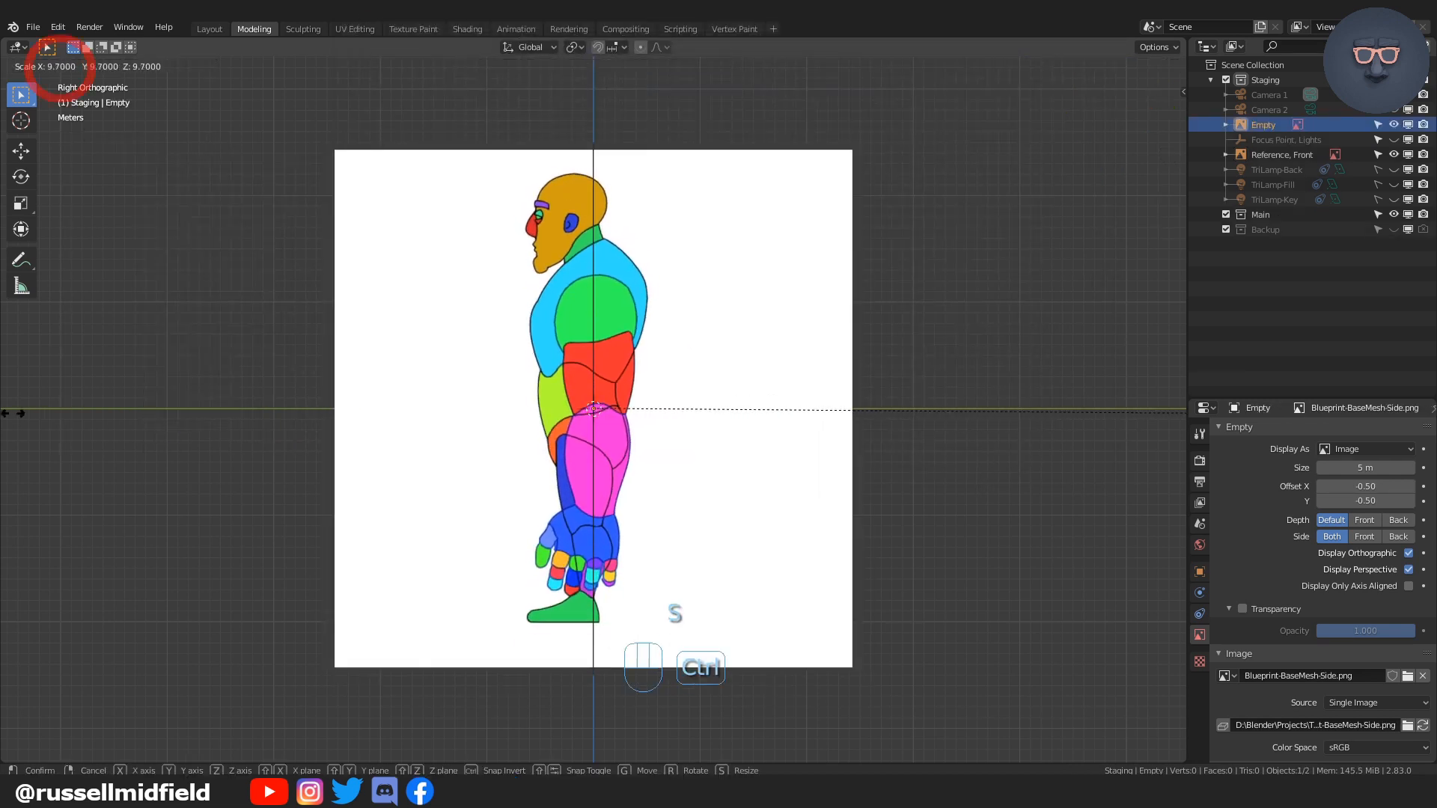
click(29, 415)
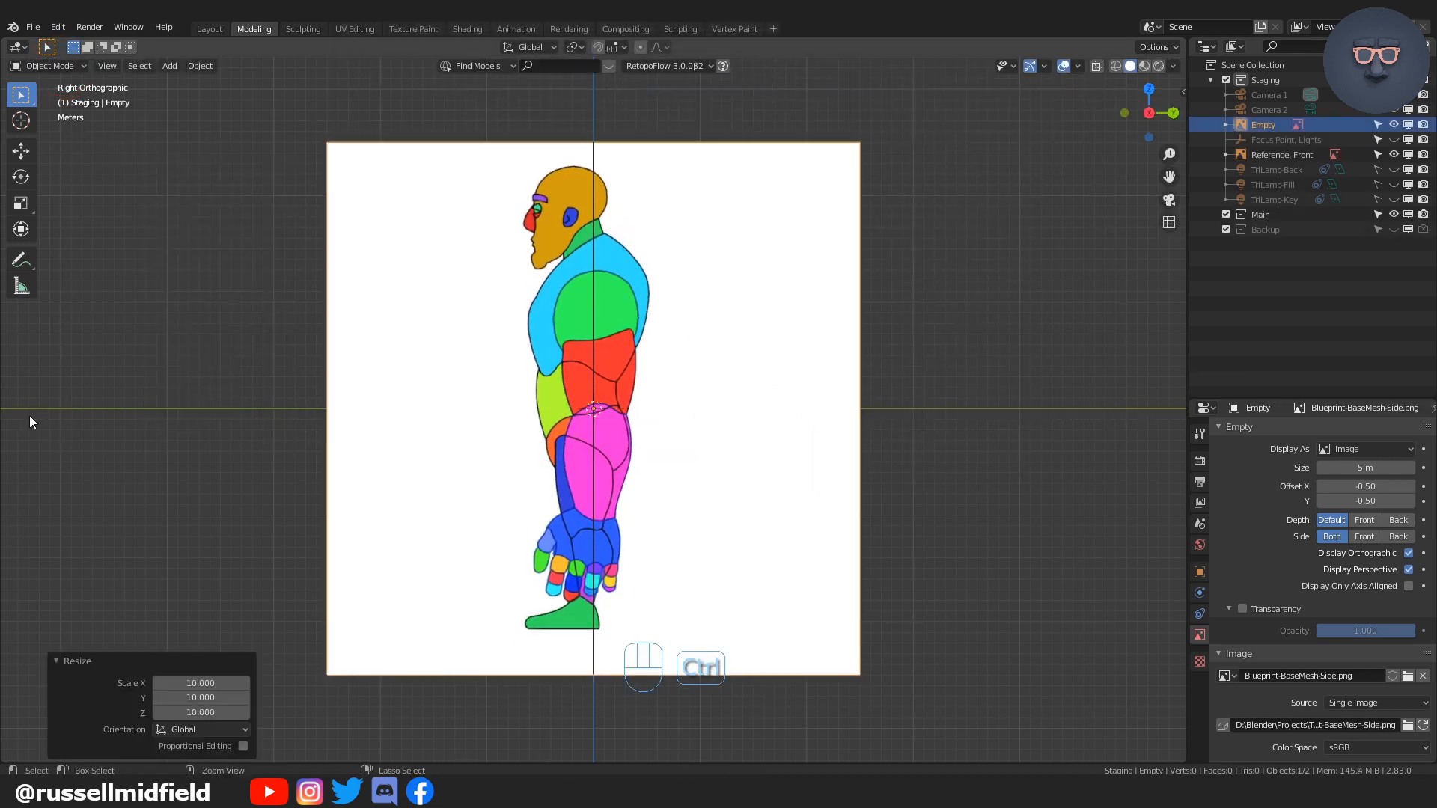
Step: Move the side reference image about 103 m along the negative global X axis, away from the origin
middle_drag(250, 438, 365, 440)
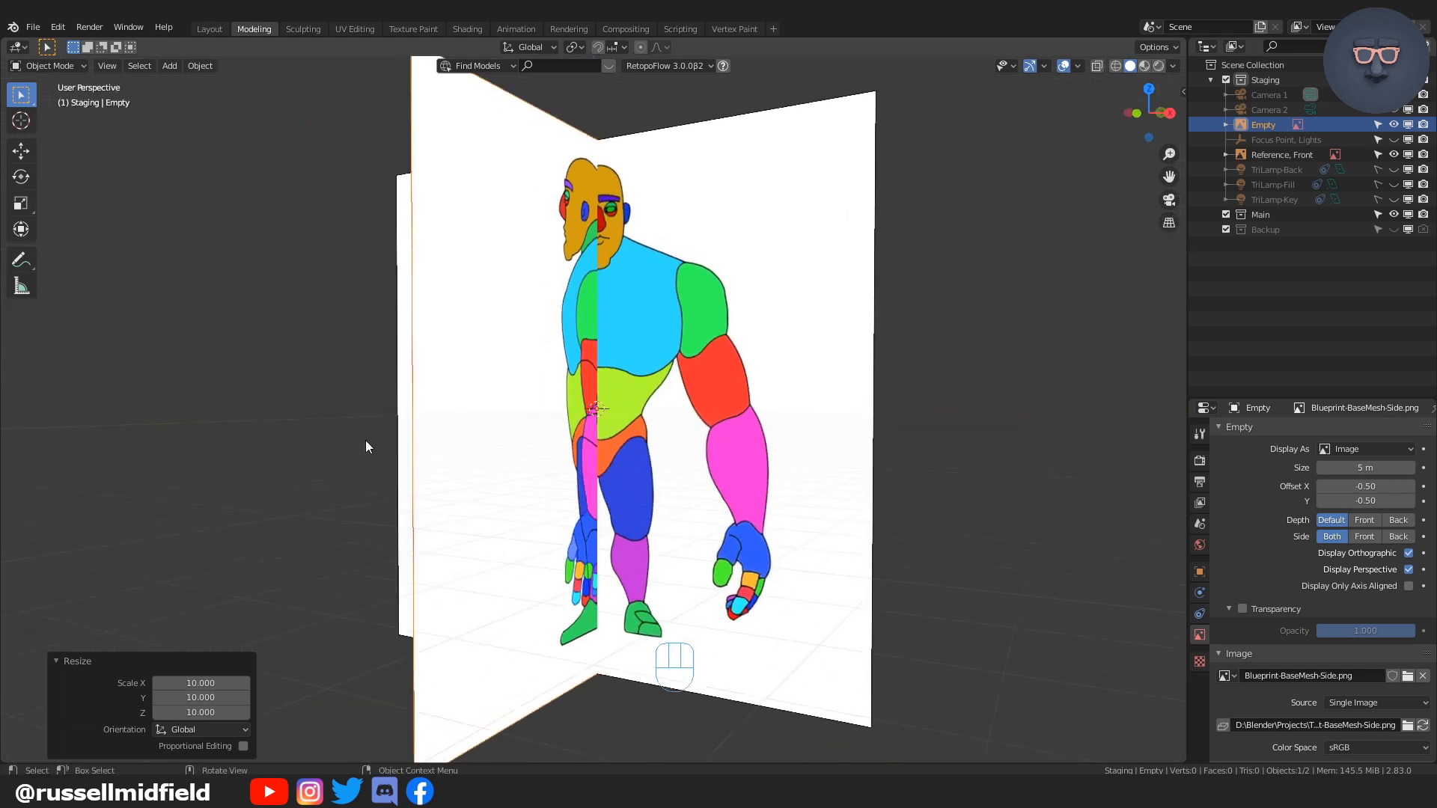
scroll(710, 437, down, 3)
key(g)
key(x)
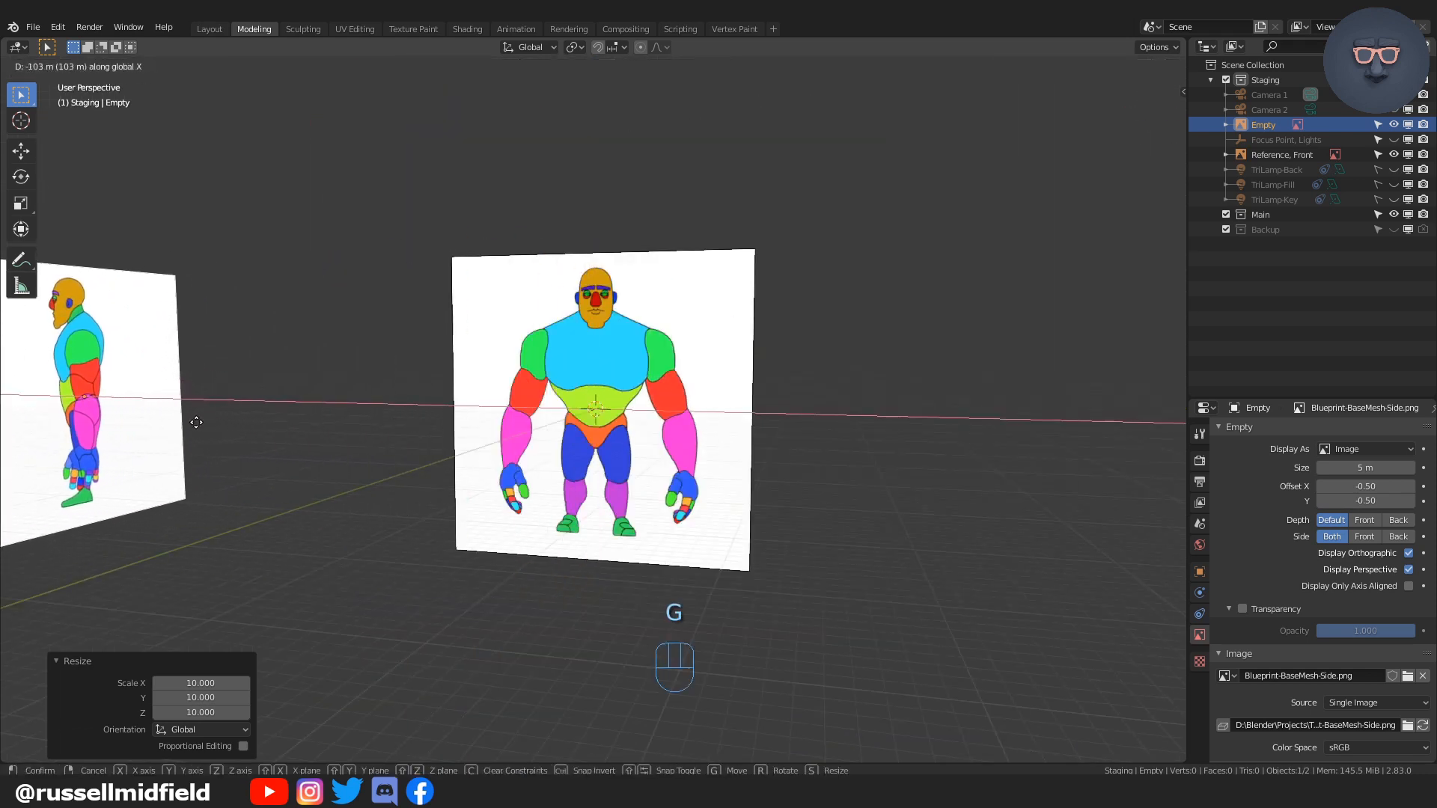
click(196, 429)
Step: Move the front reference image back about 84 m along the global Y axis
click(554, 383)
scroll(554, 384, down, 3)
key(g)
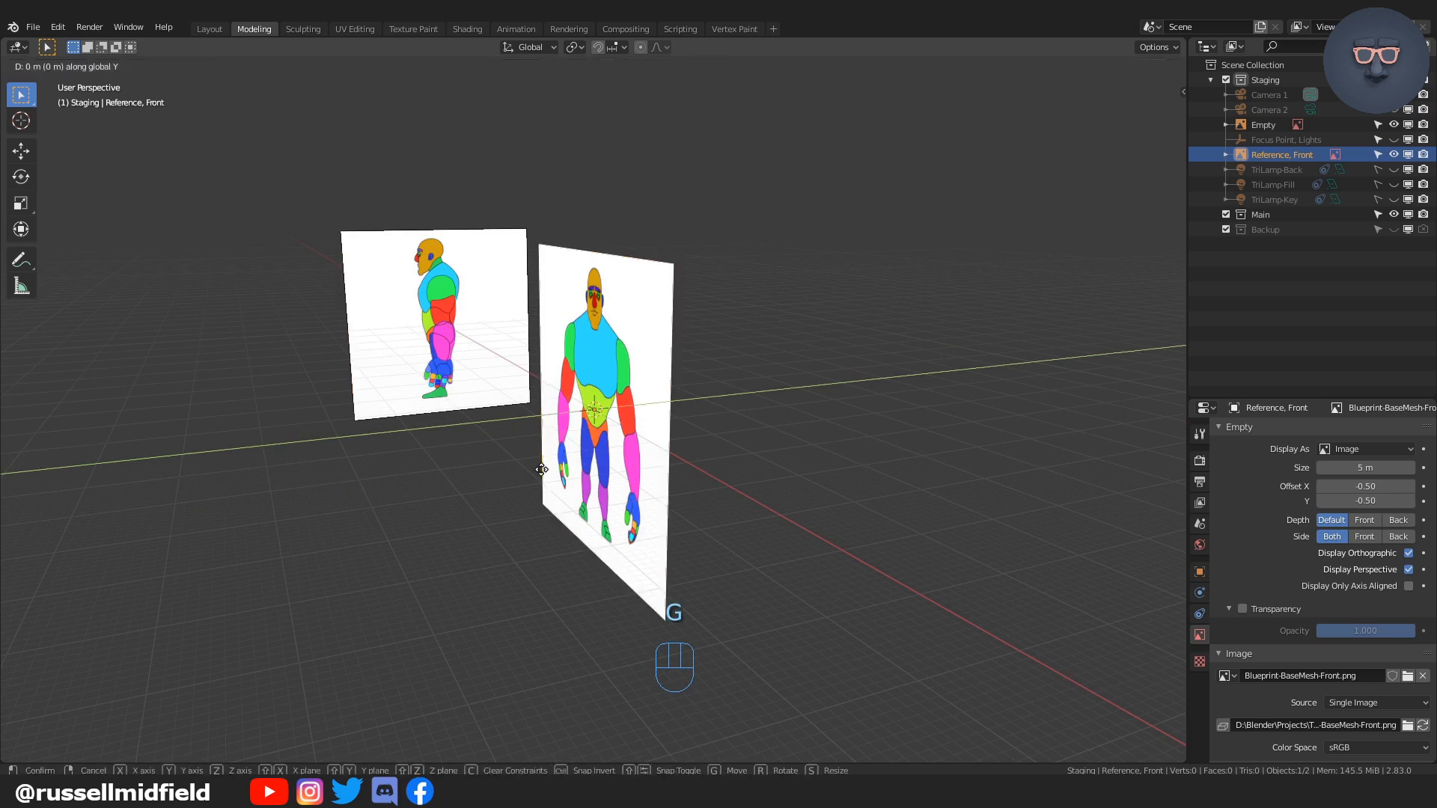
key(y)
click(923, 417)
Step: Enable transparency on the front reference image and set its opacity to 0.3
middle_drag(661, 462, 809, 392)
shift+middle_drag(809, 392, 876, 336)
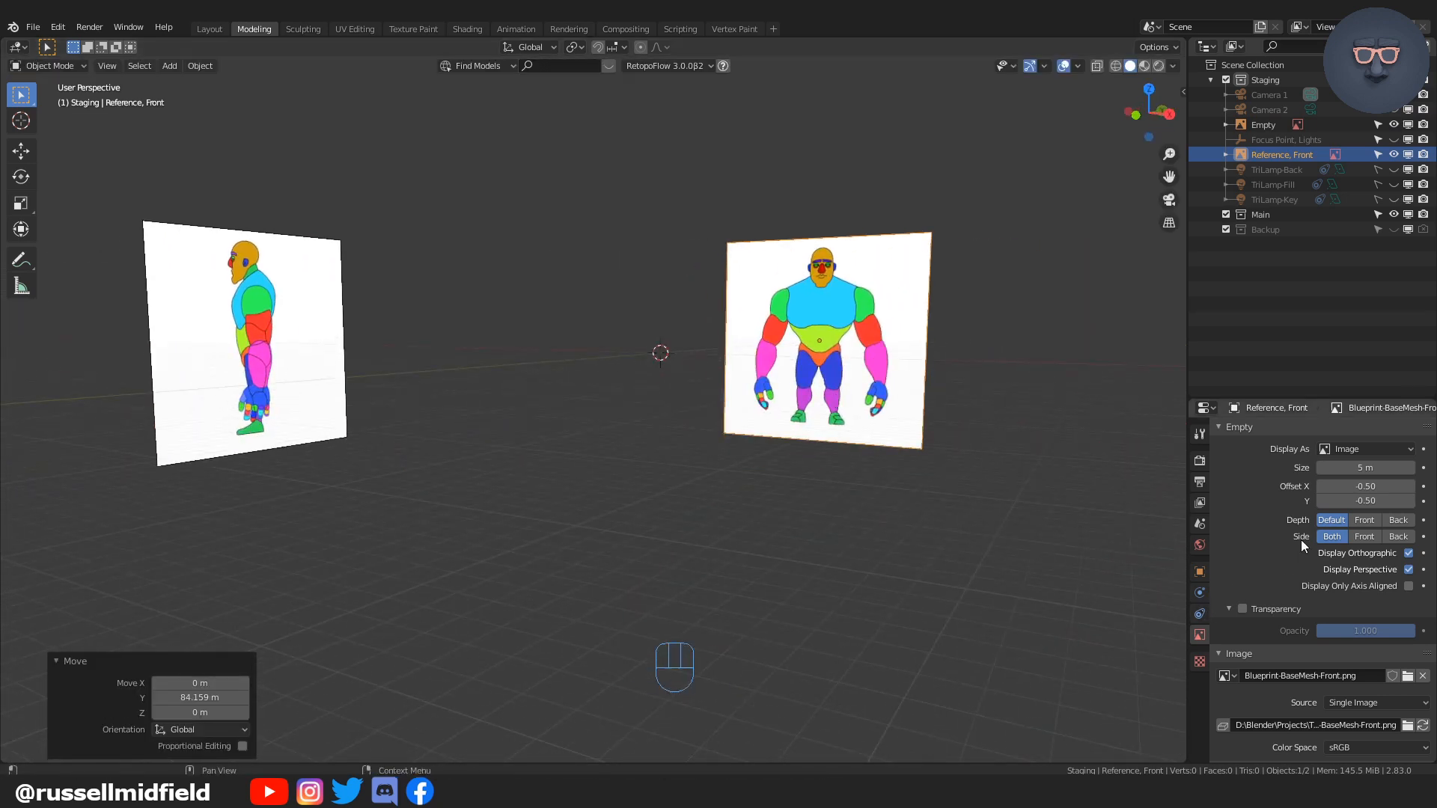
click(1243, 608)
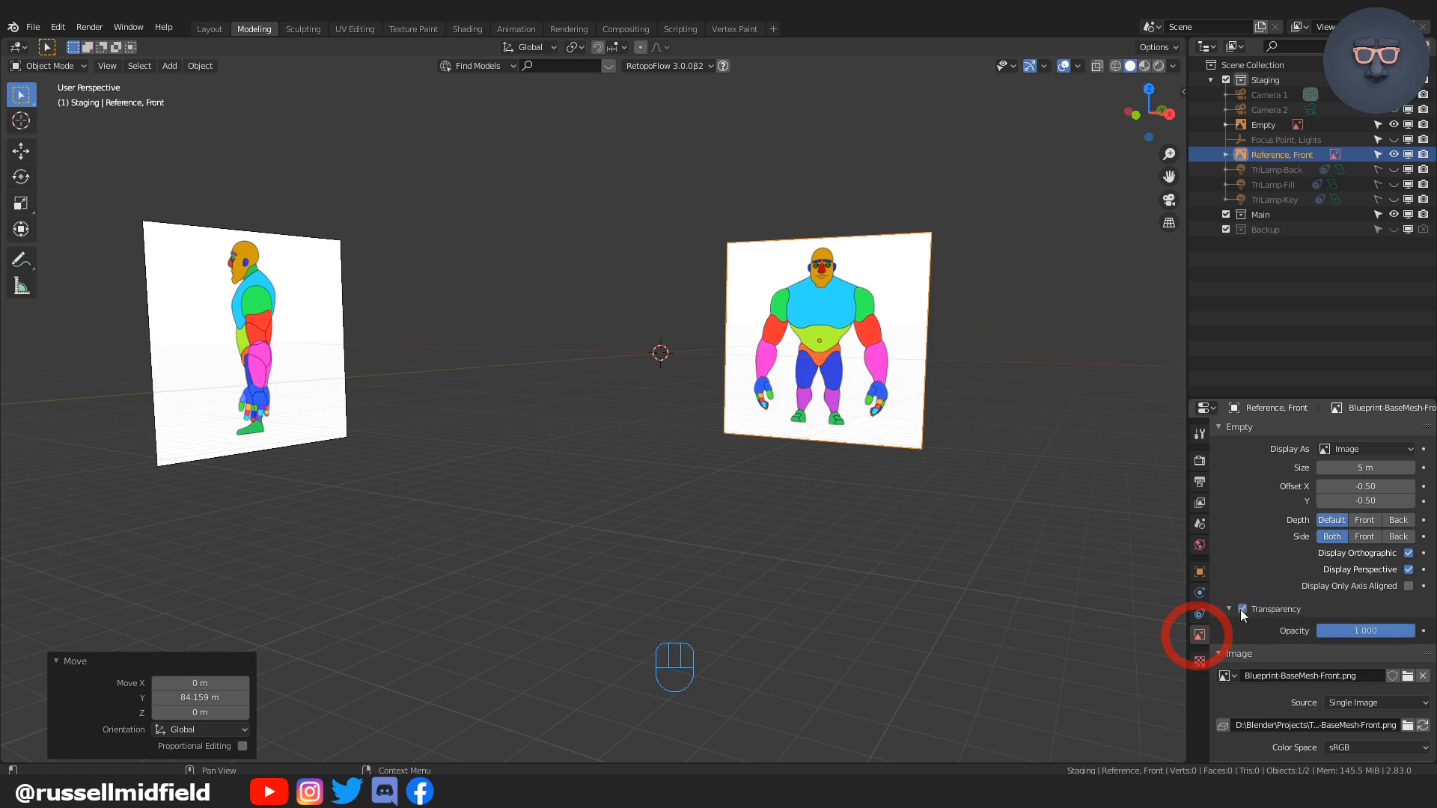
click(1353, 631)
text(.3)
key(Return)
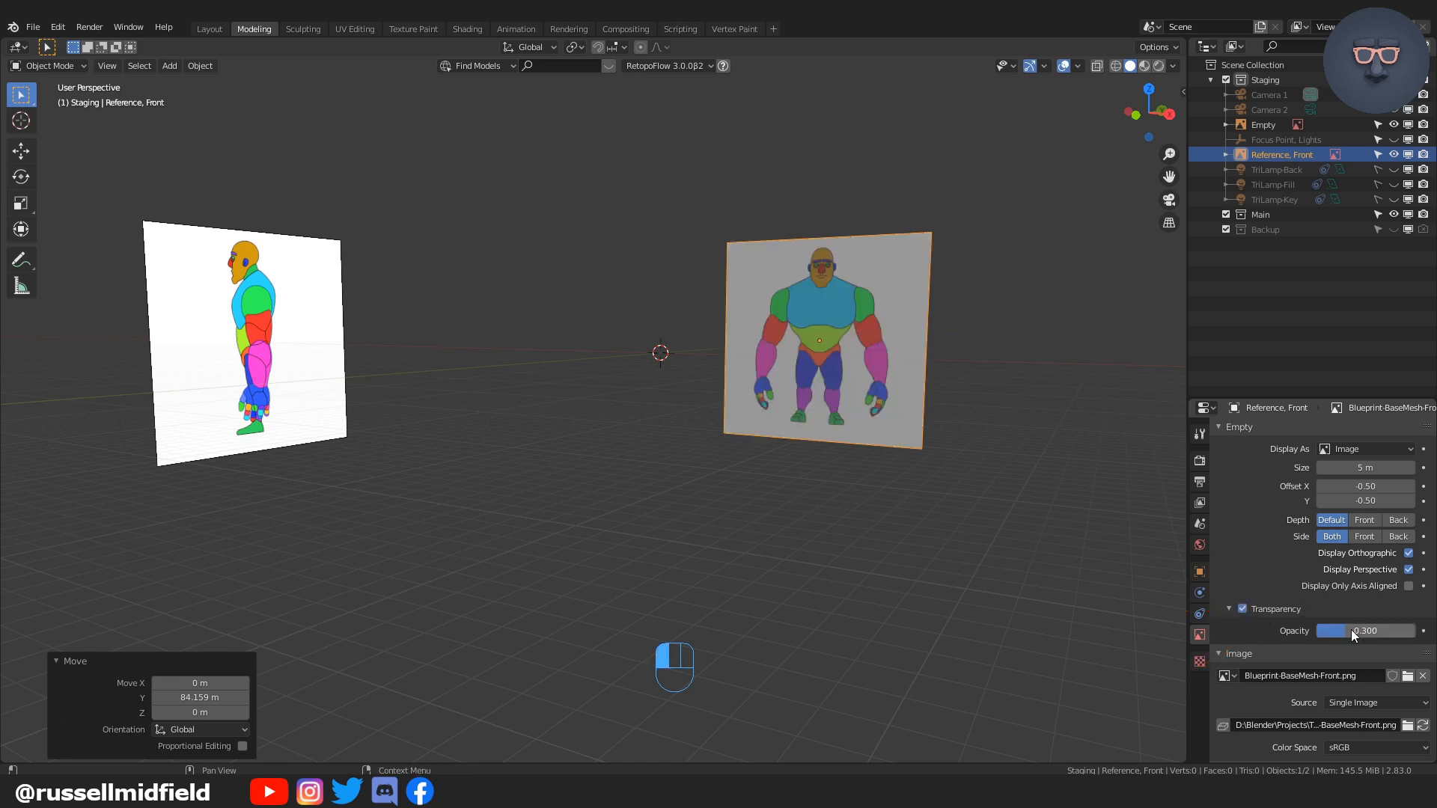
Step: Enable transparency on the side reference image, set its opacity to 0.3 and deselect it
click(335, 373)
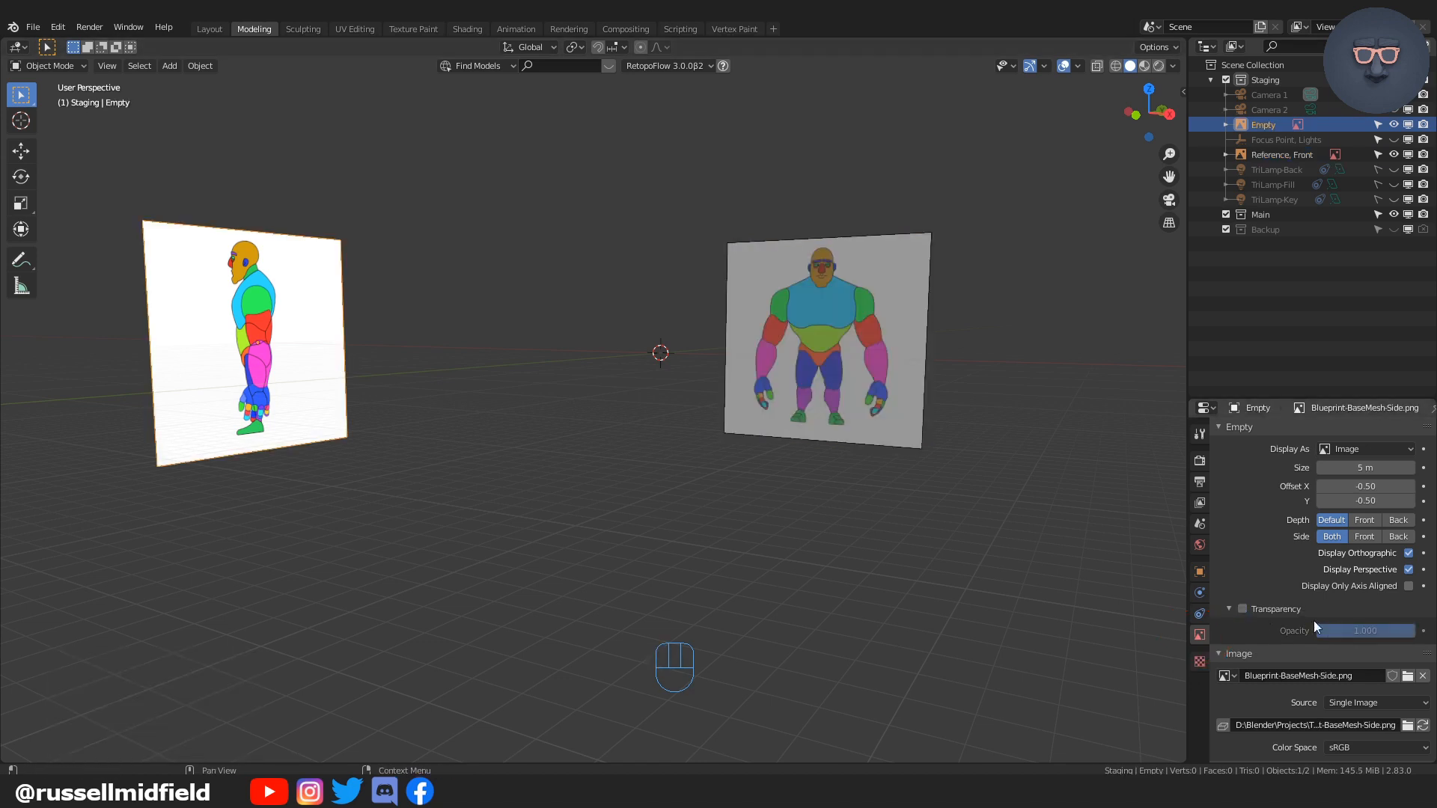
click(1242, 608)
click(1352, 631)
text(.3)
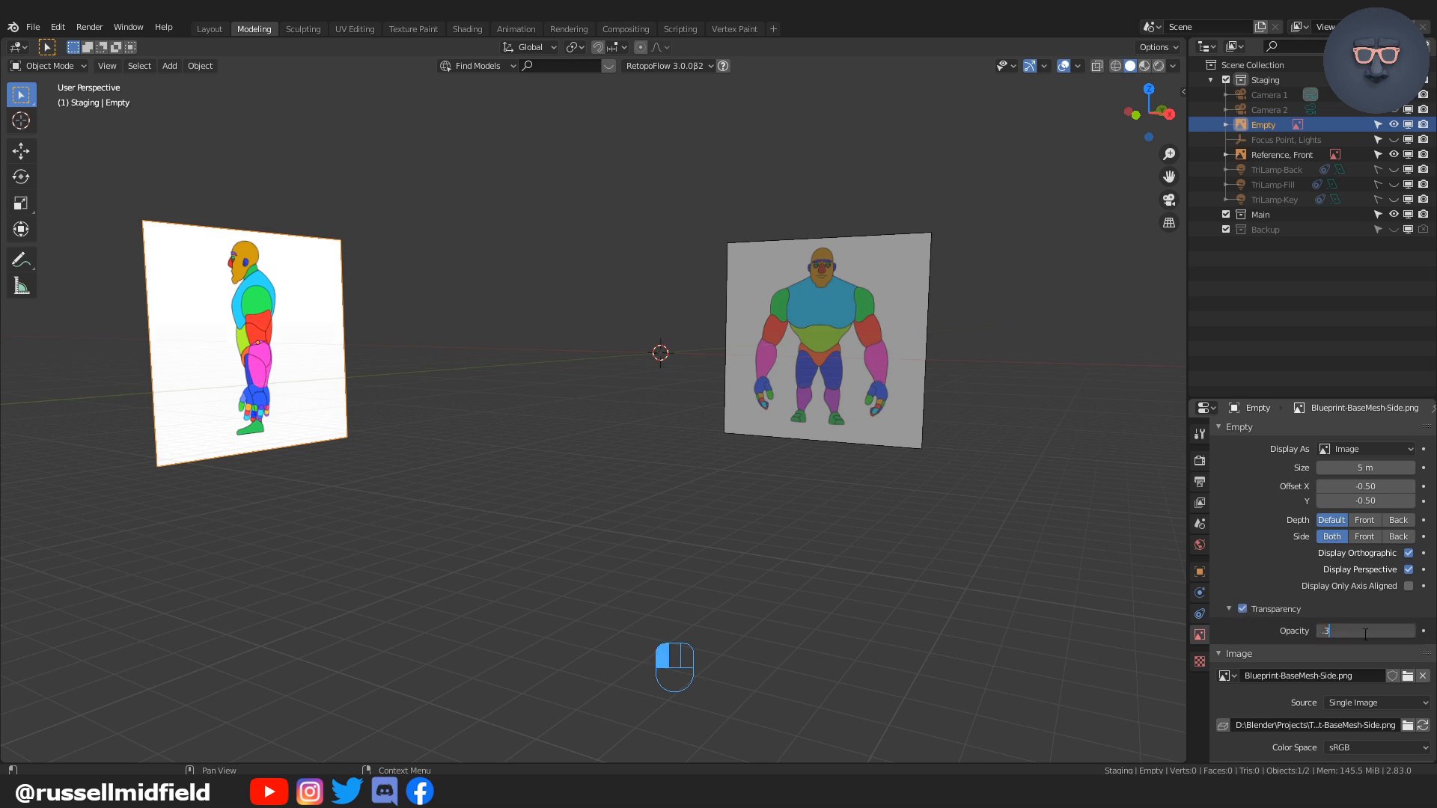
key(Return)
click(958, 533)
Step: Restrict the front reference image so that it displays only from its front side
middle_drag(1030, 443, 972, 442)
click(1004, 423)
middle_drag(1021, 532, 823, 506)
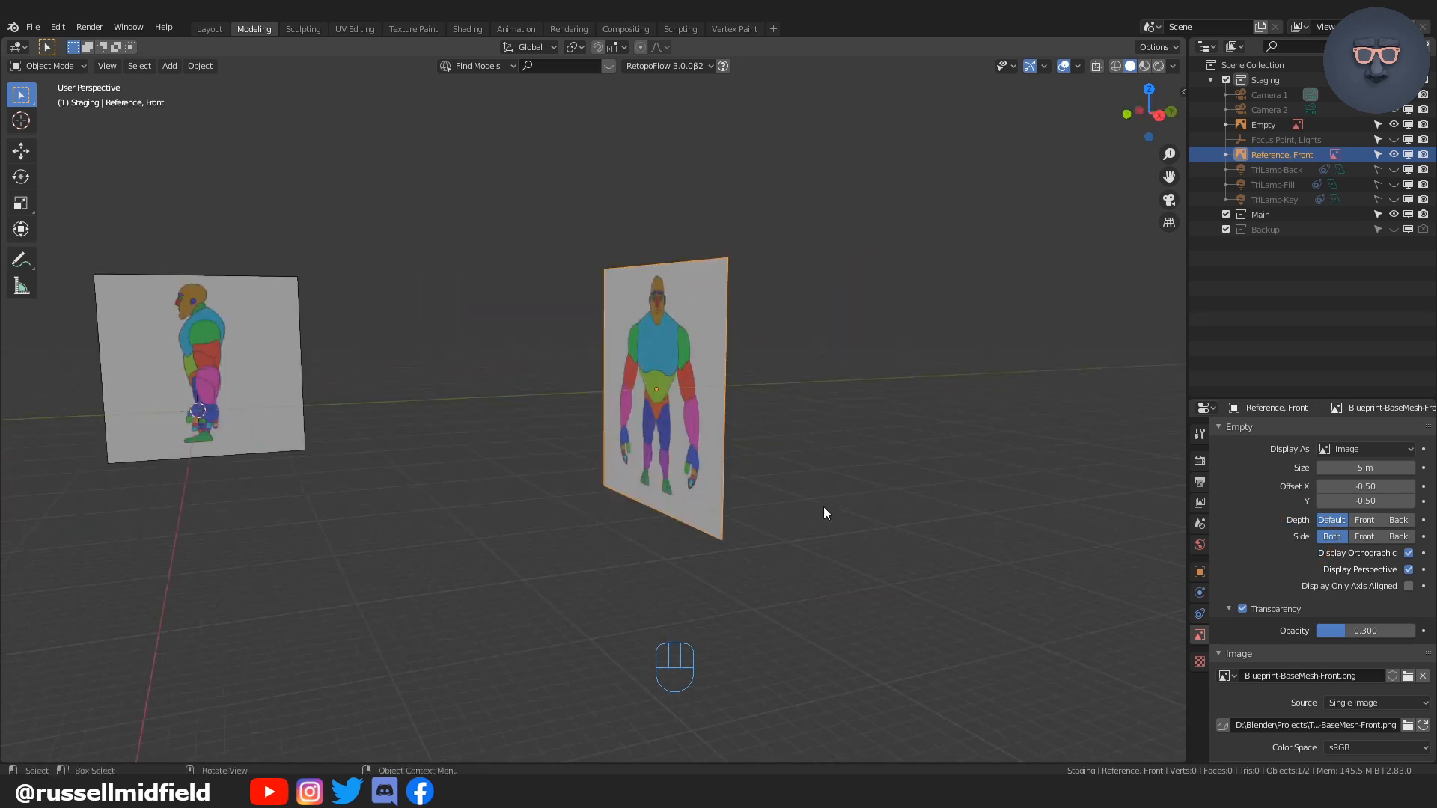
click(1358, 536)
middle_drag(897, 469, 867, 464)
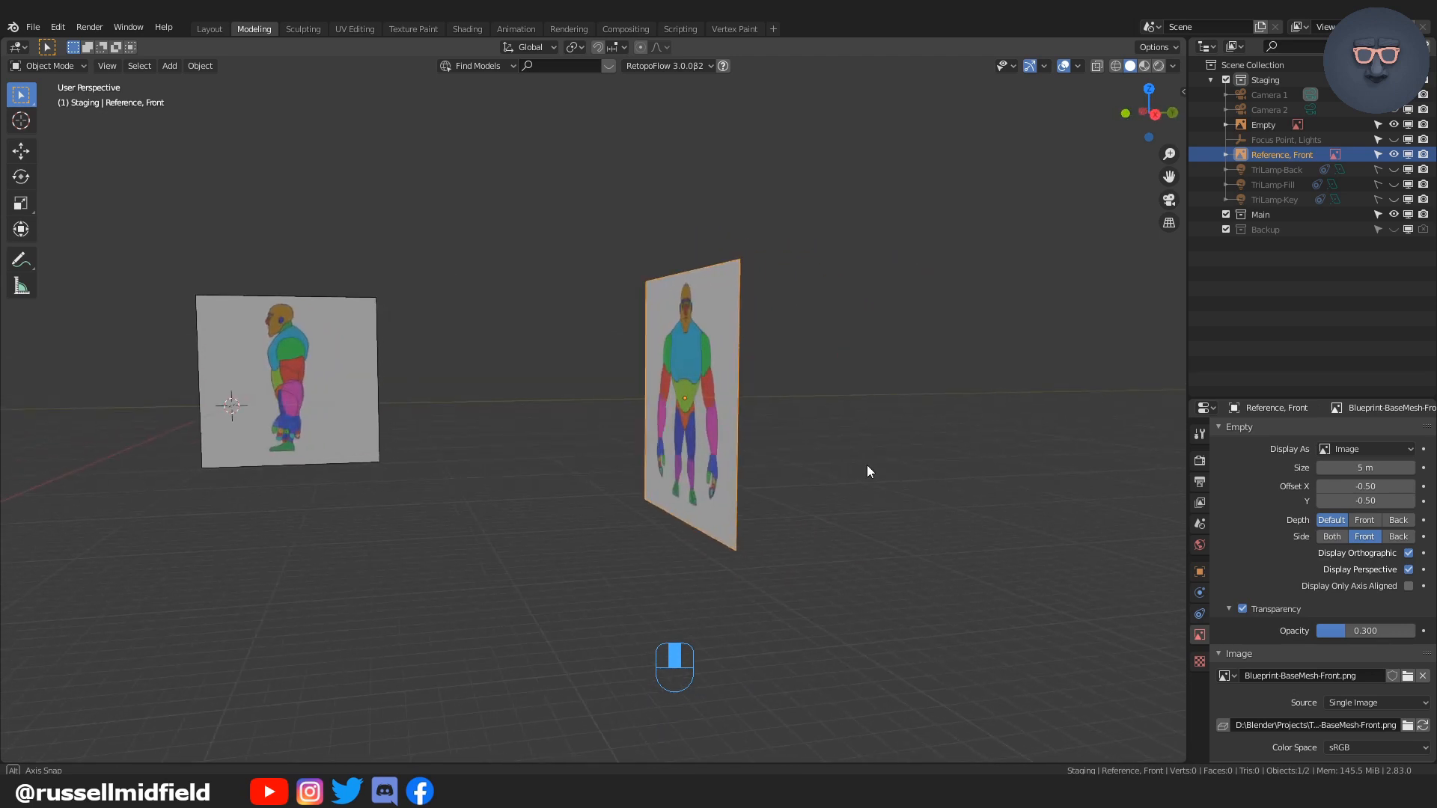
Step: Try hiding the front reference image in perspective views and check it in front orthographic view
shift+middle_drag(343, 472, 803, 464)
mouse_move(518, 463)
middle_down()
mouse_move(372, 502)
mouse_move(515, 468)
middle_up()
scroll(373, 503, down, 3)
mouse_move(756, 492)
middle_down()
mouse_move(549, 517)
mouse_move(741, 475)
middle_up()
scroll(549, 517, up, 1)
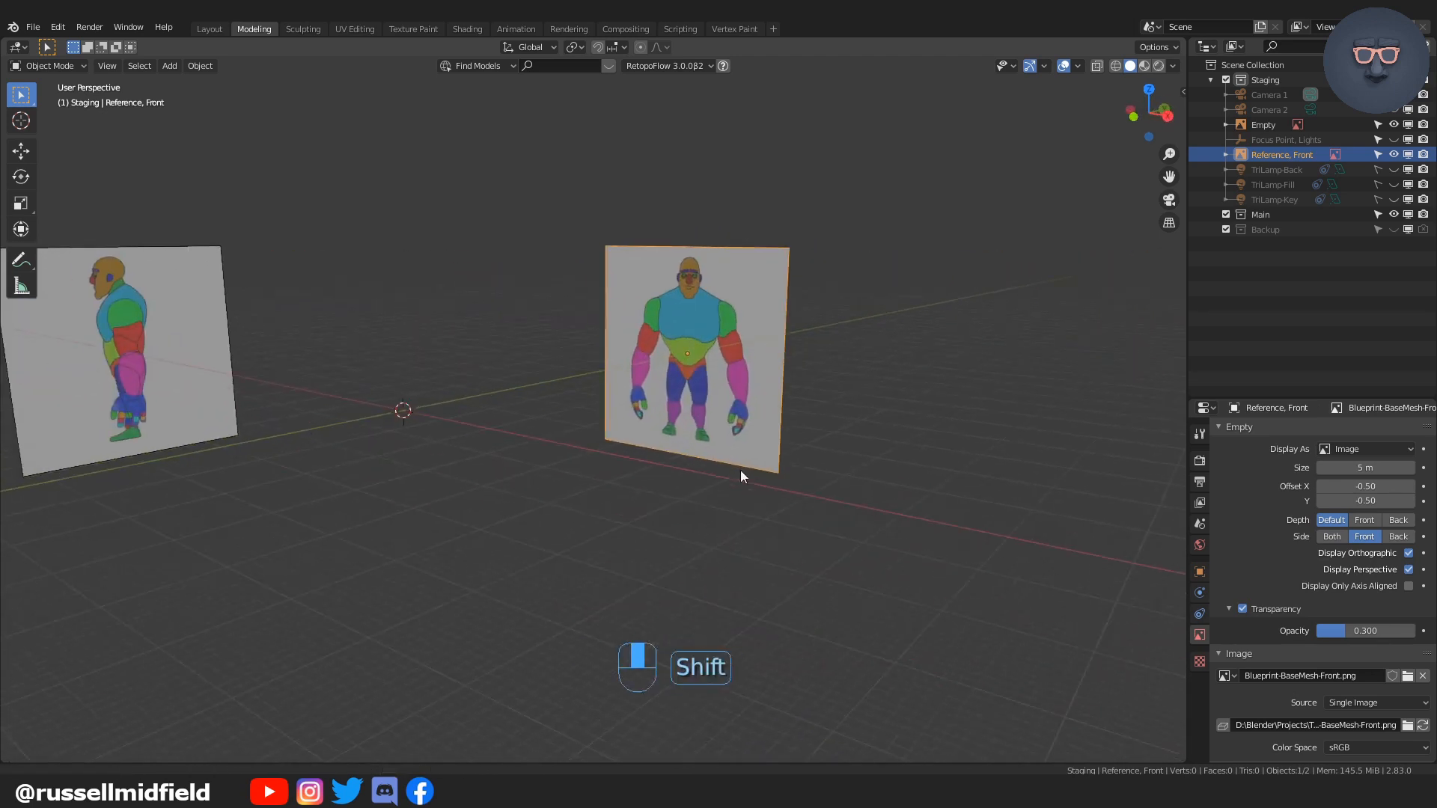
click(1409, 570)
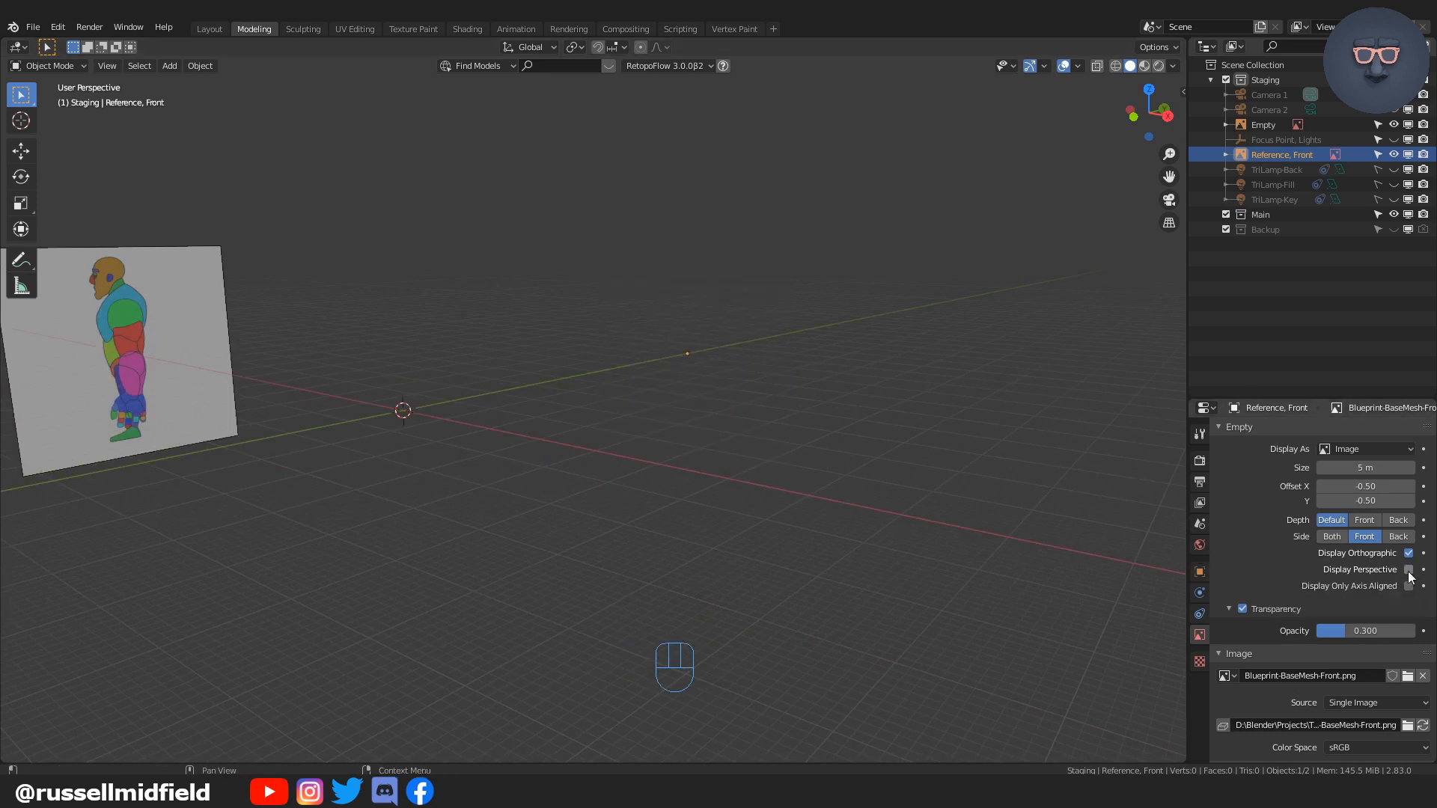
key(KP_1)
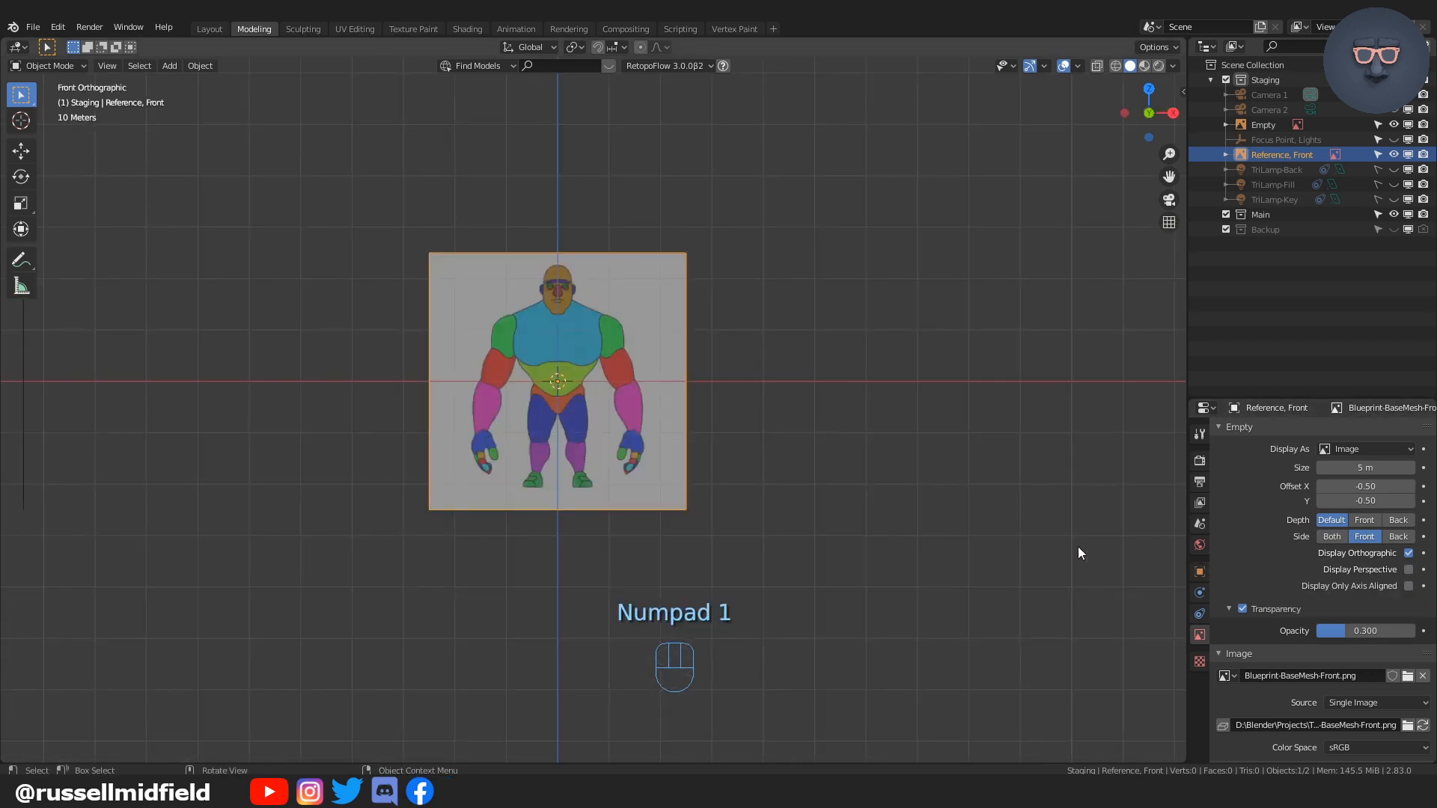
middle_drag(1078, 552, 843, 531)
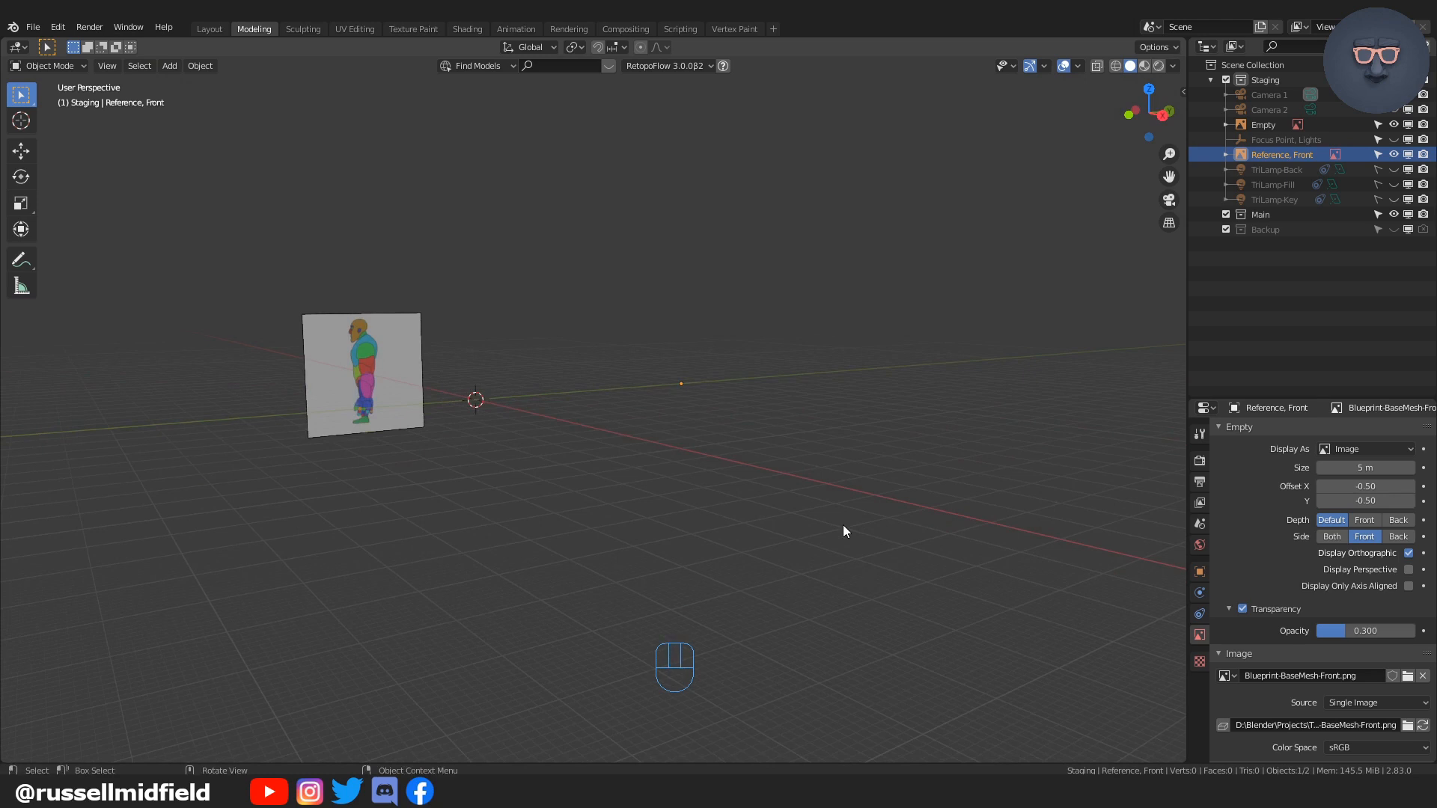
click(1409, 569)
scroll(756, 479, up, 3)
scroll(754, 477, up, 2)
Step: Rename the side reference image's empty as "Reference, Side"
click(980, 435)
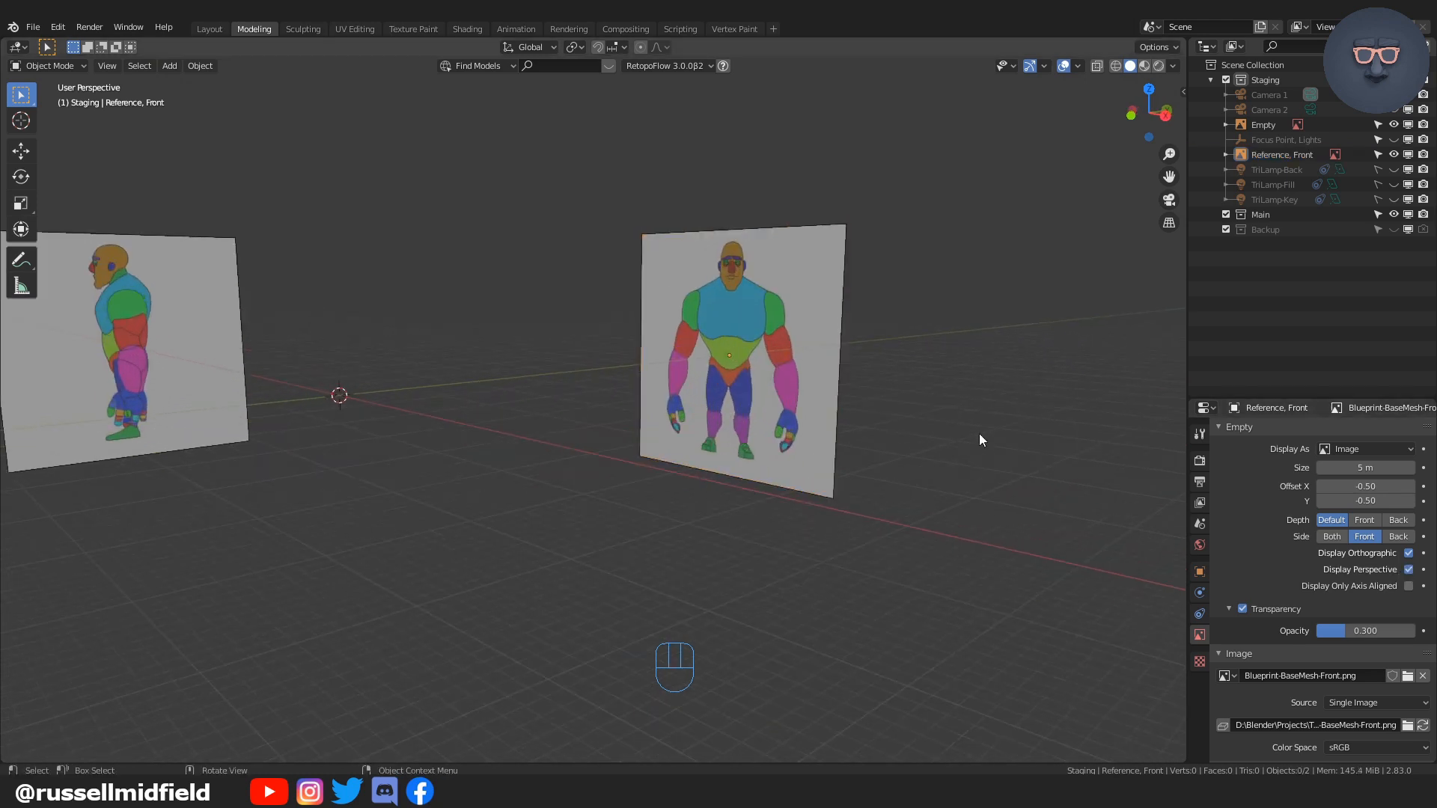
shift+middle_drag(746, 396, 867, 425)
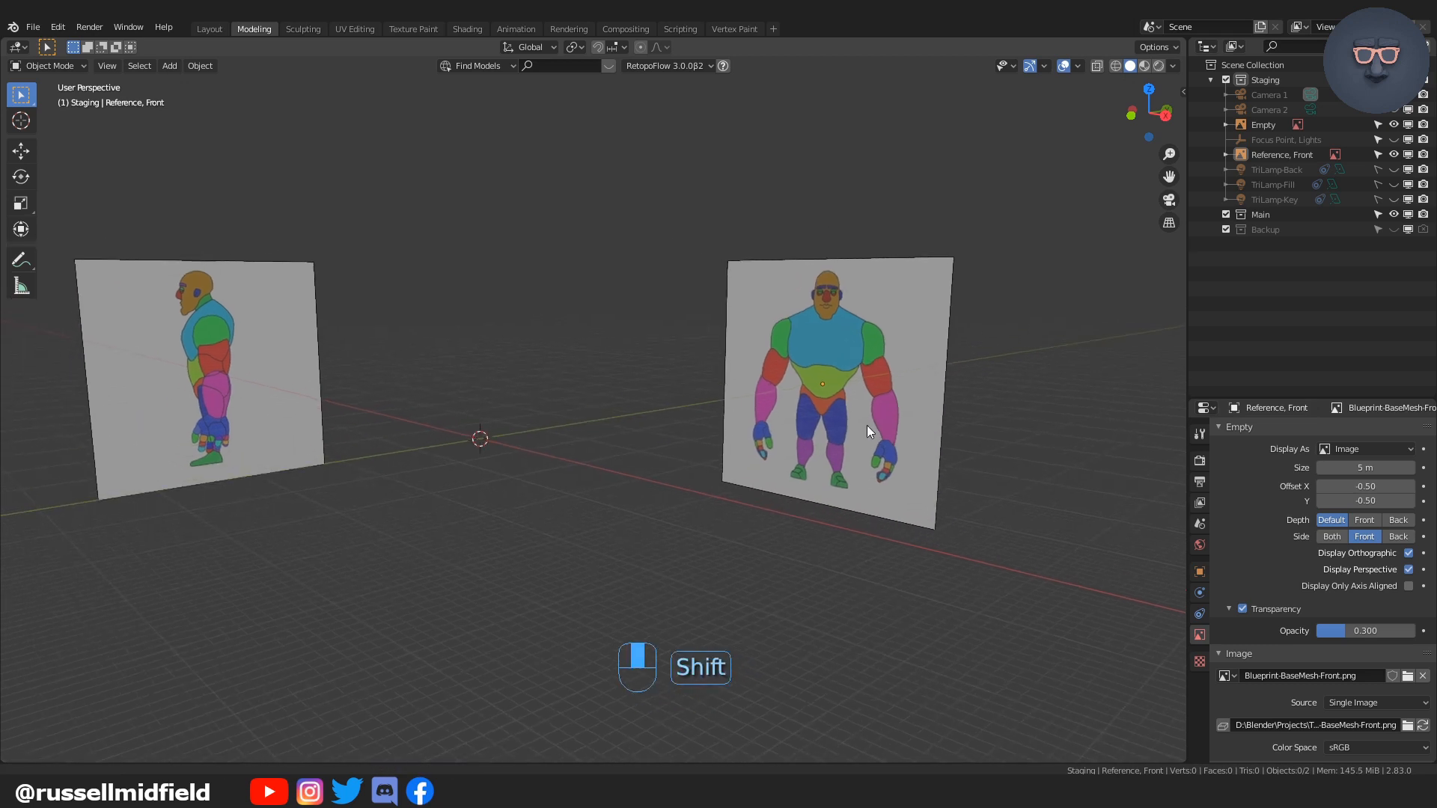
double_click(1265, 124)
text(Referen)
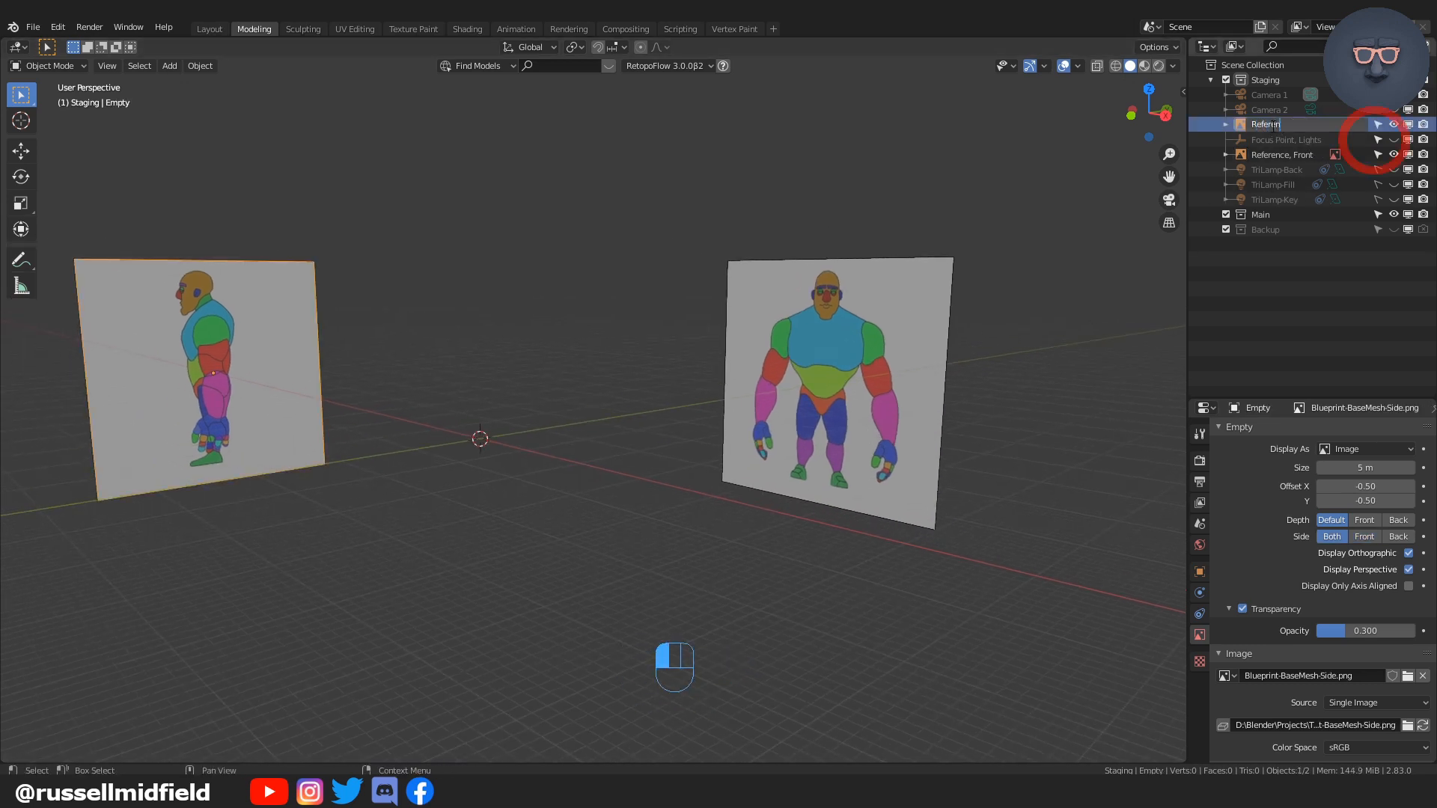
text(ce, Side)
key(Return)
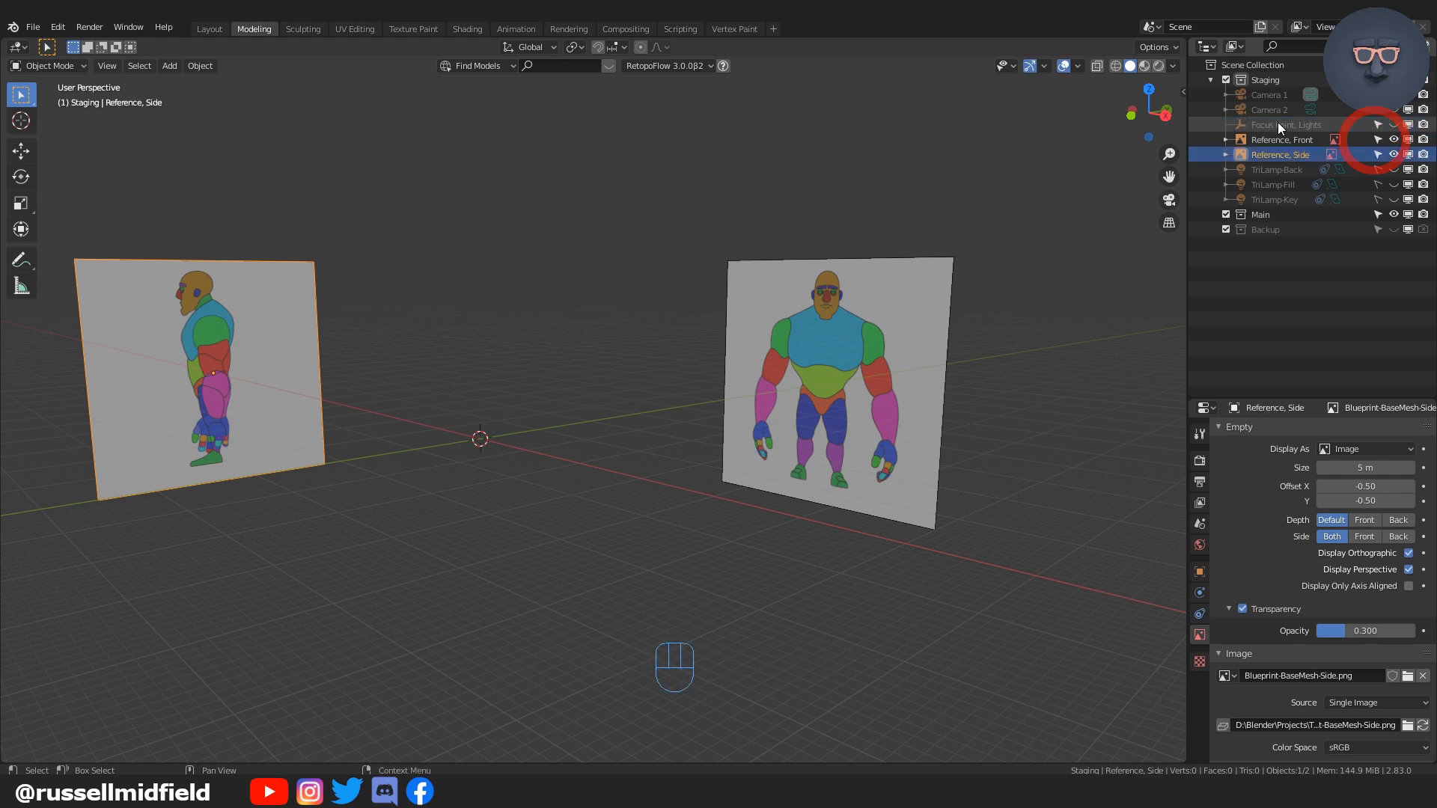
Step: Make the front and side reference images unselectable and exclude both from renders
drag(1377, 141, 1376, 155)
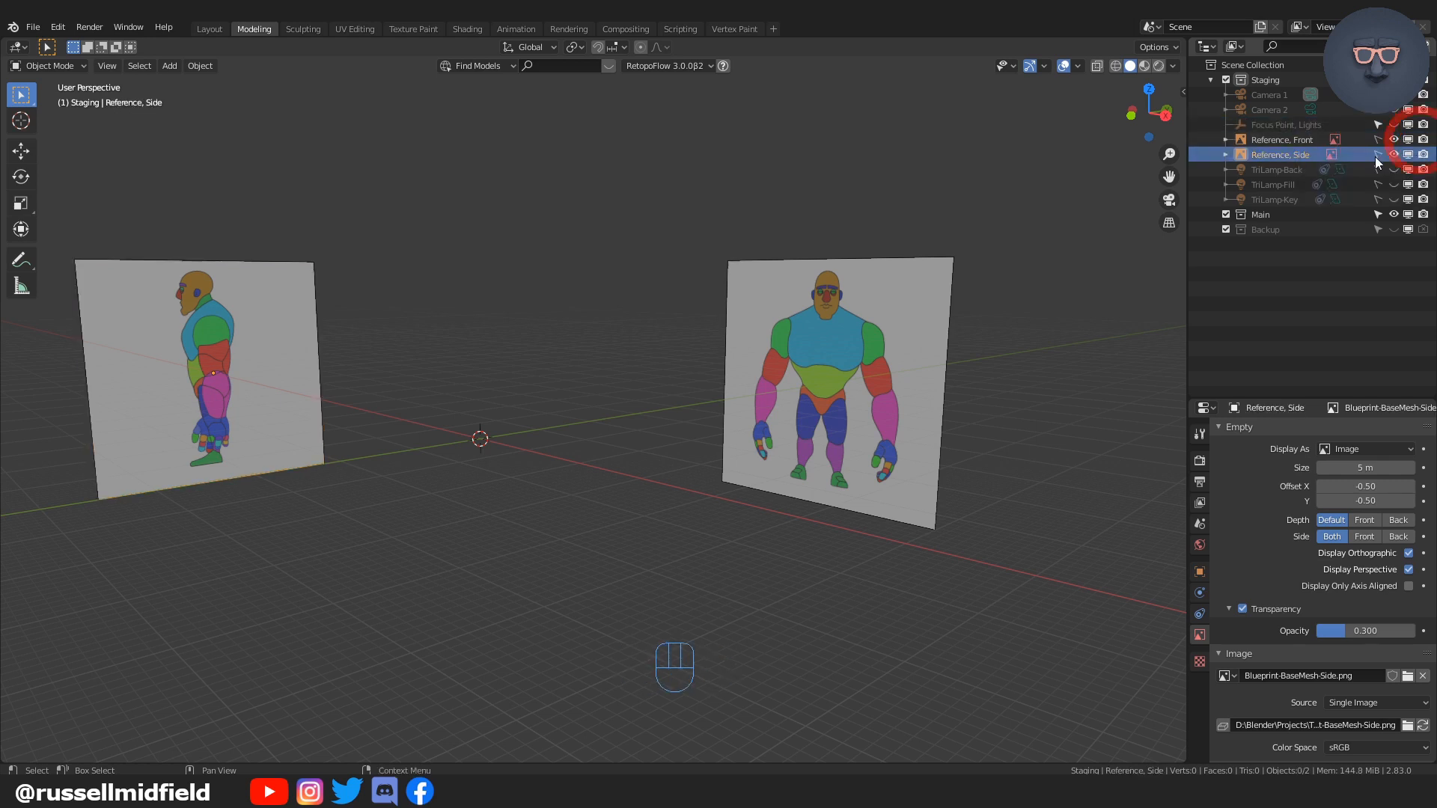
click(1424, 140)
click(1424, 155)
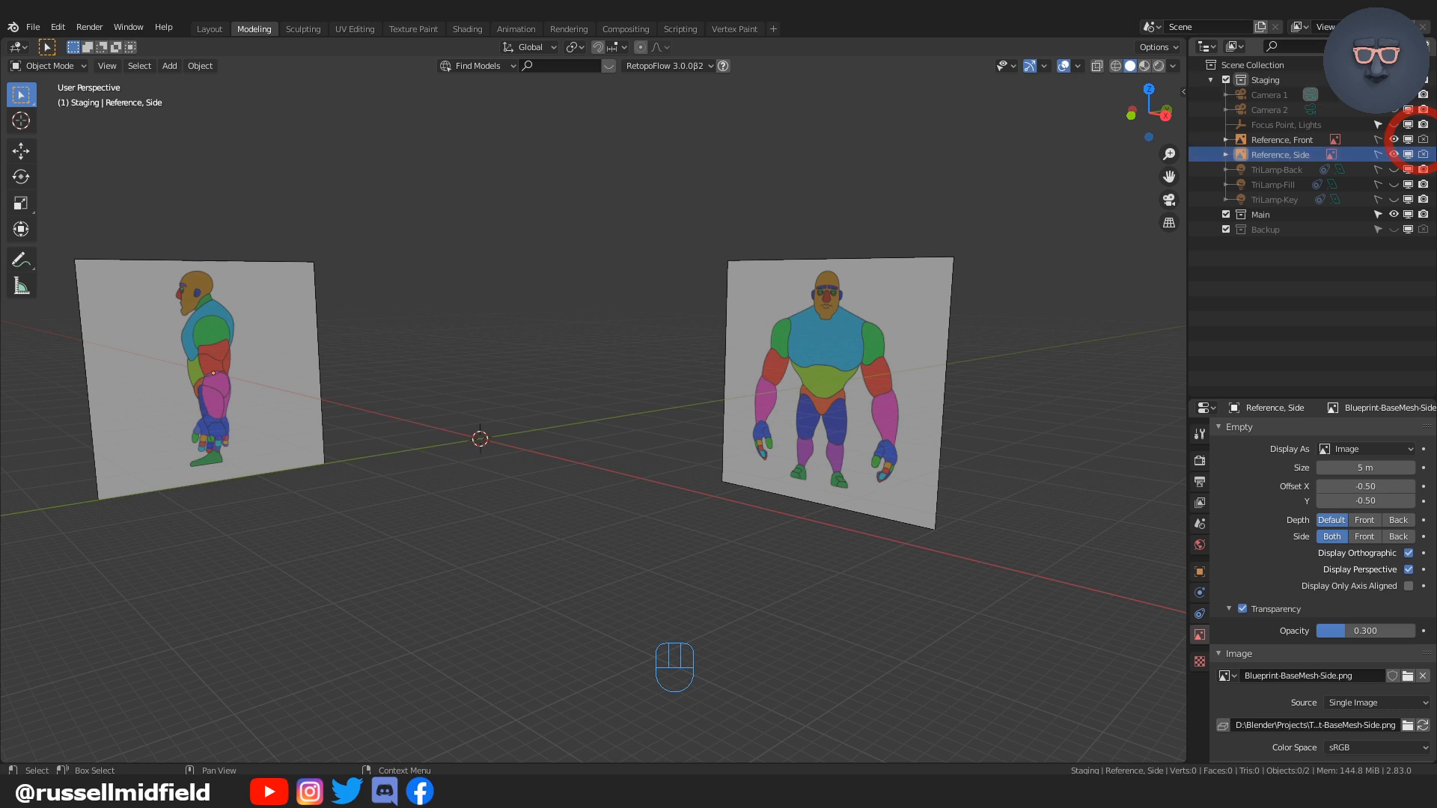
click(1420, 47)
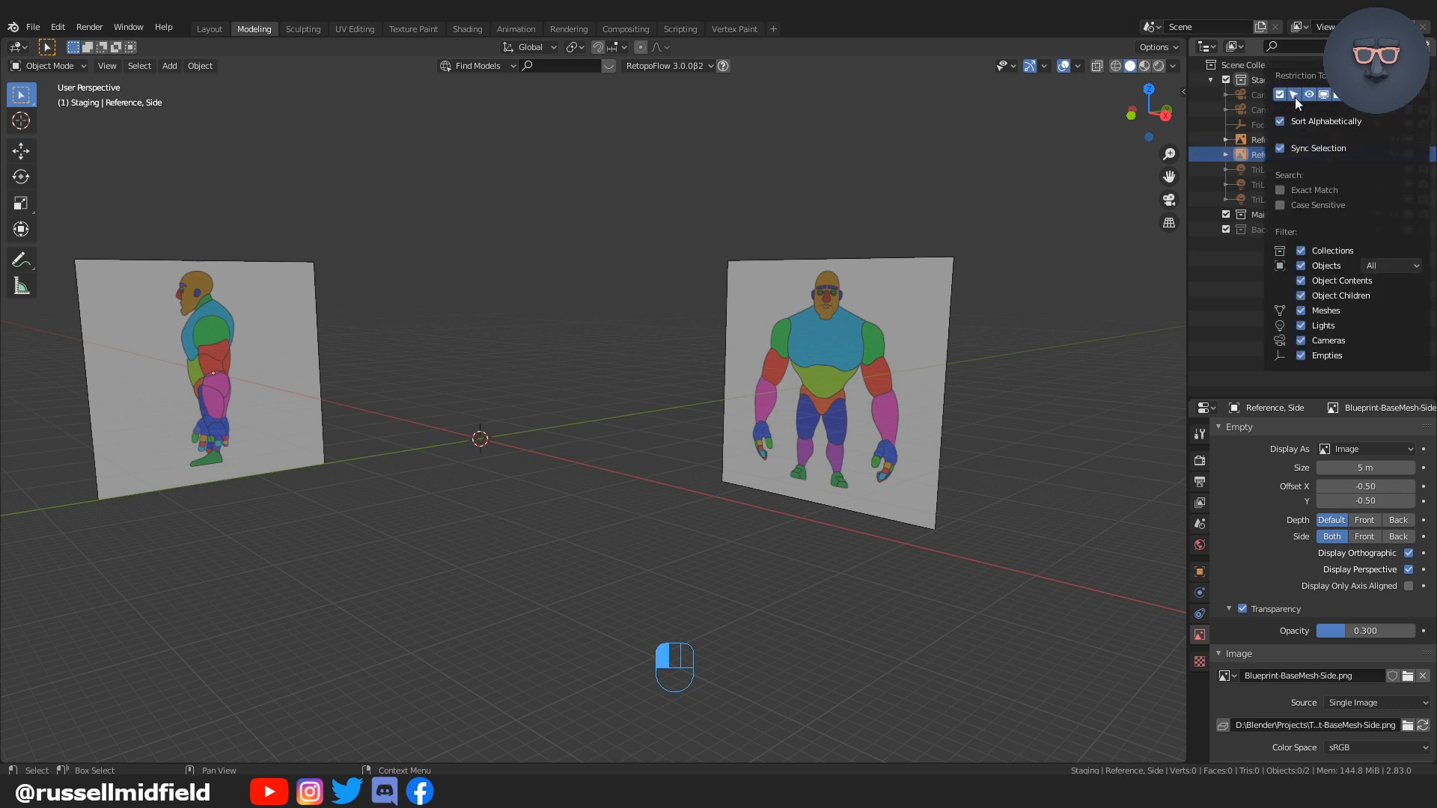
click(1337, 95)
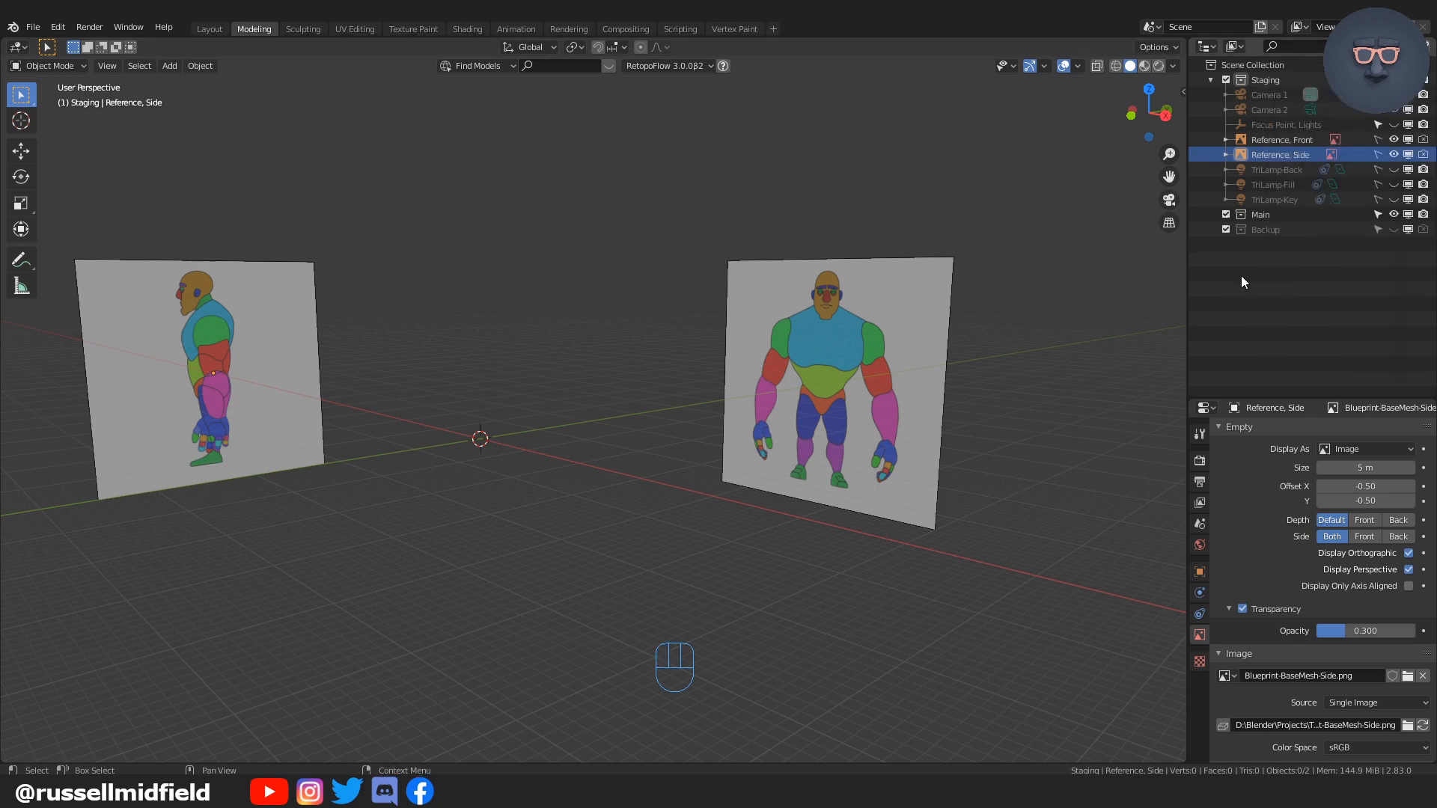
Step: Make the Main collection active and add a Round Cube mesh at the origin in front orthographic view
click(1269, 216)
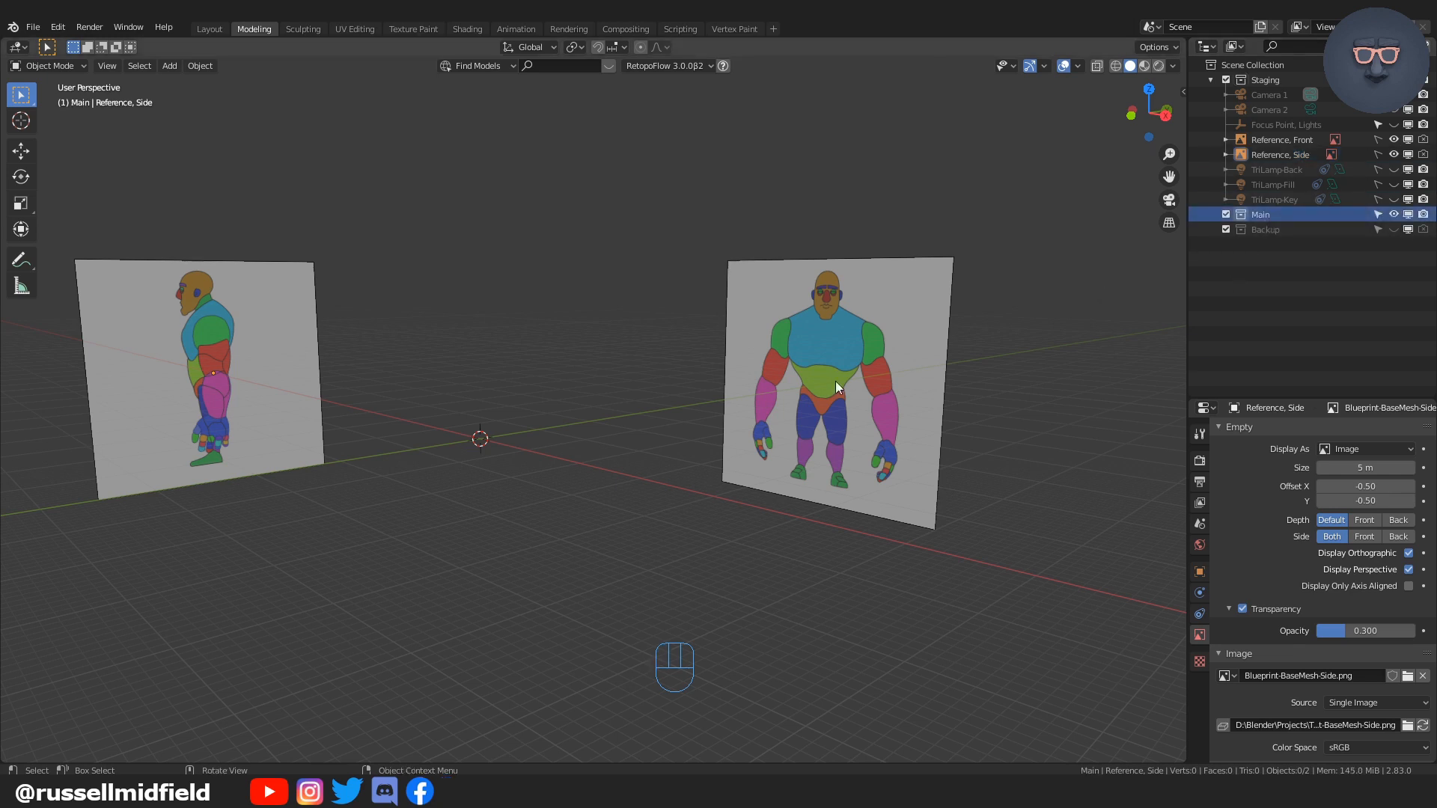
key(KP_1)
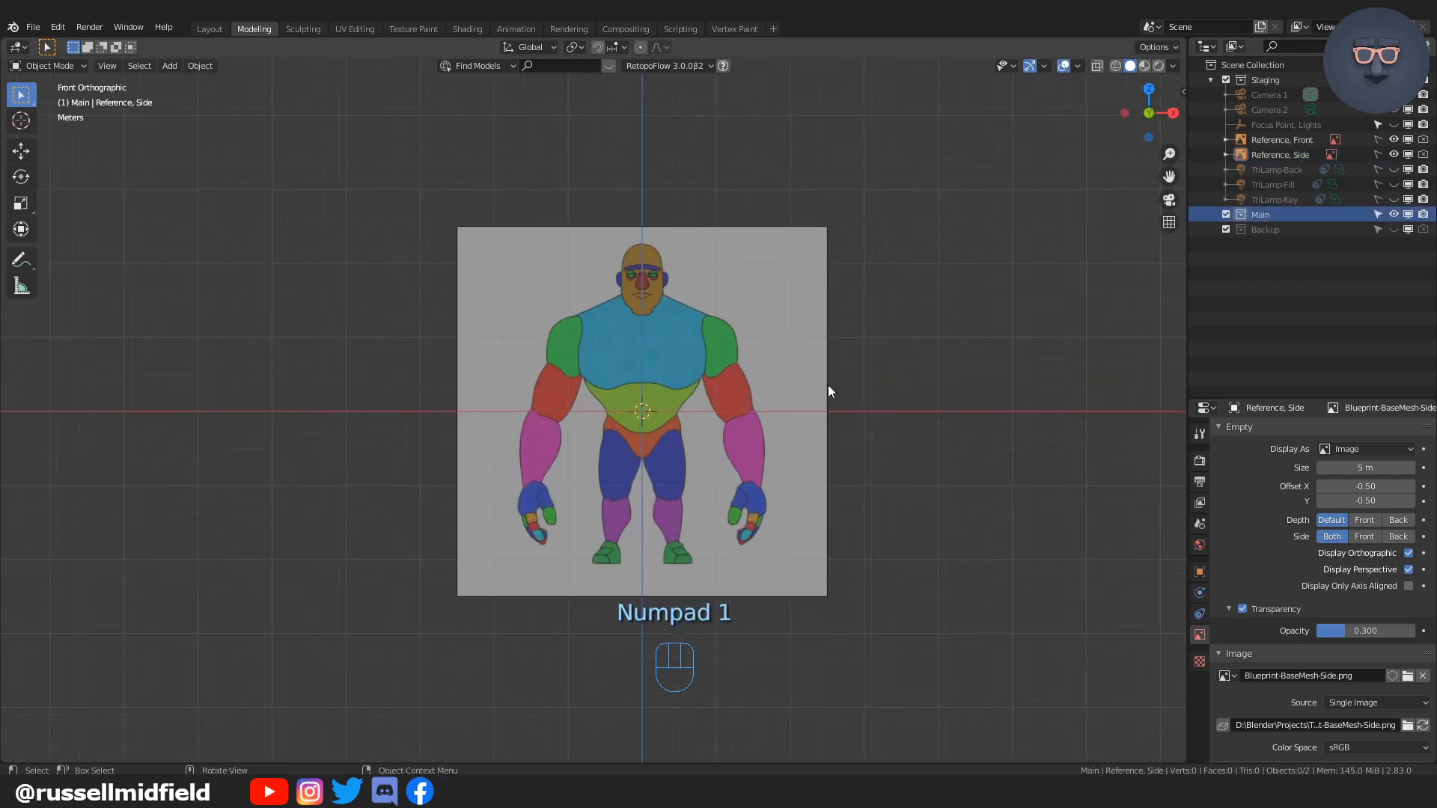
scroll(828, 385, up, 3)
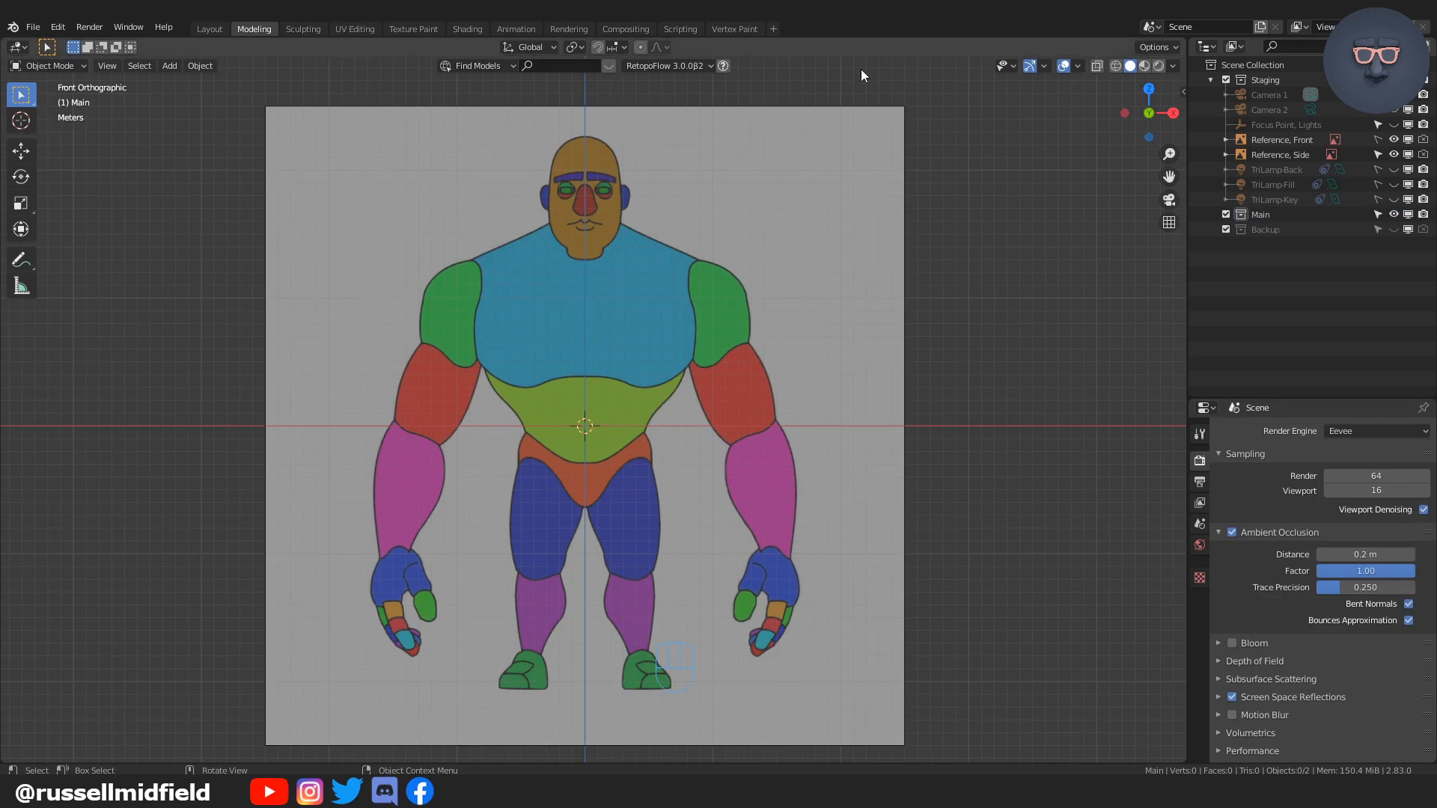
key(shift+a)
mouse_move(653, 338)
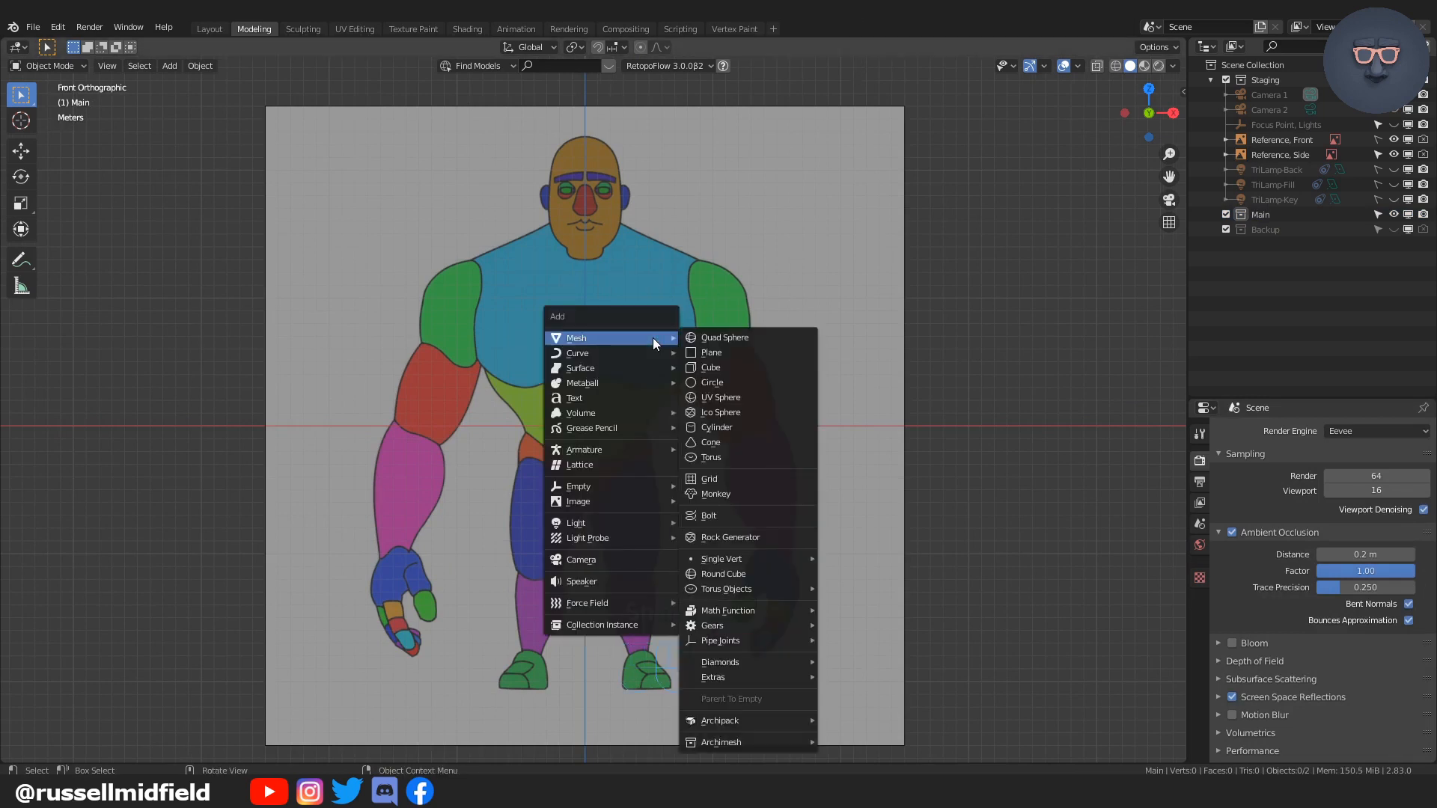
click(774, 574)
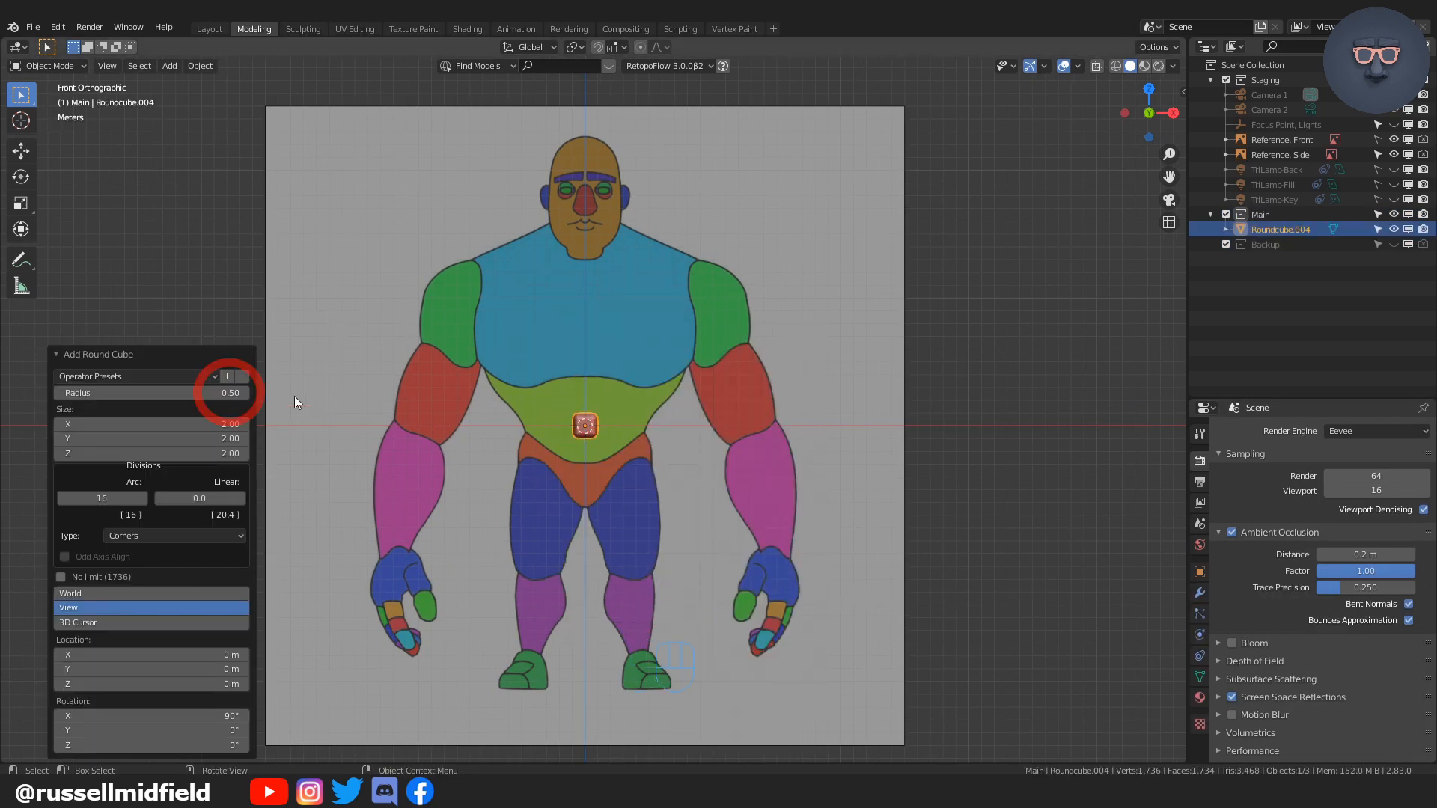
Step: Set the round cube's radius to 1.00 and its arc divisions to 16
double_click(207, 393)
text(0.5)
key(Return)
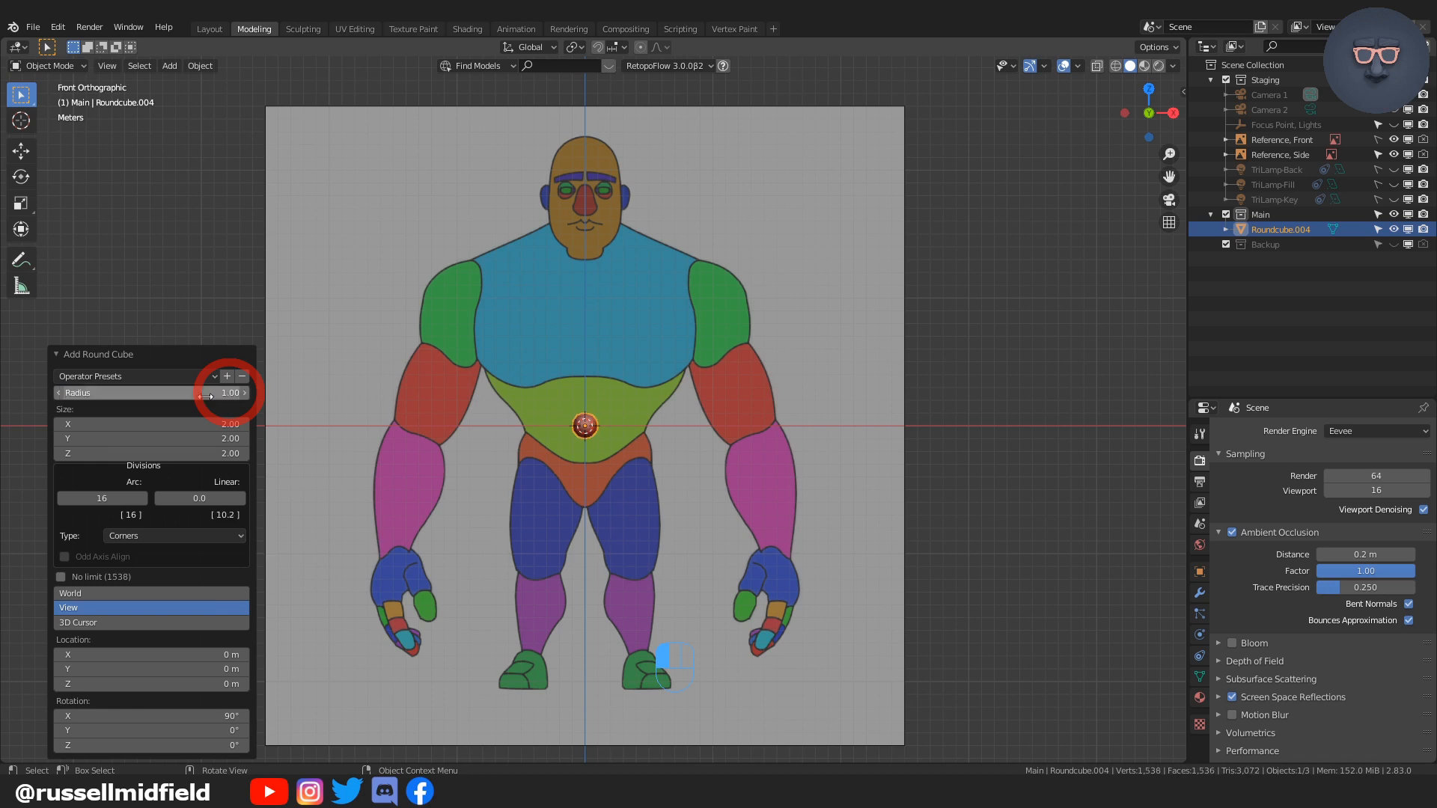
double_click(120, 499)
text(16)
key(Return)
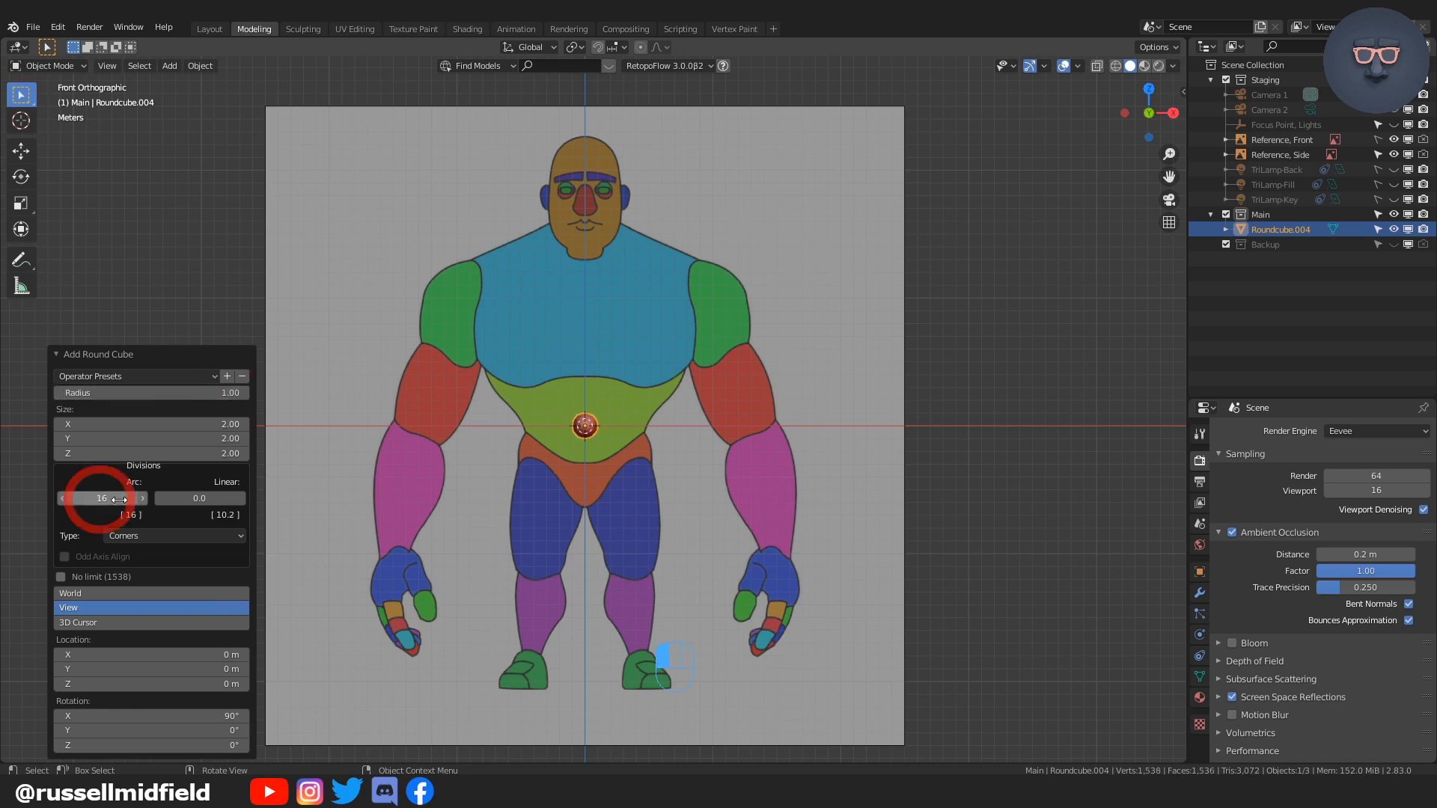
Step: Scale the round cube by 3.2 and move it about 19.7 m up the Z axis onto the blueprint's head
key(s)
key(ctrl)
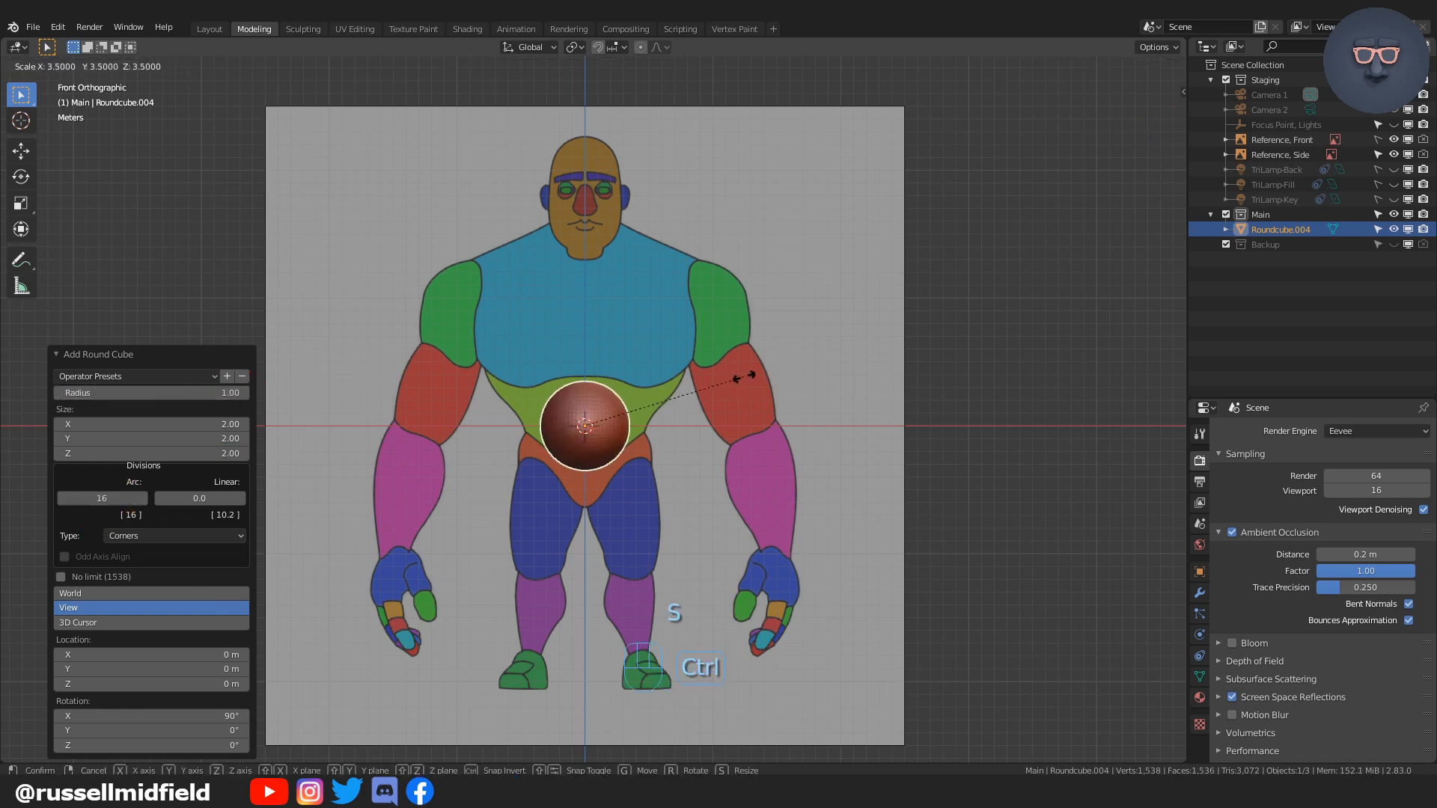
ctrl+click(734, 378)
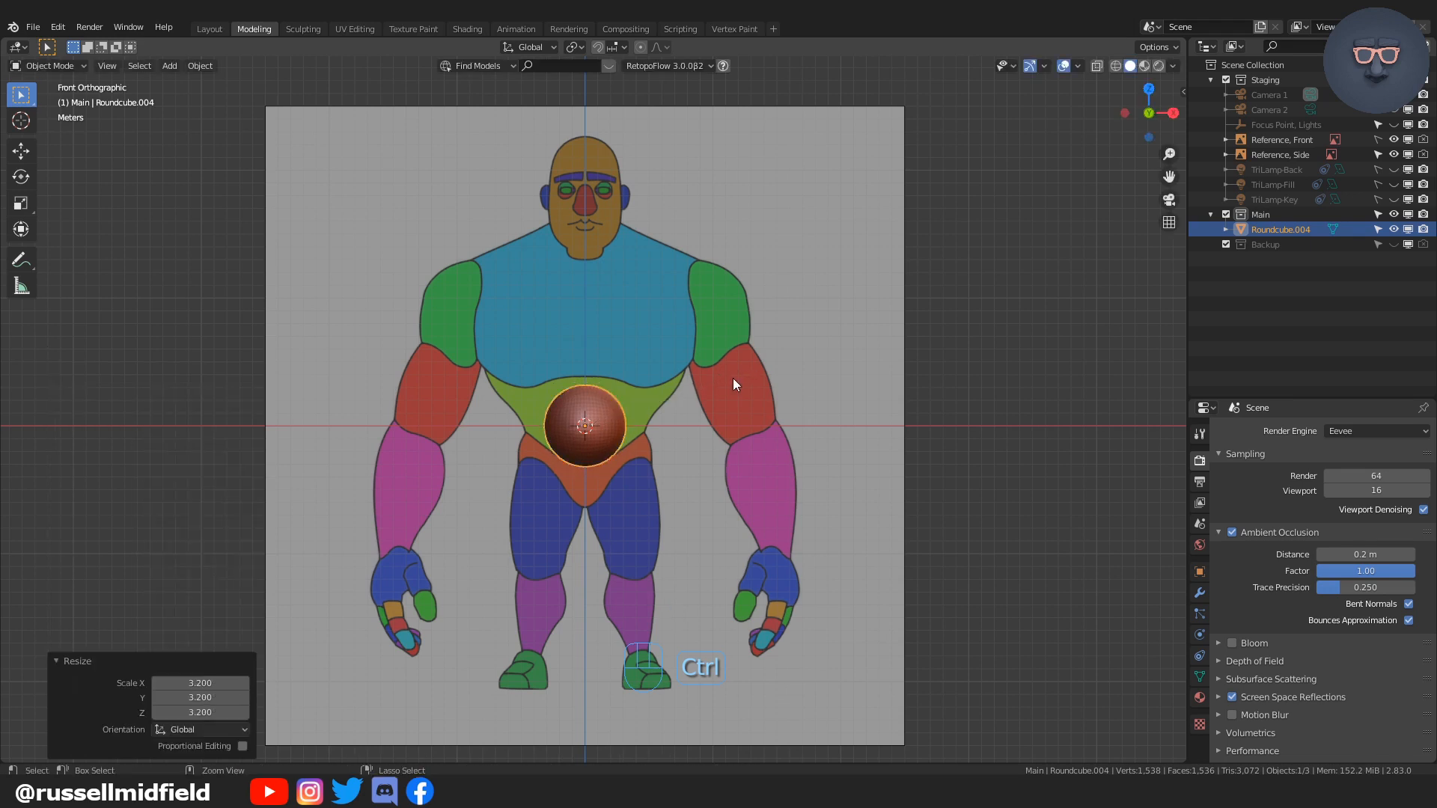
key(g)
key(z)
click(737, 151)
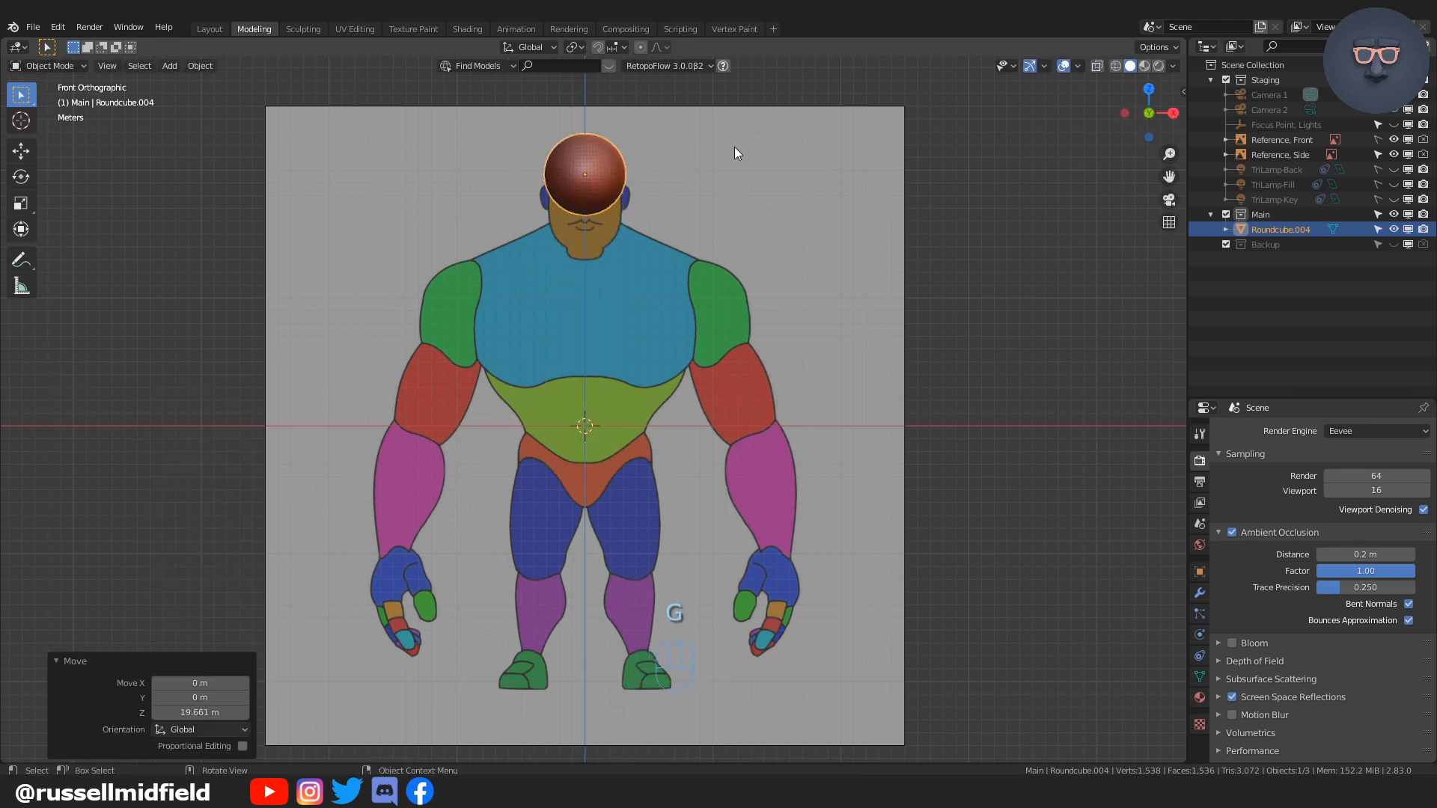
Step: Put the round cube into Sculpt Mode and set the Elastic Deform brush radius to about 124 px
shift+middle_drag(735, 147, 751, 389)
scroll(719, 296, up, 5)
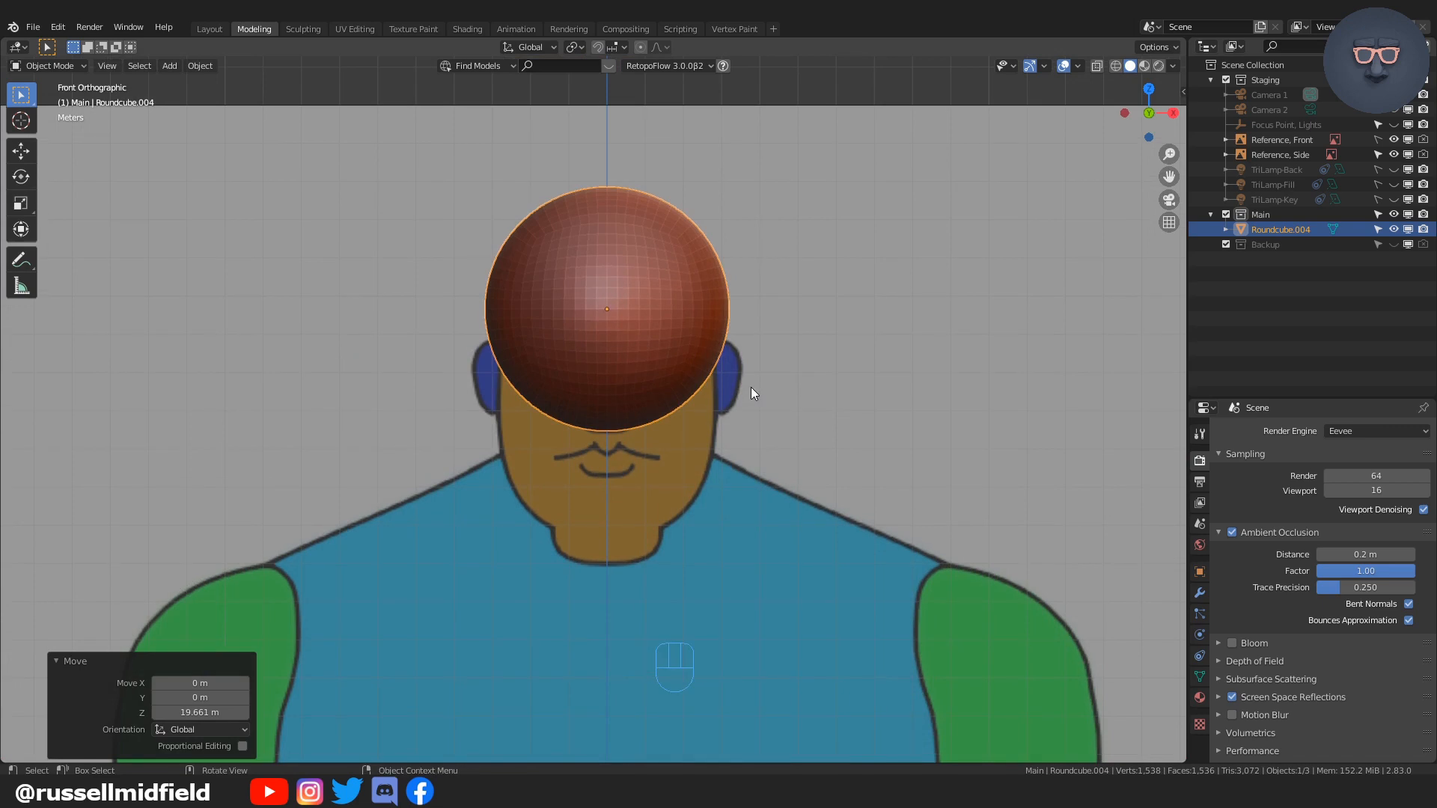
key(ctrl+Tab)
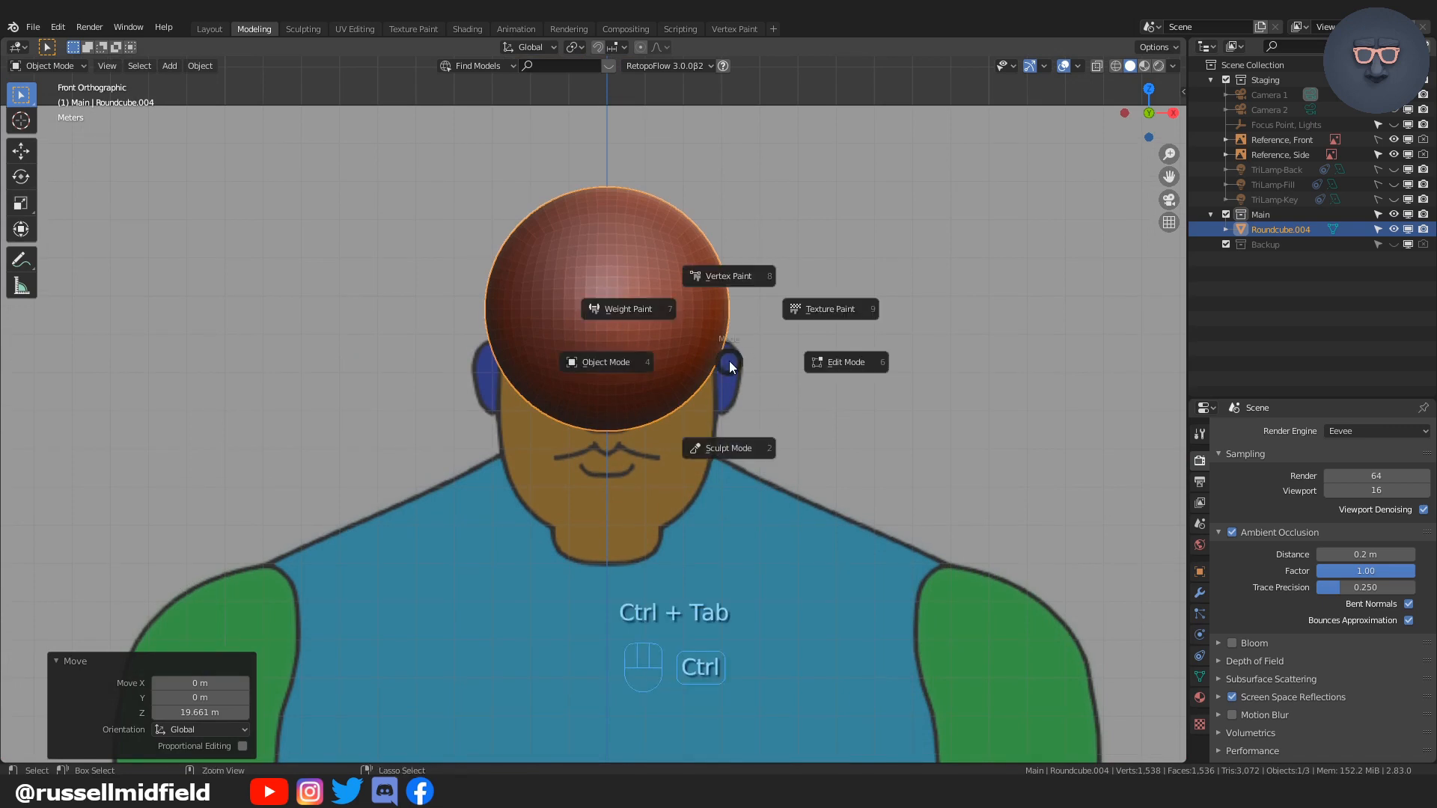
click(739, 447)
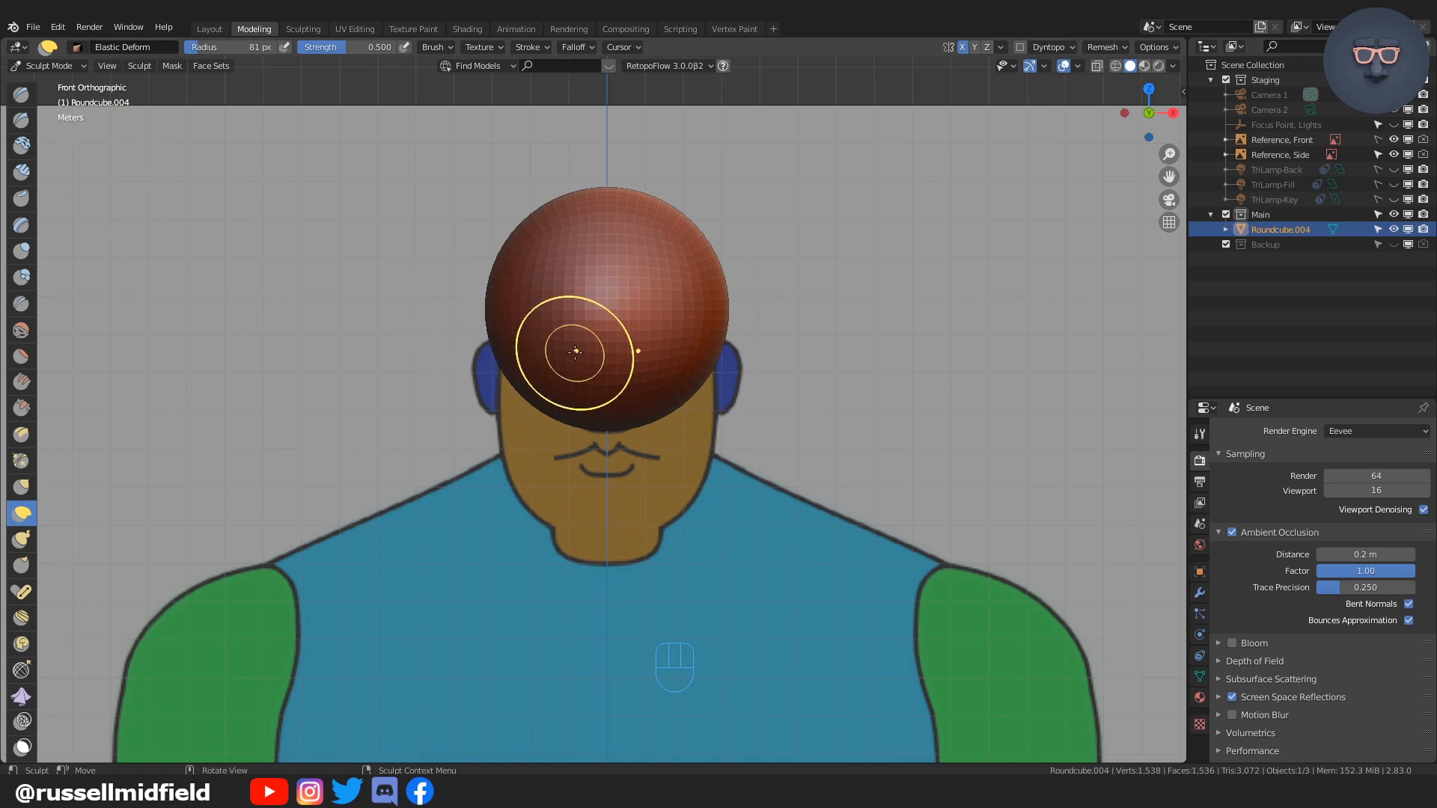
key(f)
click(777, 274)
key(g)
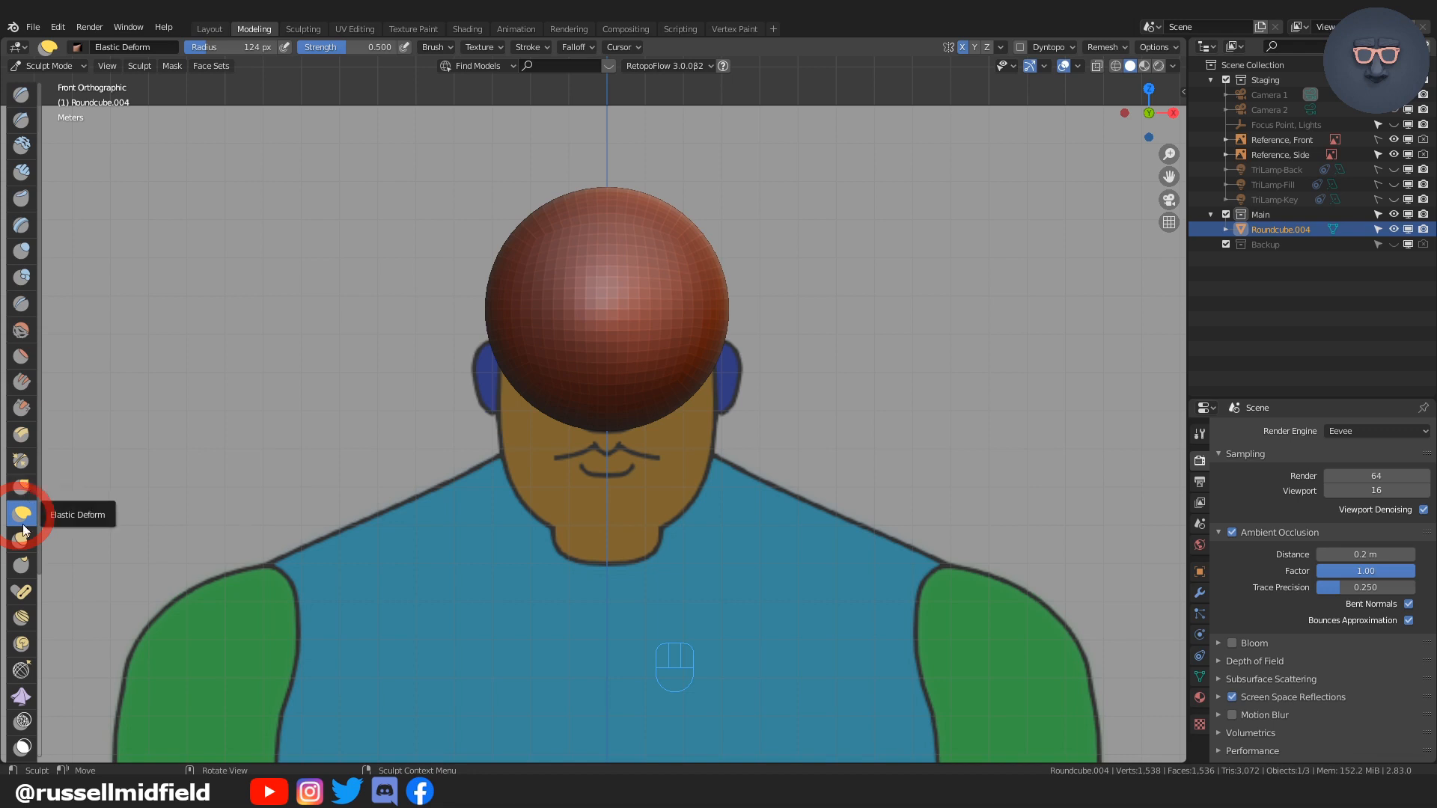
Step: Push the sphere's sides and upper corners inward with Elastic Deform to match the head outline in front view
drag(739, 306, 711, 306)
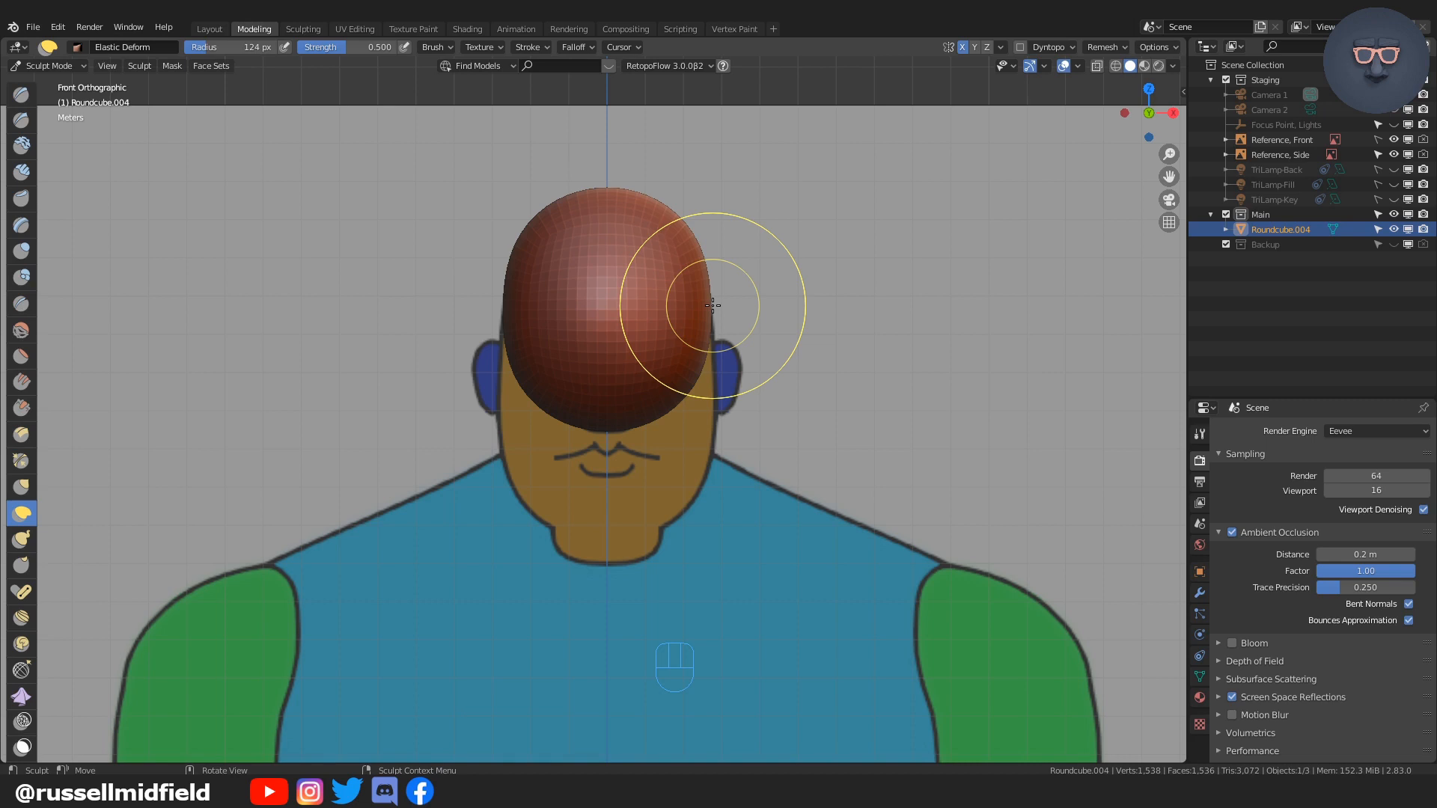
drag(705, 247, 697, 260)
drag(676, 205, 666, 217)
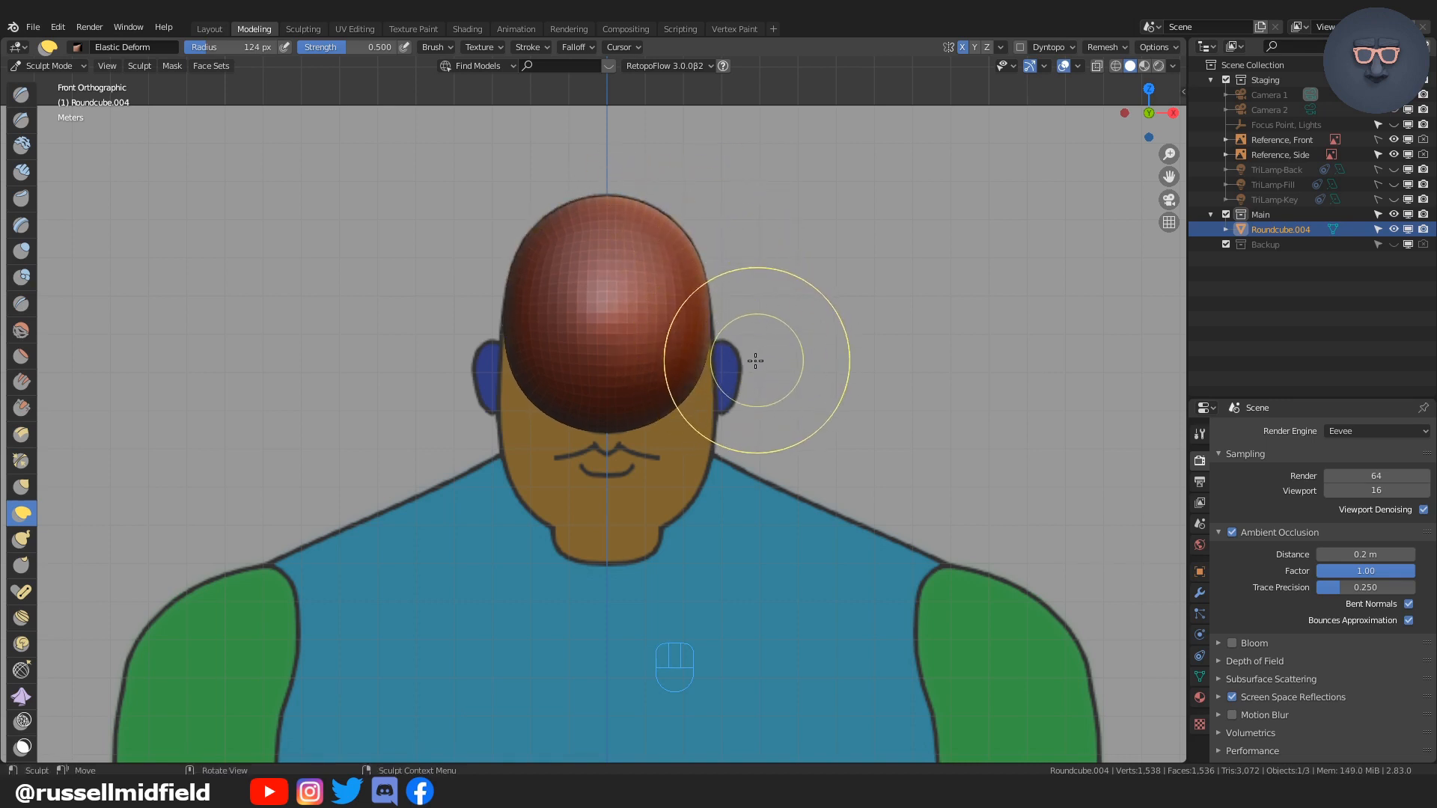
Step: Shape the back, front and crown of the sphere to the side-view skull outline with Elastic Deform, enlarging the brush to about 156 px
key(KP_3)
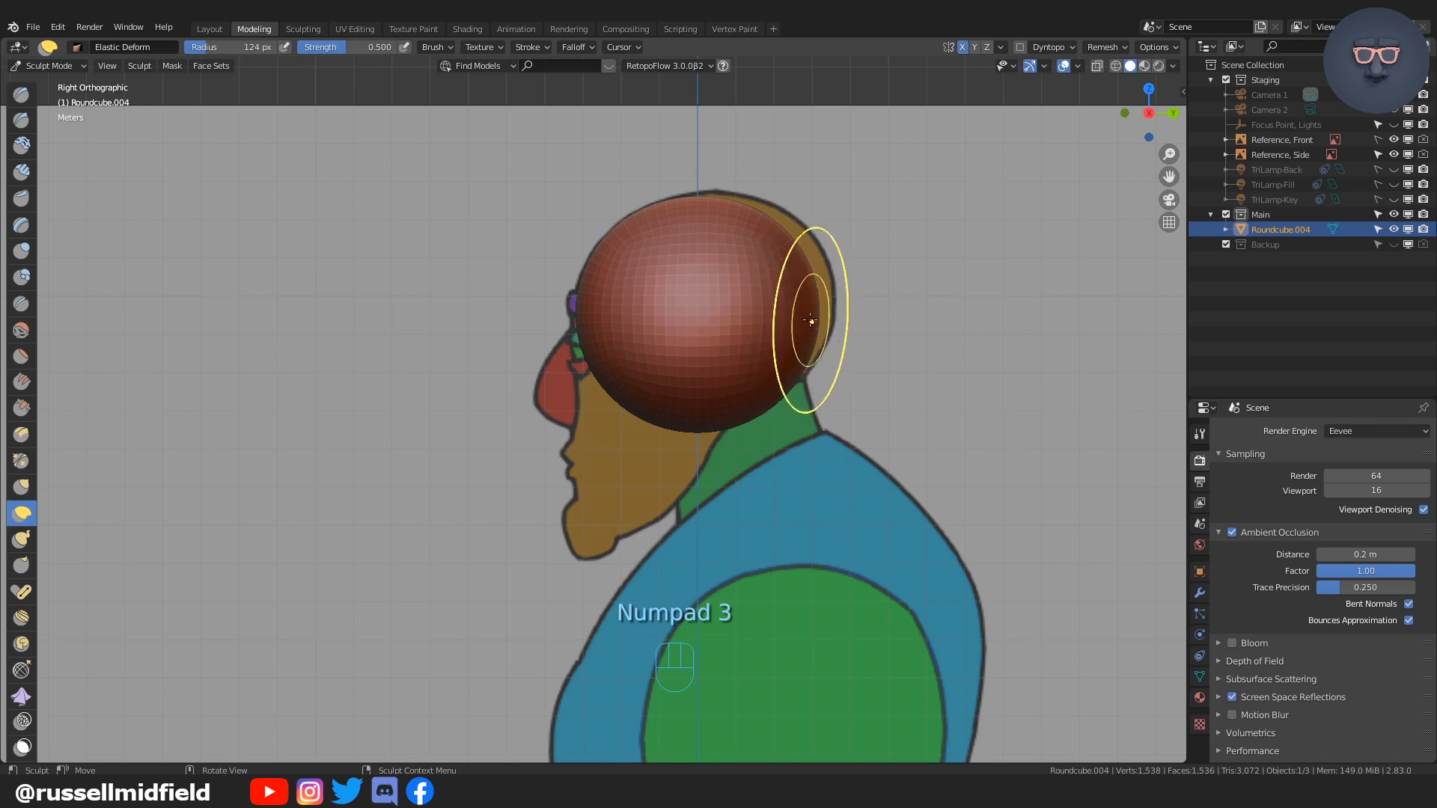
drag(809, 299, 818, 278)
key(f)
click(849, 270)
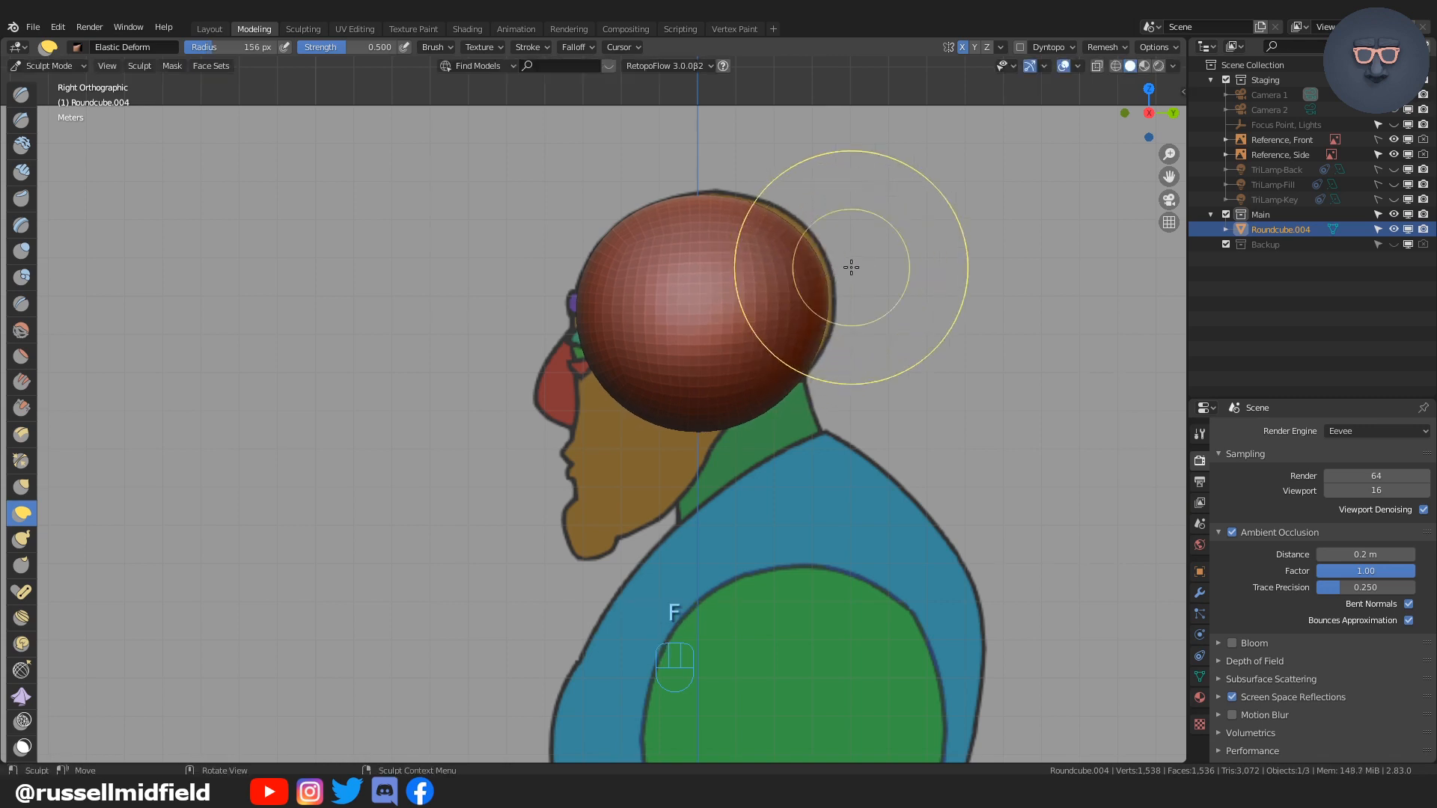
drag(813, 270, 822, 281)
drag(621, 305, 609, 310)
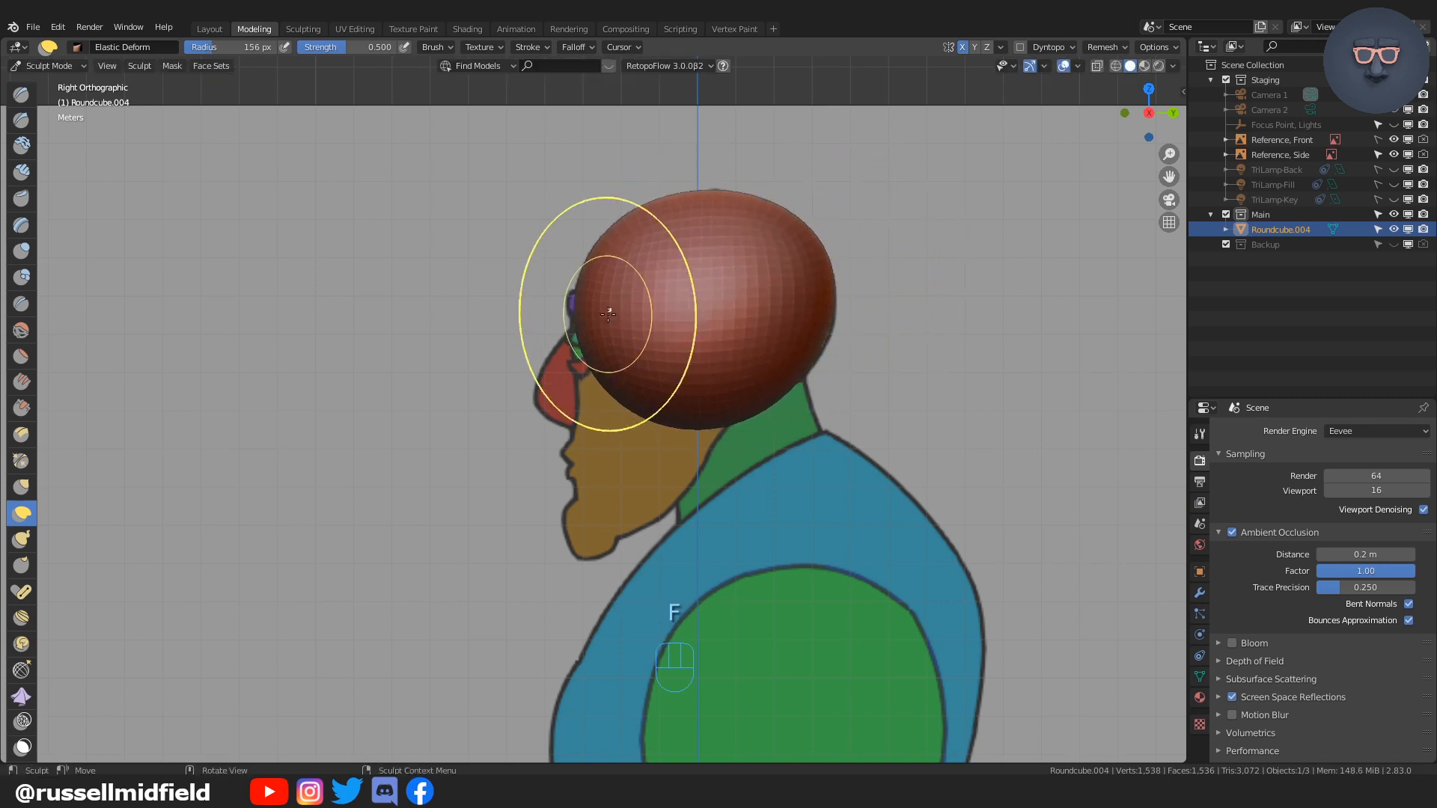
drag(798, 377, 803, 388)
drag(770, 241, 775, 230)
drag(815, 303, 818, 351)
Step: Rename the sculpted round cube object to Head
key(KP_1)
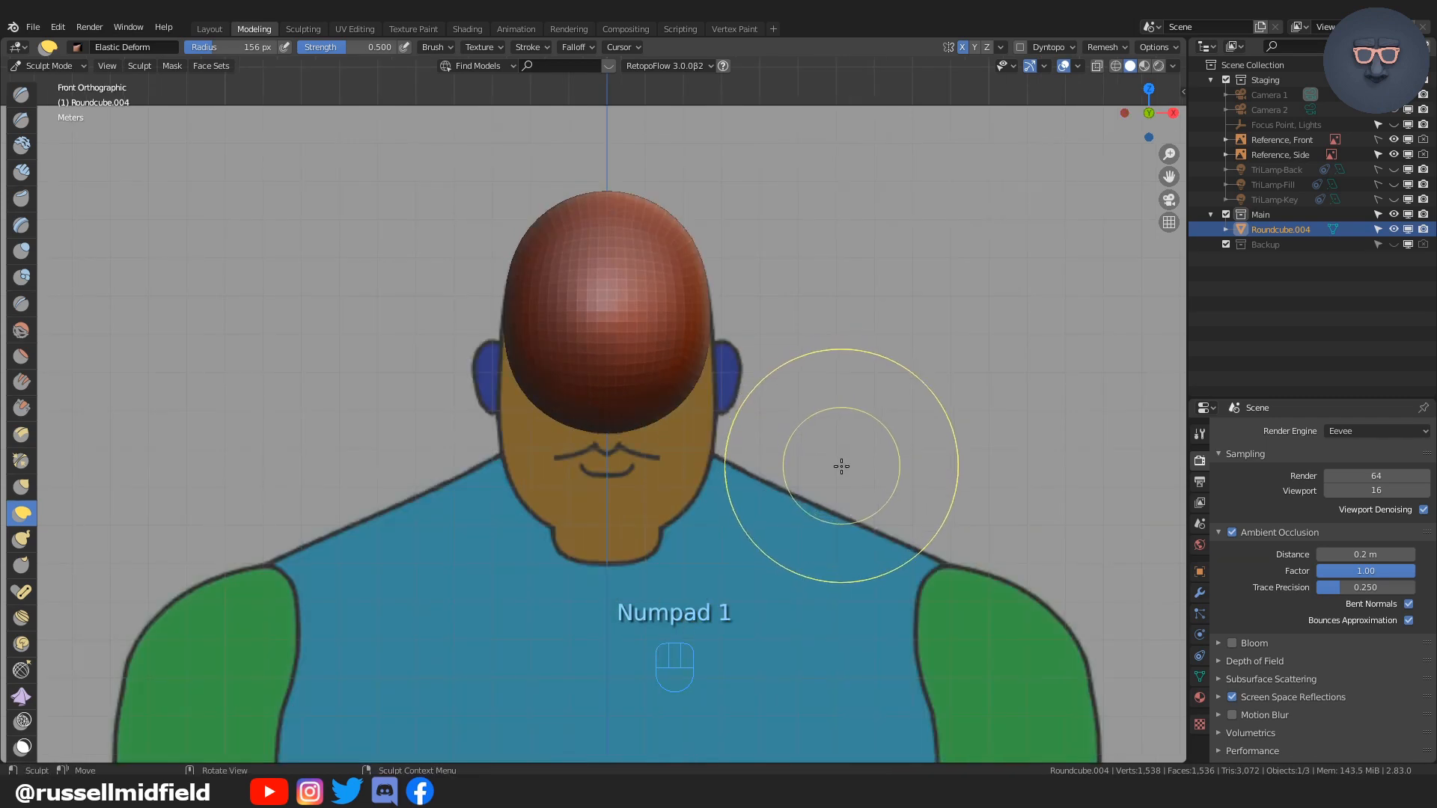
double_click(1284, 229)
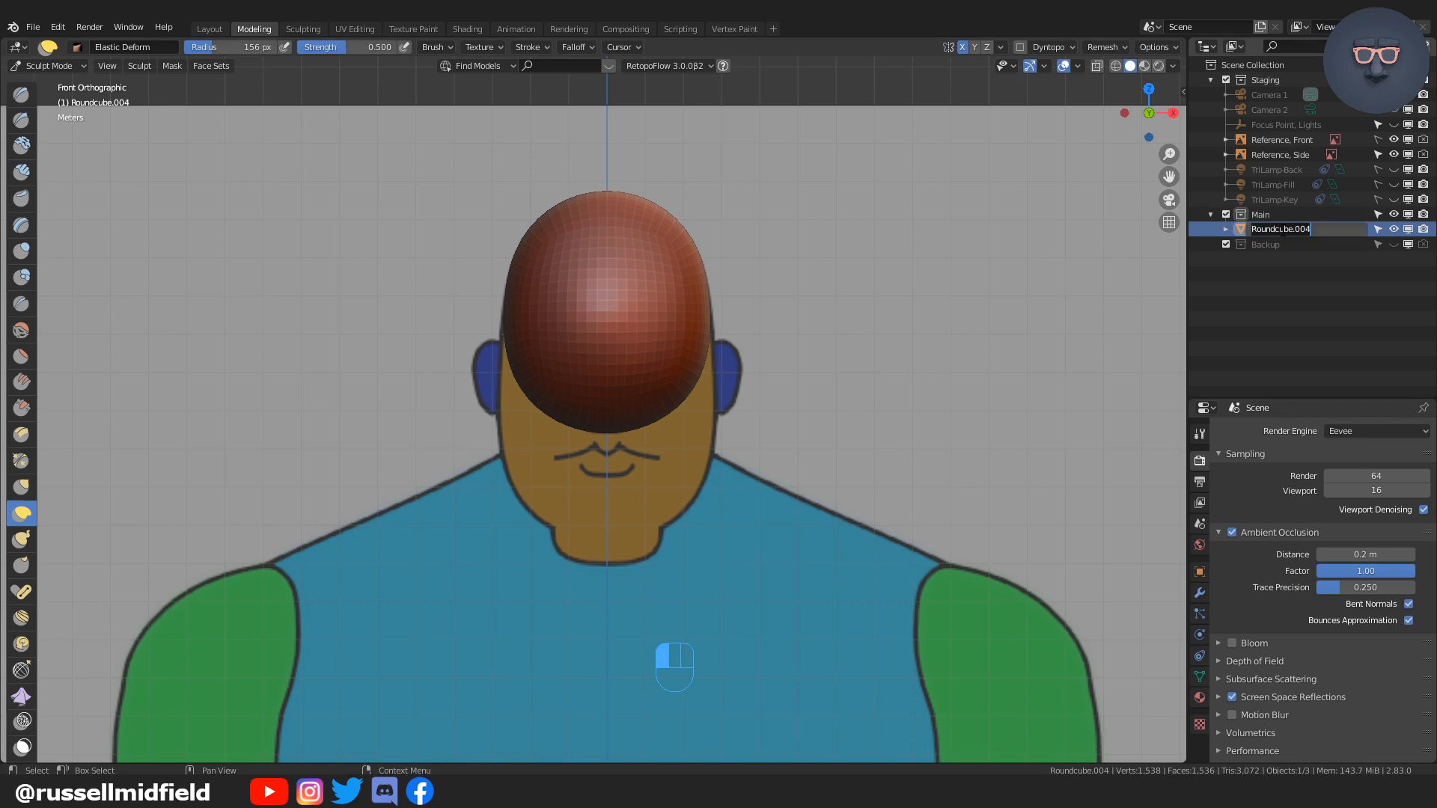
text(Head)
key(Return)
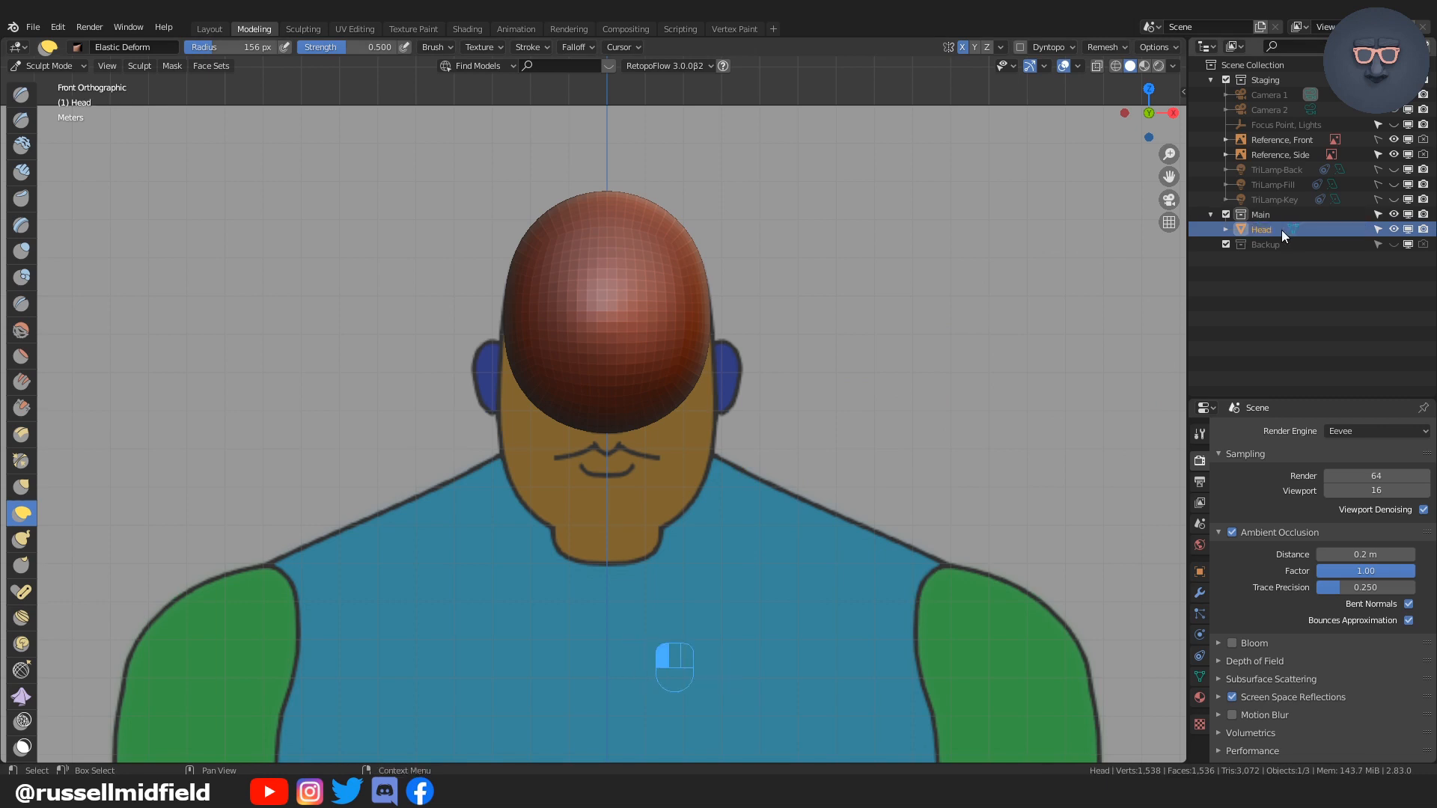
Step: In Object Mode, duplicate the head and move the copy about 2.84 m down the Z axis over the jaw
key(ctrl+Tab)
click(677, 397)
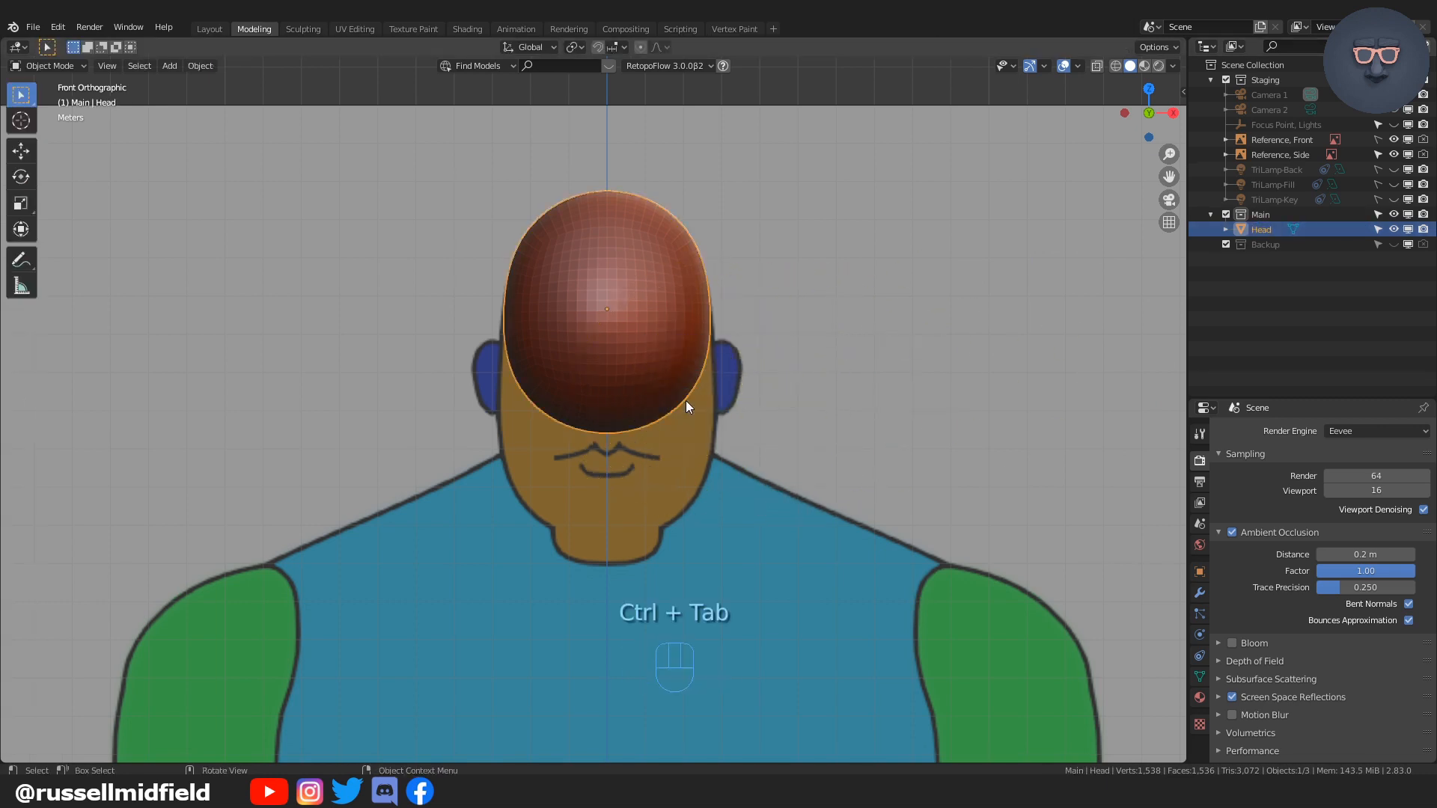
key(shift+d)
key(z)
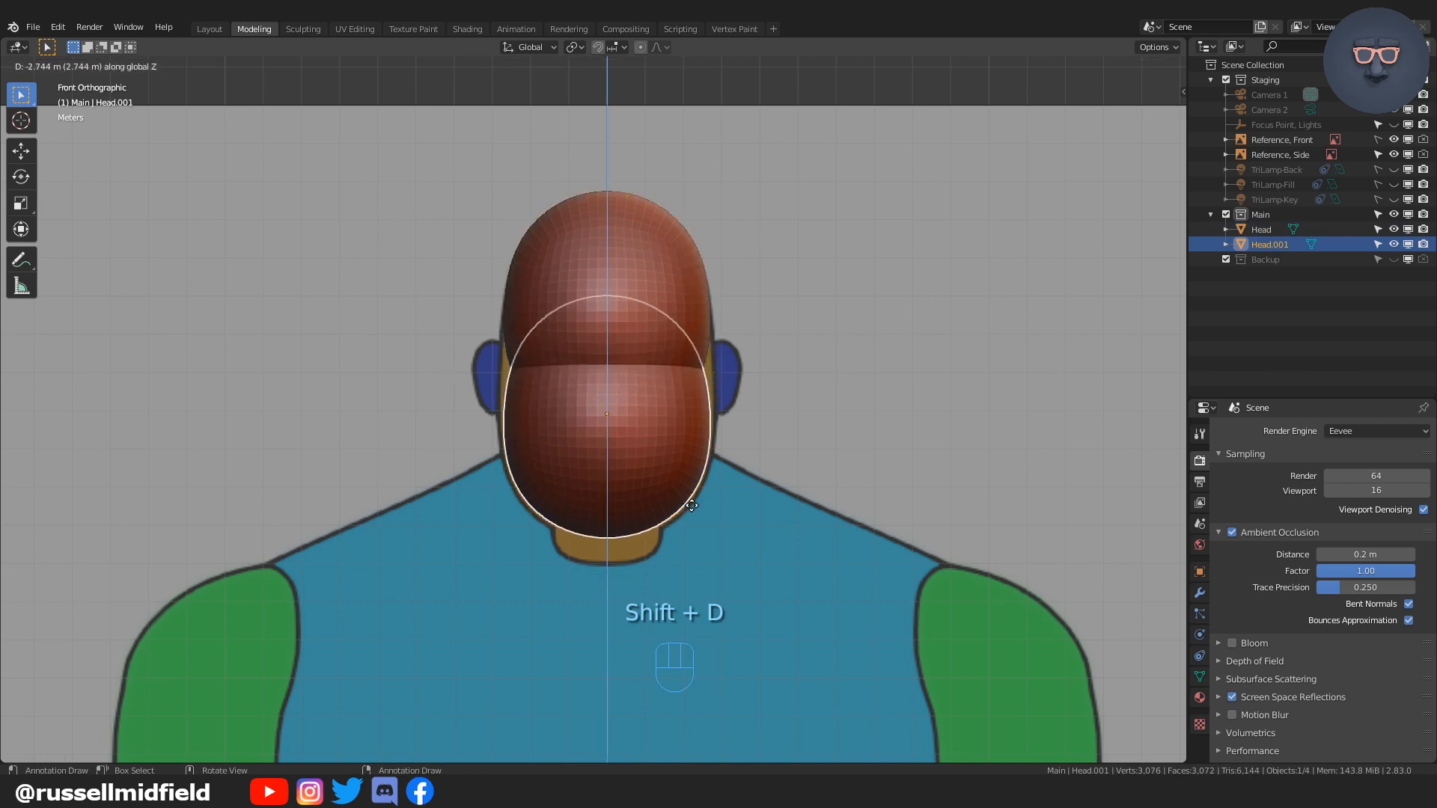
click(692, 509)
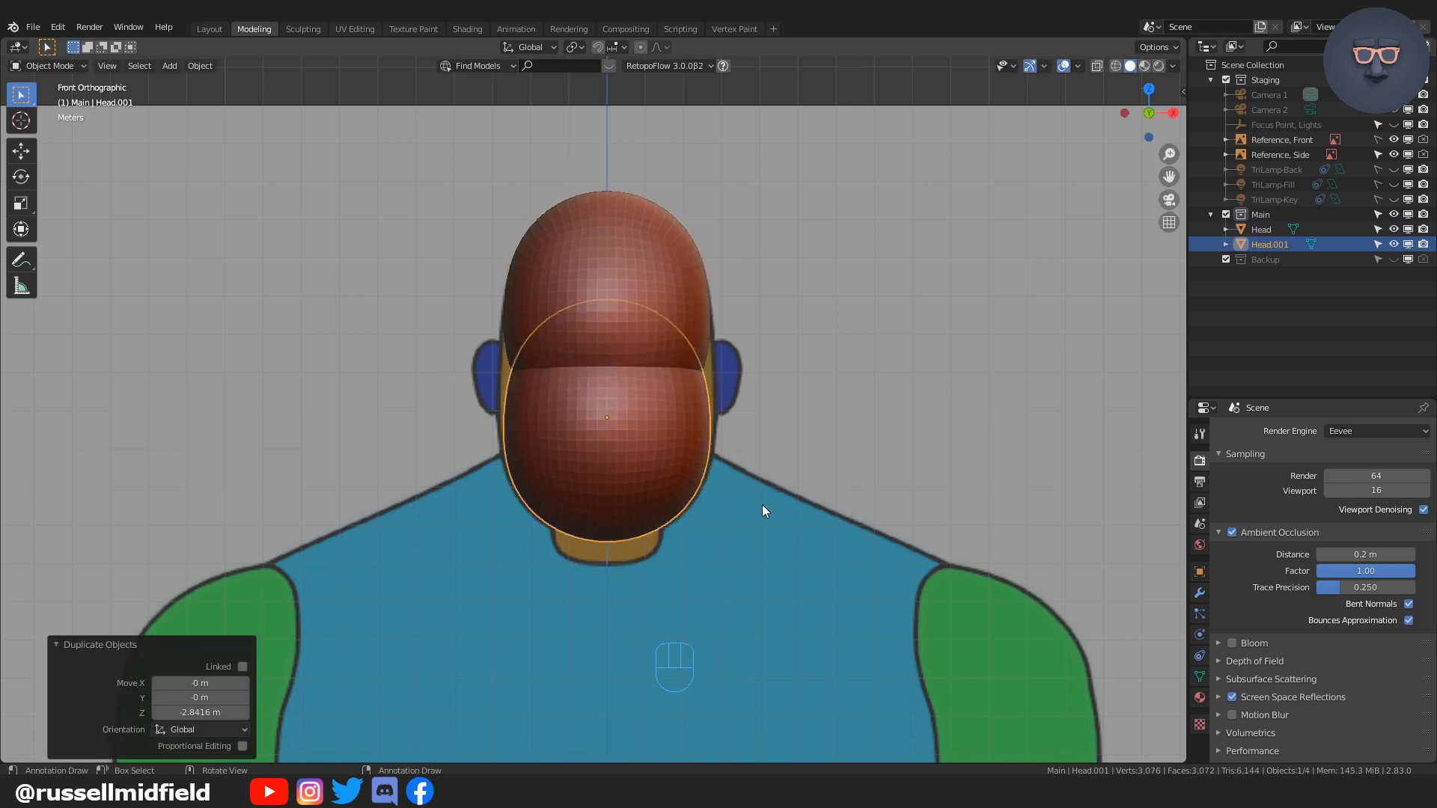
Step: Sculpt the lower head copy with Elastic Deform to match the front-view cheeks and jaw, reducing the brush radius to about 108 px
key(ctrl+Tab)
click(752, 450)
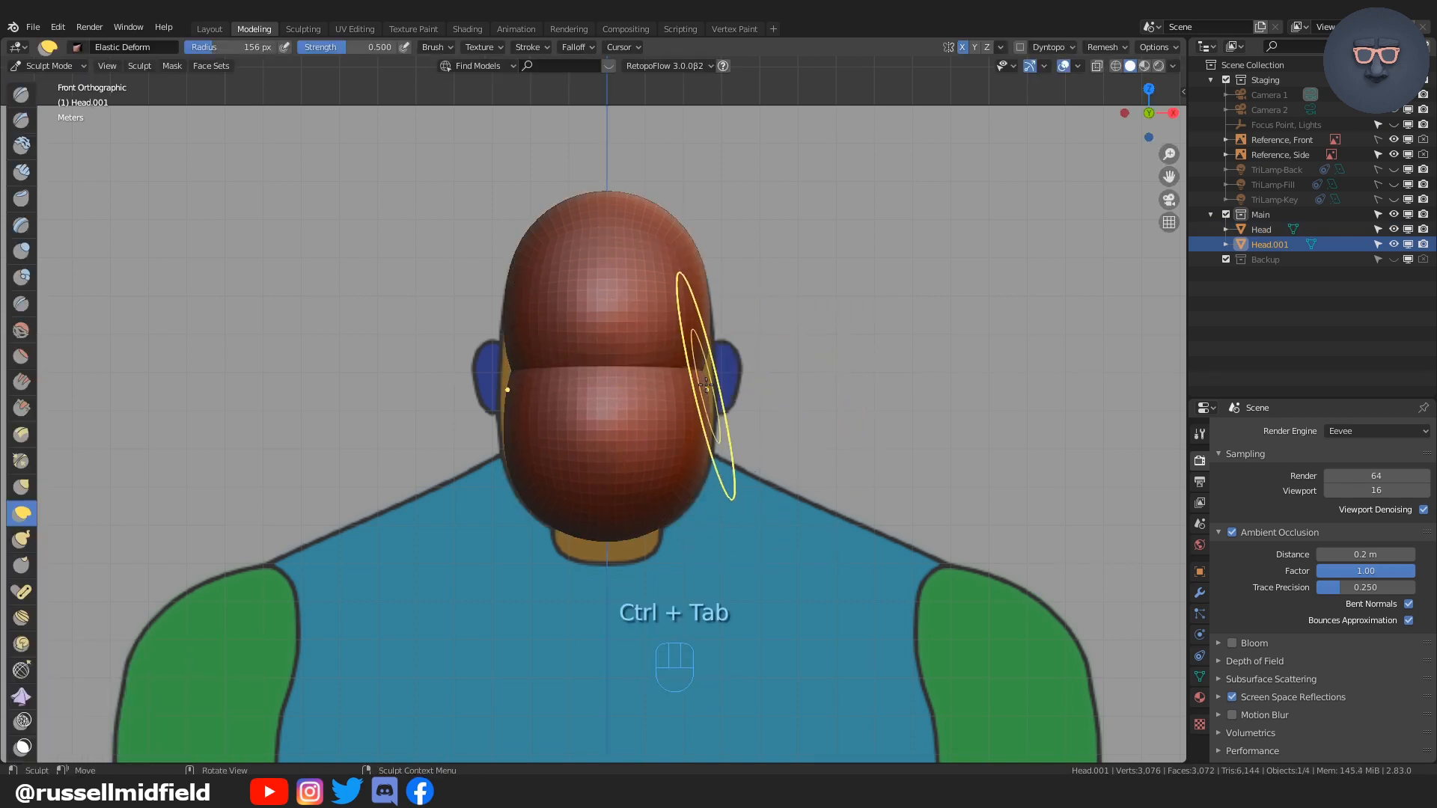
key(f)
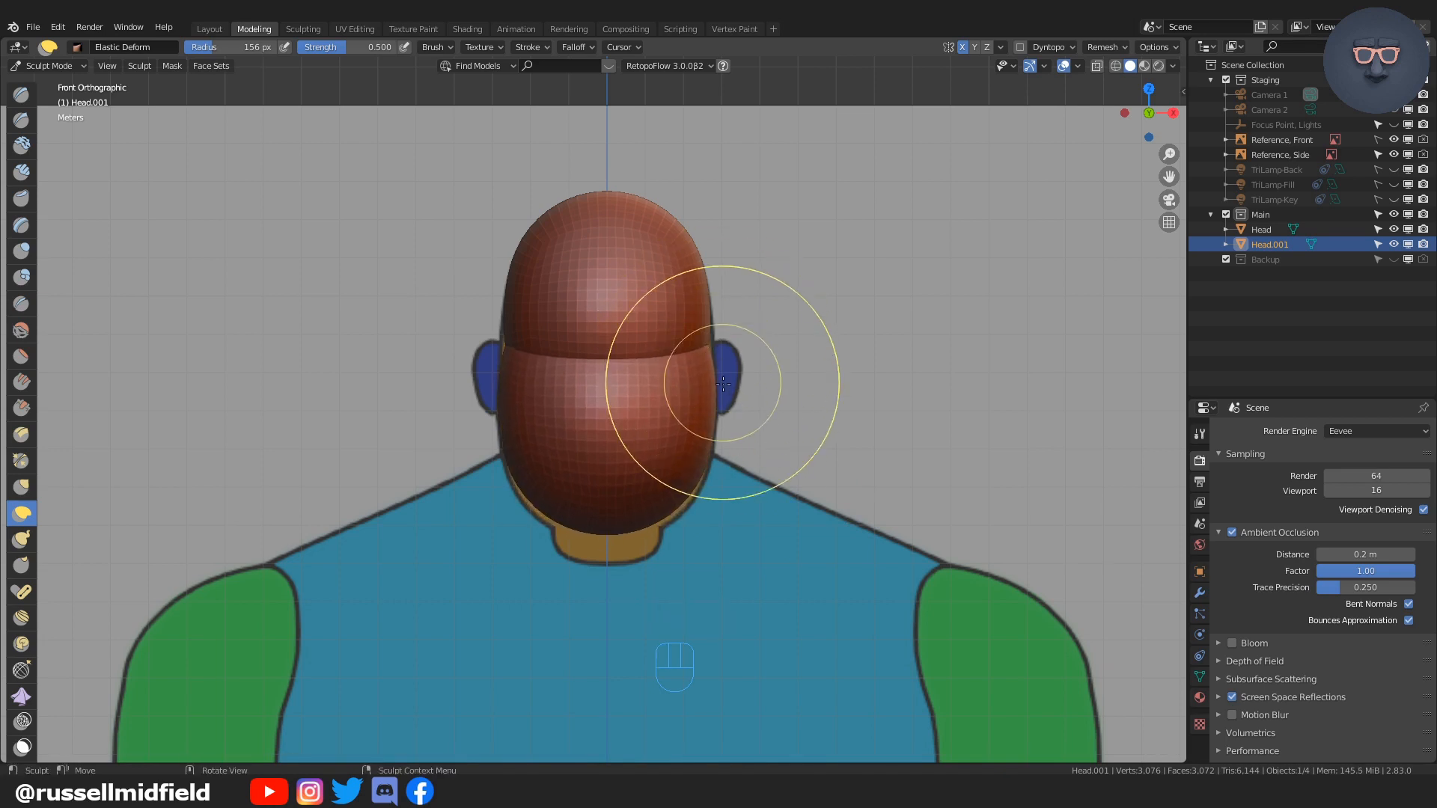
click(691, 412)
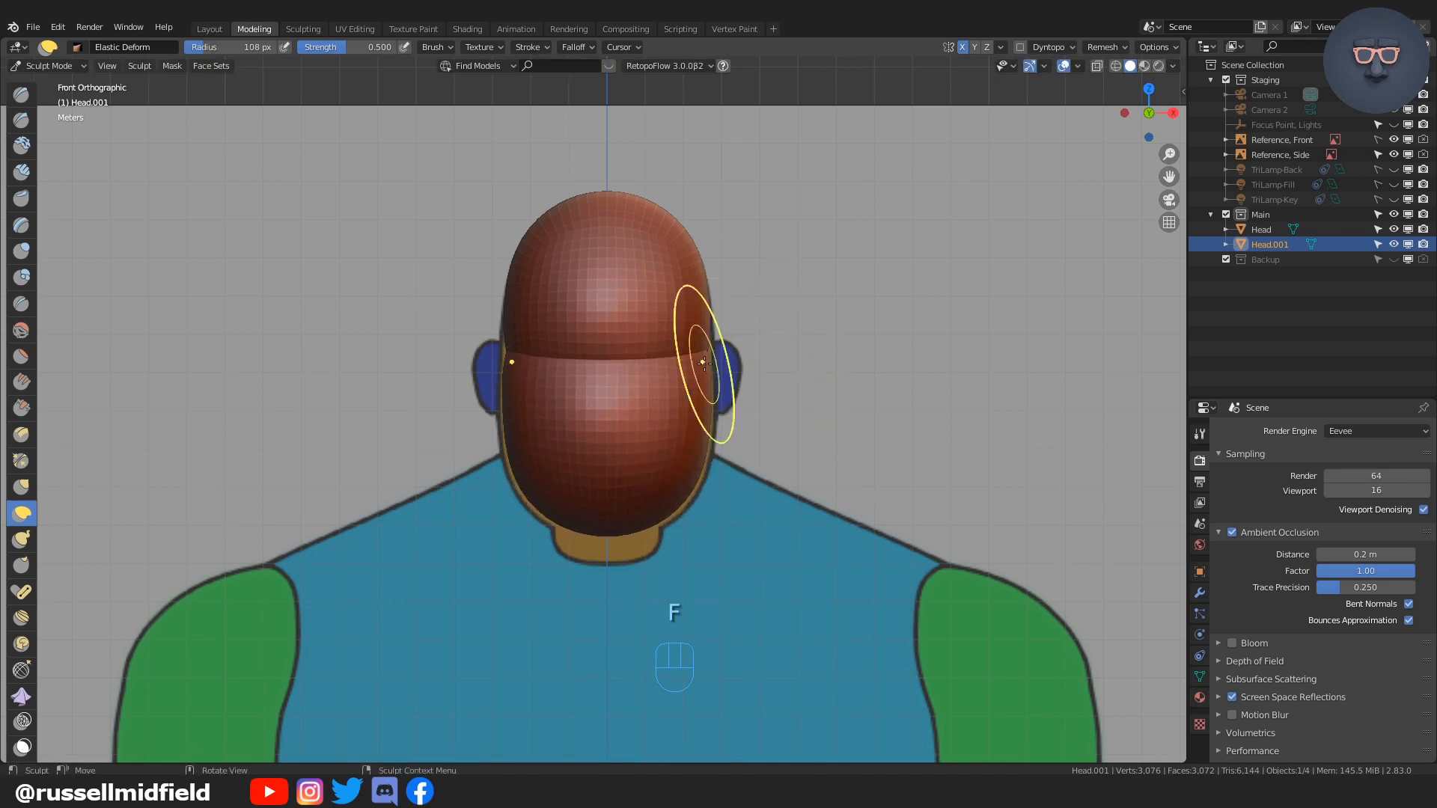
drag(710, 344, 711, 344)
drag(698, 465, 699, 473)
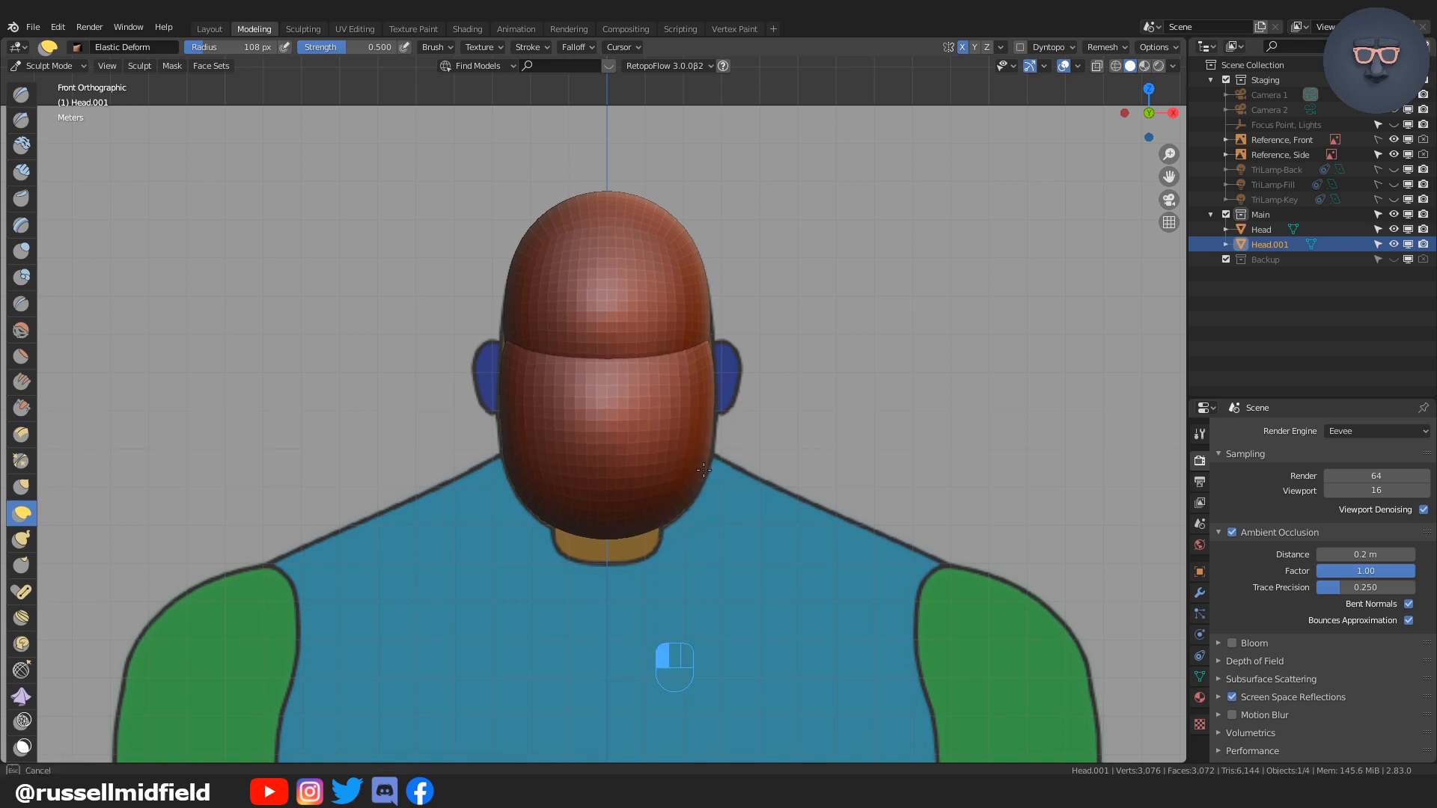
drag(624, 366, 624, 358)
drag(698, 479, 719, 420)
Step: Push the back, front and underside of the lower head piece to the side-view jaw outline, reducing the brush radius to about 85 px
key(KP_3)
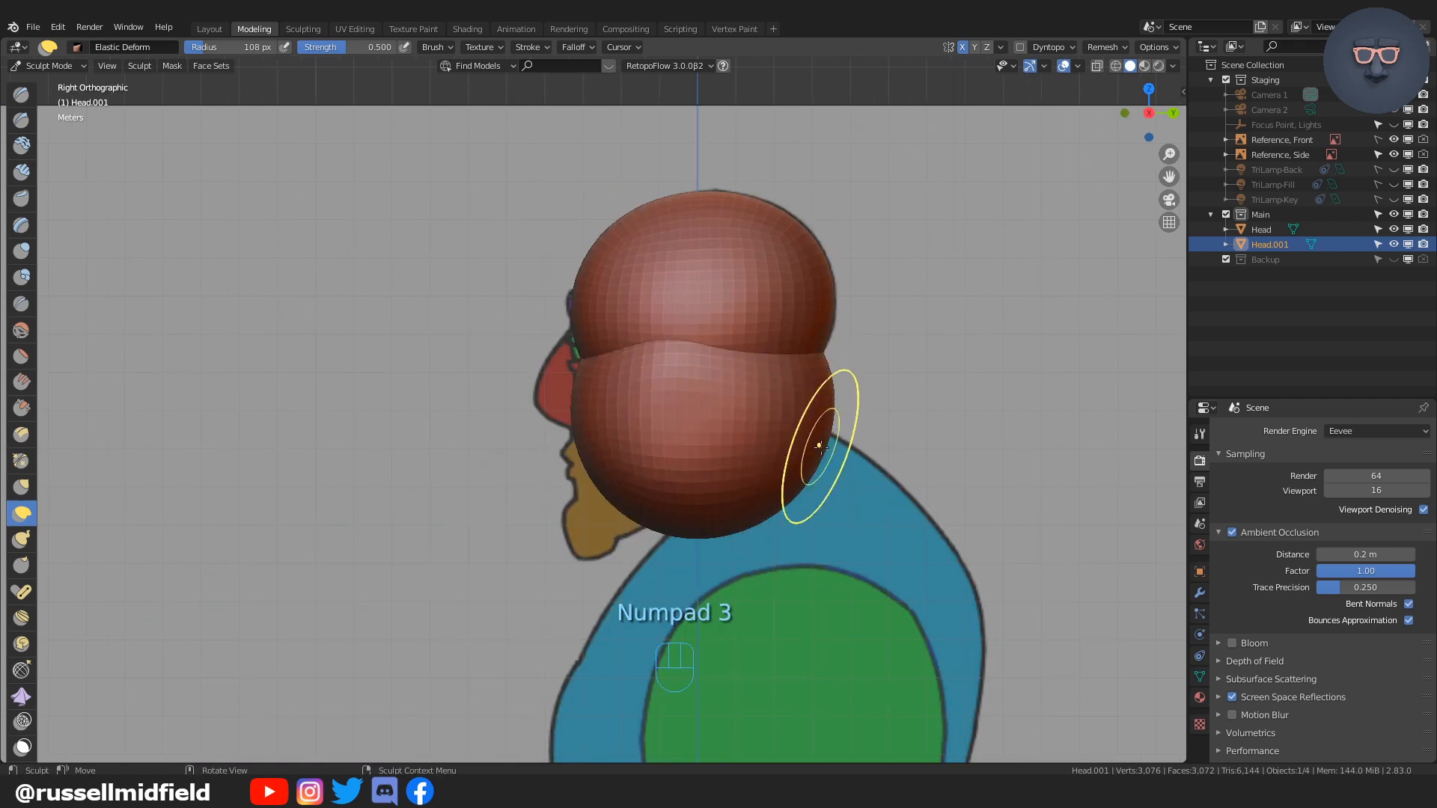
drag(818, 449, 762, 440)
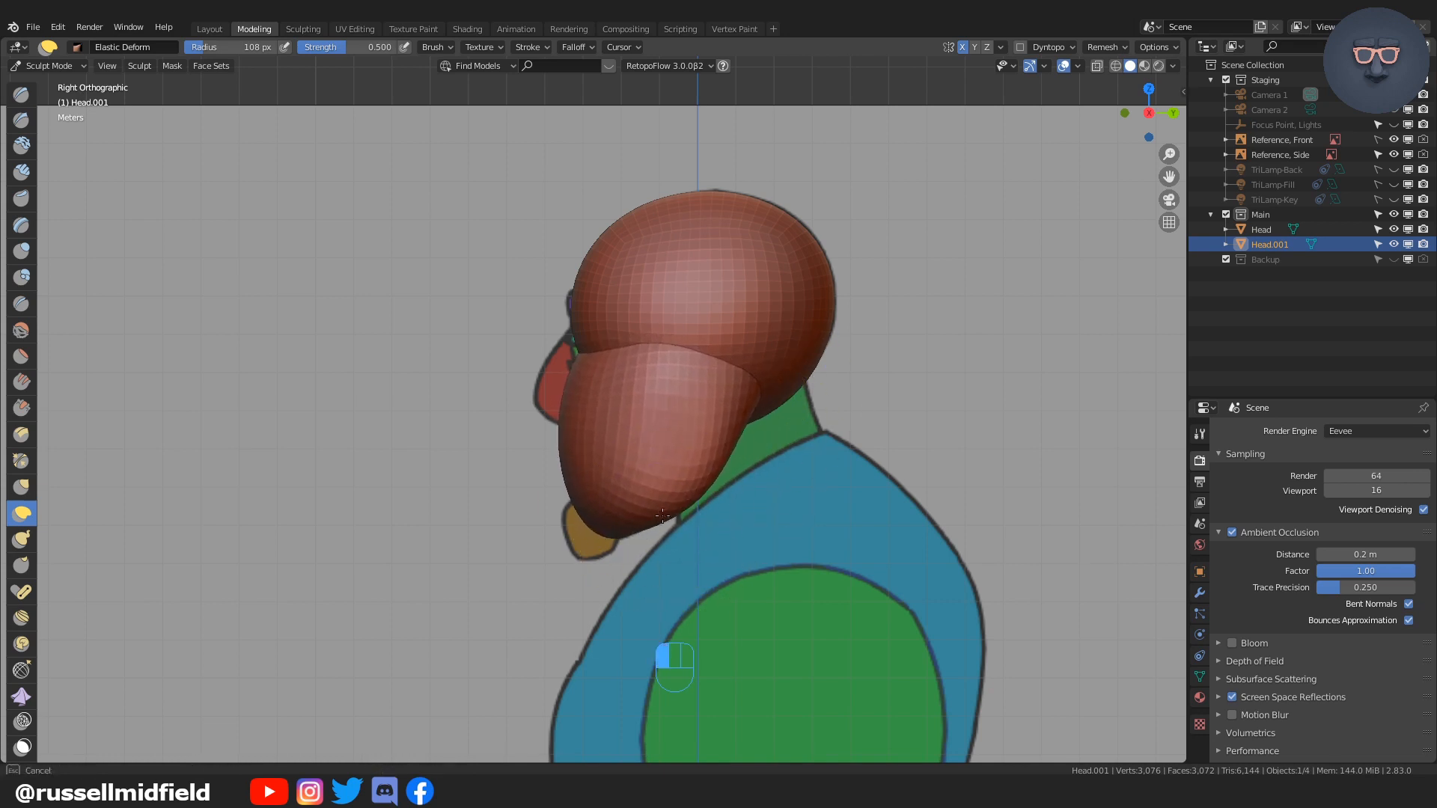
drag(663, 515, 681, 476)
key(f)
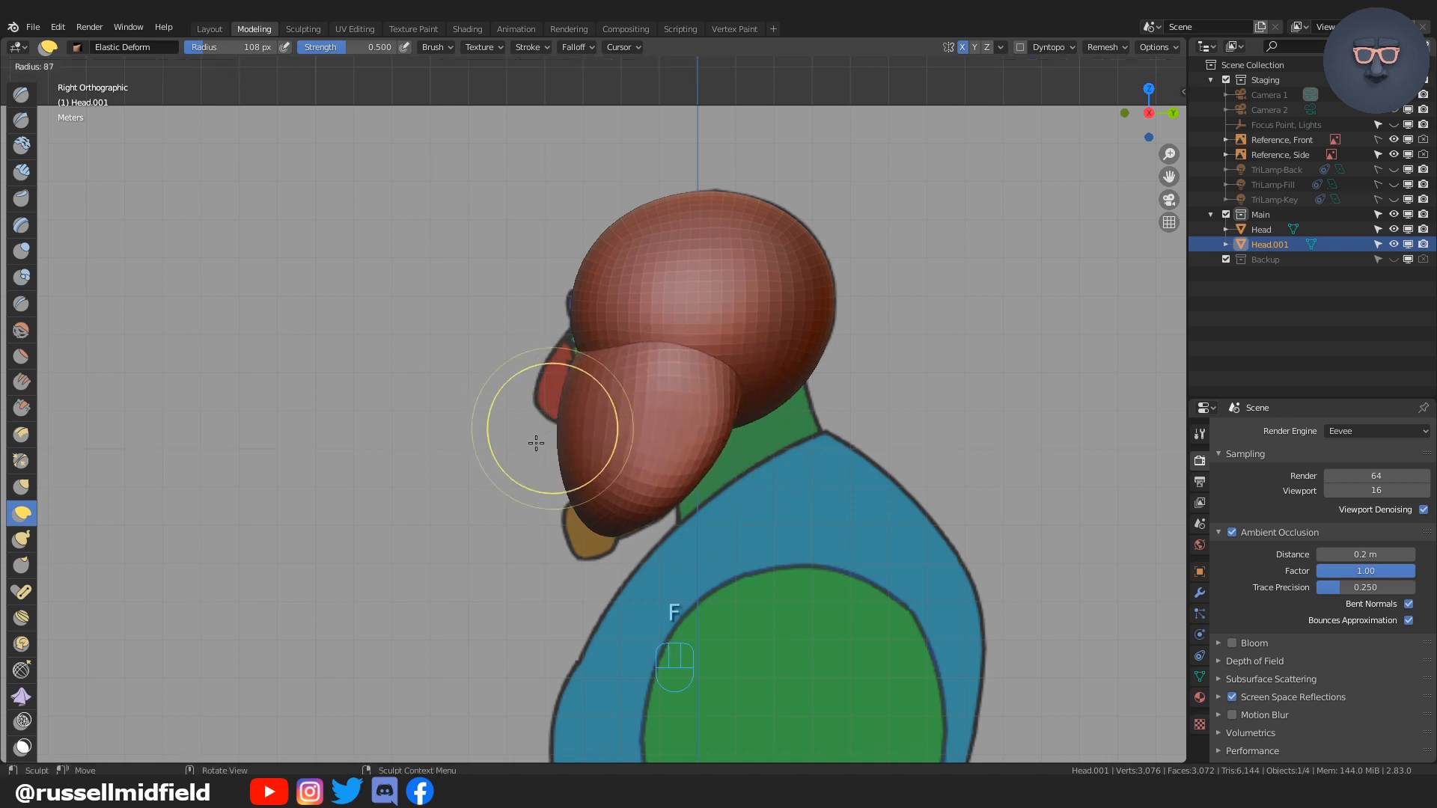
drag(576, 423, 581, 419)
mouse_move(593, 491)
mouse_down()
mouse_move(665, 504)
mouse_move(693, 493)
mouse_up()
drag(739, 392, 735, 388)
drag(707, 482, 683, 491)
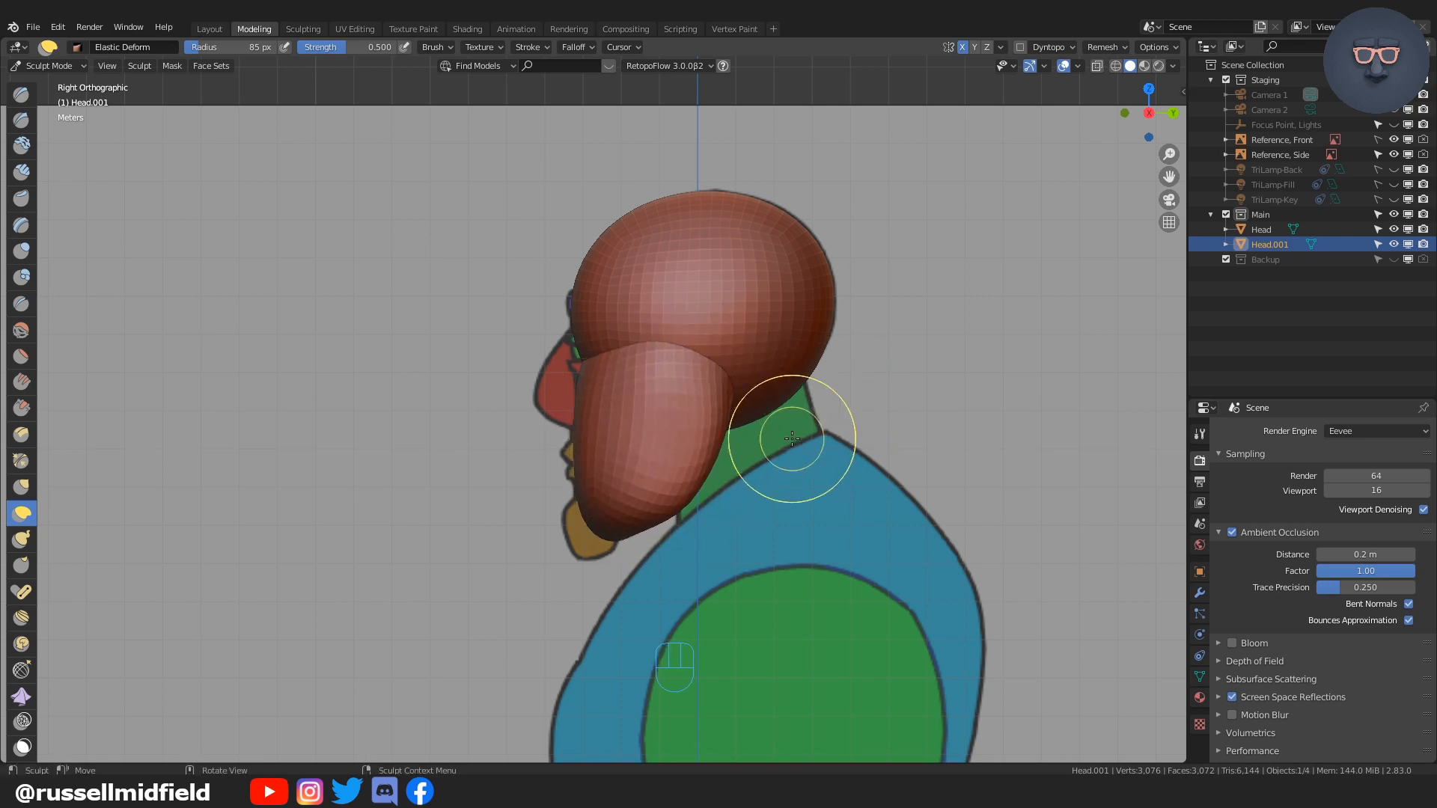
Step: Return to Object Mode in front view and add a round cube with a radius of 0.80
key(KP_1)
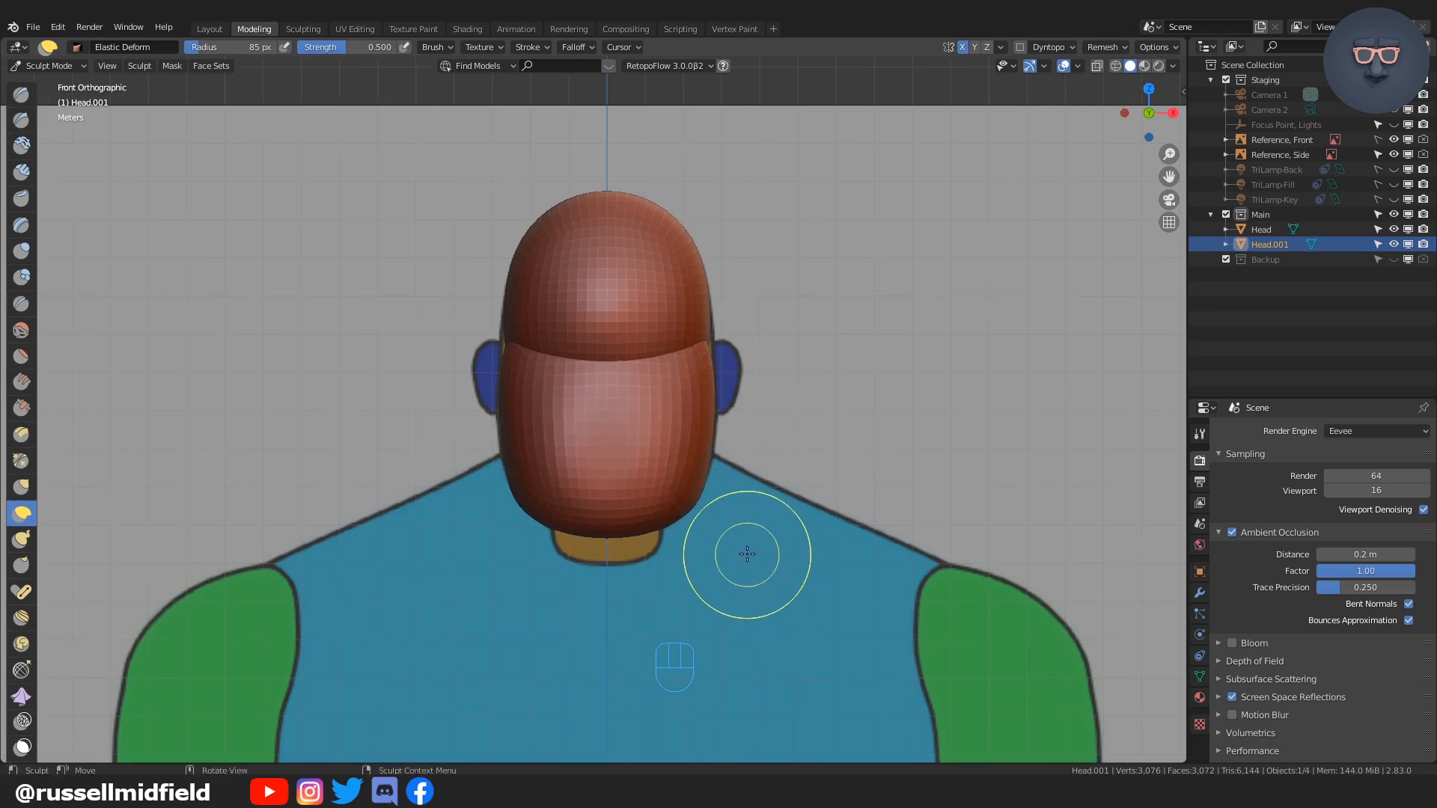
key(ctrl+Tab)
click(630, 523)
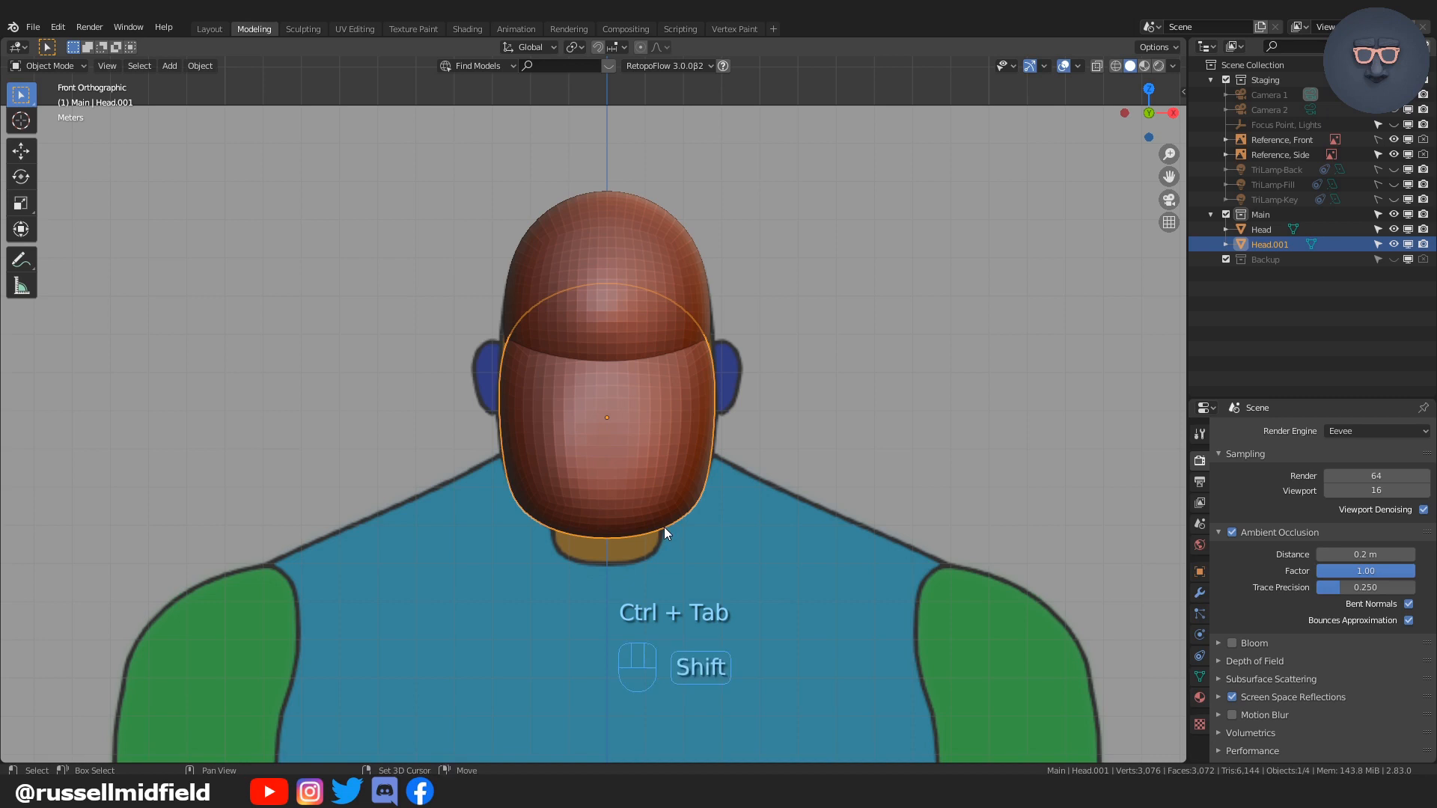
key(shift+a)
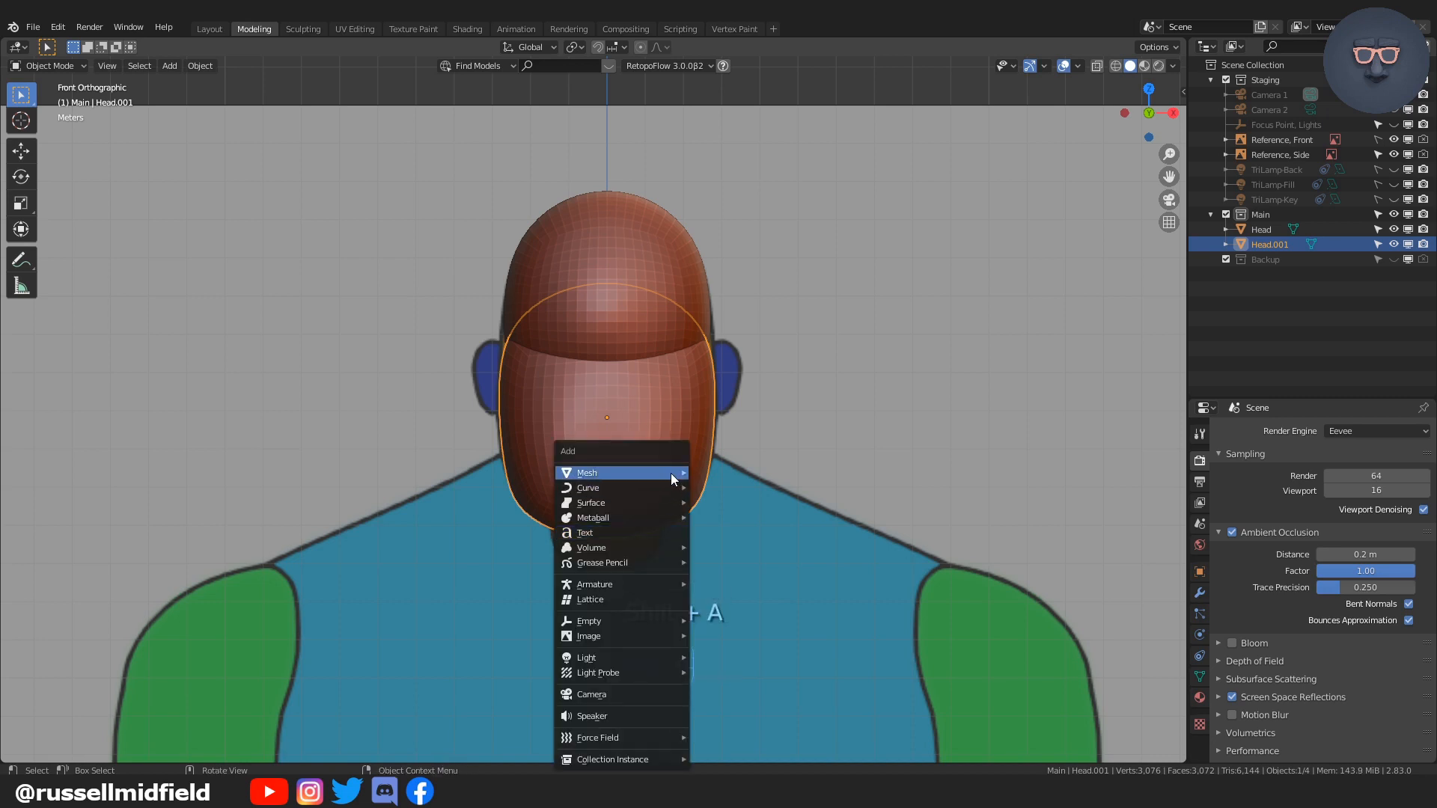
mouse_move(670, 473)
click(748, 303)
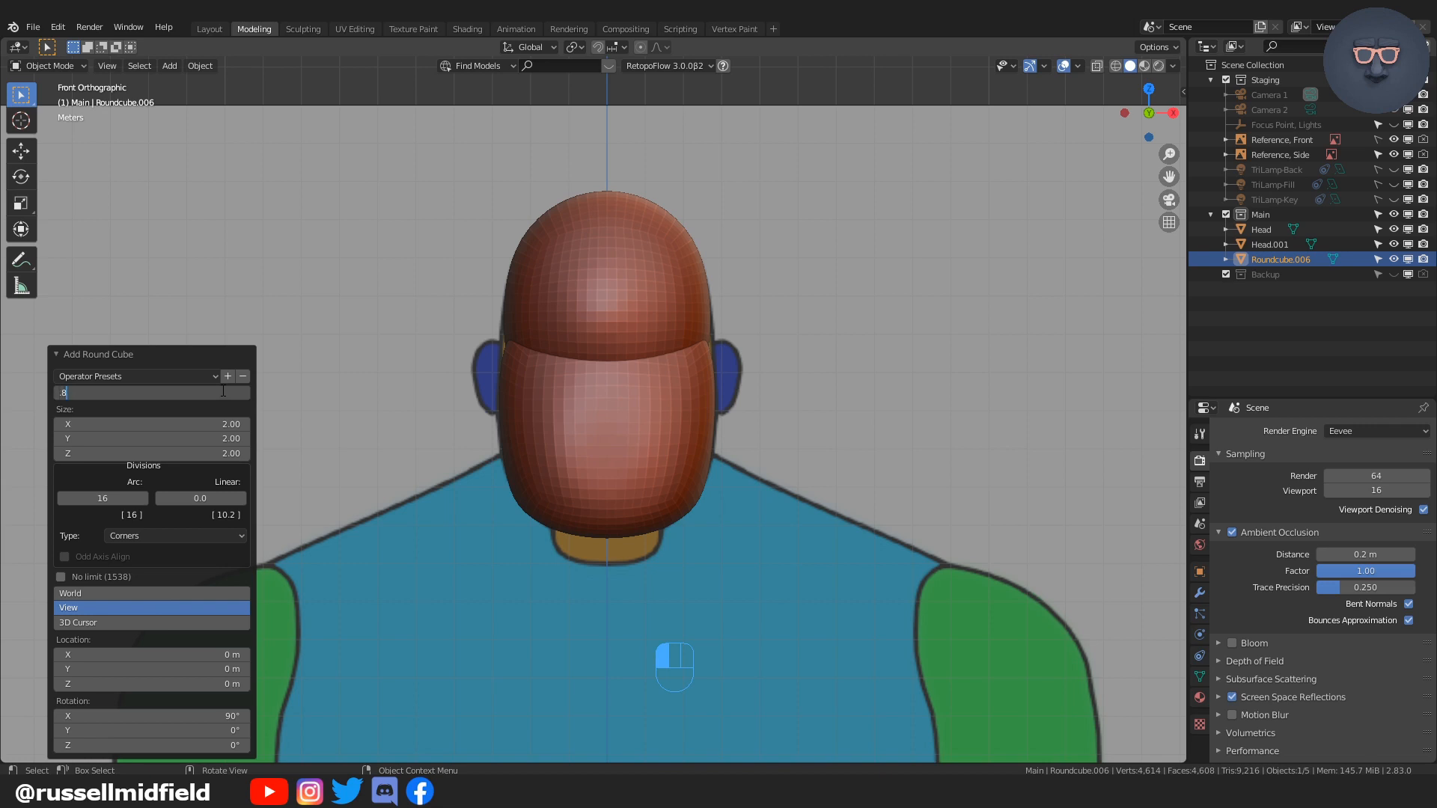
Step: Move the new round cube about 13.7 m up the Z axis onto the blueprint's chin
scroll(719, 622, down, 5)
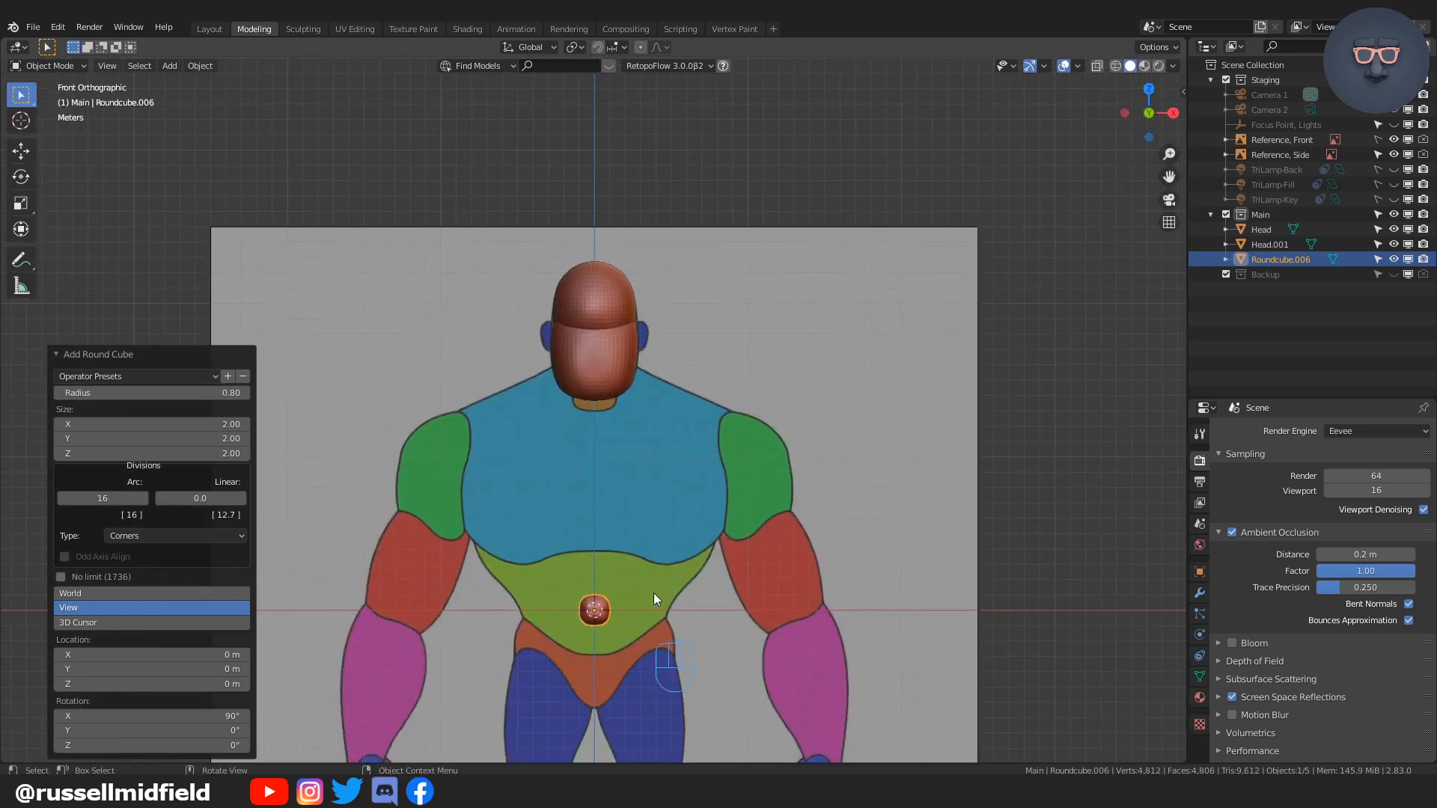
key(g)
key(z)
click(663, 383)
scroll(657, 425, up, 3)
scroll(658, 419, up, 3)
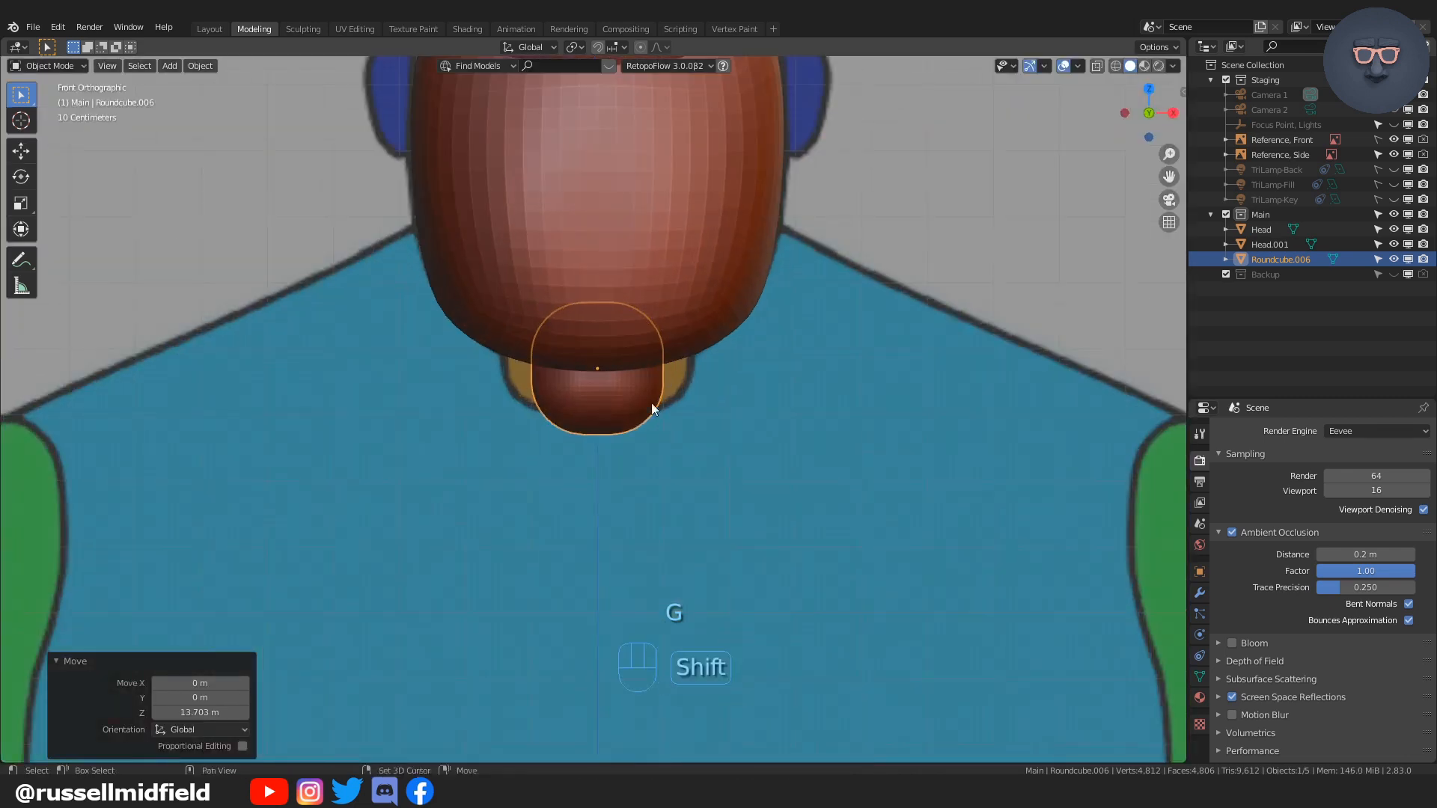
Step: Put the chin piece into Sculpt Mode and widen it with Elastic Deform to the chin outline in front view
shift+middle_drag(651, 403, 657, 501)
key(ctrl+Tab)
click(689, 492)
mouse_move(689, 491)
mouse_down()
mouse_move(676, 473)
mouse_move(712, 469)
mouse_up()
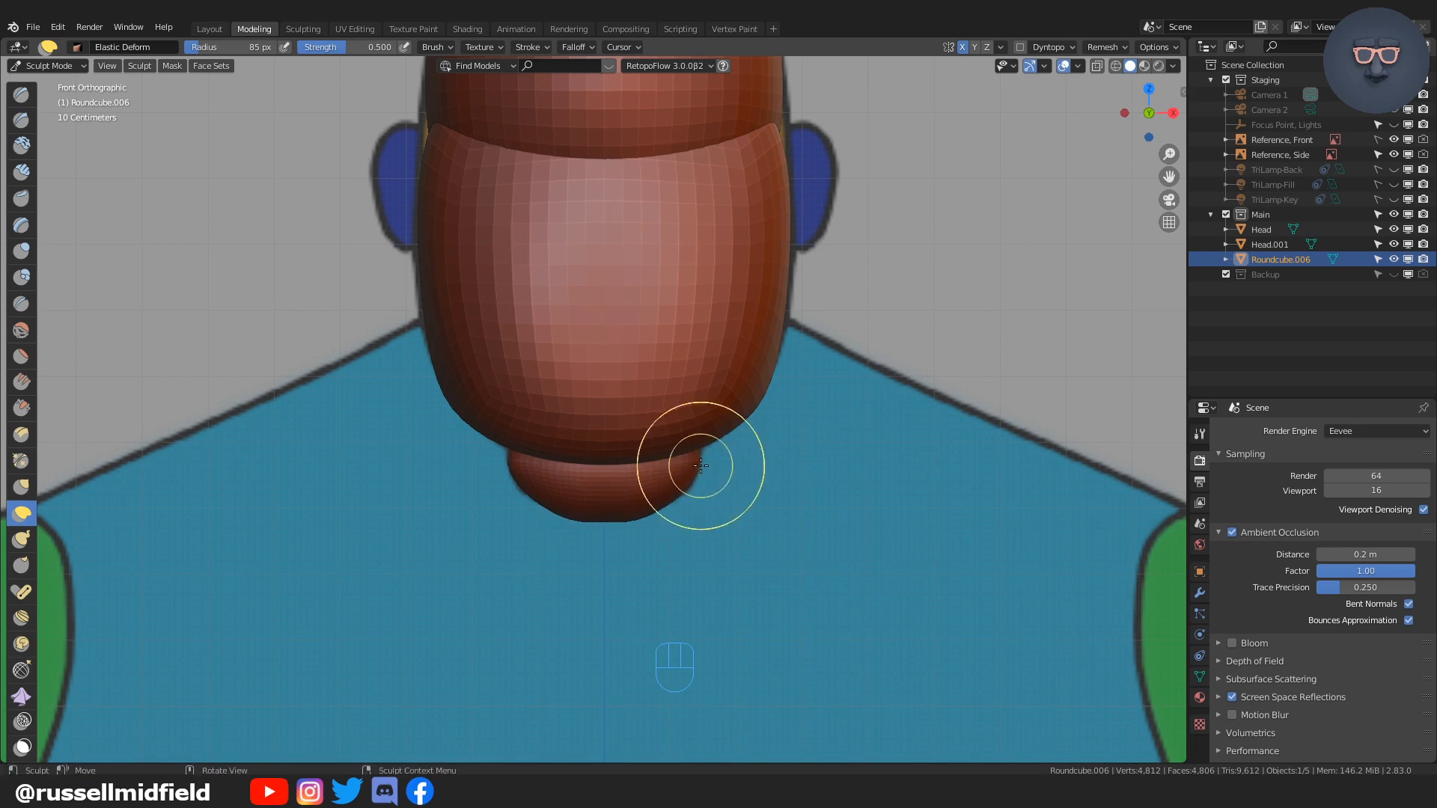
Step: Position the chin piece on the side-view chin, tilting it -35° about X and raising it about 0.29 m
key(KP_3)
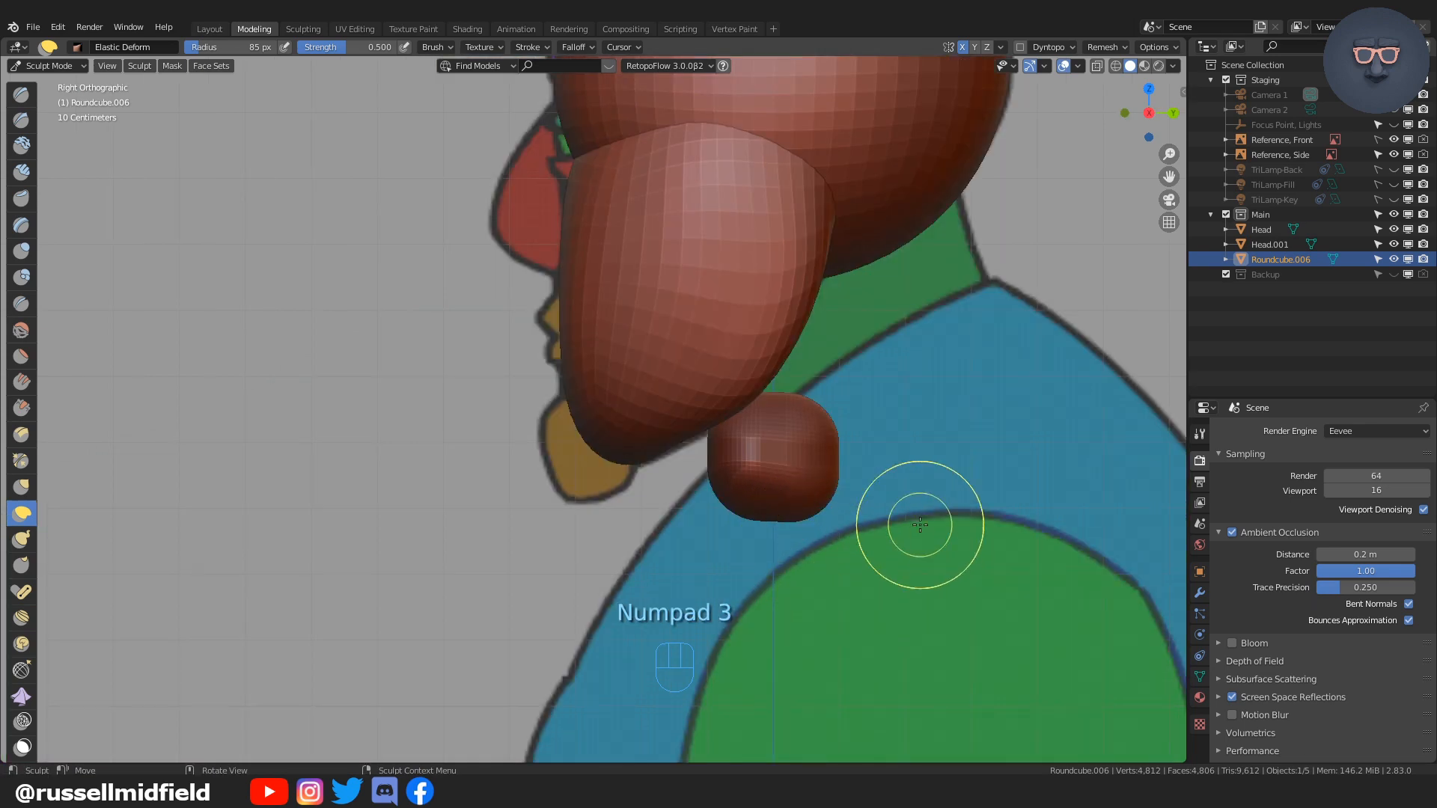
scroll(35, 364, down, 6)
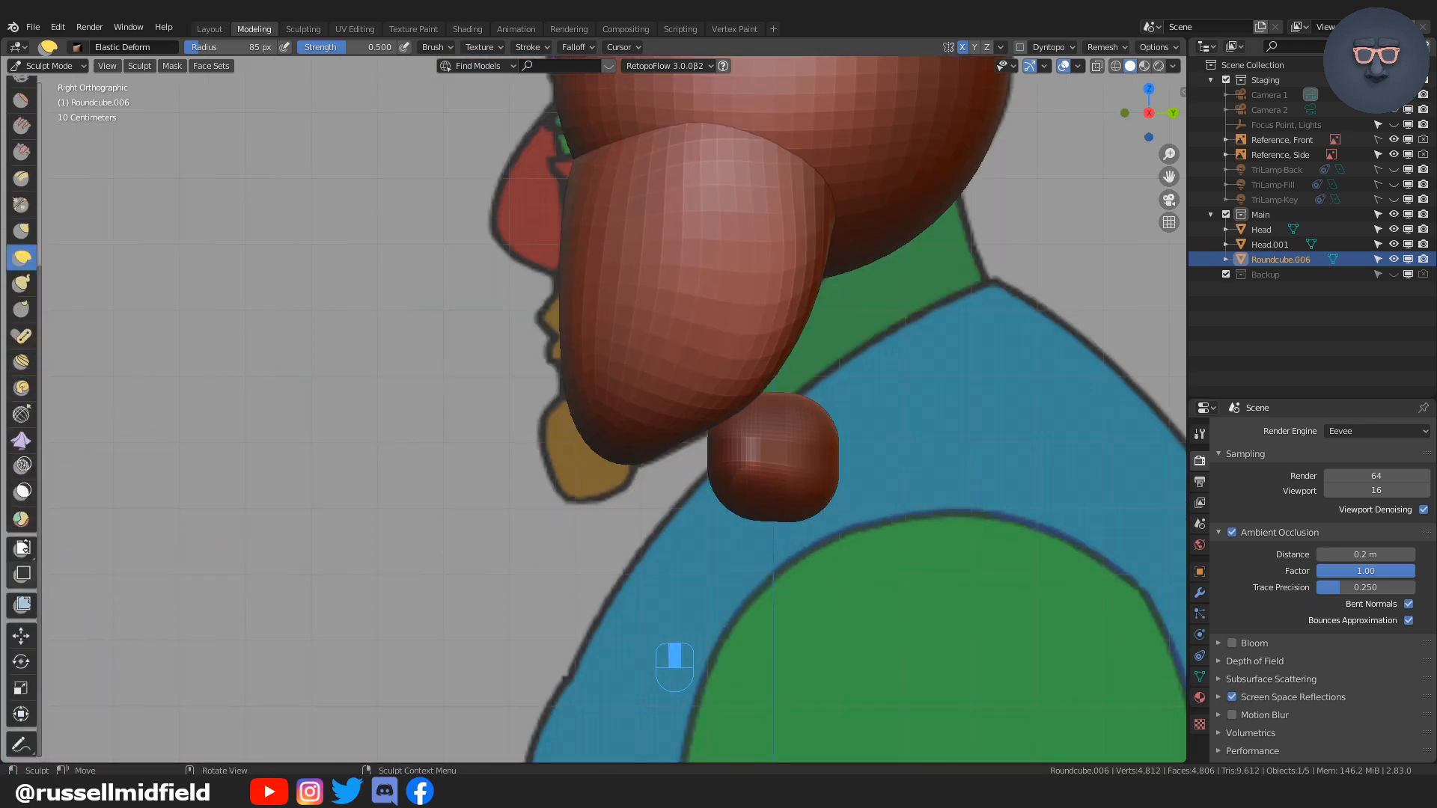
click(21, 635)
drag(828, 465, 665, 473)
click(27, 660)
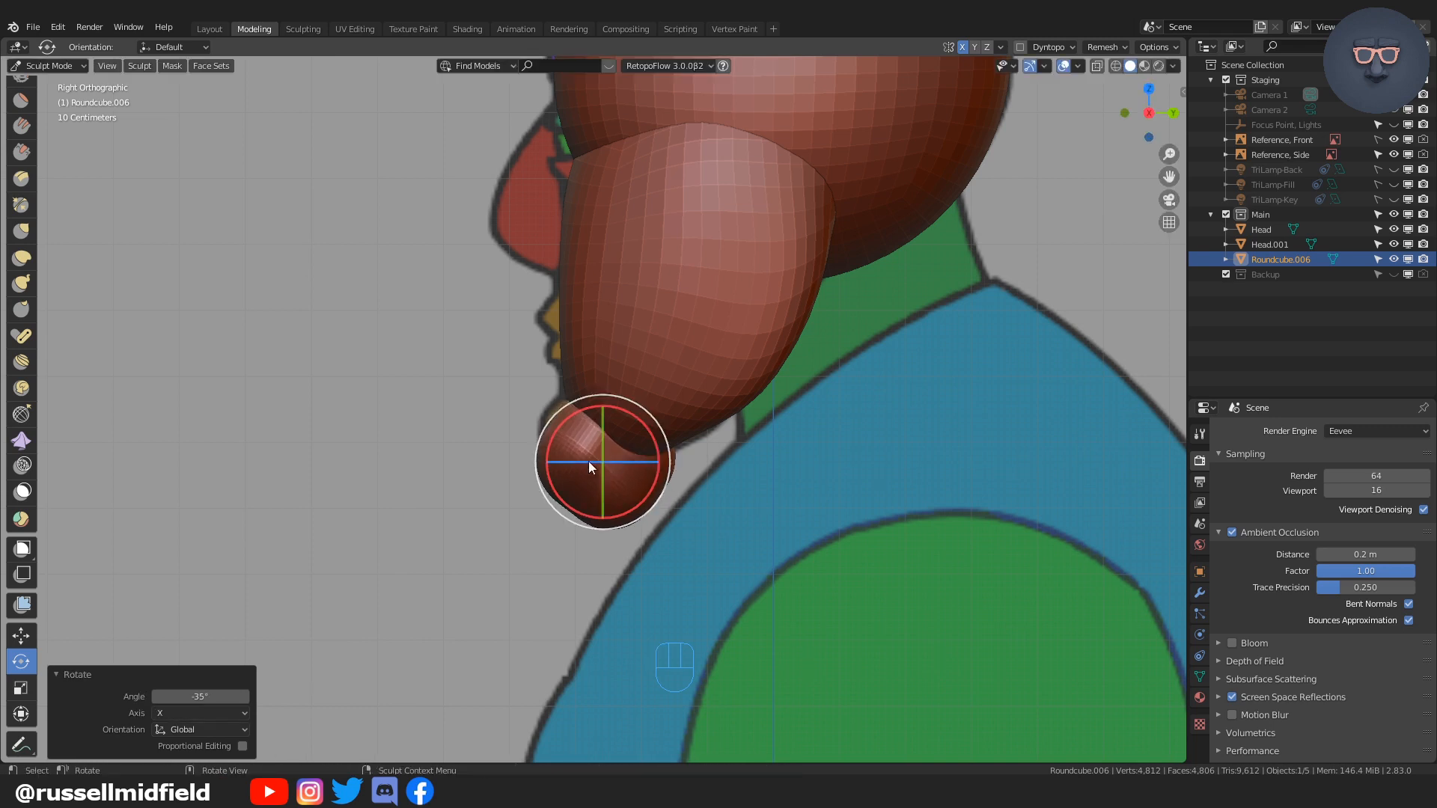
key(shift+space)
key(g)
drag(602, 416, 615, 386)
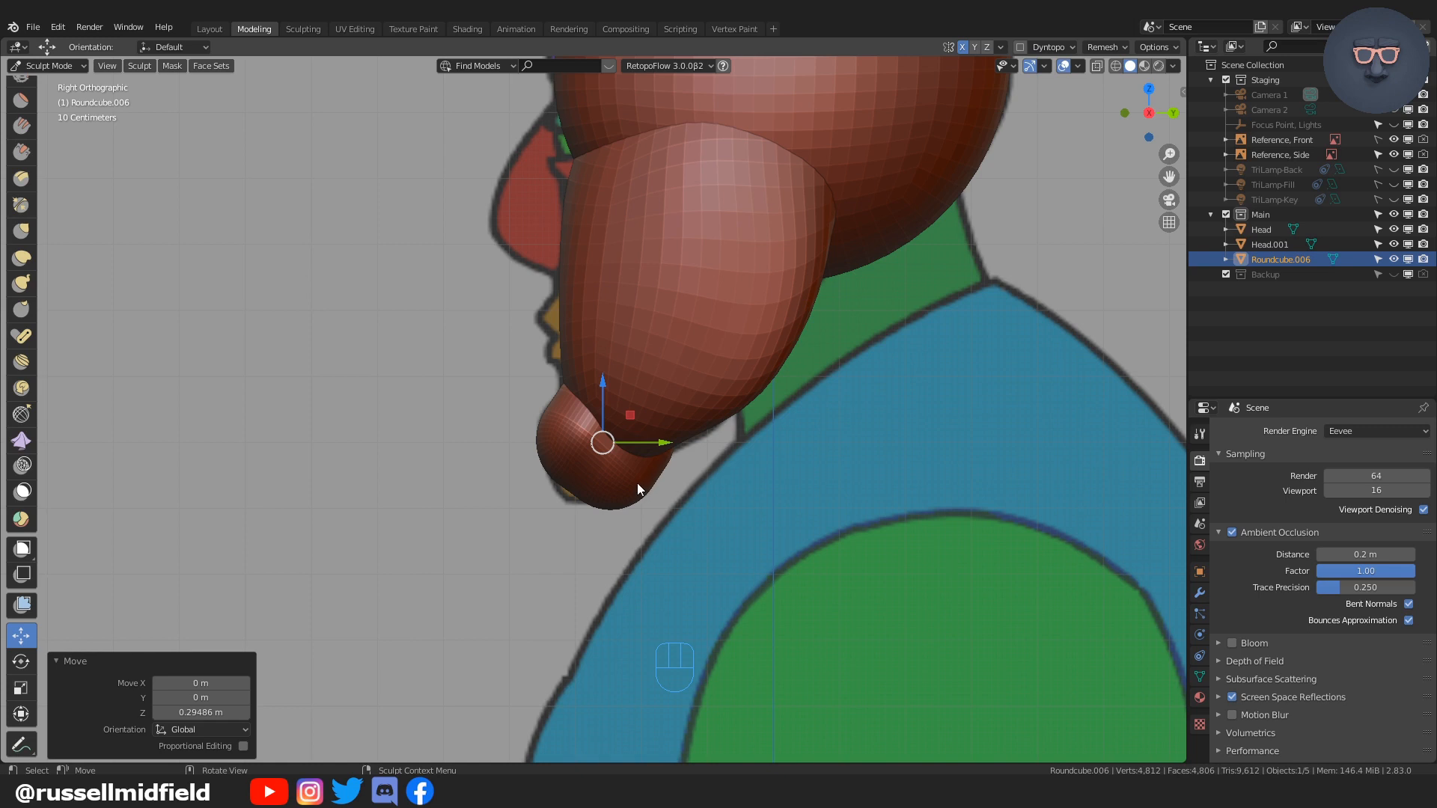
Step: Shape the chin piece with Elastic Deform to fit the side-view chin outline, and check it from the front
key(ctrl+Tab)
click(648, 567)
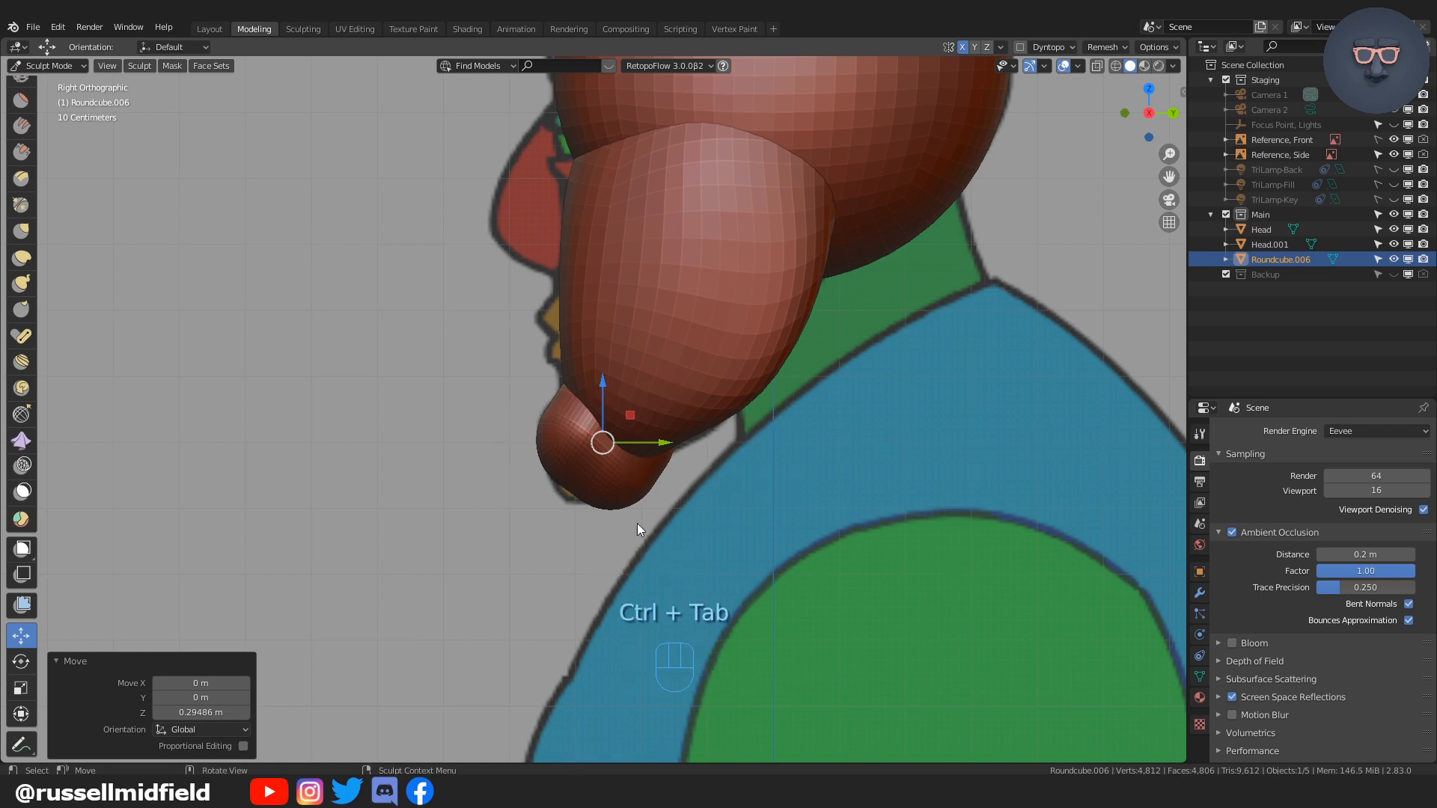
key(g)
drag(654, 504, 598, 423)
mouse_move(596, 500)
mouse_down()
mouse_move(646, 470)
mouse_move(686, 470)
mouse_move(693, 485)
mouse_move(694, 463)
mouse_up()
key(KP_1)
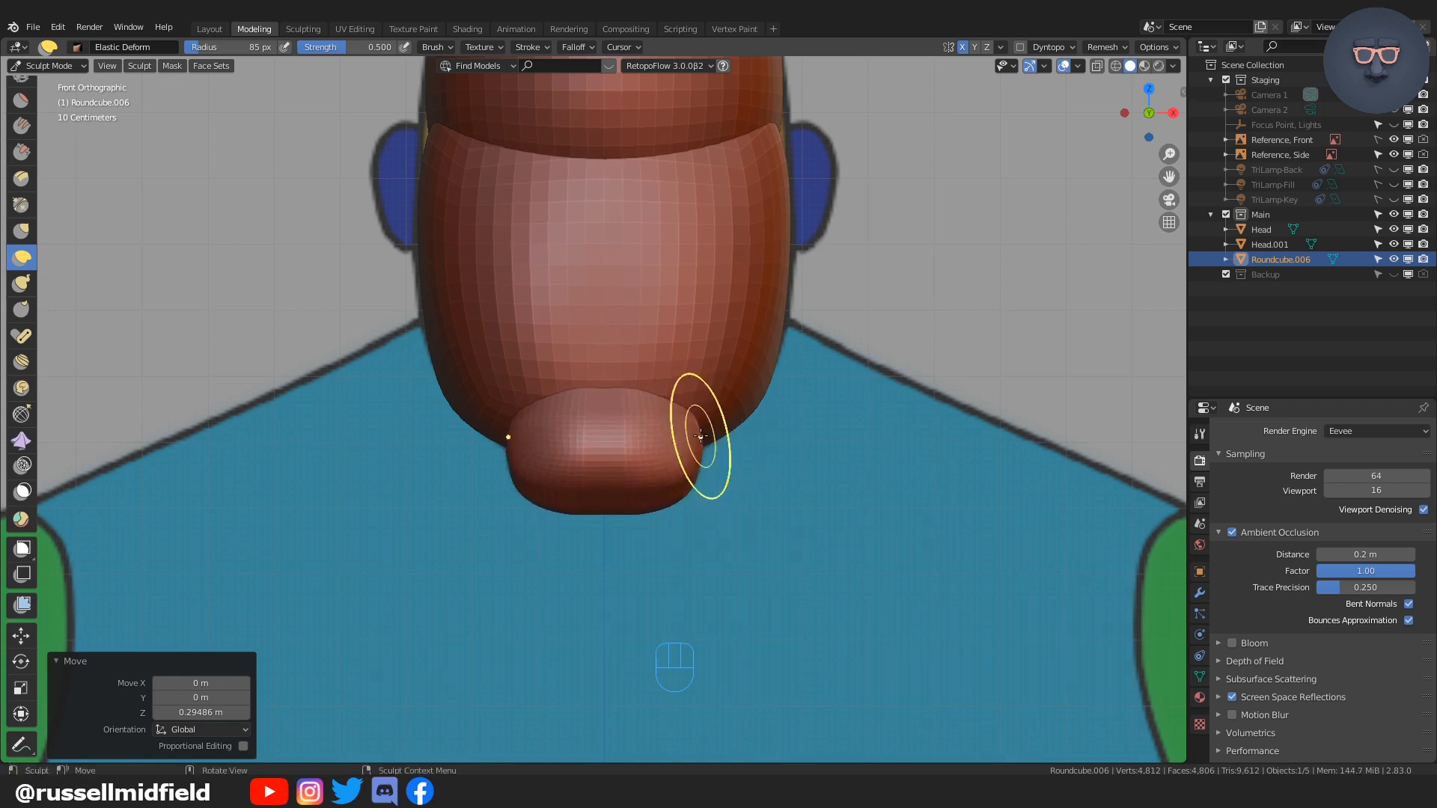
mouse_move(786, 444)
middle_down()
mouse_move(742, 435)
mouse_move(821, 504)
middle_up()
key(KP_1)
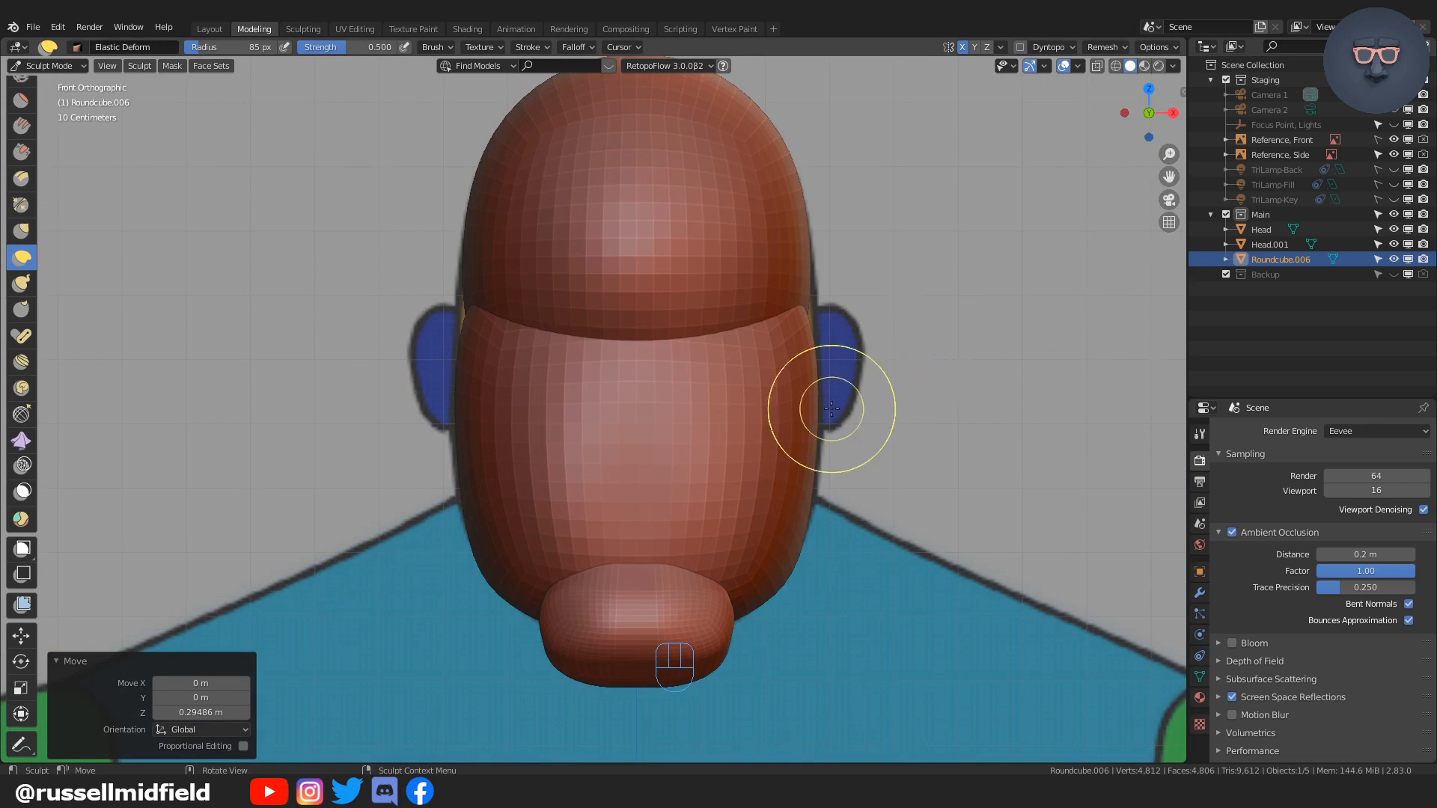
Step: Return to Object Mode and turn on X-ray display to see the face blueprint through the head pieces
key(ctrl+Tab)
click(691, 416)
key(alt+z)
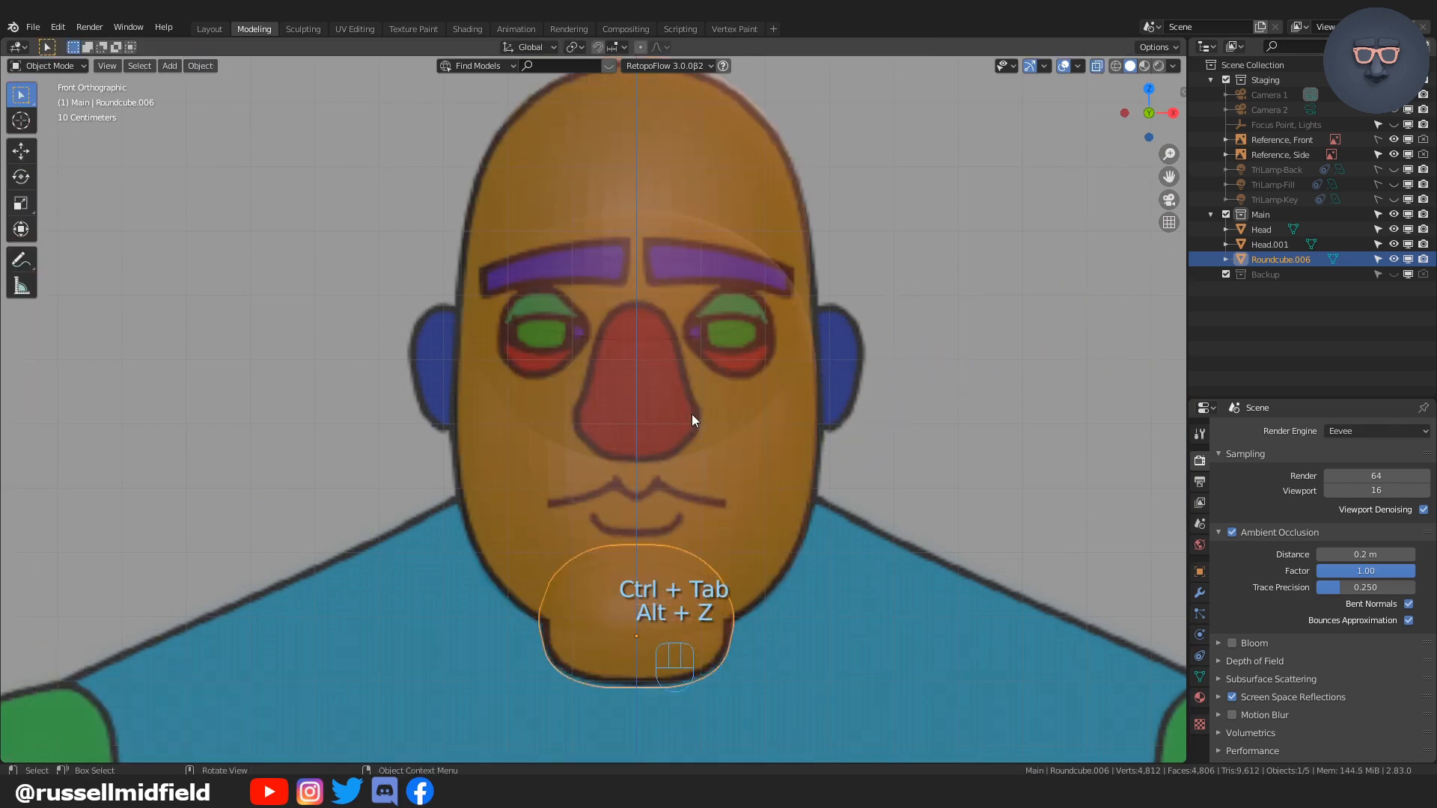
click(1093, 69)
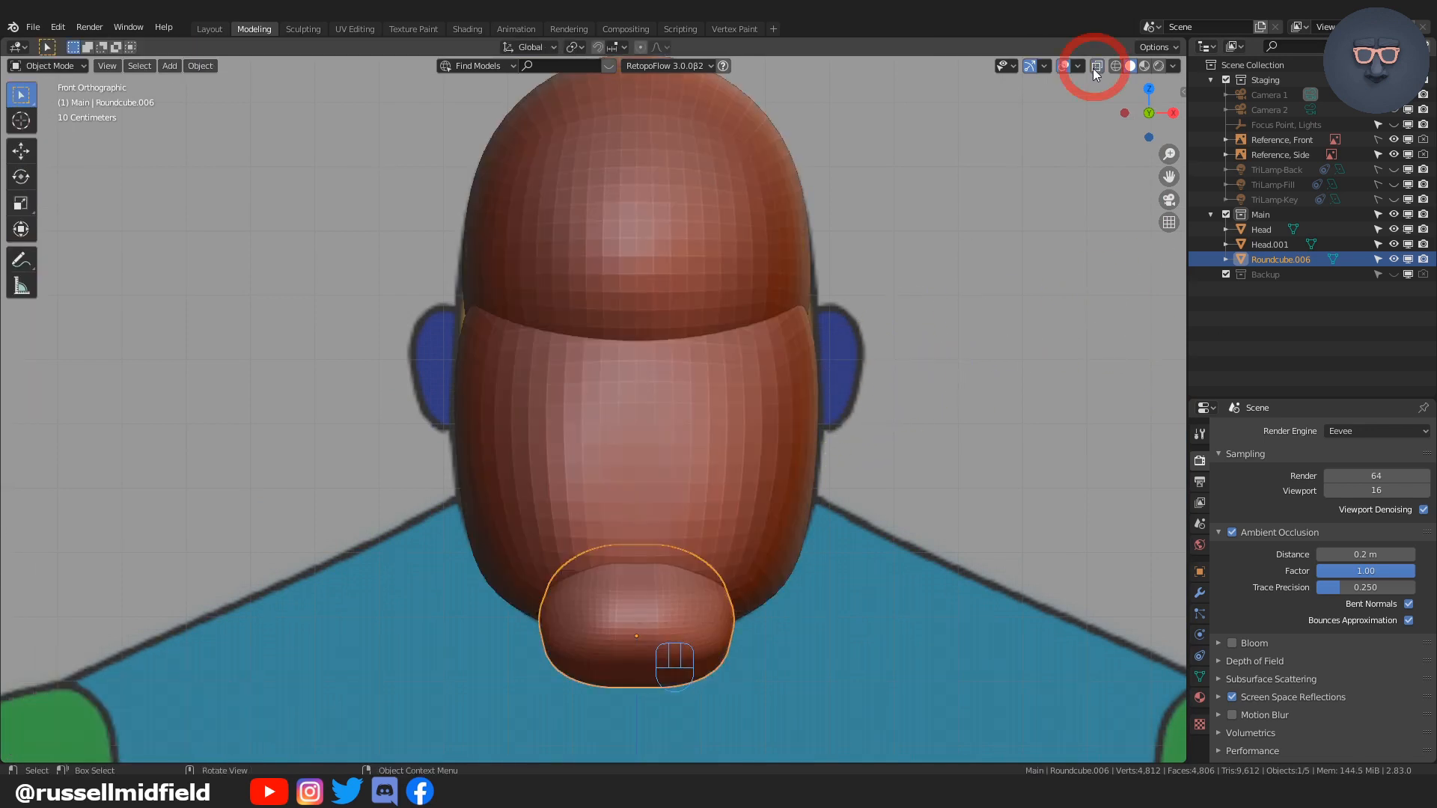
click(1093, 68)
key(alt+z)
key(alt+z)
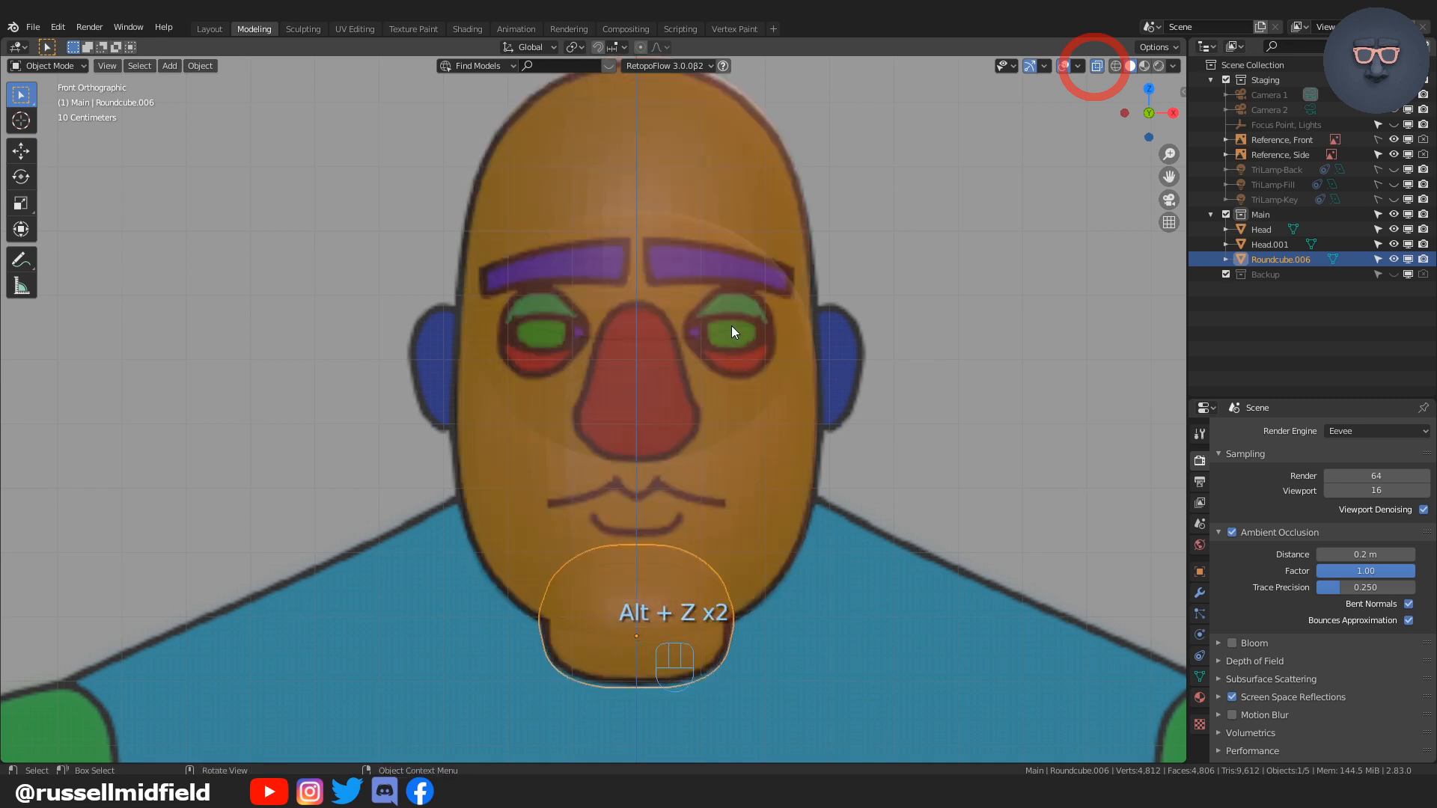
Step: Add another round cube with a radius of 0.80 at the world origin and turn off X-ray display
click(959, 344)
scroll(848, 411, down, 2)
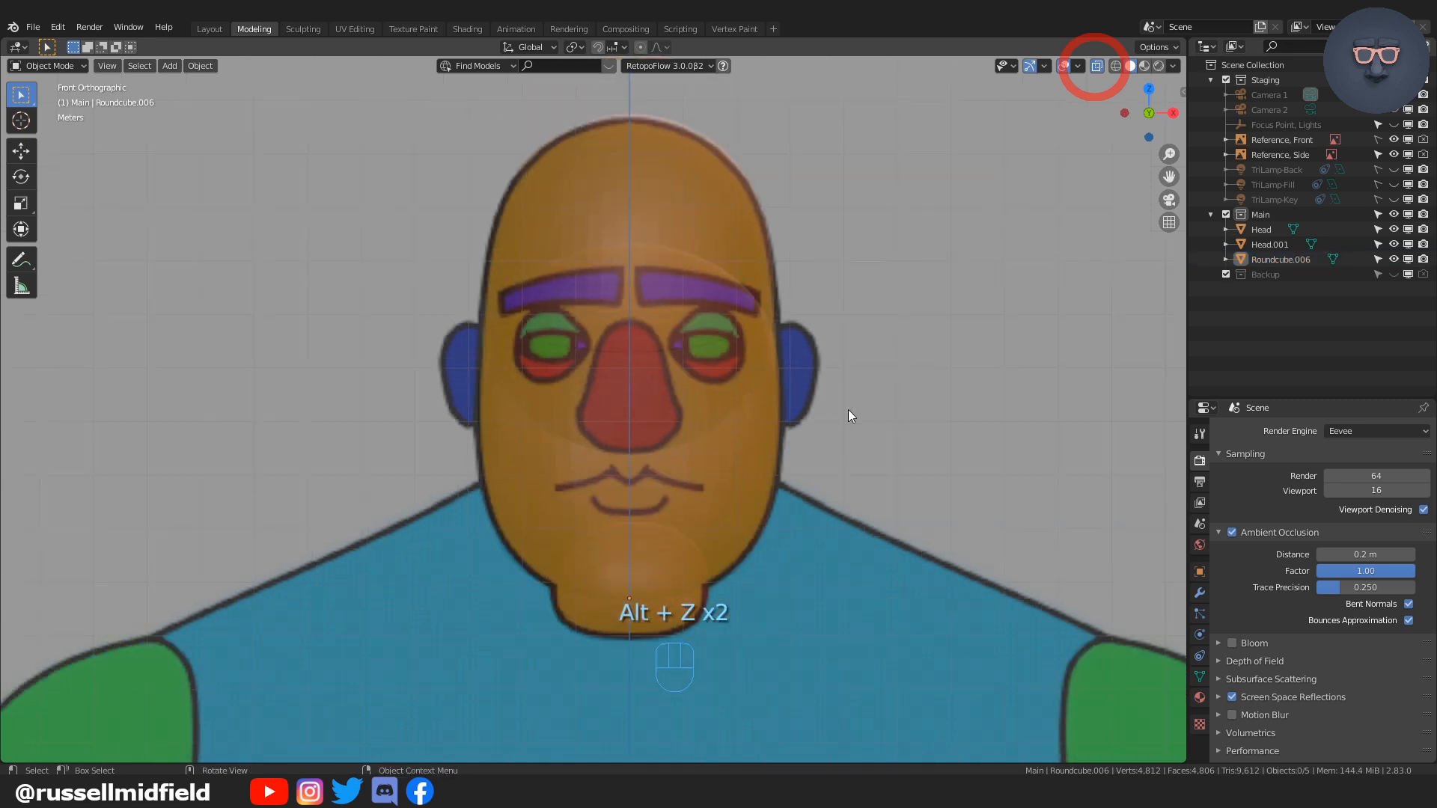
key(shift+a)
mouse_move(851, 413)
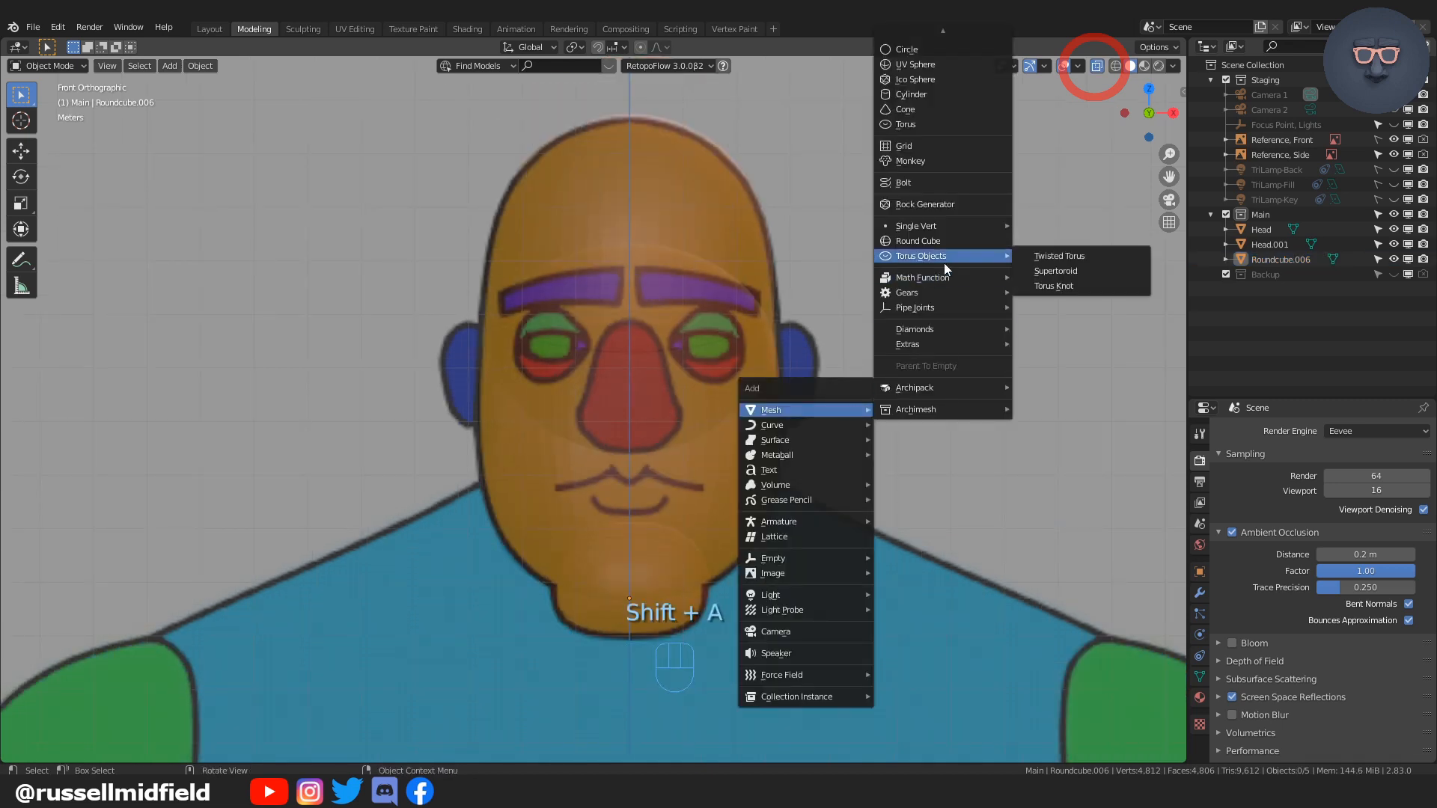
click(946, 241)
scroll(719, 488, down, 4)
shift+middle_drag(754, 322, 784, 289)
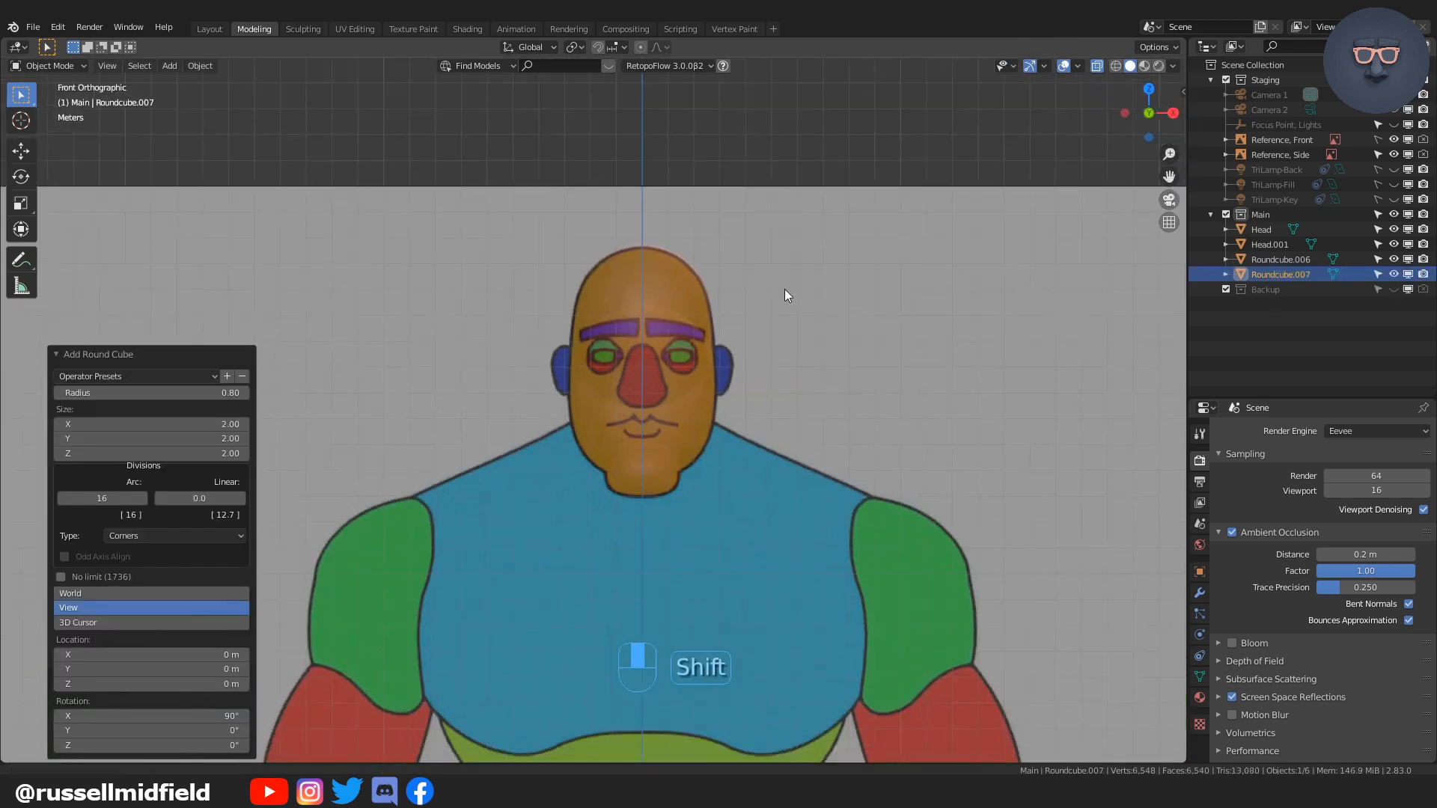
shift+middle_drag(776, 544, 763, 401)
scroll(762, 401, down, 1)
shift+middle_drag(774, 500, 778, 416)
key(alt+z)
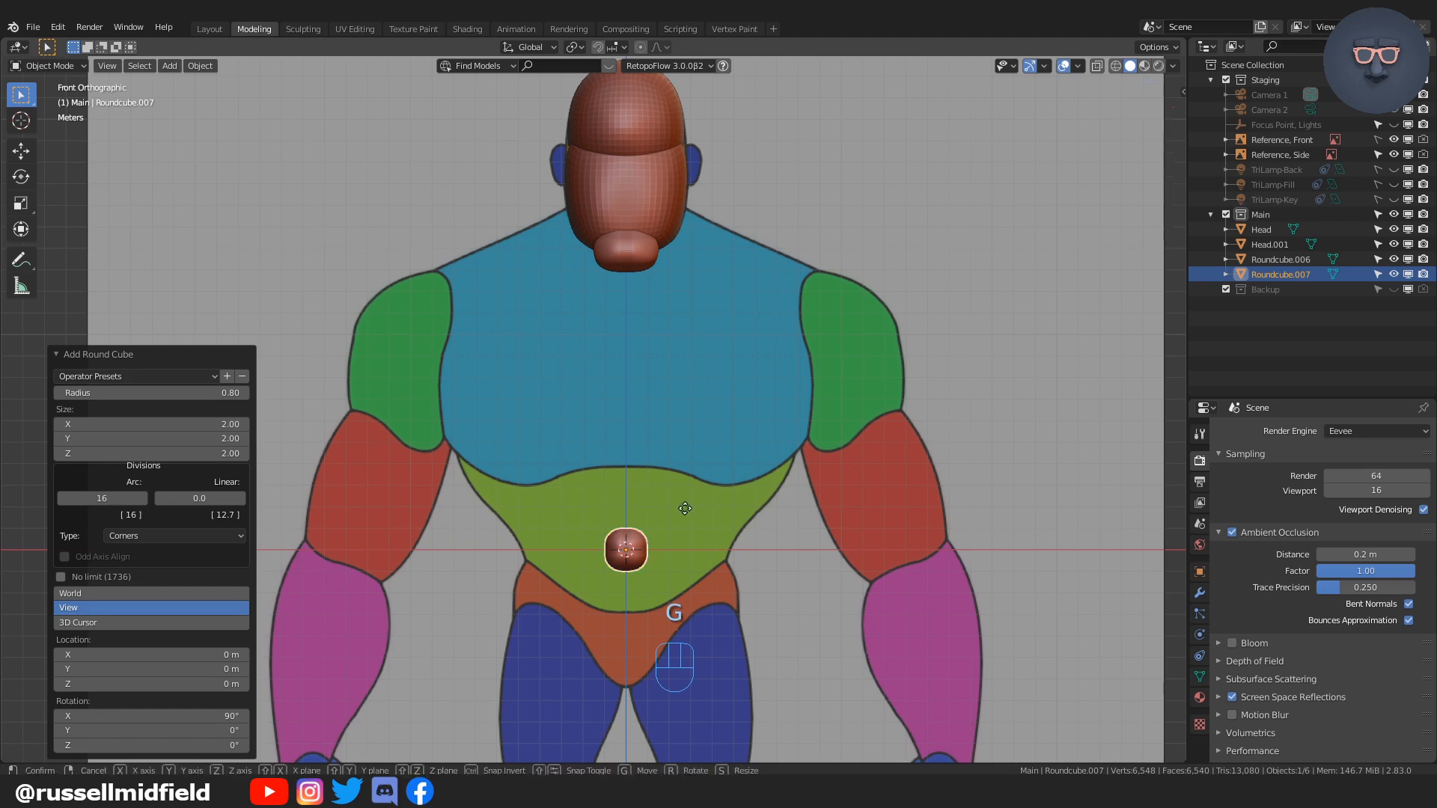
Step: Raise the new round cube about 16.68 m to face height and pull it about 2.92 m forward along Y, in front of the face
key(g)
click(688, 164)
shift+middle_drag(688, 164, 697, 316)
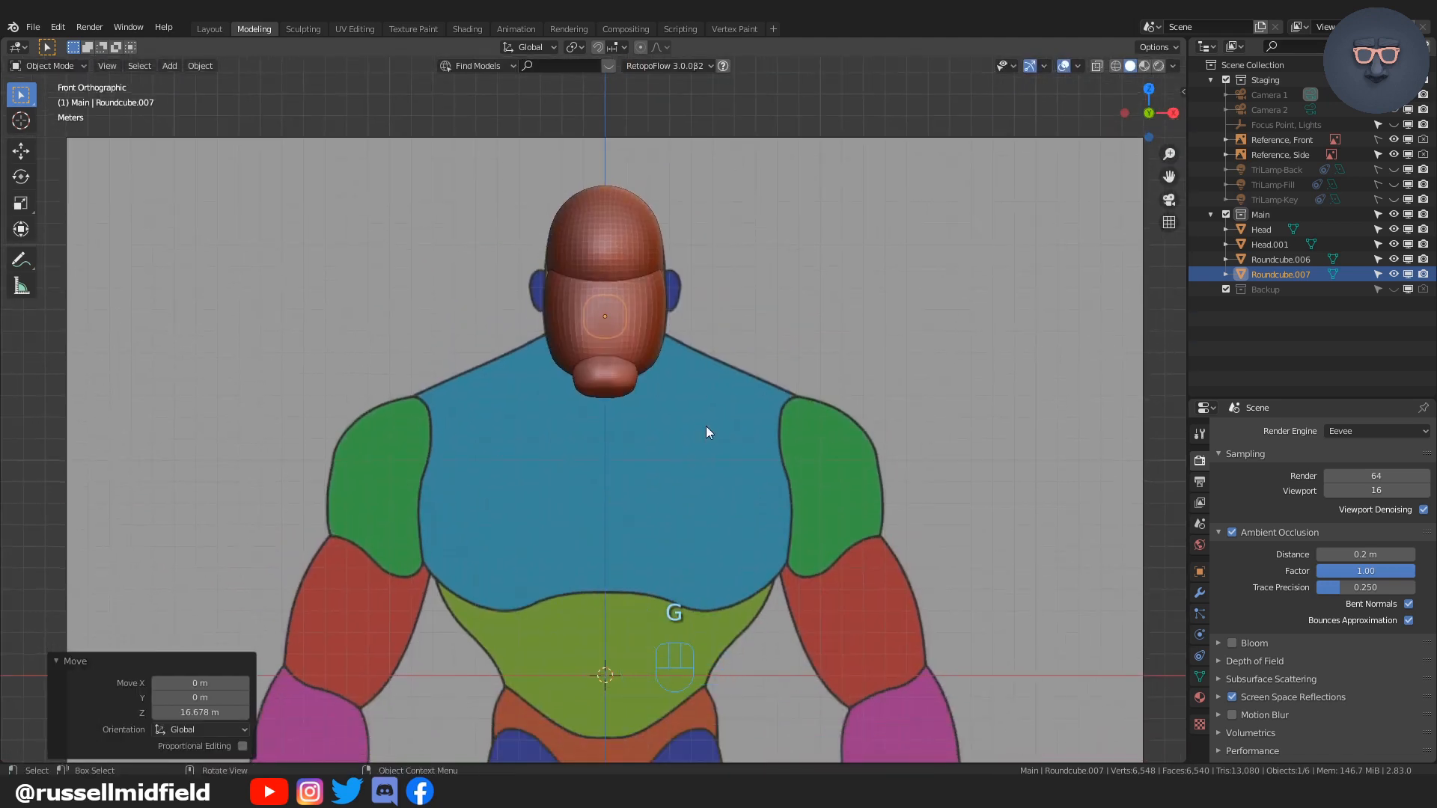
shift+middle_drag(673, 384, 676, 461)
scroll(663, 451, up, 7)
shift+middle_drag(690, 398, 654, 452)
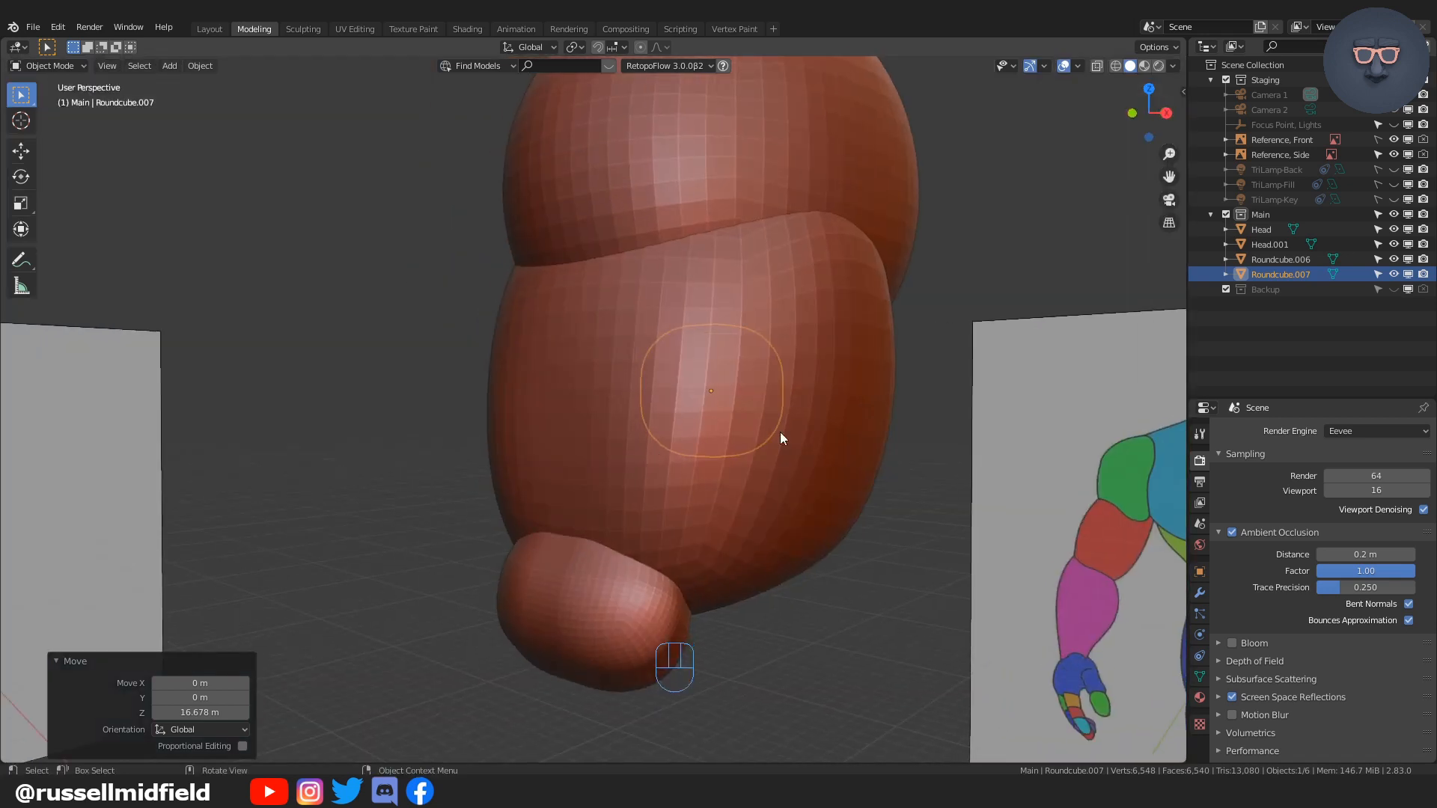
key(g)
key(y)
click(654, 421)
Step: Align the cube vertically with the front-view nose, using X-ray display to see the blueprint, and switch it to Sculpt Mode
key(KP_1)
key(g)
key(z)
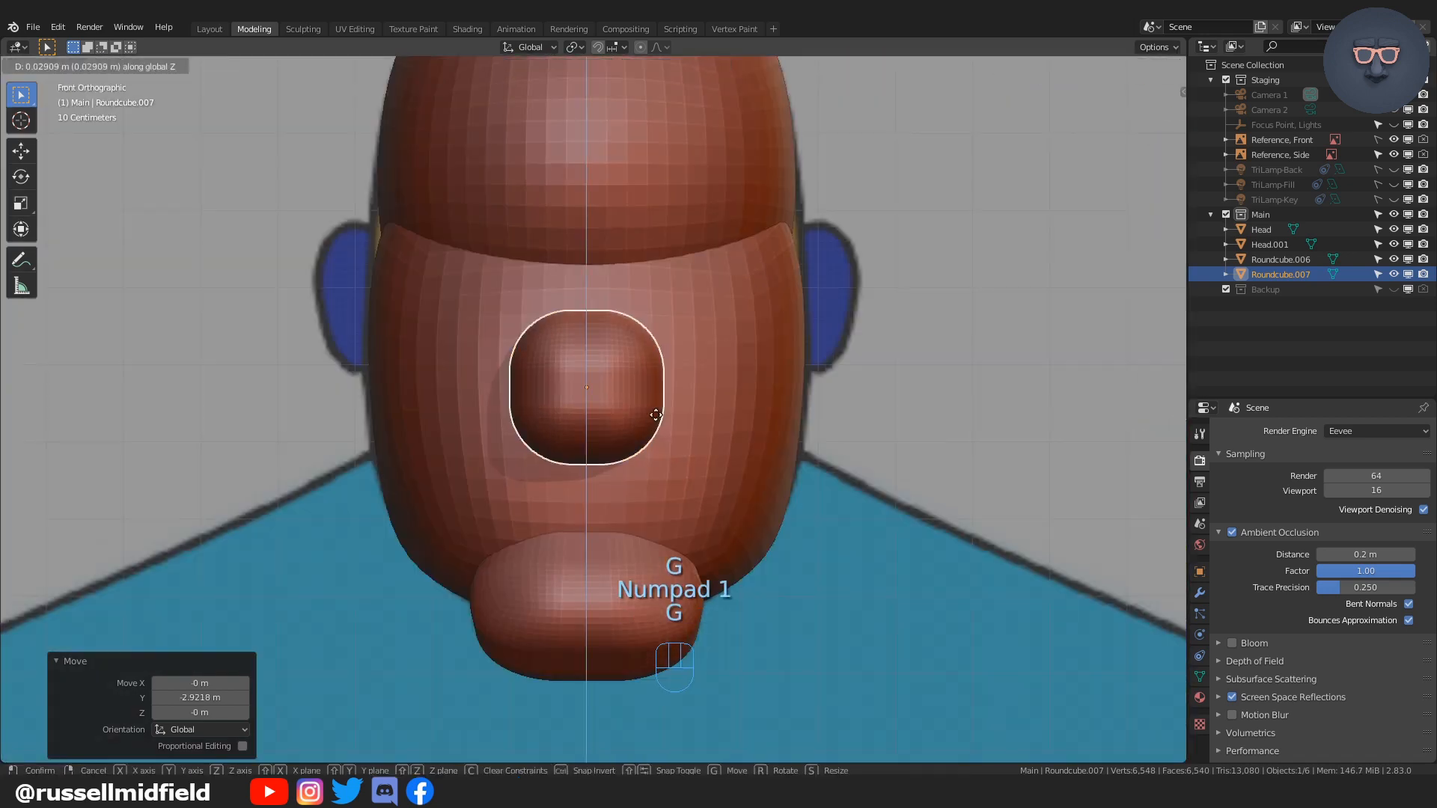
click(660, 379)
key(alt+z)
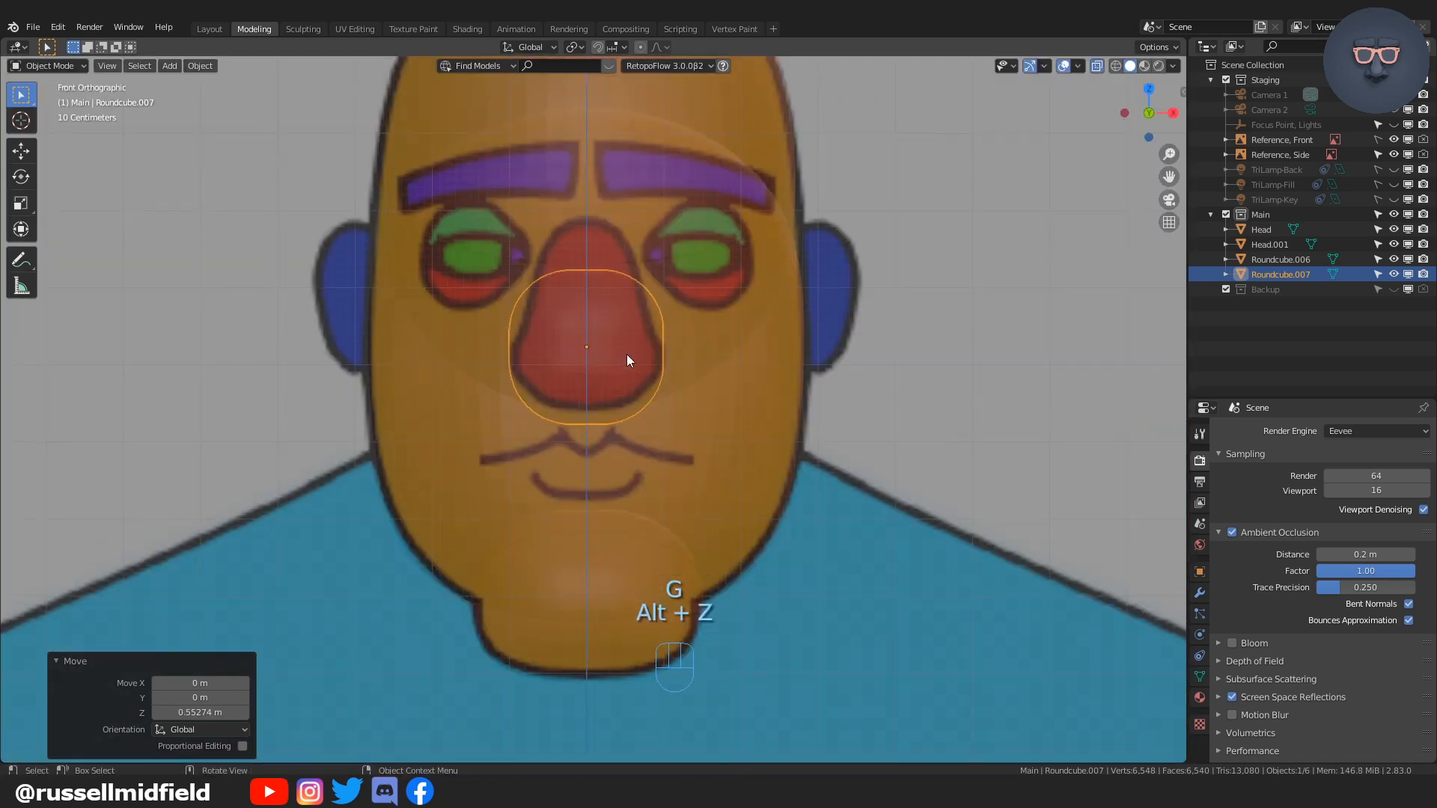
key(g)
key(z)
key(ctrl+Tab)
click(657, 397)
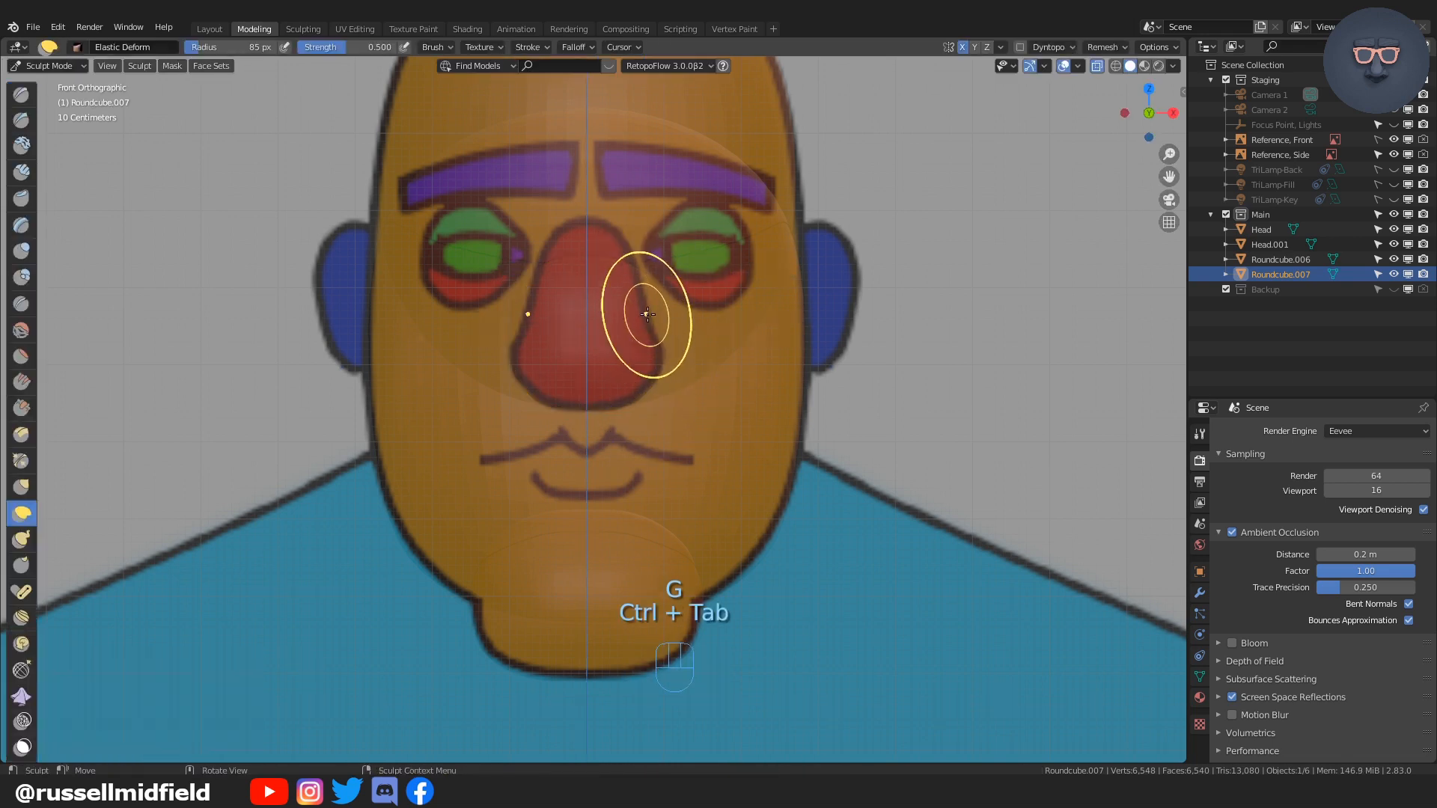
Step: Turn off X-ray and shape the cube with Elastic Deform into a front-view nose with a narrow bridge and wide base
key(alt+z)
drag(654, 304, 639, 297)
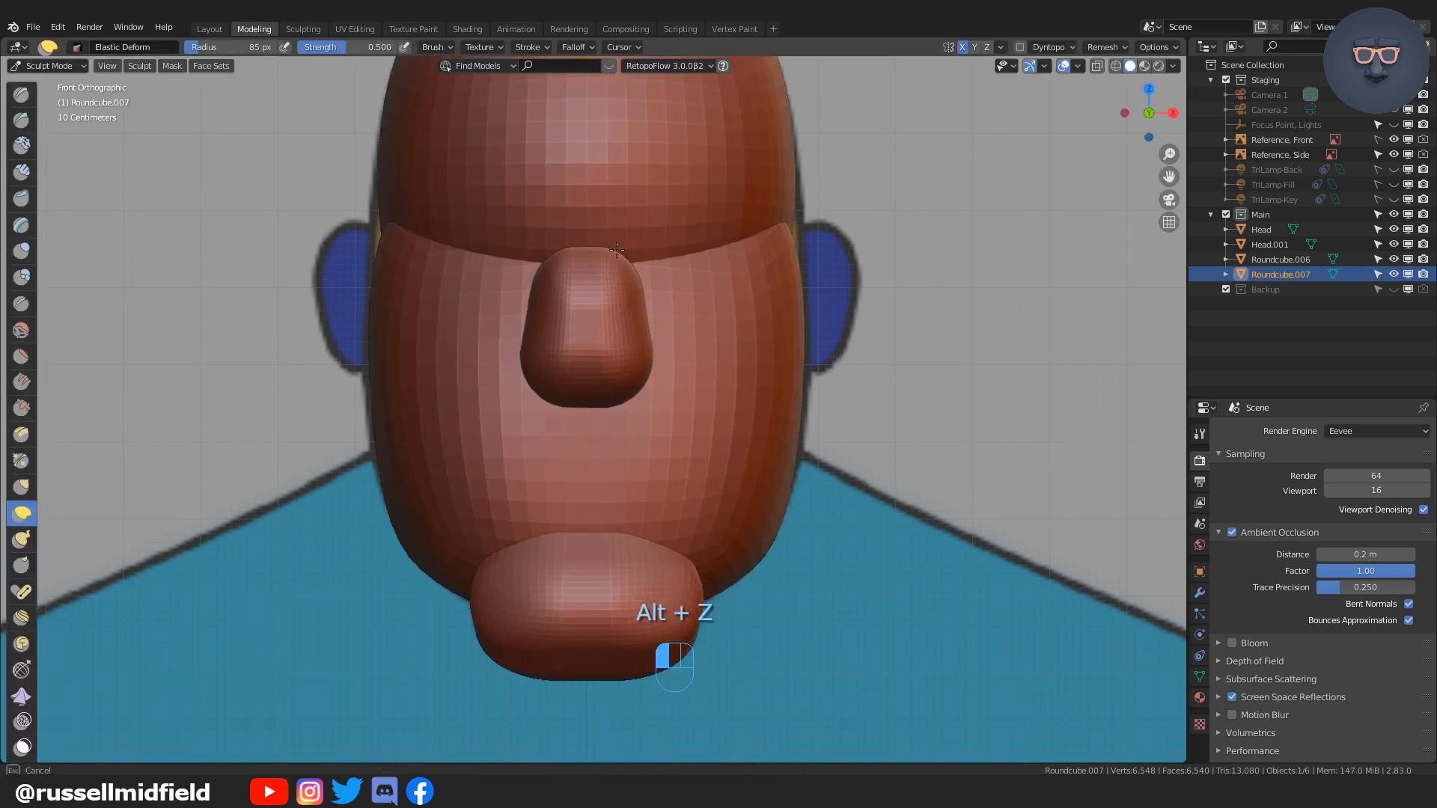
drag(617, 250, 616, 248)
drag(649, 341, 656, 339)
drag(607, 249, 603, 228)
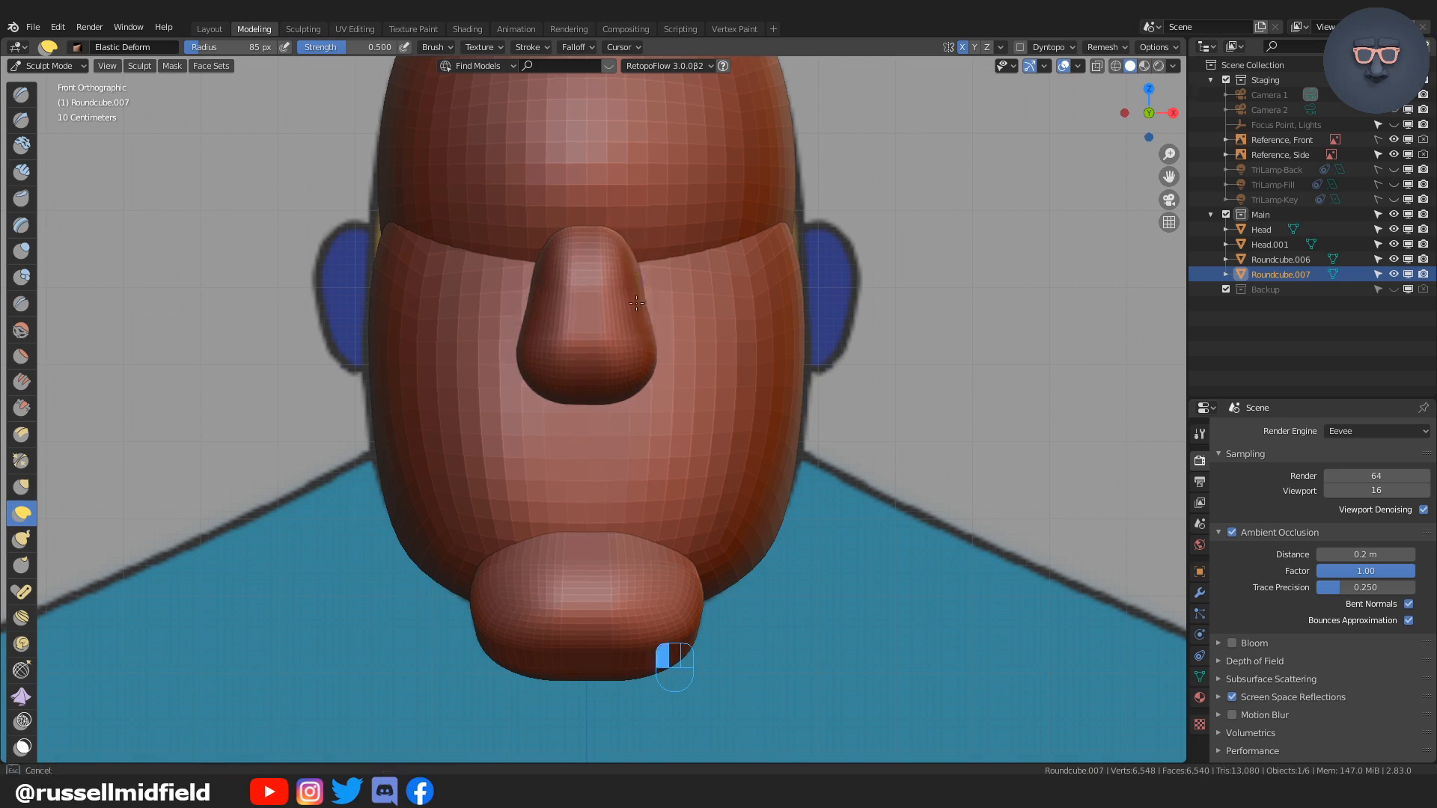
drag(637, 303, 635, 304)
drag(650, 360, 652, 365)
drag(642, 292, 625, 259)
Step: Shape the nose profile to the side-view blueprint with Elastic Deform, enlarging the brush radius to 132 px
key(KP_3)
drag(535, 354, 504, 363)
mouse_move(545, 259)
mouse_down()
mouse_move(519, 281)
mouse_move(551, 257)
mouse_up()
key(f)
click(573, 357)
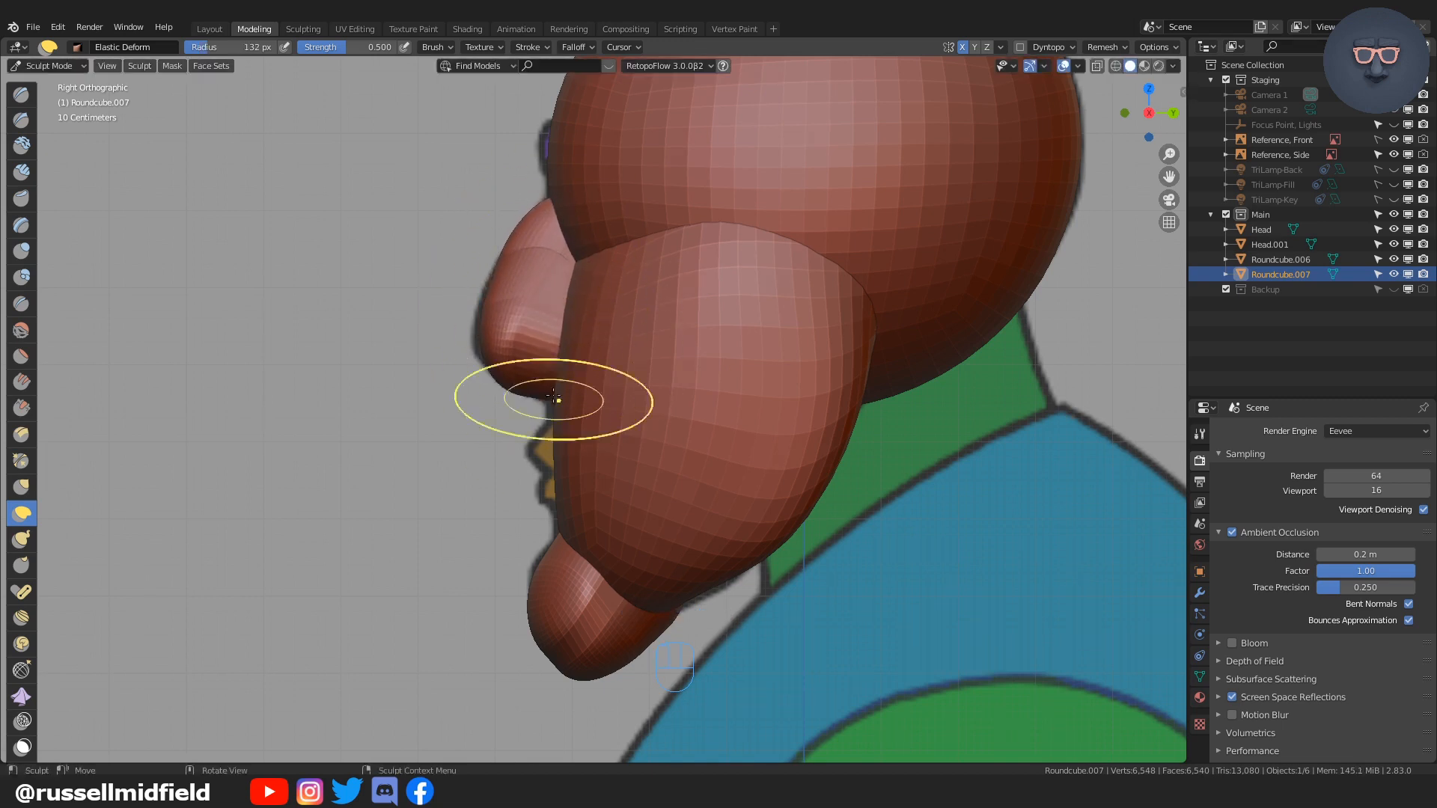
drag(554, 396, 555, 402)
drag(499, 317, 497, 316)
drag(550, 389, 550, 398)
drag(509, 249, 517, 254)
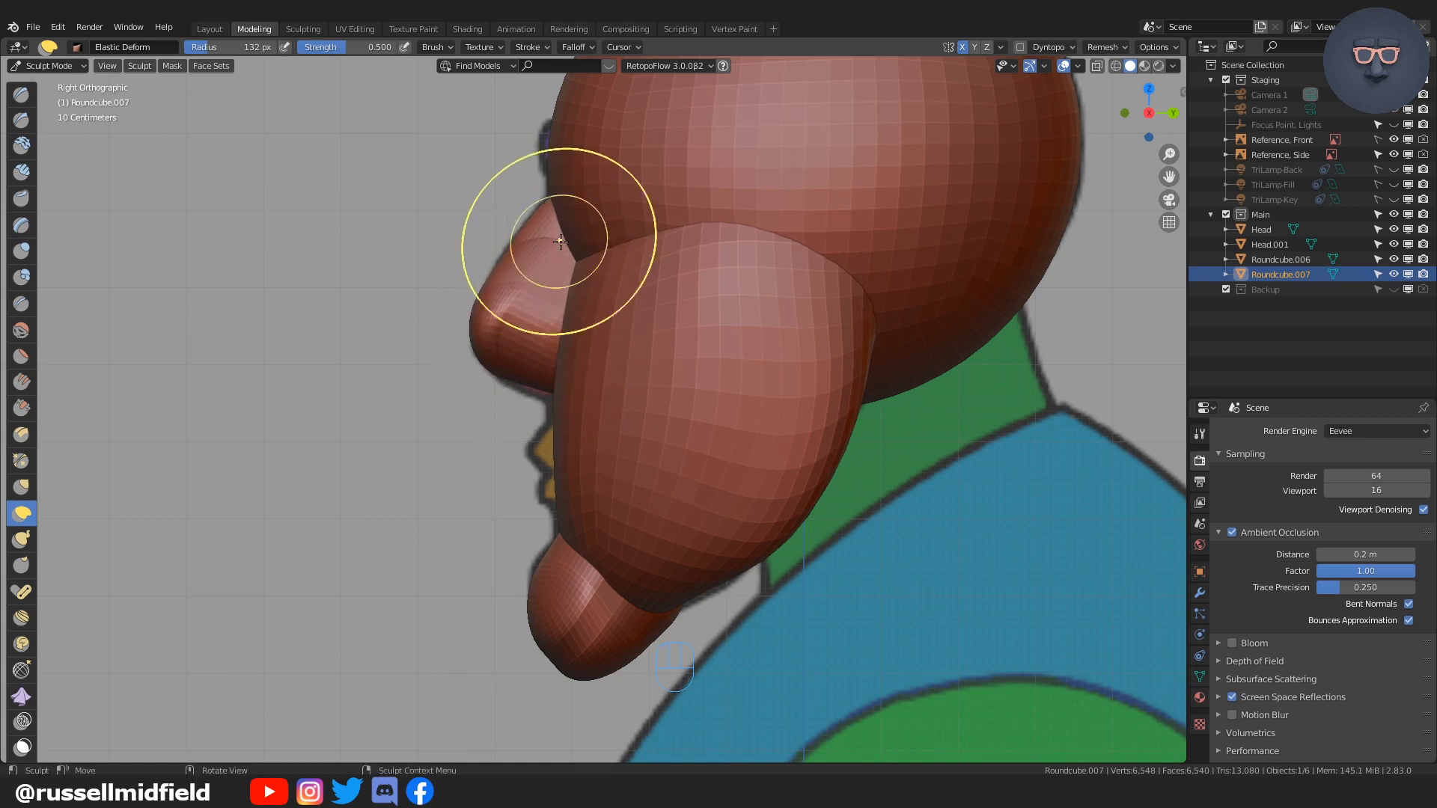
Step: Smooth the nose surface from several angles and widen its lower part in the front view
key(KP_1)
middle_drag(721, 417, 641, 449)
scroll(636, 482, up, 2)
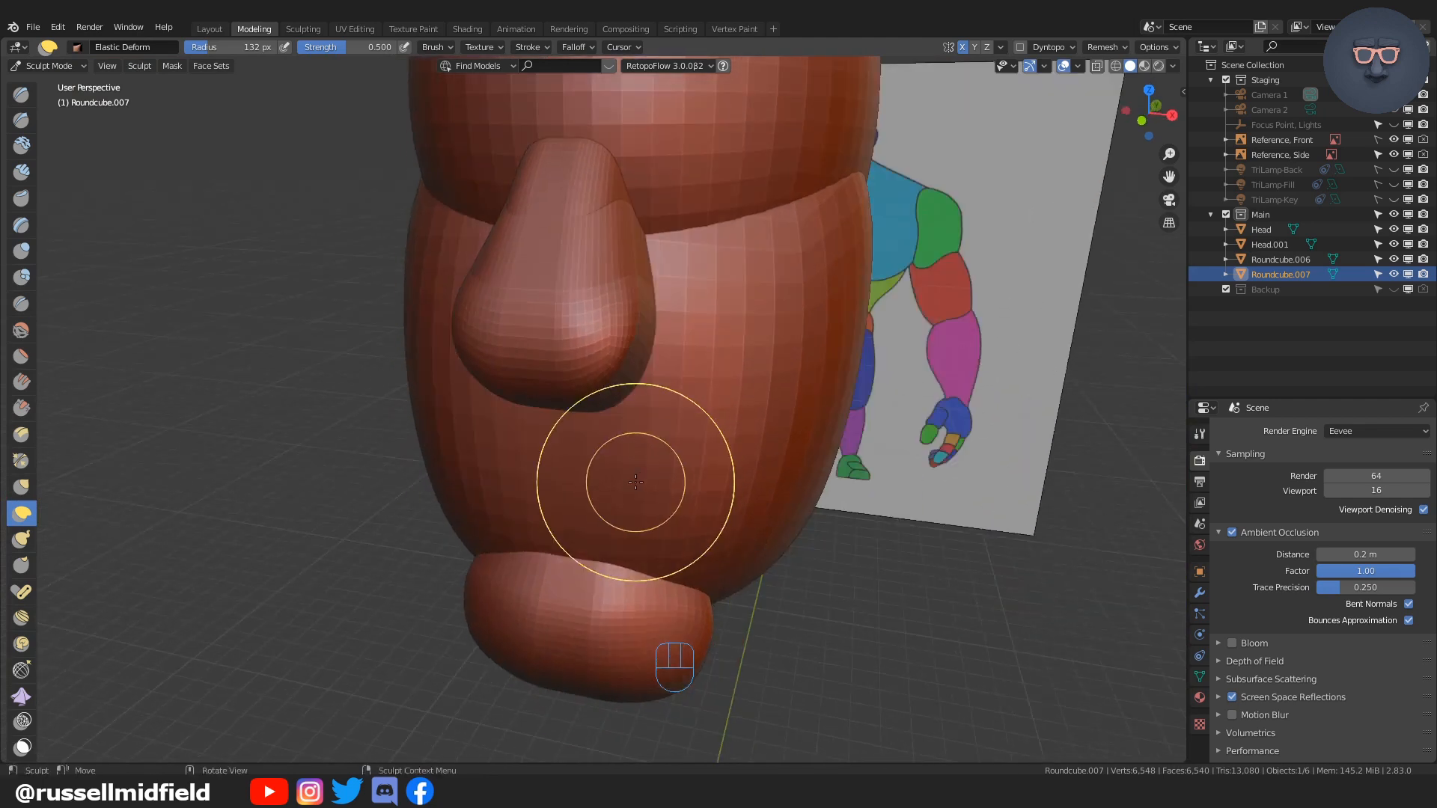
key(shift)
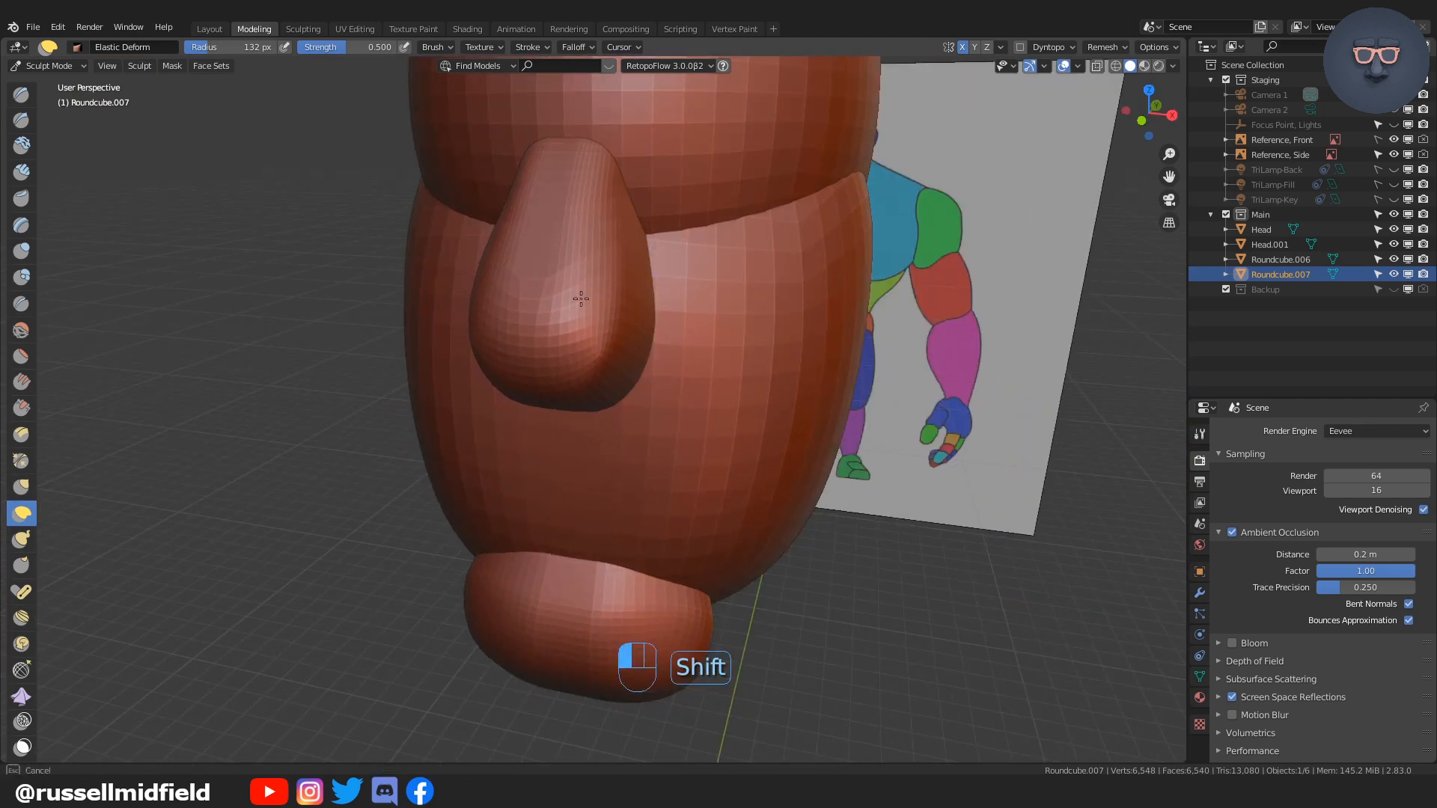
middle_drag(592, 160, 539, 327)
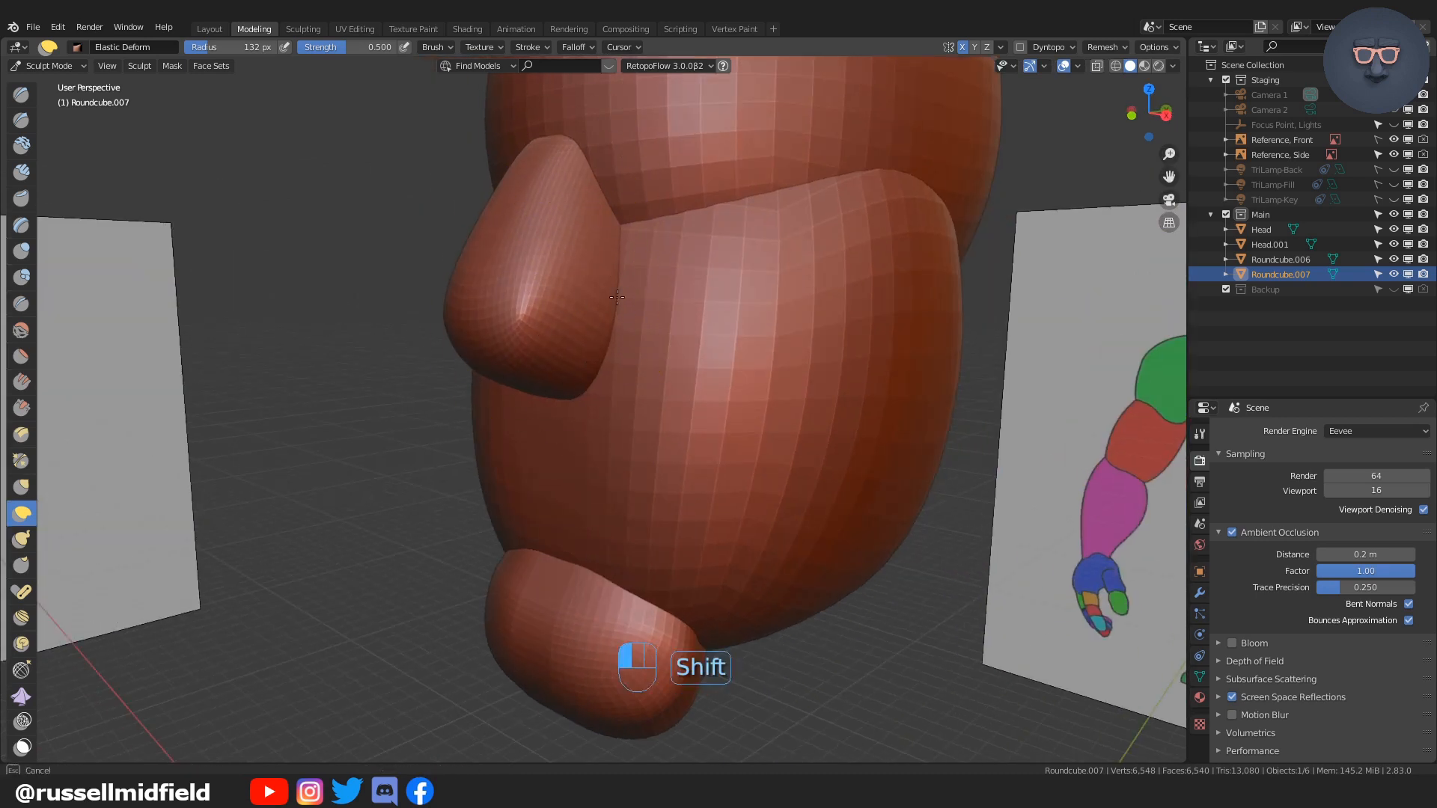
key(KP_1)
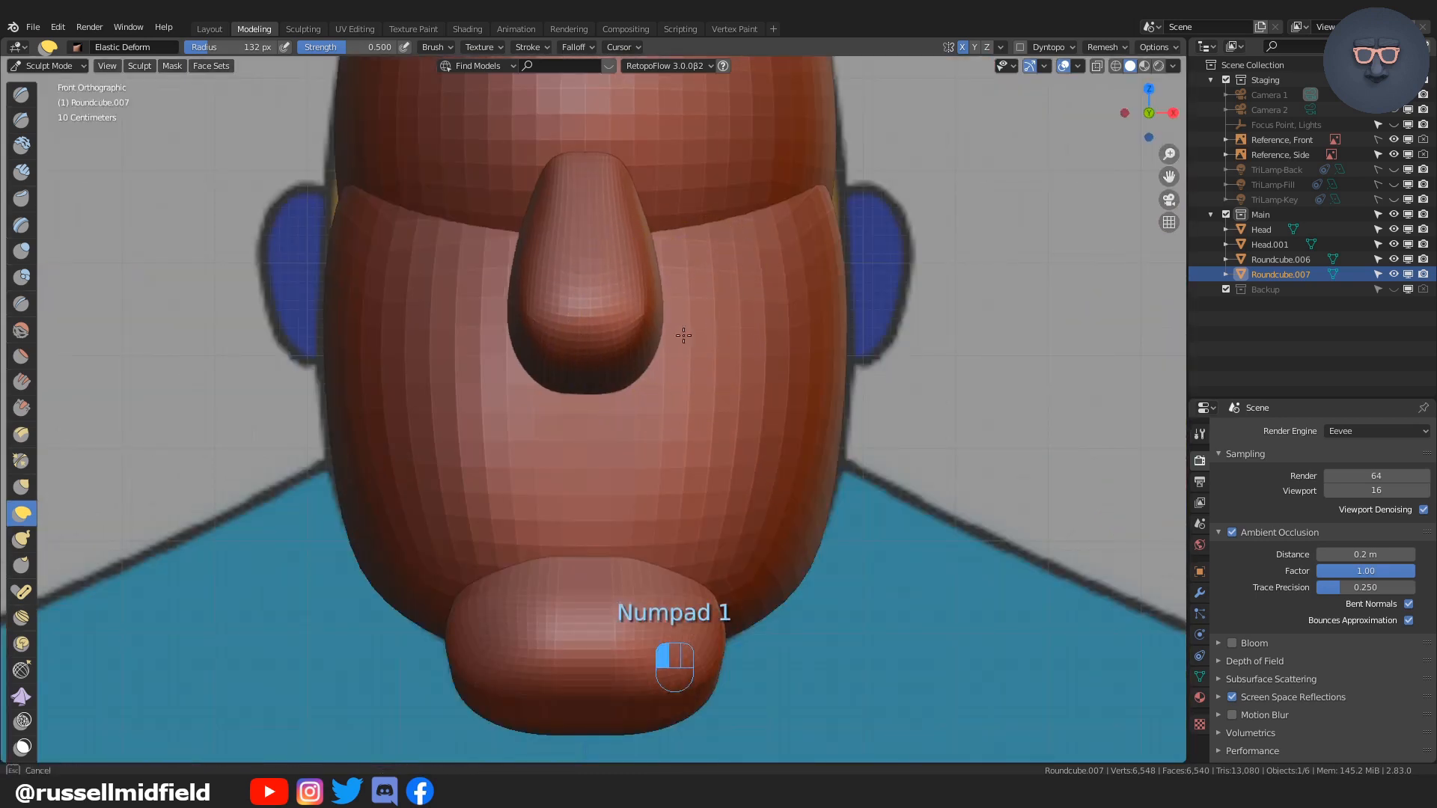
mouse_move(685, 333)
middle_down()
mouse_move(559, 330)
mouse_move(674, 321)
middle_up()
key(KP_1)
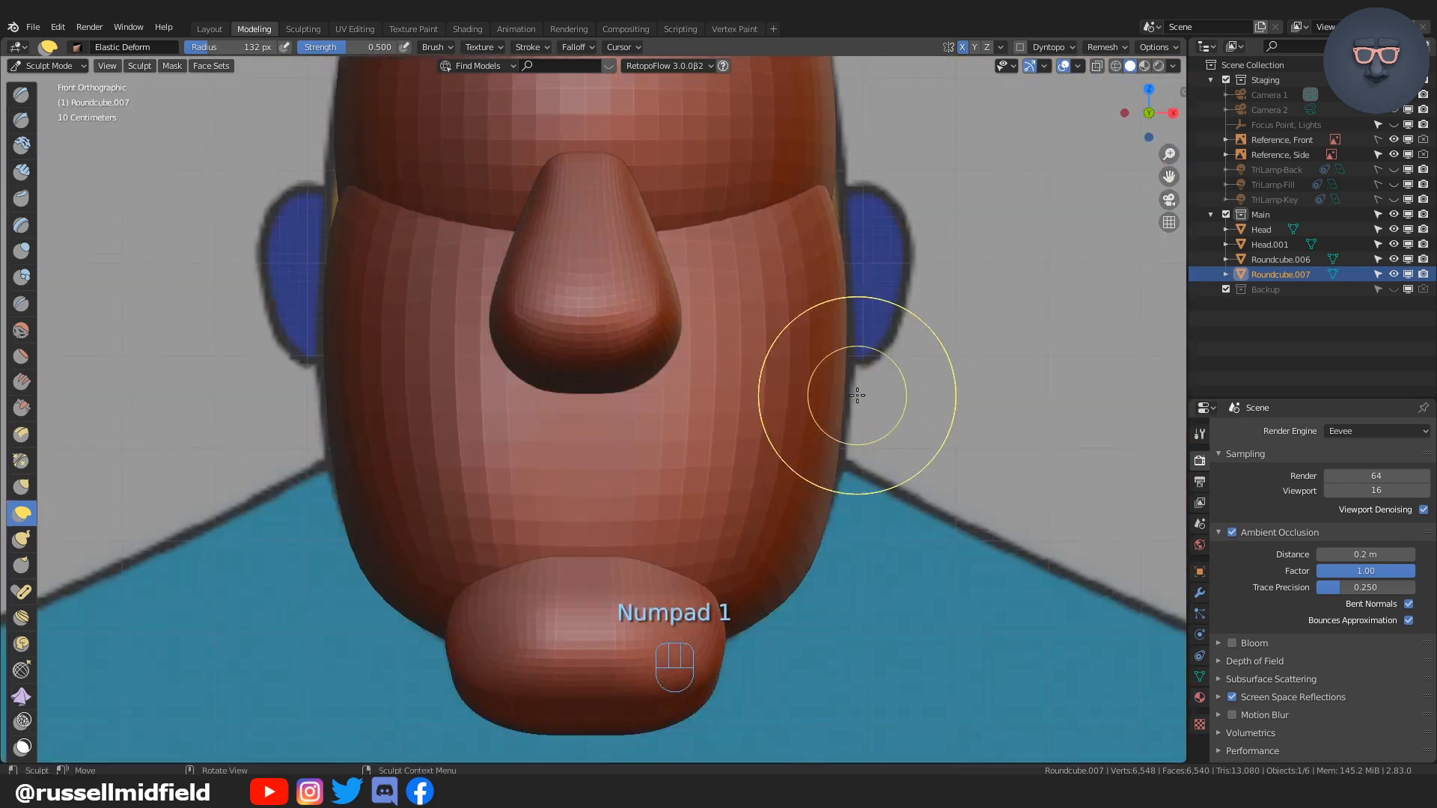
Step: Rename Roundcube.007 to Nose and Roundcube.006 to Chin
double_click(1286, 274)
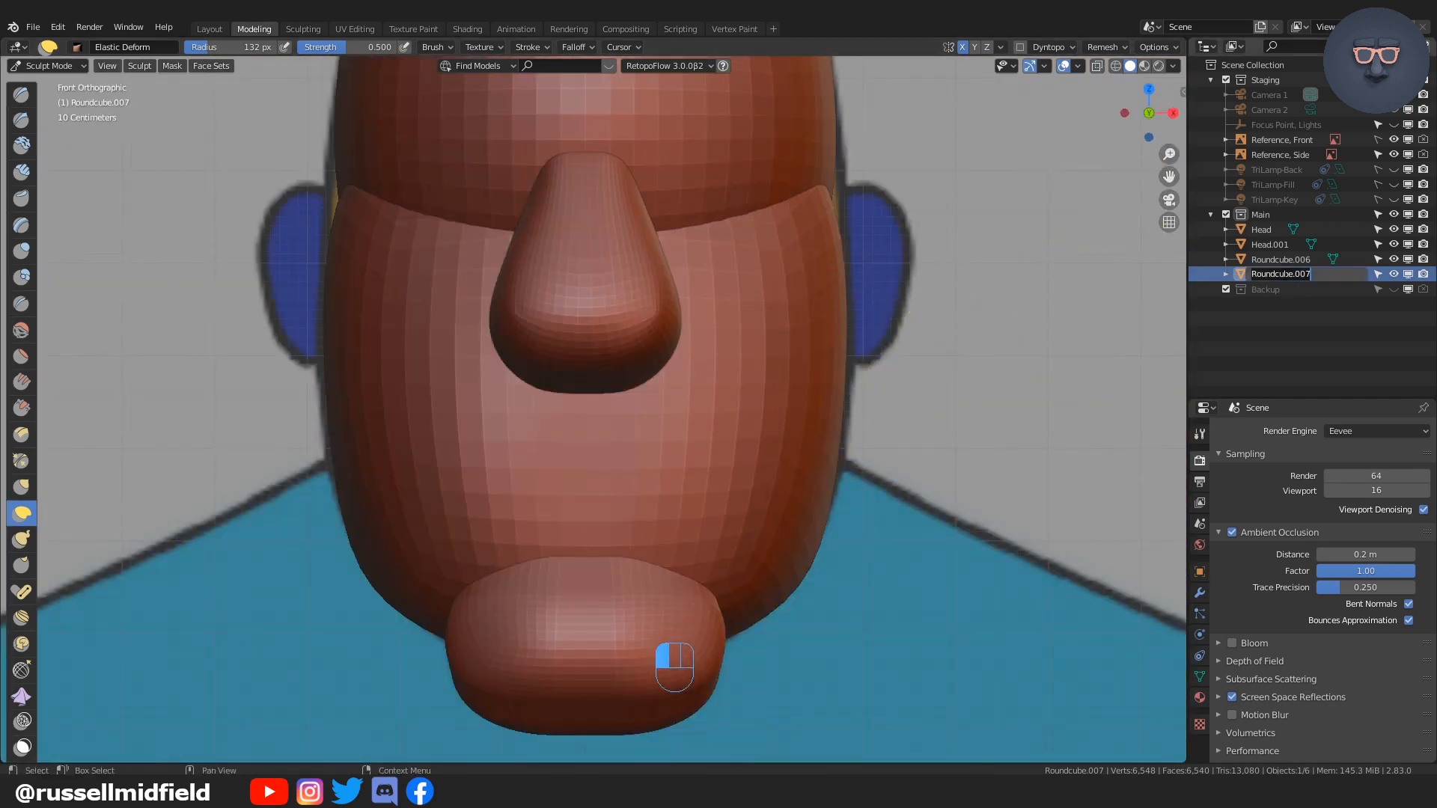
text(Nose)
key(Return)
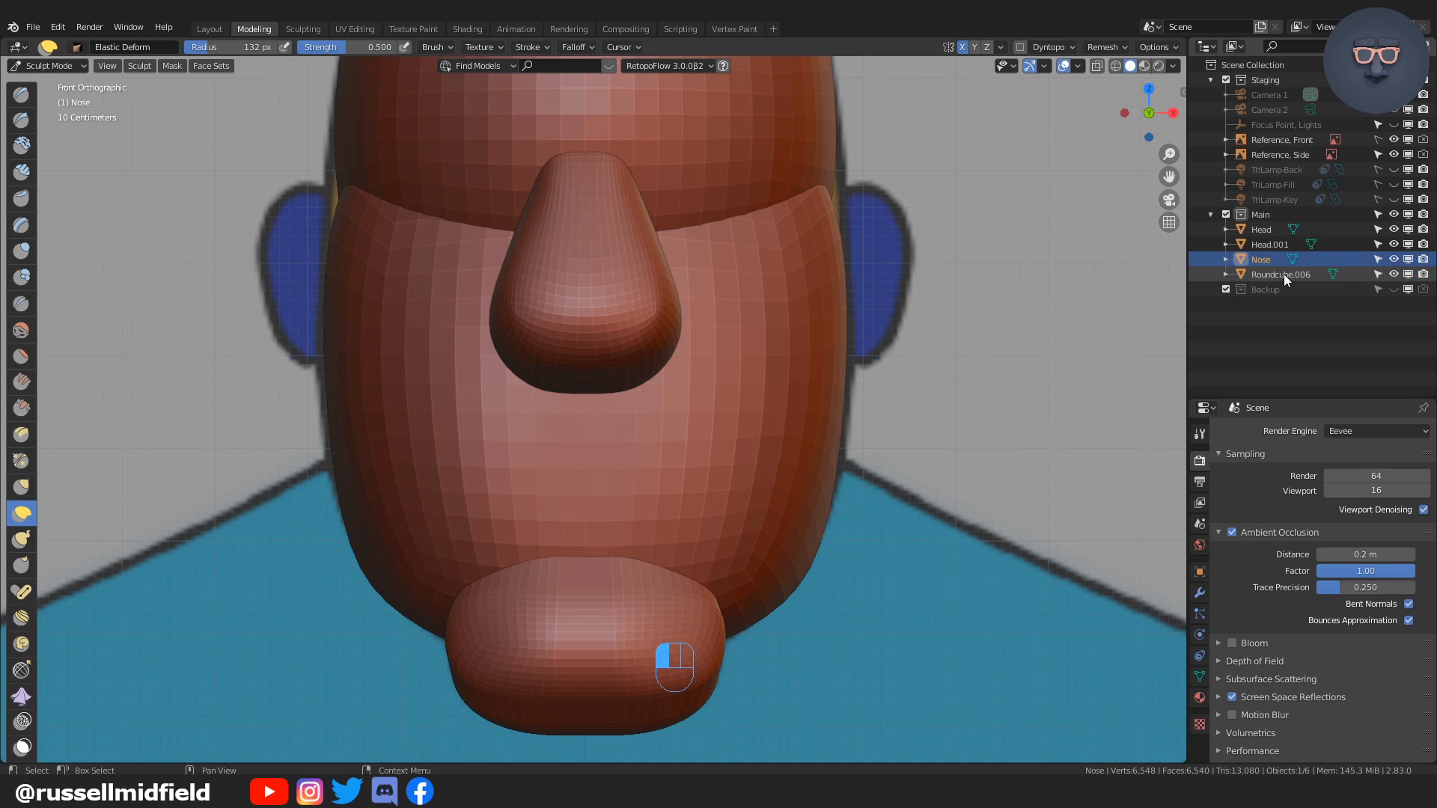
click(1286, 274)
double_click(1286, 274)
text(Chin)
key(Return)
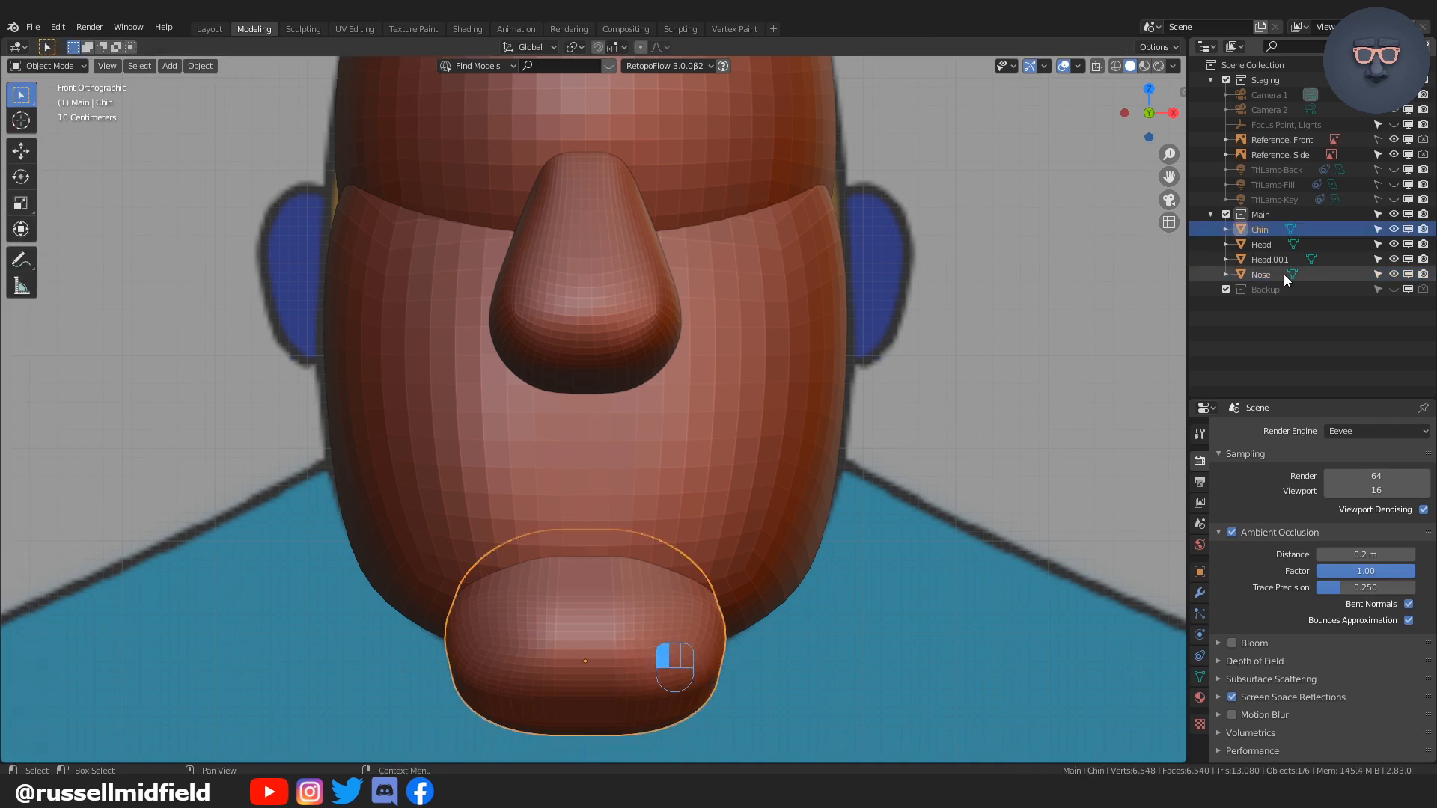
Step: Deselect everything, turn on X-ray display in the side view, and add a cylinder at the world origin
click(1072, 270)
scroll(906, 355, down, 2)
scroll(906, 355, up, 1)
key(KP_3)
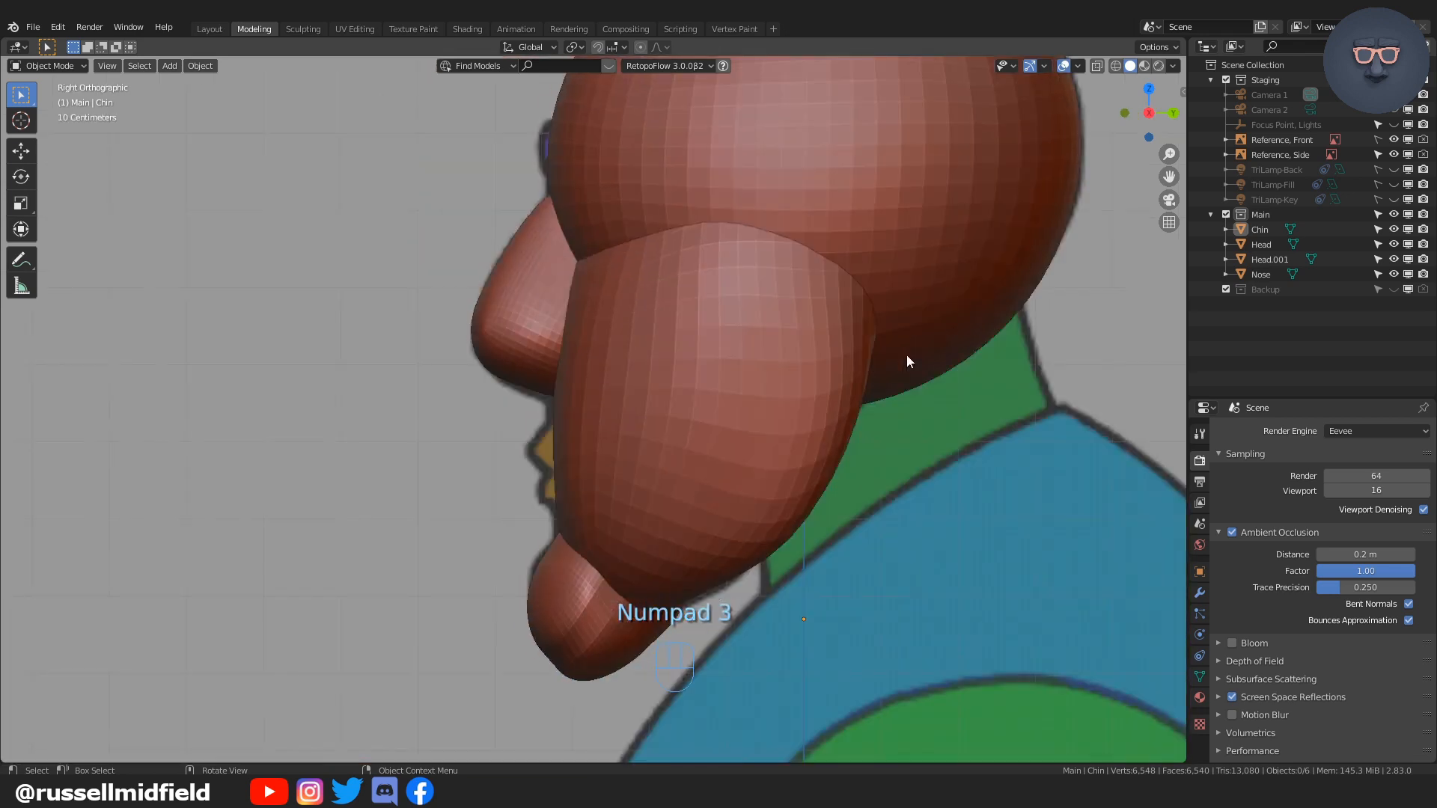
shift+middle_drag(906, 355, 789, 409)
key(alt+z)
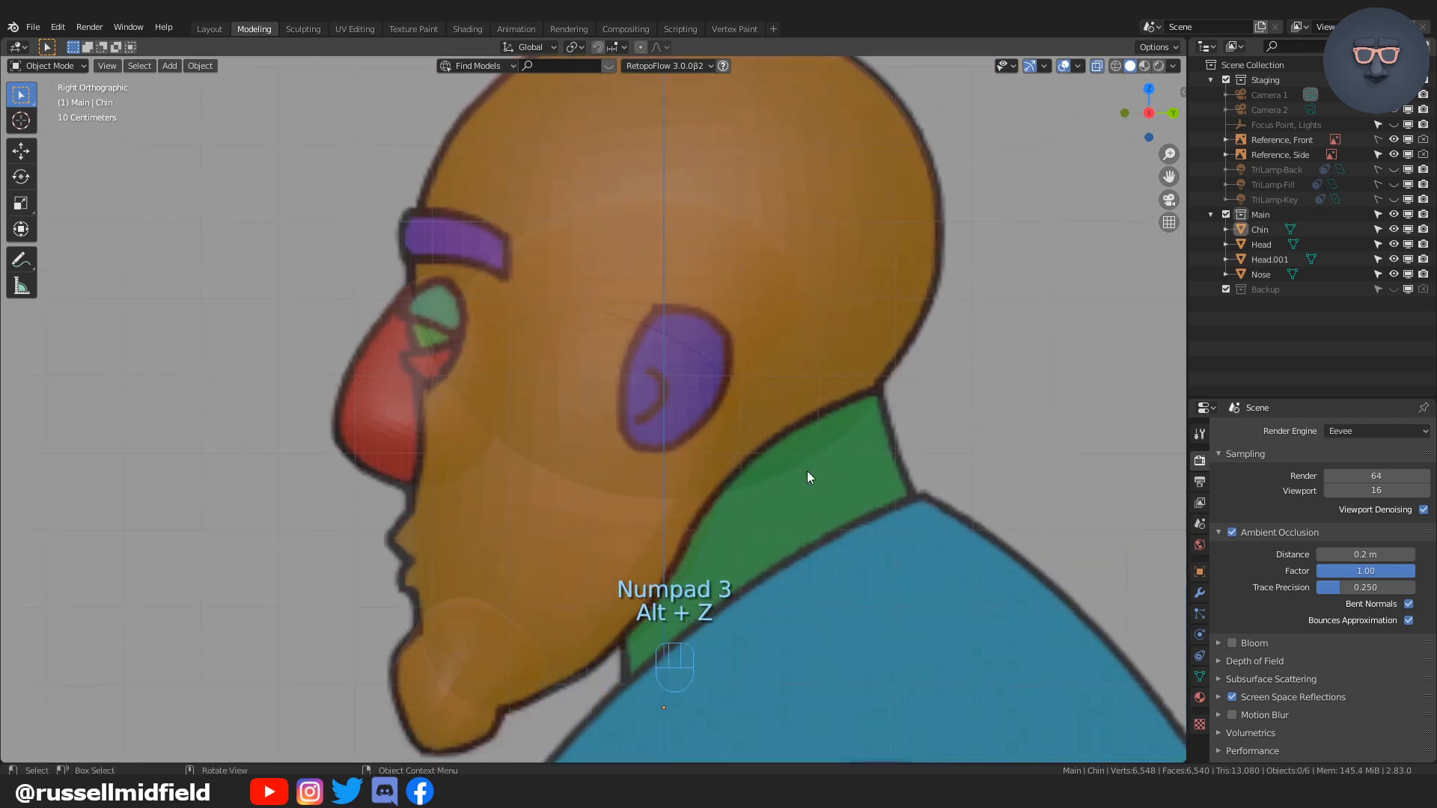
scroll(807, 477, down, 3)
shift+middle_drag(807, 474, 732, 382)
key(shift+a)
mouse_move(729, 378)
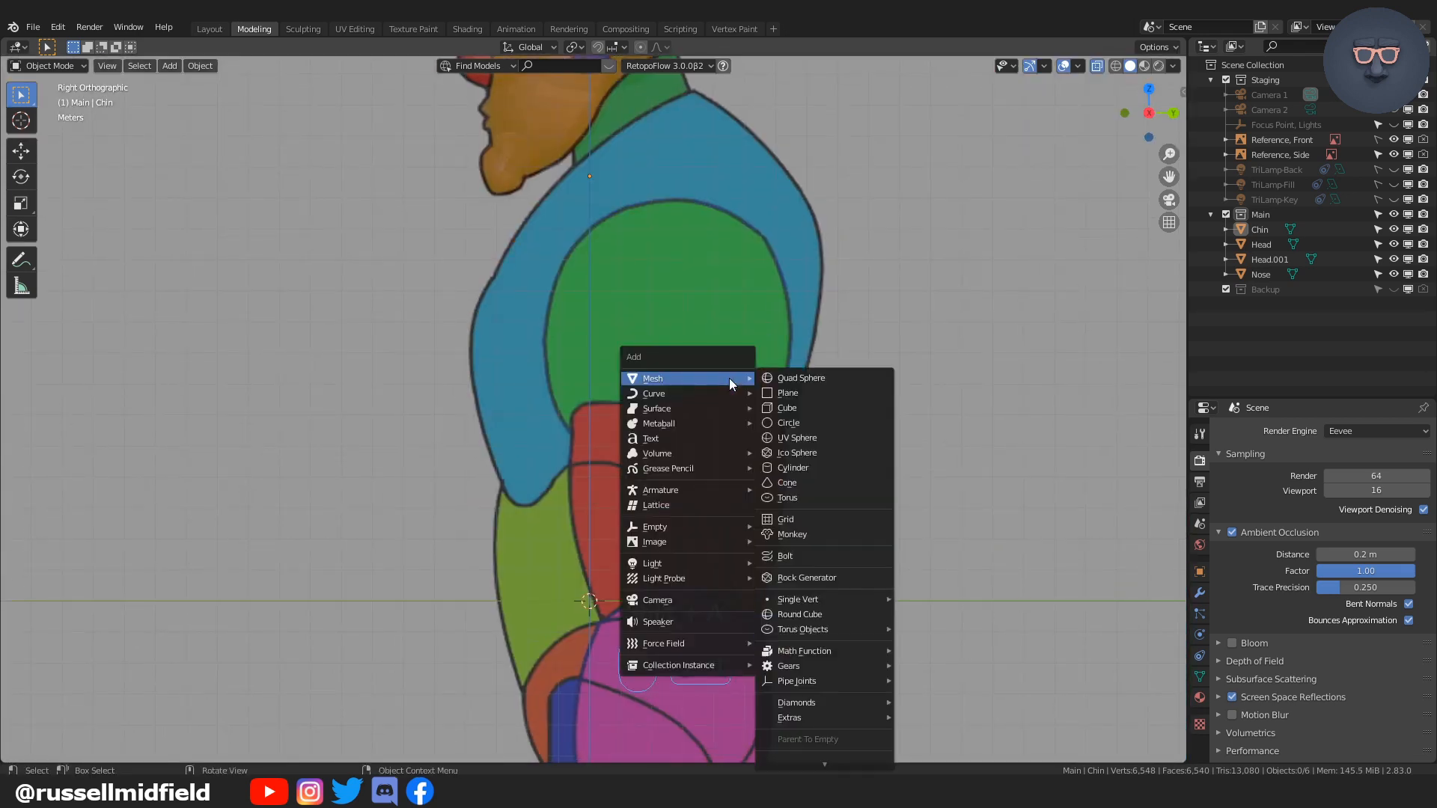
click(828, 470)
Step: Raise the cylinder to head height in the side view and center it over the ear on the blueprint
key(g)
key(z)
click(695, 200)
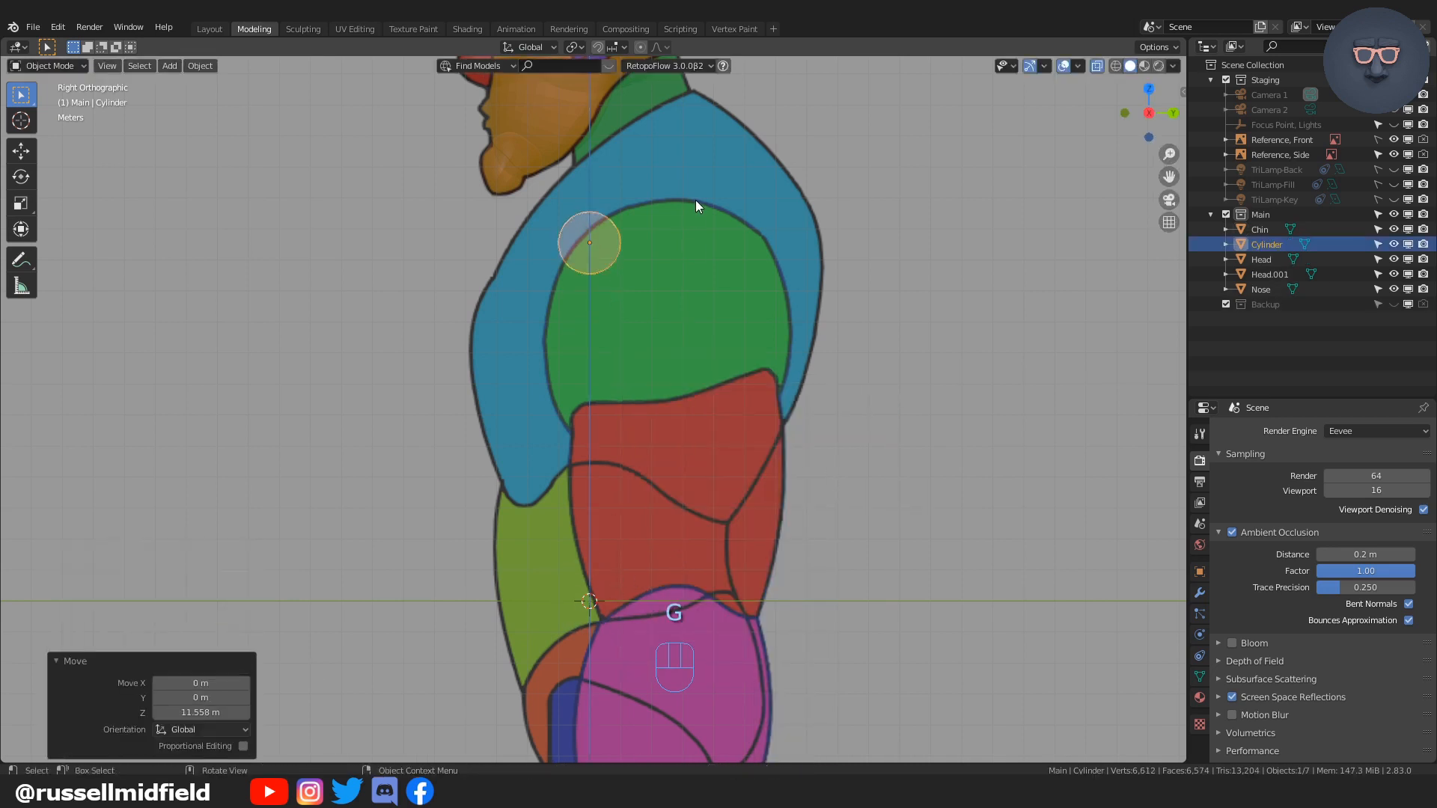
shift+middle_drag(694, 200, 761, 488)
key(g)
key(z)
click(775, 301)
scroll(698, 366, up, 6)
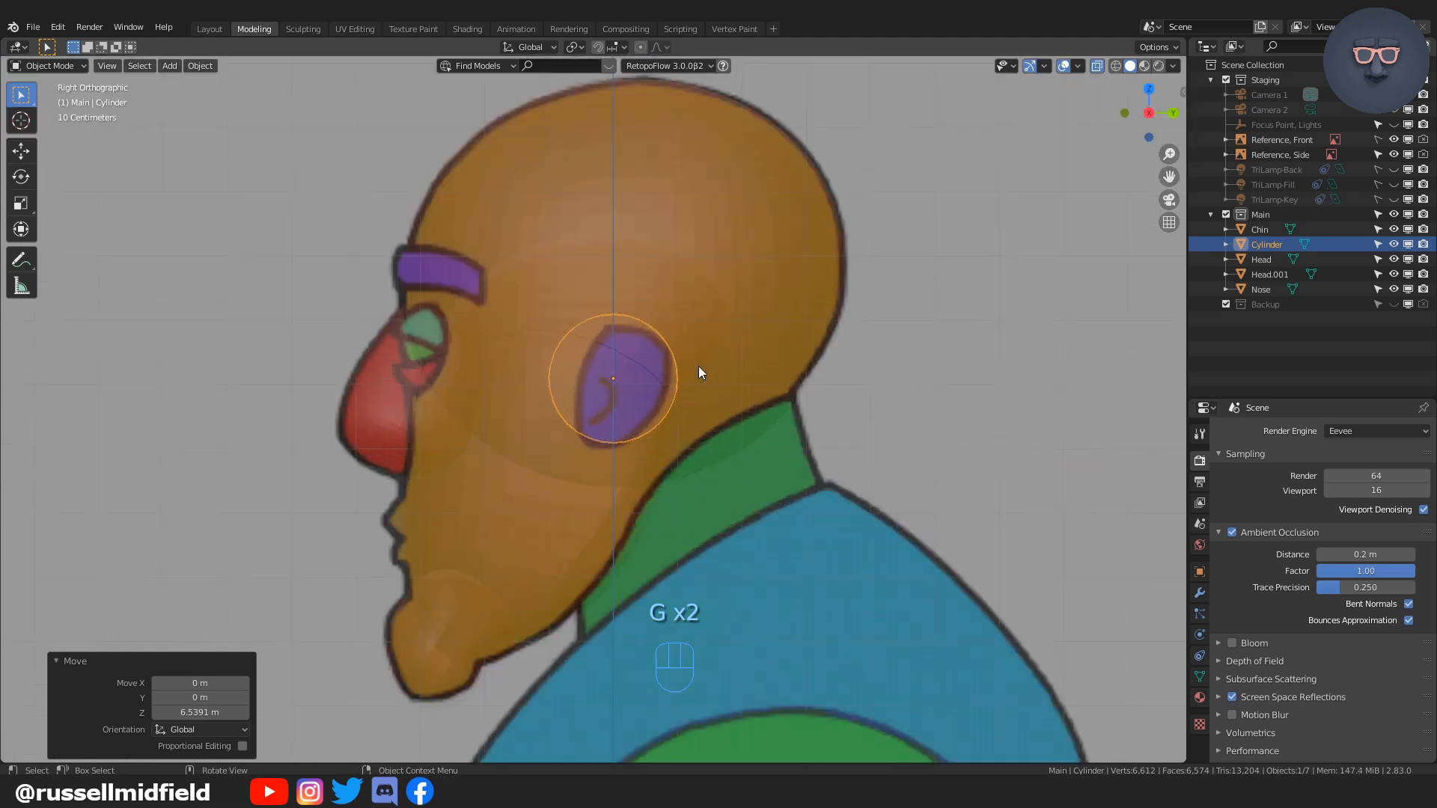
key(g)
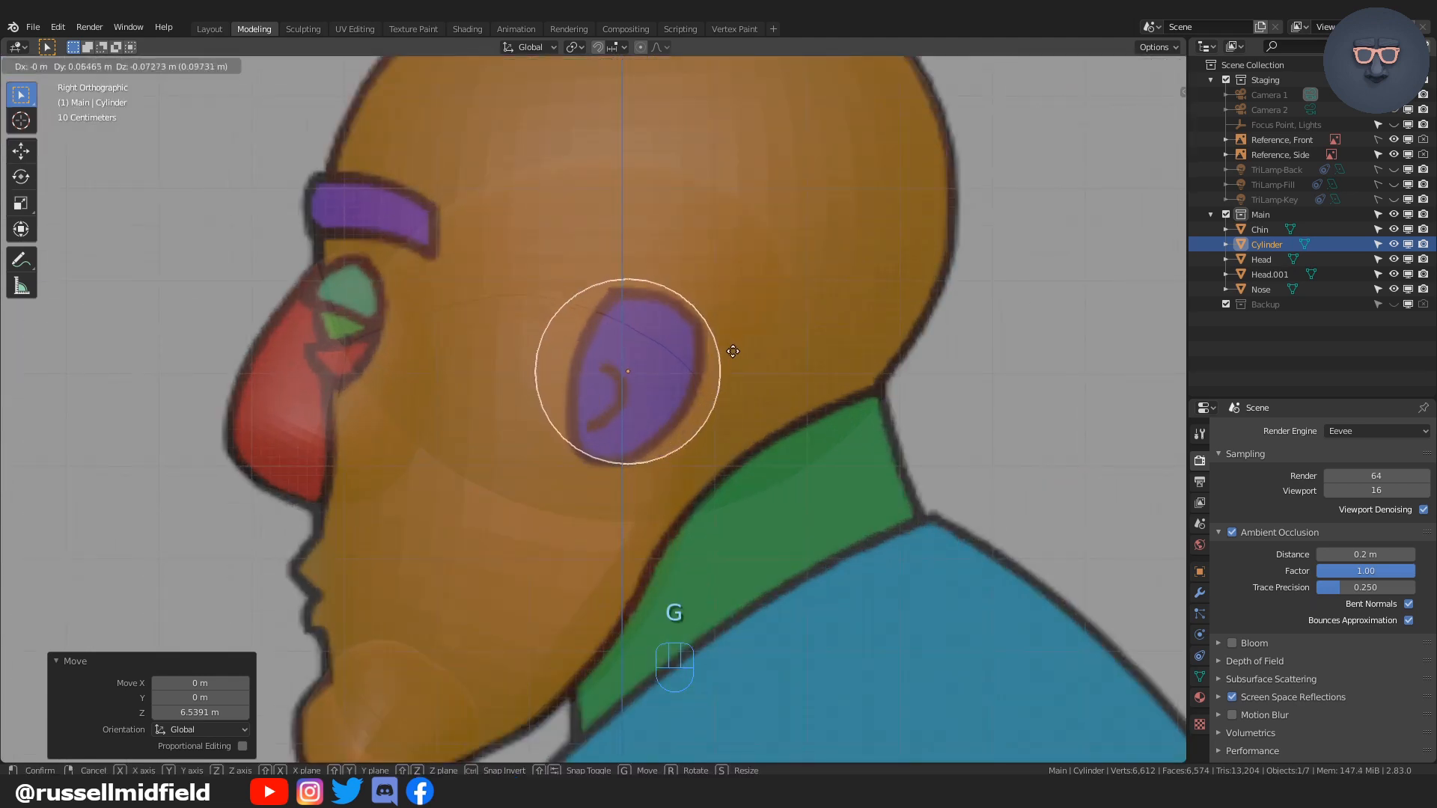
click(735, 358)
Step: Thin the cylinder into a disc by moving its -X end vertices about 1.5 m along X, and return to Object Mode
key(KP_1)
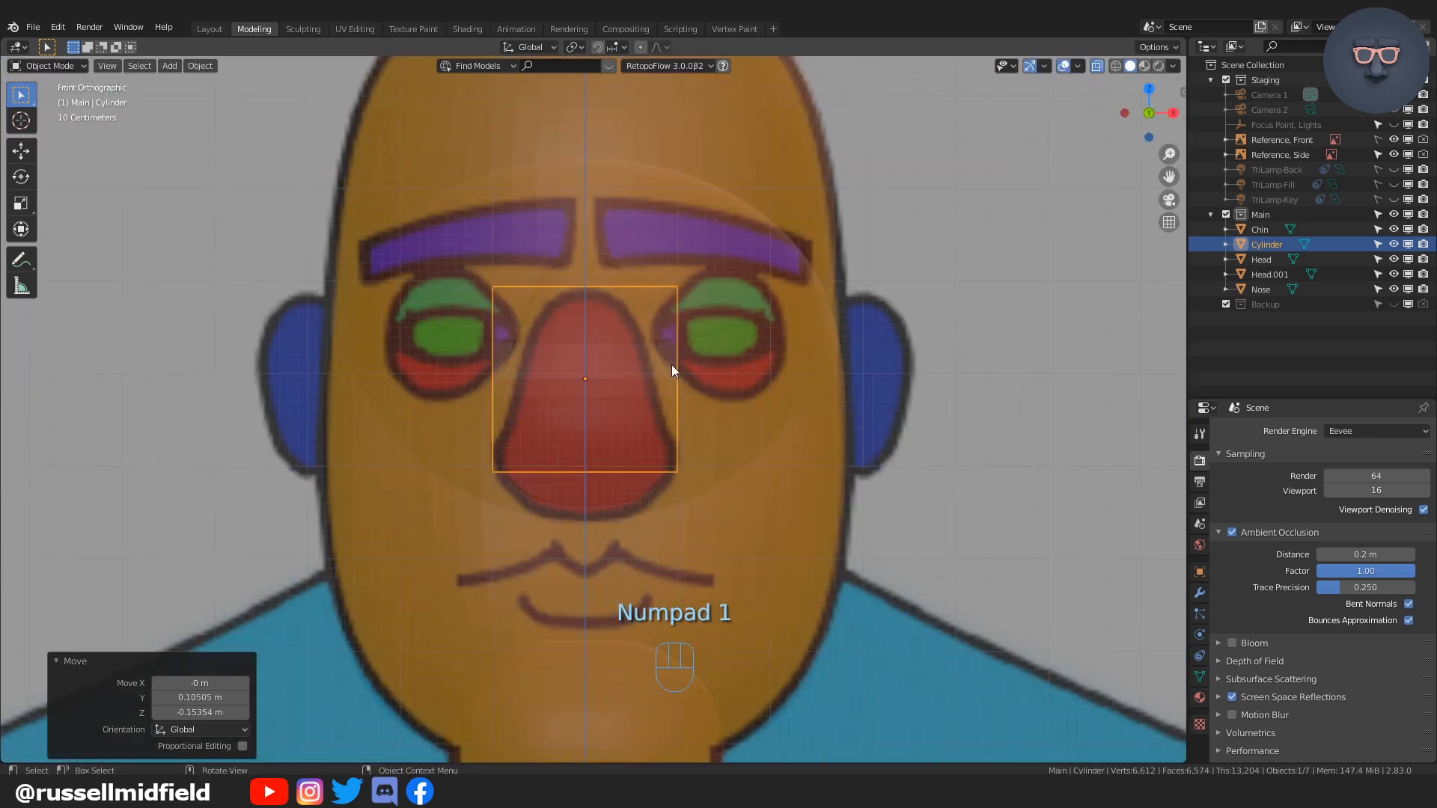
key(Tab)
click(563, 368)
key(alt+z)
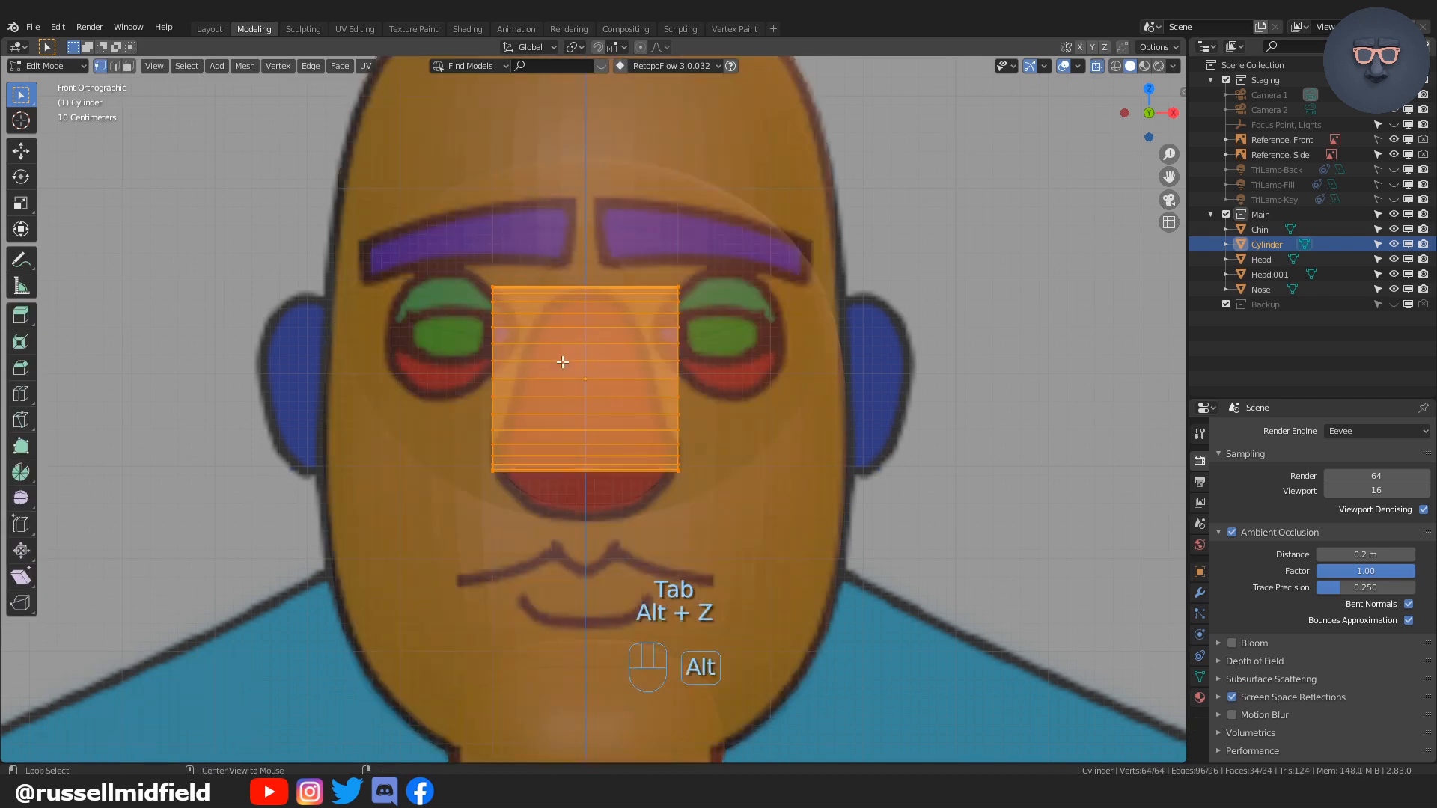
drag(448, 260, 533, 500)
key(g)
key(x)
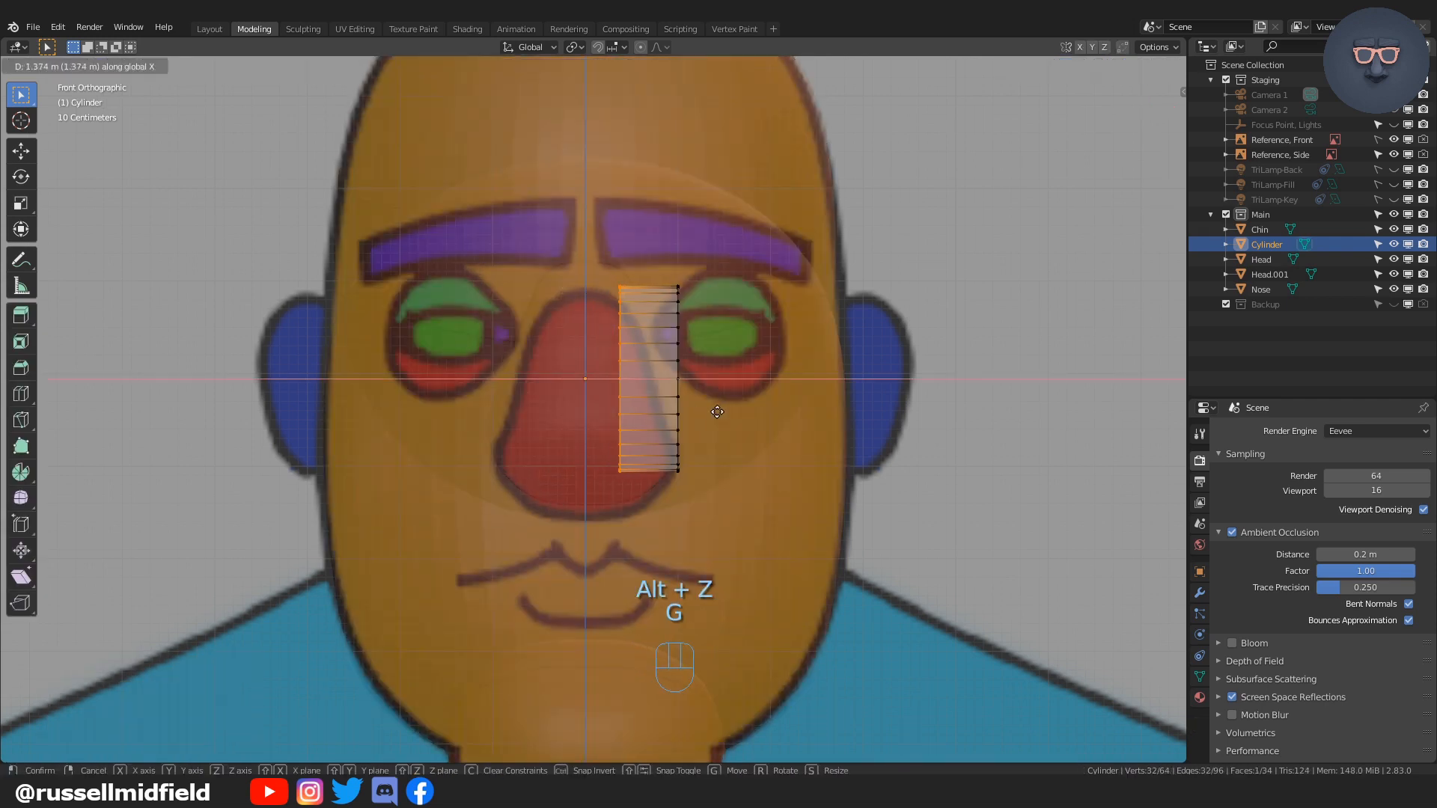
click(727, 410)
key(Tab)
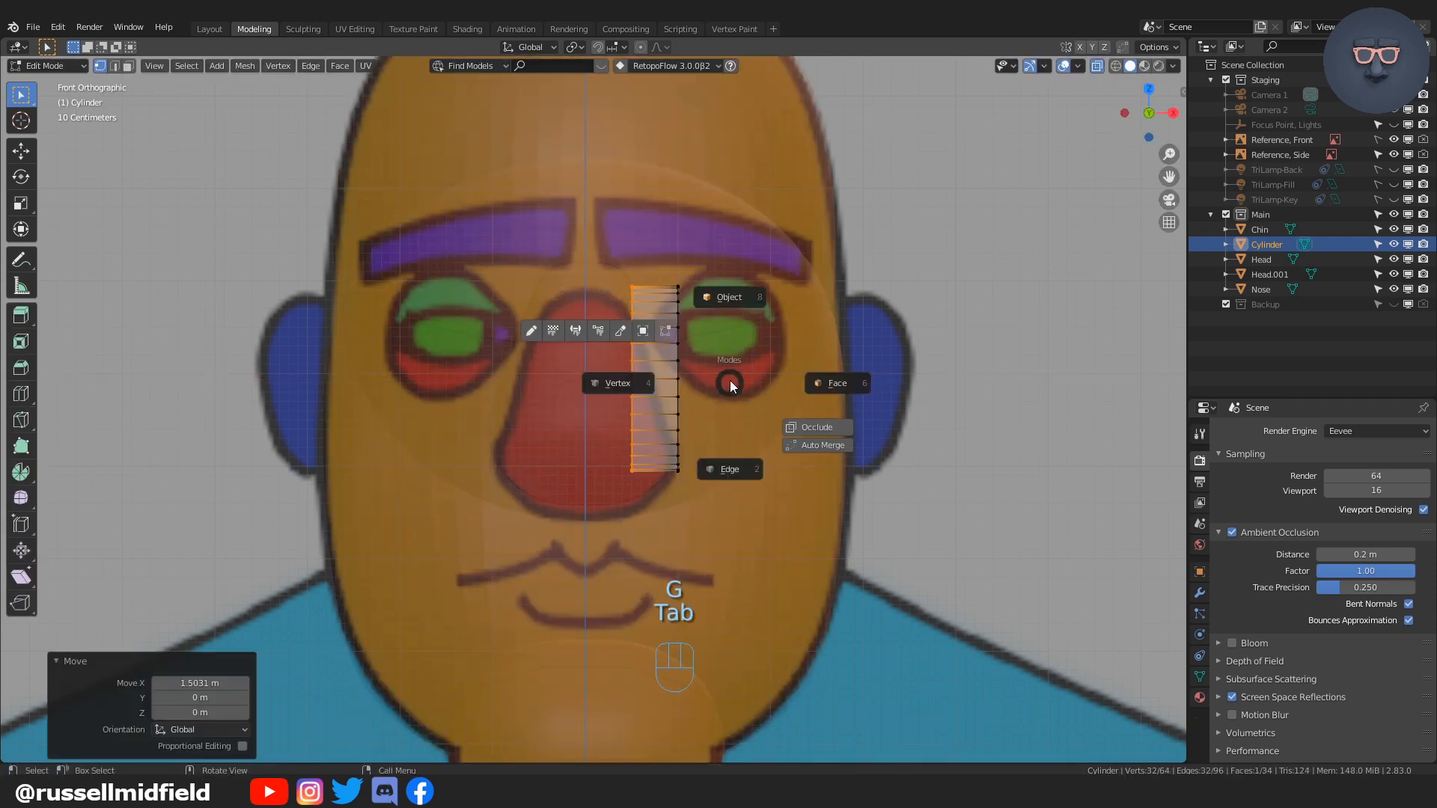
click(729, 304)
Step: Turn off X-ray display and move the disc about 2.15 m along X to the side of the head
key(alt+z)
middle_drag(773, 395, 731, 453)
scroll(731, 452, down, 3)
key(alt+z)
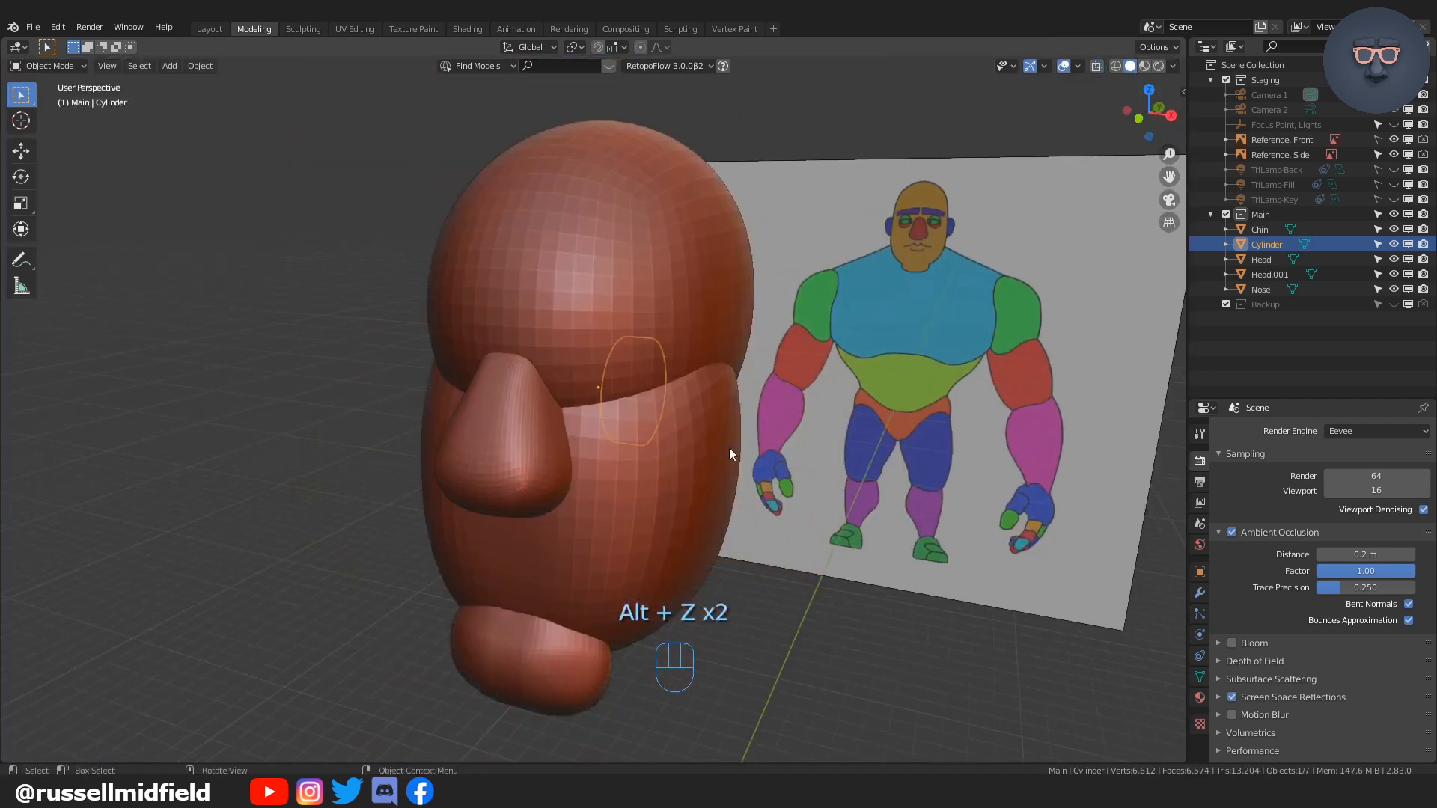
key(g)
key(x)
click(812, 433)
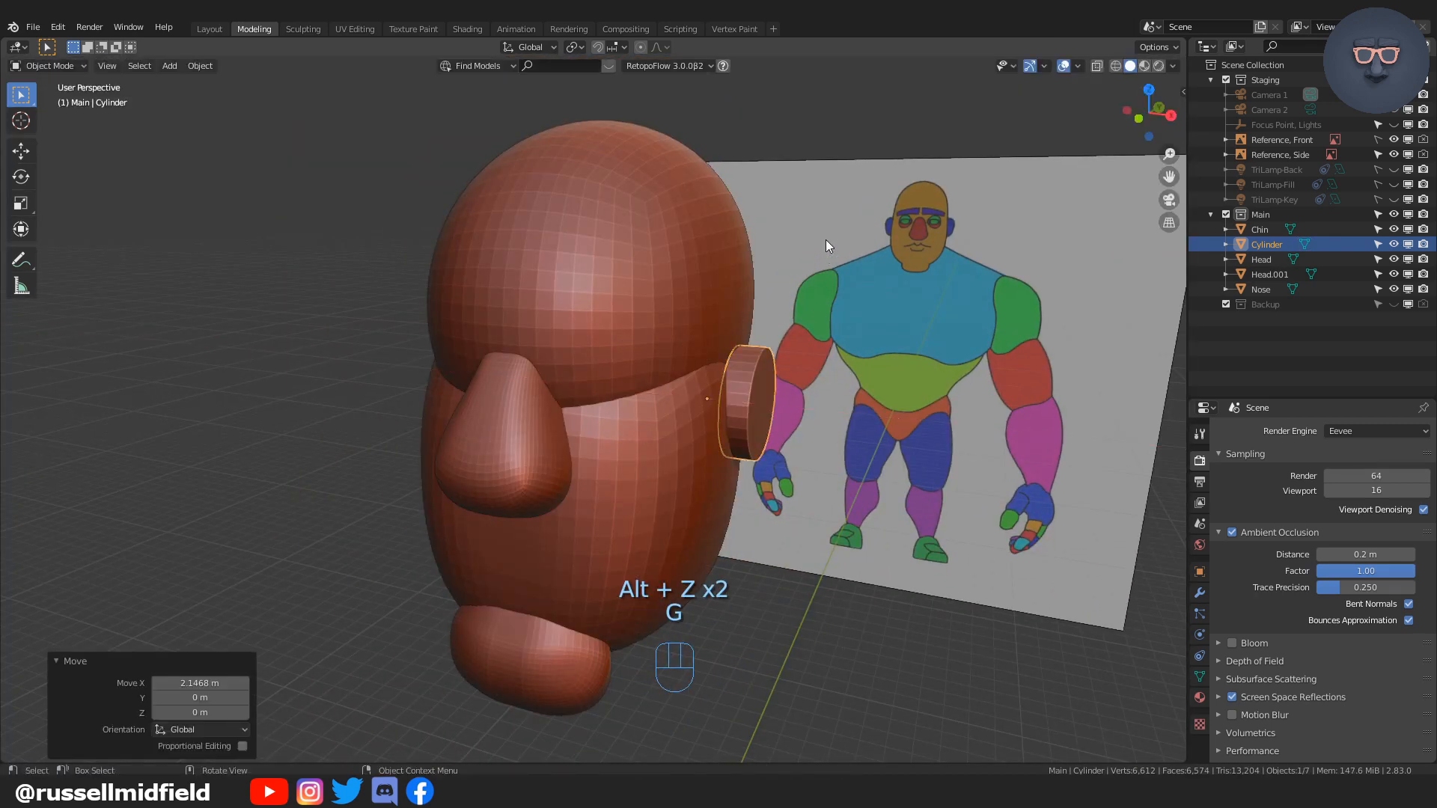
Step: Rotate the ear disc -18.1° about Z and shift it about 0.11 m outward along X
key(r)
key(z)
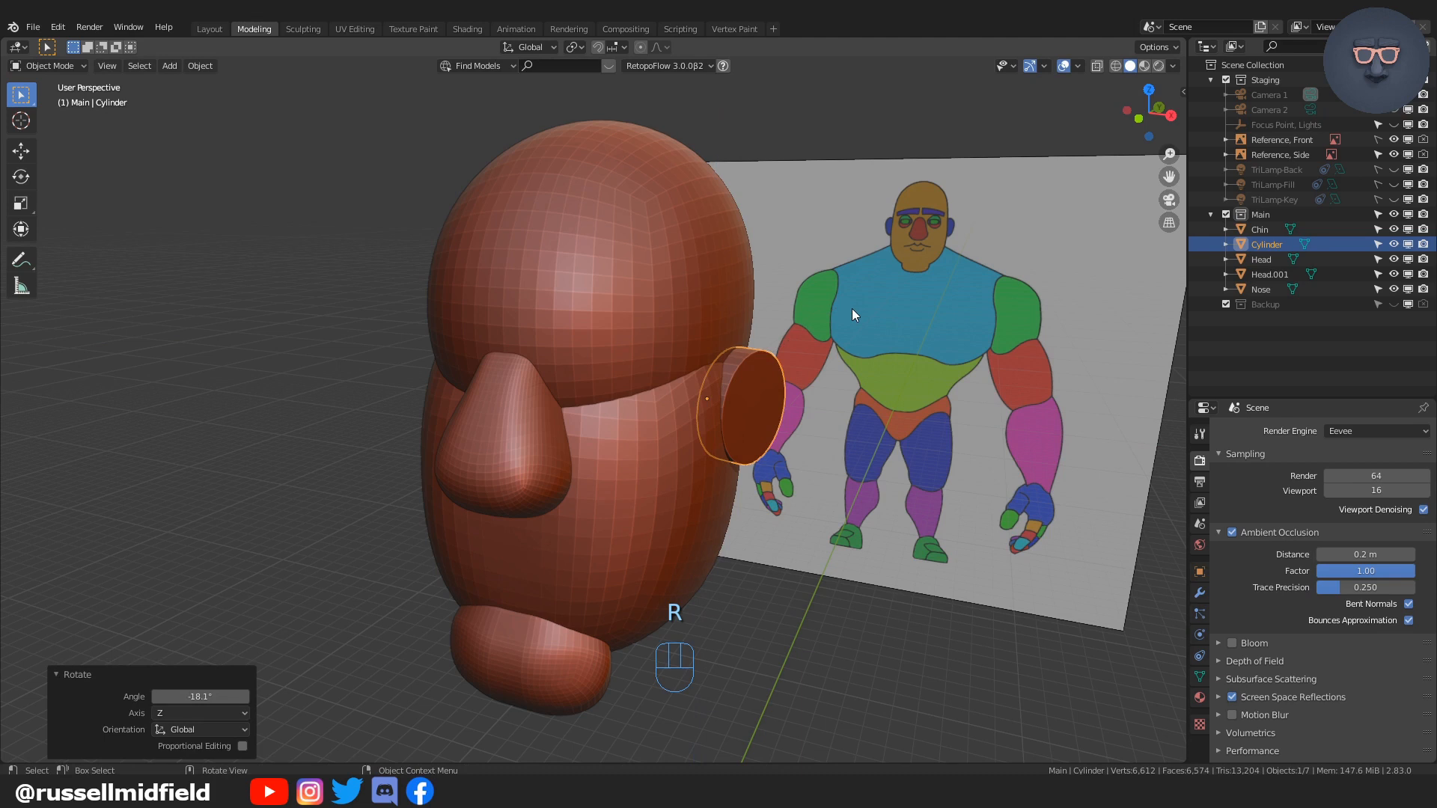
key(KP_1)
key(g)
click(836, 363)
middle_drag(833, 357, 814, 403)
Step: Set the ear disc's origin to its geometry and rotate the disc -14.2° about Z
click(196, 66)
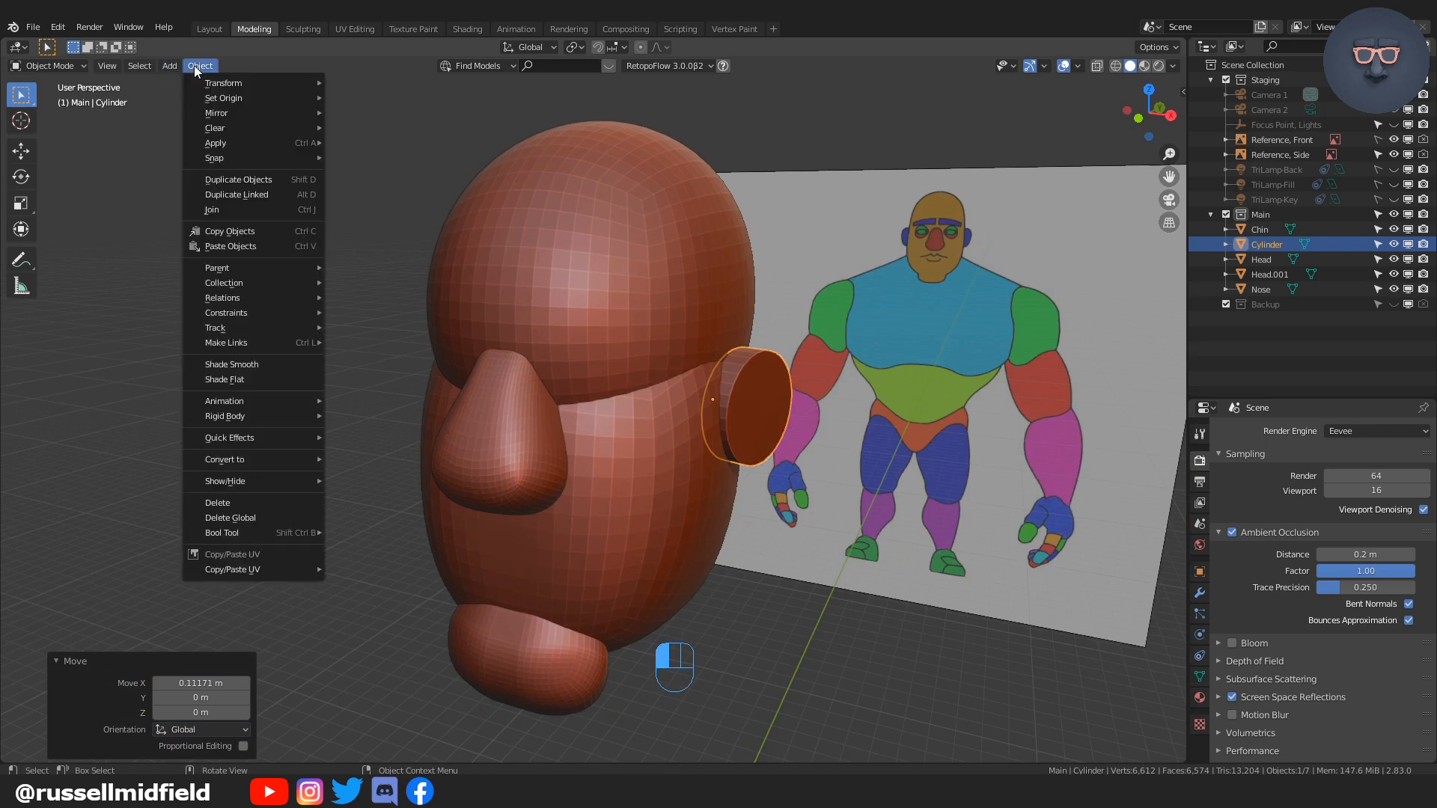
mouse_move(224, 102)
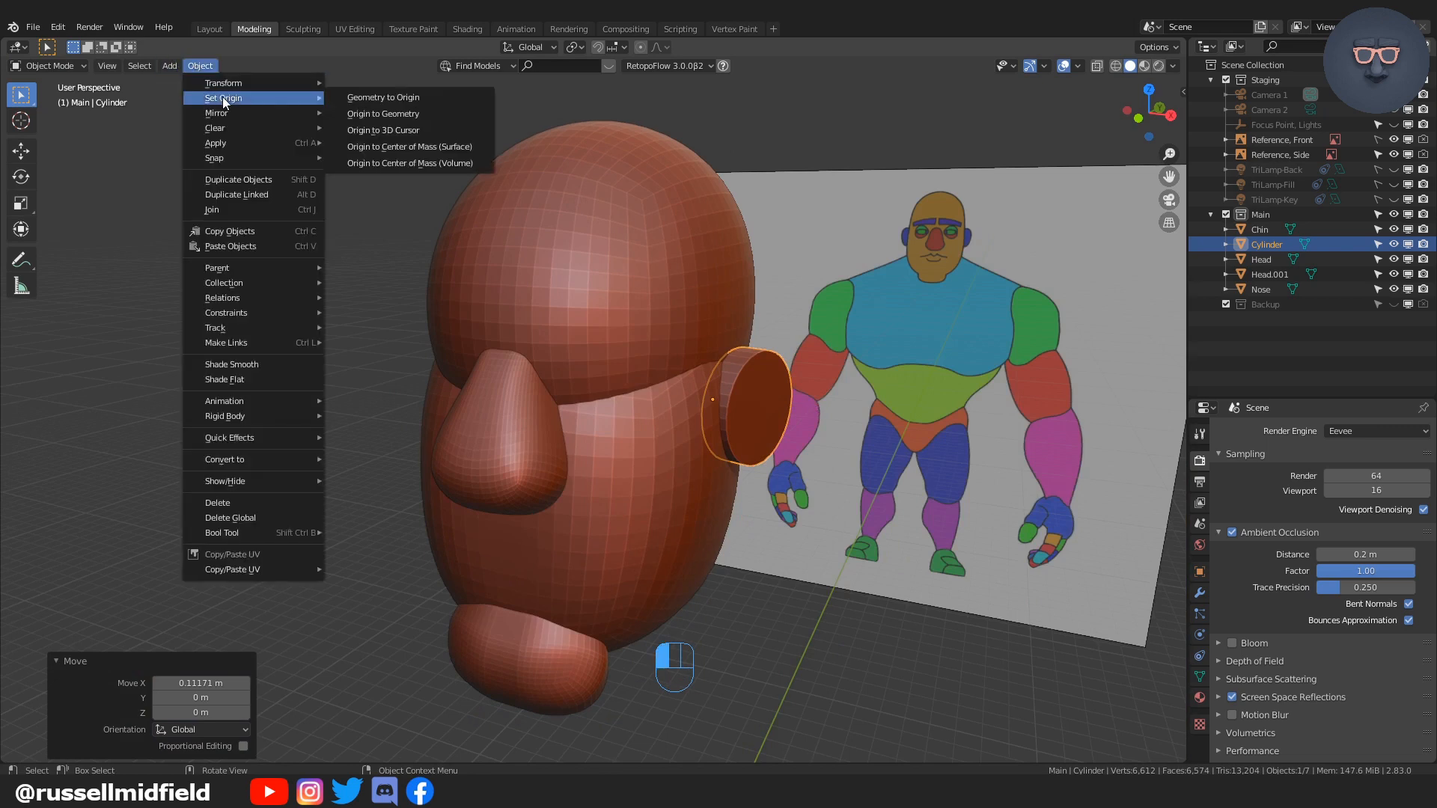
click(418, 116)
key(r)
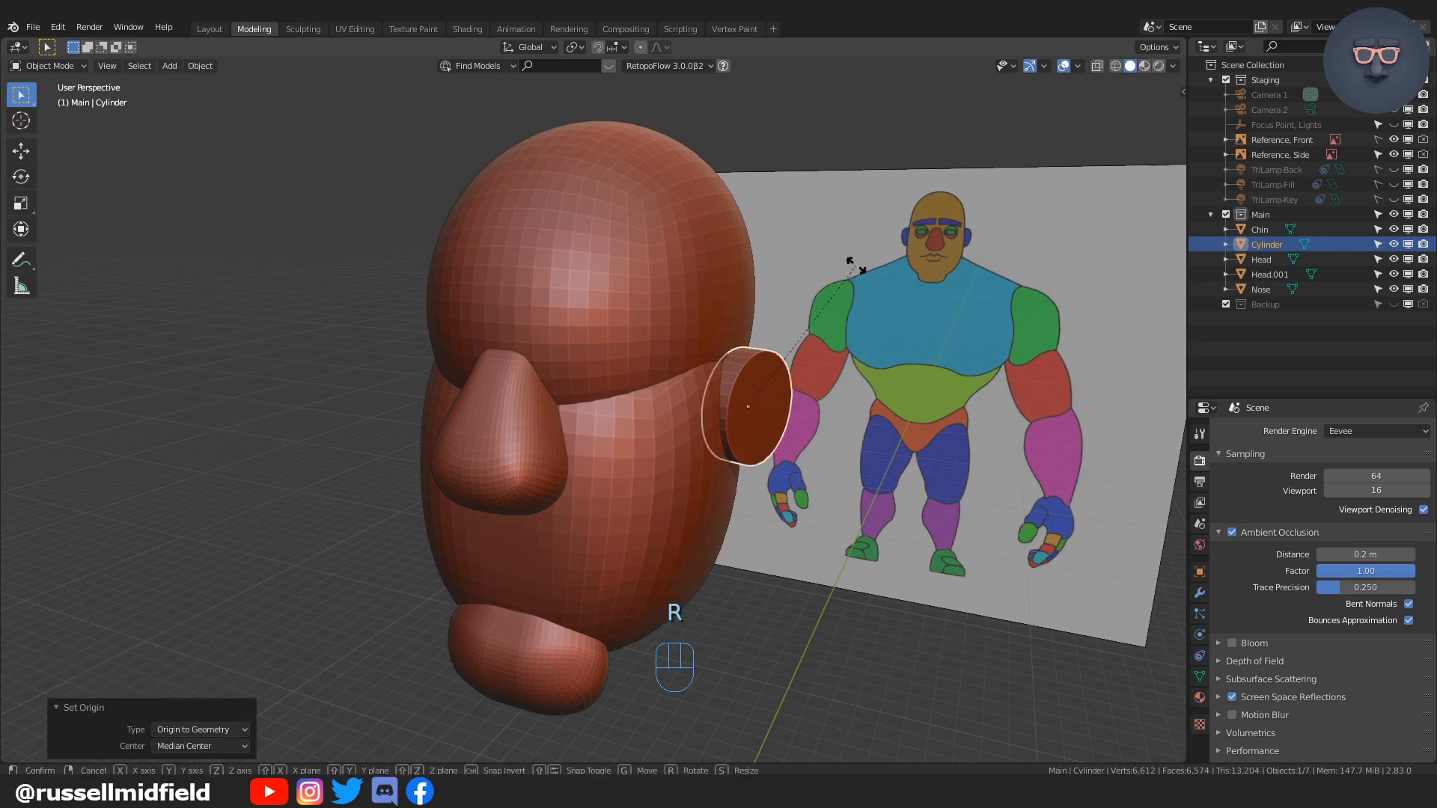
click(863, 316)
Step: Fine-tune the ear disc's rotation about the global Z axis in the front view
key(KP_1)
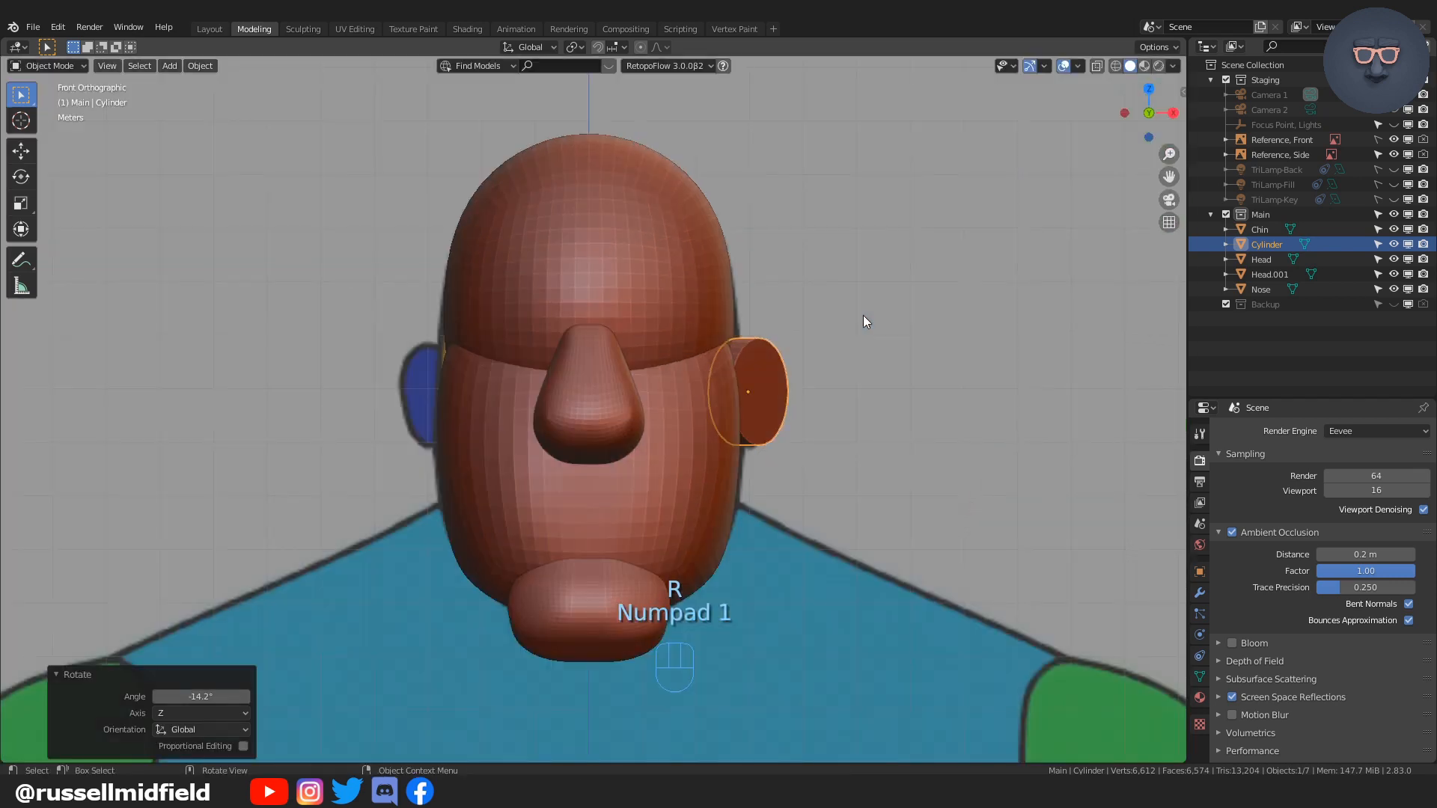
key(r)
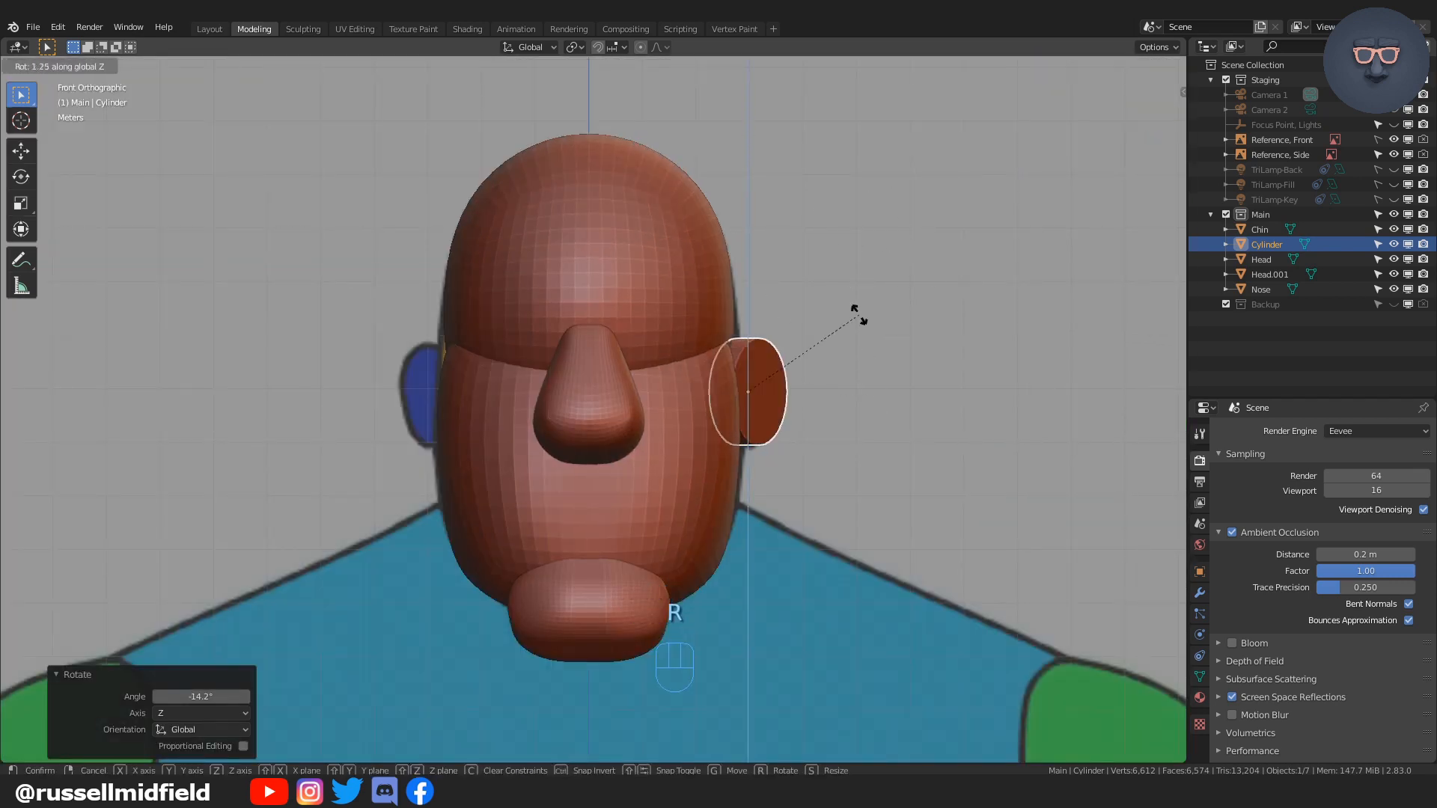
click(860, 330)
middle_drag(873, 400, 711, 434)
click(638, 419)
Step: Move the ear disc about 0.82 m along Y toward the back of the head in the side view
key(KP_3)
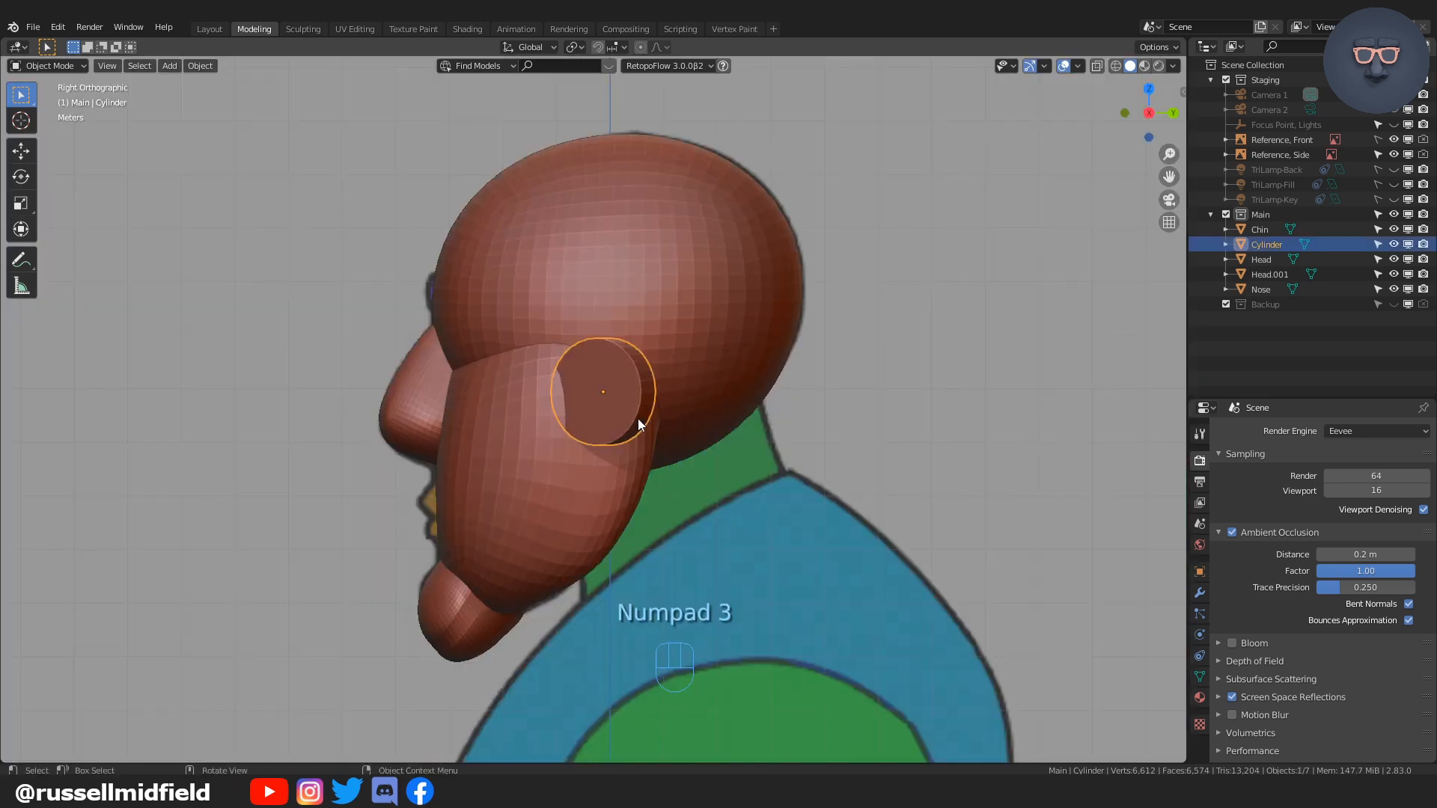
key(g)
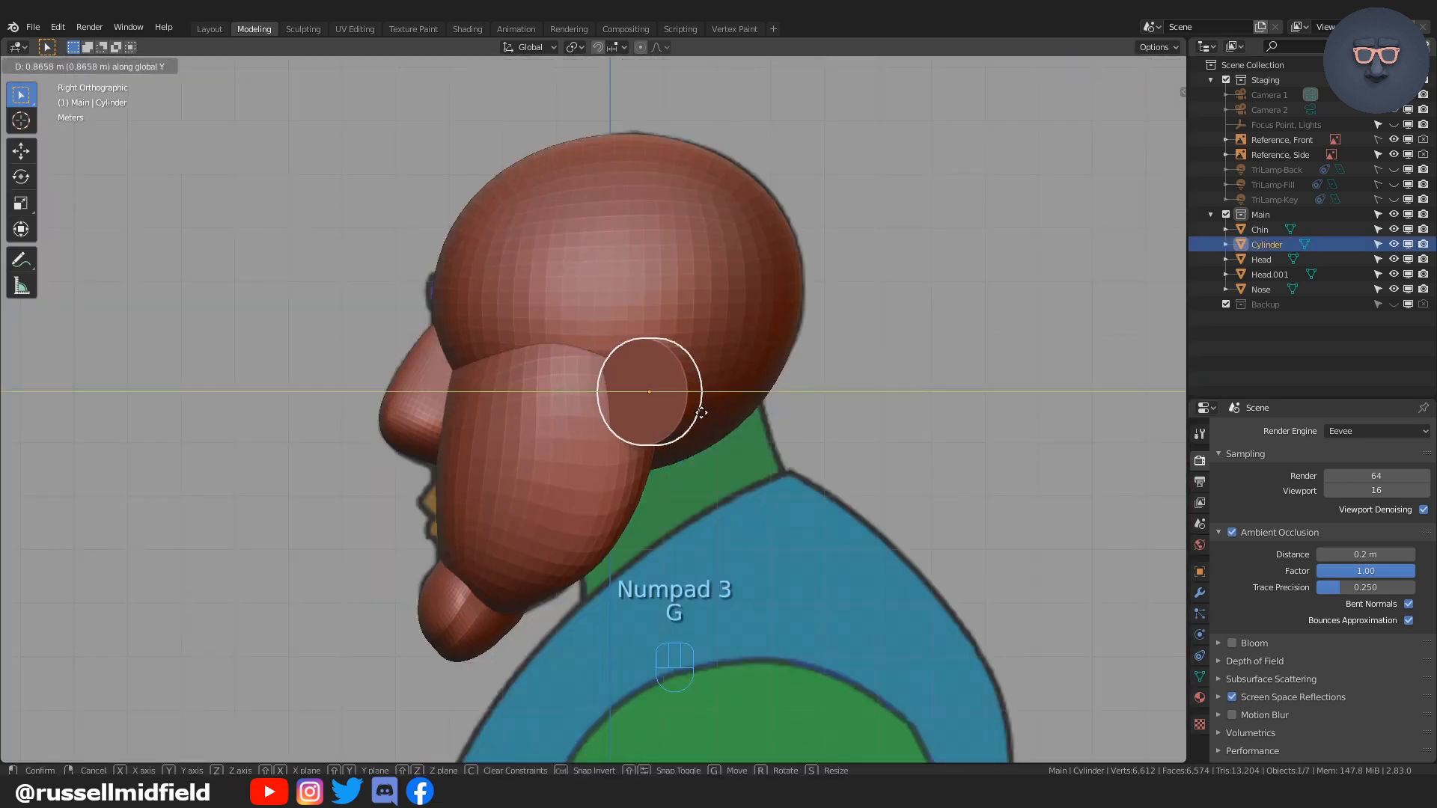
click(699, 412)
middle_drag(699, 412, 814, 487)
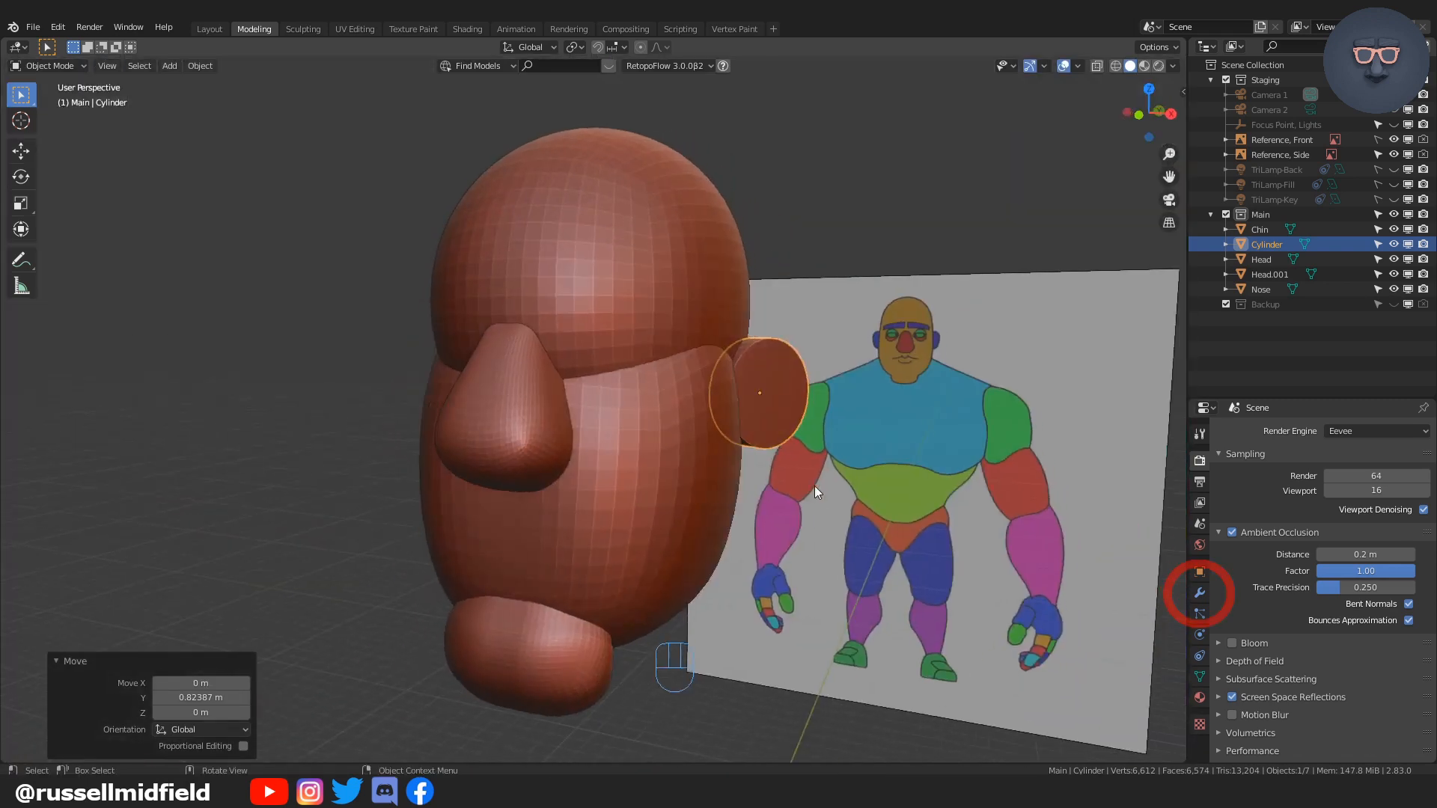
Step: Add a Mirror modifier on the X axis to the ear disc
click(1200, 593)
click(1277, 432)
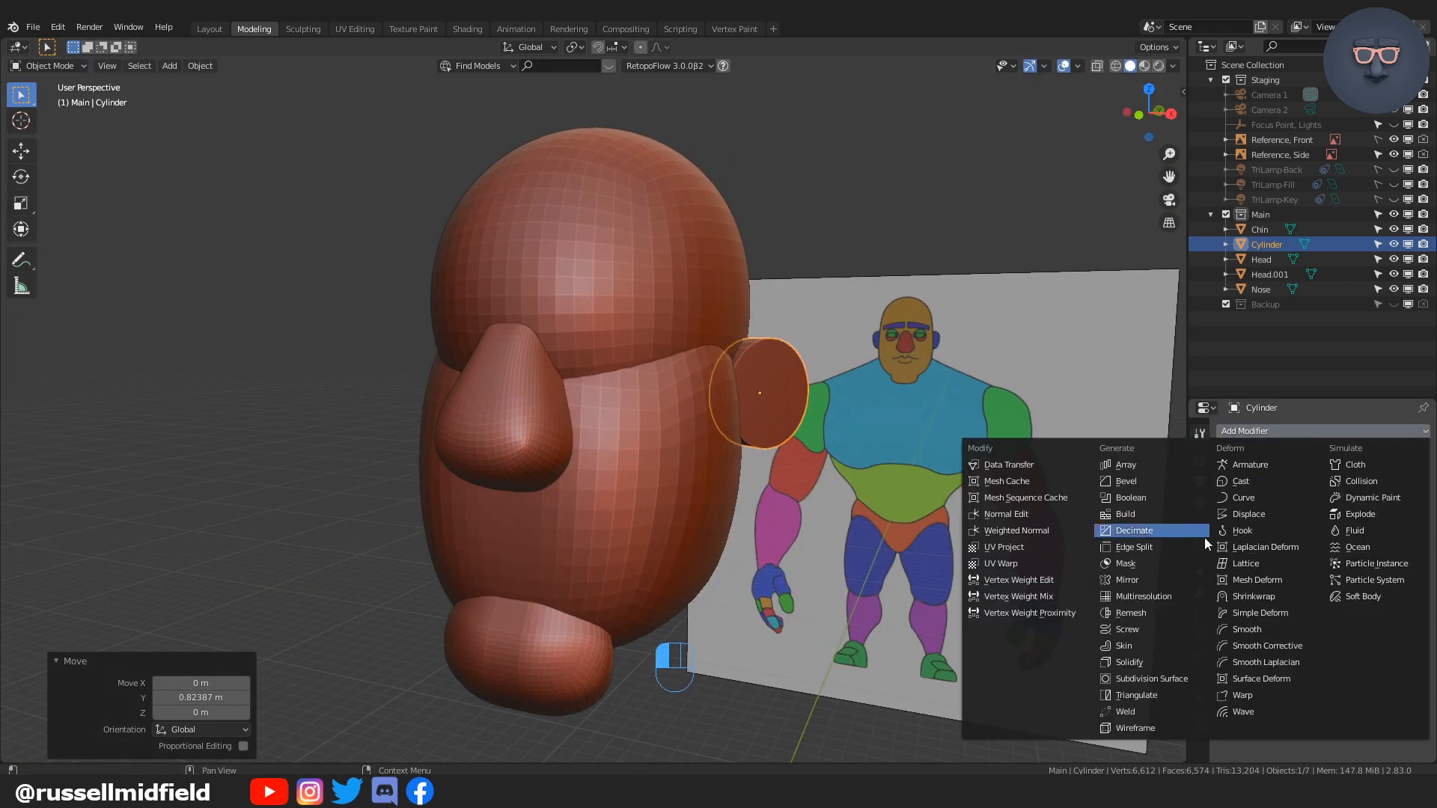
click(1179, 576)
middle_drag(1179, 576, 901, 556)
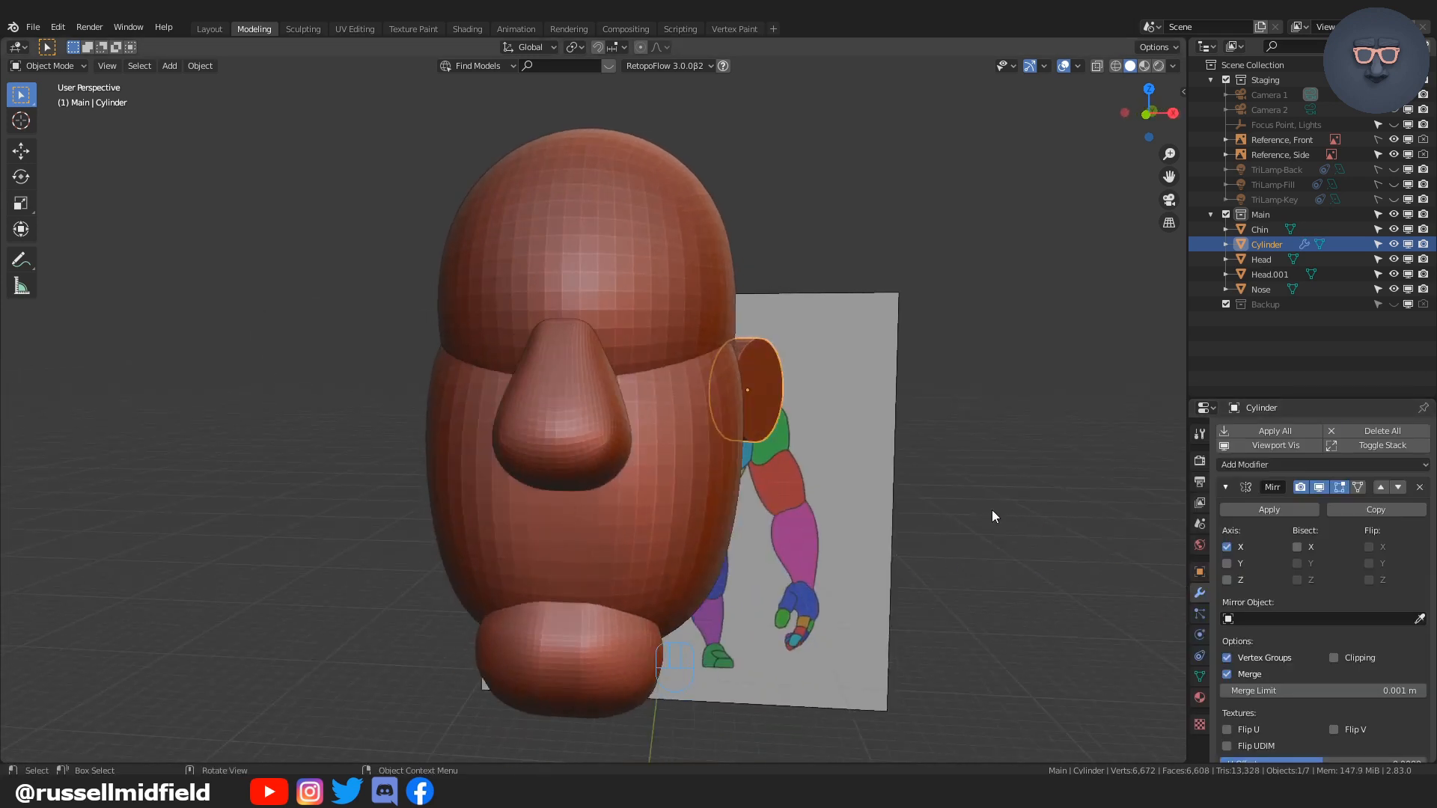
Step: Apply all transforms to the ear disc so it mirrors across the head's center, and deselect it
key(KP_1)
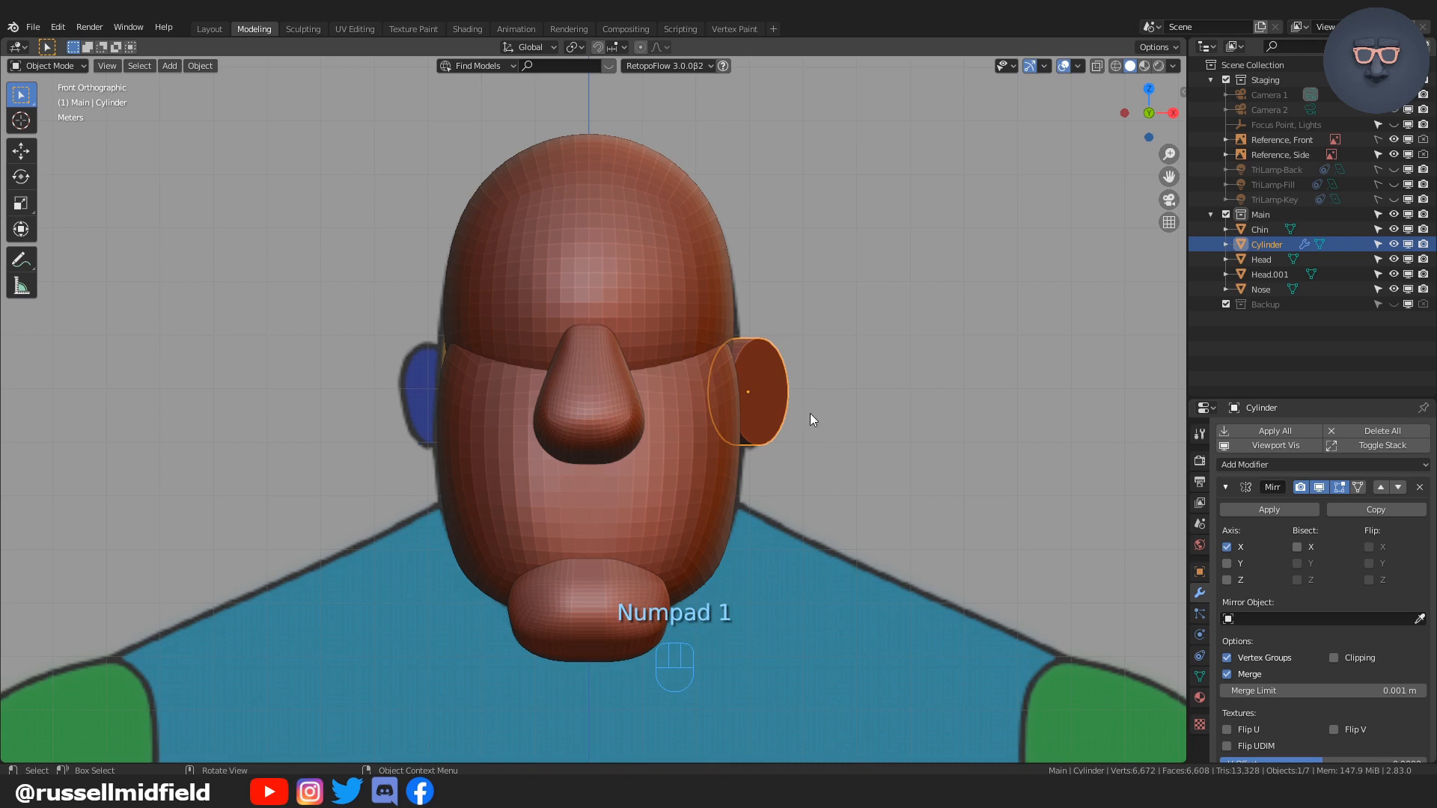
key(ctrl+a)
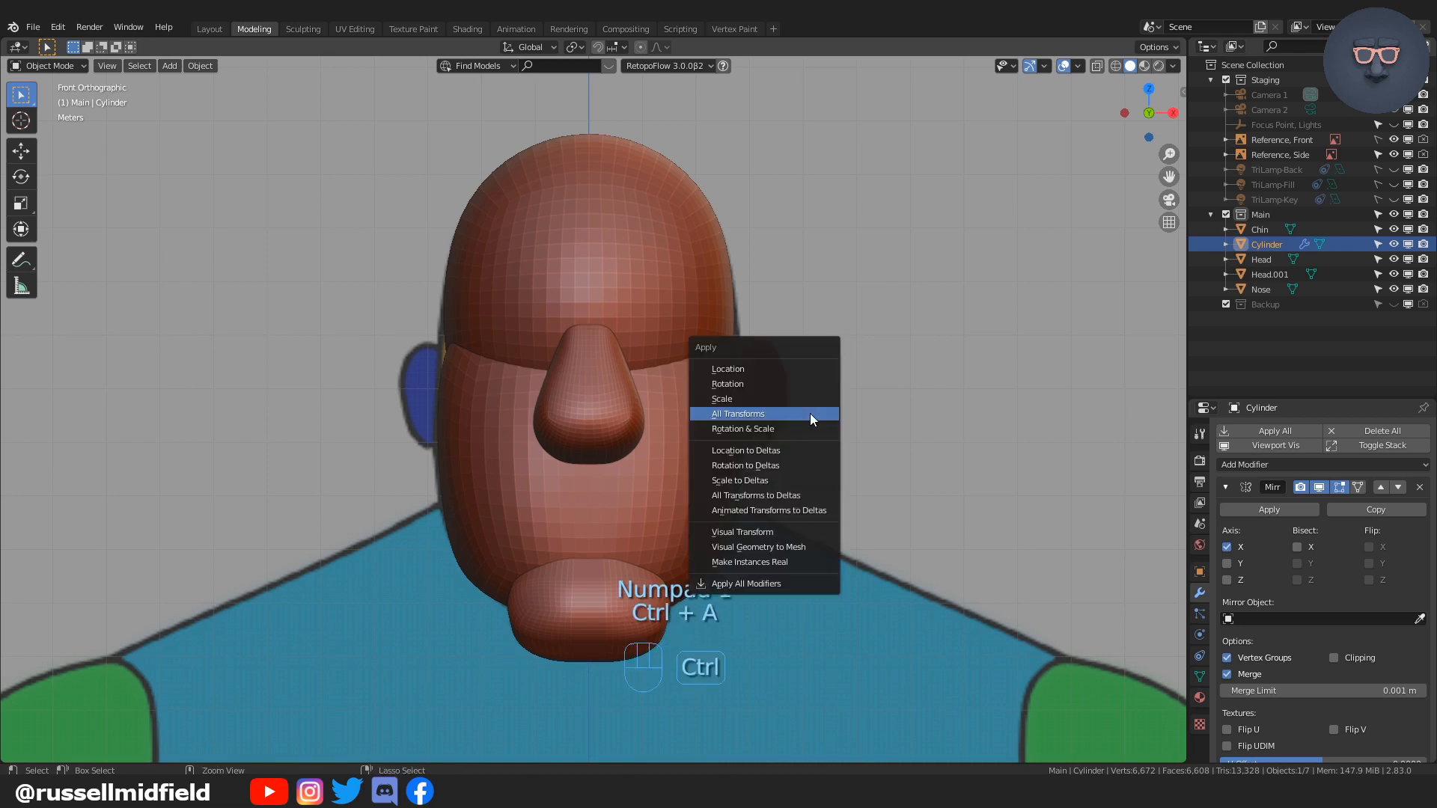
click(751, 417)
click(909, 449)
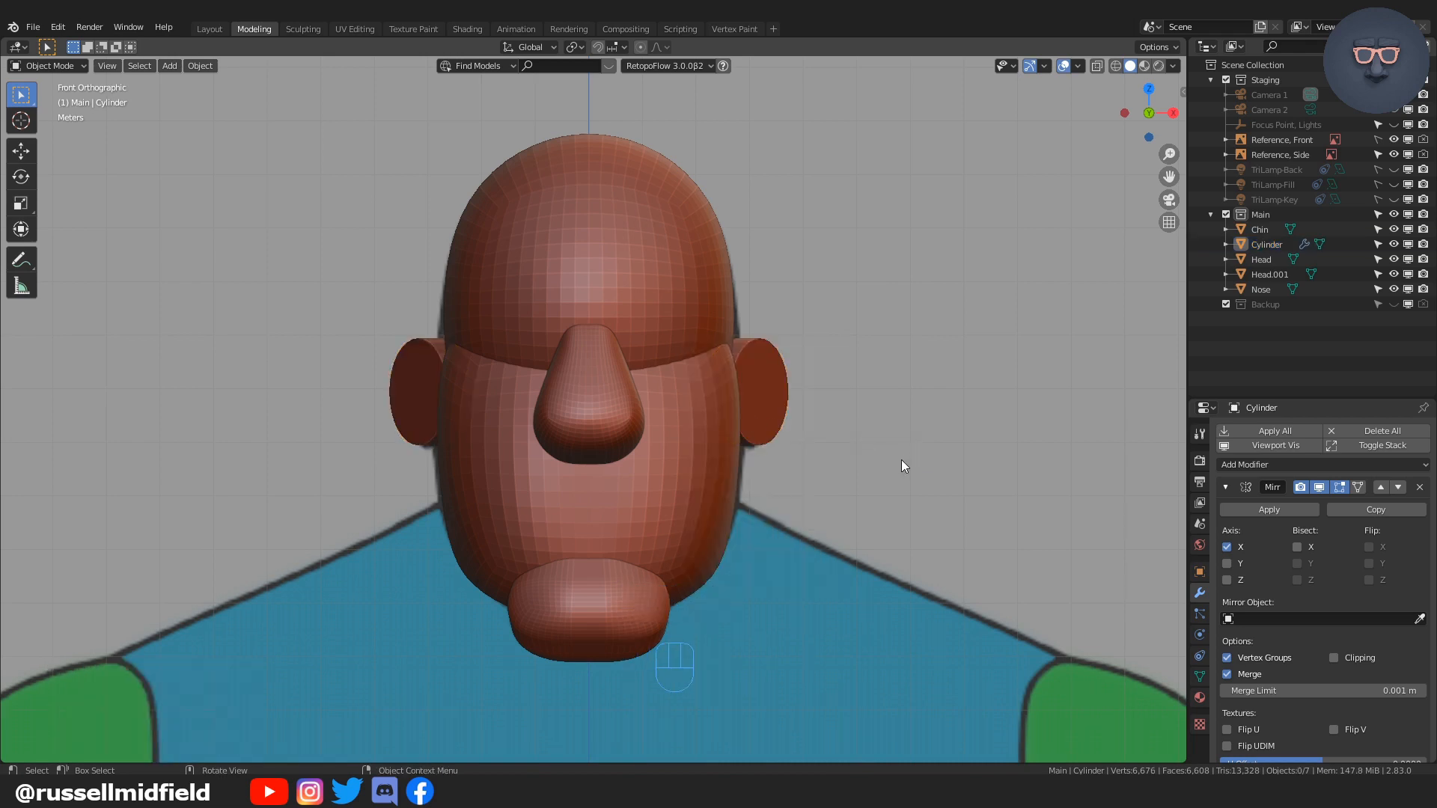
Step: Add a Round Cube mesh at the 3D cursor using the Capsule operator preset
mouse_move(902, 460)
middle_down()
mouse_move(769, 469)
mouse_move(904, 475)
middle_up()
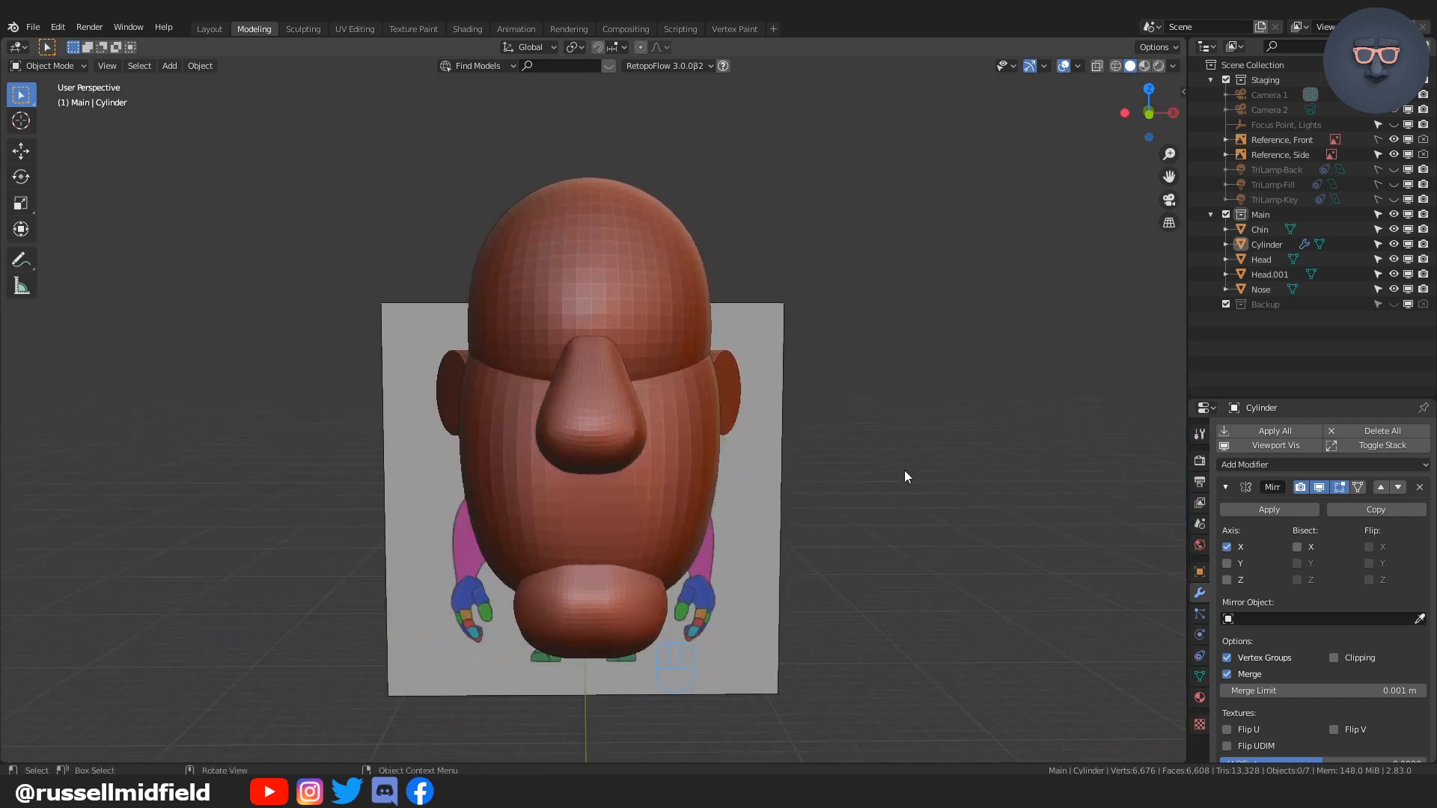
key(KP_1)
scroll(904, 470, down, 4)
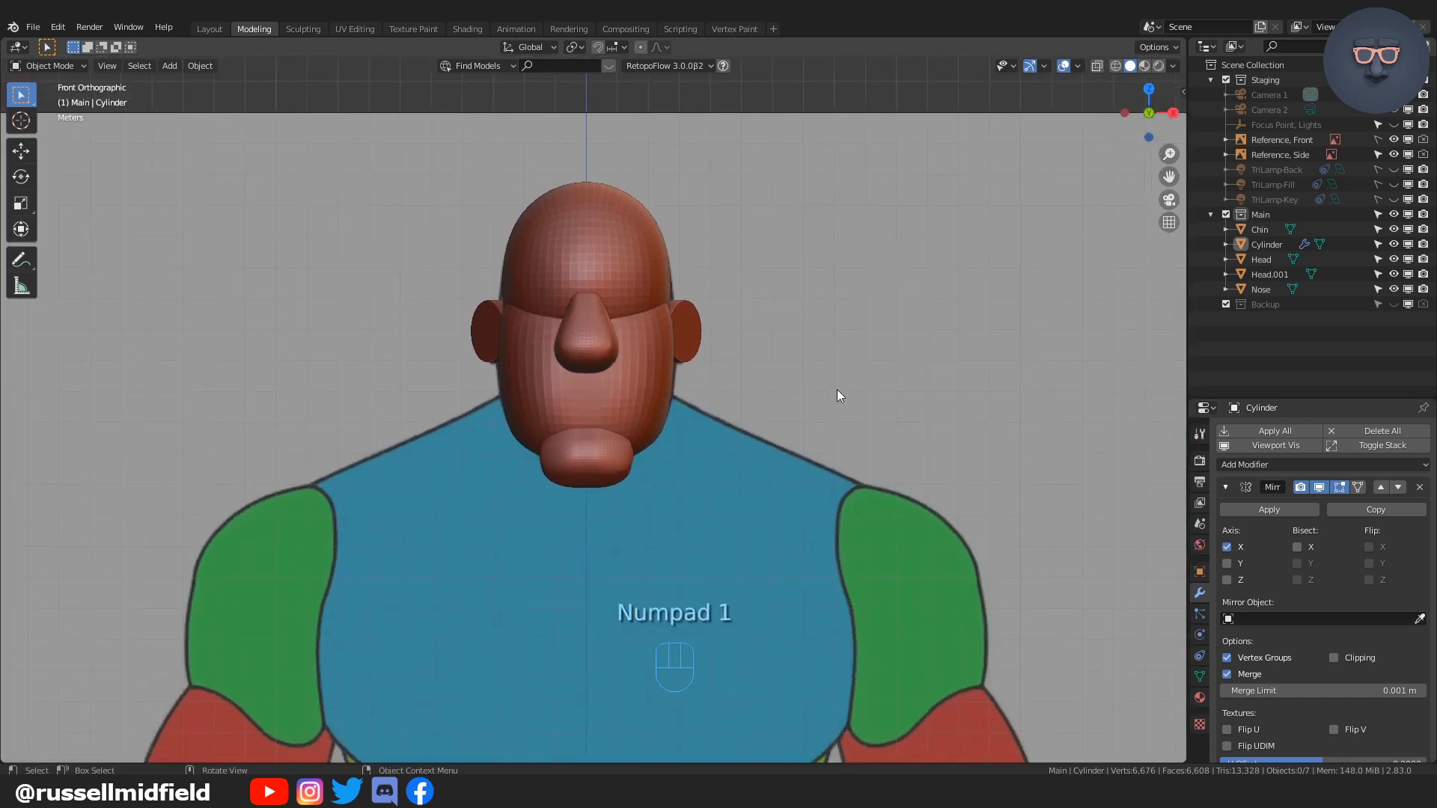
middle_drag(837, 390, 855, 442)
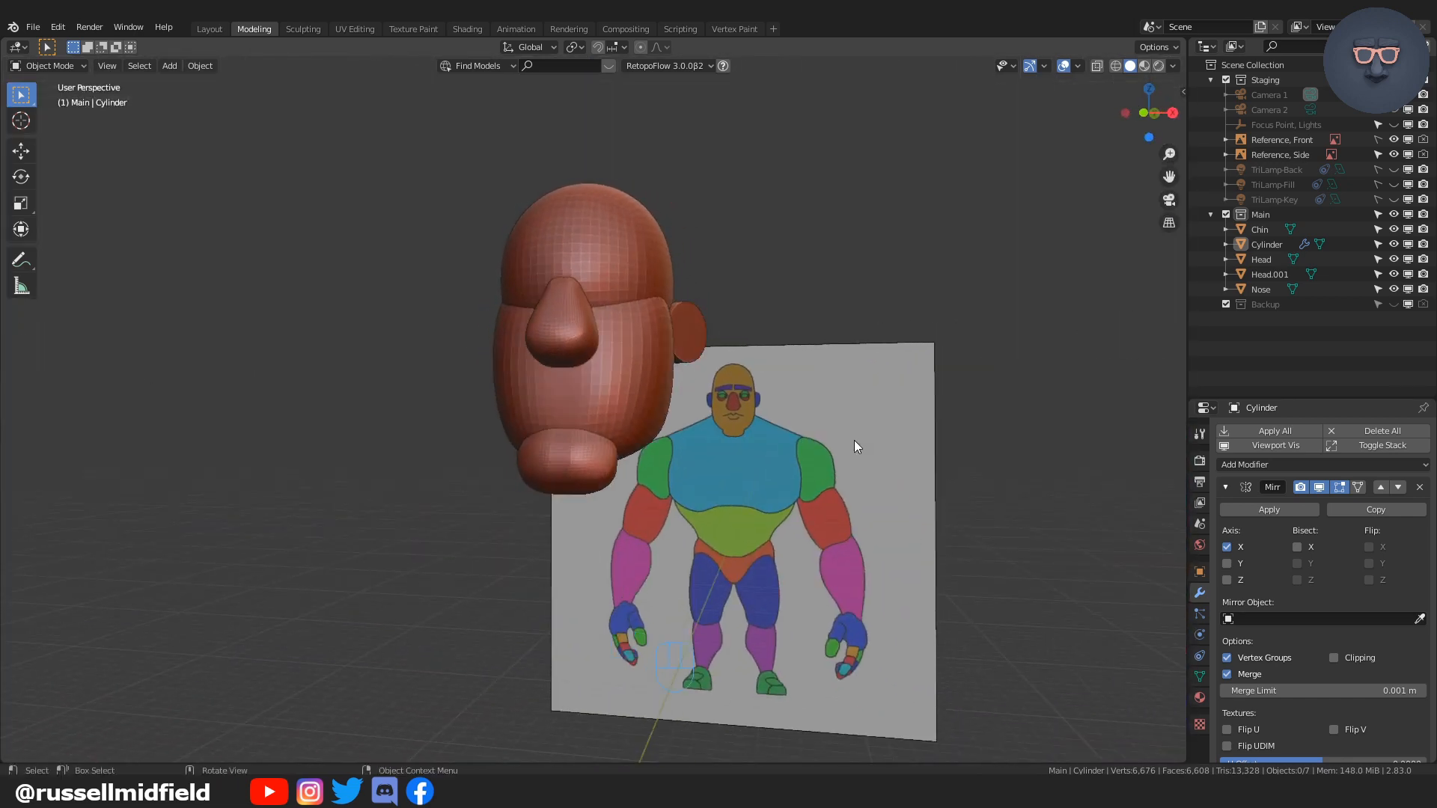
key(KP_1)
scroll(844, 445, down, 4)
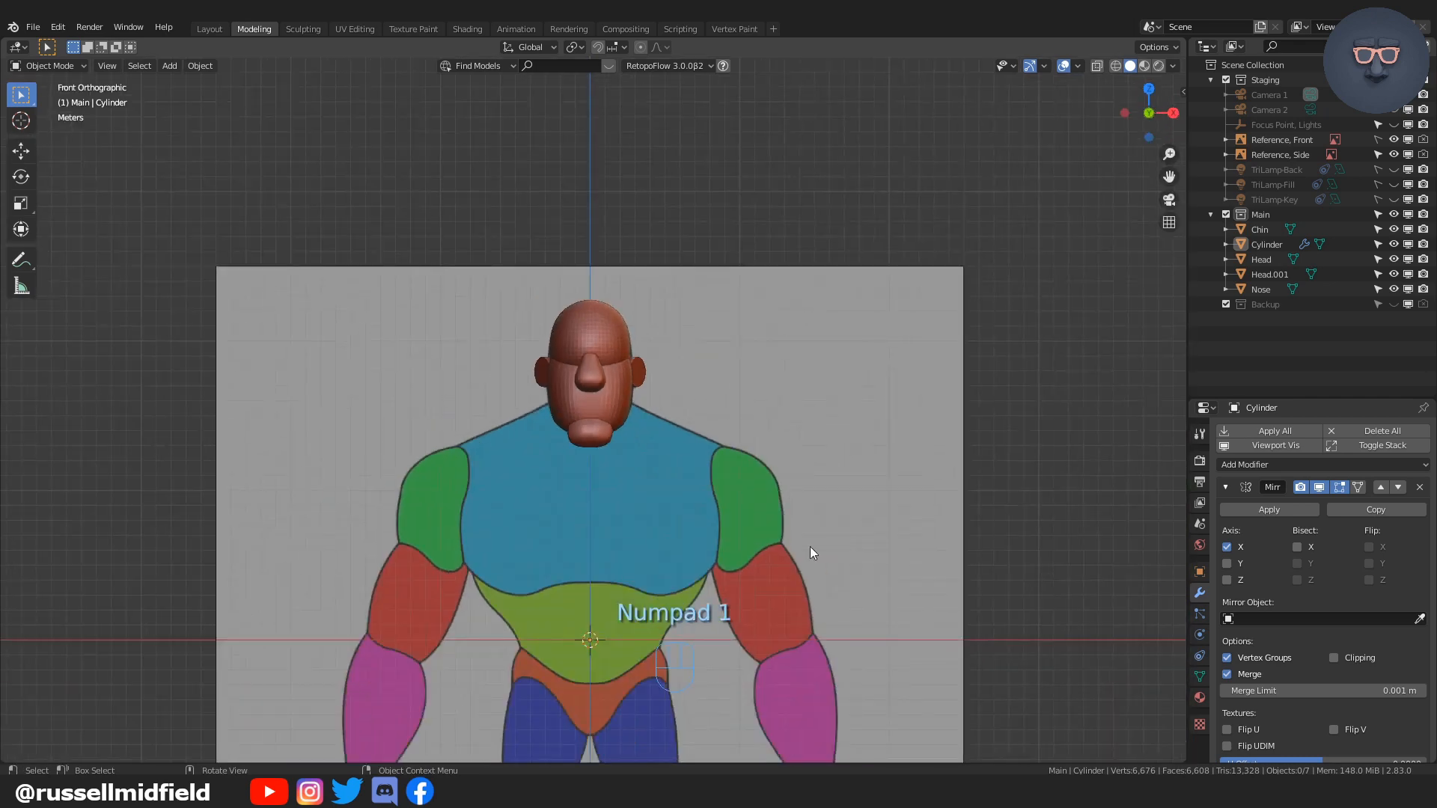
shift+middle_drag(811, 549, 793, 430)
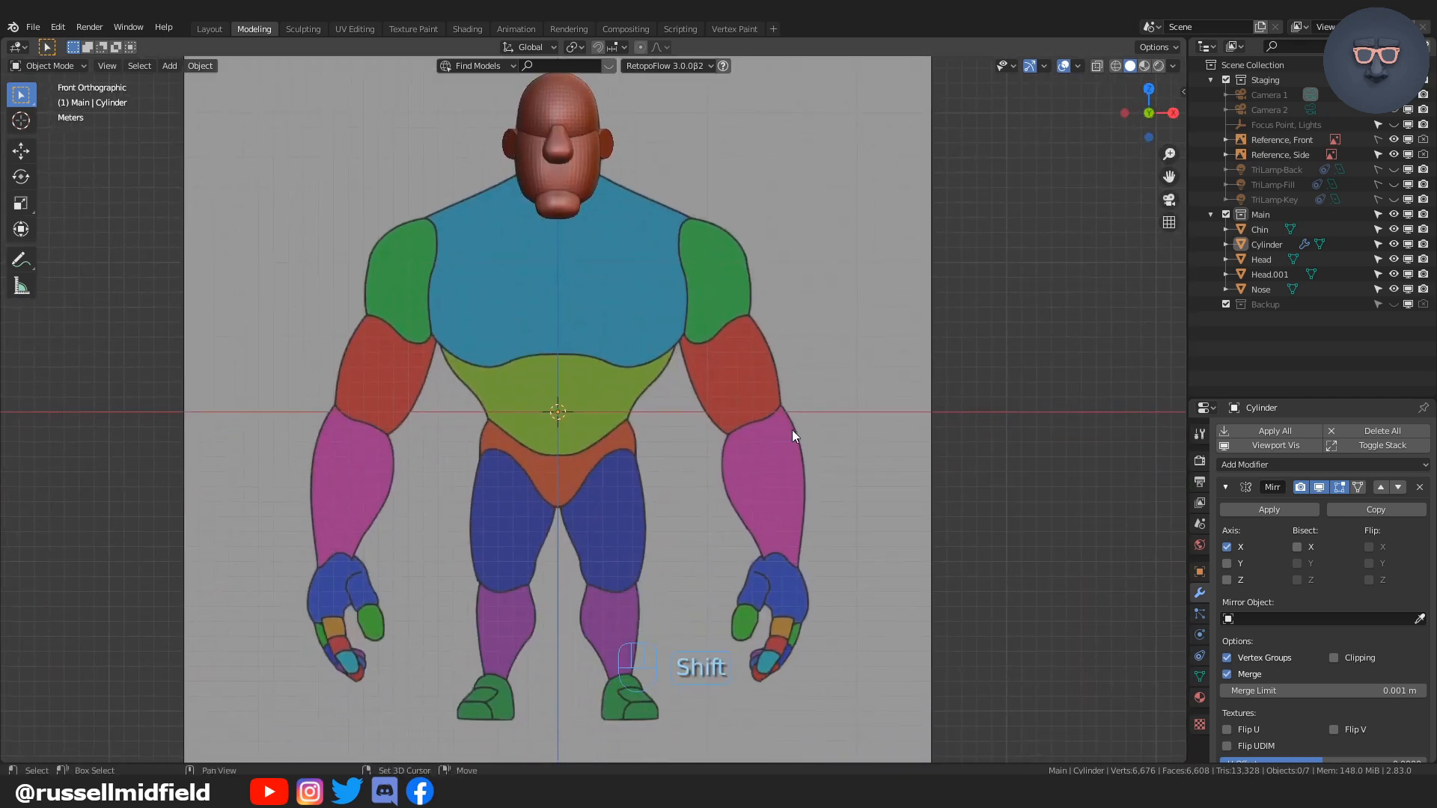
key(shift+a)
mouse_move(792, 430)
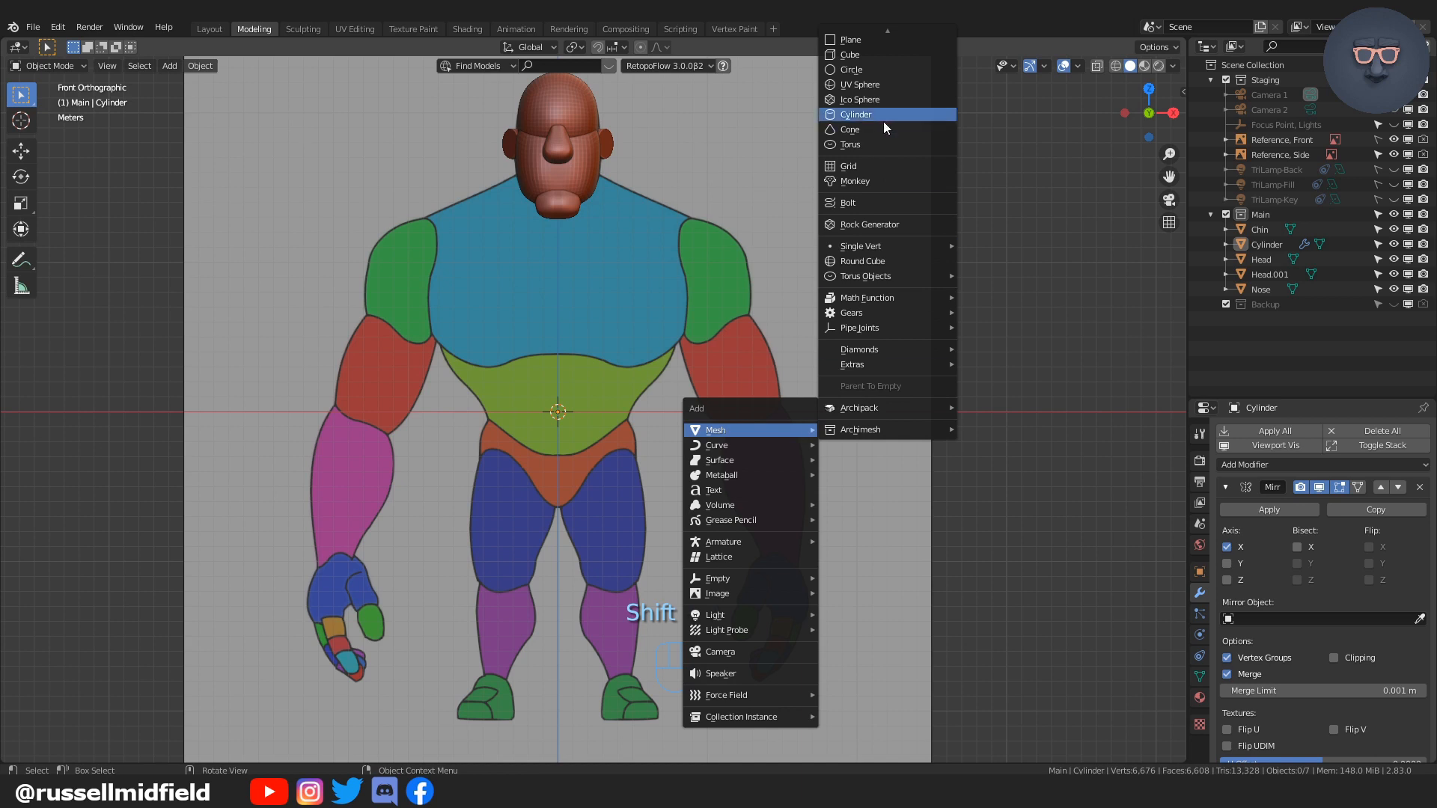
click(862, 261)
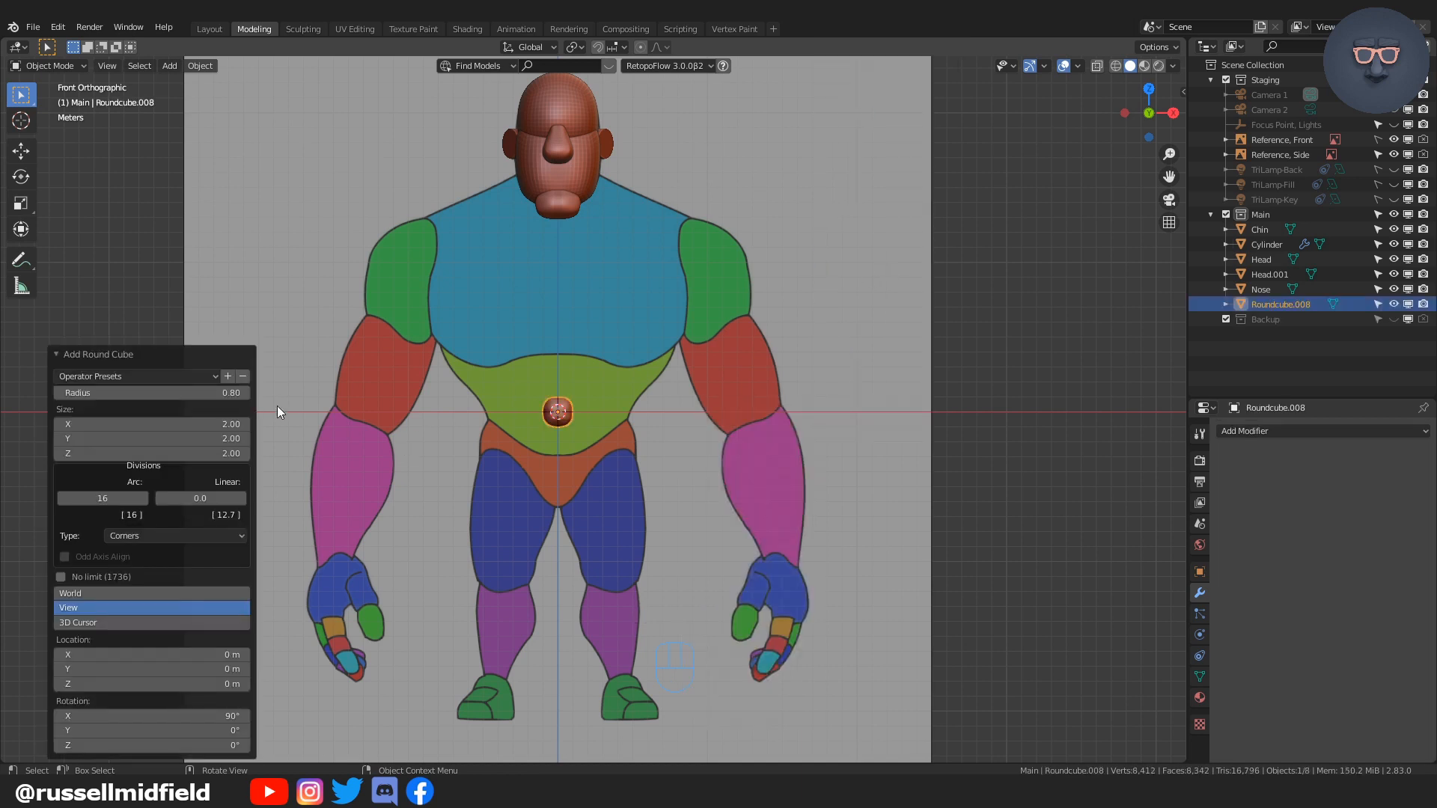
click(214, 377)
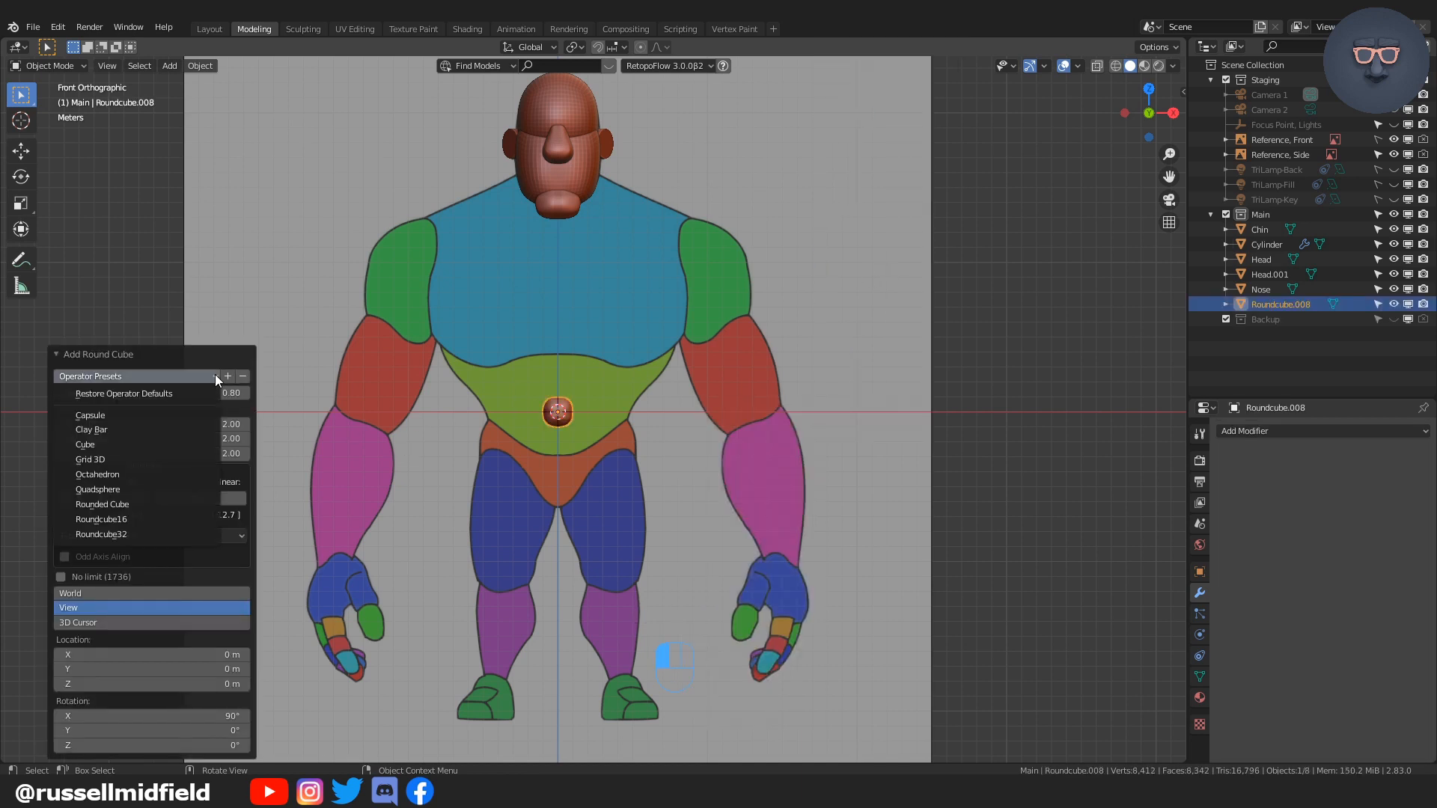
click(197, 413)
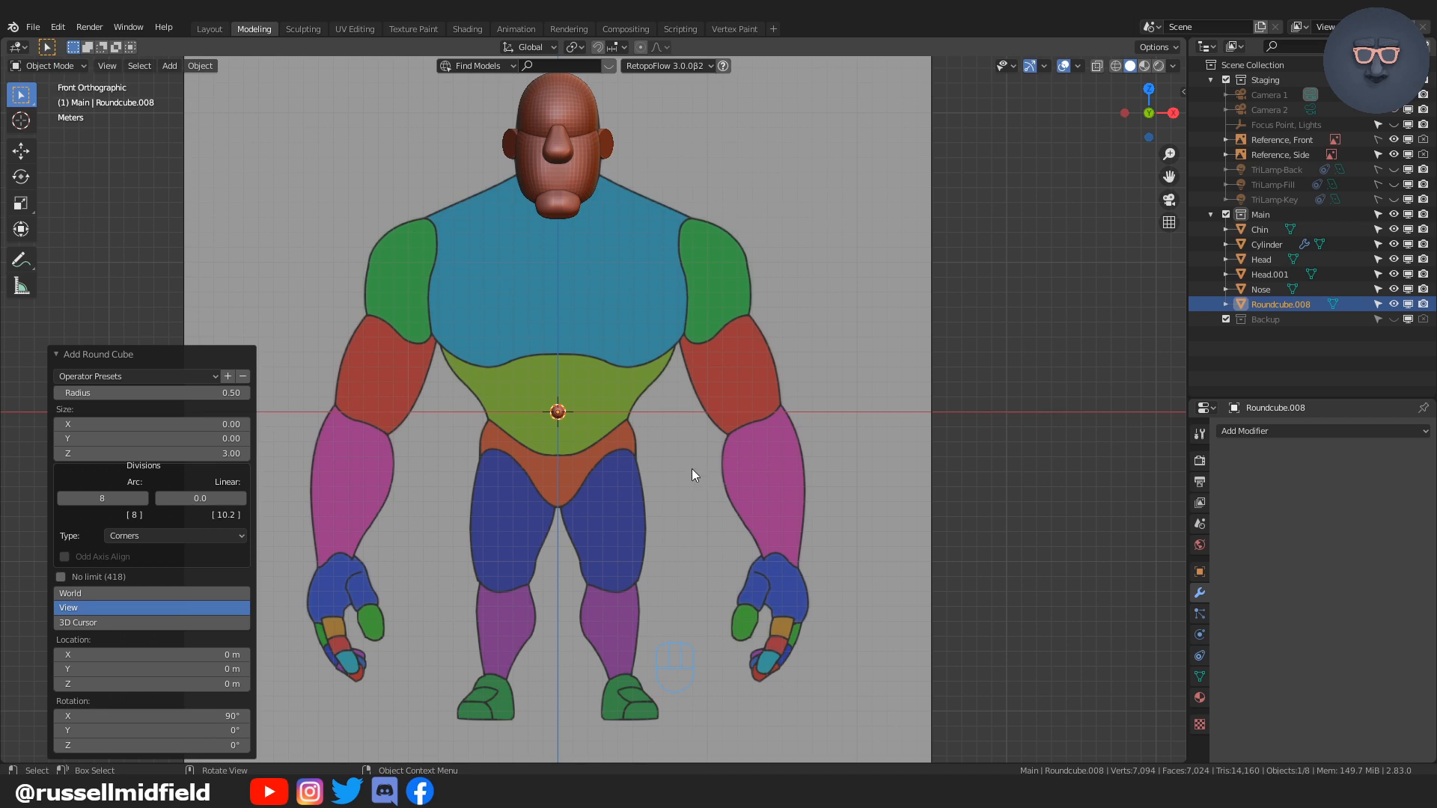
Step: Scale the capsule up about 3 times and rotate it 71.7° in the side view so it tilts like the neck
scroll(688, 468, down, 5)
middle_drag(671, 468, 573, 468)
scroll(572, 469, up, 3)
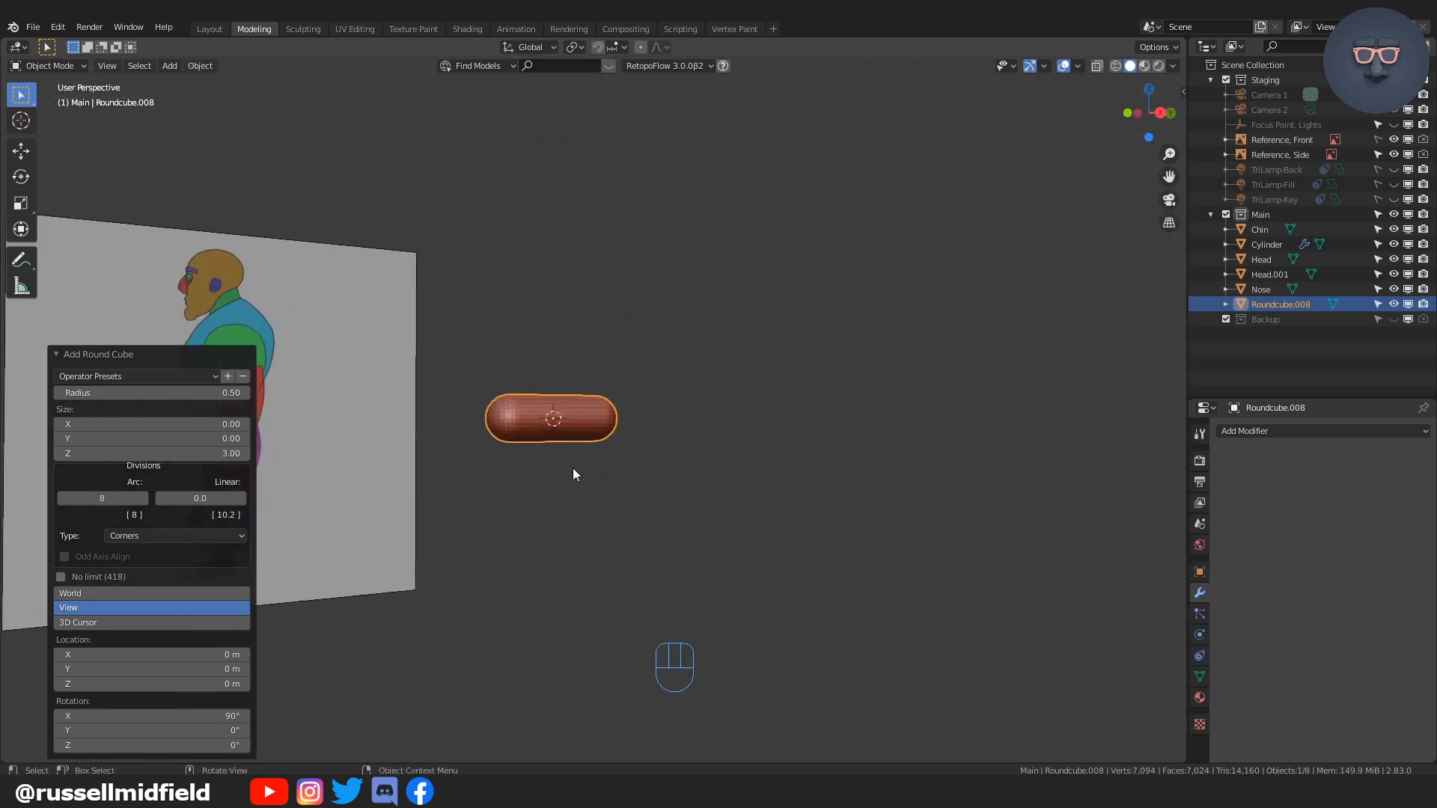
scroll(572, 468, up, 1)
key(KP_3)
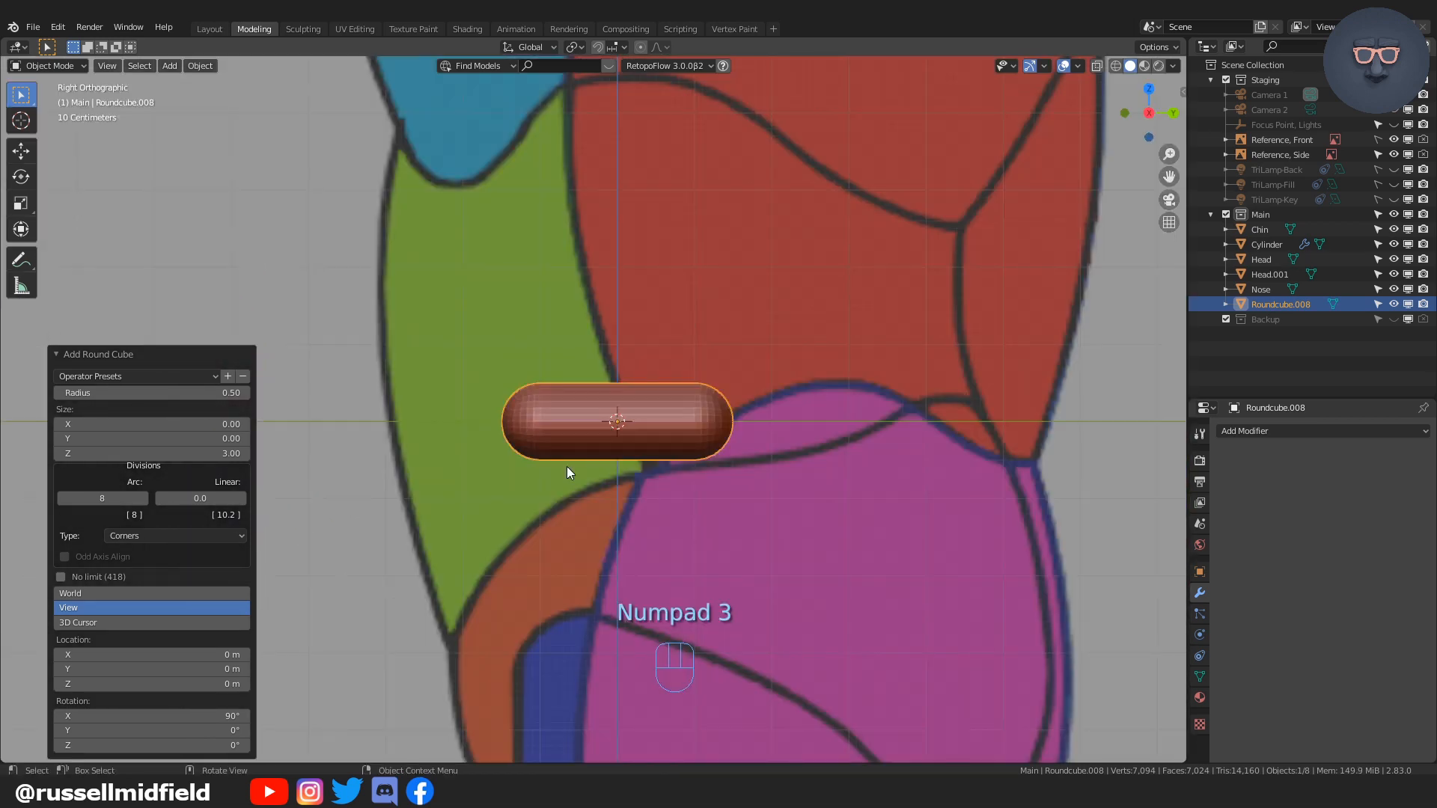
scroll(568, 465, down, 7)
key(s)
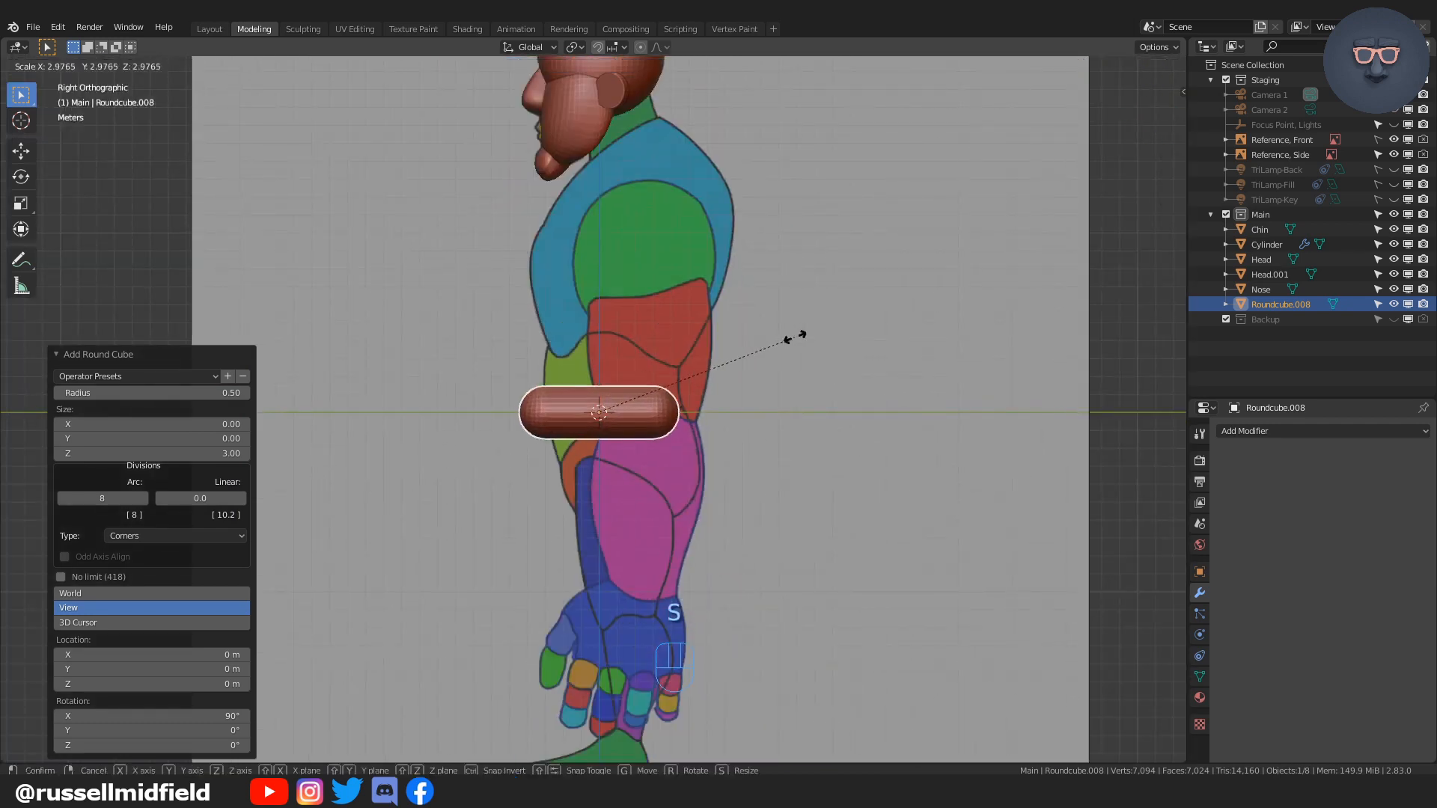
click(794, 337)
key(r)
click(695, 408)
Step: Move the capsule up over the neck in the side view, enlarge it slightly, rotate it 3.05° and align it with the blueprint's neck
key(g)
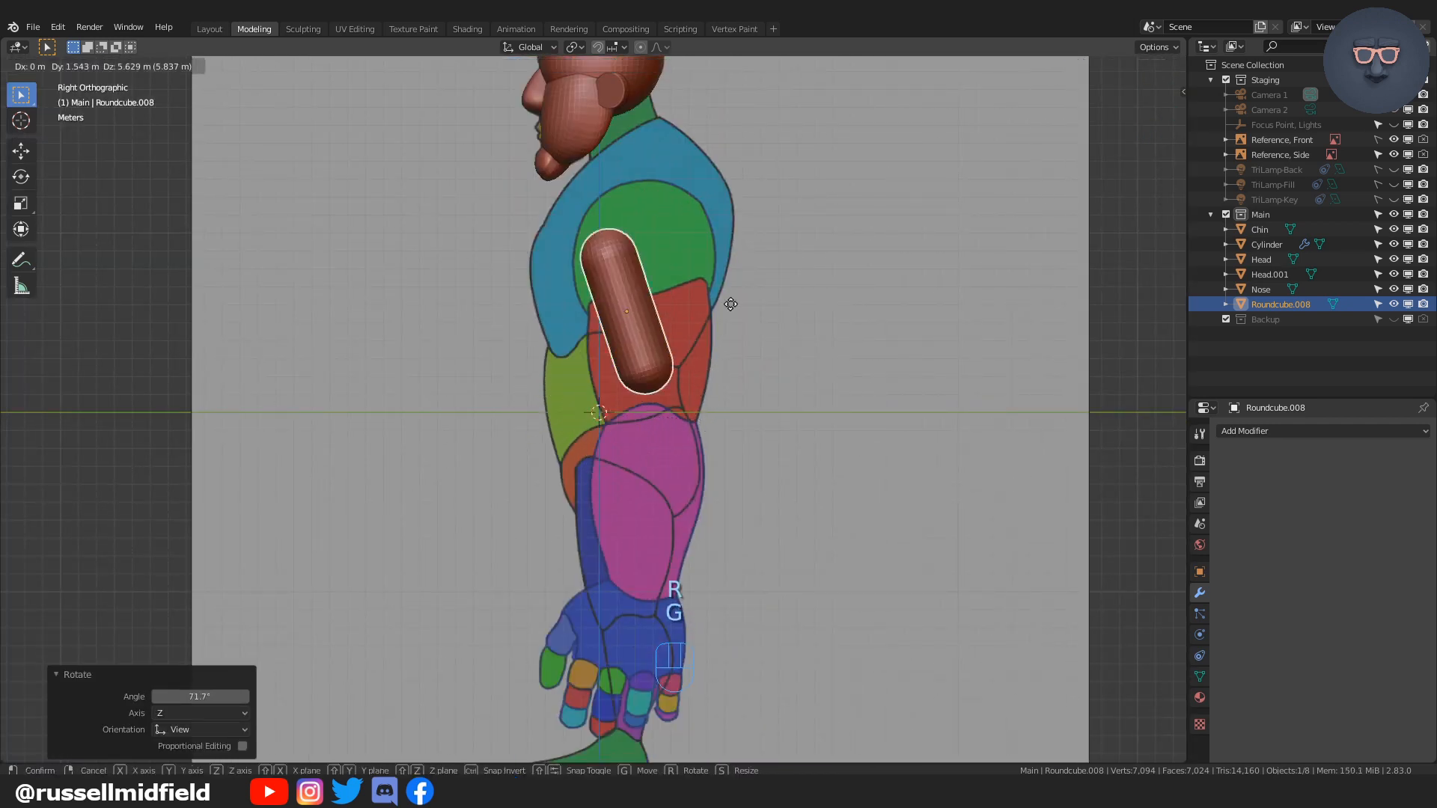
click(733, 172)
key(KP_Decimal)
key(s)
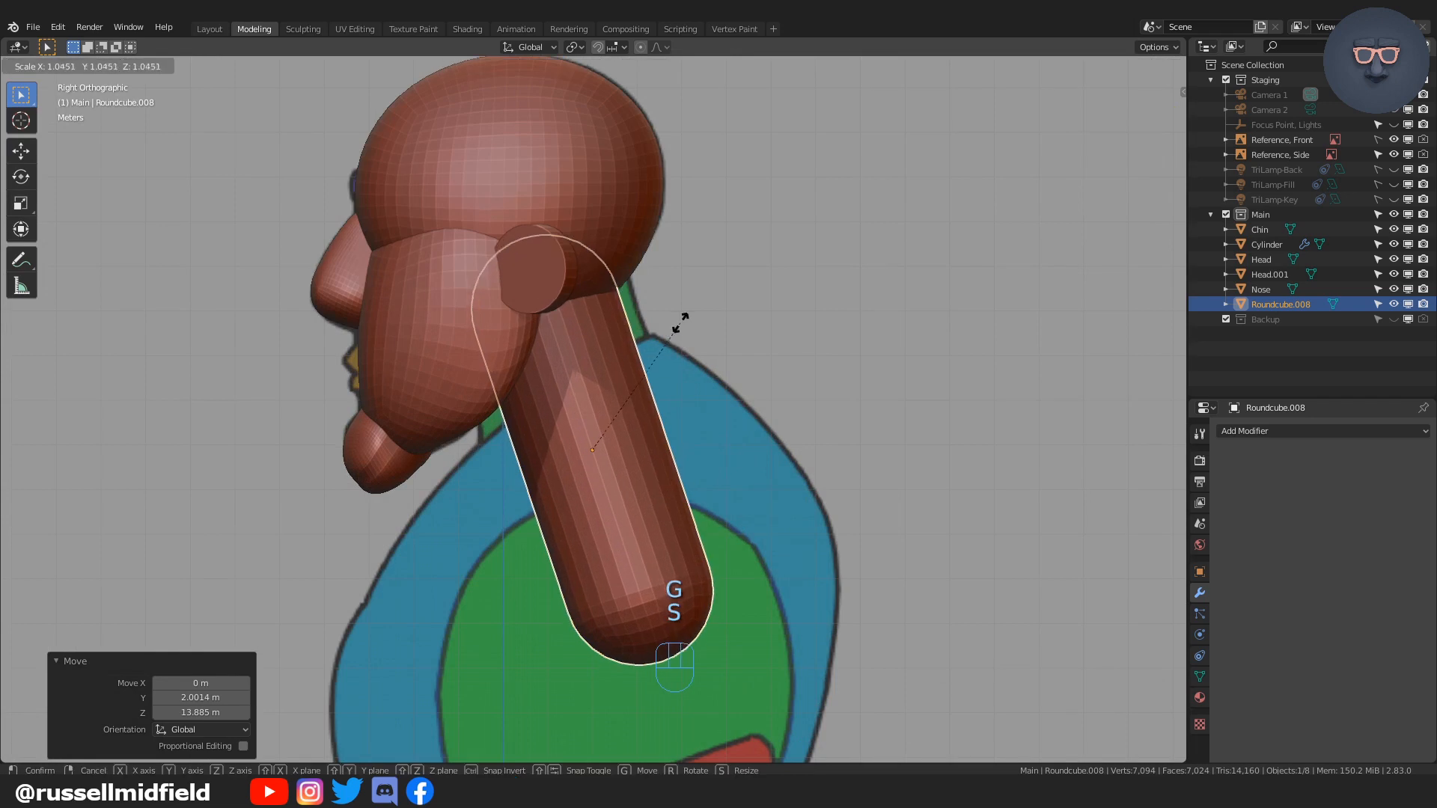
key(r)
click(759, 276)
key(g)
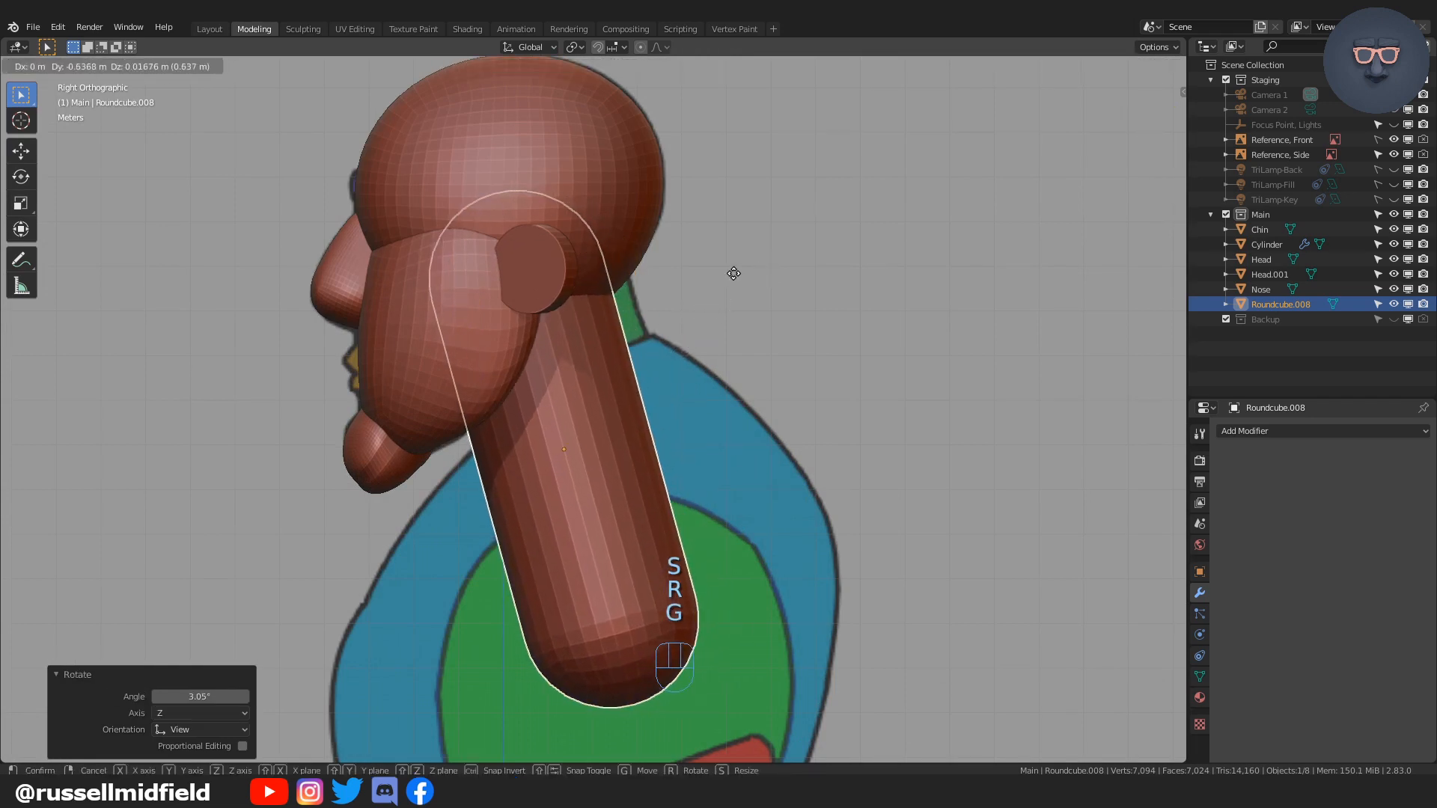
click(744, 248)
key(Tab)
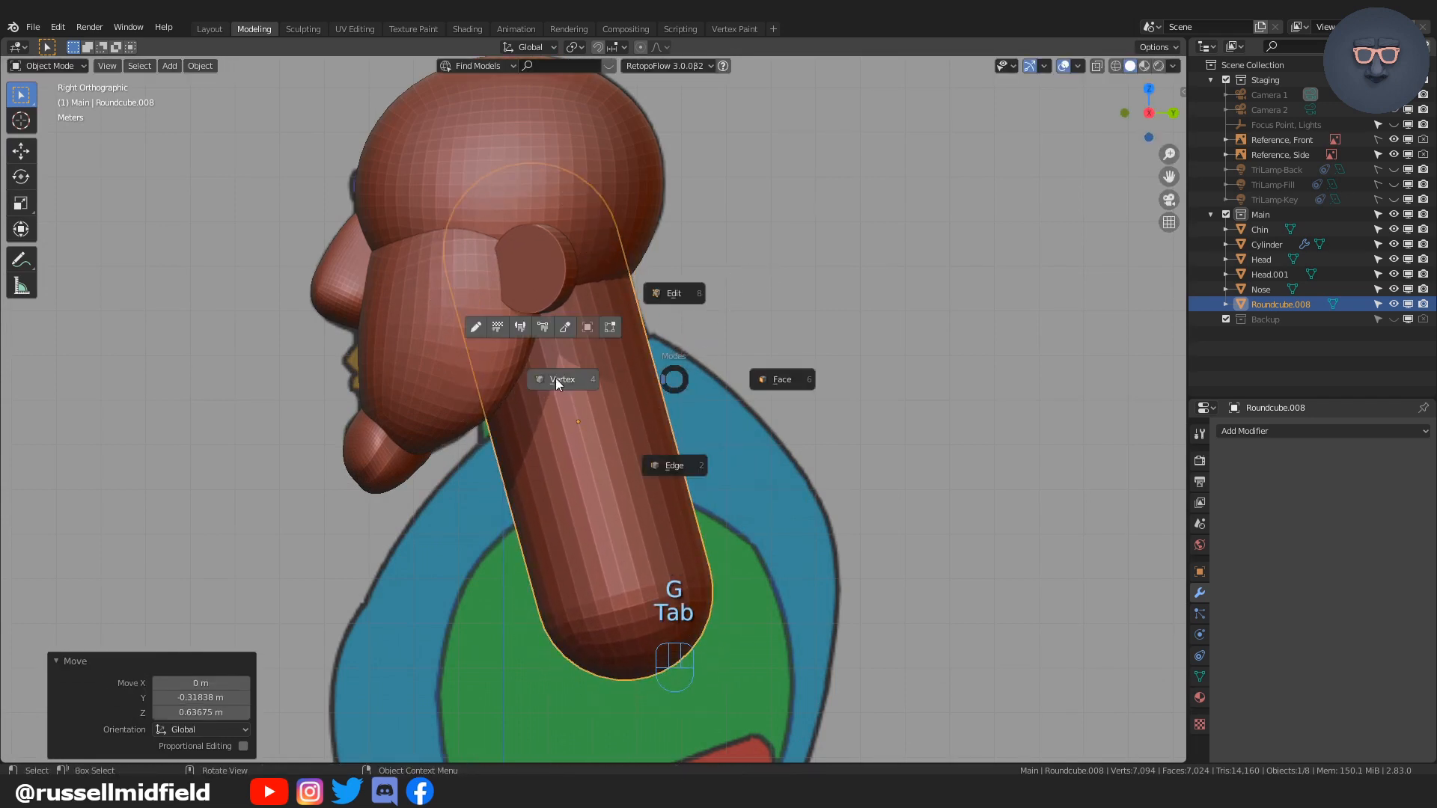
click(569, 385)
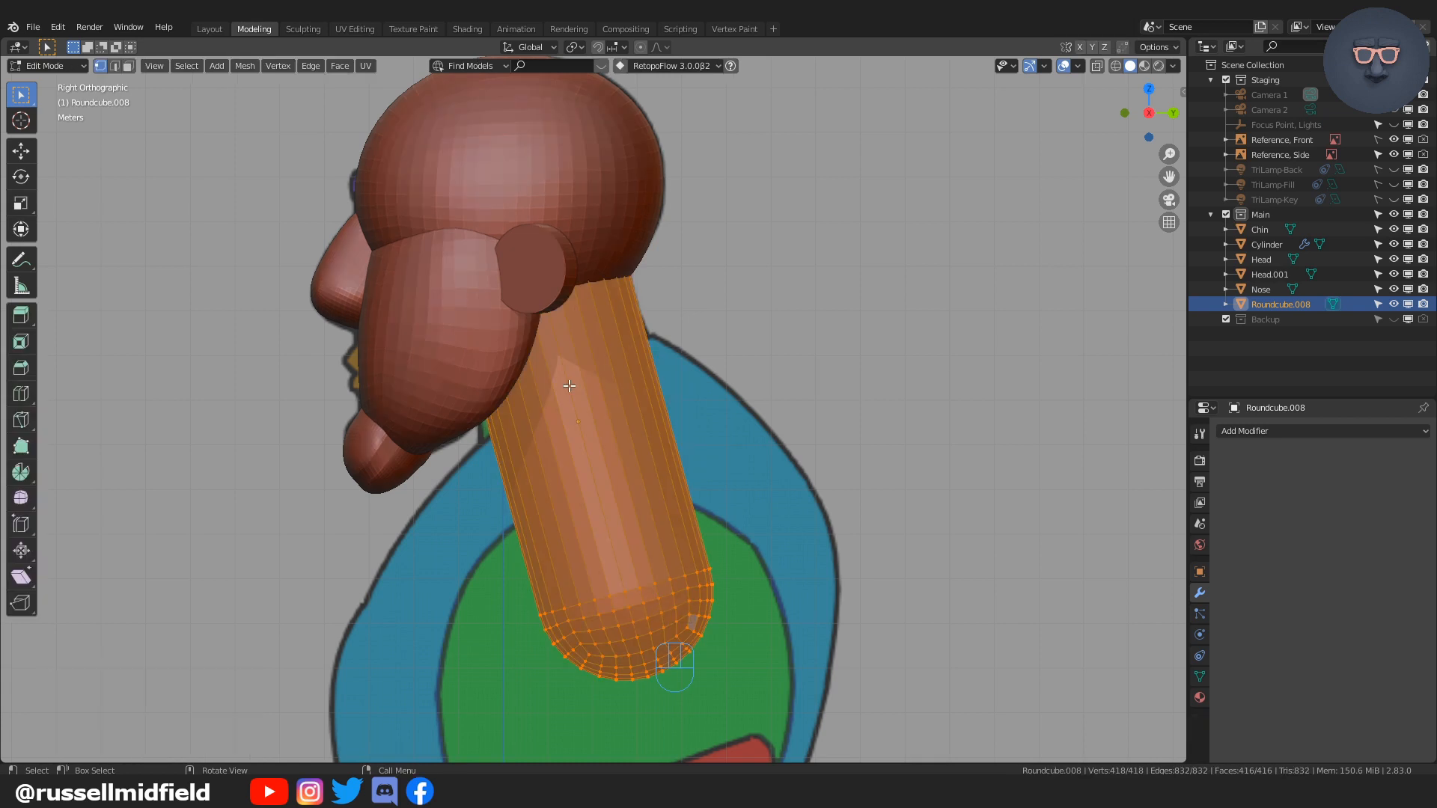
key(Tab)
click(693, 284)
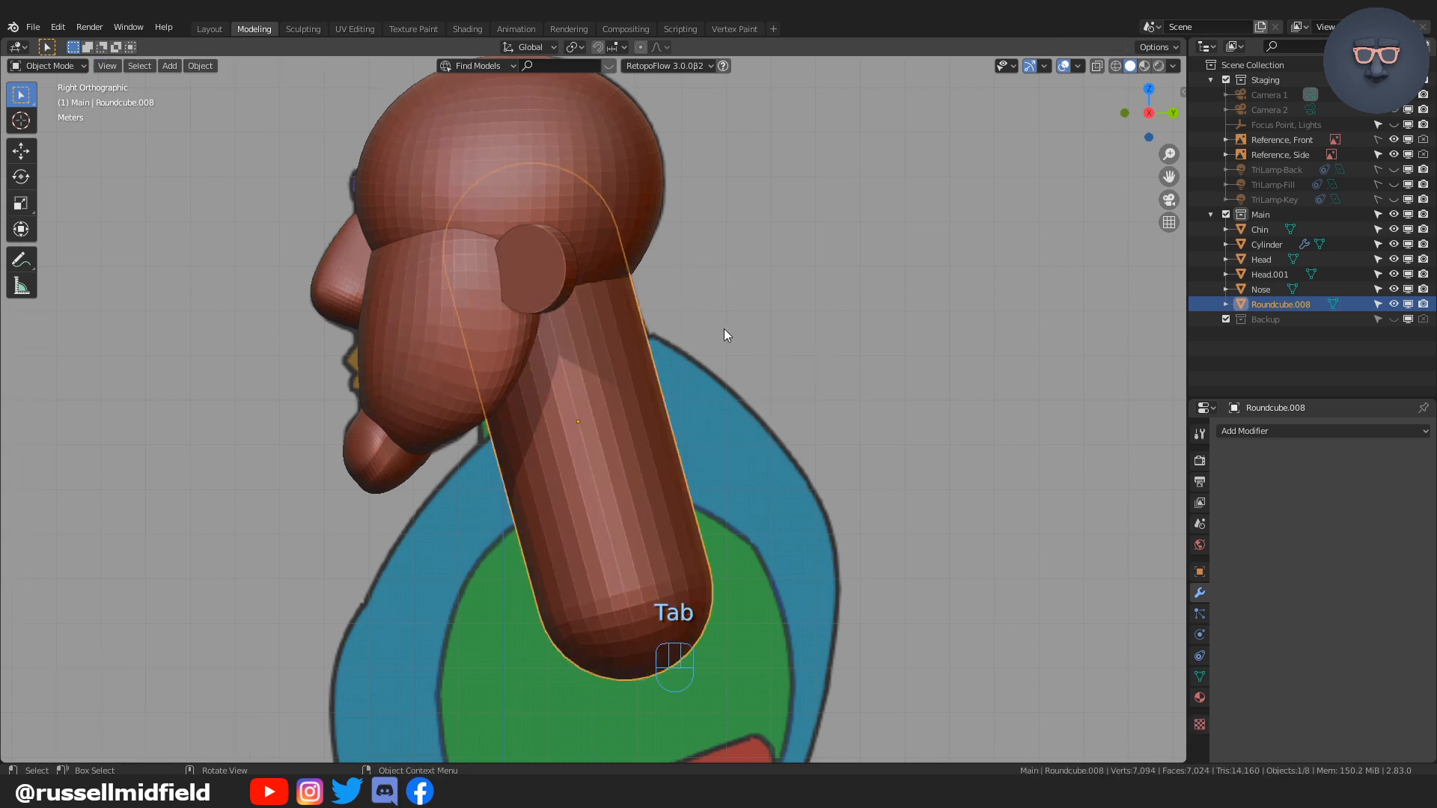
Step: In Edit Mode with X-ray on, select the neck capsule's lower-end vertices and scale them up about 1.3 times
key(Tab)
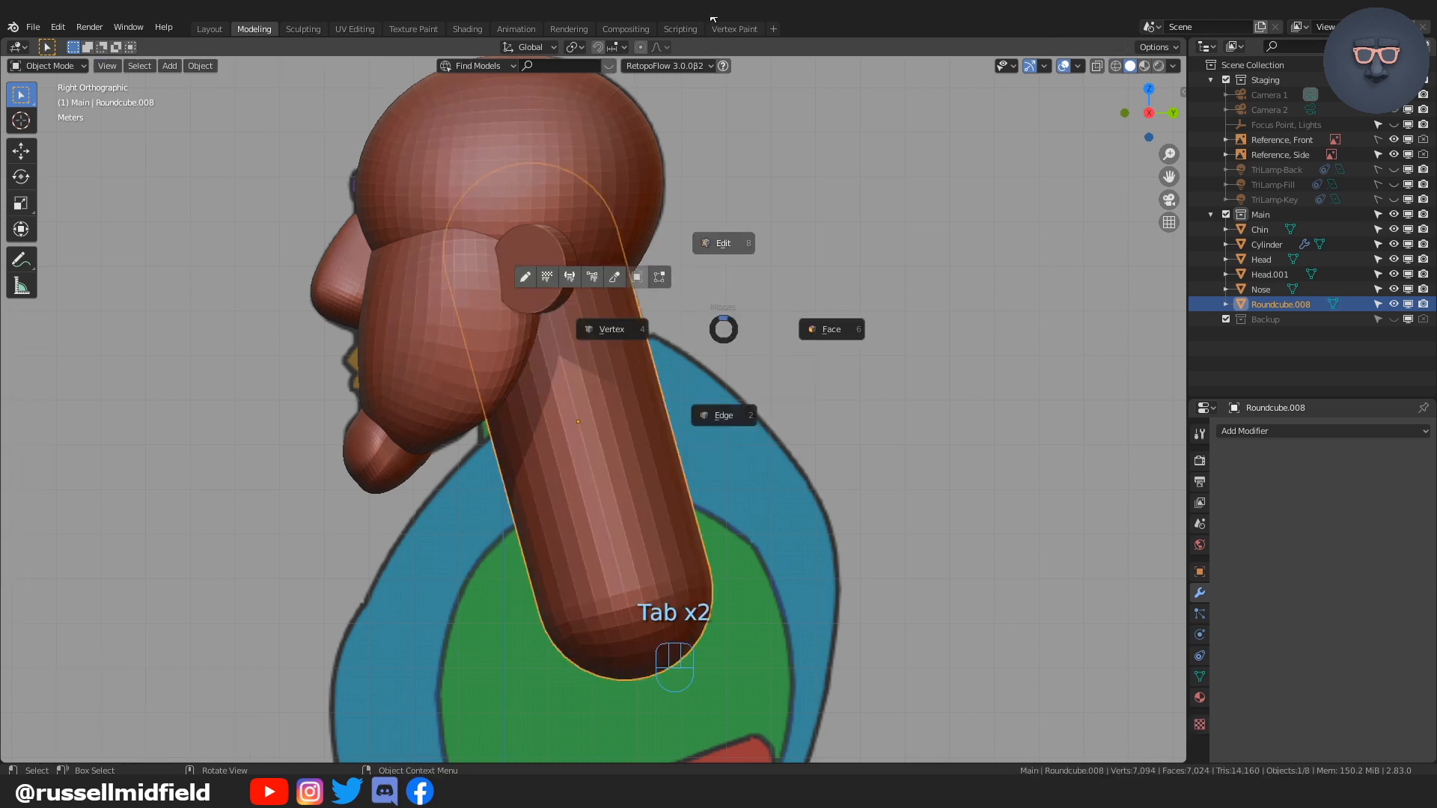
click(704, 199)
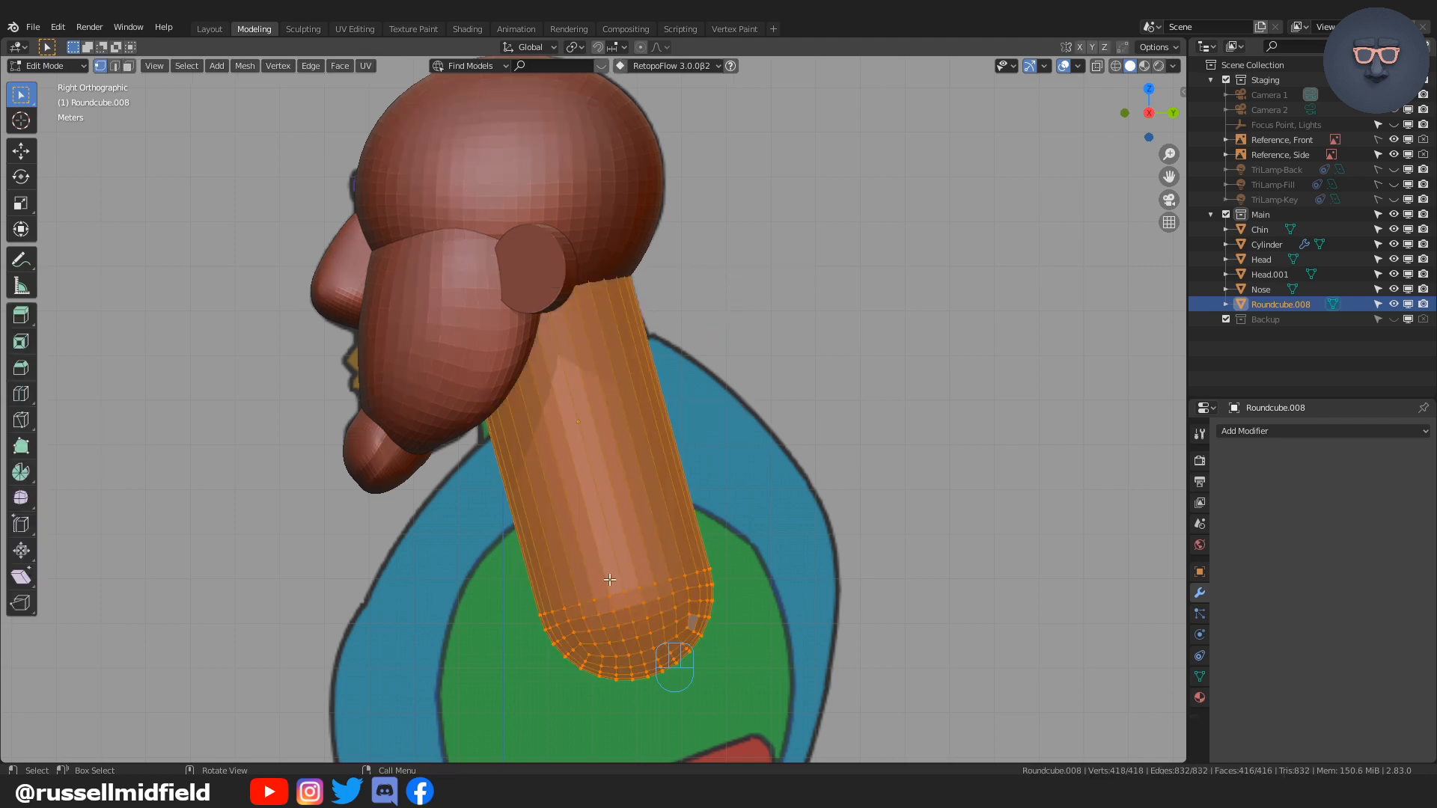
key(alt+z)
drag(476, 530, 753, 707)
key(s)
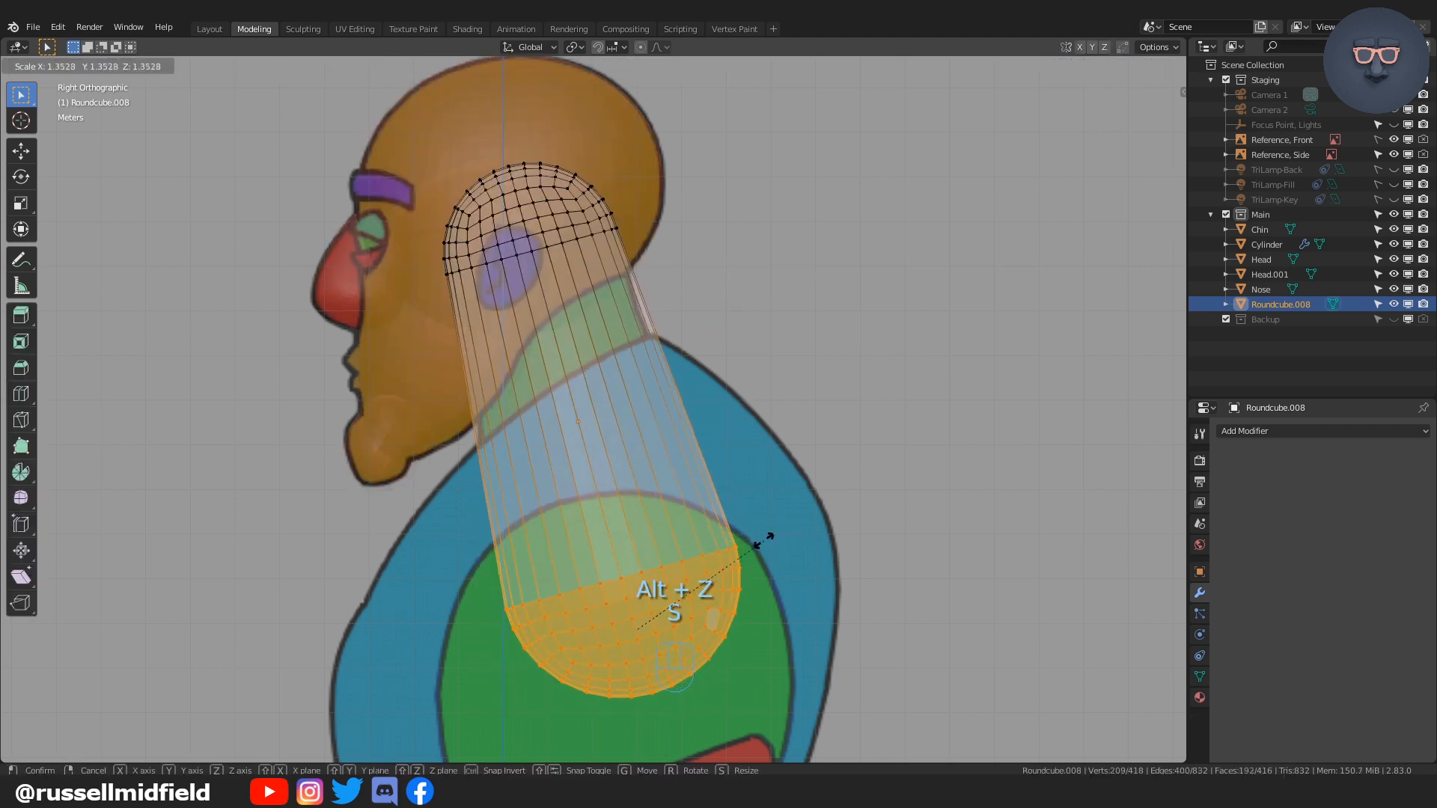
click(761, 543)
Step: Select the neck capsule's upper-end vertices, scale them to about 0.92, and return to Object Mode
drag(719, 316, 719, 315)
key(s)
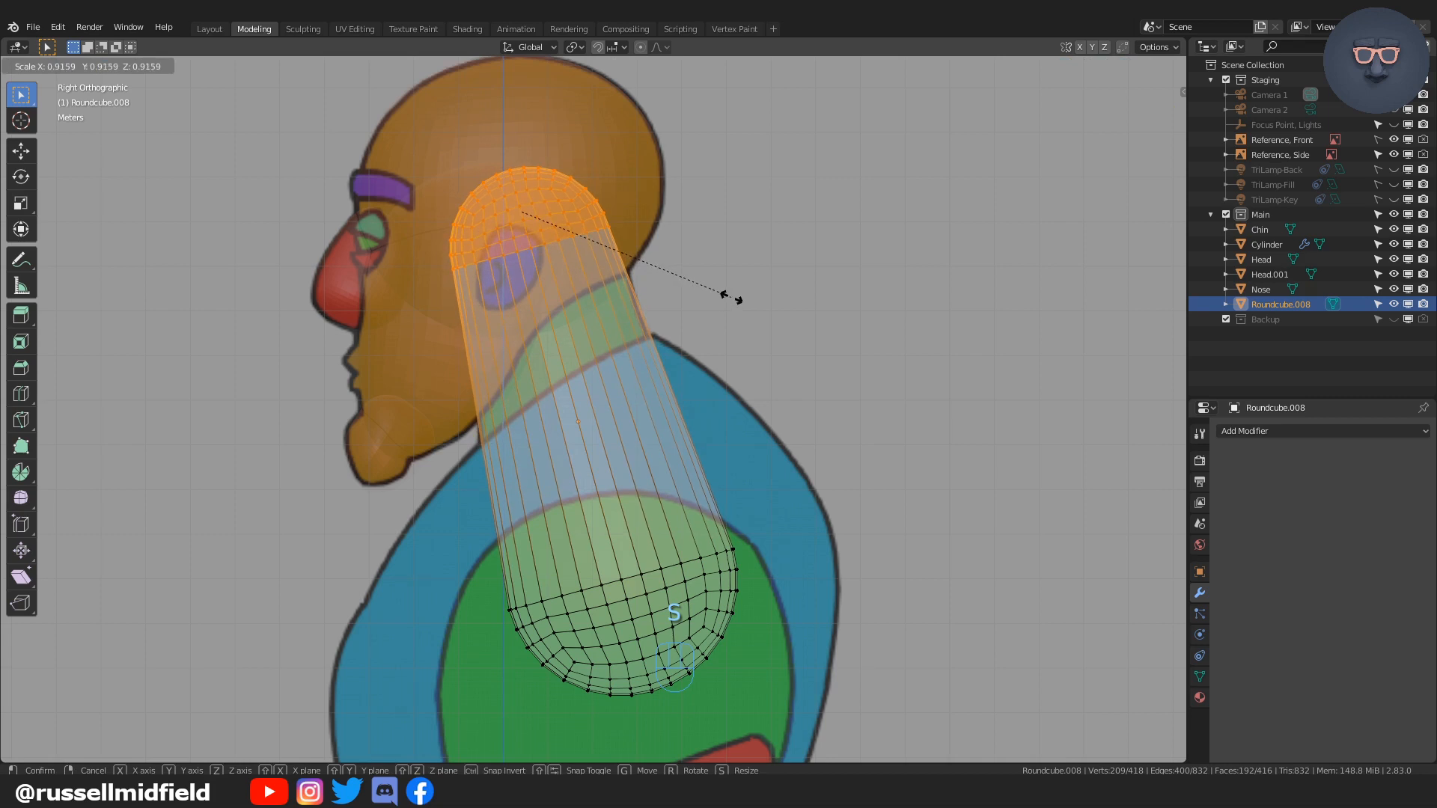
click(731, 297)
key(Tab)
click(733, 223)
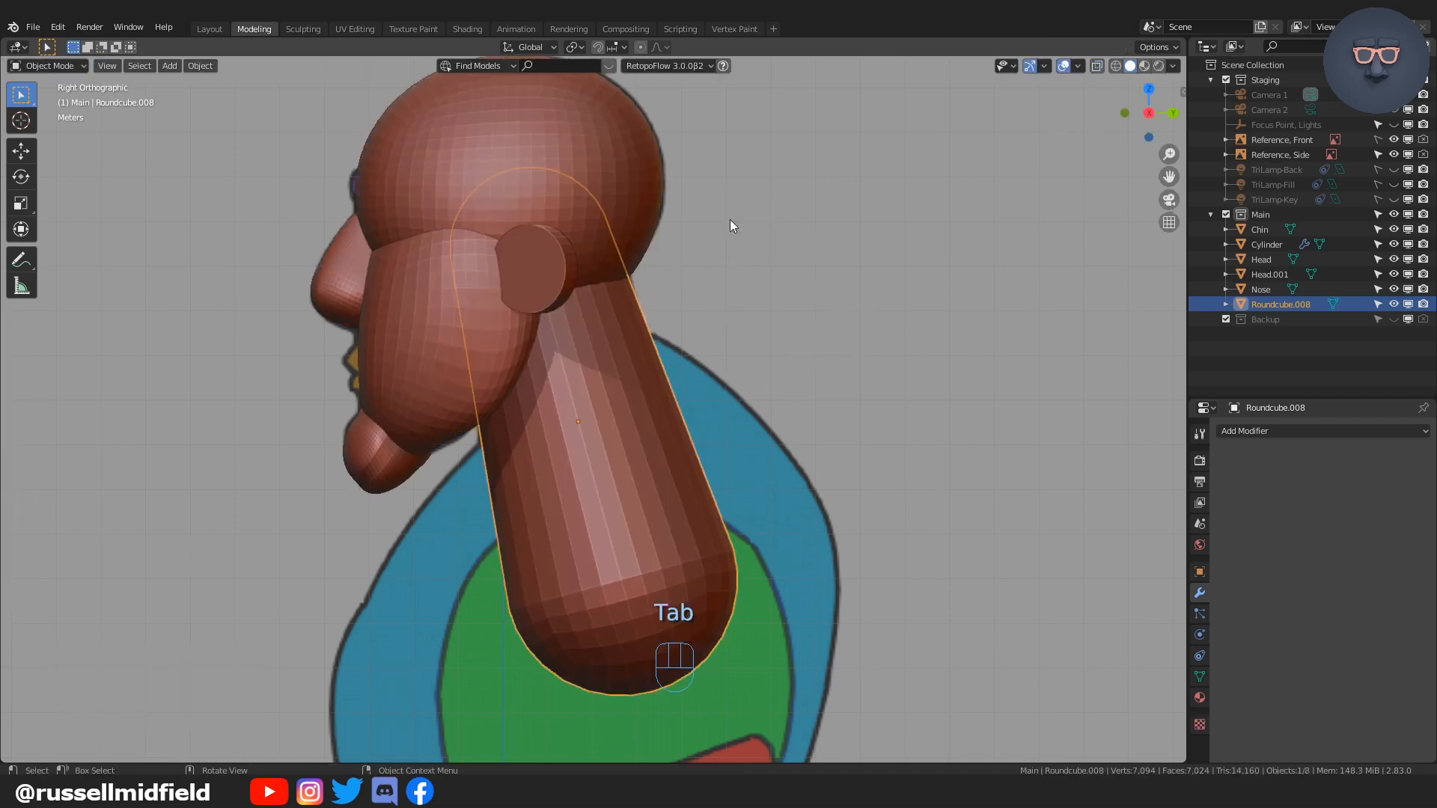
Step: Select the neck capsule in the front view and rename it Neck
click(763, 408)
key(KP_1)
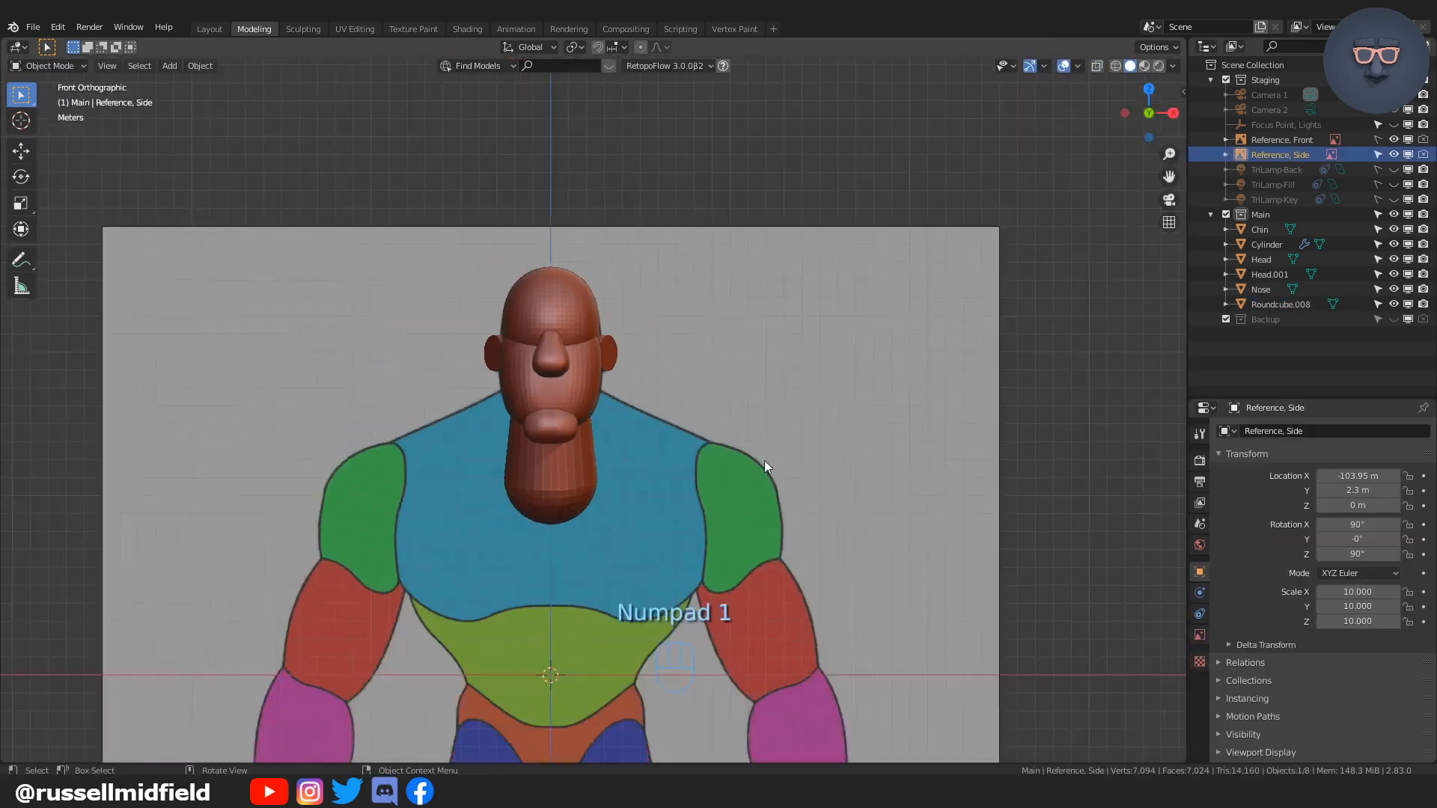
click(556, 473)
double_click(1281, 305)
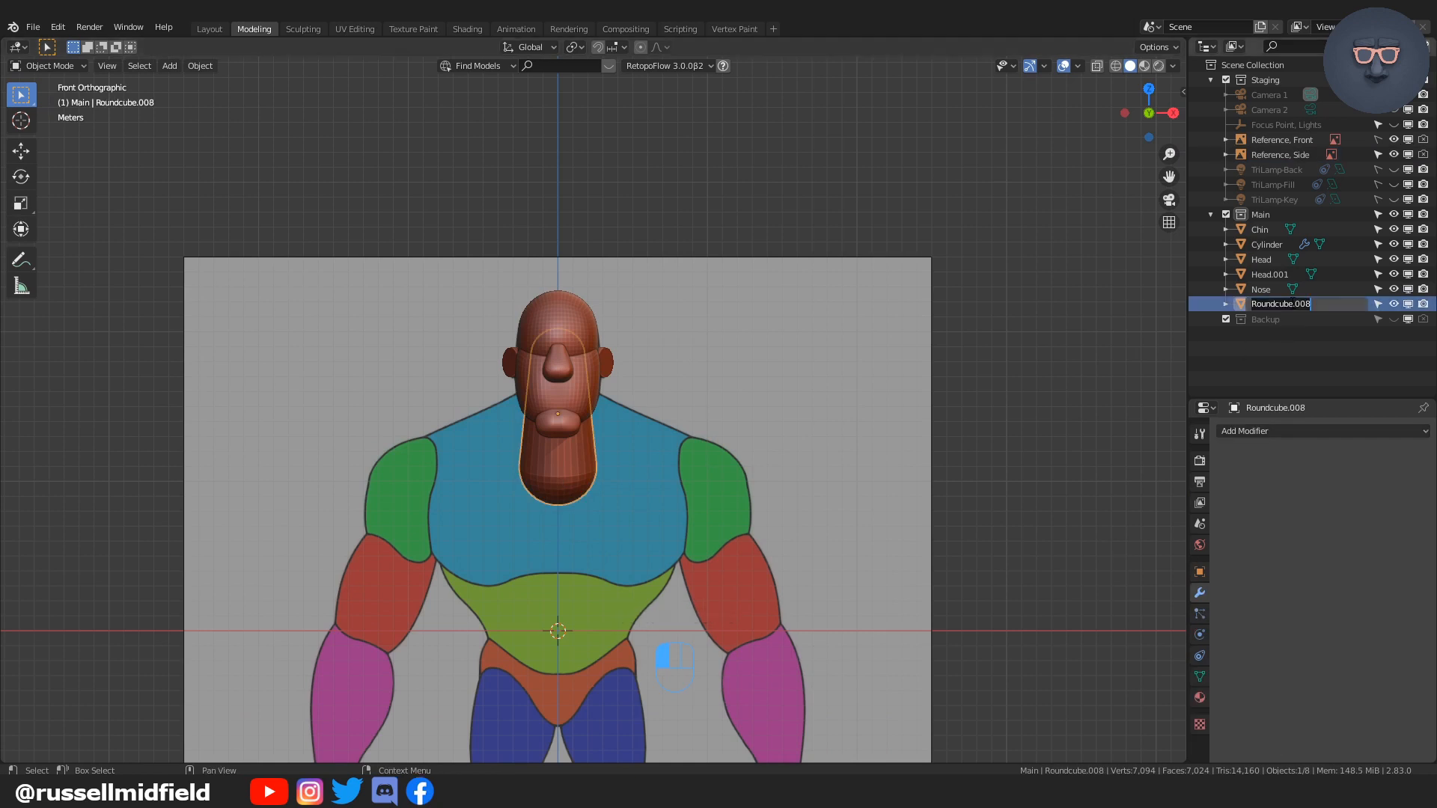
text(Neck)
key(Return)
click(1009, 461)
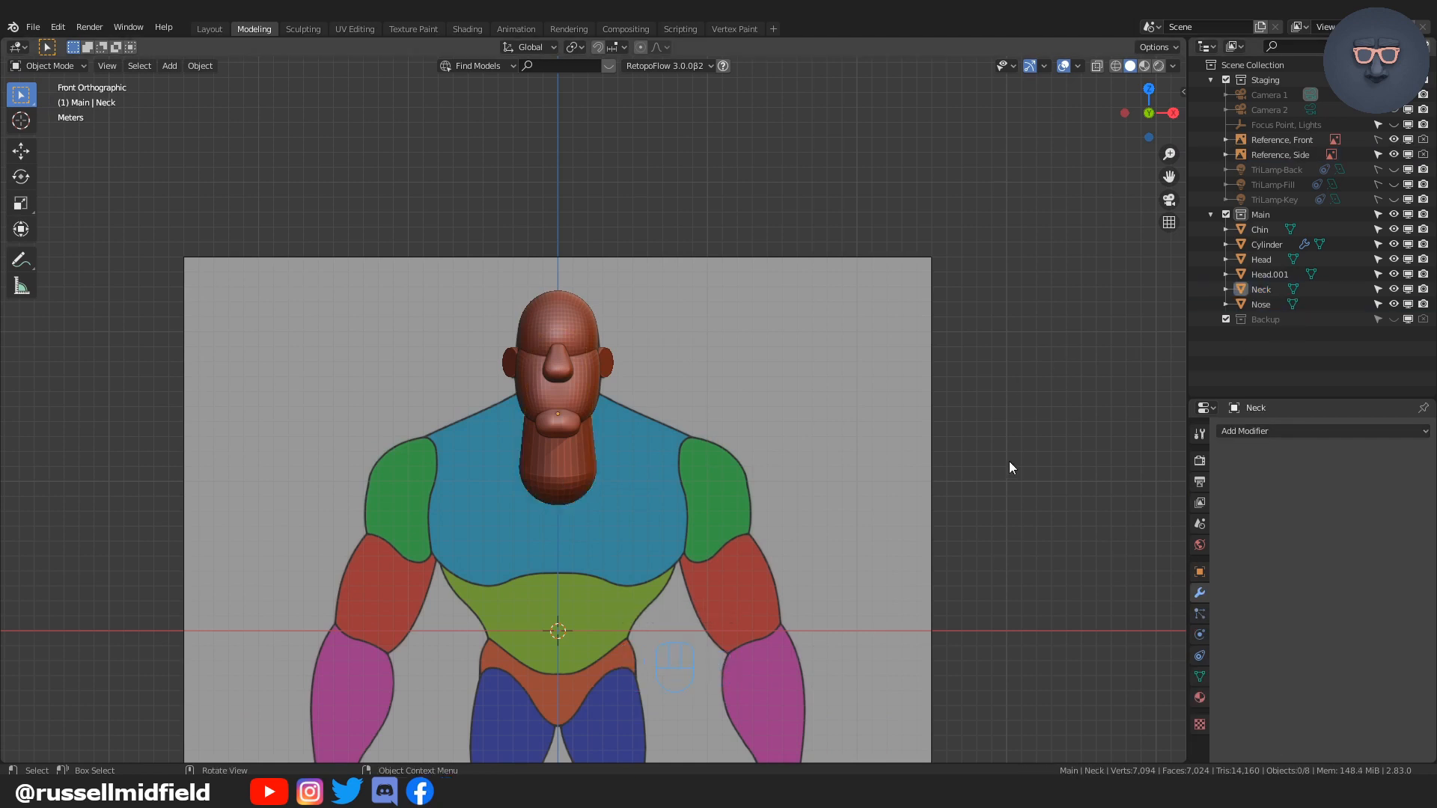
Step: Duplicate the upper head mesh in the front view, move the copy down 5.629 m along Z, and name it Chest
middle_drag(1009, 461, 928, 471)
key(KP_1)
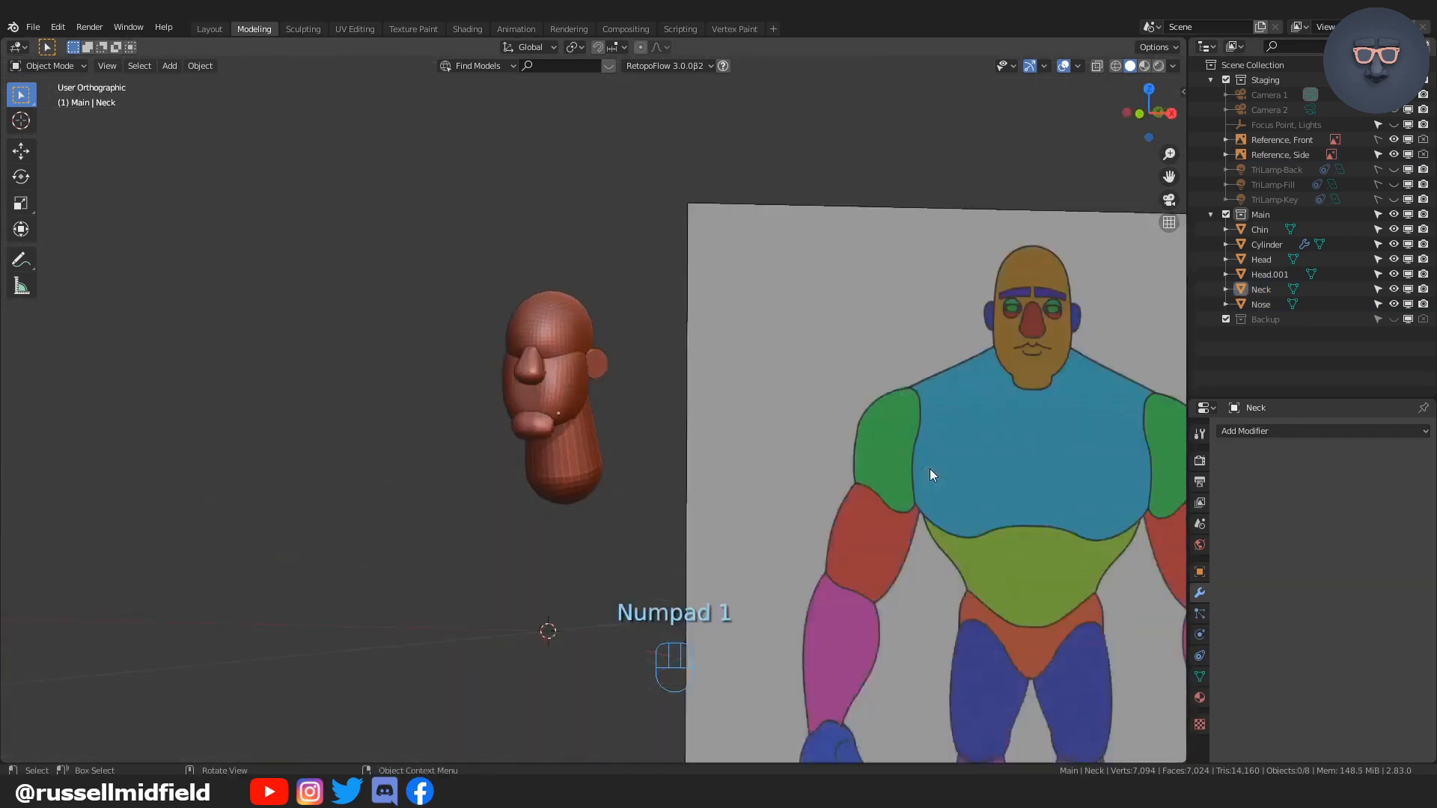
scroll(786, 494, up, 3)
scroll(711, 449, down, 1)
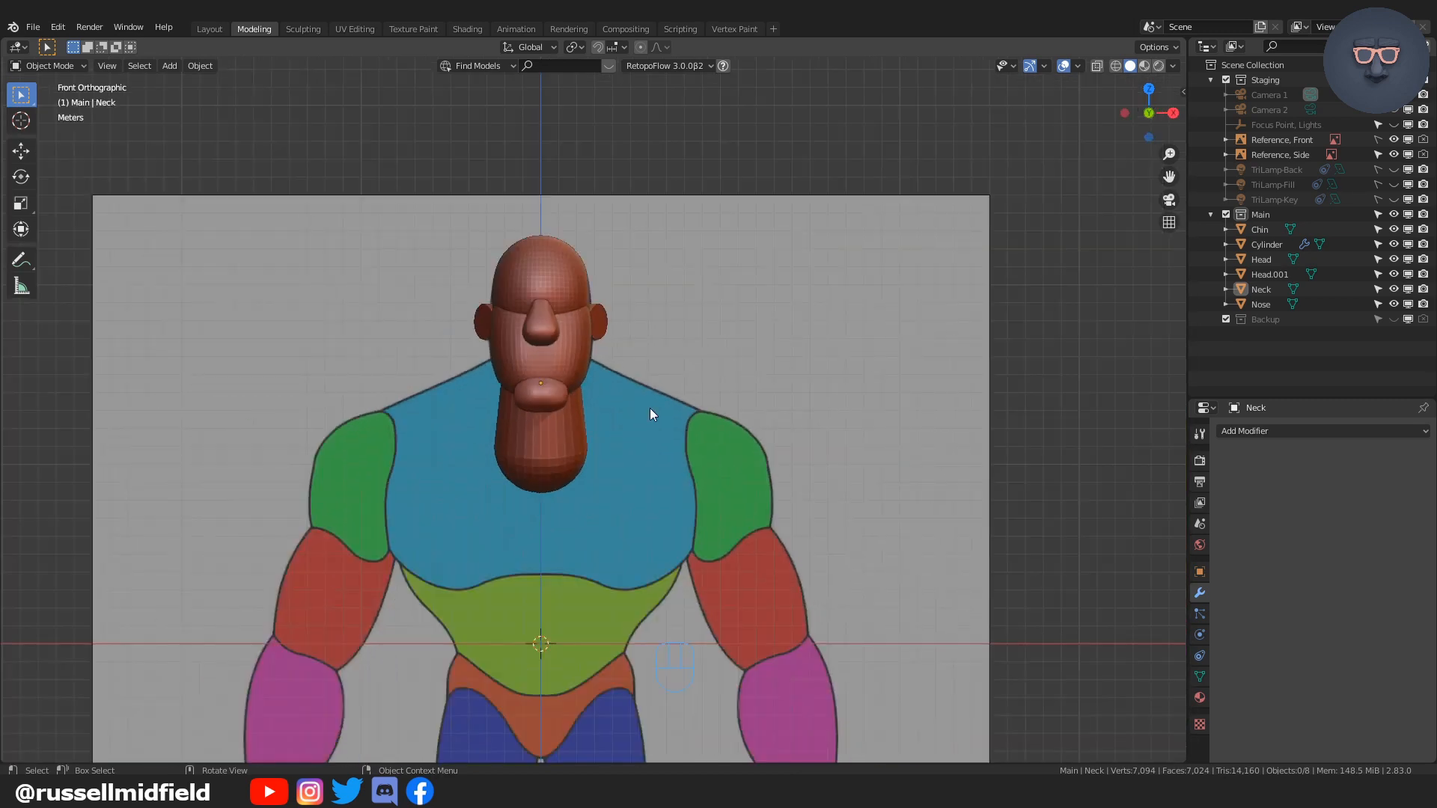
click(563, 277)
key(shift+d)
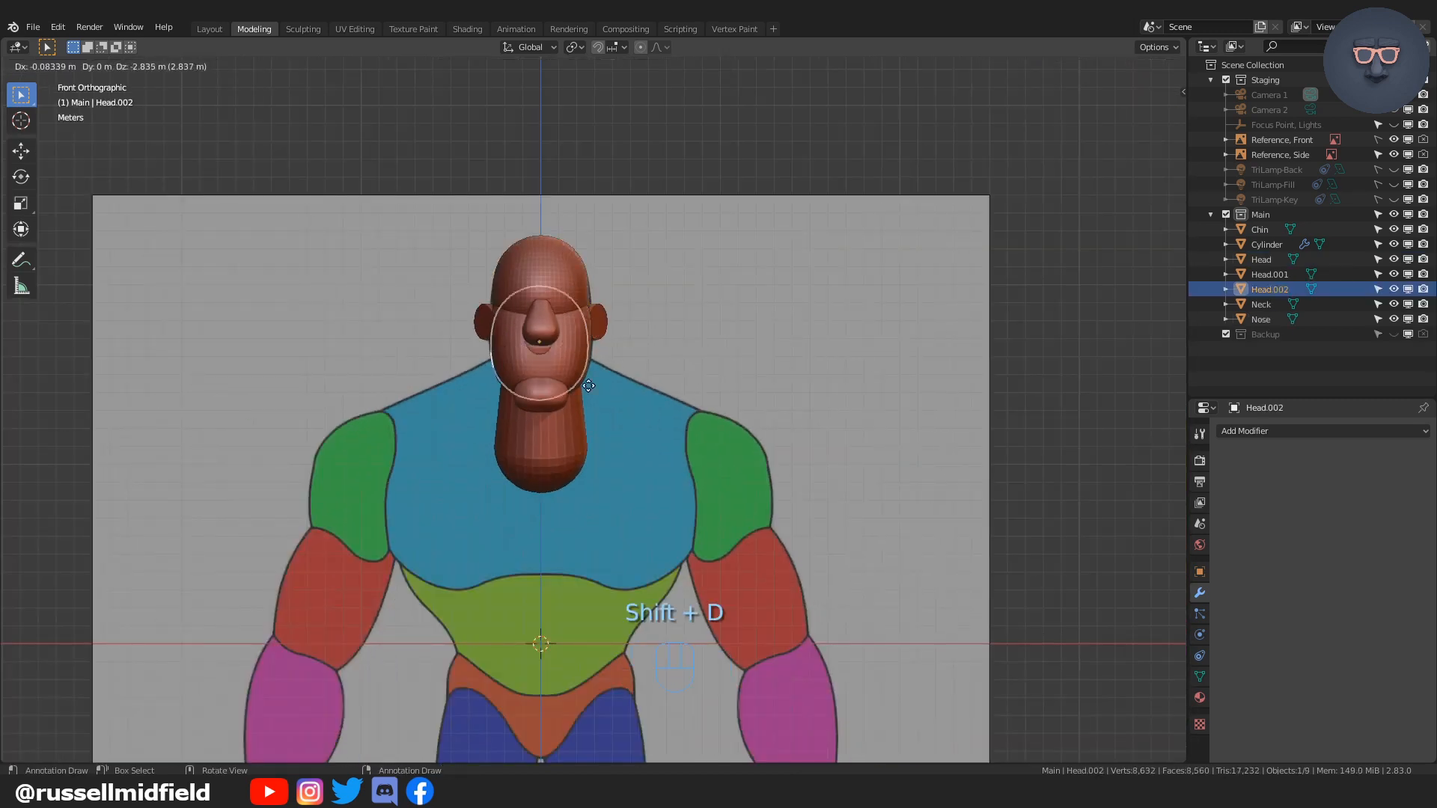
key(z)
click(591, 430)
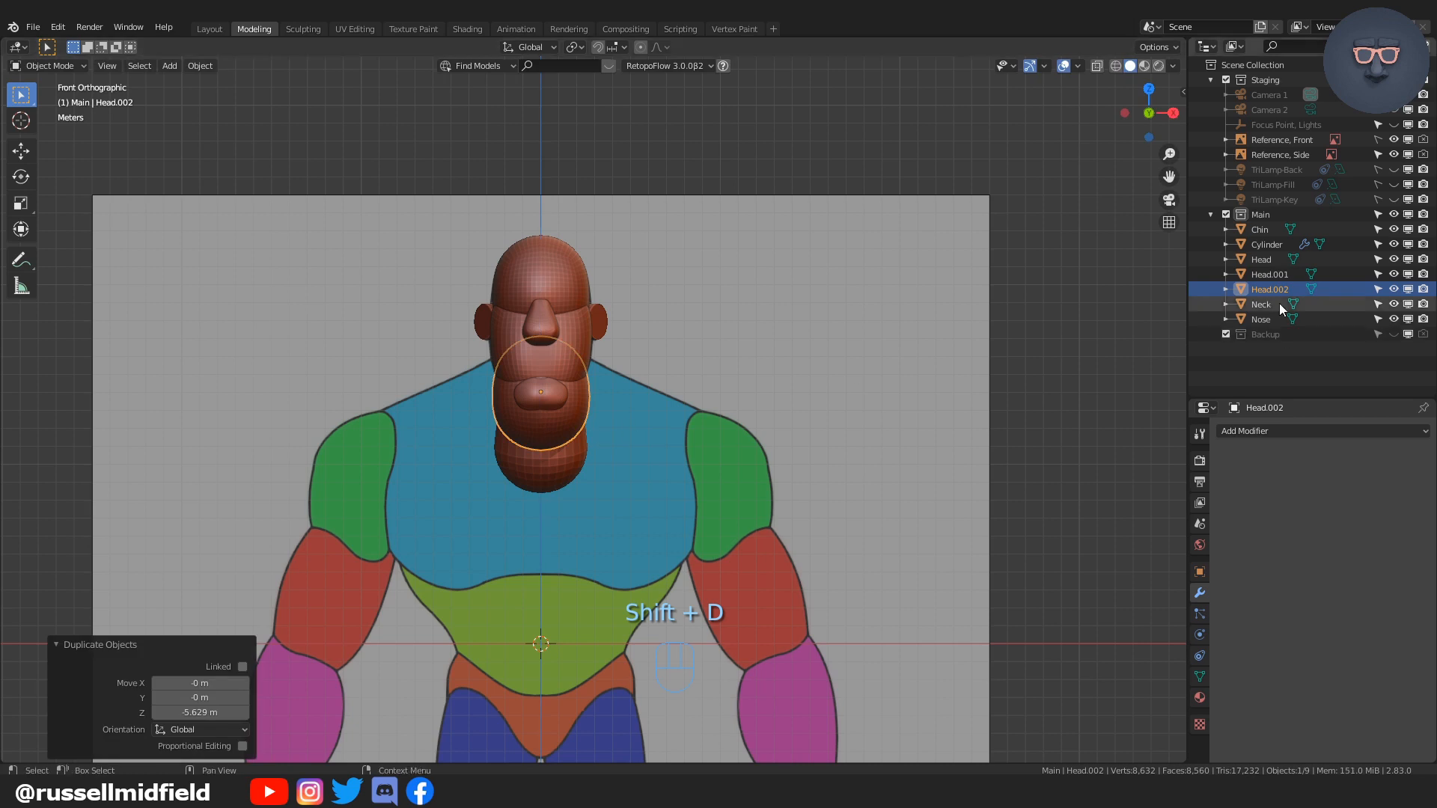
double_click(1272, 289)
text(Chest)
key(Return)
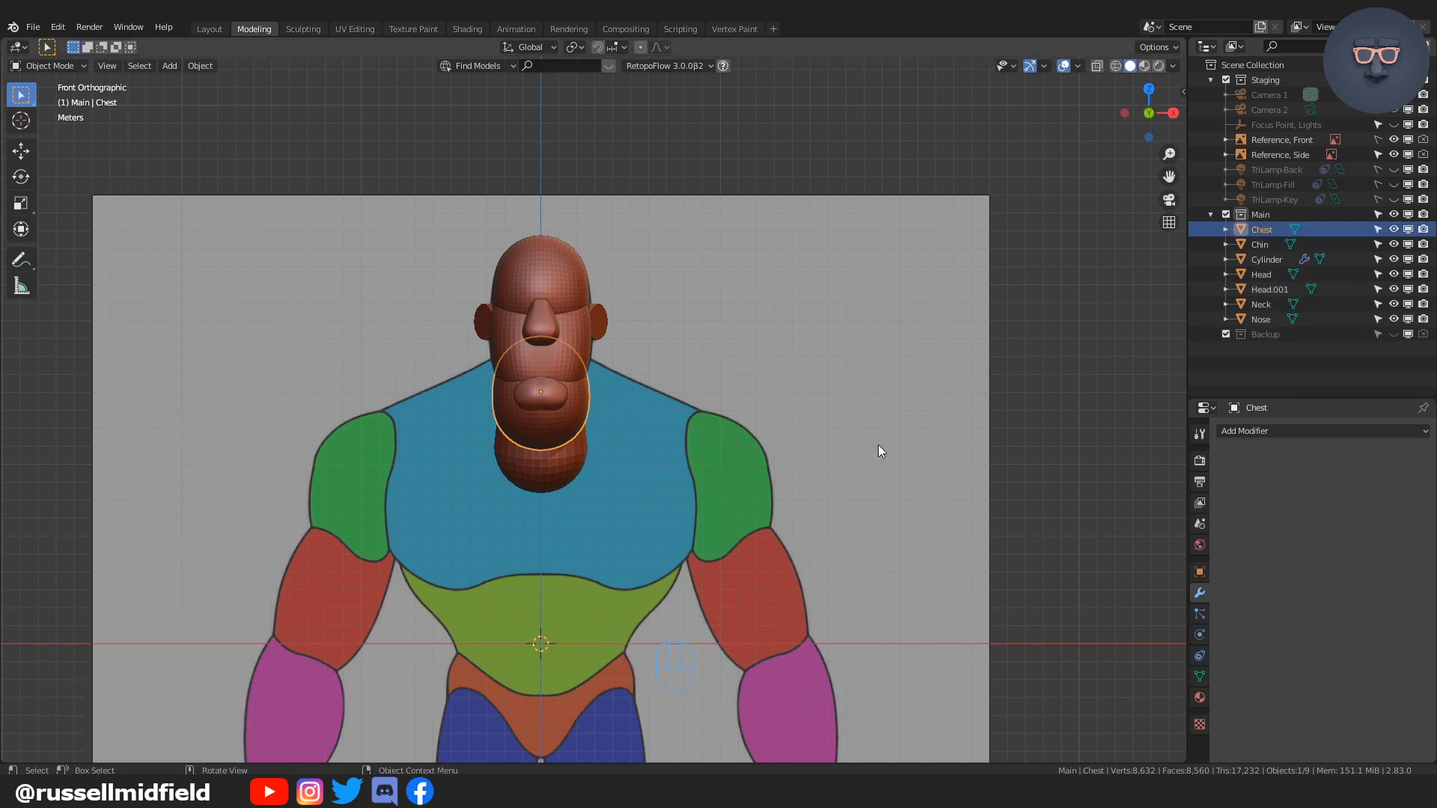
Step: Scale the chest up uniformly and move it down 5.1251 m over the blueprint's torso in the front view
scroll(647, 466, up, 2)
key(s)
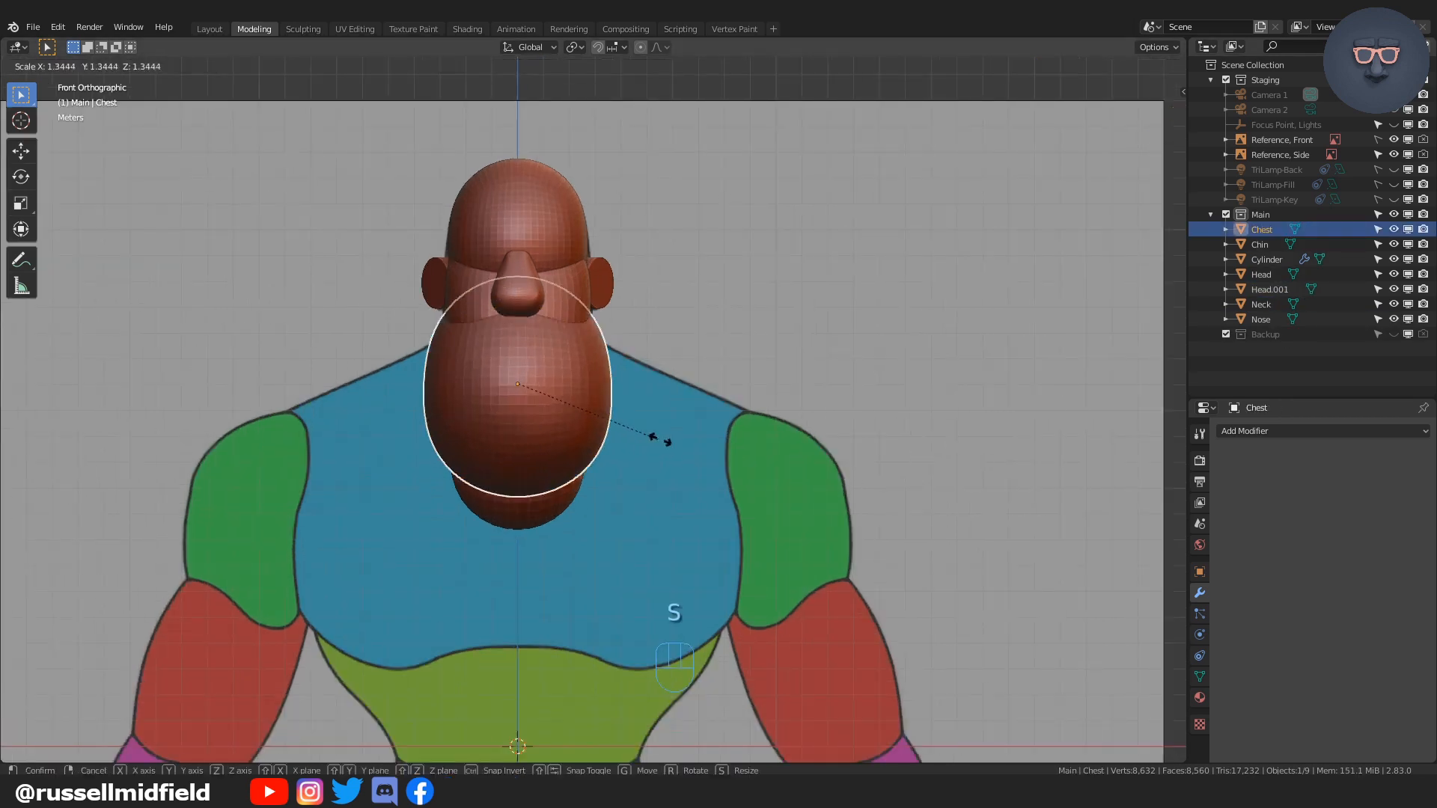
click(783, 453)
key(g)
click(819, 582)
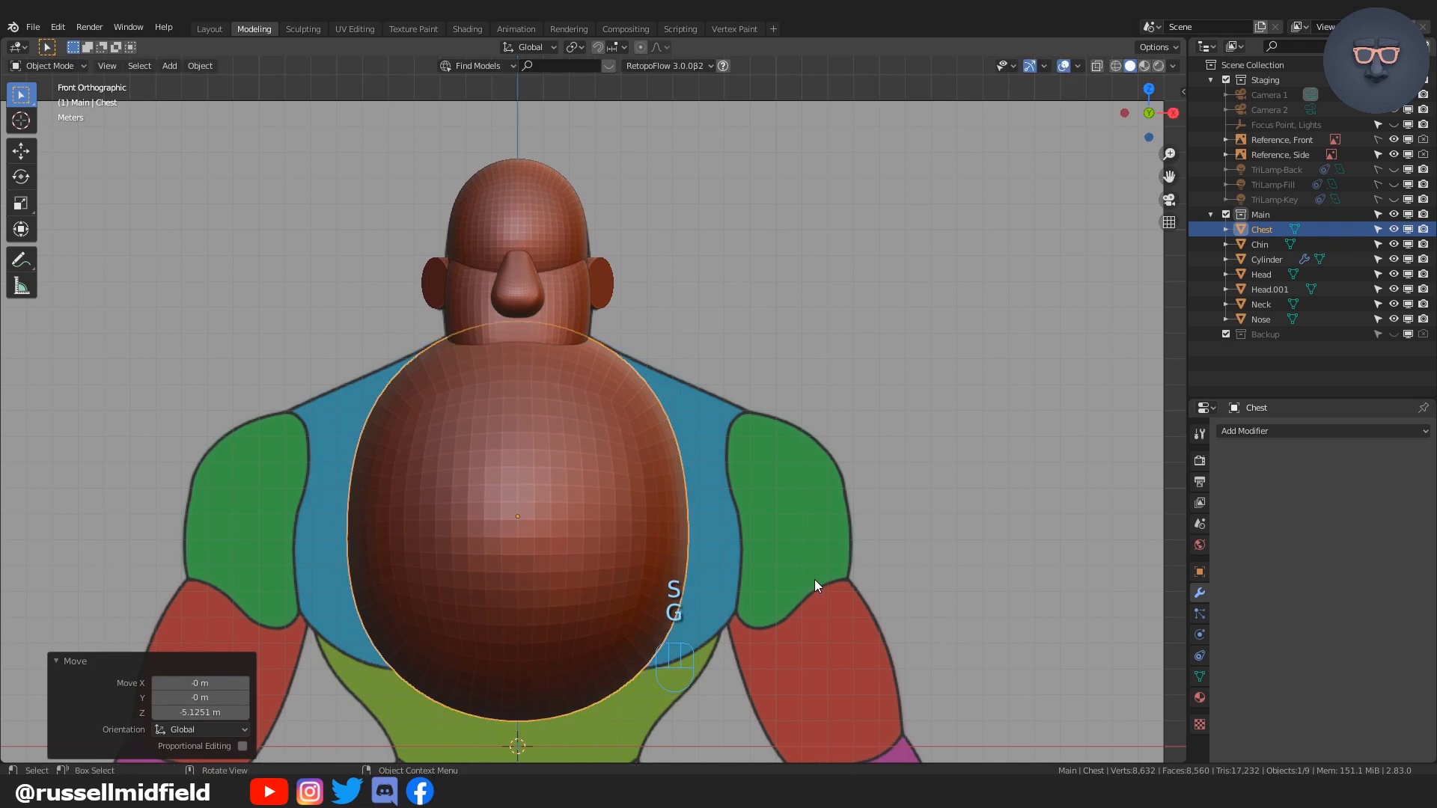
Step: Flatten the chest front to back by scaling it to 0.524 along Y in the side view
key(KP_3)
key(s)
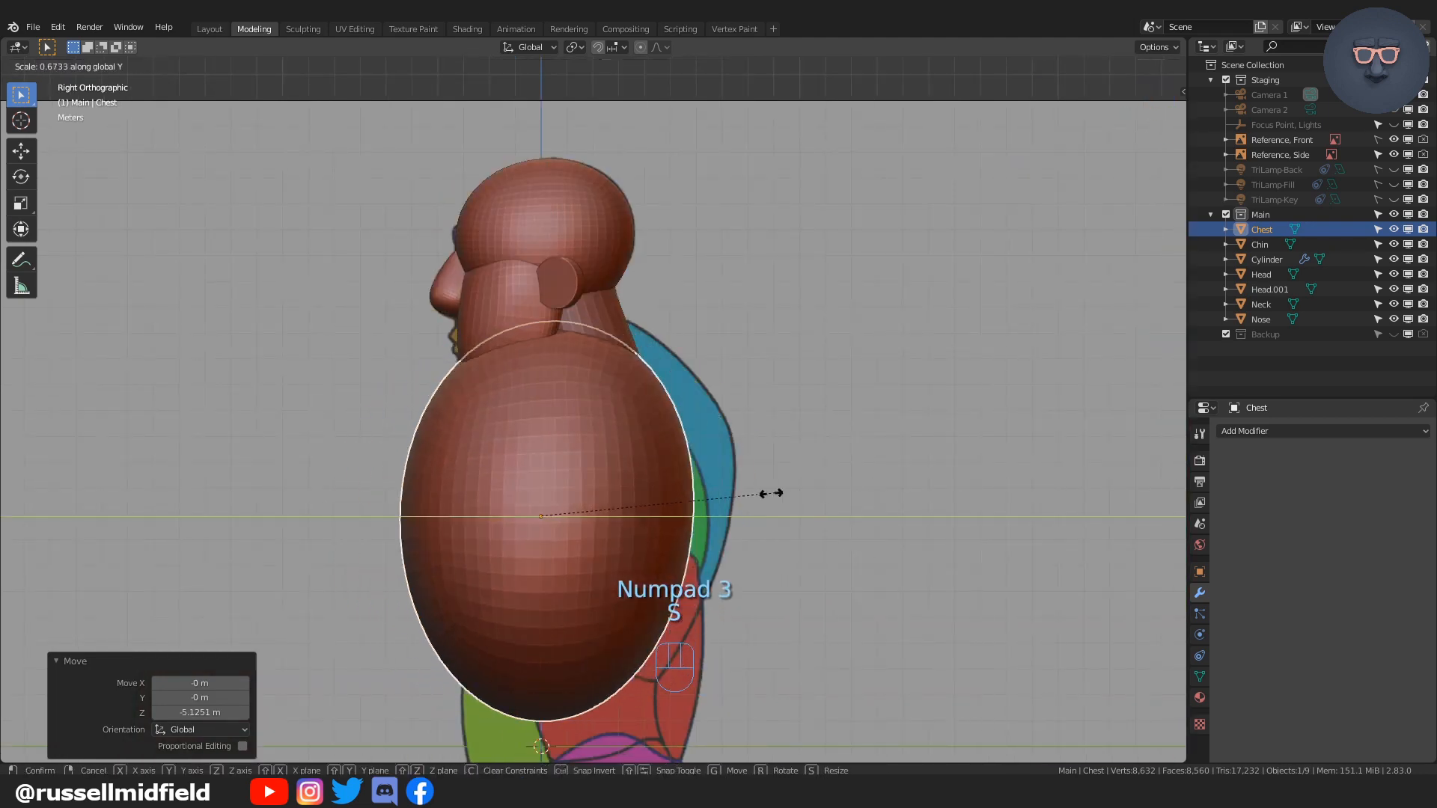
click(725, 502)
Step: In Sculpt Mode, pull the chest's upper sides out to the blueprint's shoulders with Elastic Deform at 175 px, then reduce the brush radius to 90 px
key(KP_1)
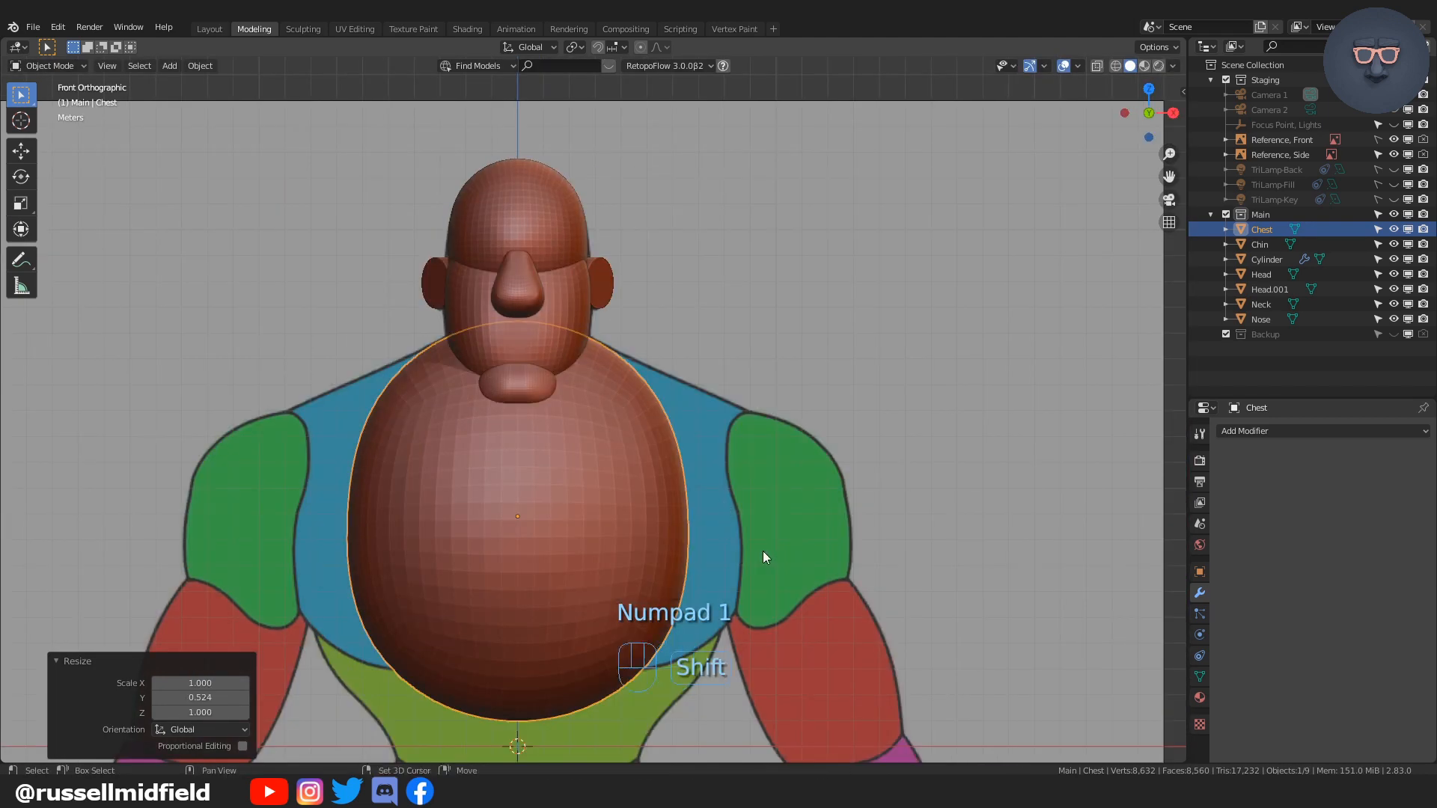
shift+middle_drag(762, 551, 757, 496)
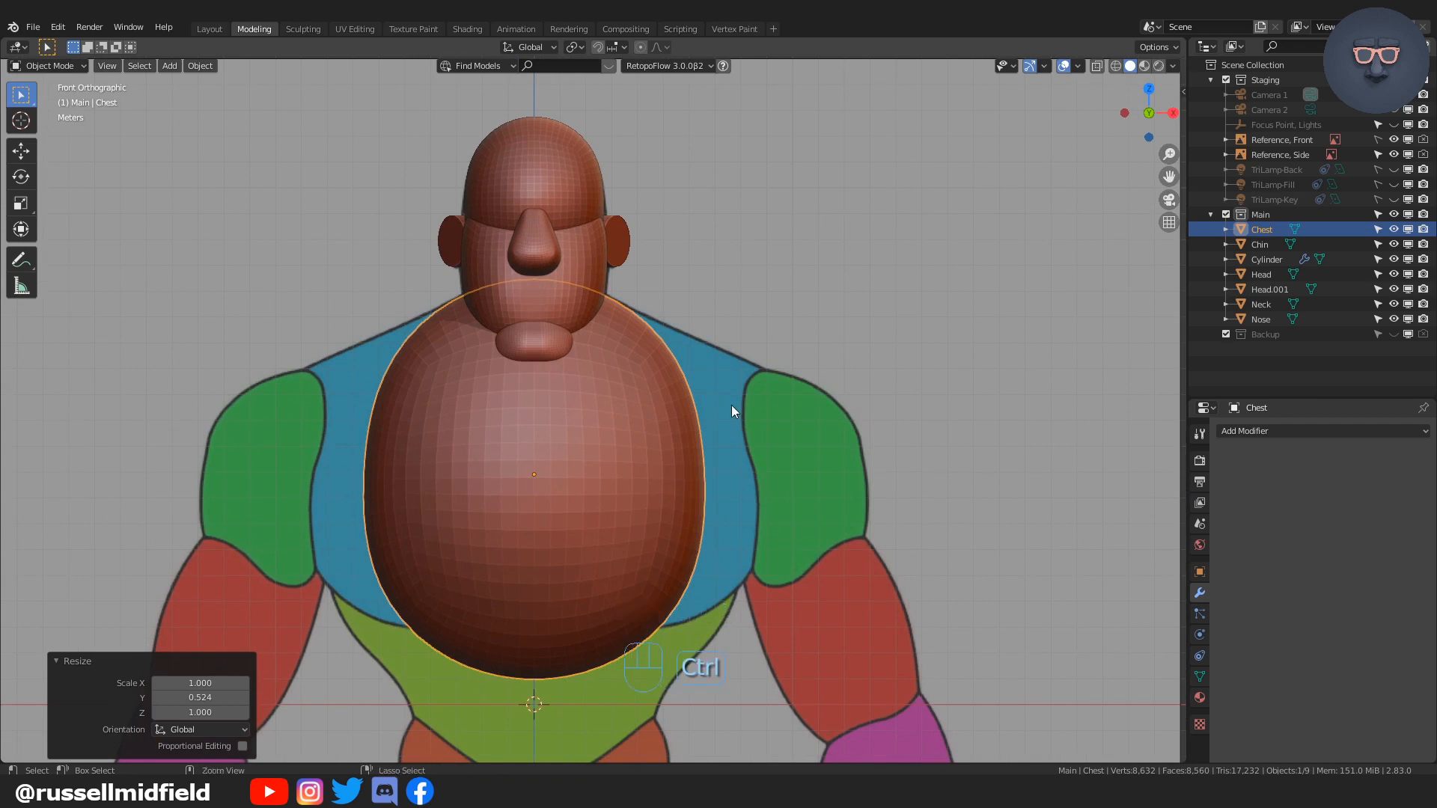
key(ctrl+Tab)
click(734, 473)
key(f)
click(742, 406)
drag(695, 396, 768, 381)
mouse_move(689, 322)
mouse_down()
mouse_move(677, 339)
mouse_move(689, 335)
mouse_up()
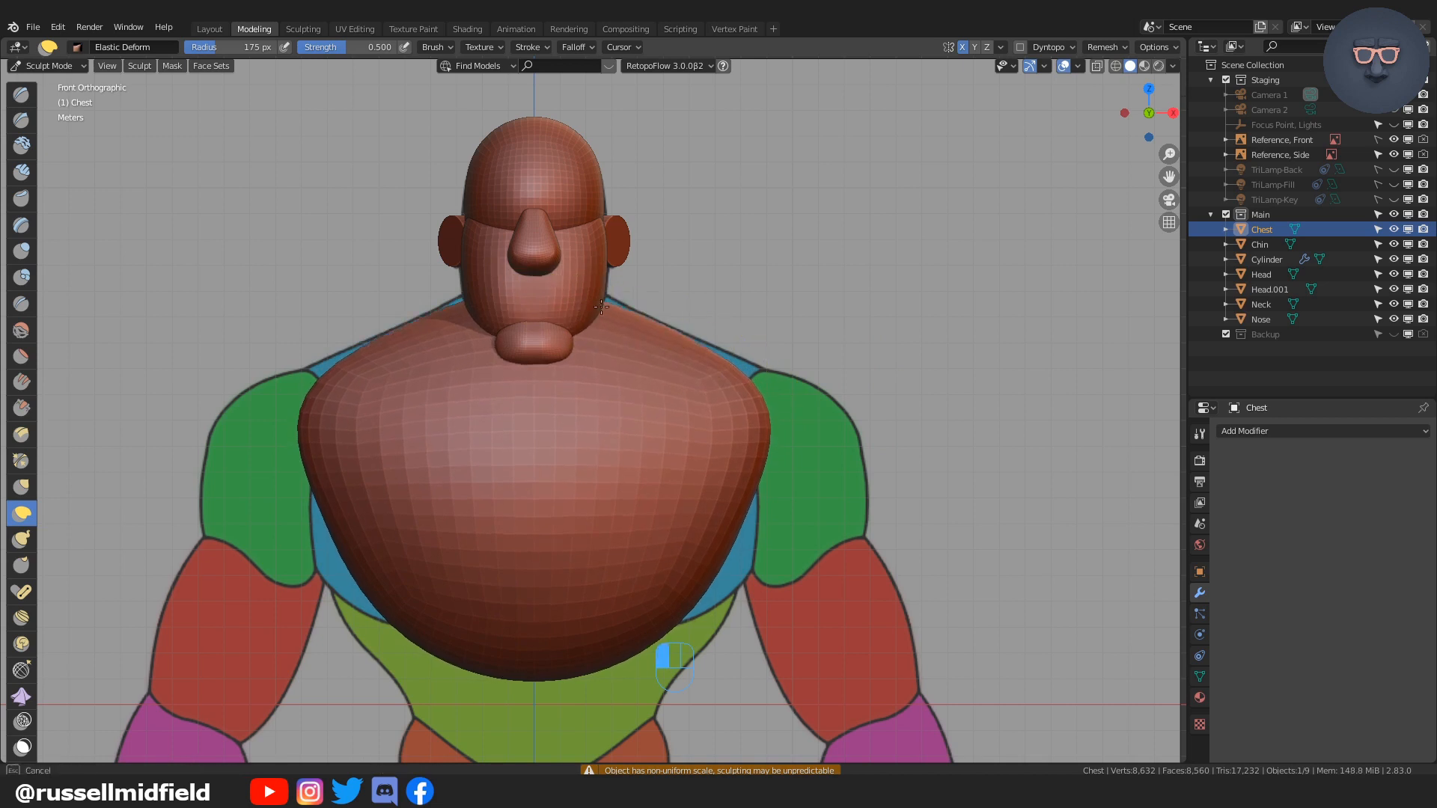
drag(738, 429, 764, 439)
mouse_move(716, 549)
mouse_down()
mouse_move(750, 555)
mouse_move(788, 491)
mouse_up()
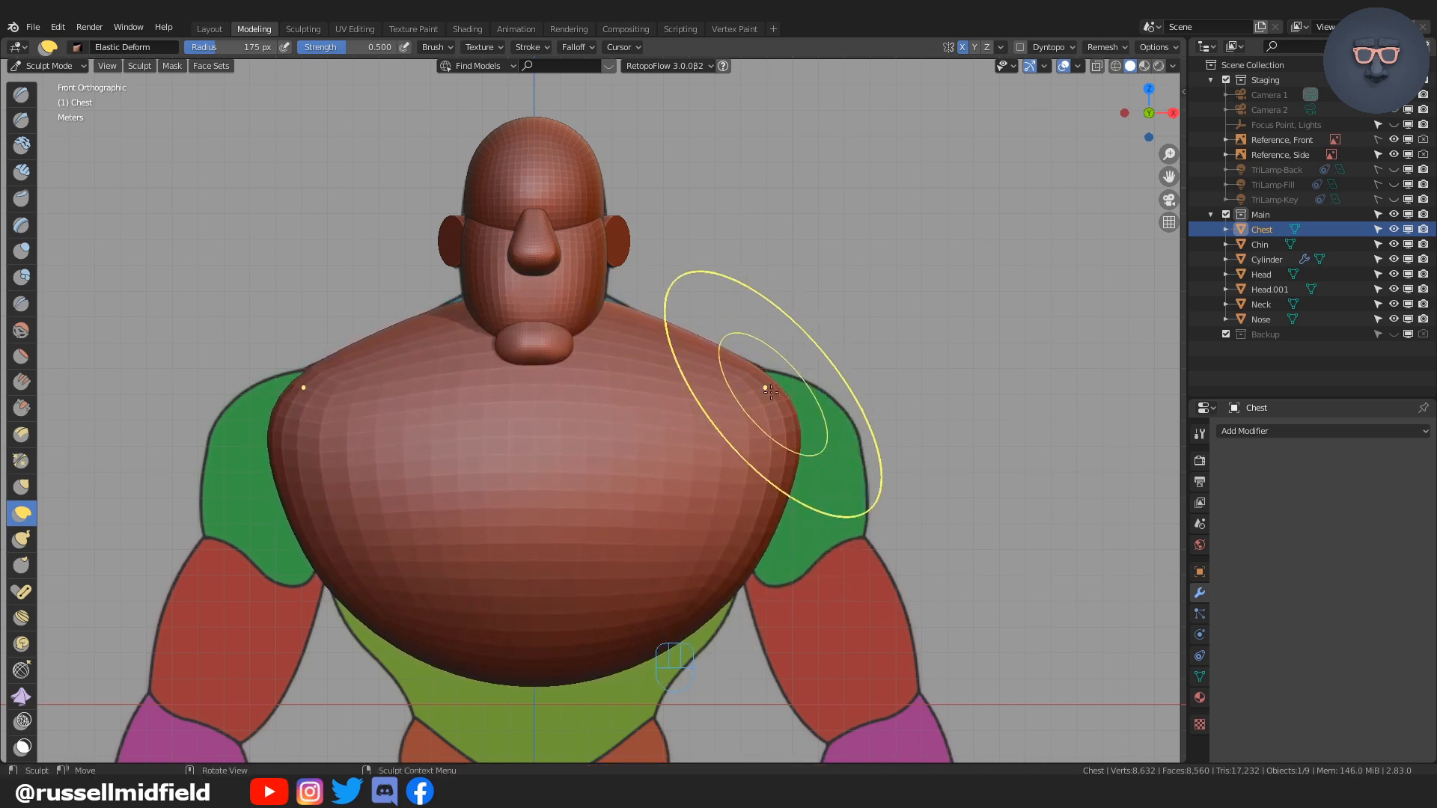
key(f)
click(789, 350)
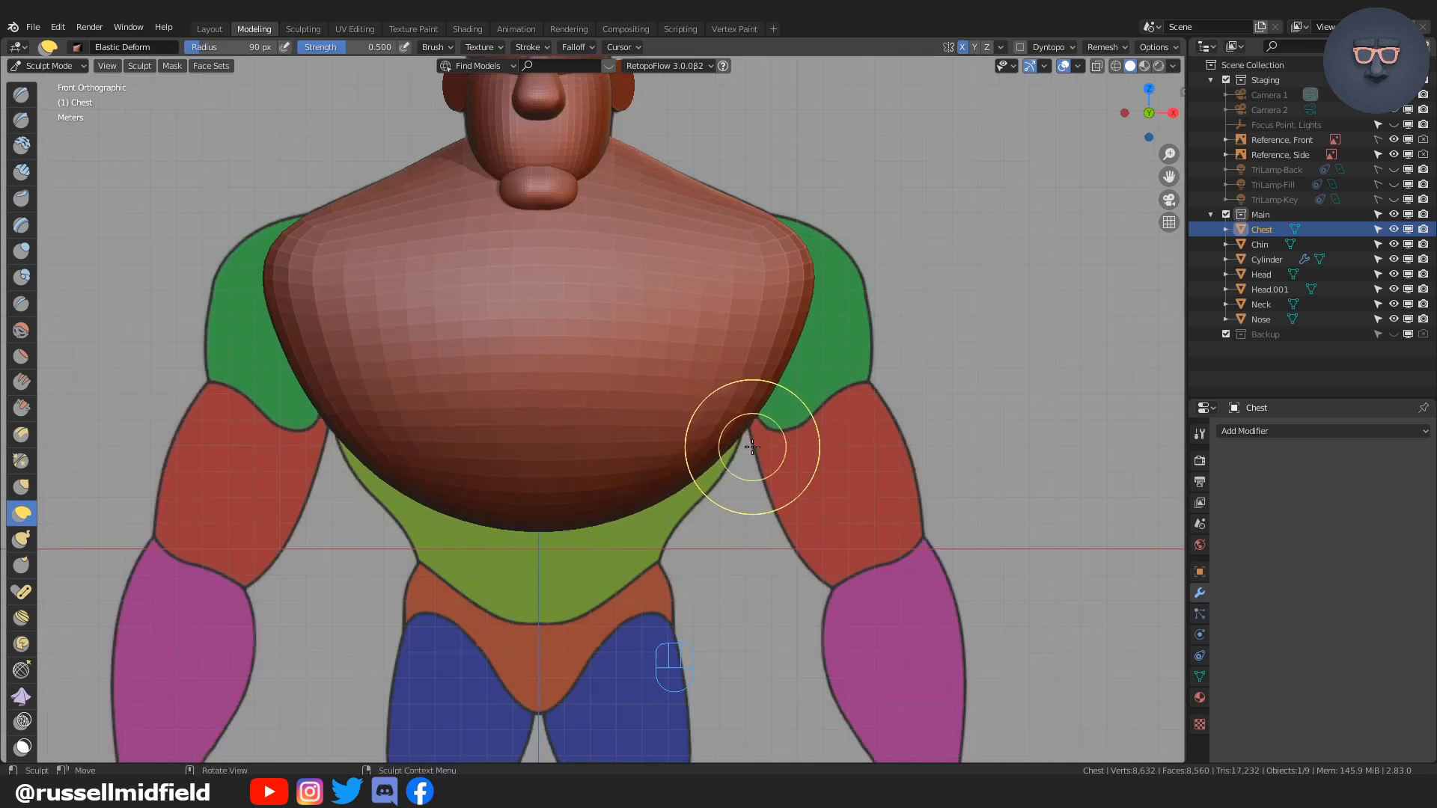
Step: In the side view, pull the chest's upper back toward the blueprint outline with a 120 px Elastic Deform brush and check it in X-ray
key(KP_3)
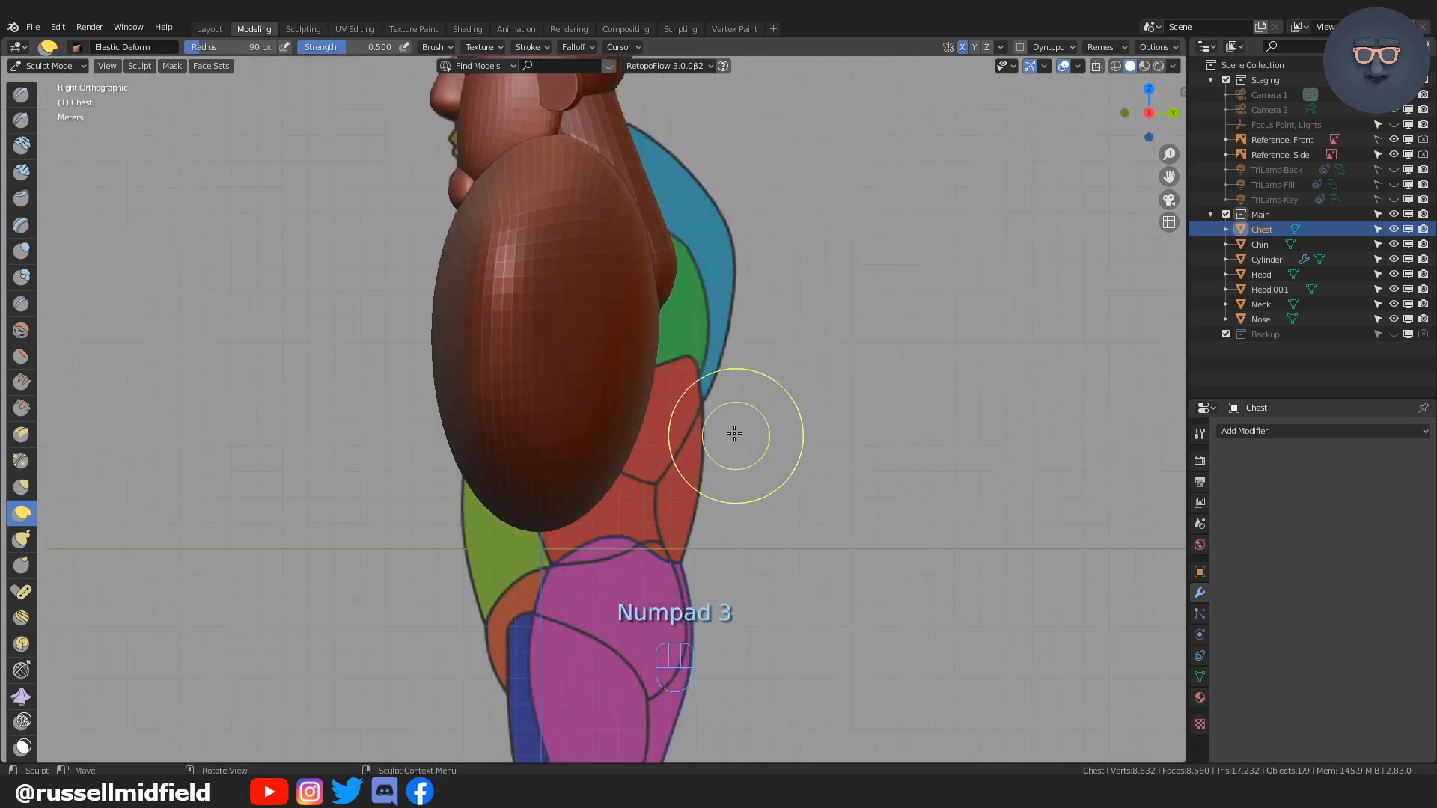
shift+scroll(732, 433, up, 5)
key(f)
click(627, 409)
mouse_move(627, 409)
mouse_down()
mouse_move(707, 363)
mouse_move(691, 344)
mouse_up()
drag(655, 297, 658, 305)
key(alt+z)
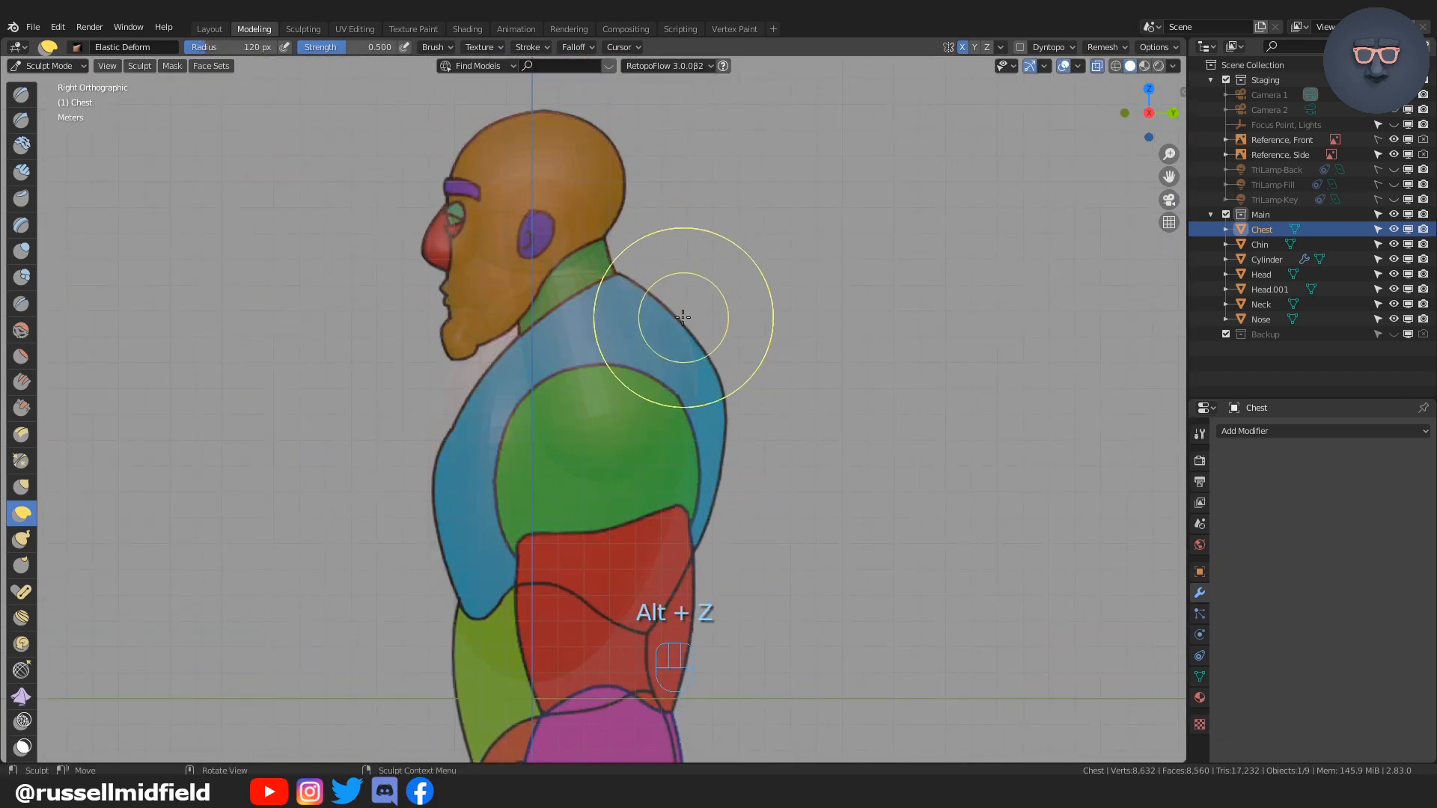
key(alt+z)
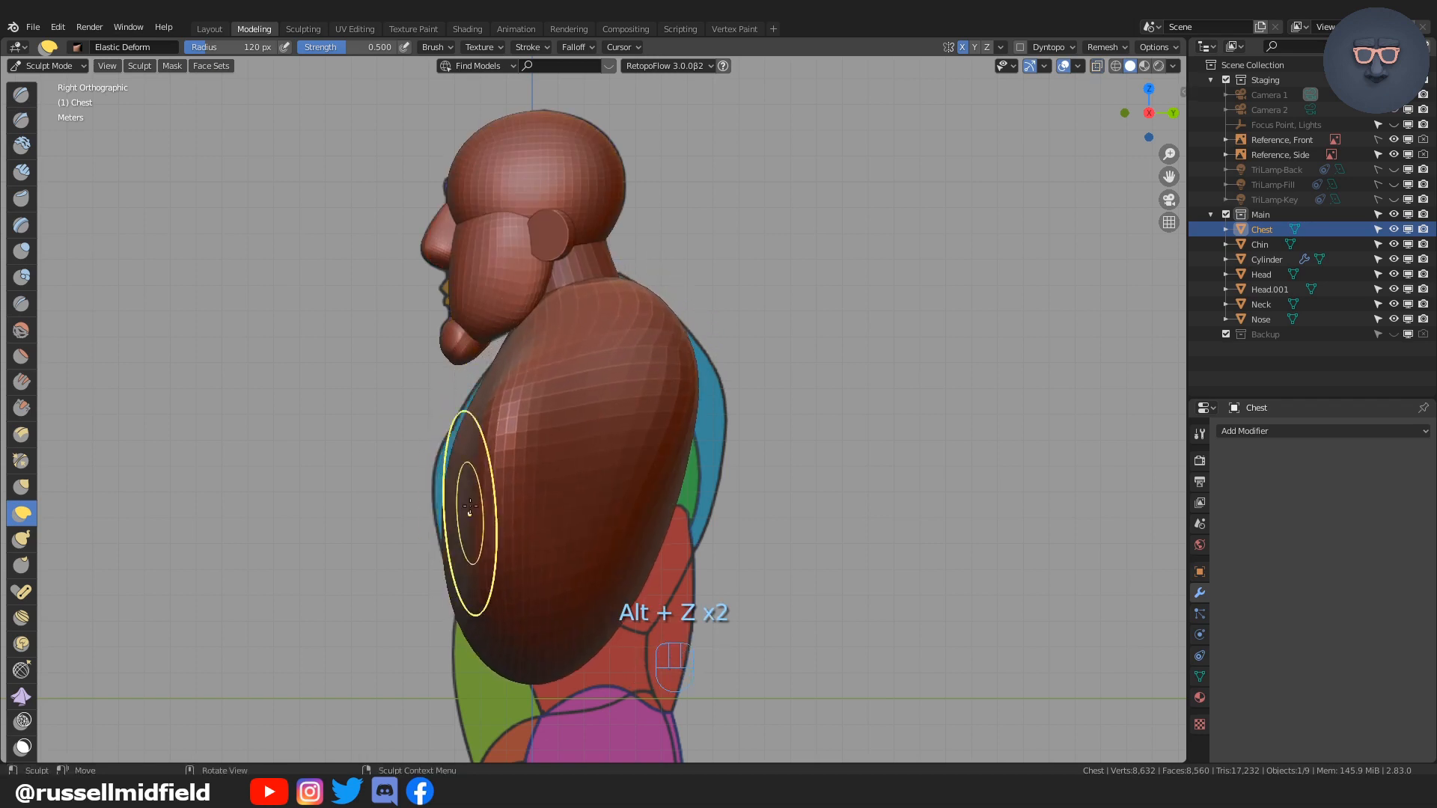
Step: Shape the front of the chest to the side blueprint with a 173 px Elastic Deform brush and smooth its upper front
middle_drag(448, 492, 479, 467)
key(f)
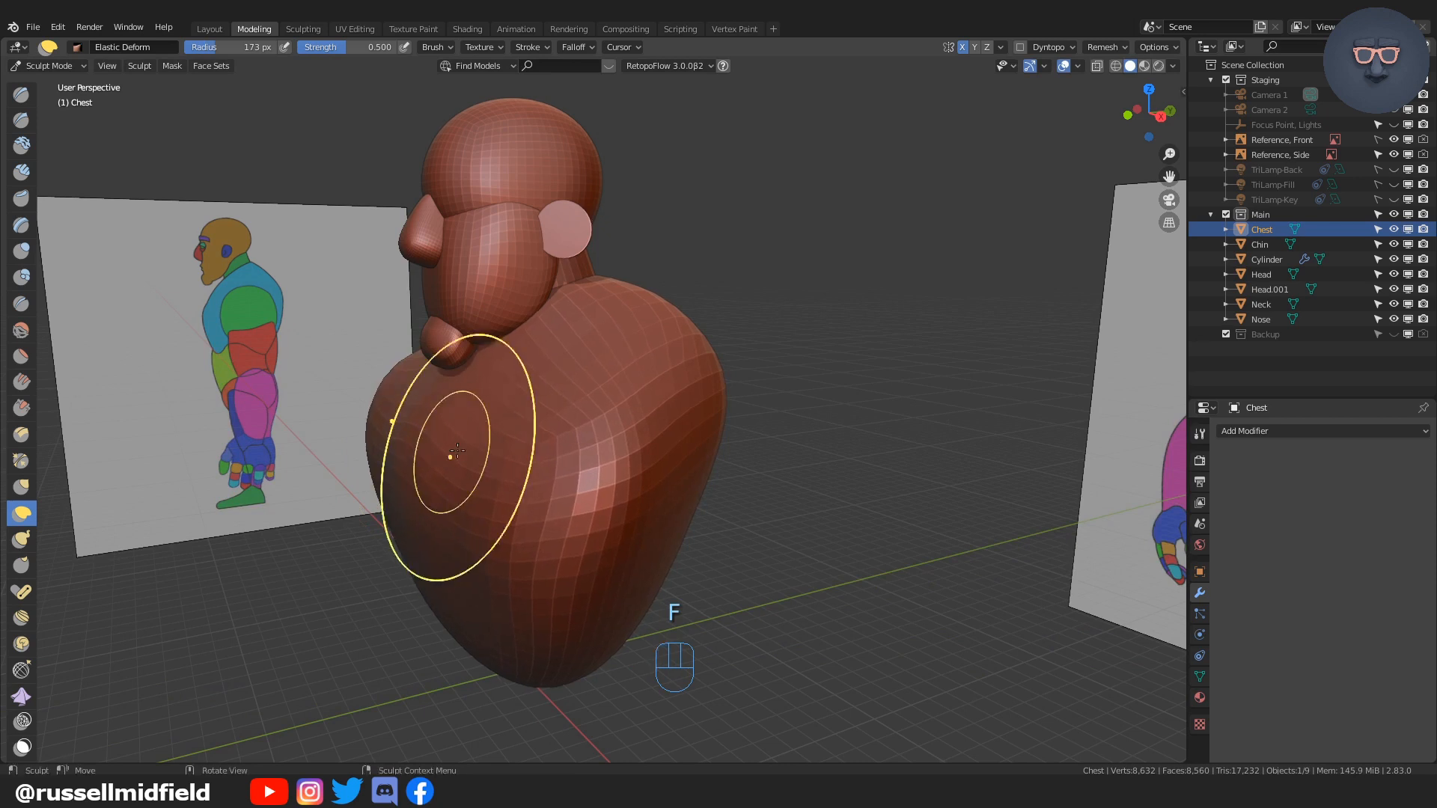
key(KP_3)
click(482, 616)
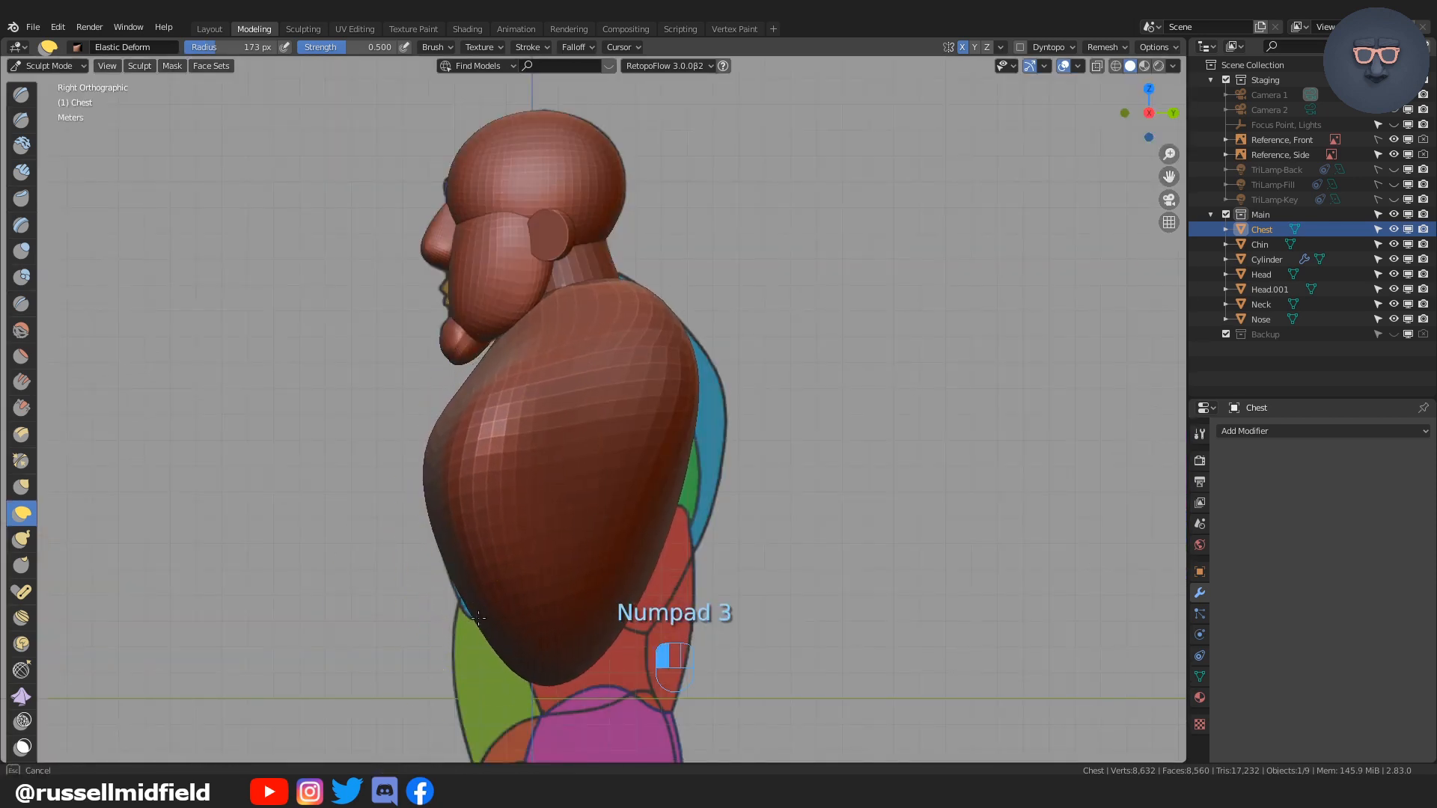
mouse_move(479, 473)
mouse_down()
mouse_move(487, 509)
mouse_move(460, 497)
mouse_up()
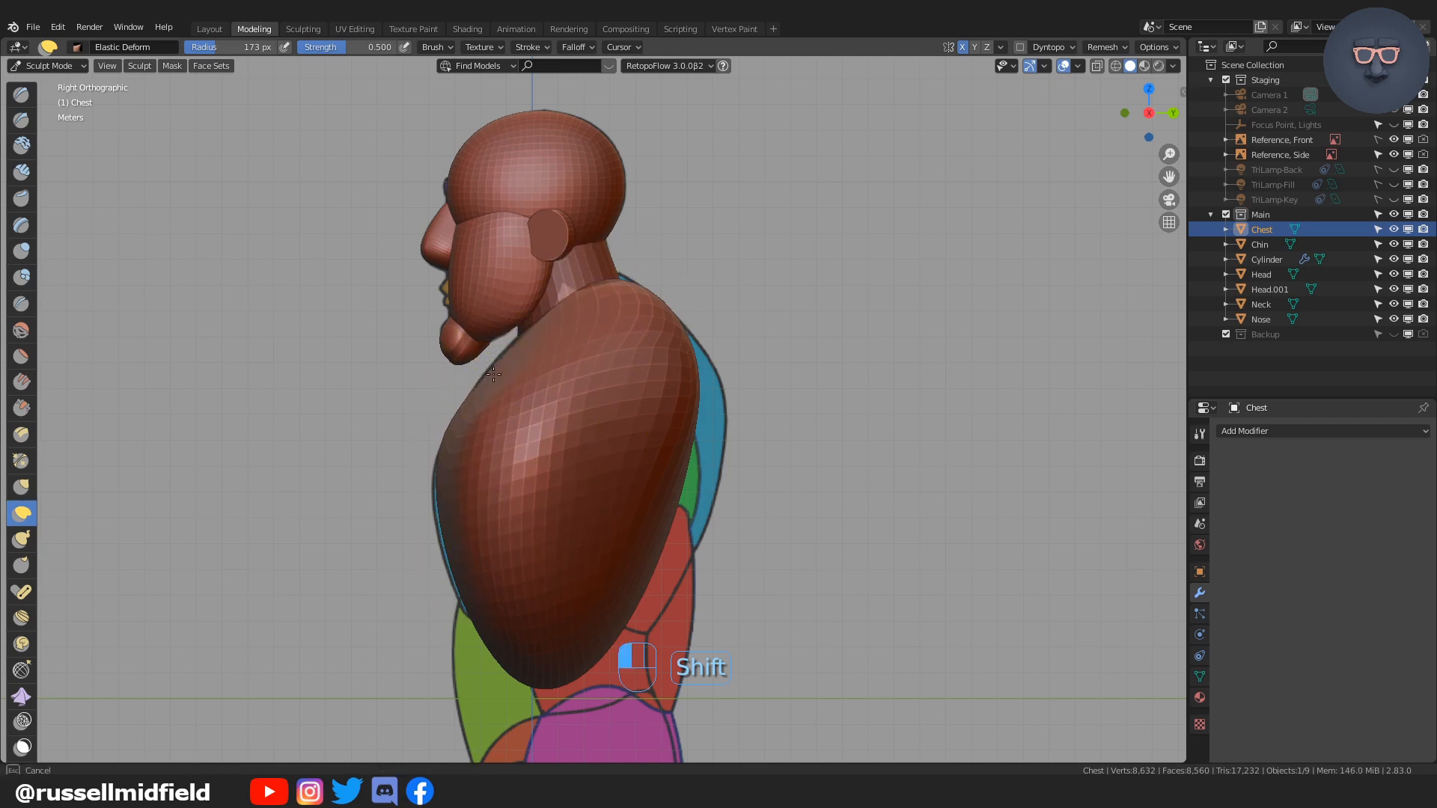
shift+drag(458, 439, 482, 396)
Step: Smooth the top of the chest, pull its back out to the side blueprint, and refine it with a 119 px brush
mouse_move(558, 309)
shift+mouse_down()
mouse_move(687, 305)
mouse_move(704, 376)
shift+mouse_up()
mouse_move(694, 427)
mouse_down()
mouse_move(714, 440)
mouse_move(714, 488)
mouse_up()
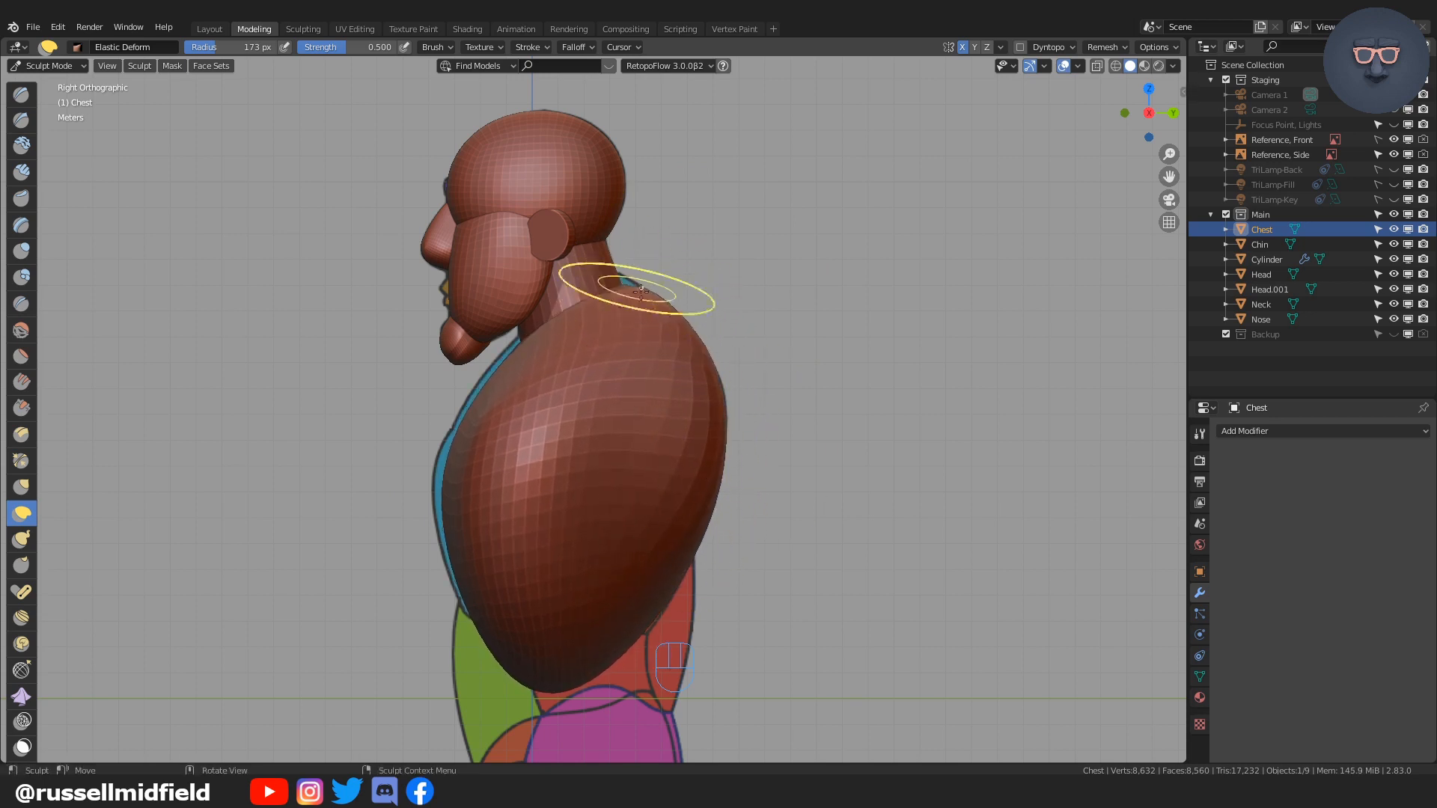
key(f)
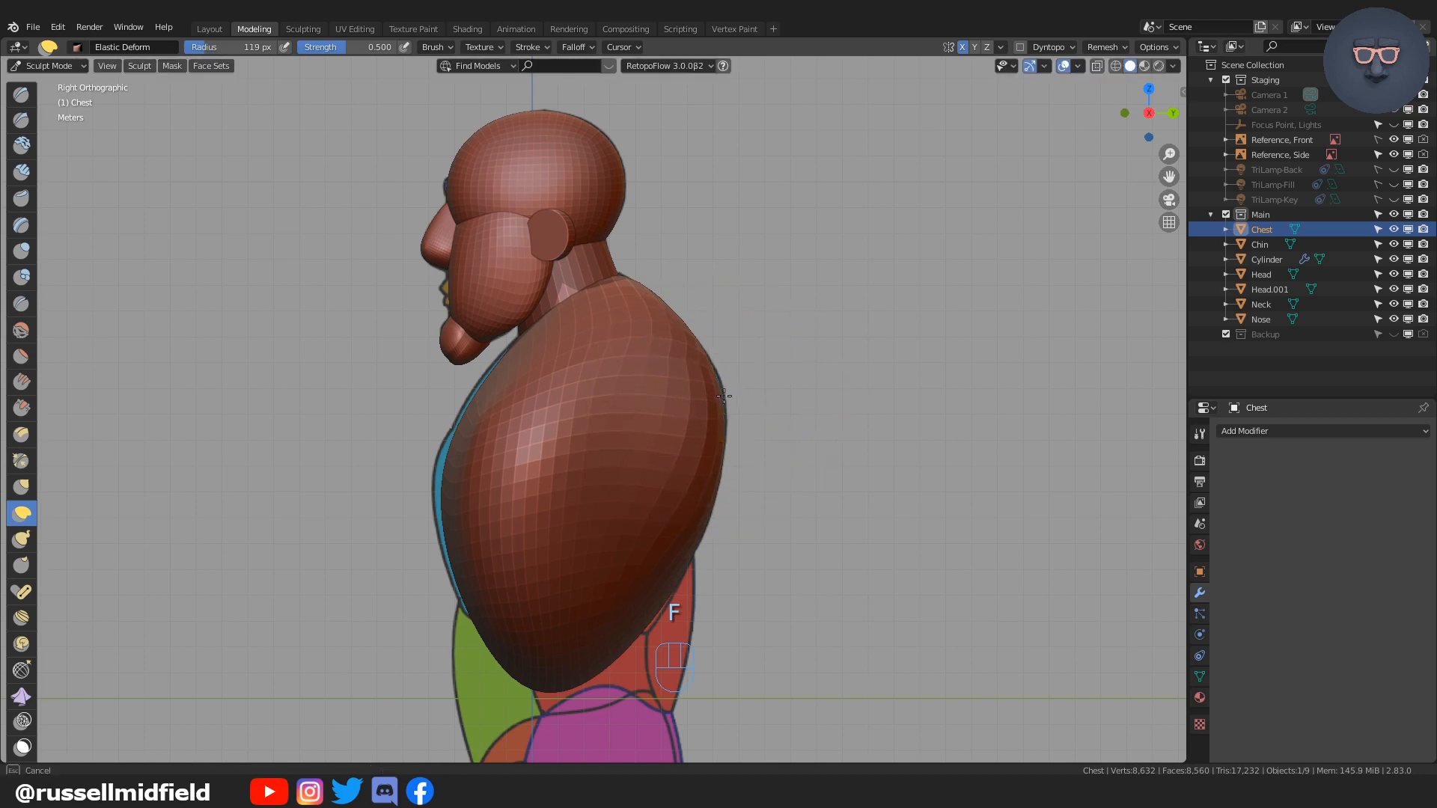
middle_drag(725, 395, 723, 417)
drag(736, 417, 737, 428)
mouse_move(736, 429)
middle_down()
mouse_move(706, 459)
mouse_move(733, 479)
mouse_move(688, 457)
middle_up()
mouse_move(779, 419)
shift+mouse_down()
mouse_move(795, 475)
mouse_move(722, 479)
shift+mouse_up()
Step: Set the brush radius to 151 px and drag the chest's shoulder area backward in the side view
key(KP_3)
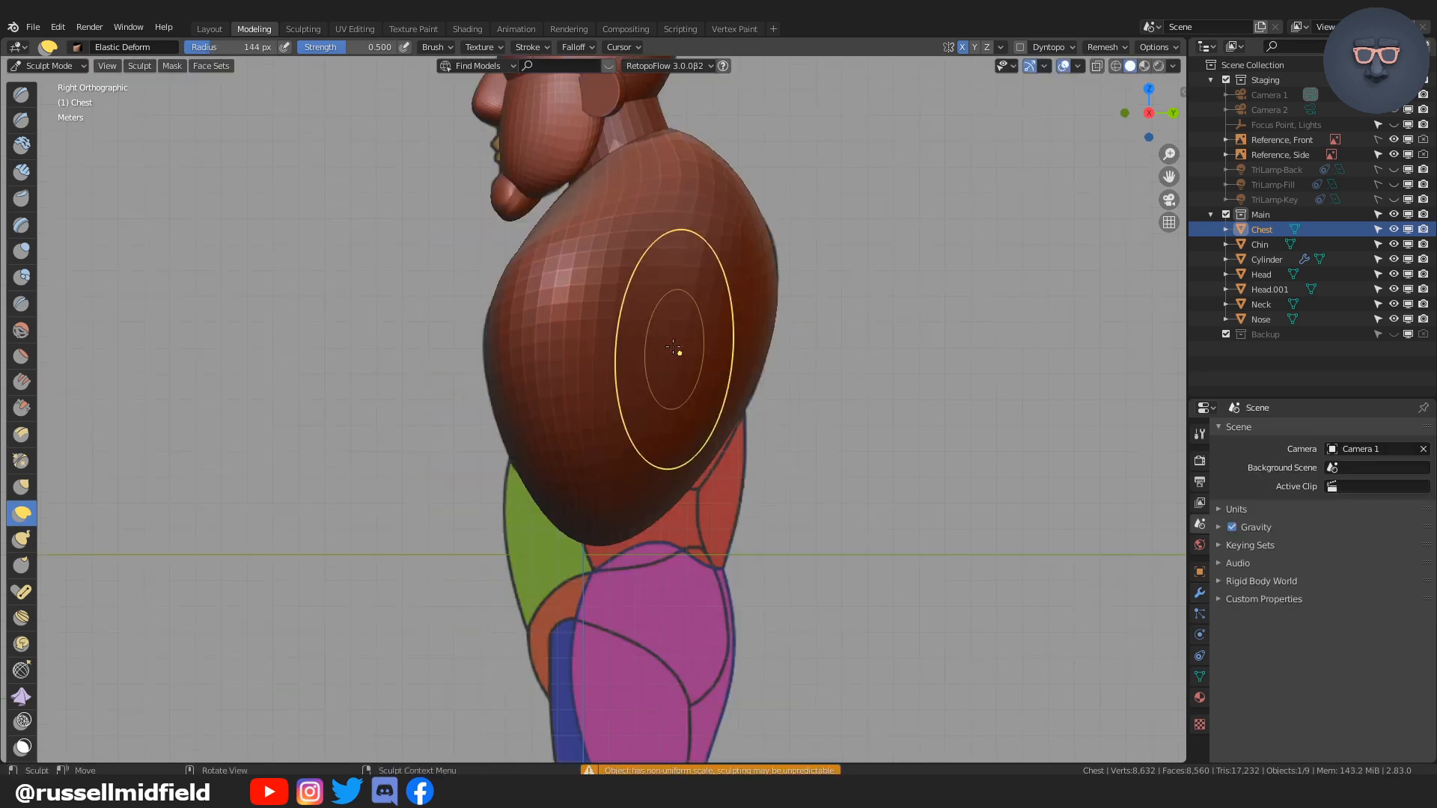
key(f)
click(771, 311)
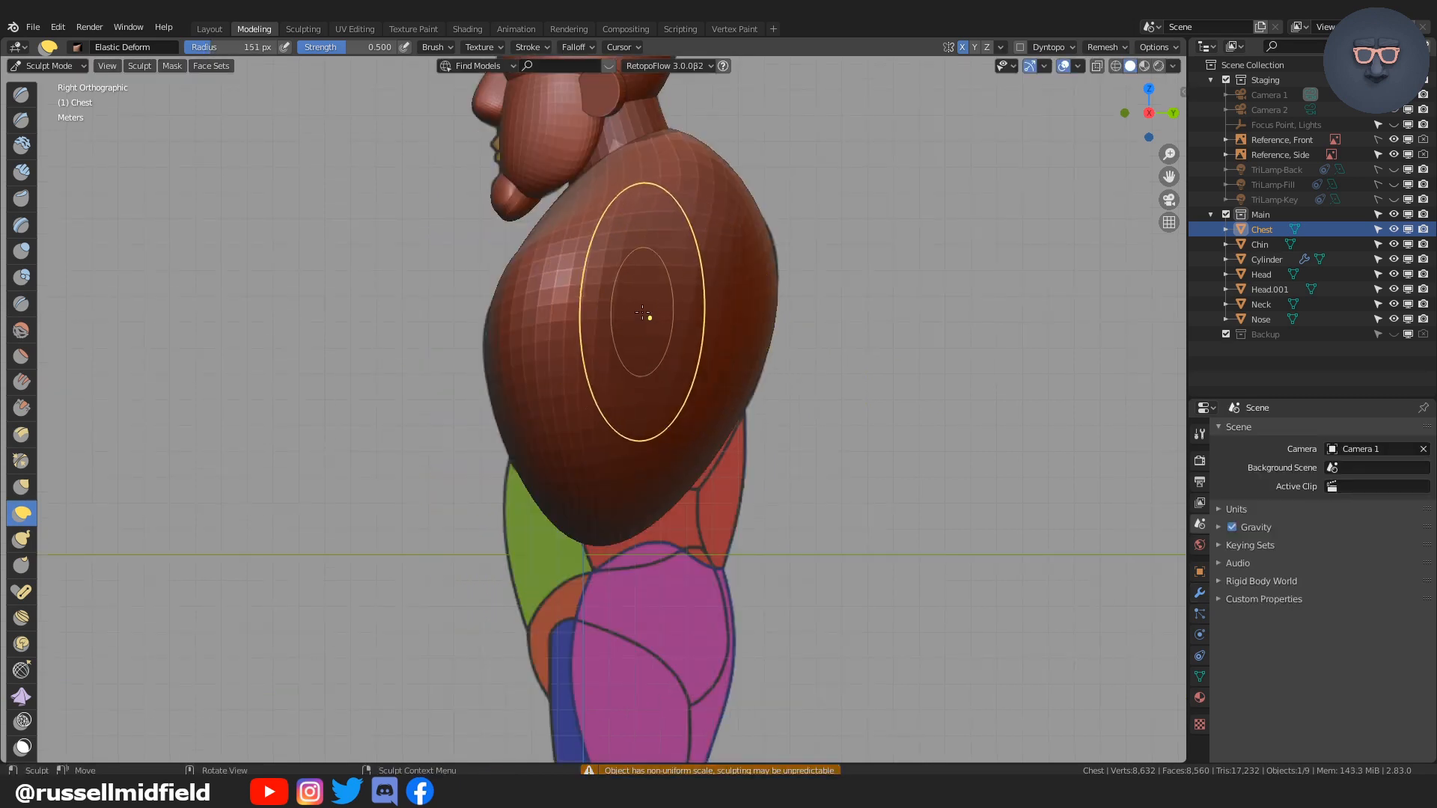
drag(646, 317, 754, 295)
mouse_move(554, 286)
mouse_down()
mouse_move(538, 289)
mouse_move(706, 360)
mouse_up()
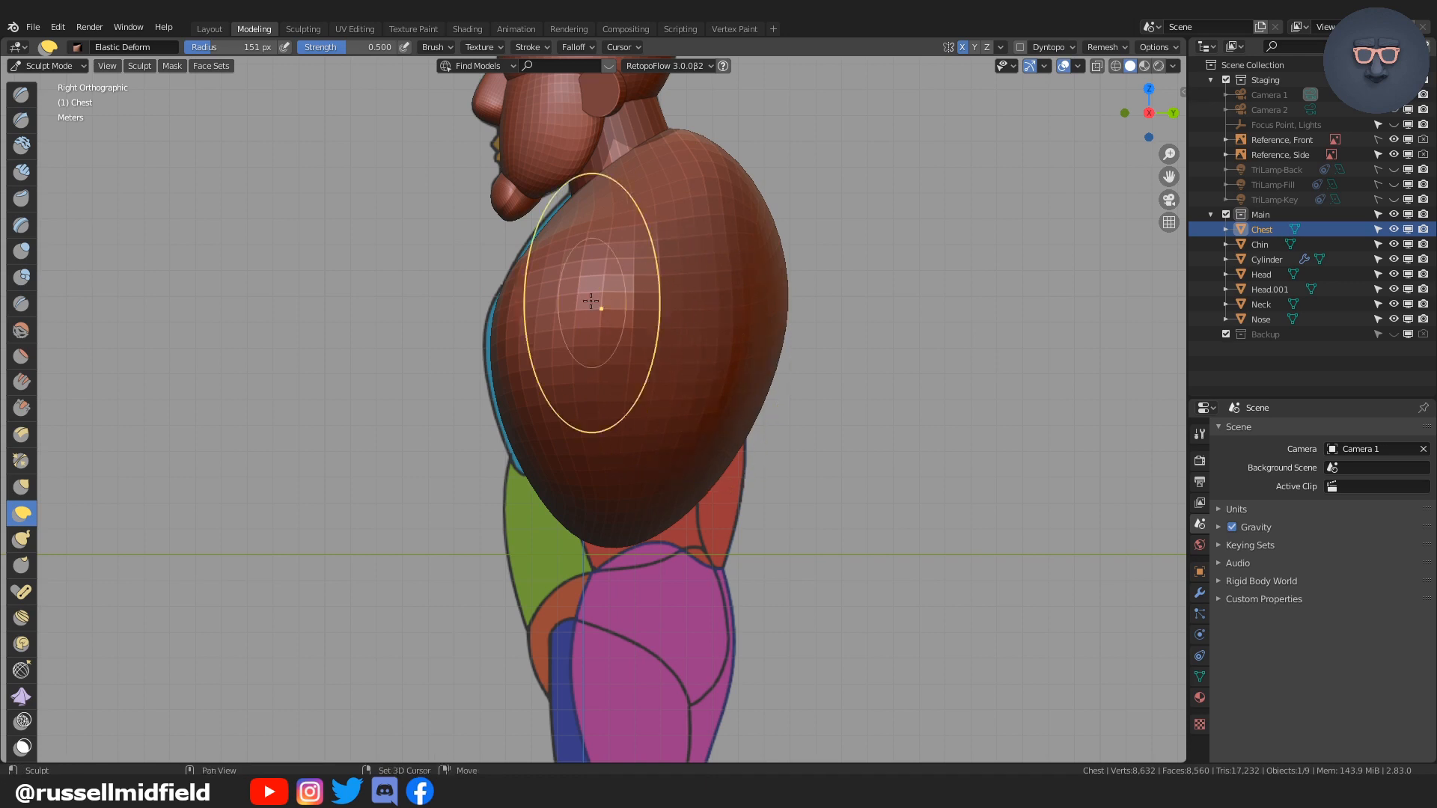
Step: Pull the chest's shoulders and sides inward from the front, refine the upper chest, and return to Object Mode
key(KP_1)
drag(825, 389, 822, 259)
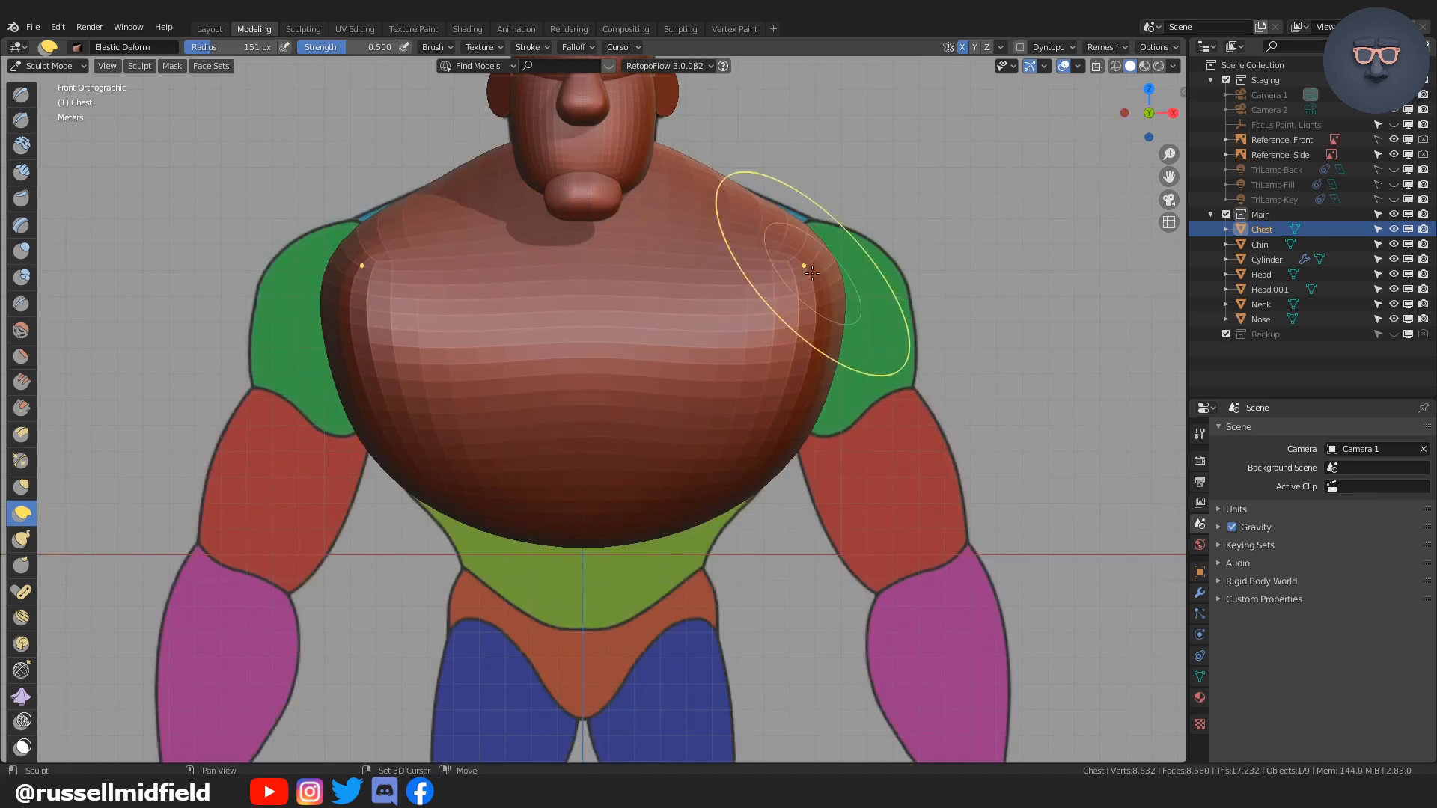
drag(798, 322, 765, 329)
drag(763, 408, 743, 389)
middle_drag(559, 449, 664, 266)
mouse_move(664, 266)
mouse_down()
mouse_move(723, 238)
mouse_move(671, 207)
mouse_move(756, 203)
mouse_up()
middle_drag(827, 285, 888, 323)
key(KP_1)
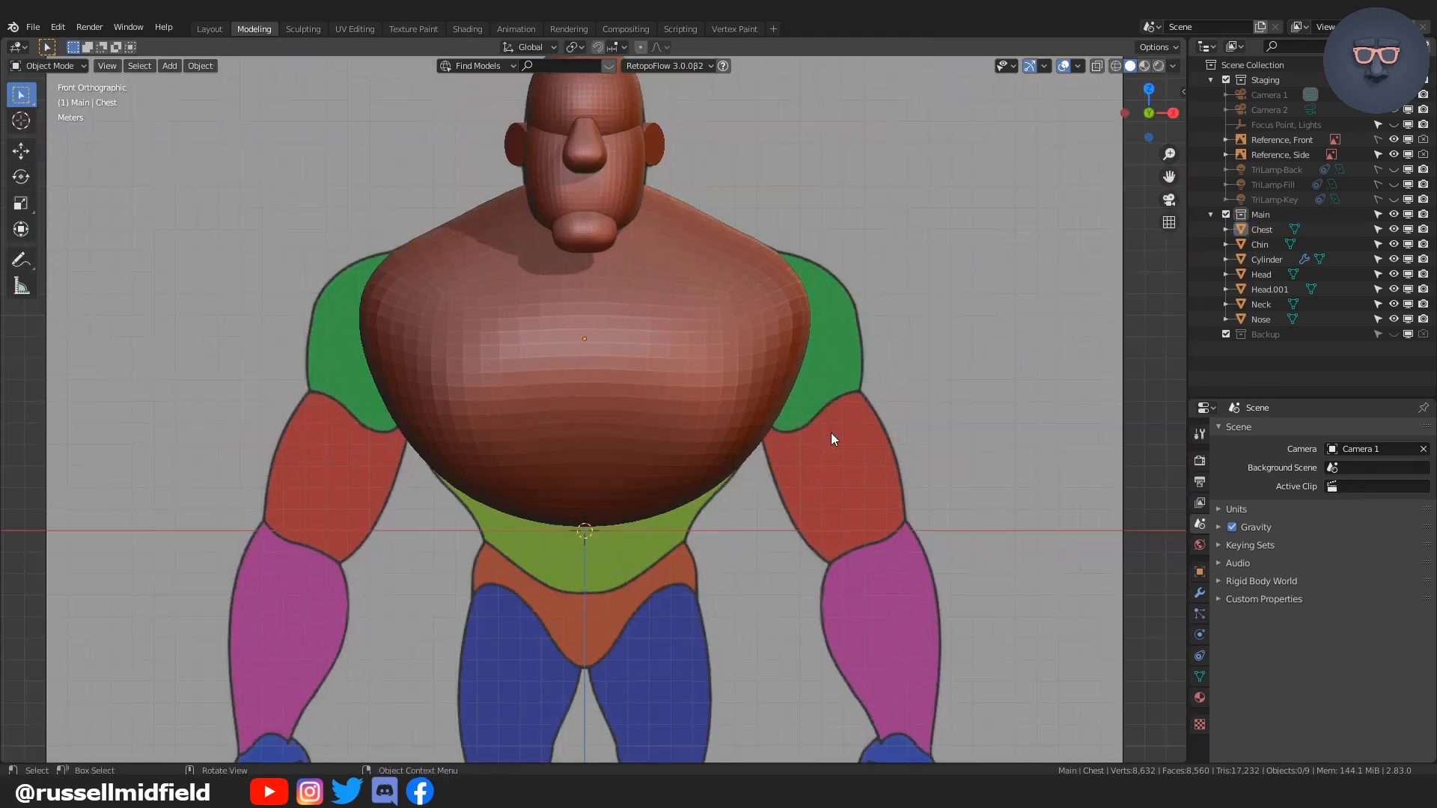
Step: Add another Round Cube mesh at the 3D cursor using the Capsule operator preset
shift+middle_drag(831, 433, 825, 398)
scroll(825, 398, down, 2)
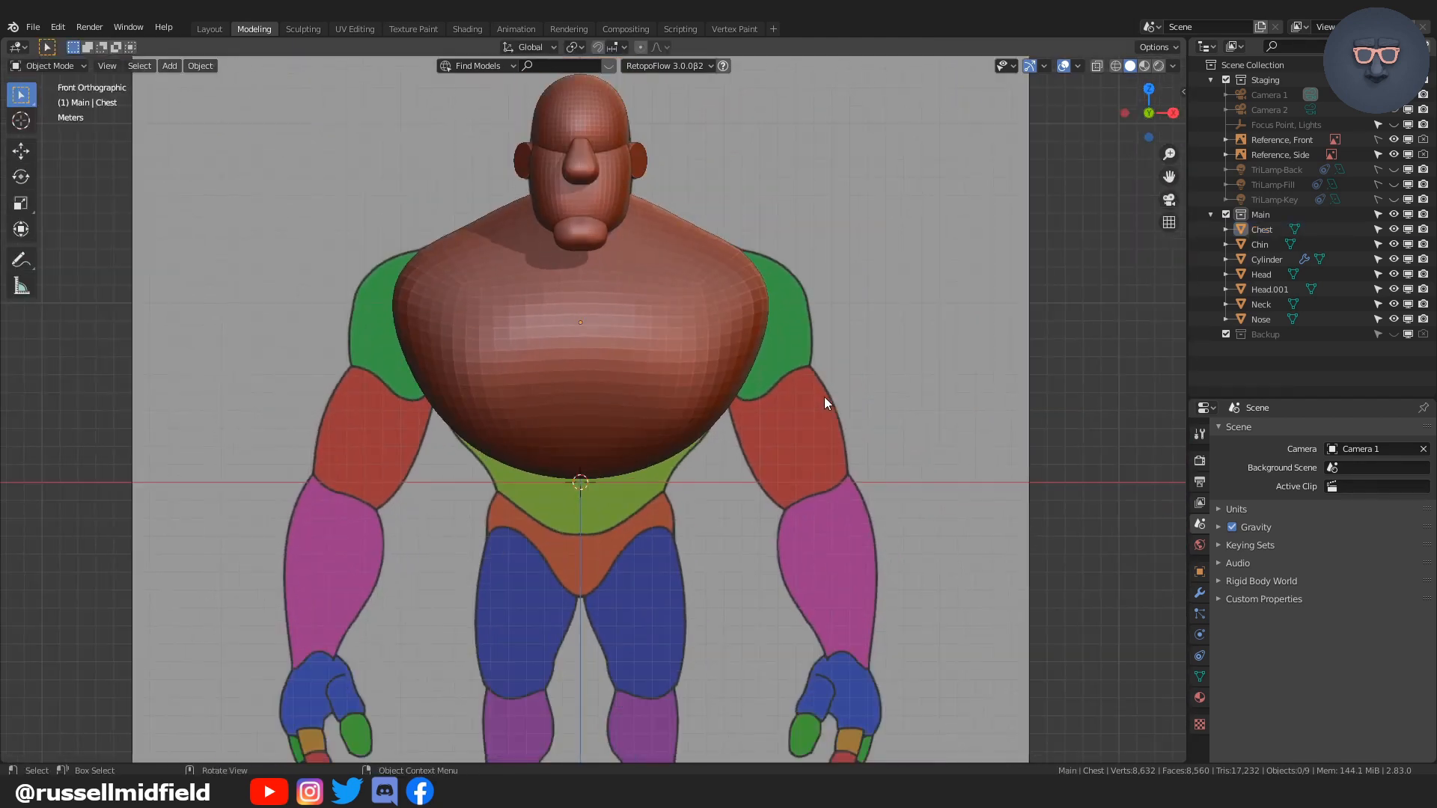
key(shift+a)
mouse_move(798, 406)
click(898, 236)
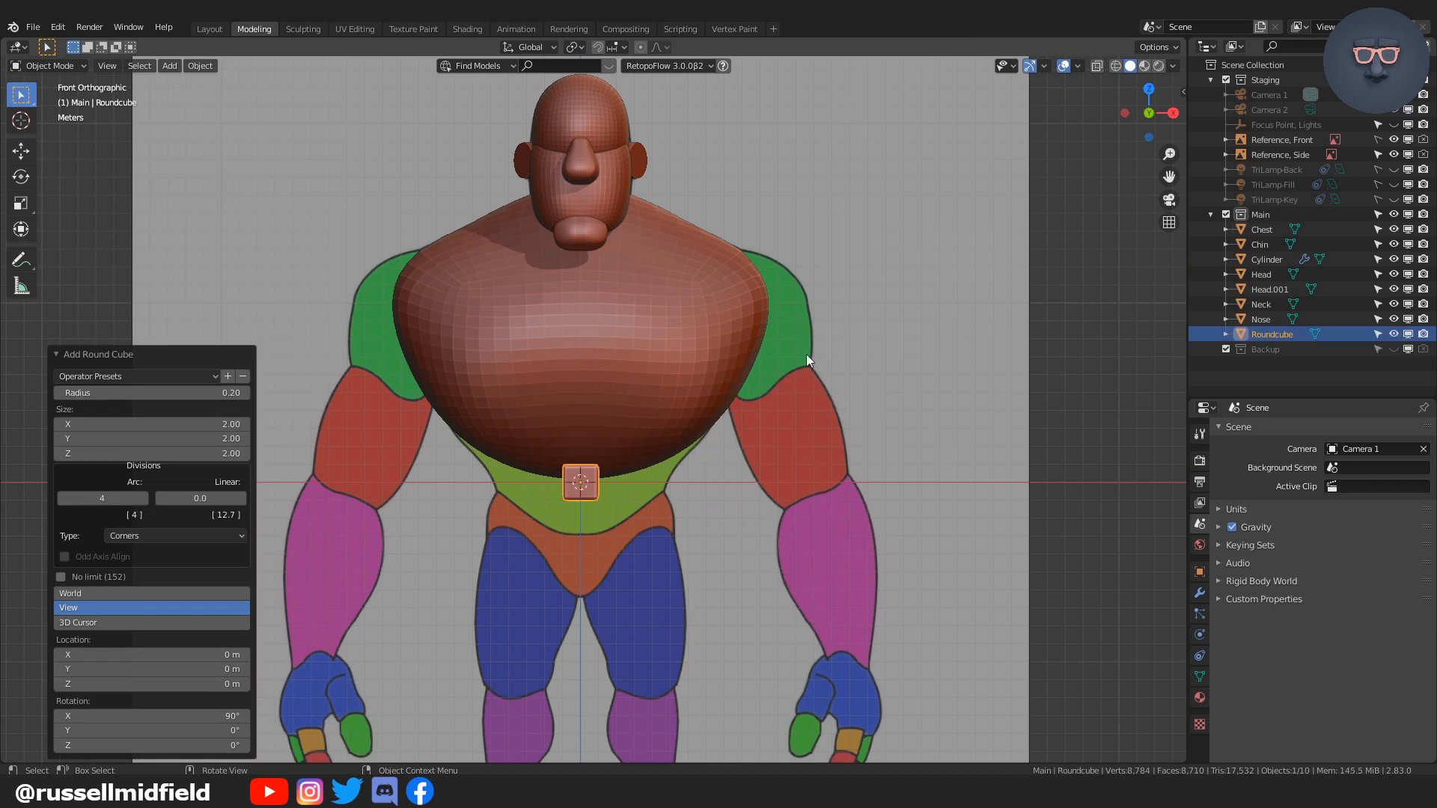
click(173, 375)
click(163, 414)
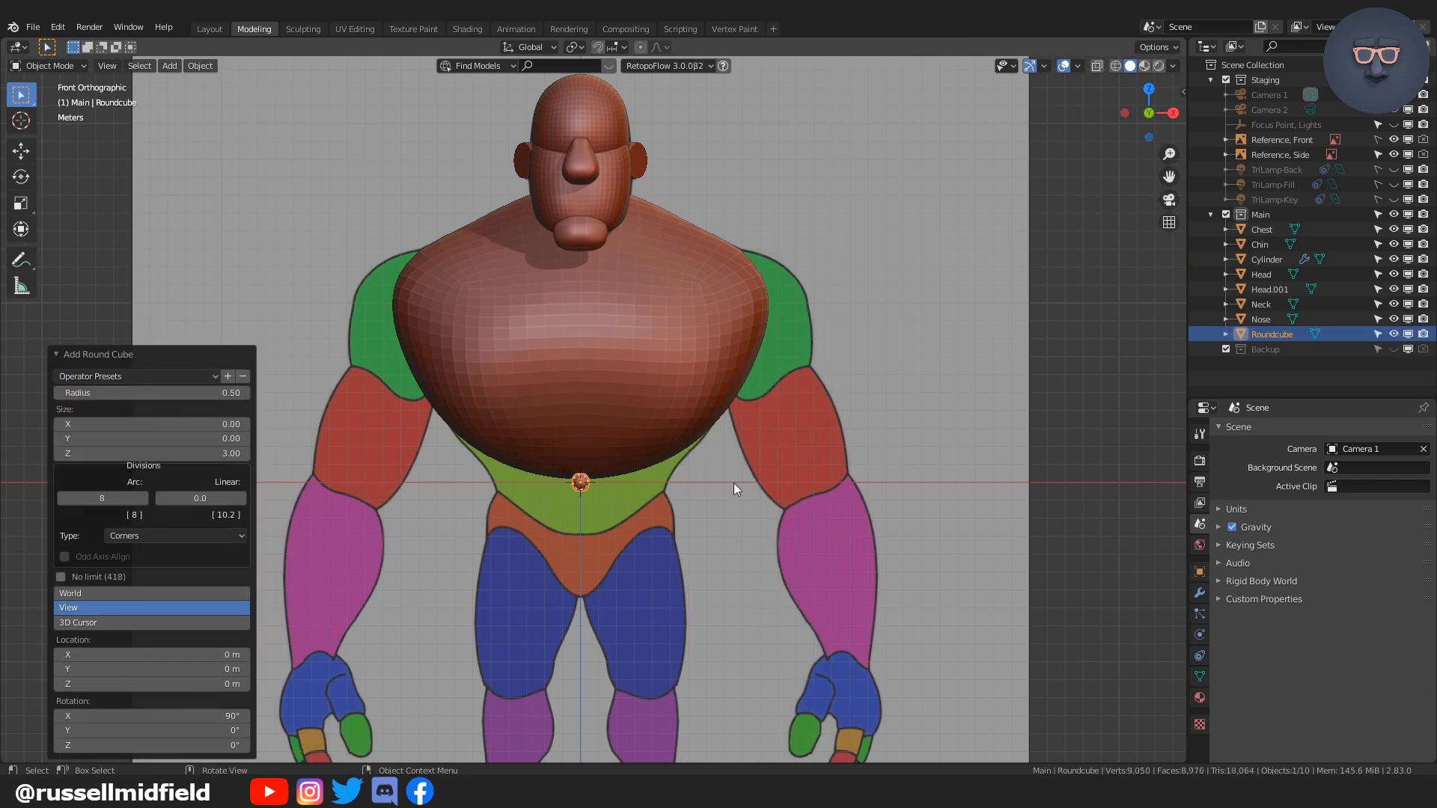
Step: Scale up the new capsule in the side view and rotate it about 82° so it stands nearly upright at the abdomen
key(KP_3)
key(s)
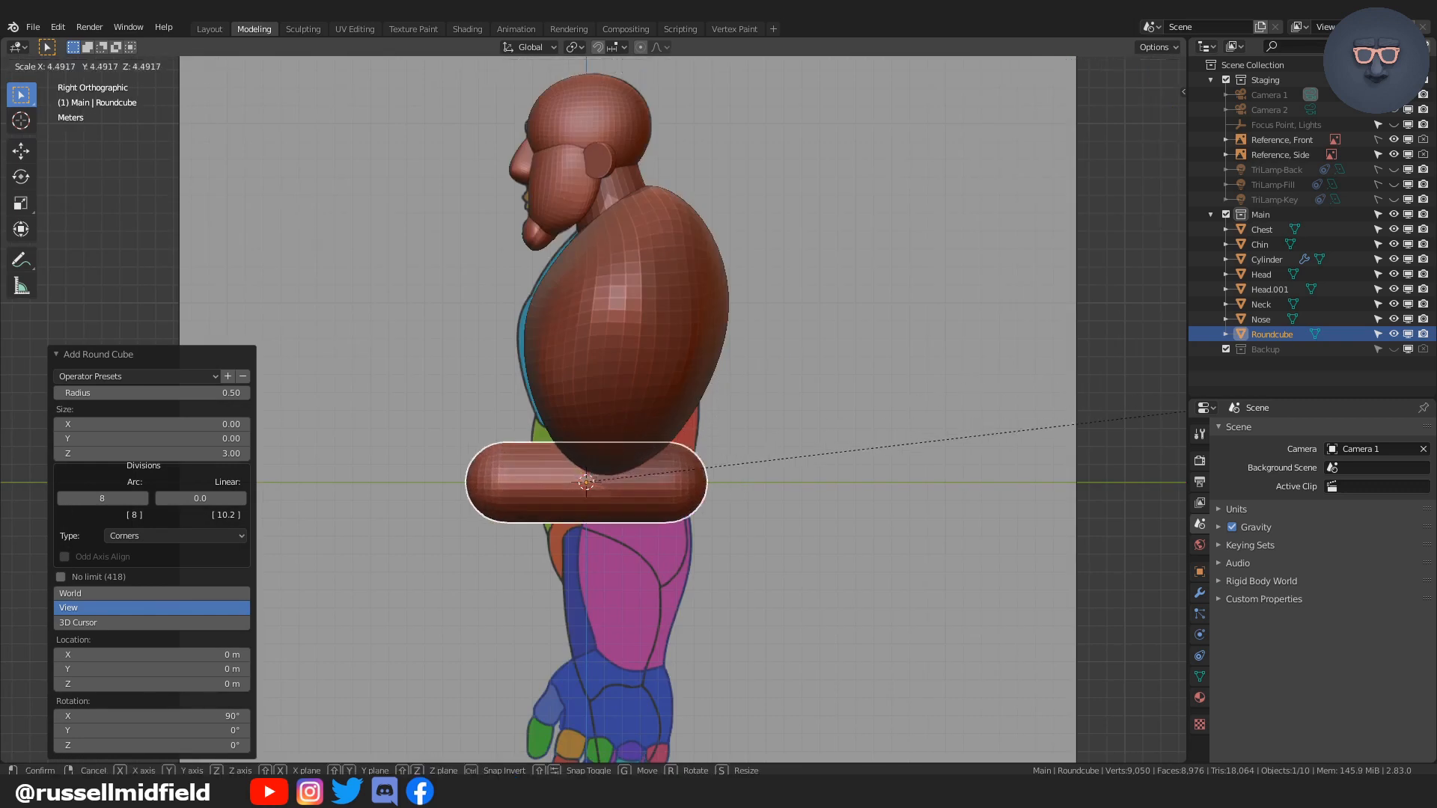
click(472, 437)
key(r)
click(735, 542)
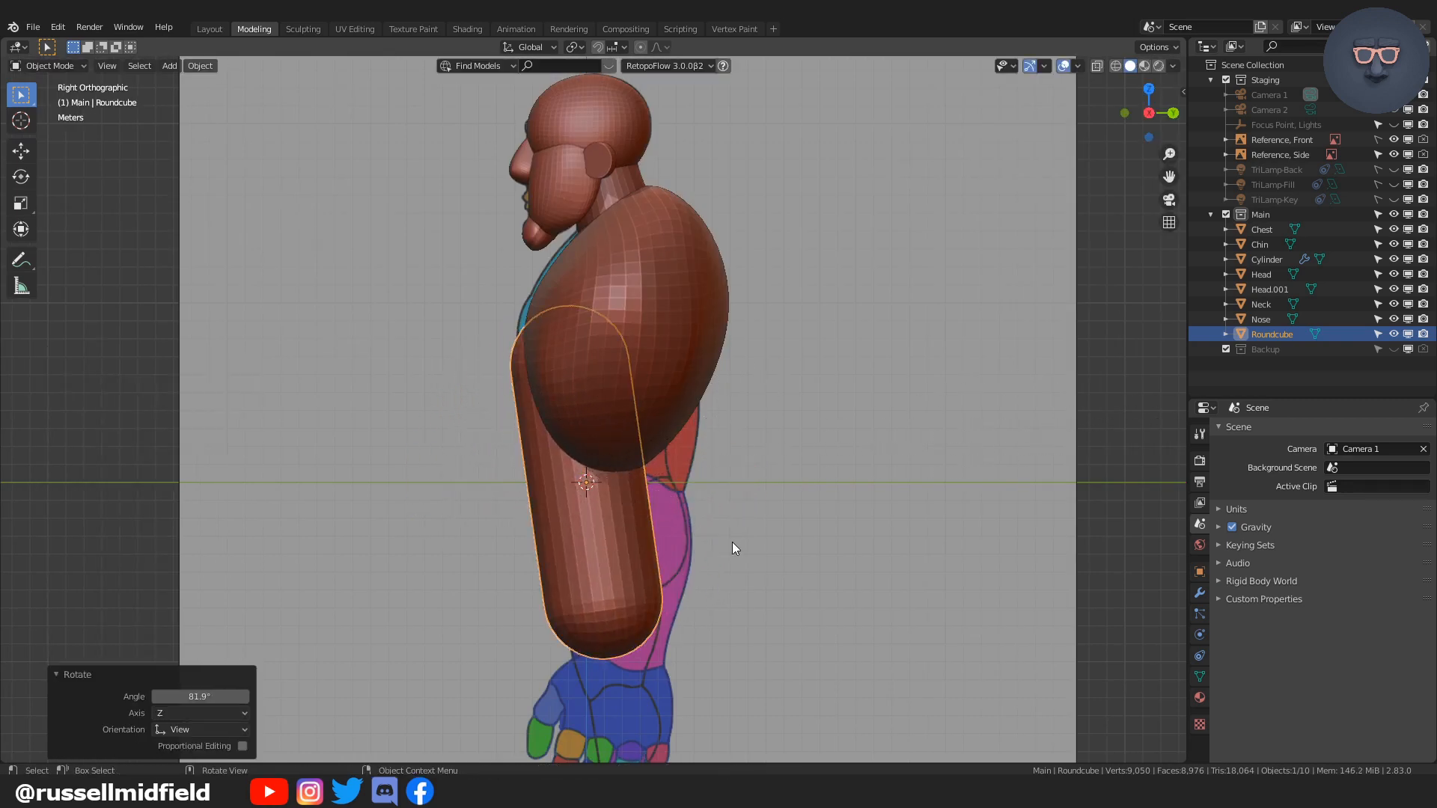
Step: Shorten the abdomen capsule by moving its lower-end vertices up and its upper-end vertices down, and return to Object Mode
key(Tab)
click(595, 546)
key(alt+z)
drag(498, 539, 733, 712)
key(g)
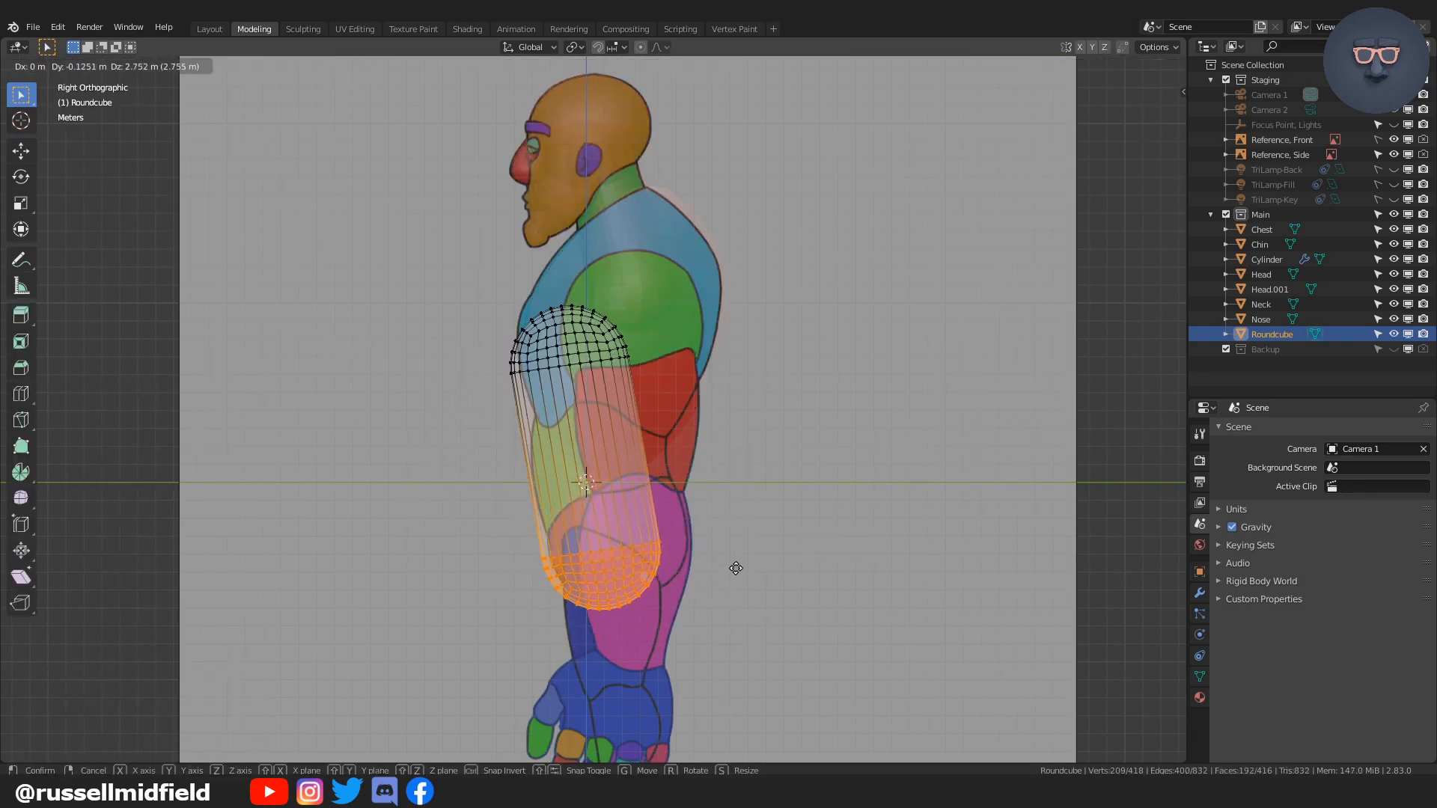
click(736, 539)
key(ctrl+i)
key(g)
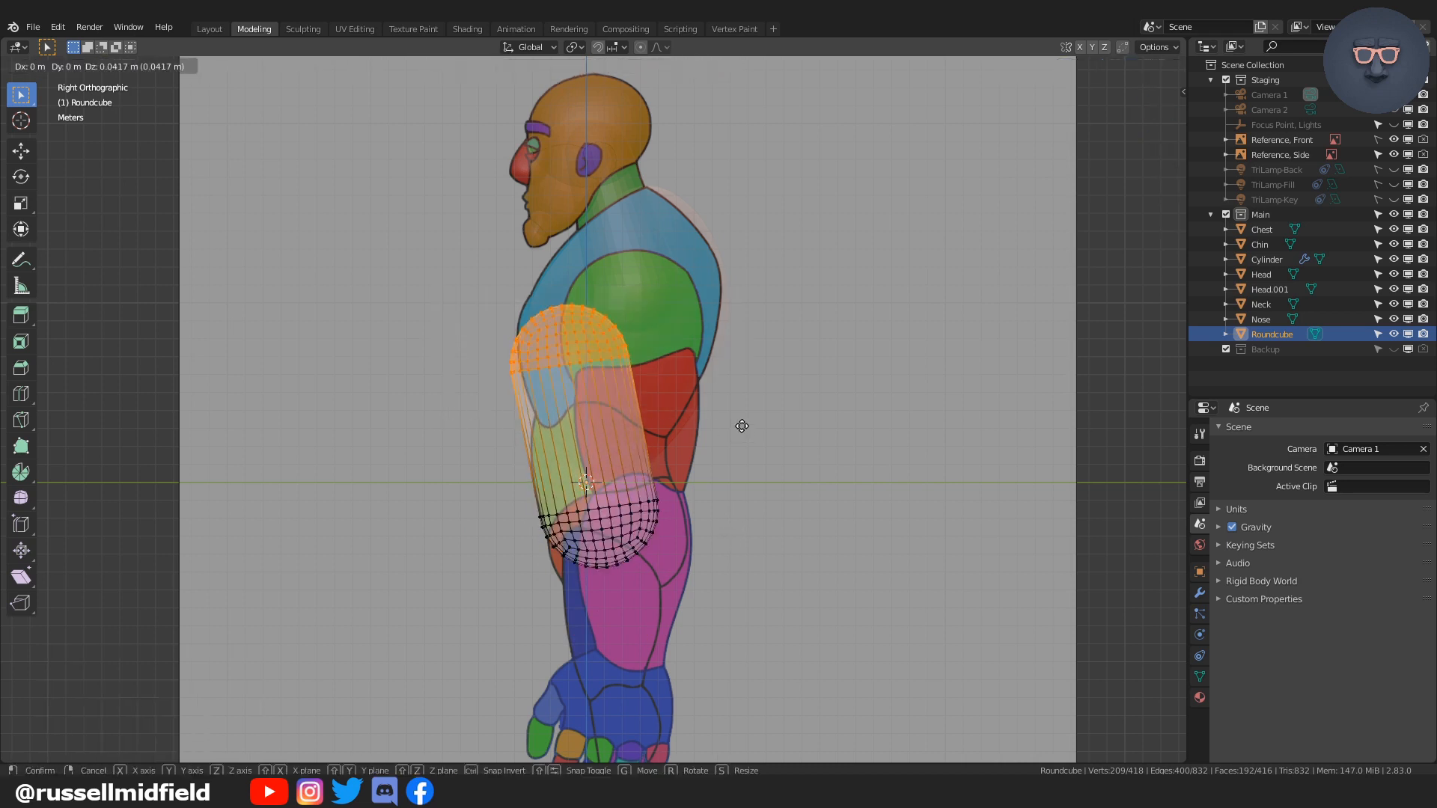
click(759, 469)
key(Tab)
click(693, 355)
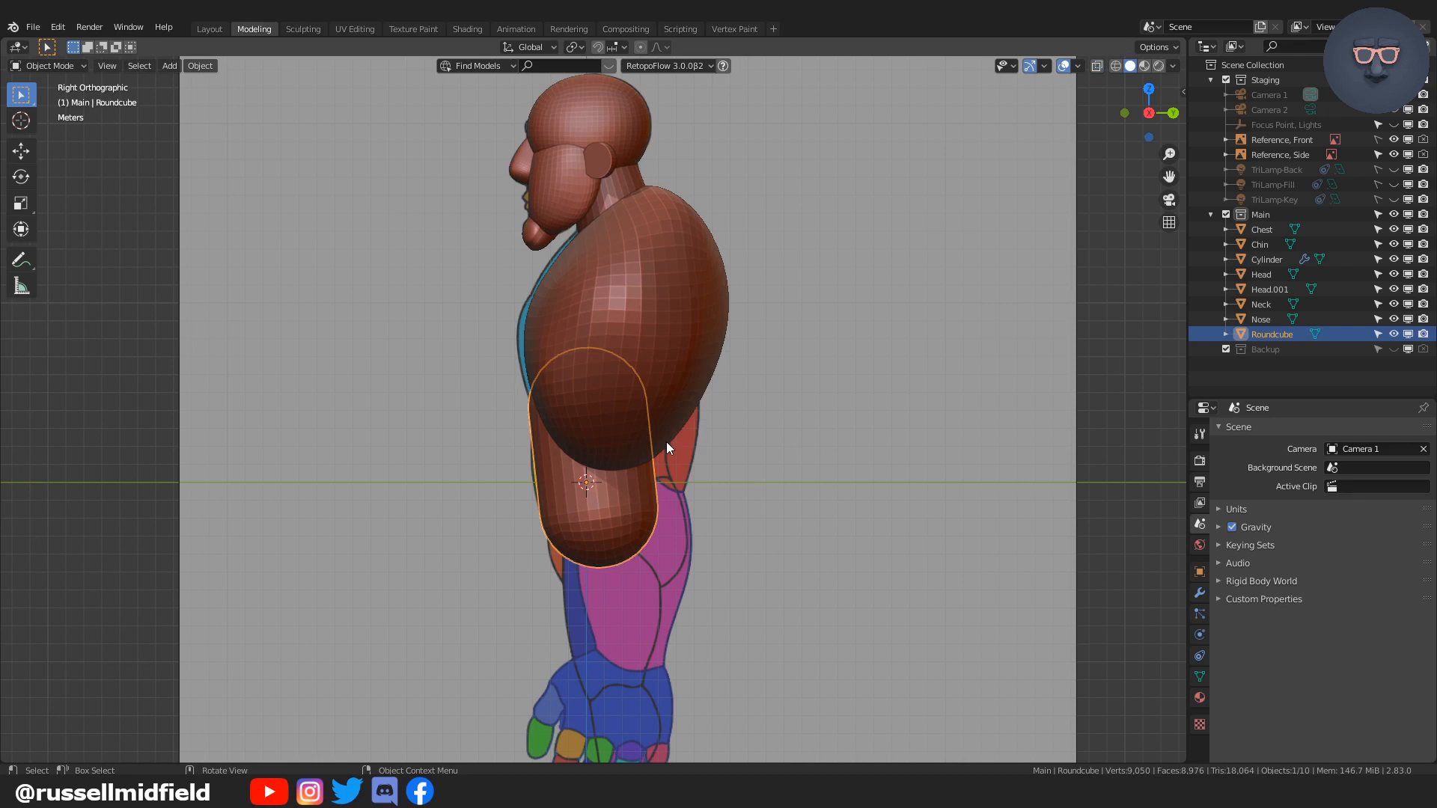
Step: Sculpt the abdomen's back and front toward the side blueprint using Elastic Deform at 150 px, and refine with a 99 px brush
key(Tab)
click(667, 479)
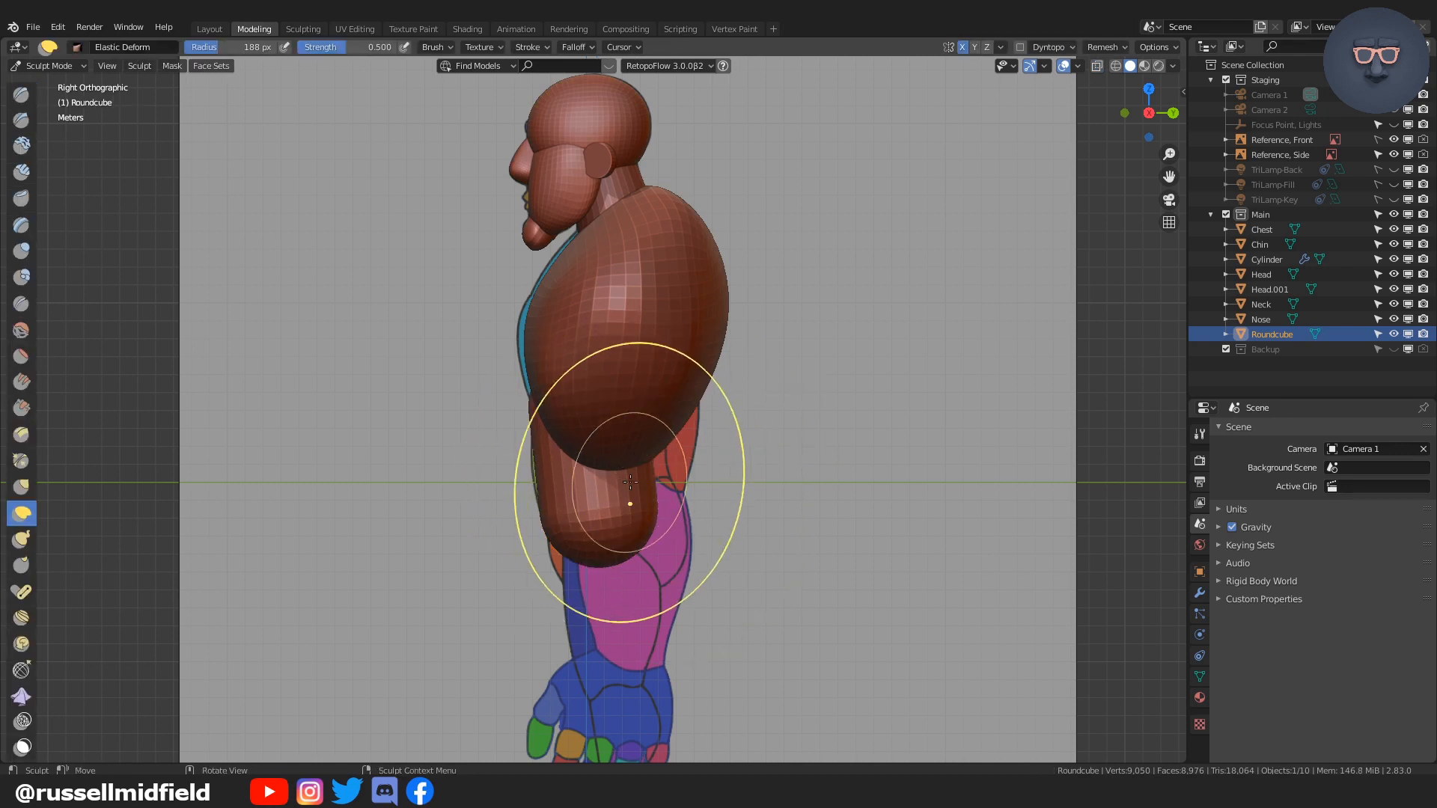
ctrl+middle_drag(668, 529, 670, 478)
key(f)
click(657, 477)
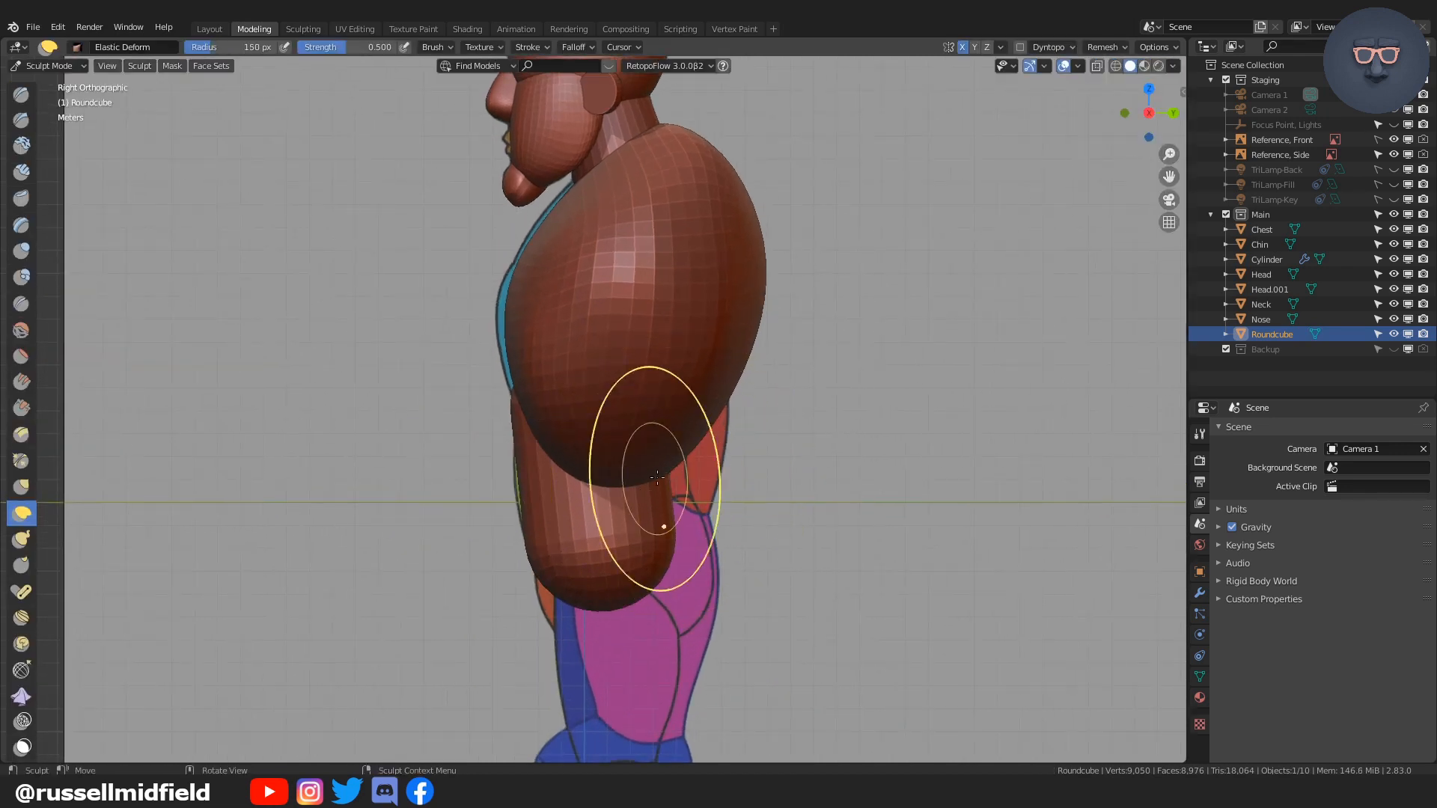
mouse_move(657, 478)
mouse_down()
mouse_move(658, 546)
mouse_move(533, 541)
mouse_up()
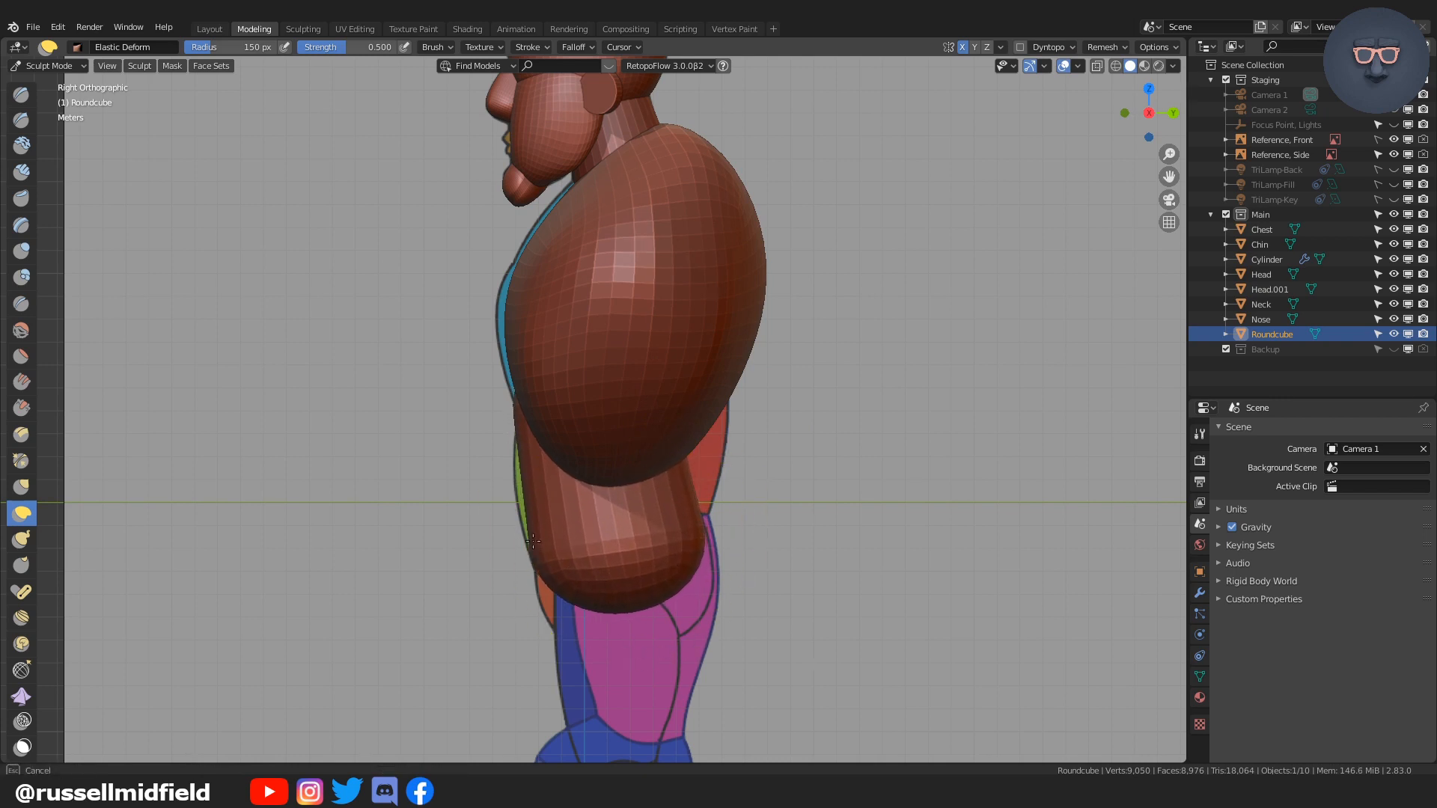
key(f)
click(529, 487)
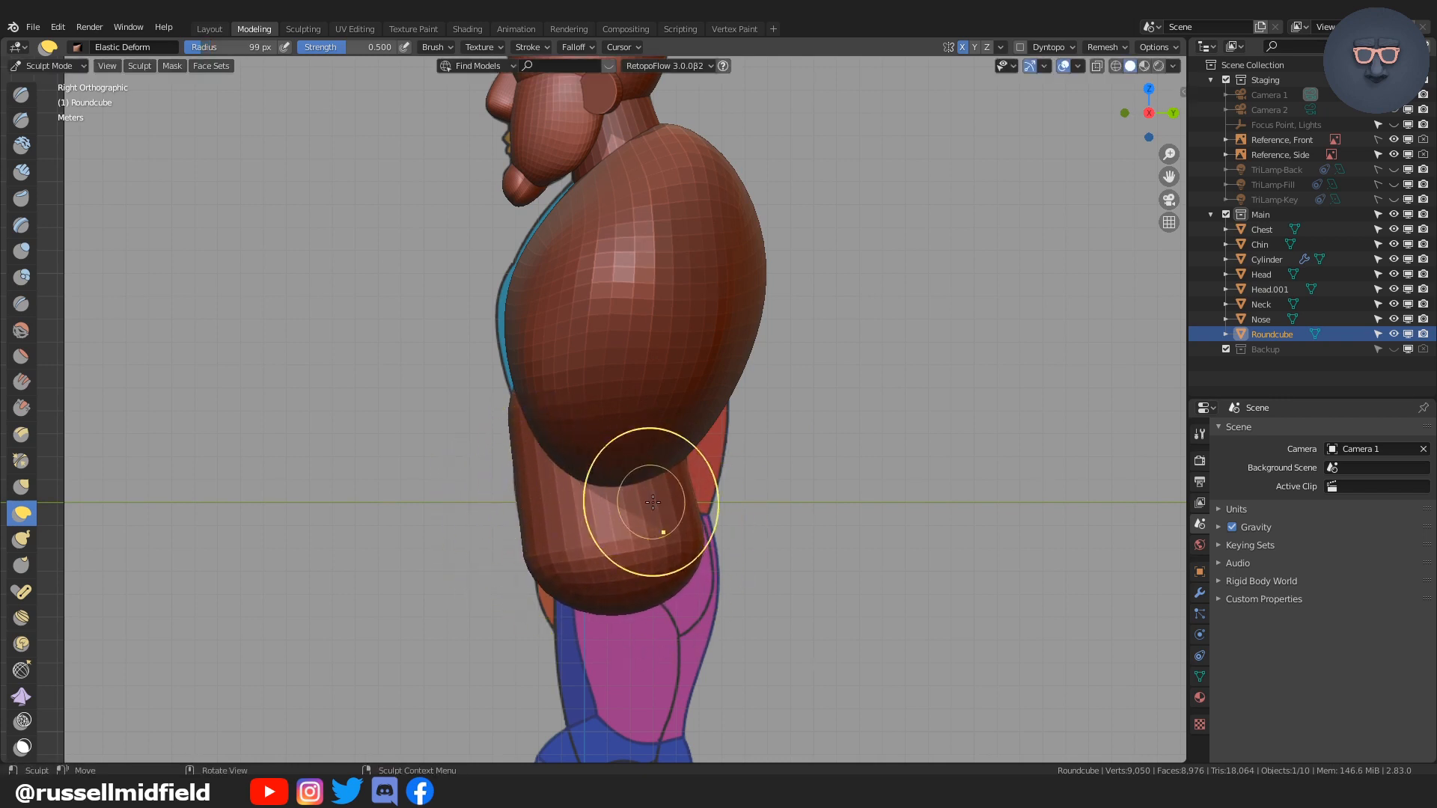
Step: Add five evenly spaced loop cuts around the straight middle section of the abdomen mesh in Edit Mode
key(ctrl+Tab)
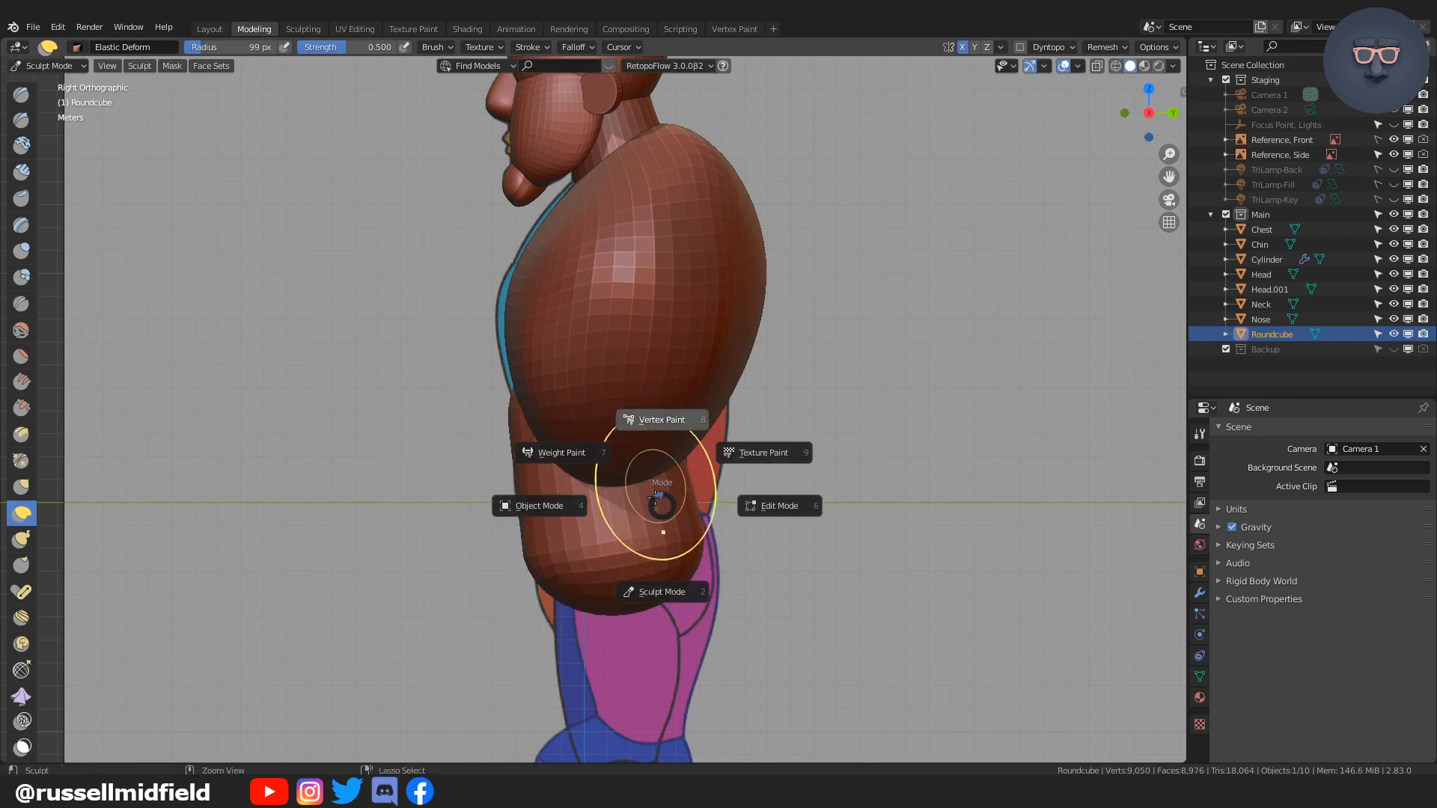
click(553, 525)
key(Tab)
click(520, 507)
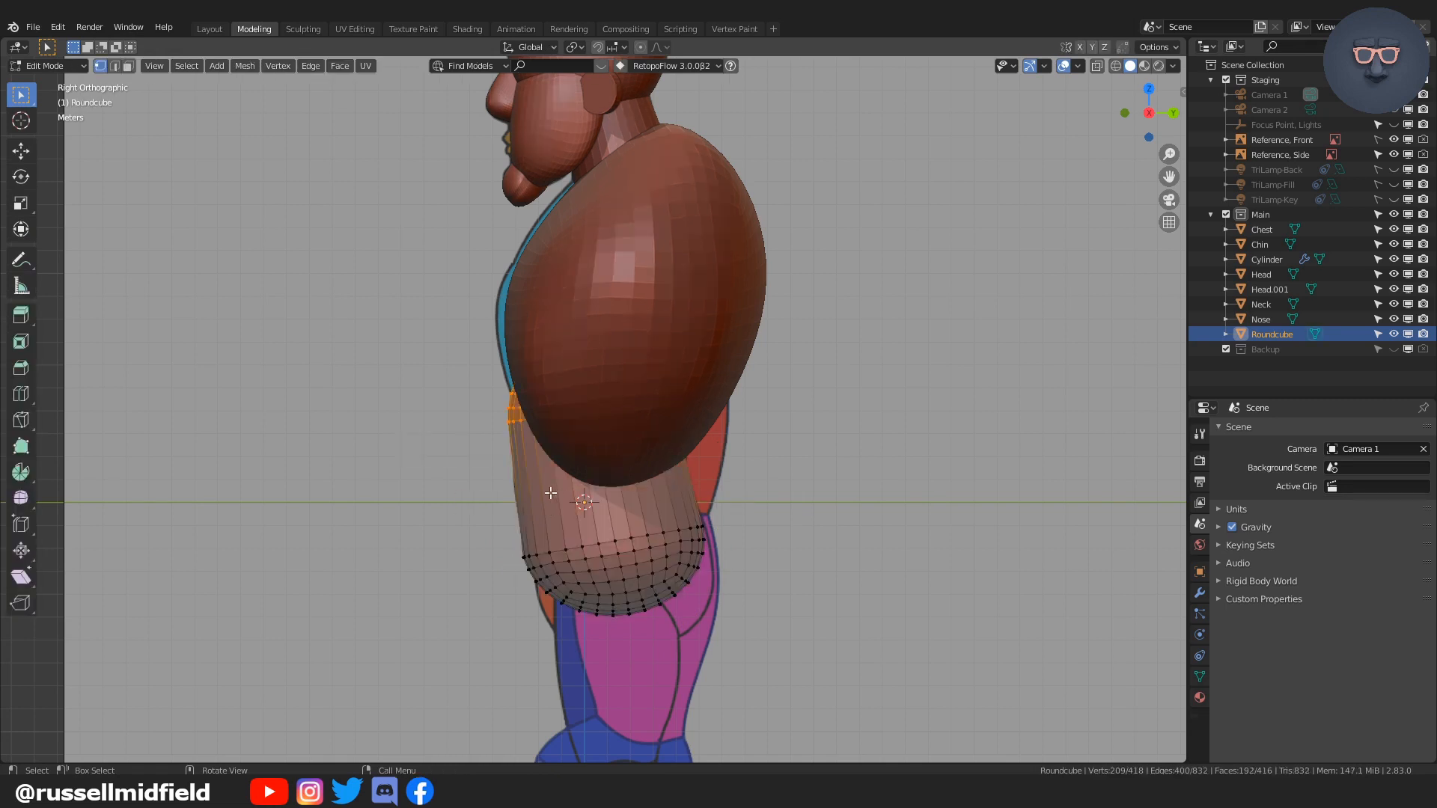
scroll(582, 473, up, 3)
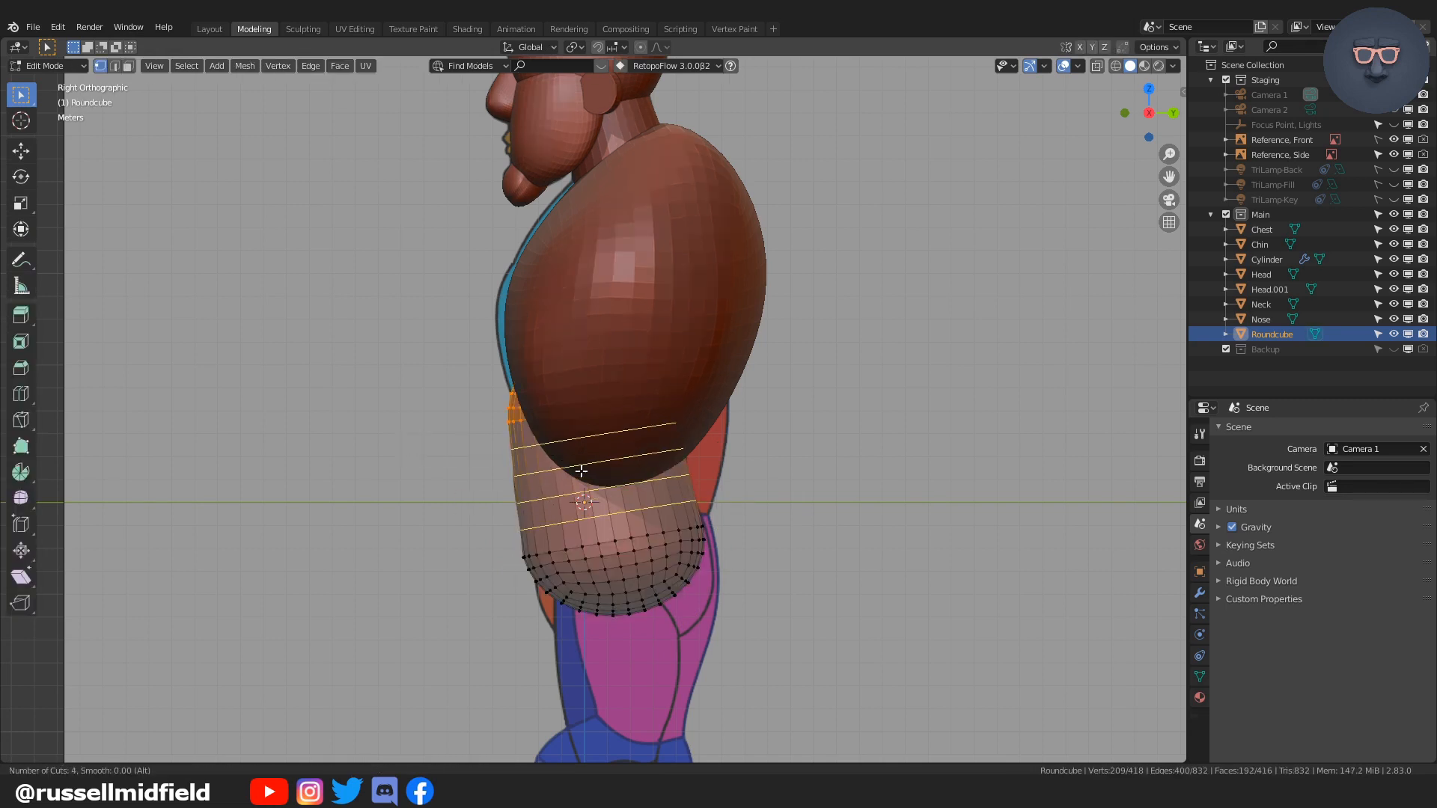
scroll(581, 471, up, 1)
click(582, 471)
right_click(582, 471)
Step: Sculpt the abdomen's front and lower belly with an 81 px Elastic Deform brush, and adjust its back with a 144 px brush
key(ctrl+Tab)
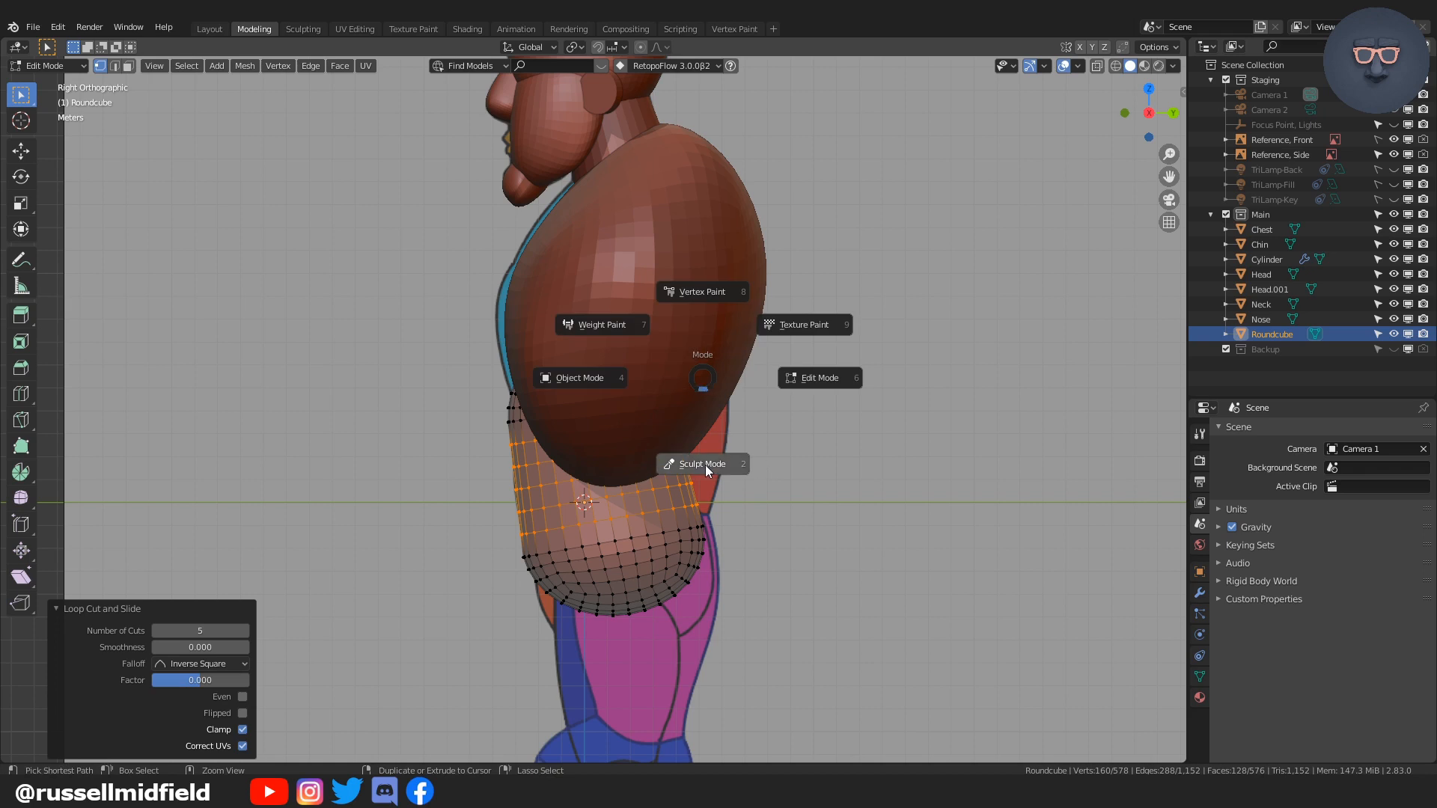
click(706, 465)
key(f)
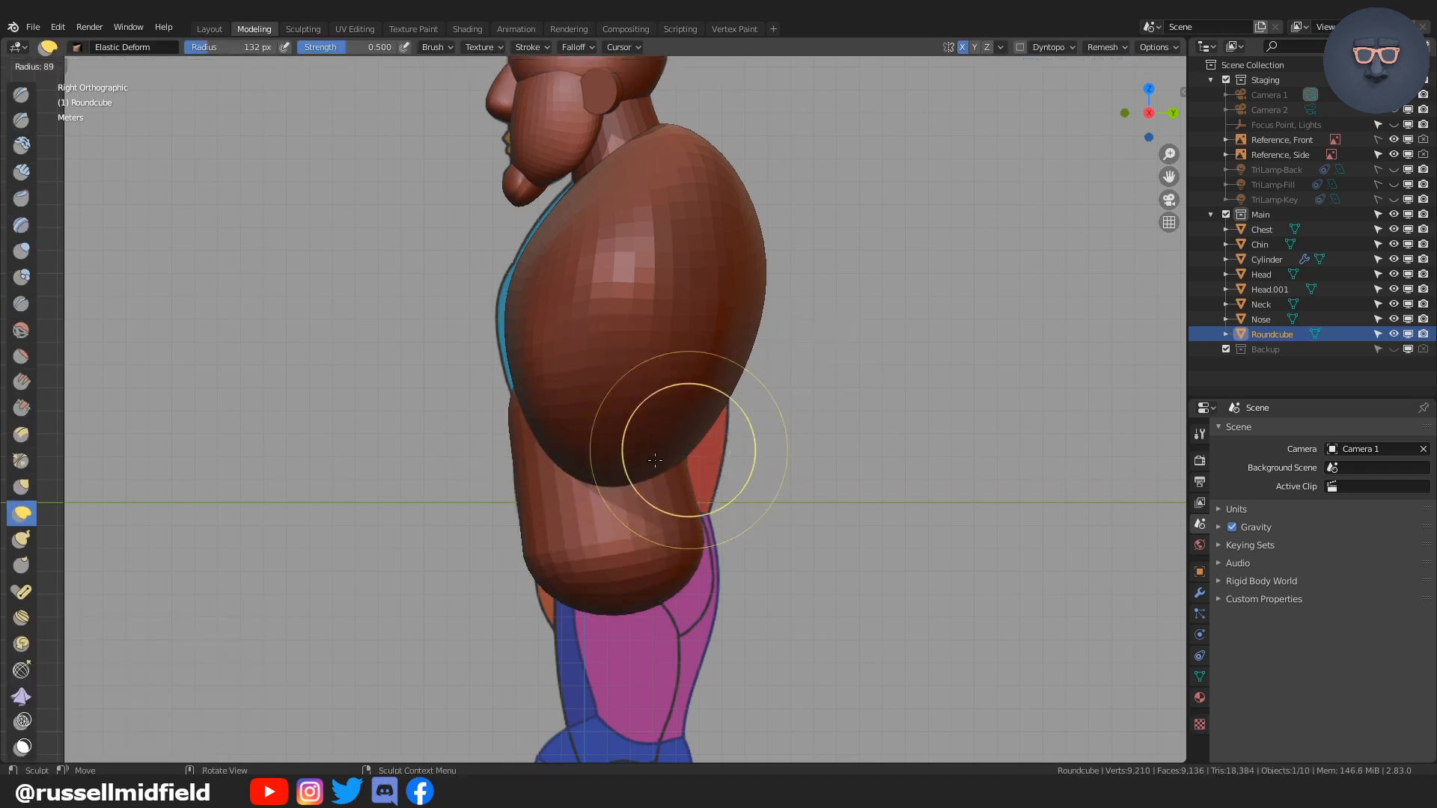
click(655, 460)
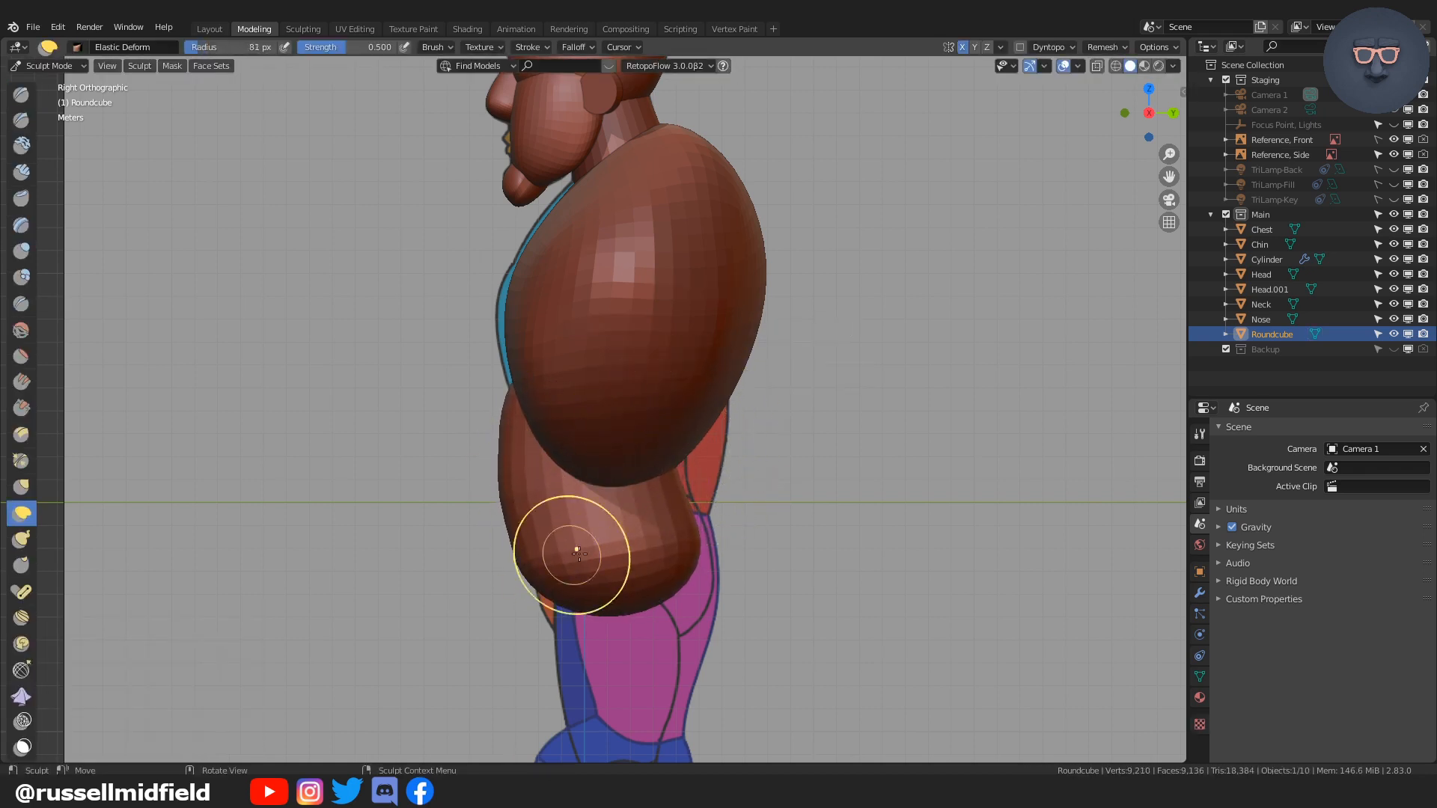
drag(577, 553, 547, 591)
drag(502, 486, 508, 486)
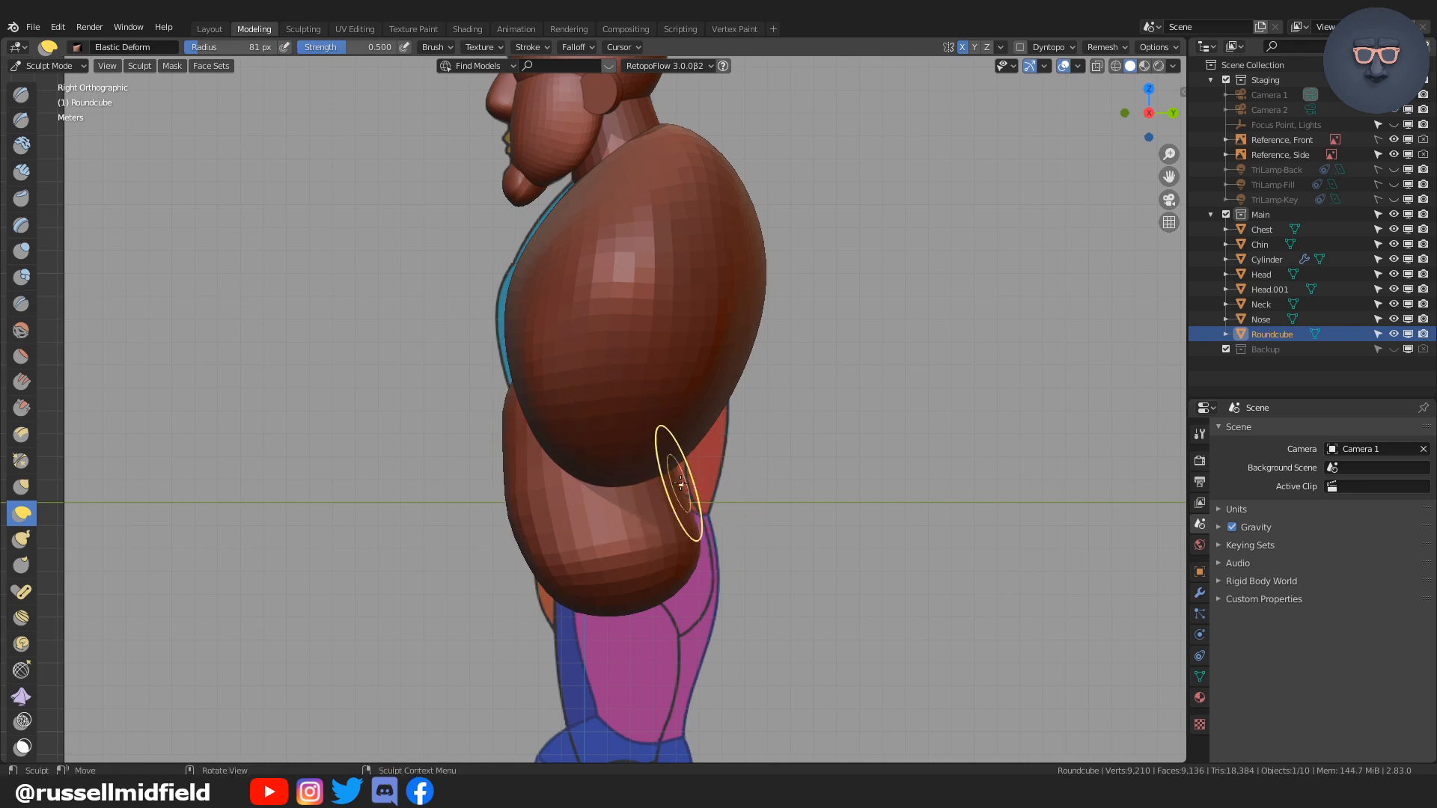
key(f)
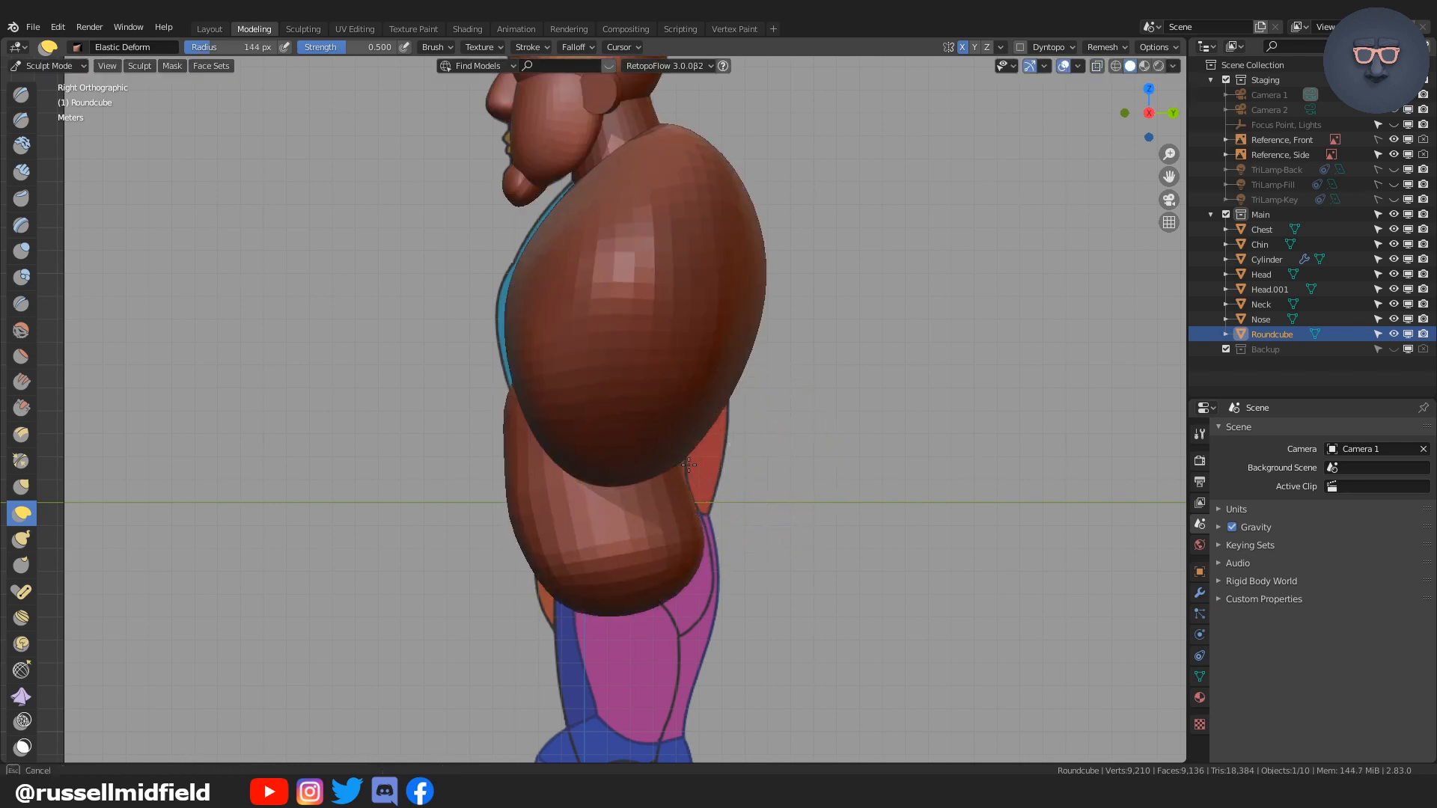
click(688, 464)
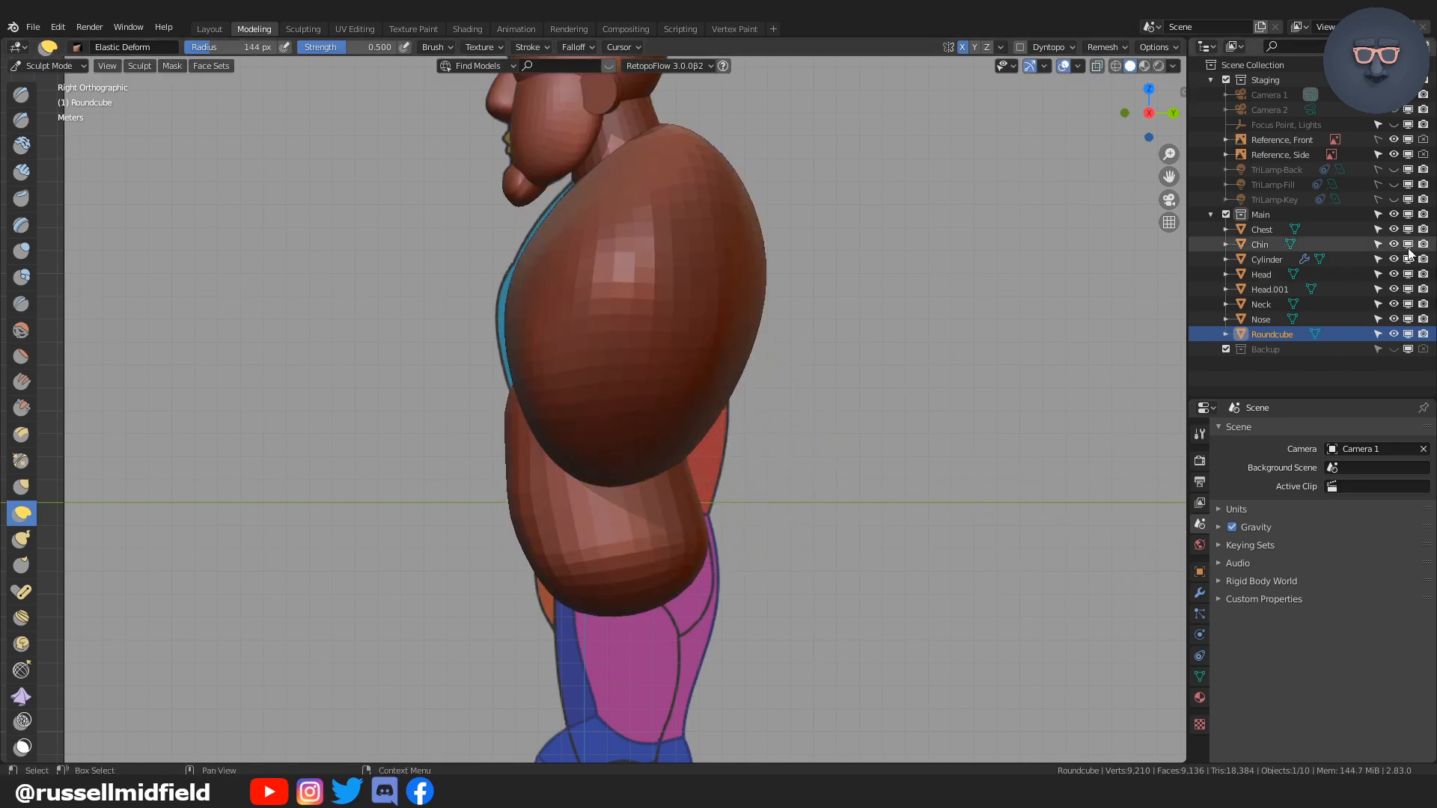
Step: Hide the Chest and reshape the abdomen's front edge toward the side blueprint, using a 114 px brush radius
click(1394, 230)
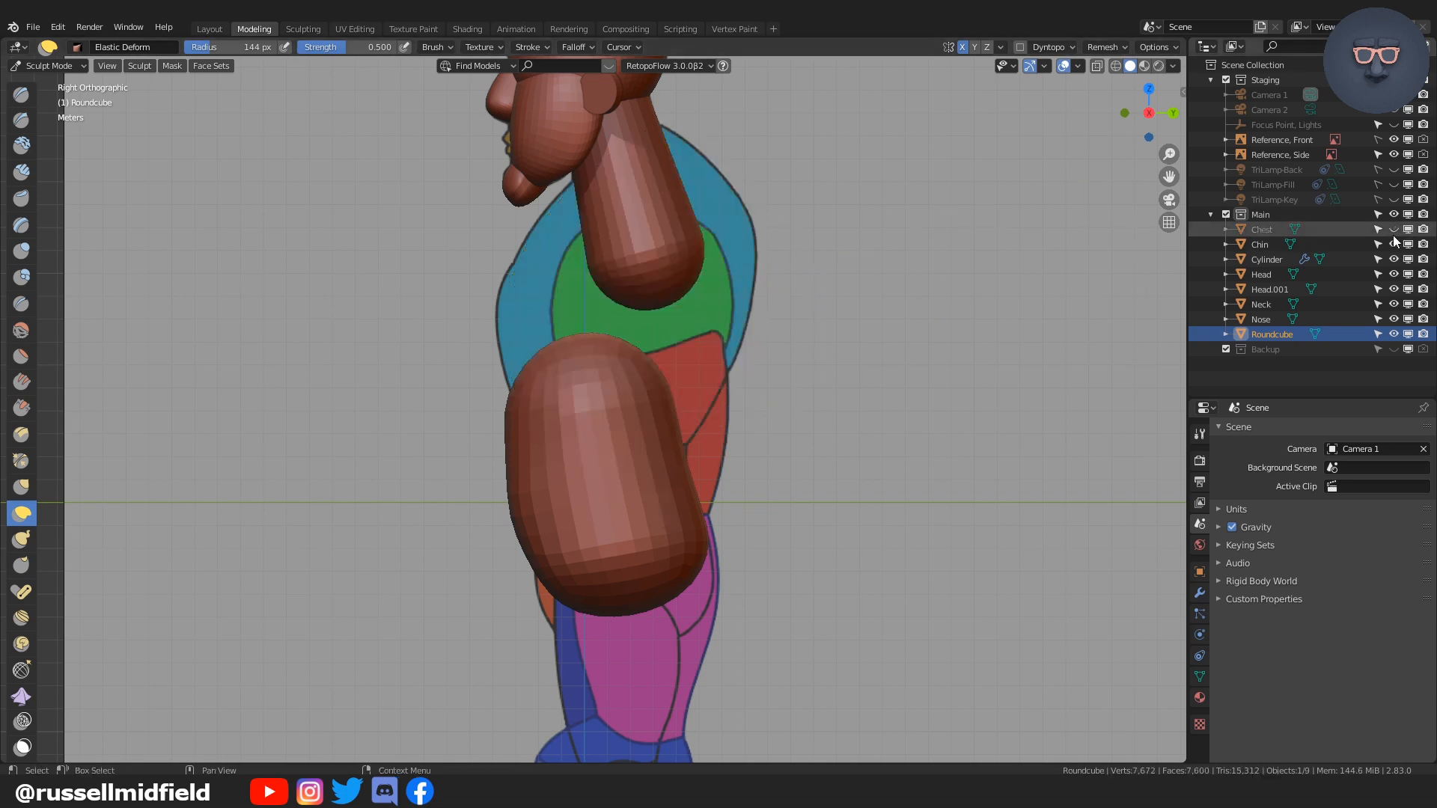
mouse_move(520, 428)
mouse_down()
mouse_move(549, 453)
mouse_move(508, 448)
mouse_up()
key(f)
click(501, 471)
drag(539, 525, 547, 550)
drag(523, 452, 532, 440)
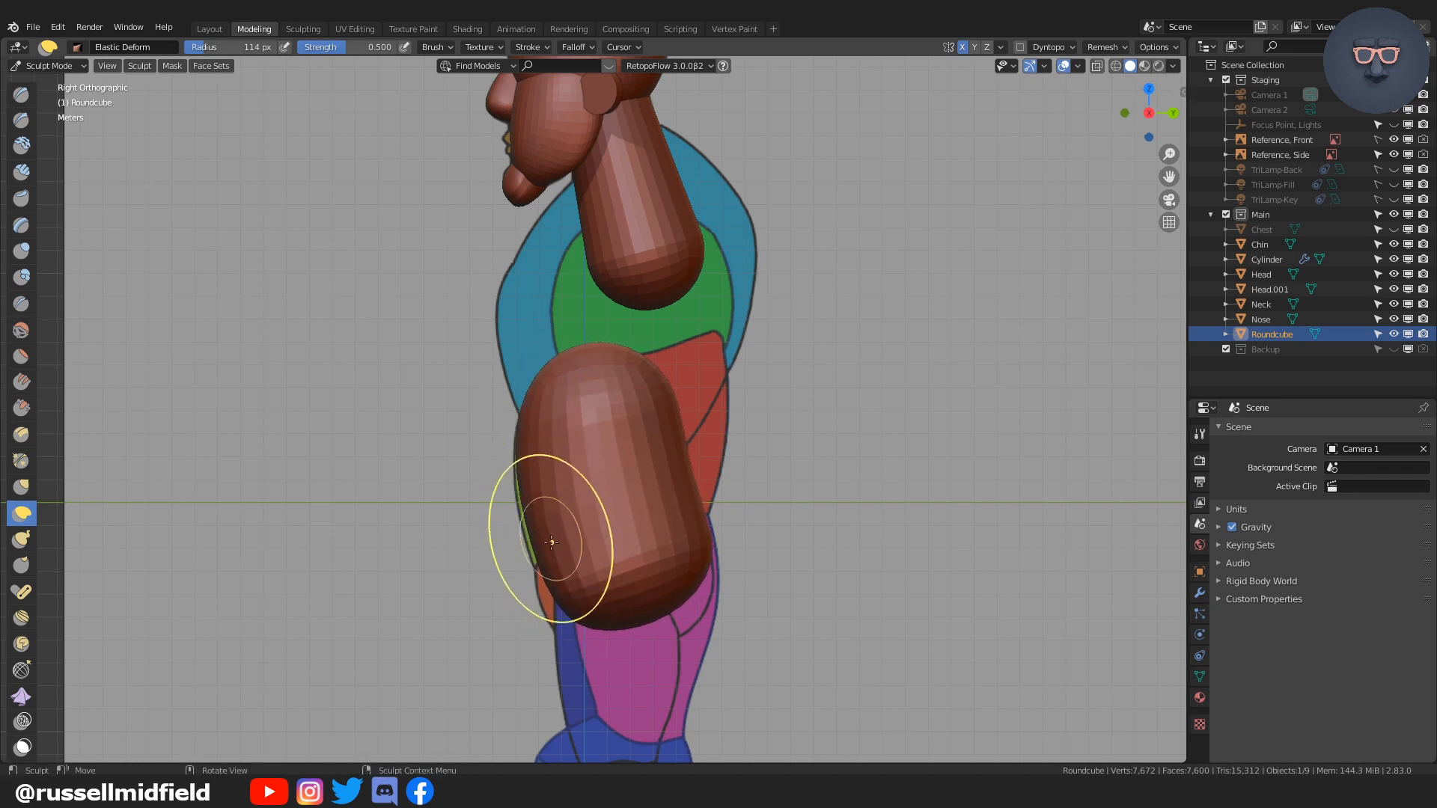
Step: Refine the abdomen's front, top, back and lower rear contours in the side view with the Elastic Deform brush
drag(552, 542, 531, 498)
drag(587, 373, 575, 378)
drag(682, 475, 666, 481)
drag(659, 403, 684, 449)
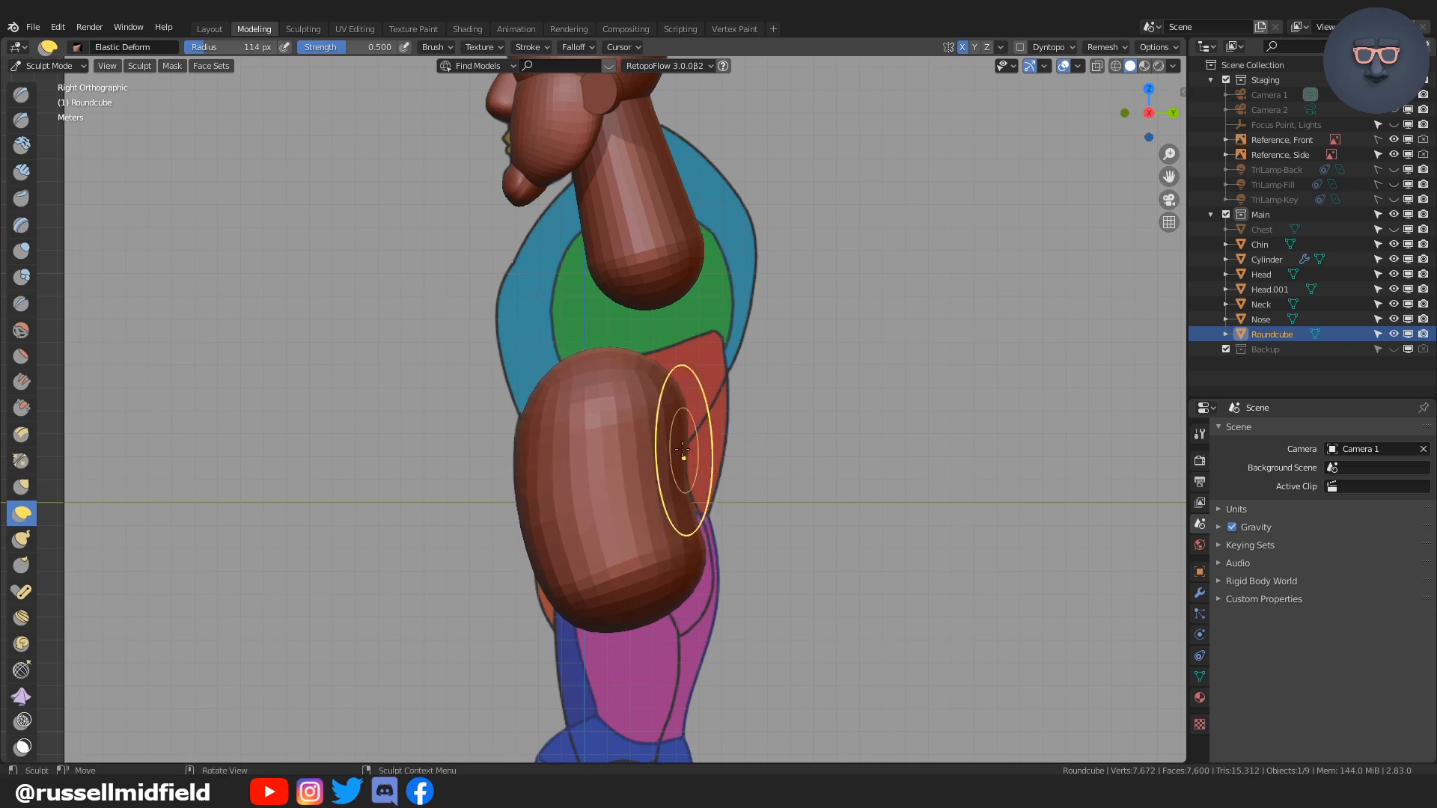
drag(658, 609, 674, 601)
Step: Scale the abdomen's upper vertices 1.69 along X in the front view, with smooth proportional editing of size 5.054, and return to Object Mode
key(KP_1)
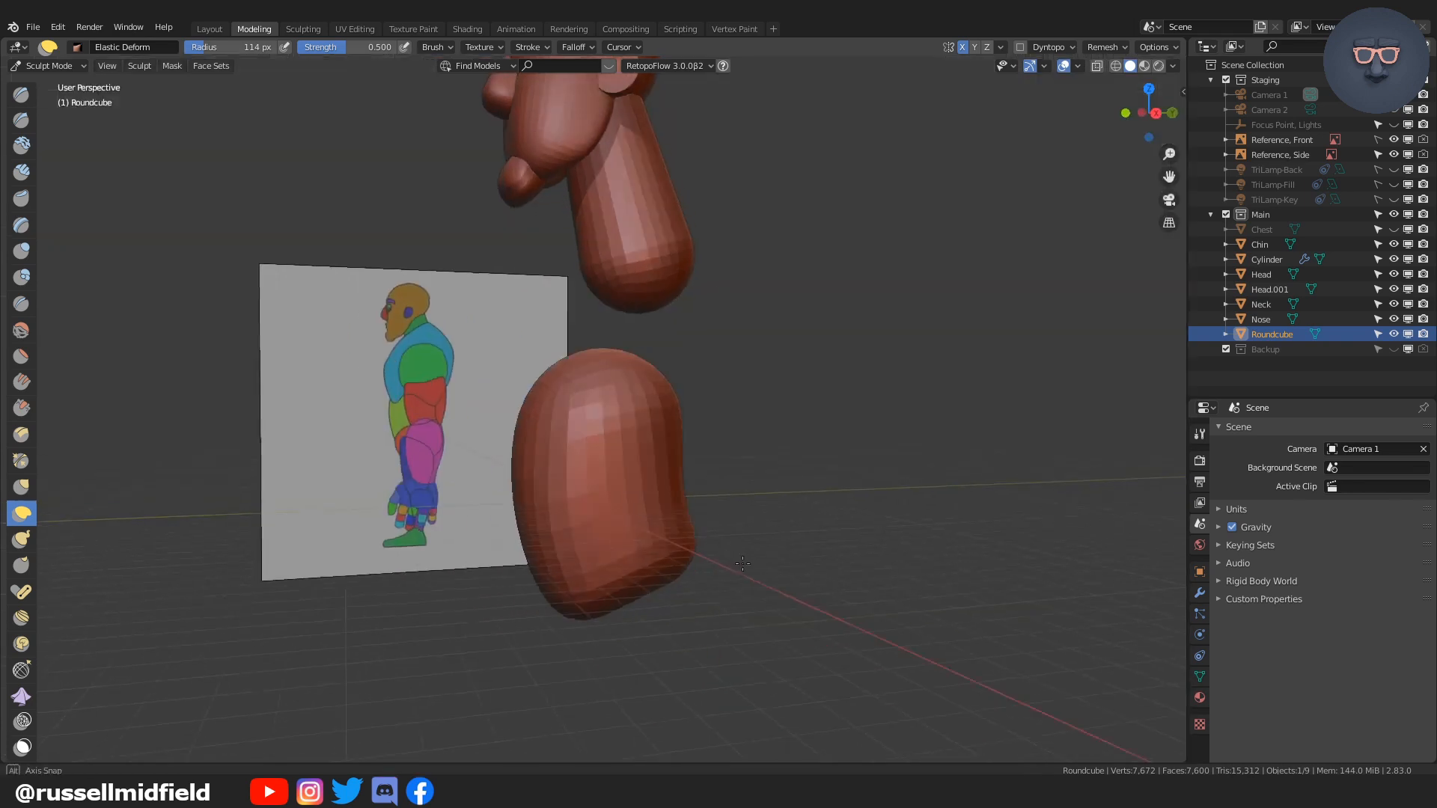
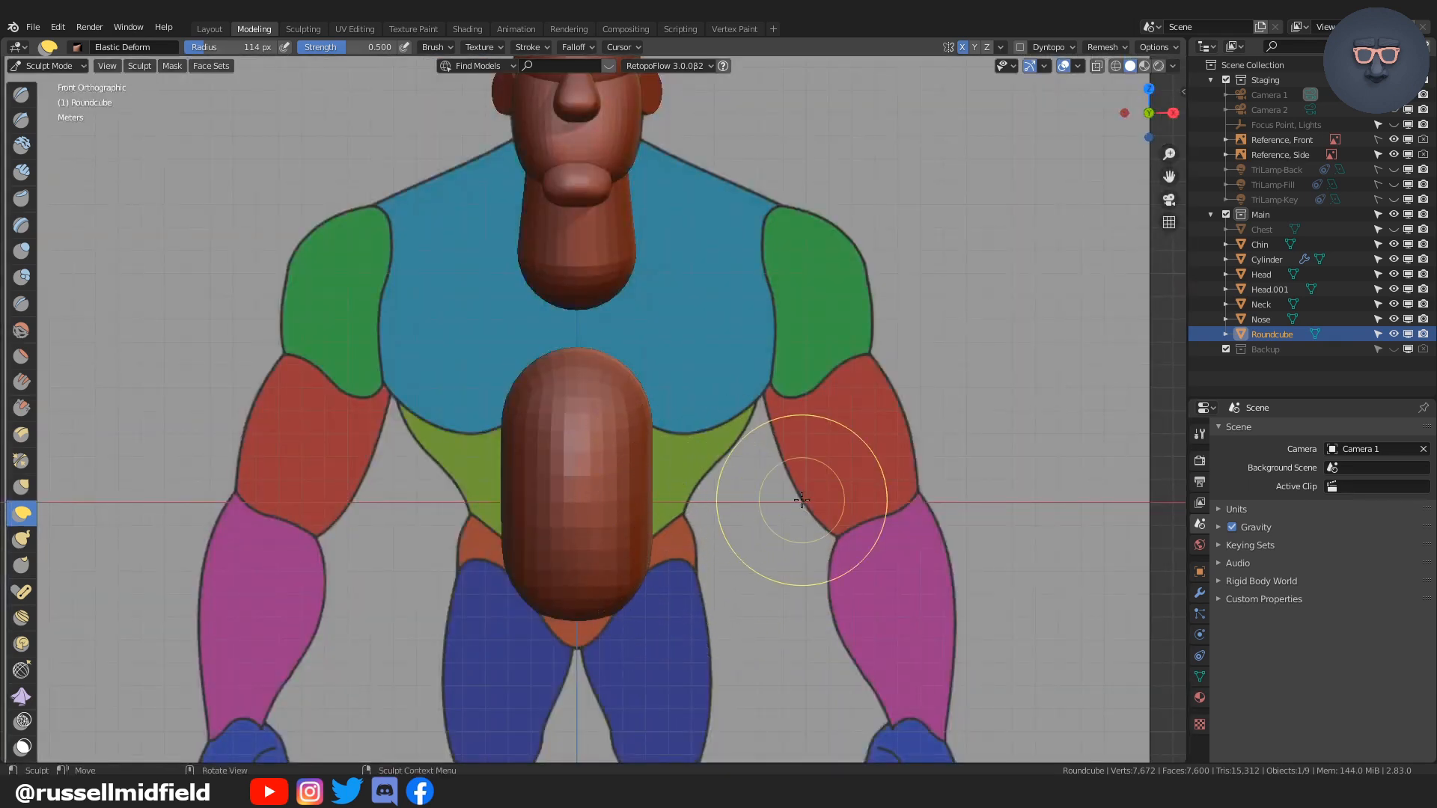
key(ctrl+Tab)
click(651, 485)
key(Tab)
click(588, 475)
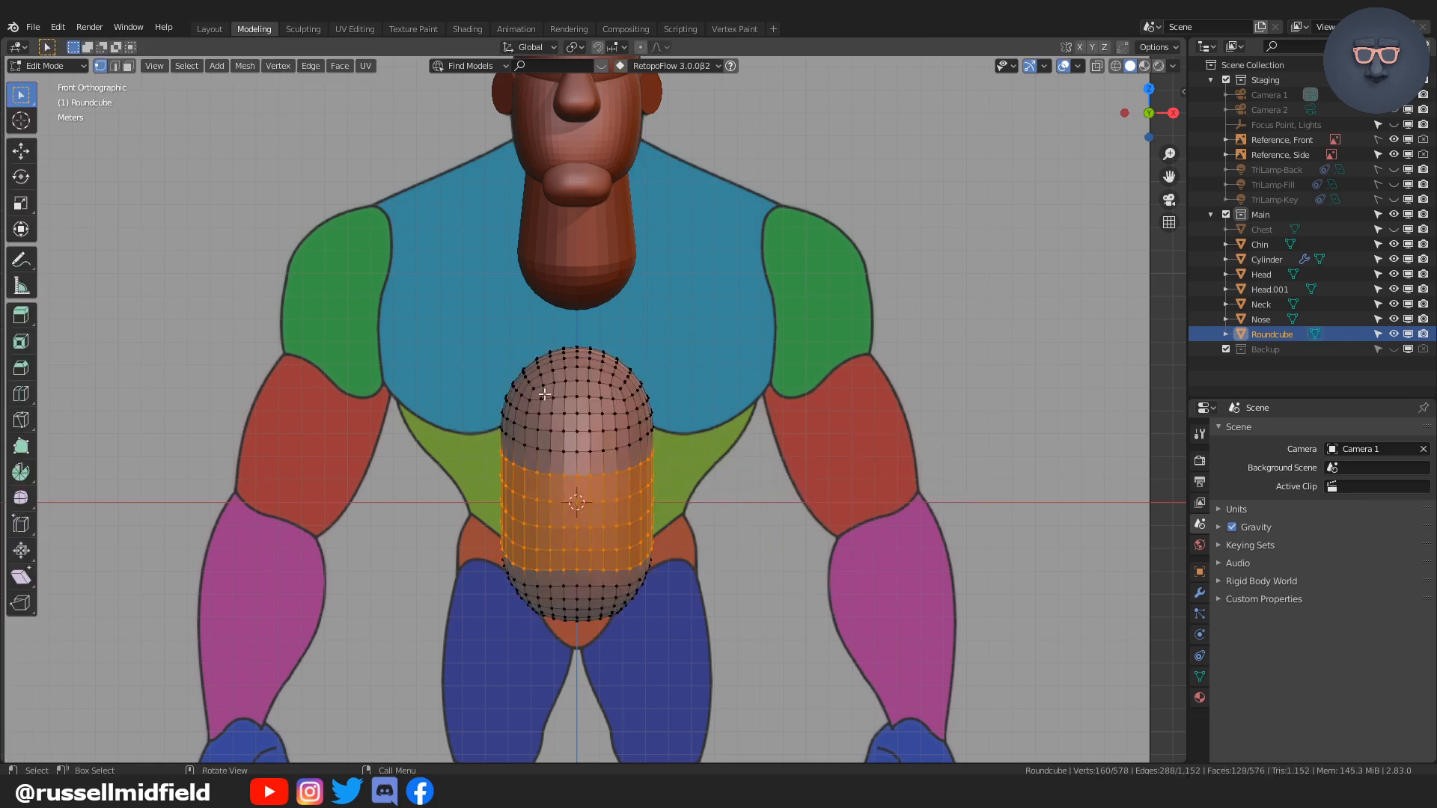
key(alt+z)
drag(457, 331, 629, 441)
drag(691, 484, 689, 483)
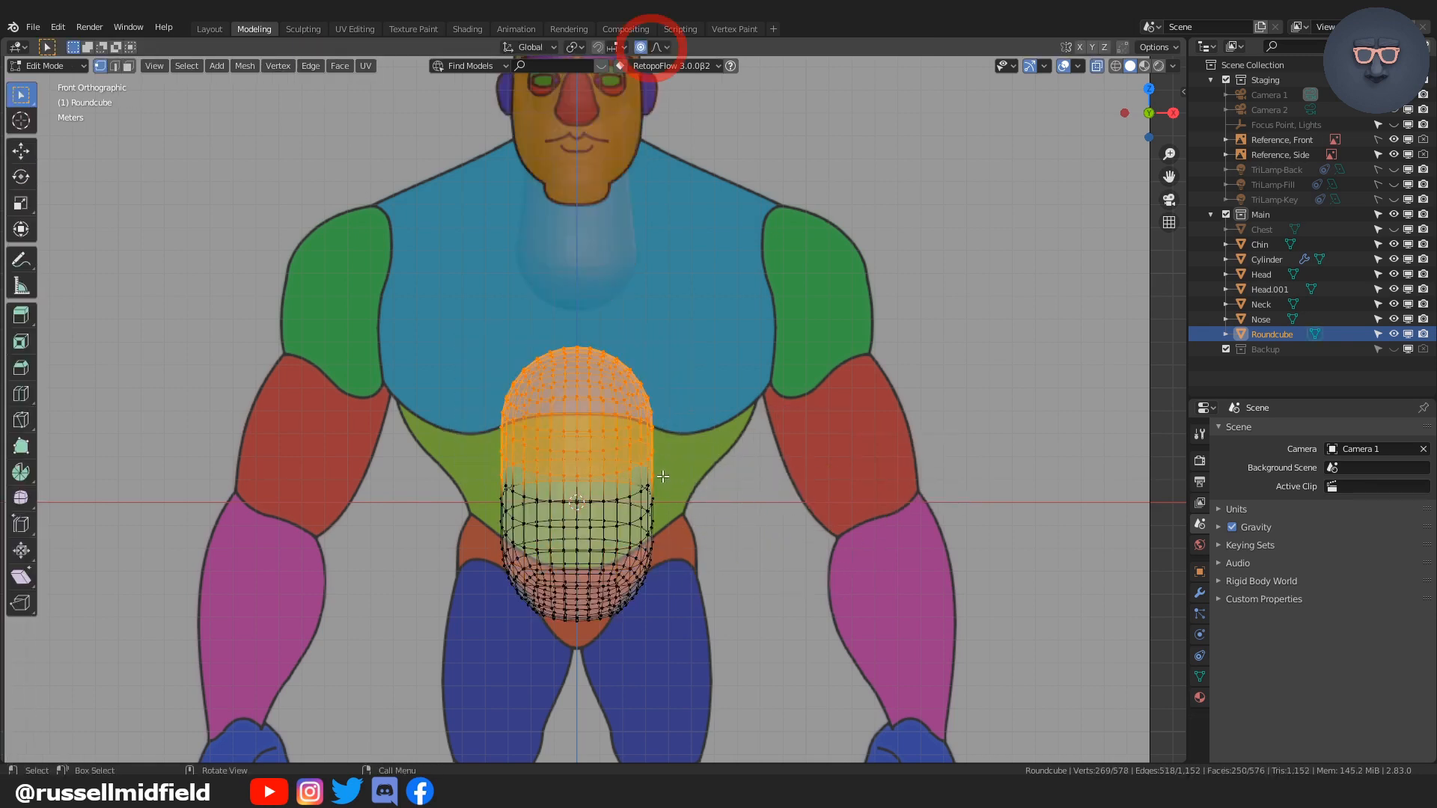
key(s)
key(x)
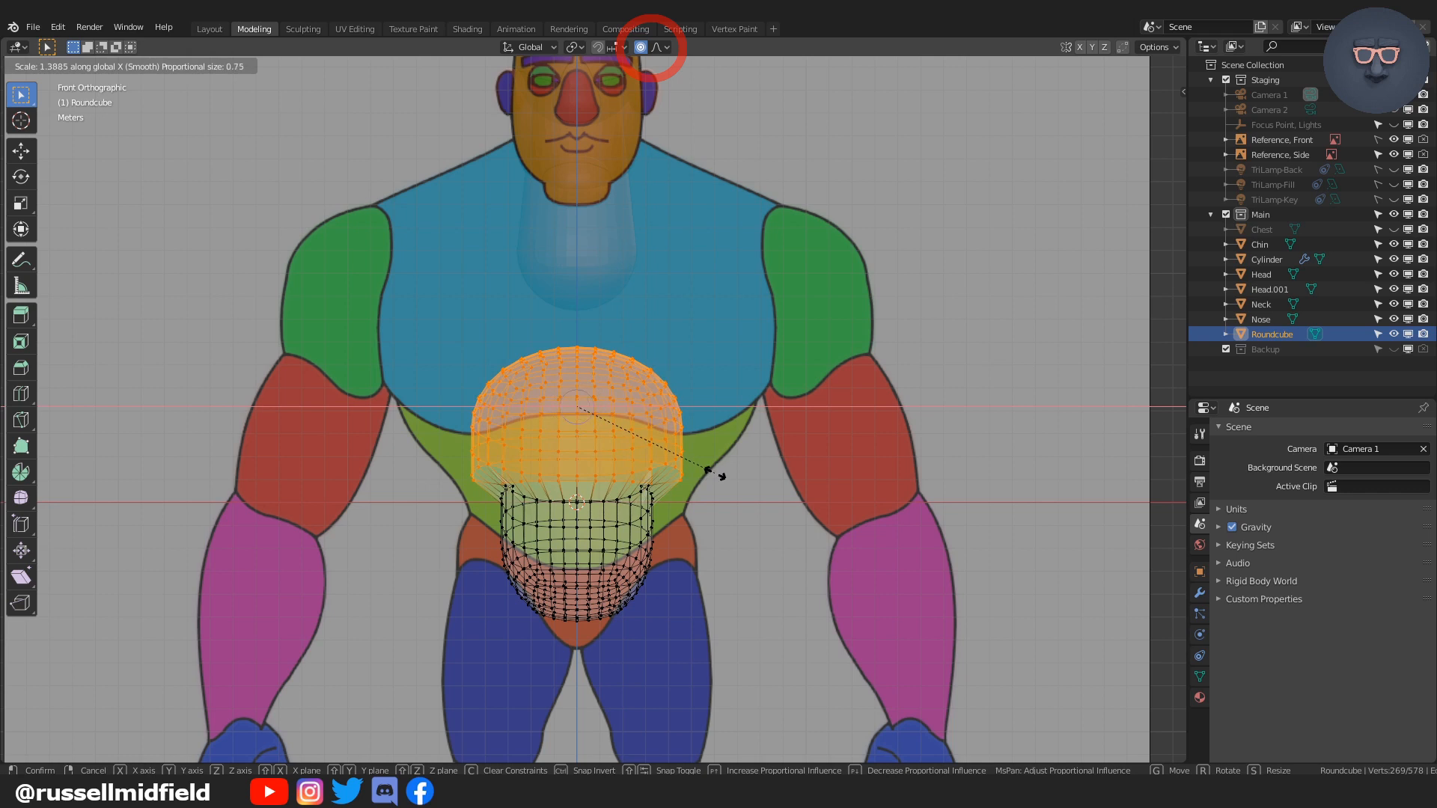
scroll(721, 477, down, 19)
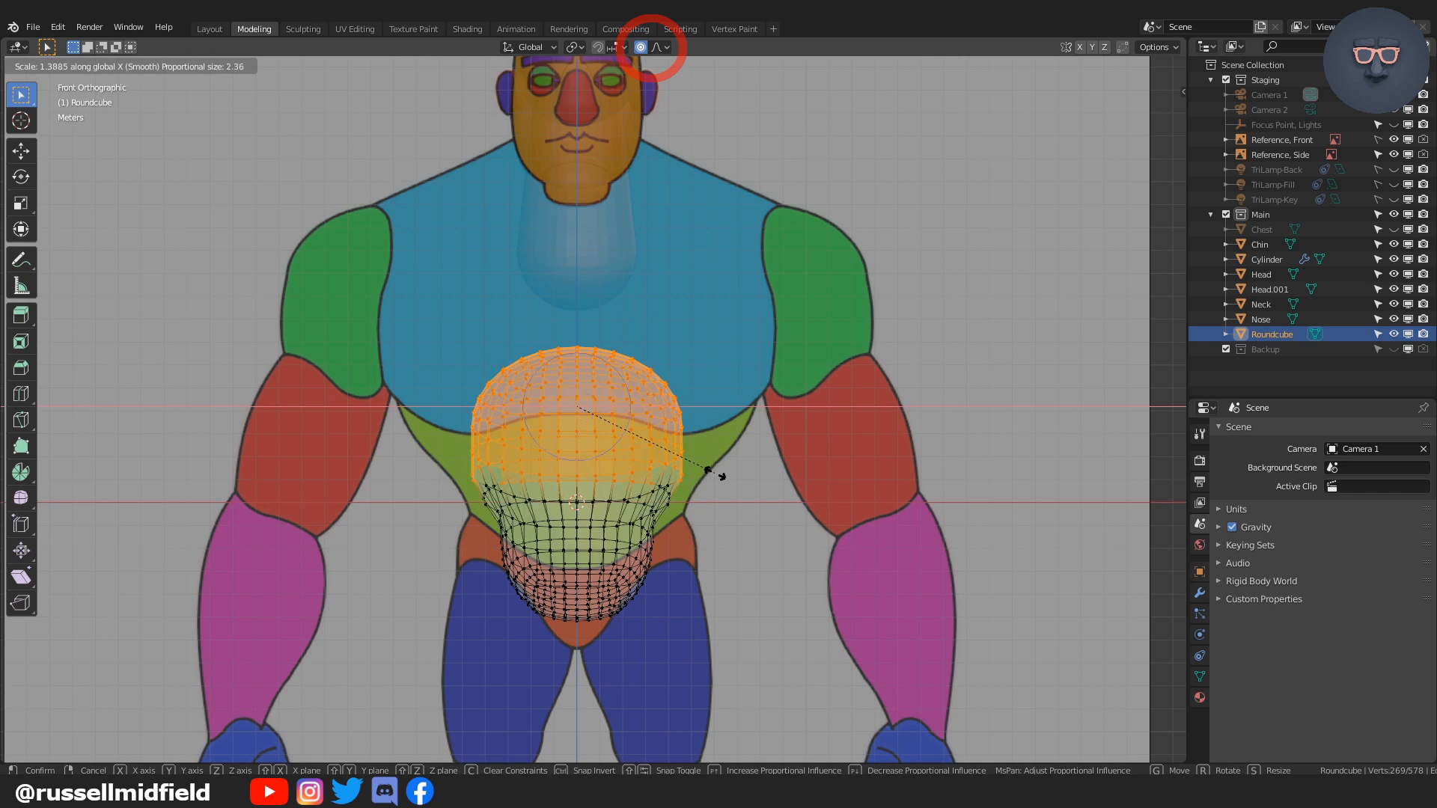
scroll(757, 456, down, 1)
click(756, 456)
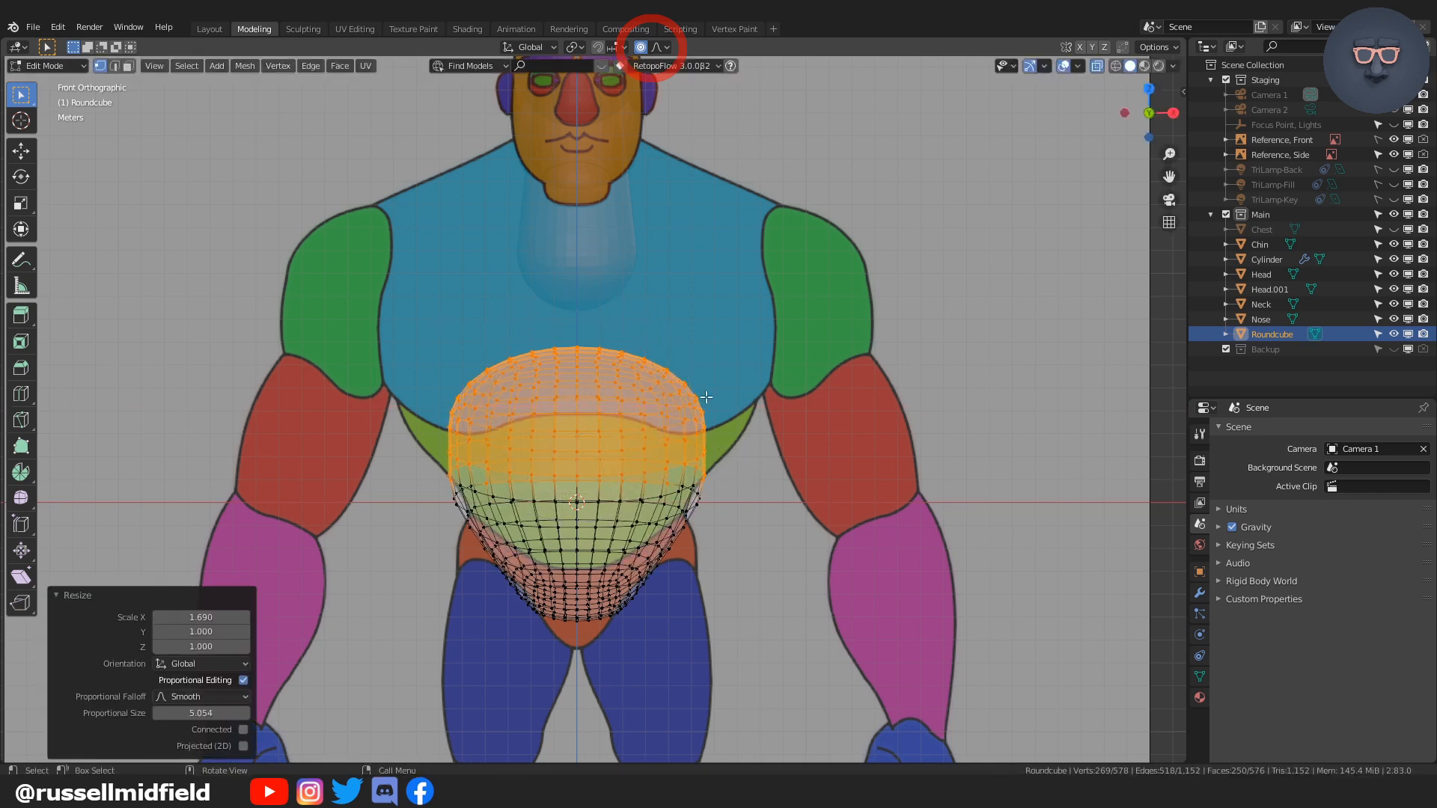
key(Tab)
click(589, 397)
key(Tab)
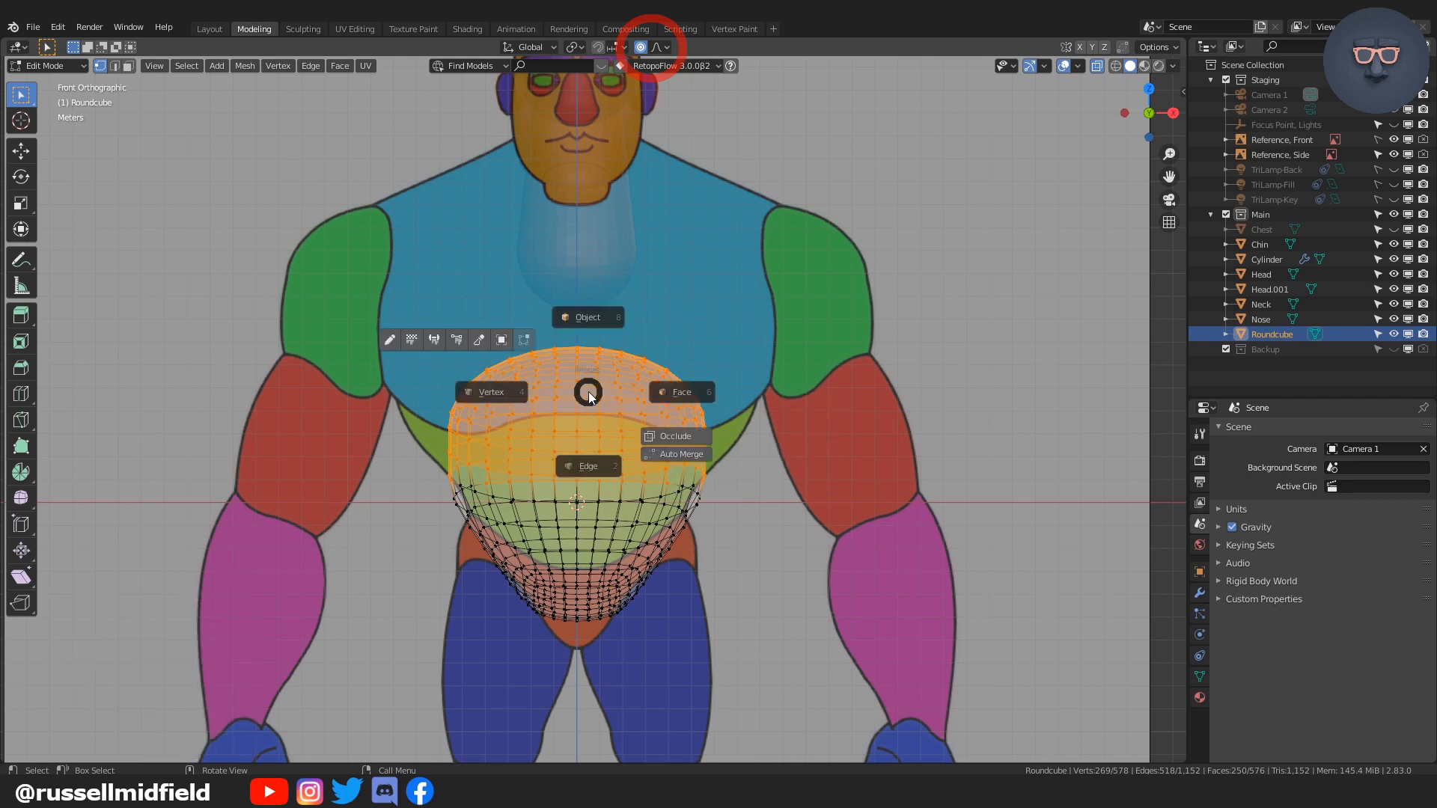
click(606, 303)
Step: Sculpt the abdomen's upper corners outward and its sides to the front blueprint's waist with a 112 px Elastic Deform brush
key(Tab)
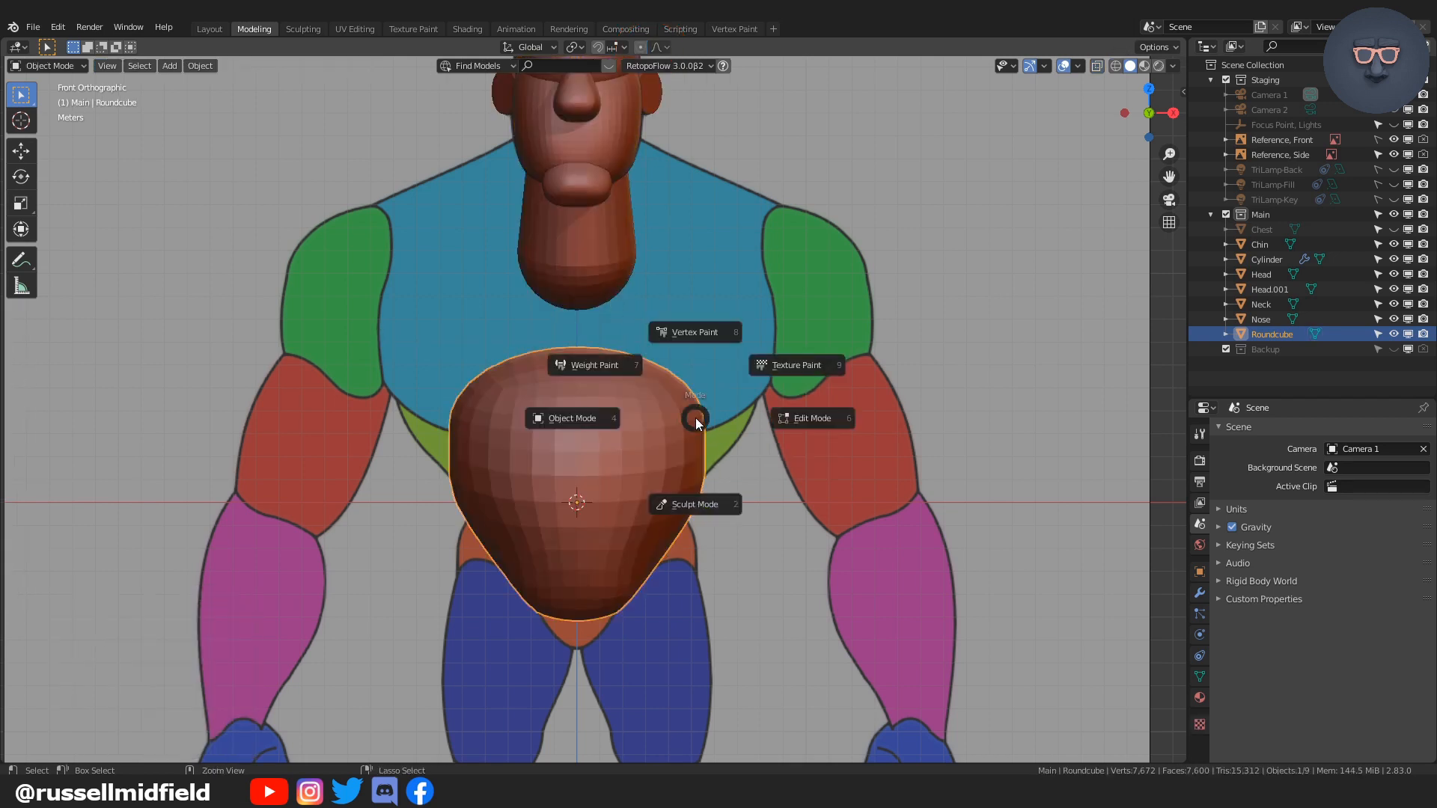
click(689, 490)
key(f)
click(719, 397)
drag(697, 399, 713, 405)
drag(703, 485, 680, 483)
drag(702, 406, 756, 390)
mouse_move(722, 452)
mouse_down()
mouse_move(677, 520)
mouse_move(684, 509)
mouse_up()
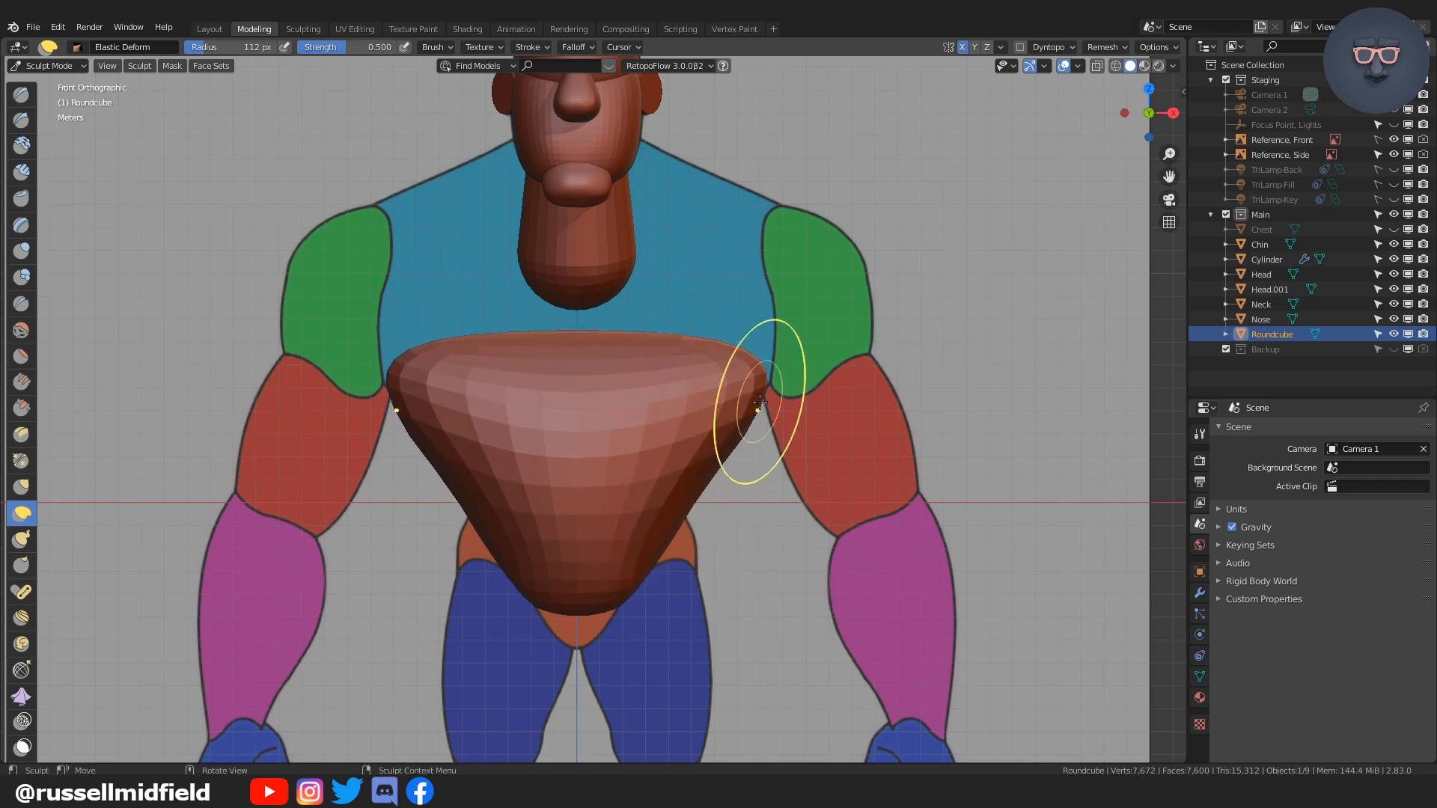
Step: Adjust the abdomen's back in the side view, smooth its top, lower rear and side surfaces, and show the Chest again
middle_drag(787, 451, 754, 460)
drag(676, 391, 679, 392)
drag(689, 448, 682, 478)
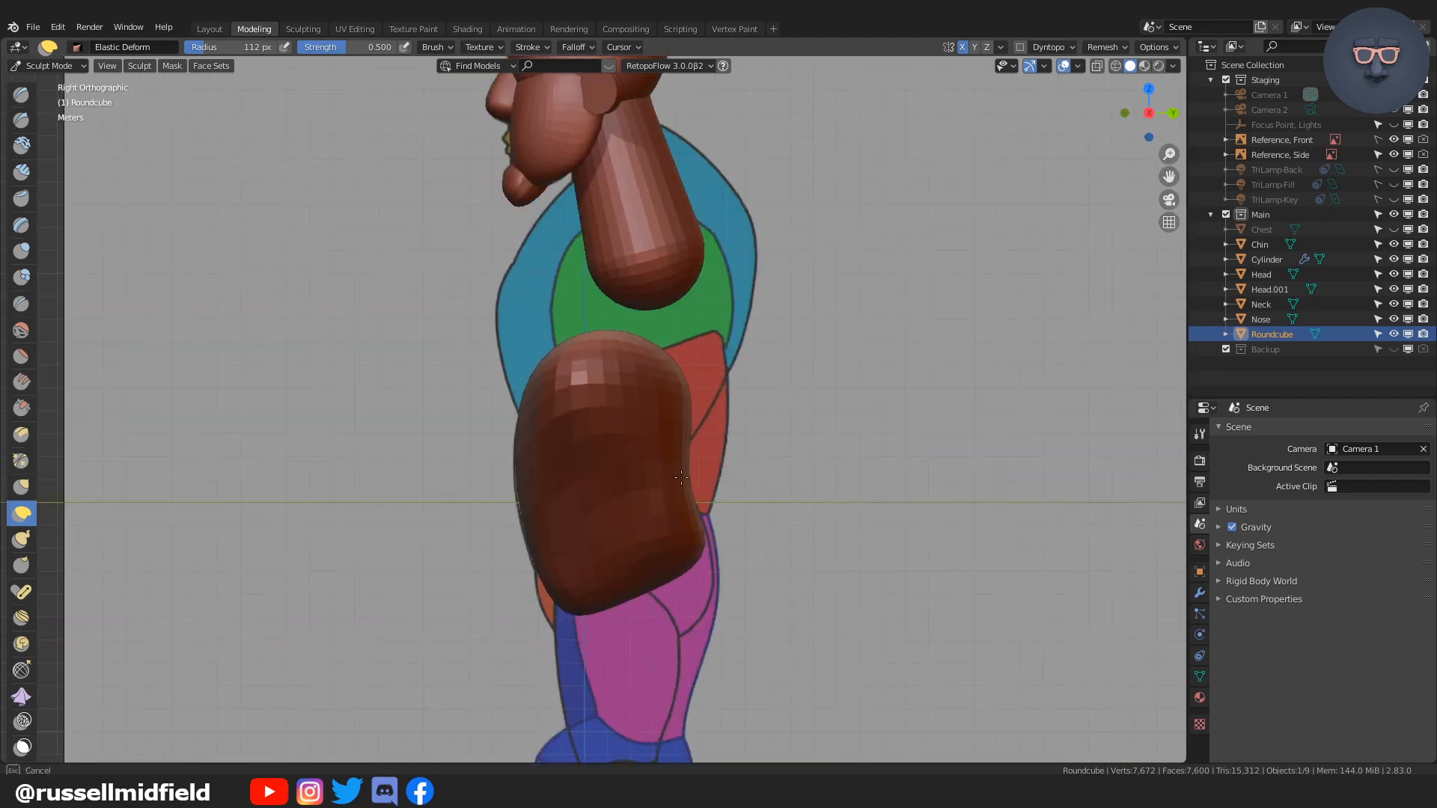
shift+drag(605, 384, 586, 443)
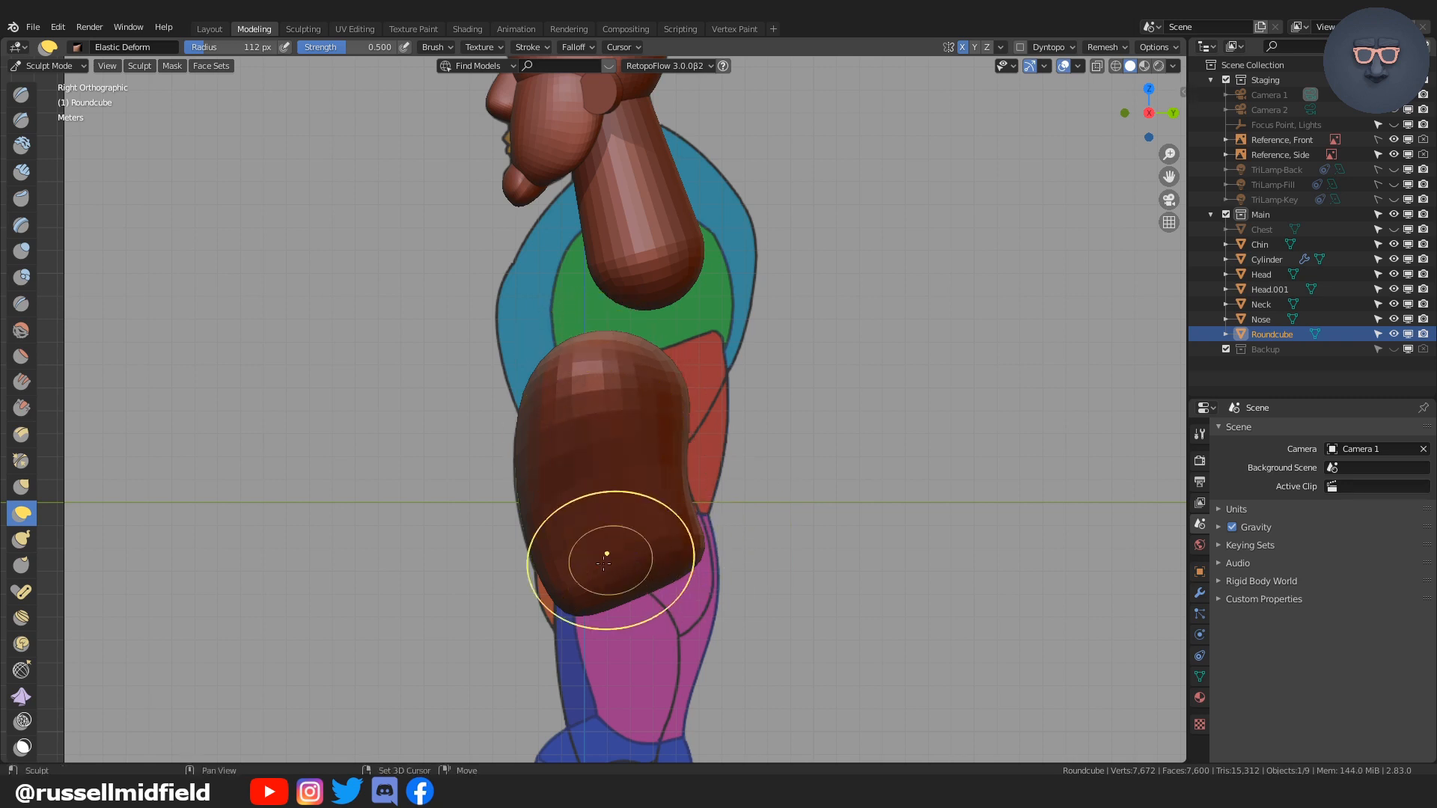
shift+drag(648, 590, 690, 509)
shift+drag(669, 383, 640, 449)
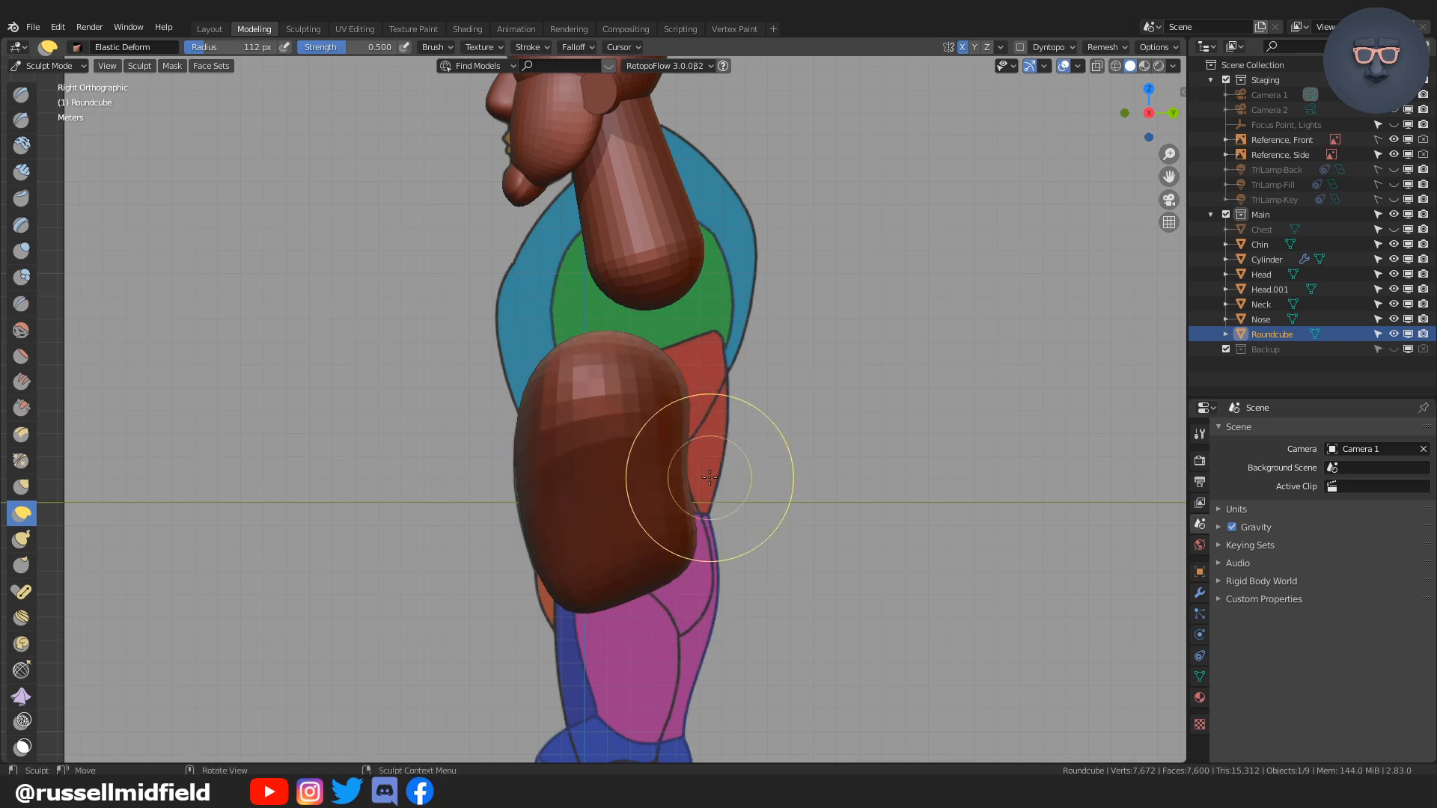
click(1393, 230)
middle_drag(642, 434, 744, 430)
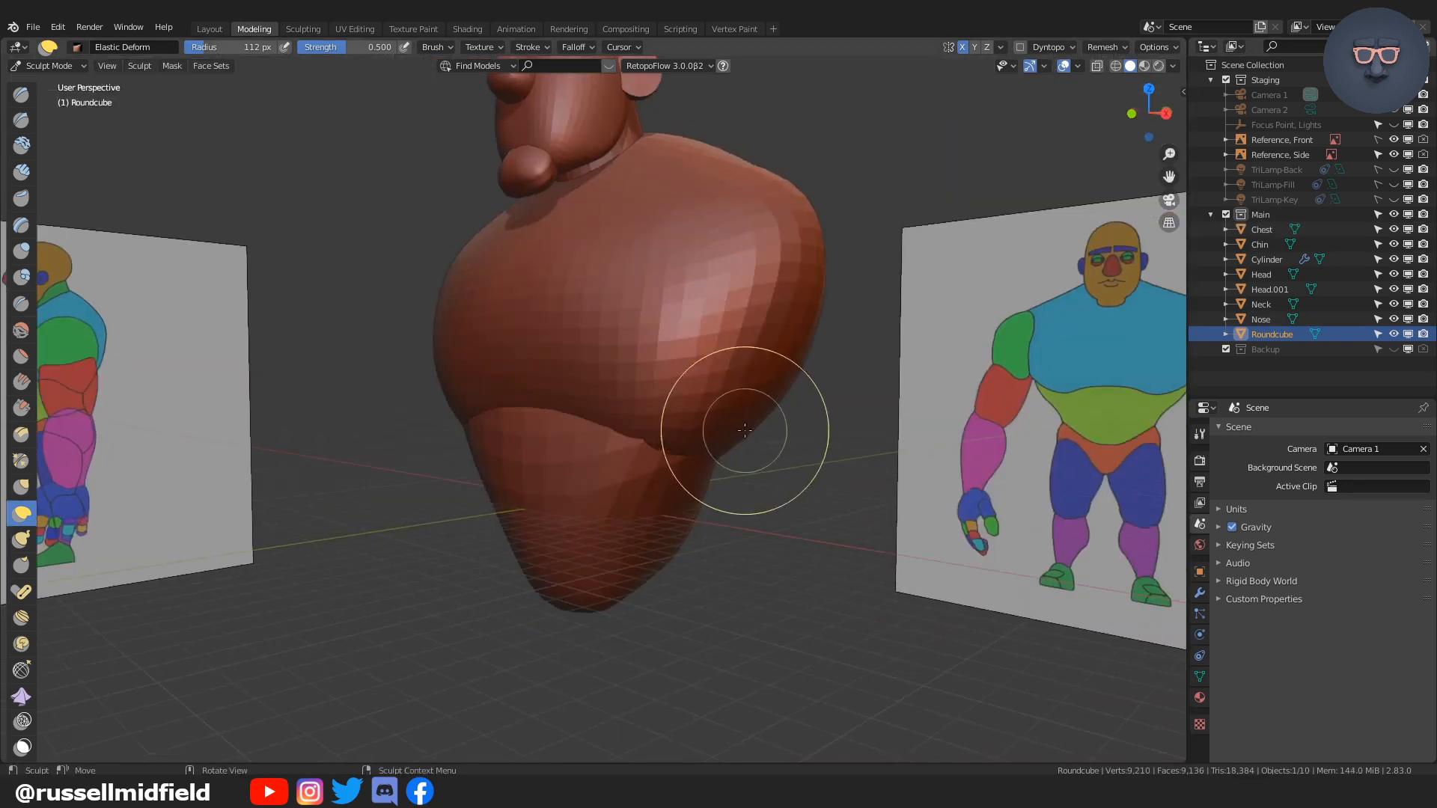
Step: Return to Object Mode in the front view and add a Round Cube with a radius of 1.00
key(KP_1)
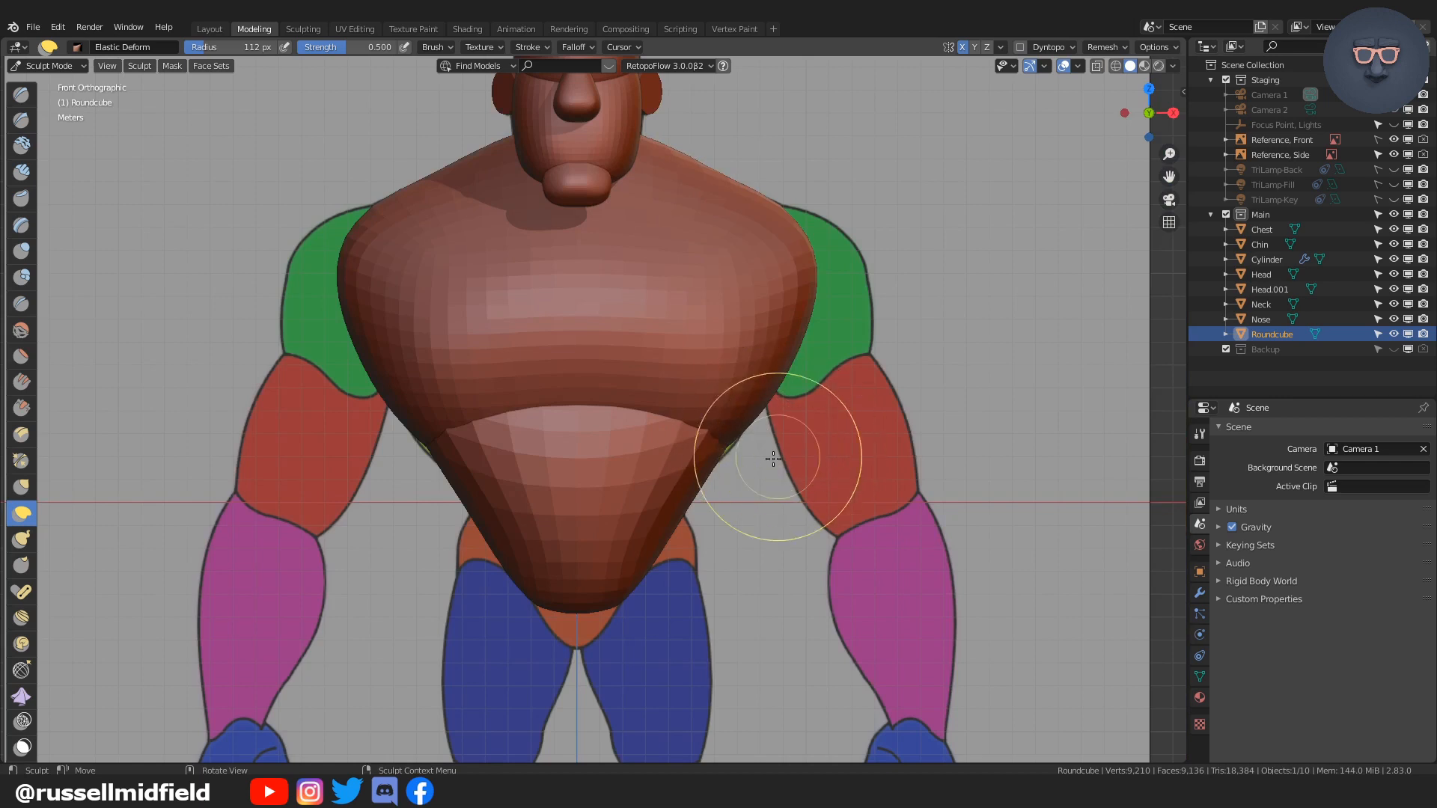
scroll(720, 494, down, 4)
middle_drag(763, 474, 725, 479)
scroll(724, 471, up, 3)
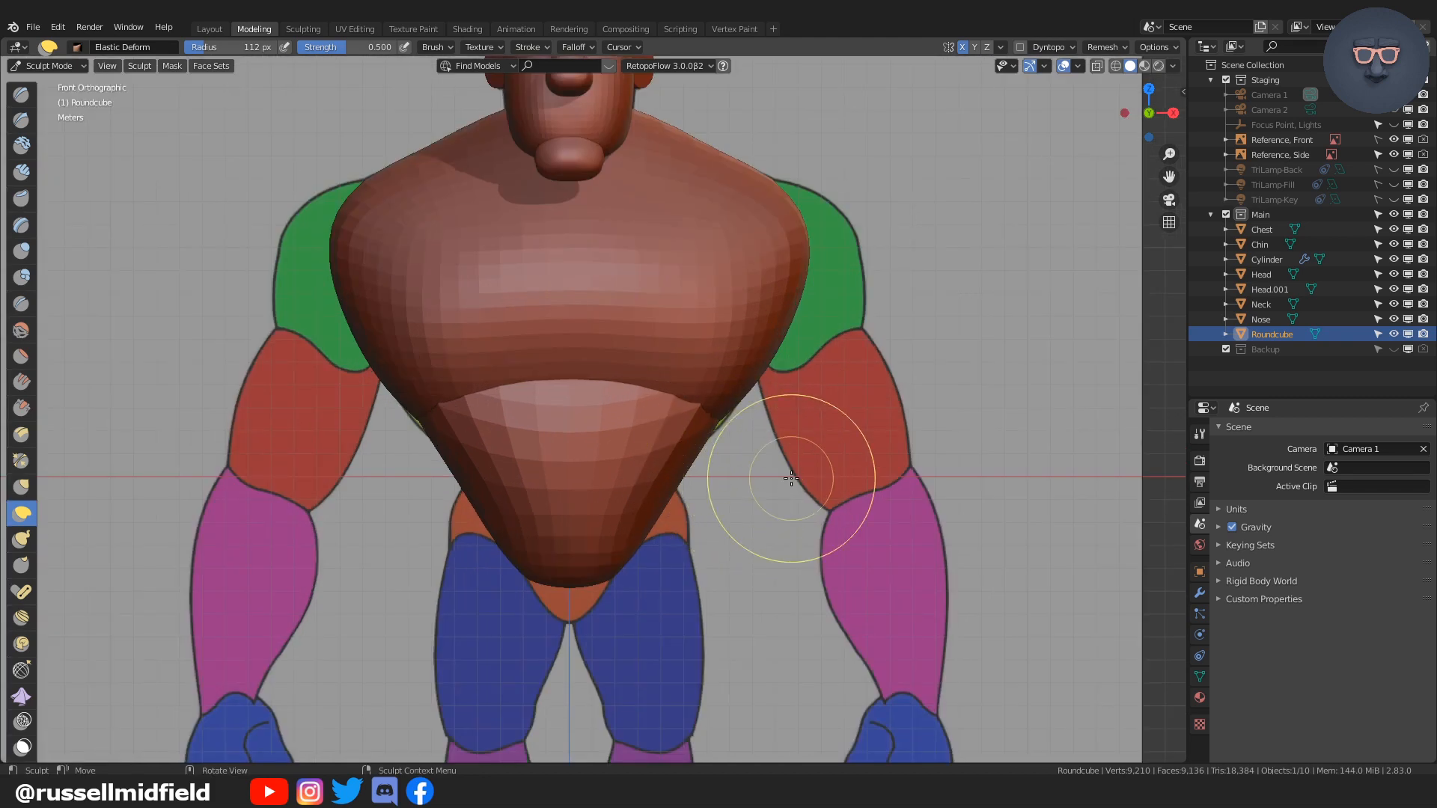
key(ctrl+Tab)
click(677, 439)
click(726, 526)
key(shift+a)
mouse_move(716, 523)
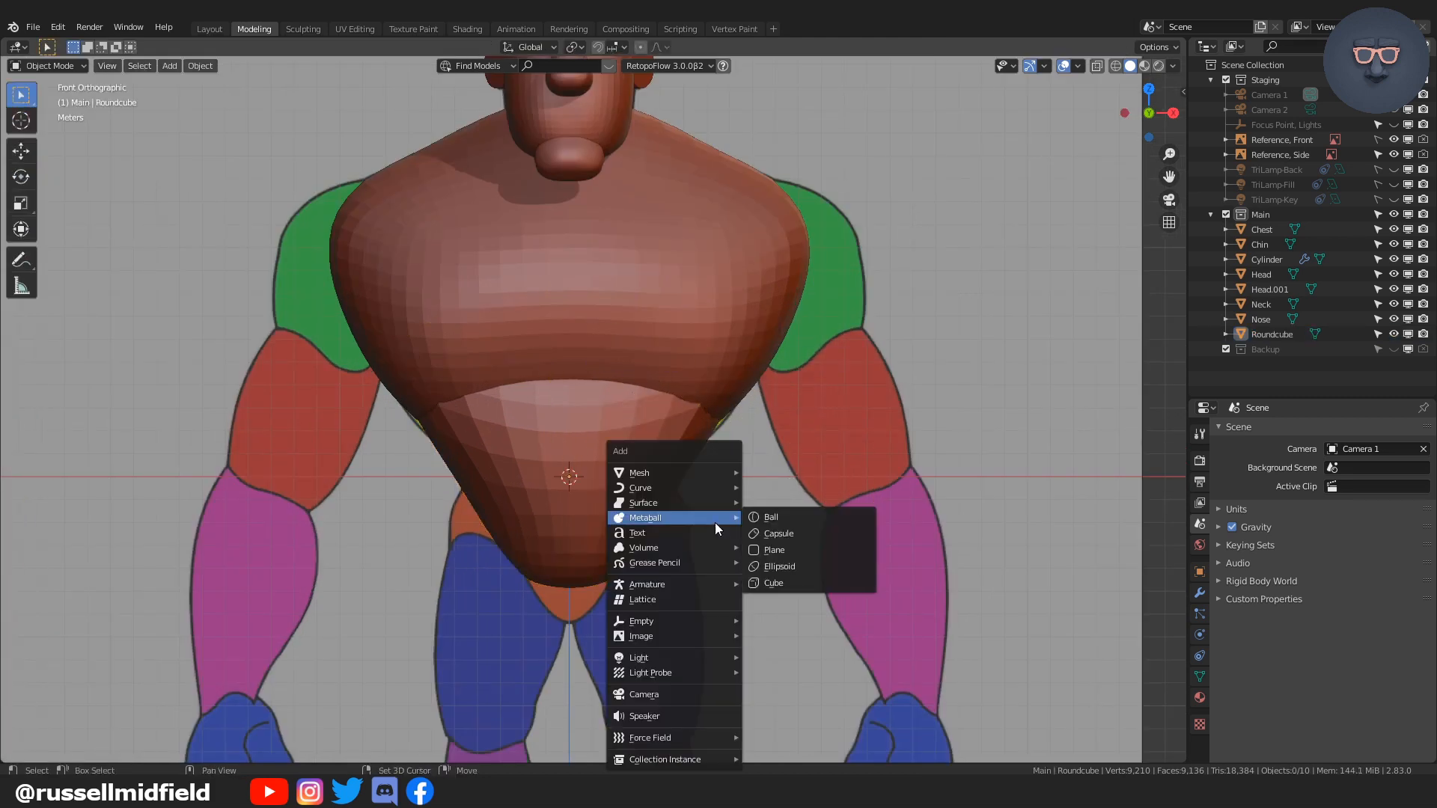
mouse_move(704, 474)
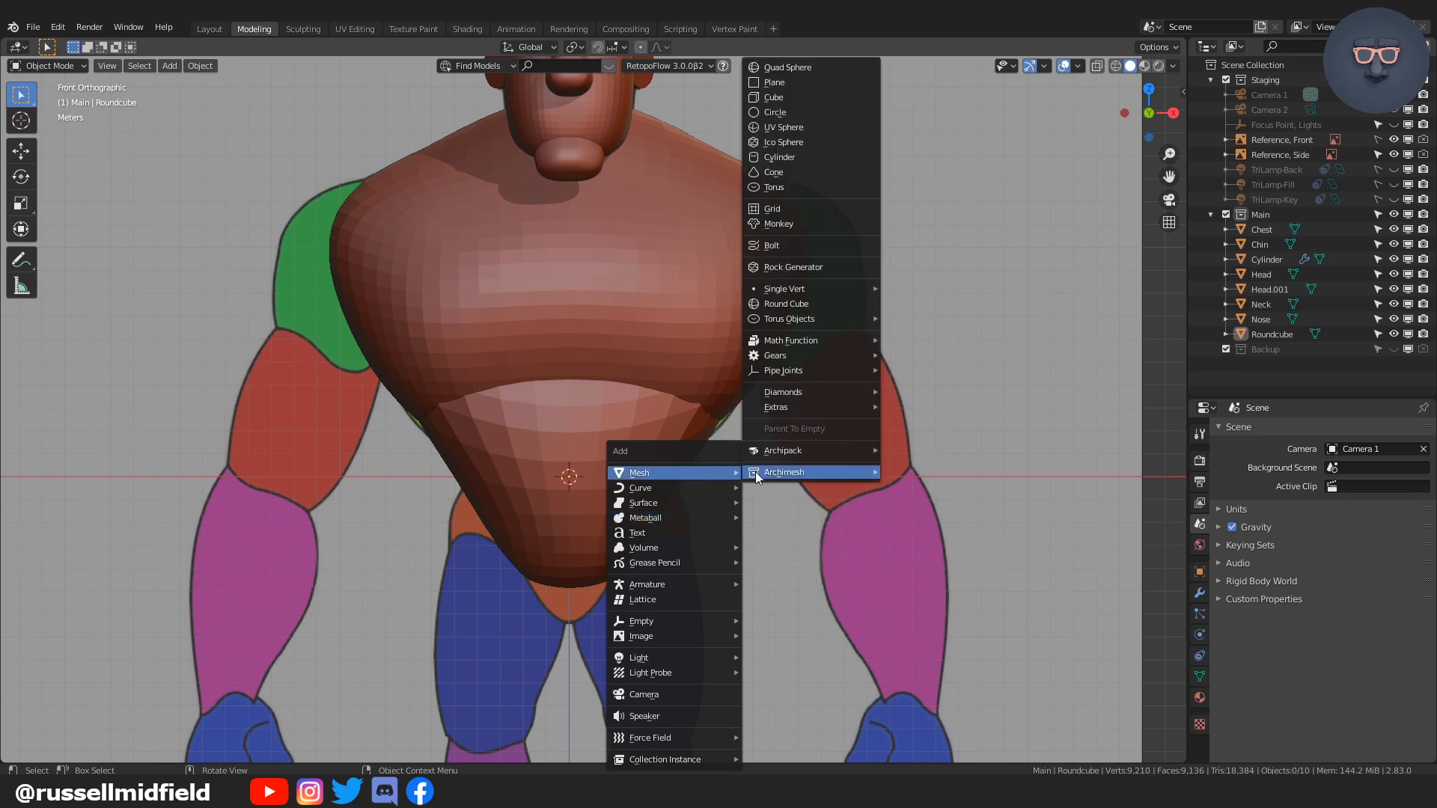
click(832, 307)
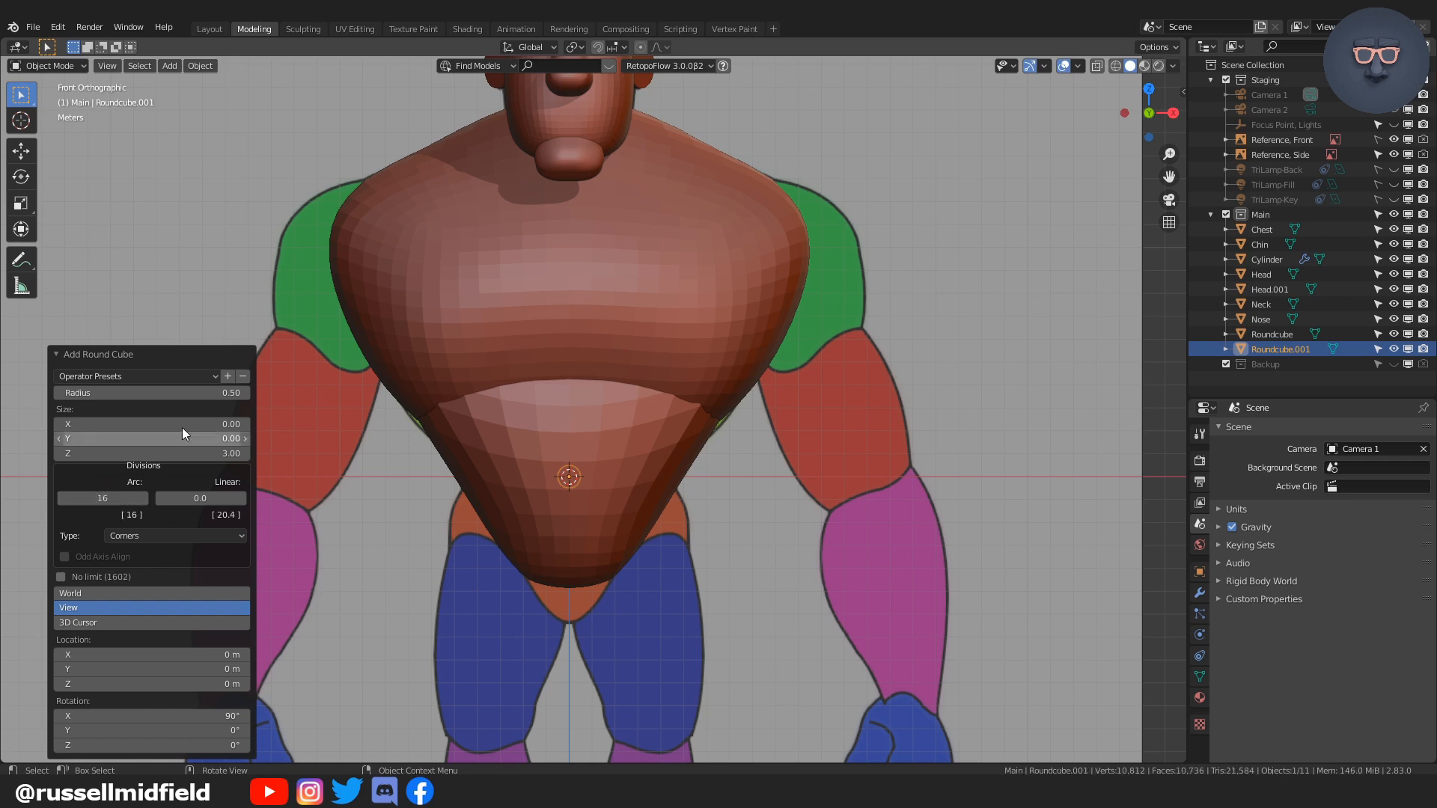
click(233, 391)
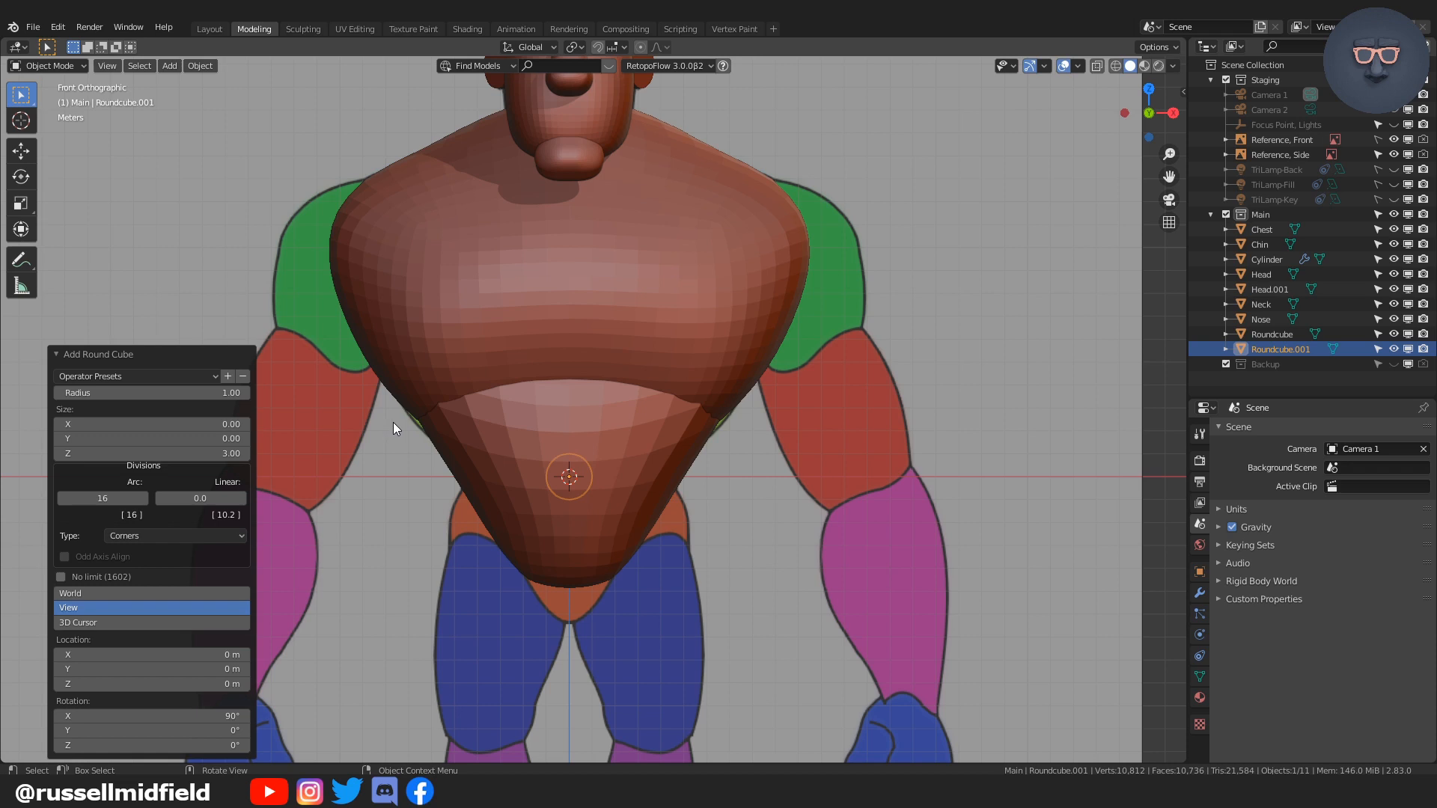
Step: Enlarge the new round cube, lower it about 2.3 m over the hips, and widen it along X to the front blueprint's pelvis
key(s)
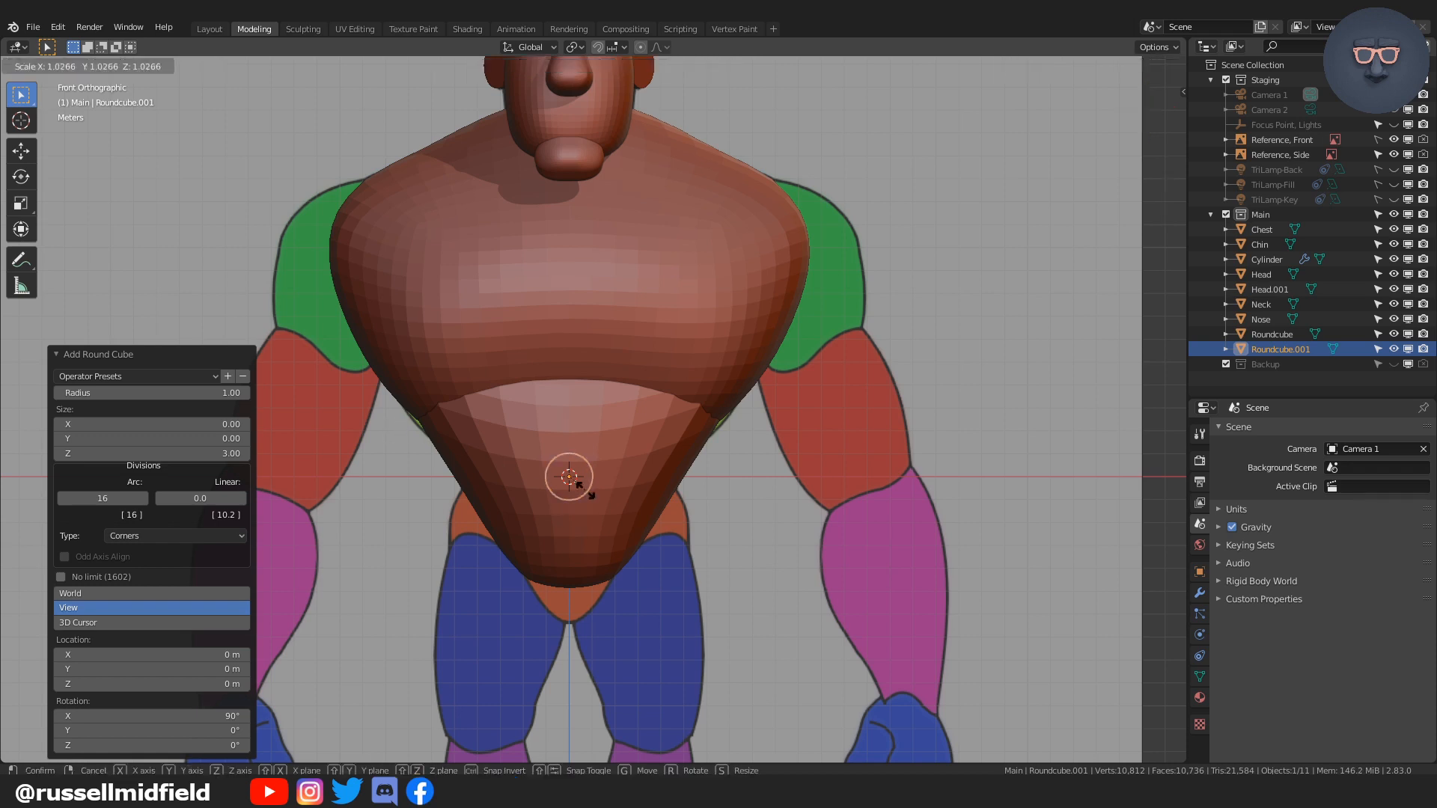
click(649, 493)
key(g)
key(z)
click(655, 552)
key(s)
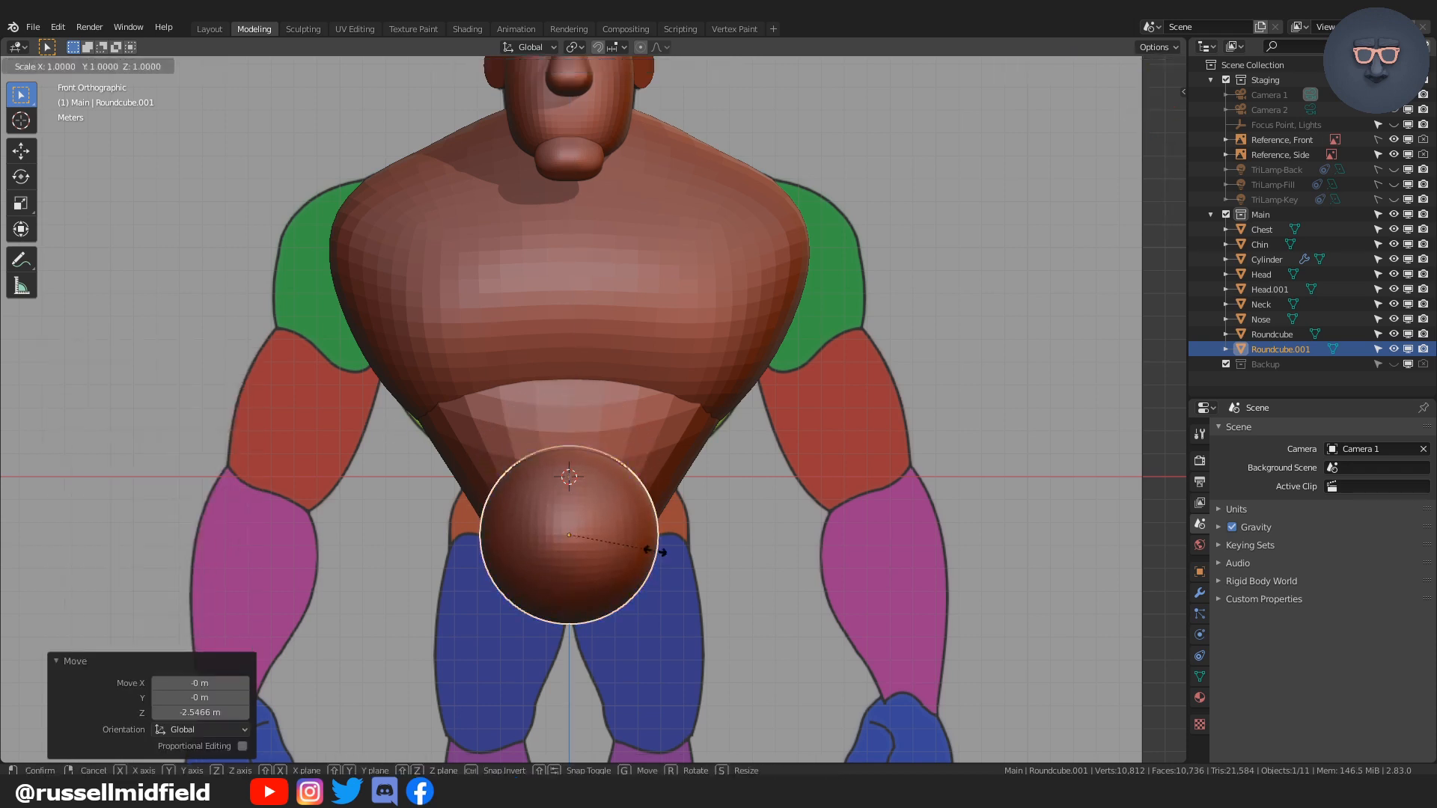
key(x)
click(687, 542)
key(g)
key(z)
click(725, 554)
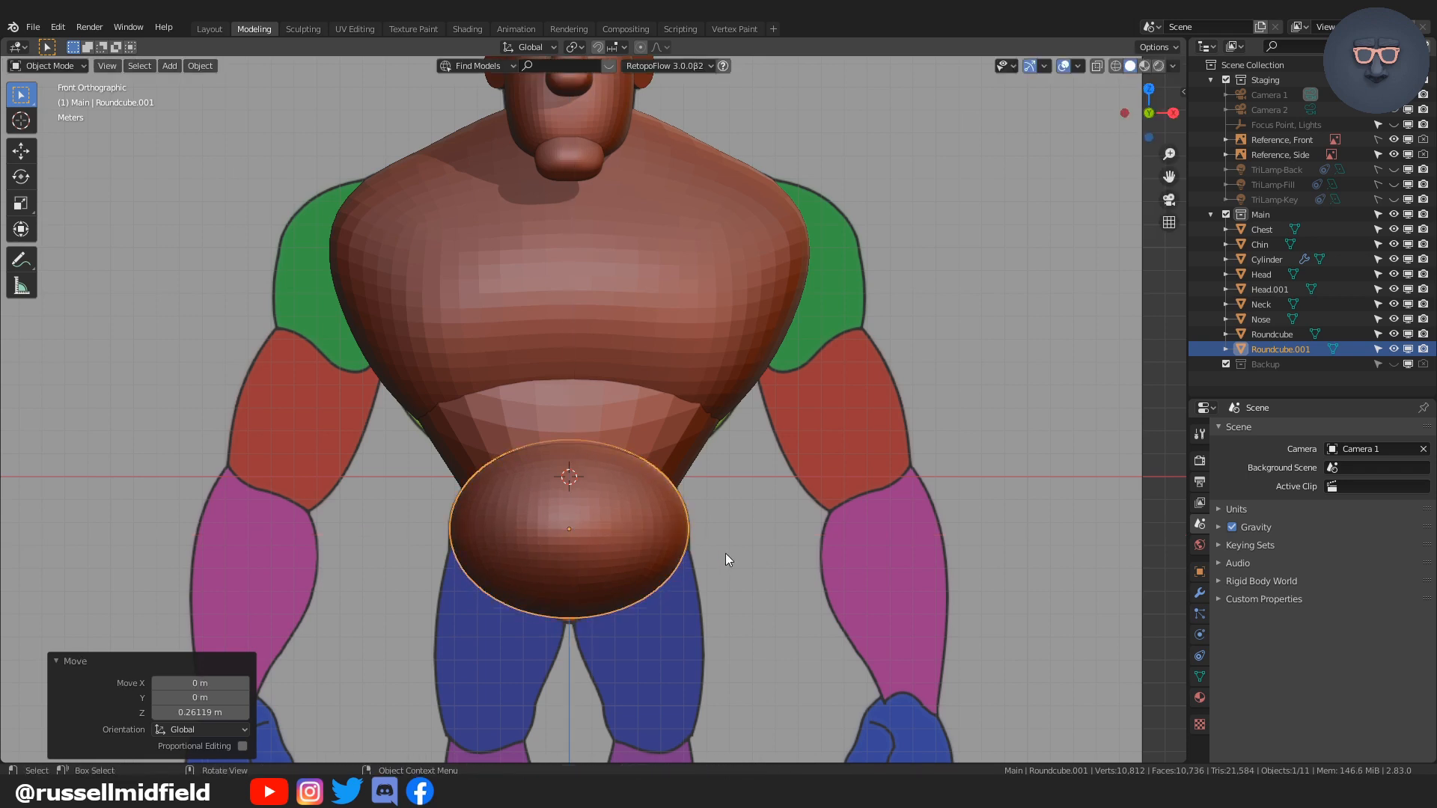
Step: Scale the pelvis shape 0.581 along Y in the side view and move it 1.2733 m along Y
key(KP_3)
key(s)
key(y)
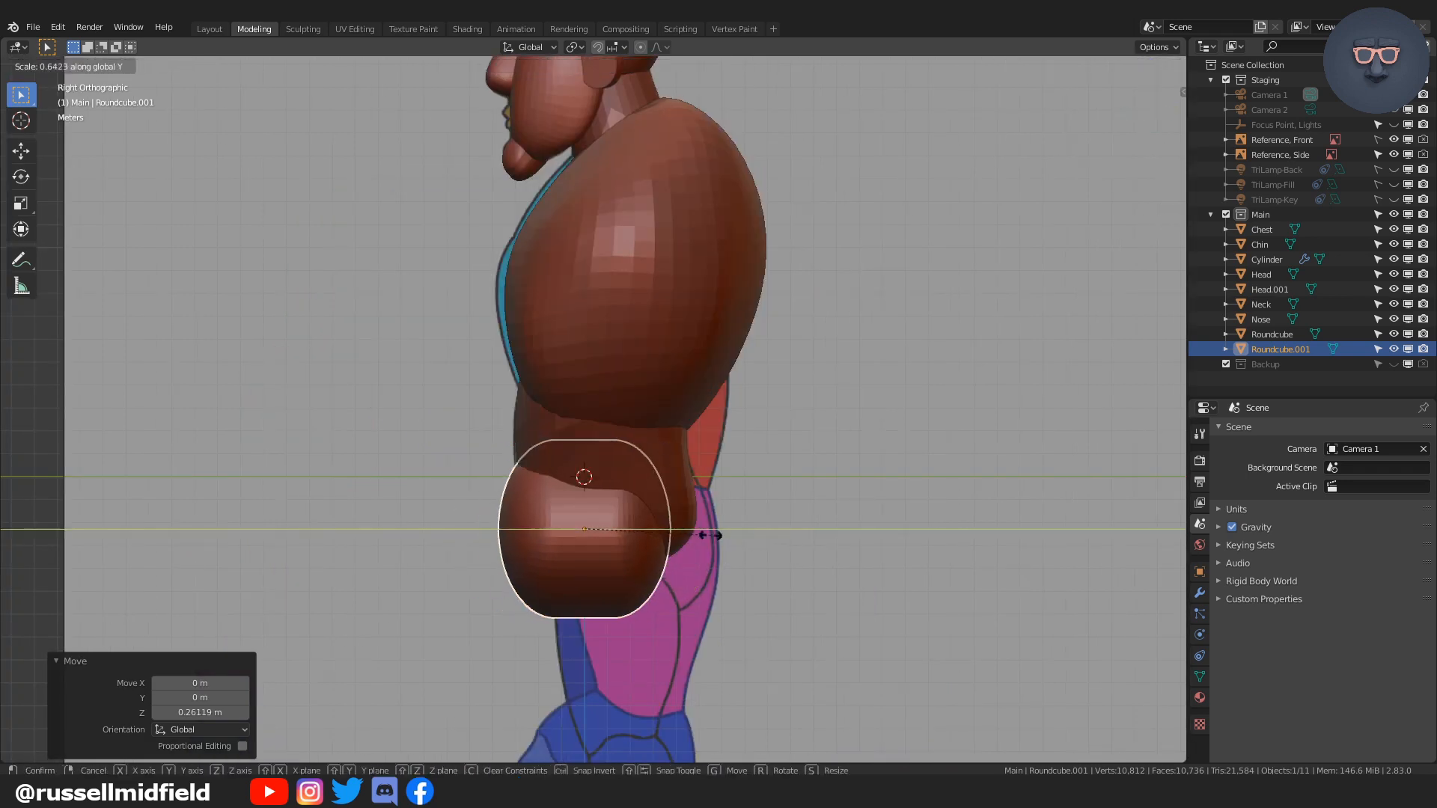
click(699, 533)
key(g)
key(y)
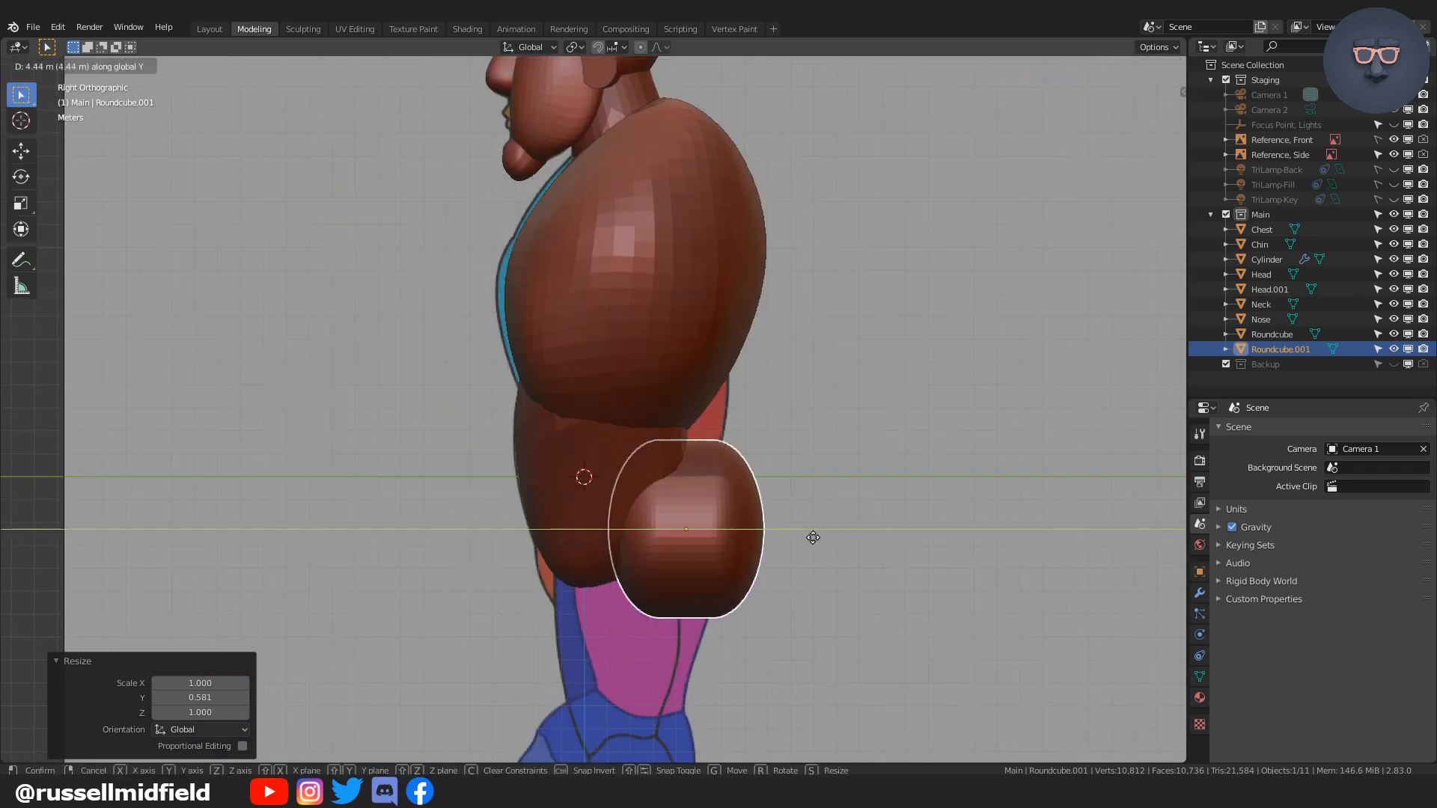
click(729, 535)
Step: Hide the Chest, rename the abdomen object Roundcube as Abs, and hide it
click(1394, 229)
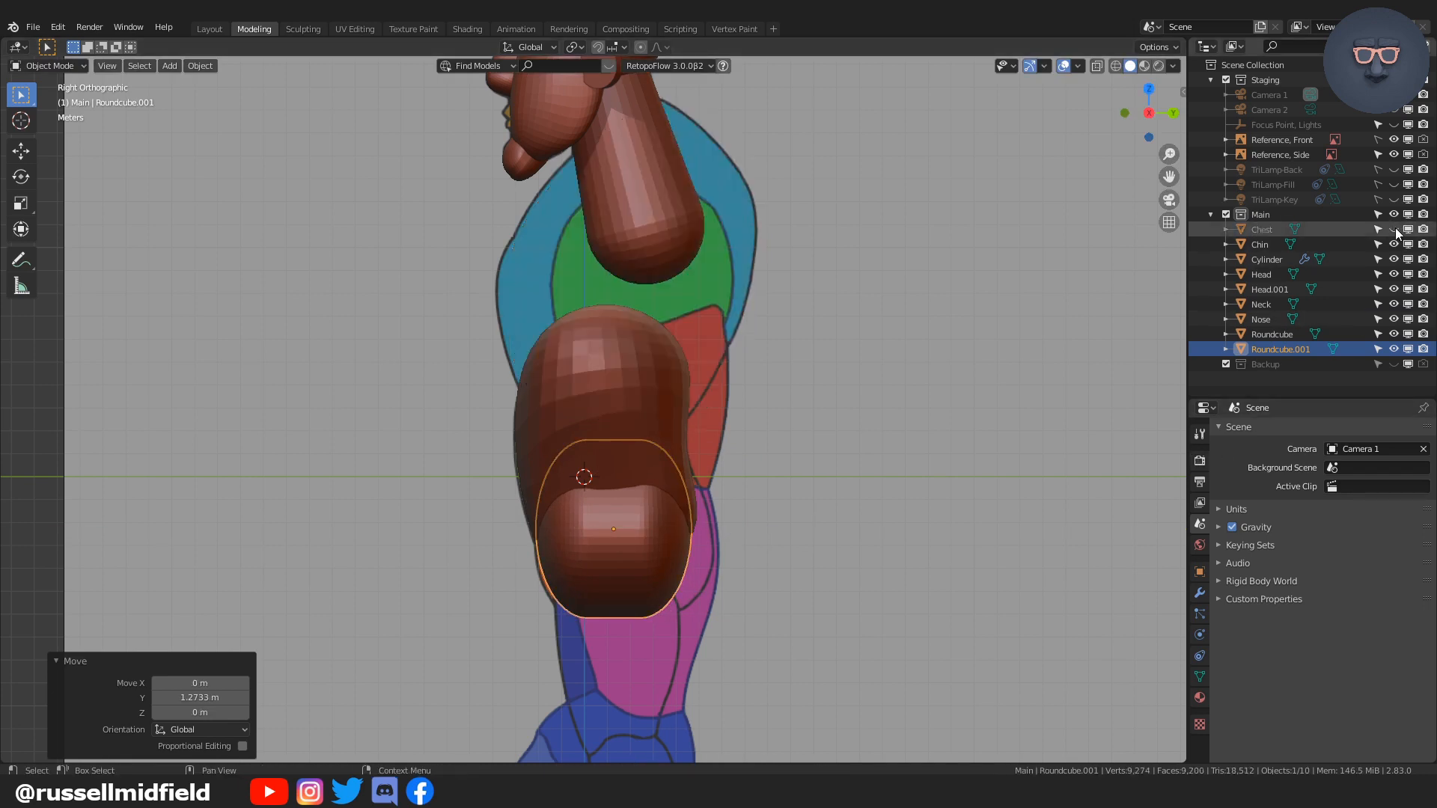
double_click(1273, 335)
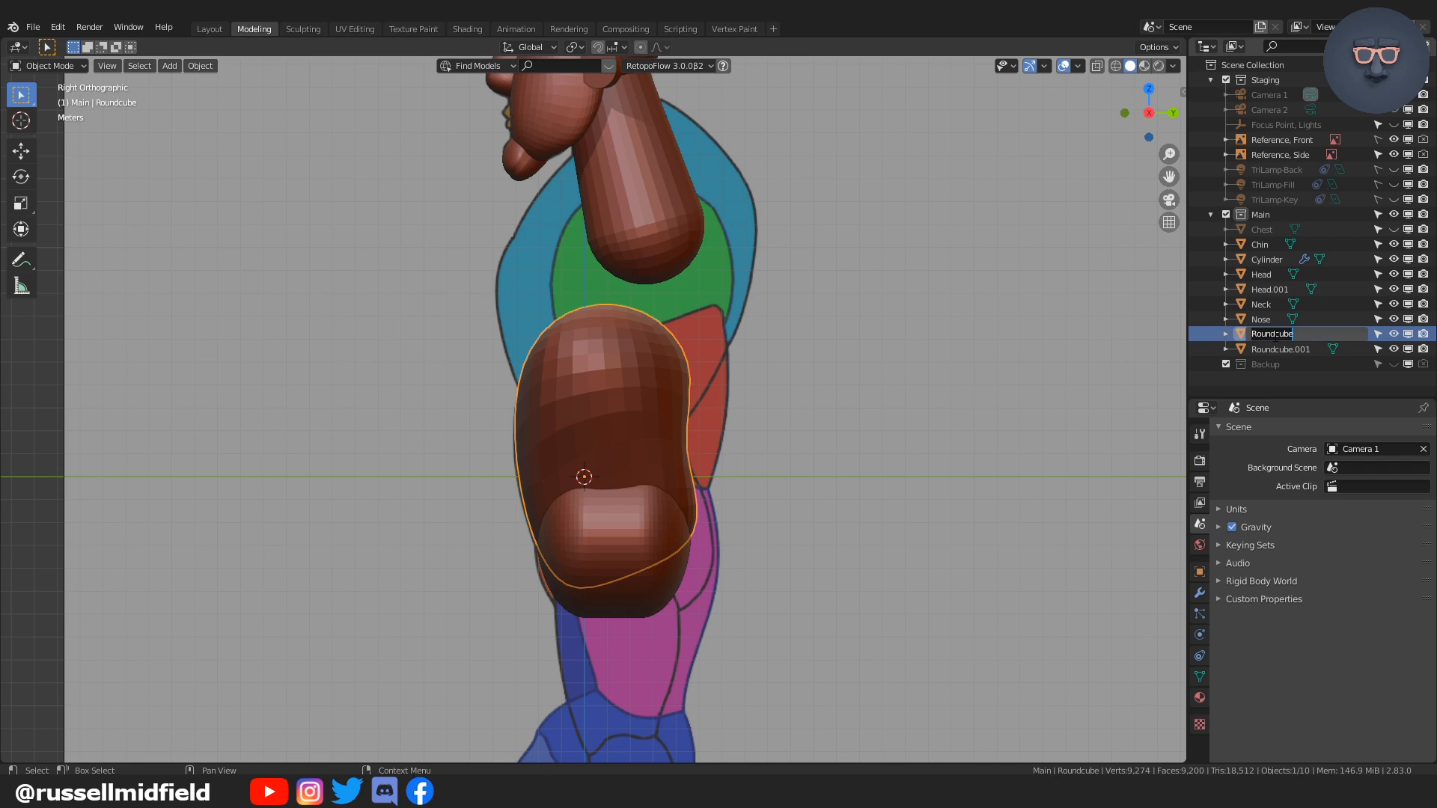
text(Abs)
key(Return)
key(h)
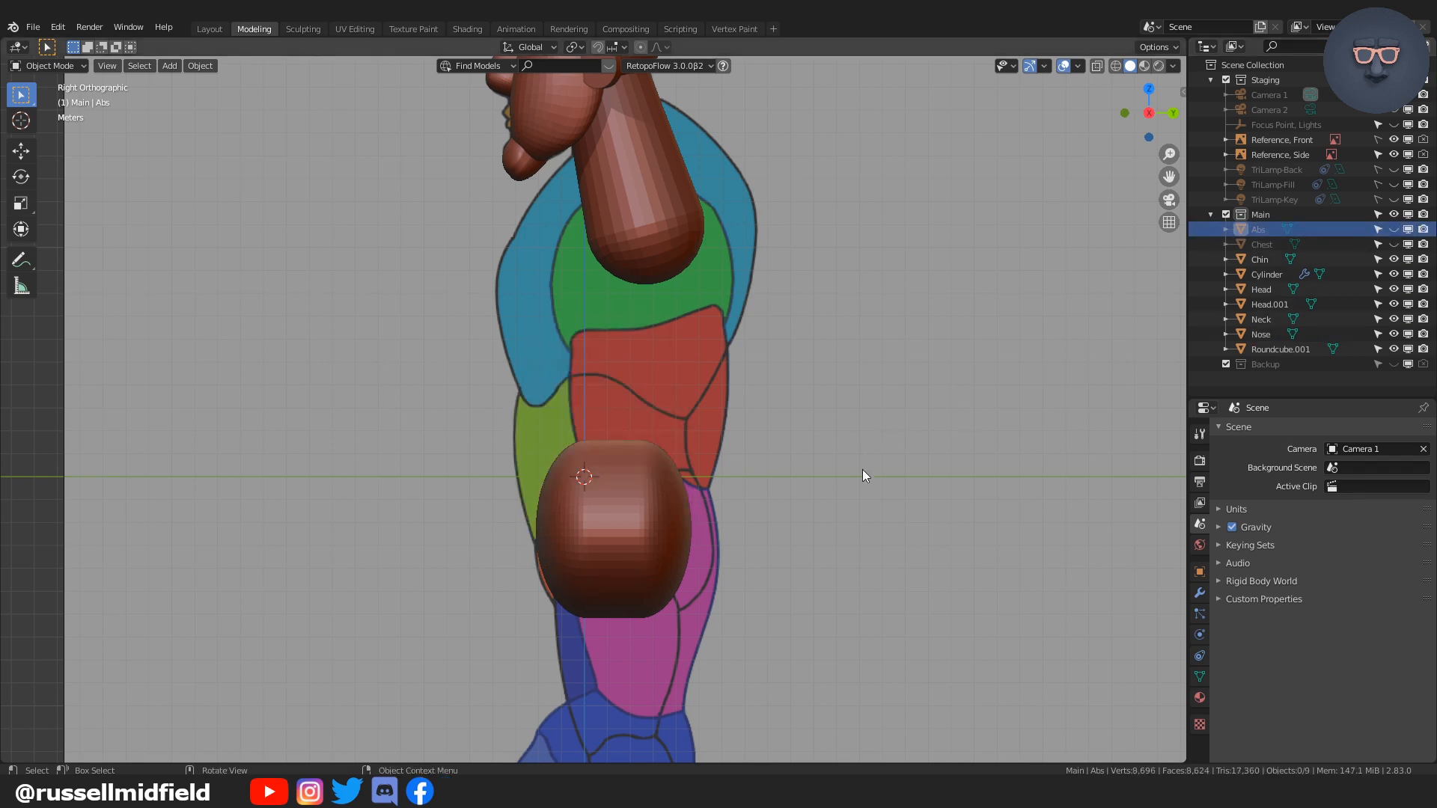
Step: Apply all transforms (location, rotation and scale) to the pelvis round cube and put it in Sculpt Mode
shift+middle_drag(726, 535, 723, 479)
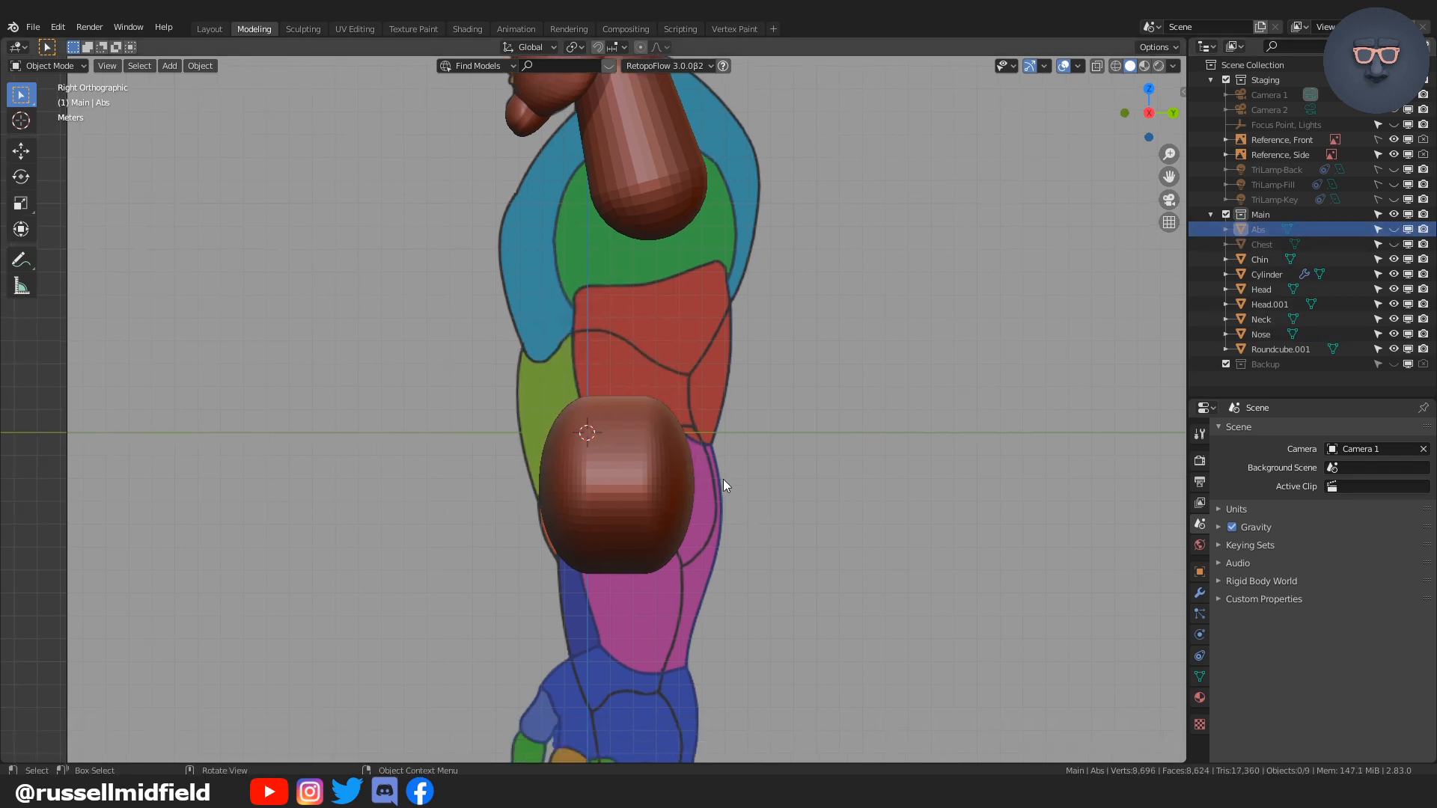
click(658, 479)
key(ctrl+Tab)
click(676, 578)
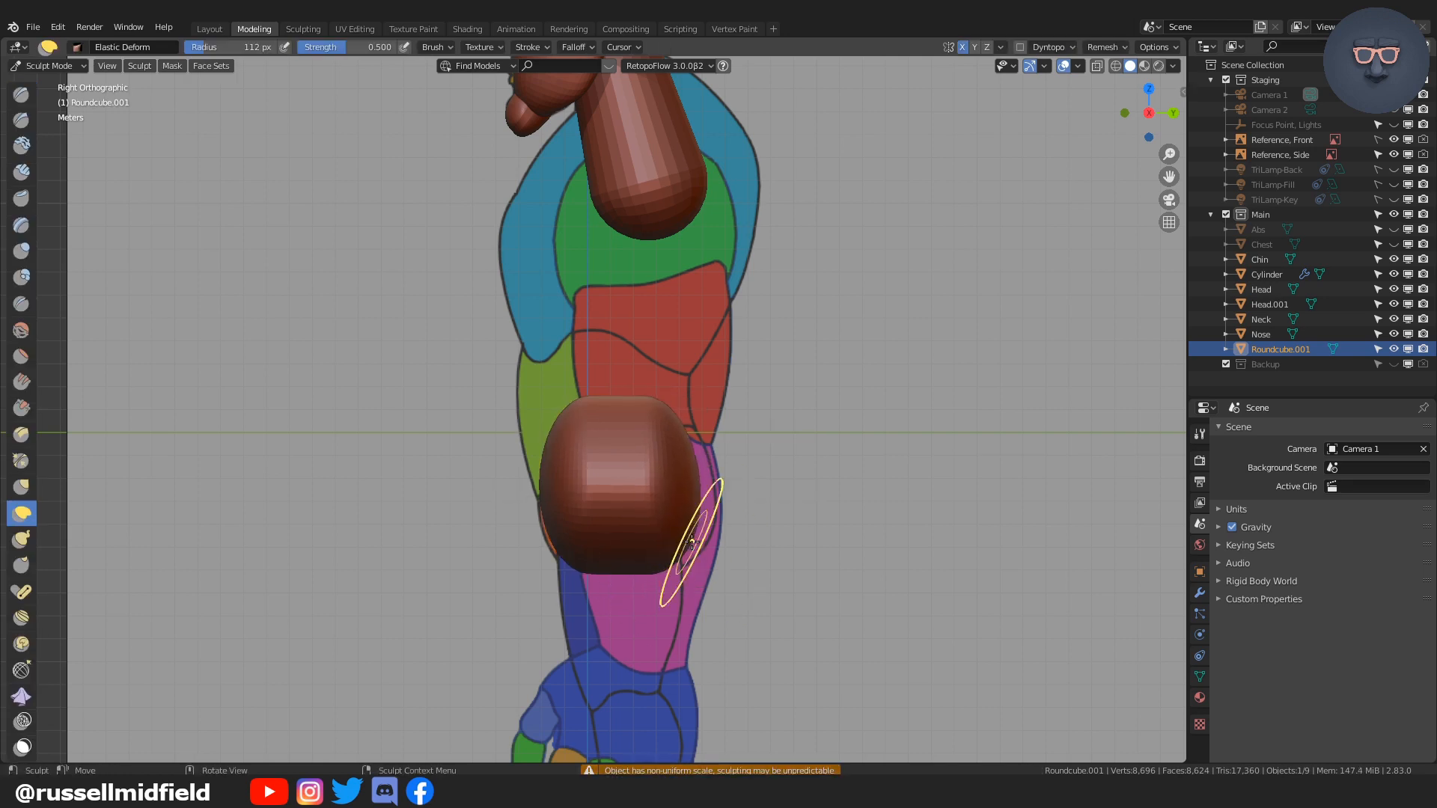
key(ctrl+Tab)
click(635, 513)
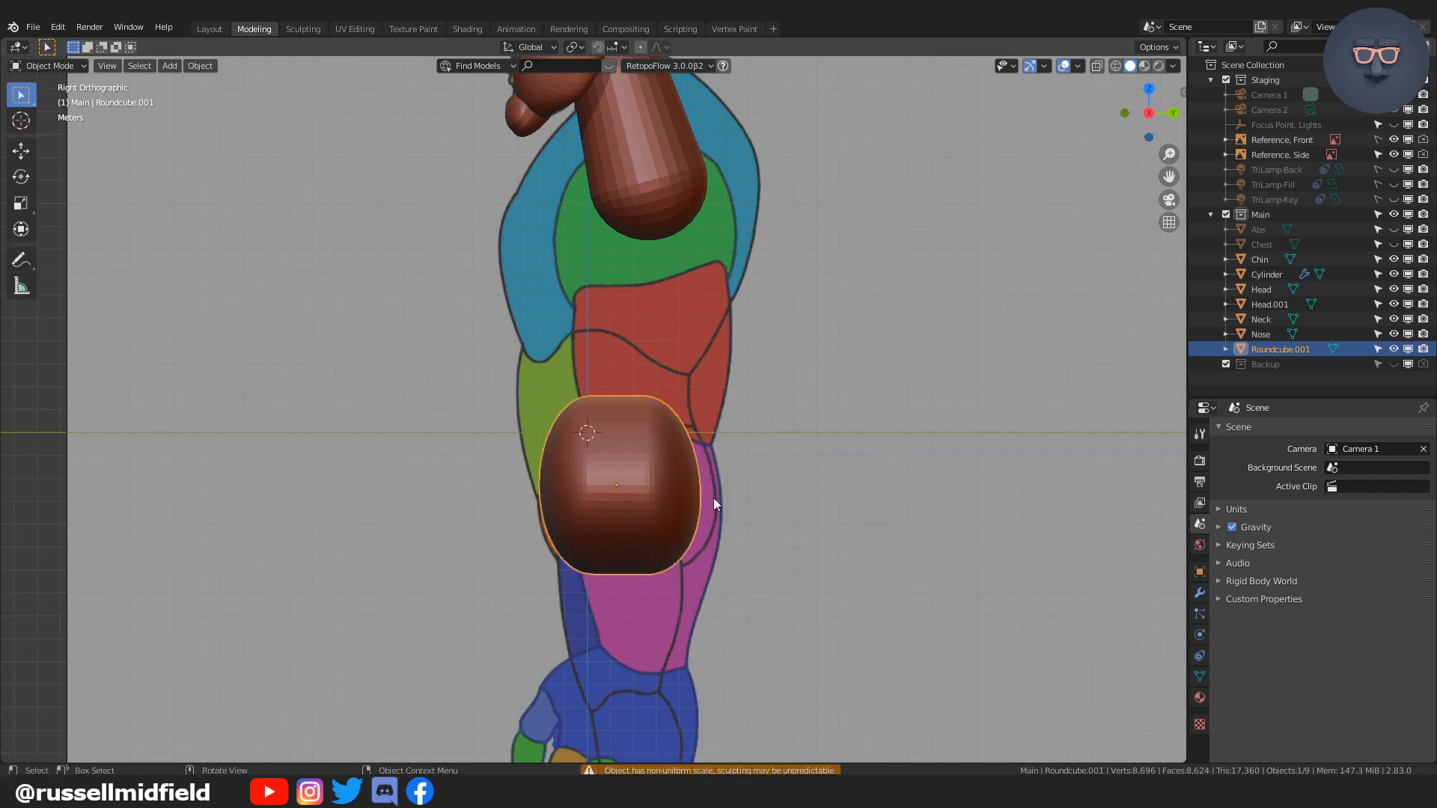
key(ctrl+a)
click(714, 504)
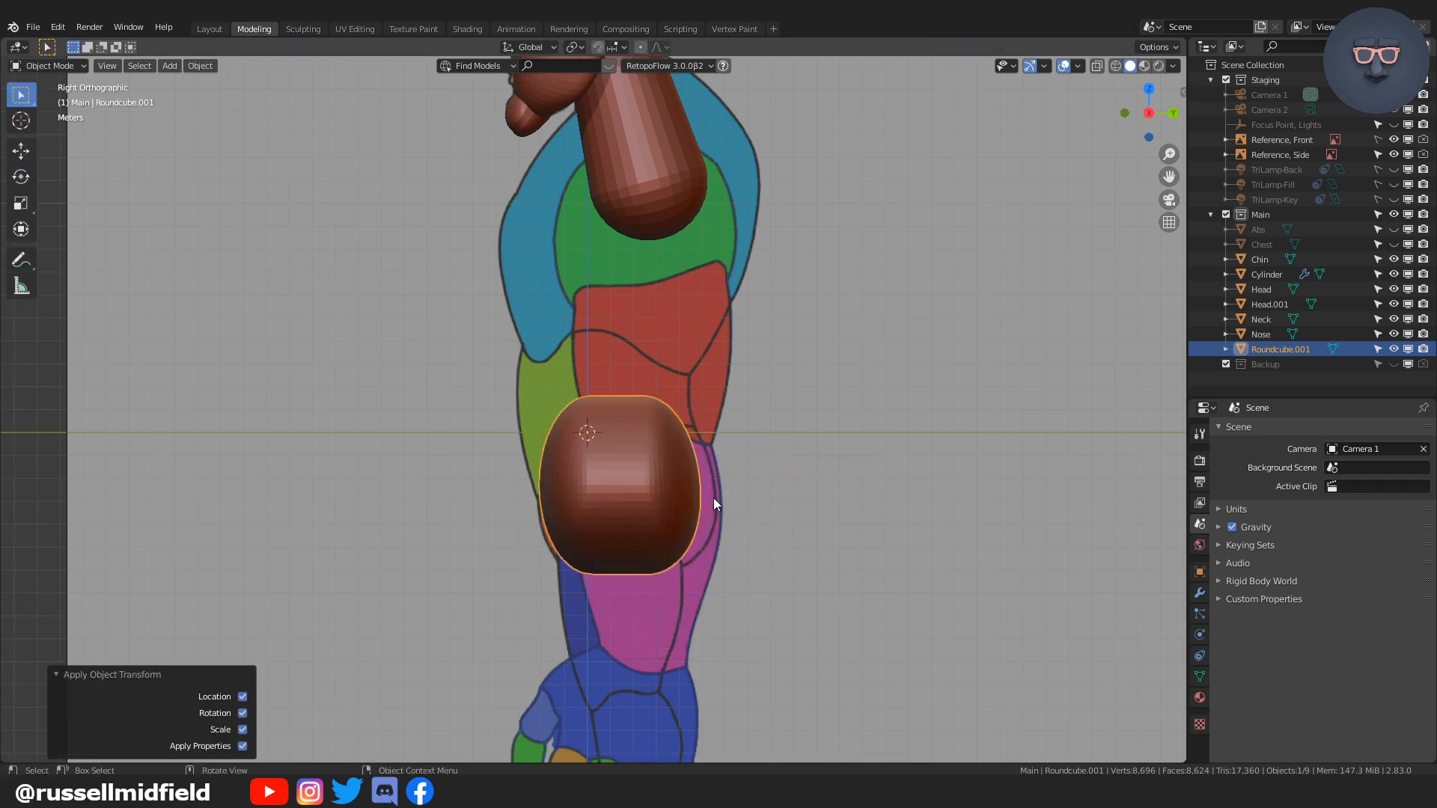
key(ctrl+Tab)
click(661, 532)
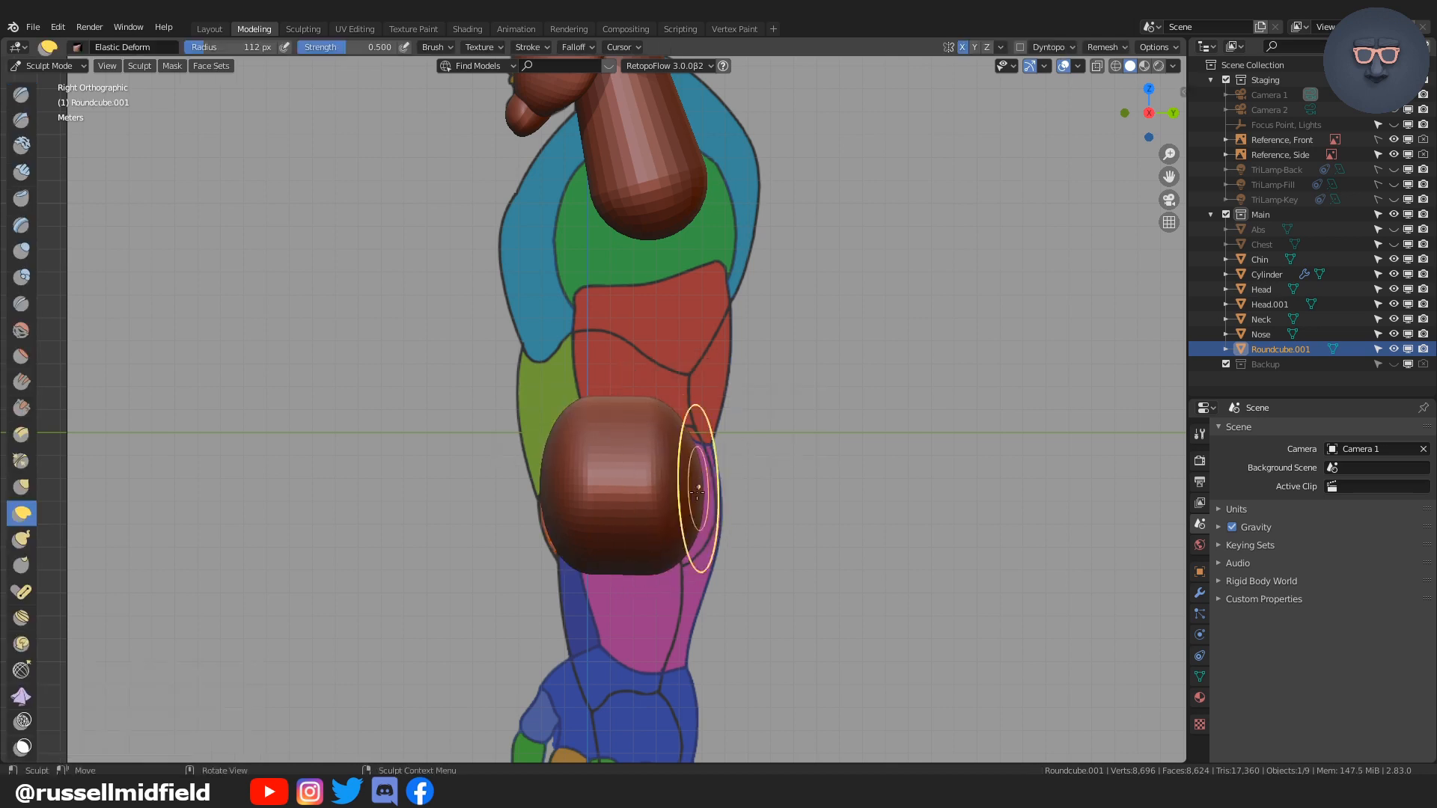
Step: Sculpt the pelvis's rear, front and top contours in the side view with a 112 px Elastic Deform brush, sloping the top toward the front
drag(690, 497, 700, 548)
drag(569, 530, 559, 537)
drag(713, 433, 694, 436)
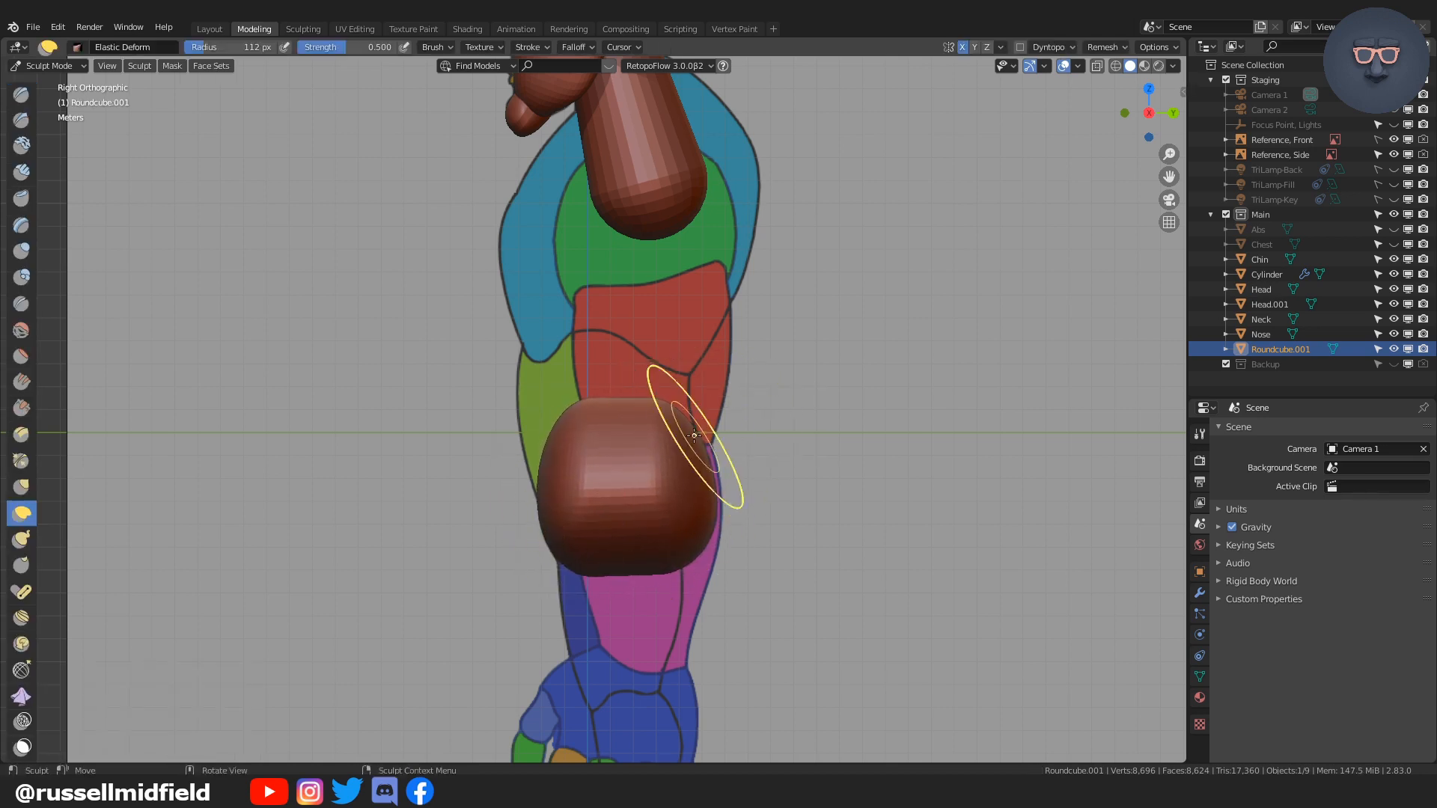
drag(590, 409, 591, 433)
mouse_move(678, 422)
mouse_down()
mouse_move(690, 458)
mouse_move(617, 477)
mouse_up()
mouse_move(668, 520)
mouse_down()
mouse_move(657, 511)
mouse_move(691, 477)
mouse_up()
drag(689, 543, 689, 541)
drag(646, 432, 641, 408)
Step: Adjust the pelvis's sides in the front view with Elastic Deform, enlarging the brush radius to 130 px
key(KP_1)
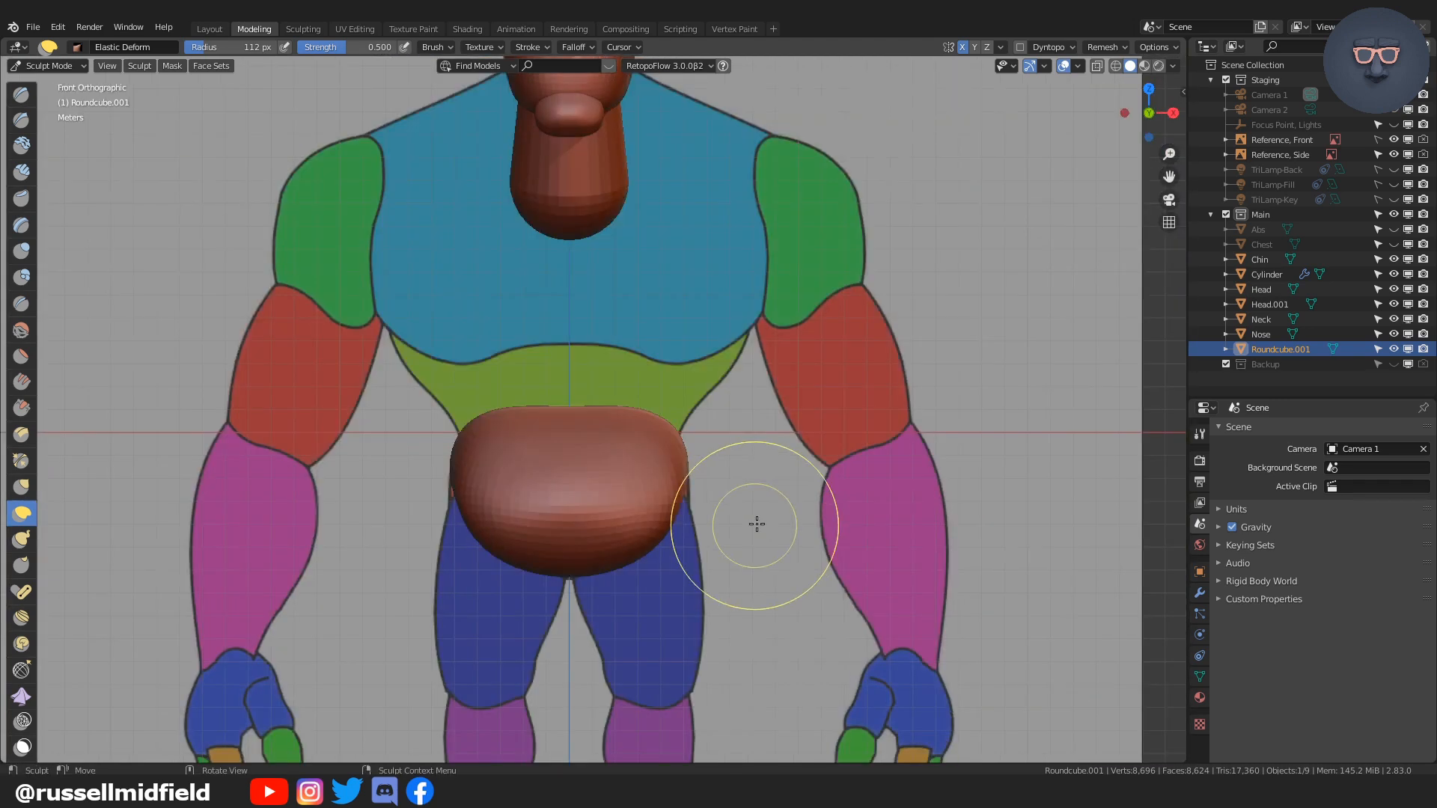
drag(696, 498, 686, 492)
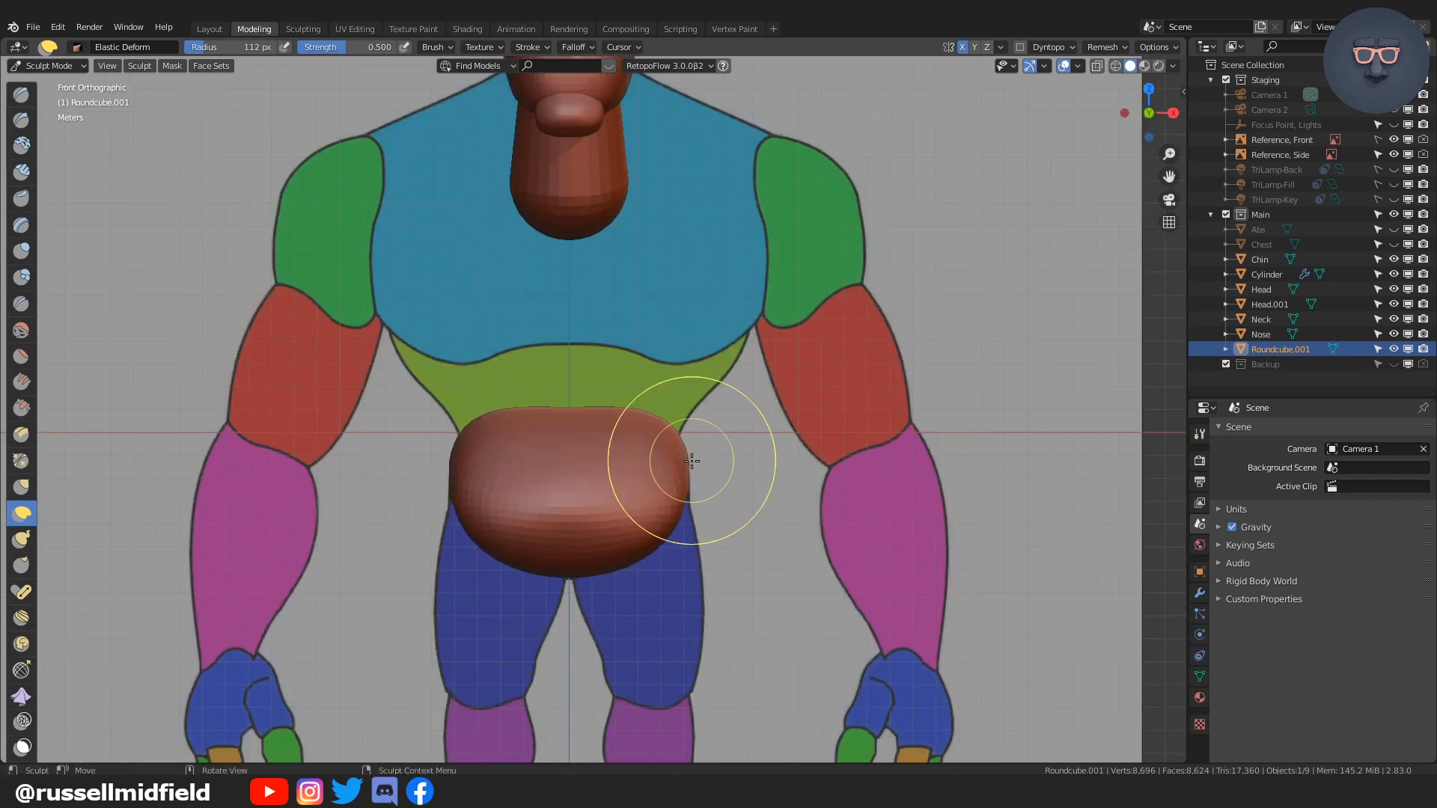
key(f)
click(657, 482)
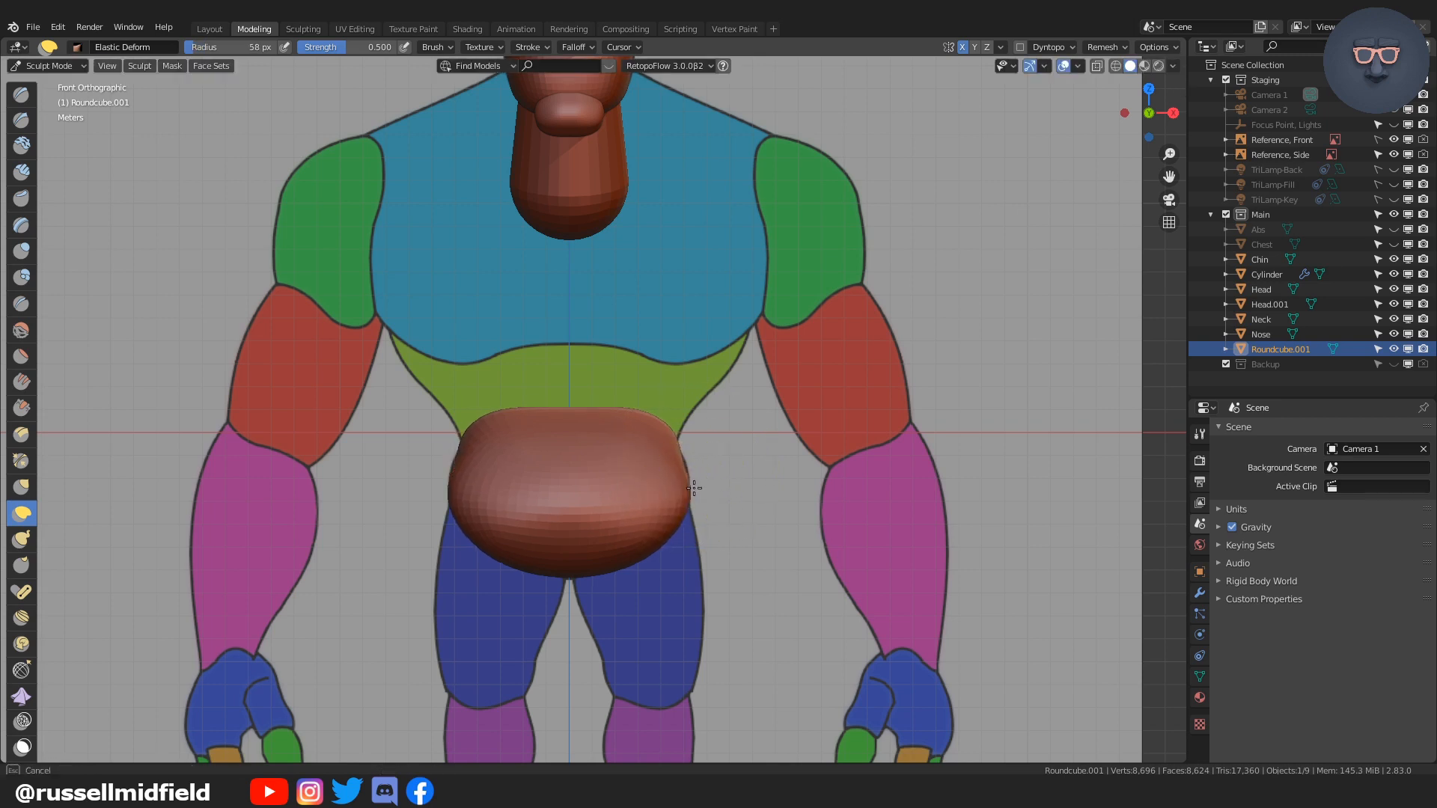
key(f)
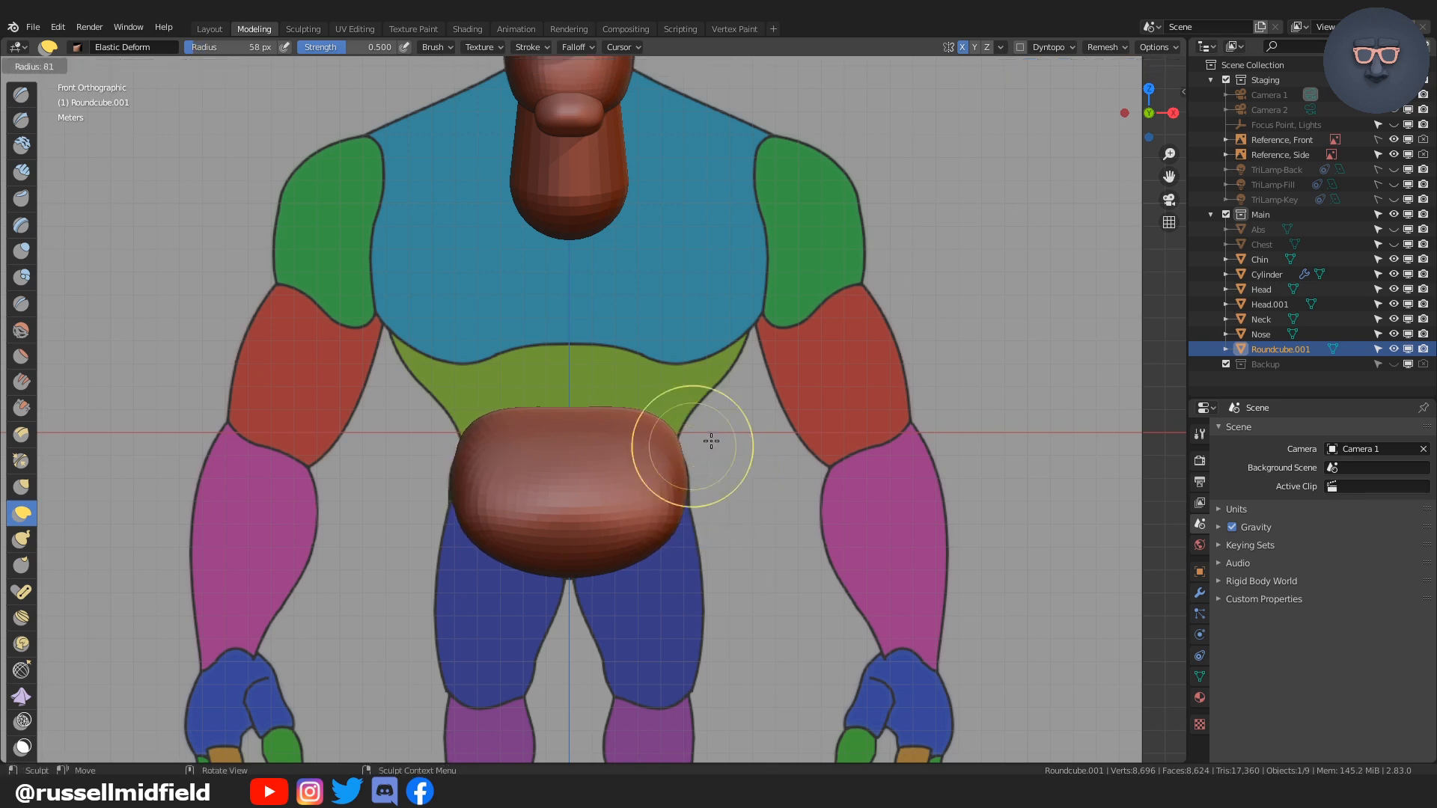
click(684, 480)
key(f)
click(704, 479)
drag(680, 491, 690, 490)
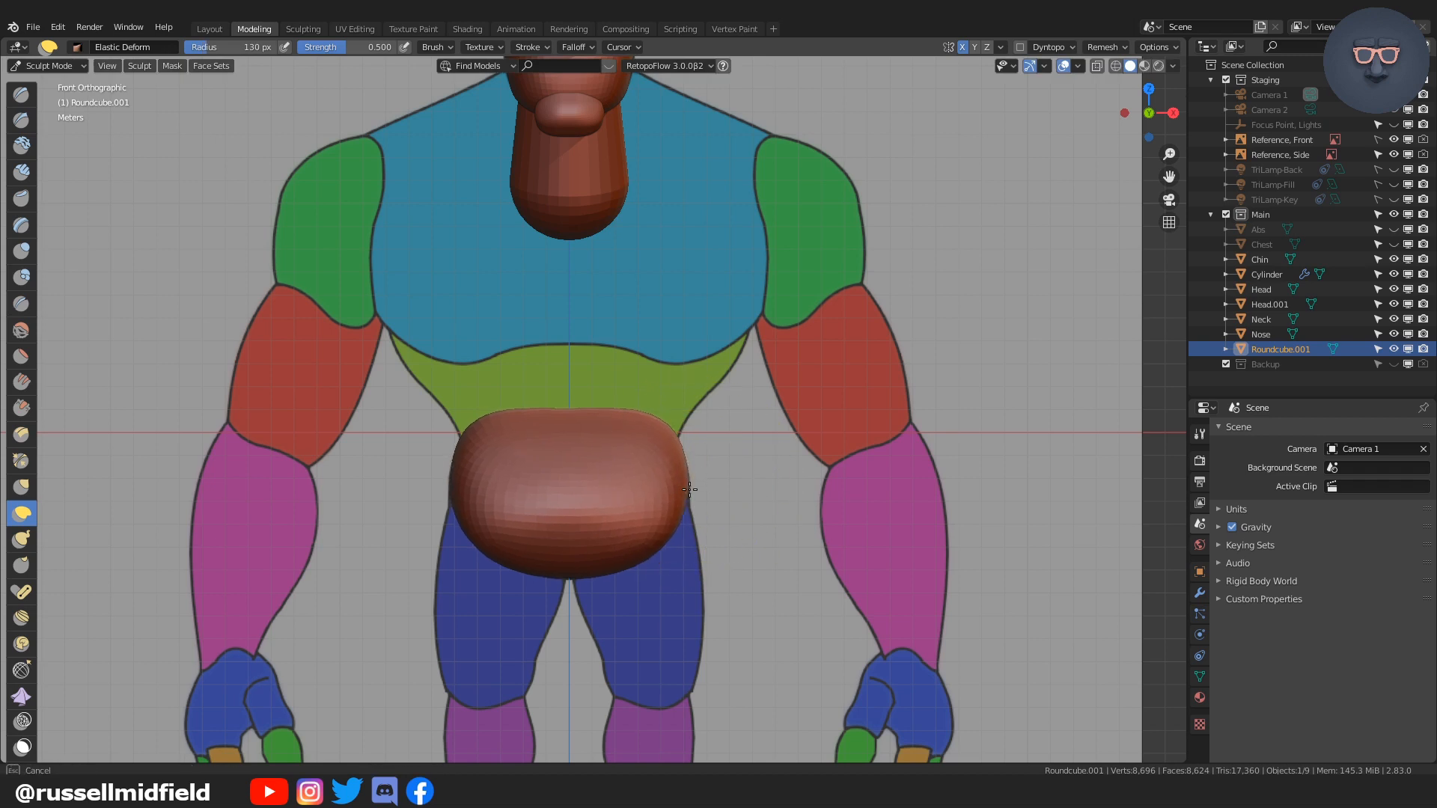
Step: Refine the pelvis's lower front and lower rear corners in the side view with the 130 px Elastic Deform brush
middle_drag(570, 554, 644, 518)
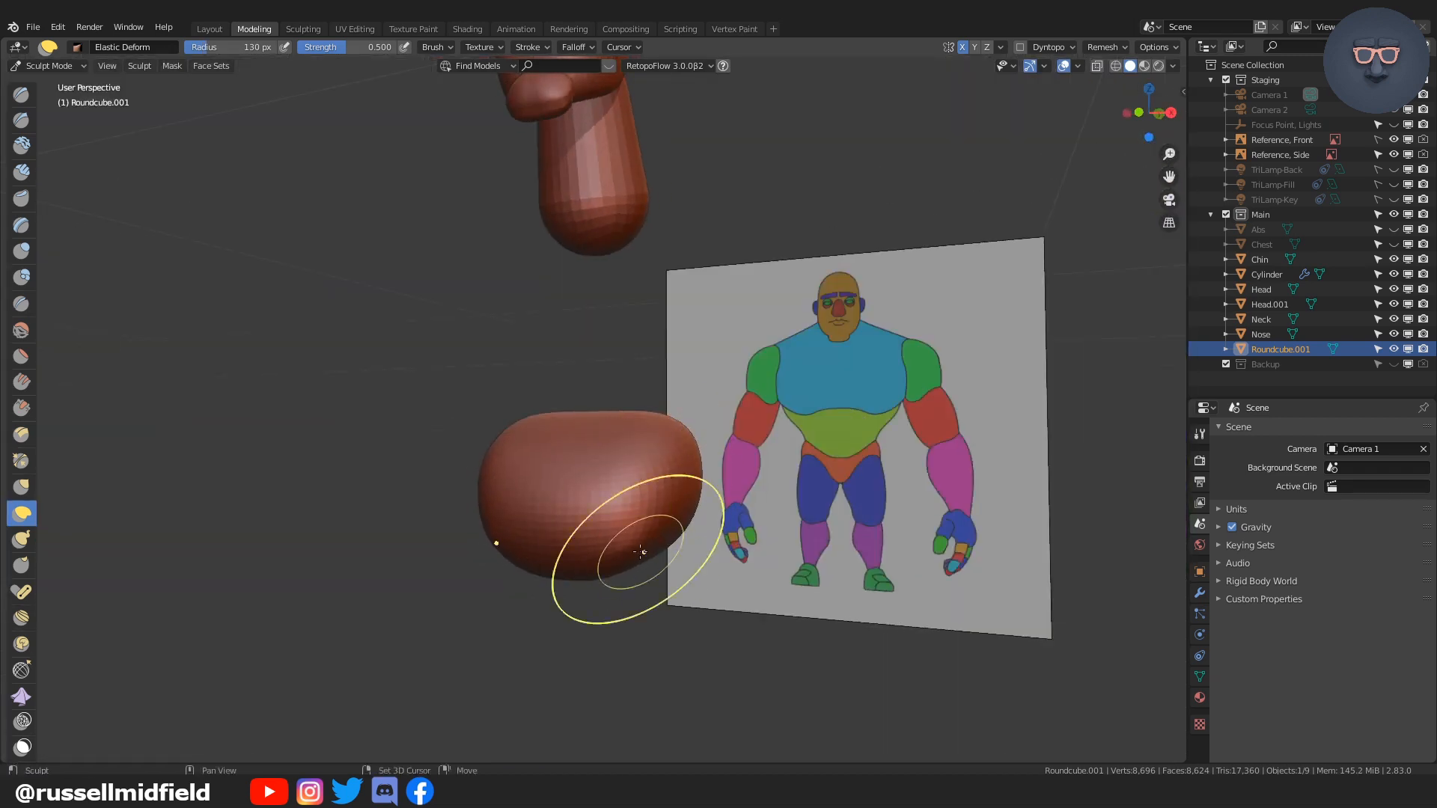
key(KP_3)
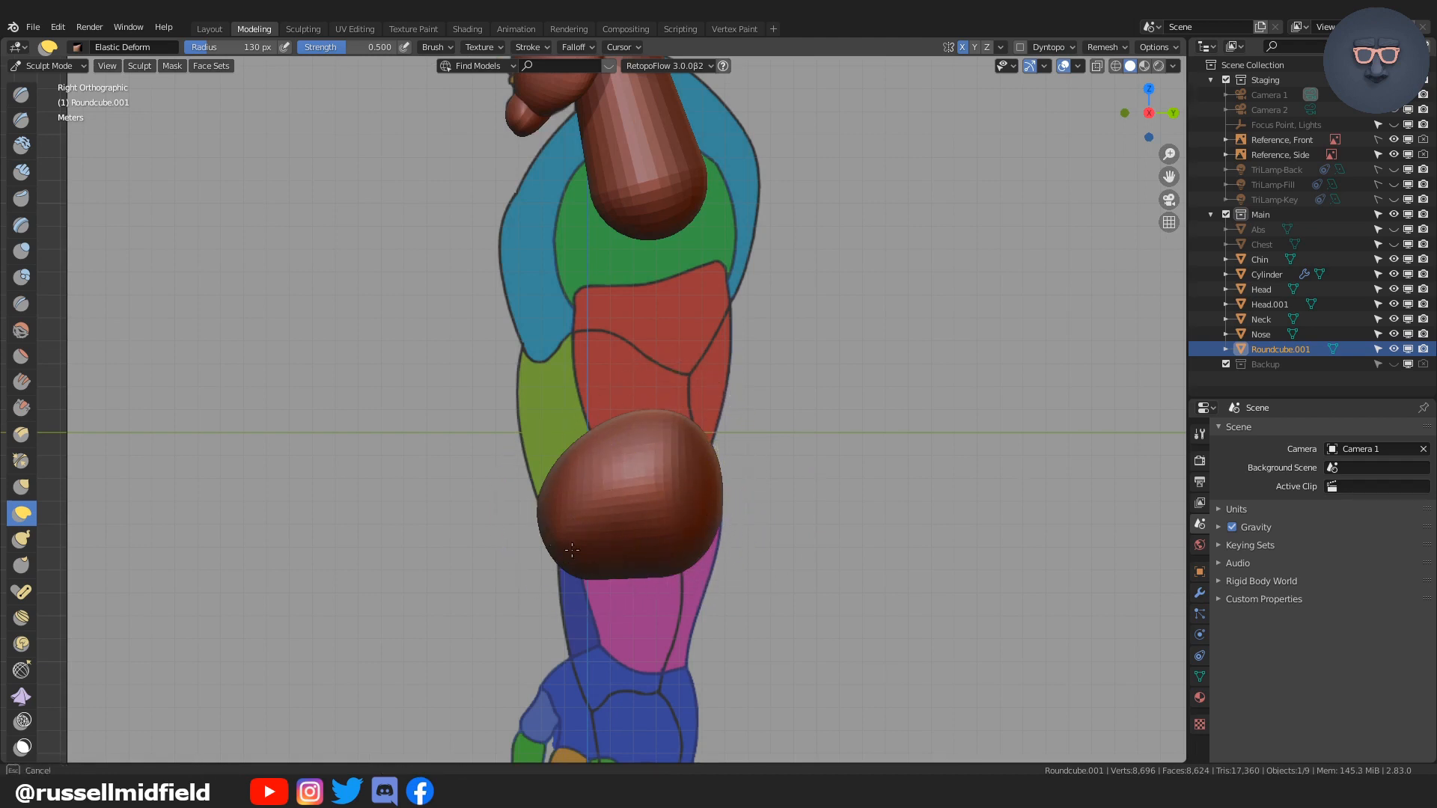
drag(572, 550, 580, 557)
drag(711, 542, 711, 553)
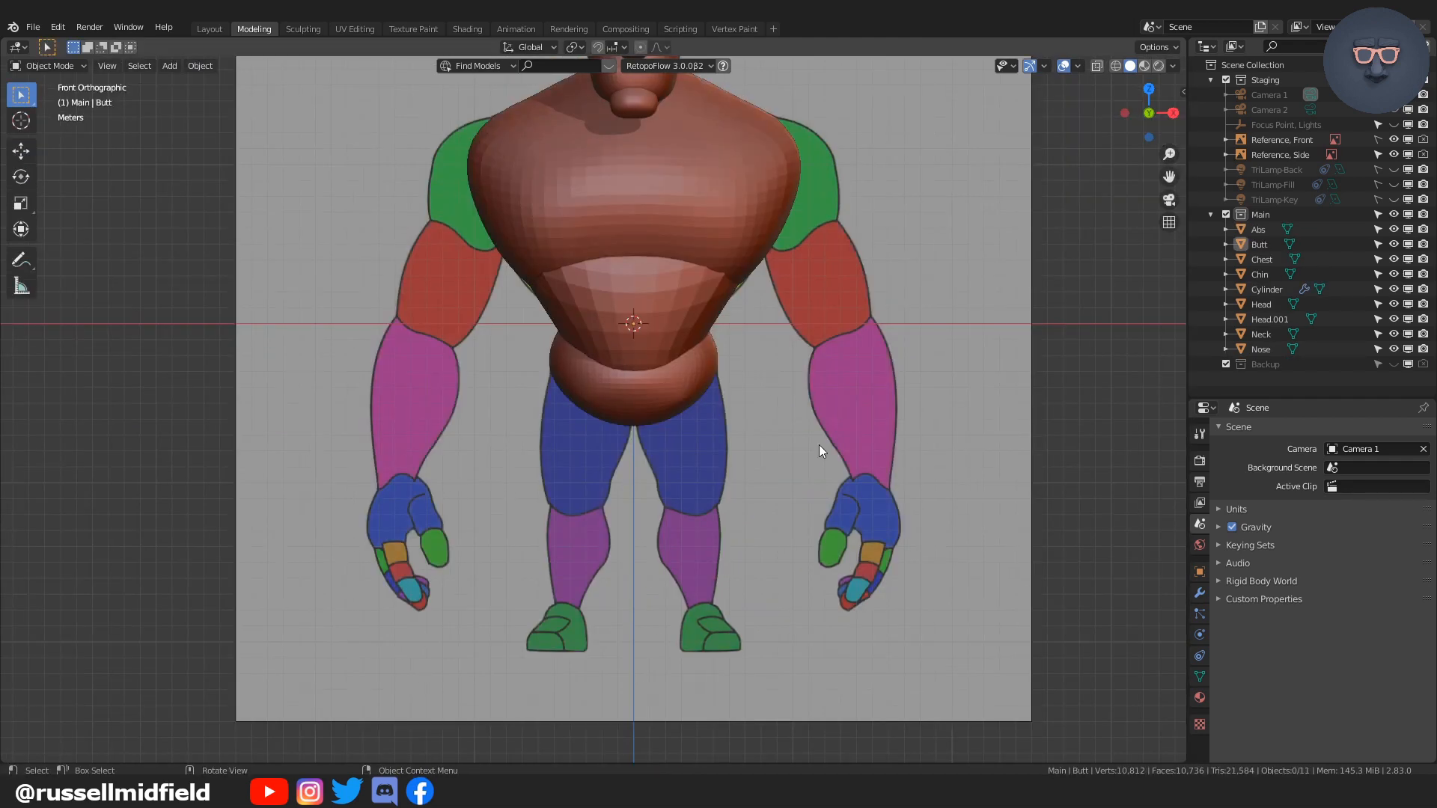
Step: Add another Round Cube using an operator preset and scale it up 5.642 times
key(shift+a)
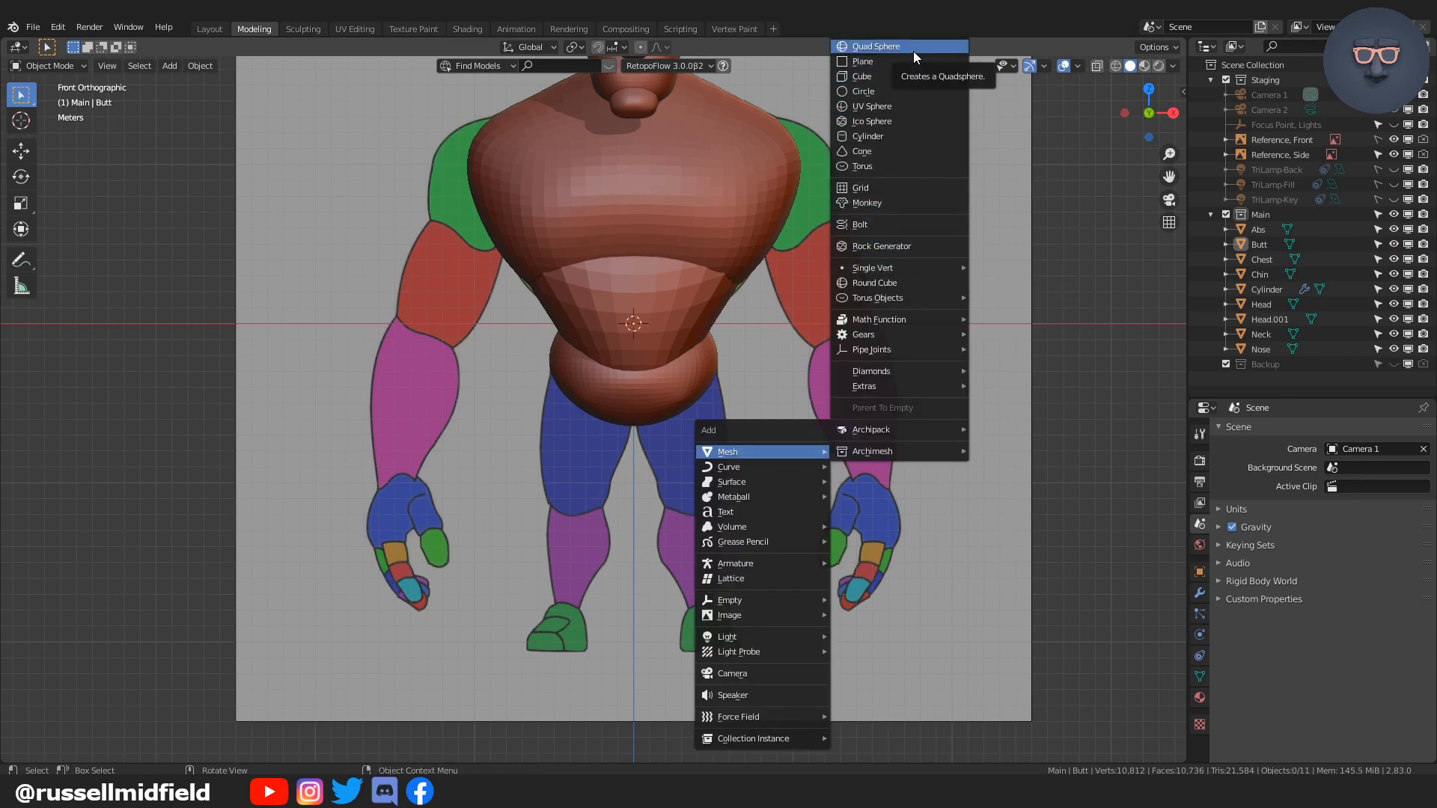
click(916, 284)
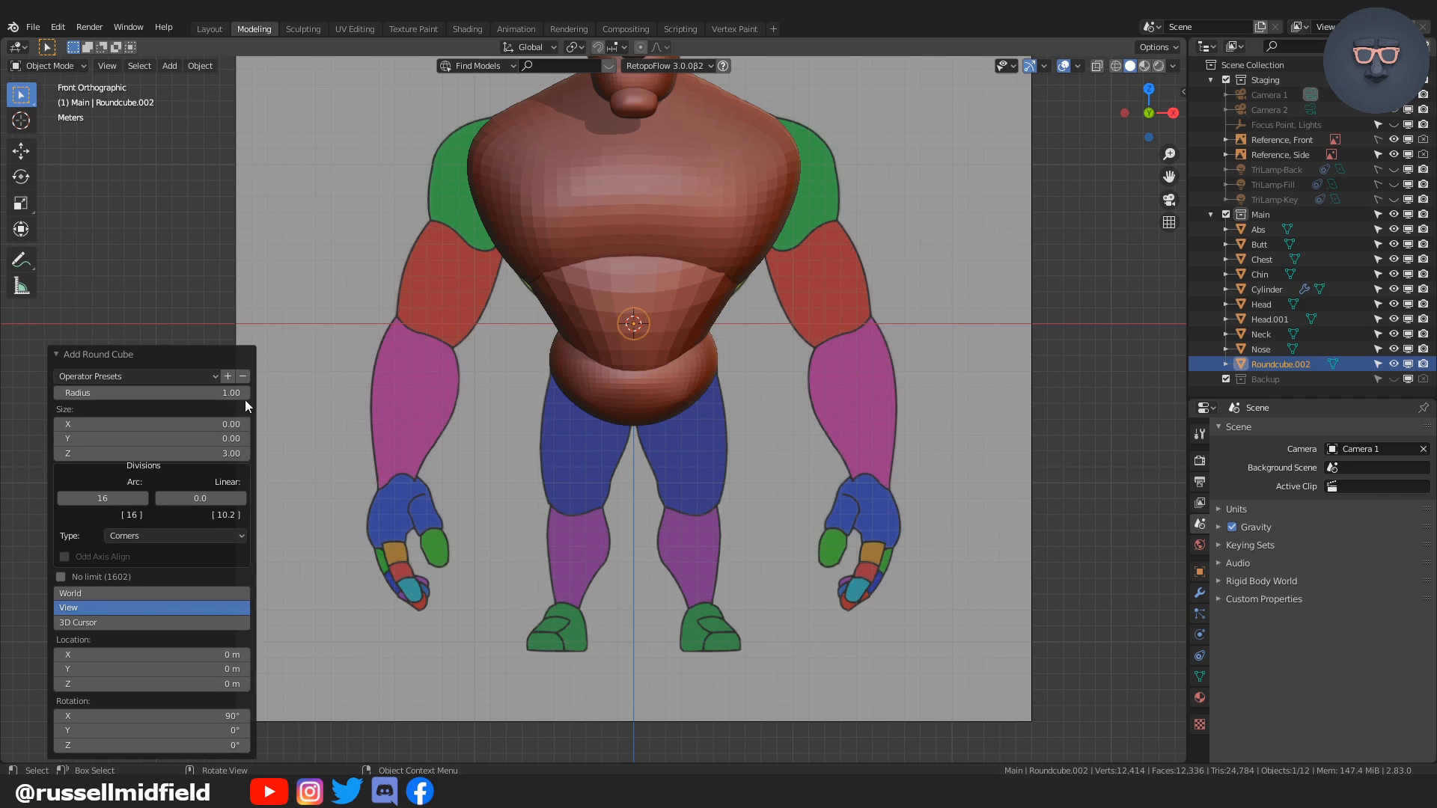
click(213, 379)
click(197, 416)
key(s)
click(376, 460)
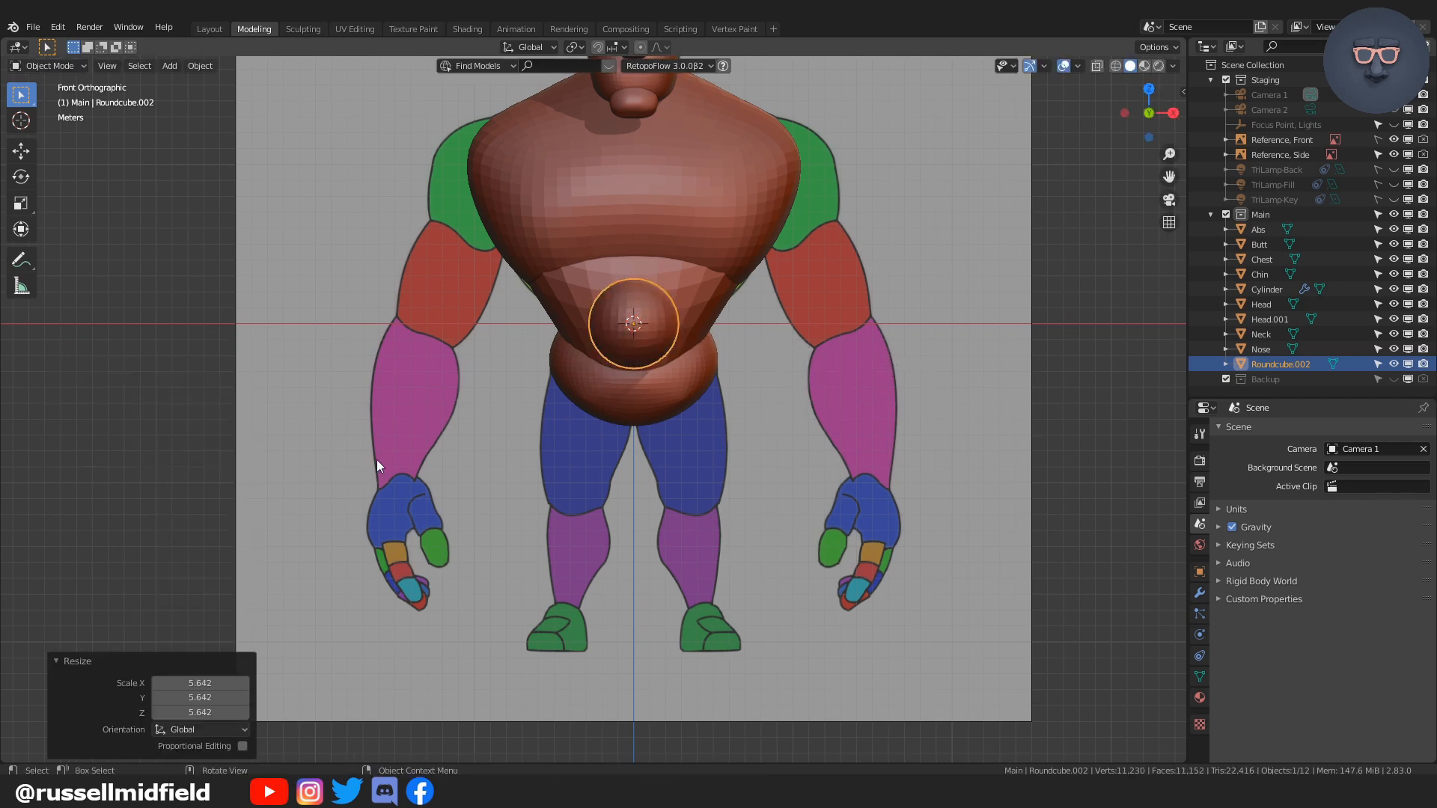
Step: Rotate the new capsule 77.5° in the side view so it stands nearly upright
key(KP_4)
key(KP_3)
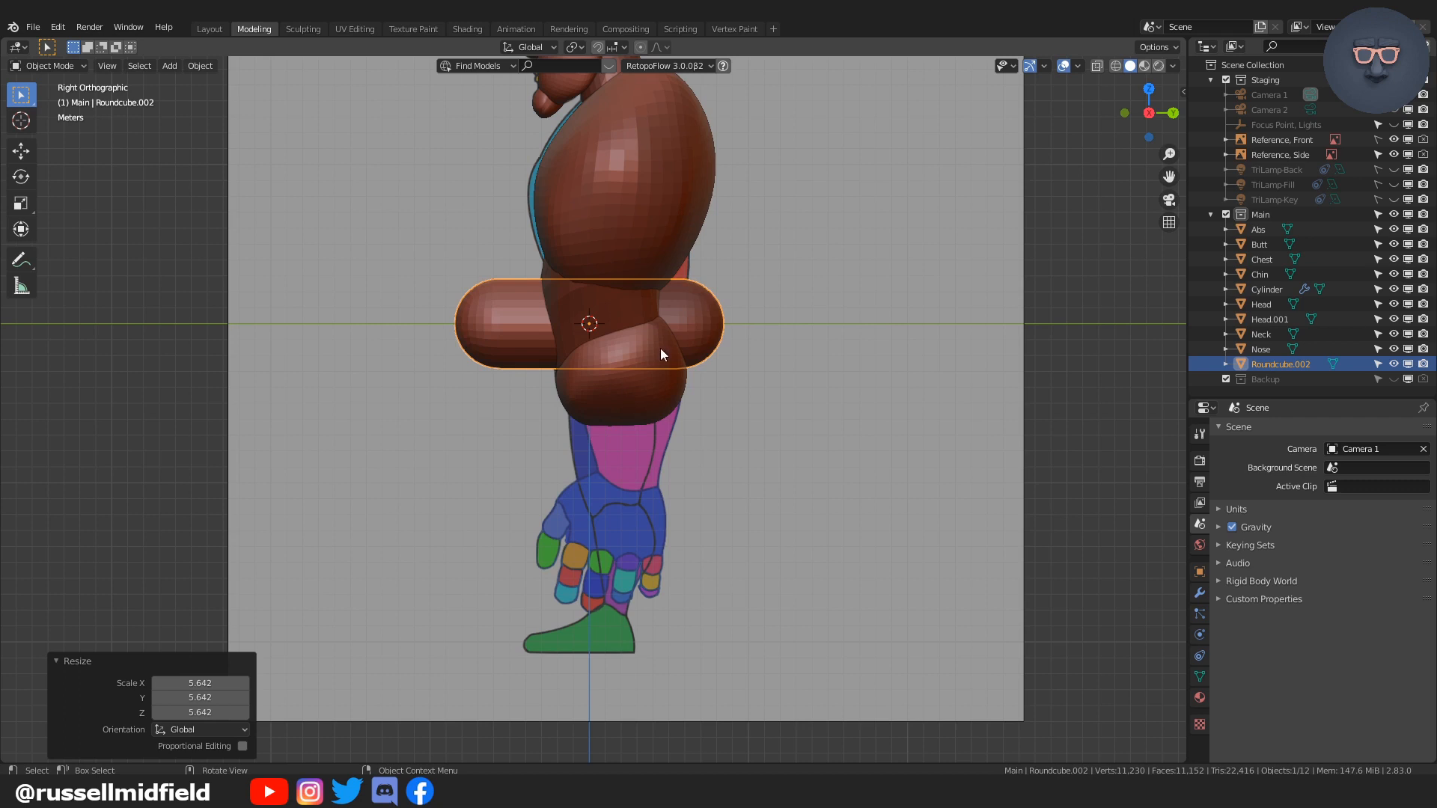
key(r)
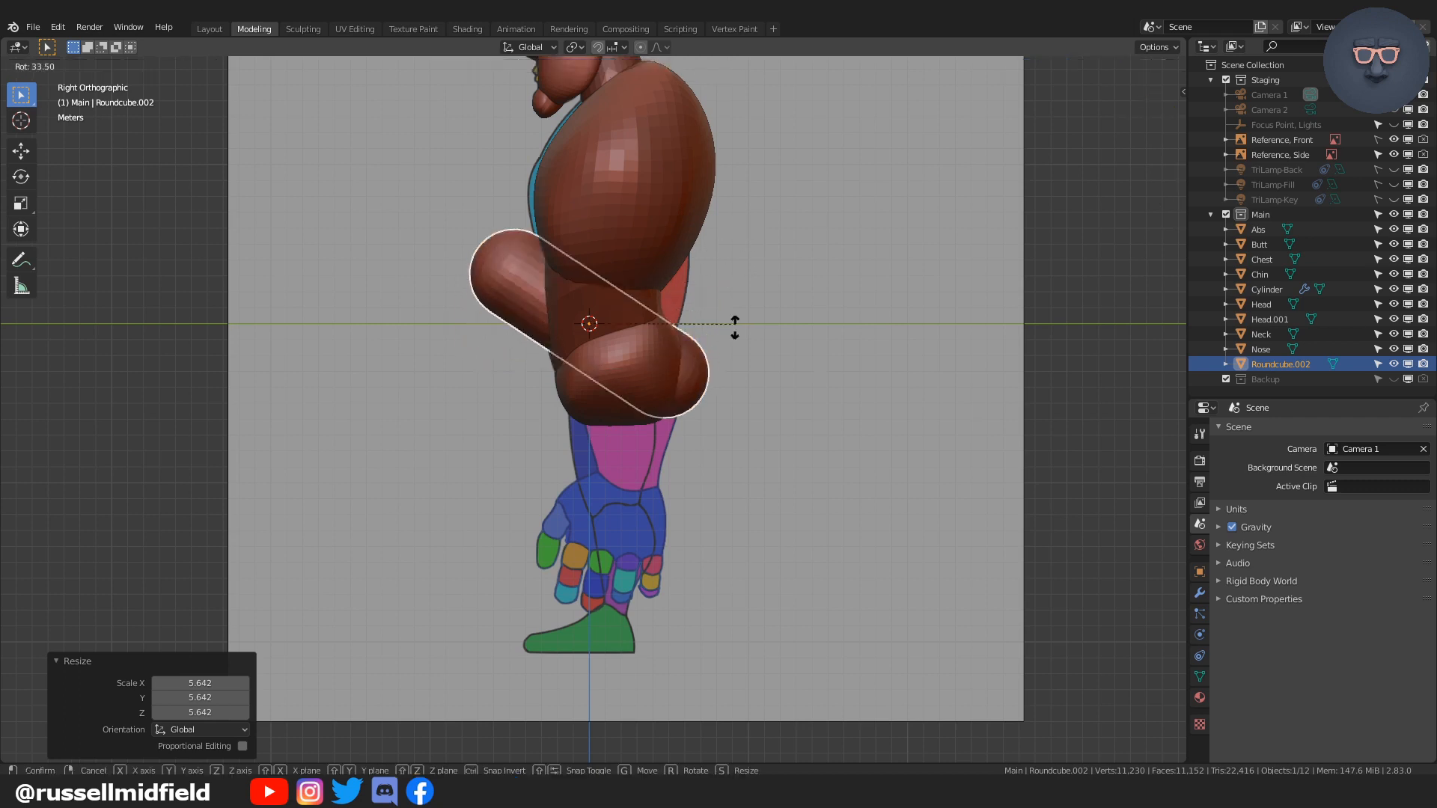
click(671, 402)
Step: Hide the Abs, Butt and Chest objects to expose the side blueprint around the capsule
click(1394, 229)
click(1392, 245)
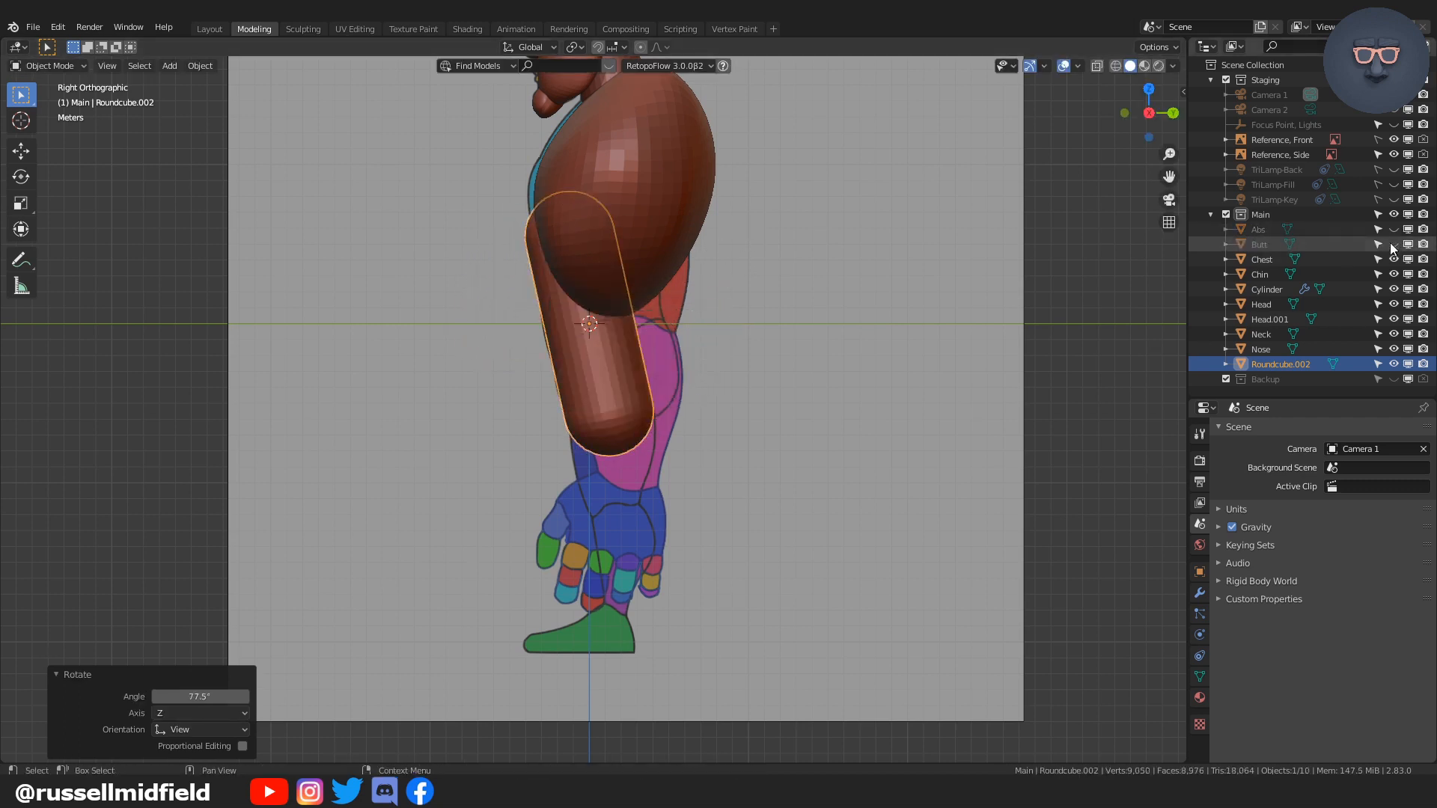
click(1394, 259)
scroll(746, 294, up, 2)
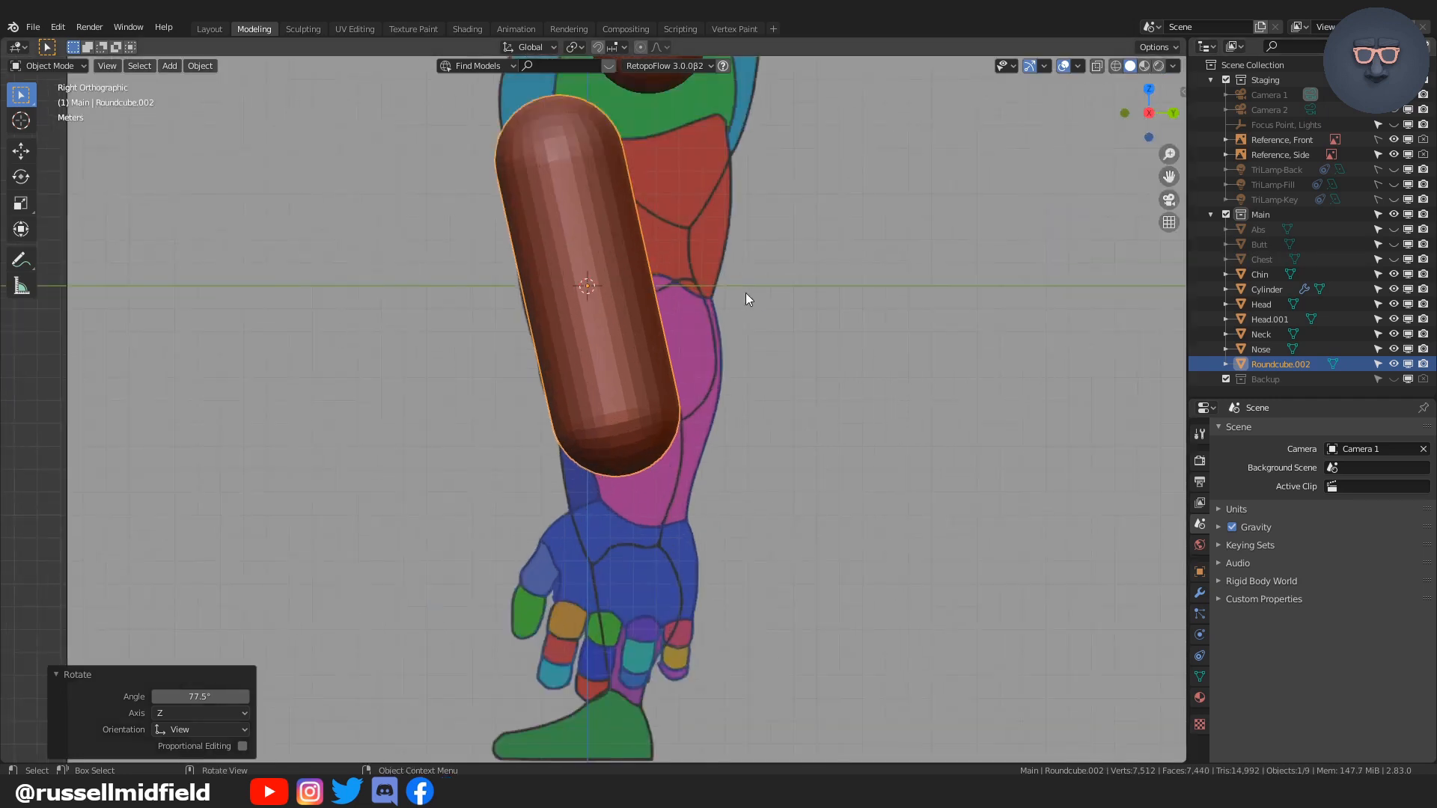
Step: Shorten the capsule in Edit Mode by moving its upper half down with proportional editing, and scale that half down slightly
key(ctrl+Tab)
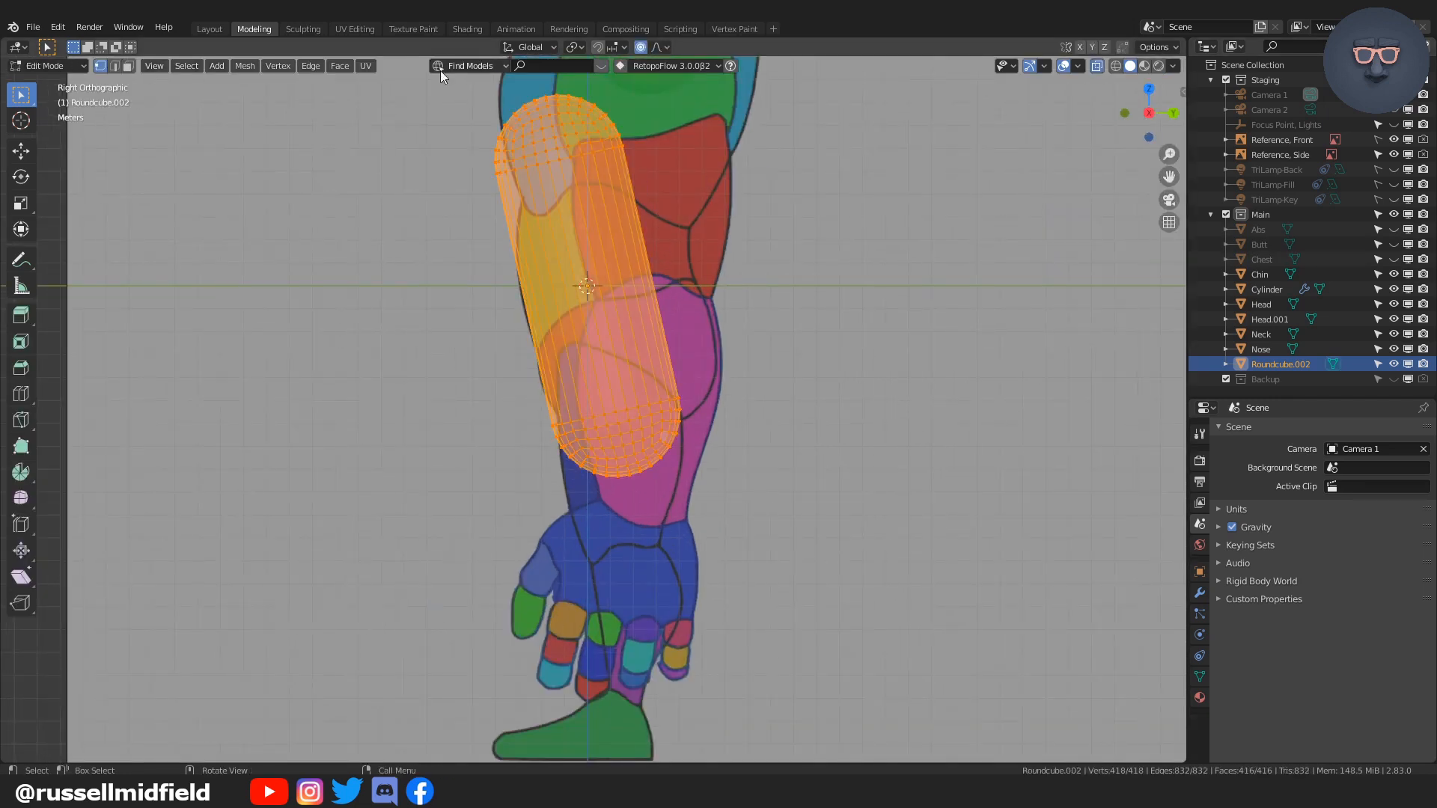
drag(698, 236, 697, 236)
key(g)
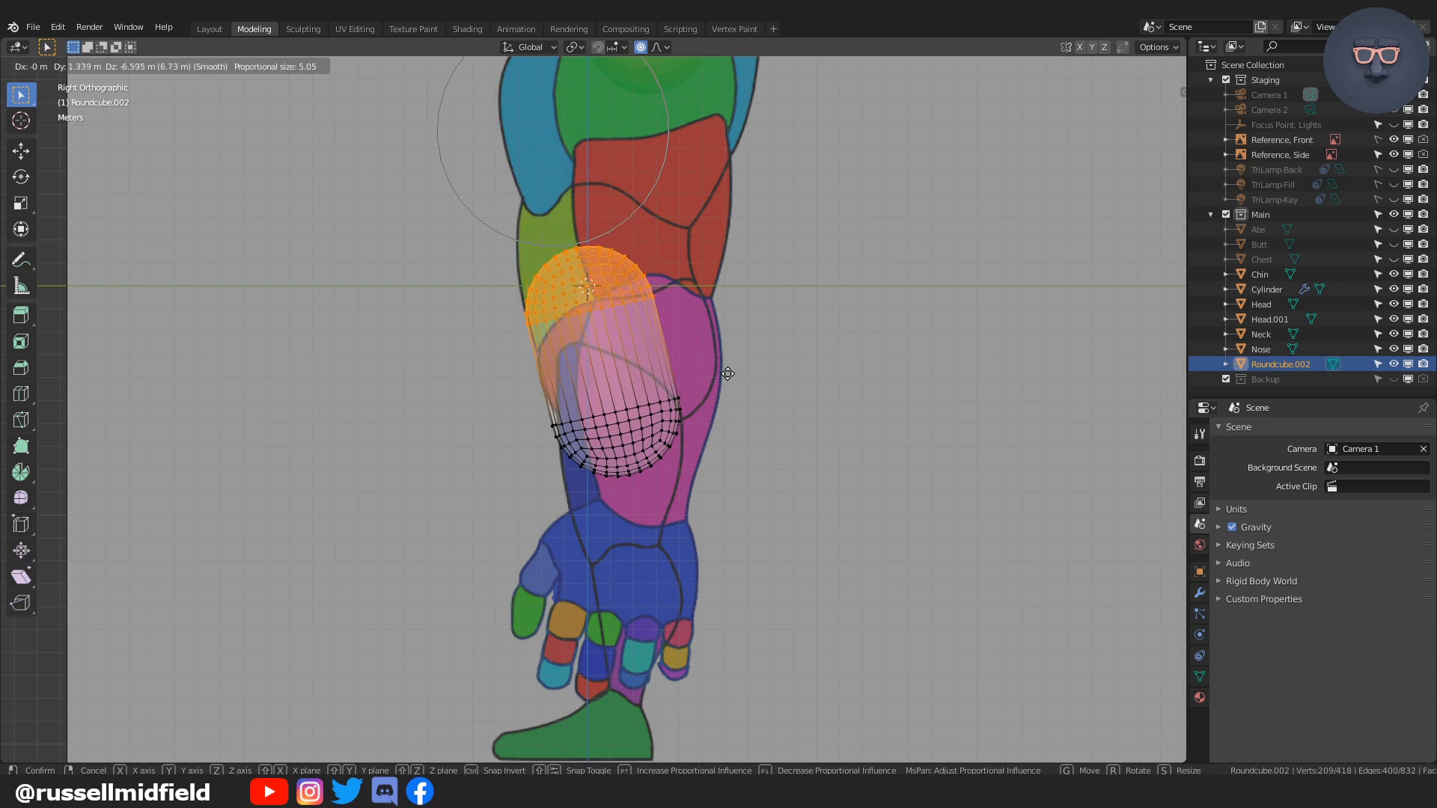
click(732, 387)
key(s)
click(744, 279)
Step: Invert the vertex selection, scale the capsule's lower half to 0.956, and return to Object Mode
key(ctrl+i)
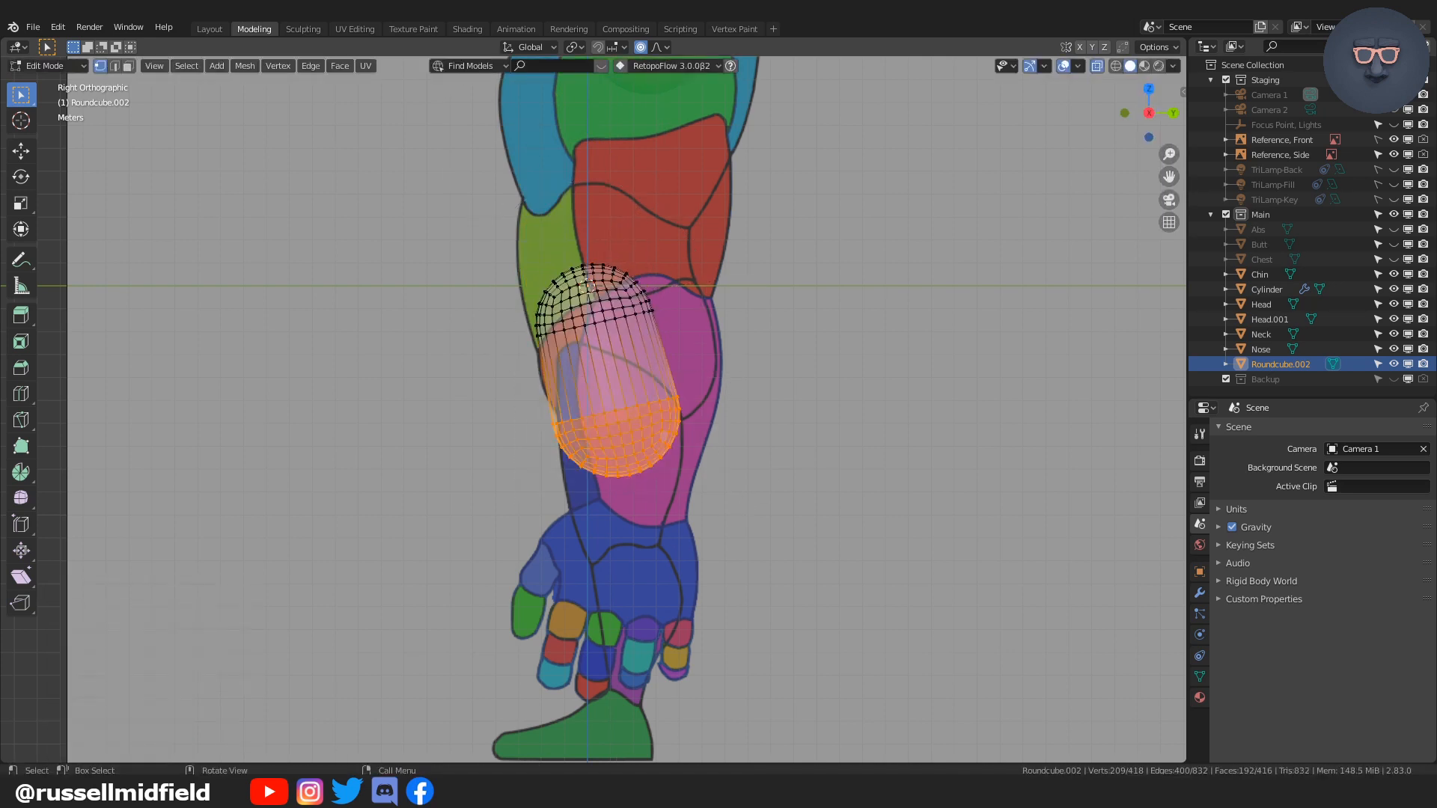
key(s)
click(779, 476)
key(ctrl+Tab)
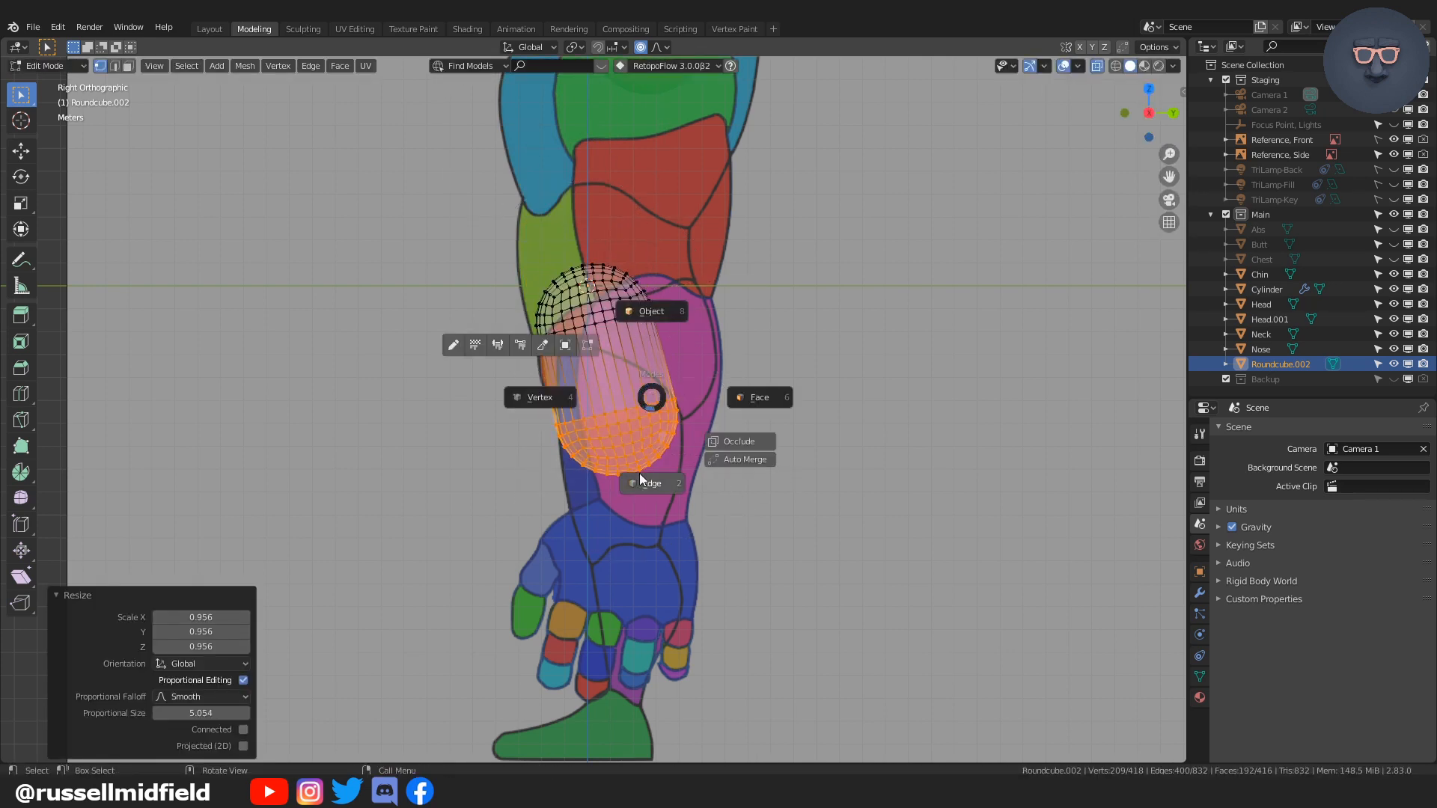
click(645, 310)
Step: Shift the capsule down and stretch it lengthwise over the thigh blueprint in Sculpt Mode with a 172 px Elastic Deform brush
key(ctrl+Tab)
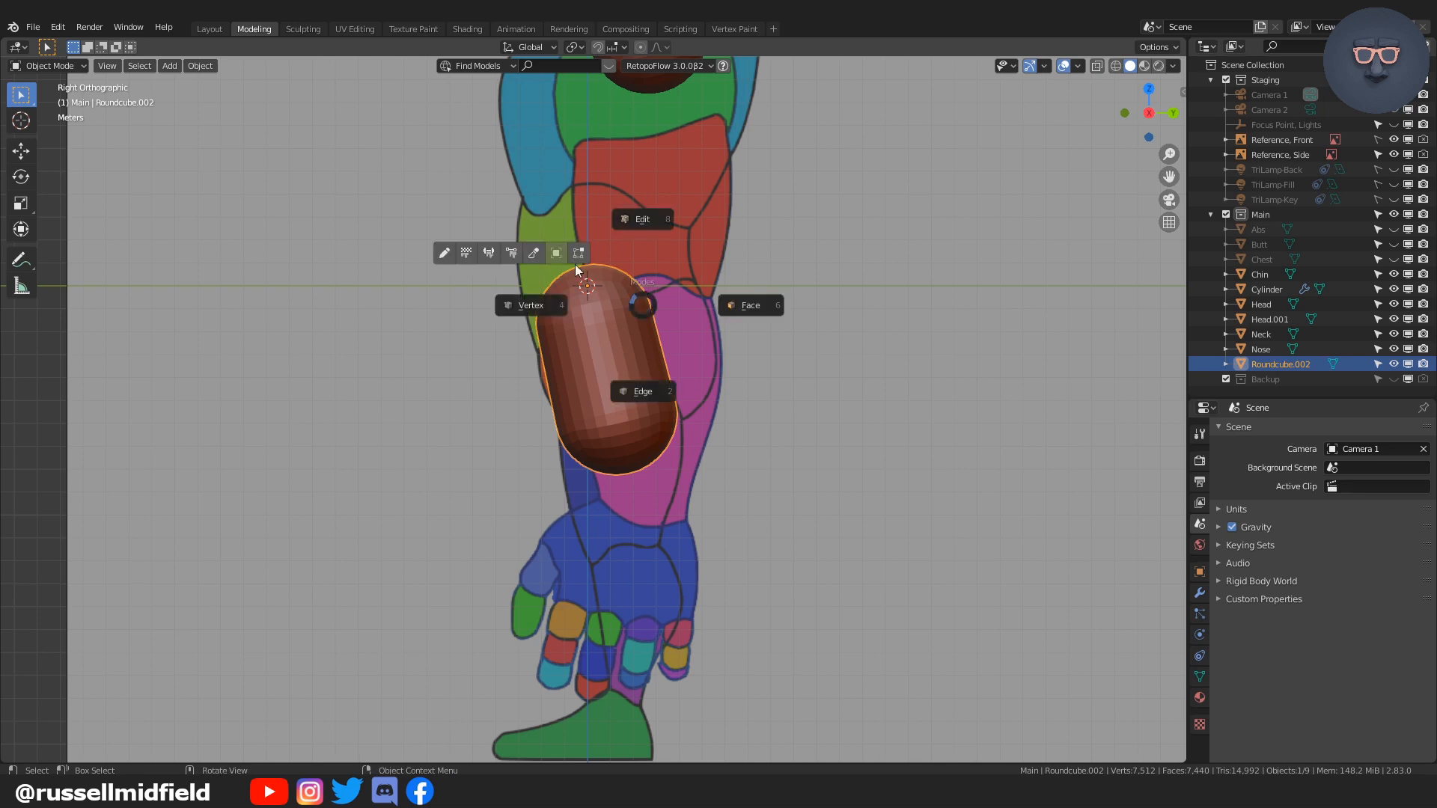
click(584, 282)
key(f)
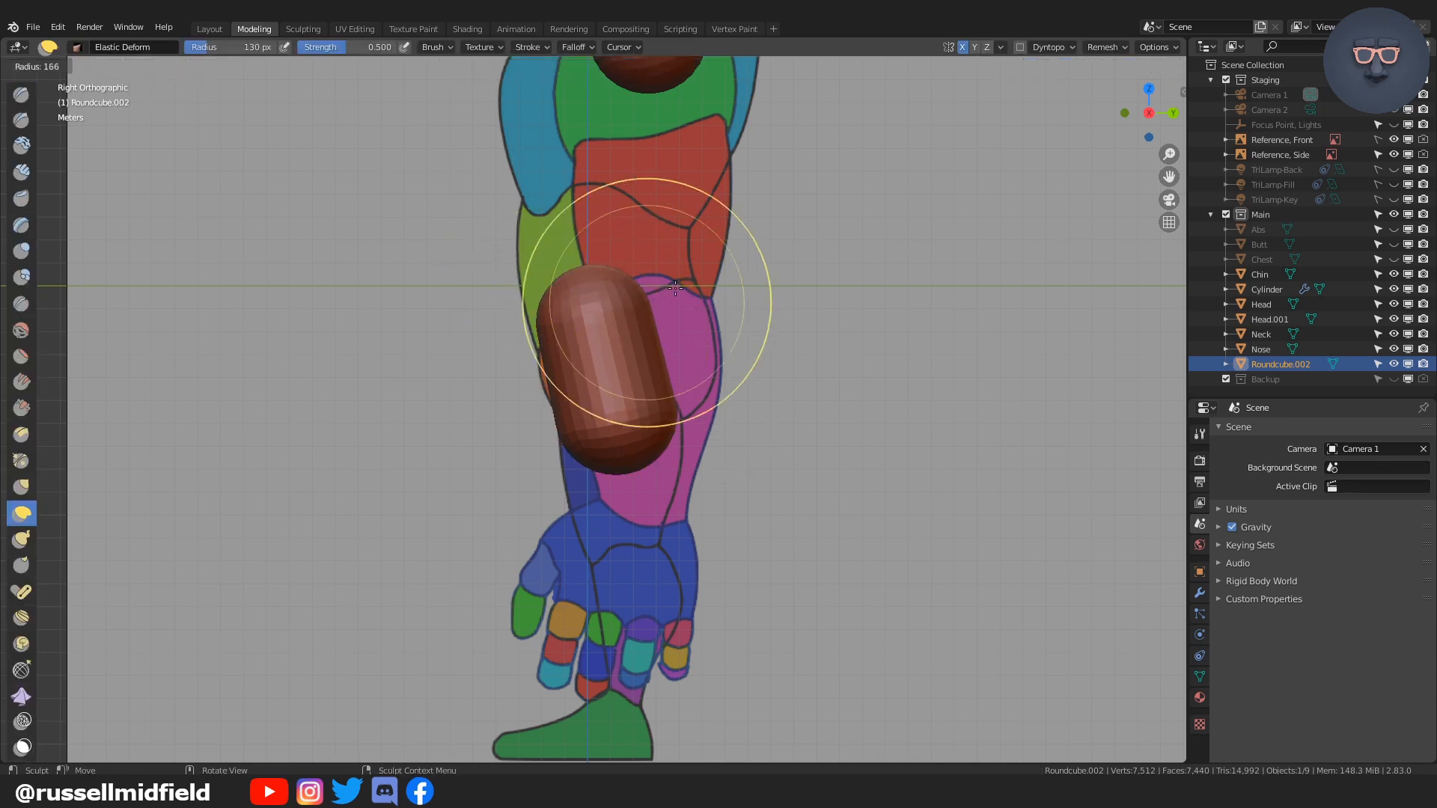
click(774, 304)
drag(600, 311, 604, 342)
drag(627, 442, 644, 551)
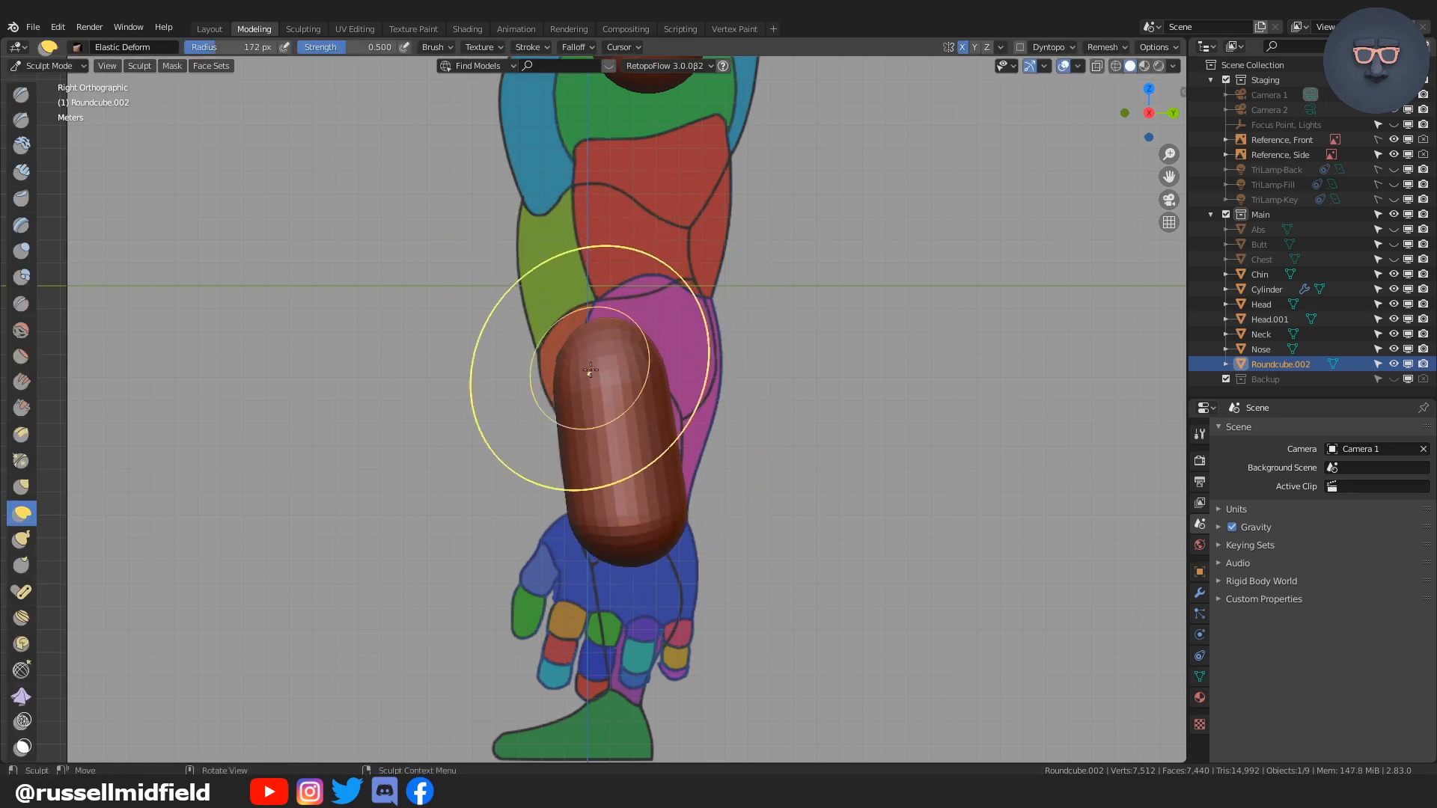
mouse_move(591, 369)
mouse_down()
mouse_move(604, 448)
mouse_move(584, 351)
mouse_up()
drag(603, 509, 609, 529)
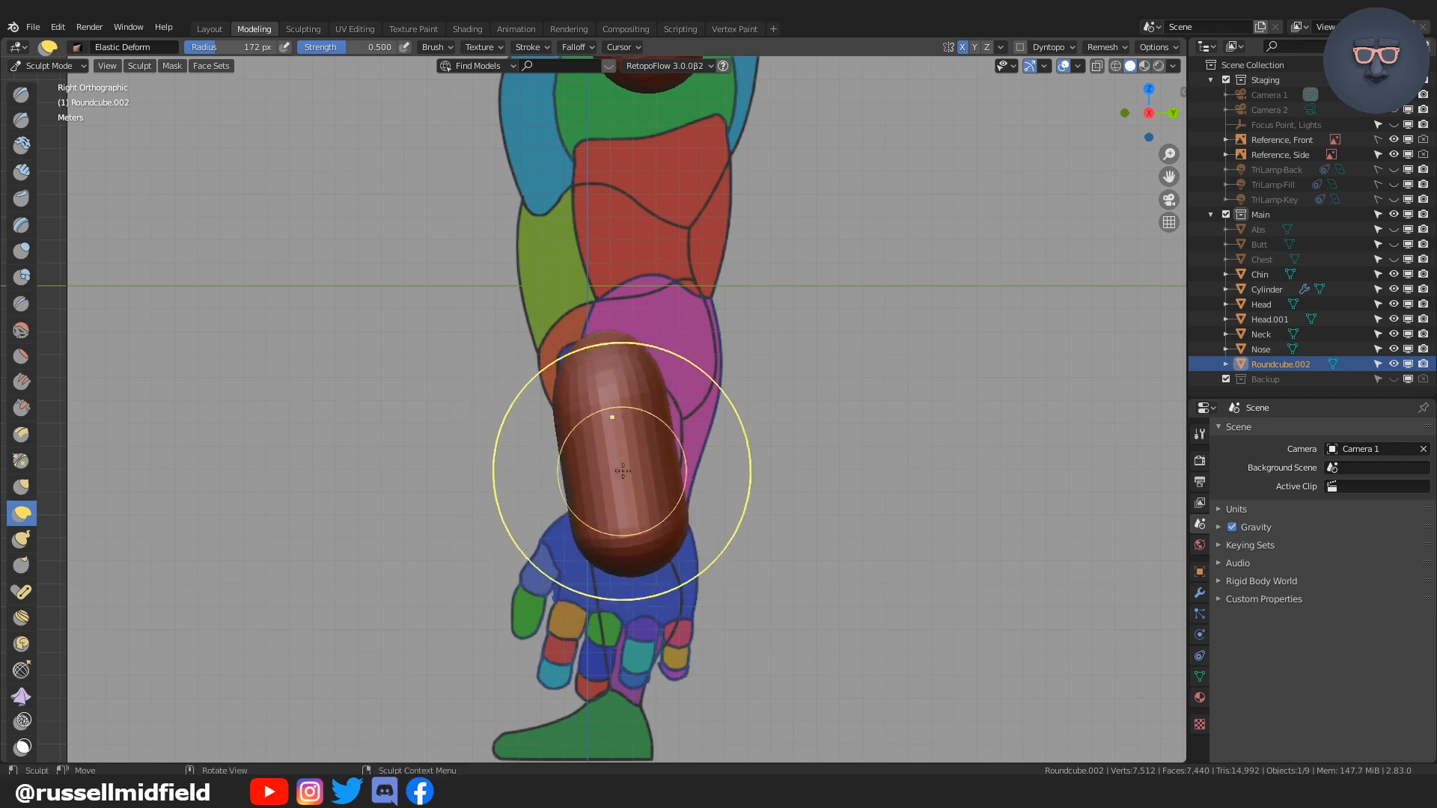
Step: Reduce the Elastic Deform brush radius to 99 px and nudge the middle of the capsule
key(f)
click(568, 485)
mouse_move(626, 459)
mouse_down()
mouse_move(594, 465)
mouse_move(621, 485)
mouse_up()
Step: Add five evenly spaced loop cuts around the capsule's straight middle section in Edit Mode
key(Tab)
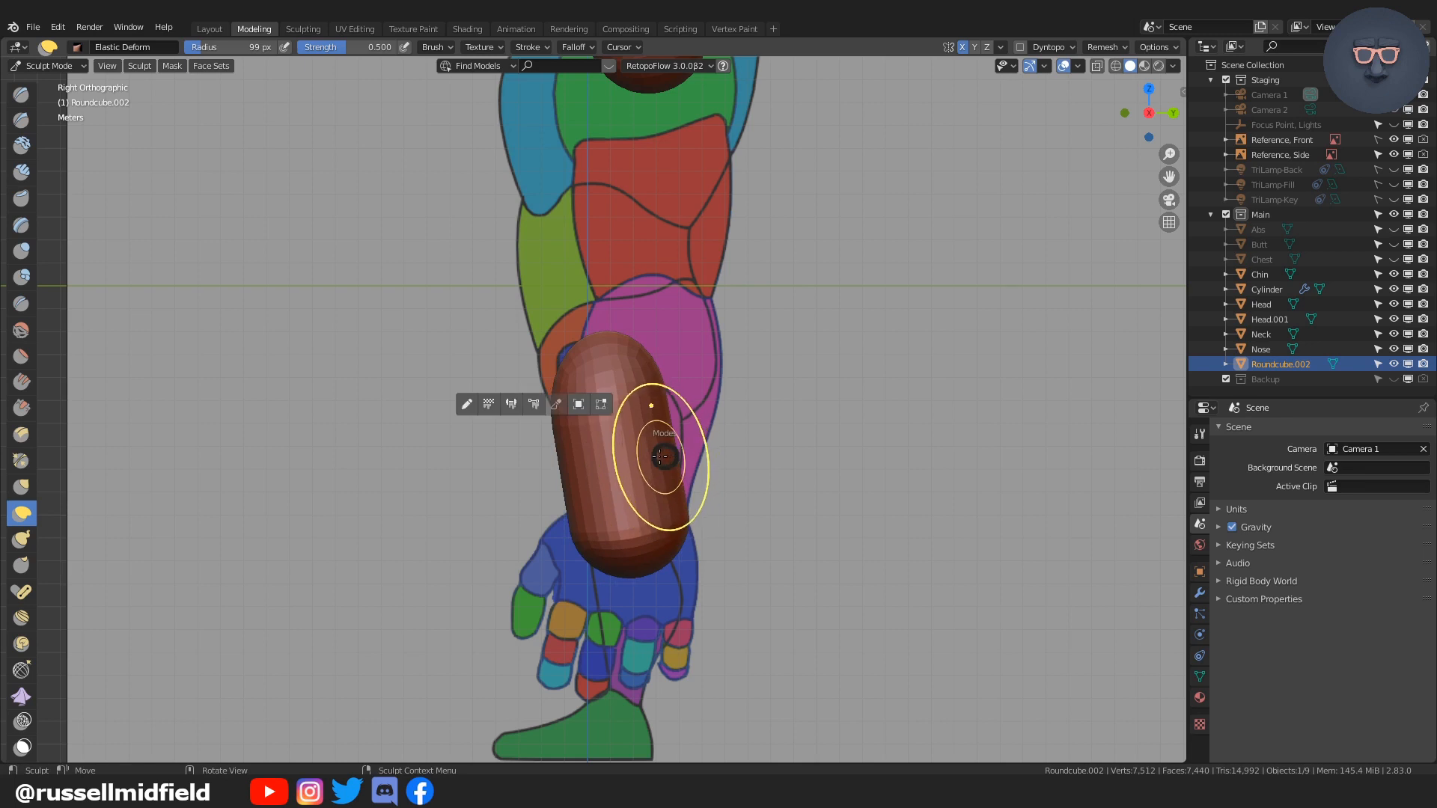
click(577, 408)
key(Tab)
click(520, 425)
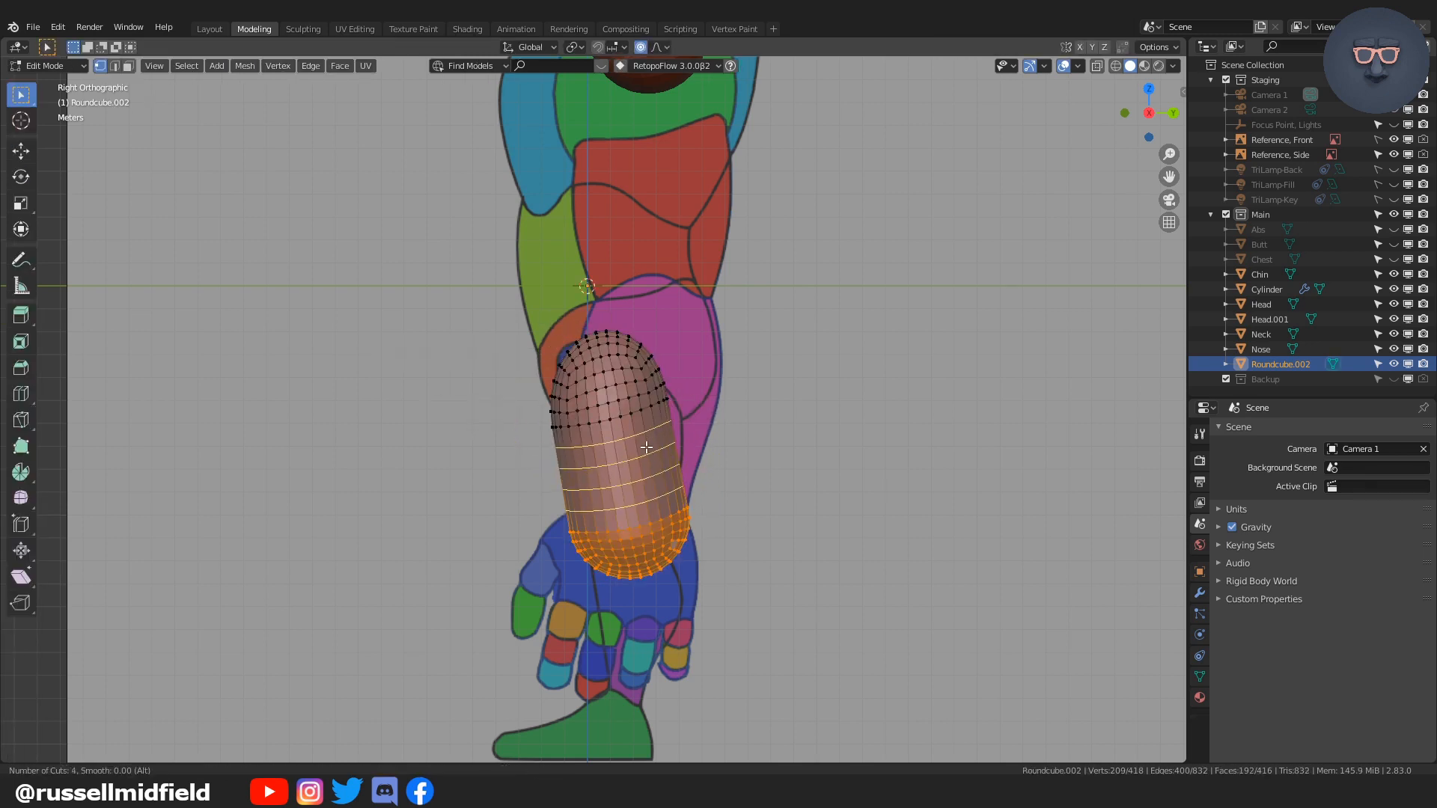
scroll(647, 448, up, 1)
click(647, 448)
right_click(647, 447)
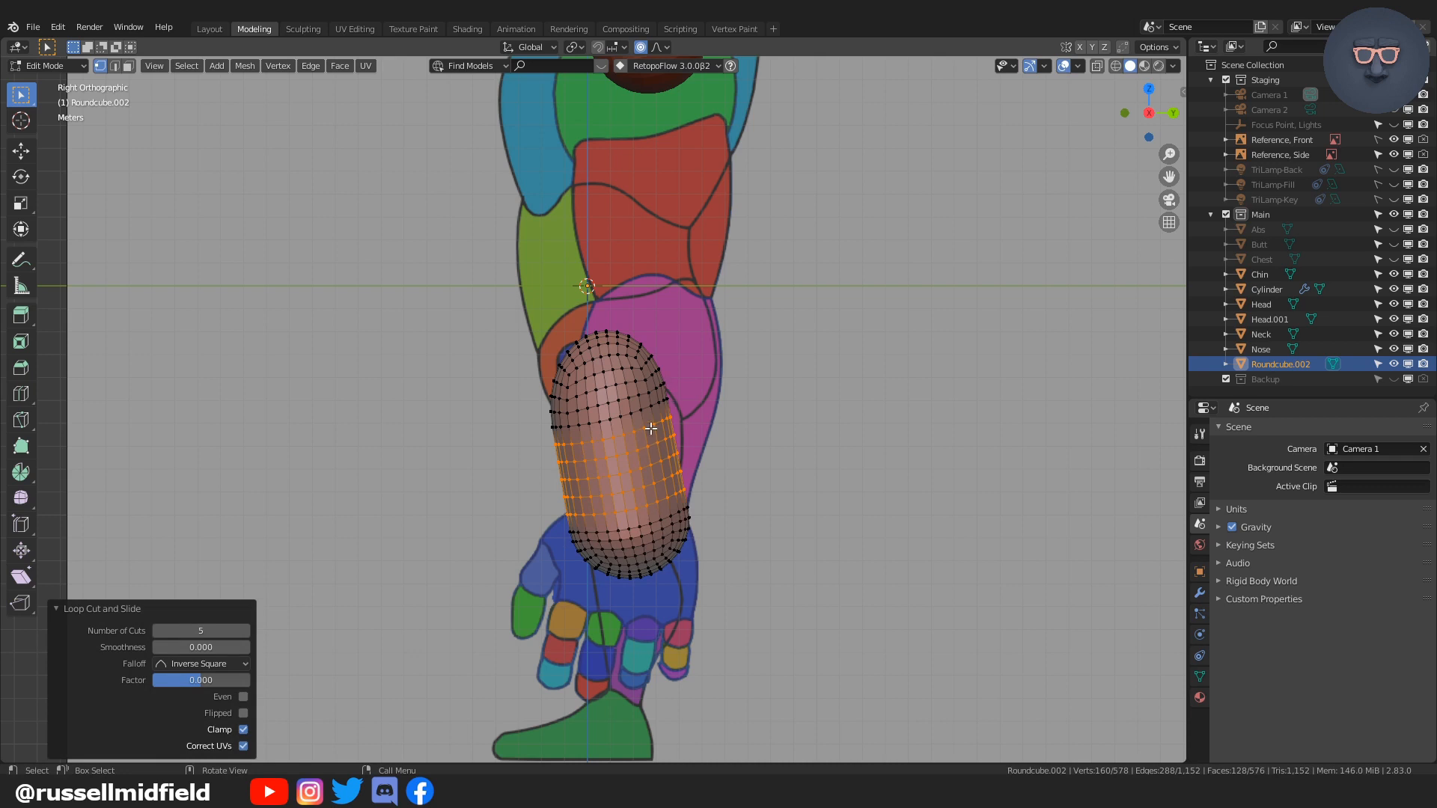
Step: Bulge the thigh's front and rear edges and reposition its ends in the side view with the 99 px Elastic Deform brush
key(Tab)
click(552, 379)
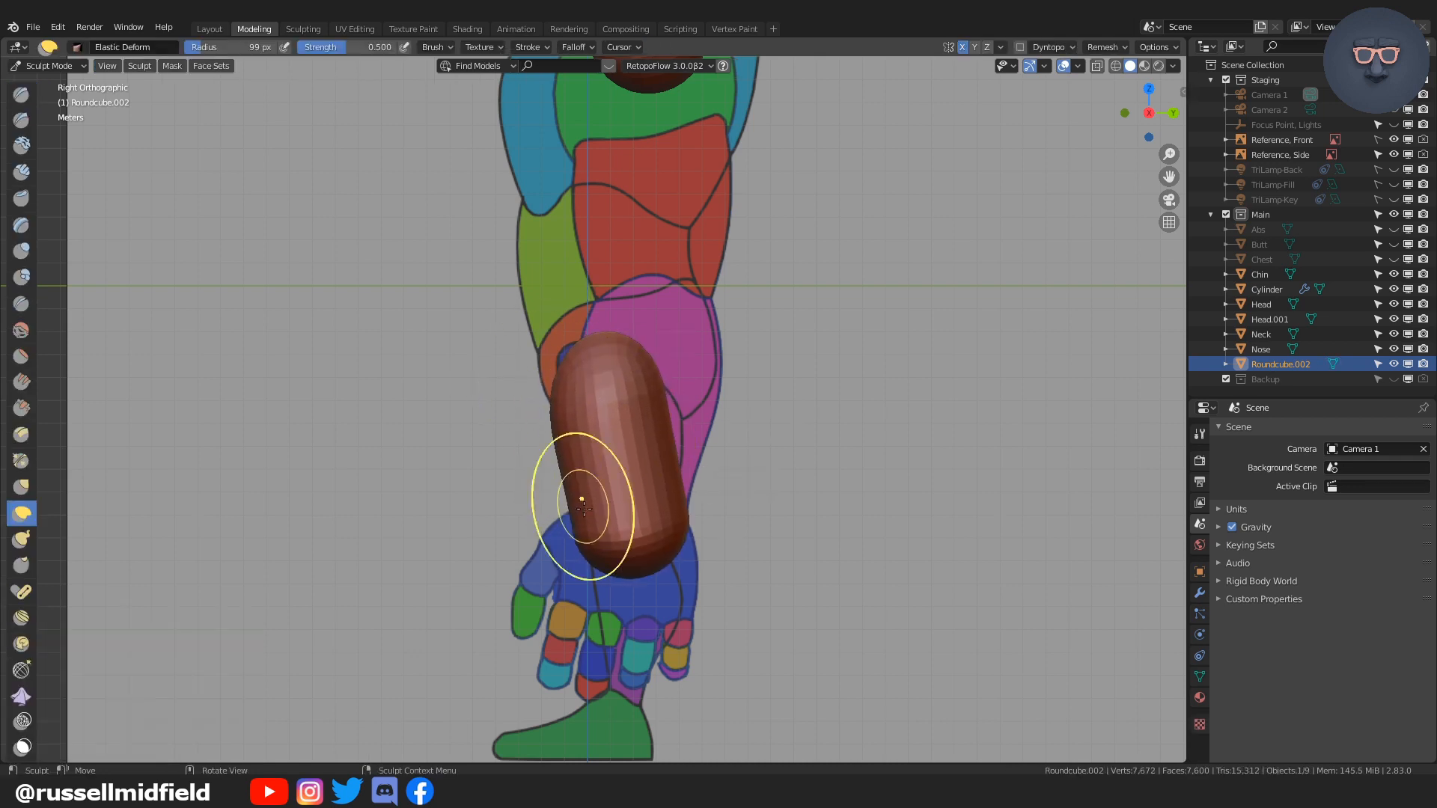
drag(584, 509, 573, 552)
drag(597, 370, 605, 372)
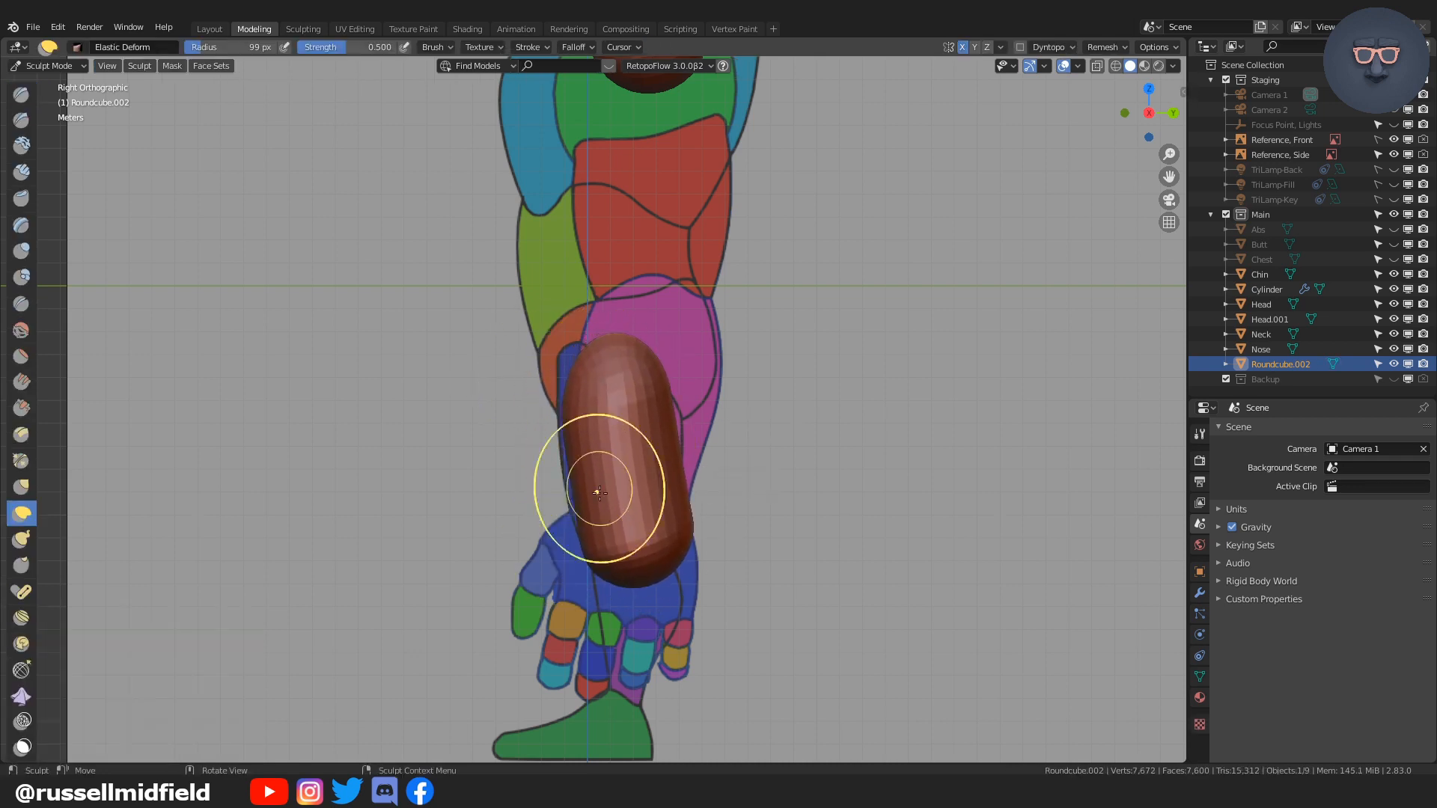
drag(576, 473, 566, 469)
drag(670, 403, 679, 398)
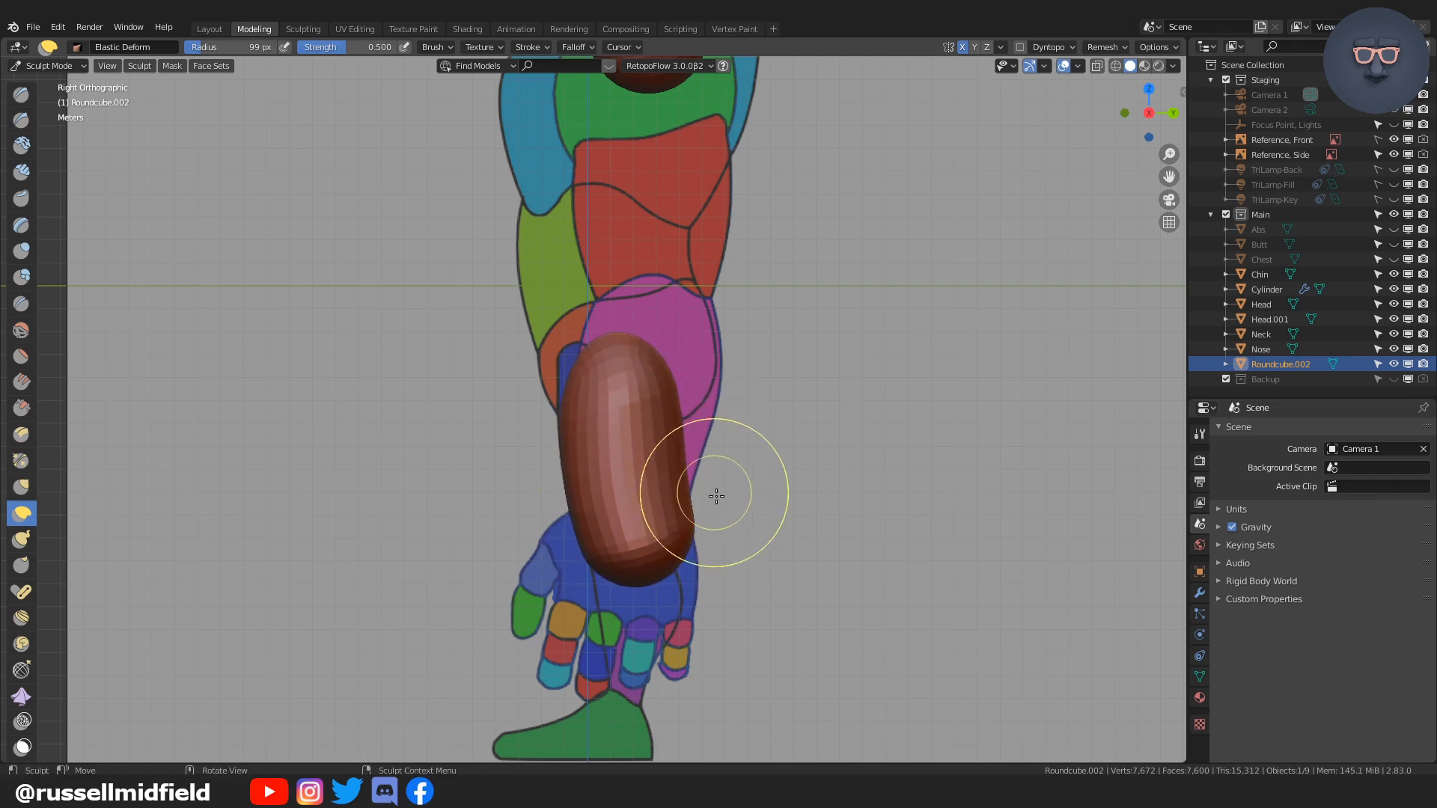
scroll(717, 496, up, 2)
drag(727, 572, 715, 597)
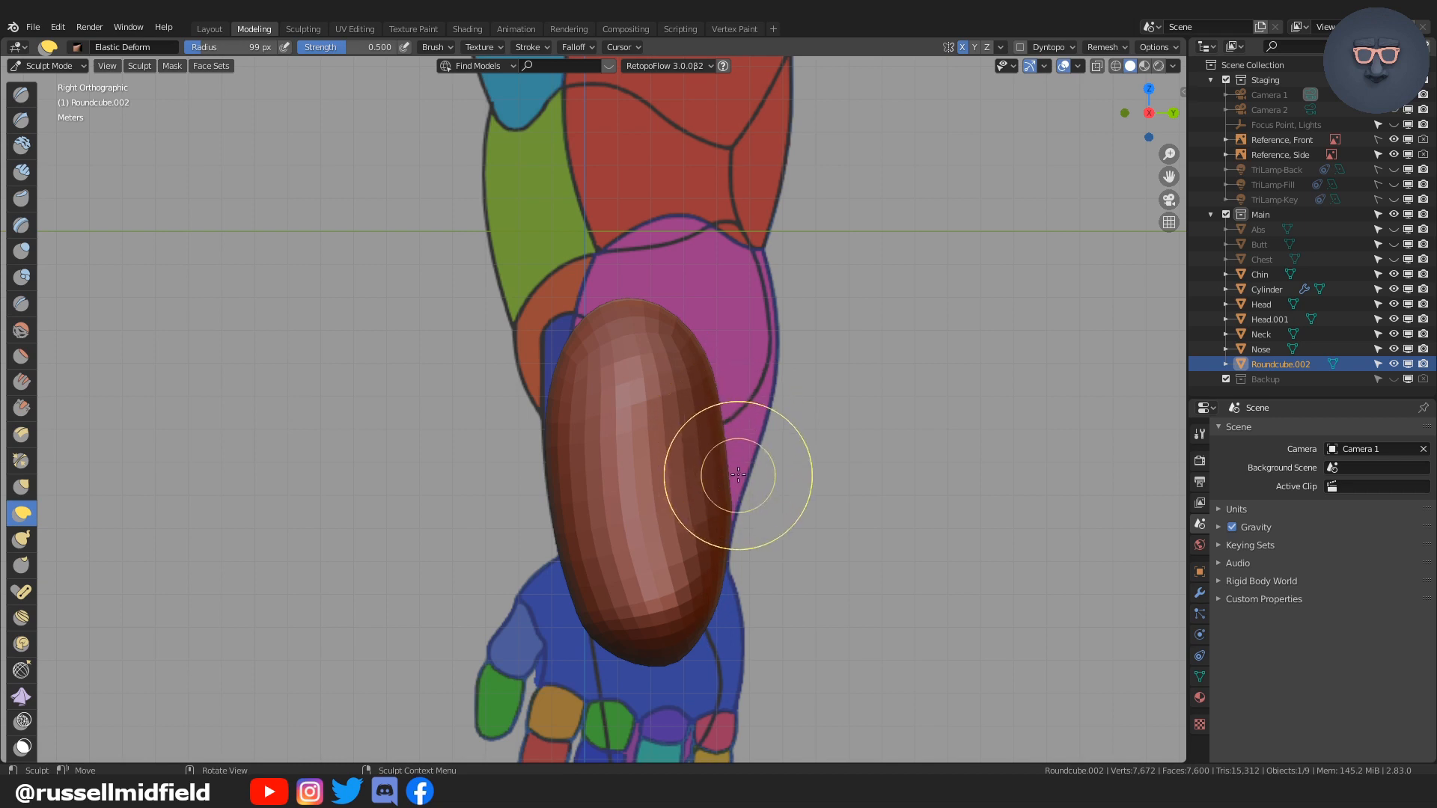
Step: Check the thigh against the blueprint in X-ray, narrow its lower rear toward the knee and refine its front edge with Elastic Deform
key(alt+z)
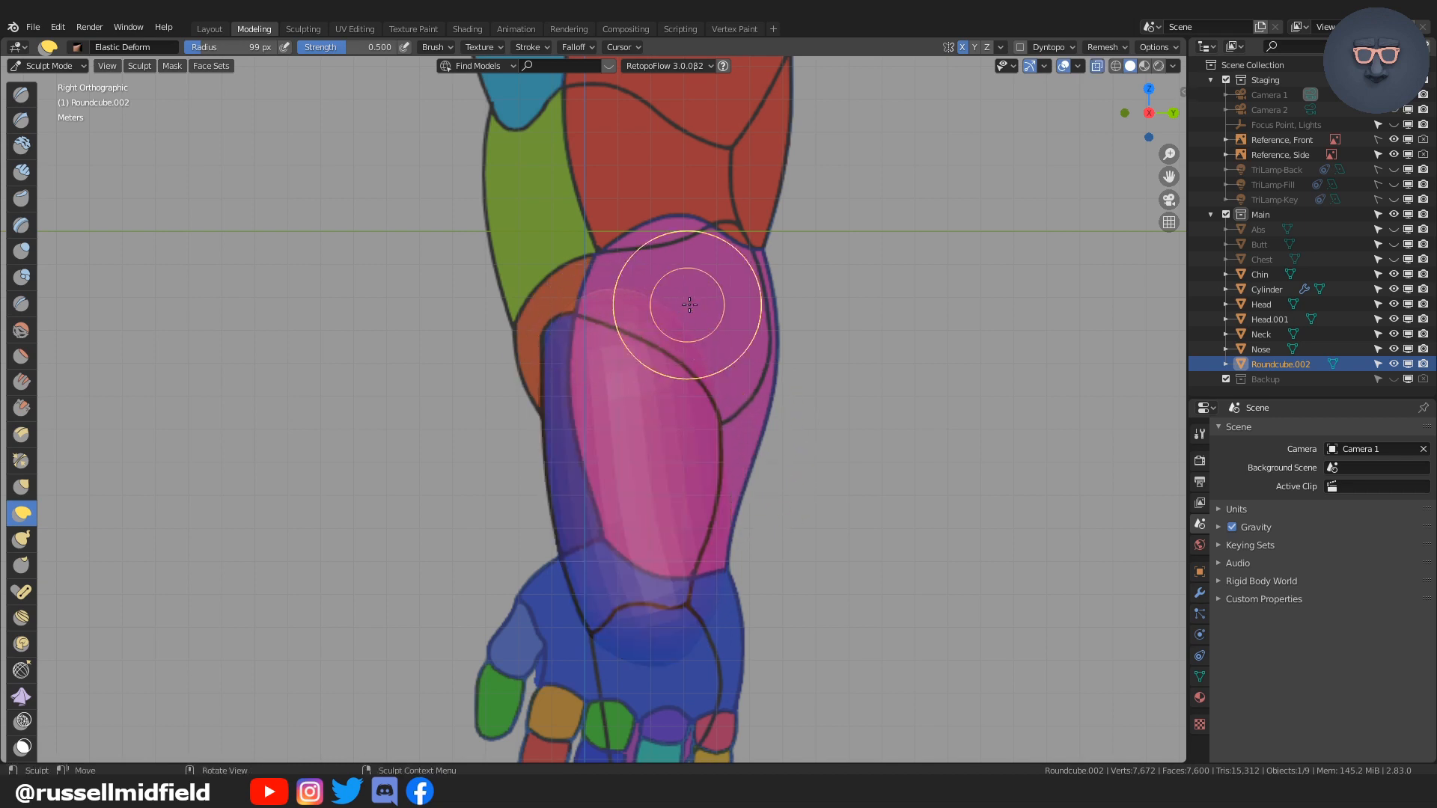
mouse_move(721, 354)
mouse_down()
mouse_move(686, 552)
mouse_move(698, 556)
mouse_move(706, 469)
mouse_up()
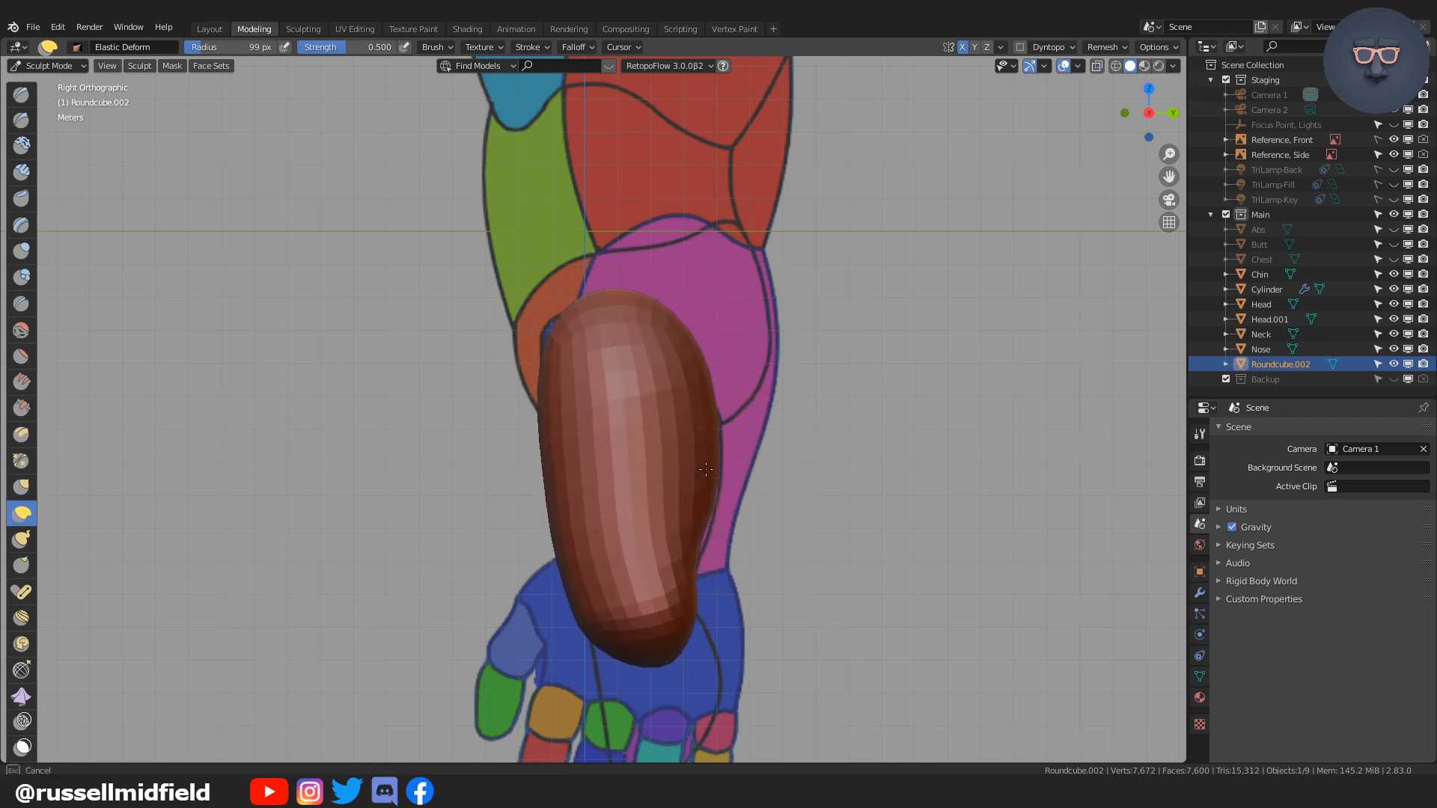
drag(678, 581, 716, 464)
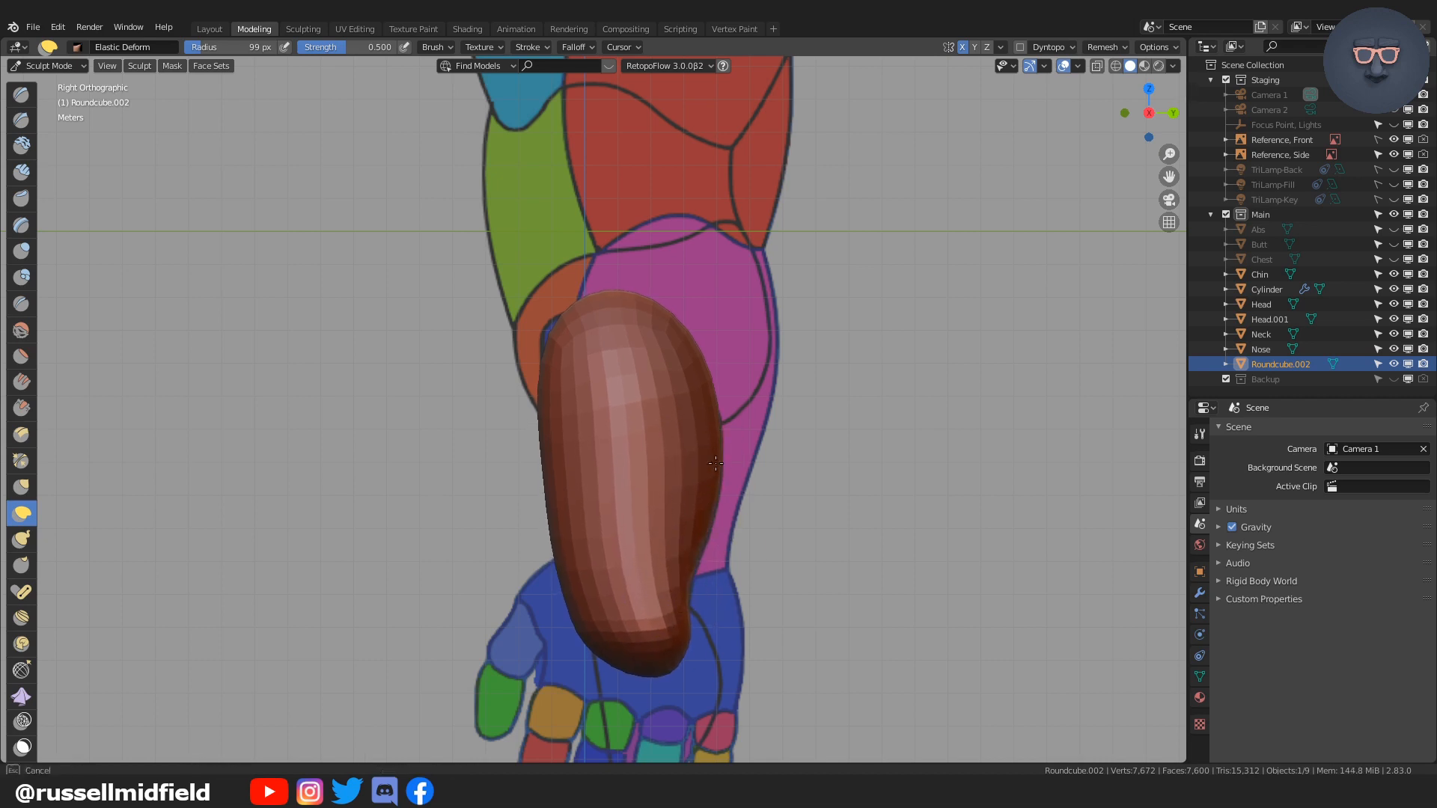
drag(552, 421, 544, 404)
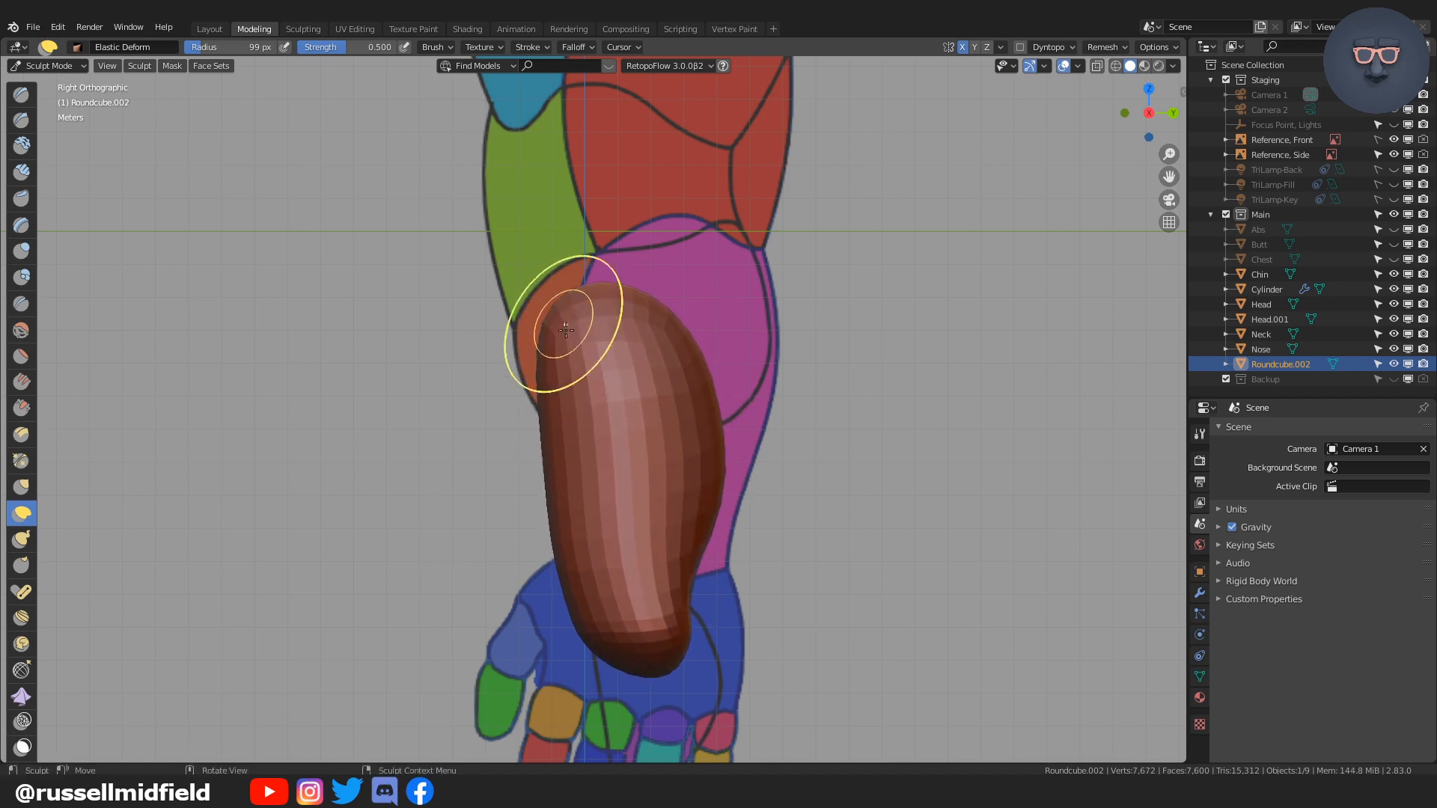
drag(566, 323, 554, 314)
drag(561, 505, 551, 473)
drag(638, 614, 617, 631)
Step: Move the thigh about 3.4 m along the X axis in the front view, over the leg at positive X
key(KP_1)
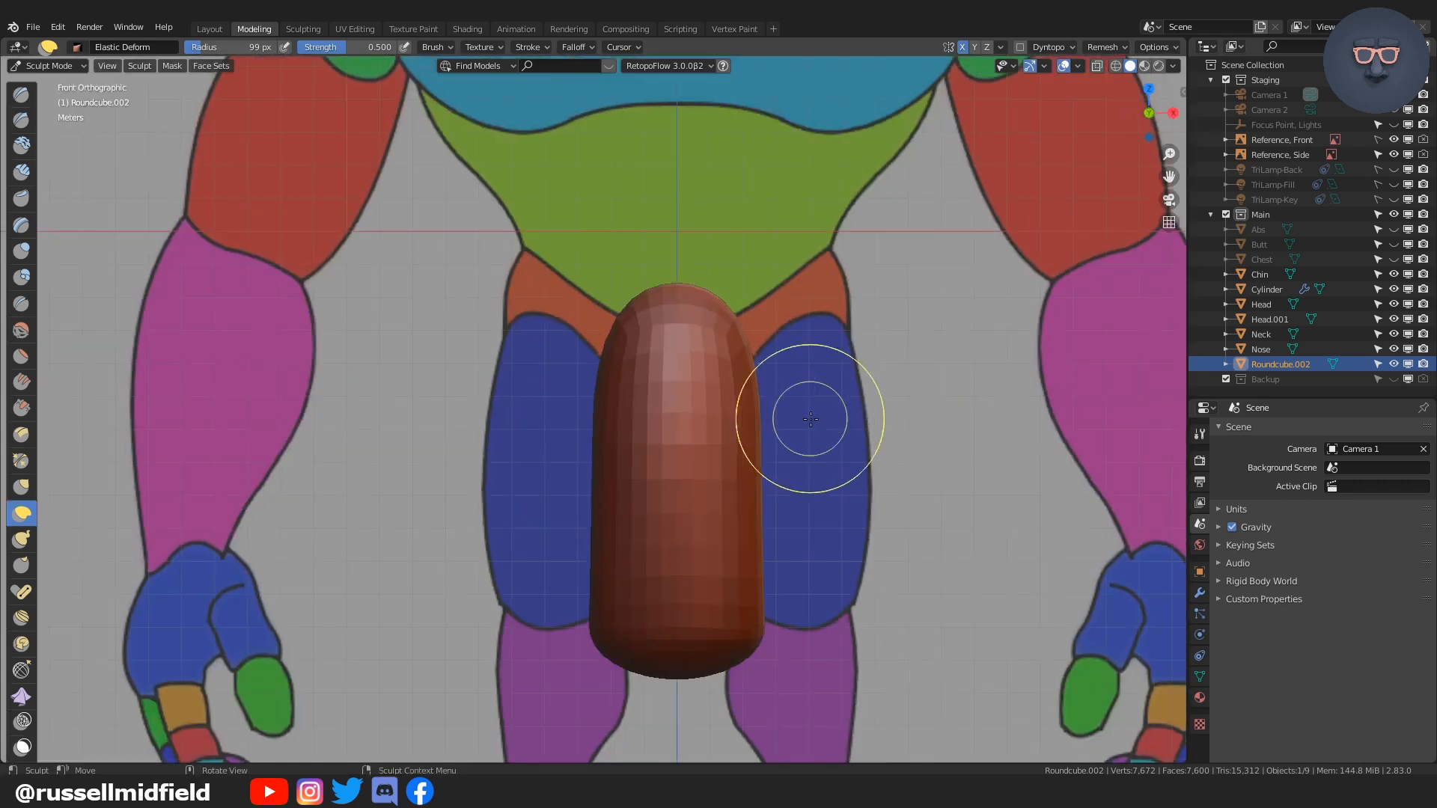
key(ctrl+Tab)
click(713, 497)
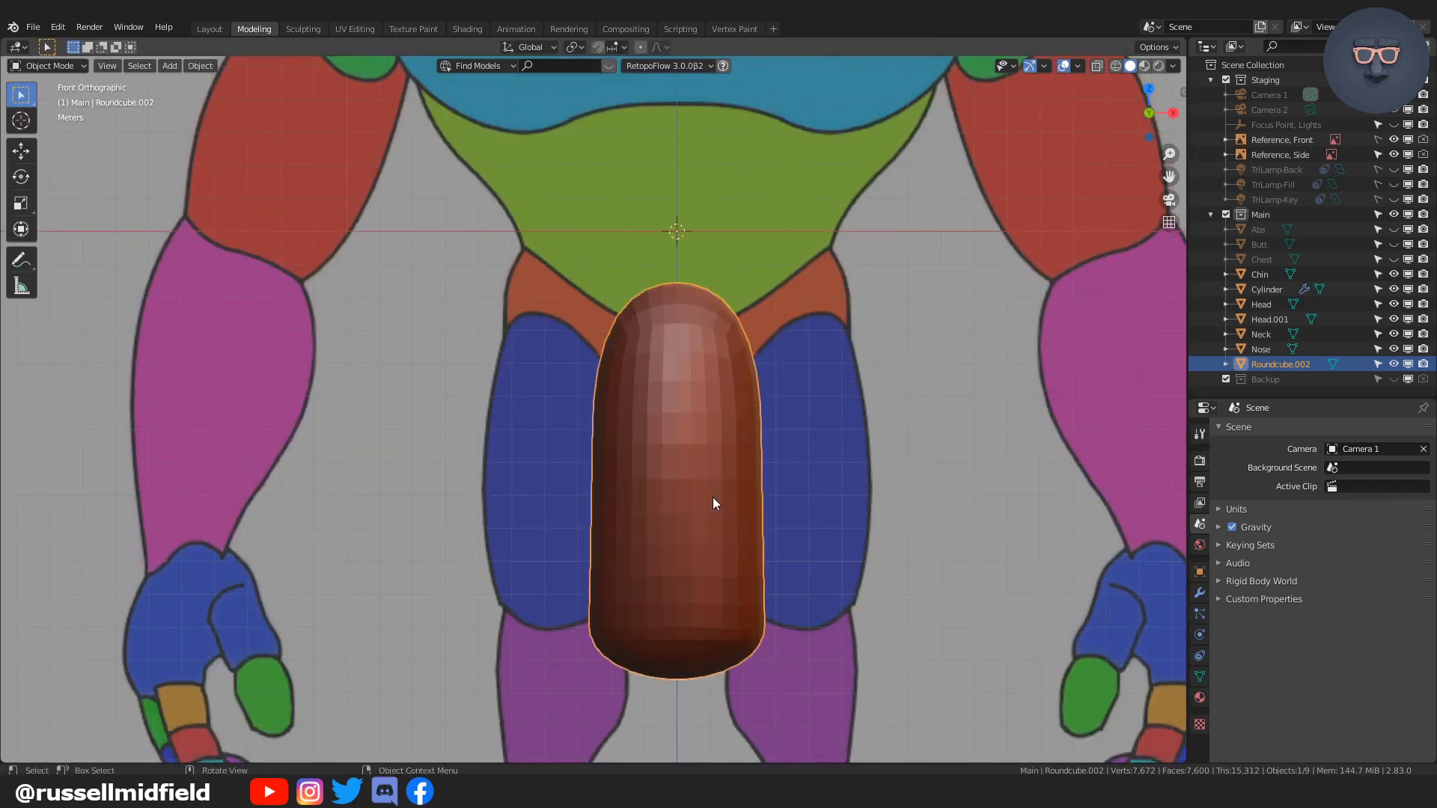
key(g)
key(x)
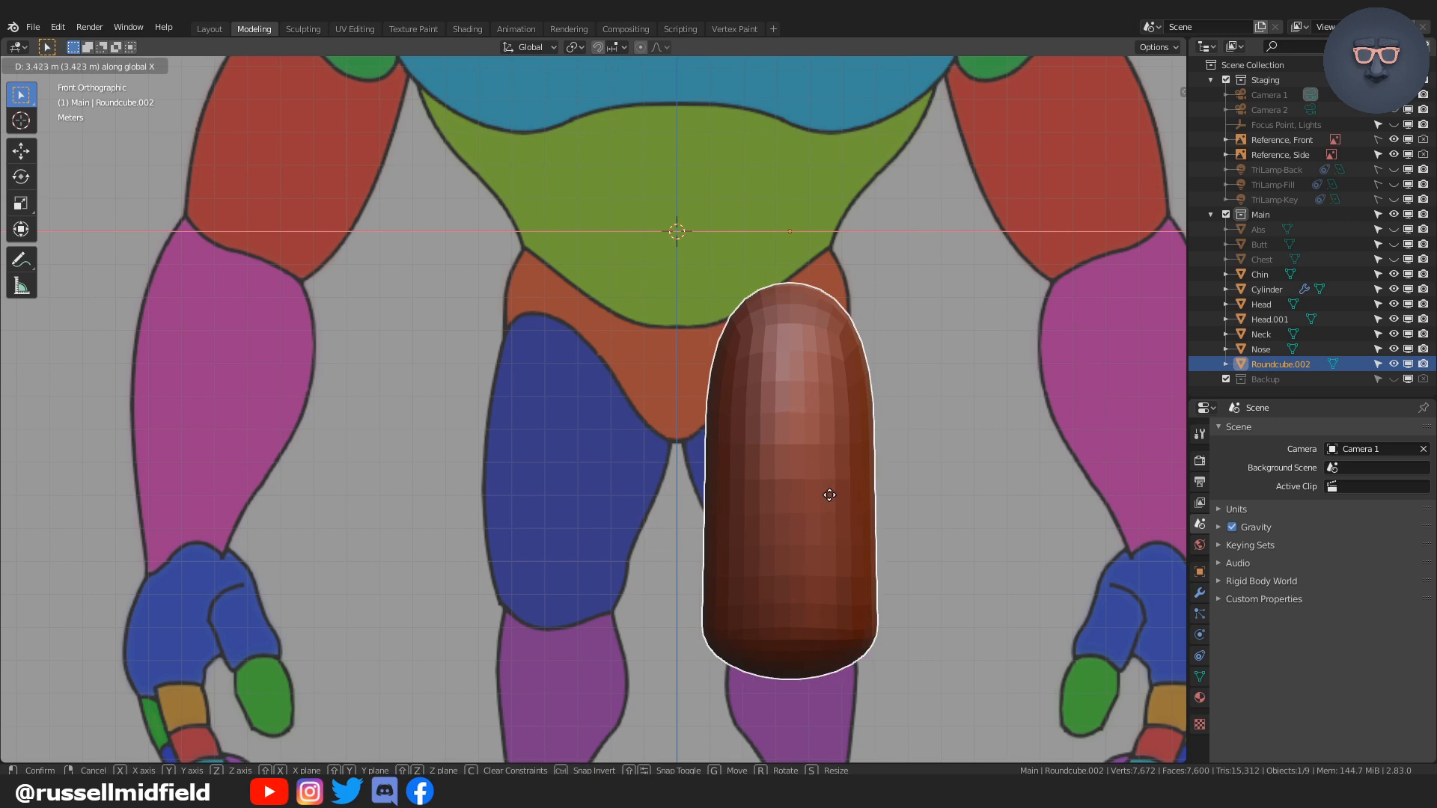
click(826, 495)
Step: Push out the upper inner thigh and narrow its knee end in the front view, using Elastic Deform enlarged to 146 px
key(ctrl+Tab)
click(878, 453)
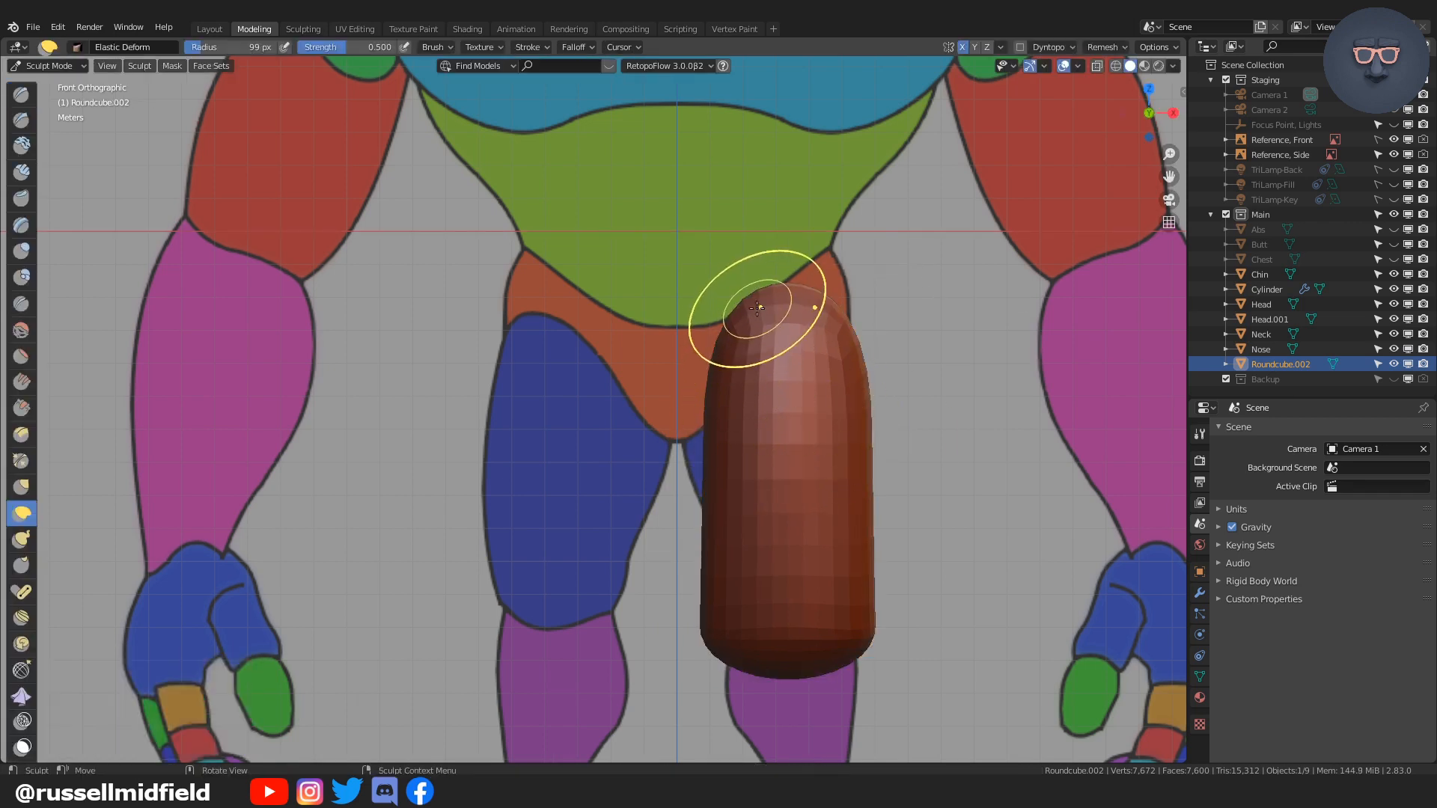
drag(751, 364, 730, 373)
key(f)
click(829, 431)
drag(730, 432, 715, 449)
mouse_move(718, 605)
mouse_down()
mouse_move(751, 584)
mouse_move(759, 608)
mouse_move(869, 584)
mouse_move(855, 575)
mouse_up()
drag(725, 476, 703, 440)
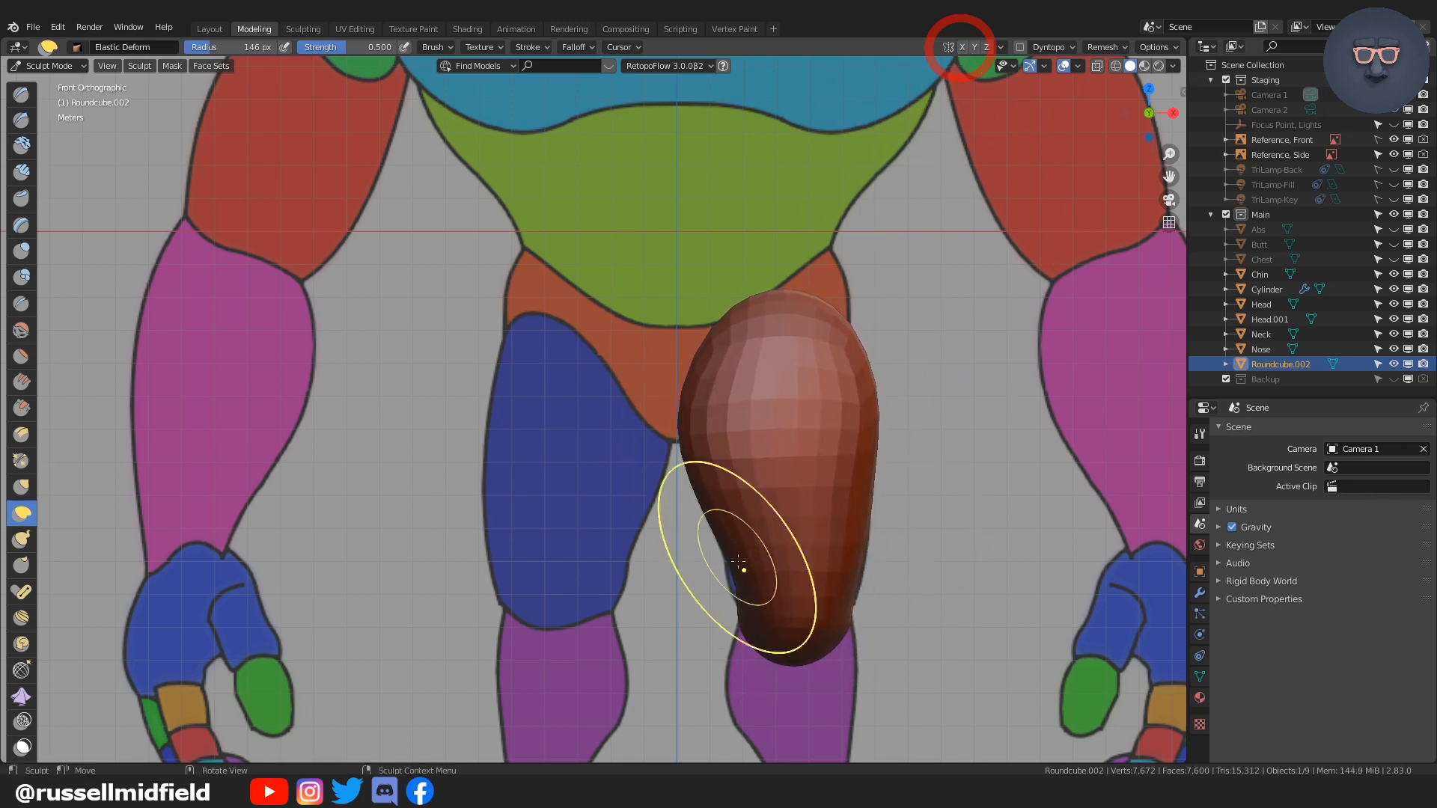
Step: Refine the thigh's rounded top, inner curve and outer edge to the front blueprint with the 146 px Elastic Deform brush
drag(743, 563, 732, 566)
drag(736, 370, 730, 378)
drag(783, 316, 765, 334)
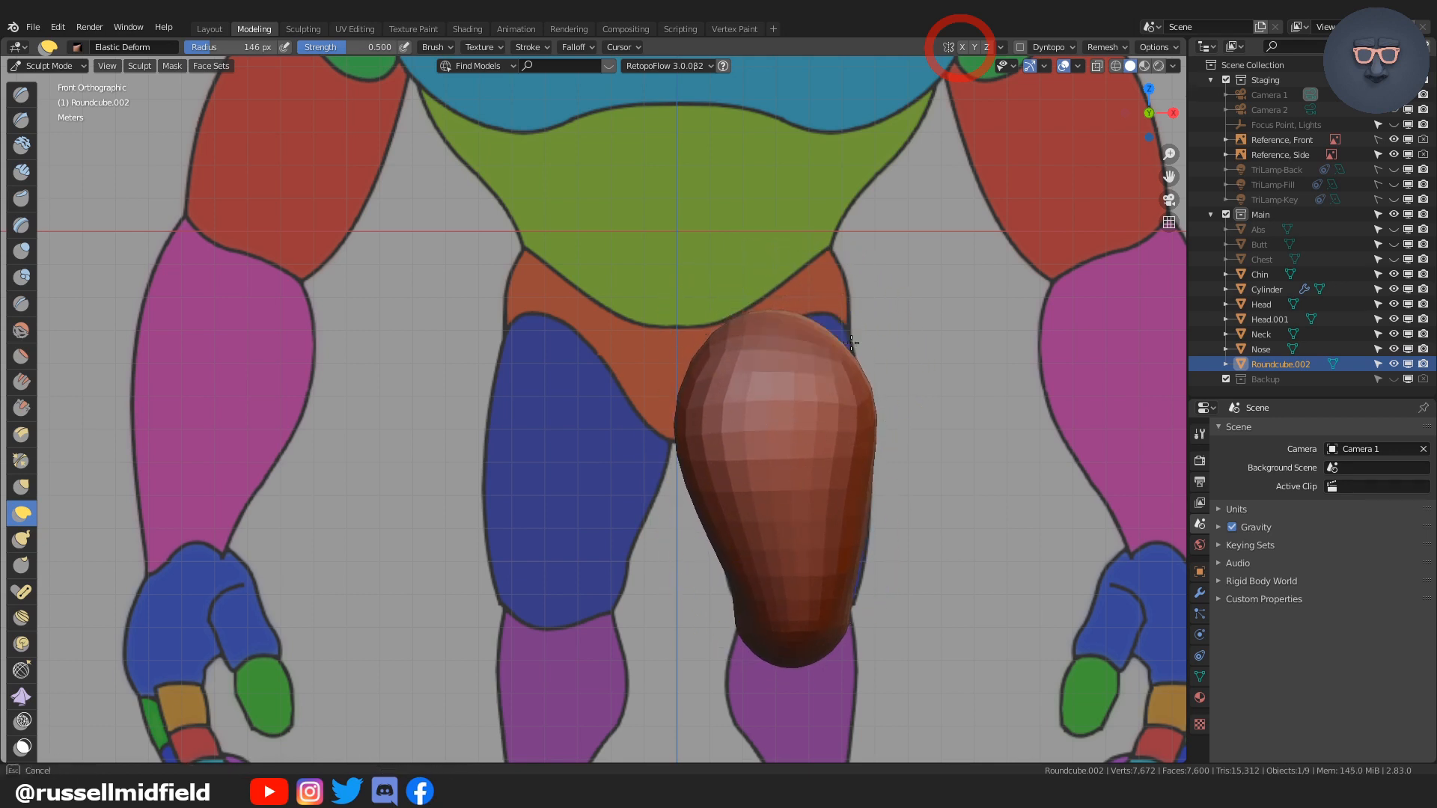
drag(851, 321, 852, 336)
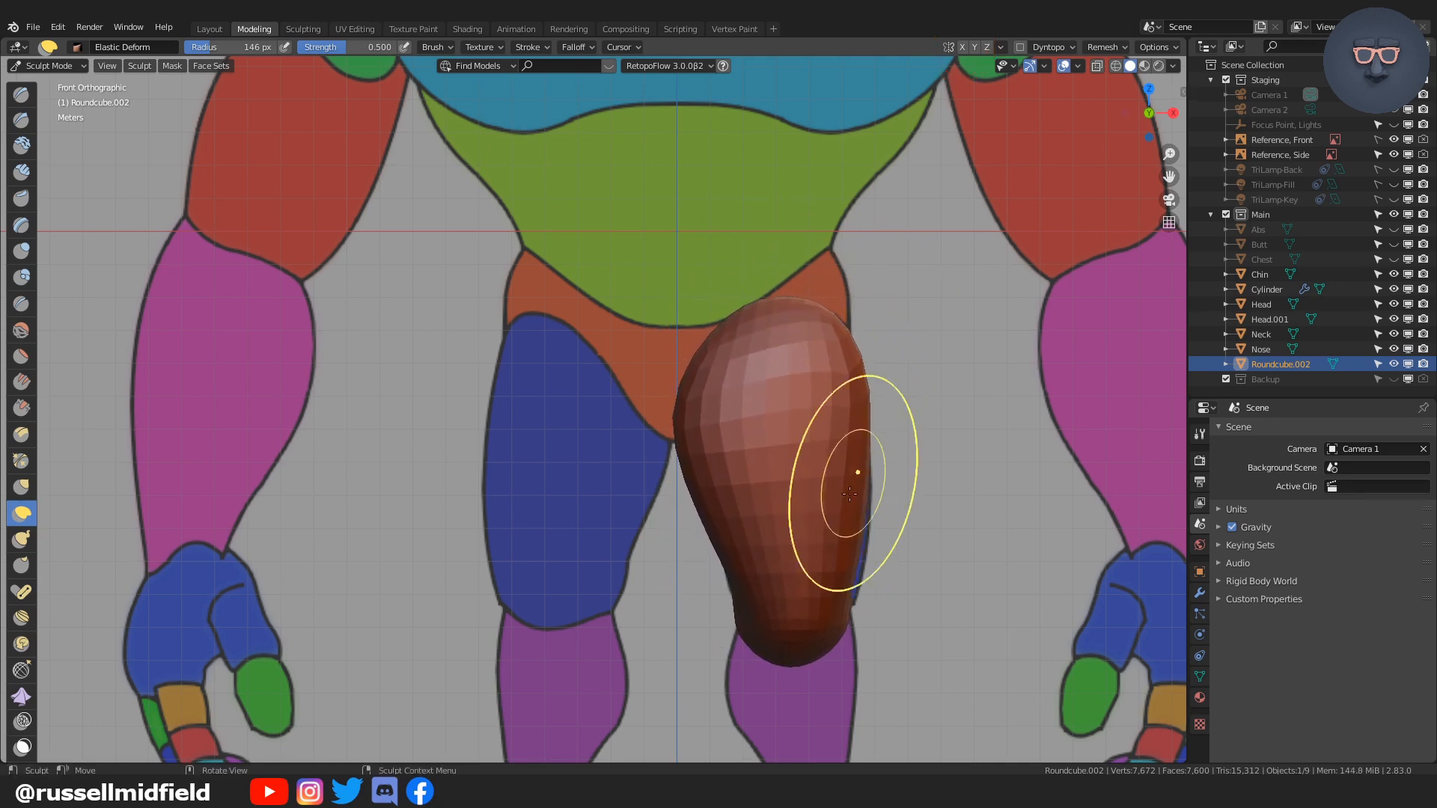
drag(857, 483, 867, 492)
drag(755, 587, 749, 592)
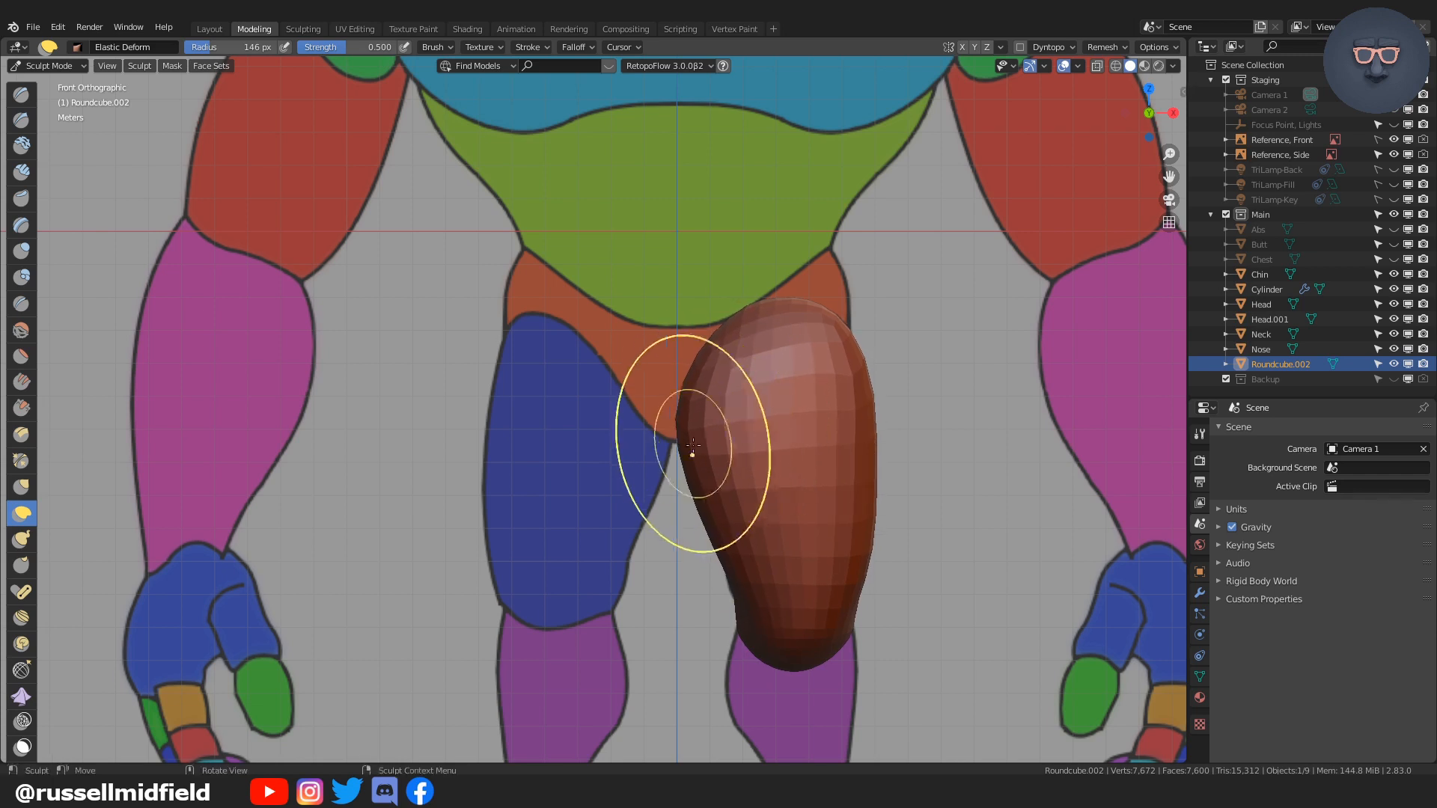
drag(689, 451, 699, 449)
drag(874, 473, 883, 452)
drag(875, 414, 882, 415)
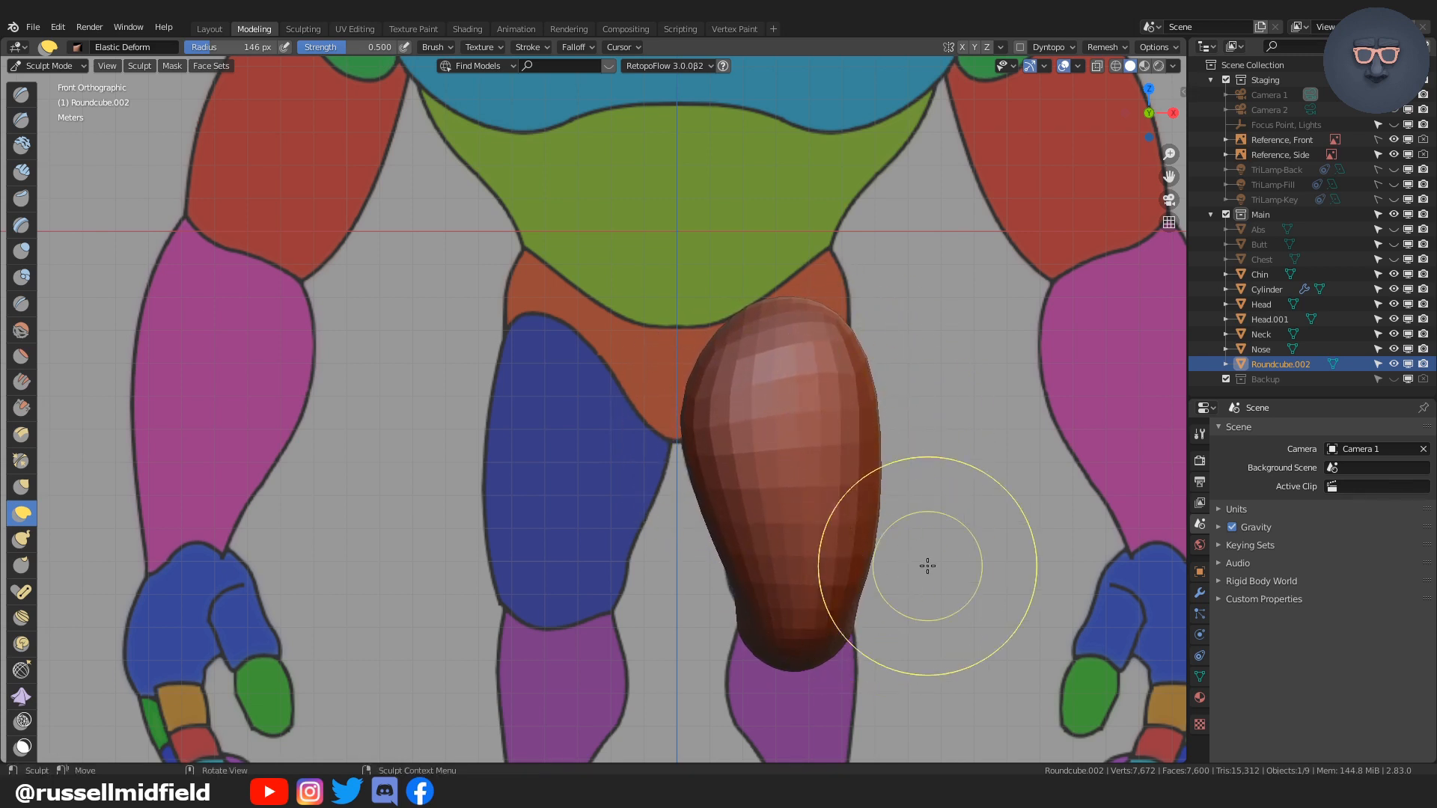
Step: Return to Object Mode and apply the thigh's location, rotation and scale
middle_drag(927, 567, 886, 565)
key(KP_1)
scroll(926, 571, down, 1)
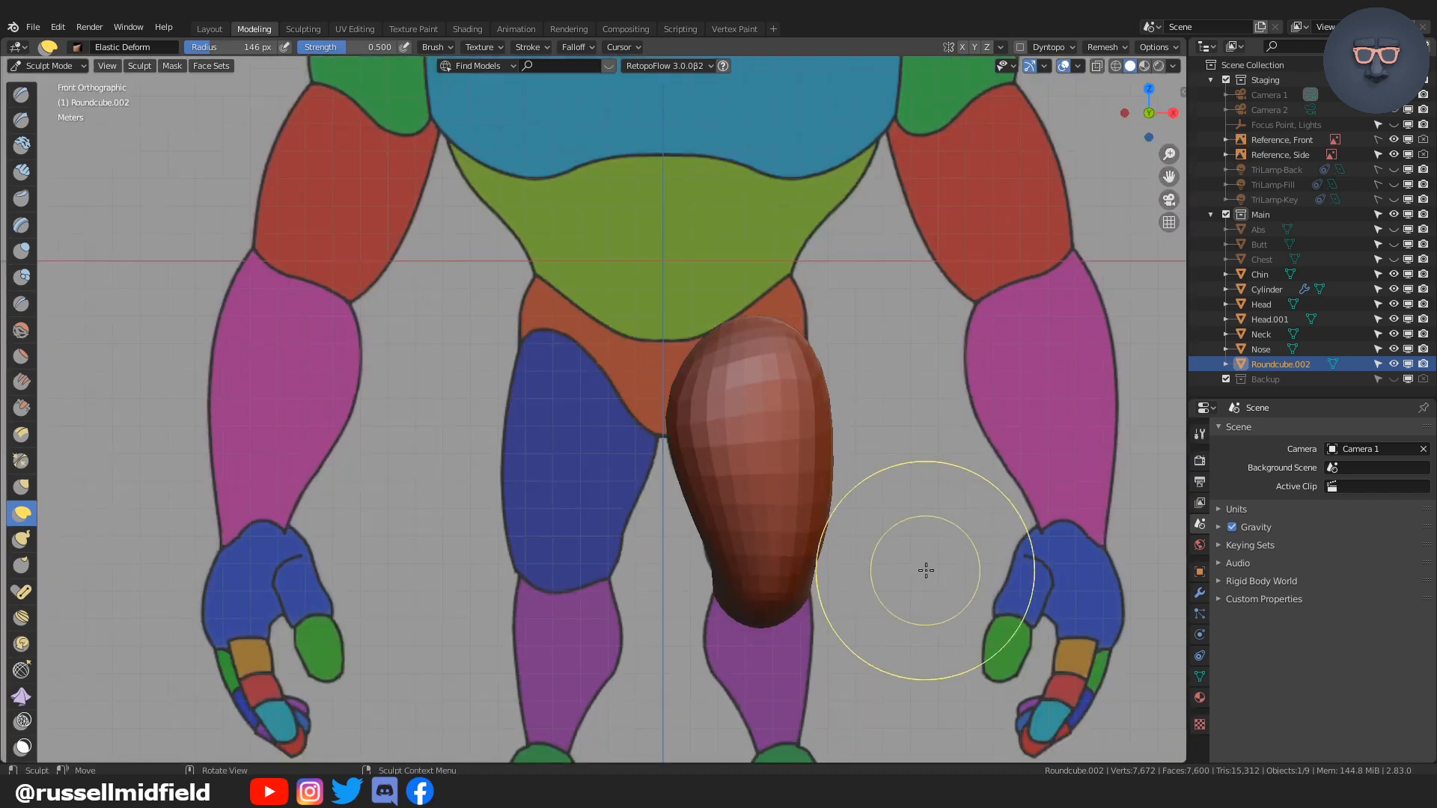
key(ctrl+Tab)
click(821, 480)
shift+middle_drag(966, 371, 977, 416)
scroll(1070, 460, down, 2)
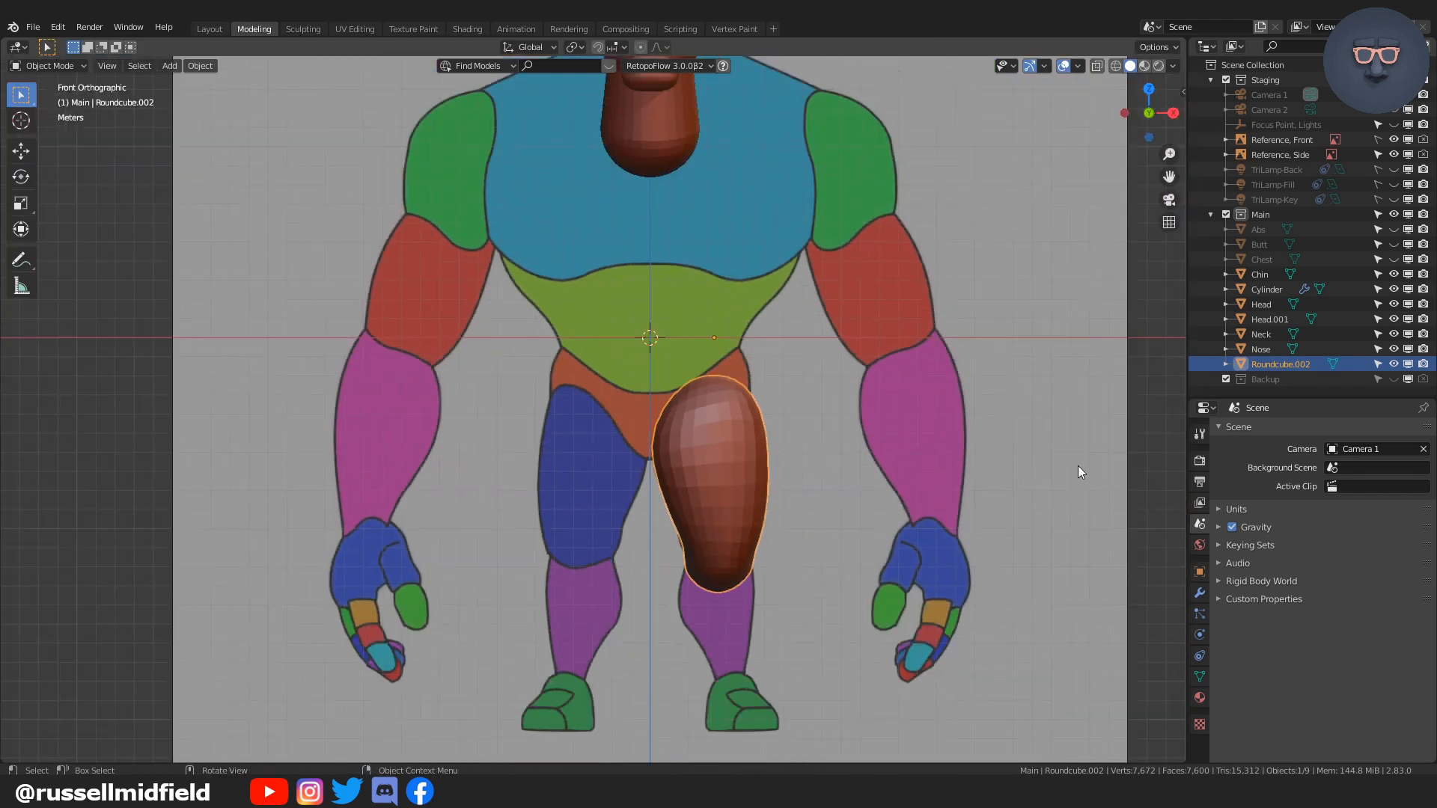
key(ctrl+a)
click(861, 448)
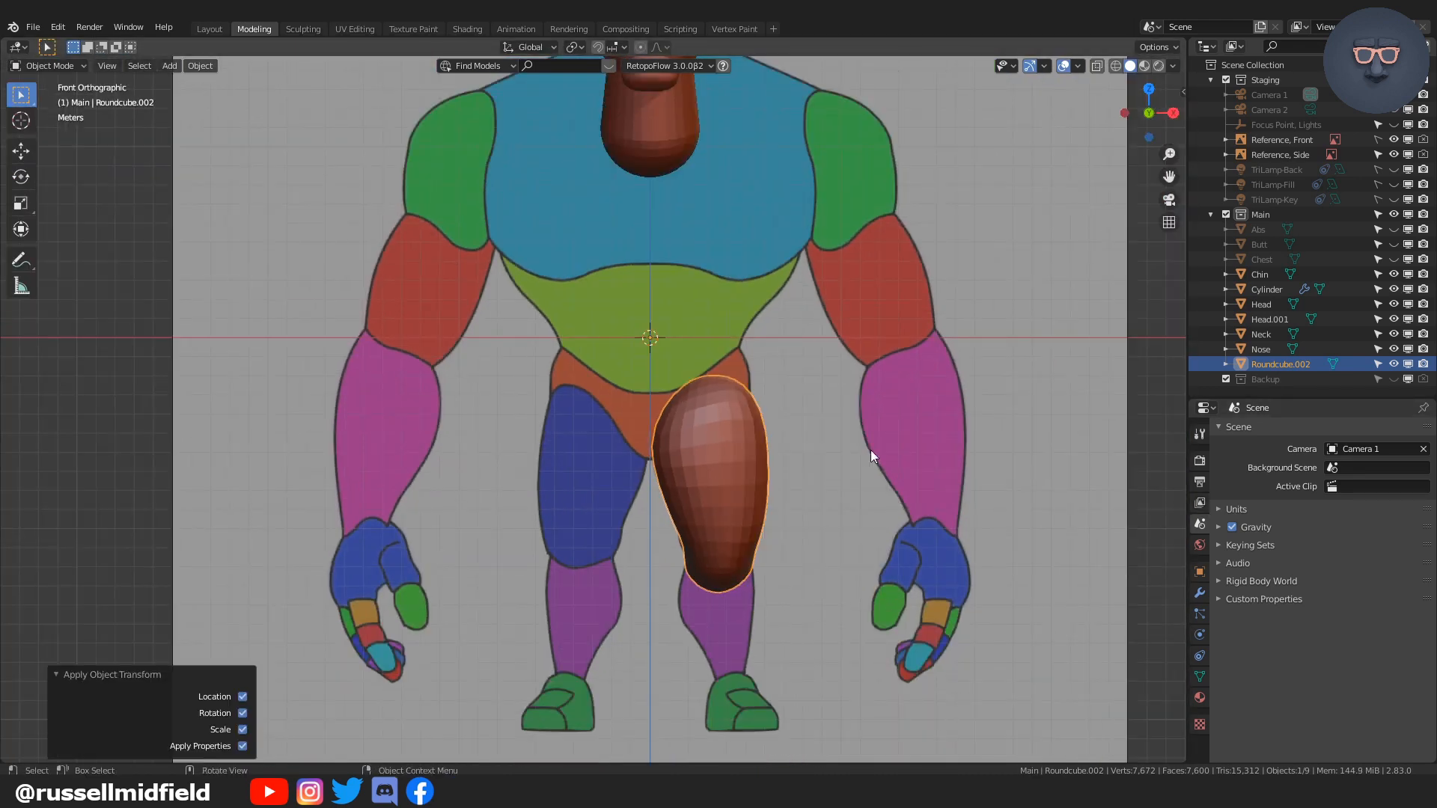
Step: Add a Mirror modifier on the X axis to the thigh and rename the object Thighs
click(1202, 591)
click(1270, 438)
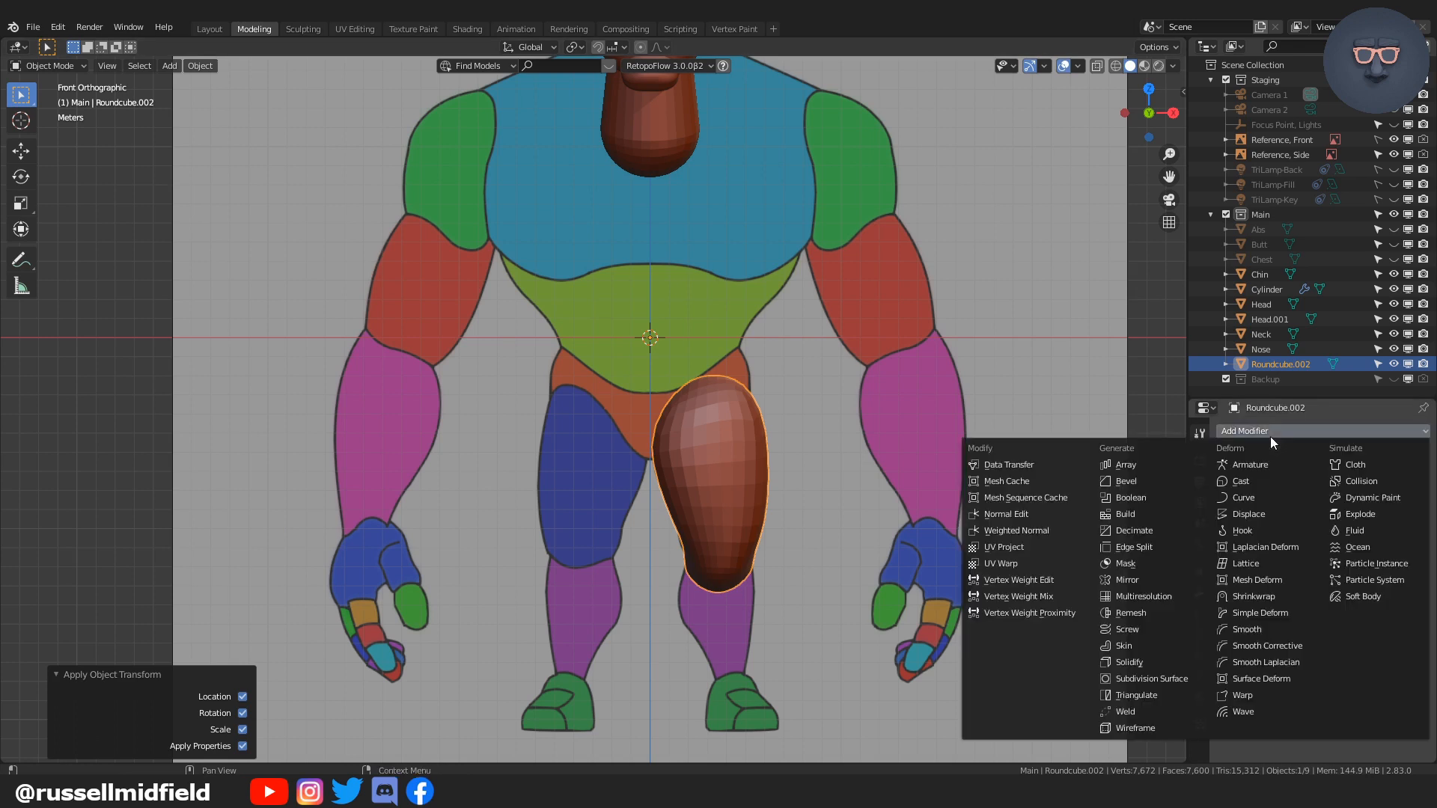
click(1153, 579)
click(865, 429)
double_click(1275, 366)
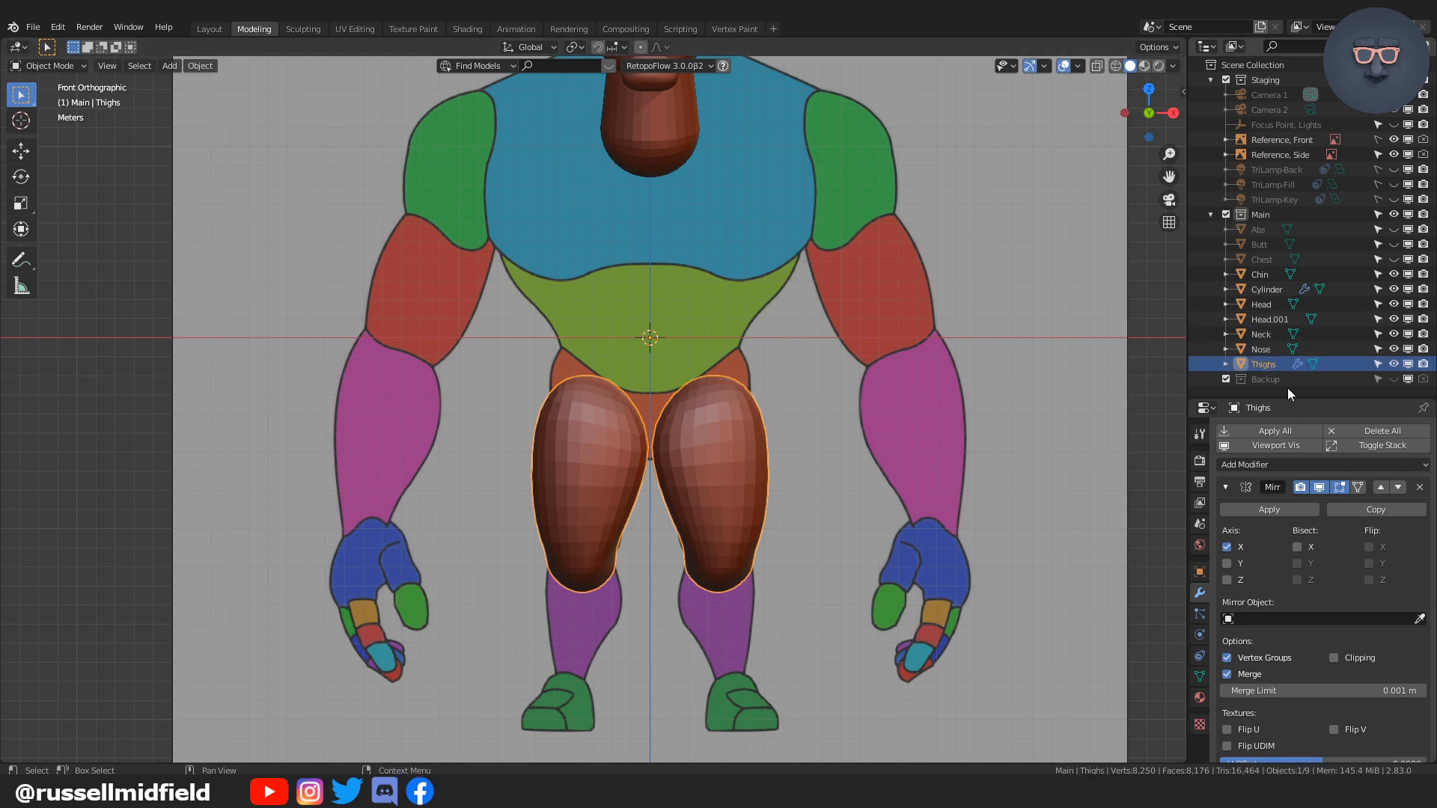
Step: Unhide the Abs, Butt and Chest objects and inspect the whole body together with the thighs
drag(1394, 230, 1394, 259)
click(1070, 479)
scroll(1075, 477, down, 4)
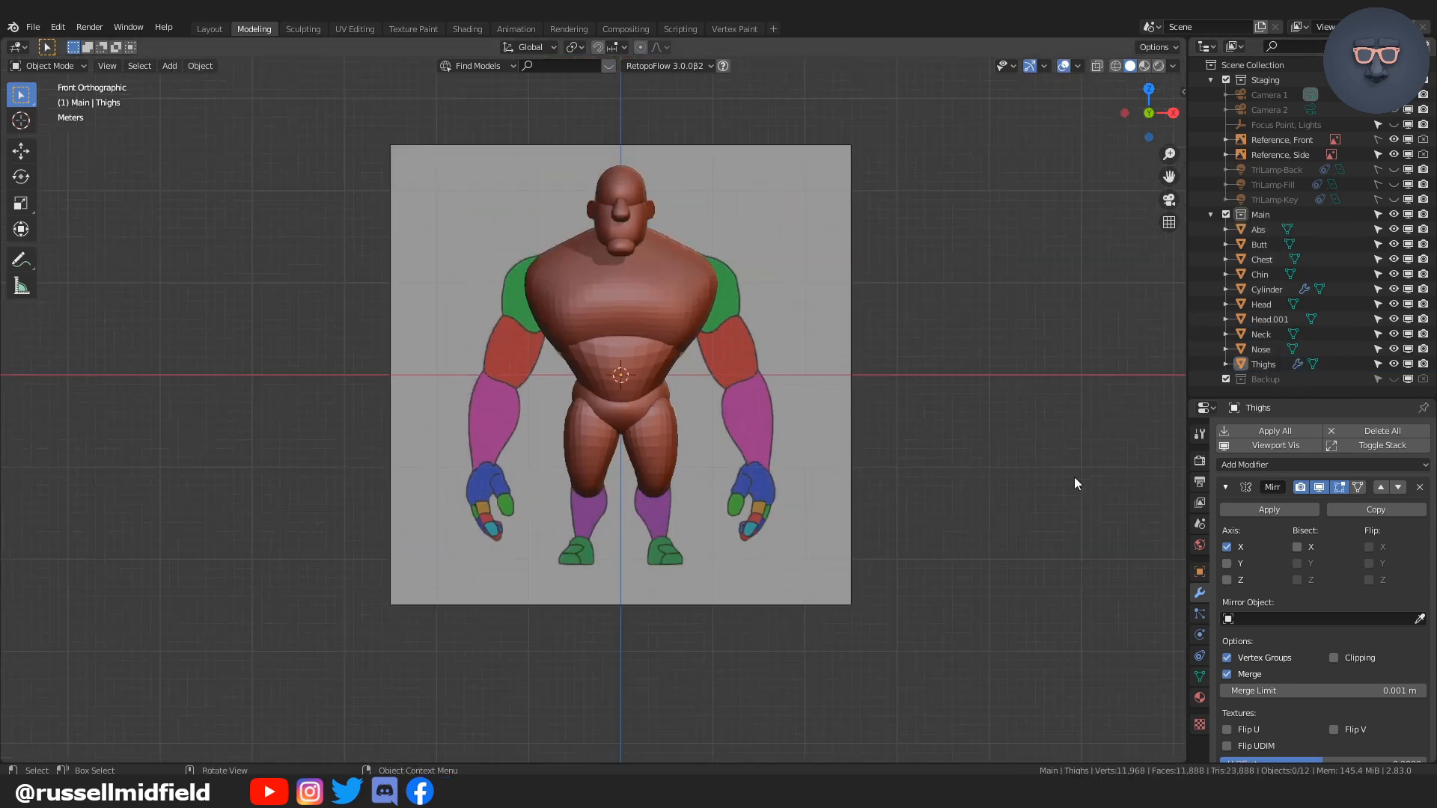
middle_drag(1022, 491, 902, 389)
key(KP_1)
Step: Duplicate the Thighs object and move the copy about 5.22 m straight down over the lower legs
scroll(981, 491, up, 6)
click(833, 396)
key(shift+d)
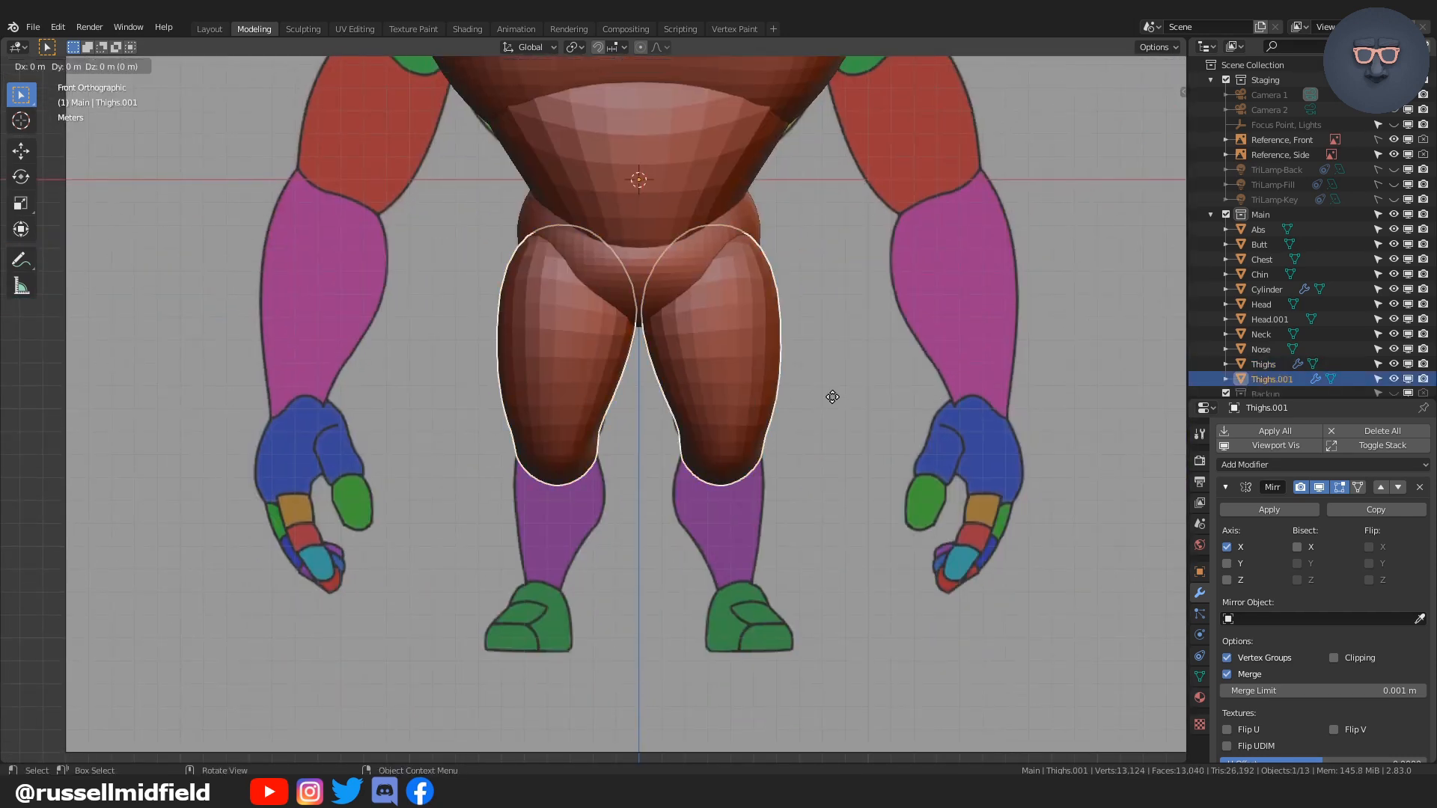
key(z)
click(855, 516)
Step: Scale the duplicate's entire mesh down in Edit Mode to roughly the size of the blueprint's lower leg
key(Tab)
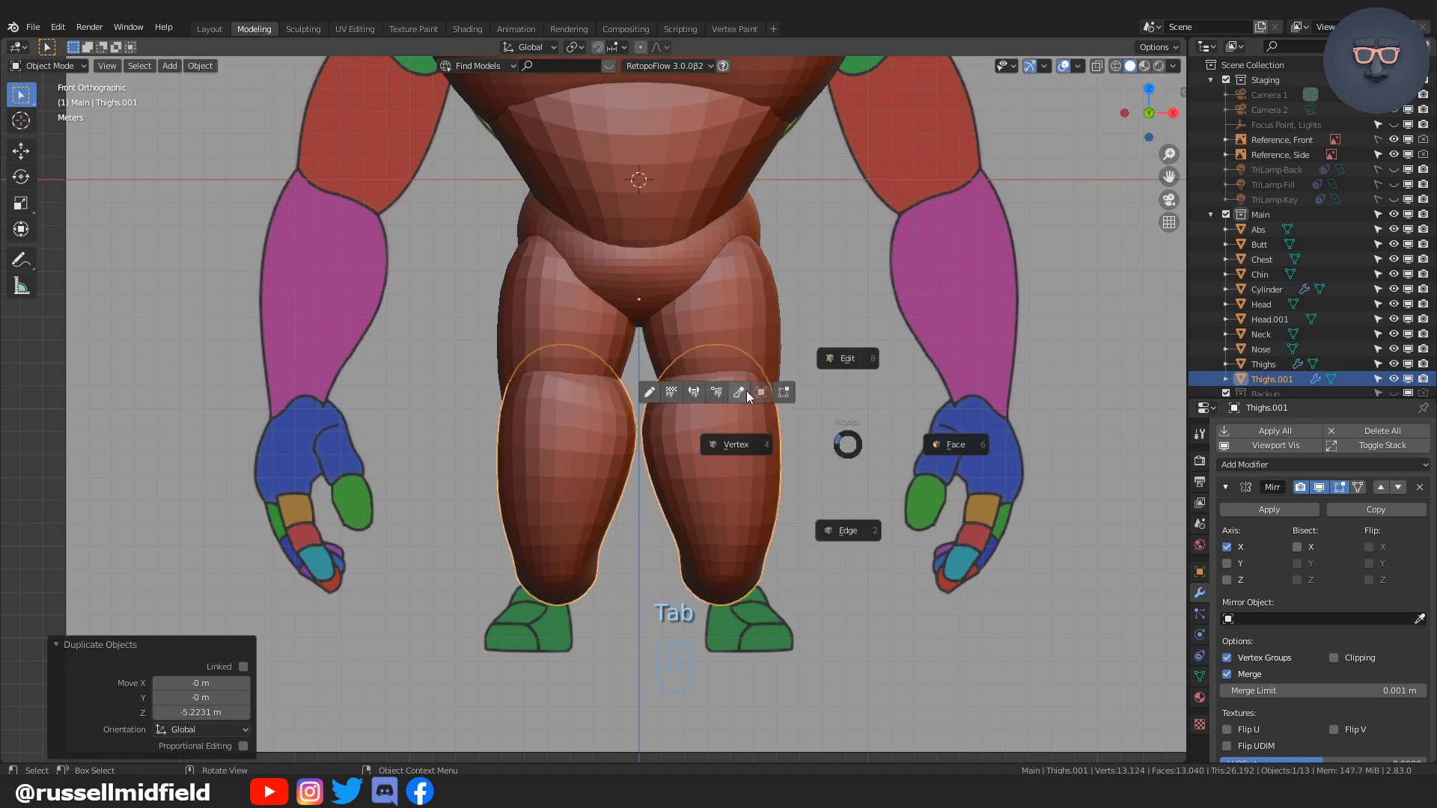
click(747, 438)
key(a)
key(s)
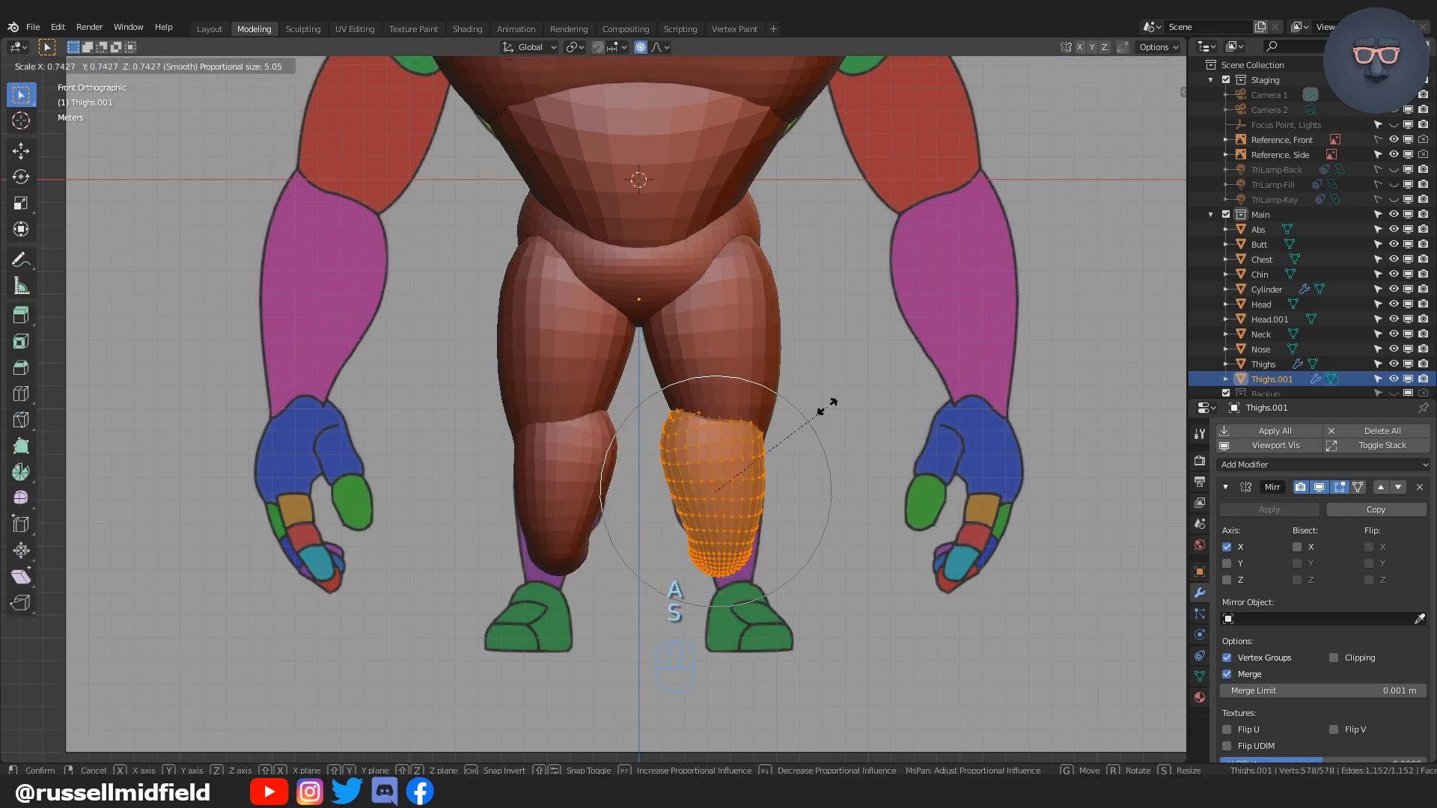
click(836, 418)
Step: Move the lower-leg mesh about 0.88 m down on Z and about 0.62 m outward on X
key(g)
key(z)
click(837, 429)
key(g)
middle_click(804, 430)
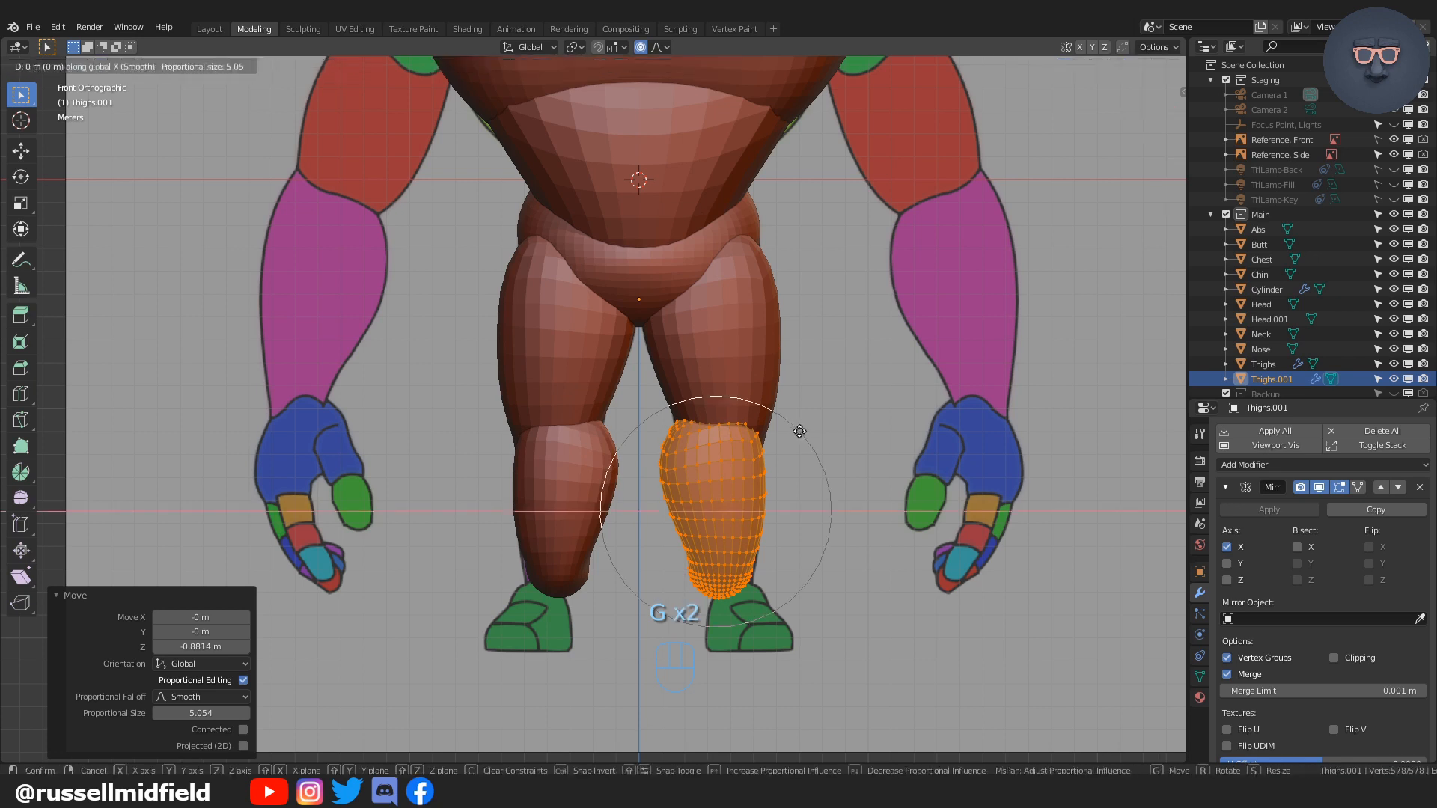
click(819, 431)
Step: Sculpt the lower leg towards the front blueprint with a 138 px Elastic Deform brush and smooth its ankle end
ctrl+middle_drag(835, 488, 815, 397)
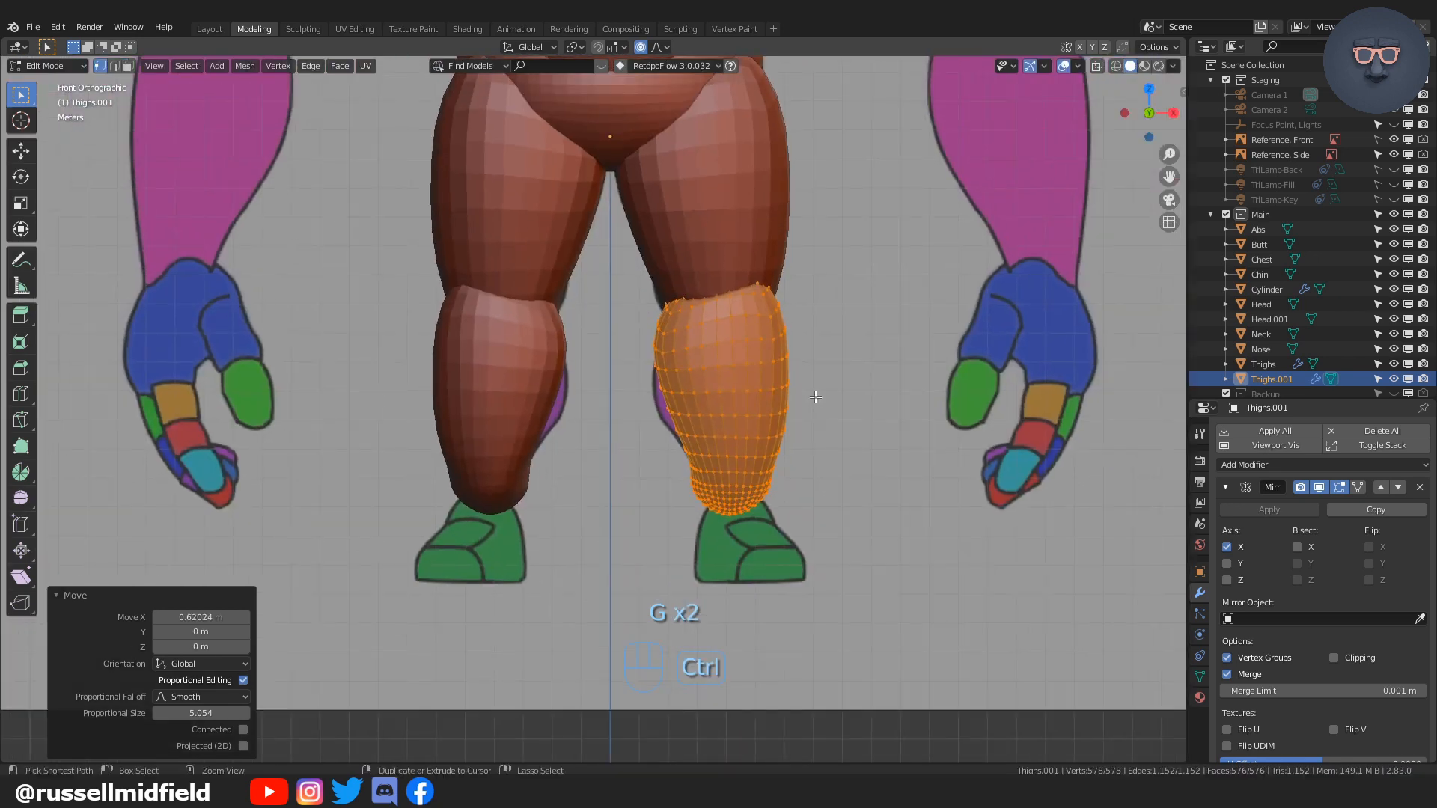
key(ctrl+Tab)
click(748, 456)
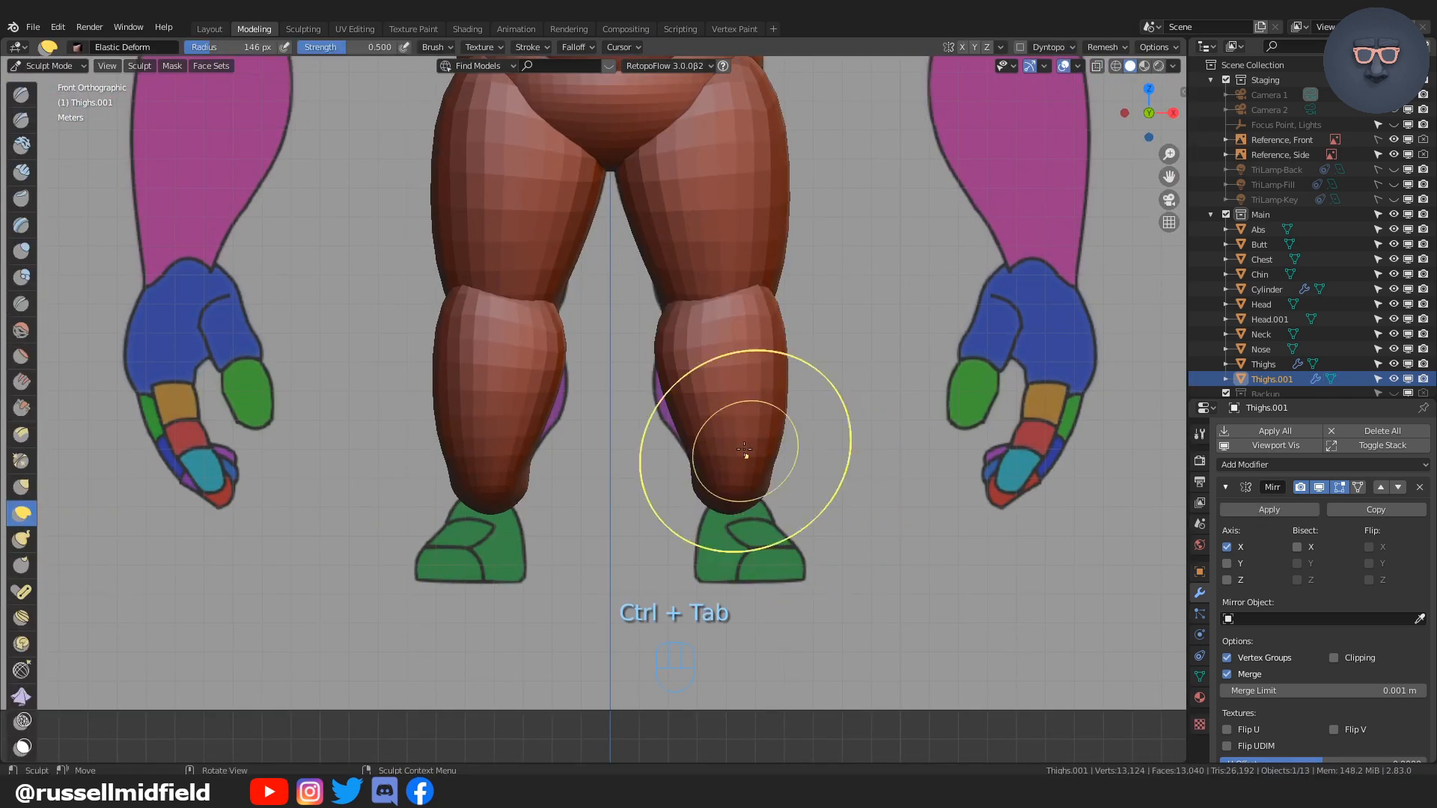
key(f)
drag(671, 392, 661, 417)
drag(668, 412, 652, 409)
drag(777, 359, 745, 329)
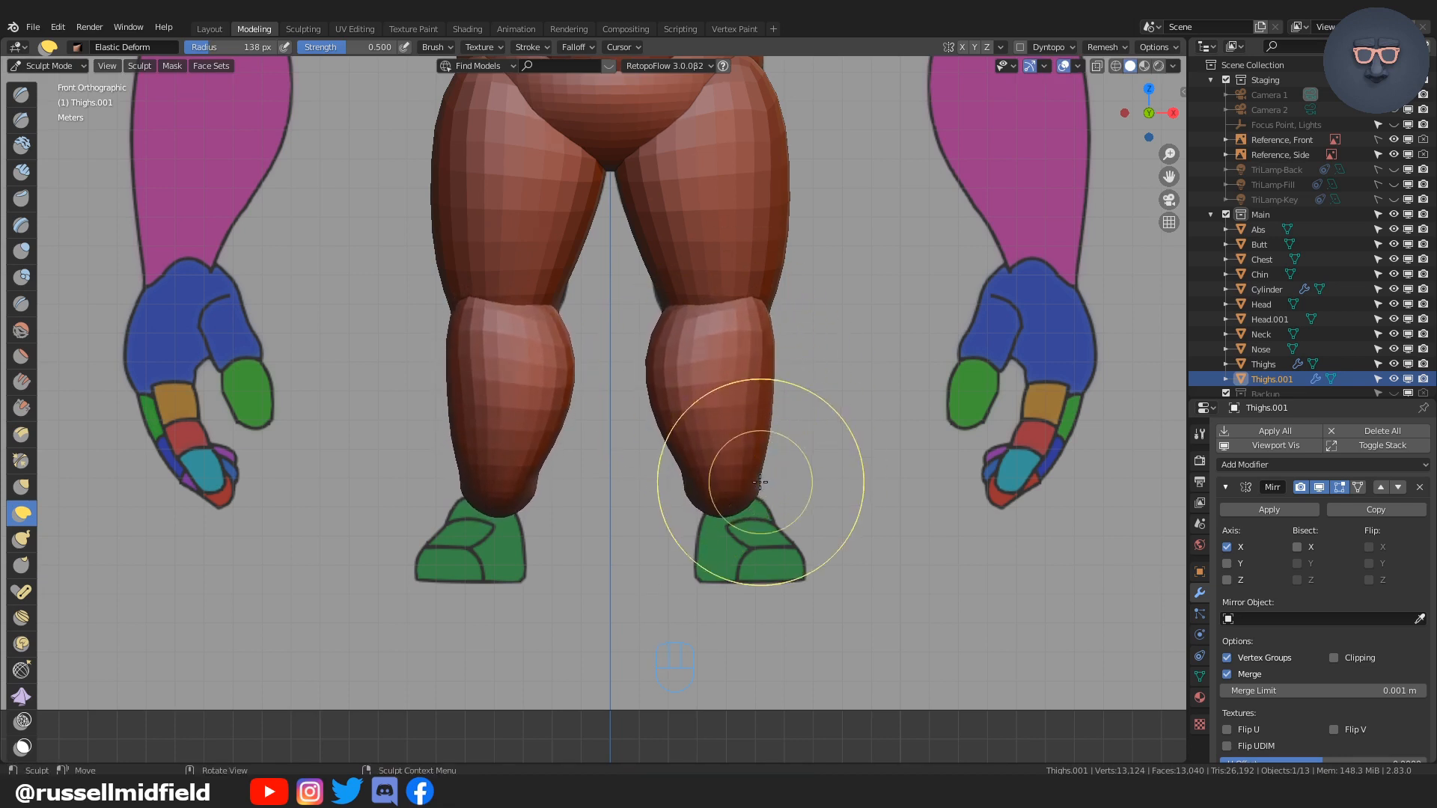
mouse_move(719, 475)
shift+mouse_down()
mouse_move(687, 485)
mouse_move(663, 374)
mouse_move(692, 329)
shift+mouse_up()
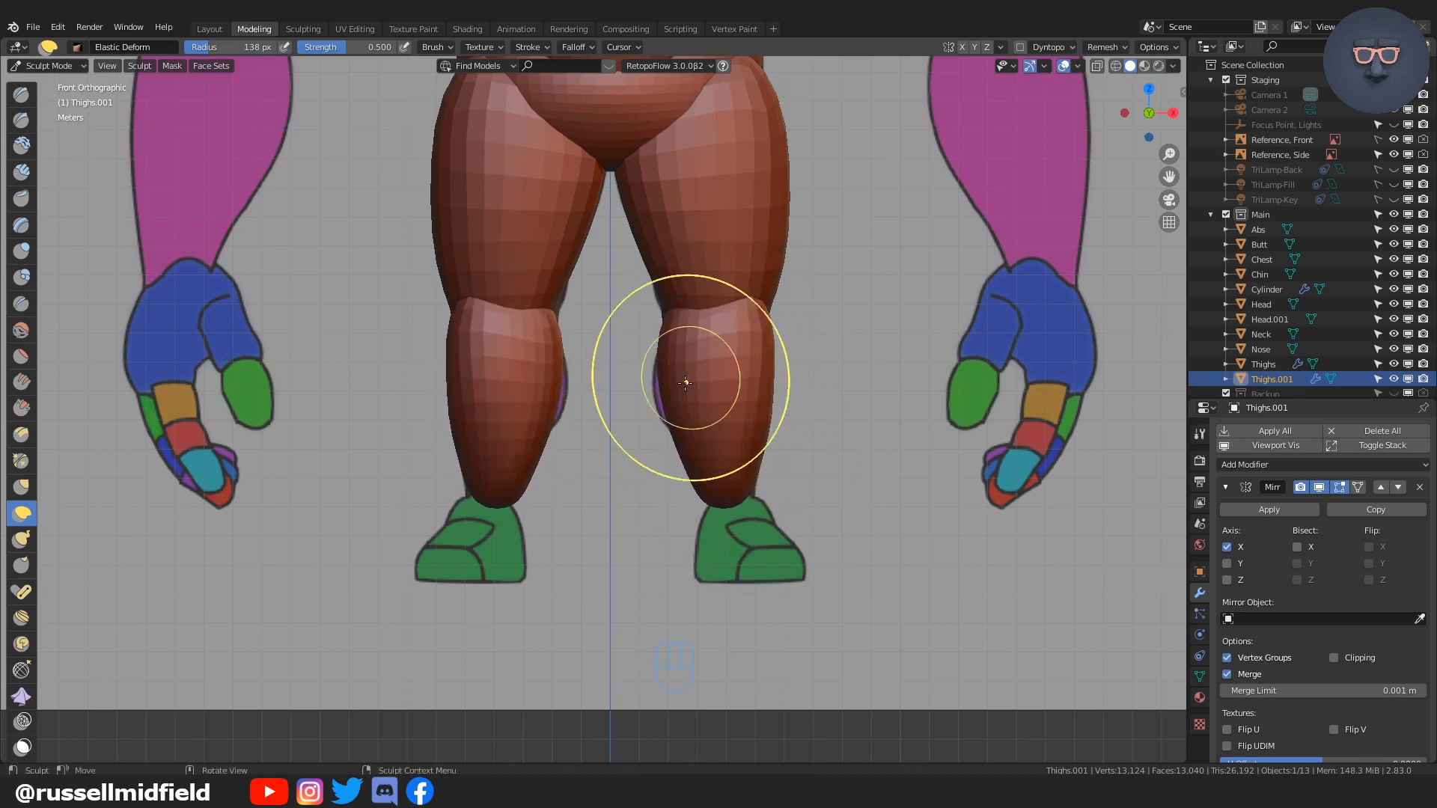
Step: Shape the calf's inner bulge, outer edge and ankle to the front blueprint with a 101 px Elastic Deform brush
key(f)
click(662, 465)
mouse_move(679, 462)
mouse_down()
mouse_move(709, 446)
mouse_move(656, 378)
mouse_up()
drag(775, 375, 768, 380)
drag(771, 440, 754, 442)
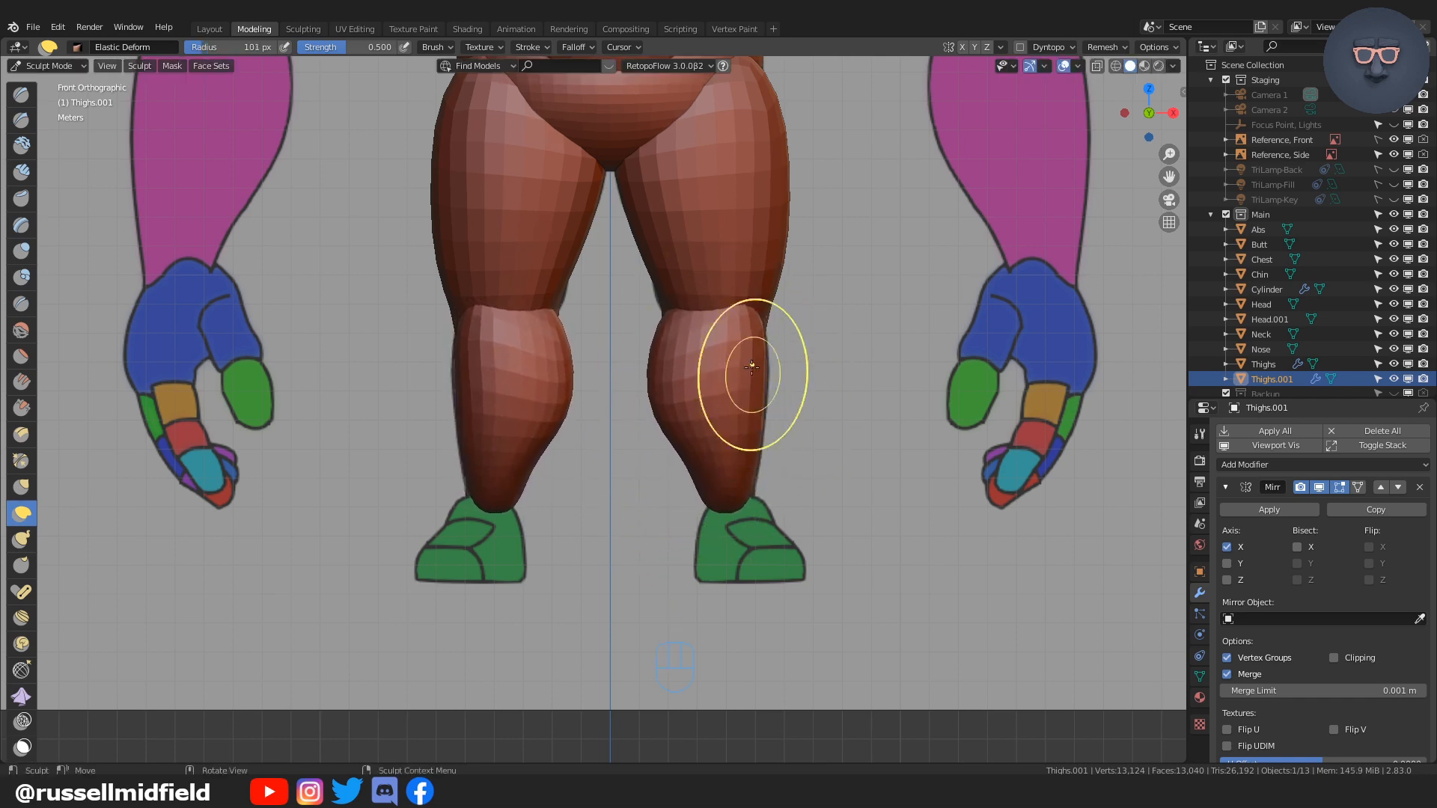
drag(753, 367, 758, 368)
drag(766, 433, 763, 434)
drag(729, 502, 737, 501)
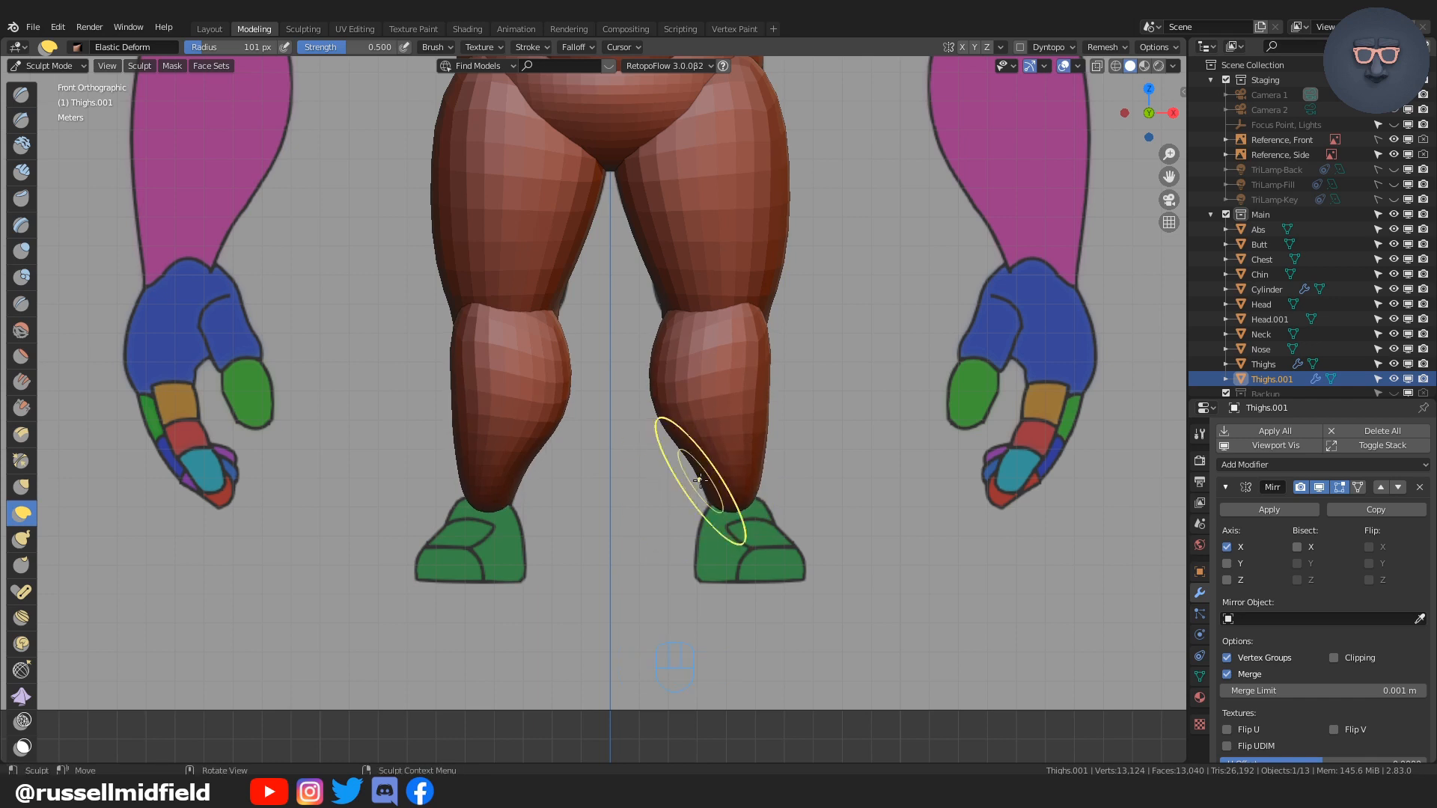
Step: Refine the calf's upper edge below the knee using Elastic Deform, enlarging the brush to 99 px
key(f)
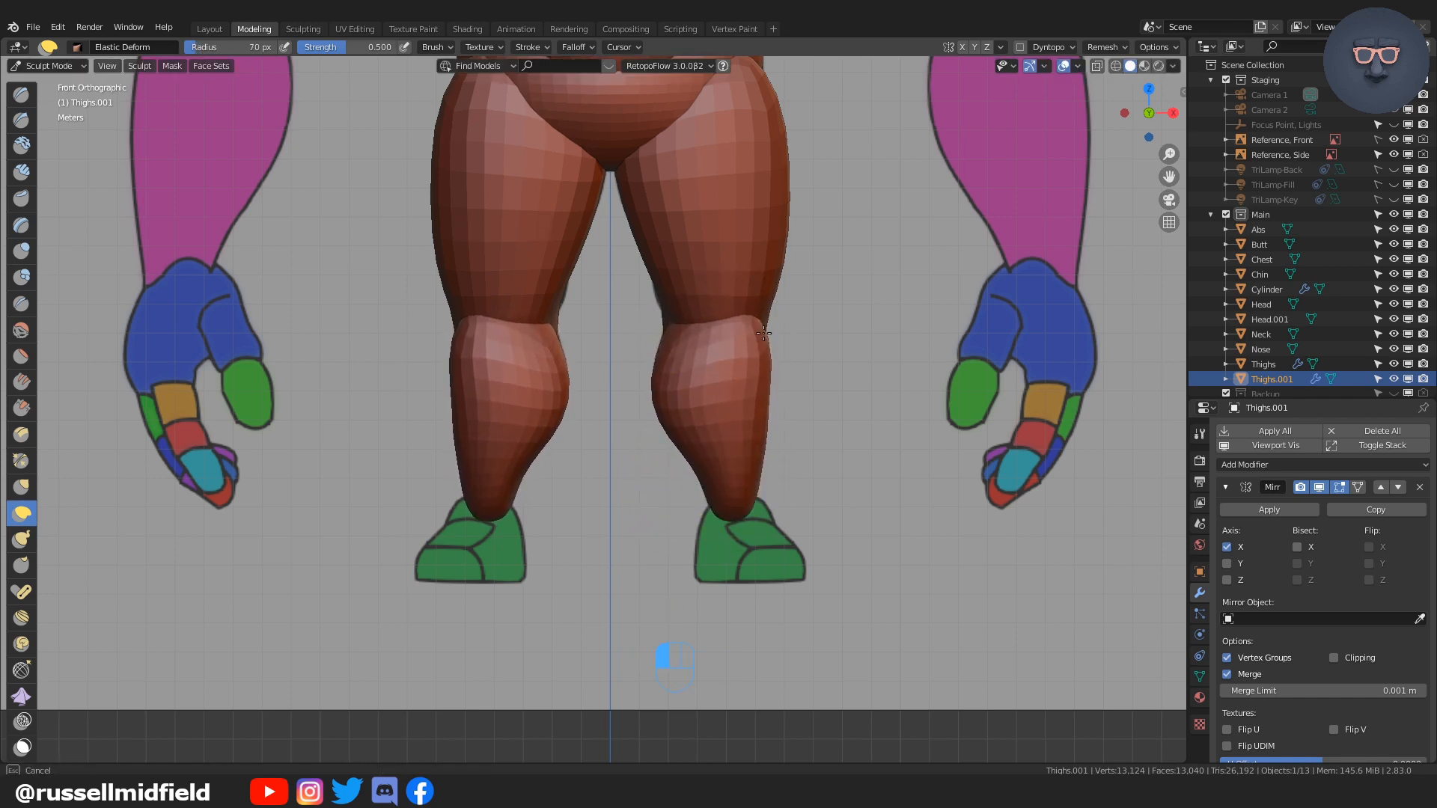
key(f)
click(758, 299)
mouse_move(754, 322)
mouse_down()
mouse_move(686, 342)
mouse_move(764, 362)
mouse_up()
Step: Sculpt the lower leg's profile to the side blueprint with an 87 px Elastic Deform brush
key(KP_3)
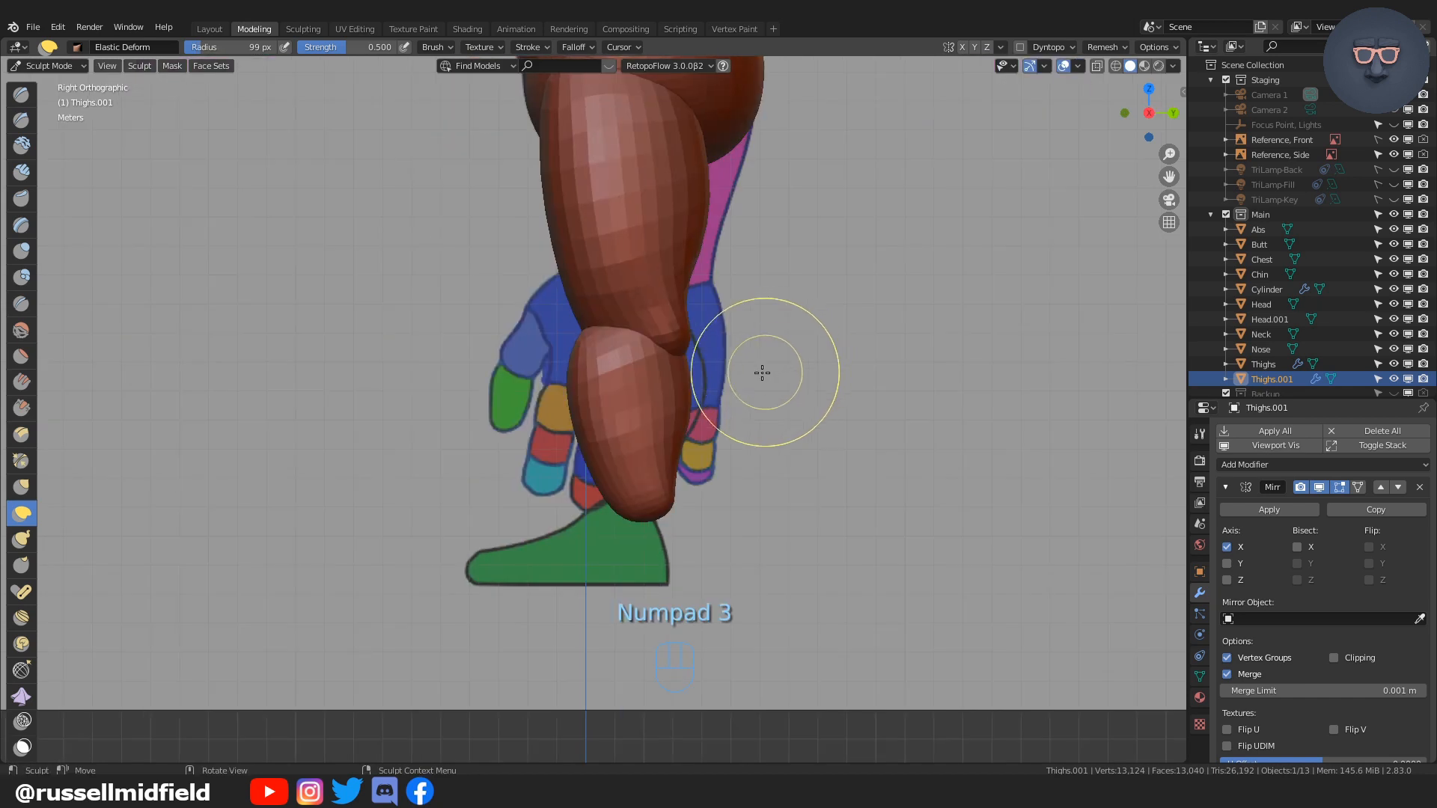
key(f)
click(676, 390)
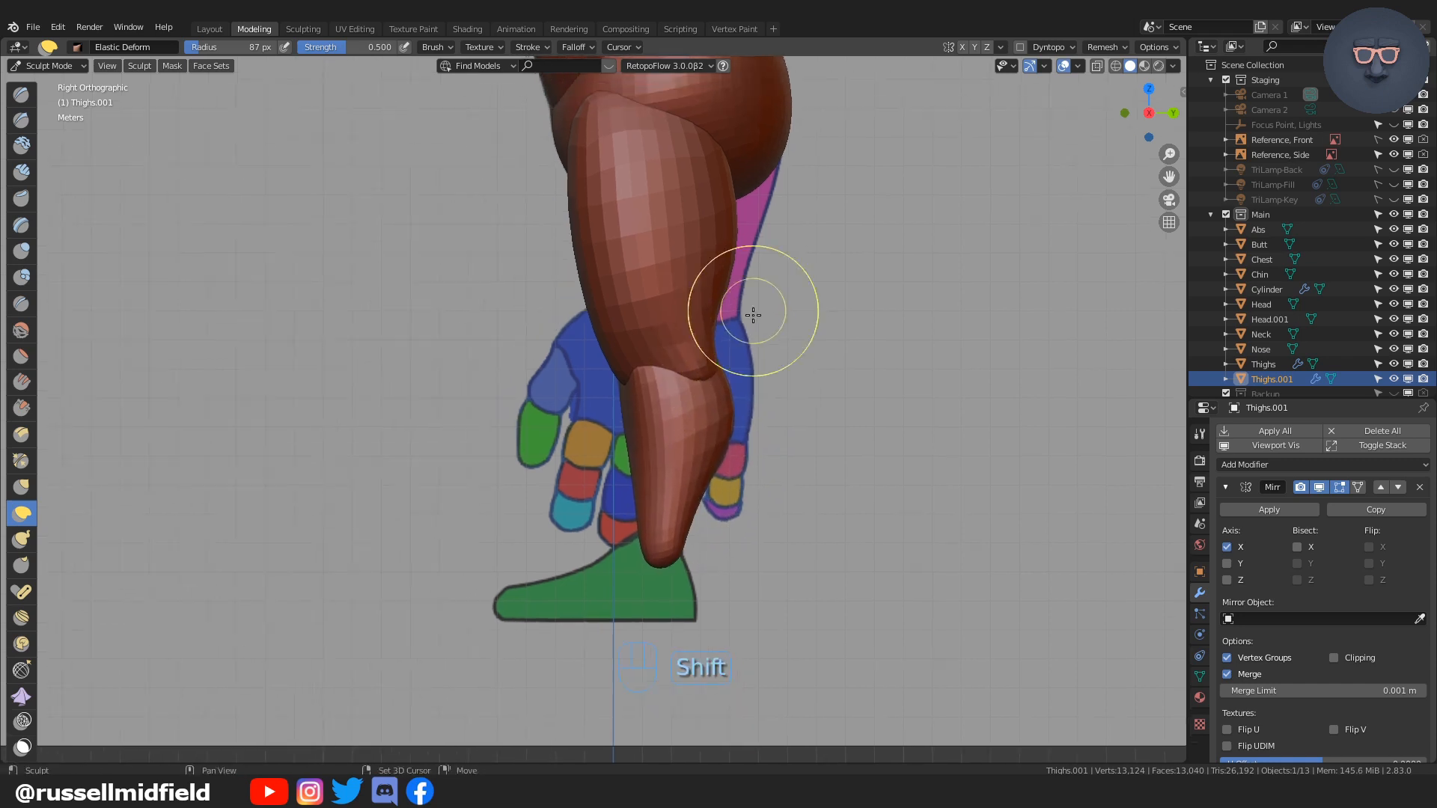
middle_drag(757, 308, 827, 383)
Step: Return to the front view and rename the lower-leg object Calves
key(KP_1)
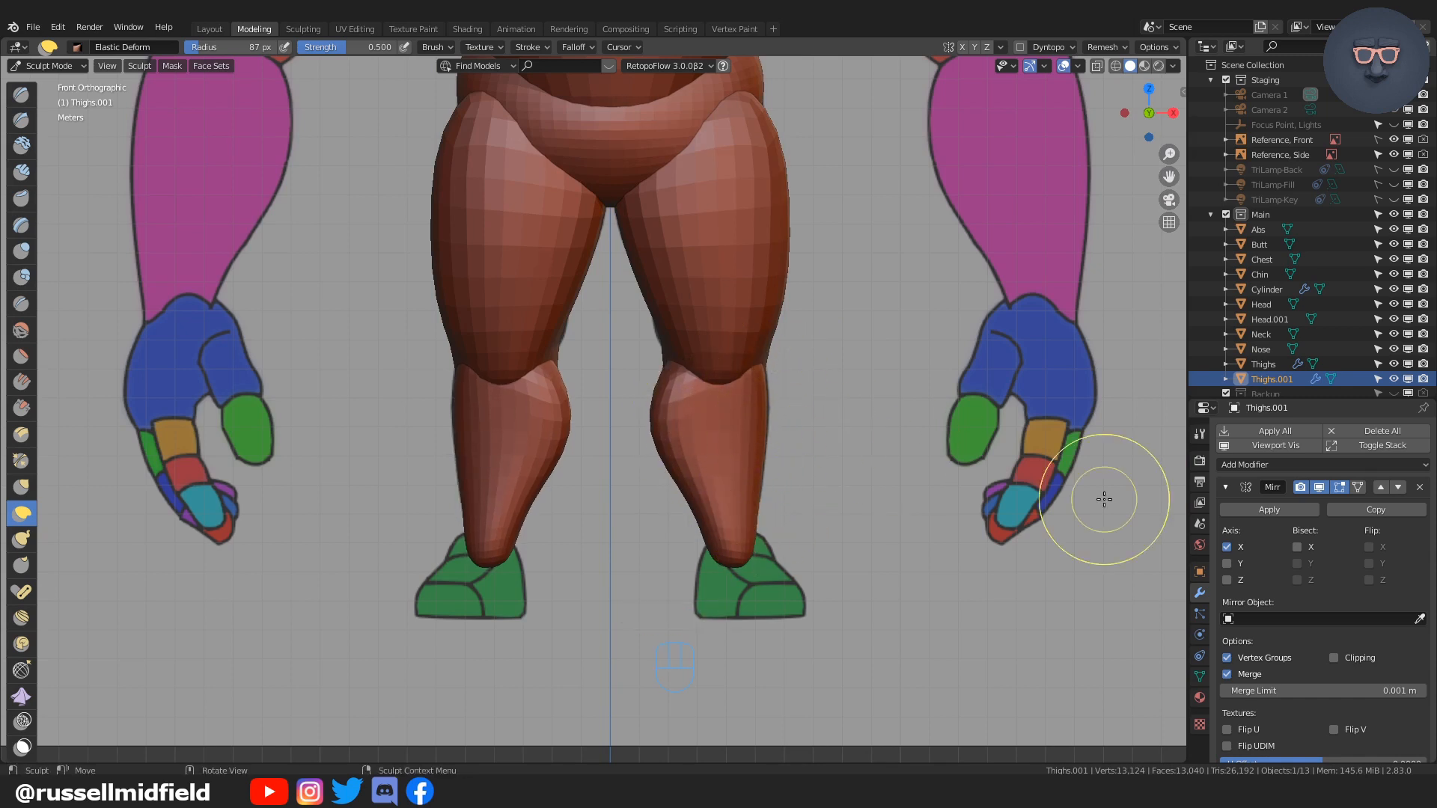
scroll(1054, 510, down, 4)
scroll(1048, 501, up, 3)
shift+middle_drag(1028, 460, 1033, 584)
click(1287, 379)
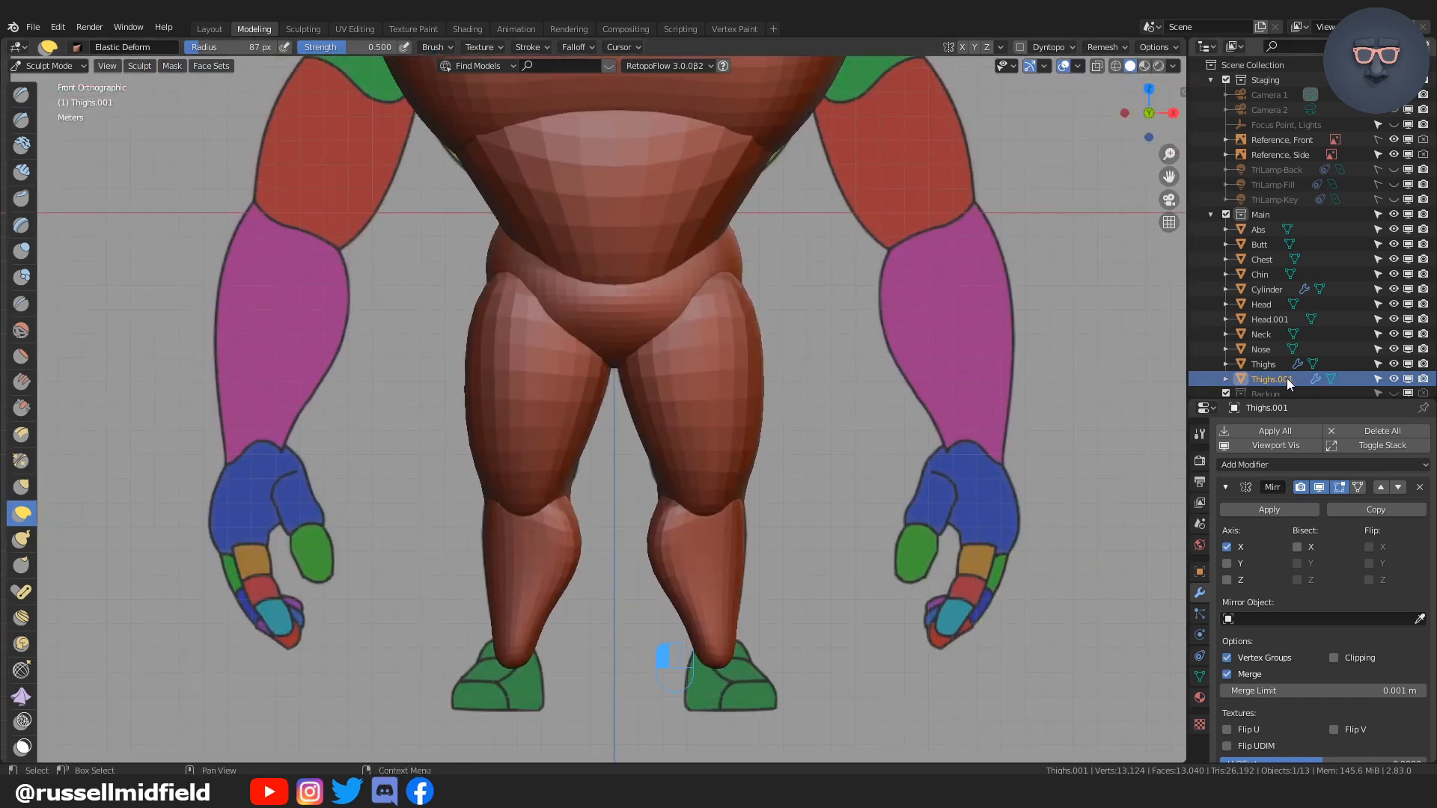
text(Calves)
key(Return)
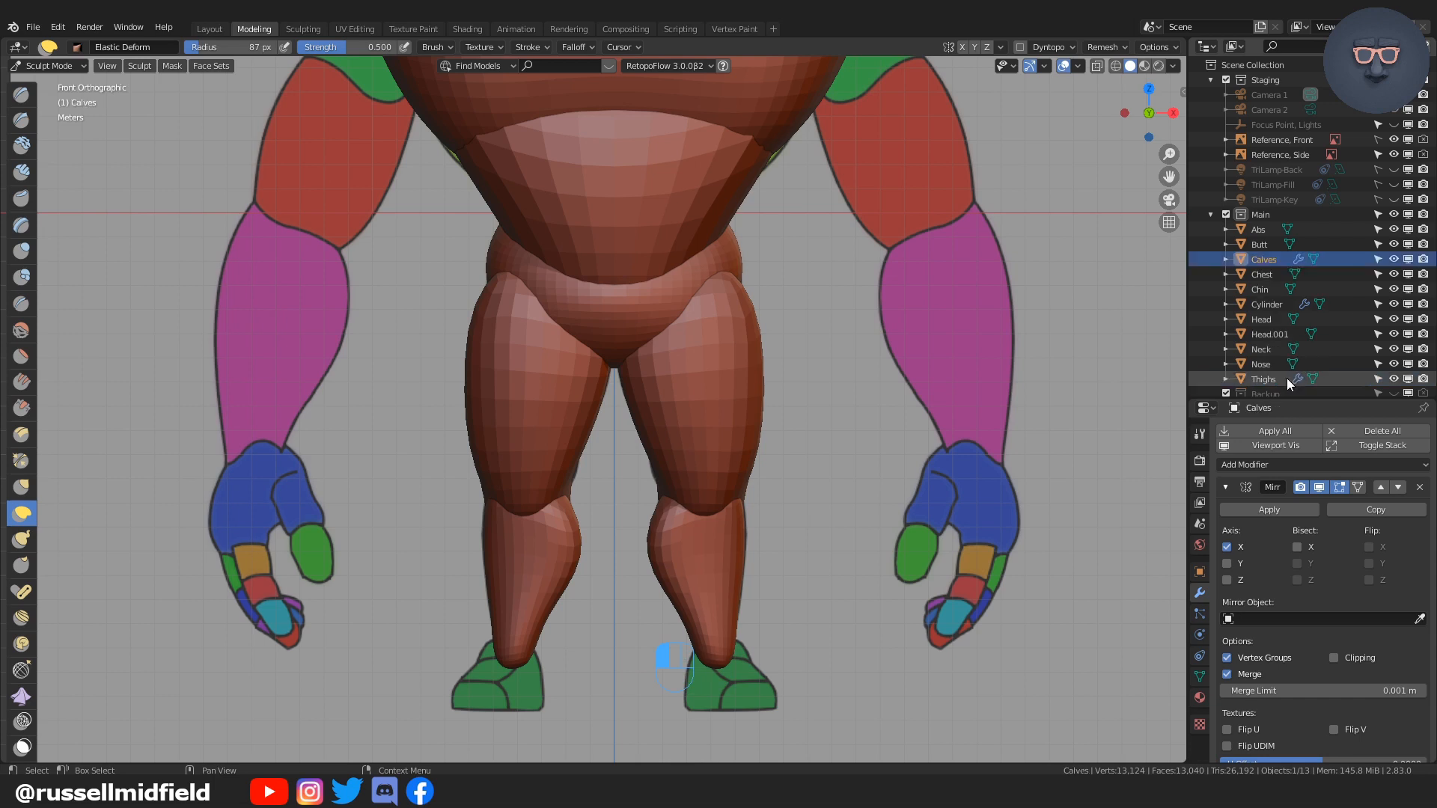
Step: Inspect the whole body together with the new calves in perspective and from the front
double_click(1258, 262)
click(1259, 271)
scroll(928, 613, down, 2)
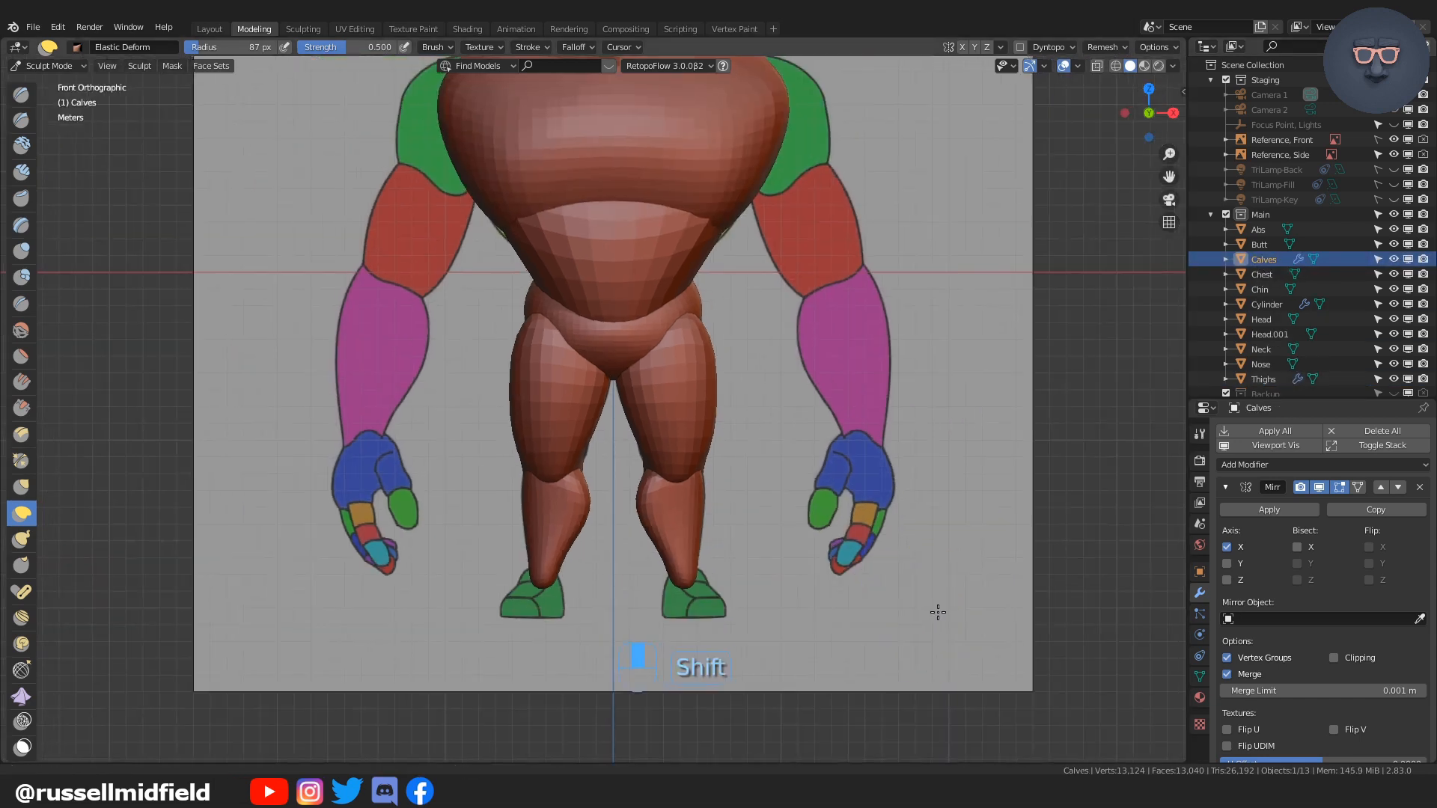
shift+middle_drag(937, 612, 958, 610)
middle_drag(958, 611, 996, 591)
scroll(955, 562, up, 2)
shift+middle_drag(947, 560, 953, 551)
key(KP_1)
scroll(973, 606, down, 3)
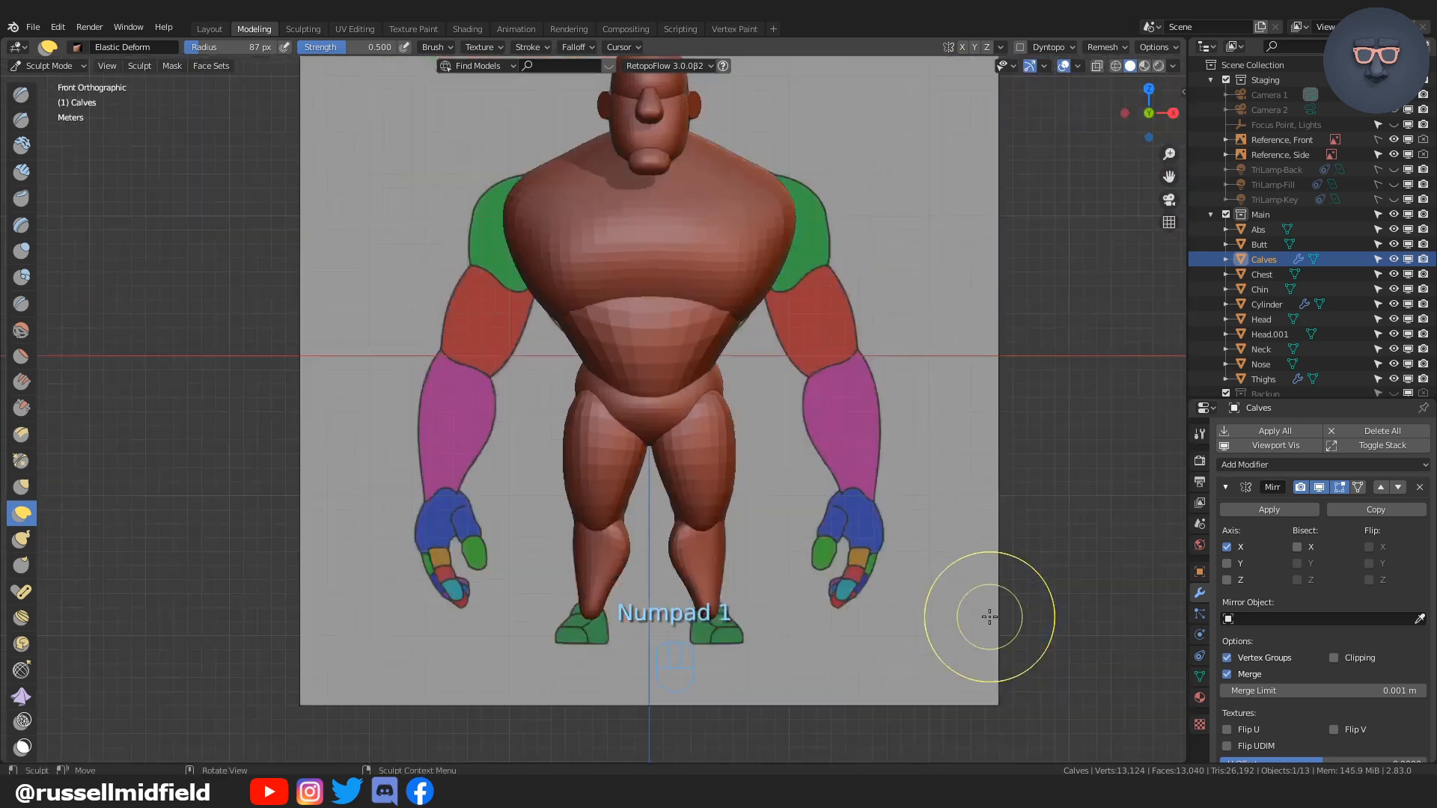
mouse_move(989, 597)
middle_down()
mouse_move(957, 593)
mouse_move(948, 481)
middle_up()
key(KP_1)
scroll(969, 562, up, 3)
Step: Switch to Object Mode, duplicate the Thighs object and move the copy up to shoulder height
key(ctrl+Tab)
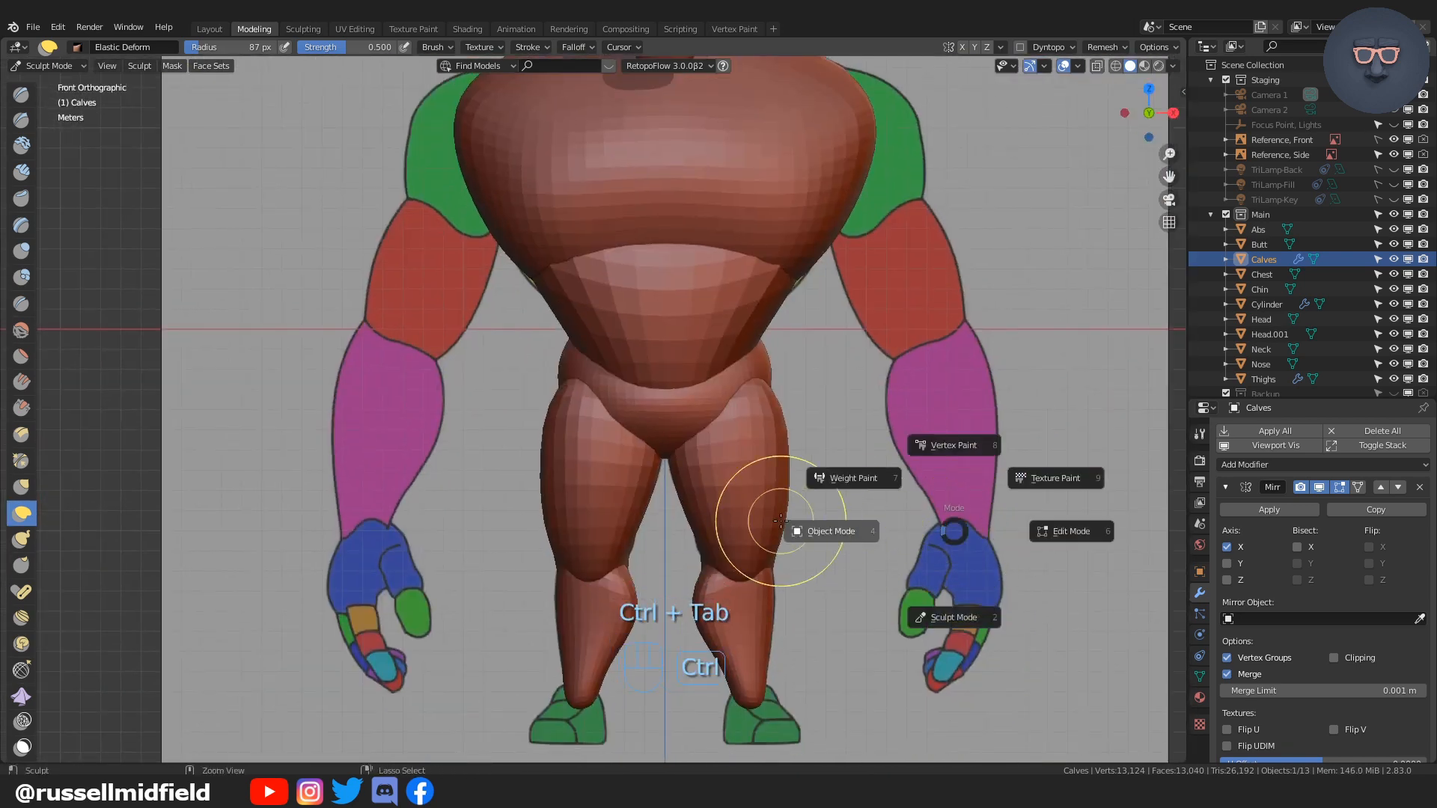
click(779, 485)
shift+middle_drag(795, 460, 754, 586)
key(shift+d)
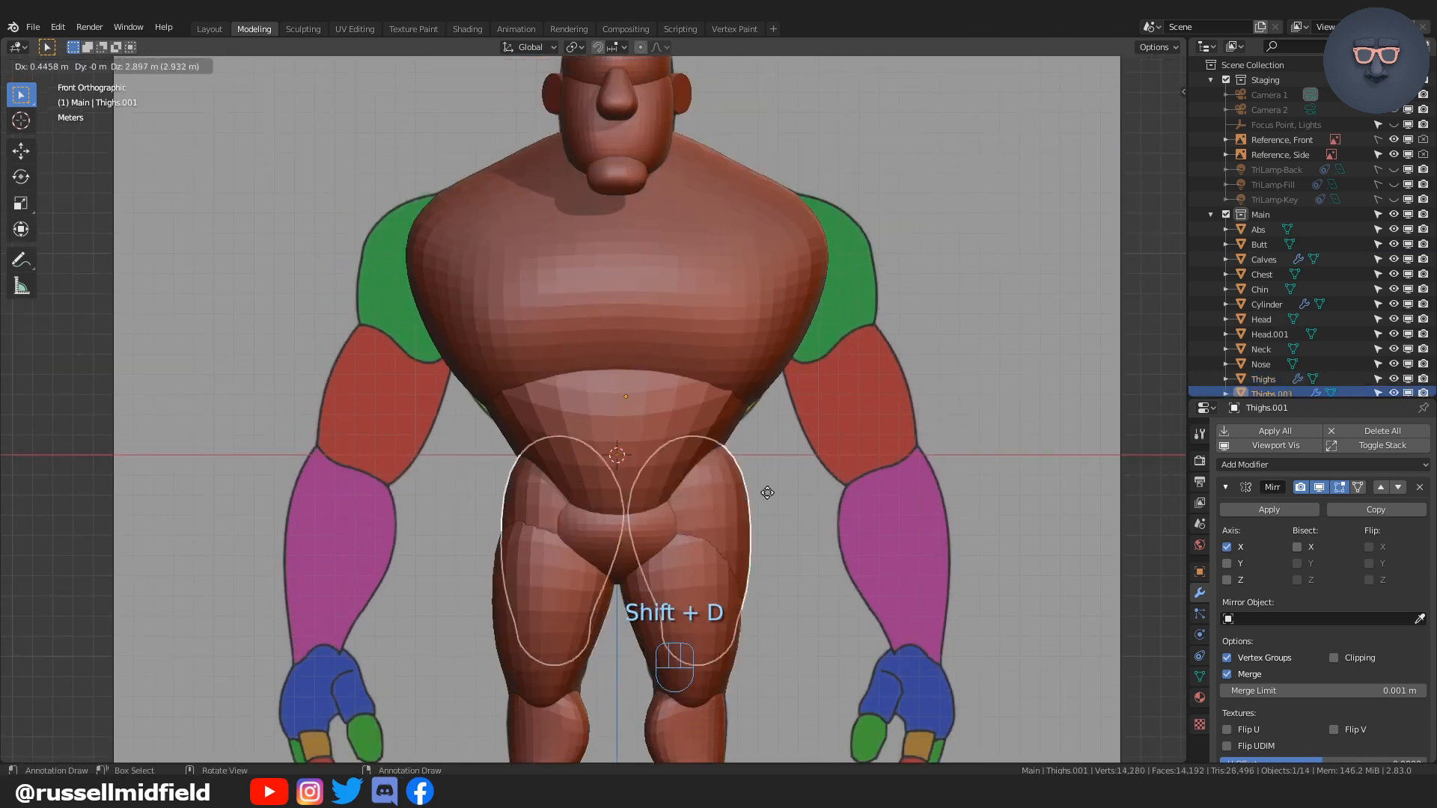
click(778, 268)
Step: Move the new copy's entire mesh about 8.02 m outward on X in Edit Mode, over the upper arm
key(Tab)
click(663, 270)
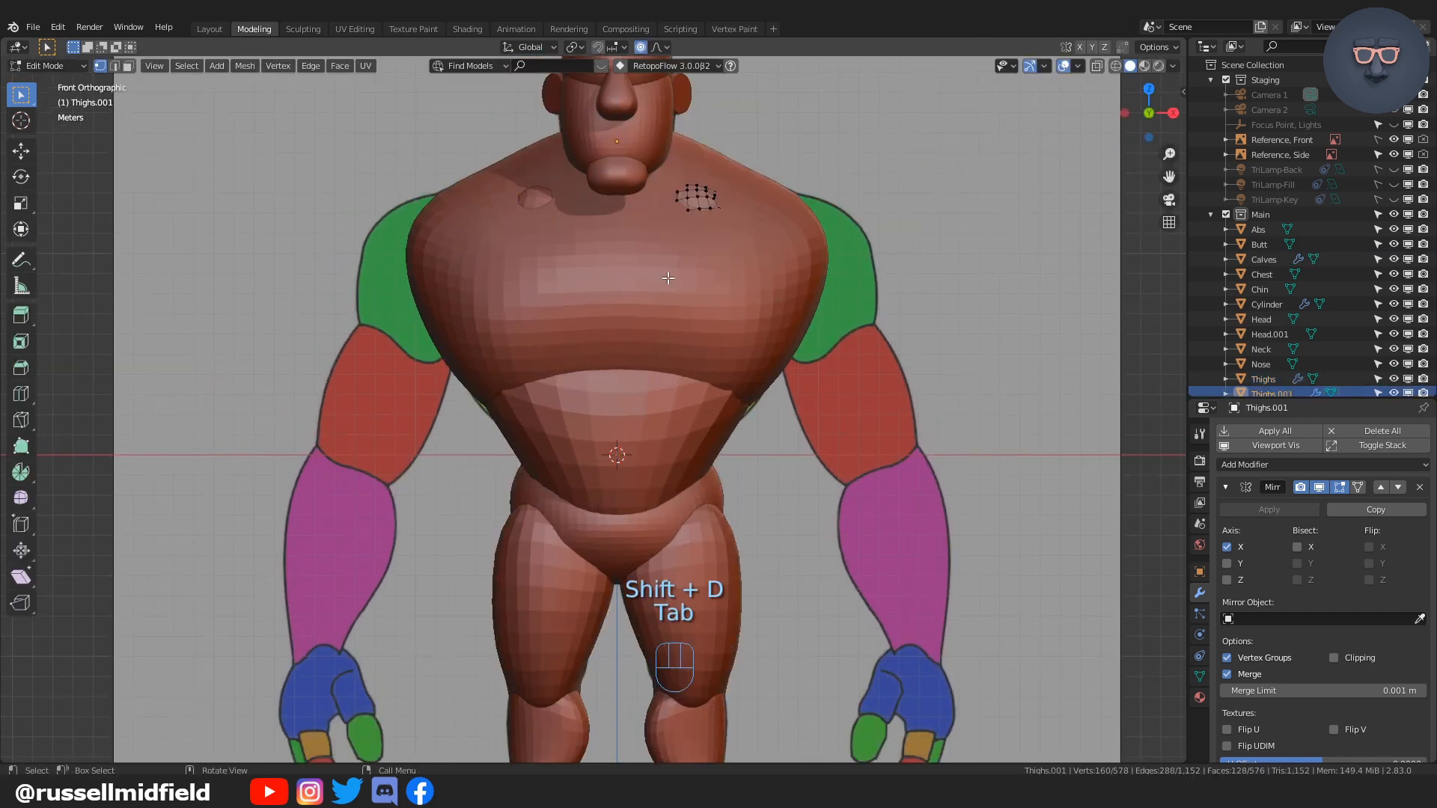
key(g)
middle_click(842, 272)
click(904, 274)
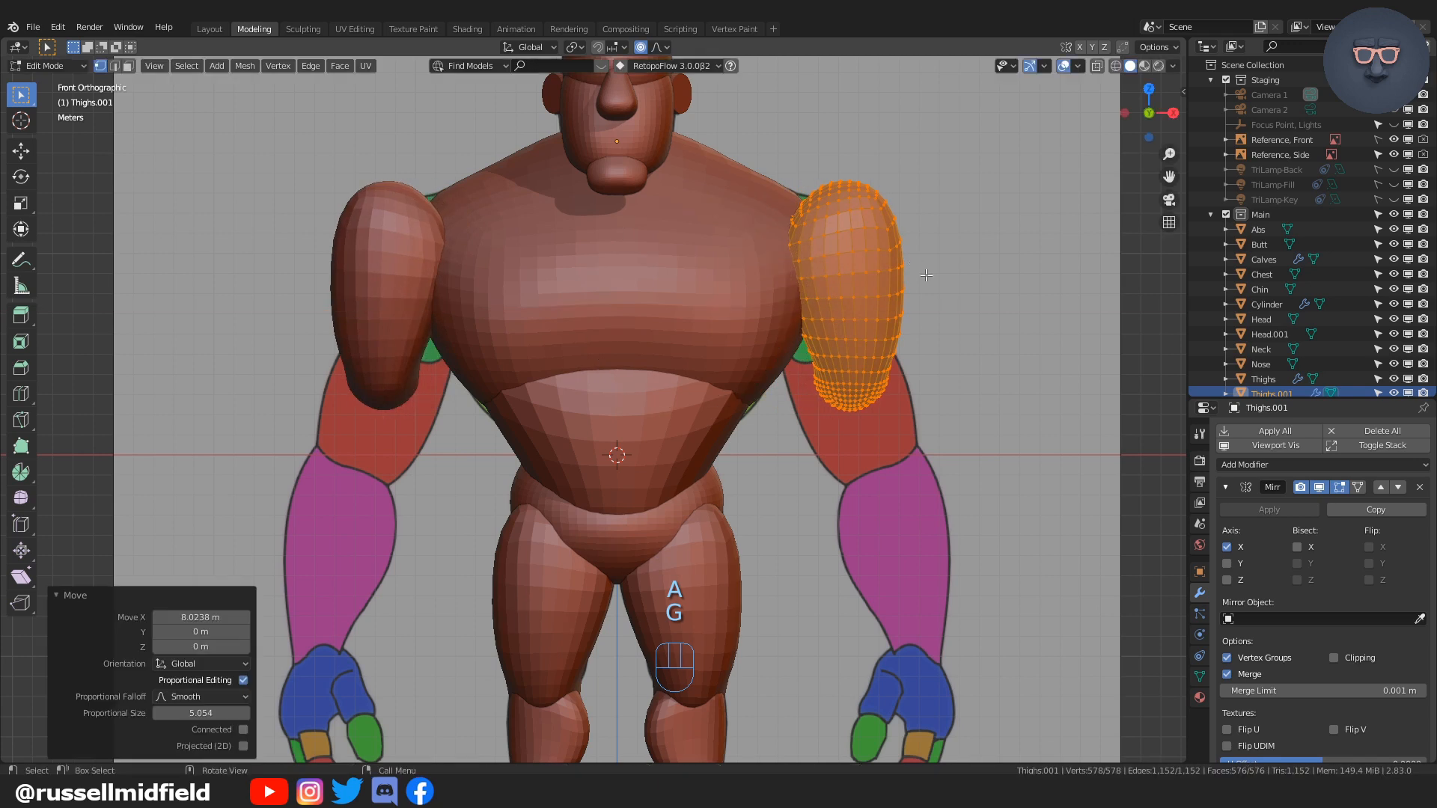
Step: Shift the upper-arm mesh about 0.87 m back towards the chest on X
shift+middle_drag(930, 294, 855, 405)
scroll(856, 404, up, 1)
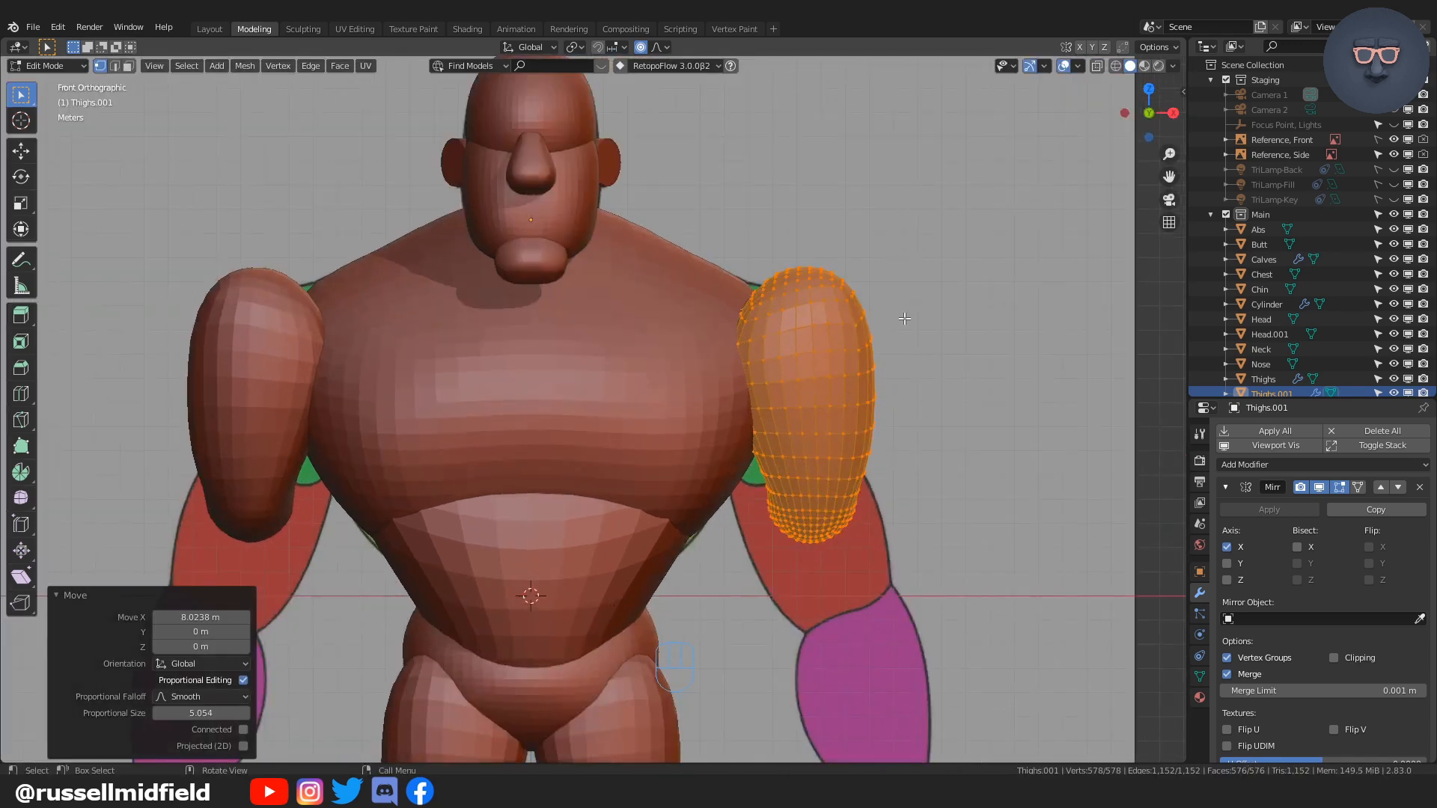
key(g)
middle_click(900, 320)
click(886, 321)
shift+middle_drag(886, 323, 873, 339)
scroll(873, 340, down, 1)
scroll(872, 340, up, 3)
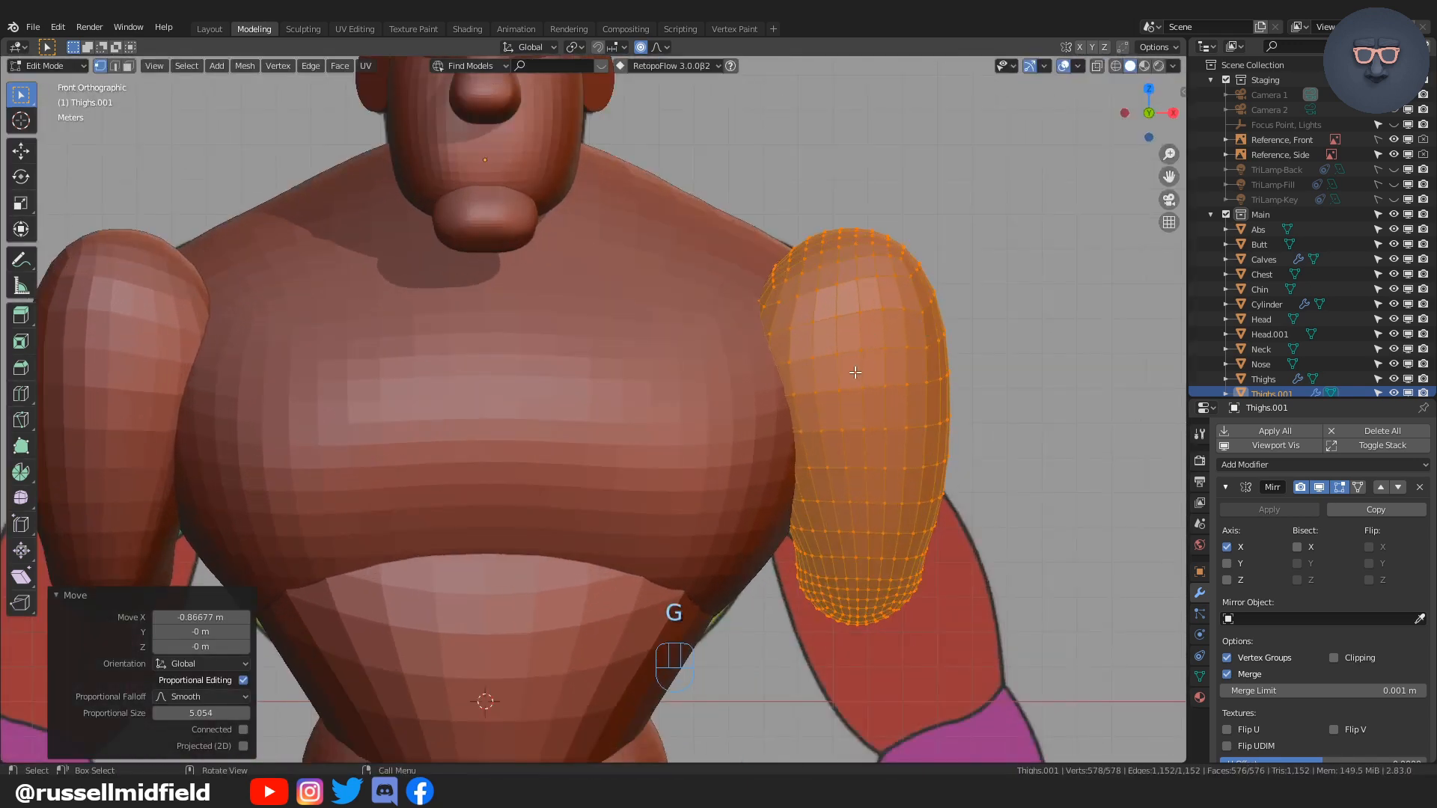
Step: Return to Object Mode and hide the Chest object to expose the shoulder blueprint
key(Tab)
click(1004, 238)
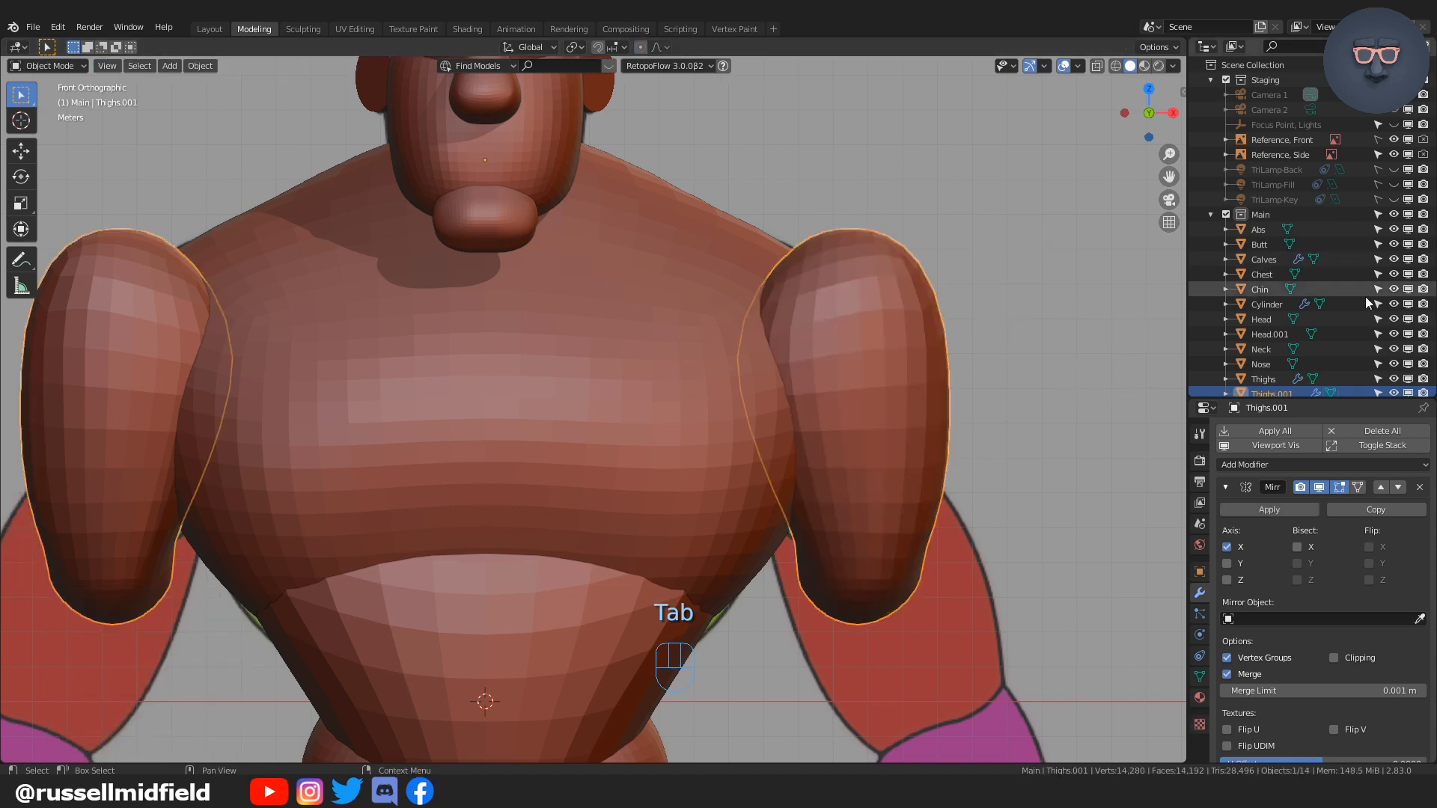
click(1394, 274)
shift+middle_drag(998, 381, 969, 370)
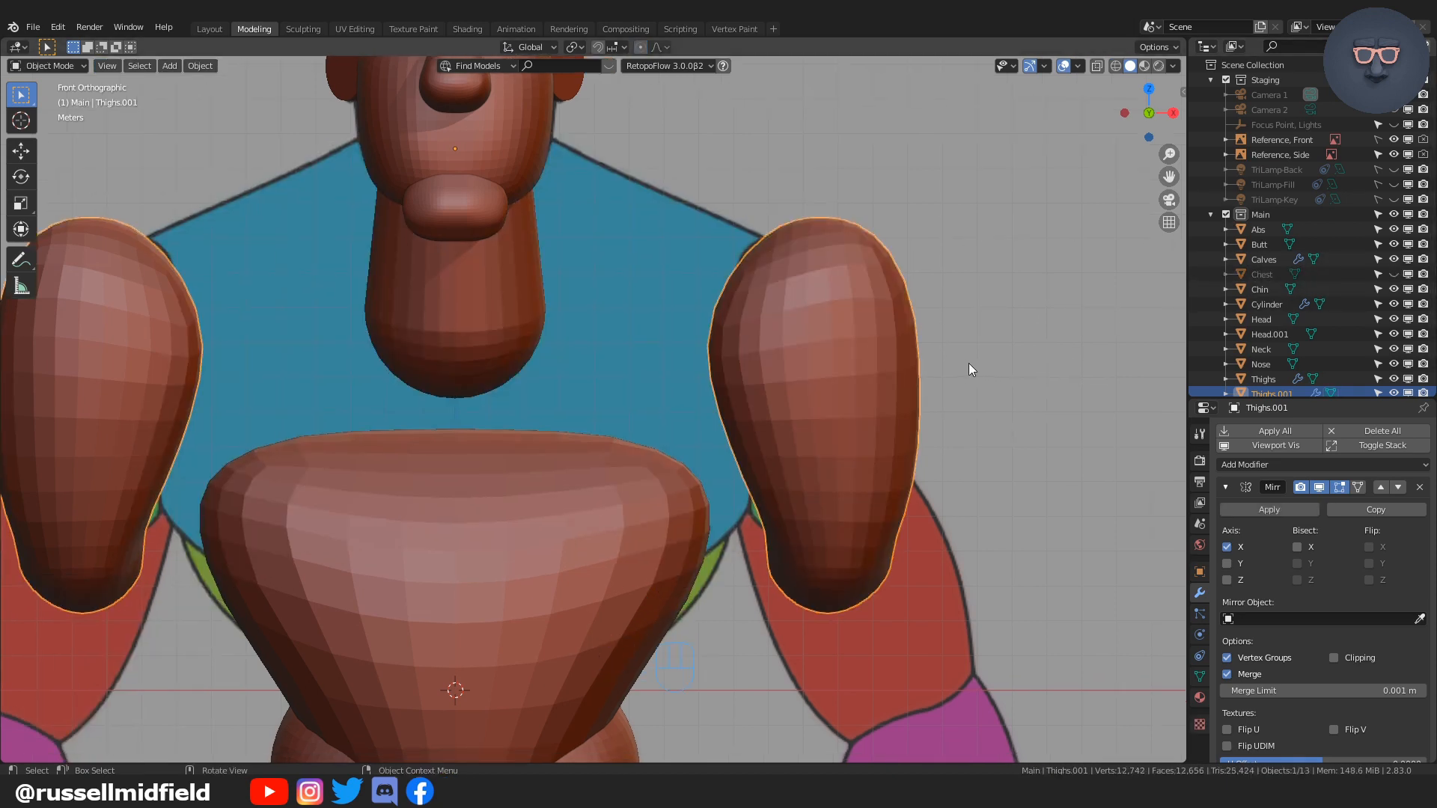
Step: Sculpt the shoulder piece's top inward and round its outer edge with a 156 px Elastic Deform brush
key(ctrl+Tab)
click(903, 422)
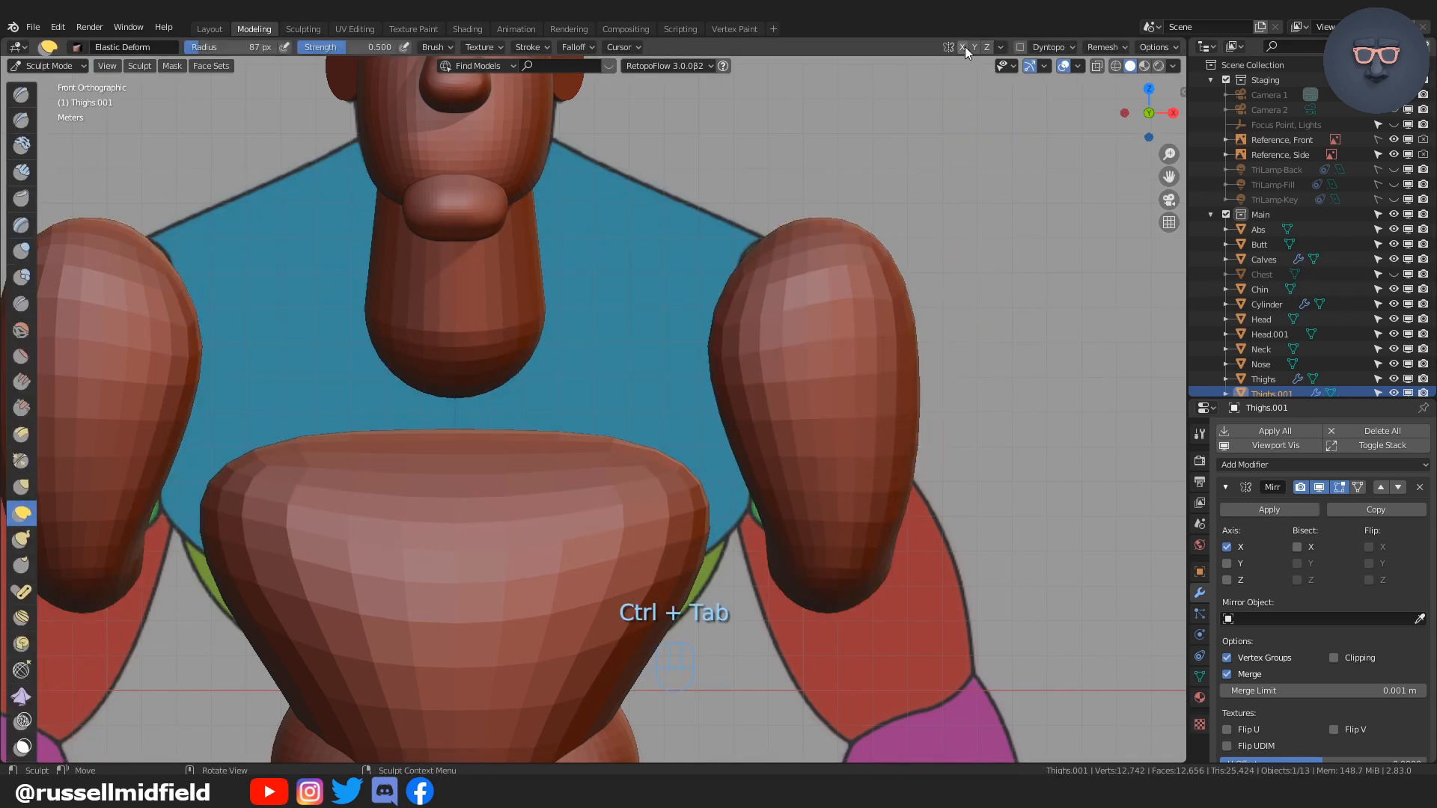
key(f)
click(928, 294)
drag(926, 292, 902, 292)
drag(834, 253, 758, 278)
drag(865, 332, 904, 321)
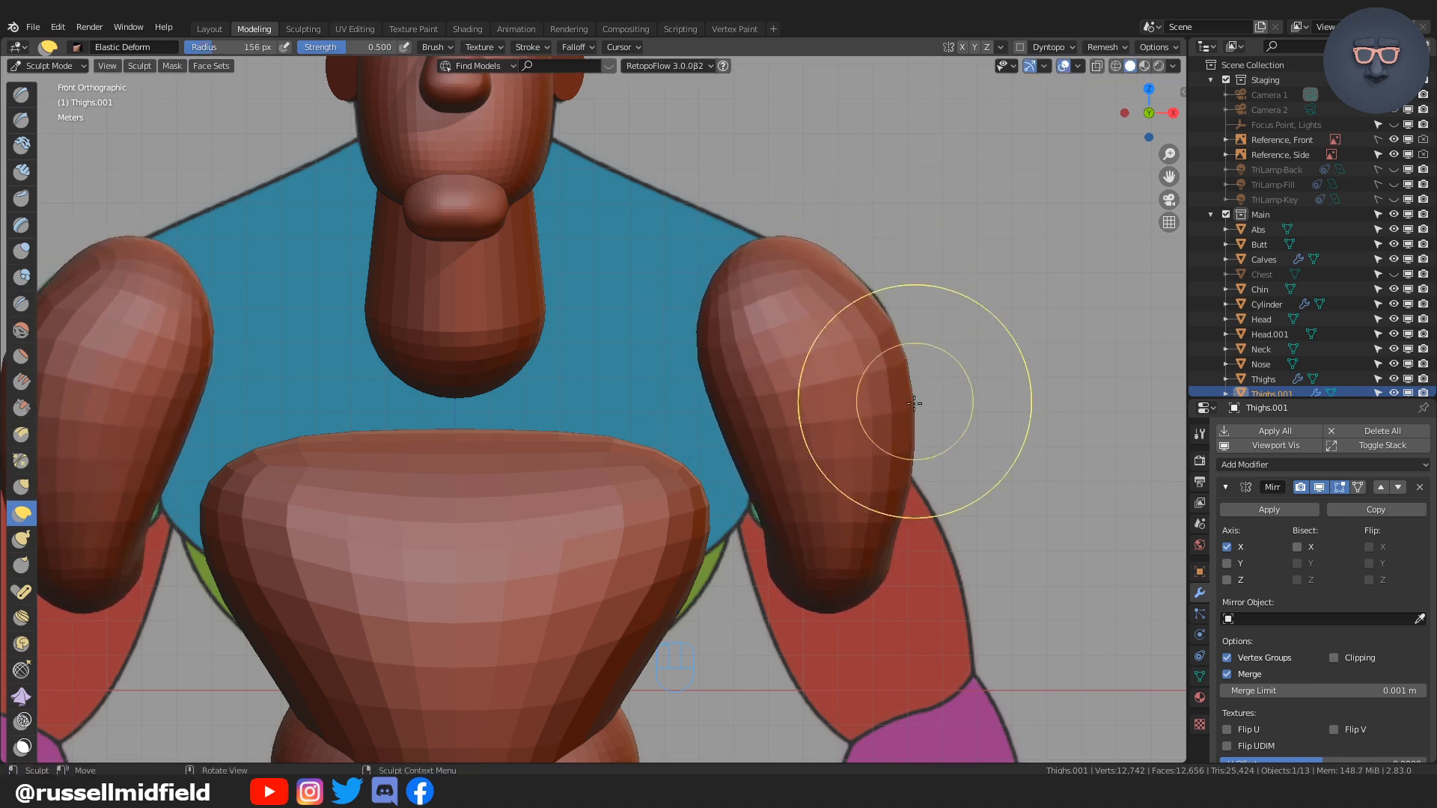
Step: Smooth and shorten the shoulder piece's lower end, then fit its inner and outer edges to the front blueprint
shift+drag(892, 530, 835, 582)
middle_drag(879, 582, 843, 520)
mouse_move(806, 595)
shift+mouse_down()
mouse_move(811, 576)
mouse_move(831, 578)
shift+mouse_up()
key(KP_1)
drag(783, 520, 753, 510)
drag(843, 545, 832, 527)
mouse_move(885, 469)
mouse_down()
mouse_move(867, 463)
mouse_move(894, 454)
mouse_up()
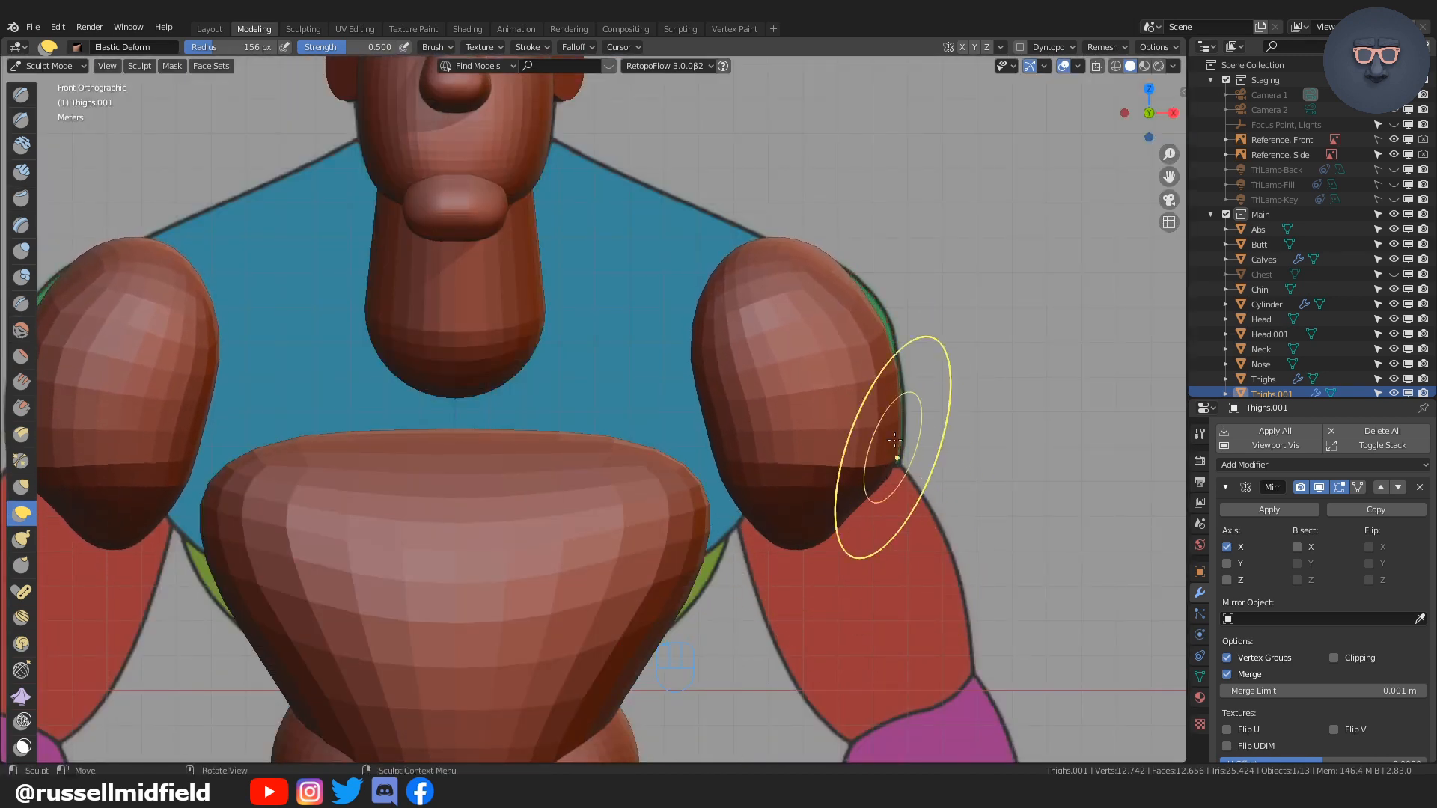
mouse_move(872, 346)
mouse_down()
mouse_move(886, 337)
mouse_move(909, 361)
mouse_move(839, 257)
mouse_move(710, 348)
mouse_move(818, 395)
mouse_move(838, 374)
mouse_move(808, 373)
mouse_move(835, 417)
mouse_up()
Step: Widen the shoulder to the side blueprint with a 182 px Elastic Deform brush
key(KP_3)
key(f)
click(955, 363)
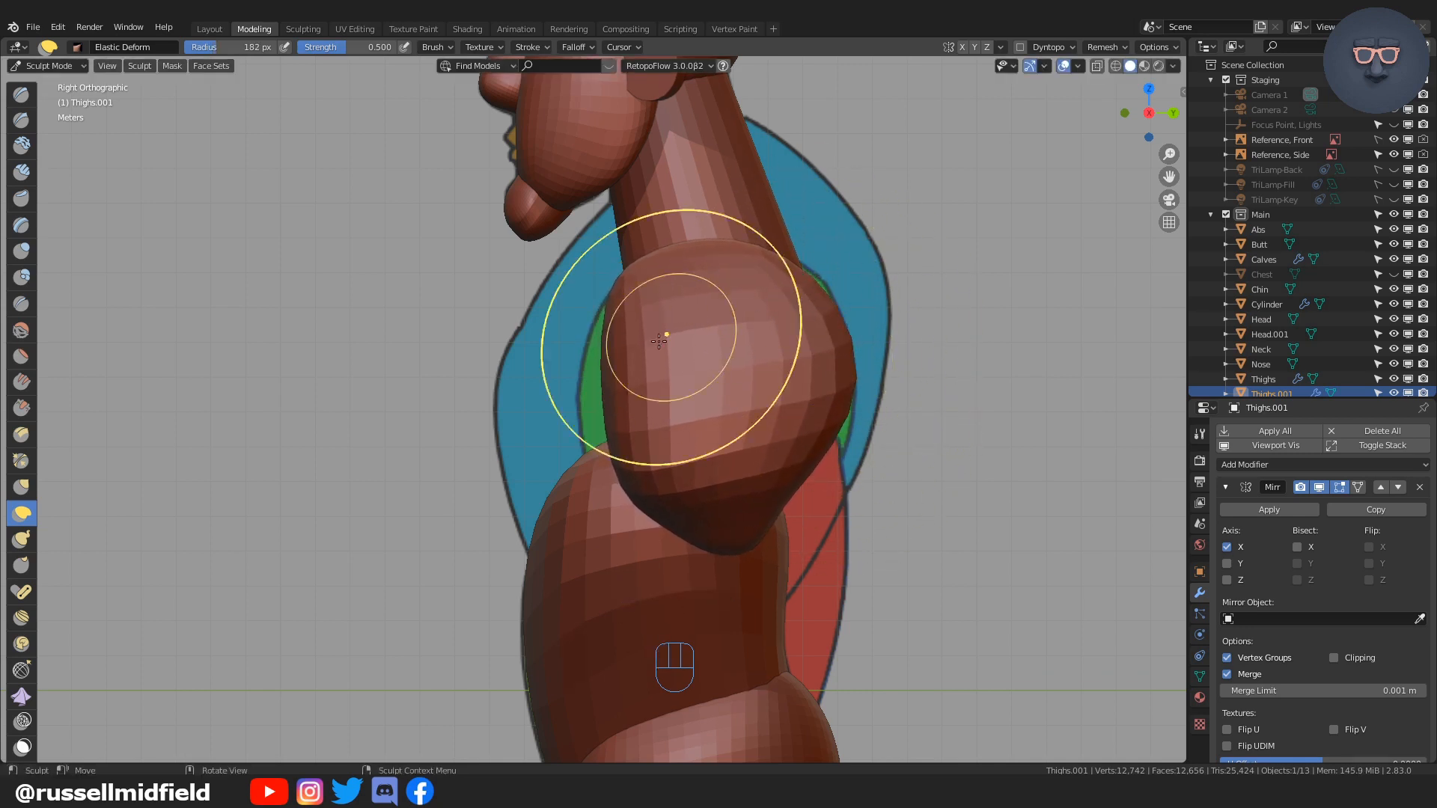
drag(659, 341, 736, 394)
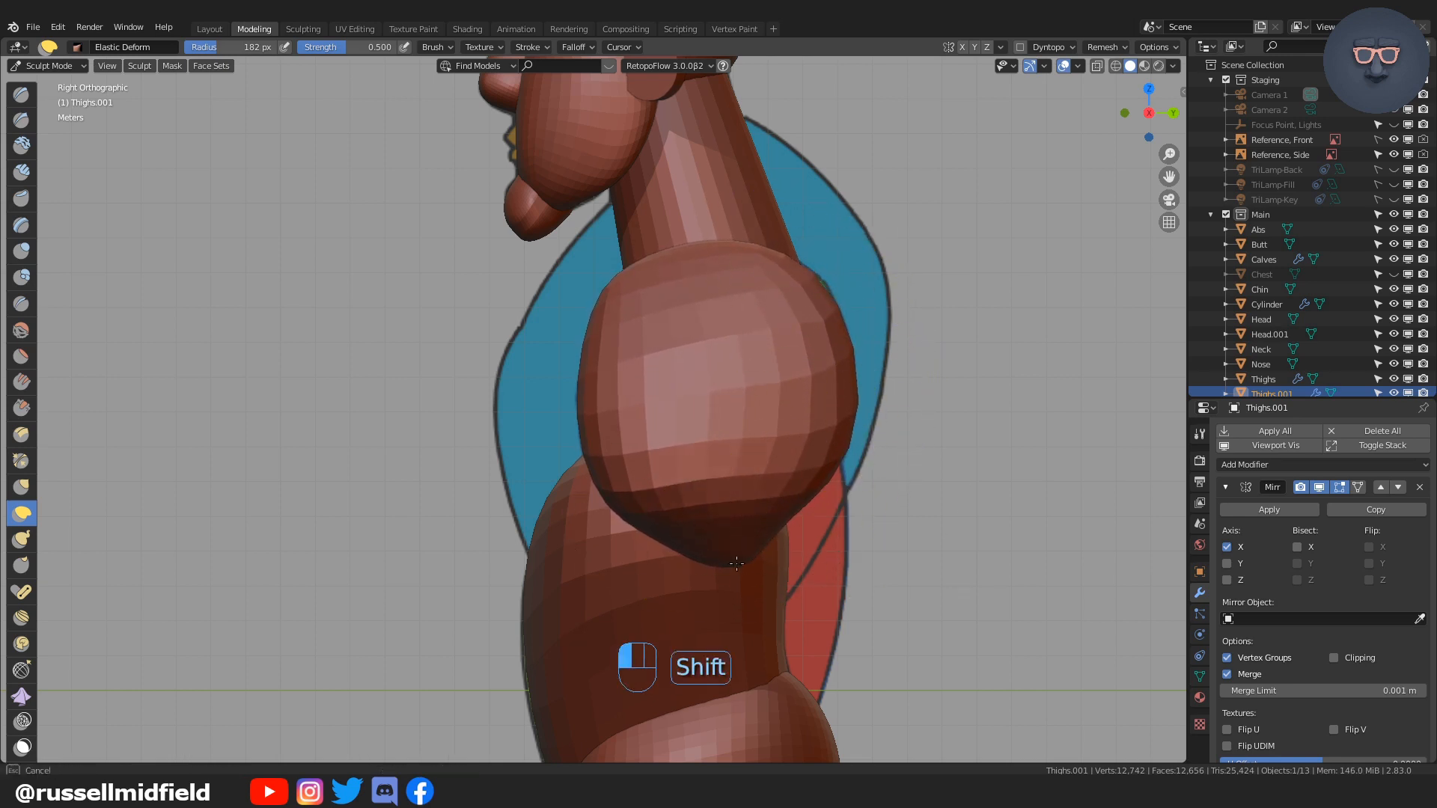
Step: Smooth the shoulder's pointed lower end and pull its rear edge out to the side blueprint
middle_drag(745, 599, 824, 383)
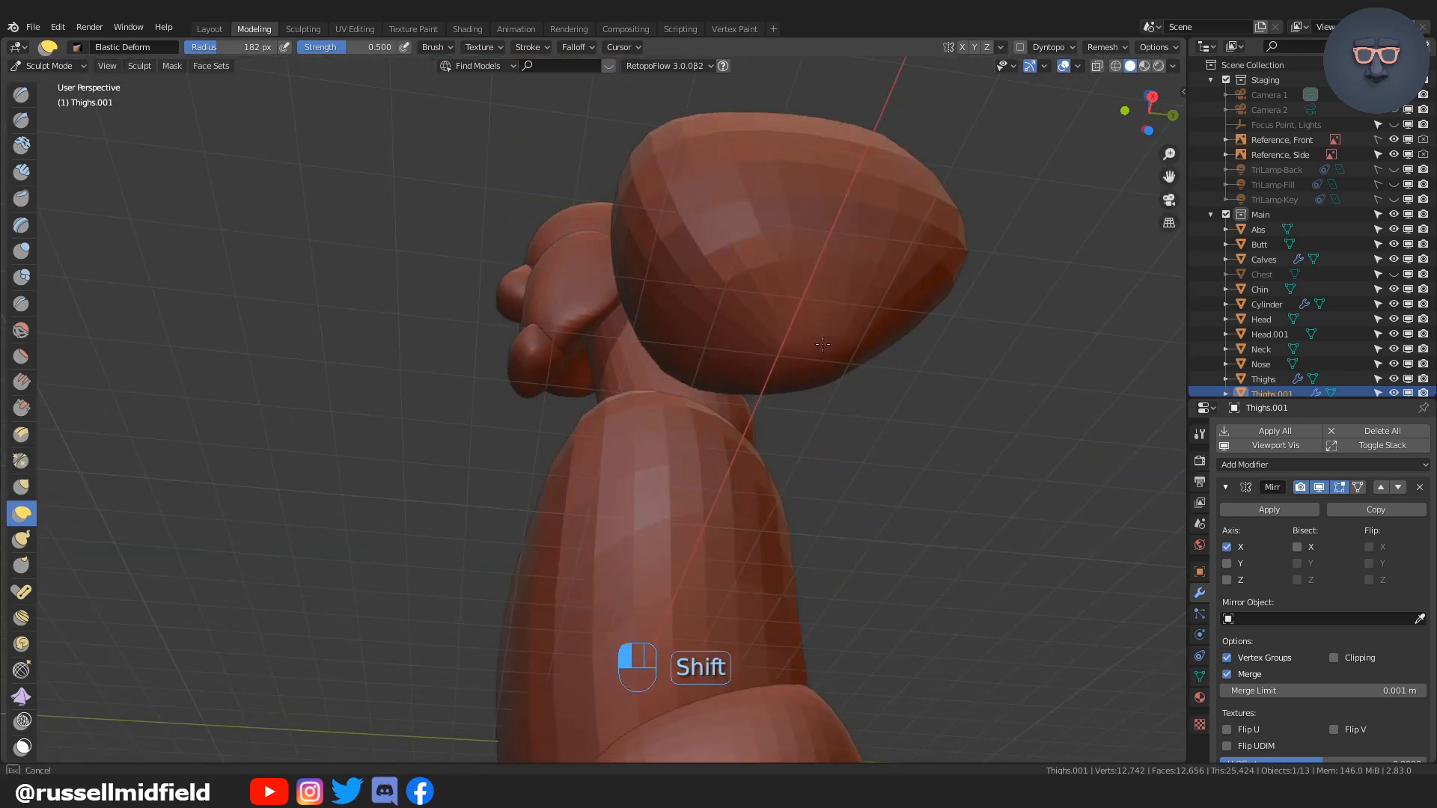
key(KP_3)
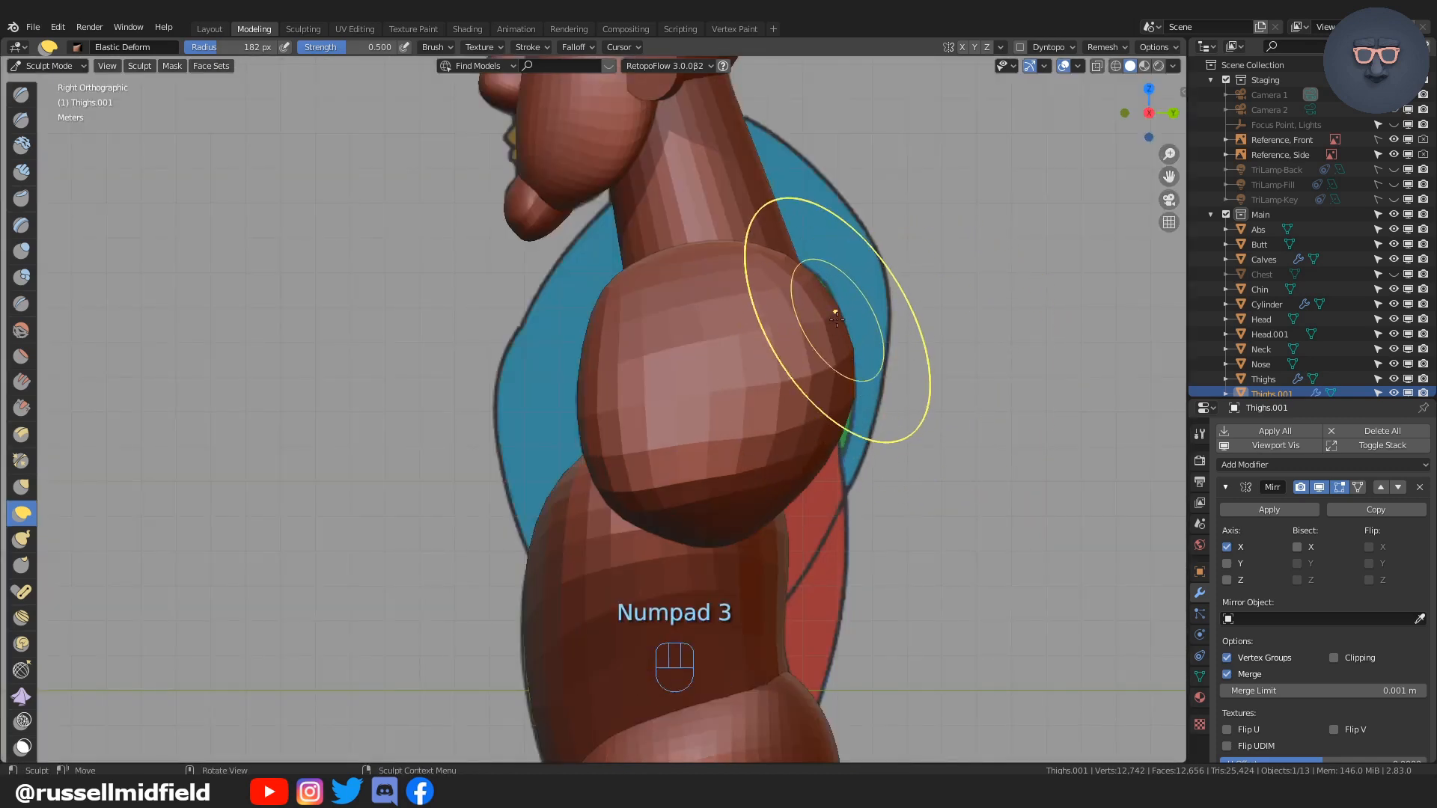
drag(820, 443, 846, 442)
drag(832, 341, 840, 326)
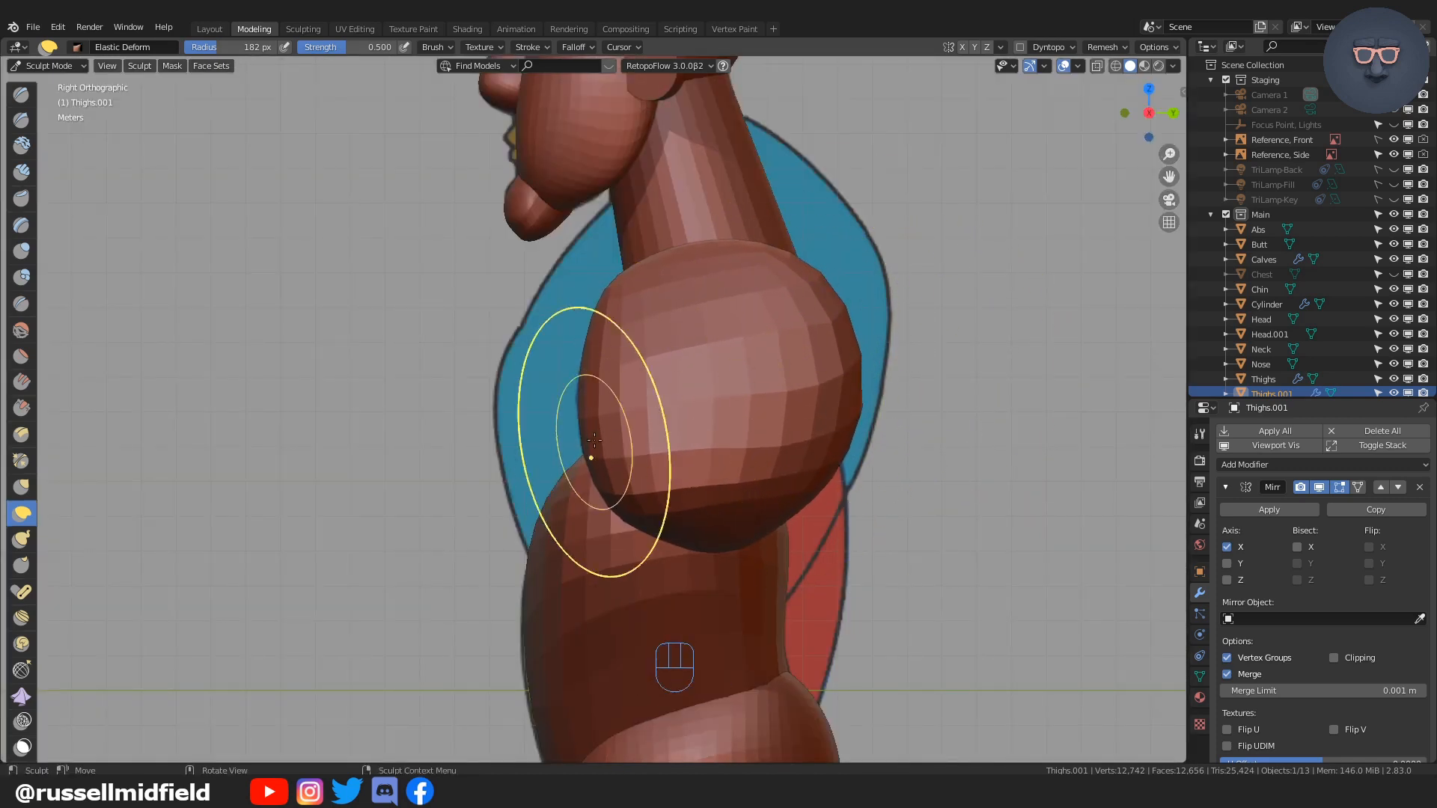
Step: Refine the shoulder's front edge in side view and its outer contour in front view with Elastic Deform
drag(594, 454, 583, 446)
drag(591, 393, 584, 389)
middle_drag(584, 388, 759, 384)
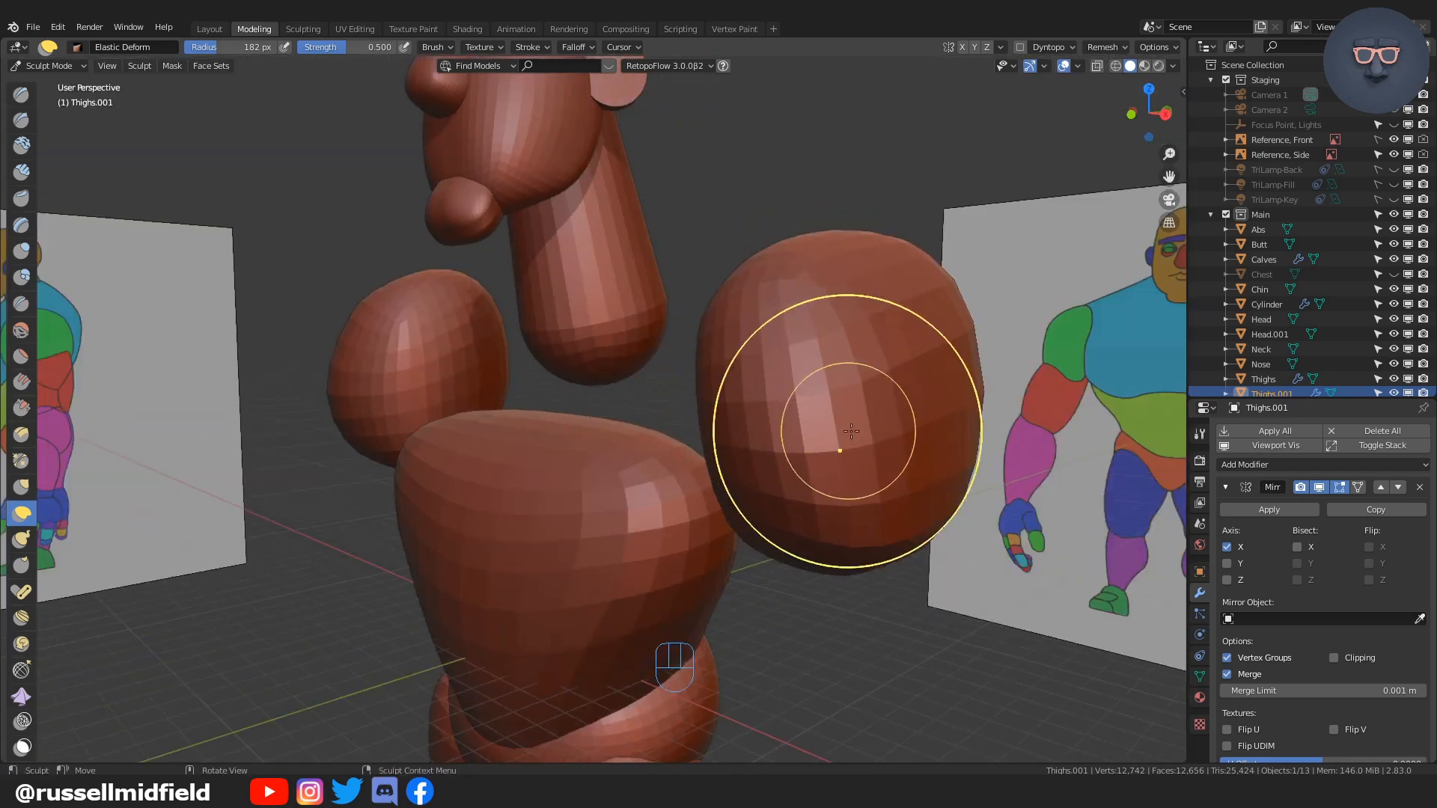
key(KP_1)
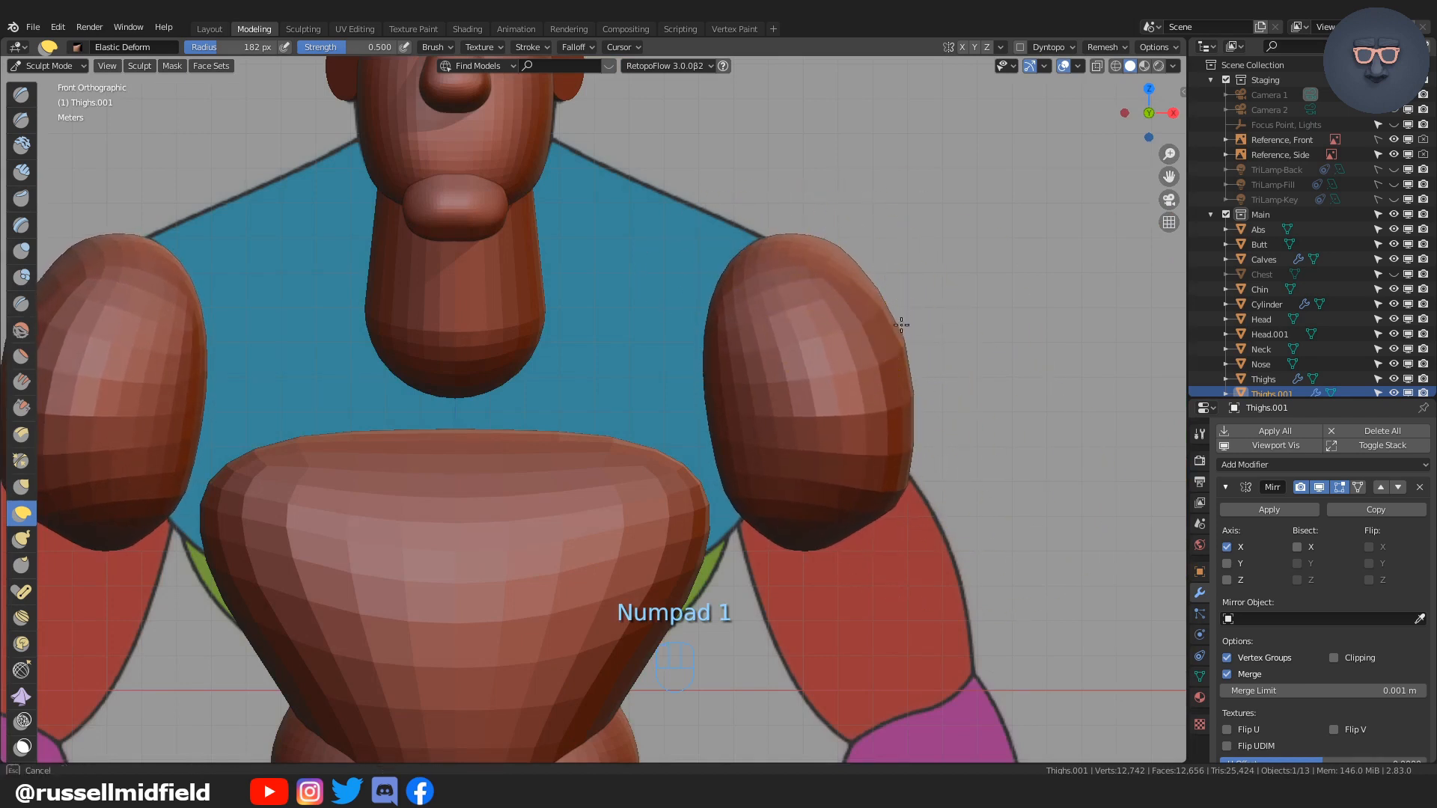
middle_drag(898, 320, 1022, 416)
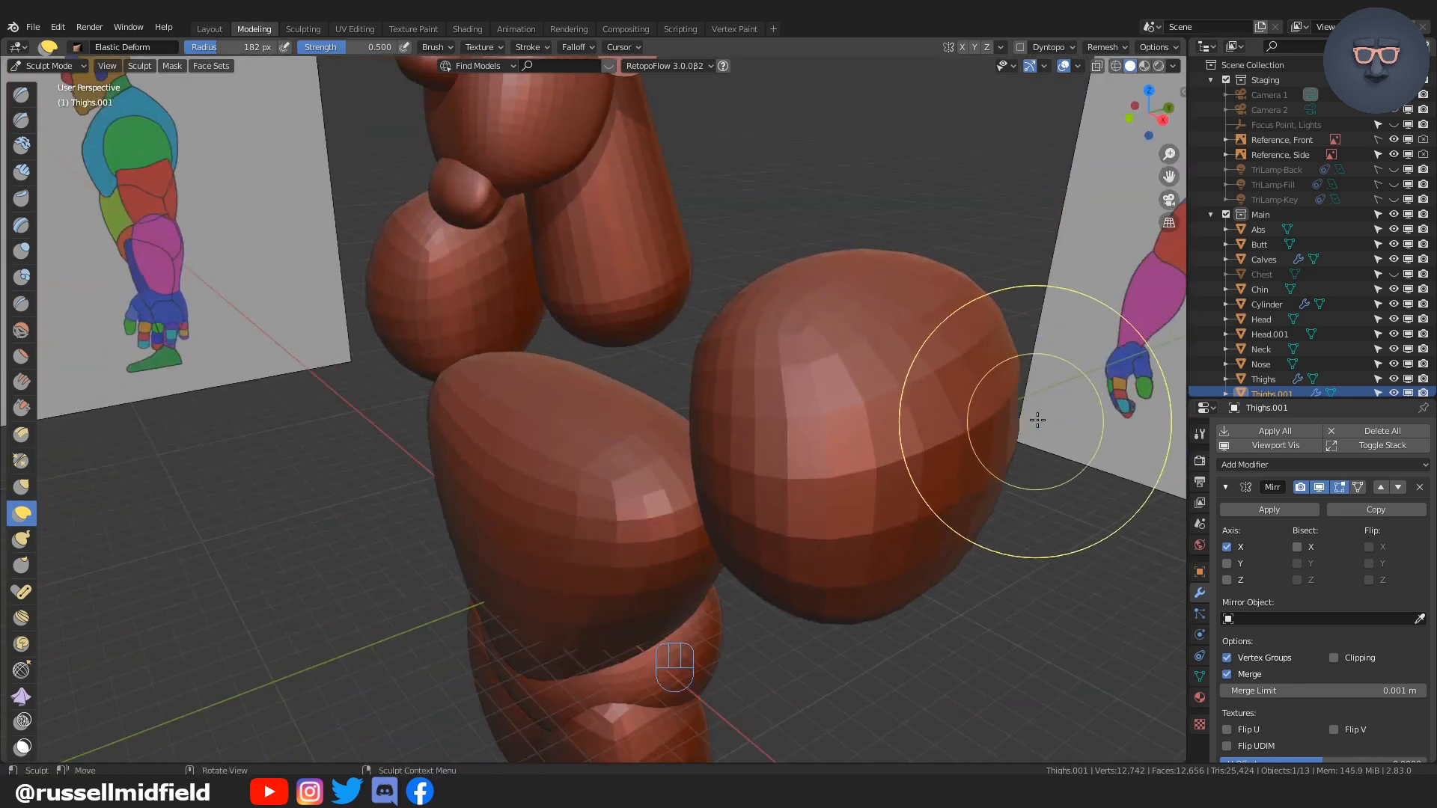
key(KP_1)
drag(939, 329, 922, 319)
drag(933, 388, 922, 392)
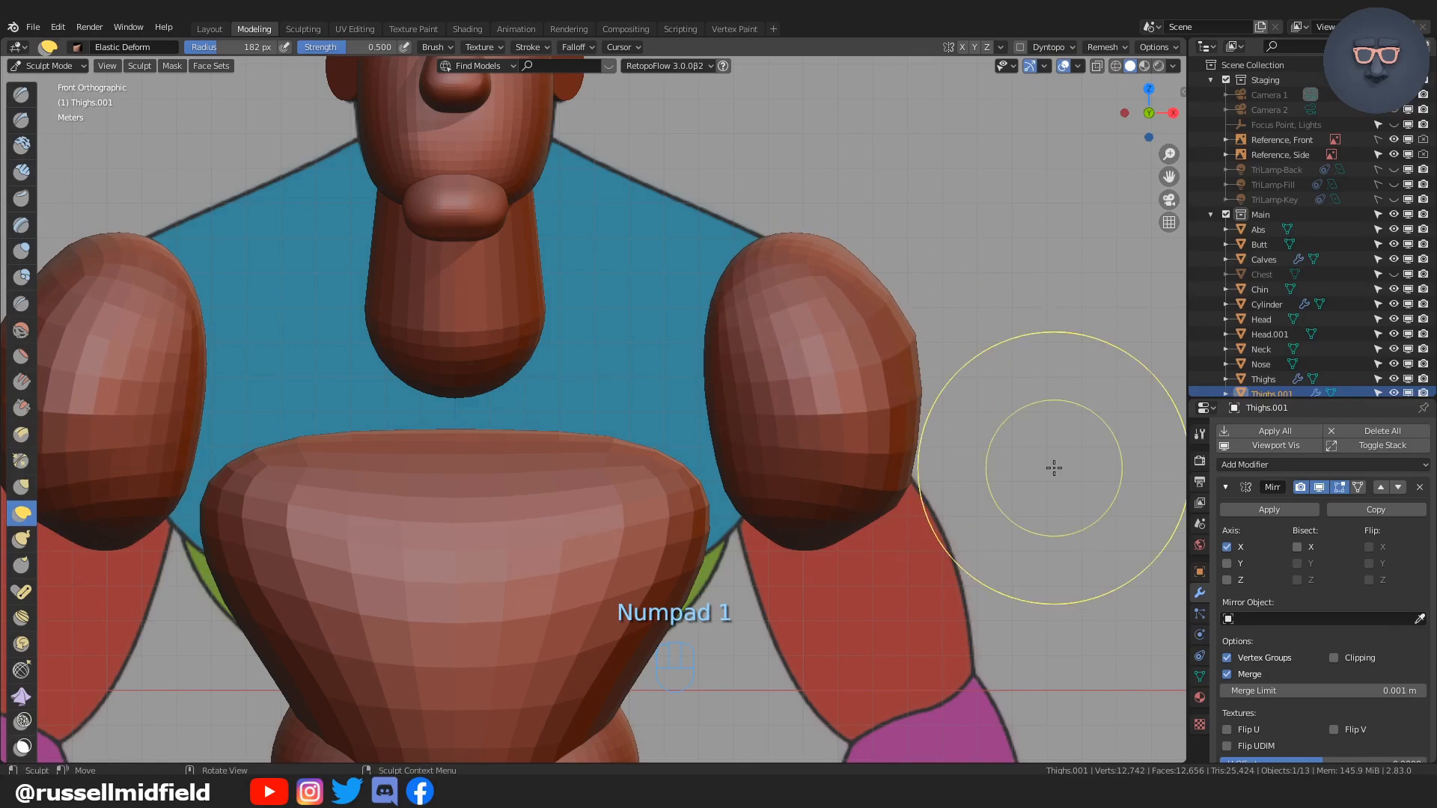
Step: Rename the Thighs.001 object to Shoulders
double_click(1246, 395)
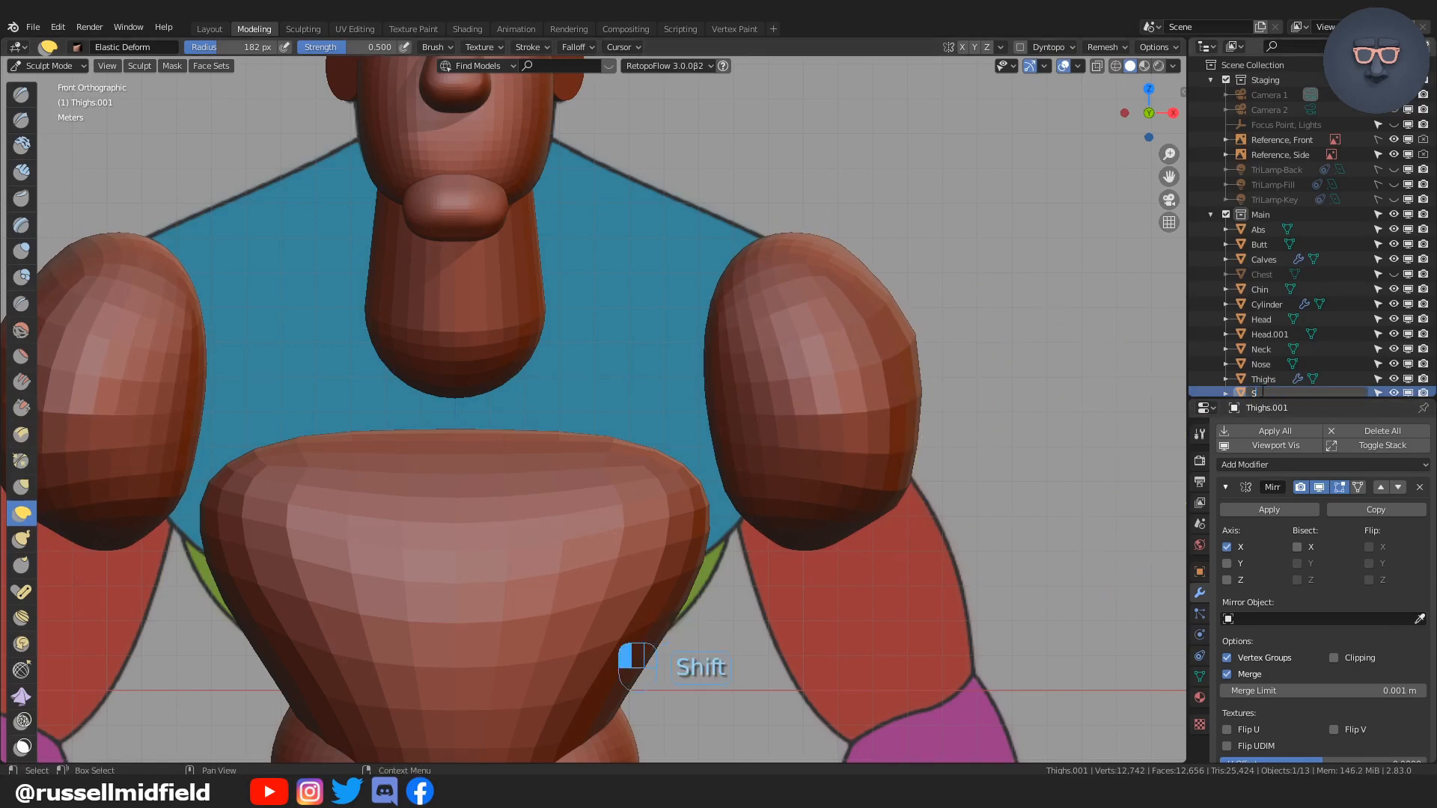
text(Shoulders)
key(Return)
scroll(958, 356, down, 4)
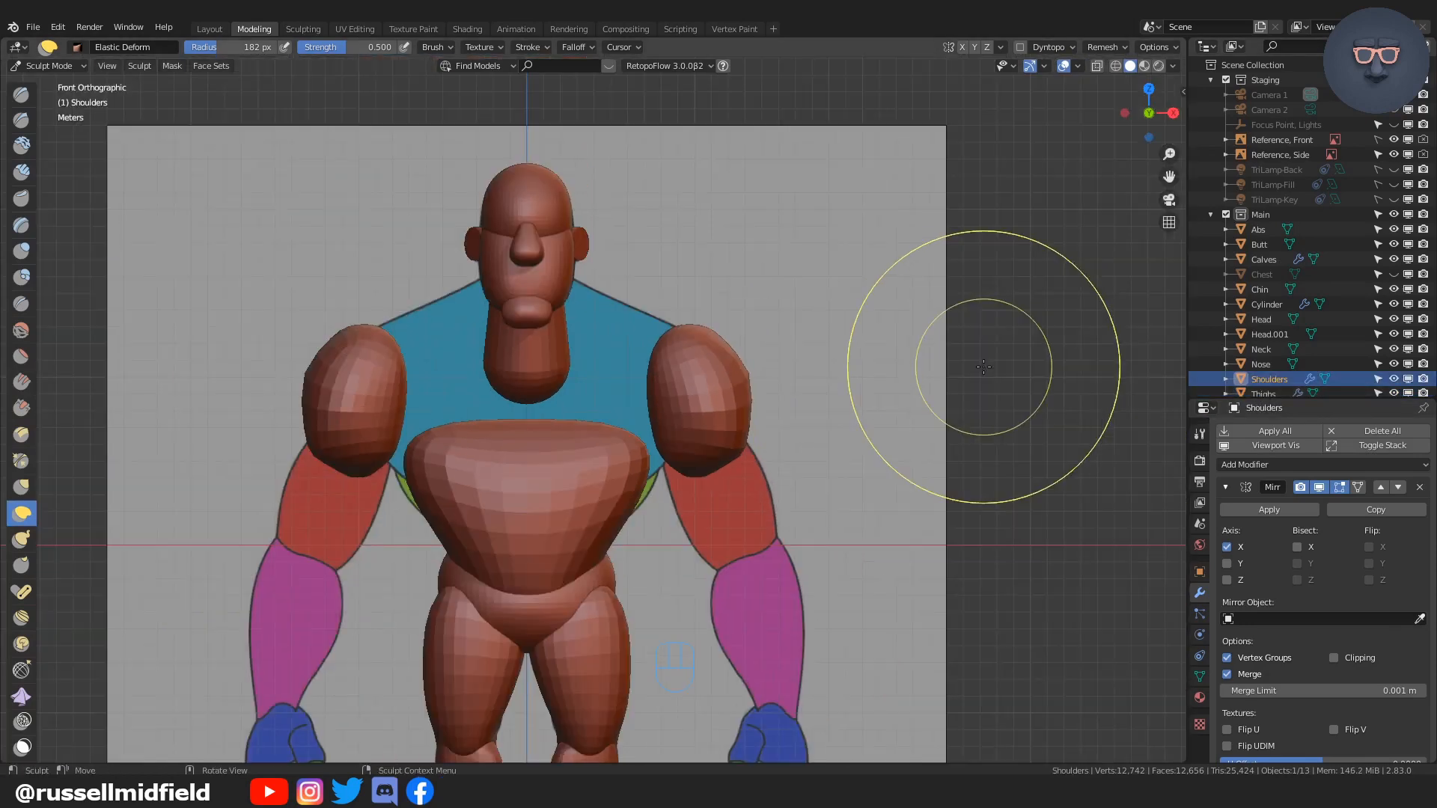
Step: Switch to Object Mode and unhide the Chest to check the torso against the front reference
key(ctrl+Tab)
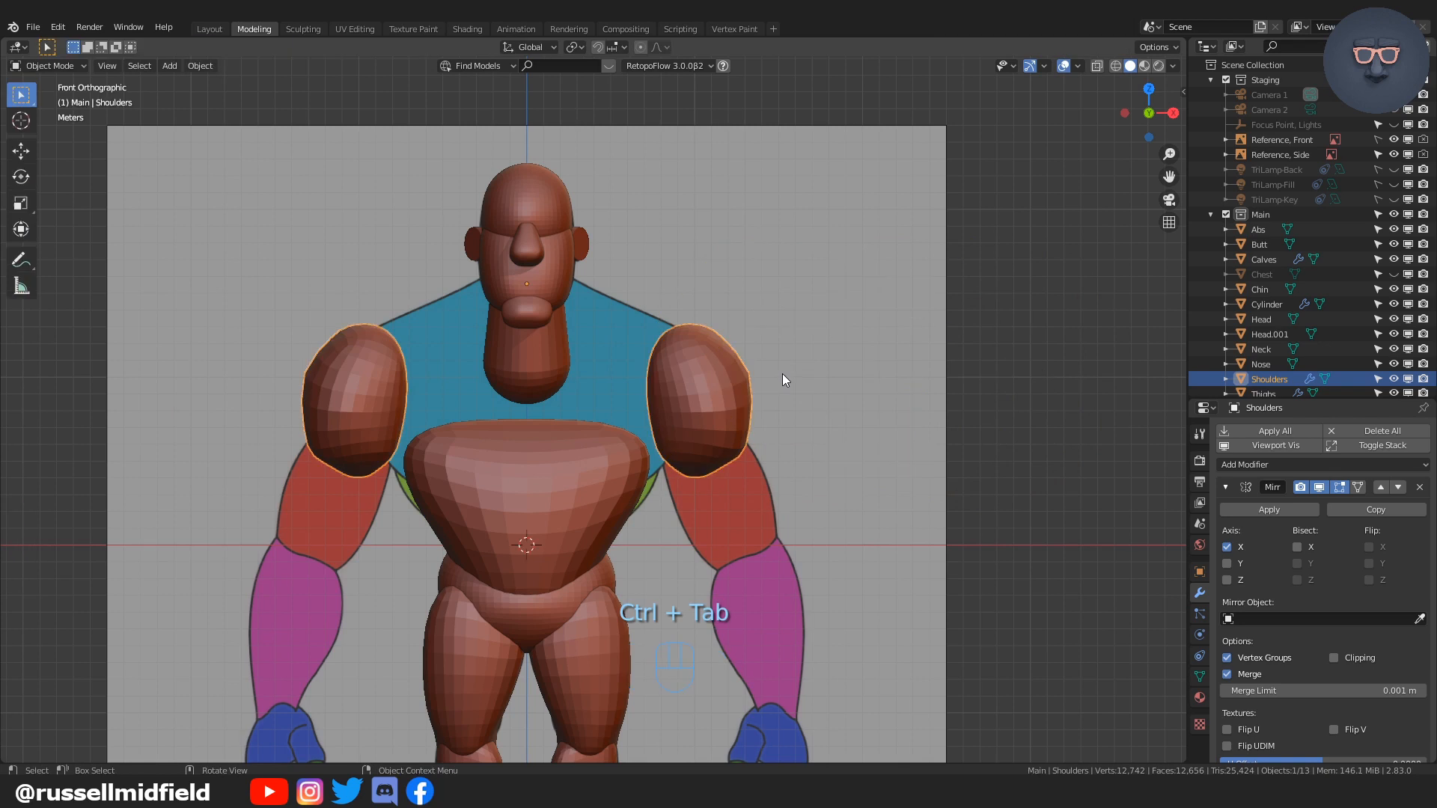
click(1394, 274)
click(1035, 492)
shift+middle_drag(1036, 492, 969, 425)
scroll(1044, 407, down, 3)
key(KP_1)
scroll(931, 426, up, 4)
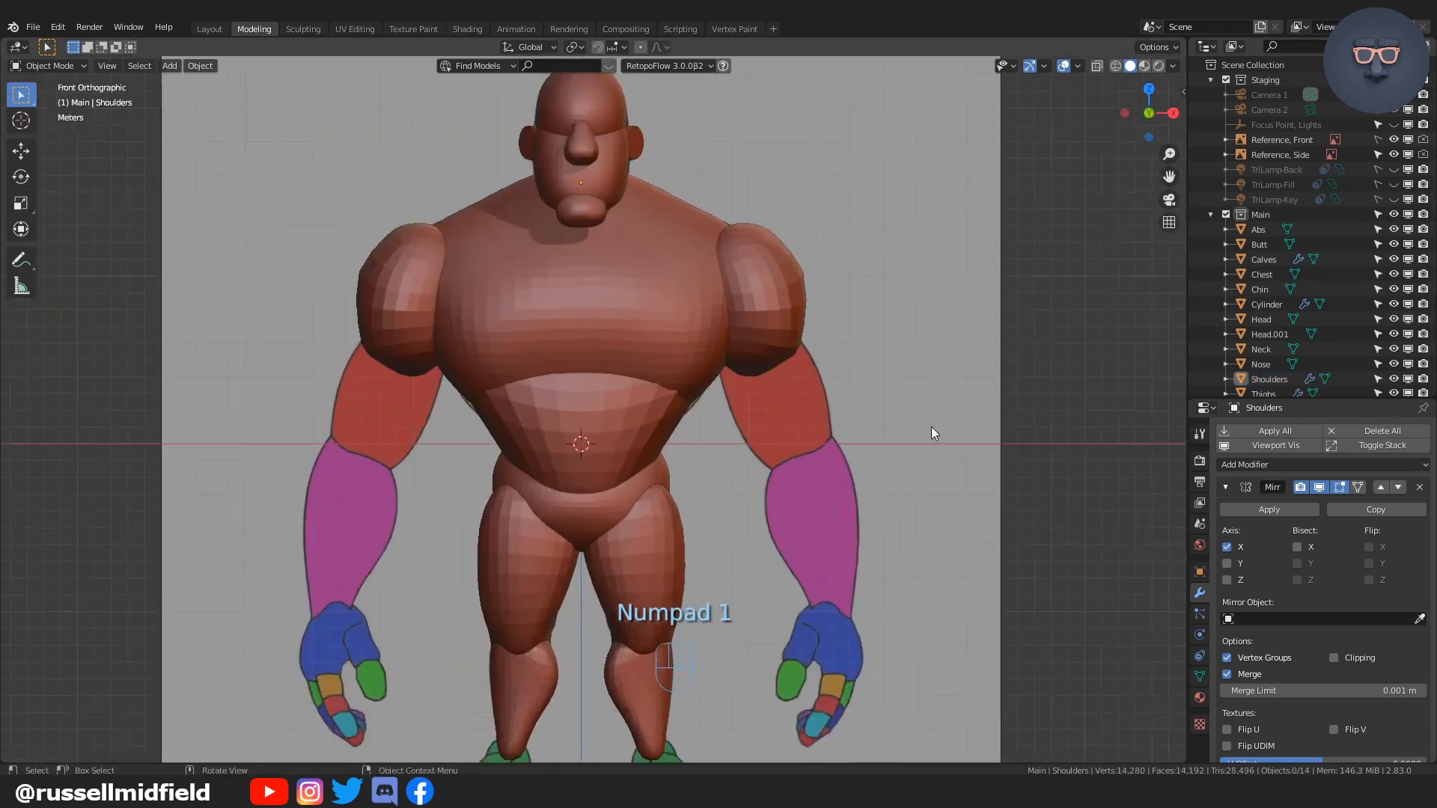
scroll(929, 424, down, 4)
scroll(928, 426, up, 6)
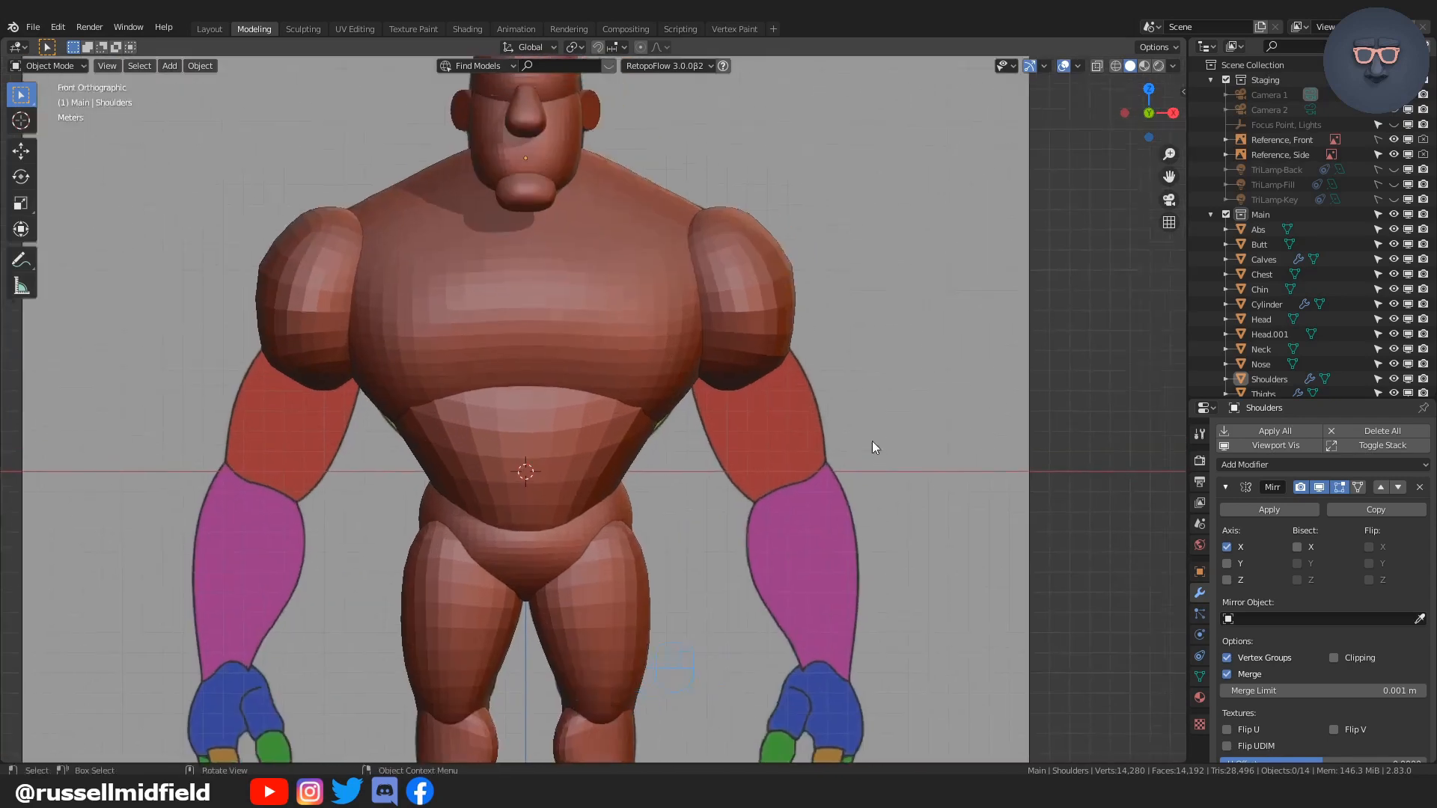
Step: Duplicate the Thighs object and move the copy up about 8.27 m along Z
click(873, 305)
shift+middle_drag(873, 305, 847, 349)
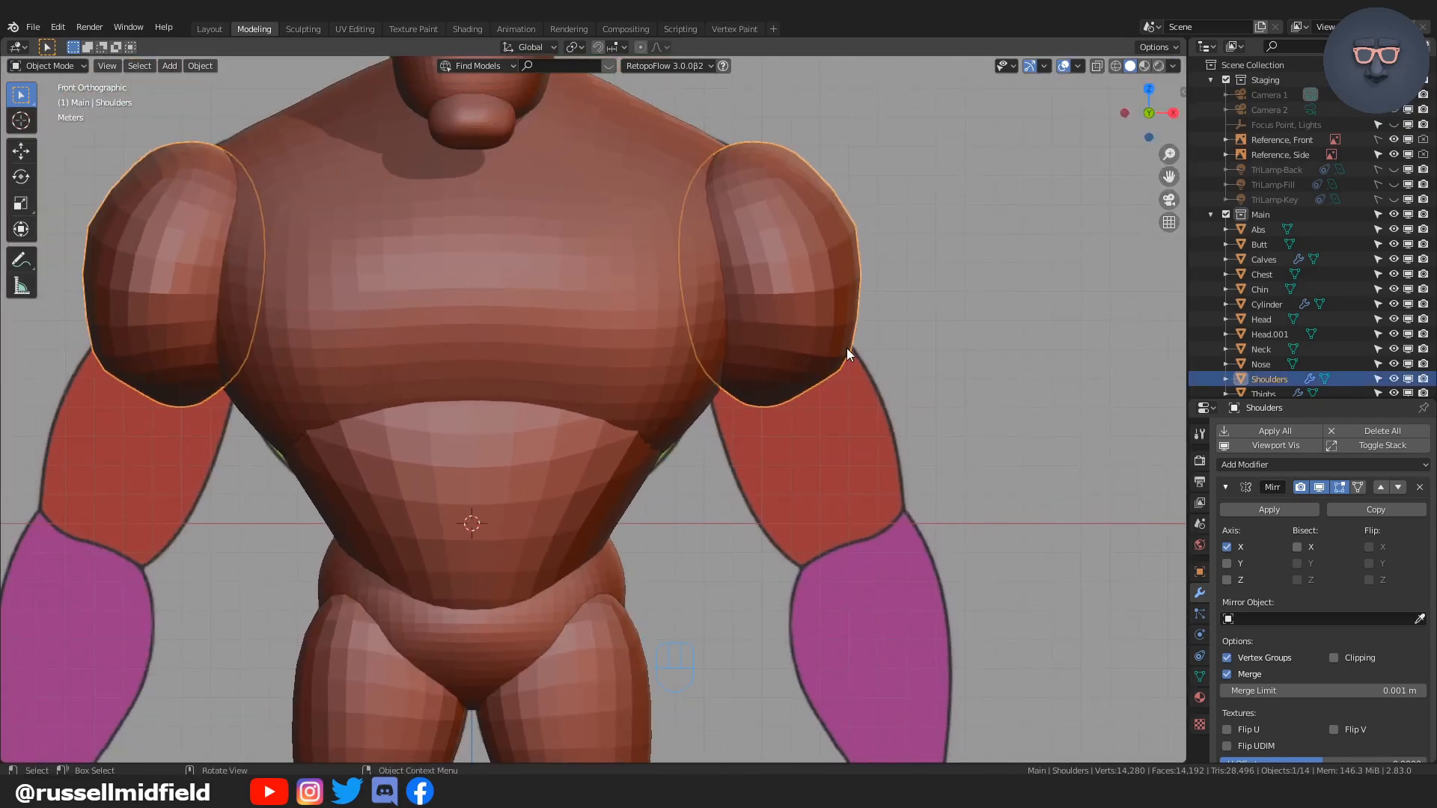
shift+middle_drag(868, 533, 865, 421)
click(614, 597)
scroll(744, 572, down, 2)
scroll(744, 572, up, 1)
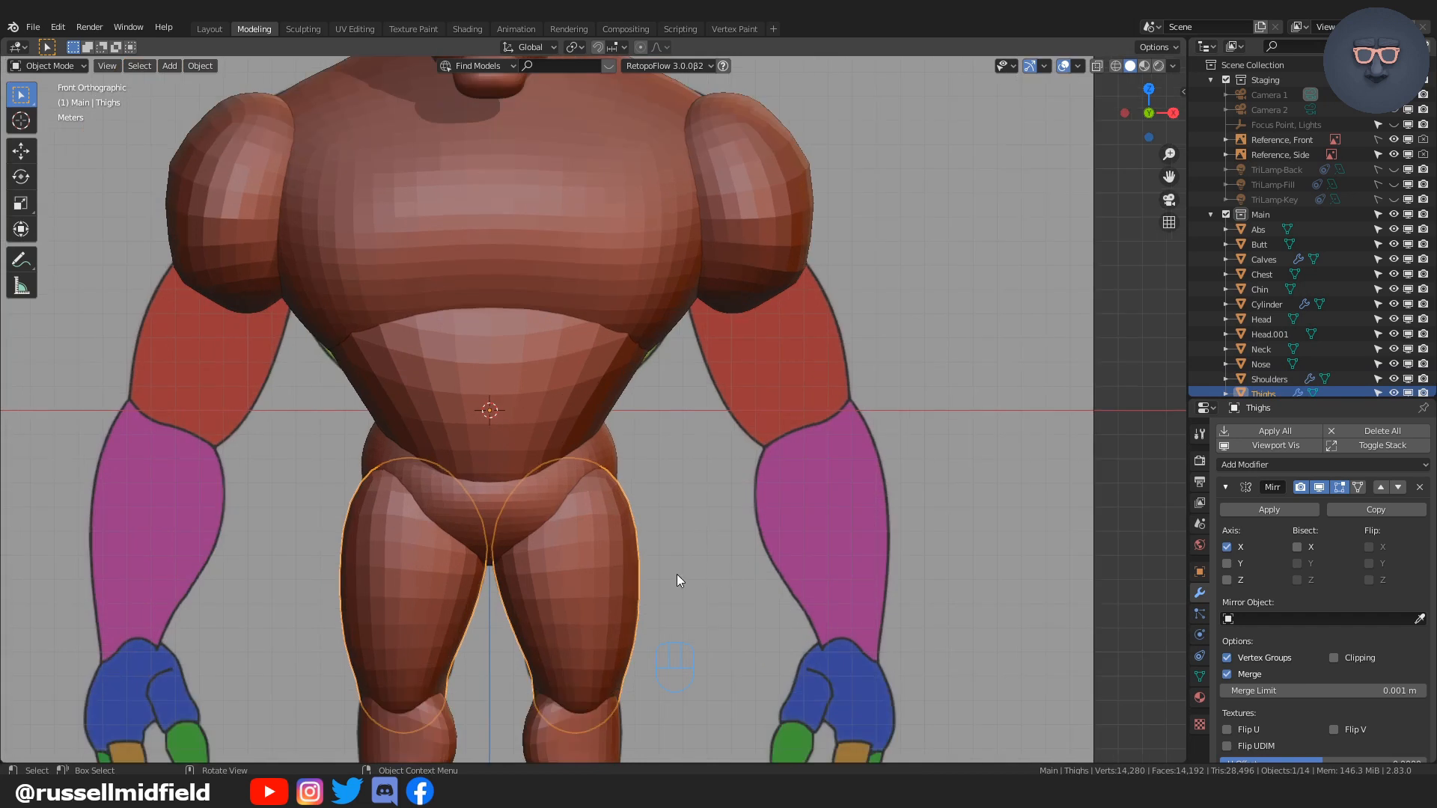
key(shift+d)
key(z)
click(708, 373)
Step: In Edit Mode, fit the duplicate's mesh over the upper arm: move it about 8.76 m along X, rotate about -13.8°, and raise about 0.93 m
key(Tab)
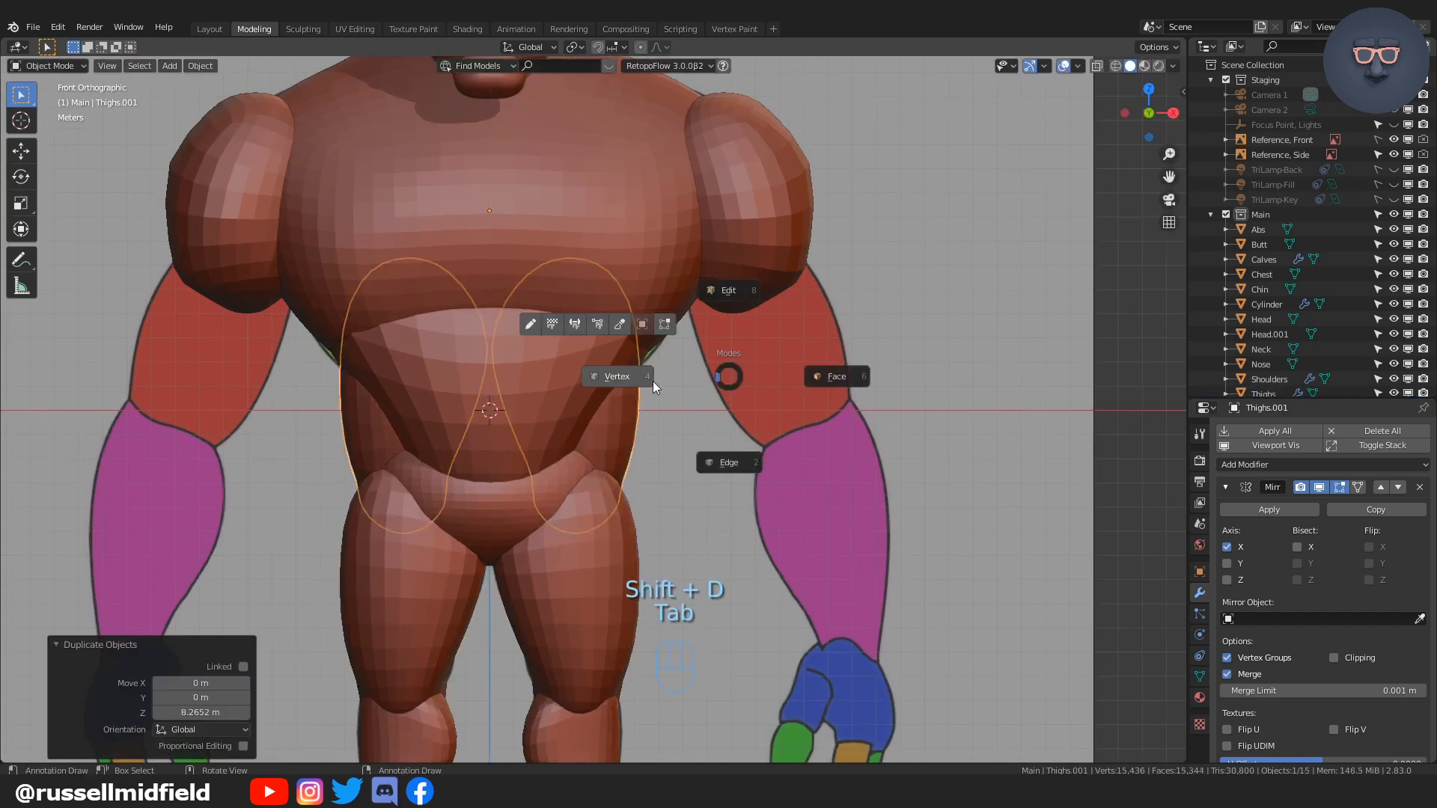
key(g)
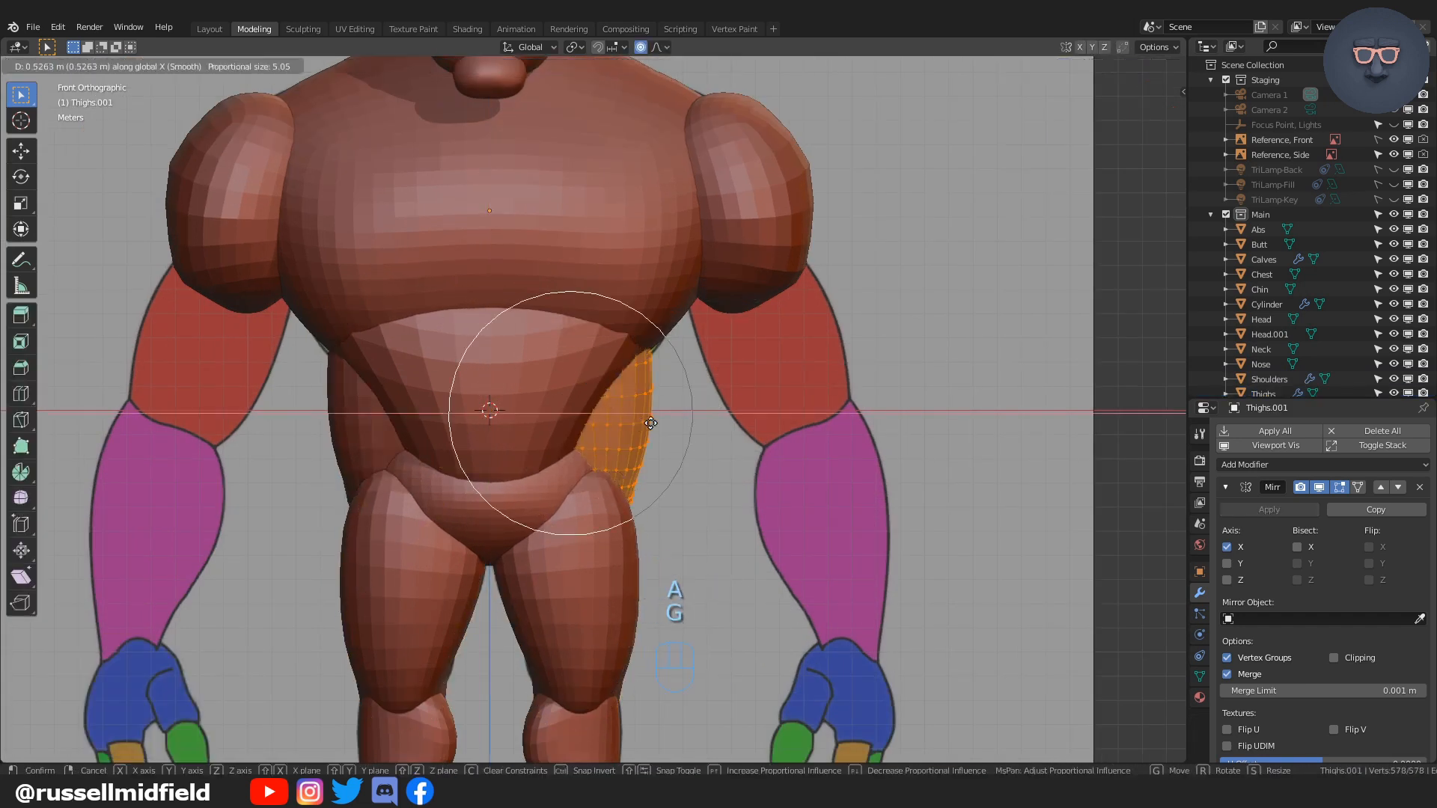
click(955, 325)
key(r)
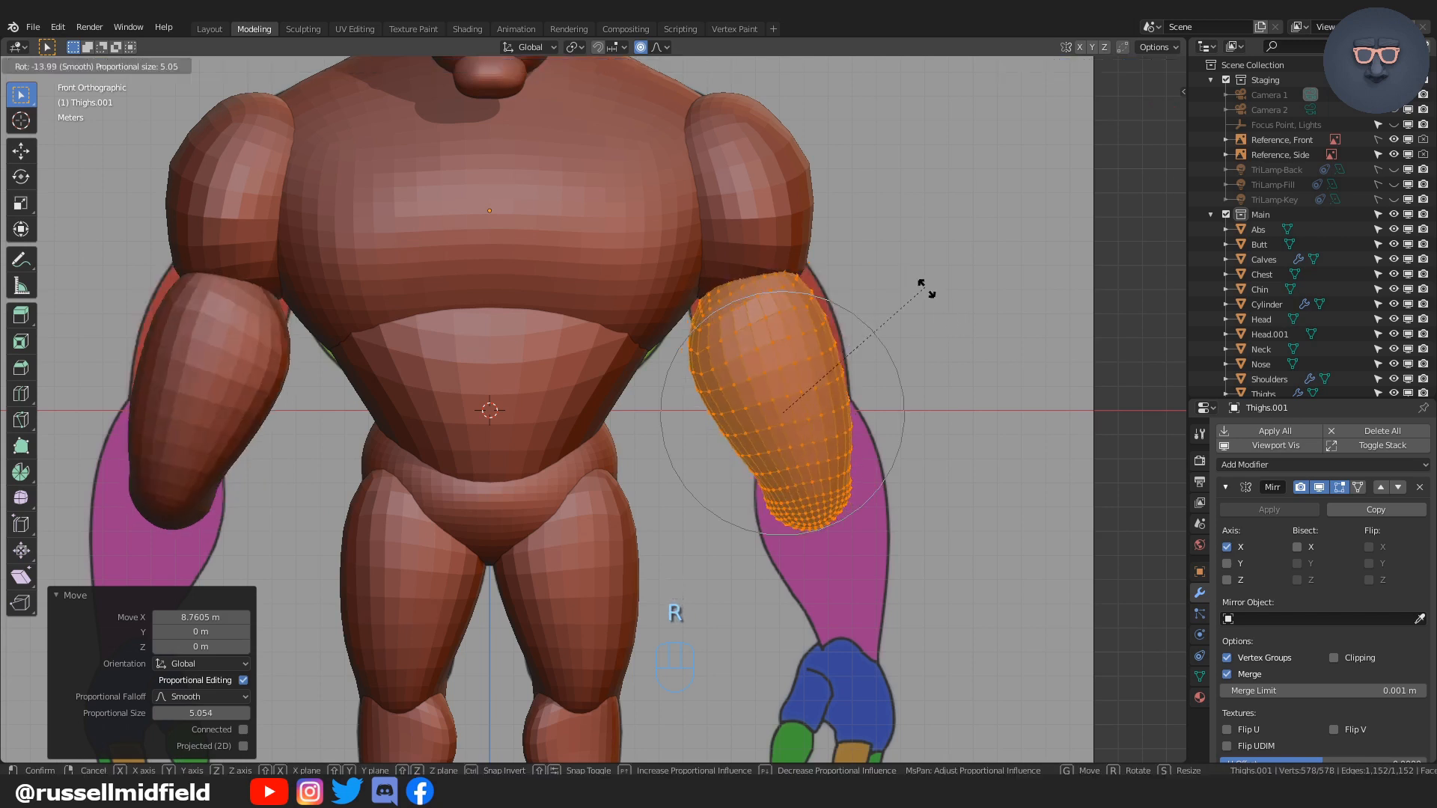
click(922, 284)
key(g)
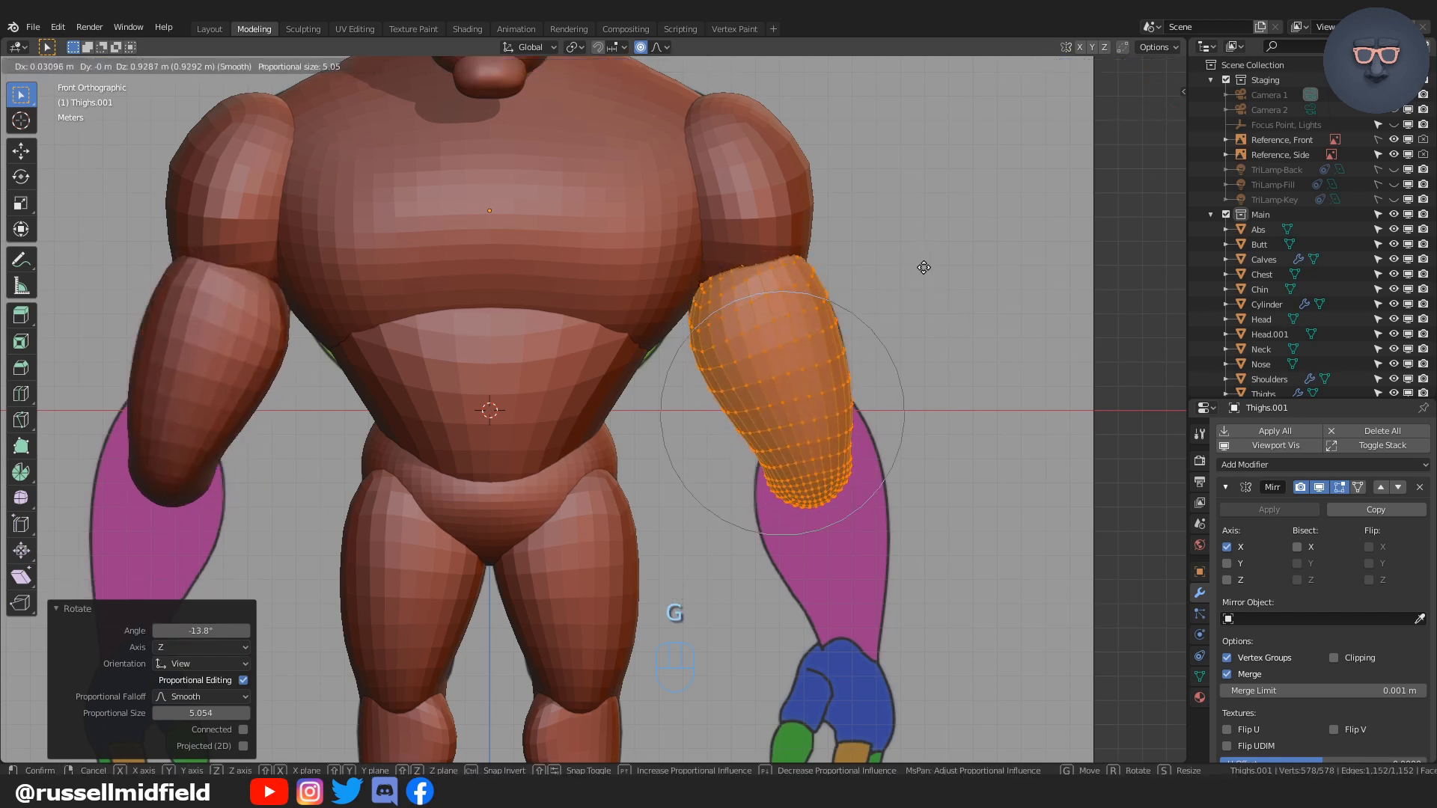
click(966, 334)
Step: Move the upper-arm mesh about 1.85 m along Y to match the side reference
middle_drag(969, 334, 810, 373)
key(g)
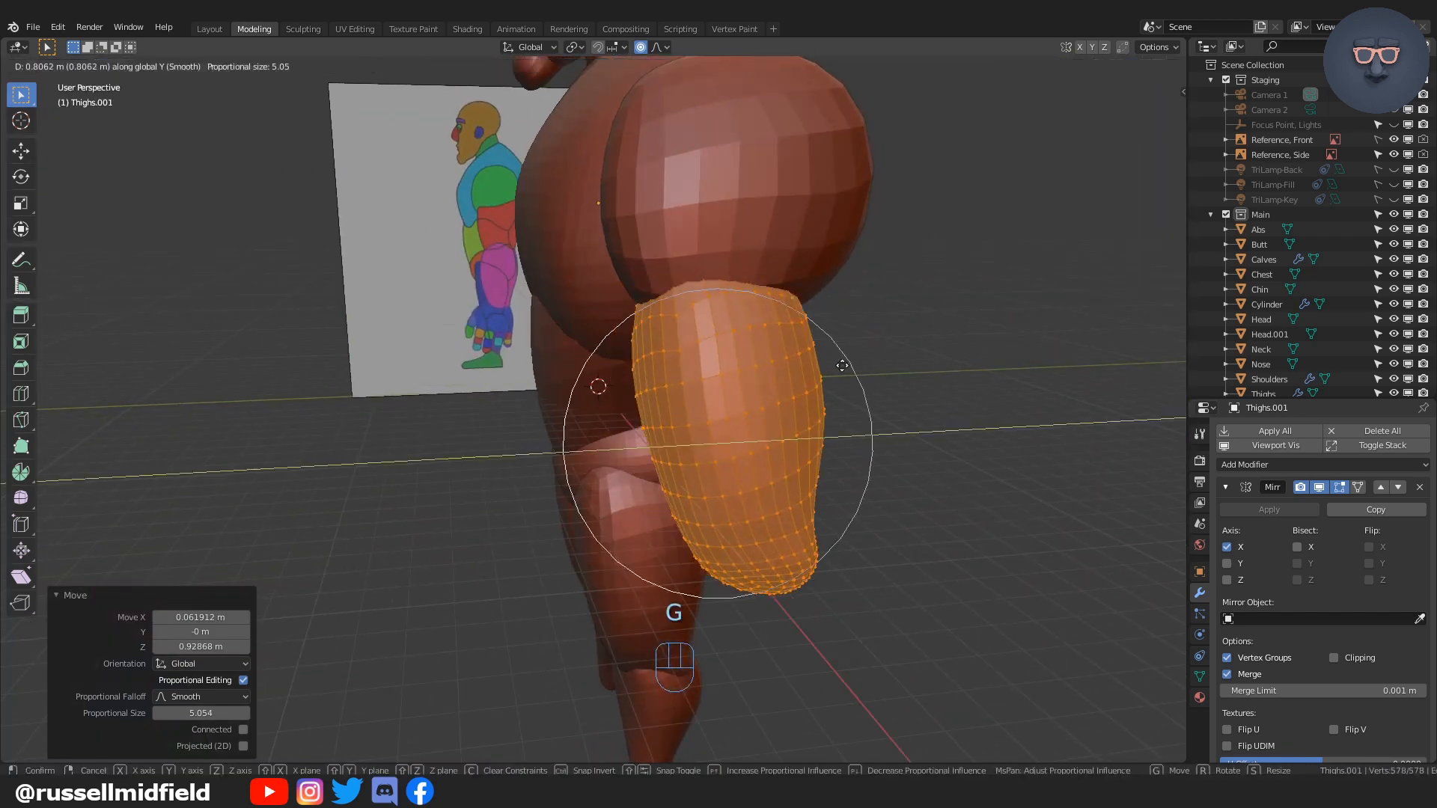
click(860, 359)
key(KP_3)
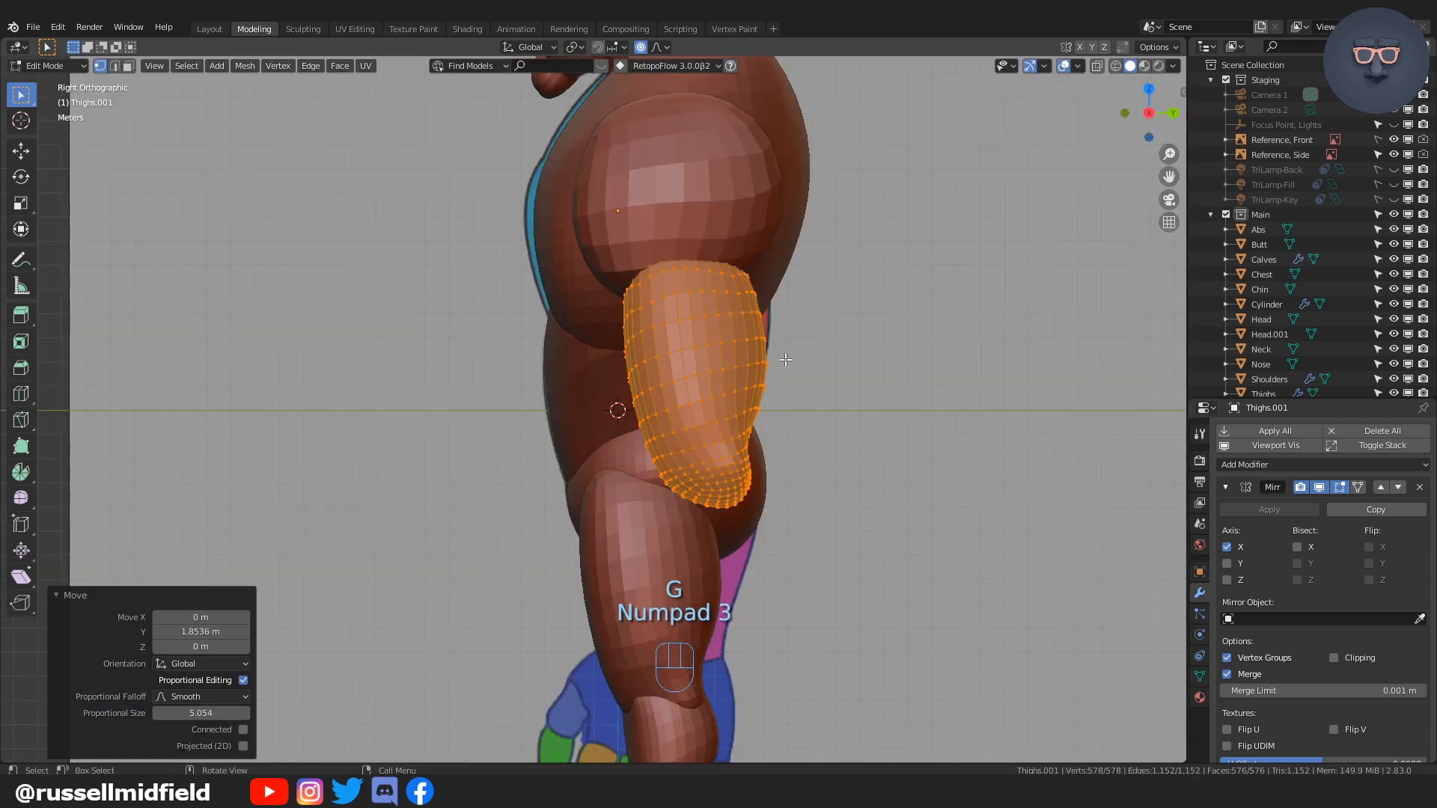
Step: Return to Object Mode and hide Abs, Butt, Chest, Shoulders and Thighs to reveal the upper-arm reference
key(Tab)
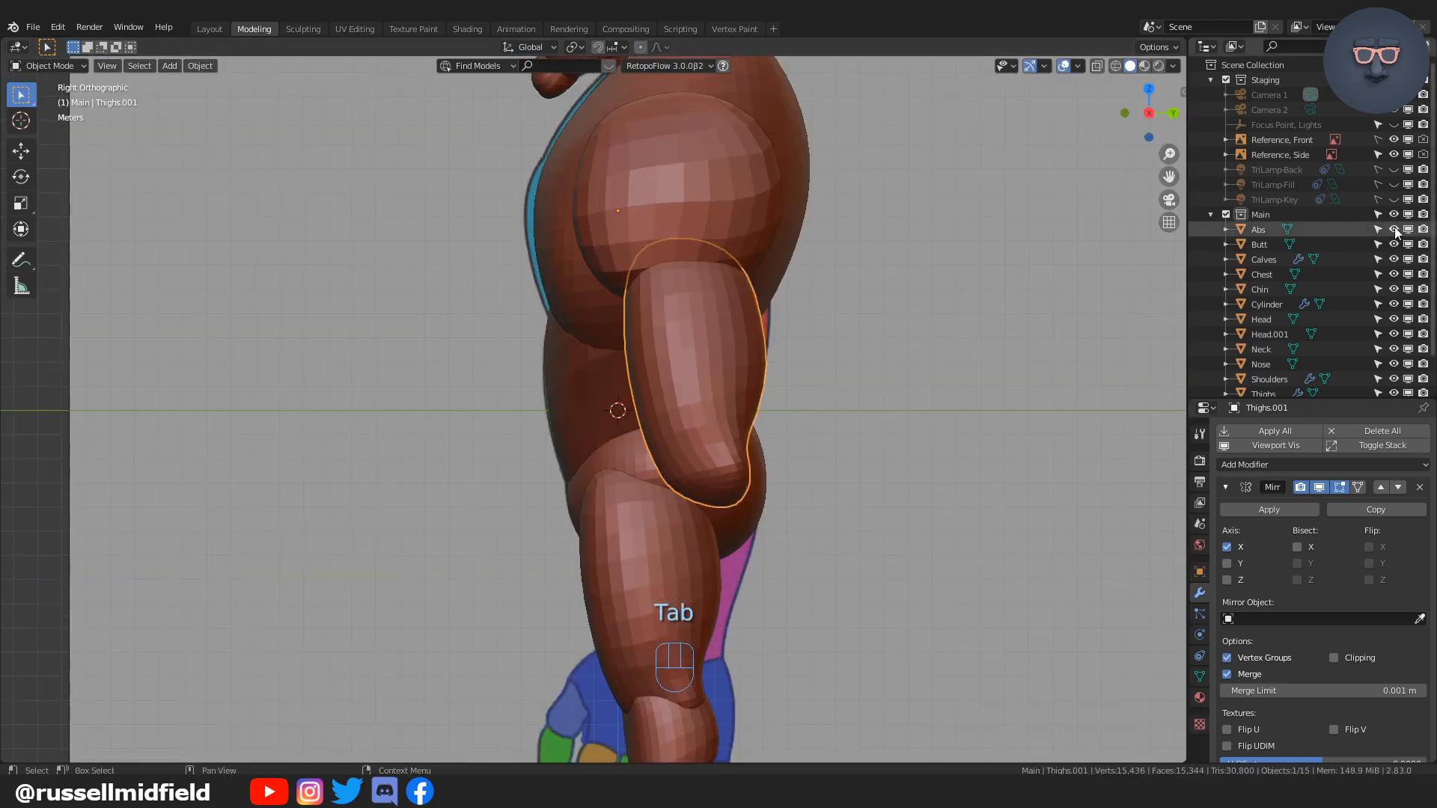
drag(1395, 230, 1394, 249)
click(1393, 274)
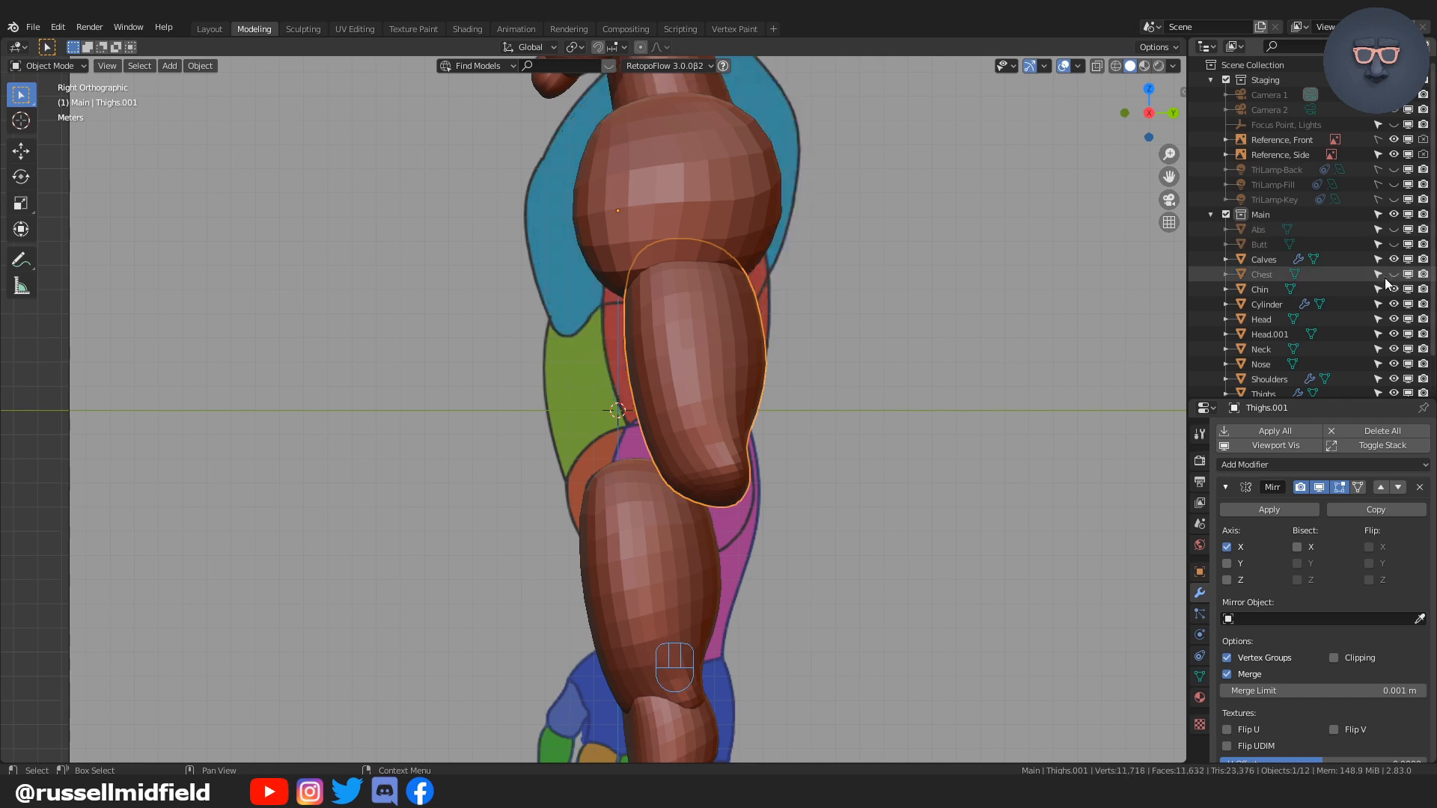
click(1394, 378)
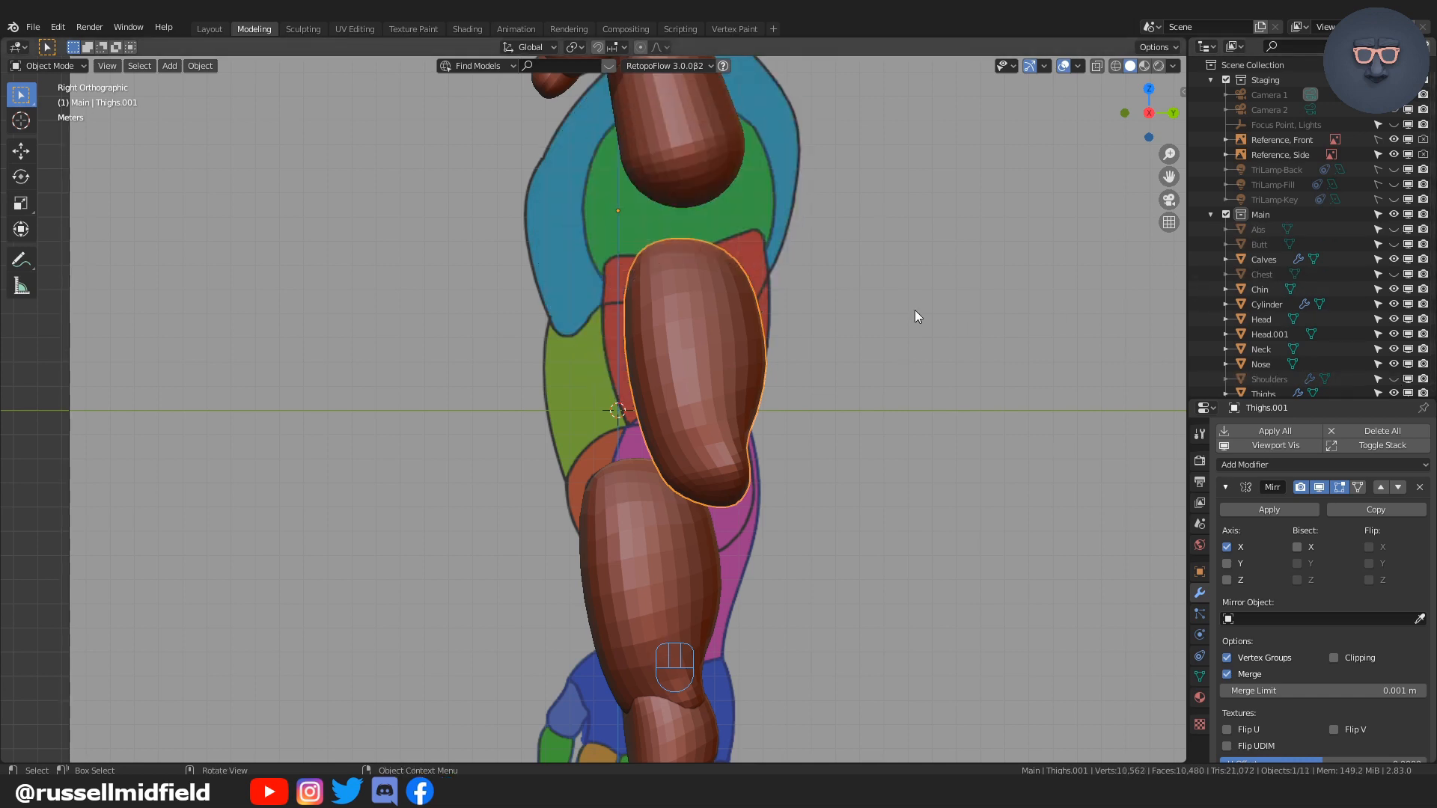
click(1394, 393)
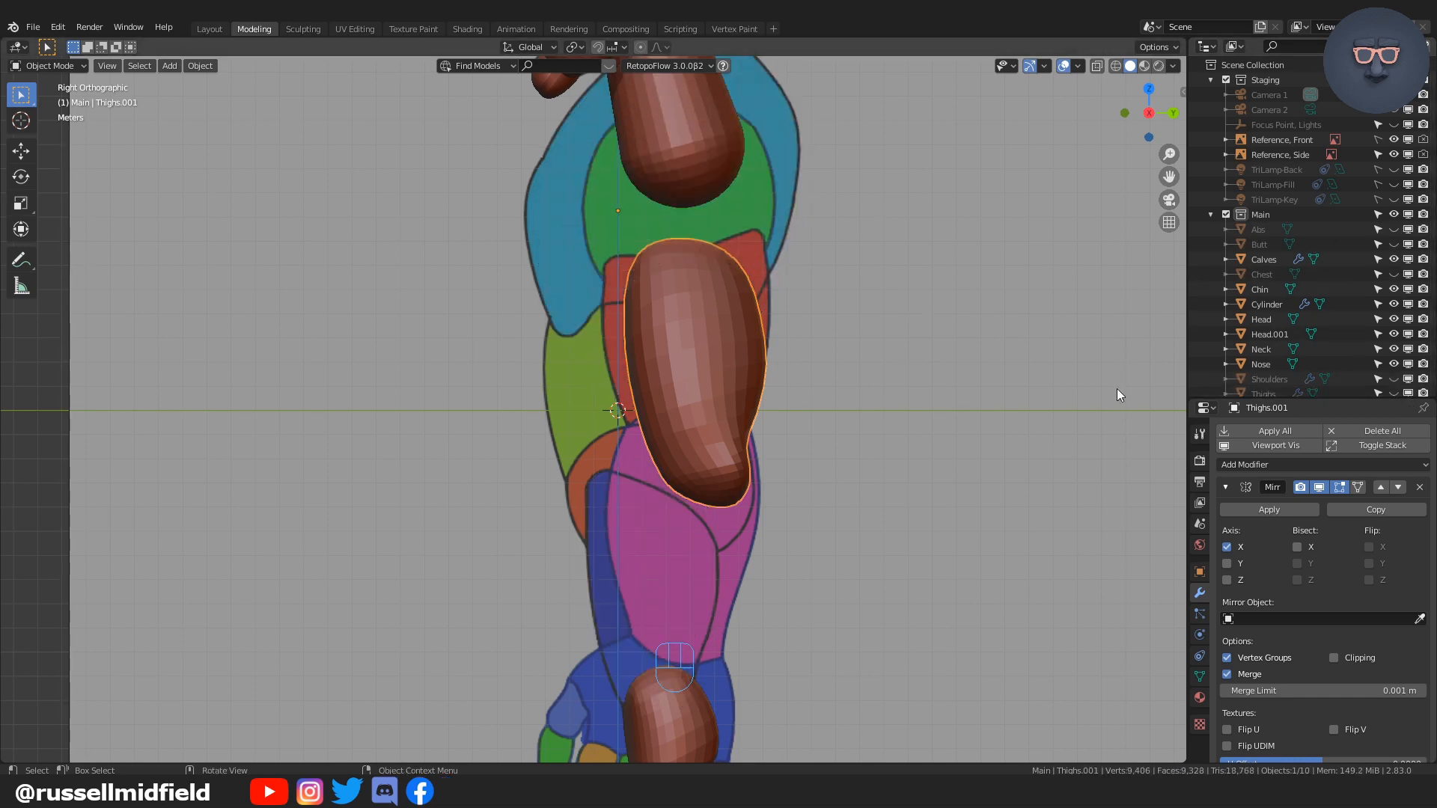
Step: In Sculpt Mode, stretch and smooth the upper arm toward its red side-reference outline using Elastic Deform with a 144 px radius
key(ctrl+Tab)
click(819, 443)
scroll(793, 434, up, 1)
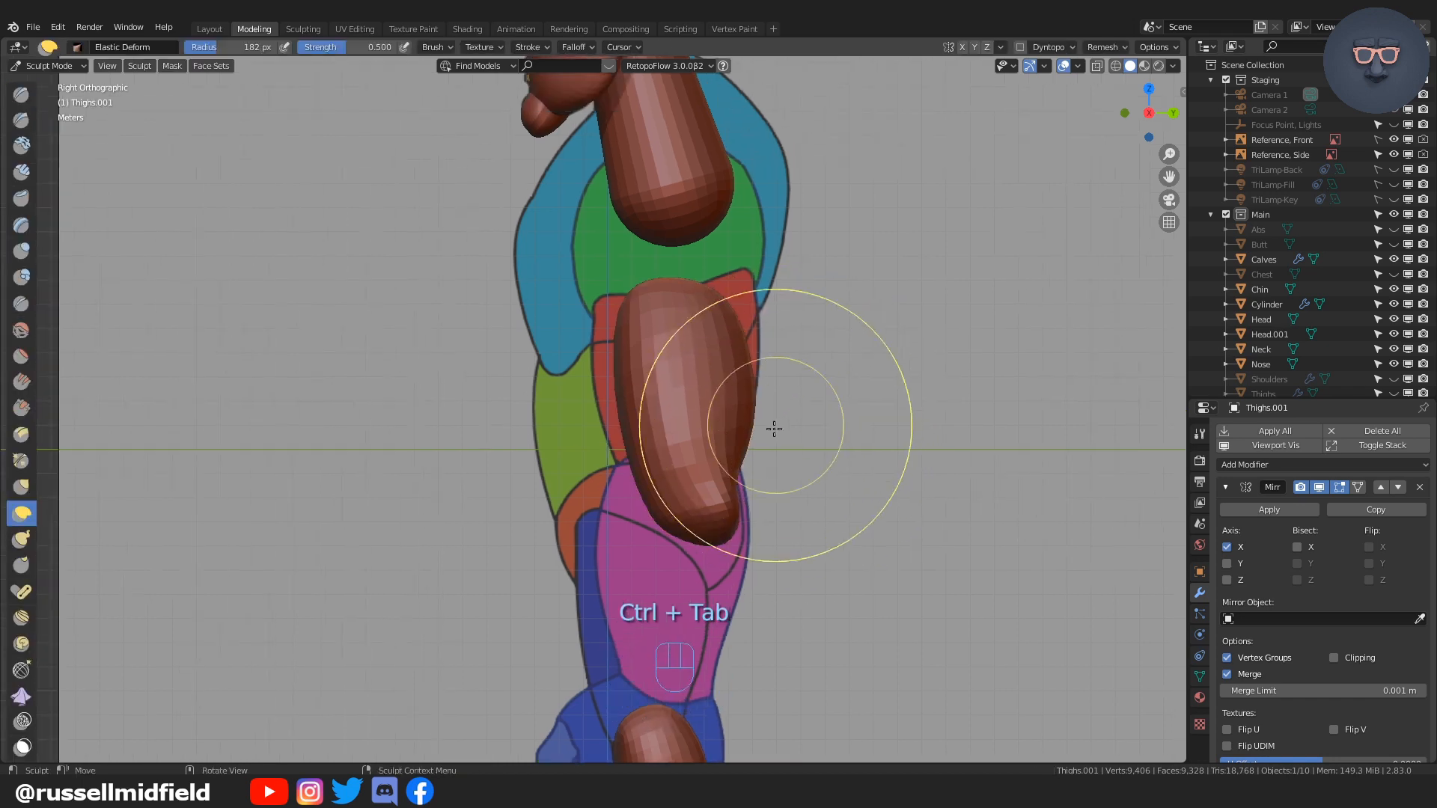
key(f)
click(738, 291)
drag(761, 299, 796, 285)
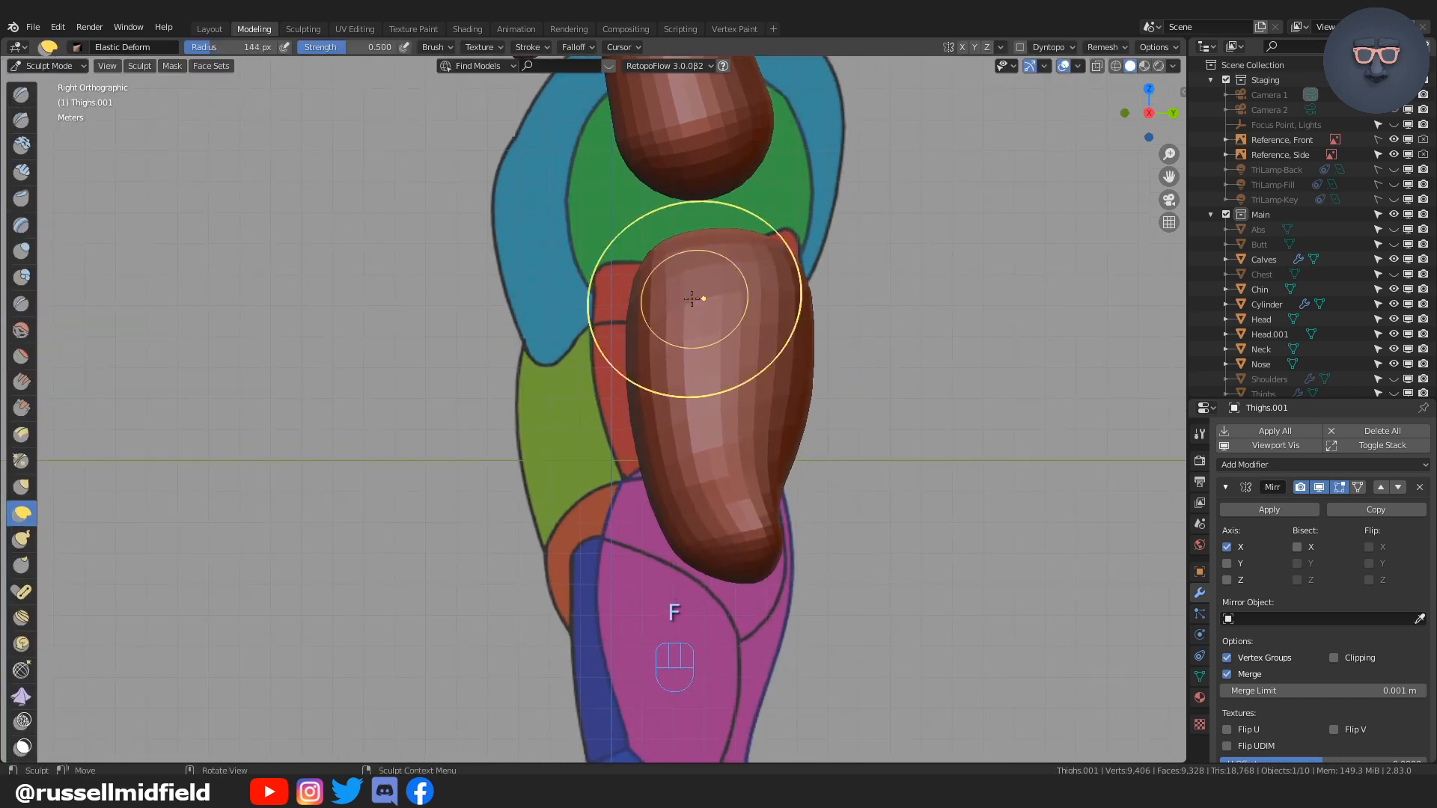
drag(651, 307, 593, 327)
mouse_move(728, 253)
mouse_down()
mouse_move(735, 232)
mouse_move(790, 229)
mouse_up()
drag(779, 414, 789, 417)
shift+drag(768, 503, 748, 536)
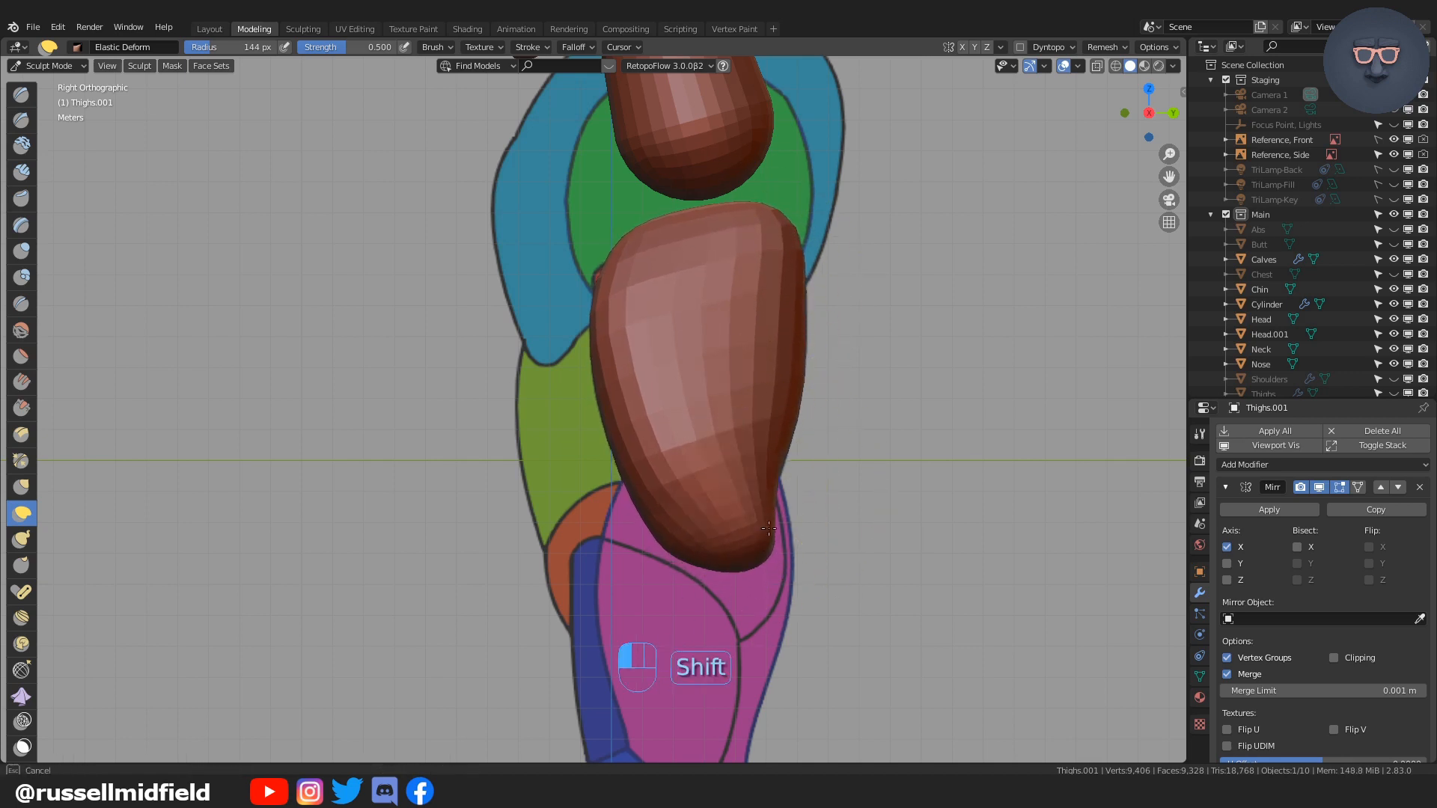
Step: Refine the upper arm's front, back and top contours in side view with Elastic Deform
middle_drag(816, 487, 861, 416)
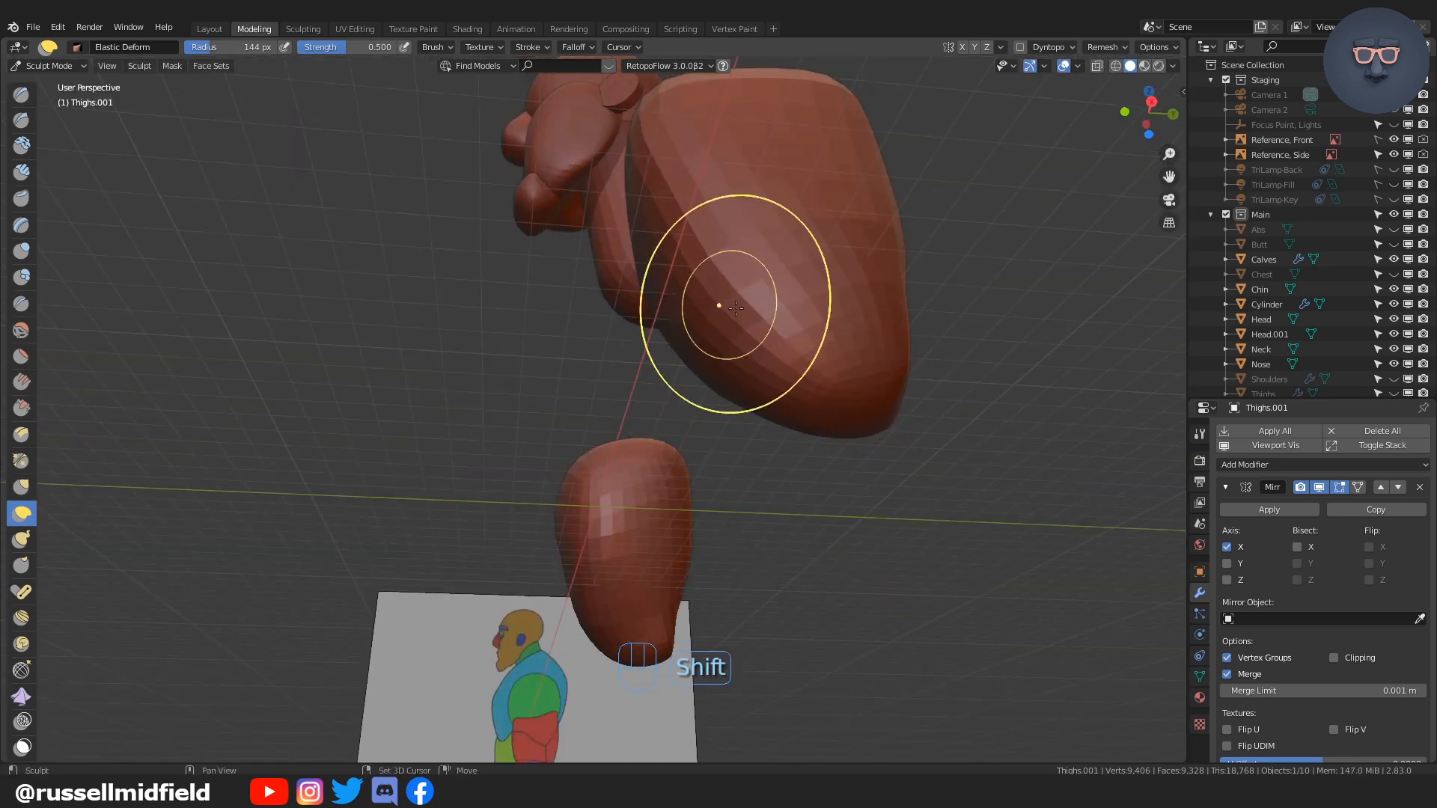
key(KP_3)
drag(620, 434, 611, 436)
drag(596, 343, 585, 337)
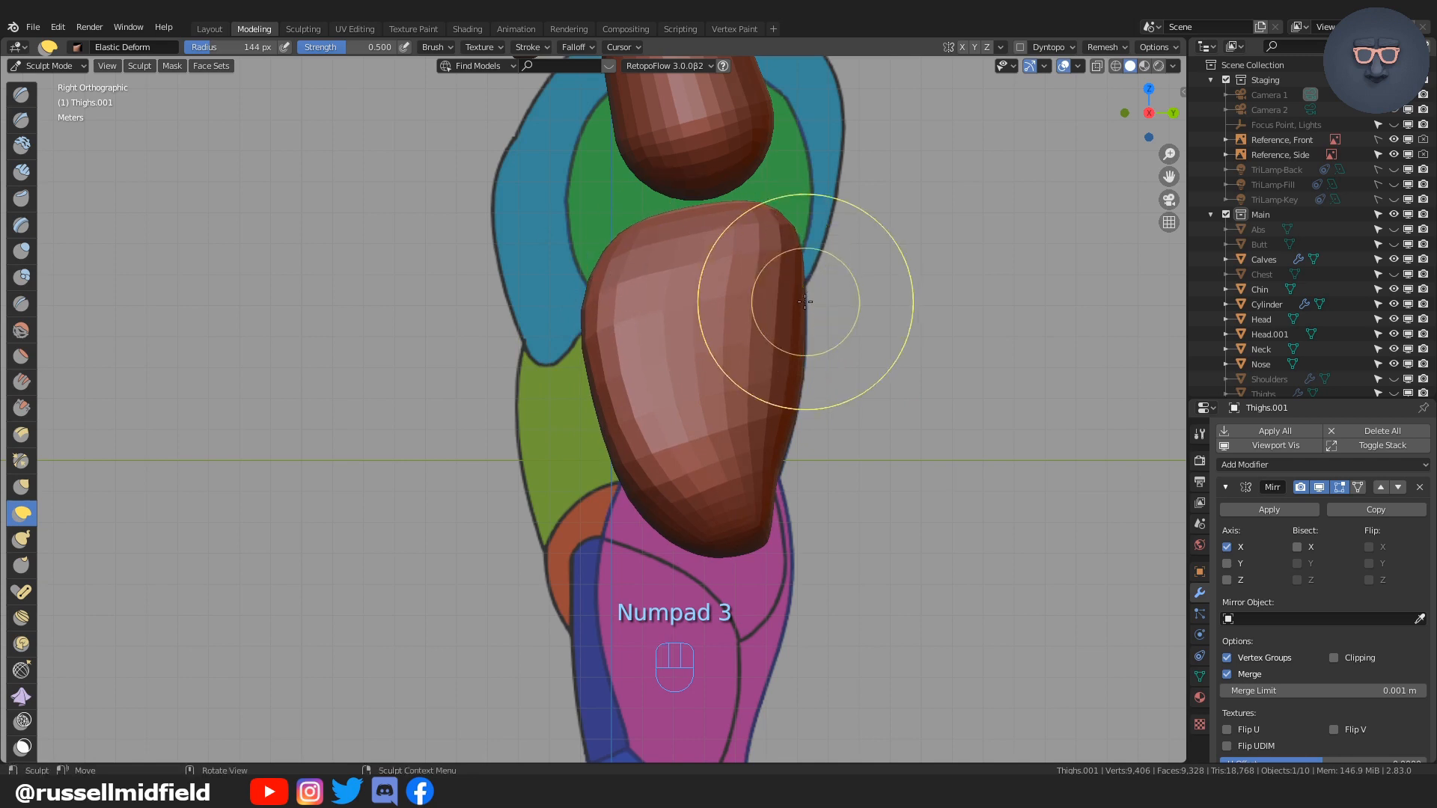
drag(801, 343, 819, 339)
drag(820, 368, 813, 362)
mouse_move(805, 266)
mouse_down()
mouse_move(788, 276)
mouse_move(763, 246)
mouse_up()
drag(607, 293, 623, 281)
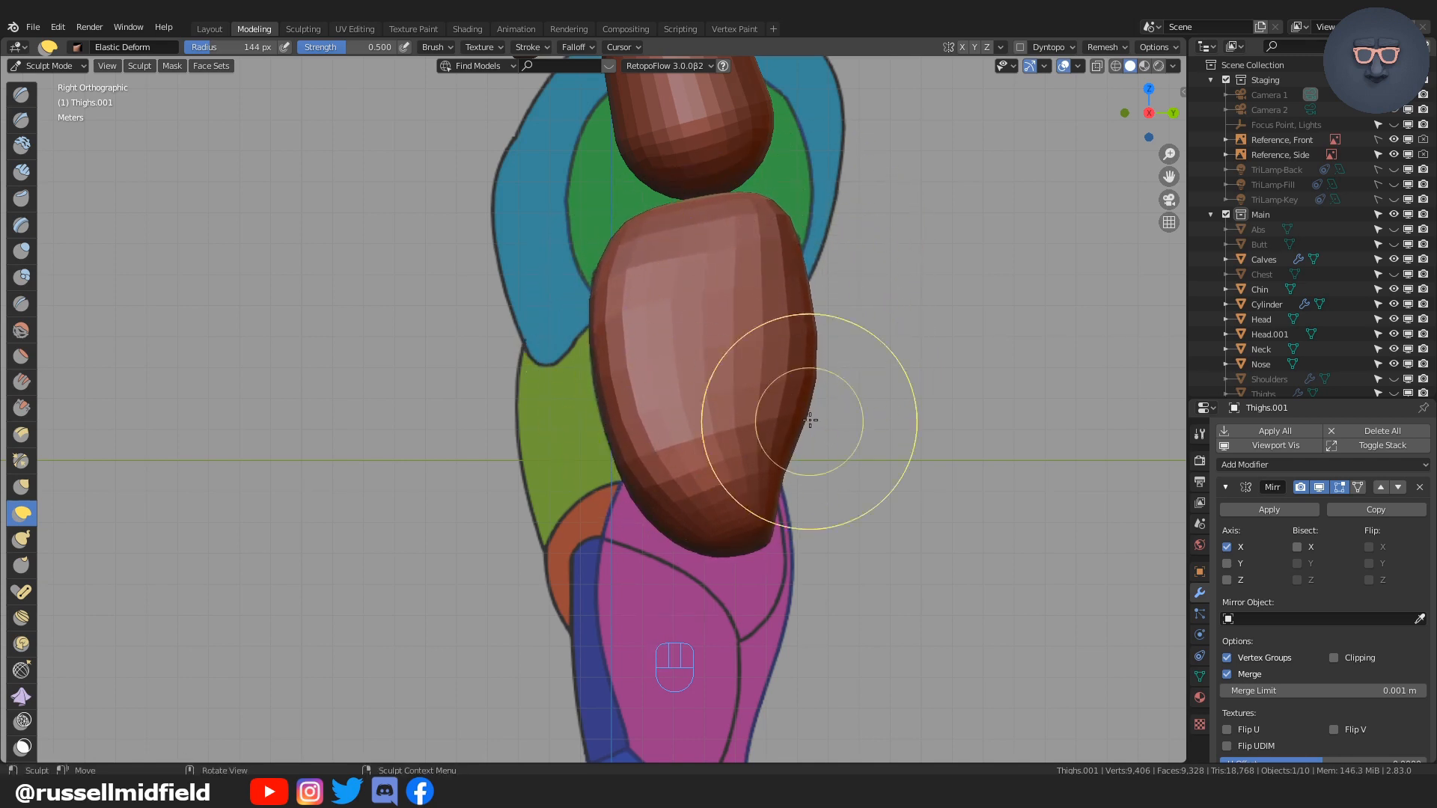
drag(793, 415, 712, 305)
Step: Adjust the upper arm's outer contour in front view and smooth its inner and outer surfaces
key(KP_1)
drag(914, 358, 930, 367)
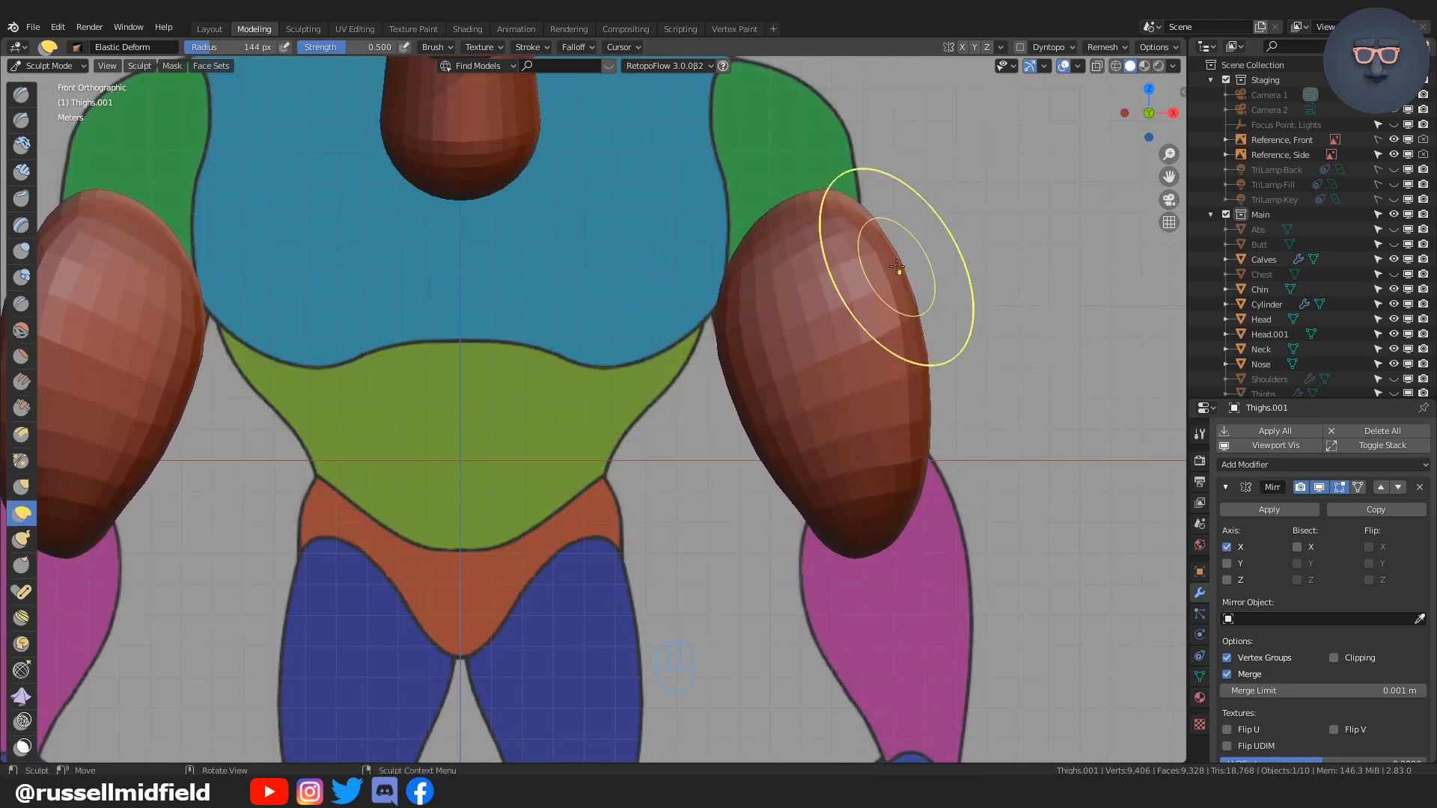
shift+drag(898, 270, 928, 430)
shift+drag(728, 337, 780, 485)
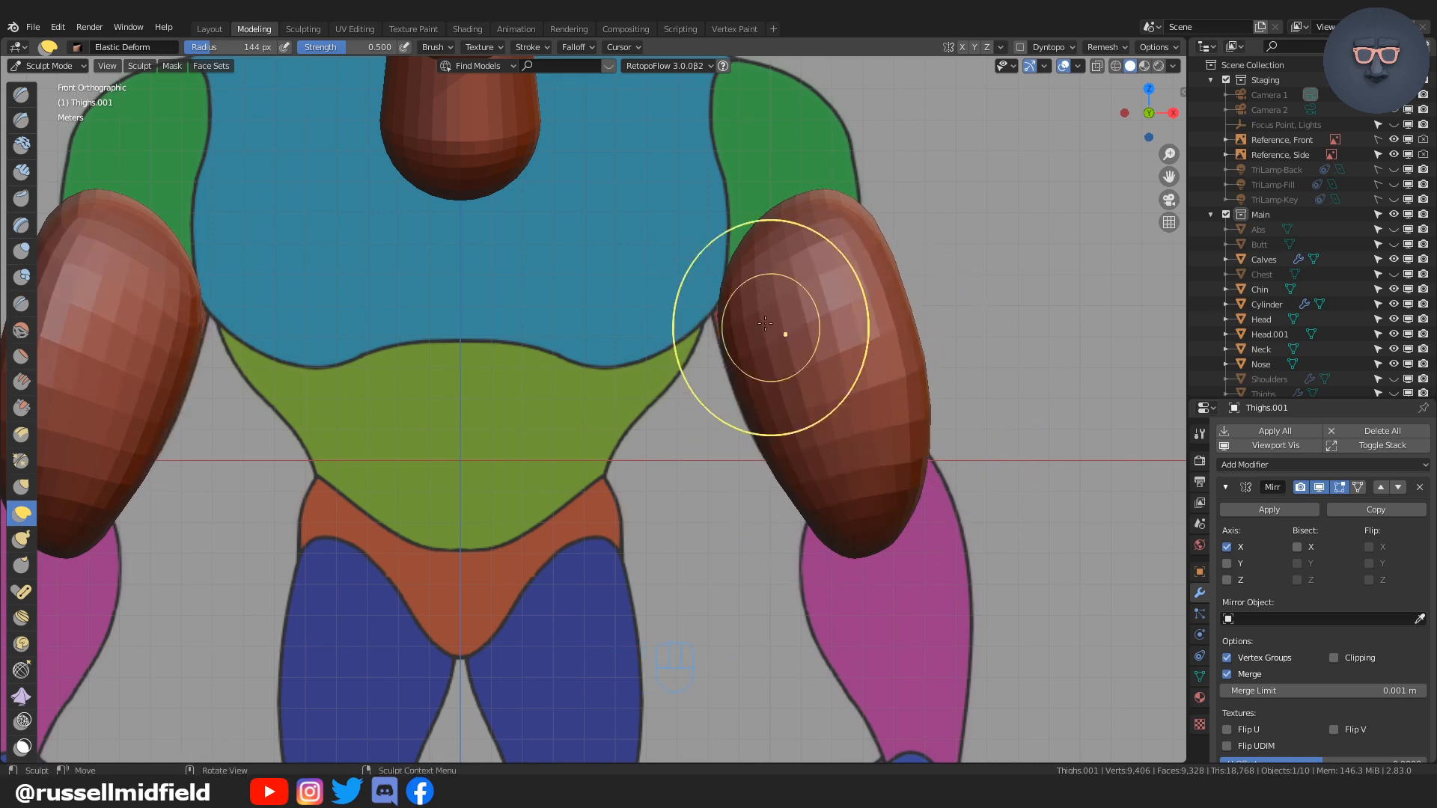
shift+drag(831, 310, 935, 403)
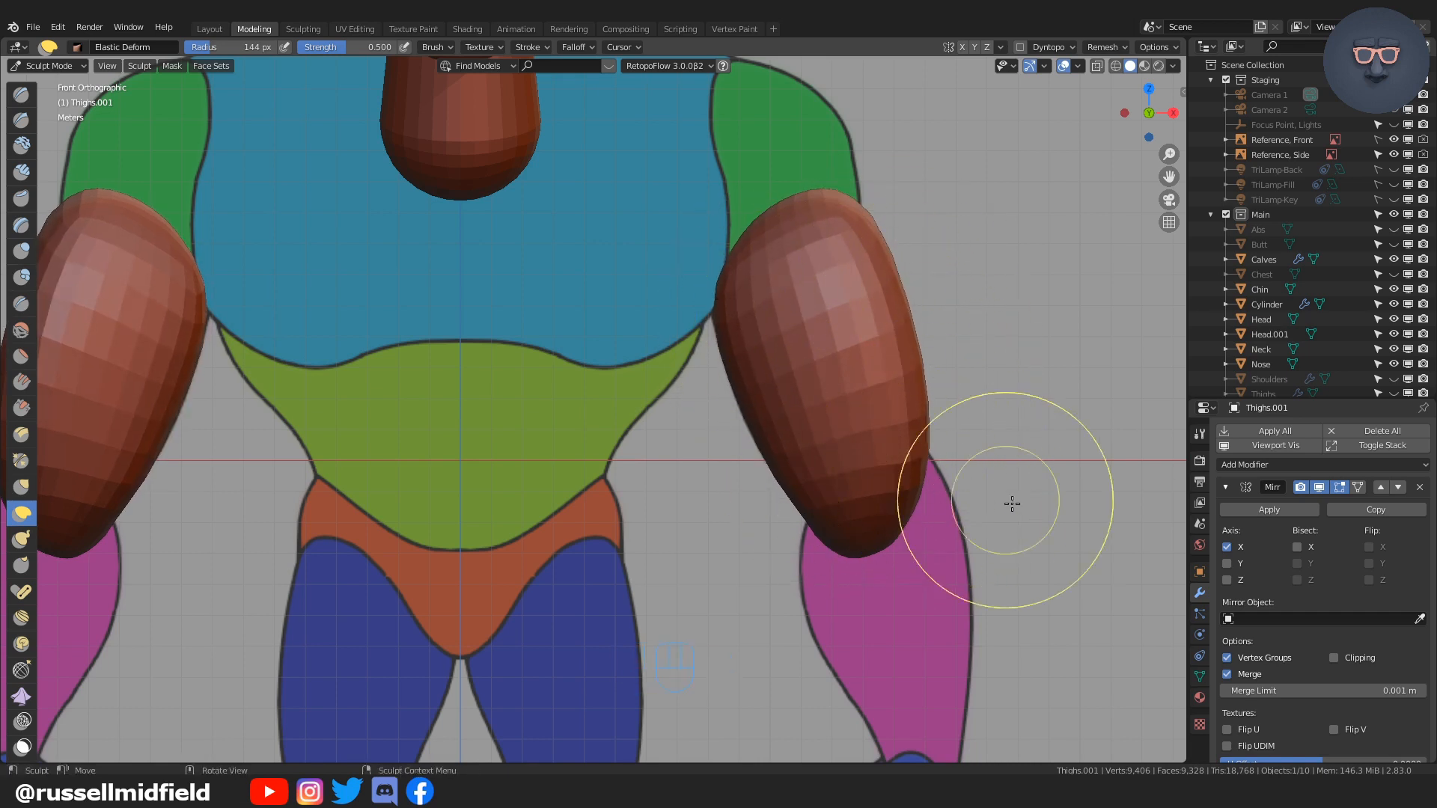
Step: Unhide Abs, Butt, Chest and Shoulders to see the upper arms together with the torso
key(KP_1)
scroll(1021, 504, down, 5)
middle_drag(1020, 504, 963, 500)
key(KP_1)
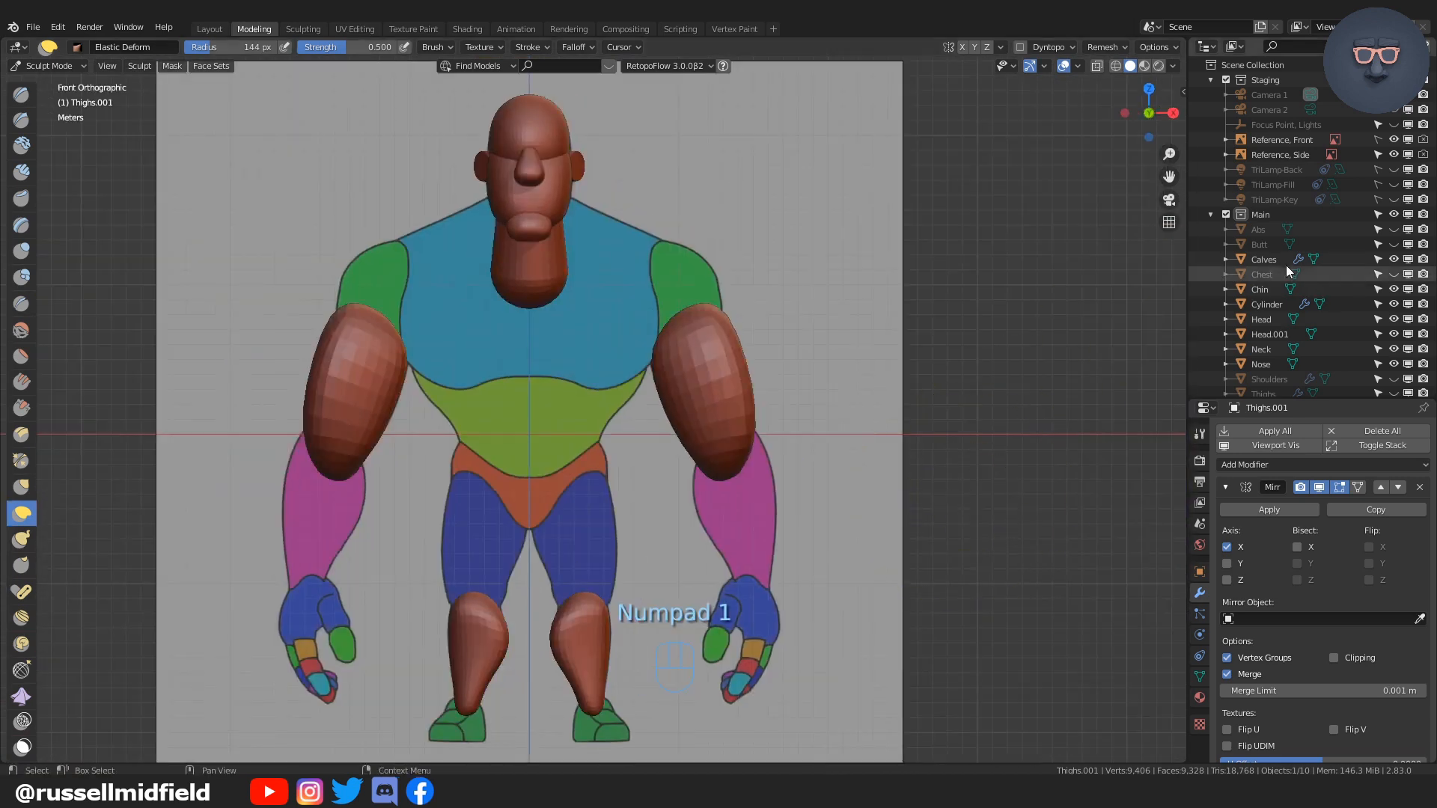
drag(1392, 229, 1394, 244)
click(1395, 274)
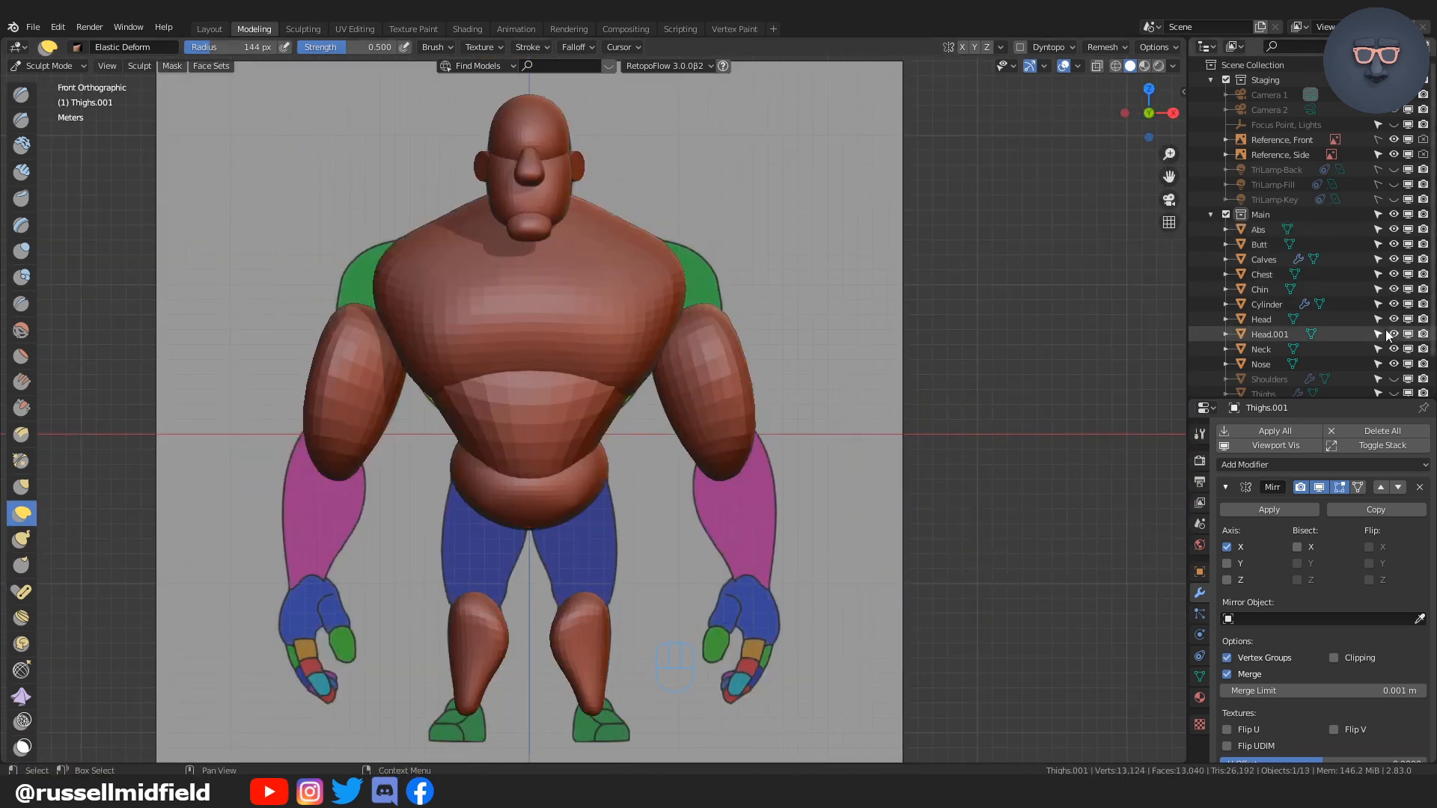
click(1394, 379)
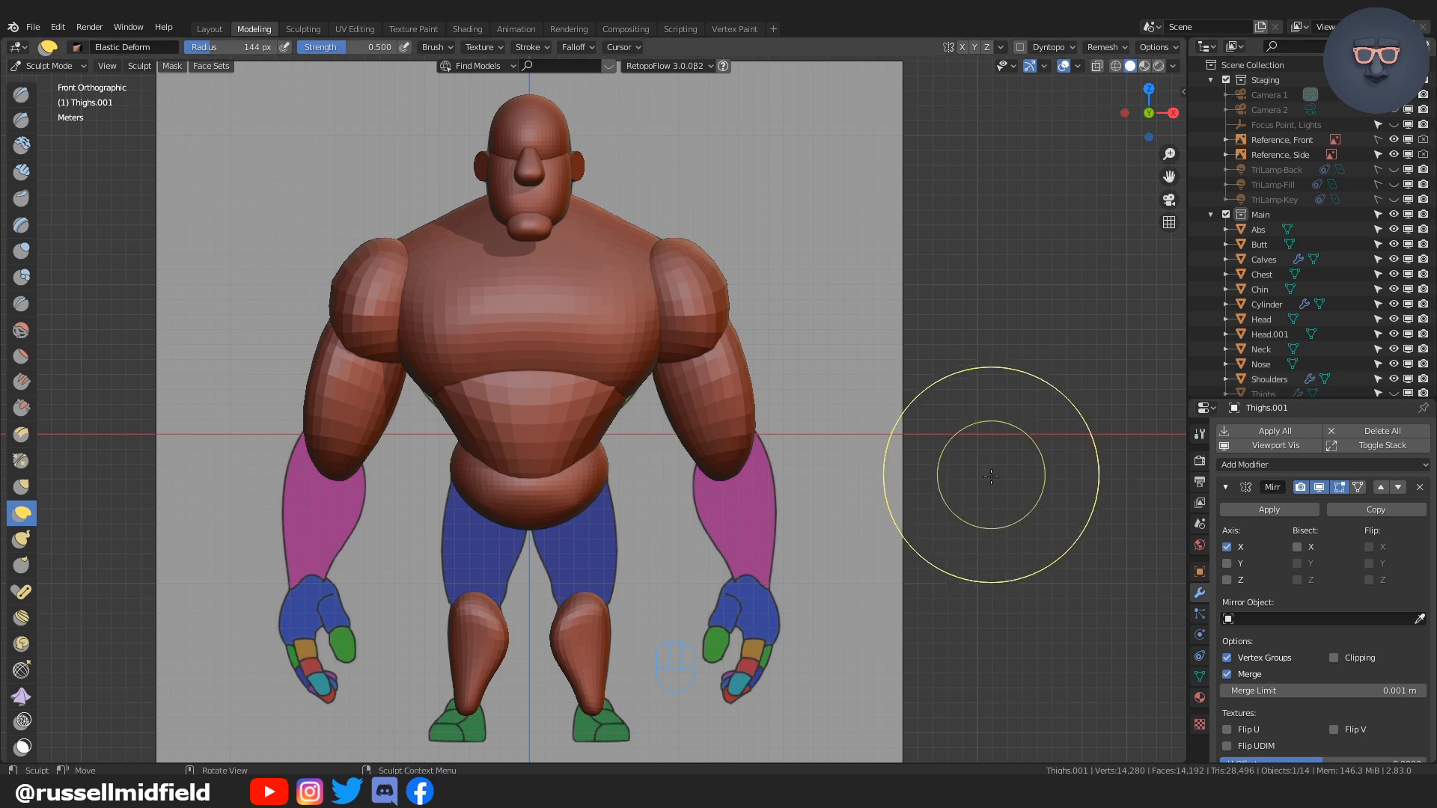
mouse_move(973, 474)
middle_down()
mouse_move(846, 486)
mouse_move(959, 488)
middle_up()
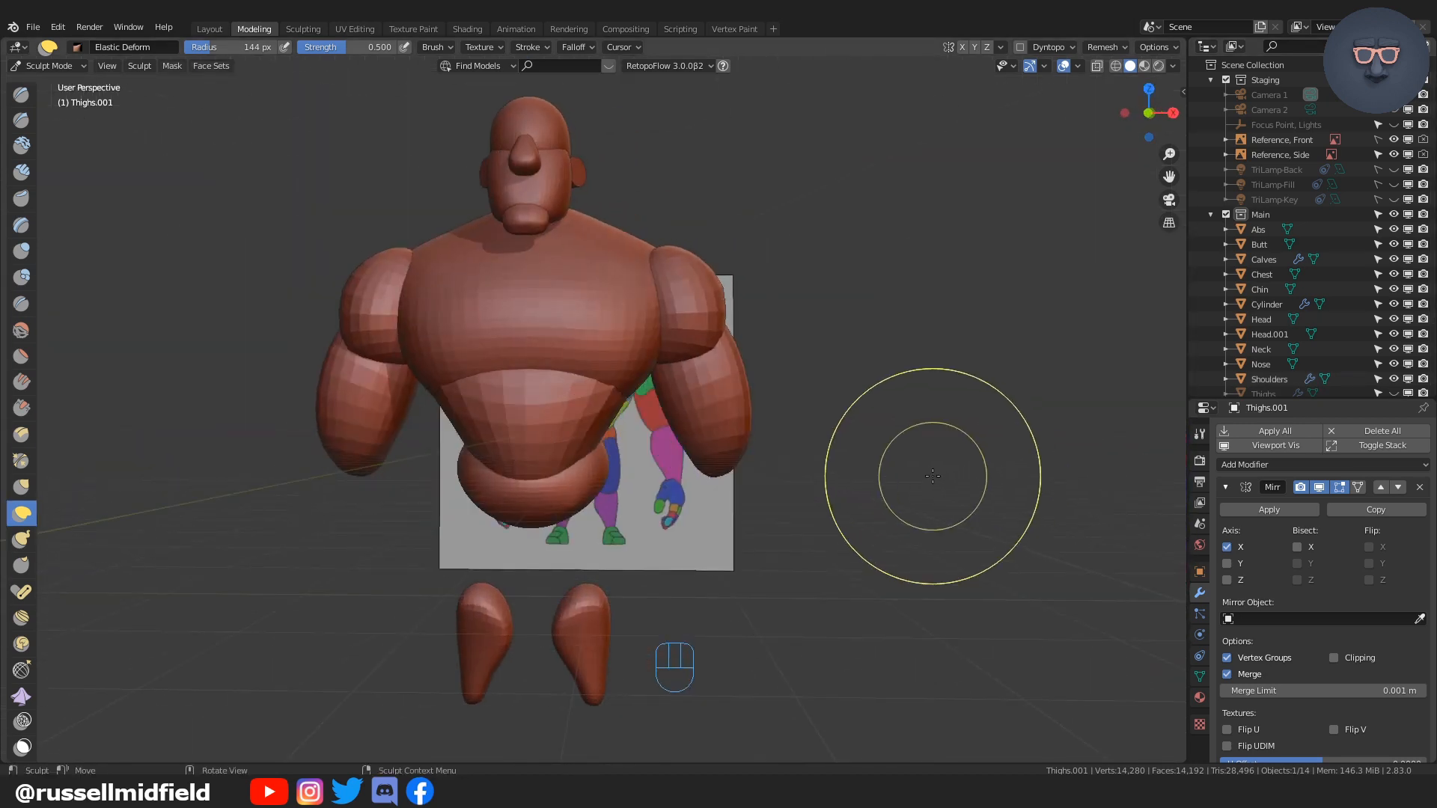
key(KP_1)
scroll(936, 434, up, 5)
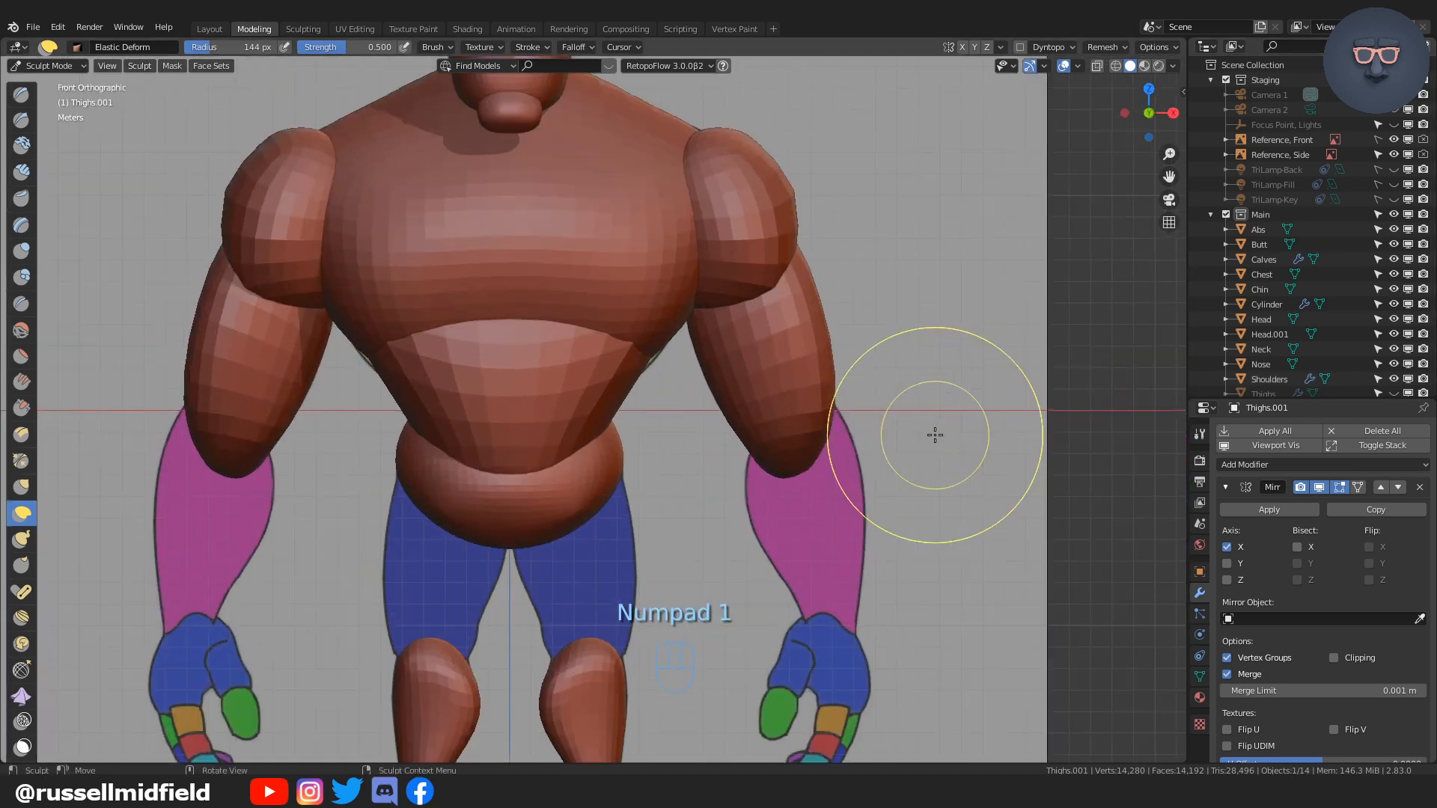
Step: Return to Object Mode, duplicate the upper arms and place the copy below the elbows
shift+middle_drag(945, 433, 869, 381)
scroll(899, 396, up, 2)
scroll(869, 381, down, 3)
key(ctrl+Tab)
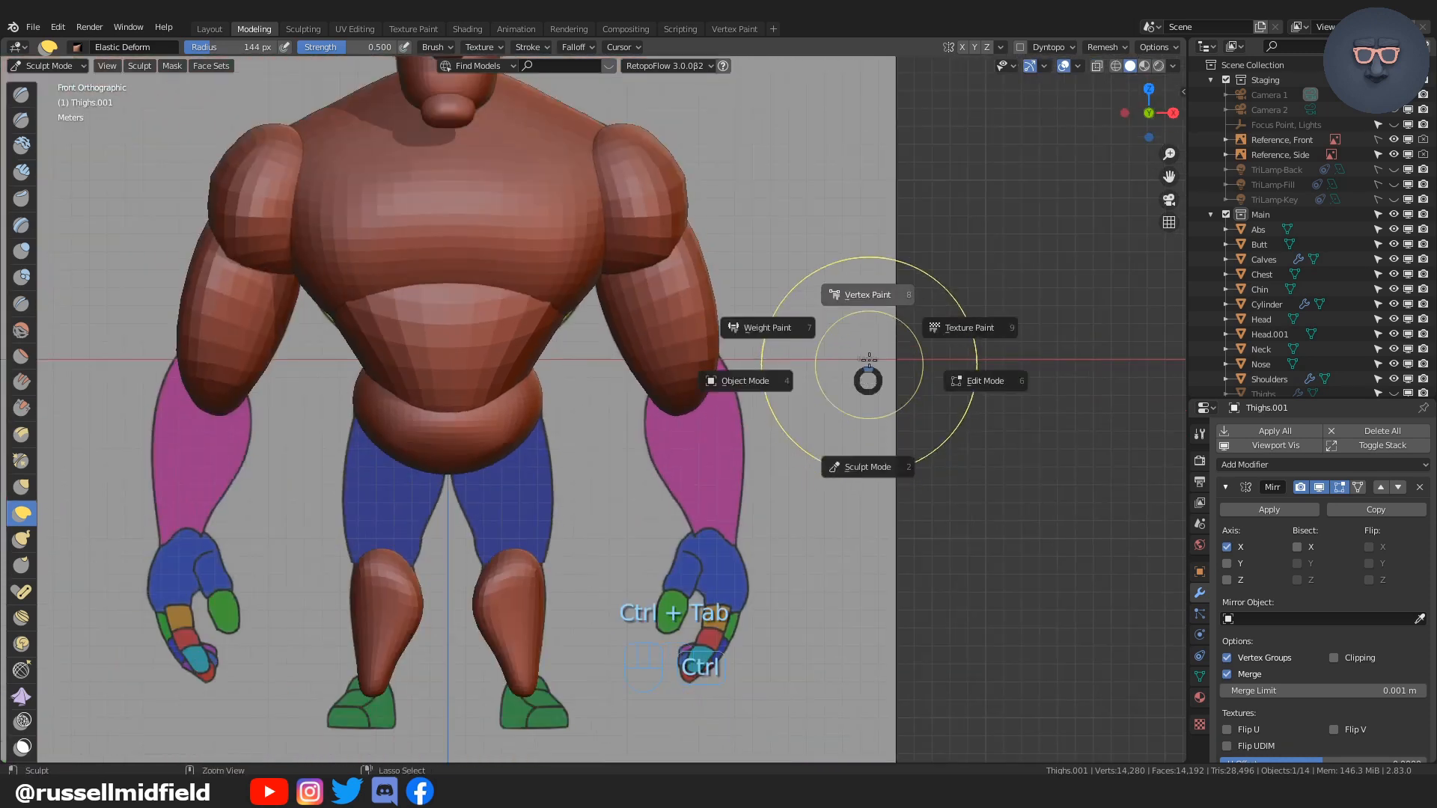
click(866, 314)
key(ctrl+Tab)
click(749, 318)
key(shift+d)
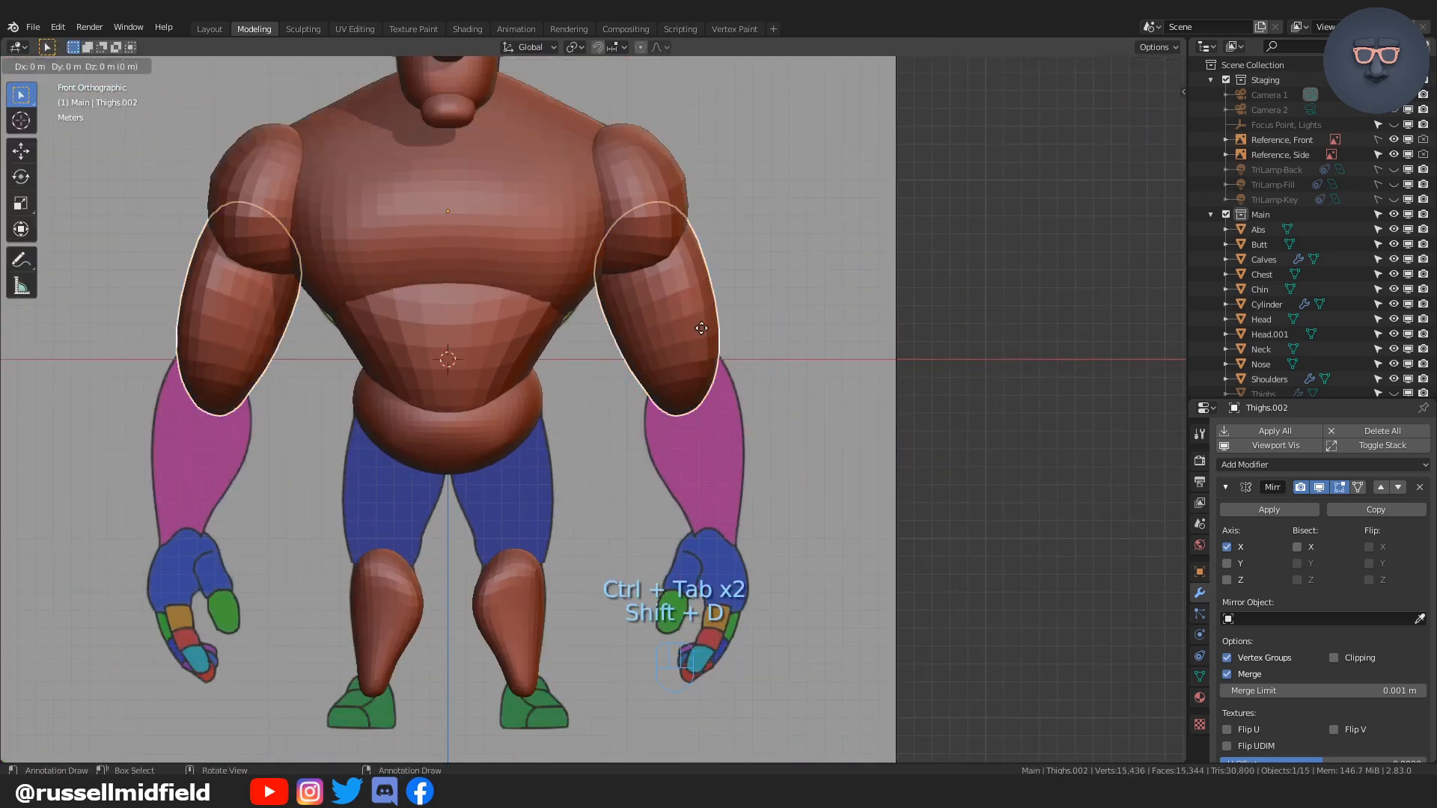
click(715, 484)
Step: In Edit Mode, move and rotate the whole duplicated mesh onto the pink forearm reference and scale it to about 0.8
key(Tab)
click(578, 483)
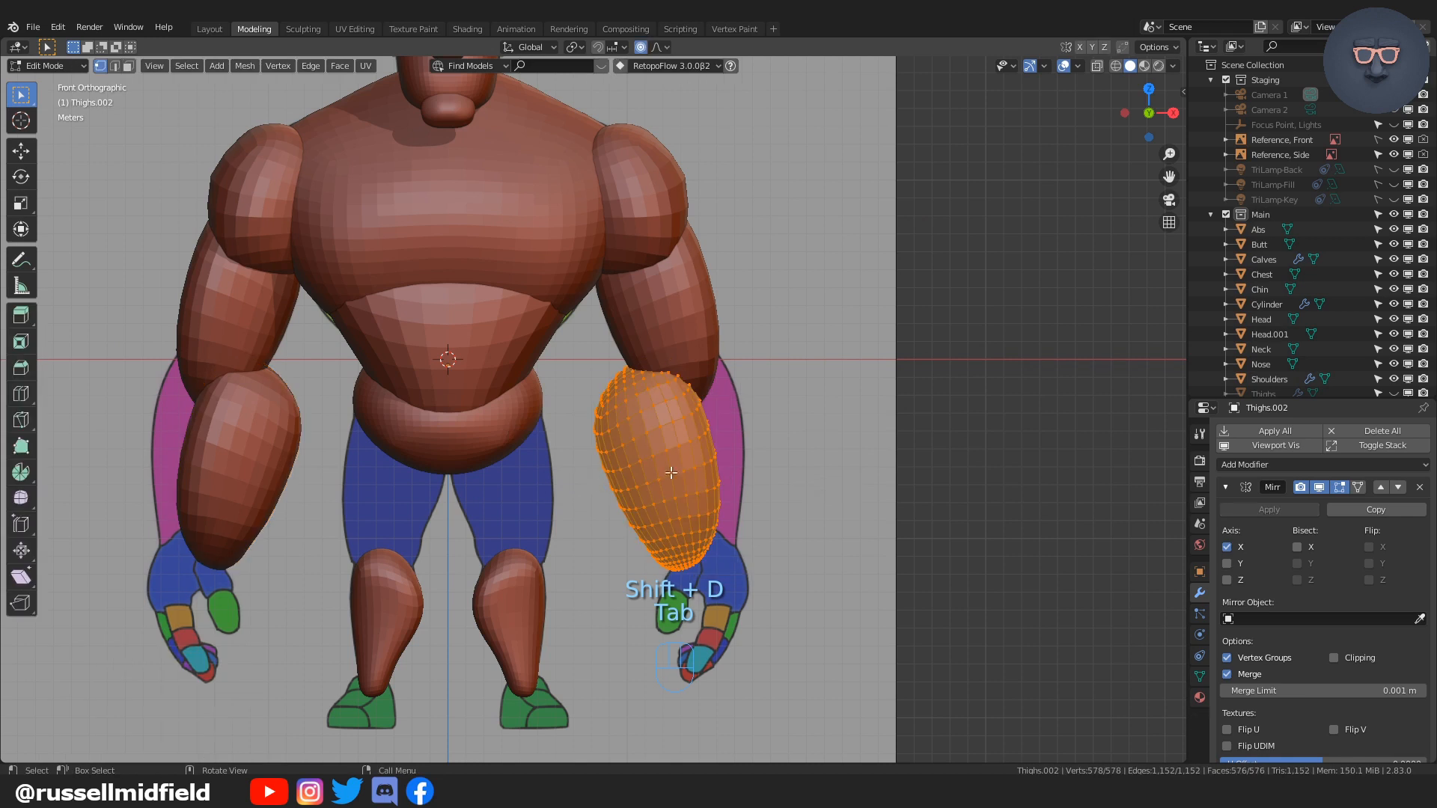
key(g)
click(769, 472)
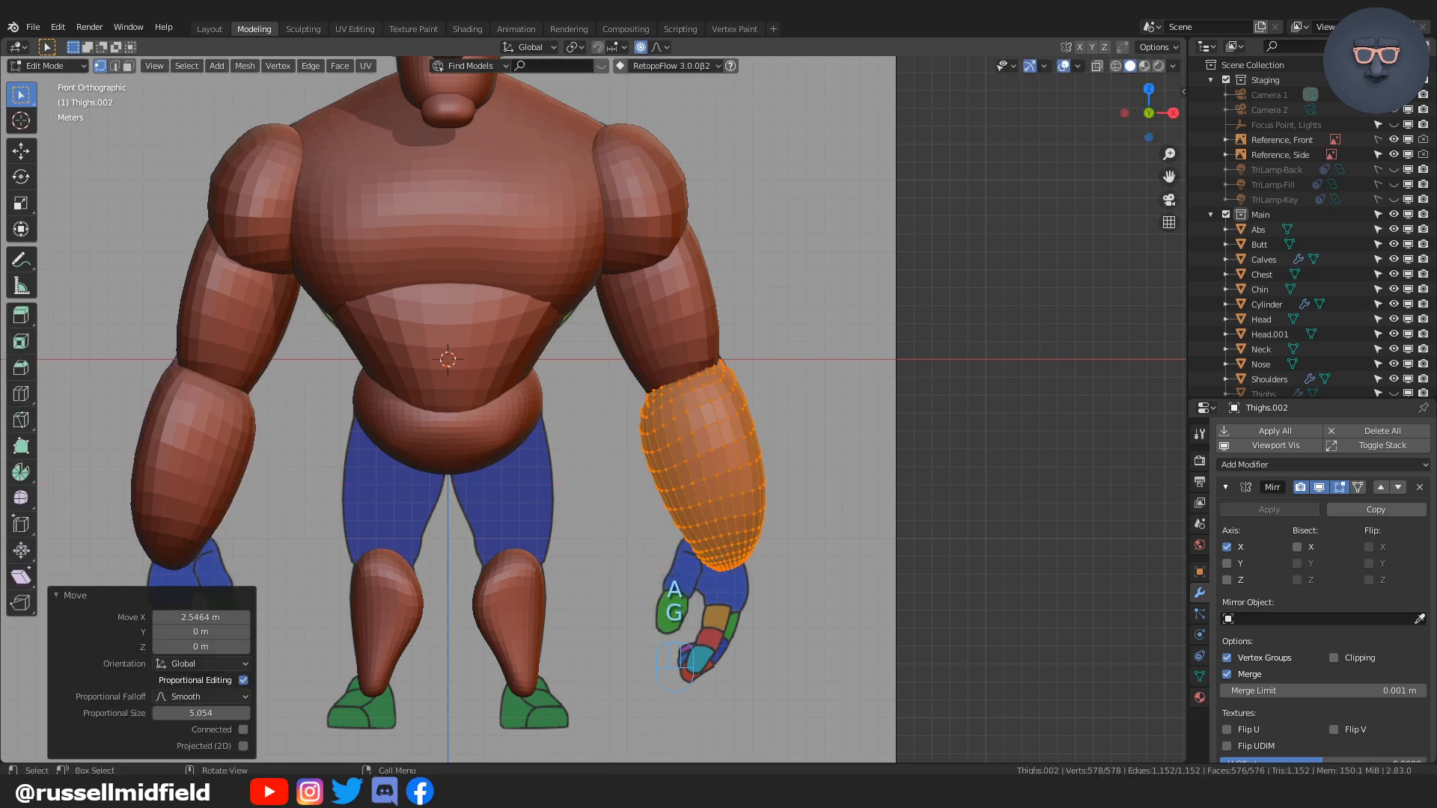
key(r)
click(801, 381)
key(s)
click(775, 392)
key(g)
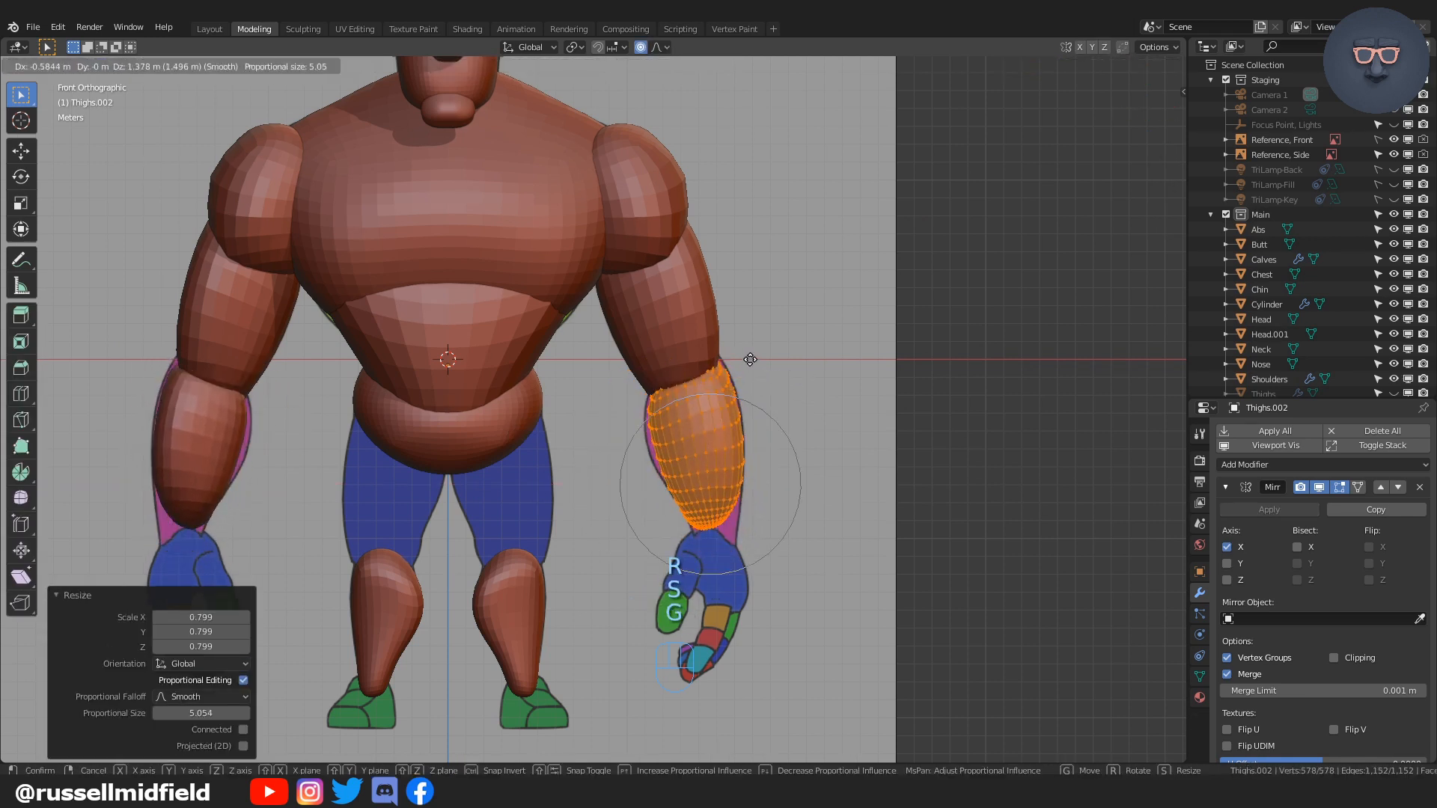
click(750, 355)
Step: In Sculpt Mode, shape the forearm toward its pink front-reference outline using Elastic Deform with a 98 px radius
scroll(793, 408, down, 3)
scroll(741, 379, up, 5)
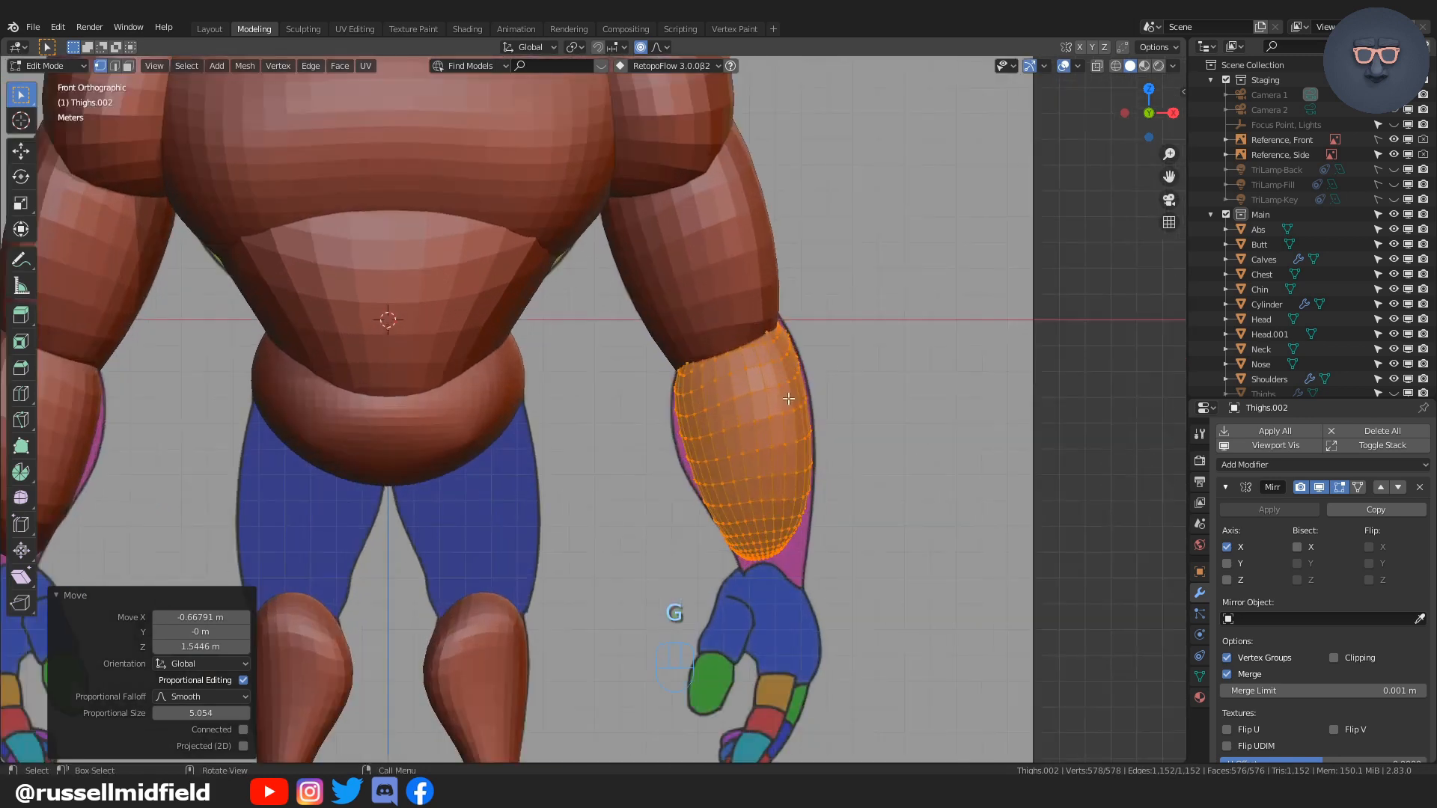
key(ctrl+Tab)
click(740, 445)
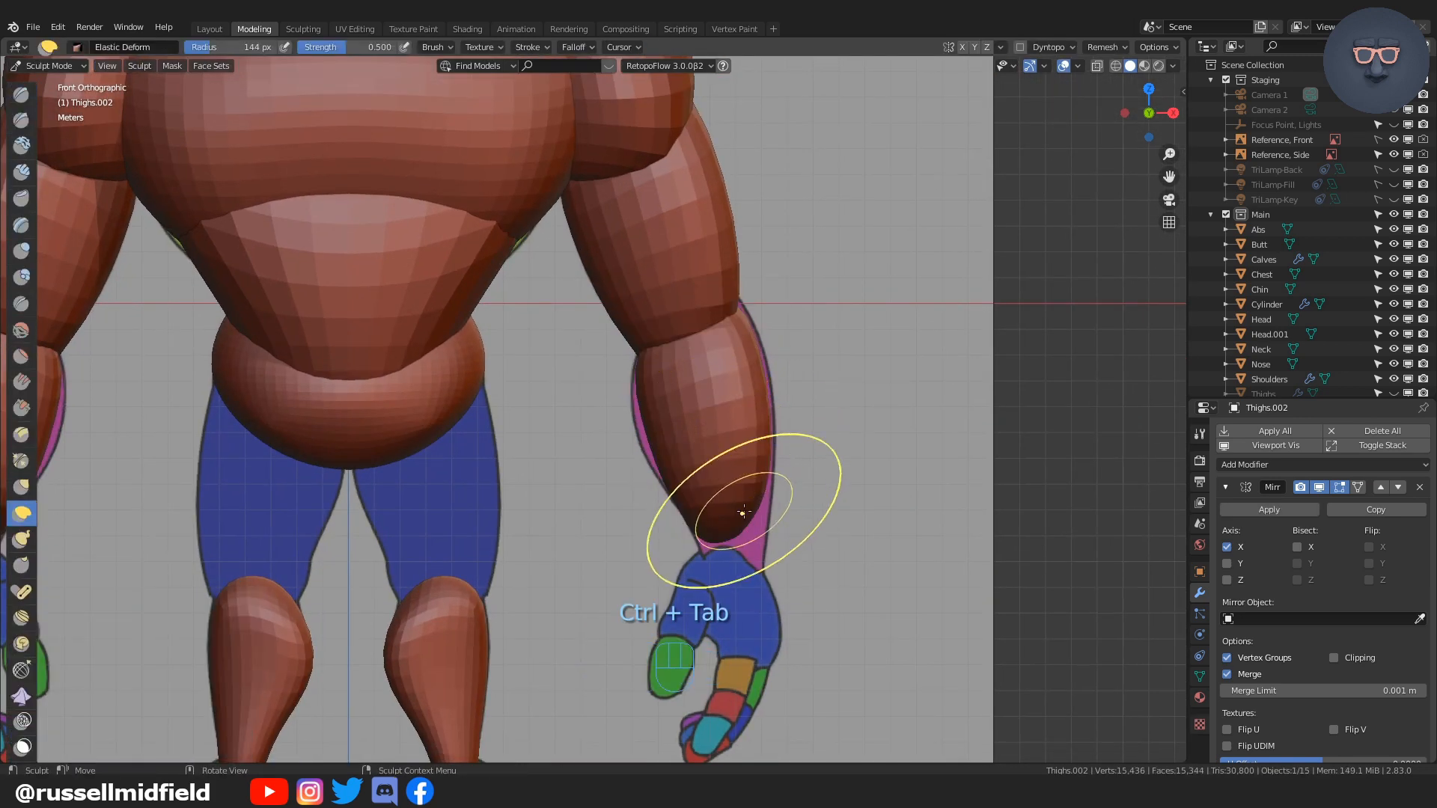
key(f)
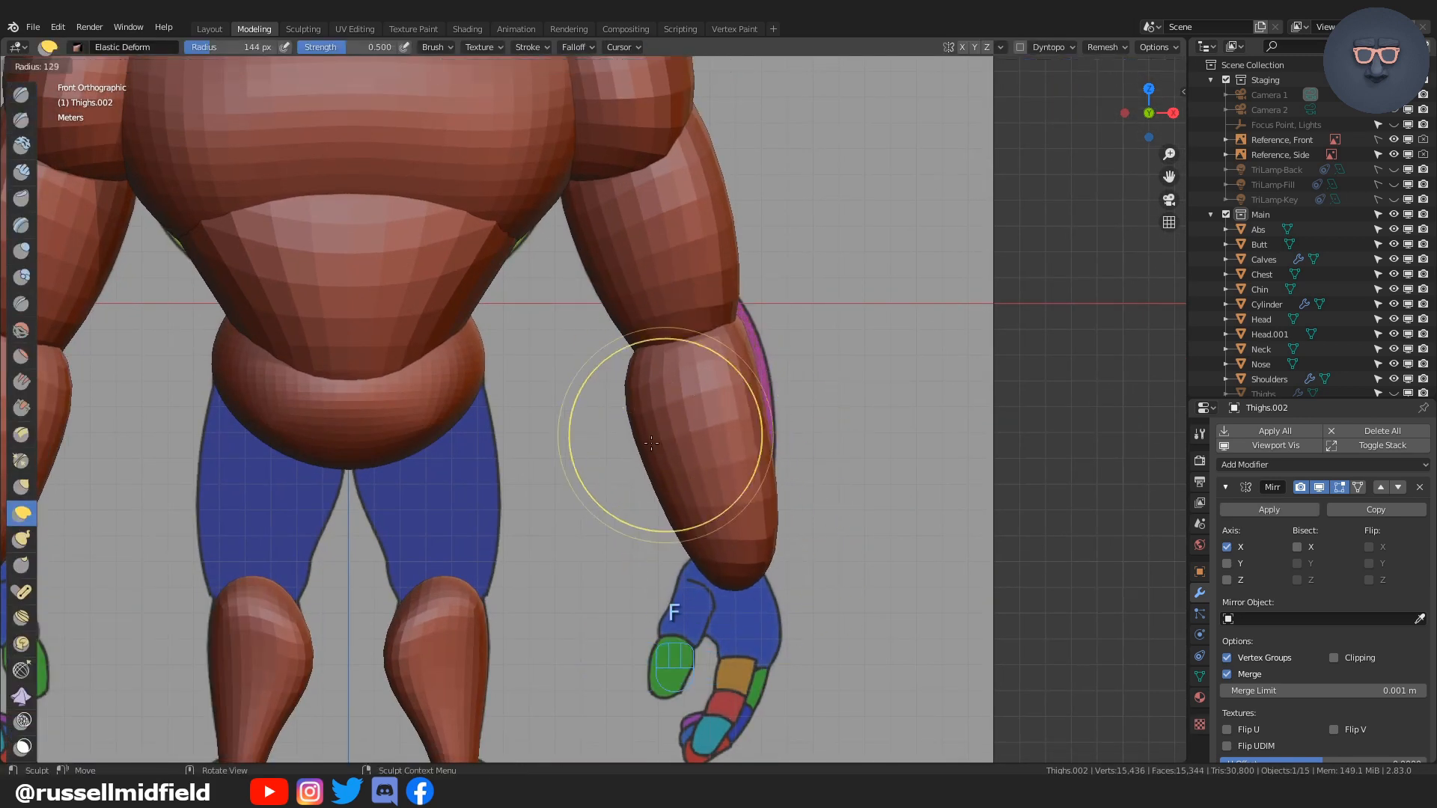
click(681, 425)
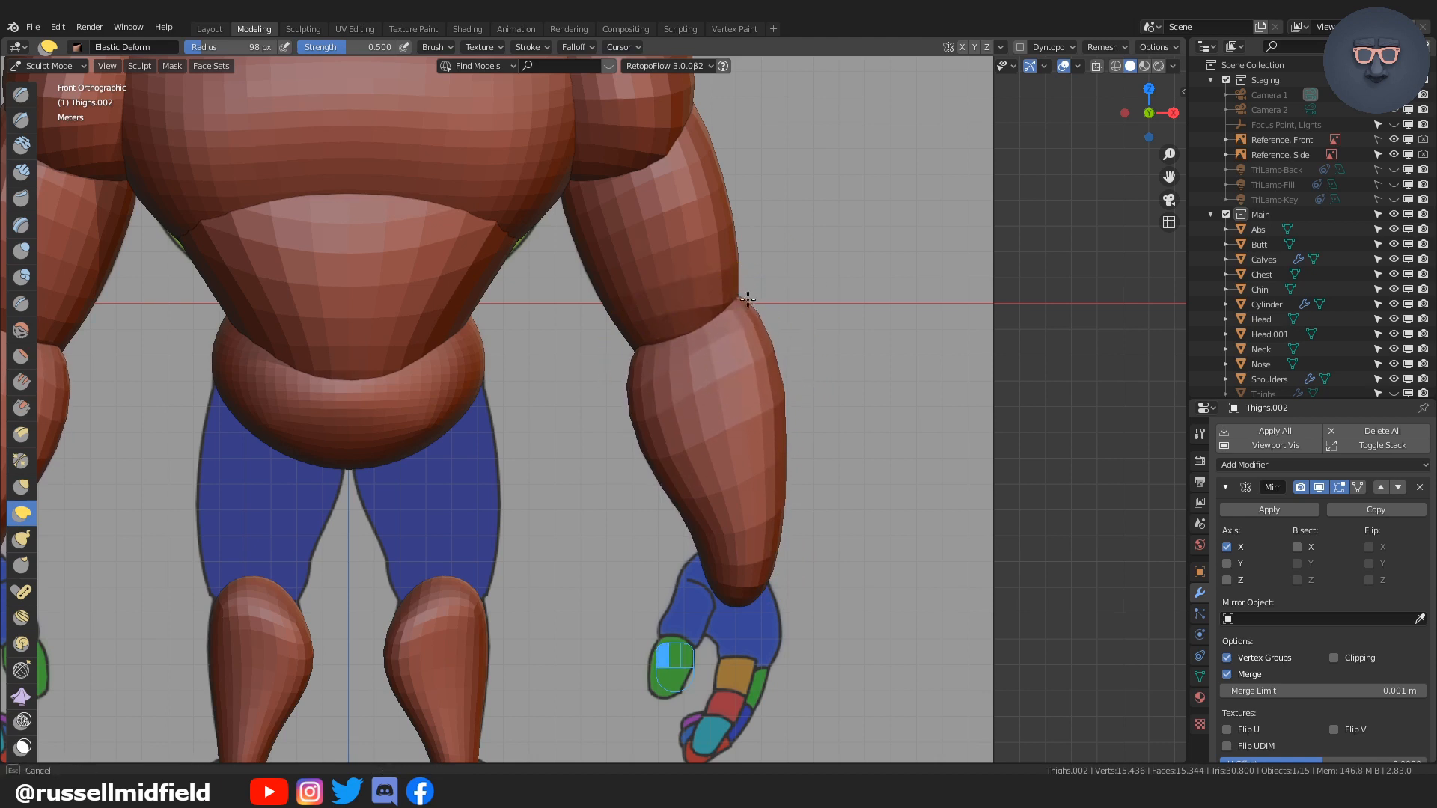
middle_drag(747, 300, 779, 464)
Step: Hide the objects from Abs to Cylinder and widen the forearm's front and back contours in side view
key(KP_3)
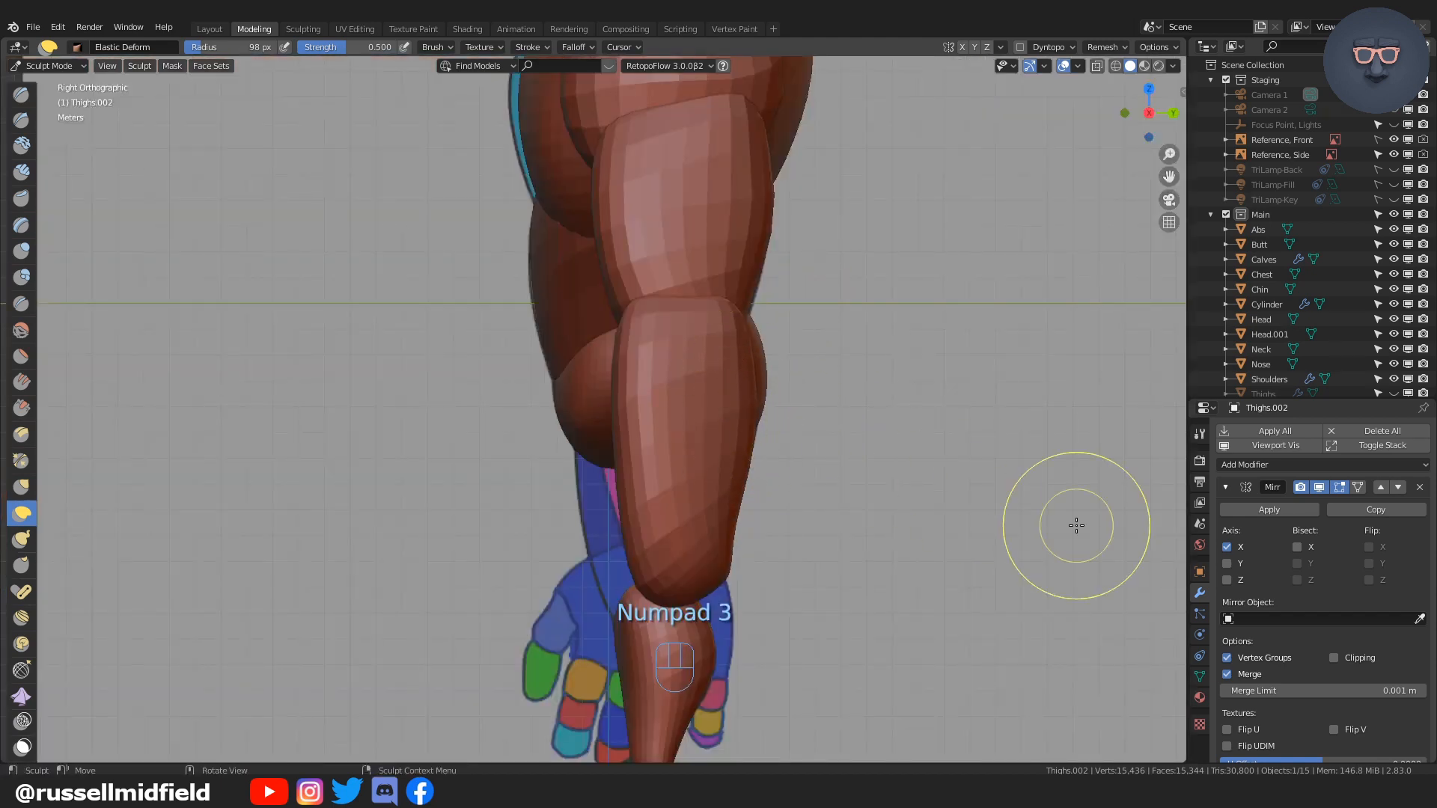
drag(1394, 228, 1398, 304)
drag(614, 413, 609, 476)
drag(744, 374, 776, 362)
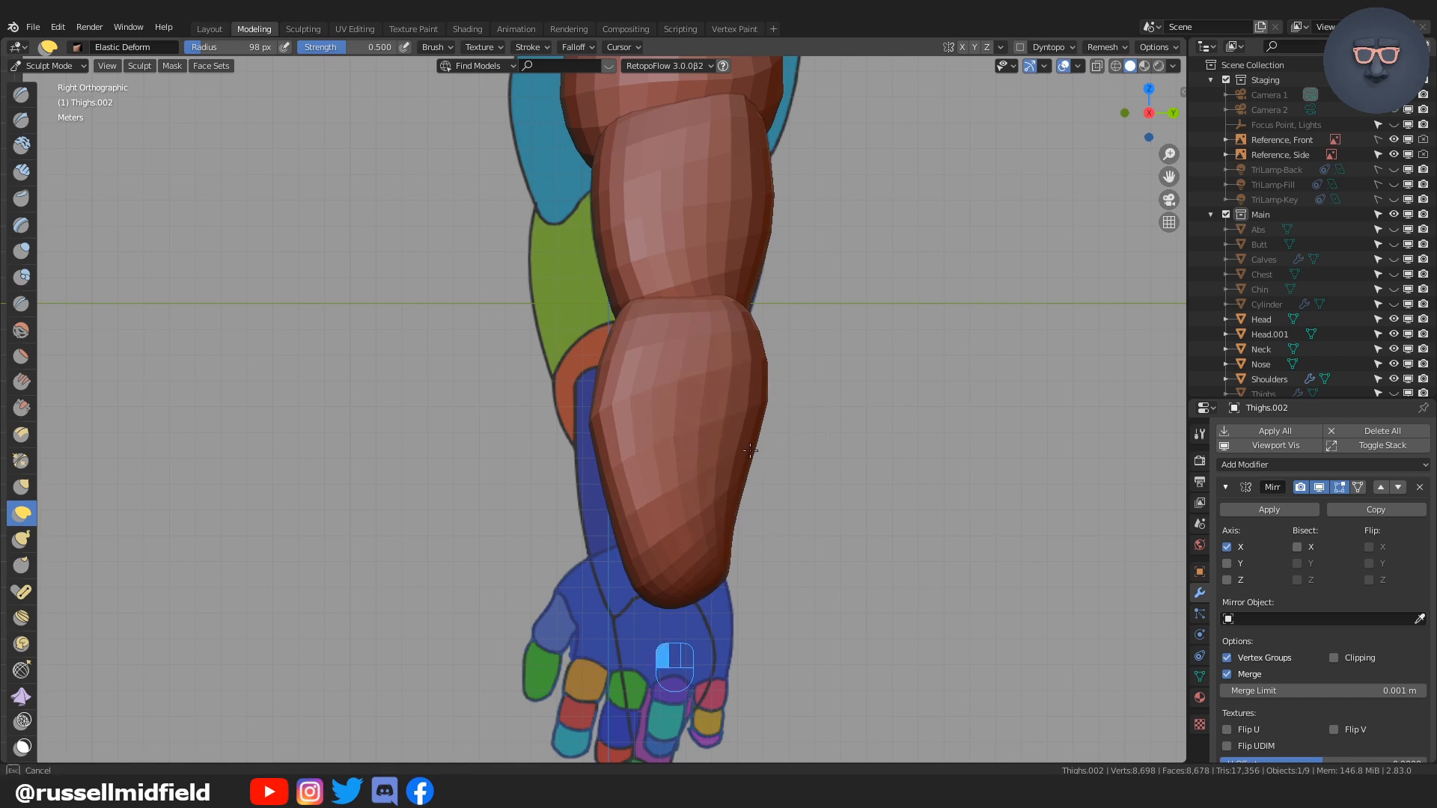
Step: Smooth the forearm's front contour and taper its lower end toward the wrist in side view
drag(750, 451, 746, 449)
mouse_move(621, 434)
shift+mouse_down()
mouse_move(610, 408)
mouse_move(621, 438)
shift+mouse_up()
drag(616, 416, 590, 411)
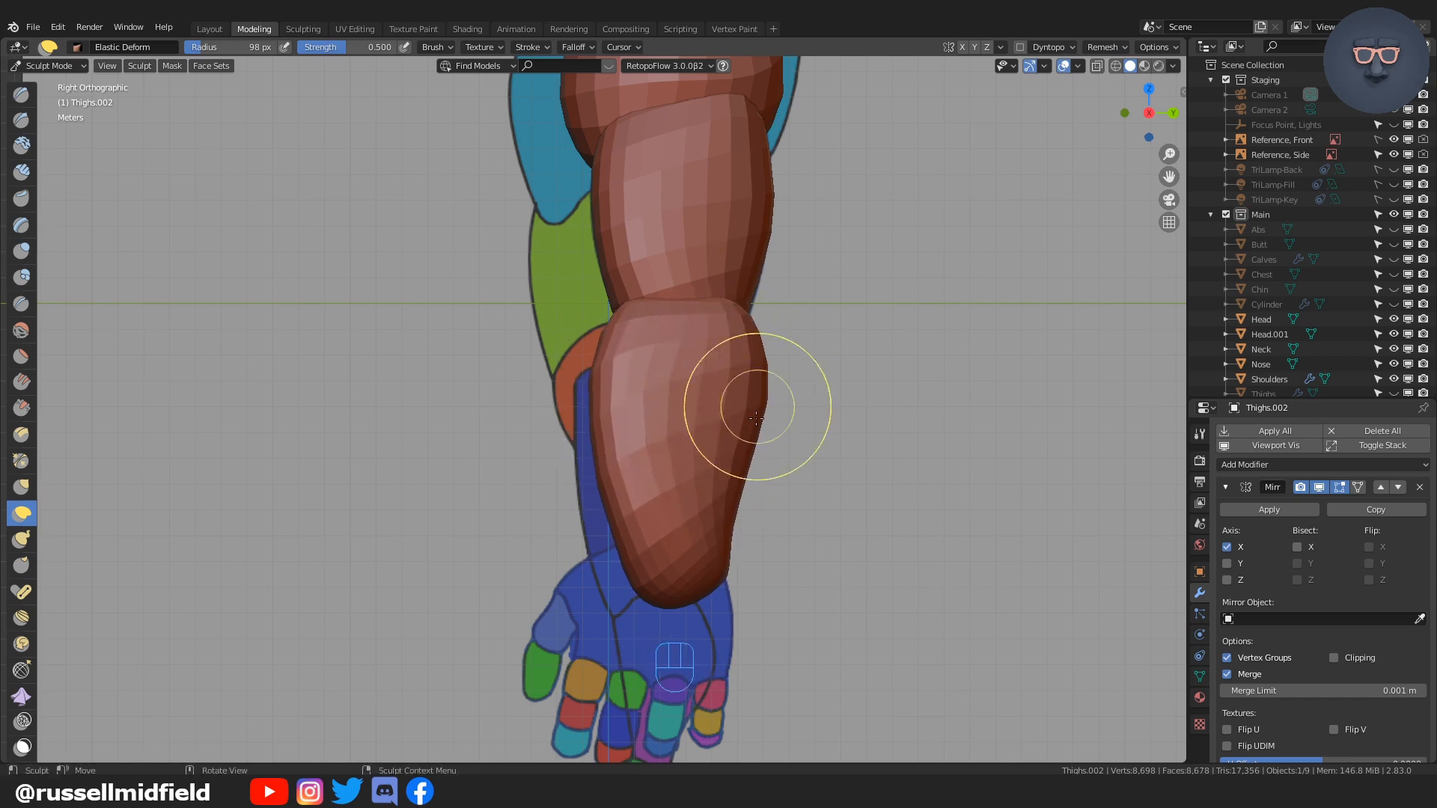
mouse_move(731, 524)
mouse_down()
mouse_move(714, 560)
mouse_move(647, 550)
mouse_move(668, 595)
mouse_move(706, 563)
mouse_move(708, 546)
mouse_move(694, 546)
mouse_up()
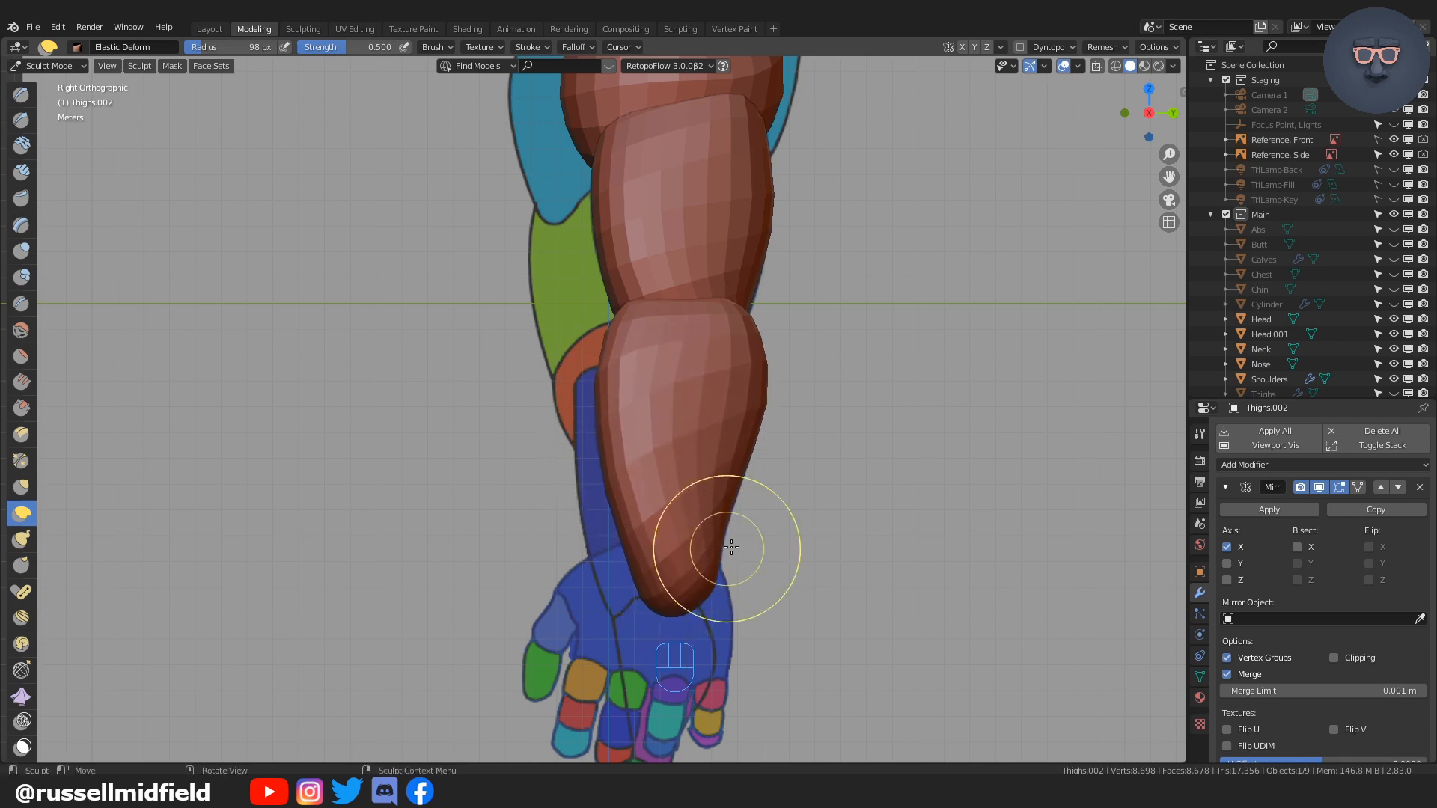
Step: Return to Object Mode in front view and rename the Thighs.002 object as Forearms
click(1264, 292)
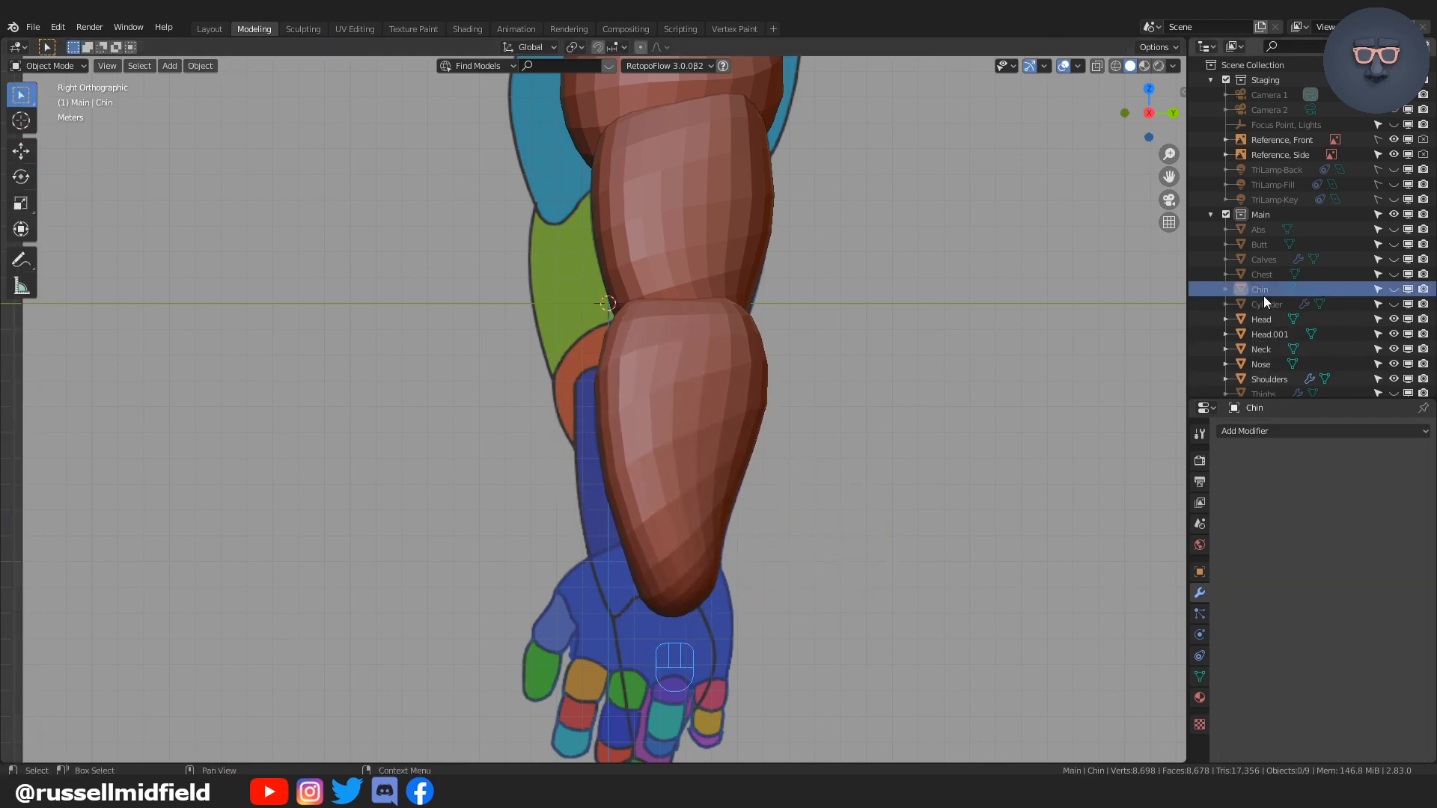
scroll(1265, 314, down, 3)
click(1273, 369)
scroll(964, 321, up, 3)
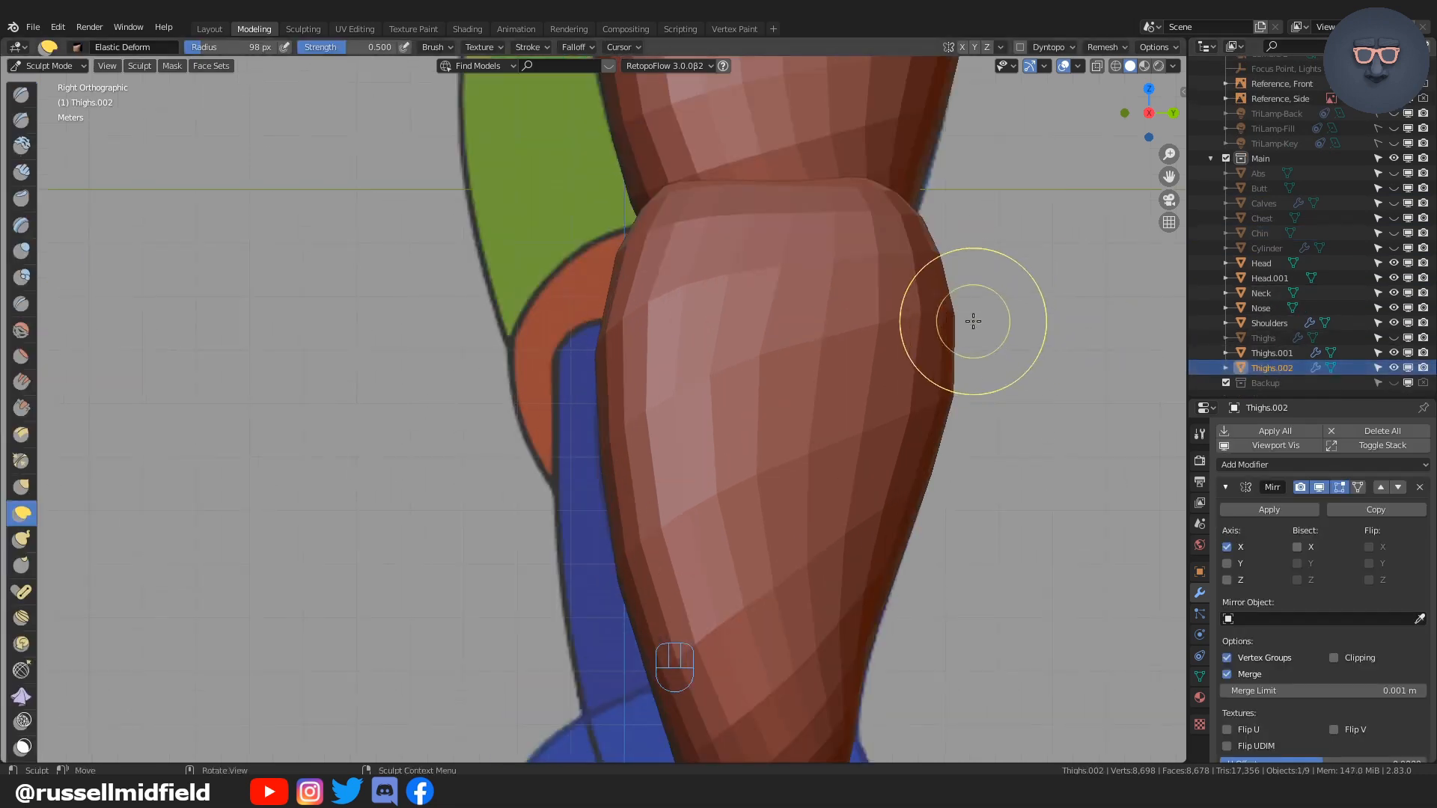
key(KP_1)
scroll(973, 320, down, 6)
key(ctrl+Tab)
click(778, 329)
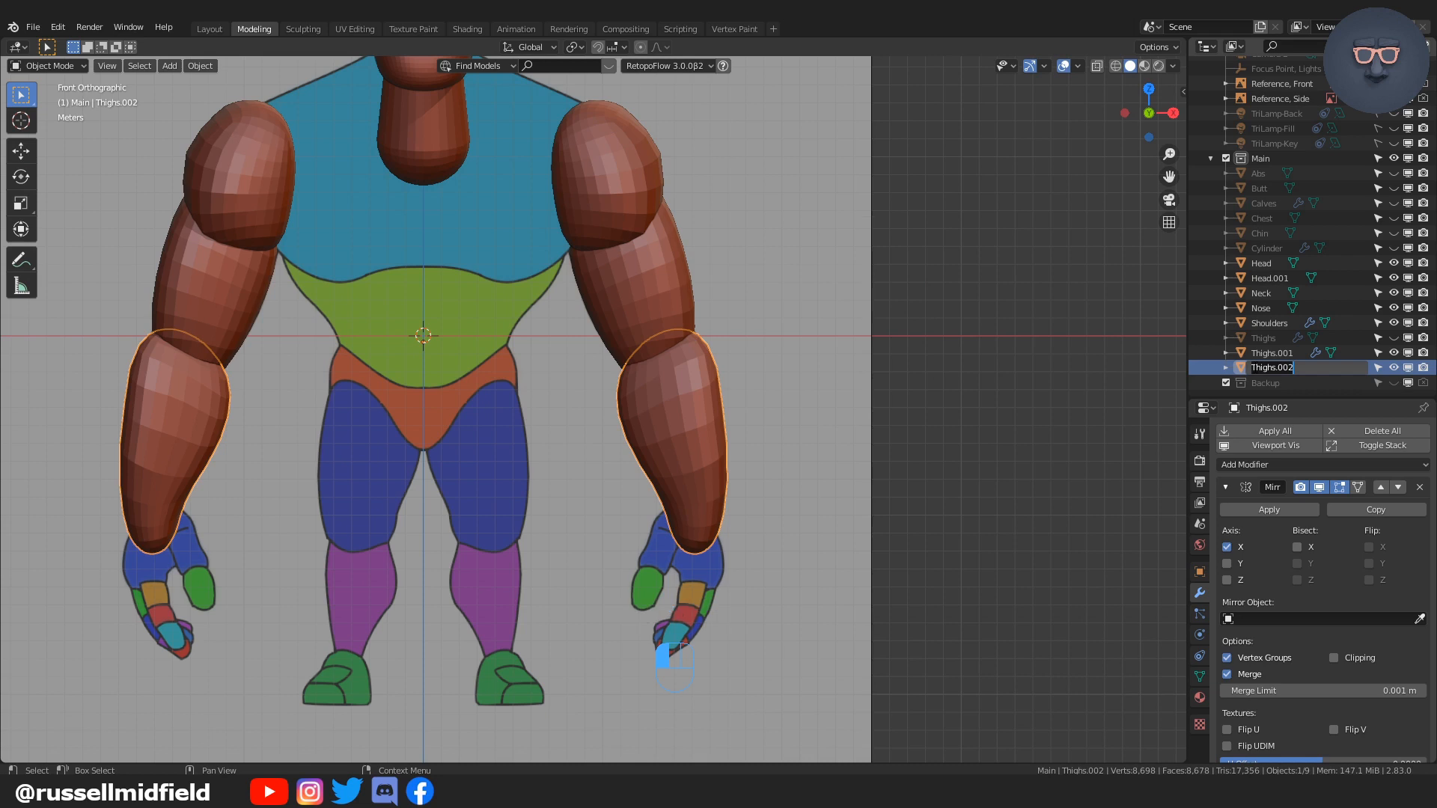
double_click(1255, 367)
text(Forearms)
key(Return)
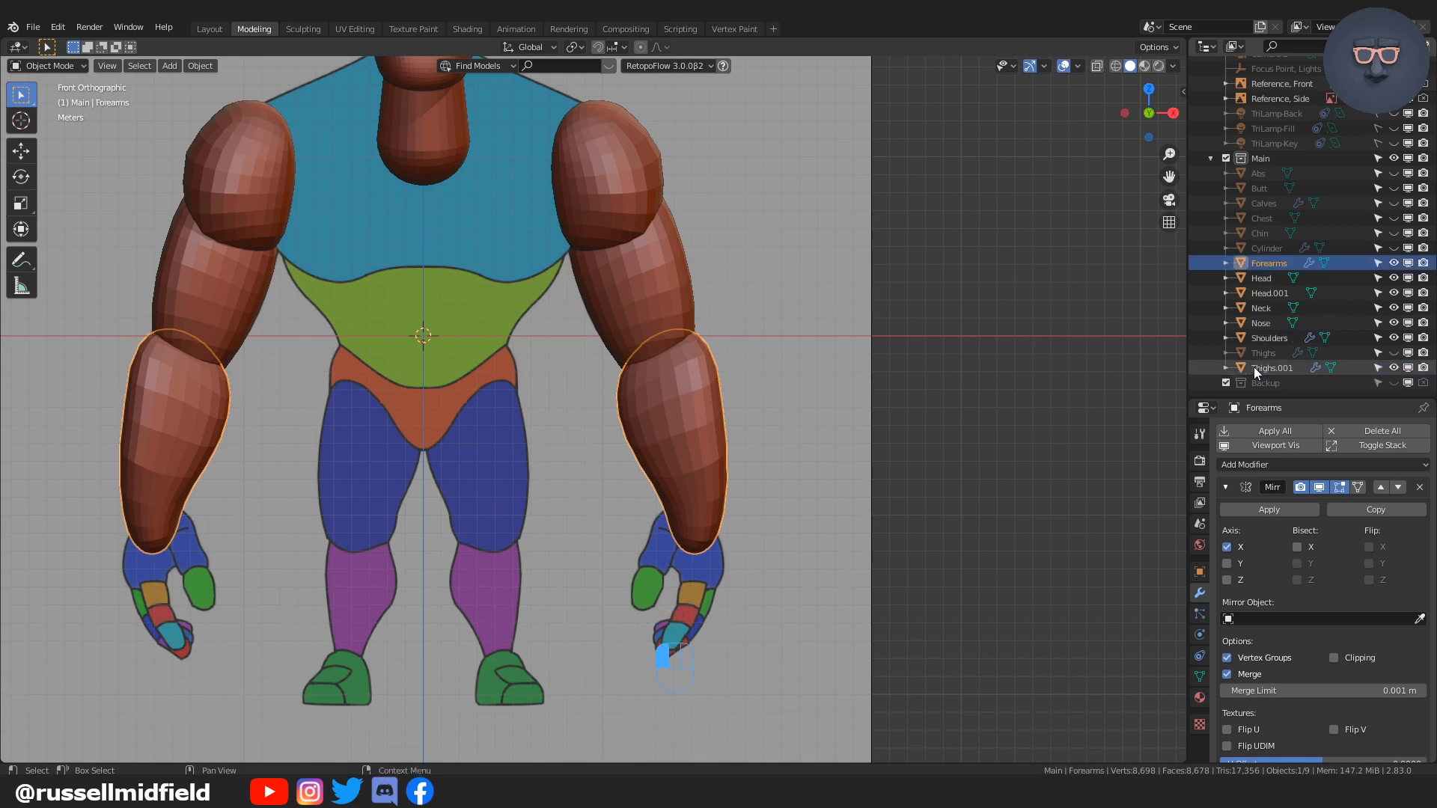
Step: Rename the Thighs.001 object as Biceps
click(1261, 370)
double_click(1260, 370)
text(Biceps)
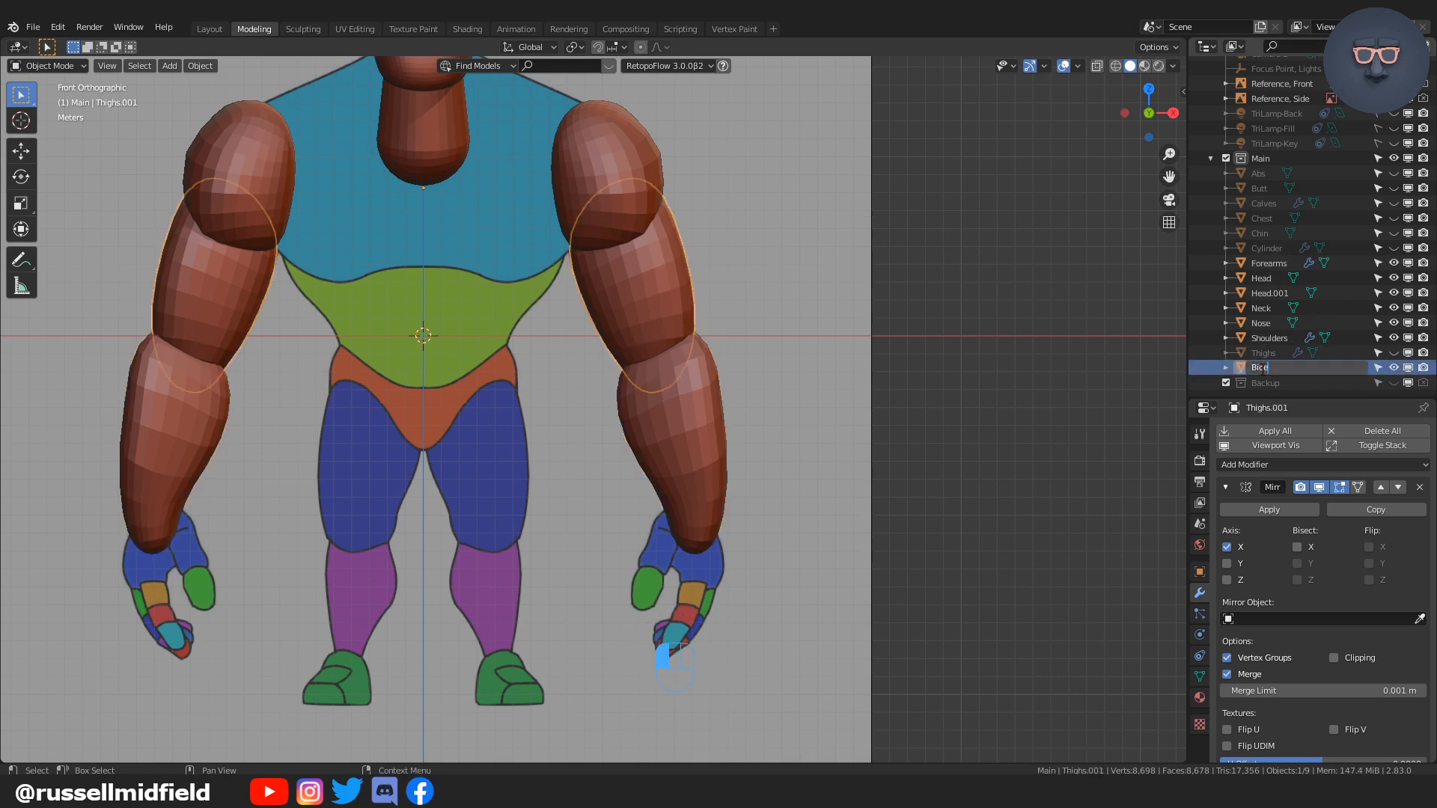
key(Return)
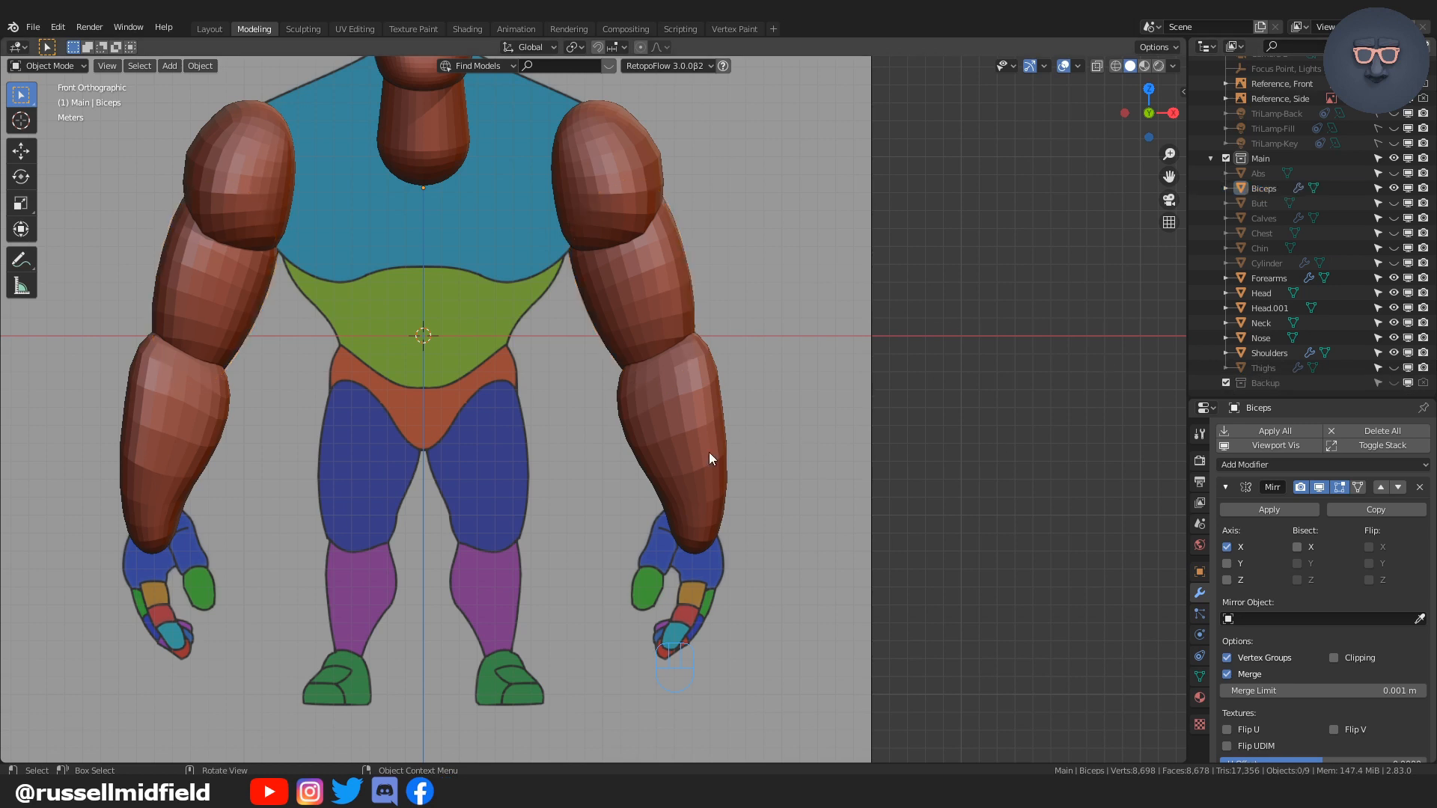
Step: Unhide all hidden body parts in the Main collection, from Abs to Thighs
click(709, 453)
scroll(1041, 460, down, 2)
drag(1394, 173, 1394, 368)
scroll(968, 382, down, 2)
middle_drag(969, 382, 952, 411)
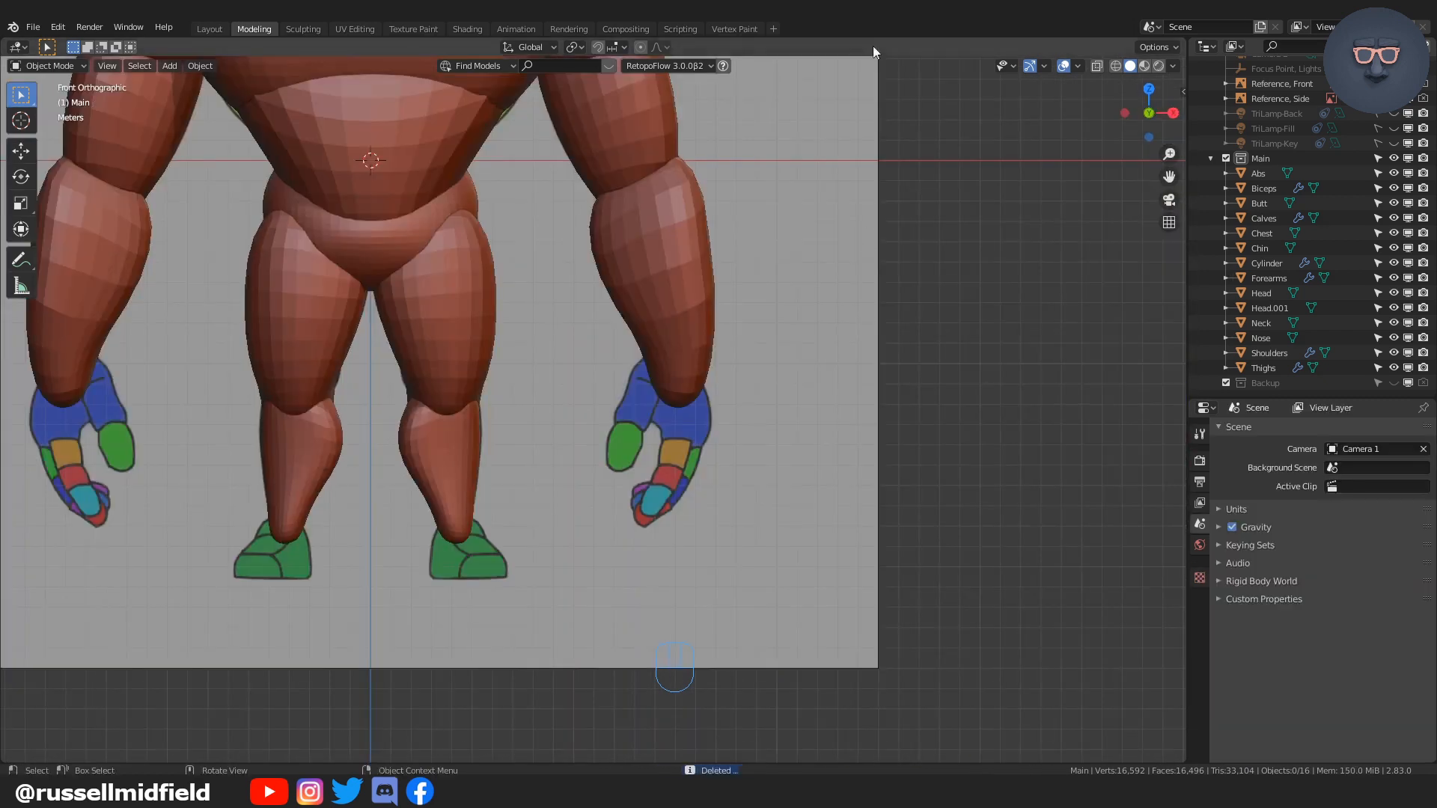
Step: Add a Round Cube with a radius of 0.80 and 16 arc divisions
shift+middle_drag(588, 292, 632, 347)
key(shift+a)
mouse_move(590, 316)
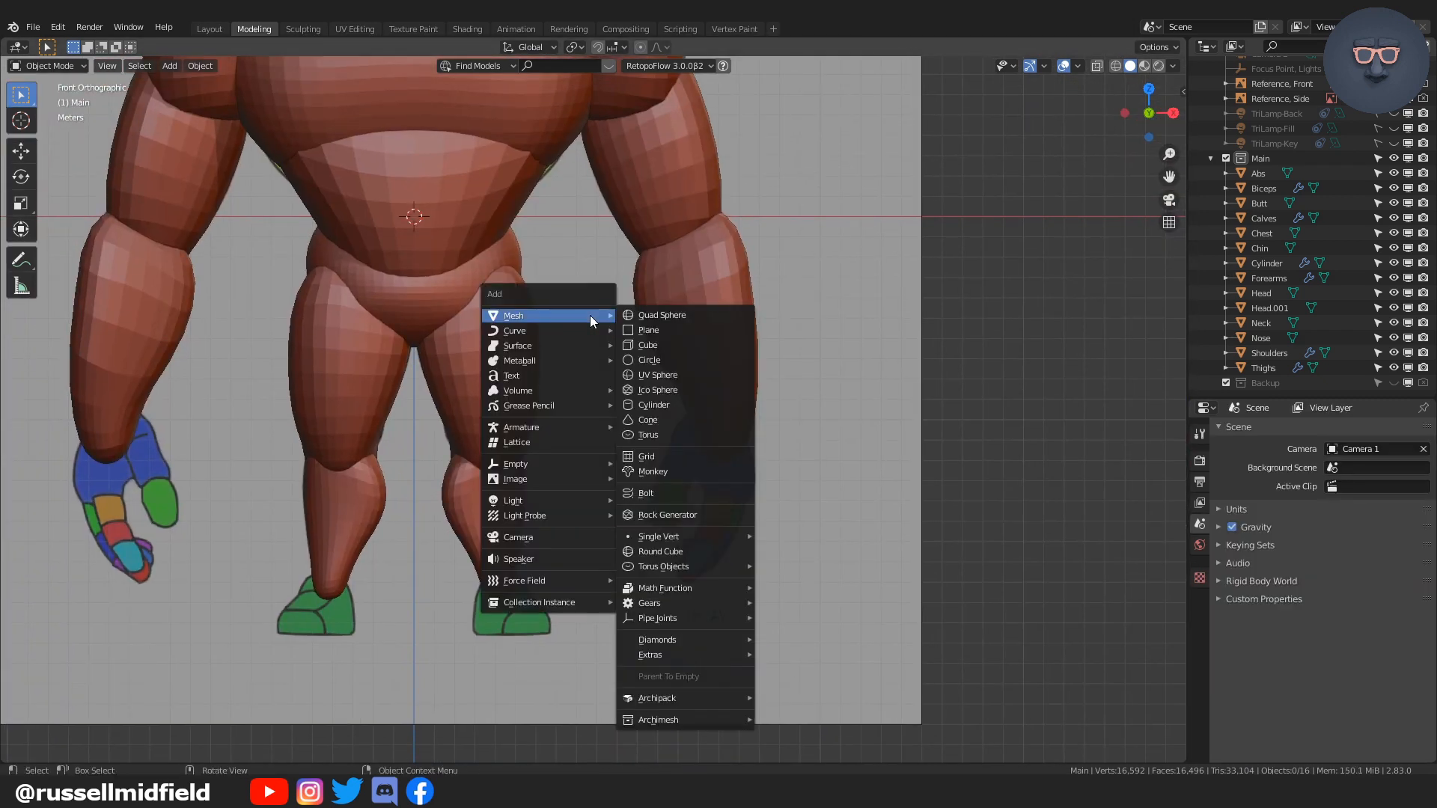
click(692, 553)
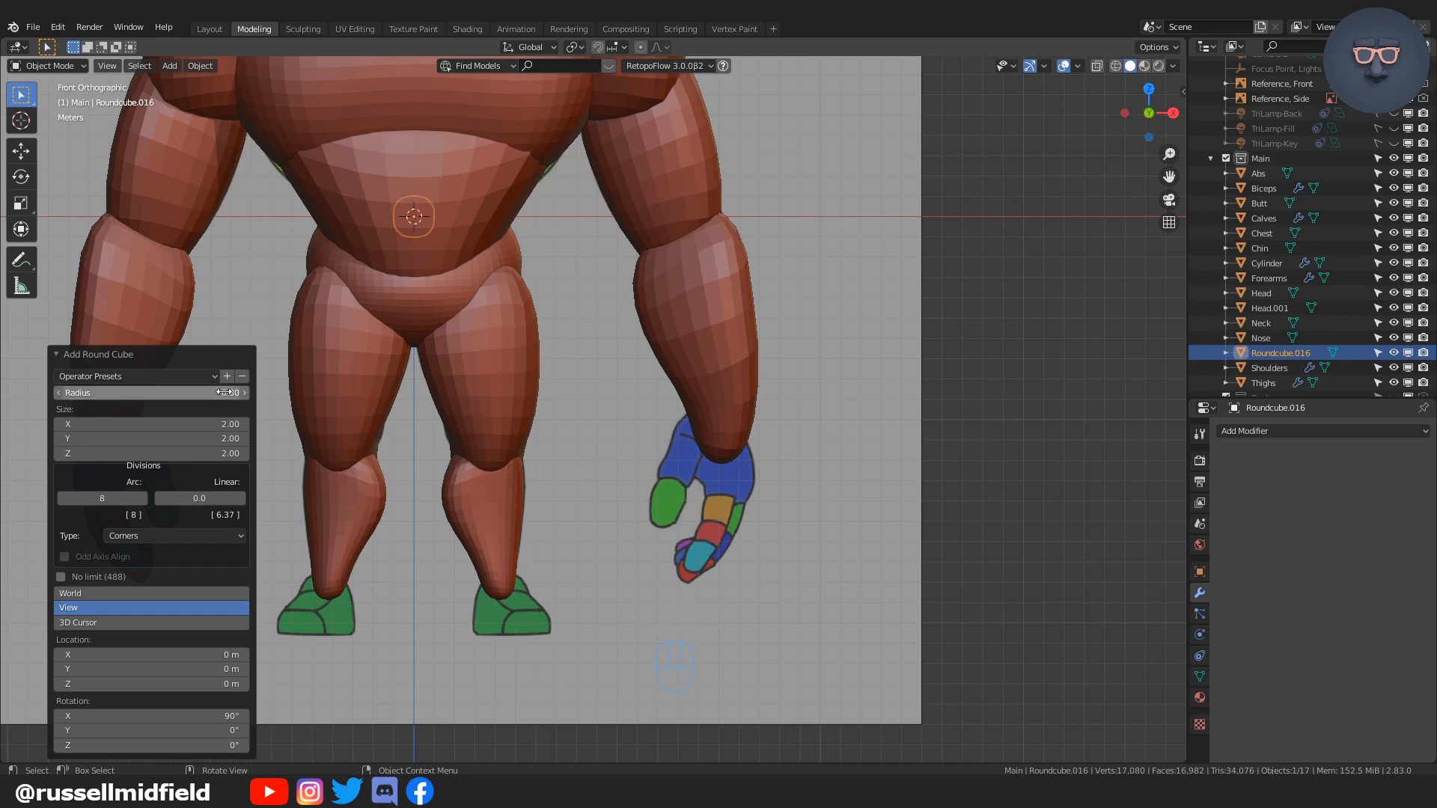
click(173, 375)
click(157, 505)
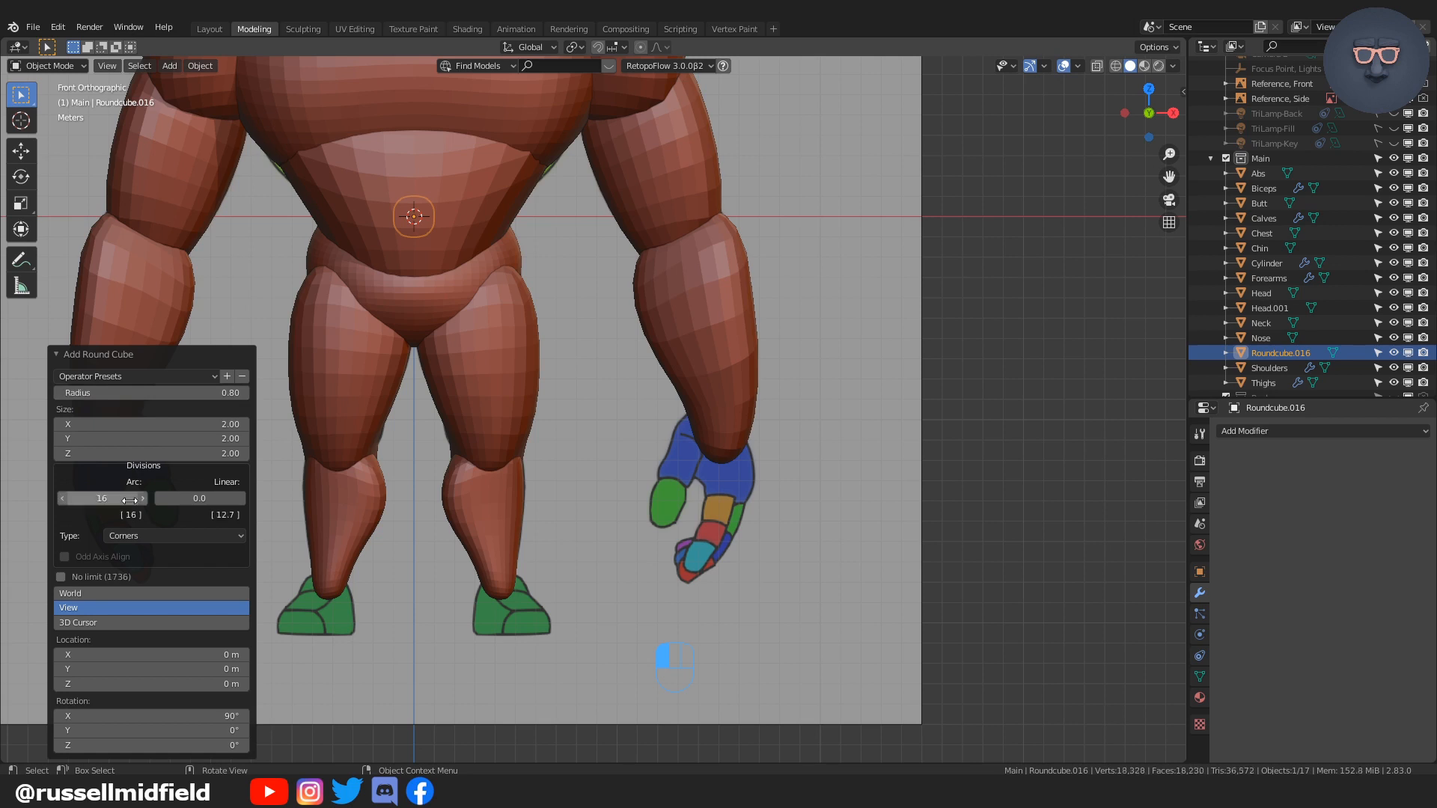
key(Return)
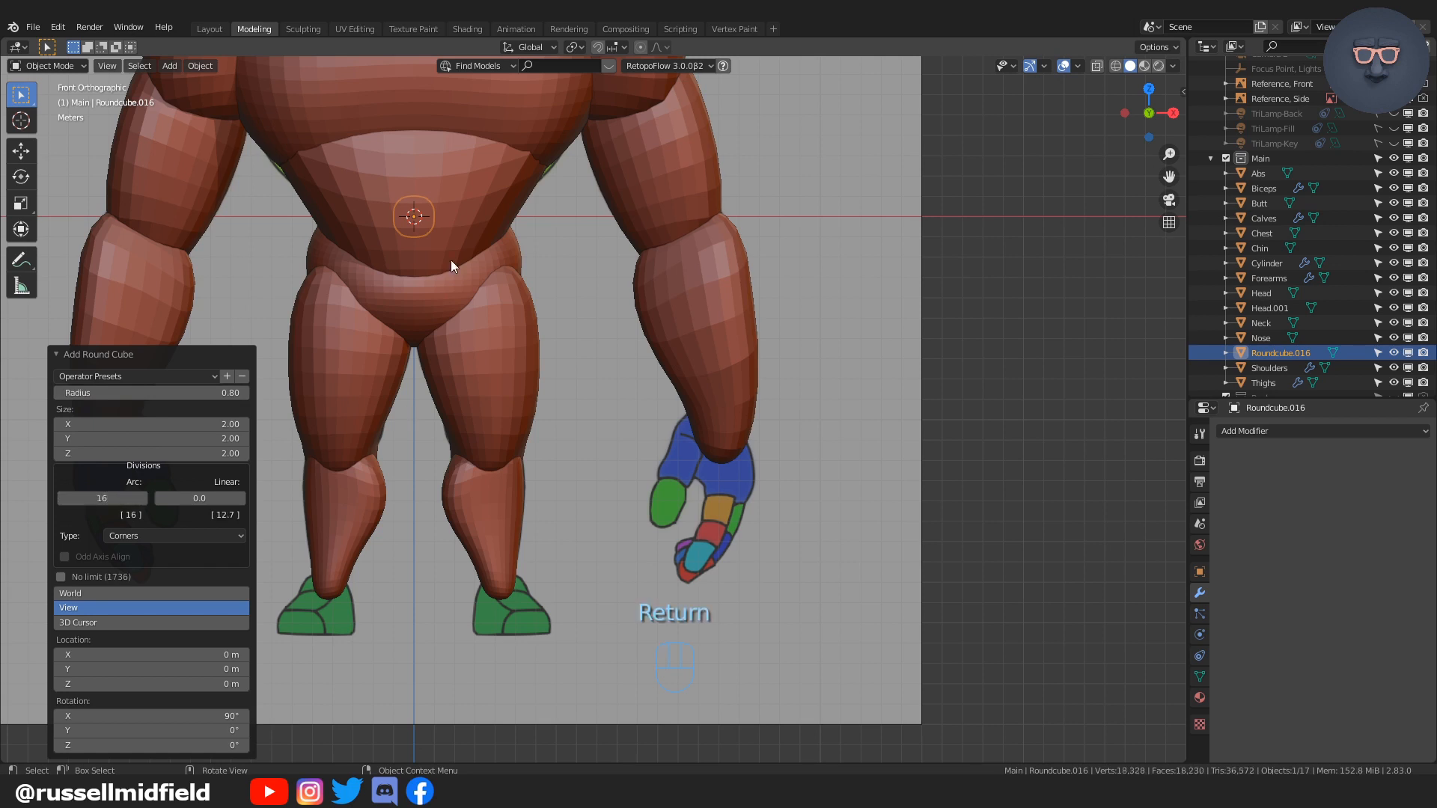
Step: Move the round cube onto the blue palm reference below the forearm and scale it to fit in front view
scroll(1284, 342, down, 1)
key(g)
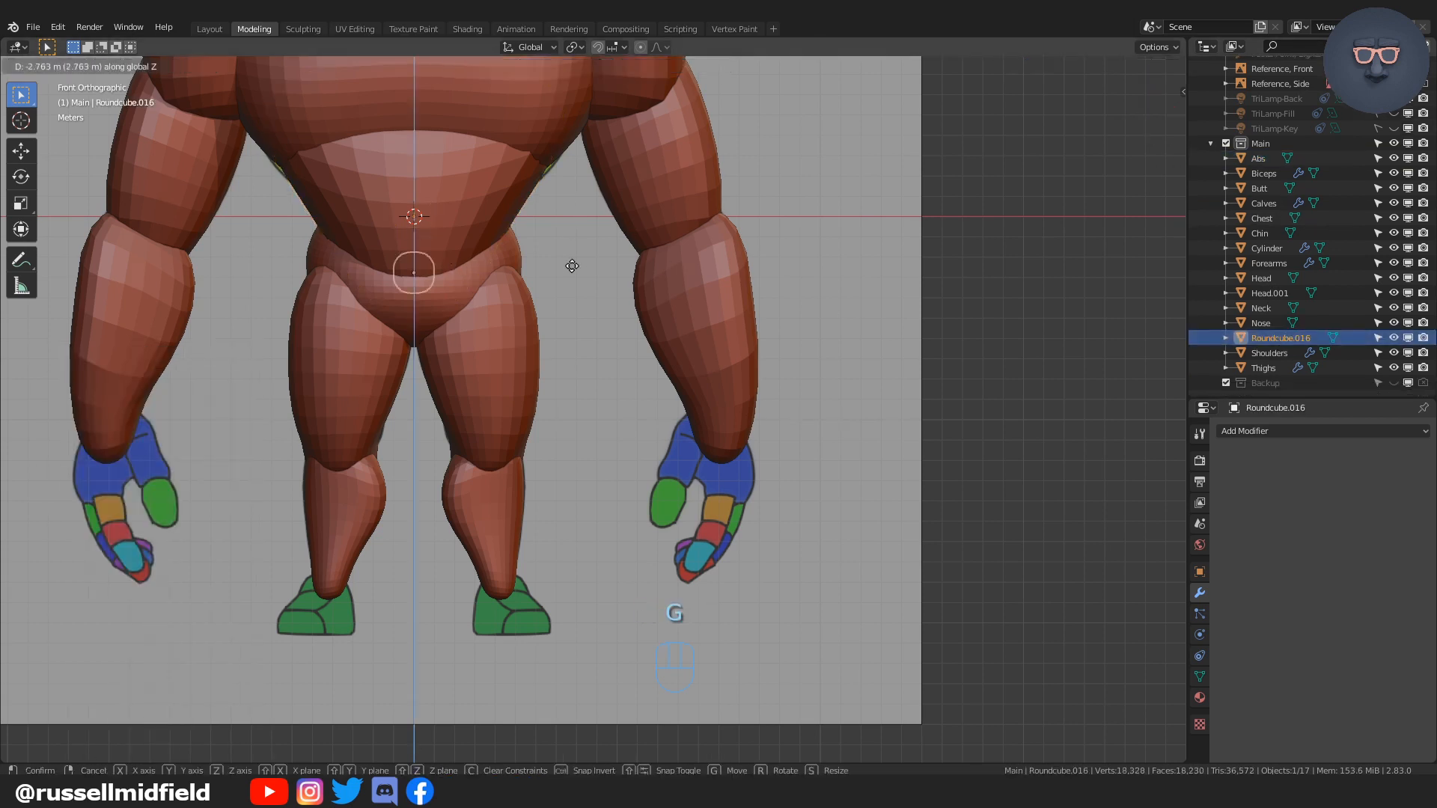
click(582, 461)
key(s)
click(903, 467)
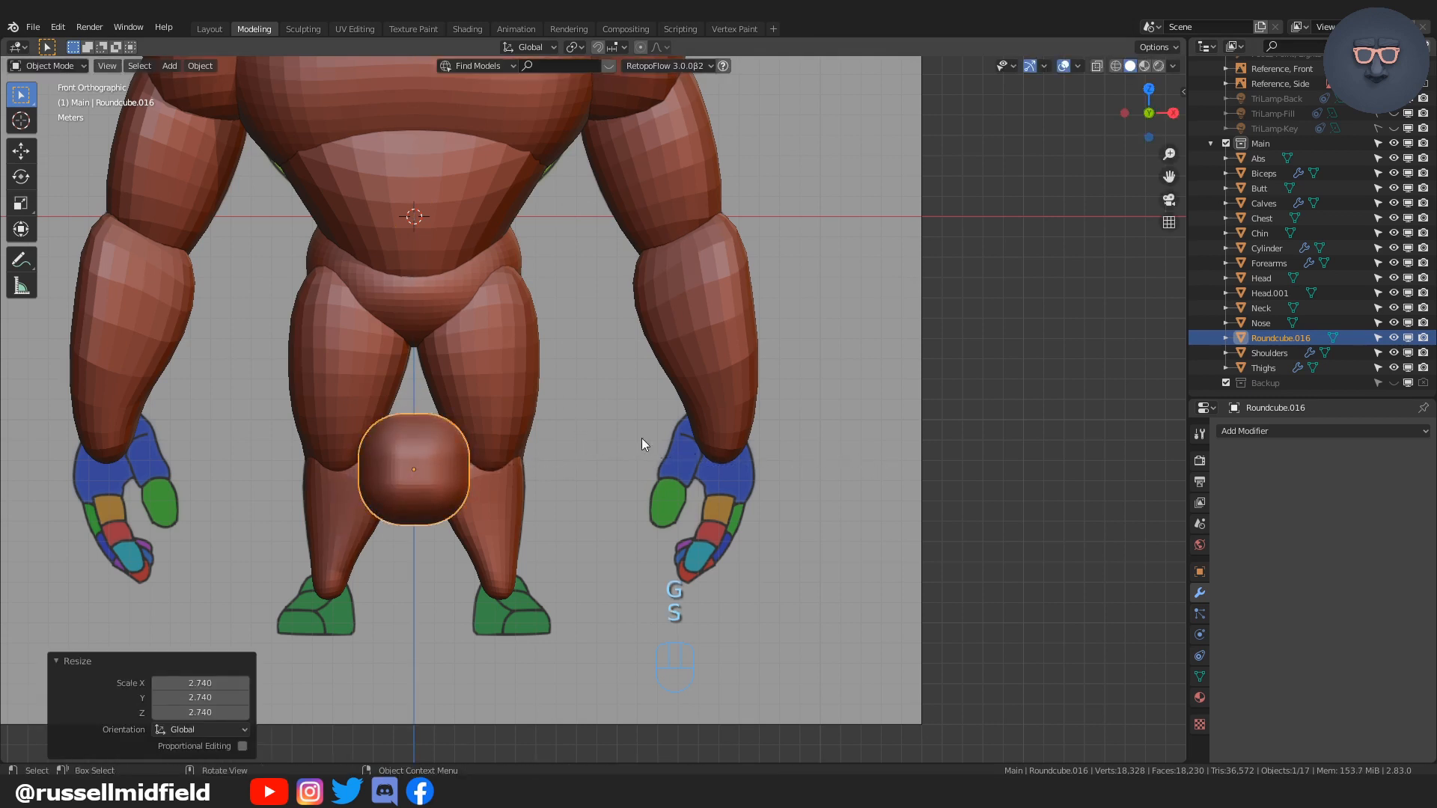
key(g)
click(937, 451)
key(s)
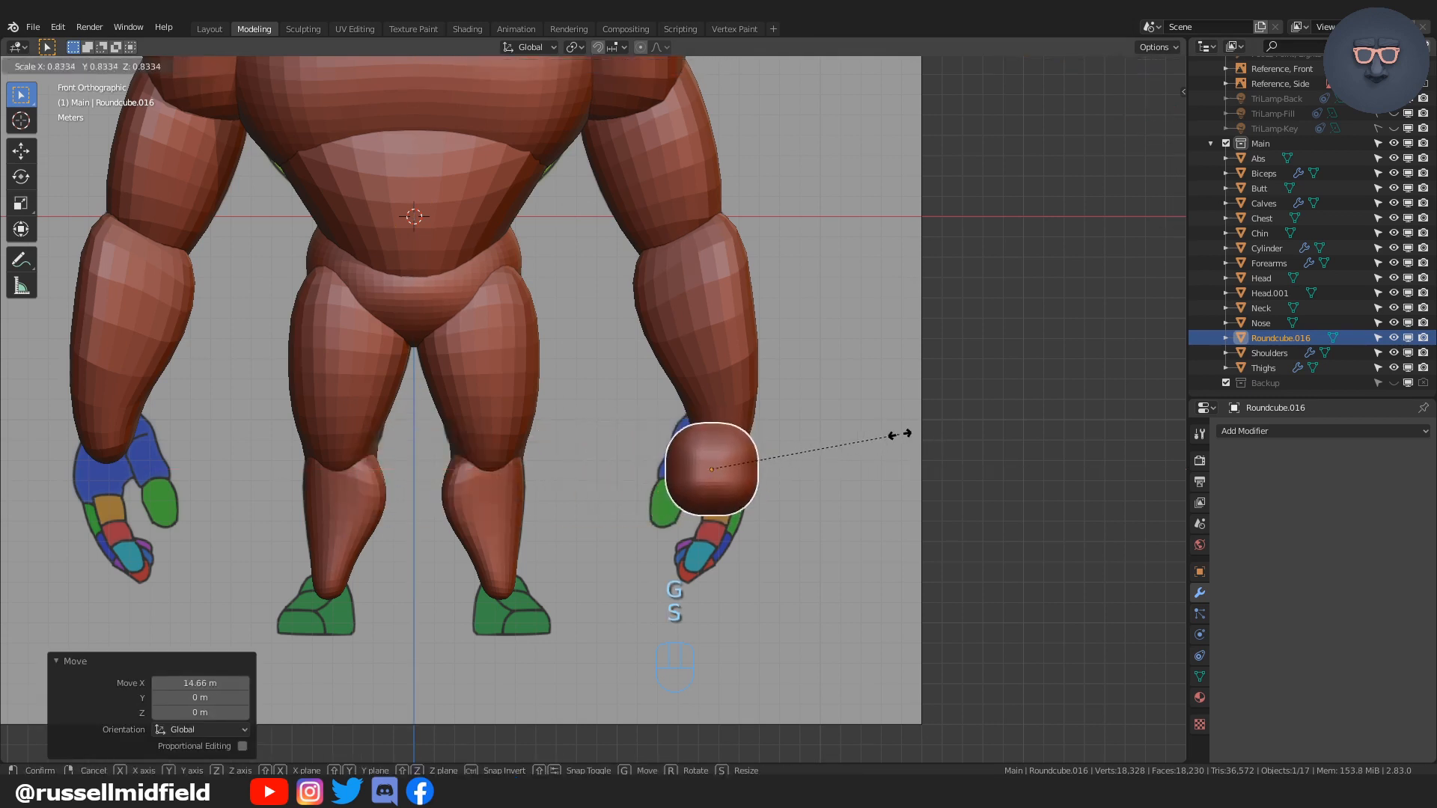
click(900, 434)
Step: In side view, stretch the round cube along Y and scale it 1.142 along Z to match the palm
key(KP_3)
scroll(715, 422, up, 2)
key(s)
key(y)
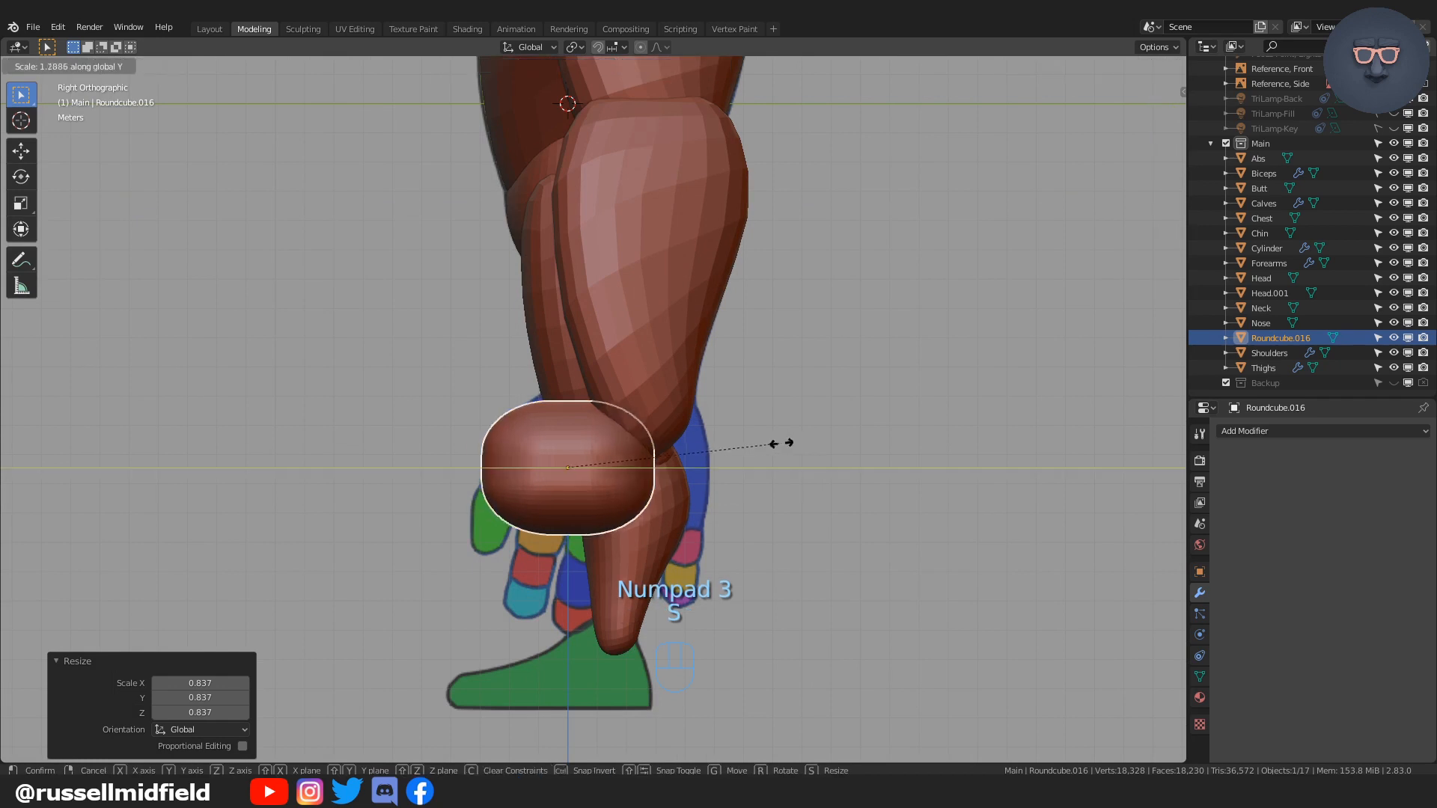
click(815, 443)
key(s)
key(z)
click(780, 417)
Step: Position the palm block under the forearm in side view, rotate it 11° and raise it about 0.23 m
key(g)
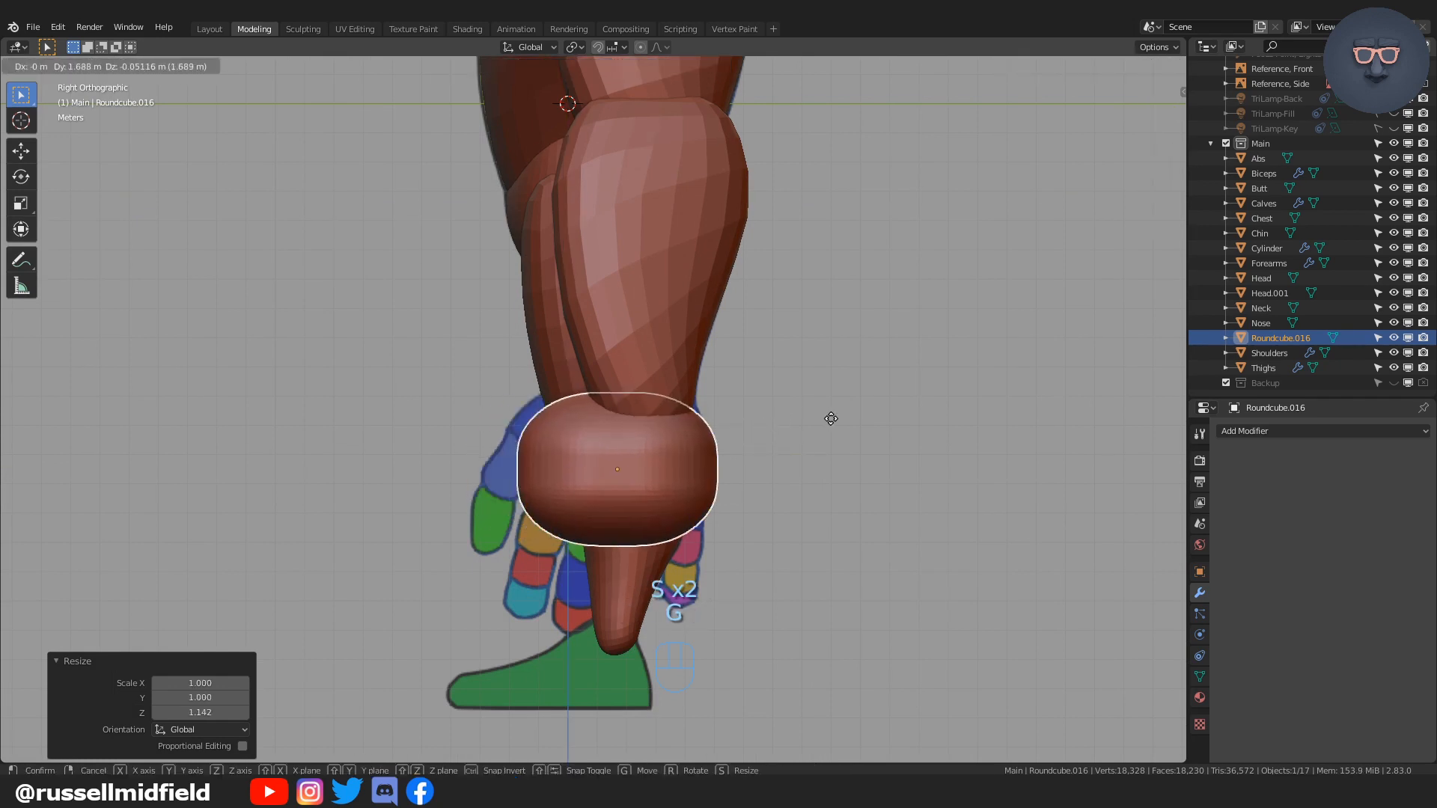
key(r)
click(850, 424)
key(g)
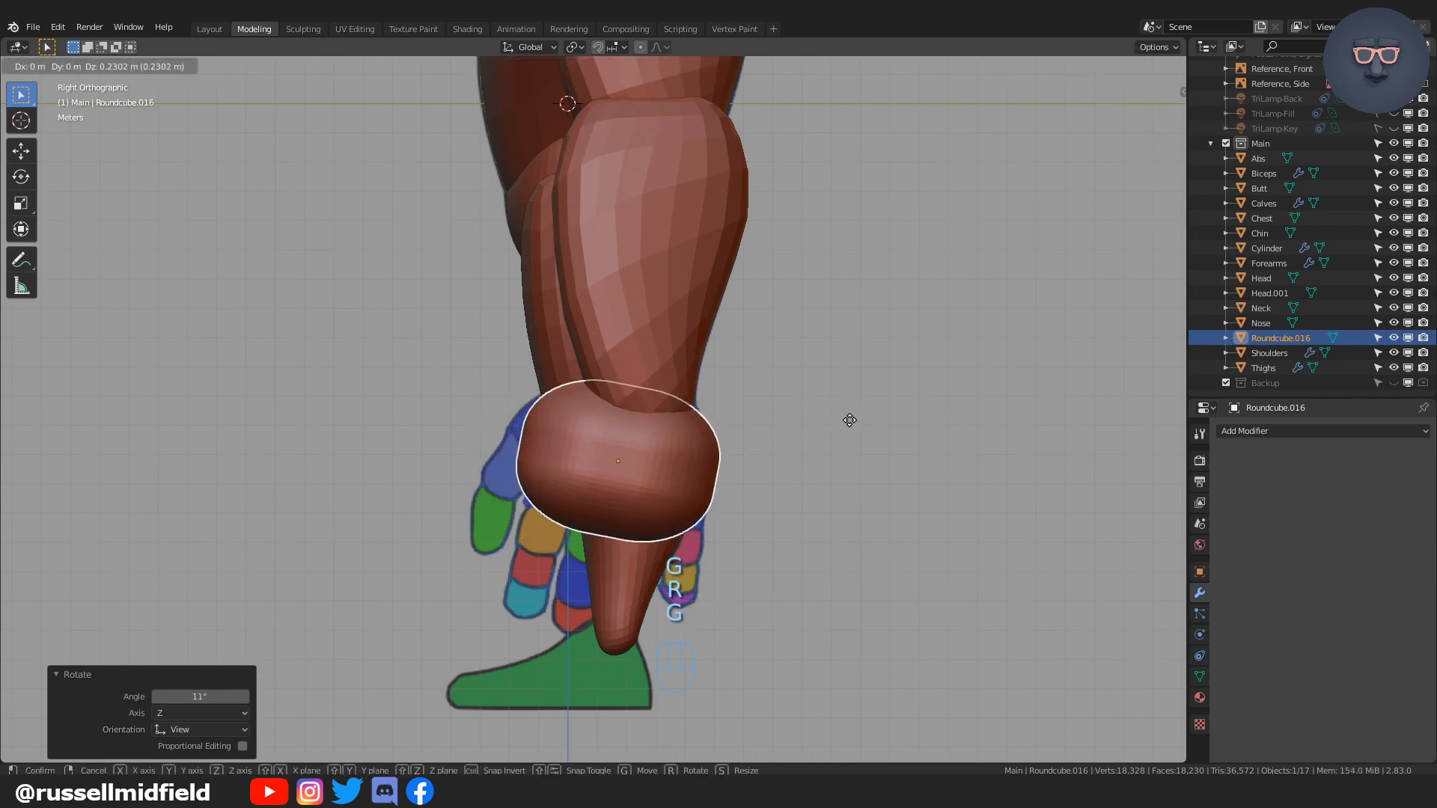
click(849, 420)
Step: In Sculpt Mode, pull the palm's back edge and lower corners toward the side reference using Elastic Deform with a 106 px radius
scroll(850, 420, up, 3)
key(ctrl+Tab)
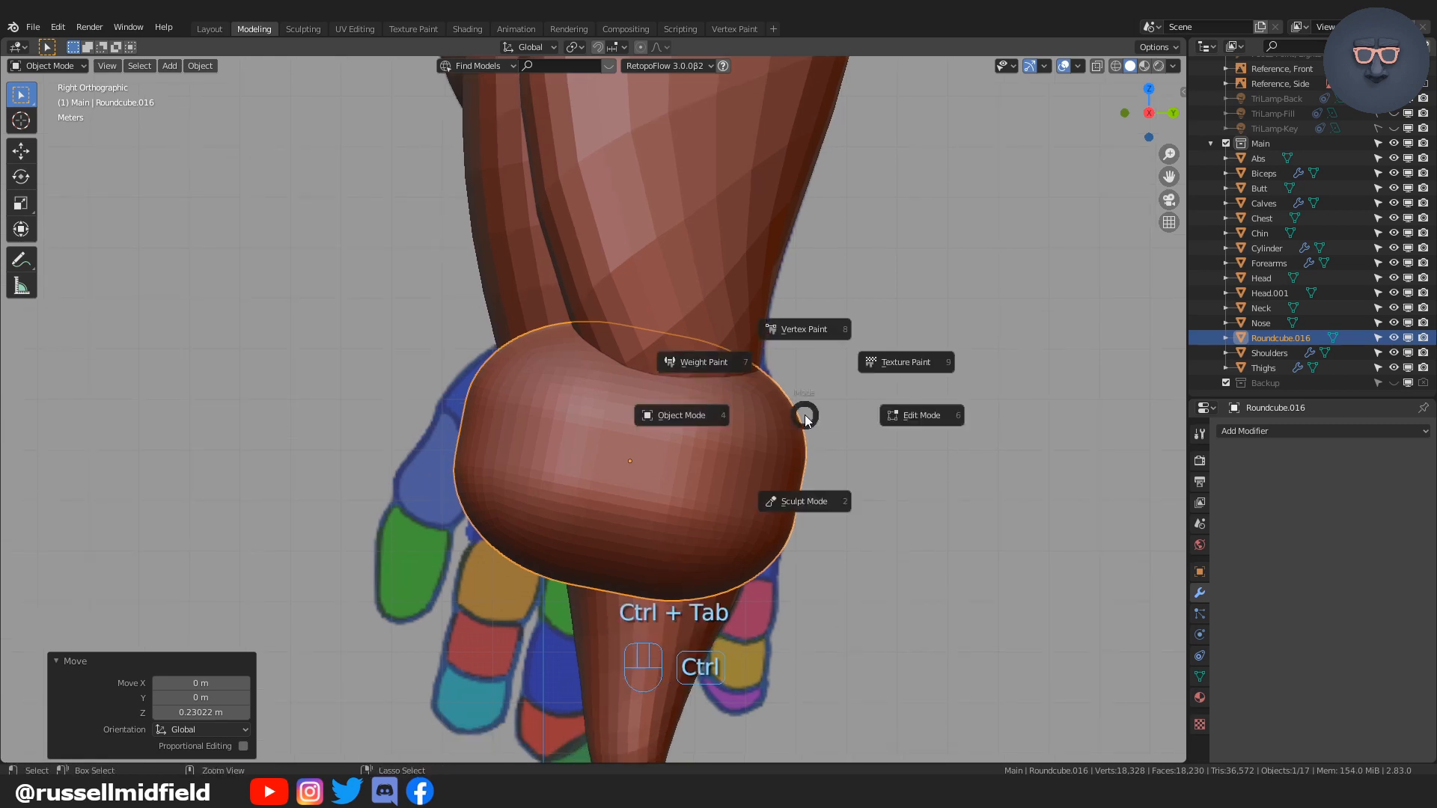
click(811, 483)
key(f)
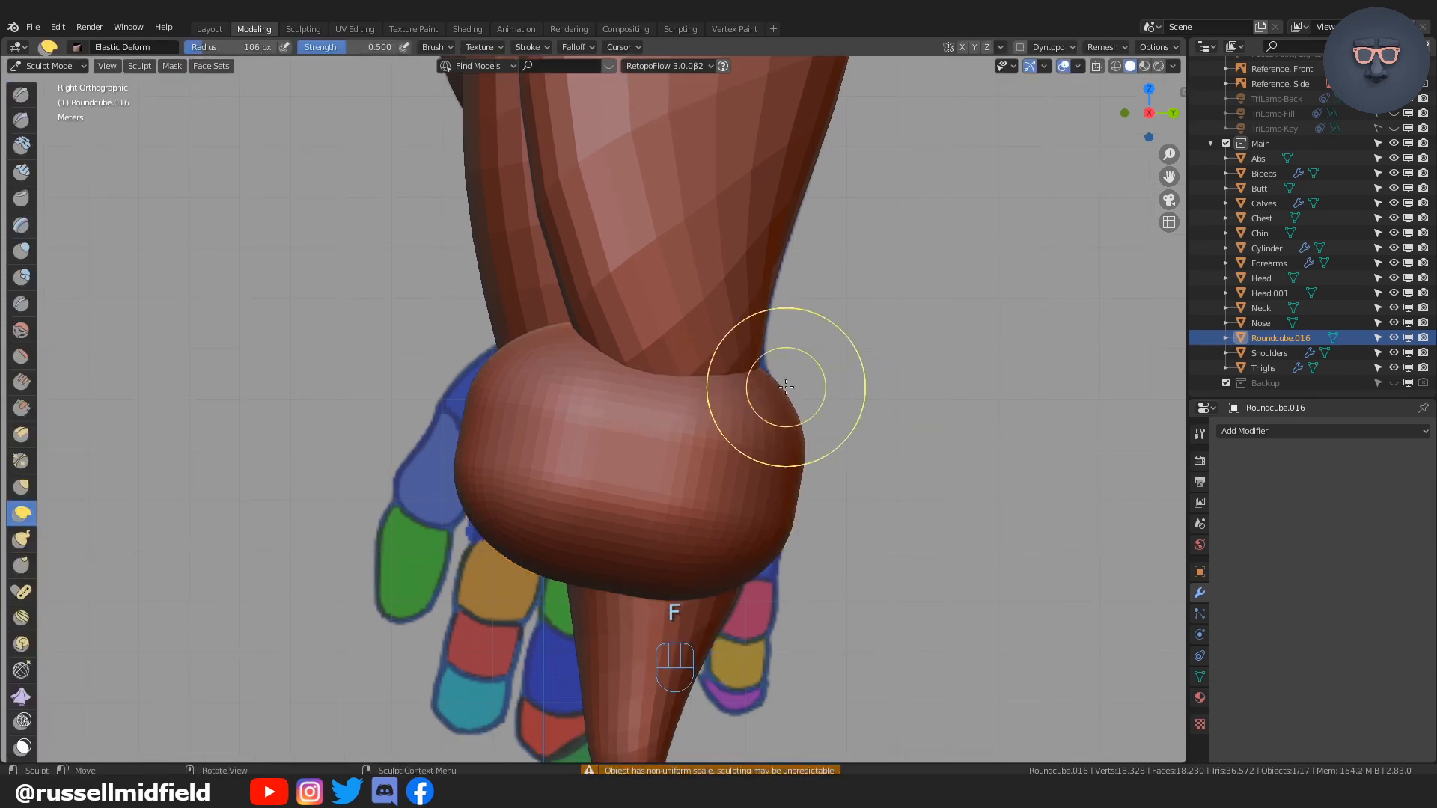
drag(788, 517, 796, 541)
drag(741, 581, 734, 610)
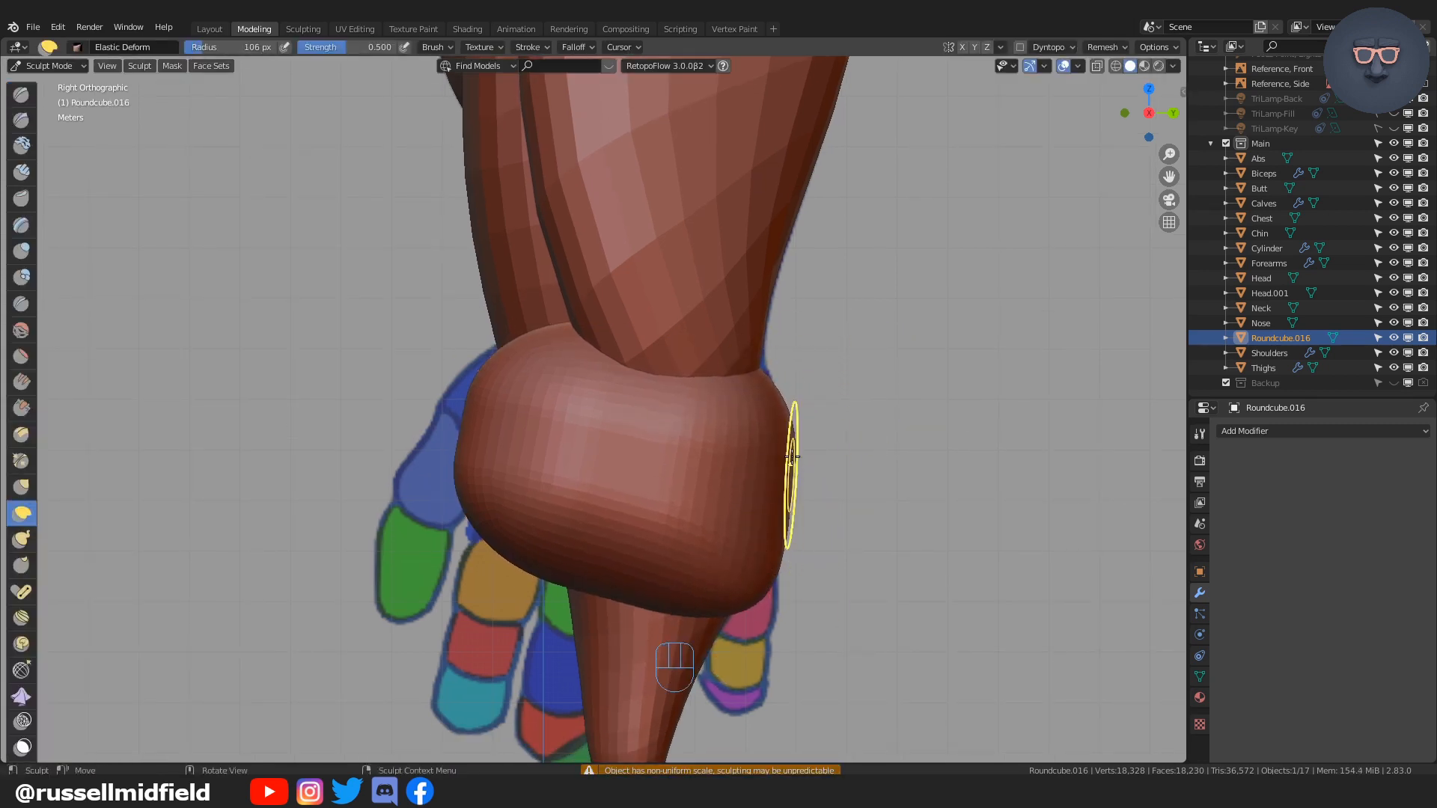
drag(794, 464, 784, 463)
drag(754, 376, 754, 369)
drag(490, 558, 482, 580)
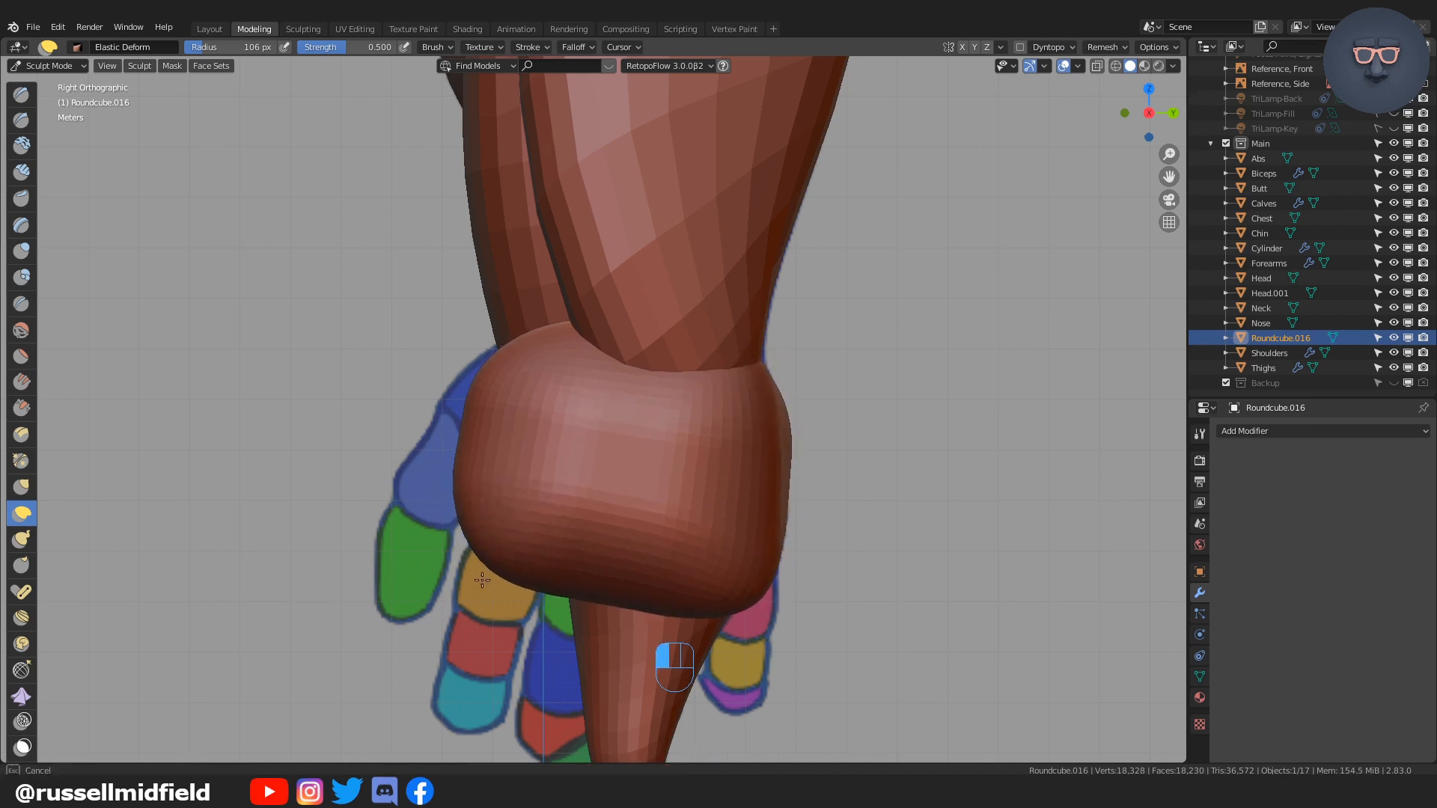
Step: Push the palm's front edge inward toward the side reference with a 90 px Elastic Deform radius
key(f)
click(452, 485)
drag(466, 484, 481, 483)
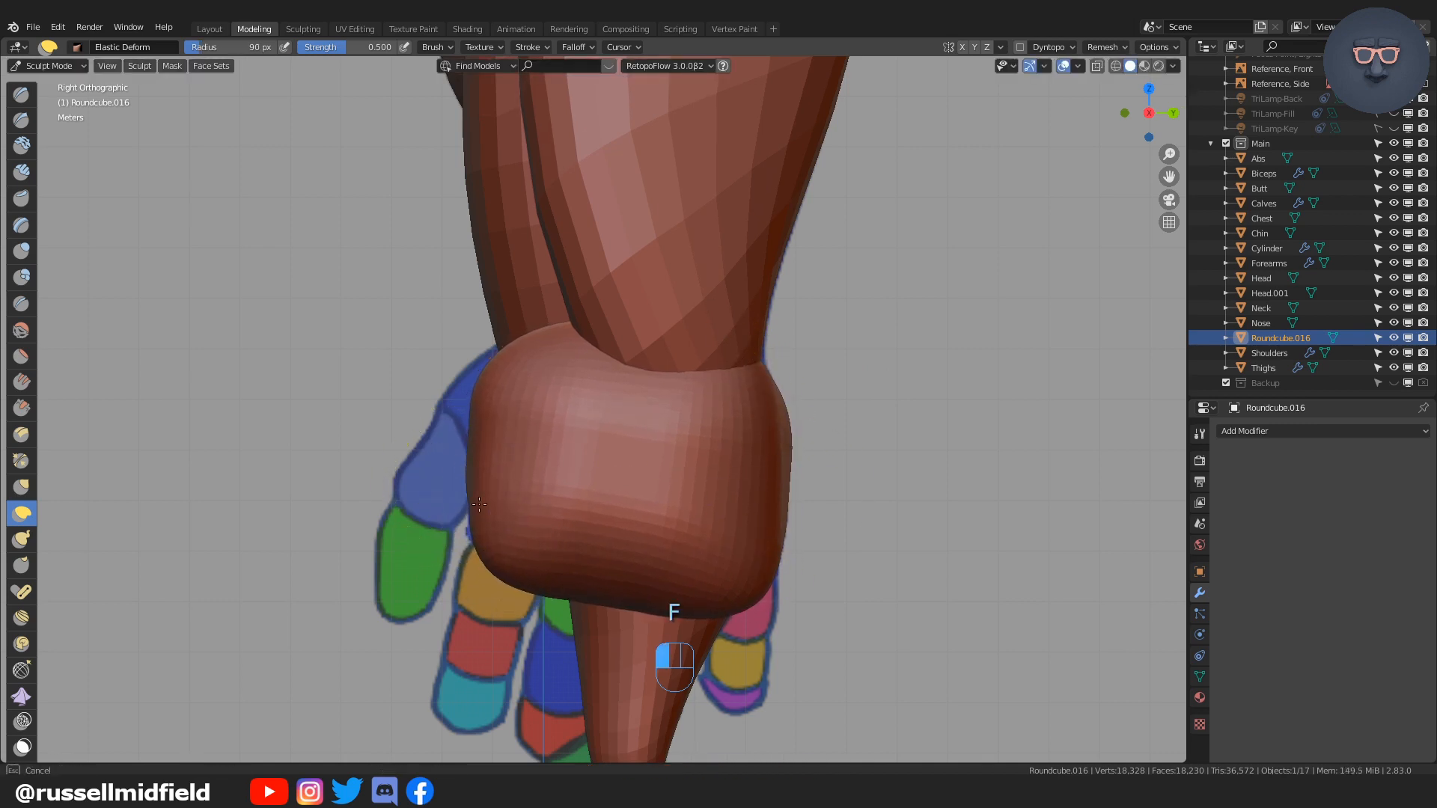
Step: Pull the palm's upper front corner outward and refine the front edge below it, enlarging the brush radius to 127 px and 165 px
key(f)
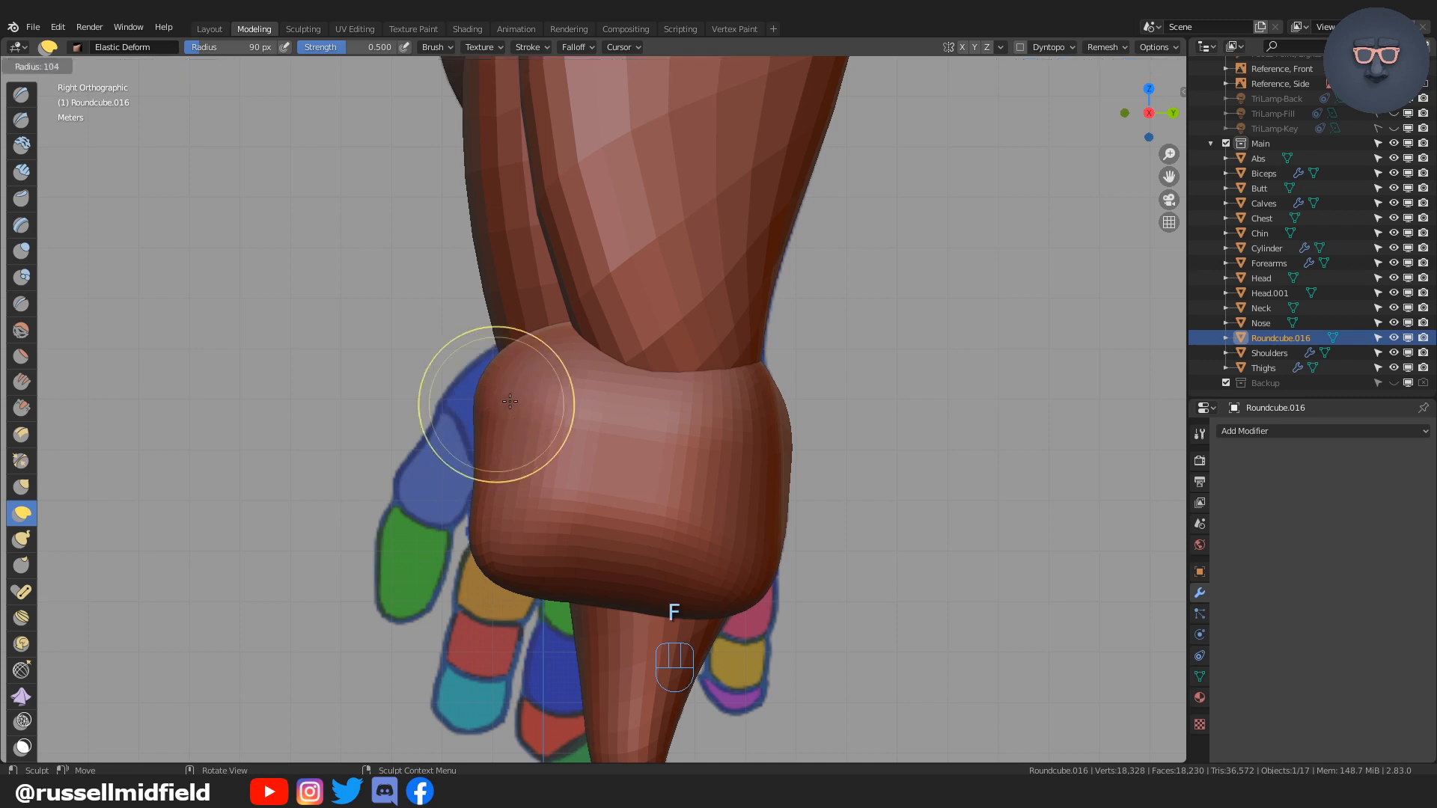
click(573, 375)
key(f)
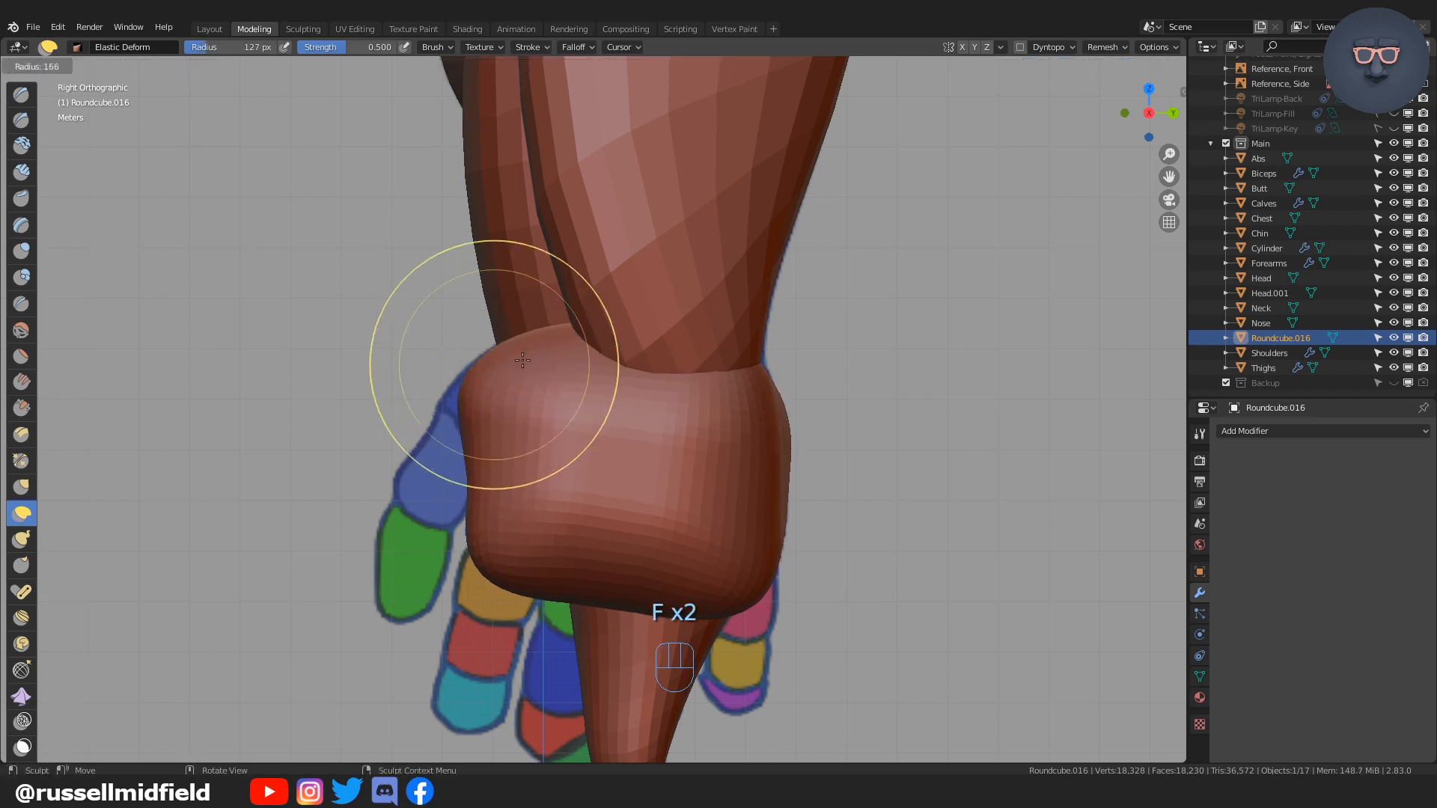
click(618, 365)
drag(478, 405, 453, 404)
drag(470, 473, 483, 483)
drag(504, 551, 497, 545)
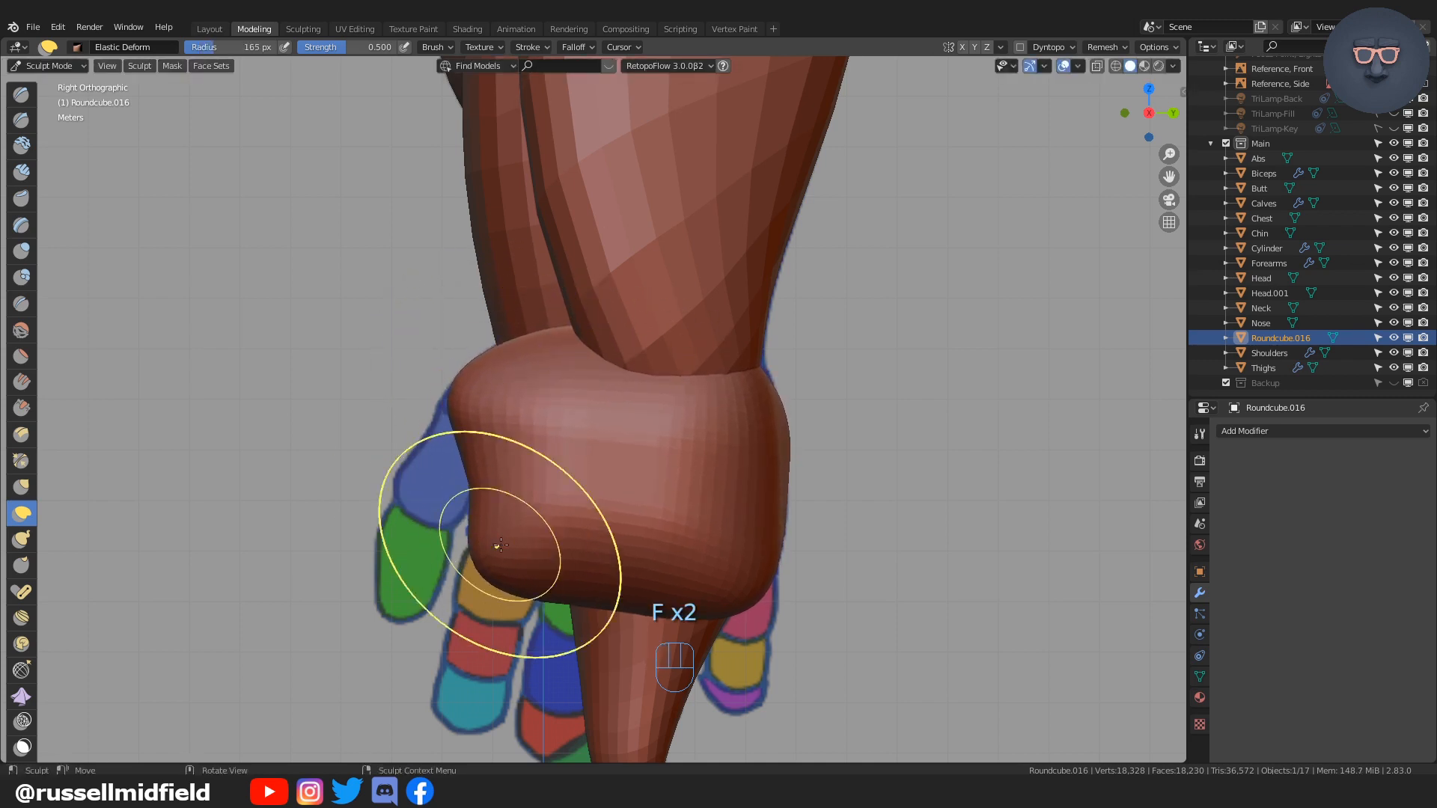
Step: Raise the palm's bottom edge to the finger bases in side view and smooth its outer face
drag(757, 587, 751, 582)
drag(572, 593, 522, 553)
drag(644, 596, 645, 586)
mouse_move(757, 580)
mouse_down()
mouse_move(762, 568)
mouse_move(768, 579)
mouse_up()
shift+drag(726, 536, 655, 509)
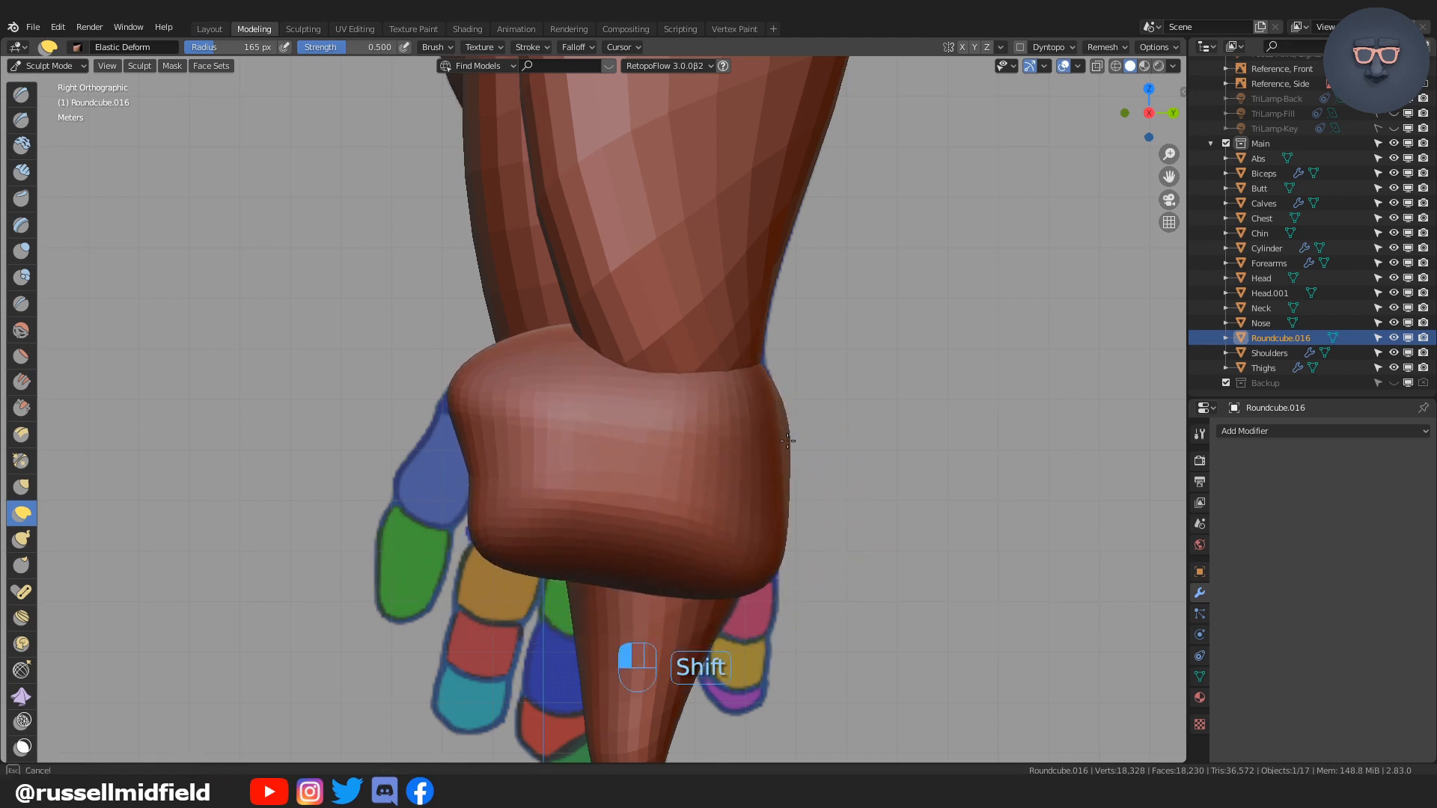
Step: In front view, push the palm's lower inner side inward to the reference with an 89 px brush radius
key(KP_1)
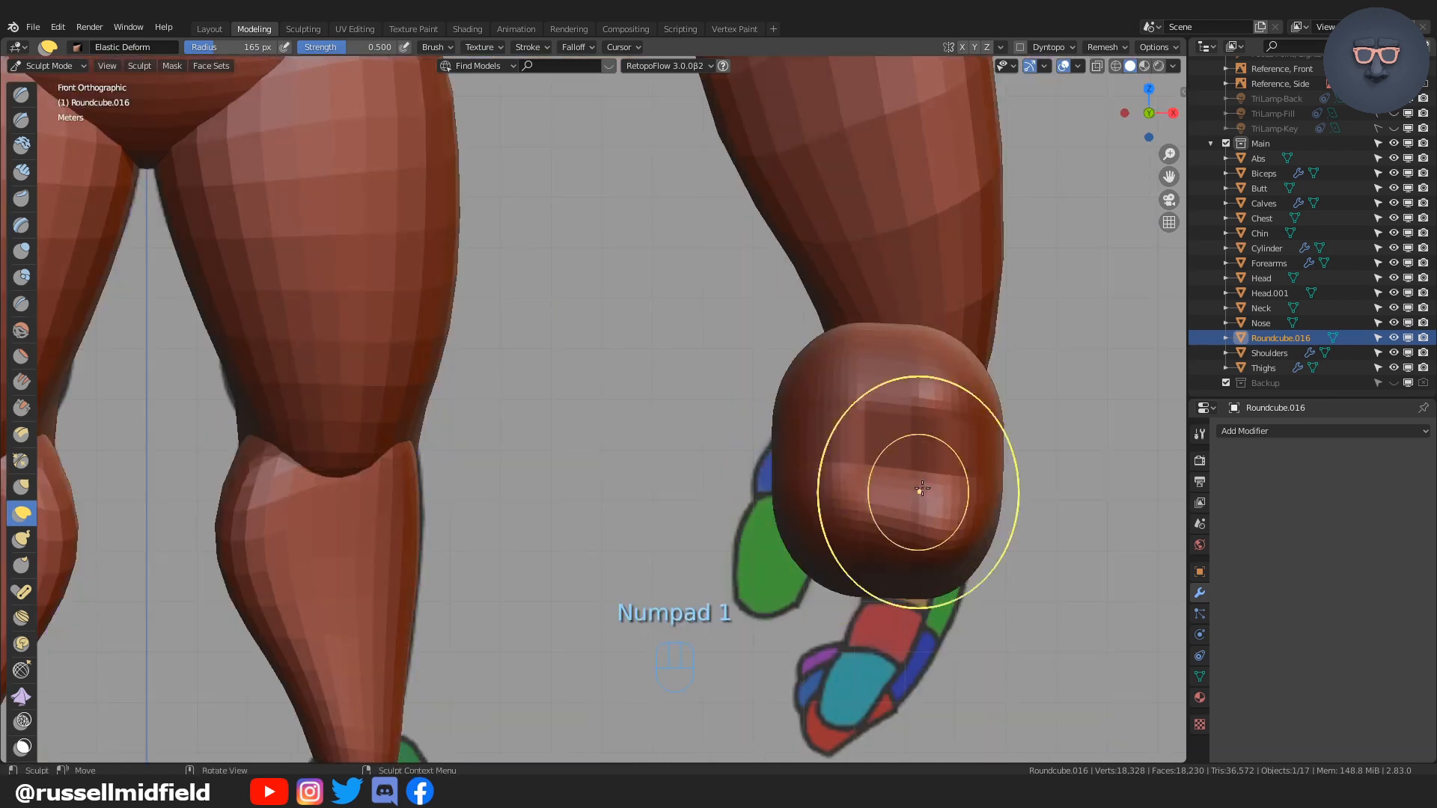
key(f)
click(737, 482)
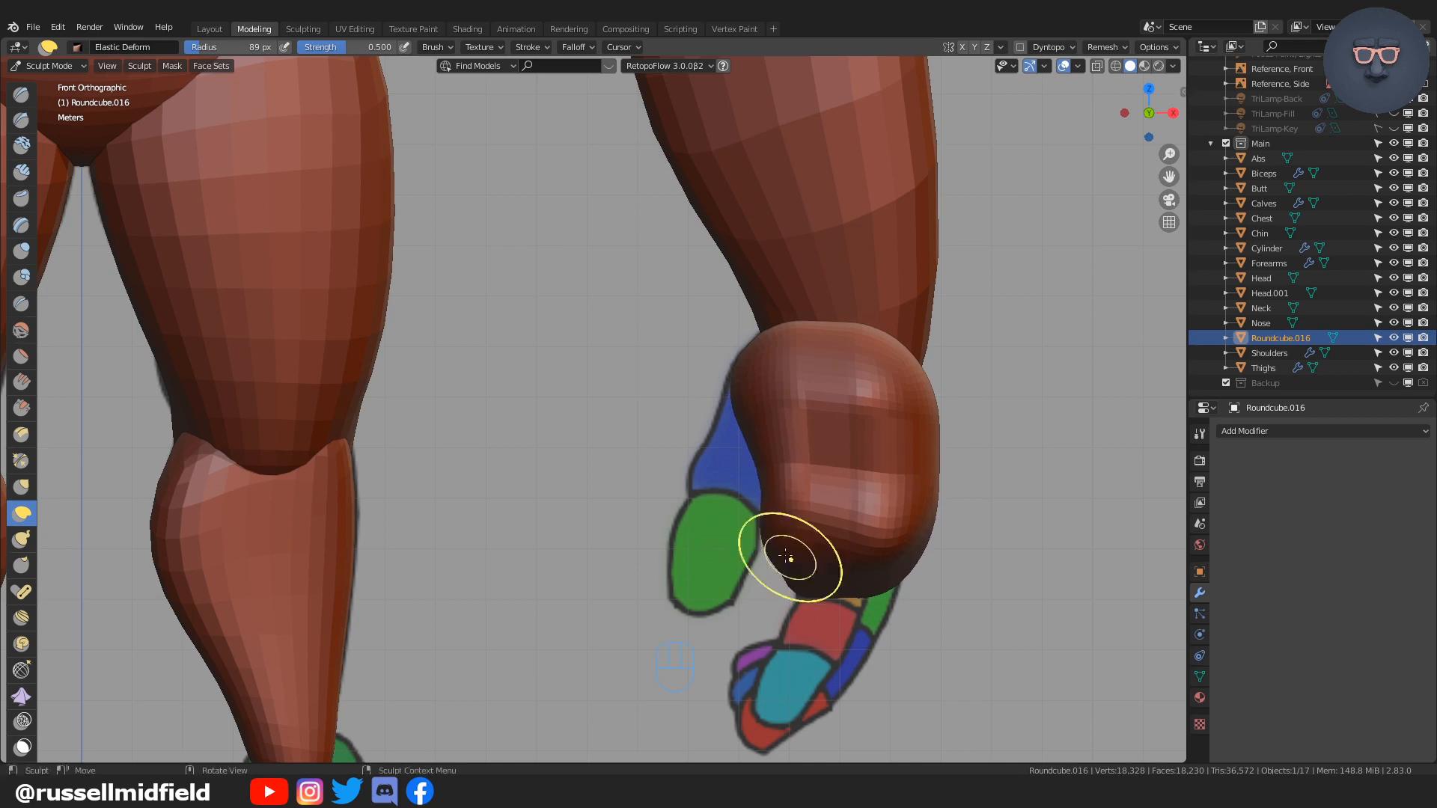
drag(768, 533, 790, 527)
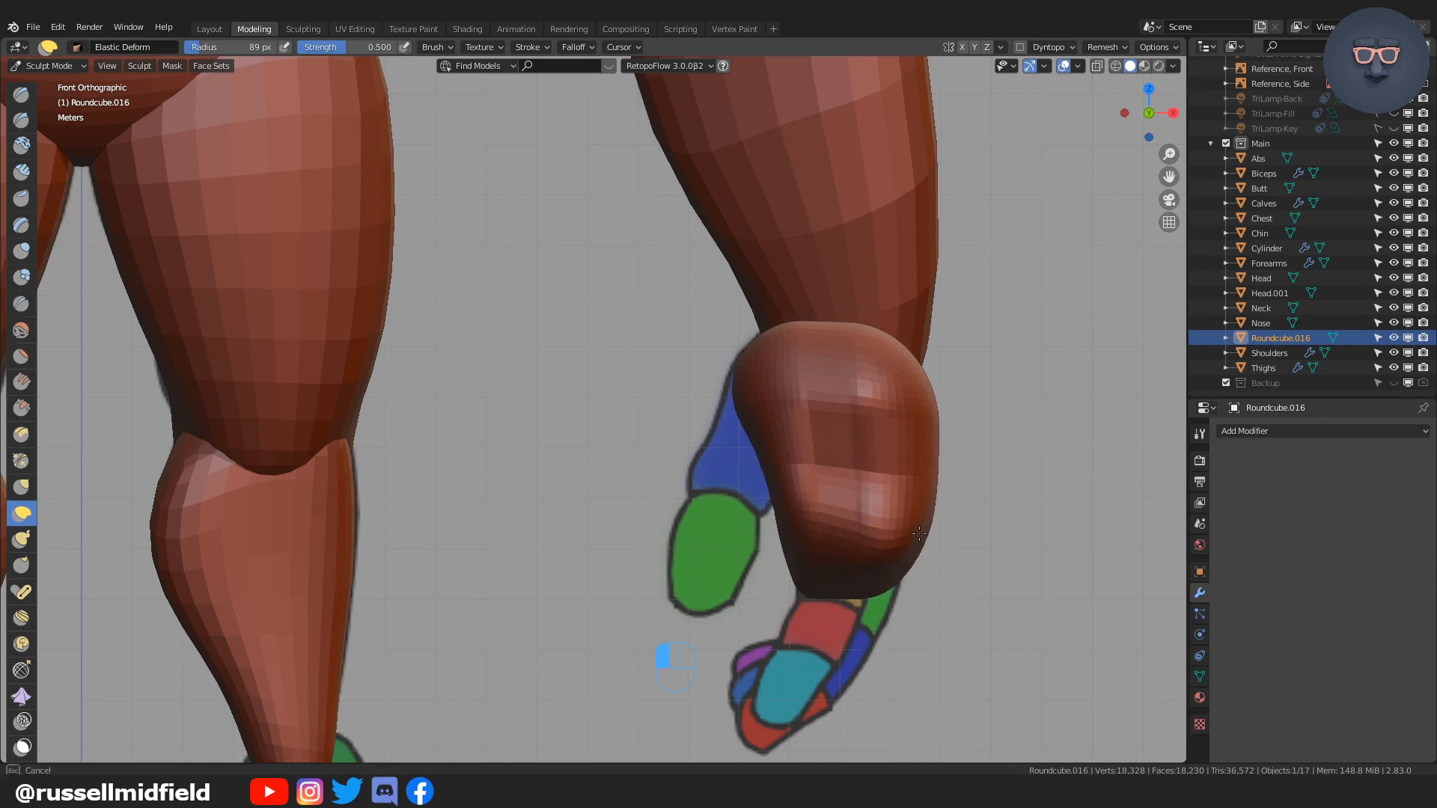
Step: Push the palm's outer edge and lower corners inward to the front reference with a 139 px brush radius
key(f)
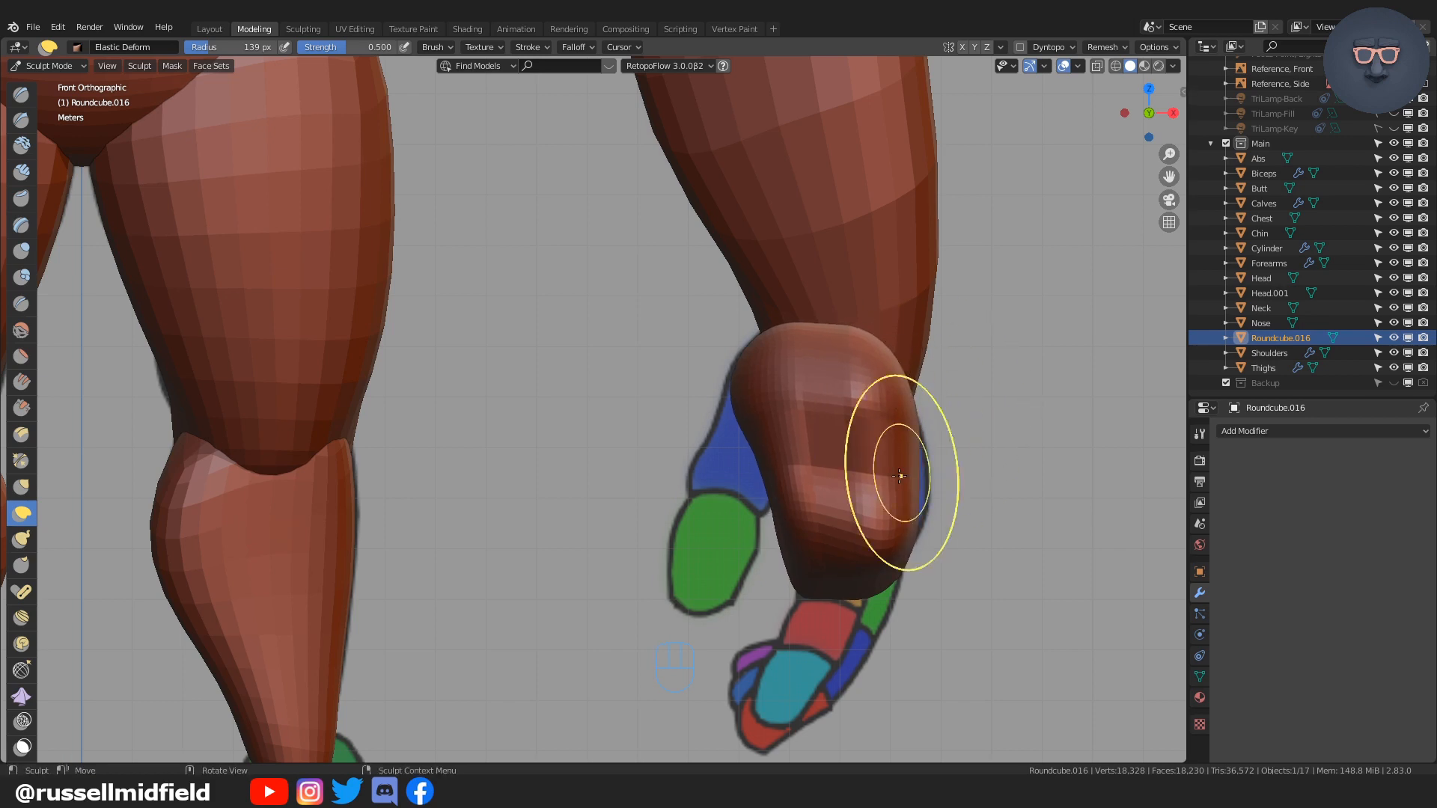
middle_drag(934, 472, 921, 508)
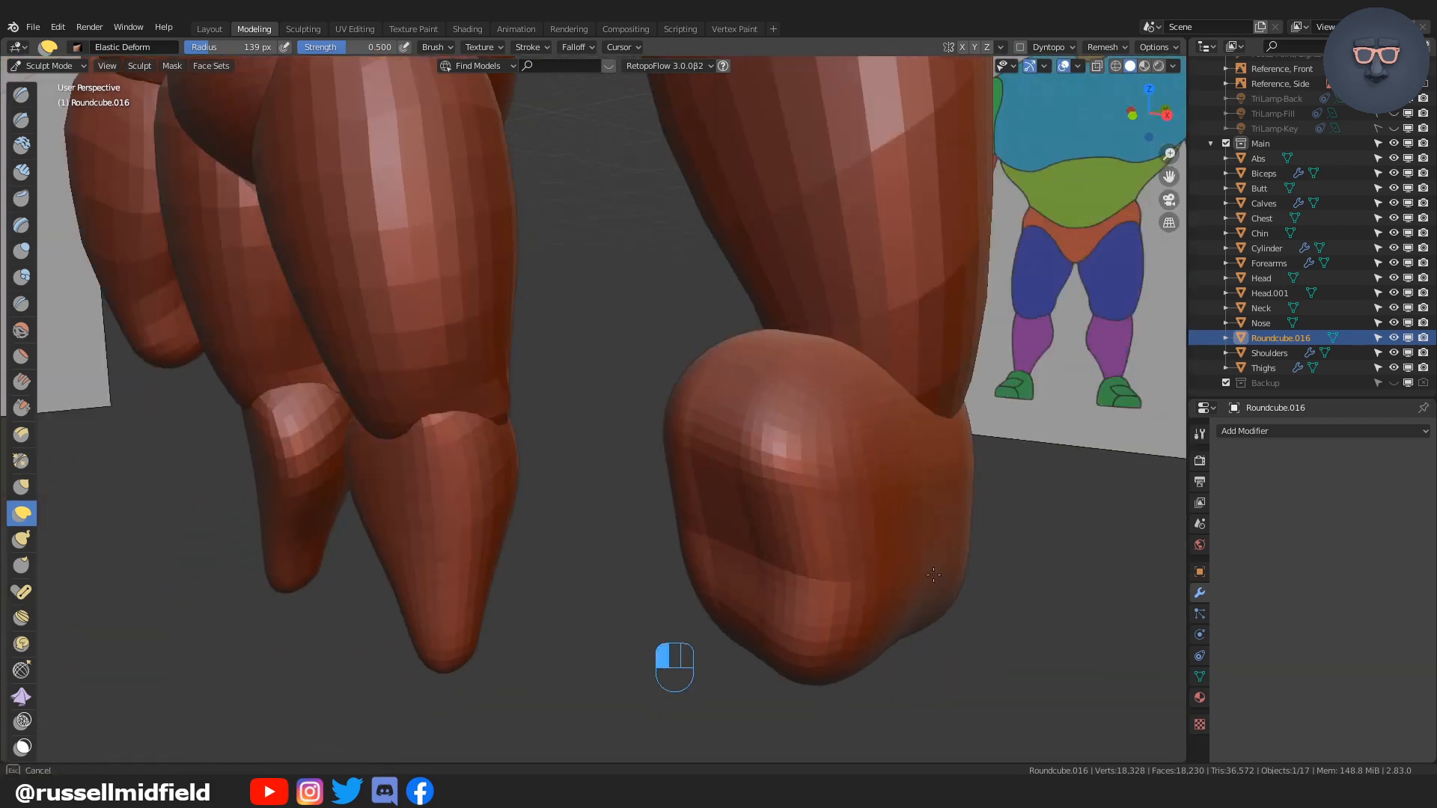
drag(933, 575, 931, 569)
mouse_move(1010, 497)
ctrl+middle_down()
mouse_move(1008, 517)
mouse_move(956, 534)
ctrl+middle_up()
drag(910, 541, 887, 535)
middle_drag(868, 524, 953, 515)
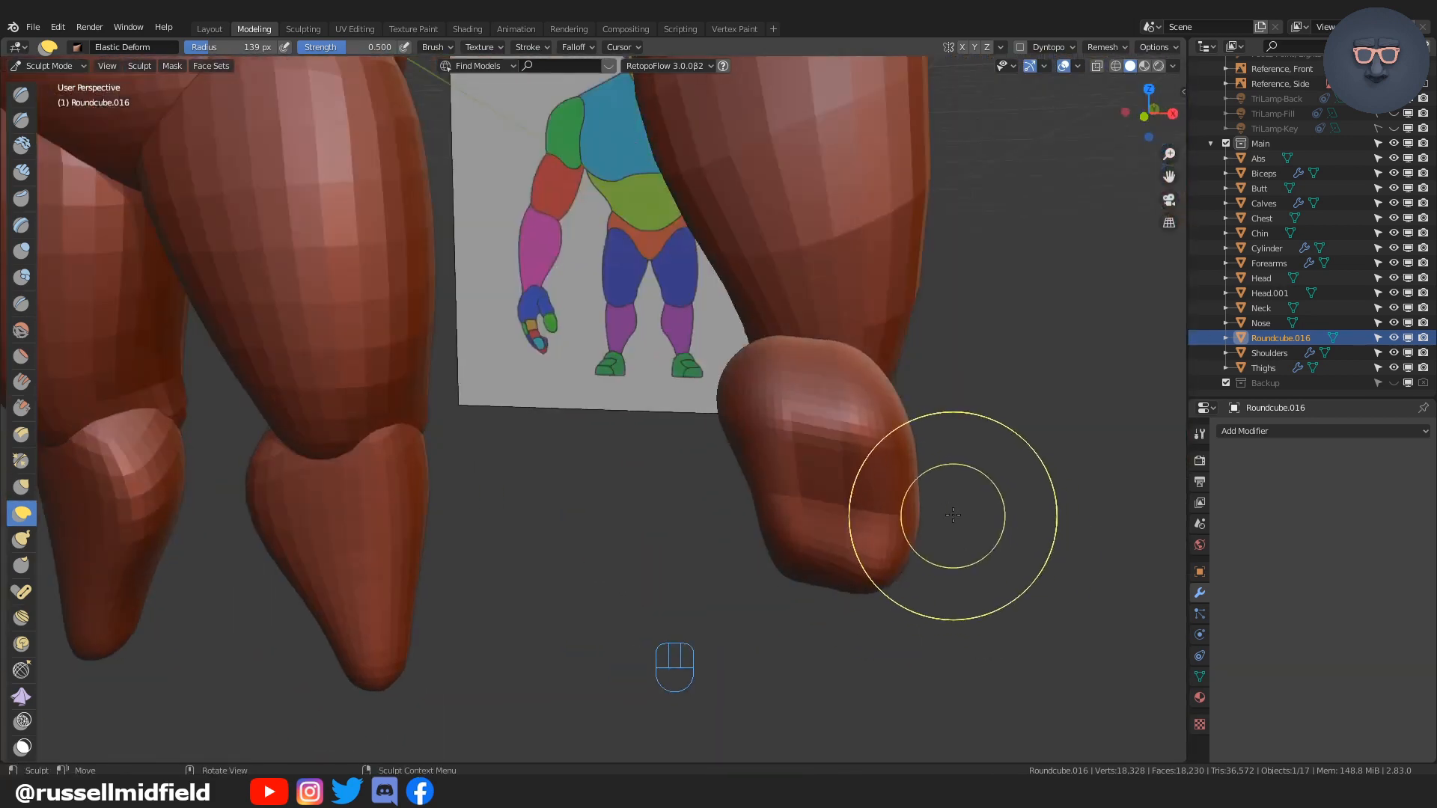
key(KP_1)
drag(874, 548, 880, 530)
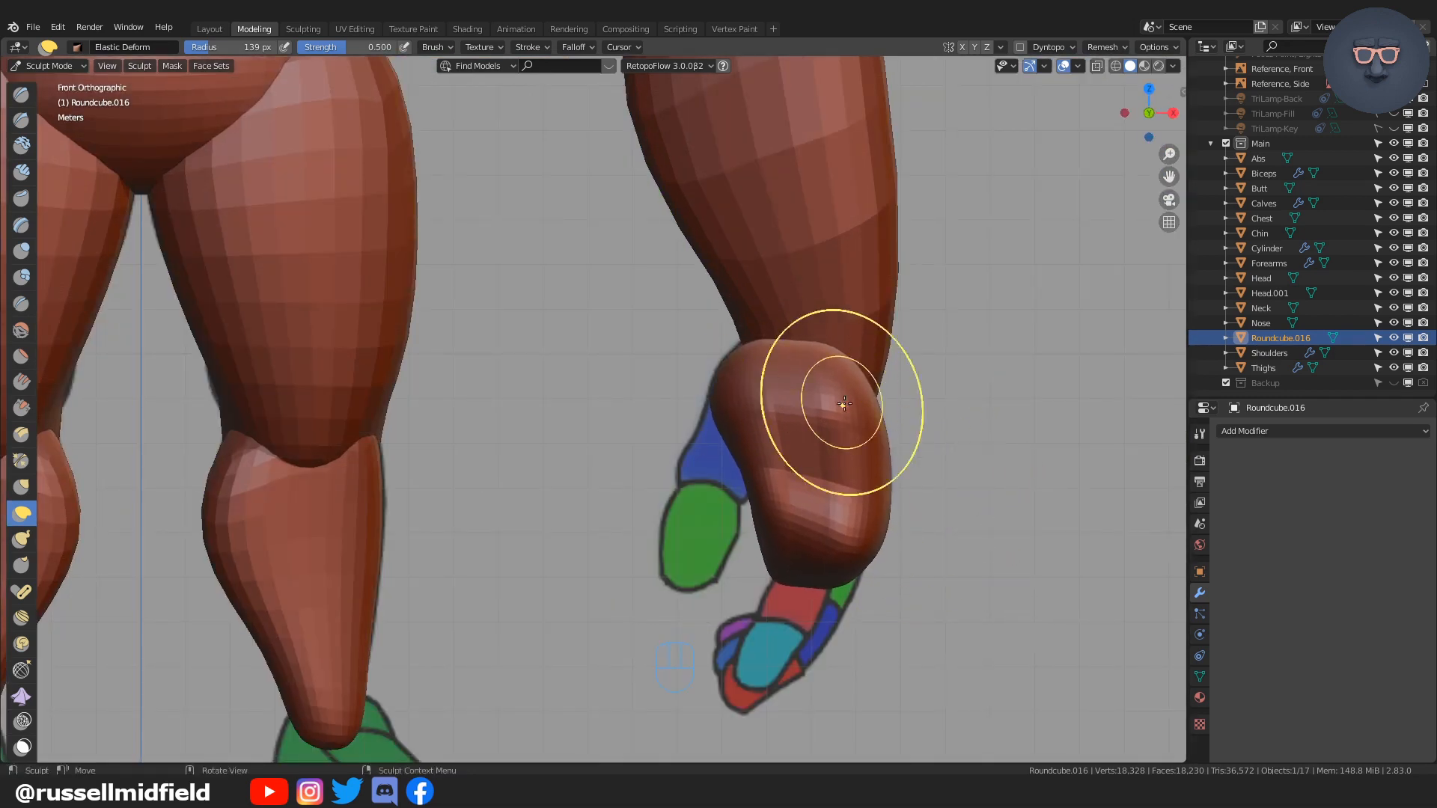
Step: Hollow out the inner side of the palm with an 80 px brush radius
key(f)
click(773, 488)
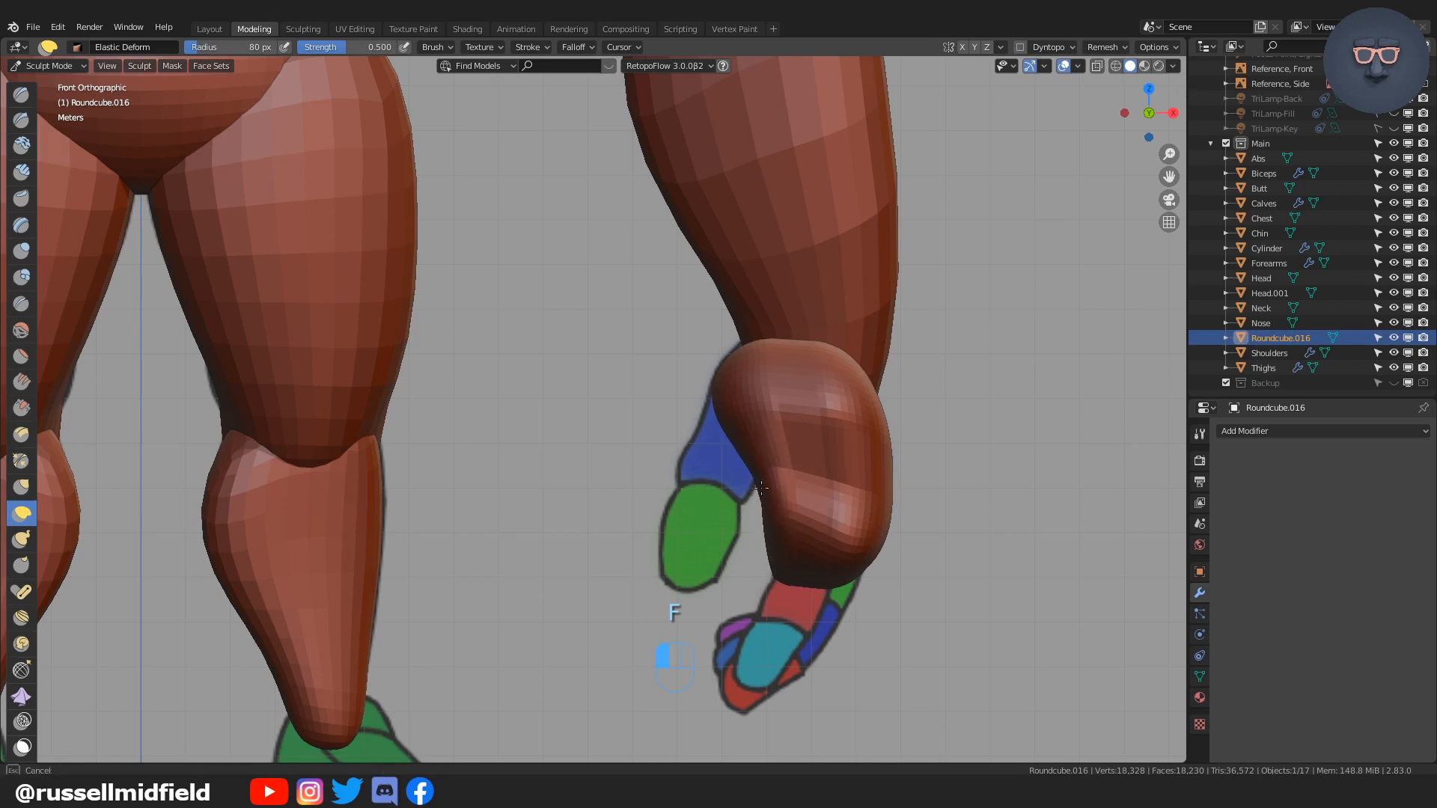
mouse_move(806, 487)
middle_down()
mouse_move(847, 497)
mouse_move(689, 497)
mouse_move(654, 449)
mouse_move(514, 514)
mouse_move(561, 497)
middle_up()
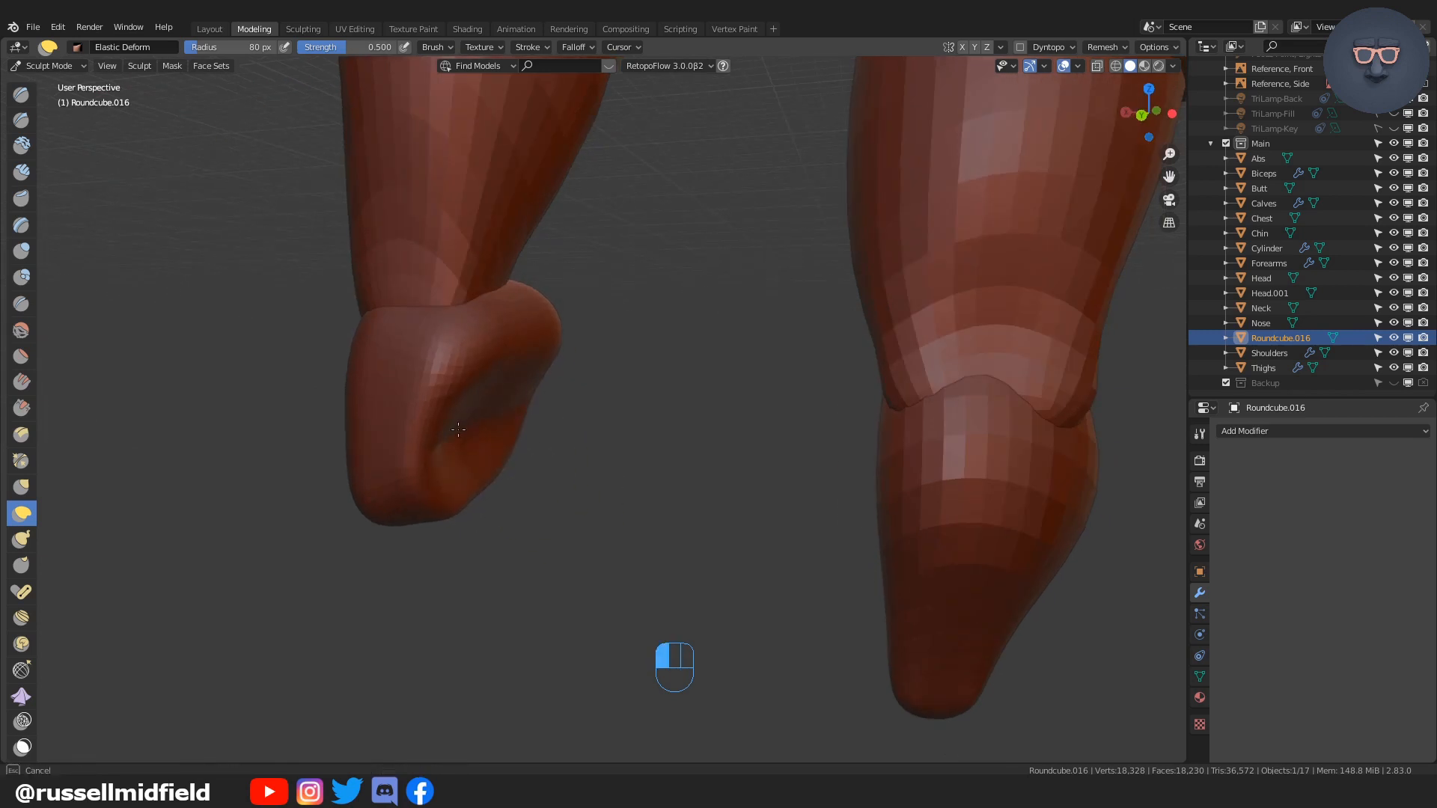
middle_drag(552, 438, 518, 434)
drag(528, 411, 495, 427)
middle_drag(494, 430, 434, 449)
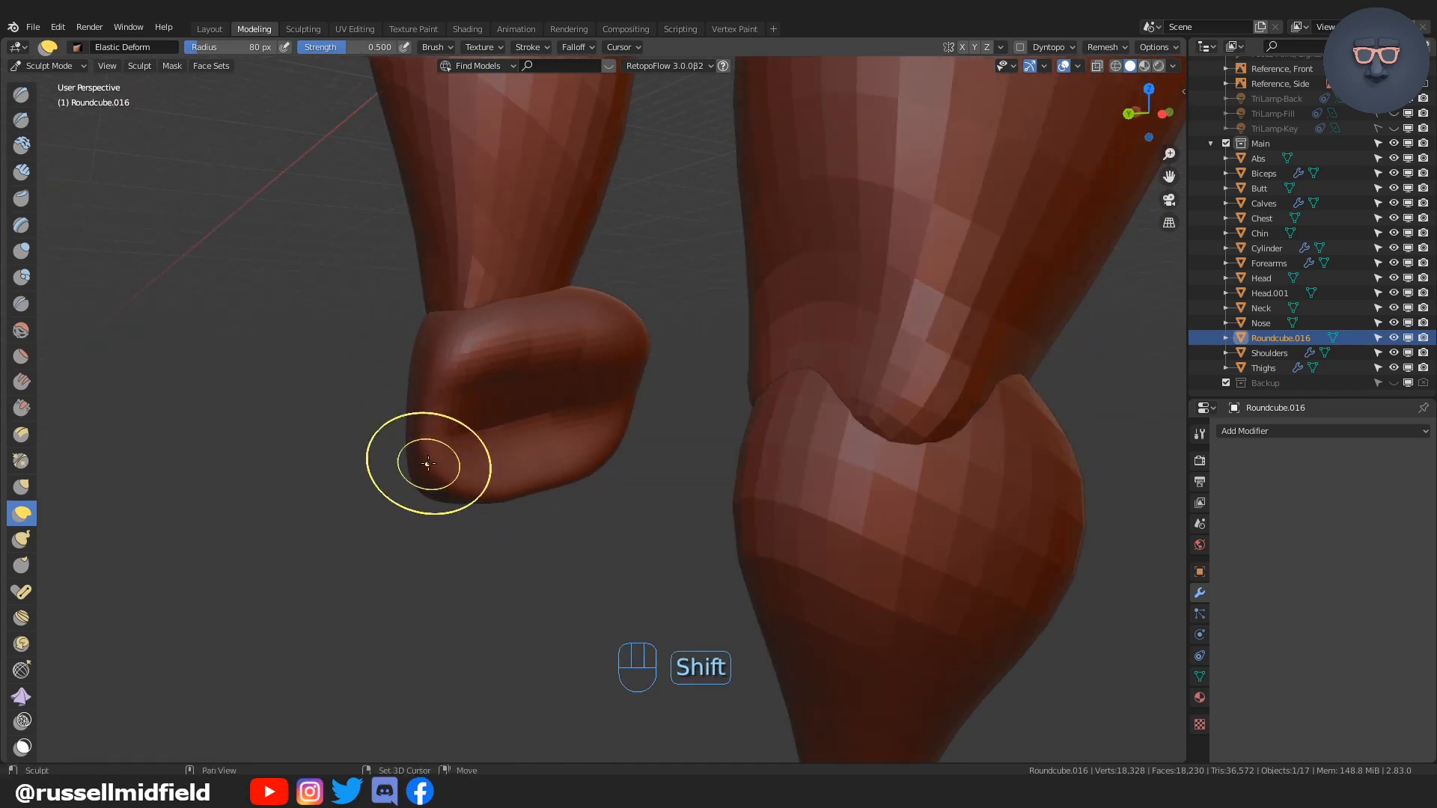
mouse_move(623, 473)
middle_down()
mouse_move(568, 453)
mouse_move(628, 509)
mouse_move(823, 329)
middle_up()
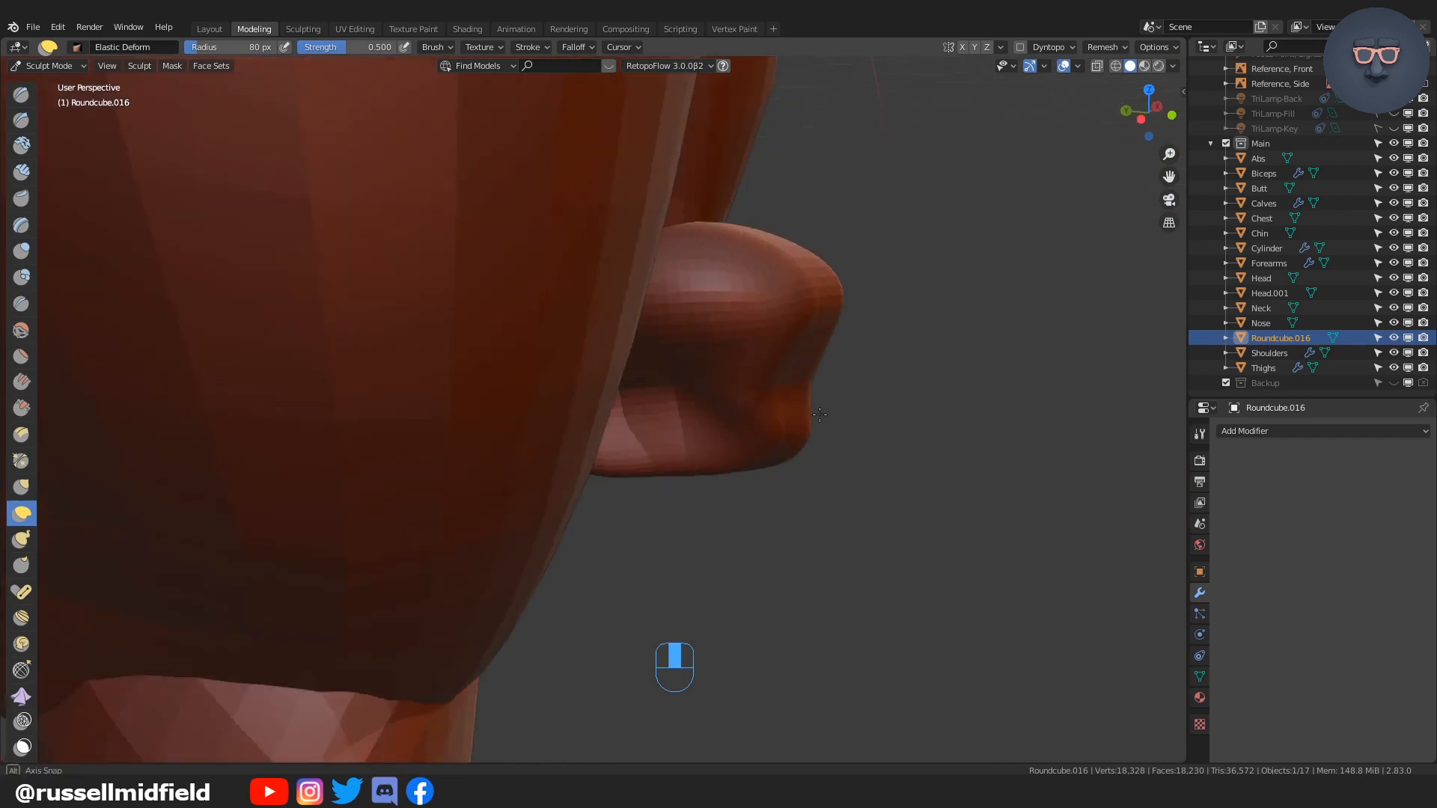
Step: Enlarge the brush radius to 139 px and smooth the palm's inner surface
key(f)
shift+drag(841, 378, 817, 425)
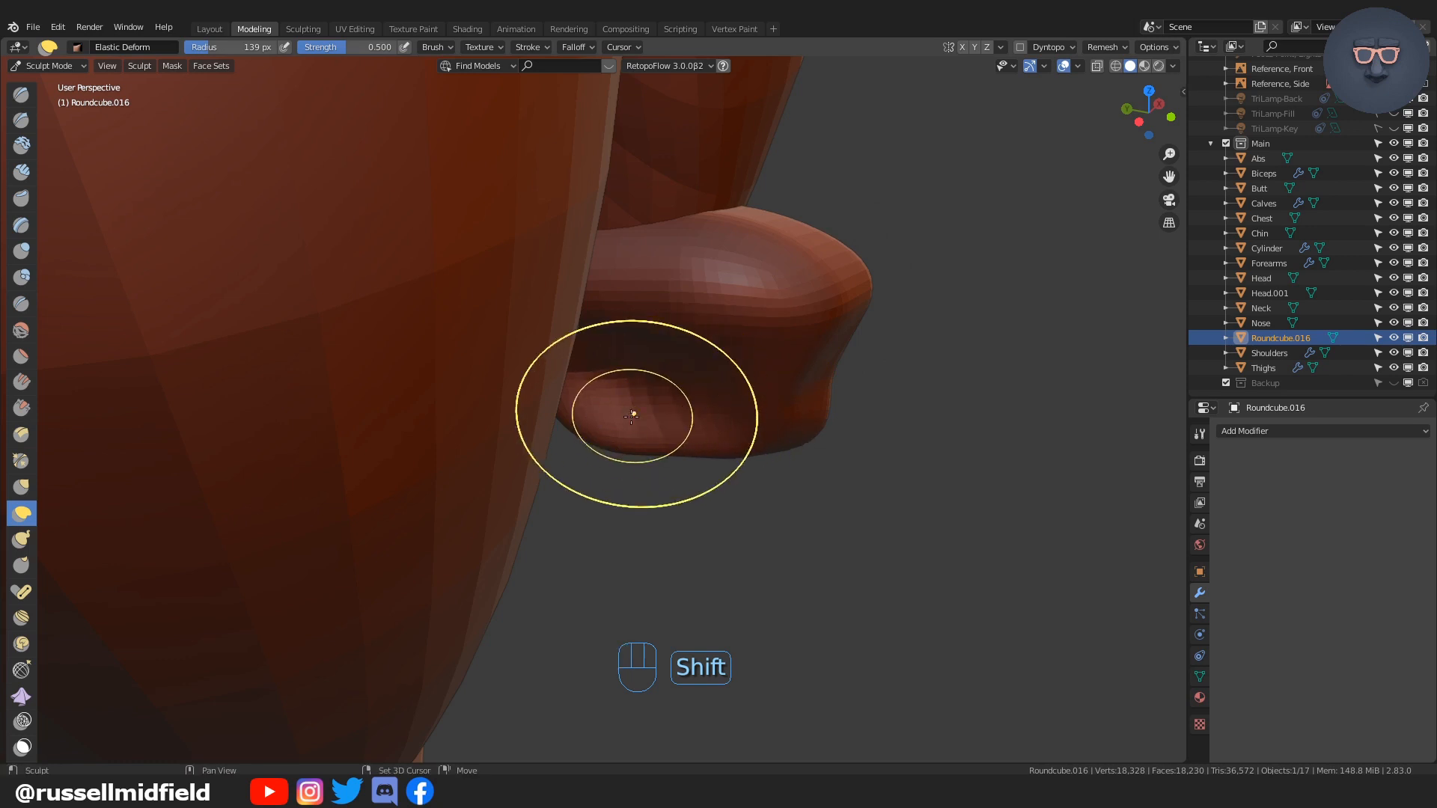
mouse_move(632, 416)
middle_down()
mouse_move(806, 433)
mouse_move(796, 510)
mouse_move(782, 490)
middle_up()
shift+drag(782, 490, 849, 475)
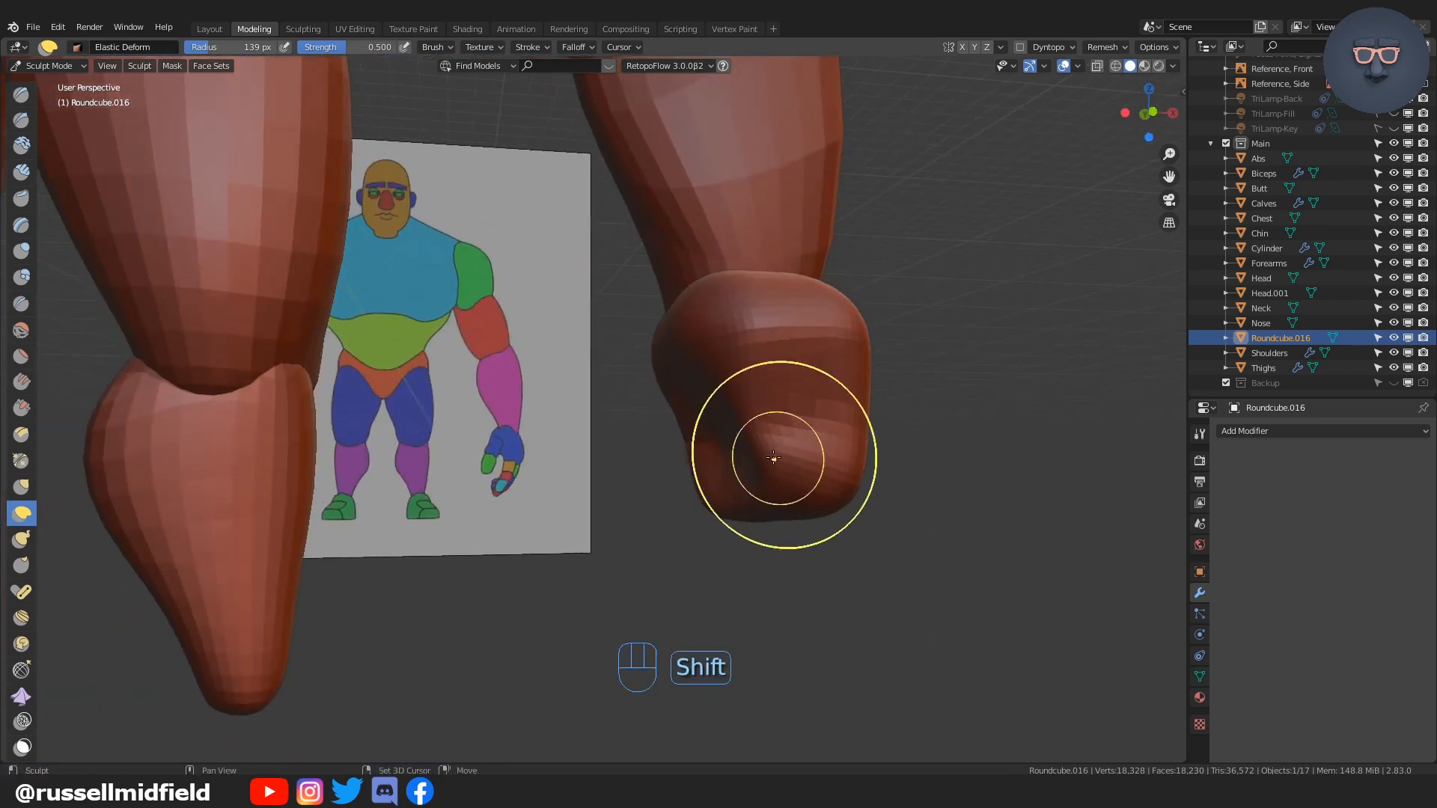
Step: Refine the palm's hollow with a 94 px brush radius, comparing its shape with the side and front references
middle_drag(773, 458, 764, 453)
key(f)
click(757, 444)
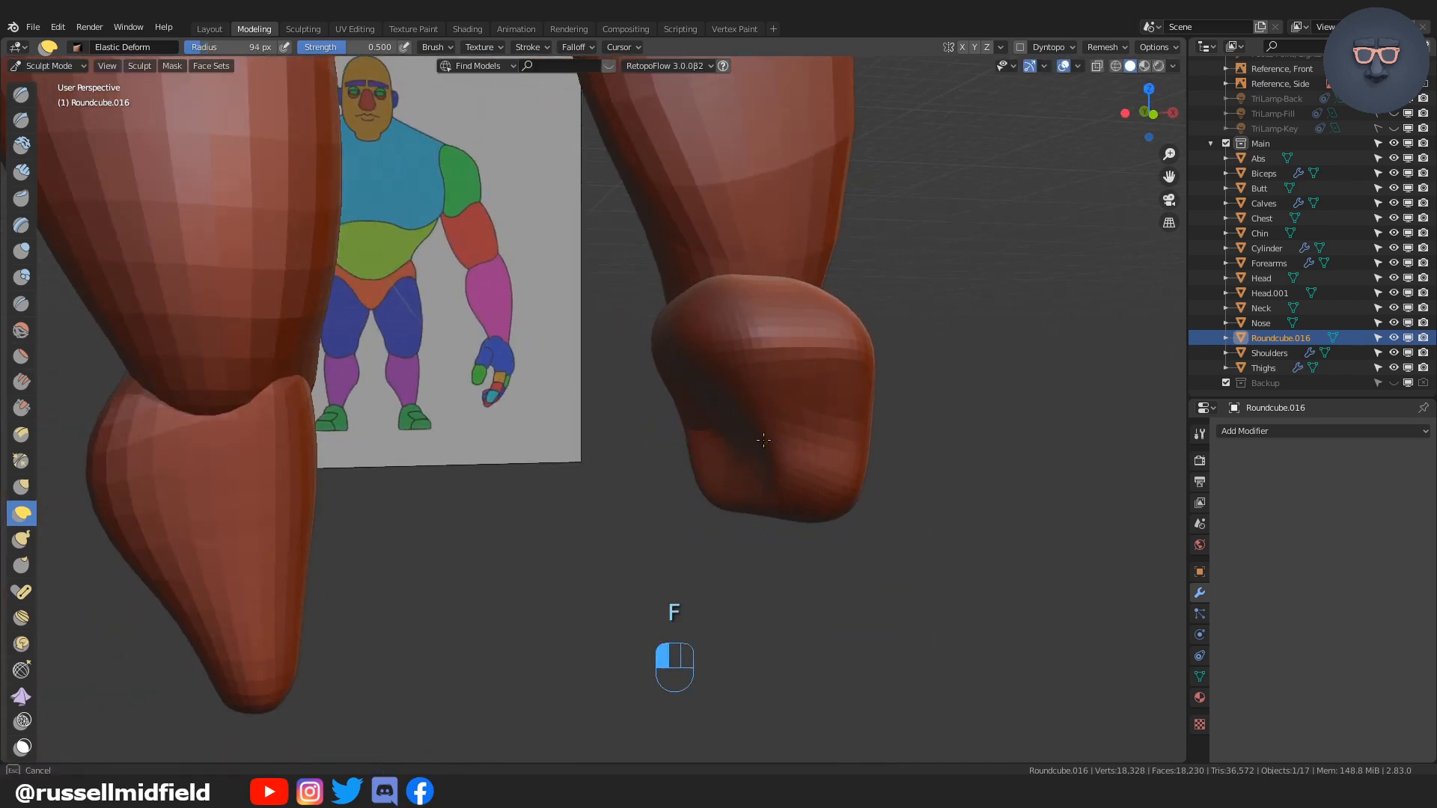
middle_drag(805, 483, 763, 472)
key(KP_3)
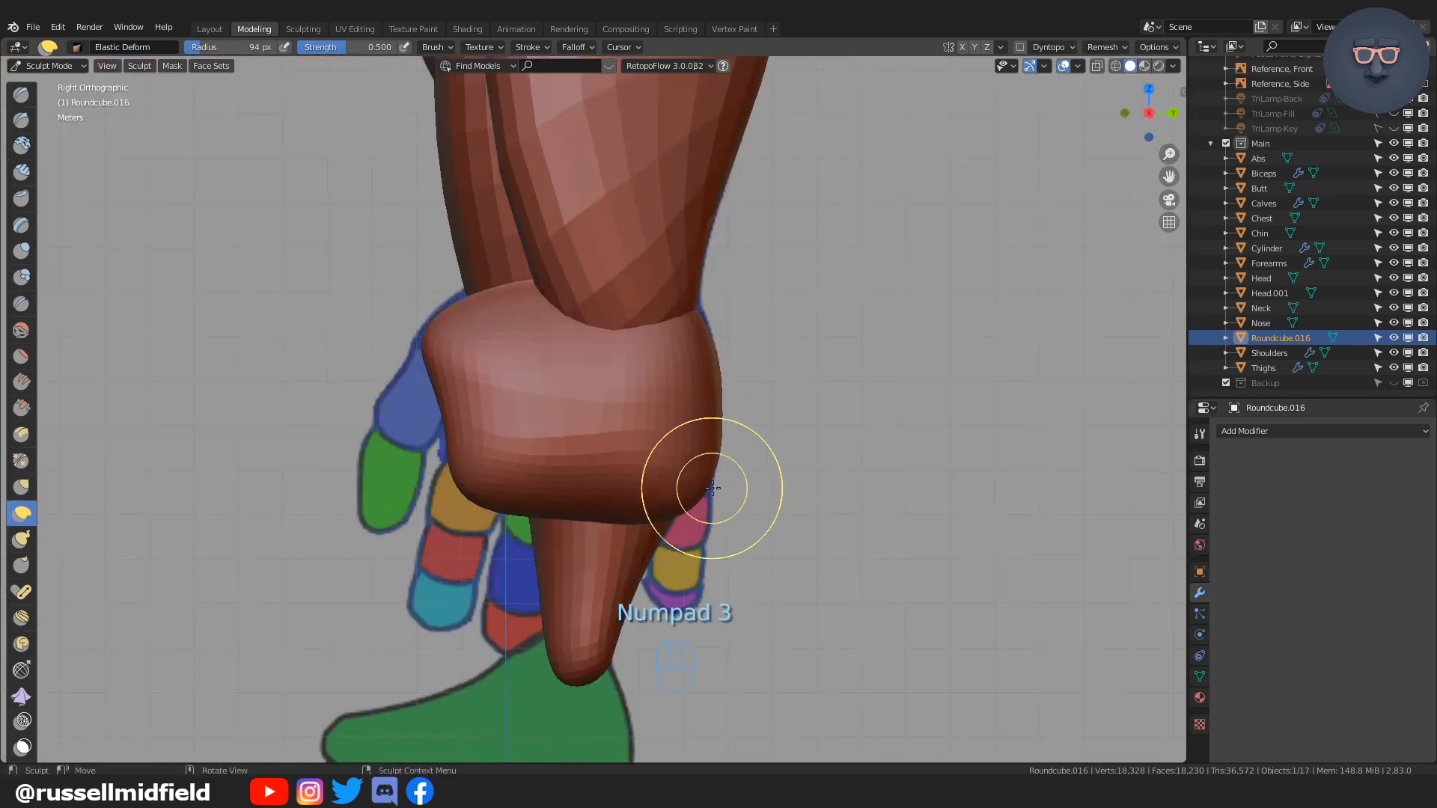
key(KP_1)
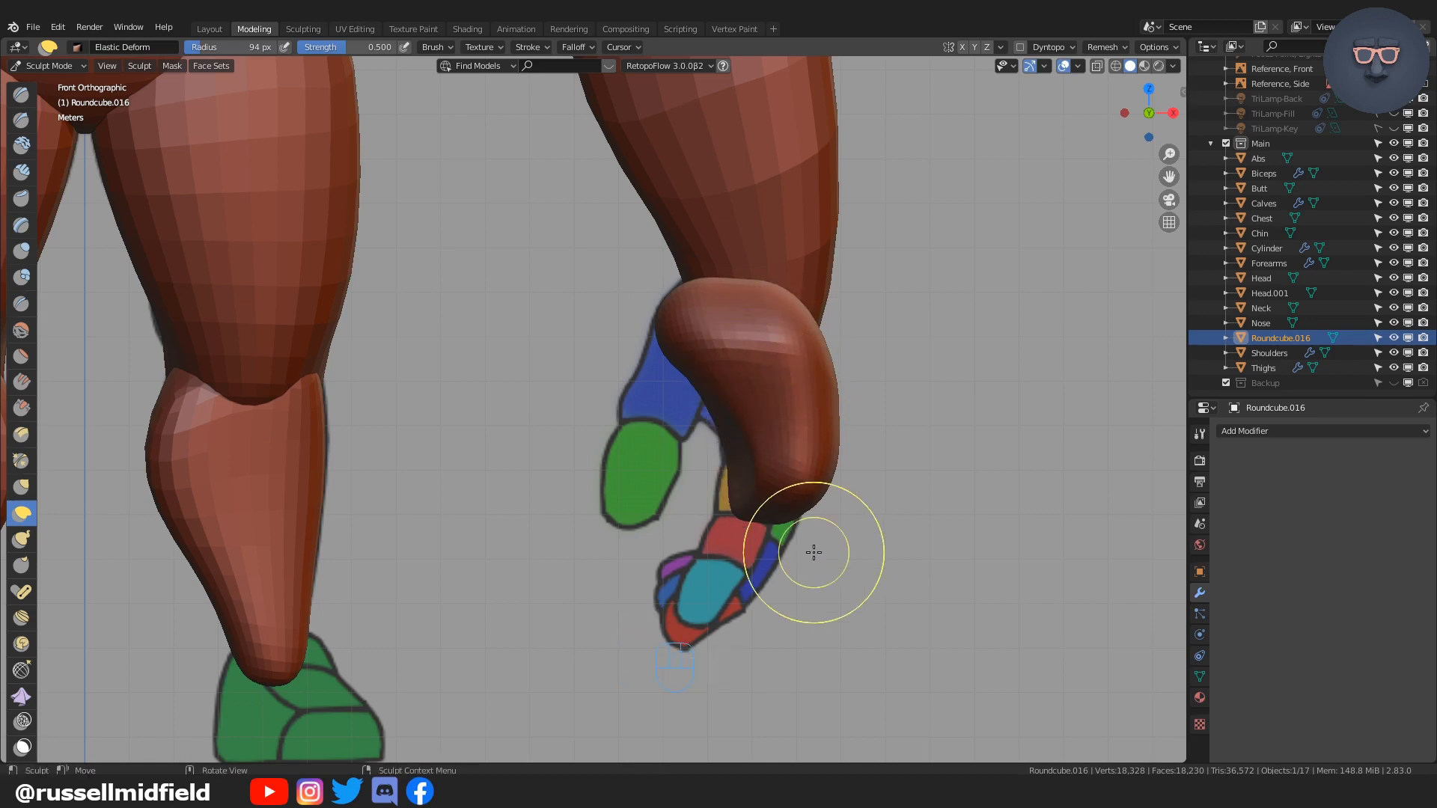
middle_drag(814, 553, 828, 369)
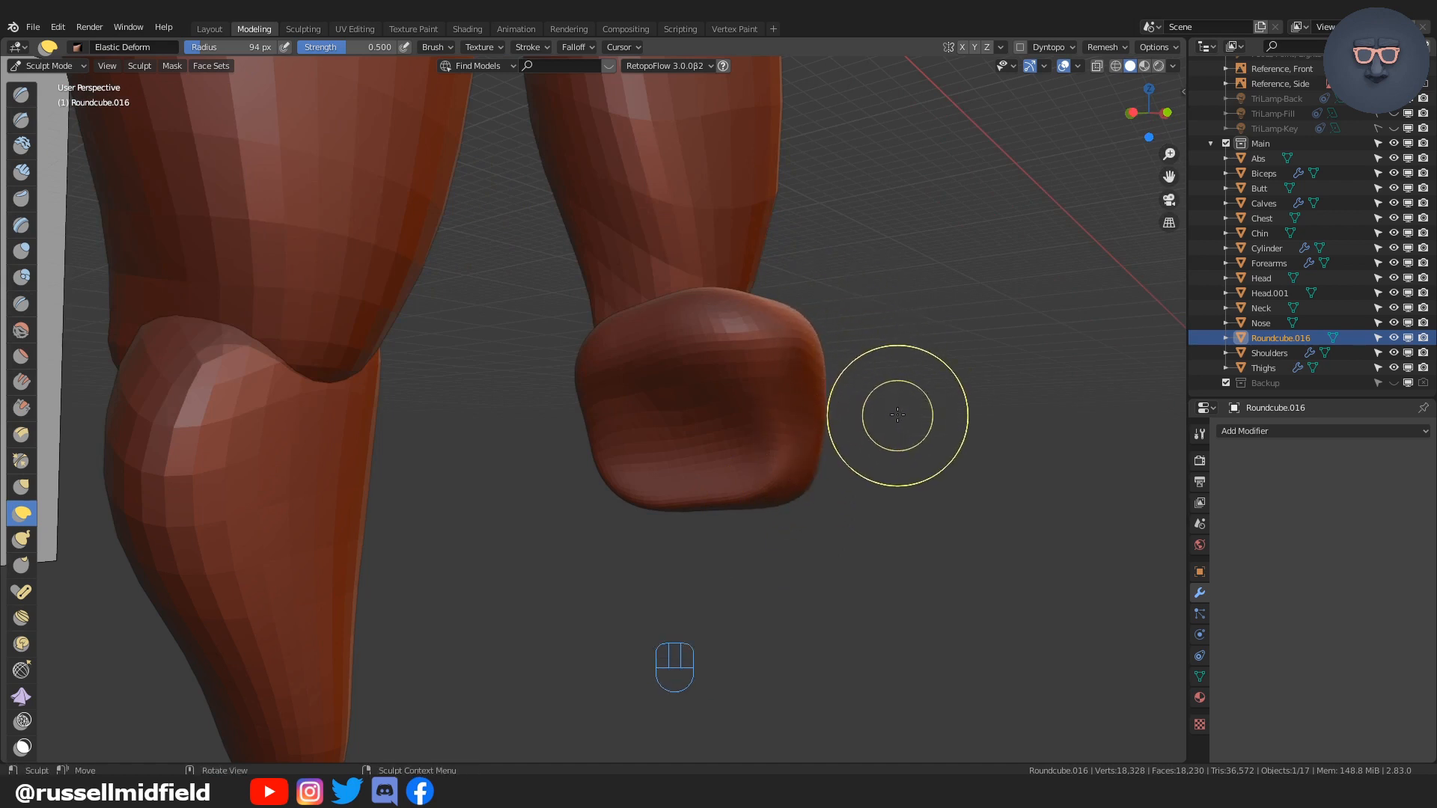
key(KP_3)
Step: In front view, add a round cube using the capsule-shaped preset with radius 0.50, Z size 3.00 and 8 arc divisions
key(KP_1)
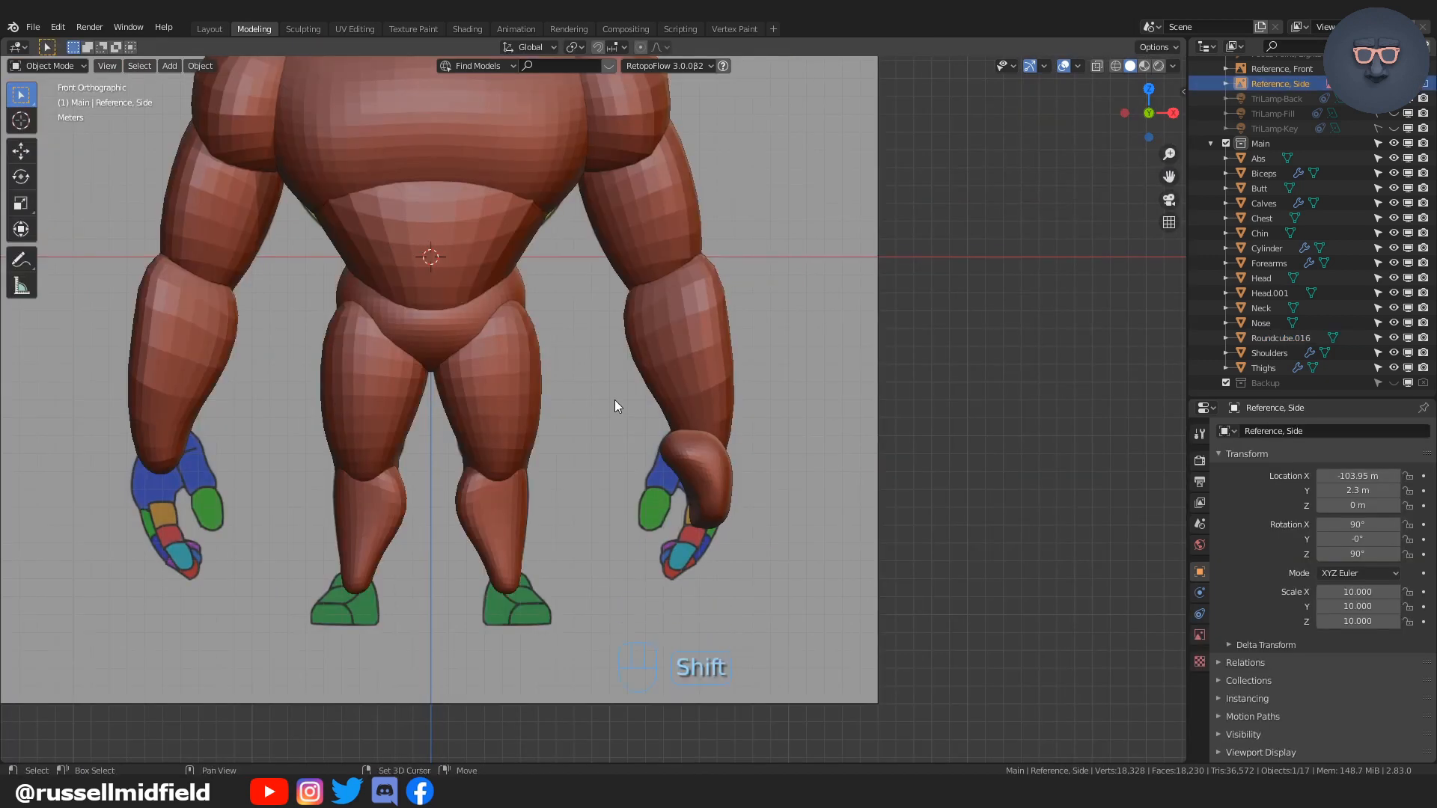
key(shift+a)
click(720, 232)
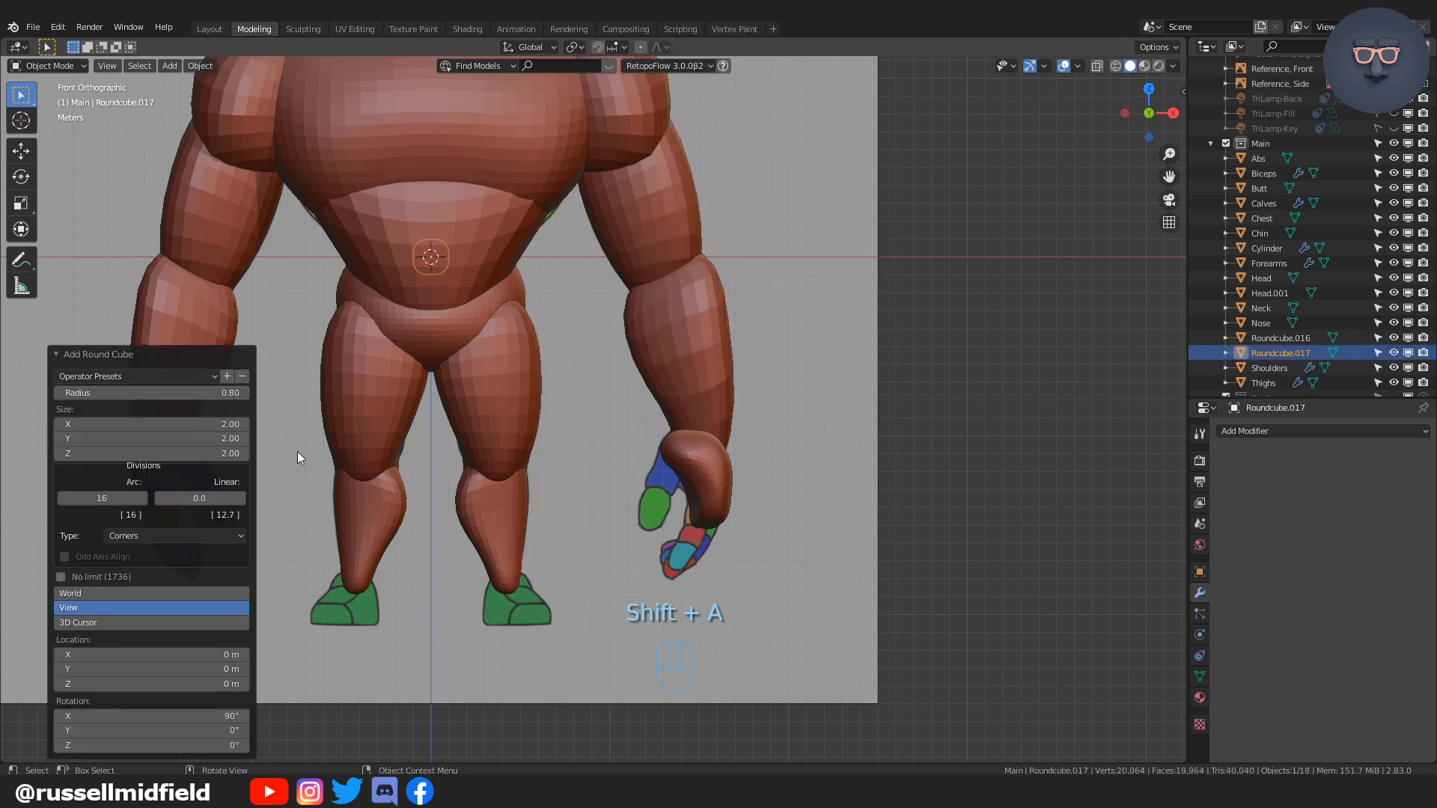
click(200, 378)
click(186, 414)
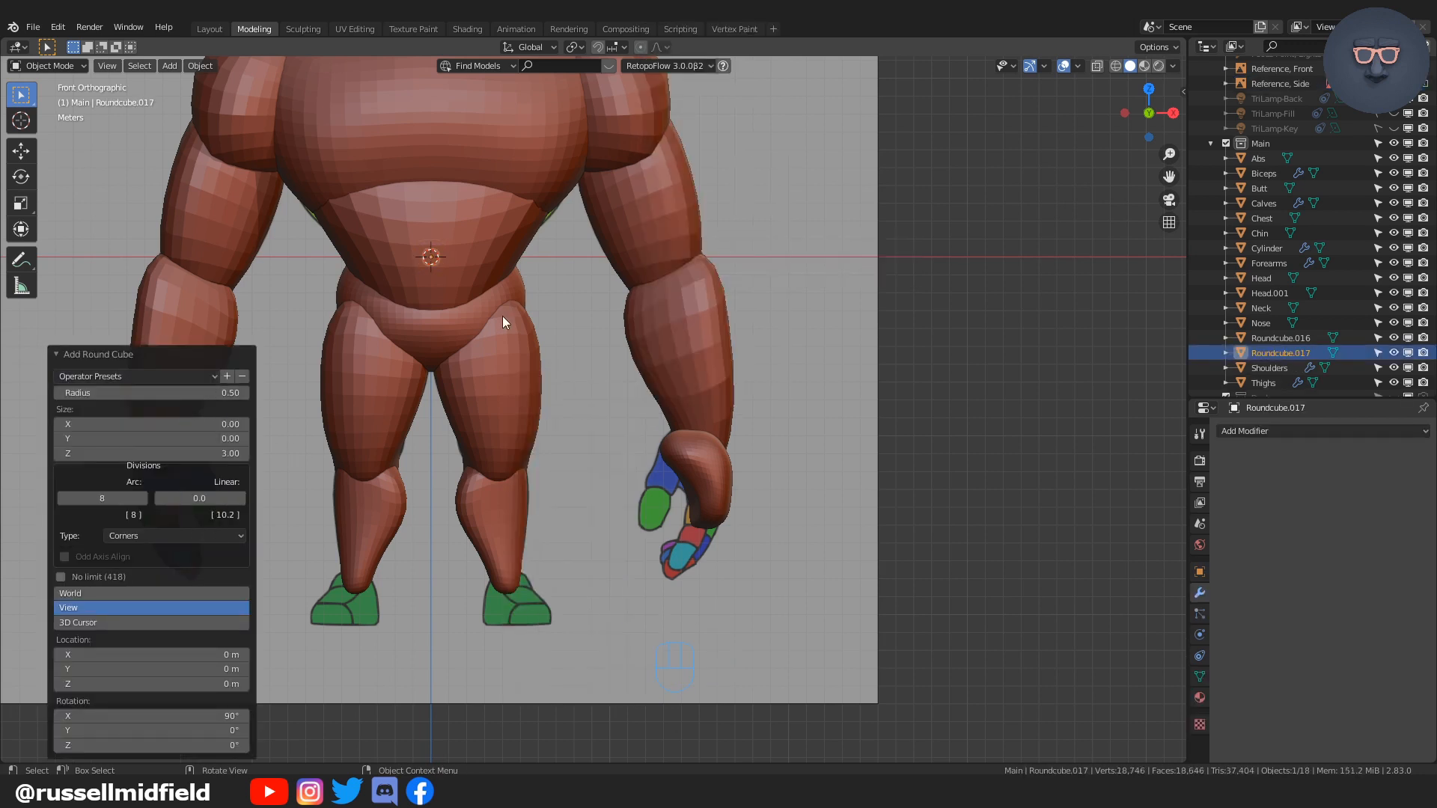
Step: Scale the capsule by 1.910 and move it 13.352 m along X and -13.059 m along Z to the hand
key(g)
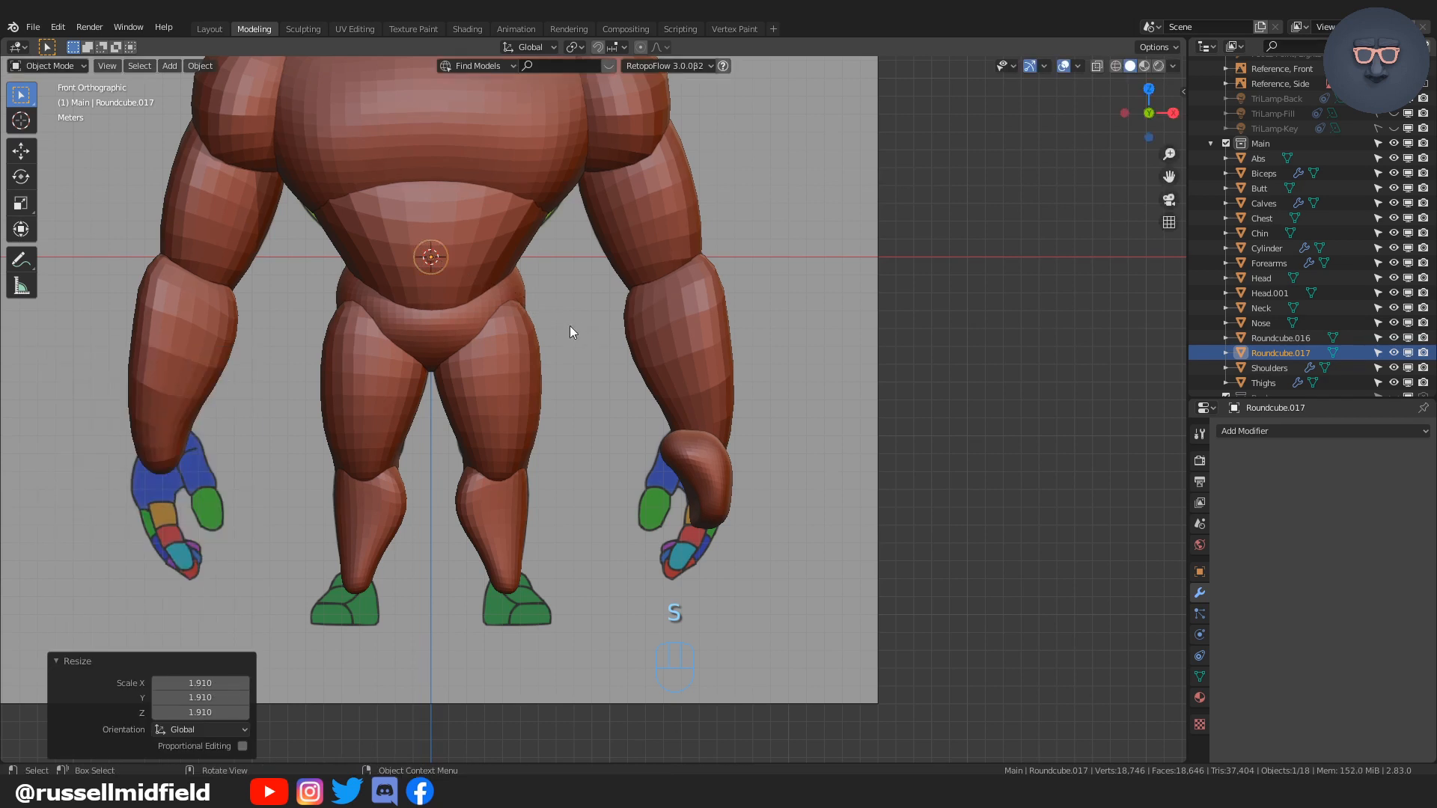
click(779, 563)
scroll(779, 557, down, 2)
scroll(779, 557, up, 5)
shift+middle_drag(778, 557, 693, 444)
Step: Rotate the capsule upright in side view, using snapped rotation
key(KP_3)
key(r)
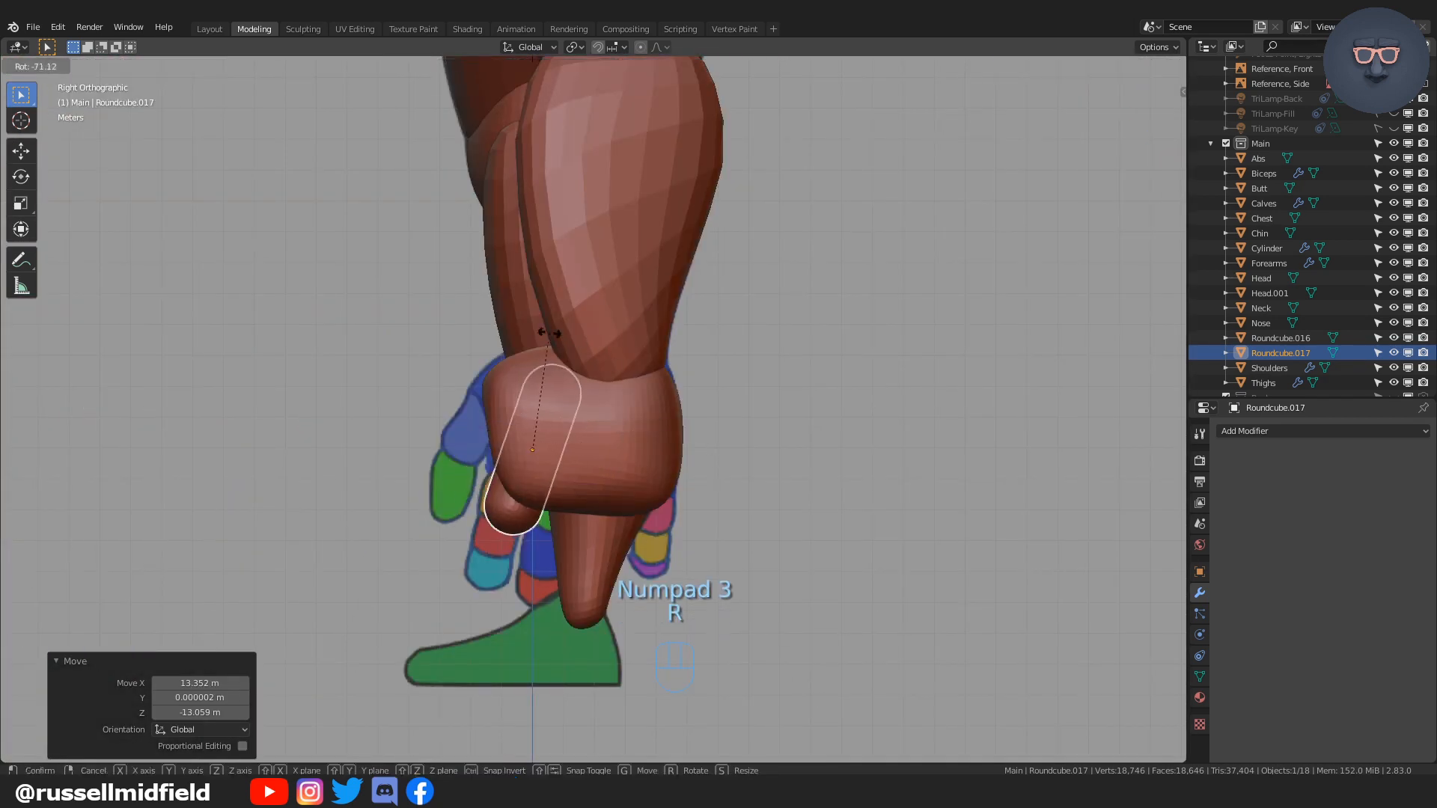
ctrl+click(509, 321)
shift+middle_drag(654, 453, 651, 425)
Step: Shorten the capsule in Edit Mode with X-ray on by moving its lower end vertices up 1.647 m along Z
key(Tab)
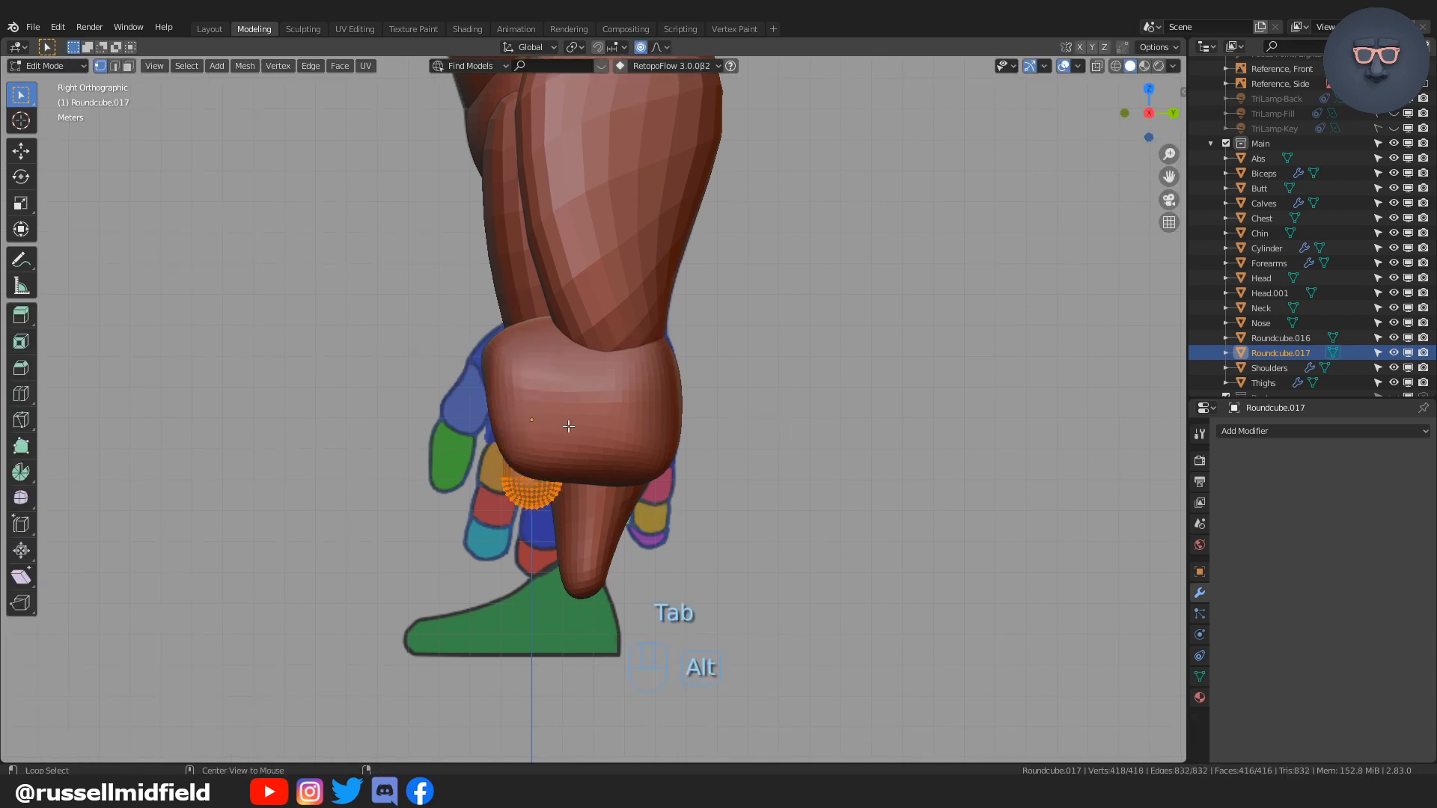
key(alt+z)
key(g)
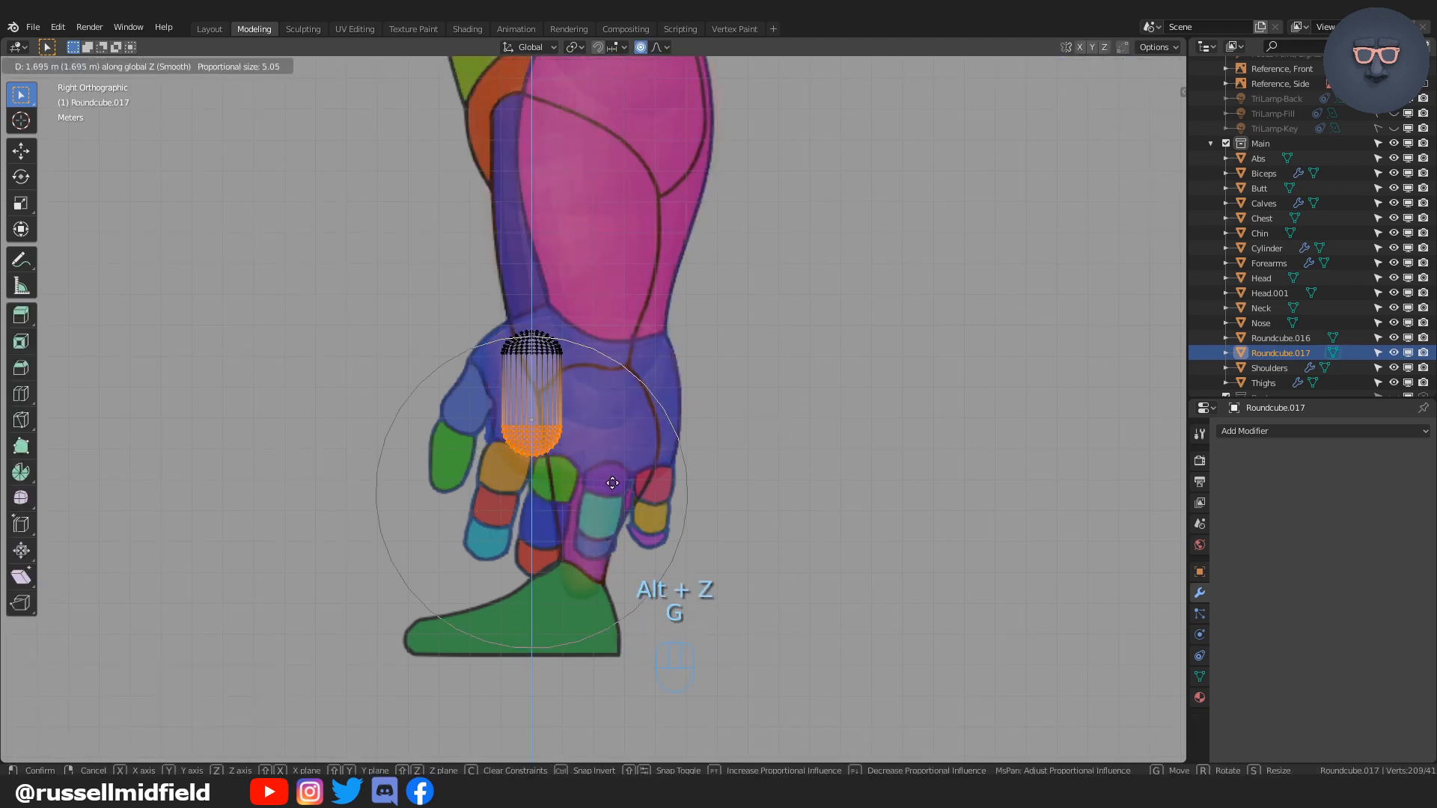
click(613, 483)
scroll(612, 485, up, 3)
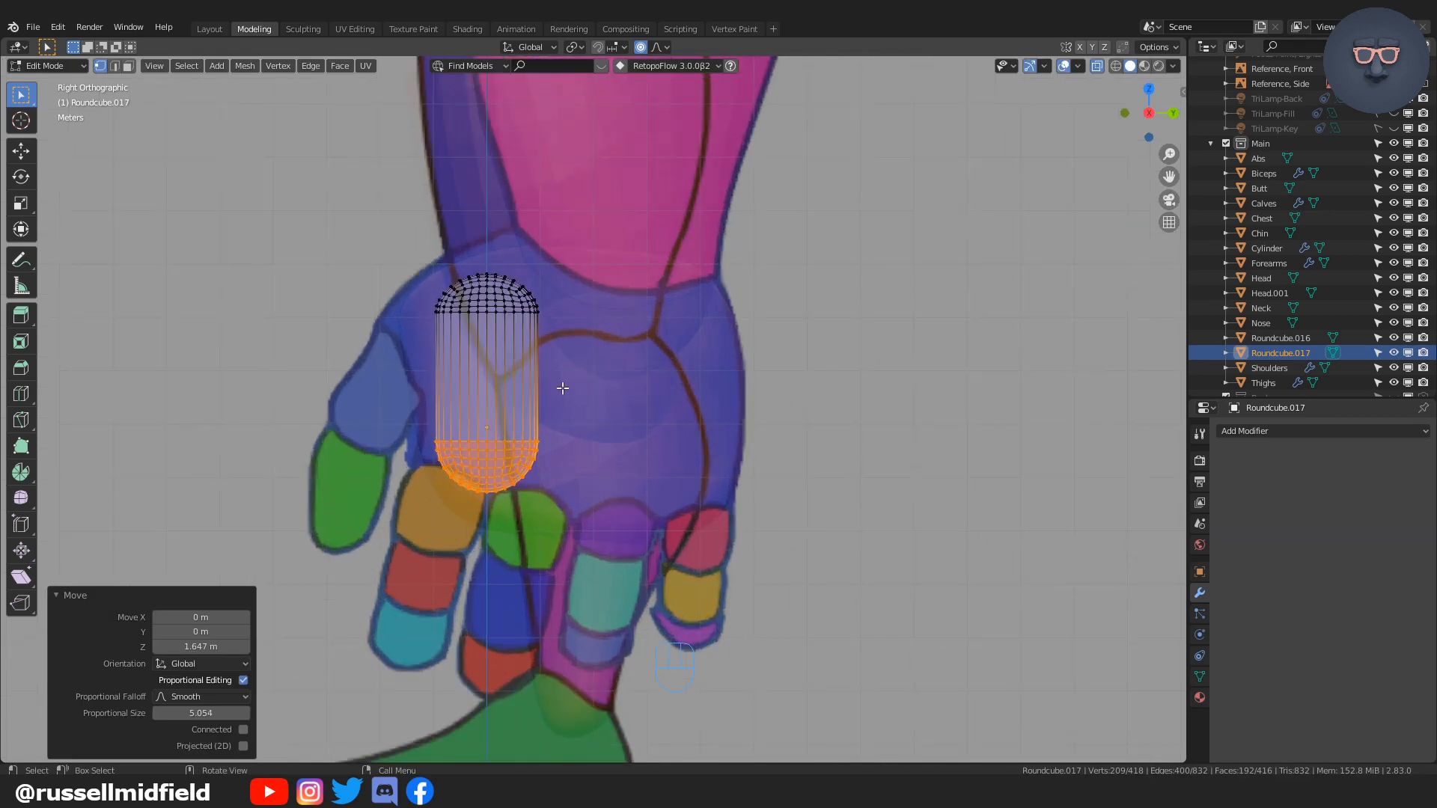
Step: Return to Object Mode and scale the whole capsule to 0.650
key(Tab)
key(s)
click(571, 337)
Step: Try to tilt the capsule and move it toward the finger reference in side view
key(r)
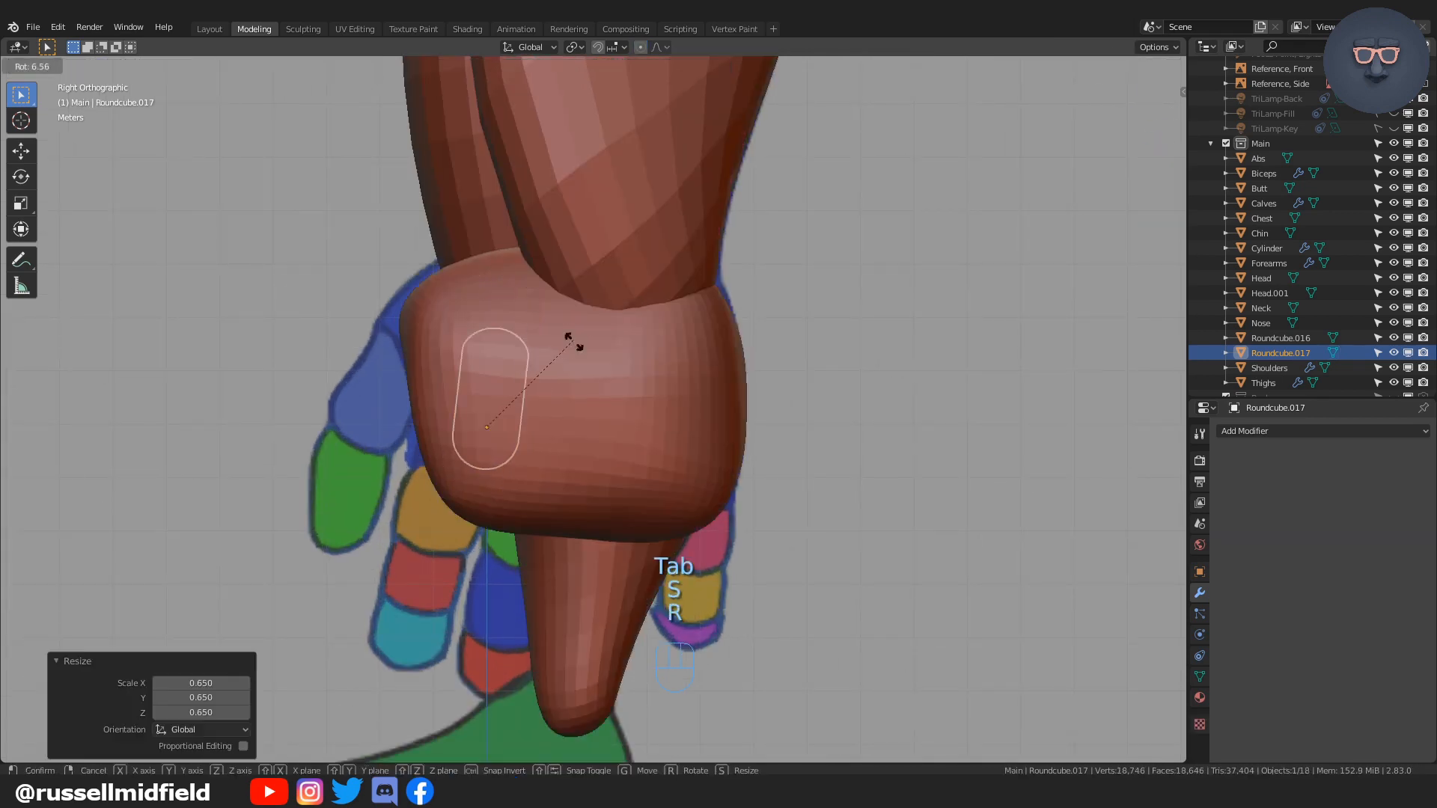
click(575, 358)
key(g)
click(525, 434)
key(ctrl+z)
key(ctrl+z)
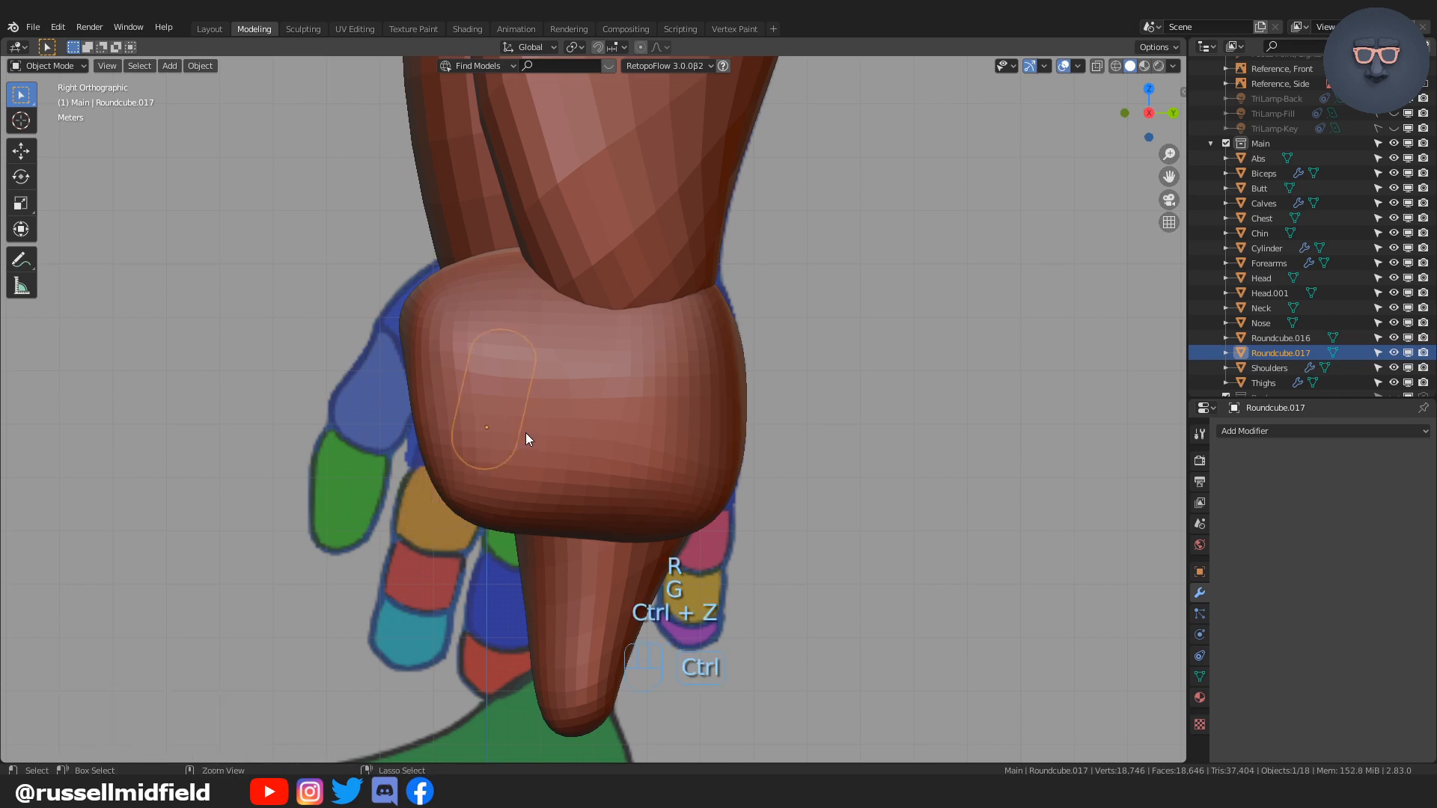
Step: Isolate the capsule in local view and duplicate it 1.4119 m straight down as a second finger segment
key(KP_Divide)
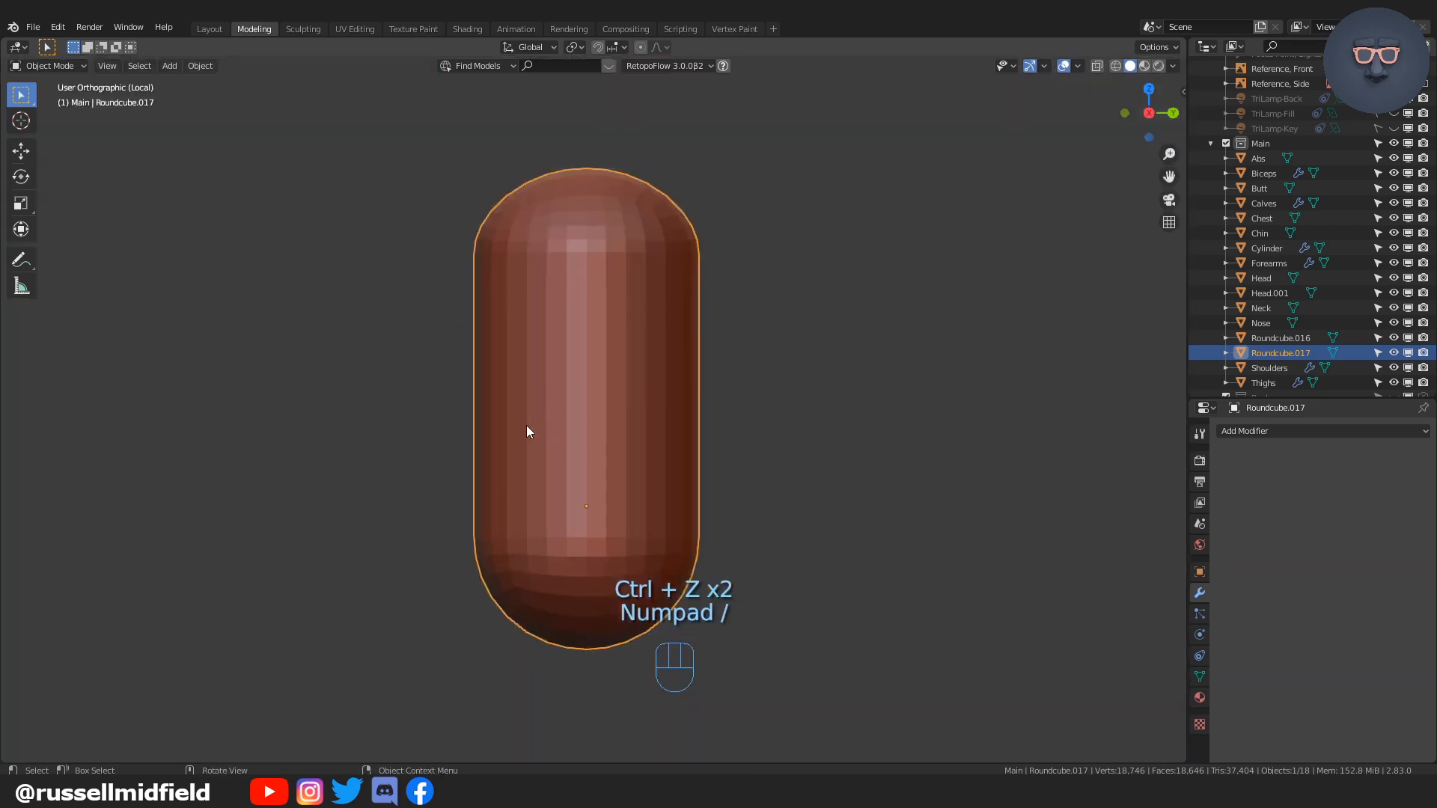
key(shift+d)
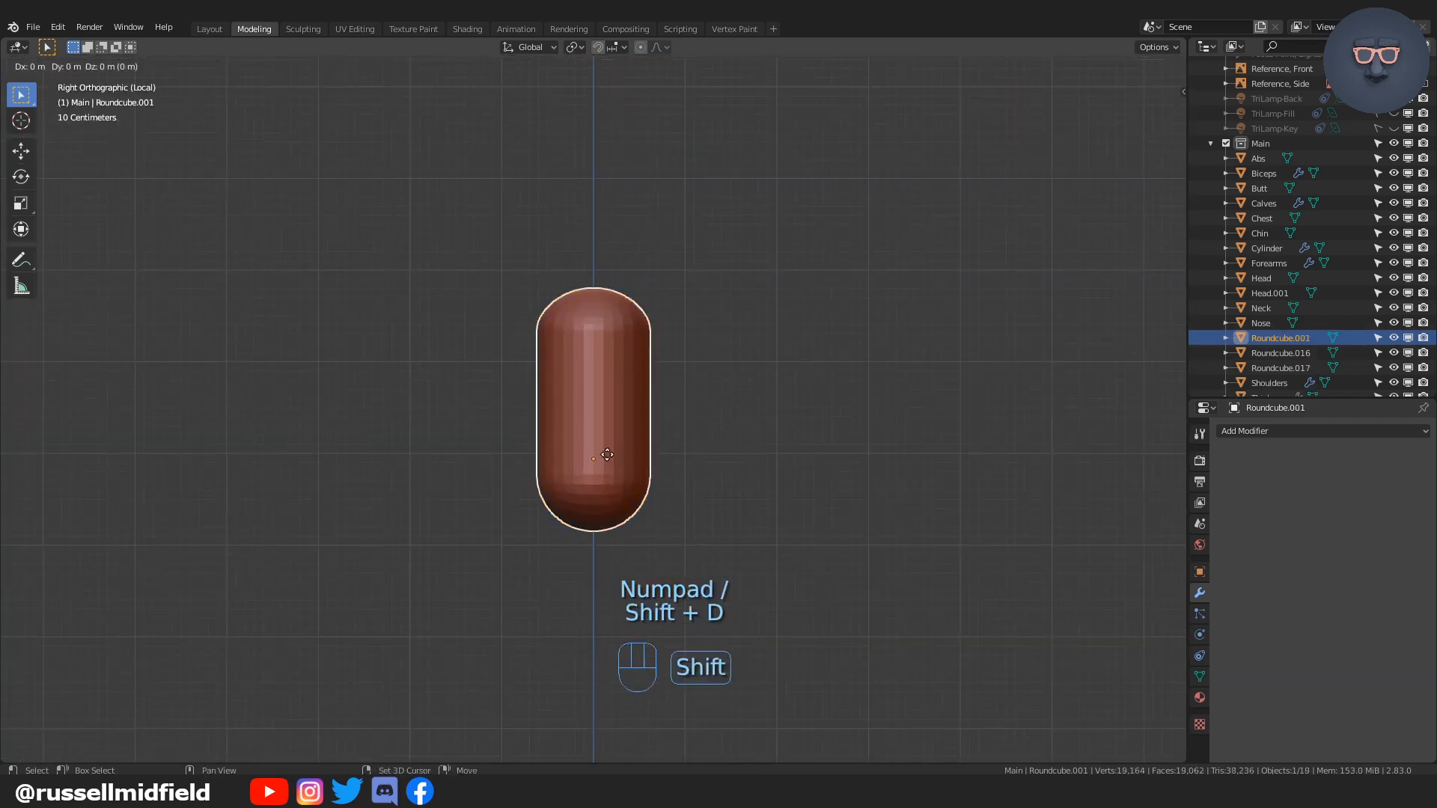
click(614, 590)
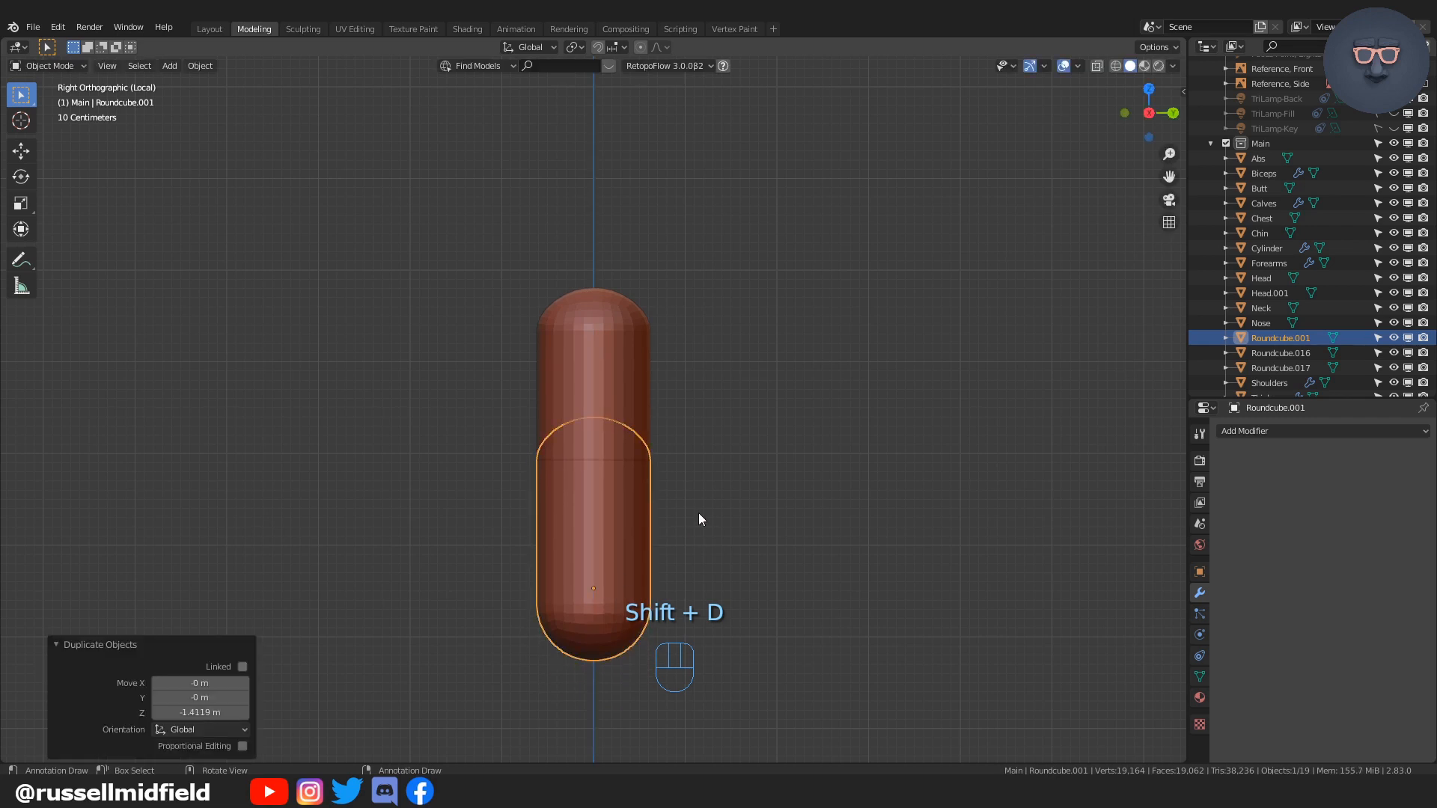
Step: Duplicate the lower capsule 1.012 m straight down along Z as a third finger segment
shift+middle_drag(698, 513, 796, 437)
key(KP_2)
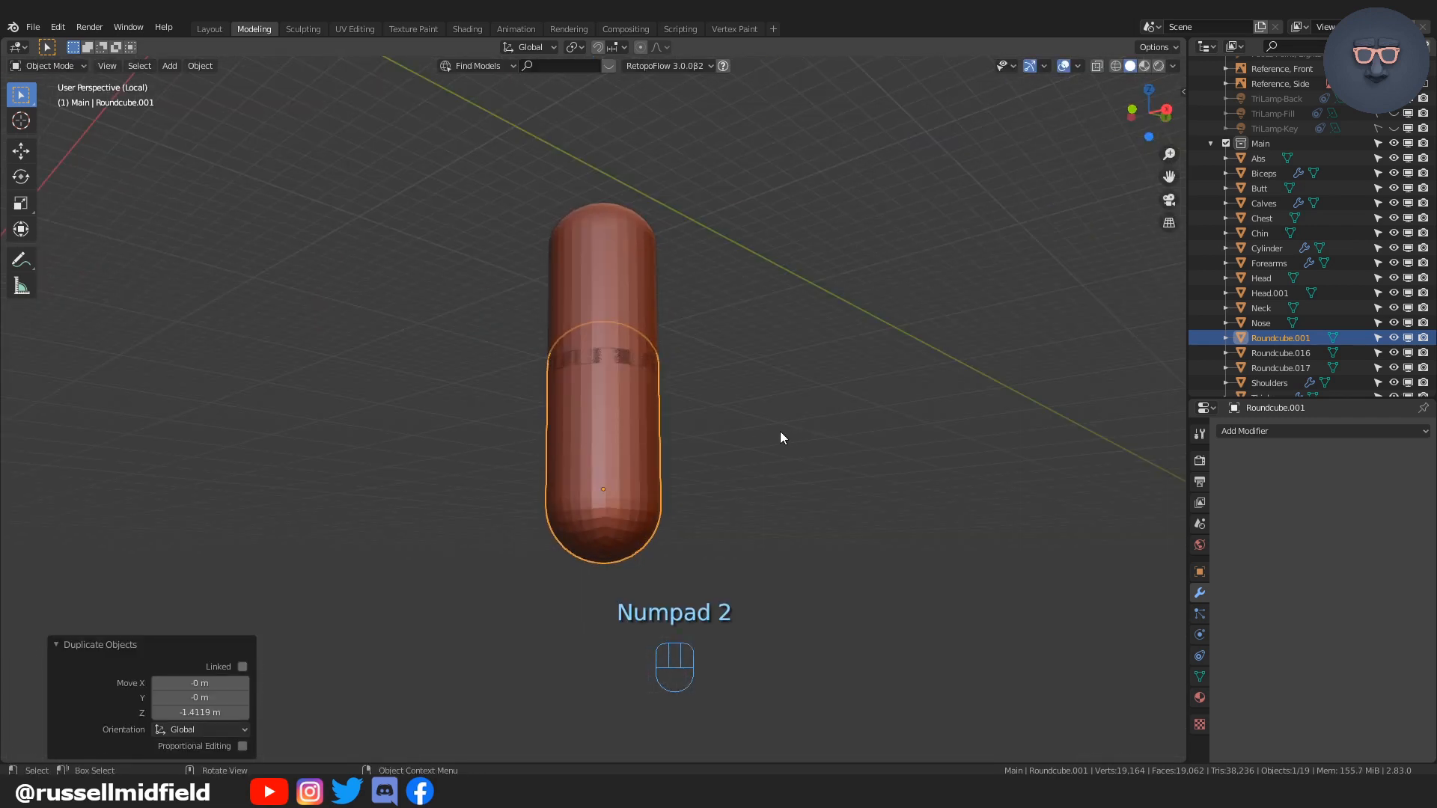
key(KP_3)
key(shift+d)
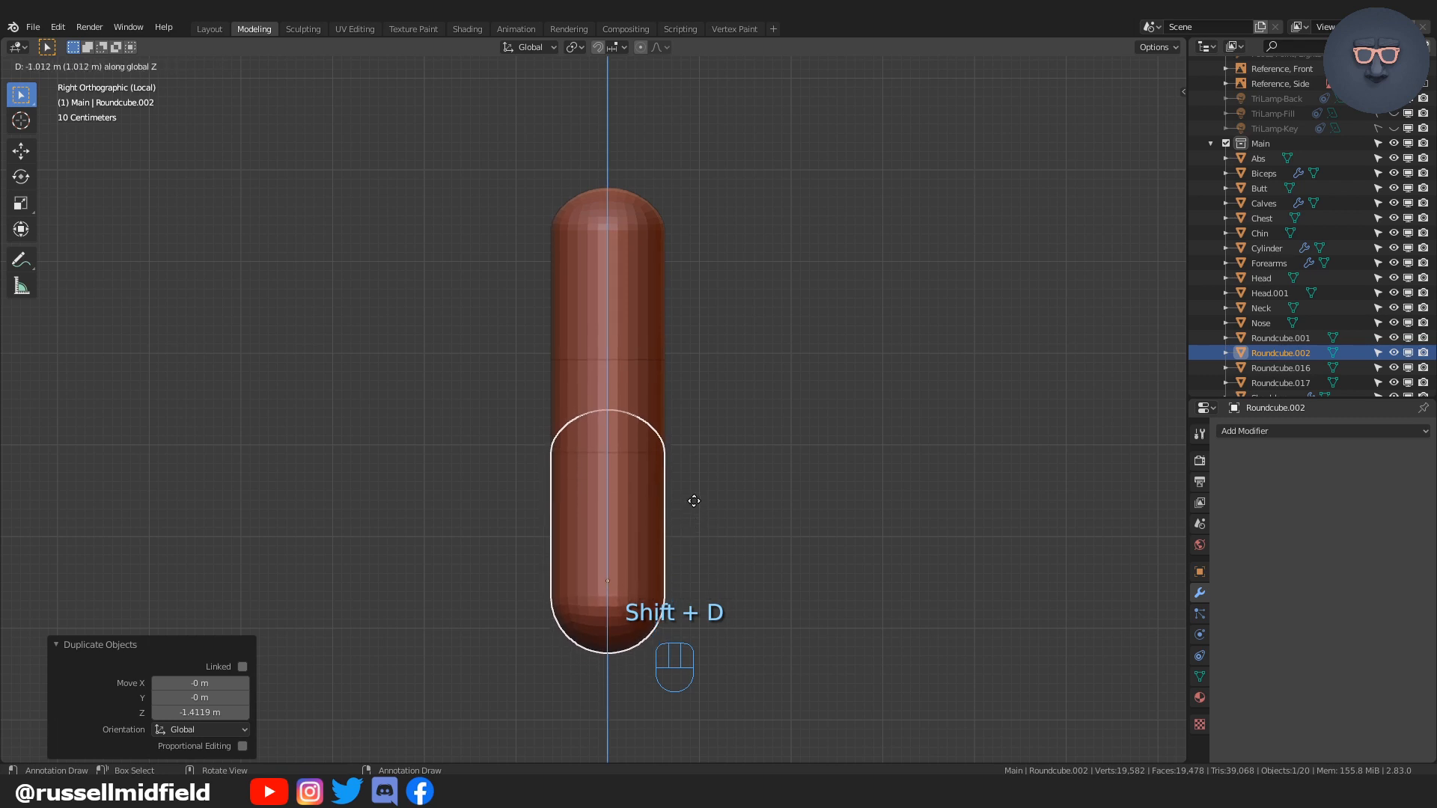
click(678, 500)
key(KP_1)
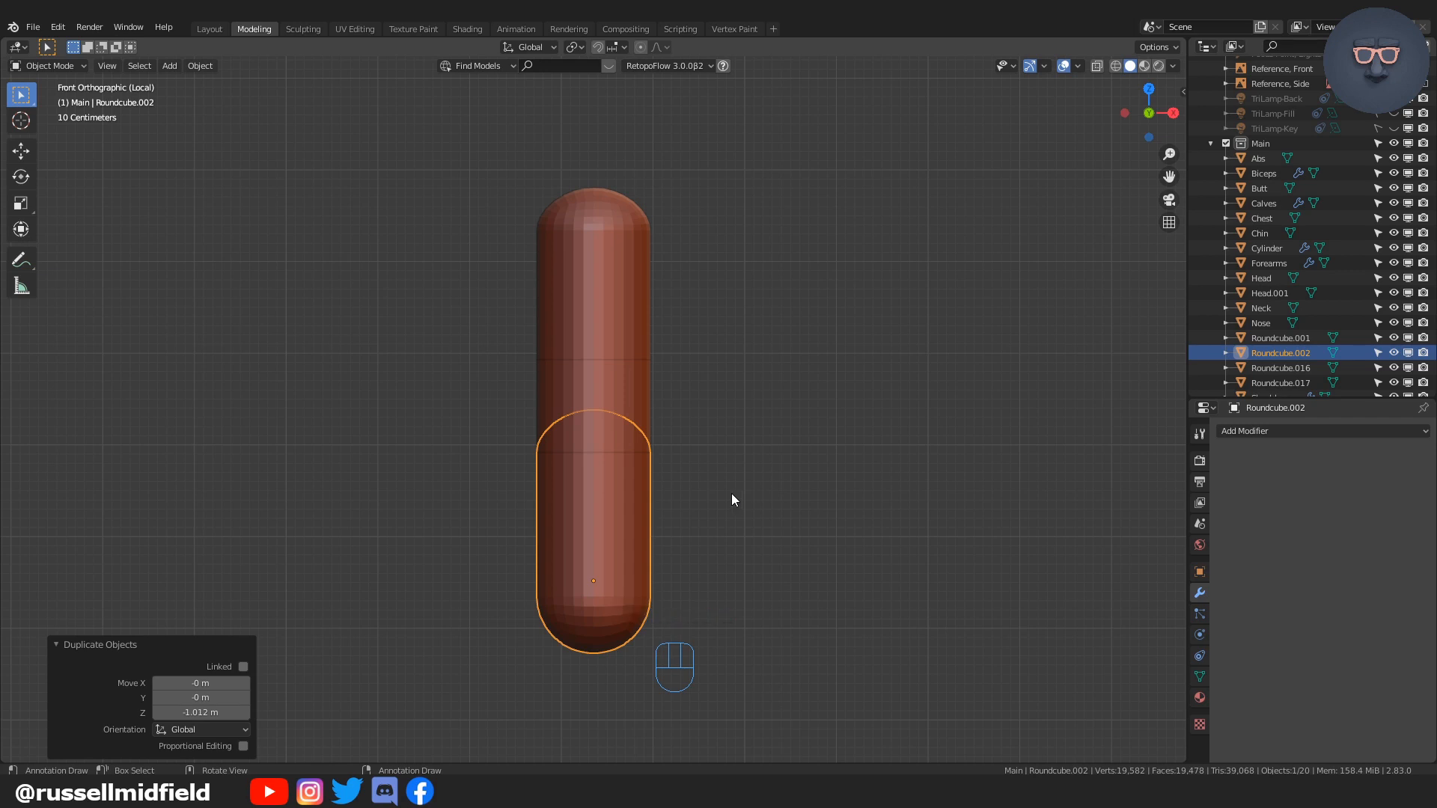
Step: Leave local view, select the two lower capsules and move them -1.3877 m in Y and Z toward the index finger reference in side view
key(KP_Divide)
key(alt+z)
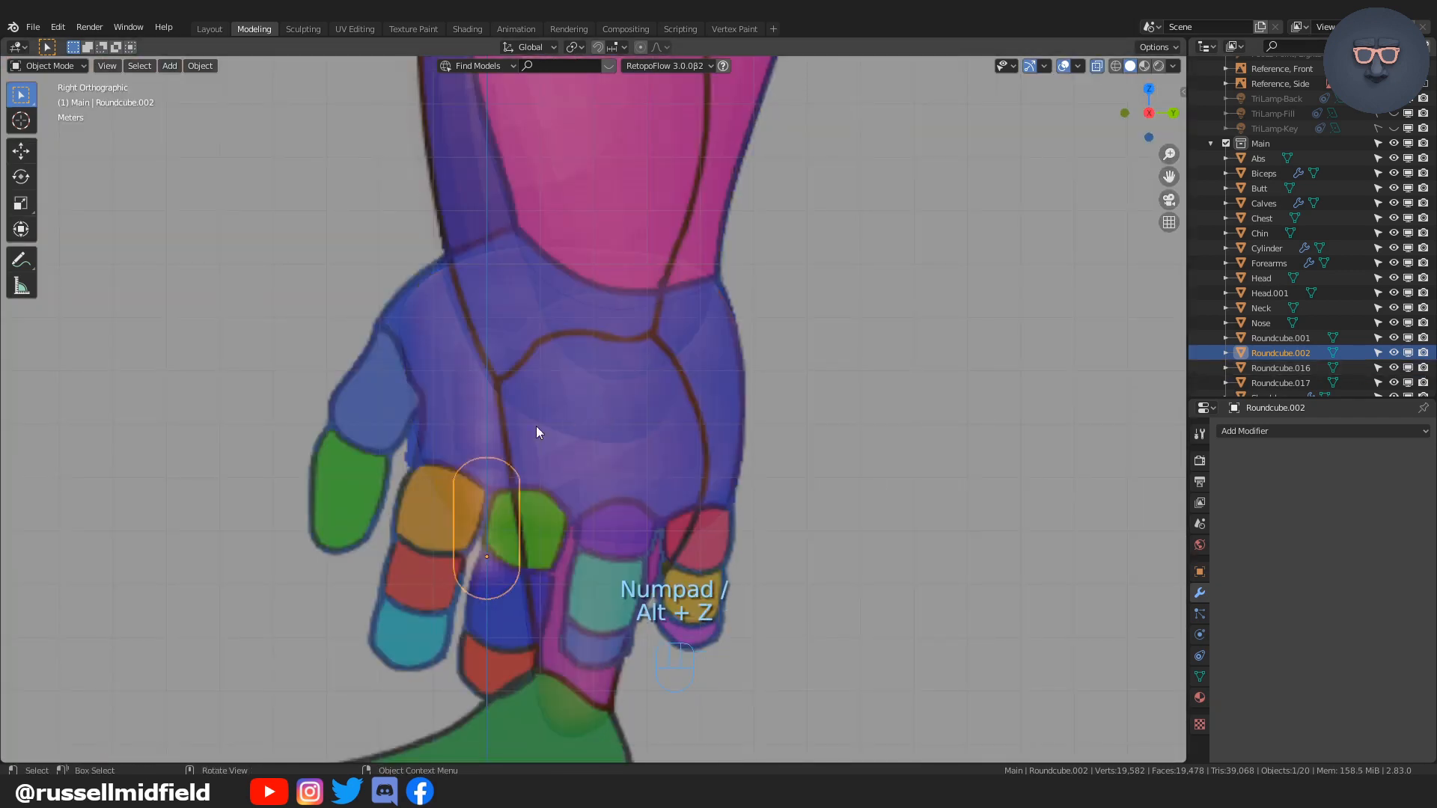
shift+click(1290, 368)
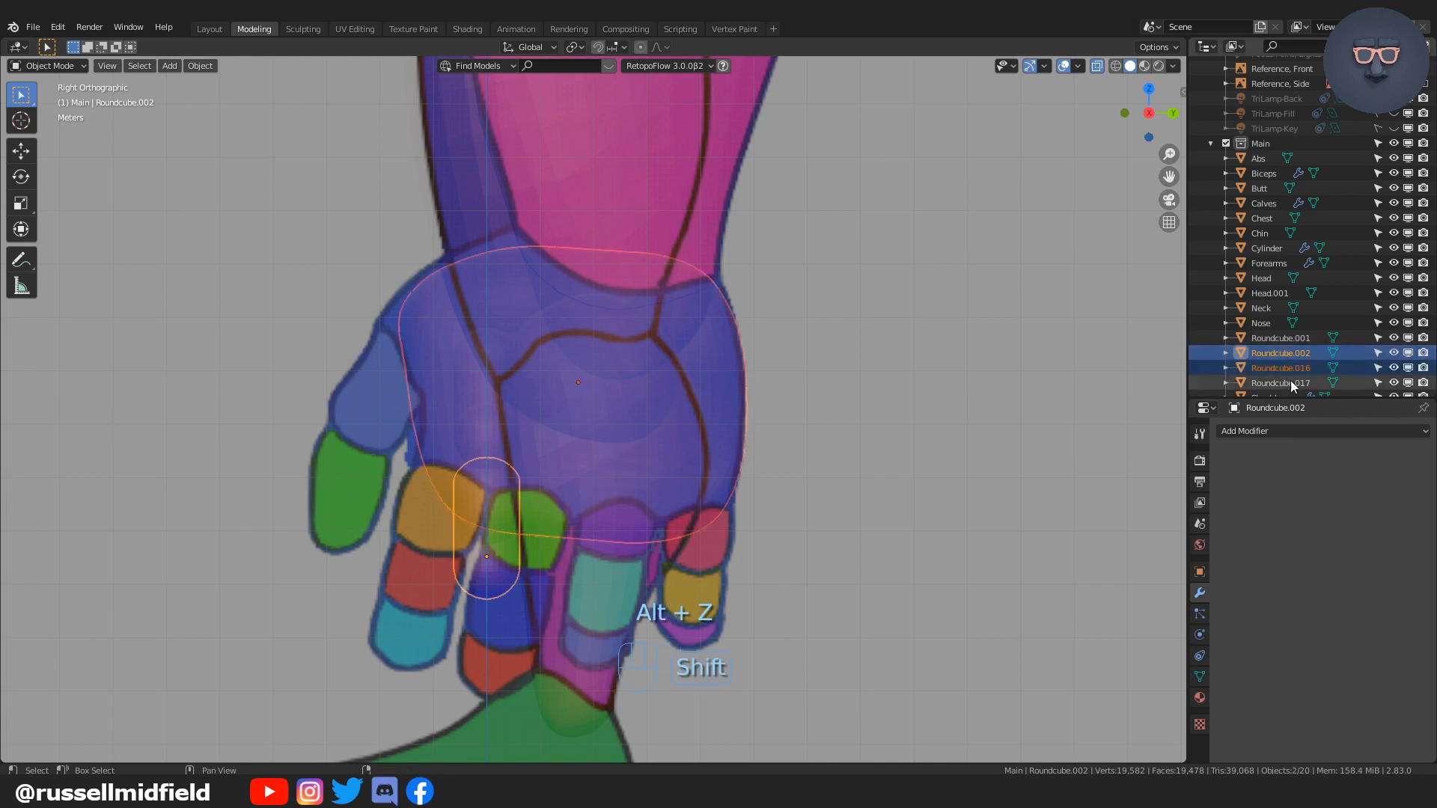
click(1285, 341)
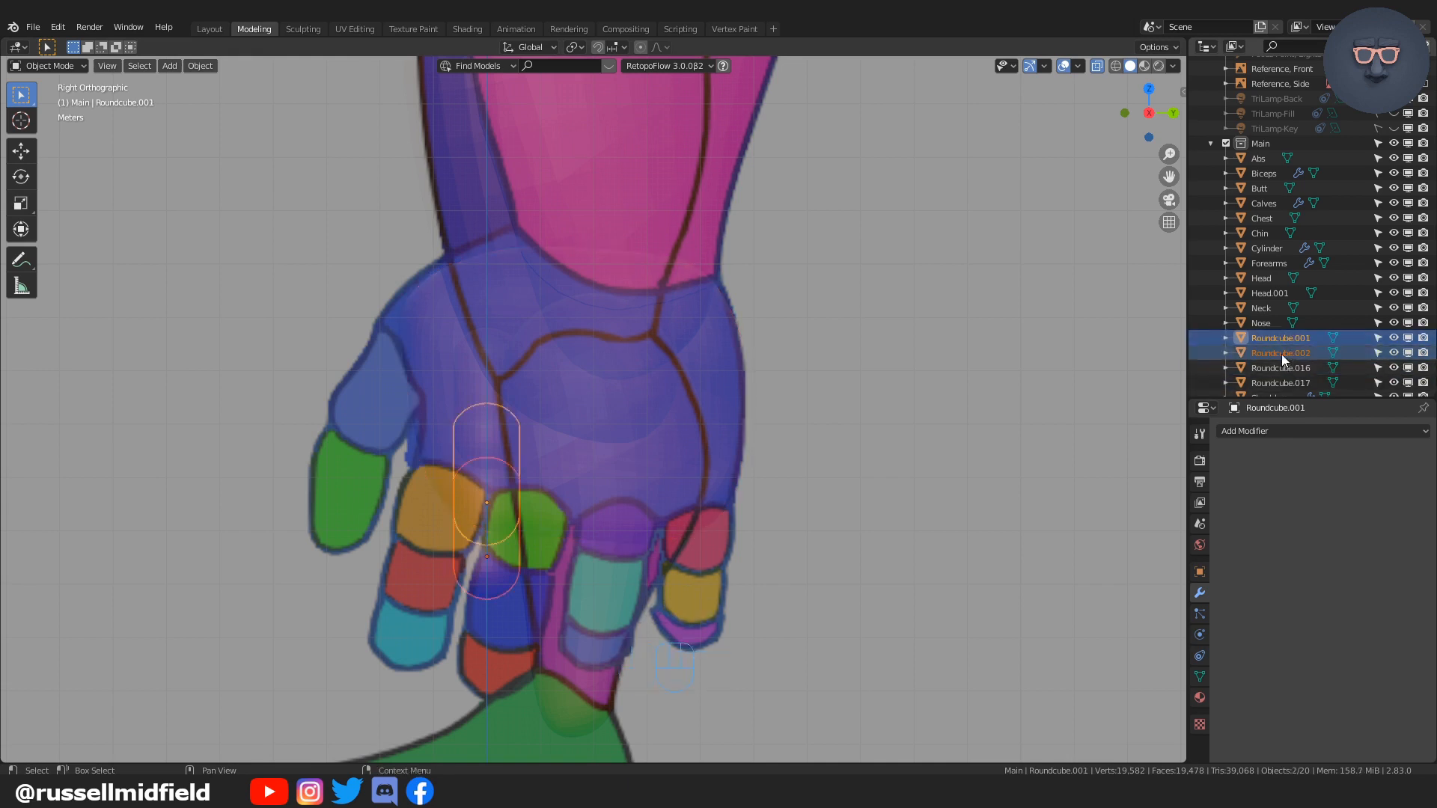
scroll(1280, 354, down, 2)
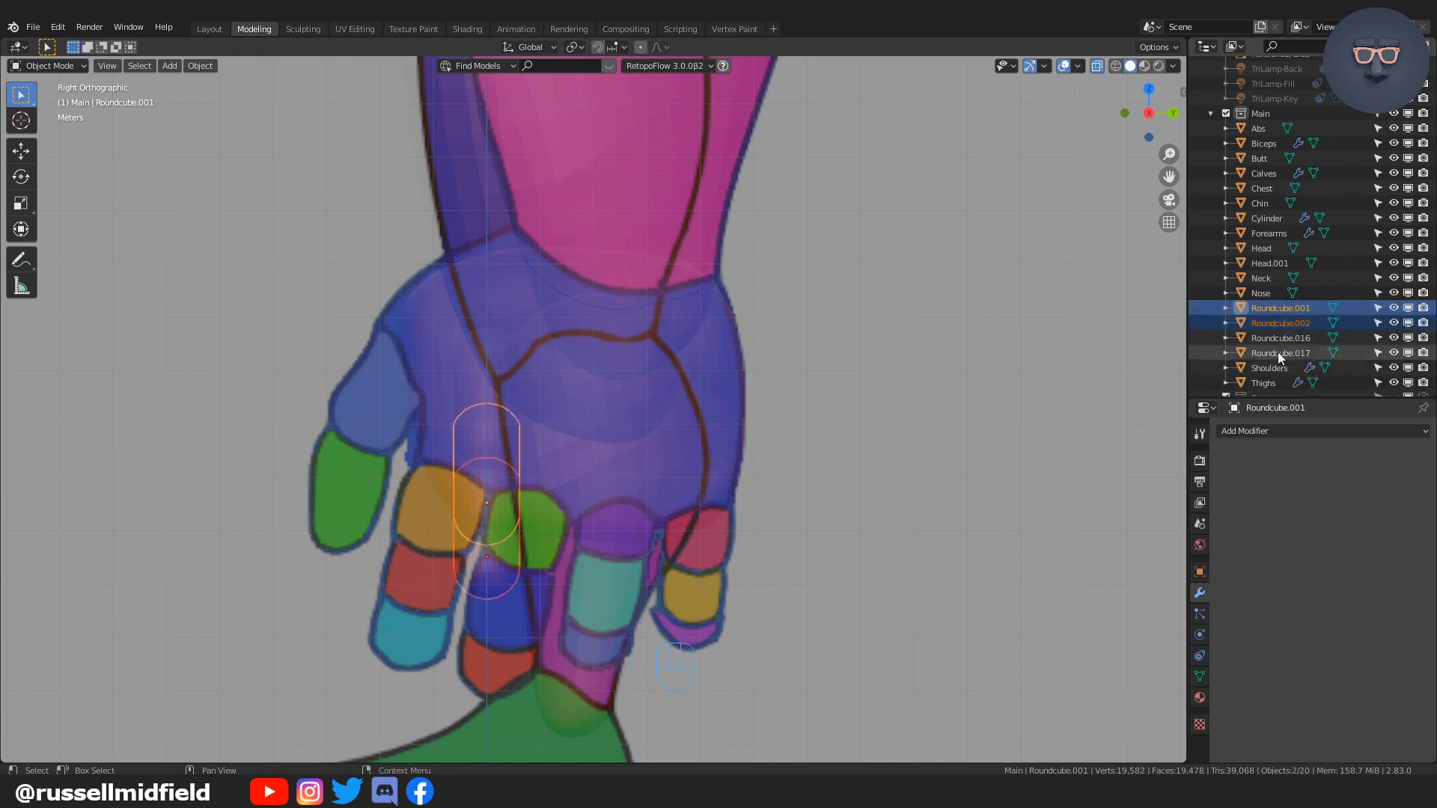
key(alt+z)
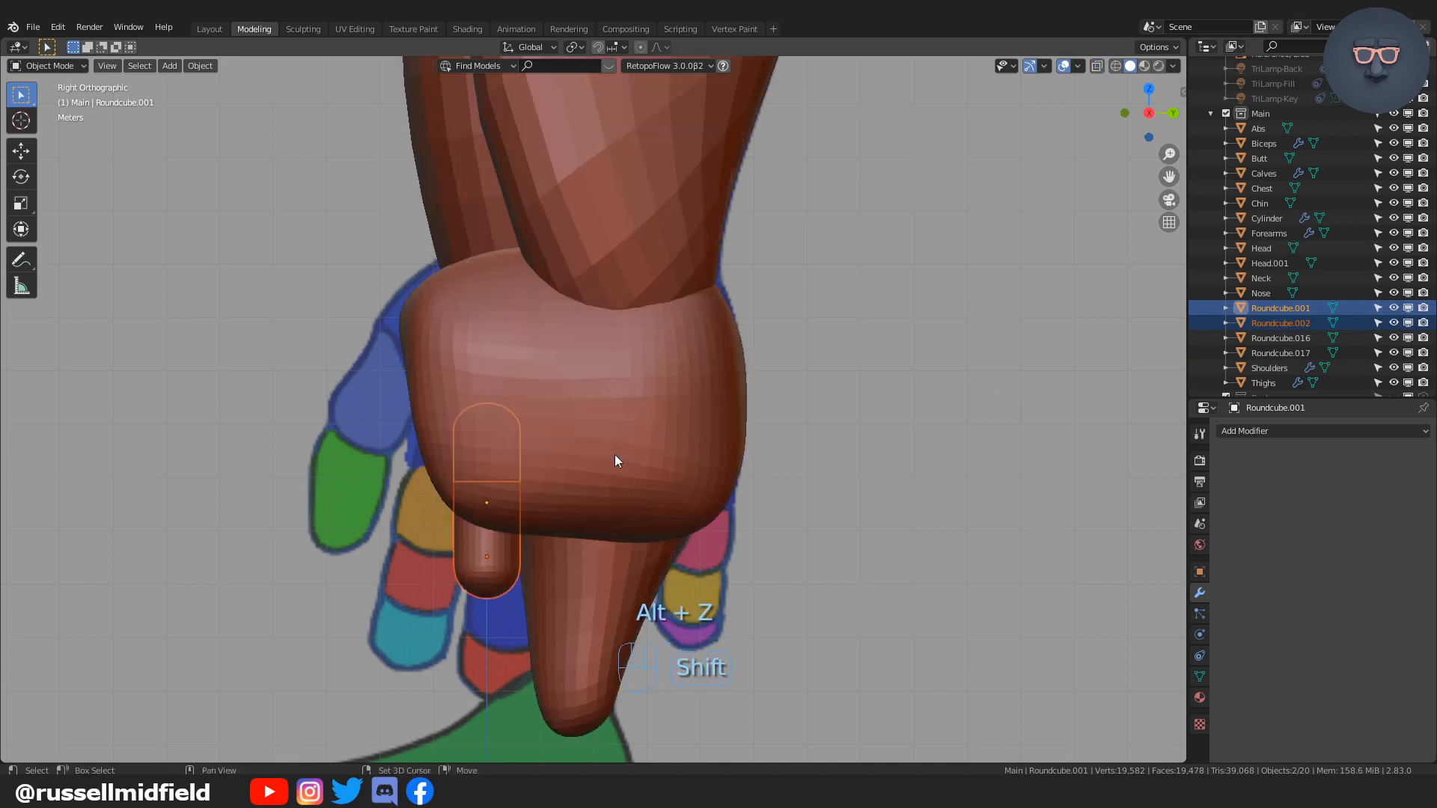
shift+middle_drag(498, 567, 604, 470)
key(g)
click(537, 531)
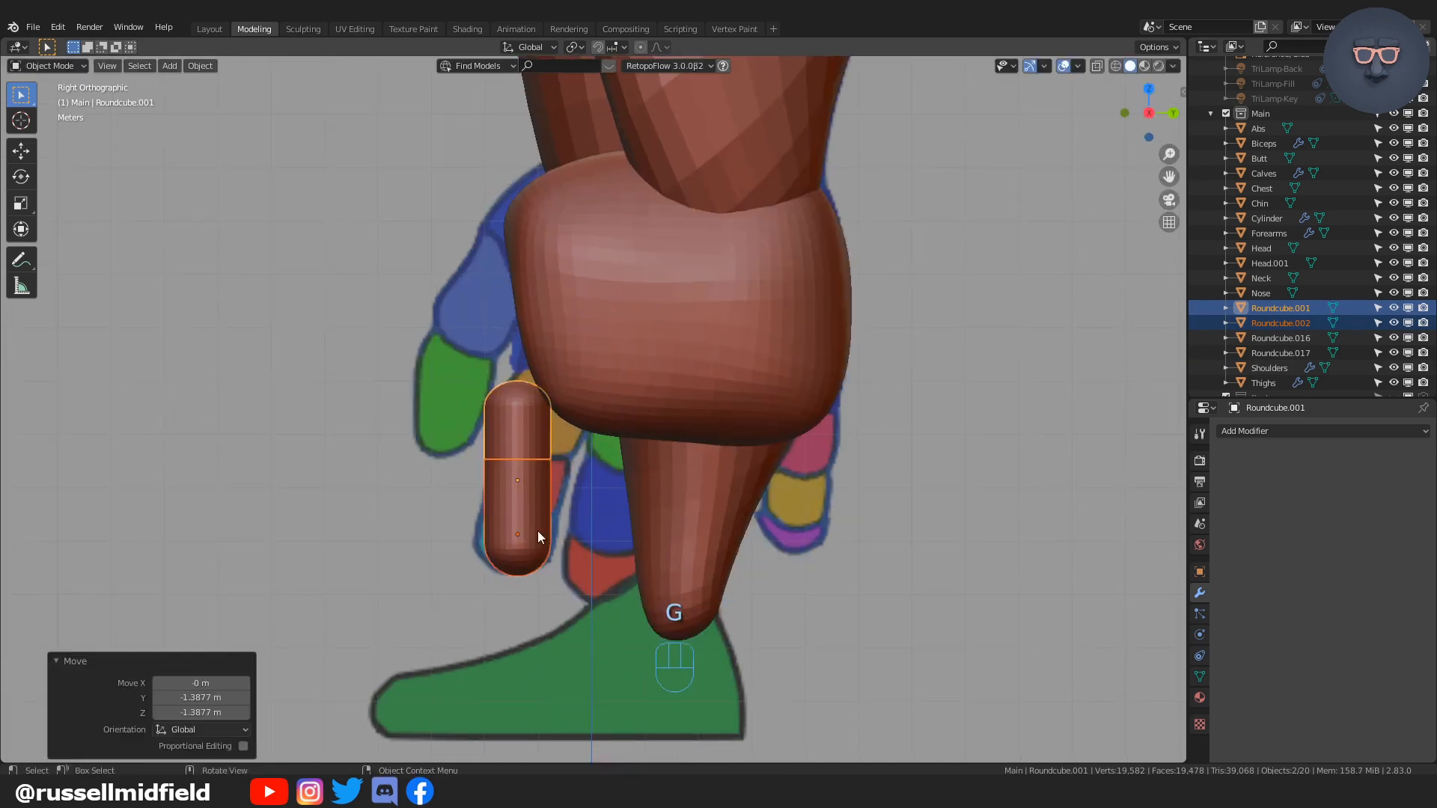
Step: Tilt the two lower finger segments to follow the index finger in side view and nudge them about 0.042 m in Y
key(r)
click(635, 407)
key(g)
click(638, 407)
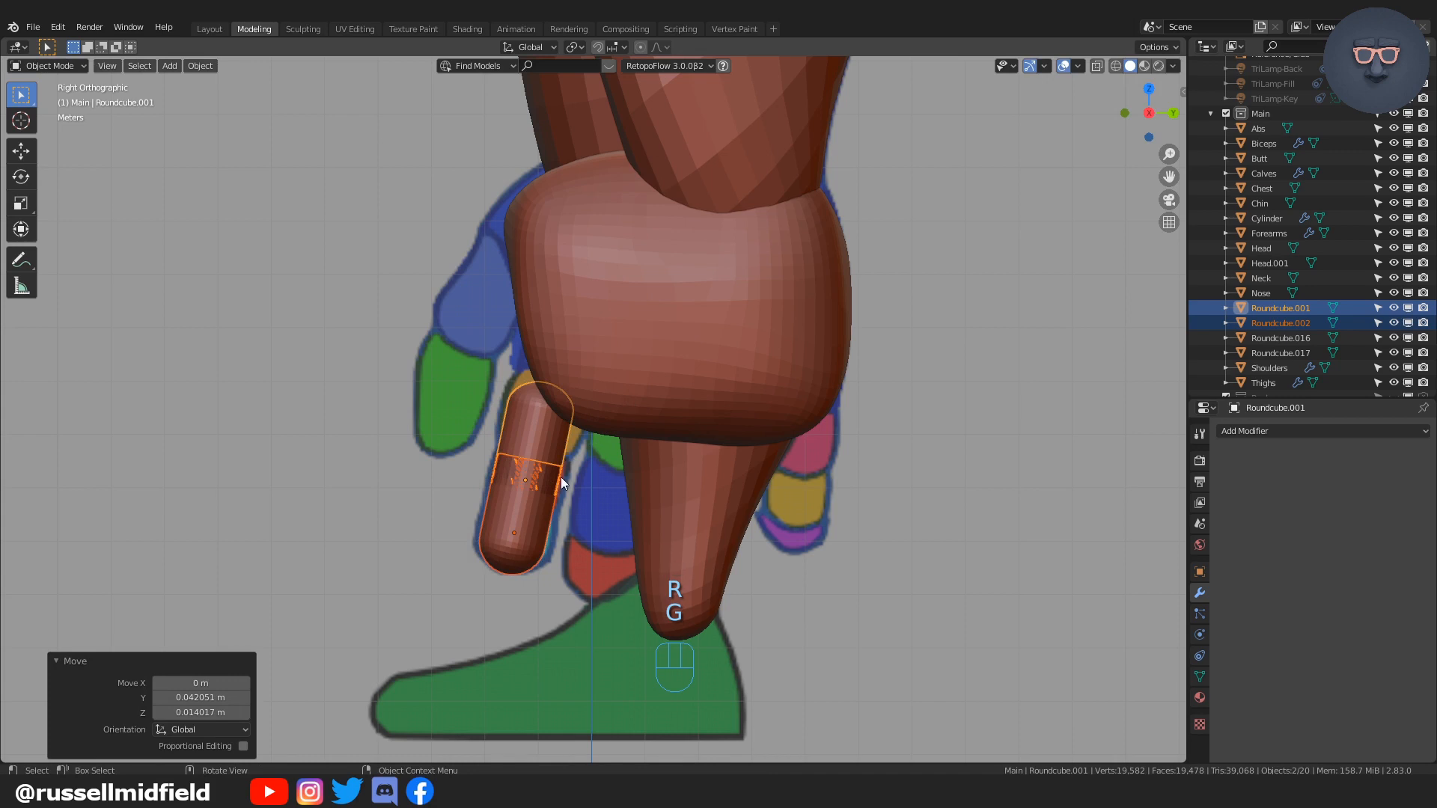
Step: In front view, rotate the fingertip capsule along the finger, move it 0.46256 m in X and scale it to 0.858
key(KP_1)
click(651, 483)
key(r)
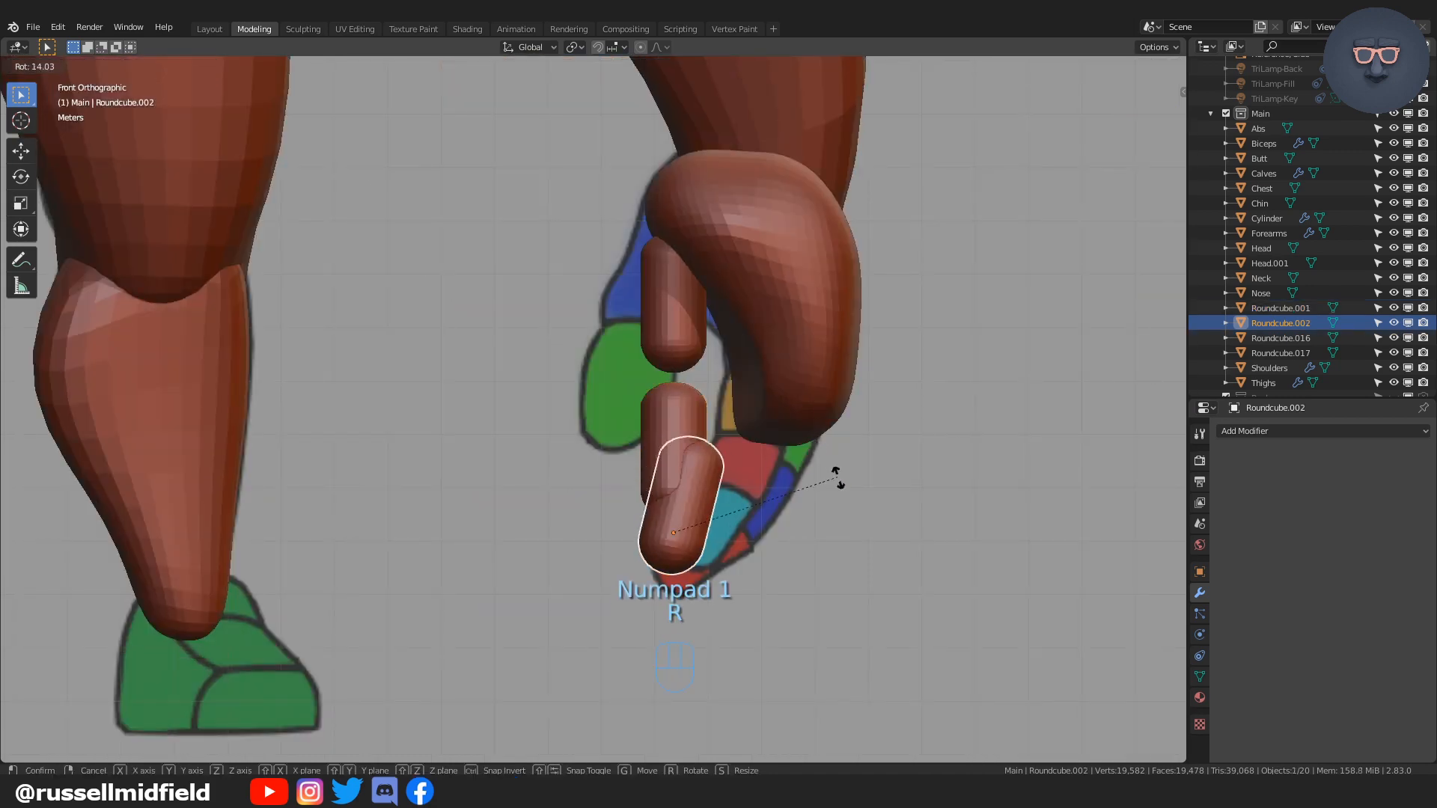
click(834, 474)
key(g)
click(941, 520)
key(s)
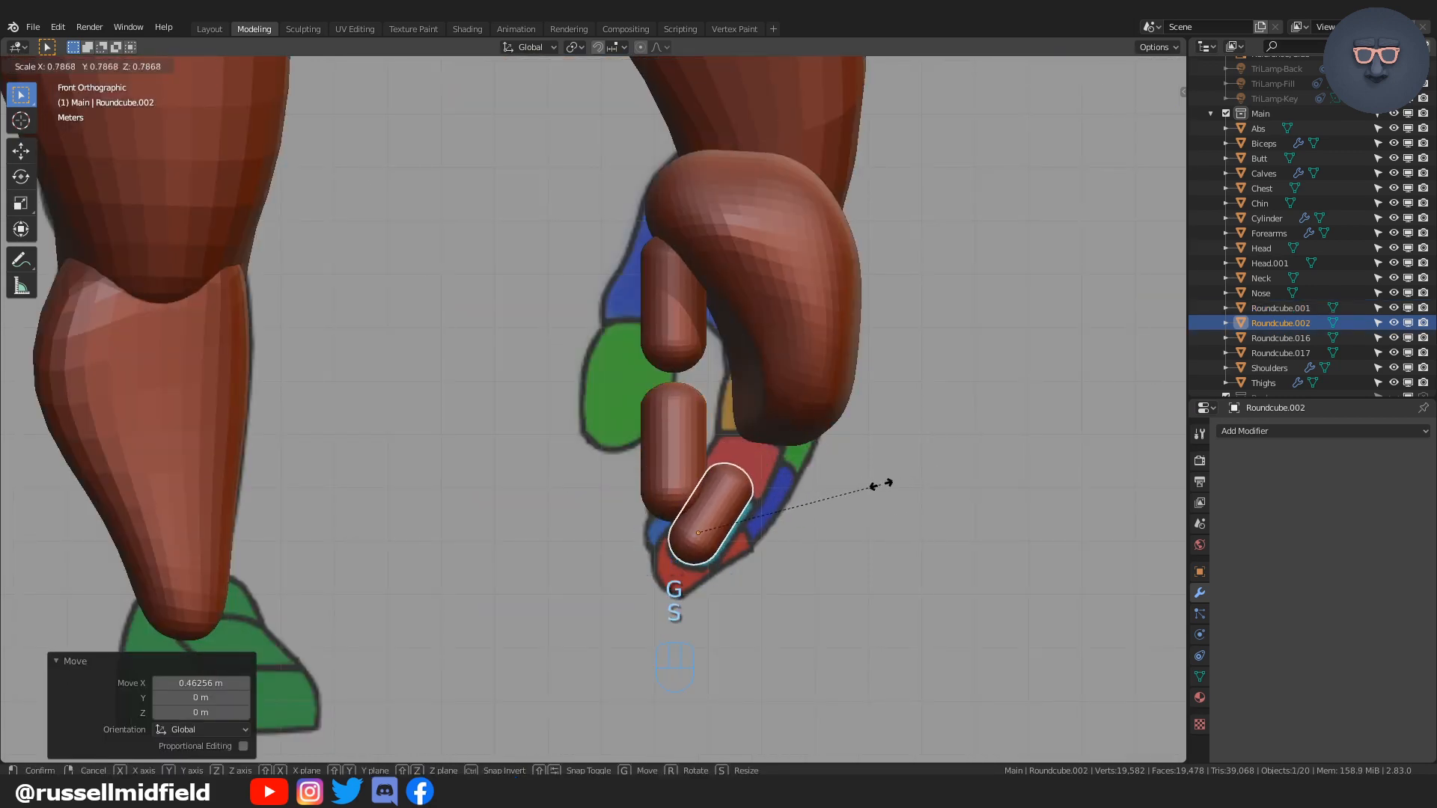
click(883, 489)
Step: Rotate the middle finger segment in front view and place it between the palm and the fingertip, finishing with a -2.54° rotation
click(677, 441)
key(r)
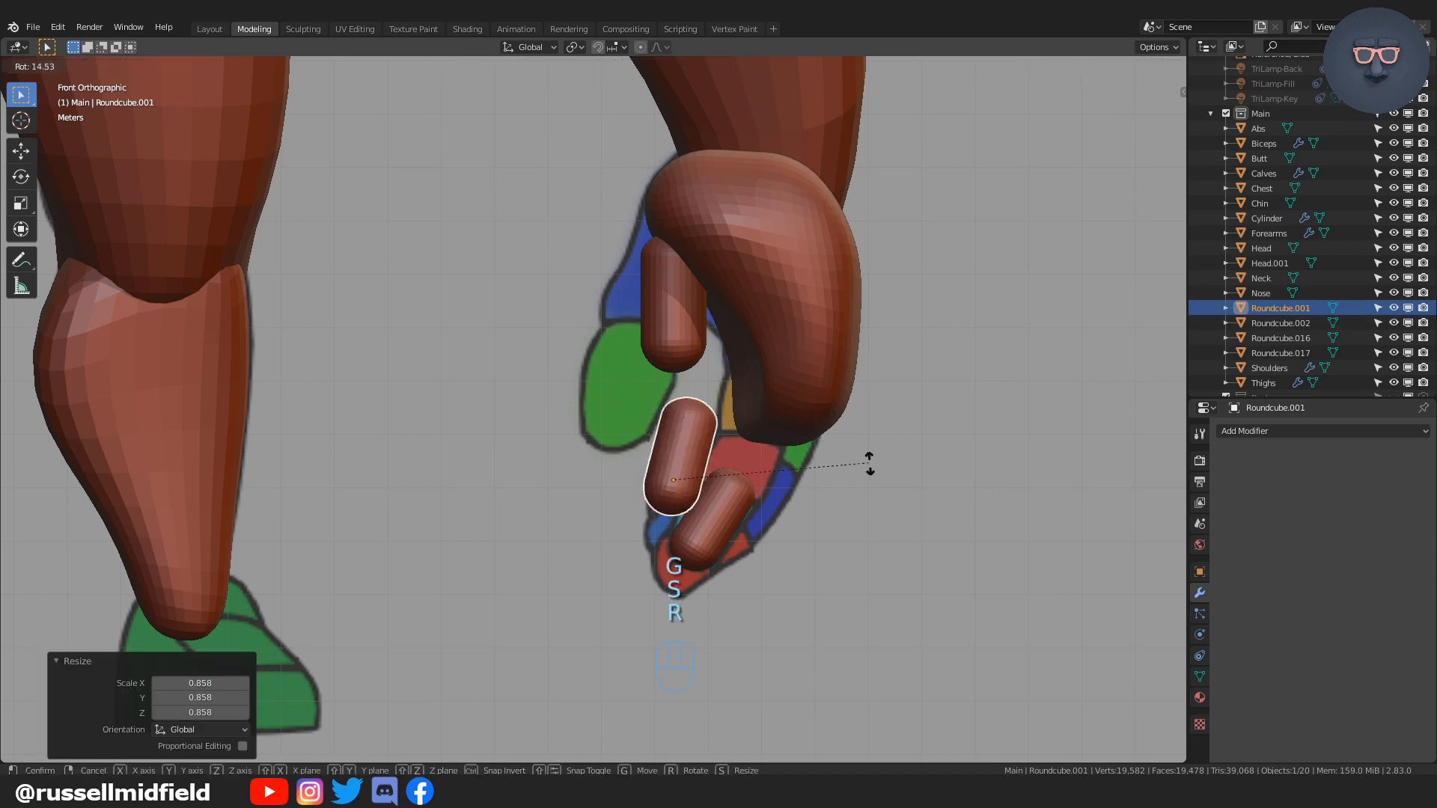
click(872, 465)
key(g)
click(961, 499)
key(r)
click(986, 428)
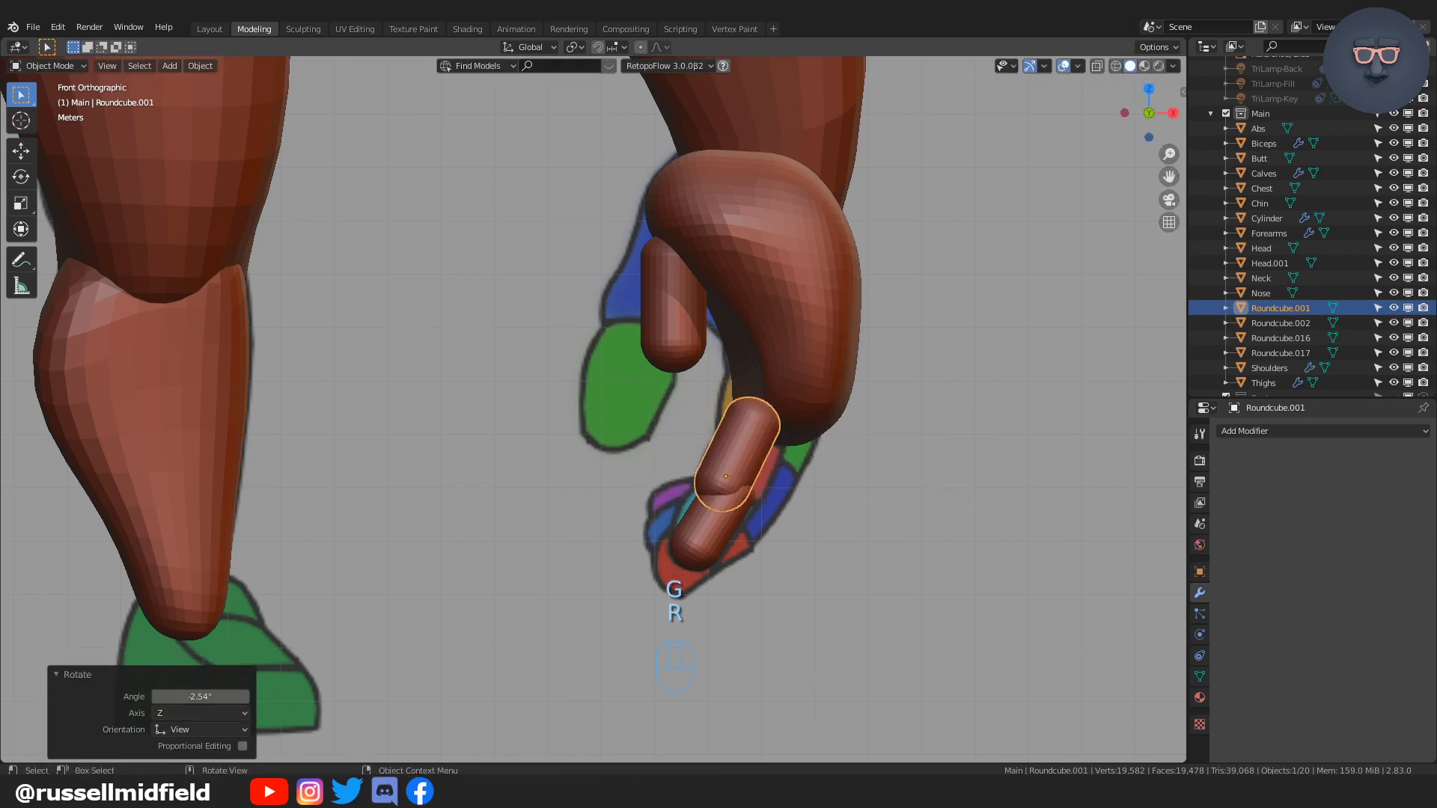
Step: Resize the middle segment, finishing with a scale of 1.067, and reposition it so it overlaps the top of the fingertip
key(s)
click(1008, 420)
key(g)
click(1012, 433)
shift+middle_drag(870, 471, 828, 443)
scroll(787, 290, up, 2)
key(s)
click(832, 361)
key(g)
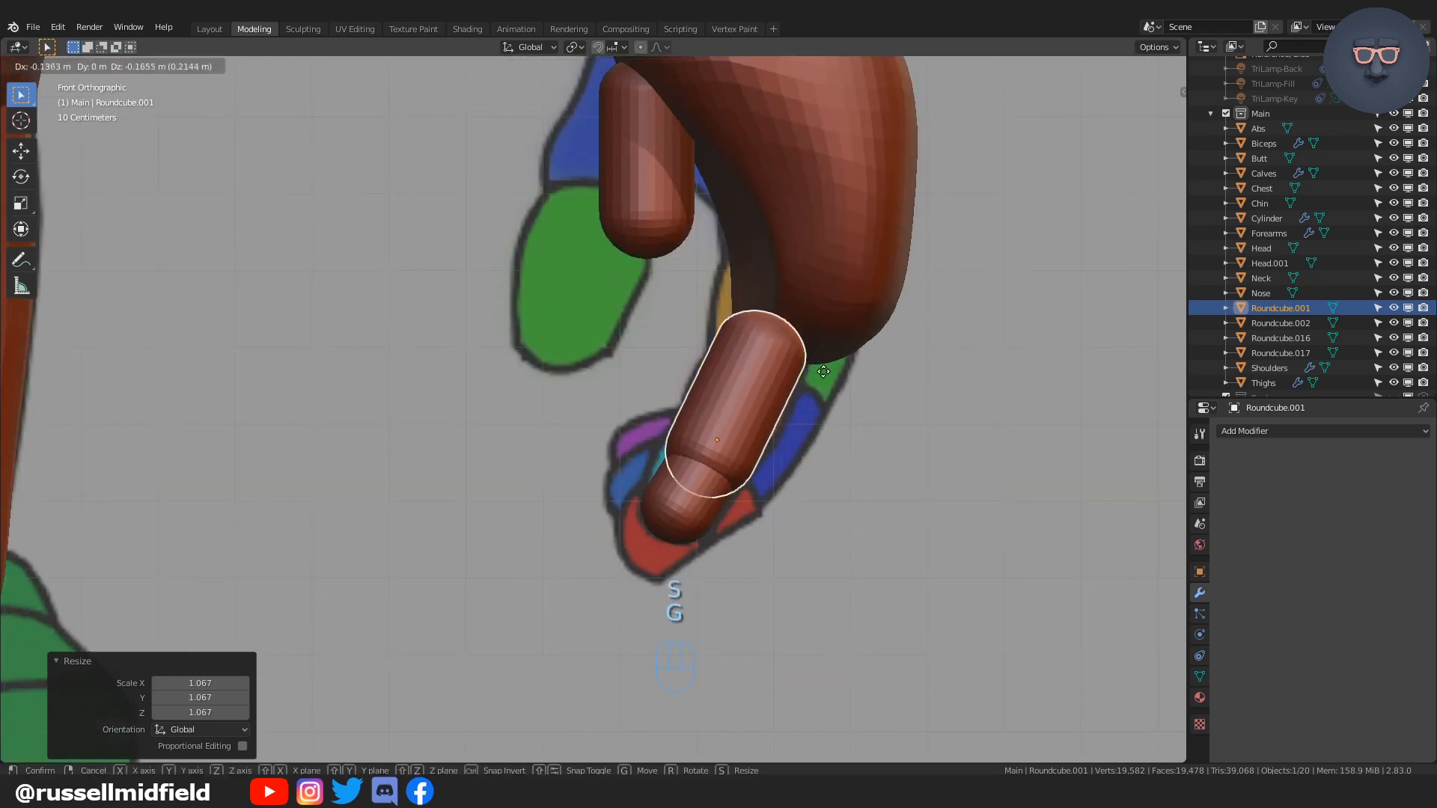
click(822, 374)
Step: Scale the fingertip capsule by 1.179 and then 0.907, positioning it against the lower end of the middle segment
click(667, 493)
key(s)
click(872, 426)
key(s)
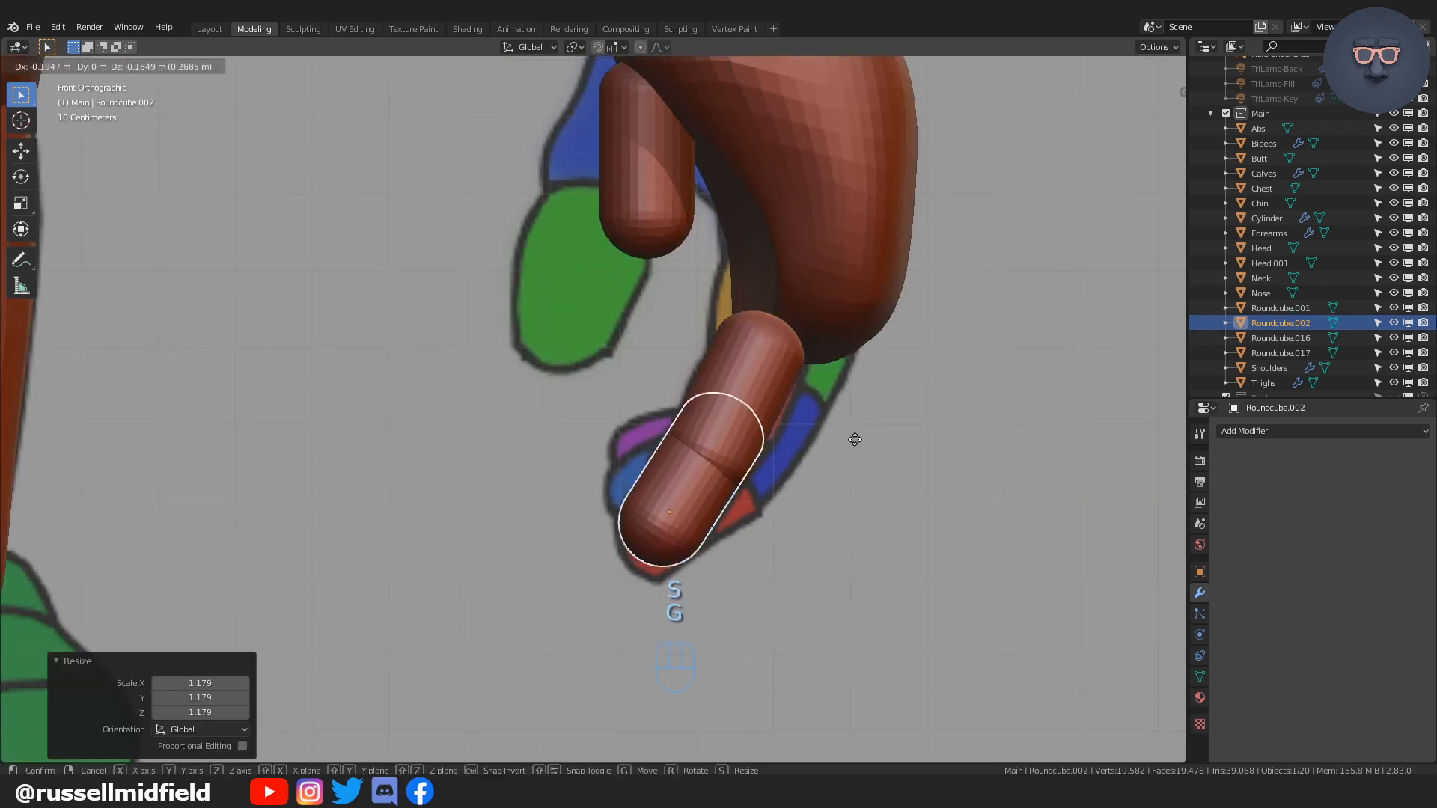
click(898, 430)
key(g)
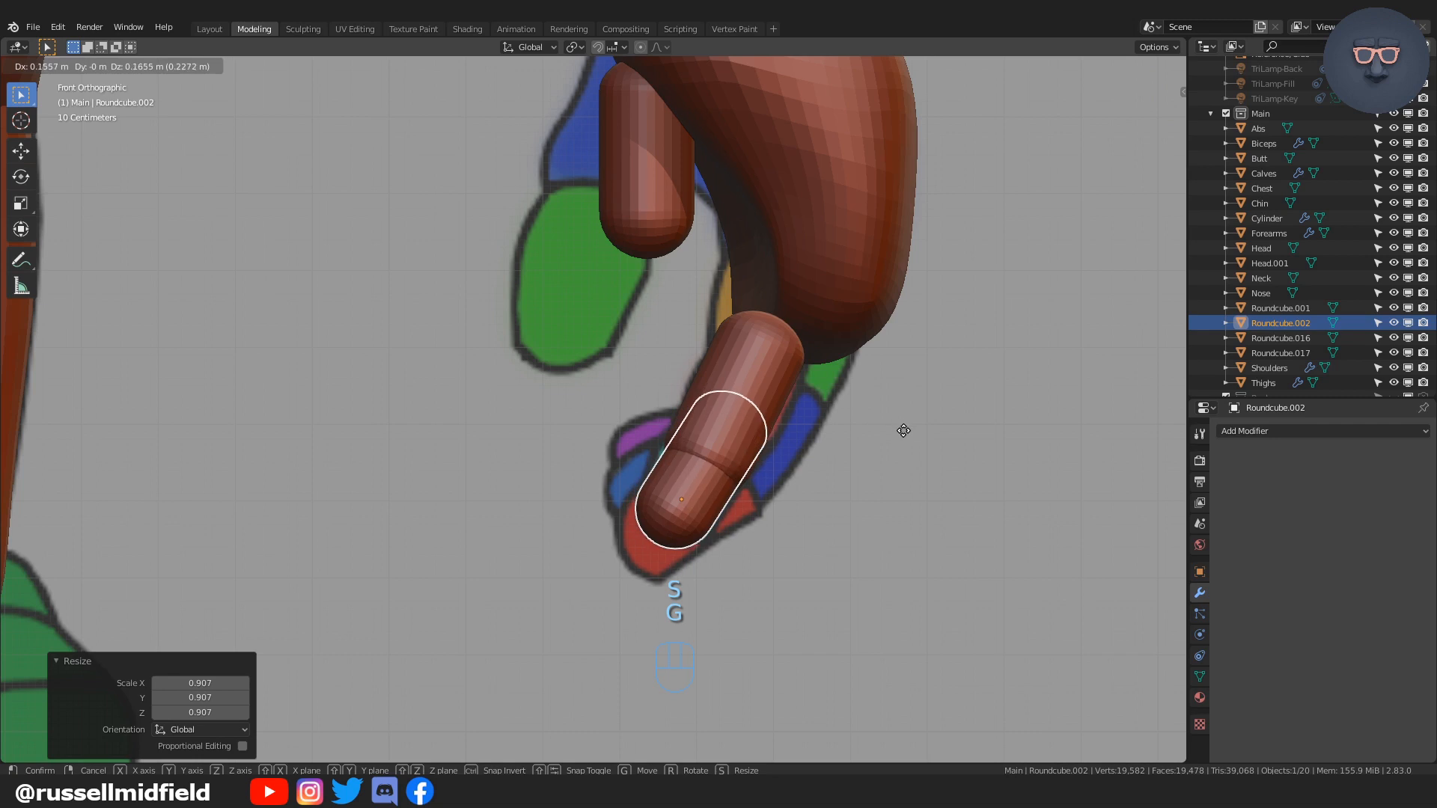
click(898, 426)
Step: Move the middle segment 0.24335 m in X and 0.33096 m in Z, up toward the palm
click(772, 408)
key(g)
click(791, 381)
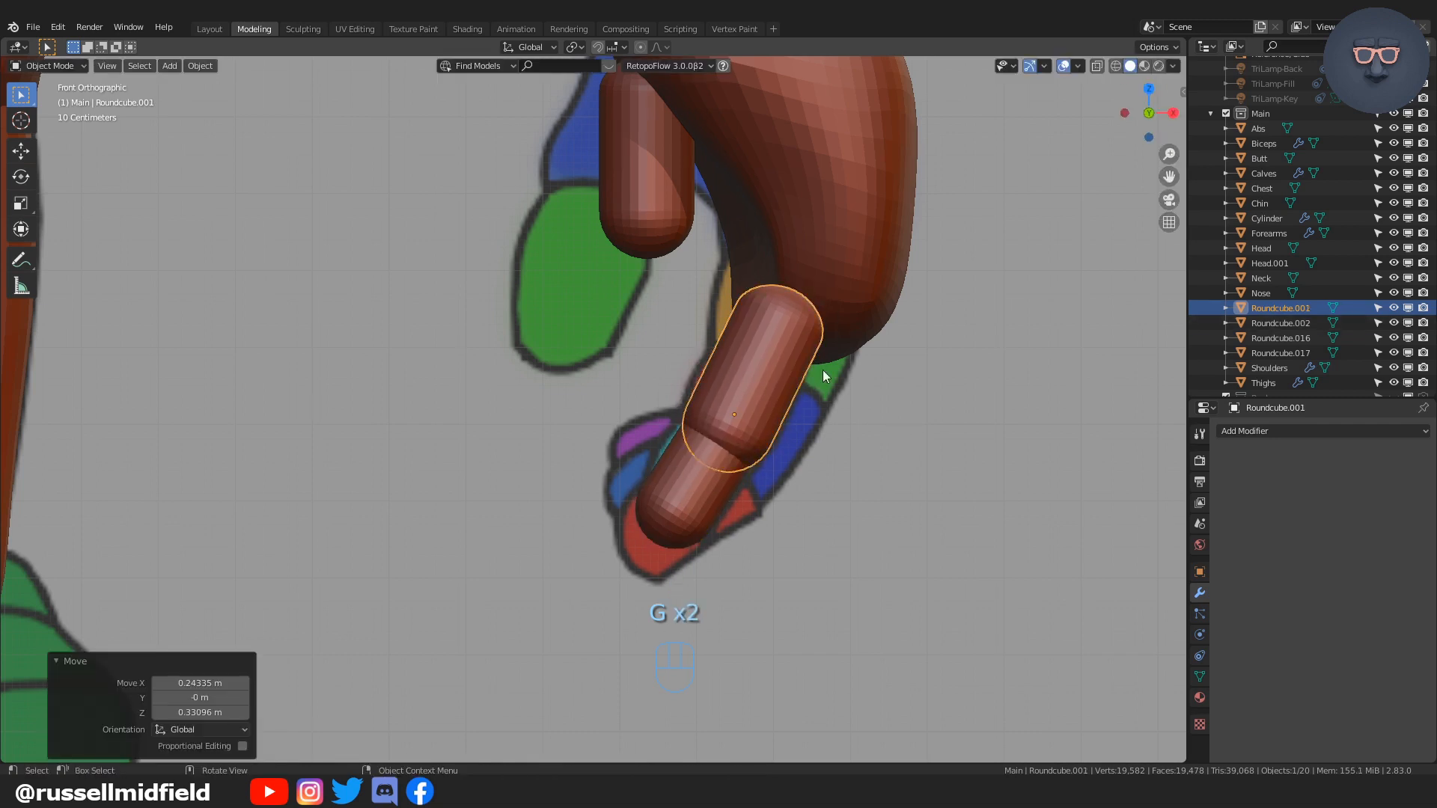
Step: Add a loop cut around the middle segment's body and enlarge it slightly with proportional editing off to bulge the segment
shift+middle_drag(778, 384, 753, 394)
key(Tab)
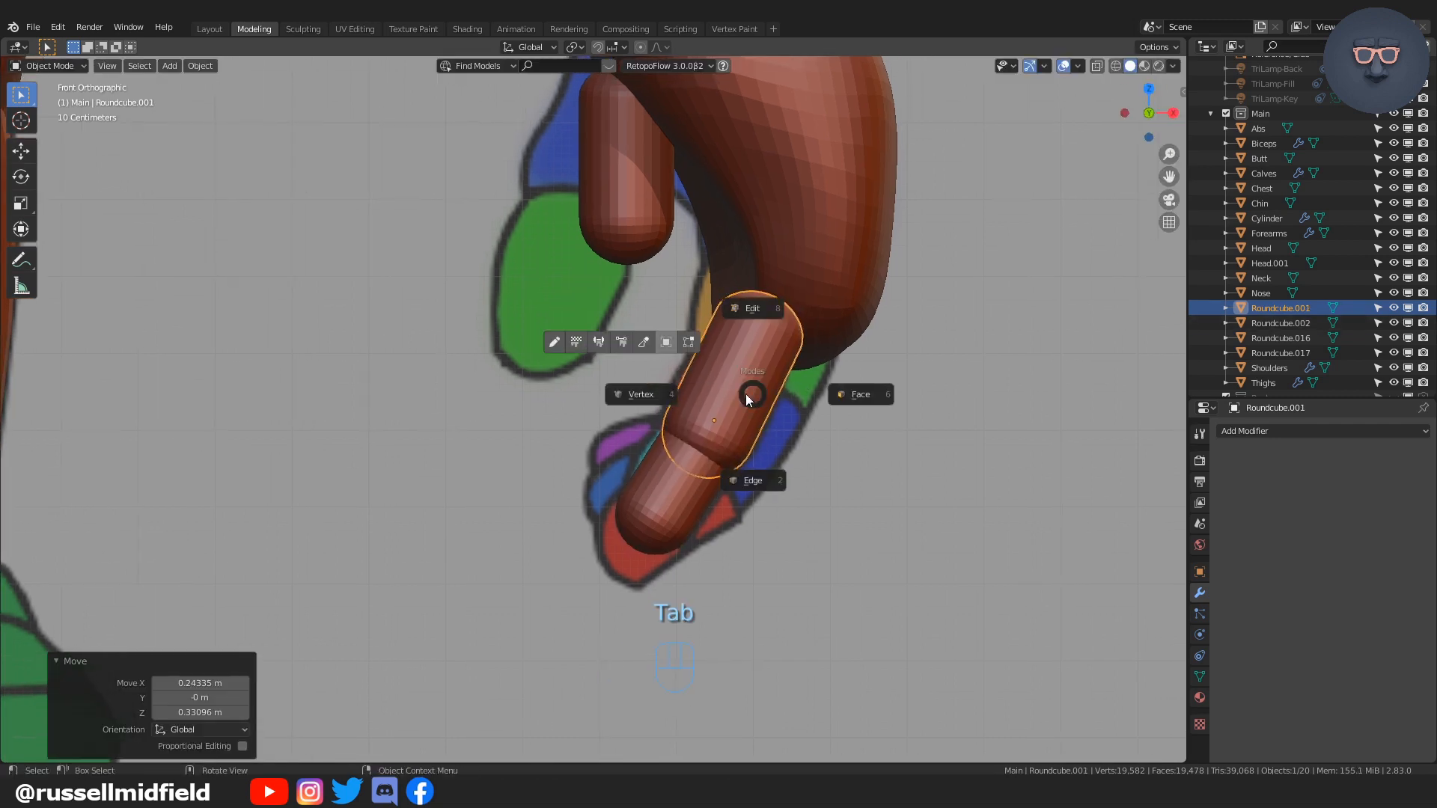
key(ctrl+r)
click(723, 372)
click(799, 402)
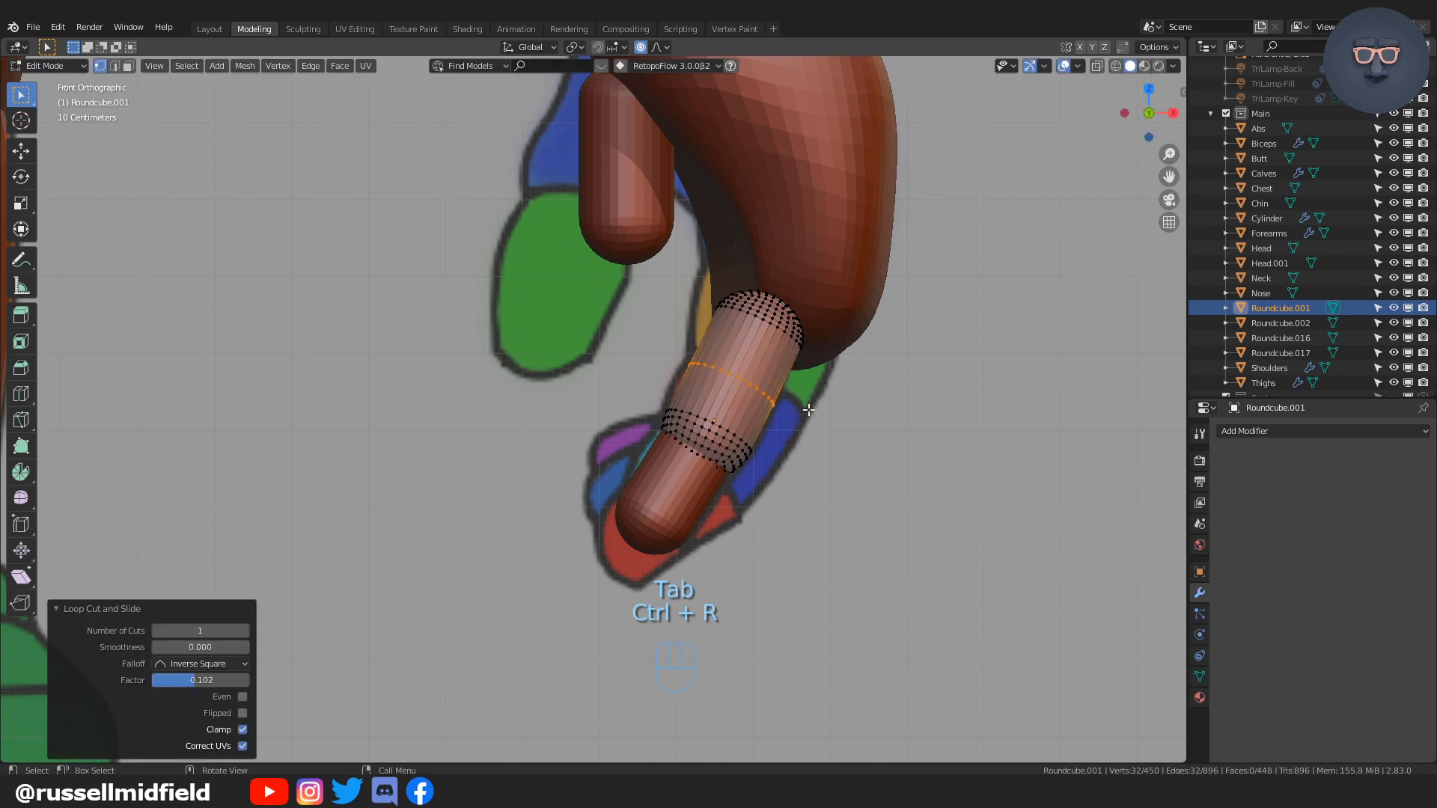
key(s)
key(ctrl+z)
key(s)
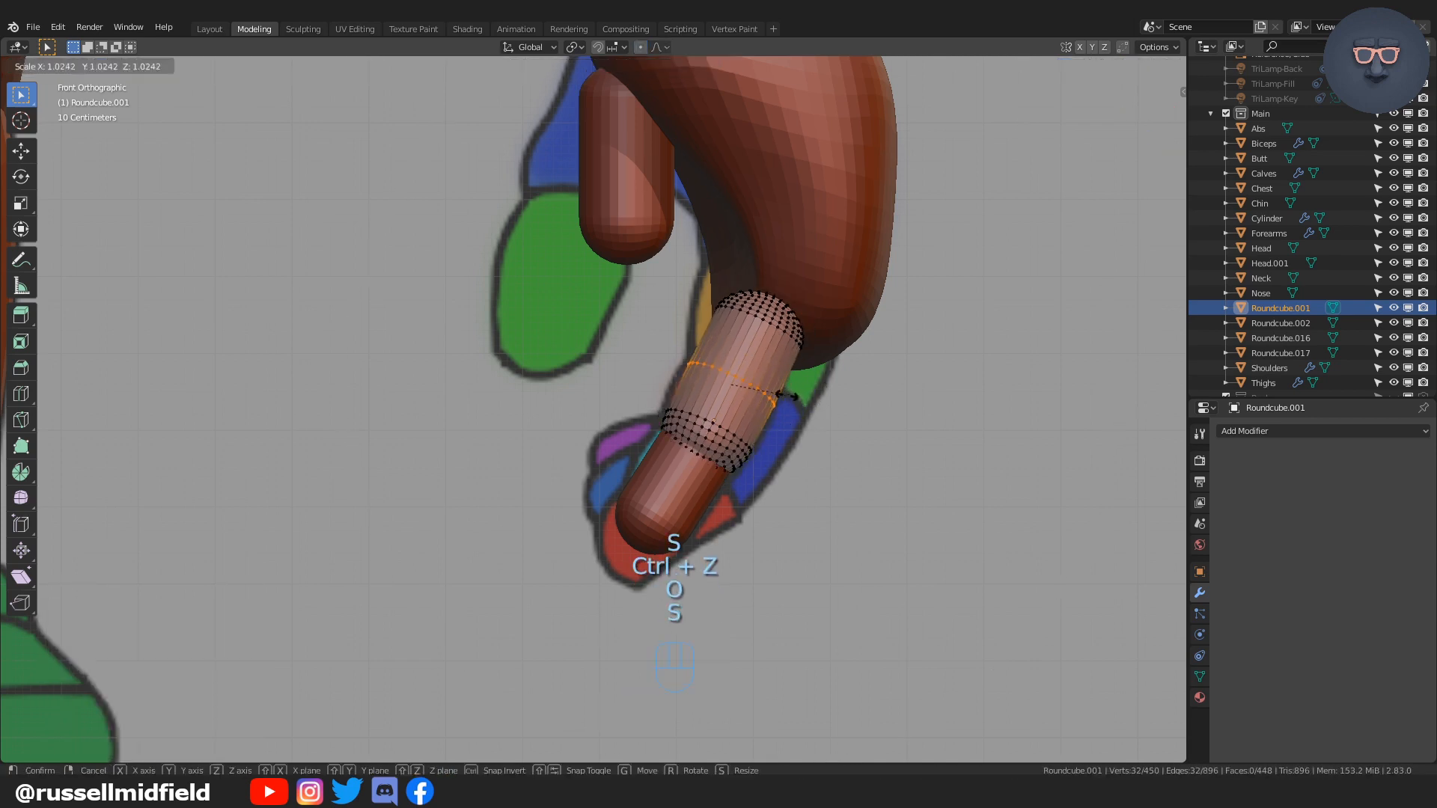
click(797, 394)
key(Tab)
click(807, 274)
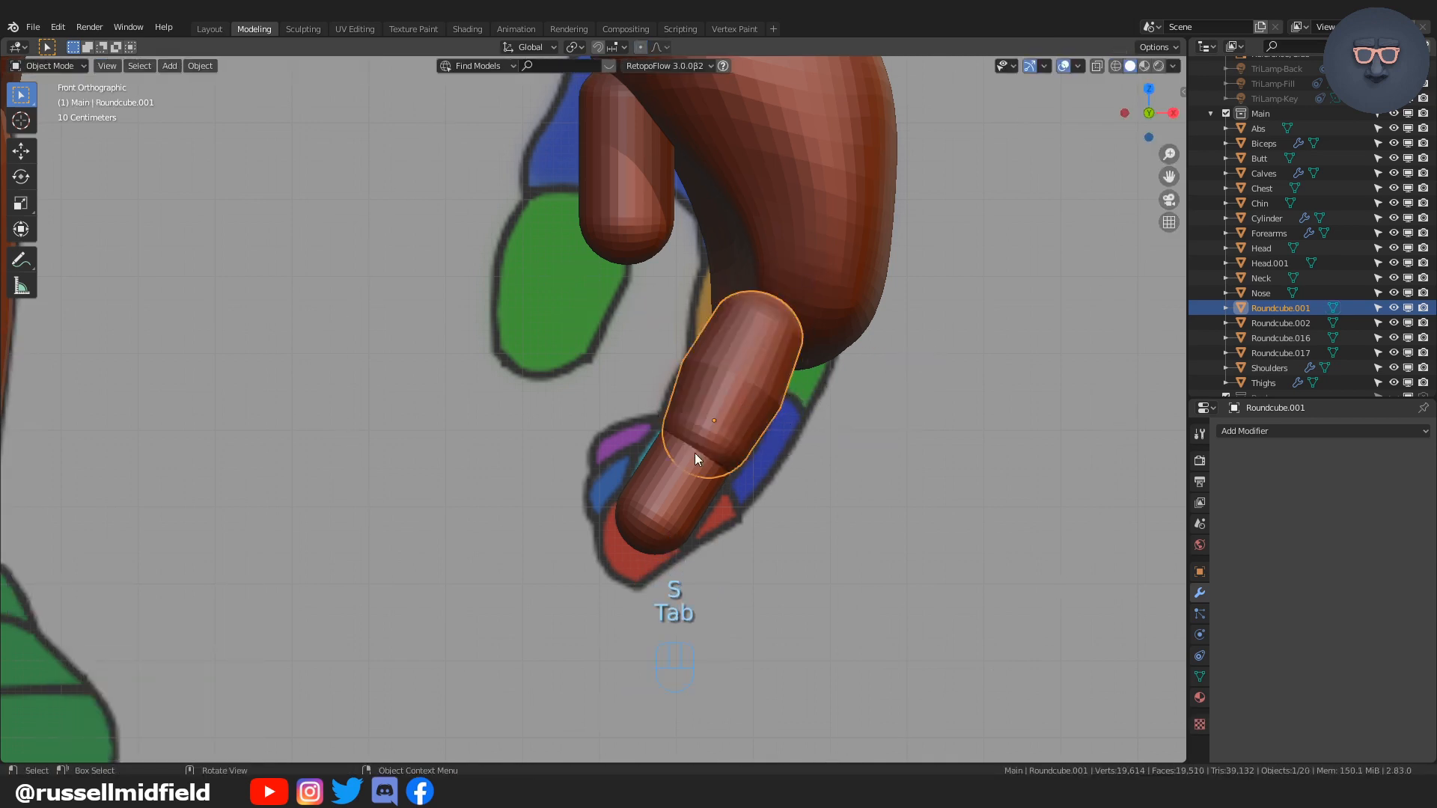
Step: Add a loop cut around the upper part of the fingertip, scale it to 1.118, return to Object Mode and deselect
click(674, 476)
key(Tab)
click(576, 485)
key(ctrl+r)
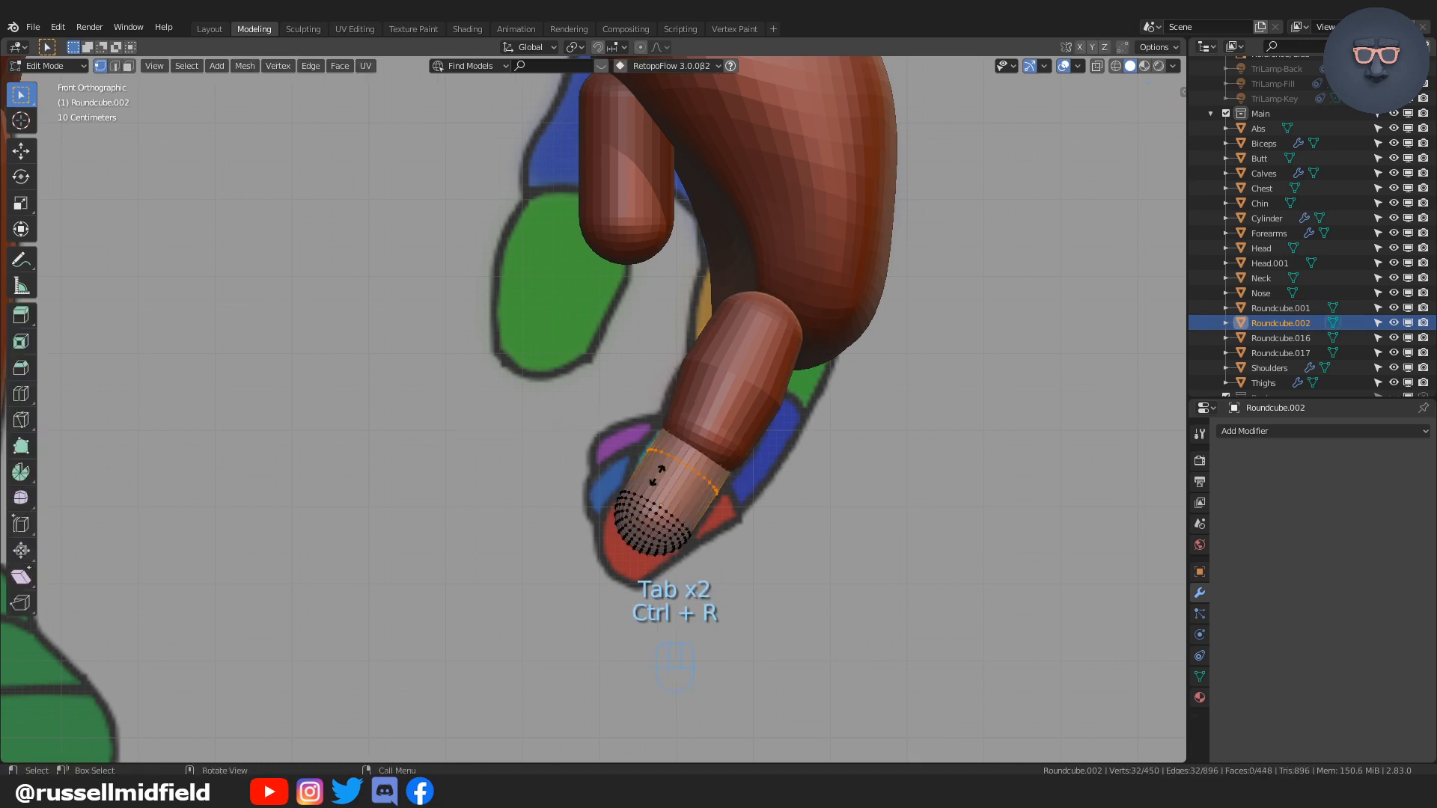
click(763, 477)
click(696, 506)
key(s)
click(742, 498)
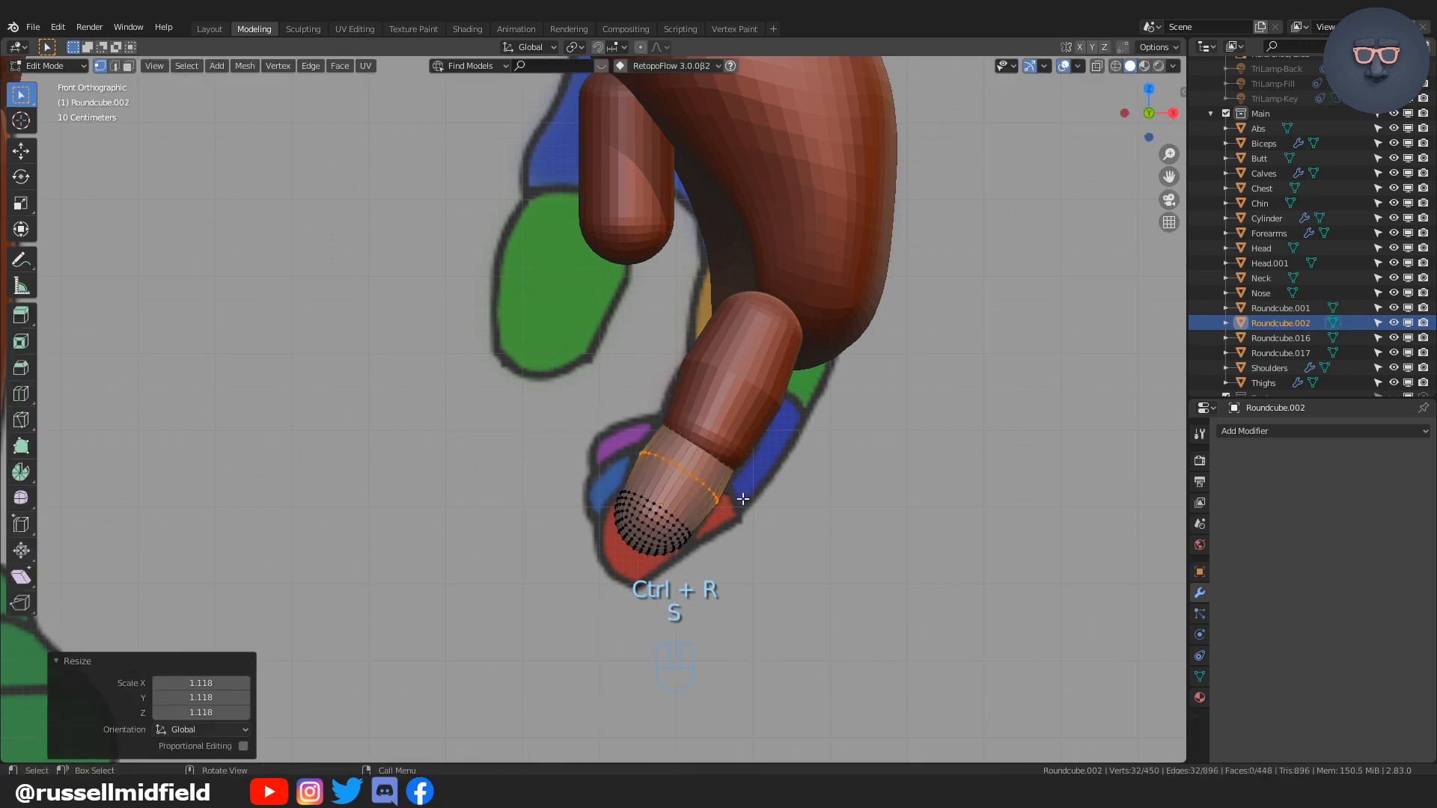
key(Tab)
click(743, 411)
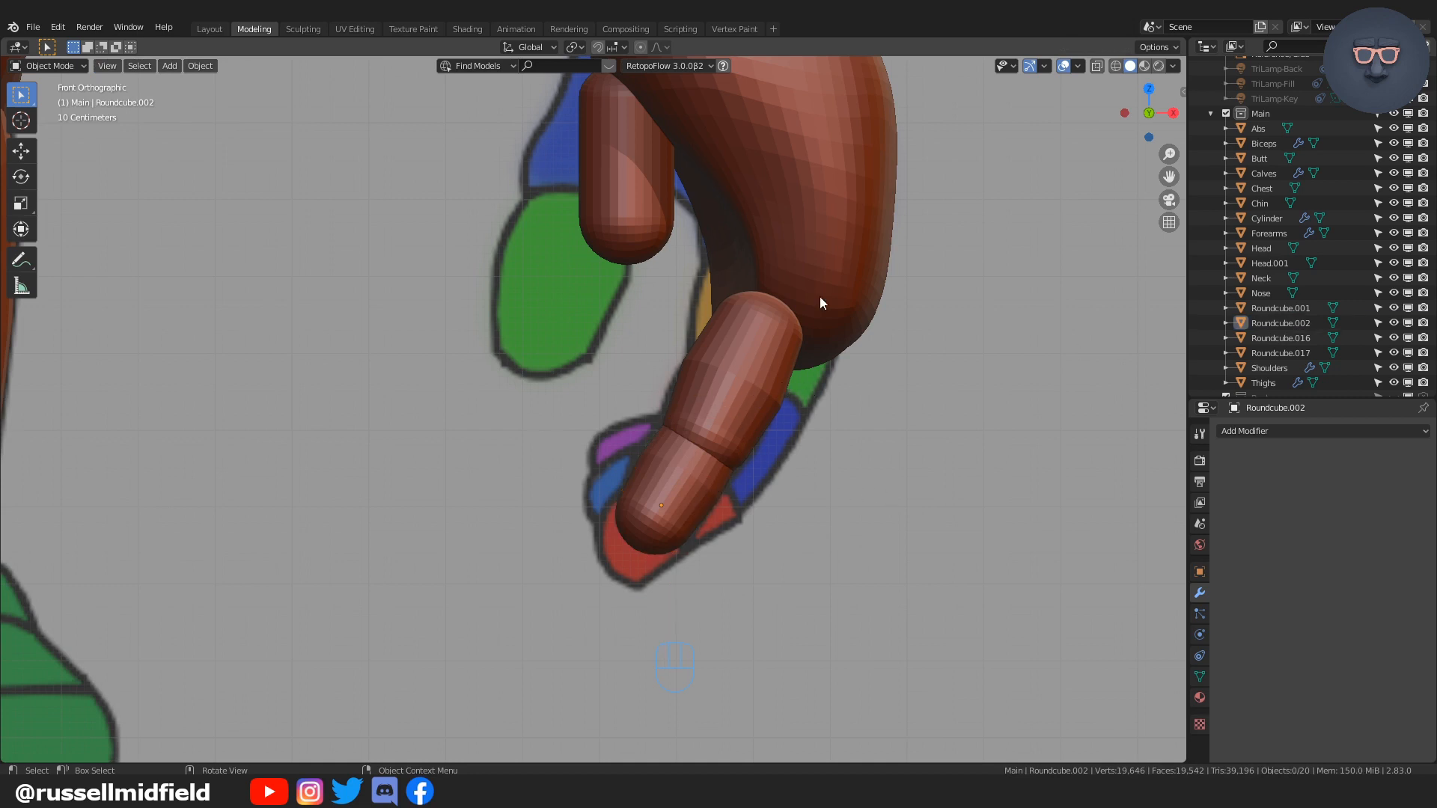
Step: Select the base finger capsule beside the palm, tilt it in front view and move it to the upper end of the finger
key(alt+z)
shift+scroll(806, 298, up, 5)
middle_drag(798, 340, 762, 388)
click(659, 386)
key(alt+z)
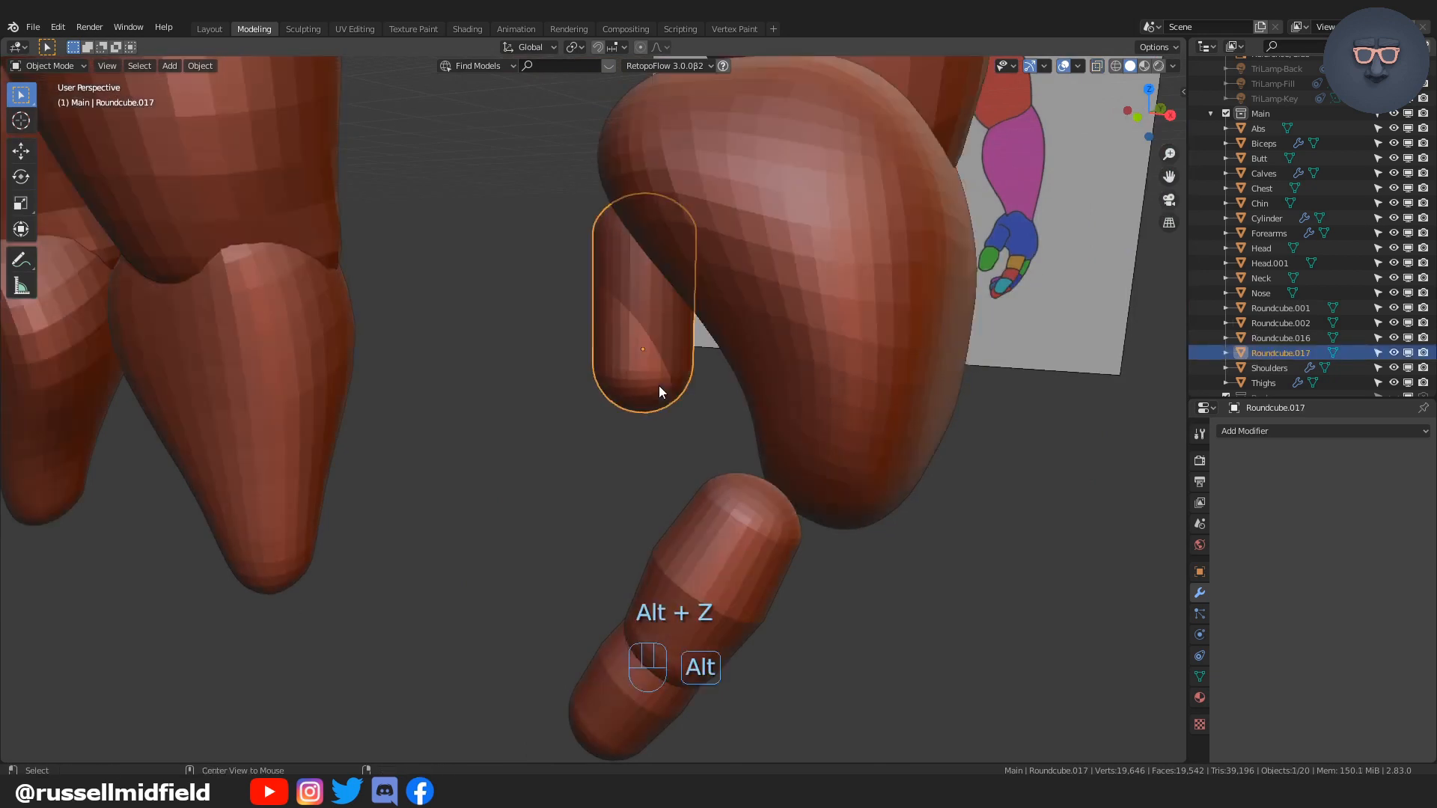
key(KP_1)
key(g)
click(851, 410)
key(r)
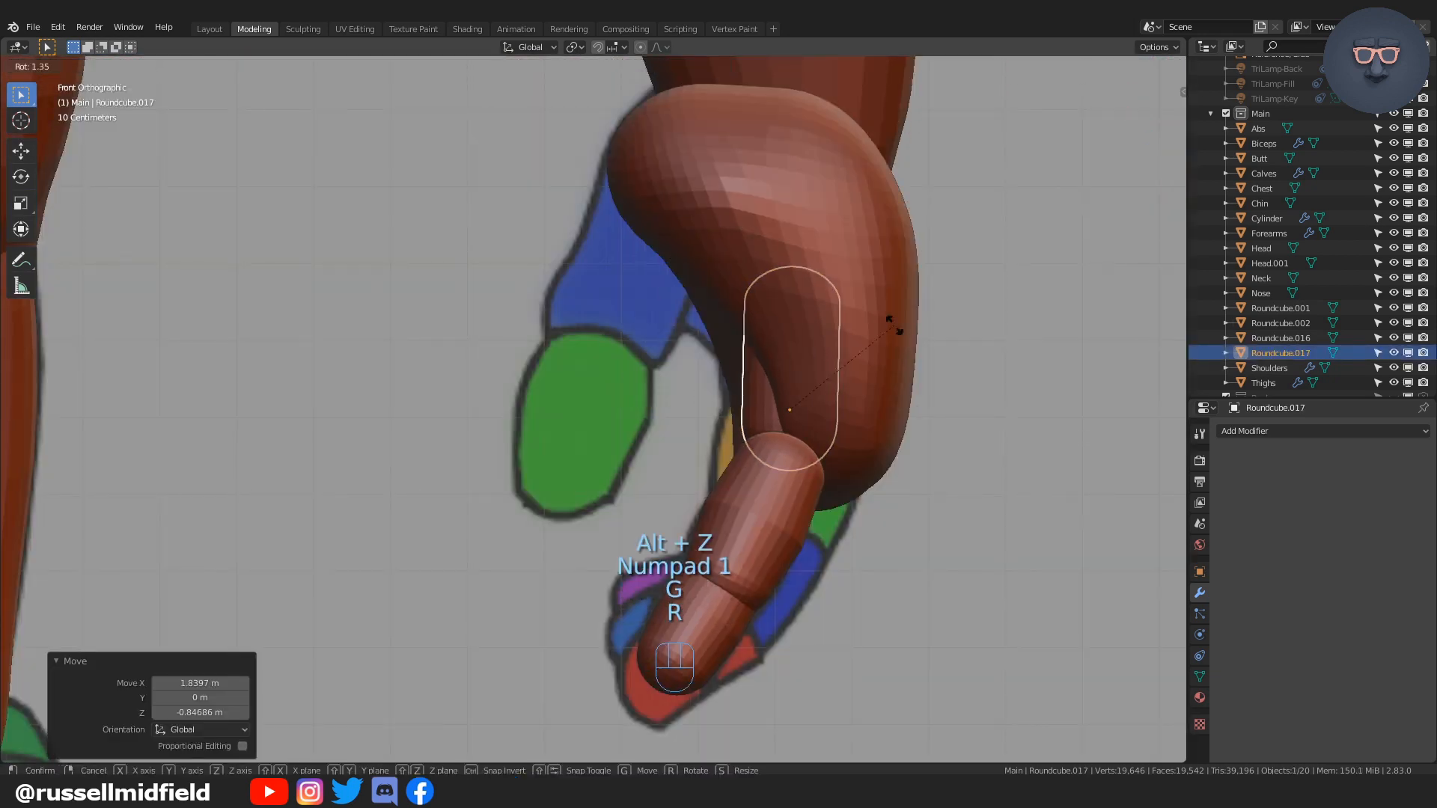
click(893, 386)
key(g)
click(838, 359)
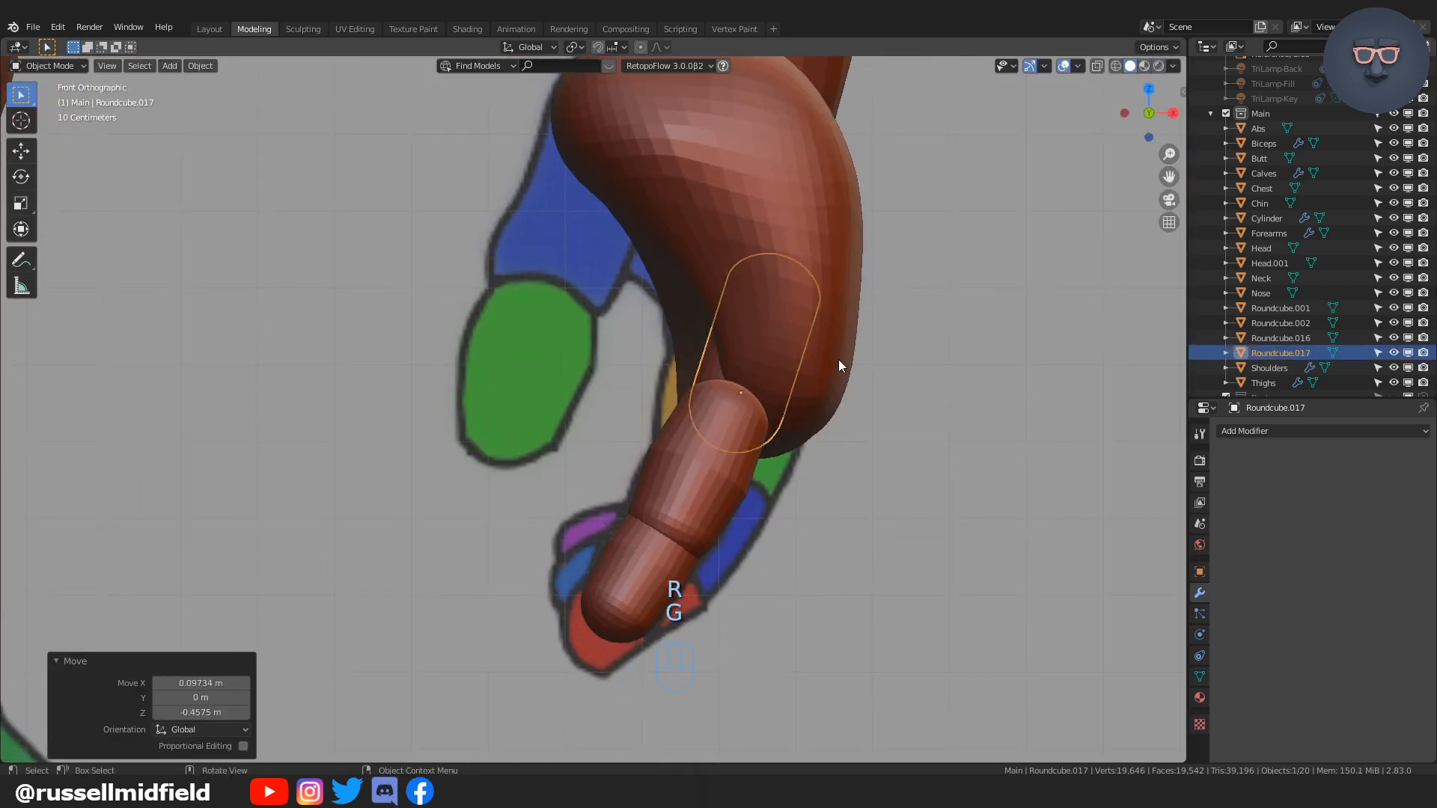
Step: Using X-ray, move, slightly enlarge and rotate the base segment by -12.1° and 5.02° to fit the orange finger reference in front view
key(alt+z)
key(g)
click(811, 358)
key(r)
click(823, 306)
key(s)
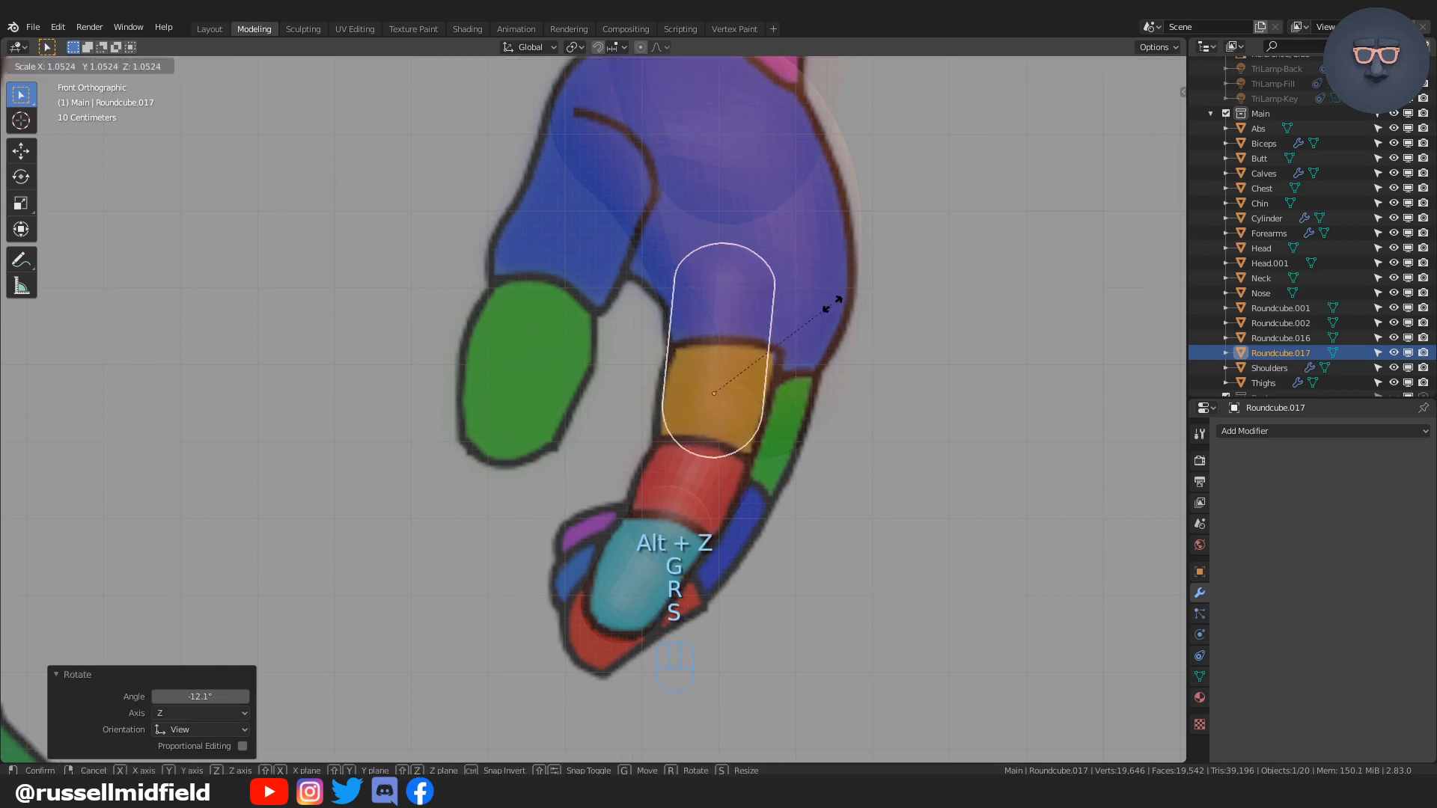
click(837, 301)
key(g)
click(836, 324)
key(r)
click(851, 335)
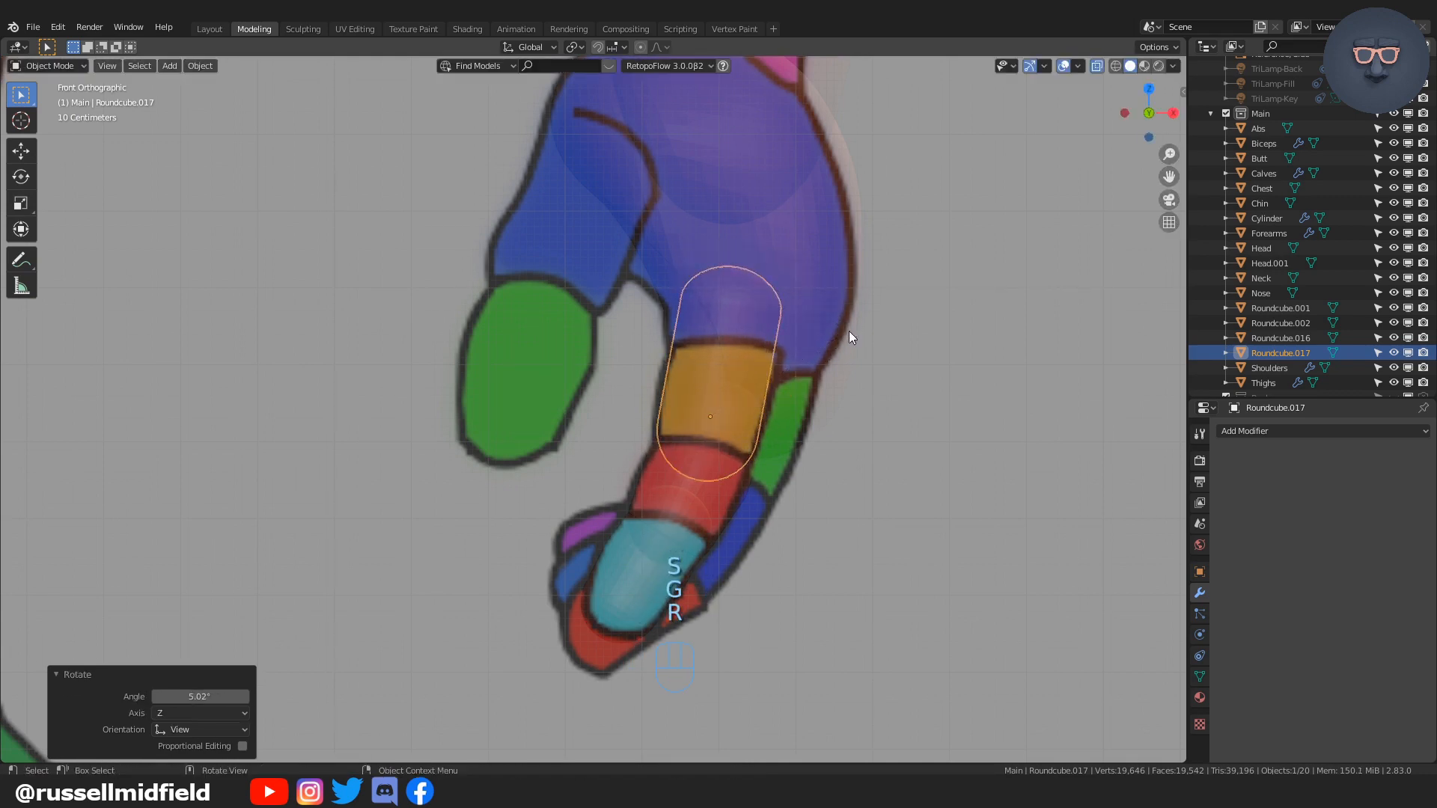
key(alt+z)
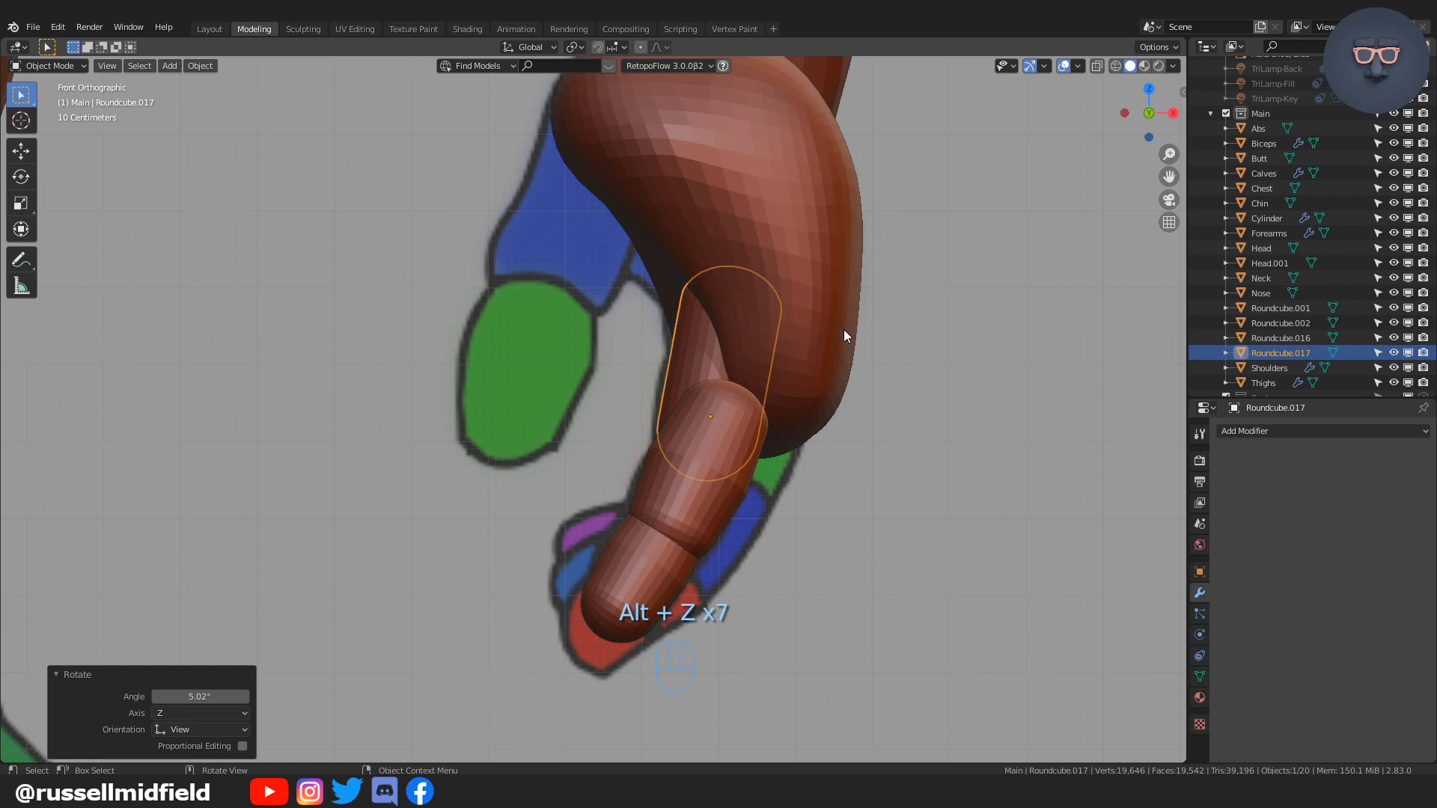
Step: In side view, tilt the base segment and move it -0.96367 m in Y onto the orange index finger reference
key(KP_3)
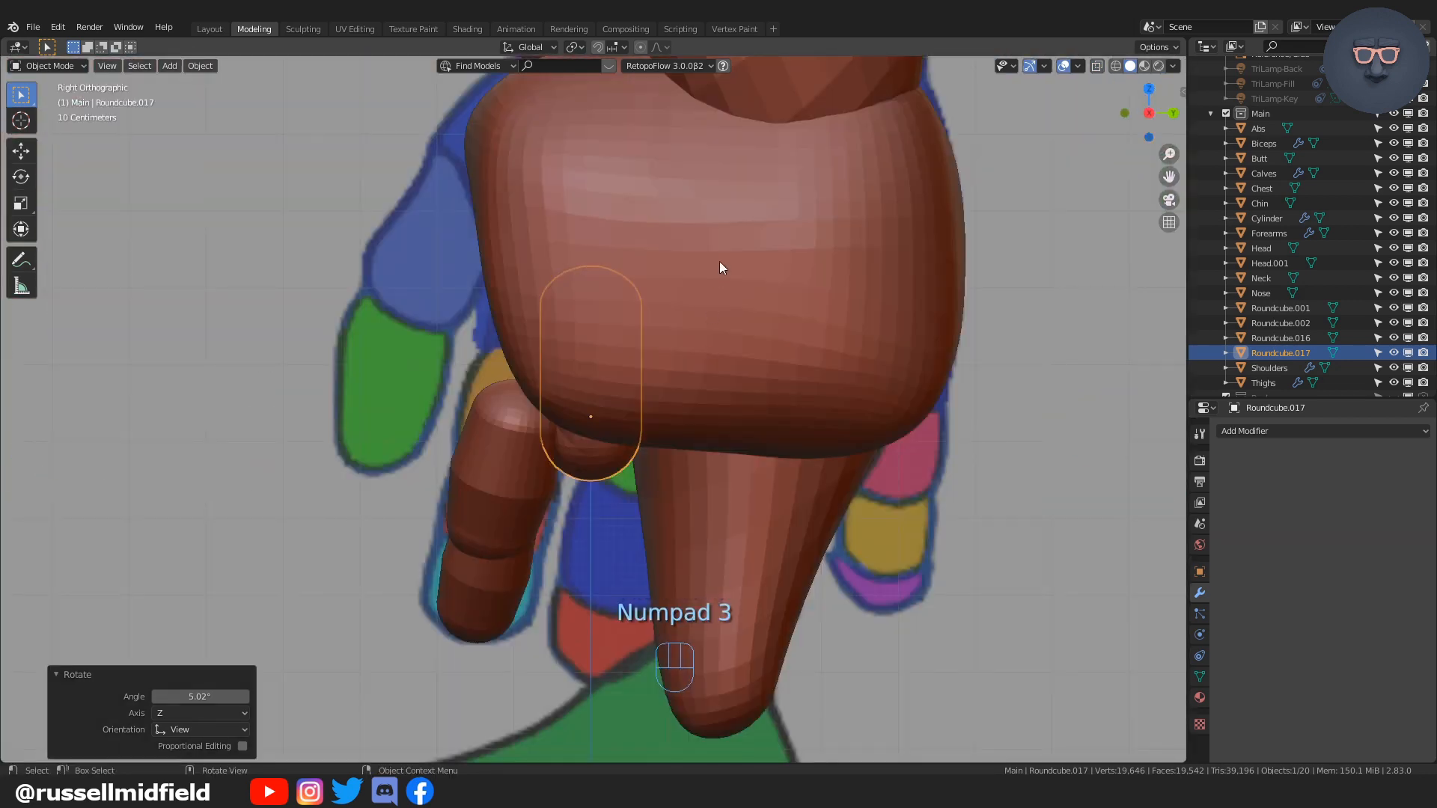
key(r)
key(g)
click(725, 307)
Step: In side view with X-ray on, move and rotate the base segment to fit the orange index finger reference
key(alt+z)
key(g)
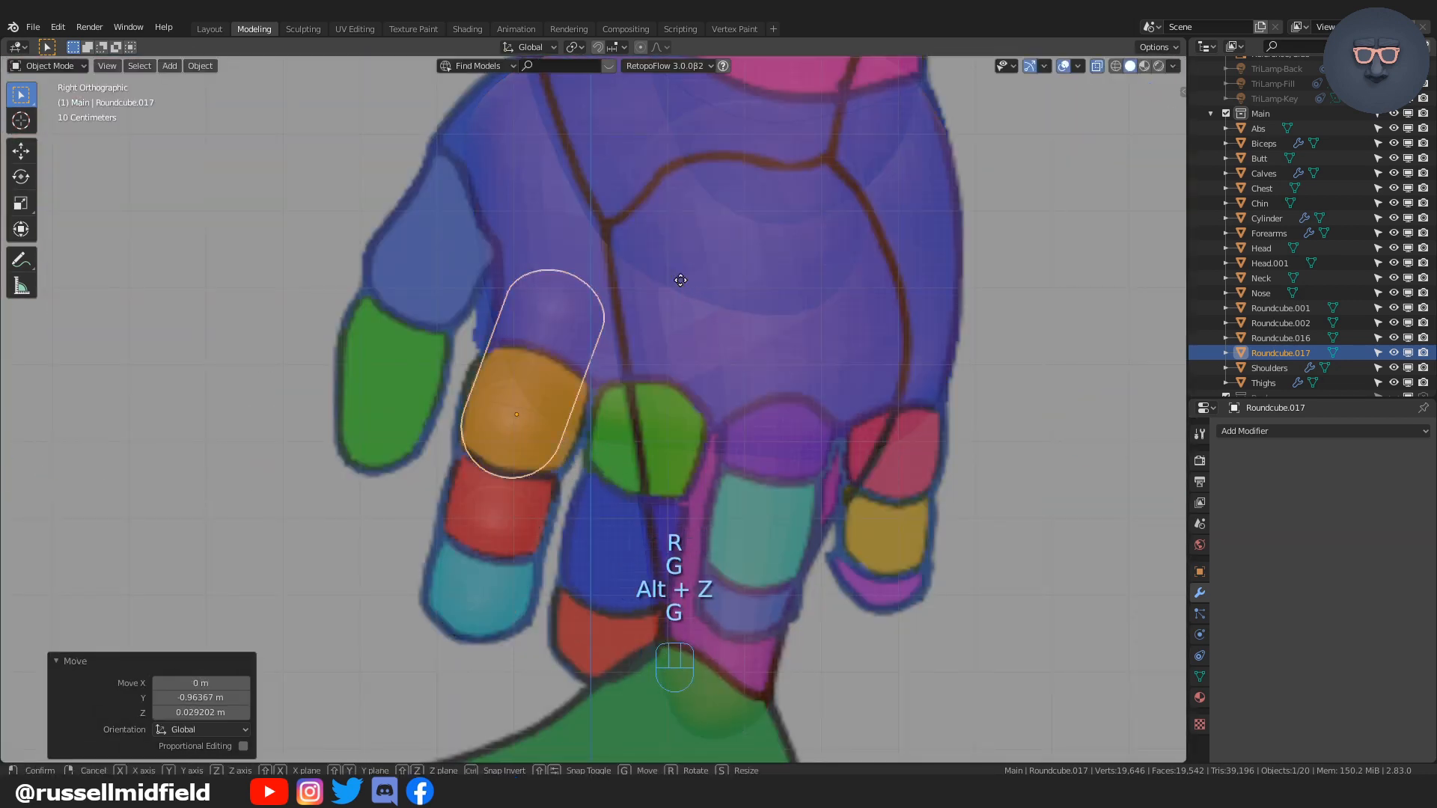
click(685, 282)
key(r)
click(679, 254)
key(g)
click(684, 262)
Step: Scale the base segment by 1.084, reposition it over the orange reference, turn off X-ray and deselect
key(s)
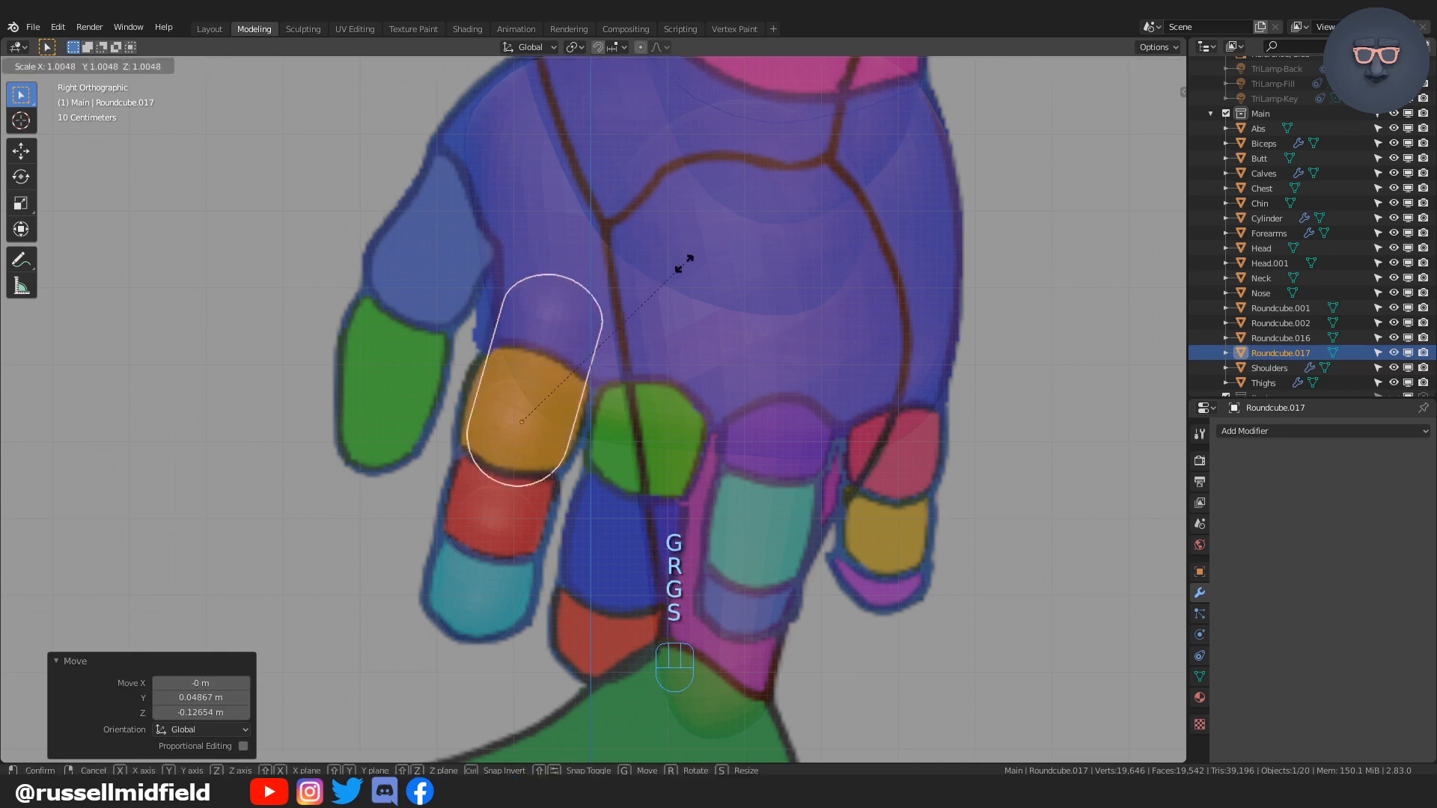
click(702, 264)
key(g)
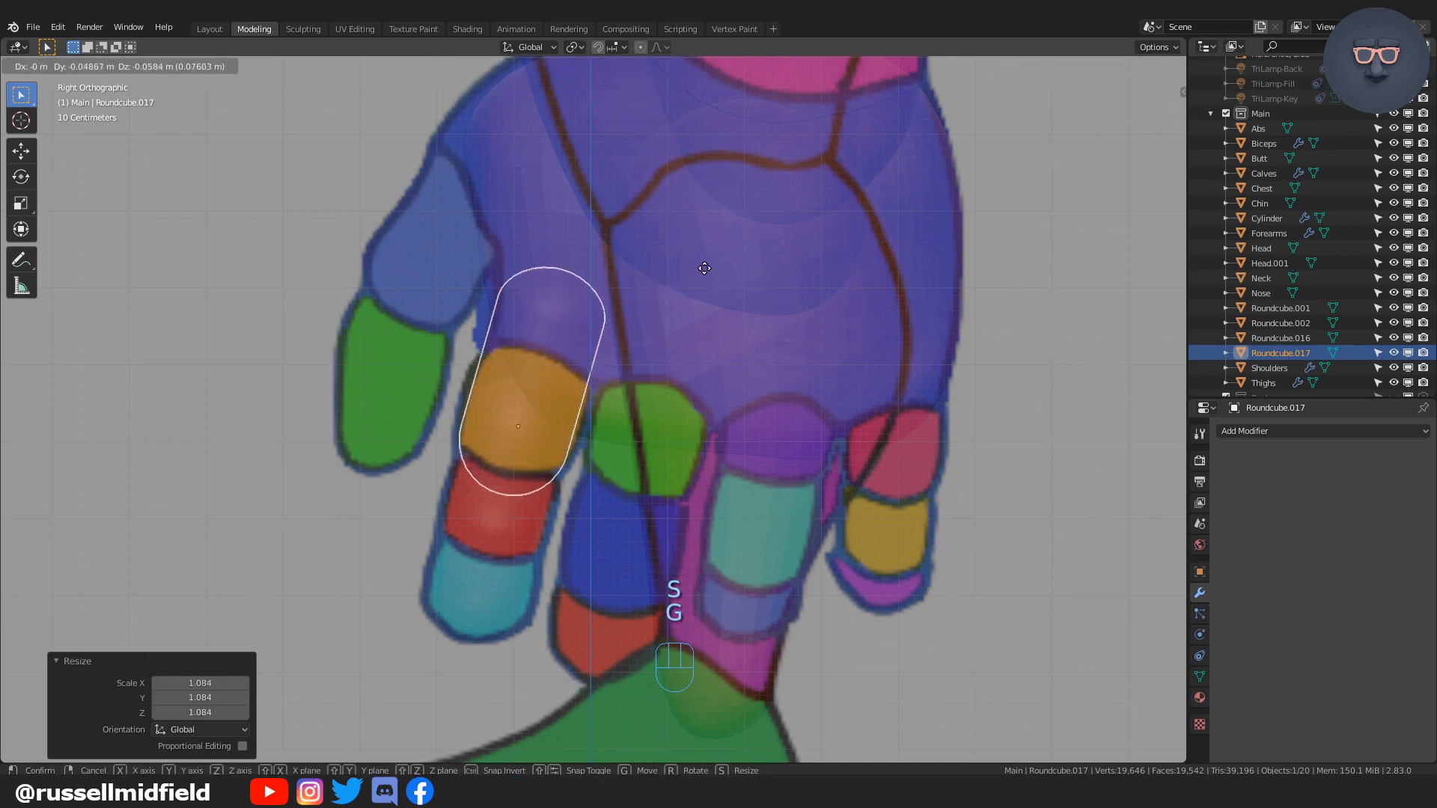
click(704, 268)
key(alt+z)
click(877, 496)
Step: Select all three index finger segments and duplicate them along Y in side view to start the middle finger
key(KP_1)
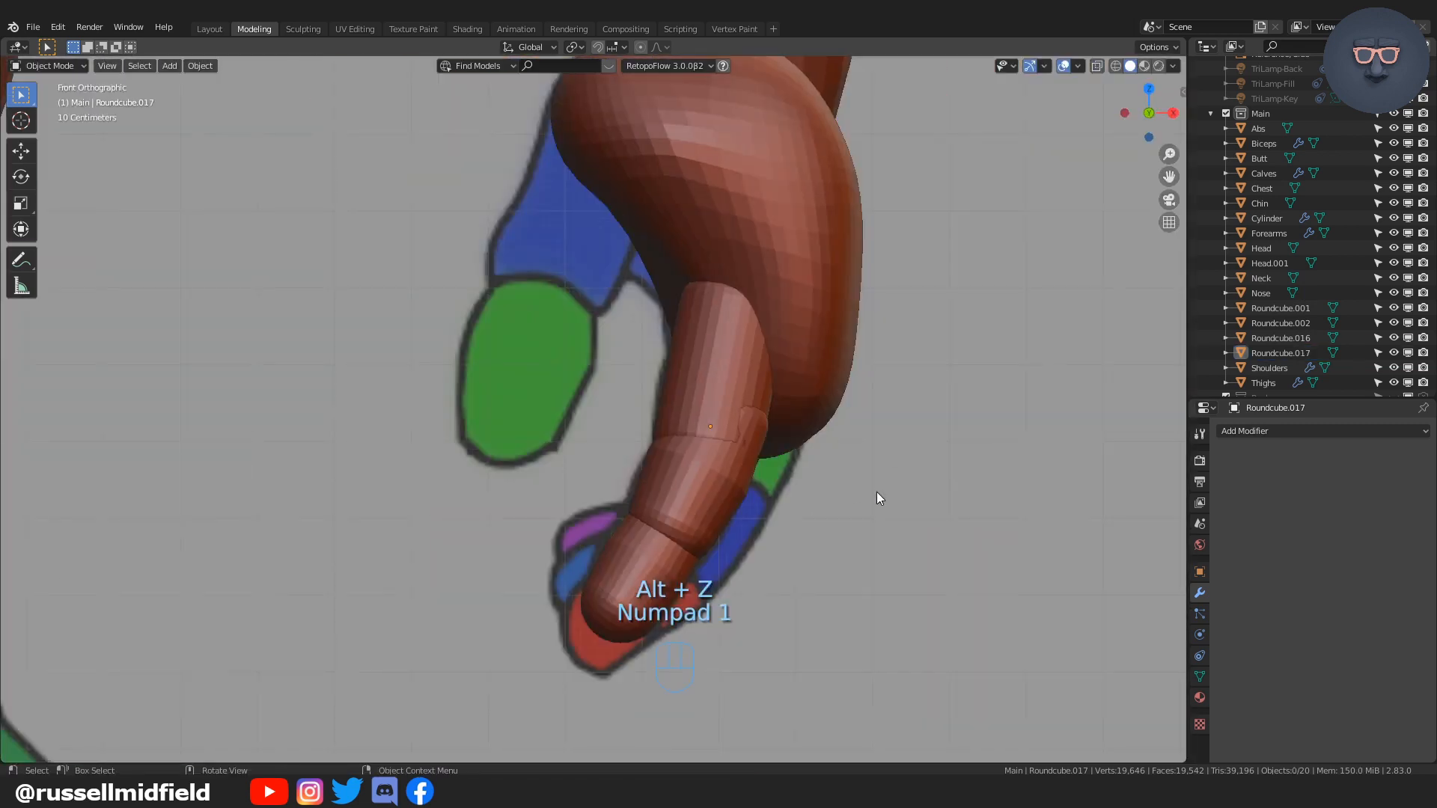
middle_drag(876, 491, 603, 426)
shift+click(578, 416)
shift+click(560, 445)
shift+click(560, 482)
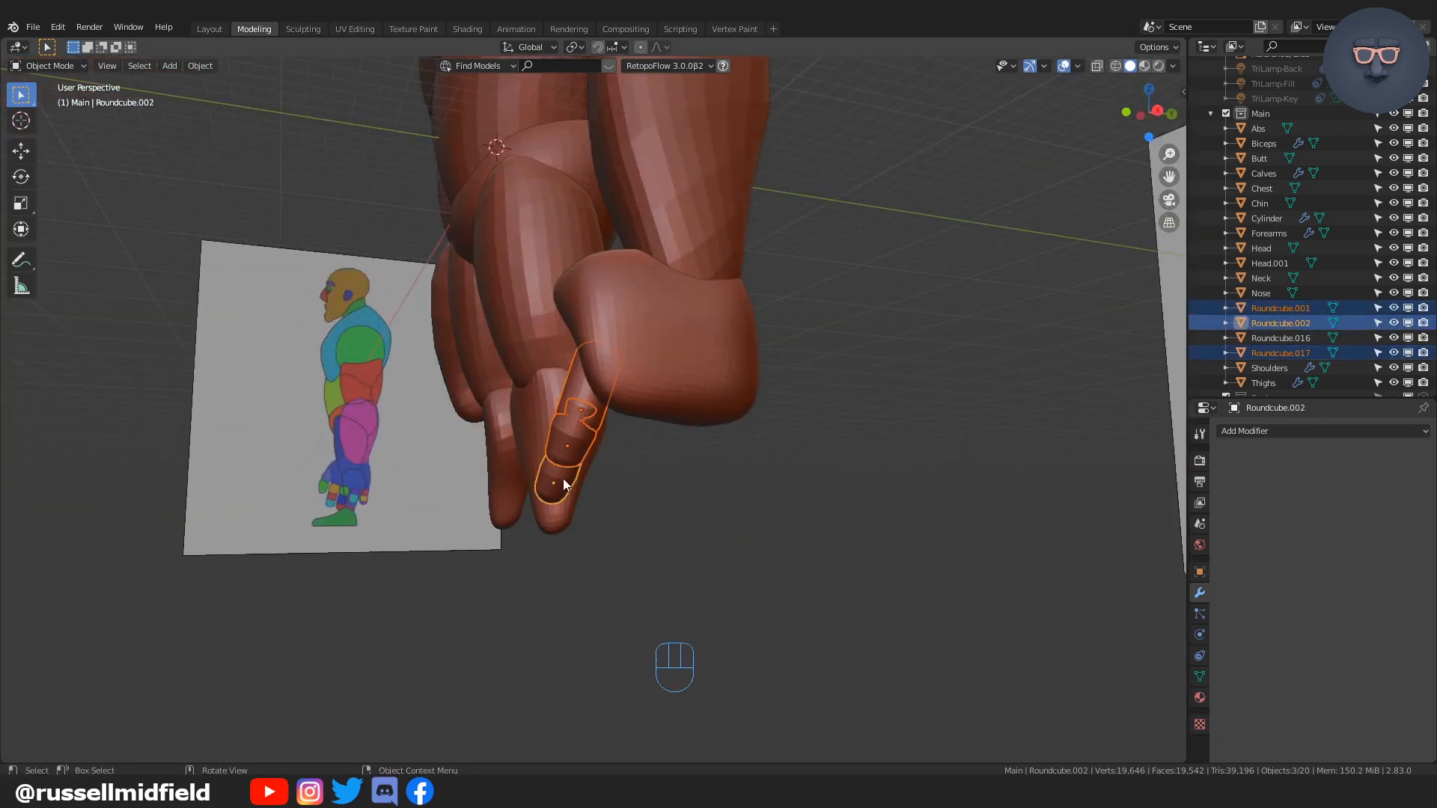
key(KP_3)
key(shift+d)
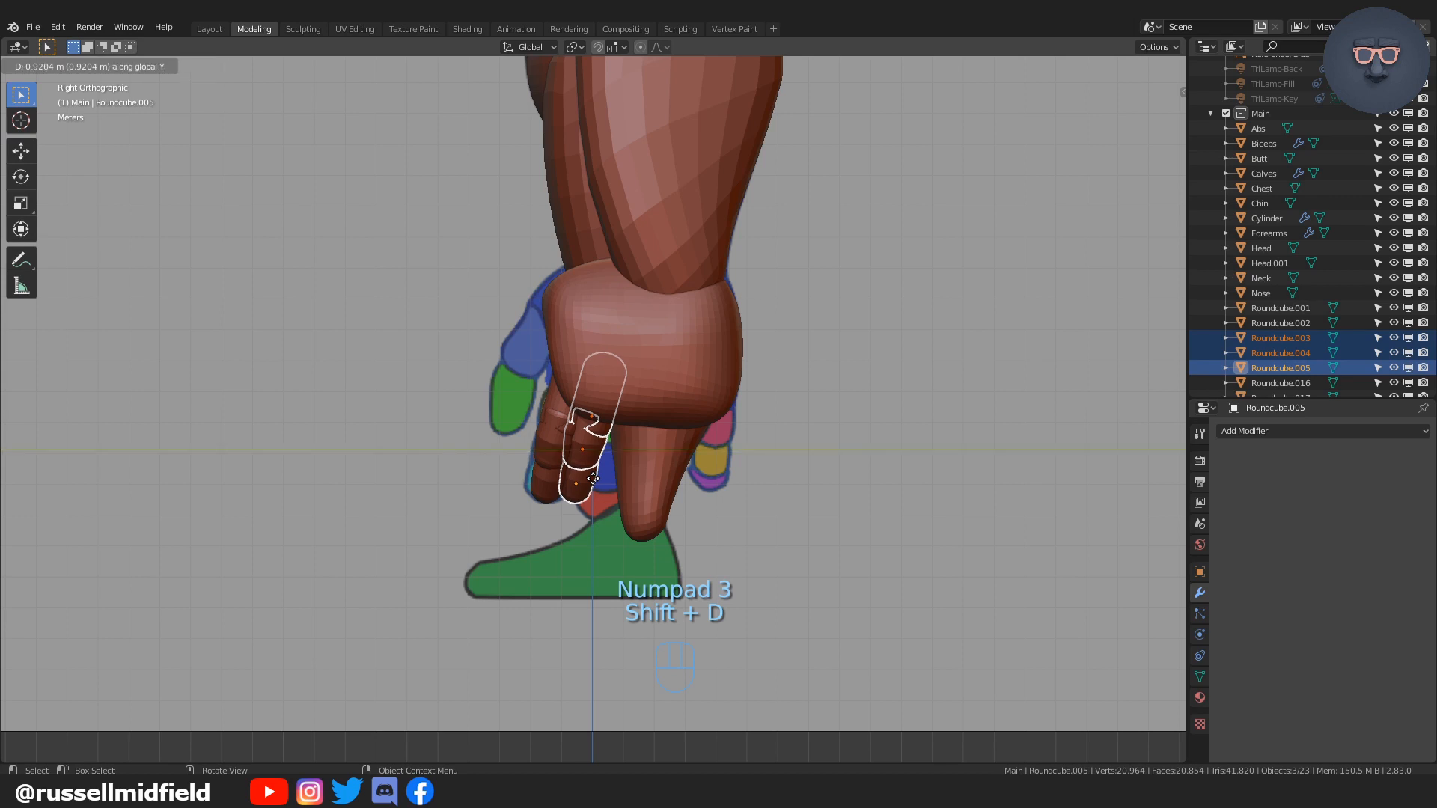
click(620, 481)
Step: Lower the duplicated finger by 0.50865 m, then move it -0.21799 m in Y and -0.072664 m in Z
key(g)
key(z)
click(617, 498)
key(g)
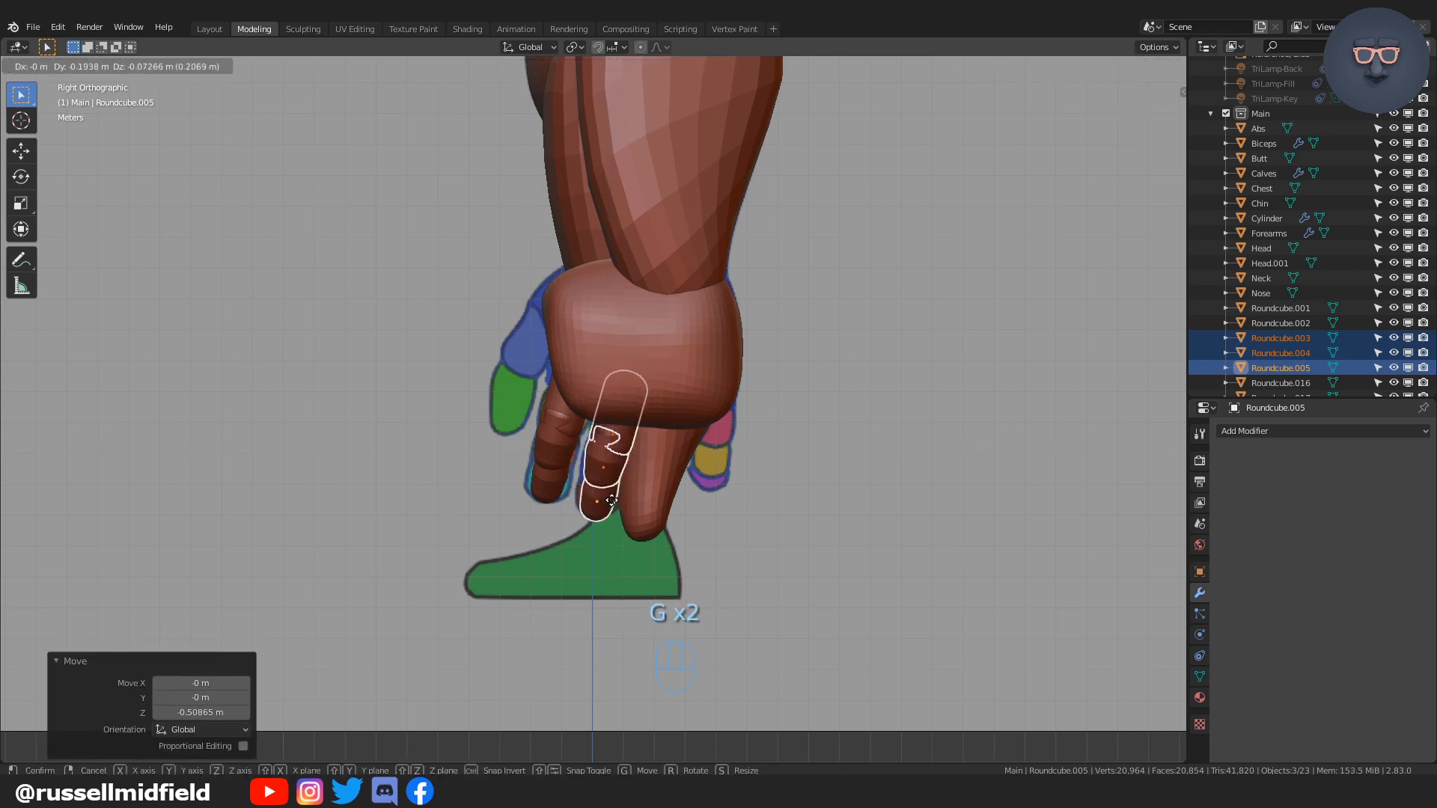
click(612, 501)
key(KP_3)
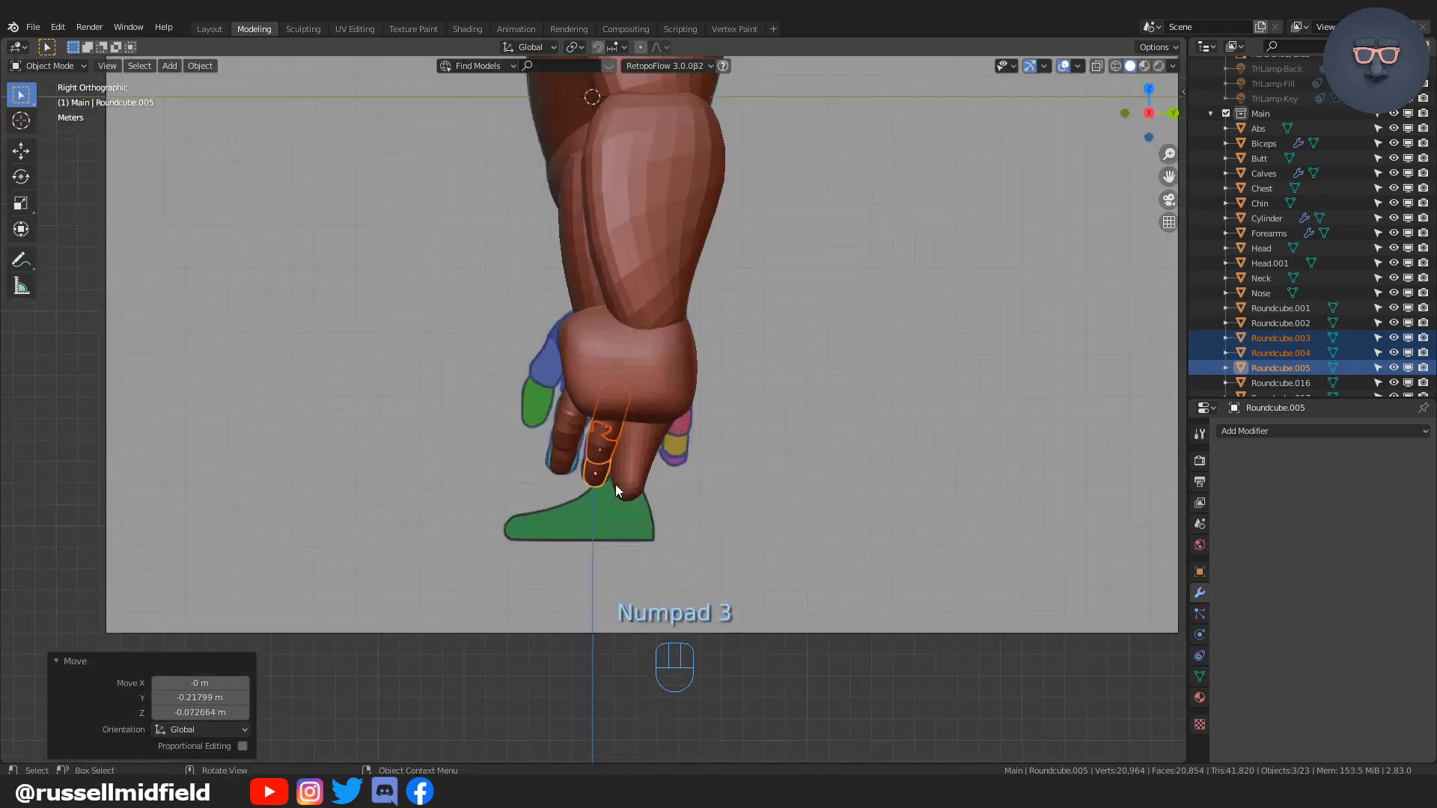
Step: Rotate the middle finger by -4.07° in side view and reposition it over its reference
scroll(617, 490, up, 5)
key(r)
click(681, 404)
key(g)
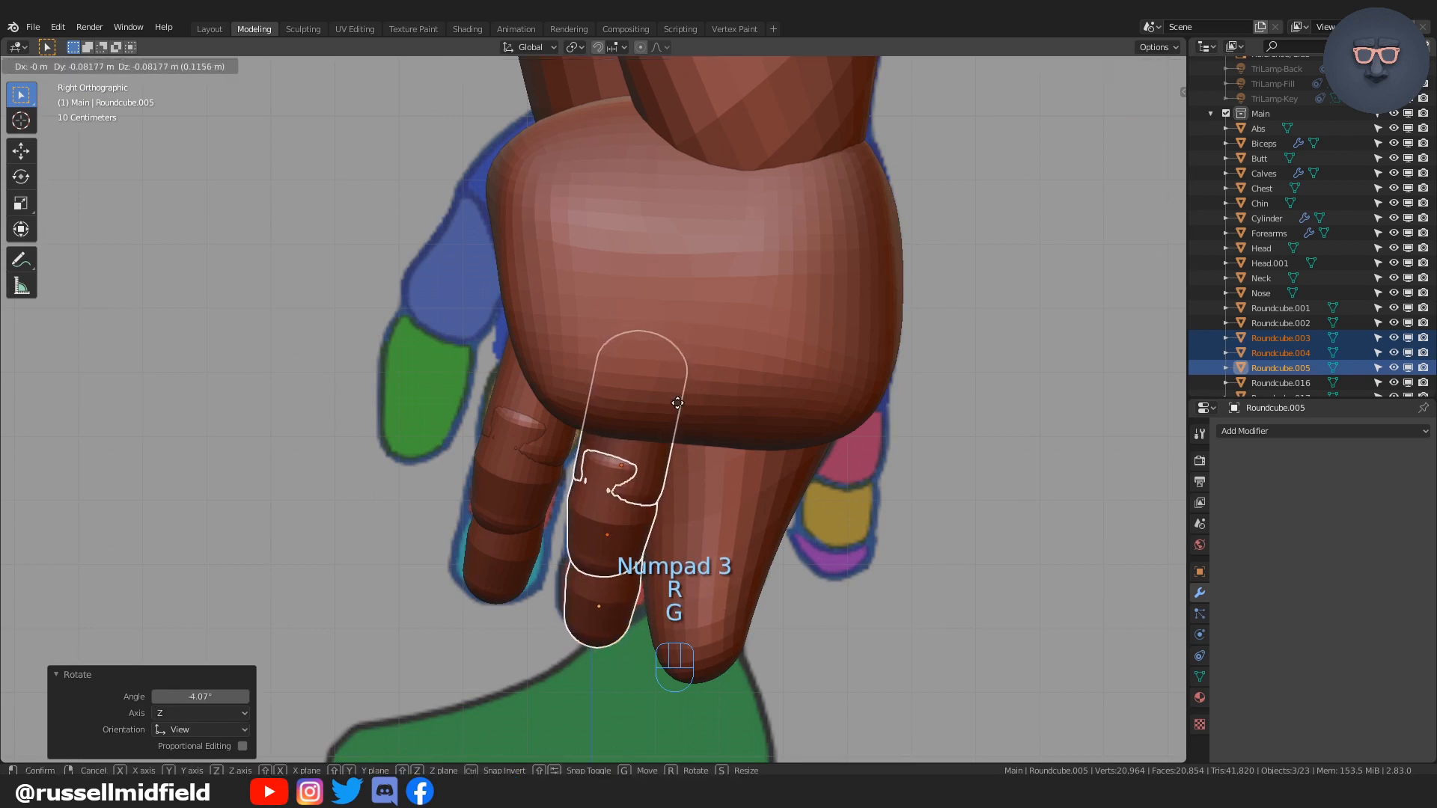
click(701, 466)
Step: In front view, rotate and move the middle fingertip segment to follow the reference's curve
key(KP_1)
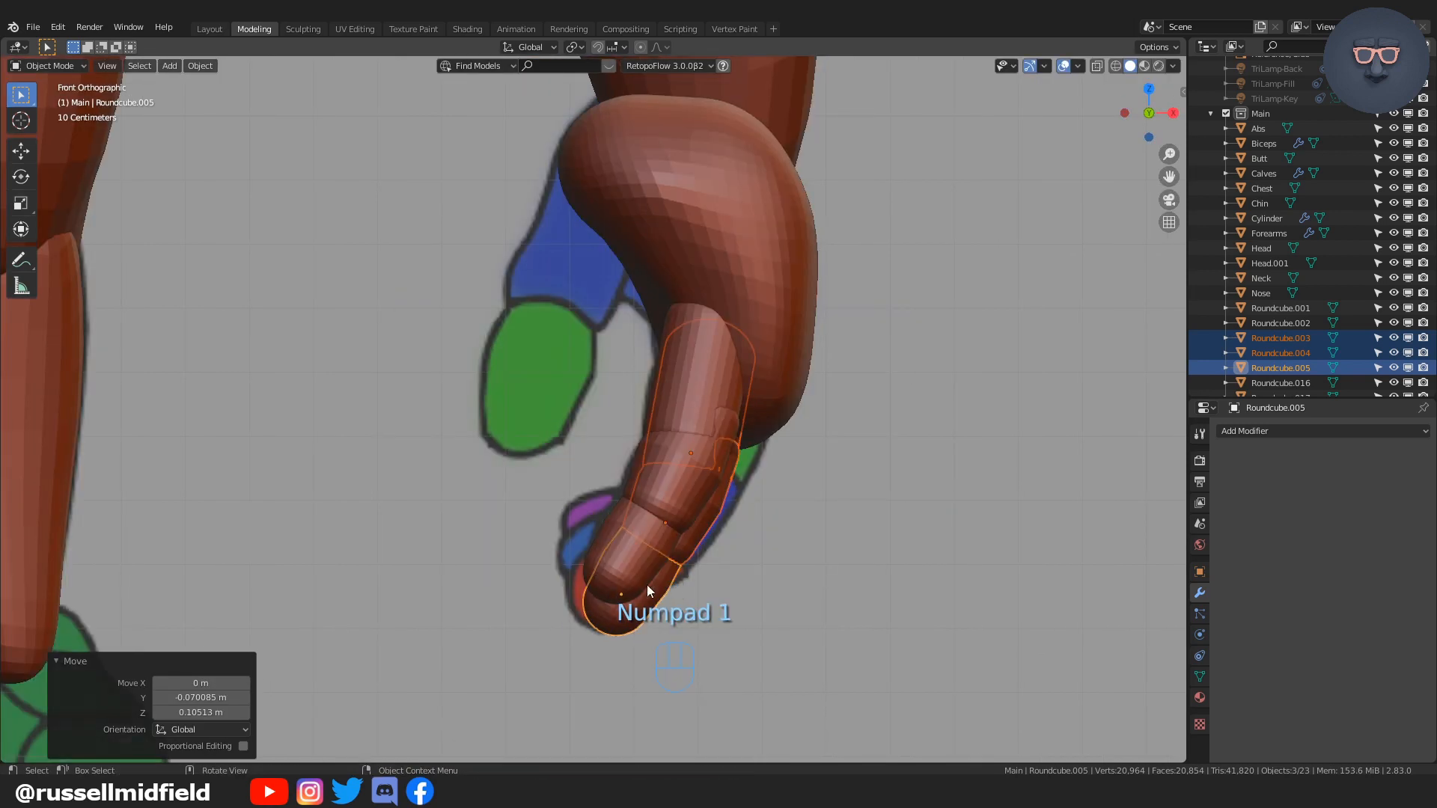
click(656, 588)
key(r)
click(755, 519)
key(g)
click(735, 509)
Step: Select the middle finger's center segment, then rotate and move it in line with the fingertip
click(718, 498)
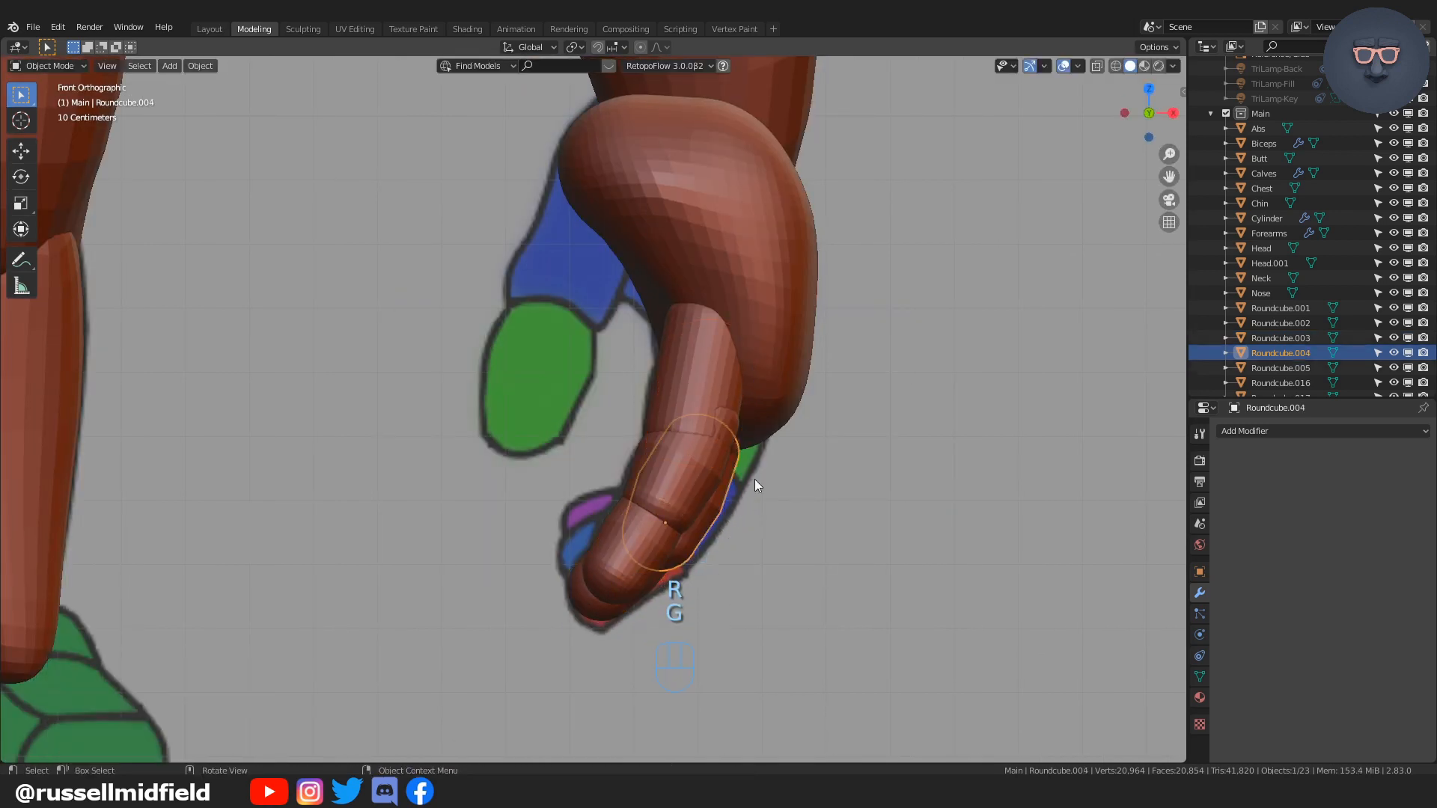
key(r)
click(785, 451)
key(g)
click(786, 459)
Step: Select the middle finger's base segment and move it 0.22433 m along X
middle_drag(756, 454, 715, 441)
click(715, 441)
key(g)
middle_click(794, 438)
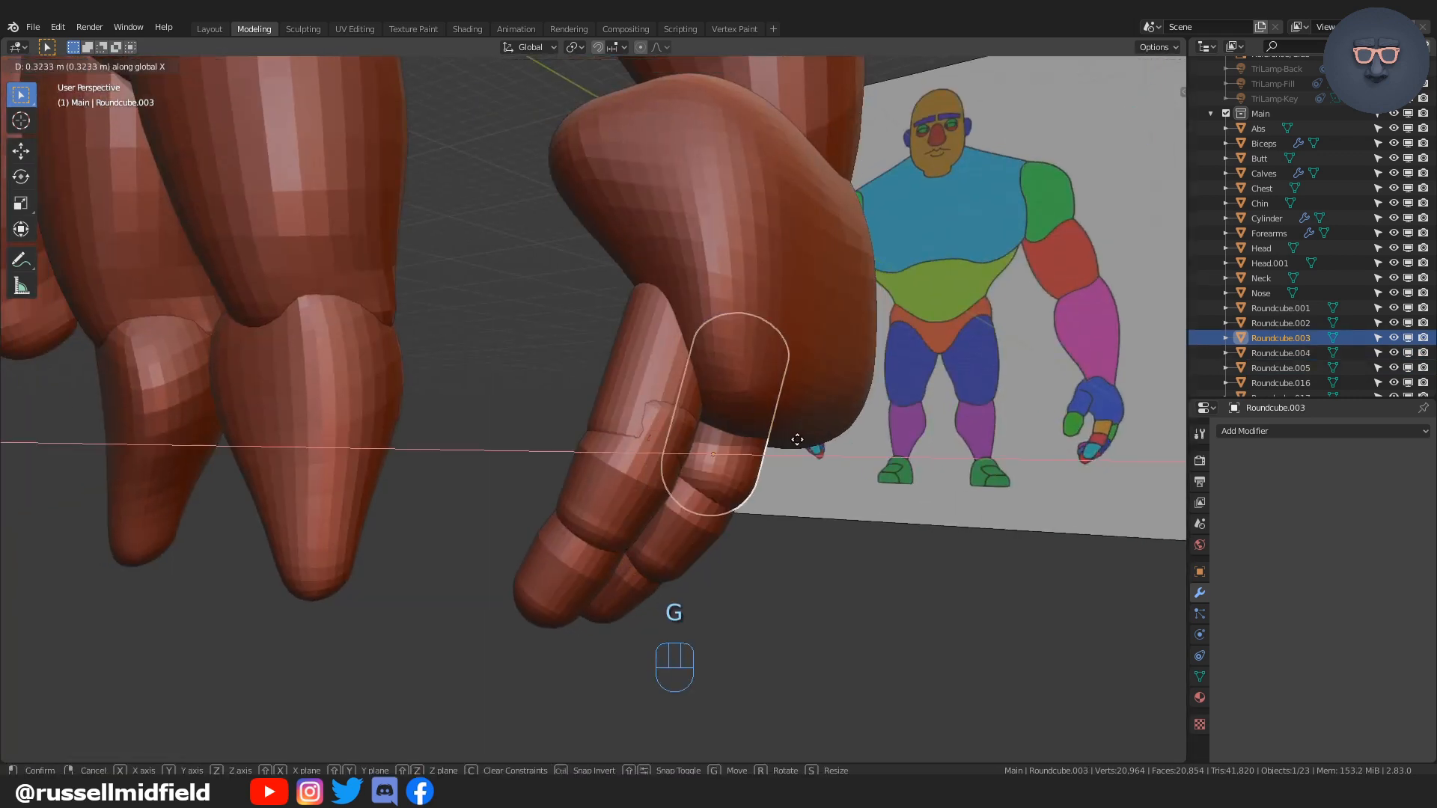
click(792, 435)
Step: Try to move the middle finger's base segment farther along X, and undo the last move
key(g)
middle_click(804, 433)
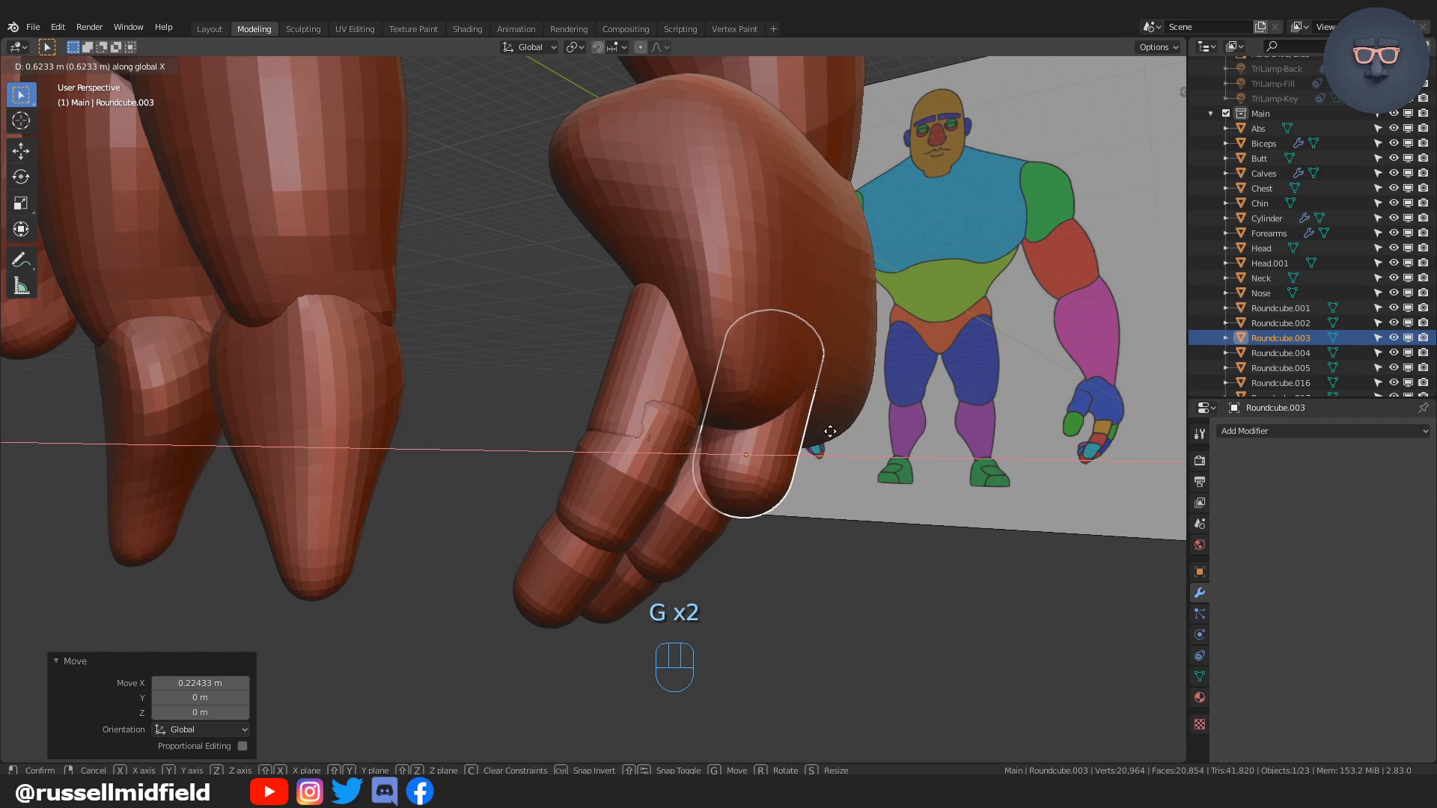
right_click(820, 431)
key(ctrl+z)
key(KP_1)
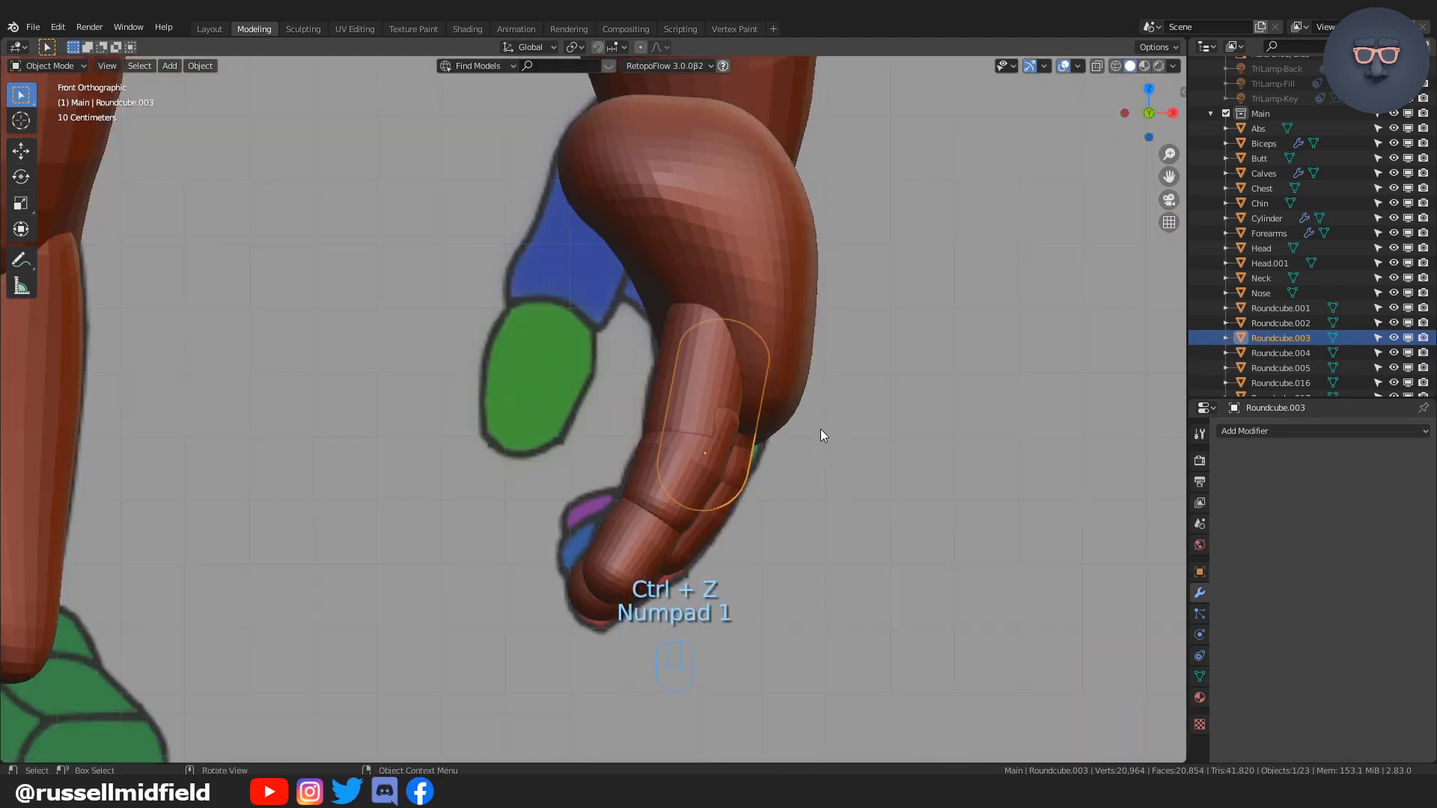
Step: Add the other two middle finger segments to the selection and lower the whole finger by 0.23885 m
scroll(818, 429, down, 1)
scroll(819, 429, up, 1)
middle_drag(819, 429, 732, 503)
shift+click(616, 491)
shift+click(610, 554)
key(g)
key(z)
click(731, 484)
Step: Duplicate the middle finger 1.7039 m along Y for the ring finger and hide the Calves object
key(shift+d)
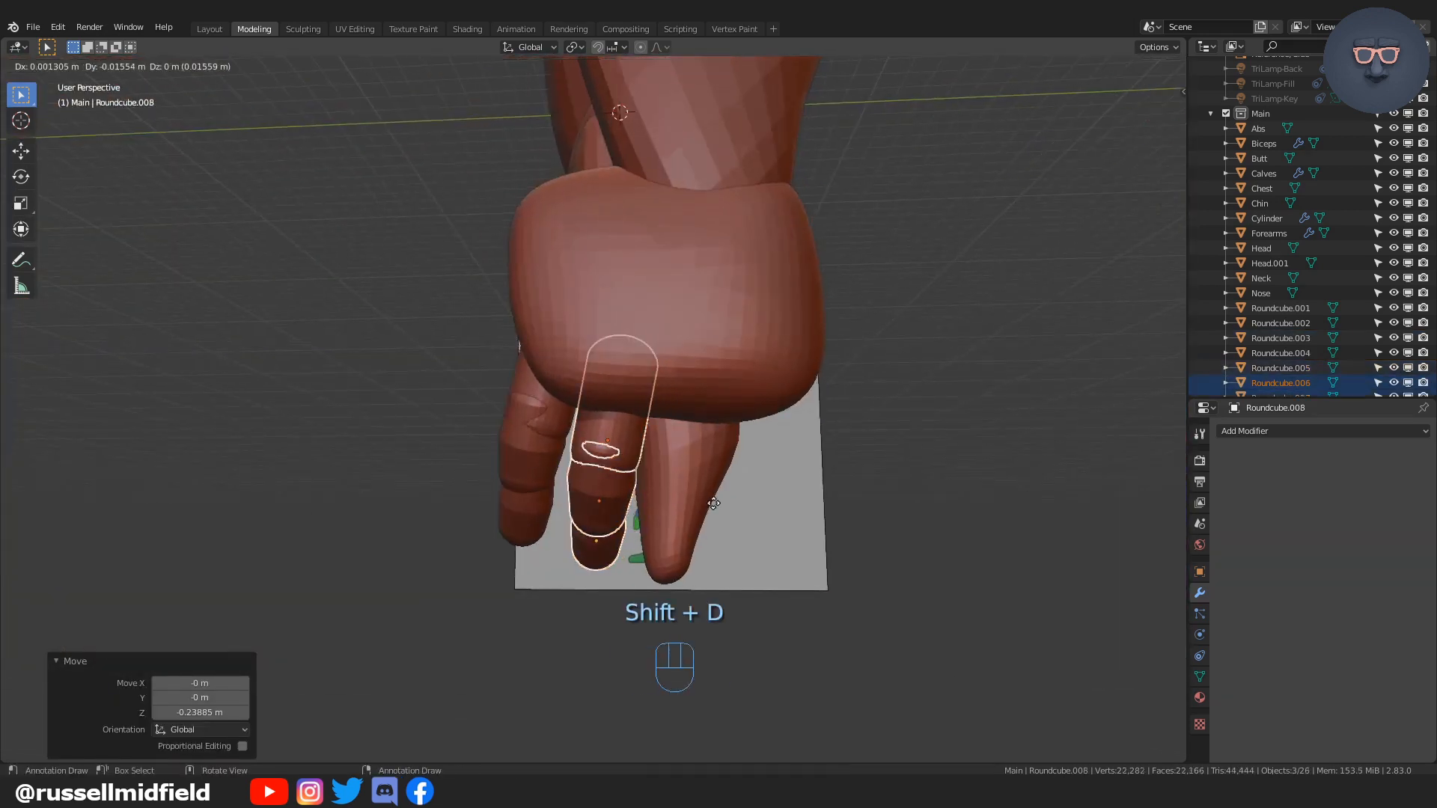
click(796, 506)
key(KP_3)
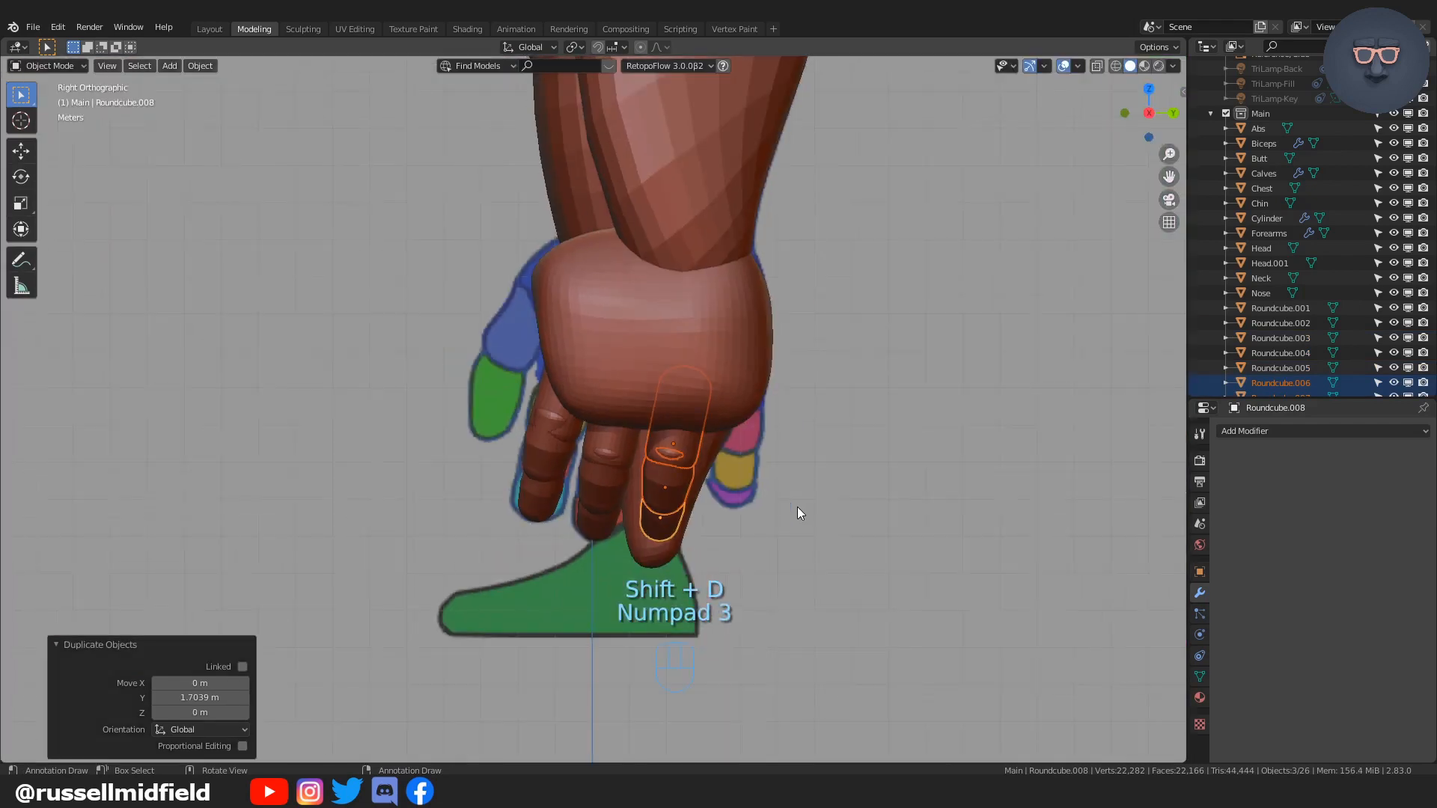
click(1394, 172)
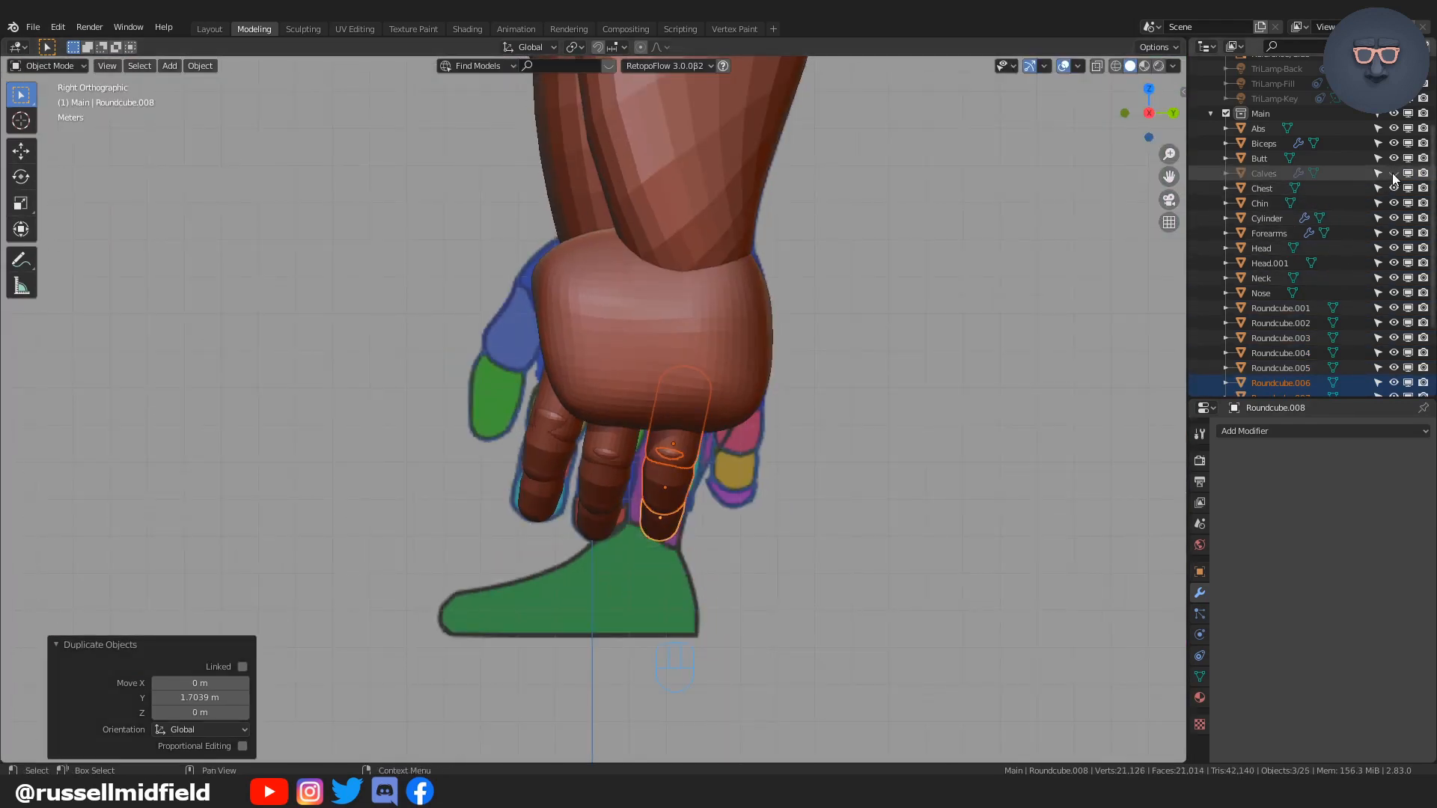
Step: Raise the ring finger about 0.6 m in Z and move it 0.19857 m in Y to match its reference
scroll(922, 436, up, 3)
shift+middle_drag(920, 432, 870, 389)
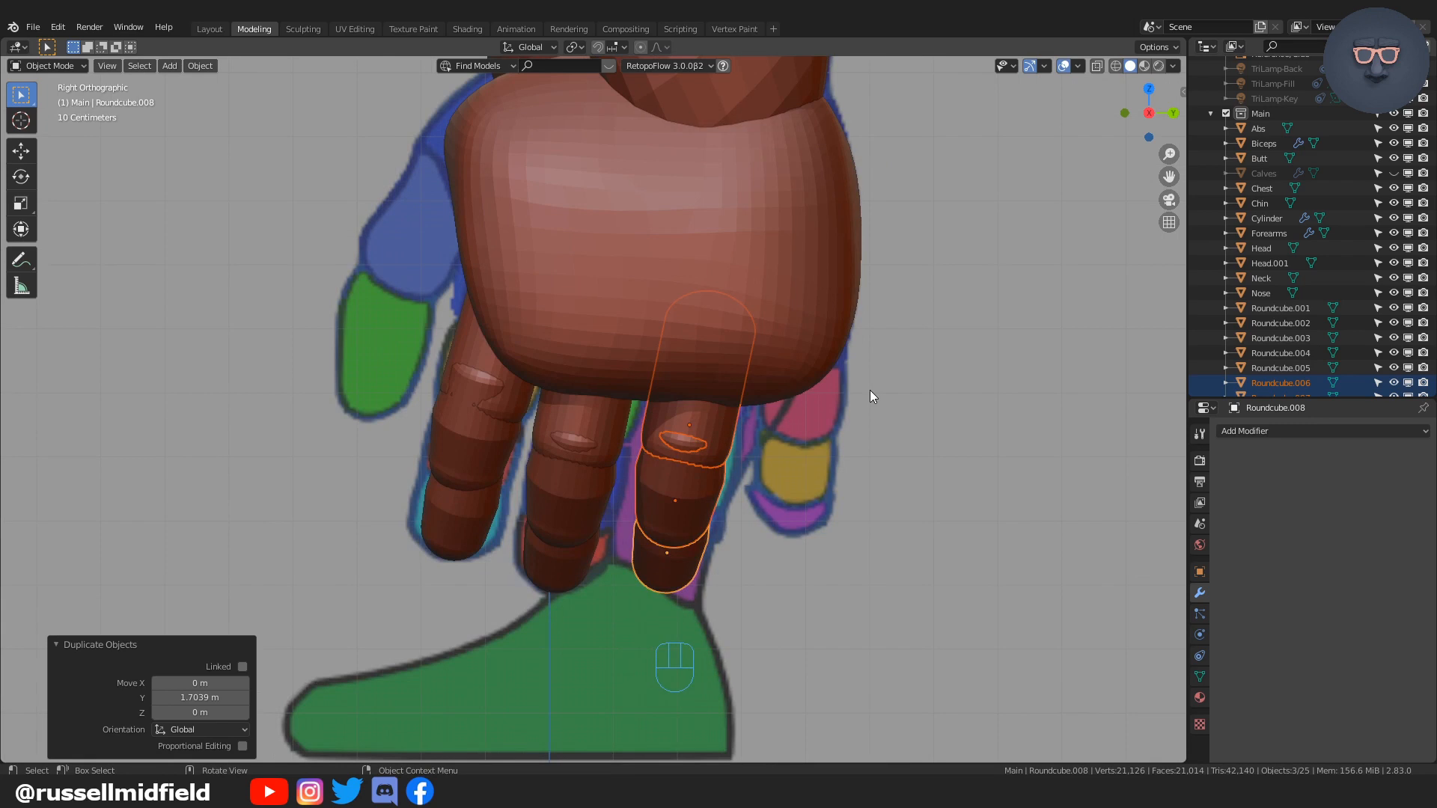
key(alt+z)
key(alt+z)
key(g)
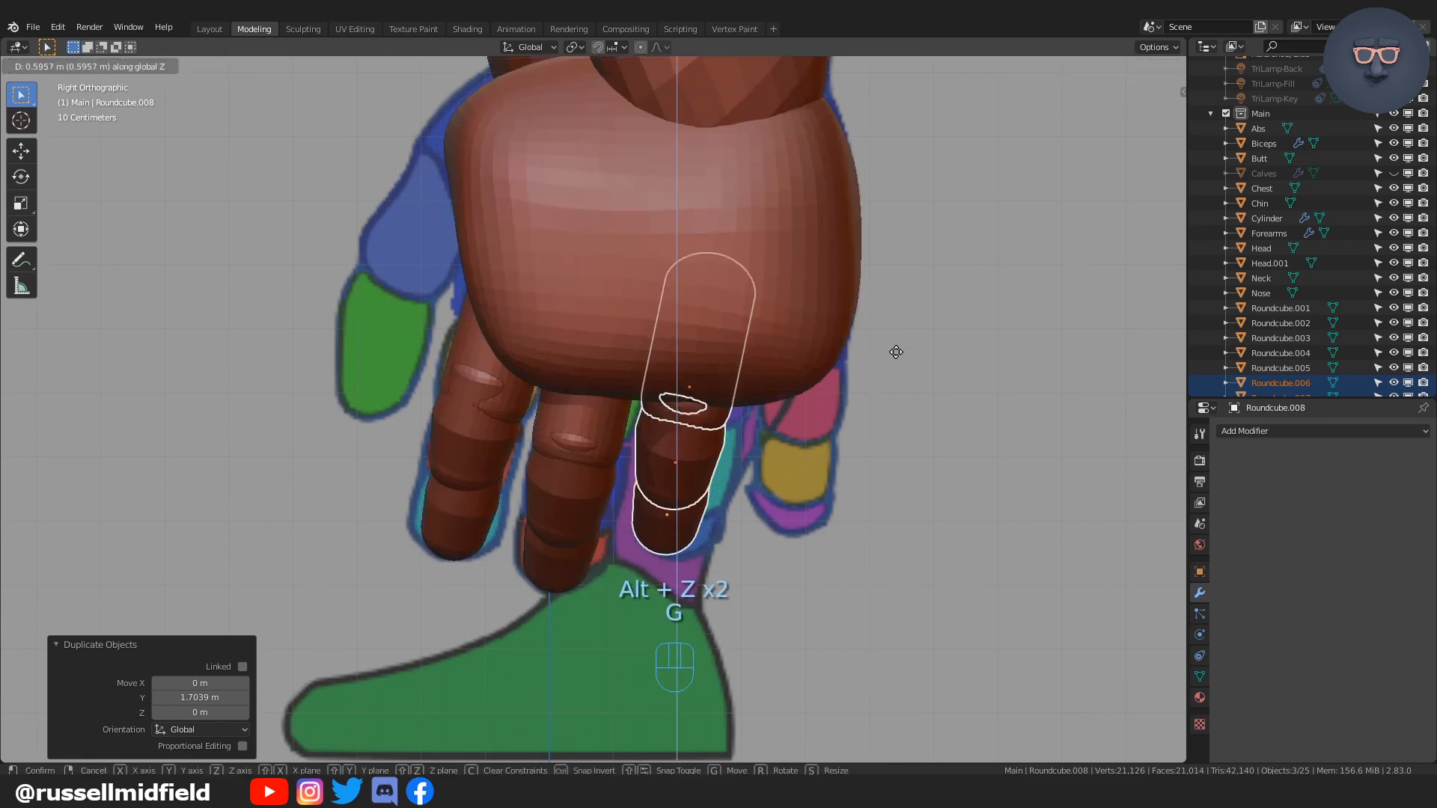
click(896, 352)
key(g)
key(y)
click(909, 351)
Step: Scale the ring finger up slightly and adjust its height along Z
key(s)
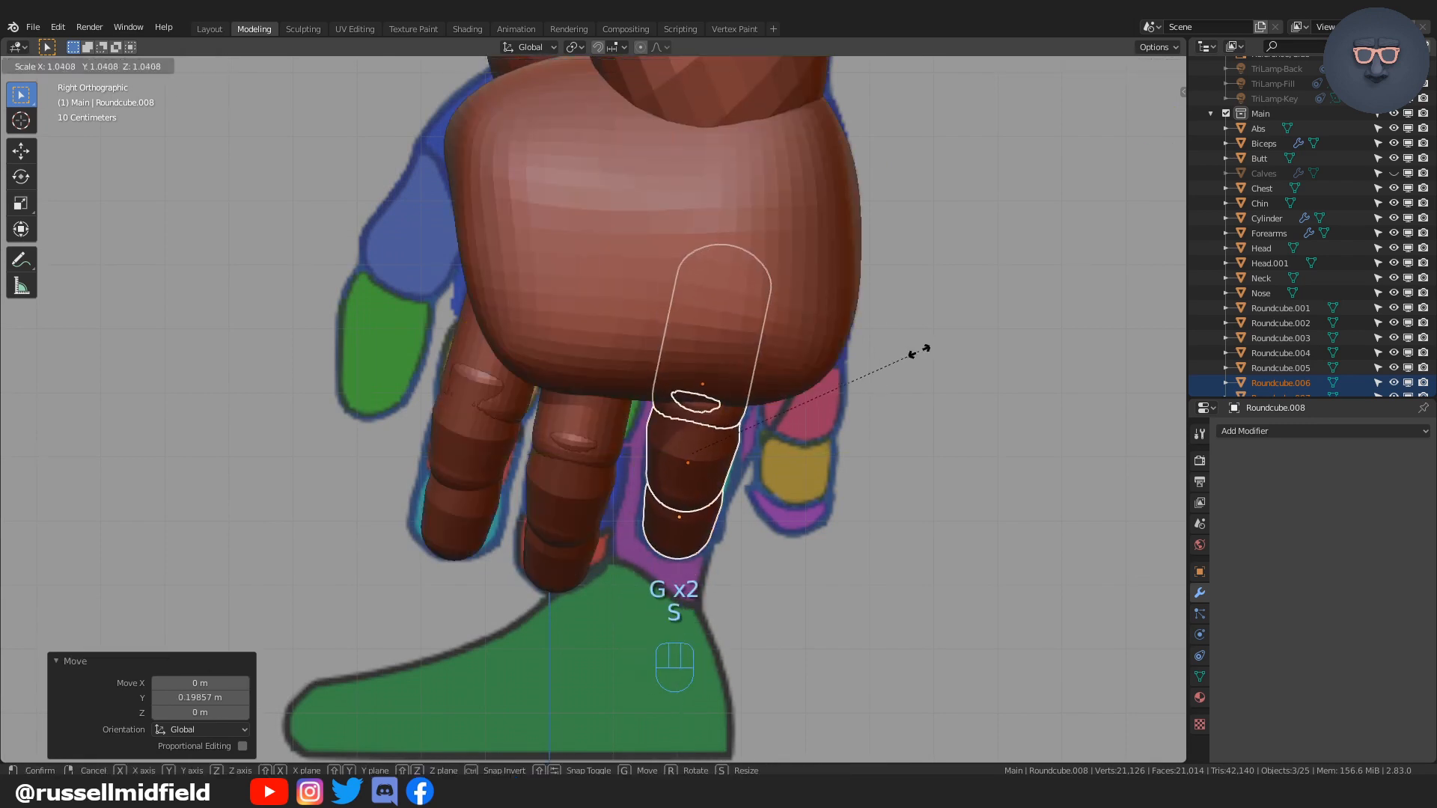
click(920, 353)
key(g)
key(z)
click(919, 358)
Step: Select the three middle finger segments, scale them by 1.076 and move them 0.0584 m in Y and -0.01168 m in Z
click(575, 441)
shift+click(558, 495)
shift+click(558, 557)
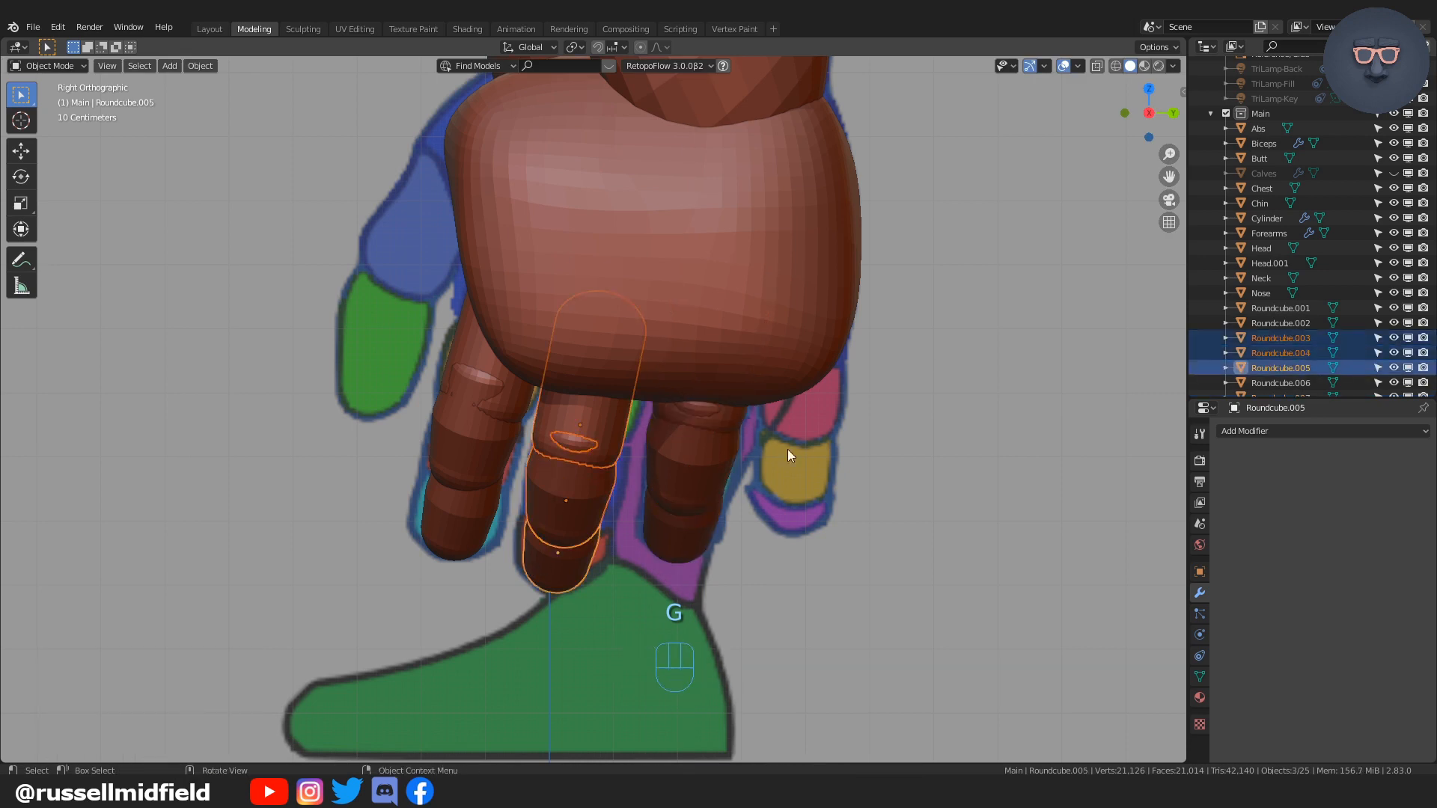
key(s)
click(852, 412)
key(g)
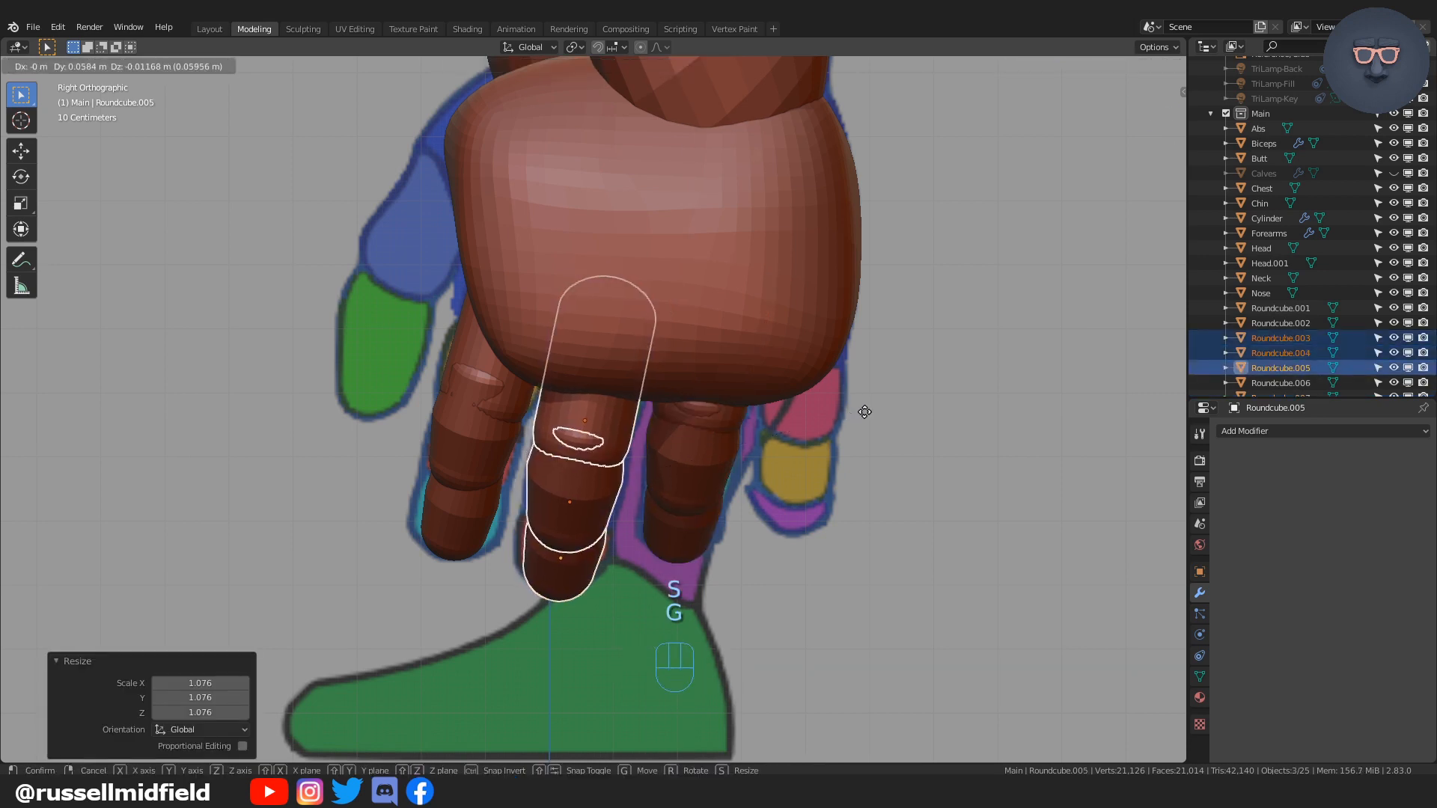
click(865, 412)
Step: Select the three ring finger segments and duplicate them about 1.4 m along Y for the little finger
click(703, 415)
shift+click(685, 526)
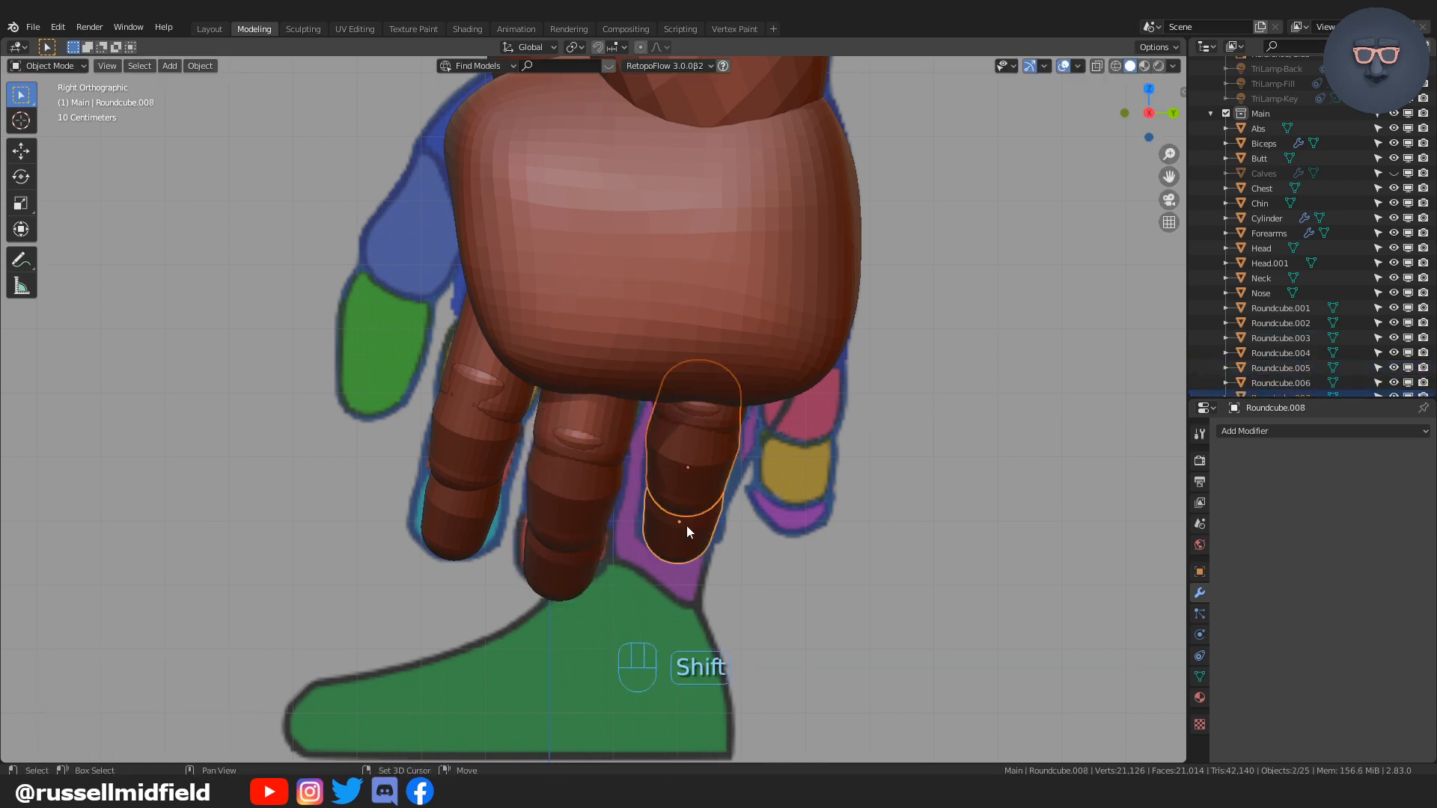
shift+click(734, 413)
key(shift+d)
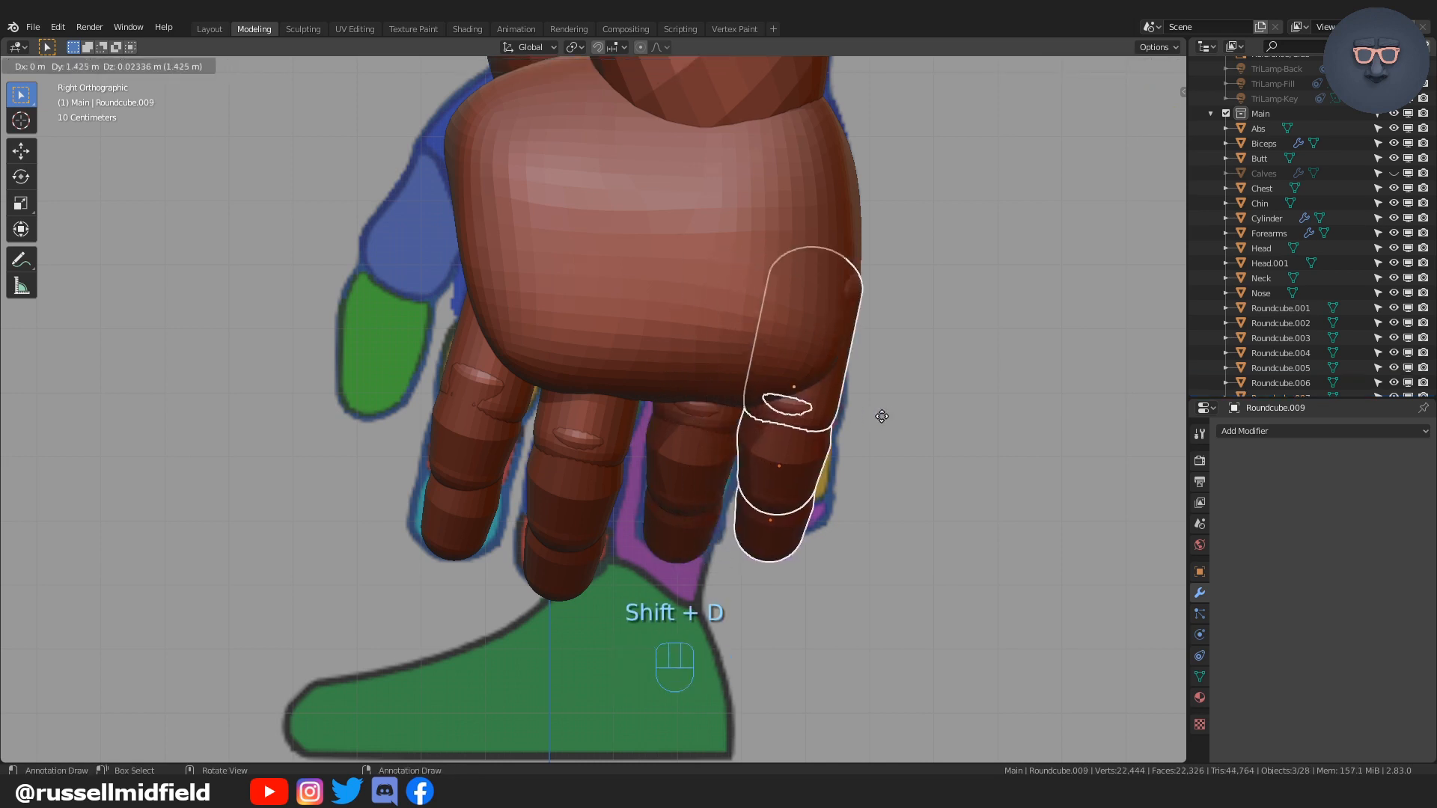
click(890, 414)
Step: Rotate the little finger by -9.52° and move it 0.10513 m in Y and 0.38547 m in Z onto its reference
key(r)
click(950, 292)
key(g)
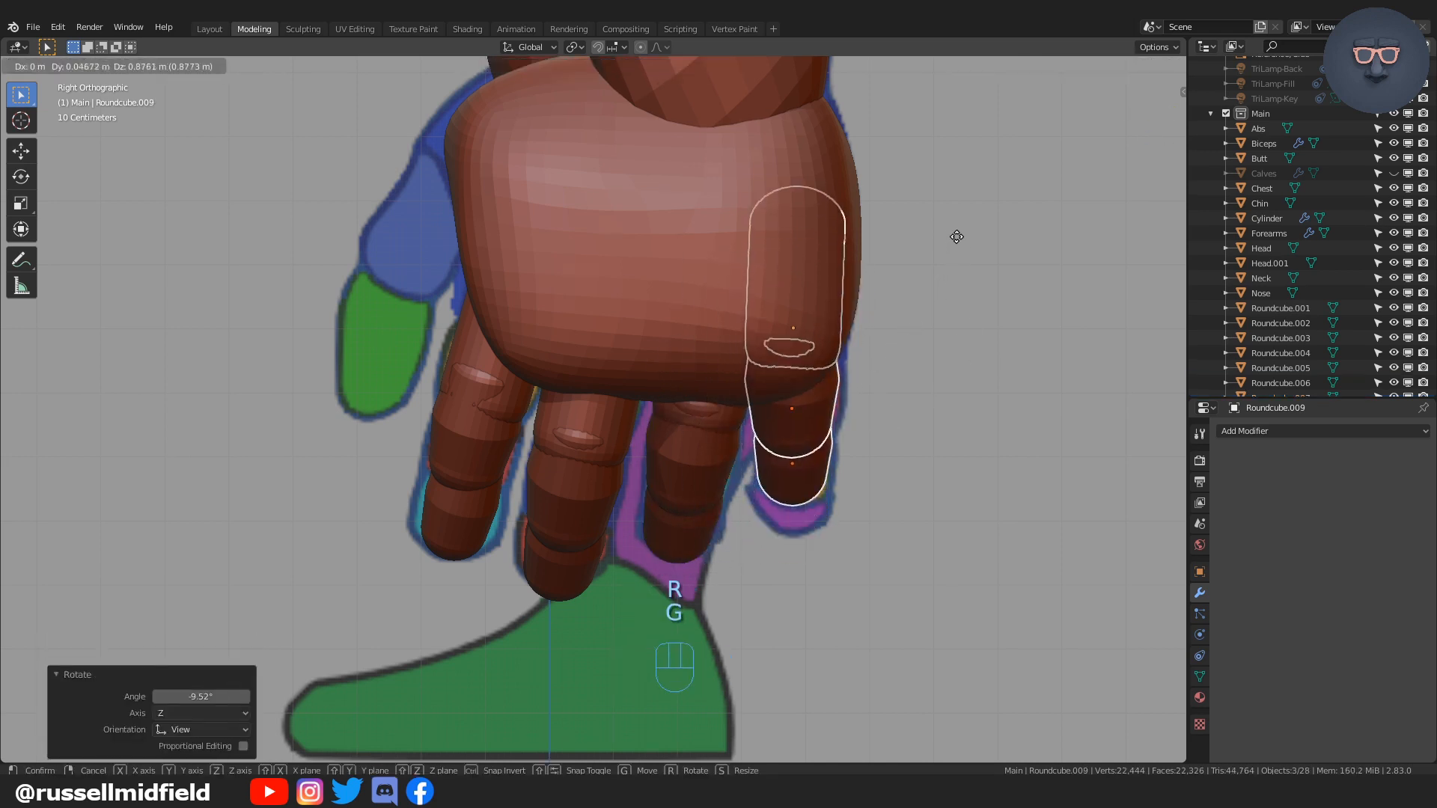
click(961, 266)
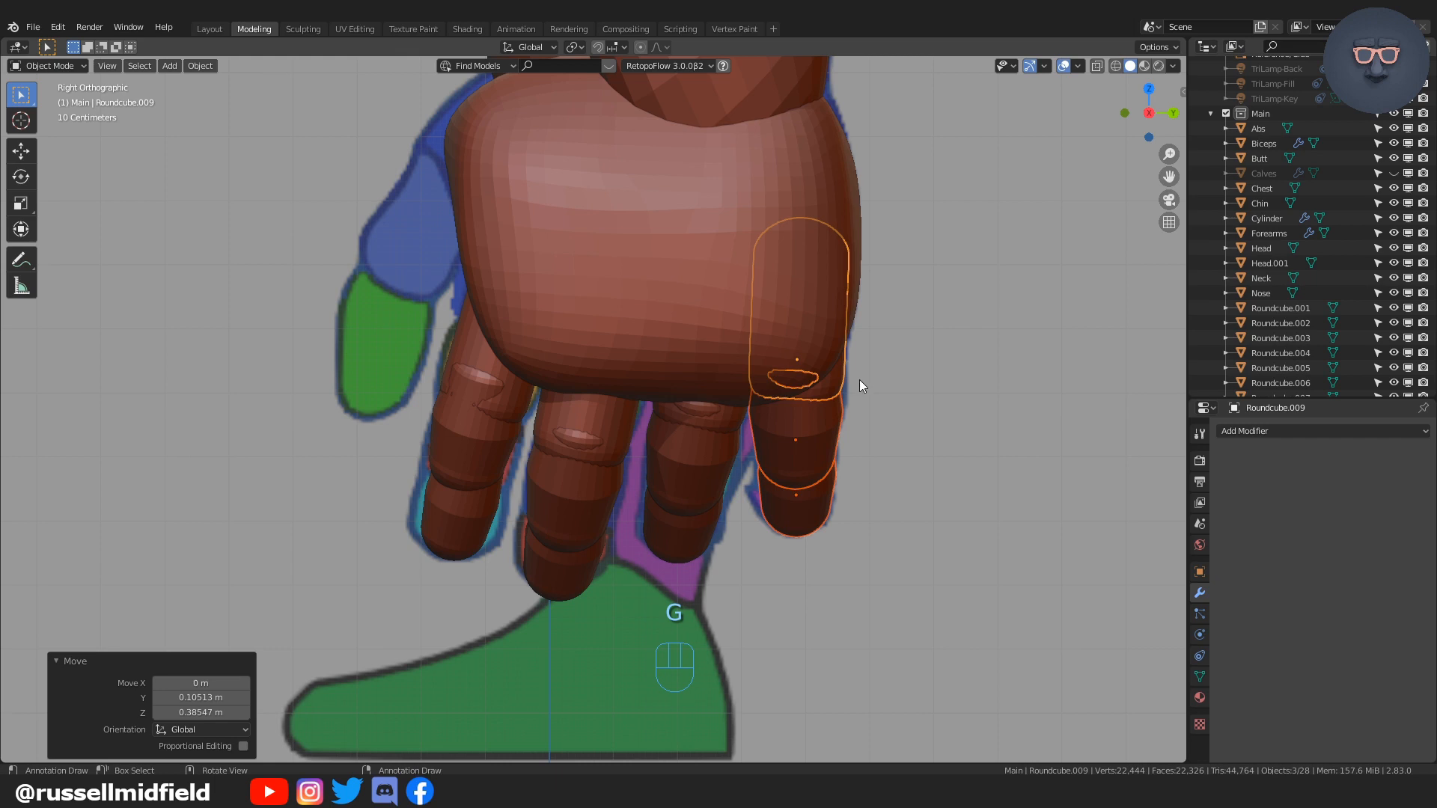
Step: In front view, select the little fingertip, then rotate and move it to curl inward along the reference
key(KP_1)
click(608, 456)
key(r)
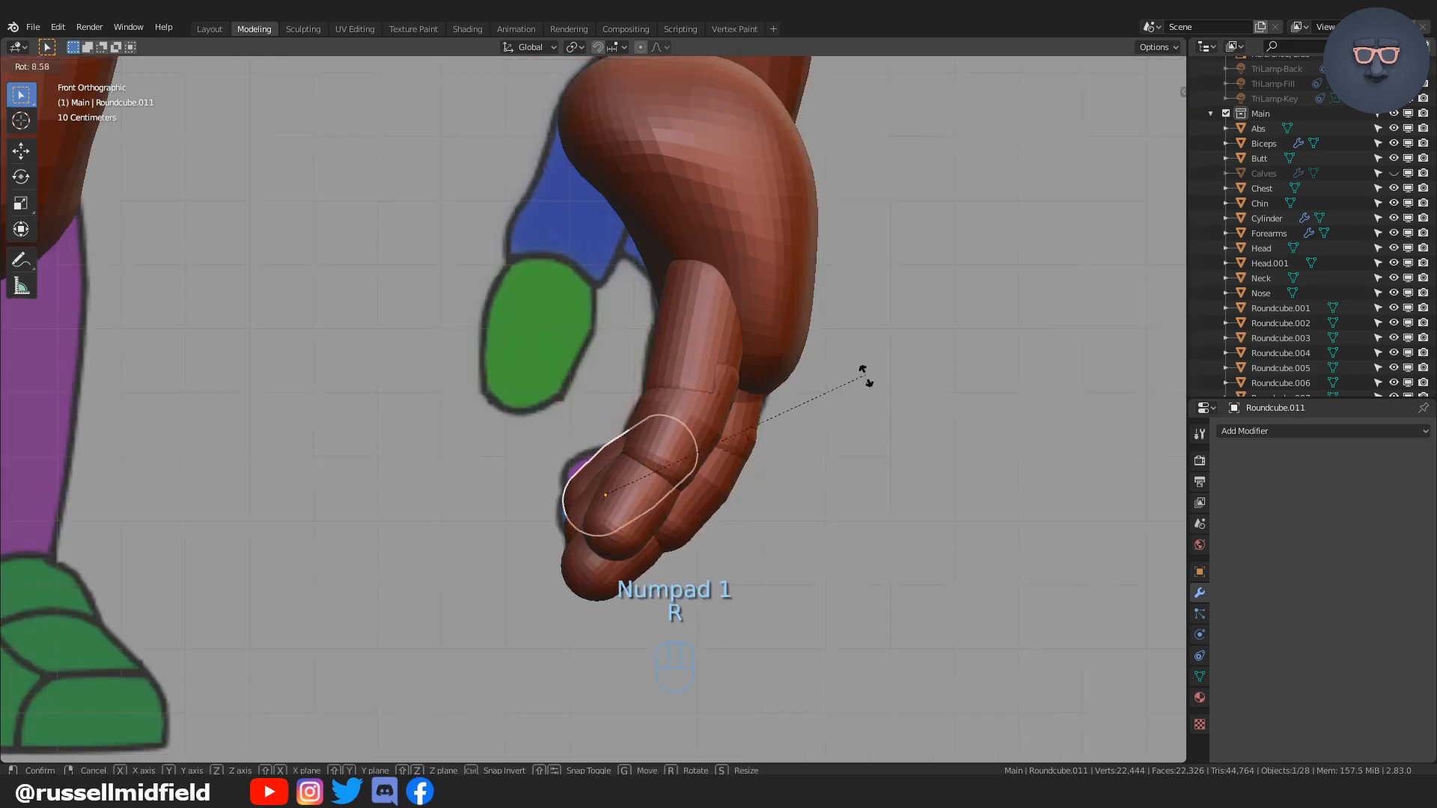
click(865, 373)
key(g)
click(871, 348)
key(r)
key(g)
click(876, 367)
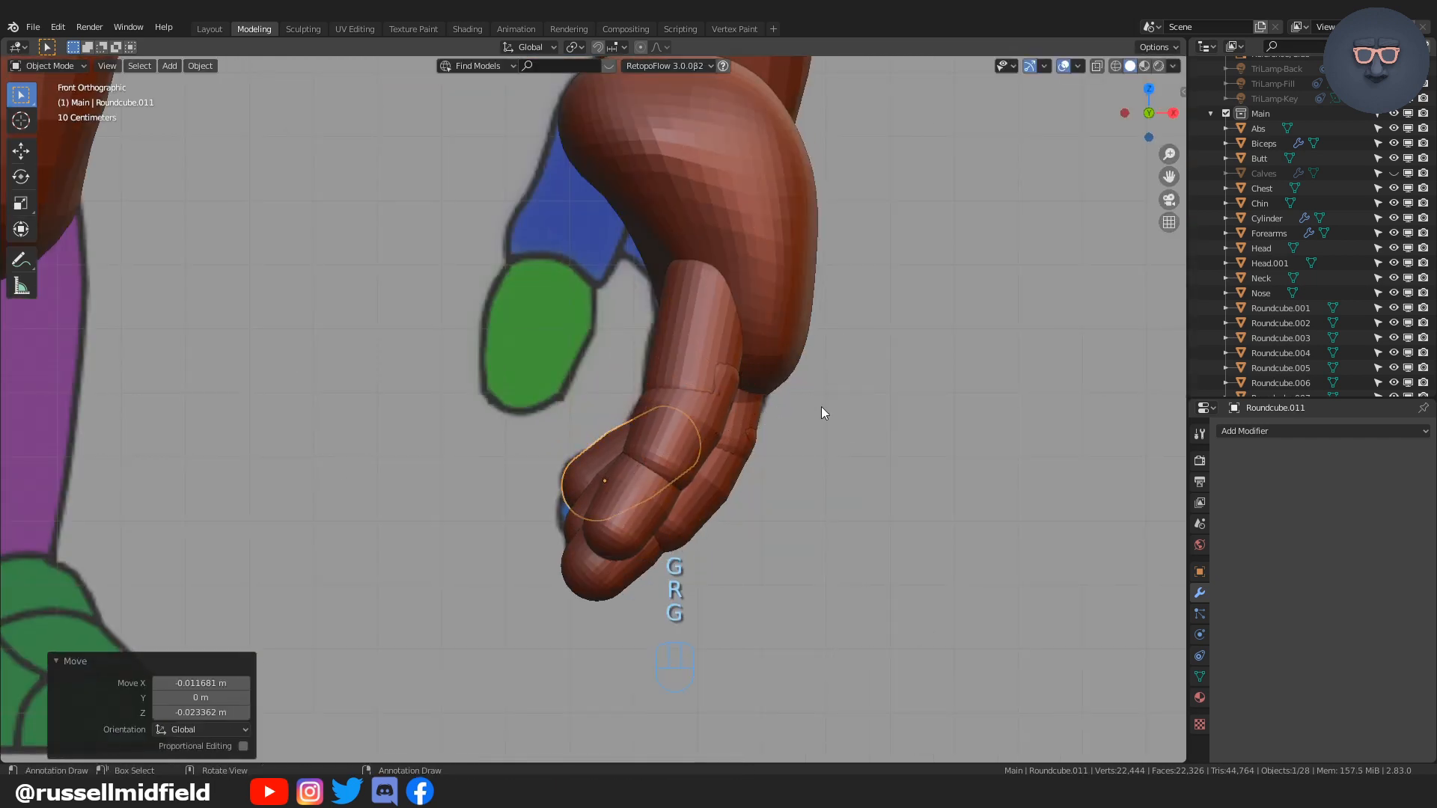
Step: Select the ring fingertip, then rotate and move it in front view to fit between the neighbouring fingertips
middle_drag(821, 406, 852, 447)
click(592, 497)
key(KP_1)
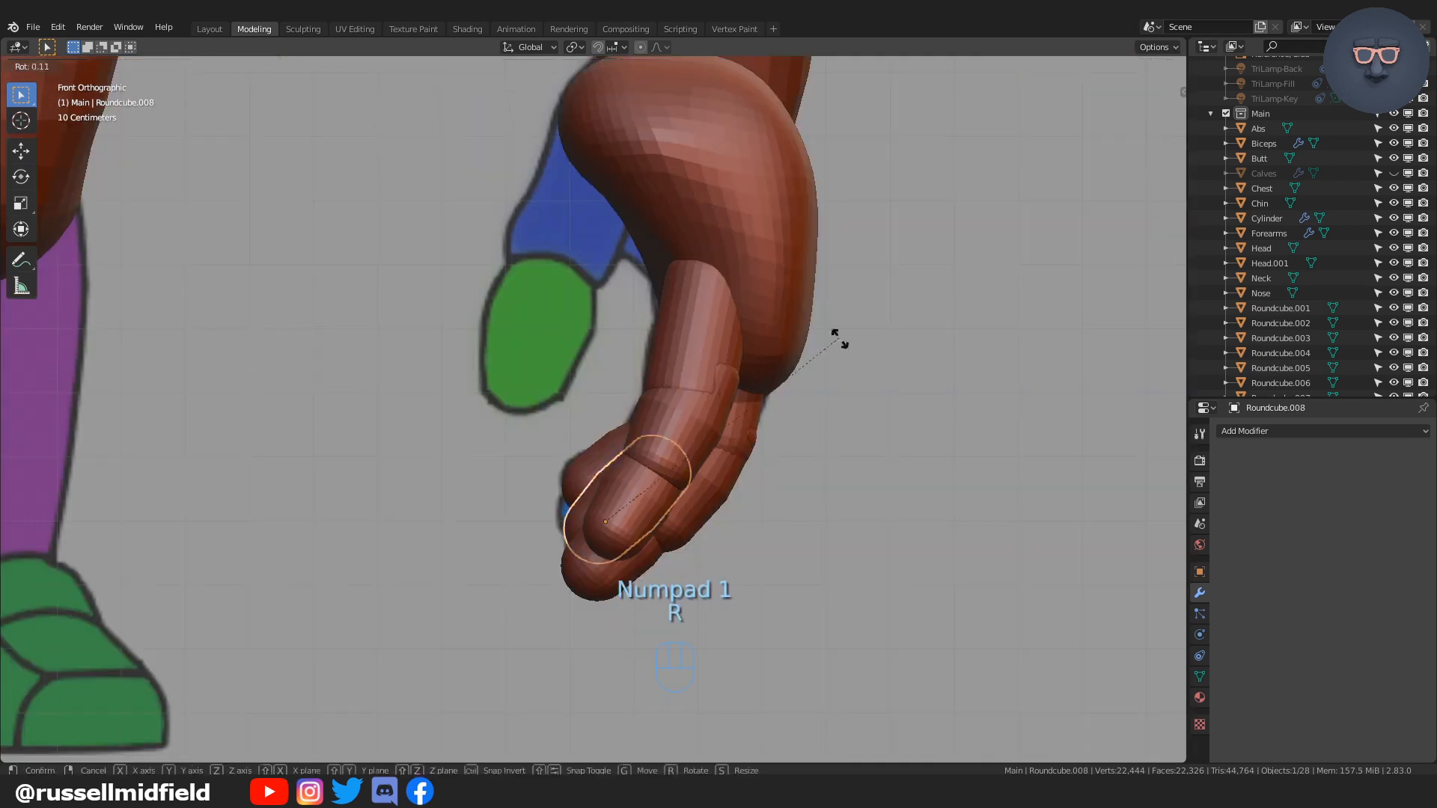
key(r)
click(854, 385)
key(g)
Step: Adjust the fingertip's height along Z and deselect everything
middle_drag(887, 405, 735, 411)
key(g)
key(z)
click(661, 398)
click(662, 398)
scroll(779, 414, down, 2)
click(900, 451)
middle_drag(831, 453, 764, 450)
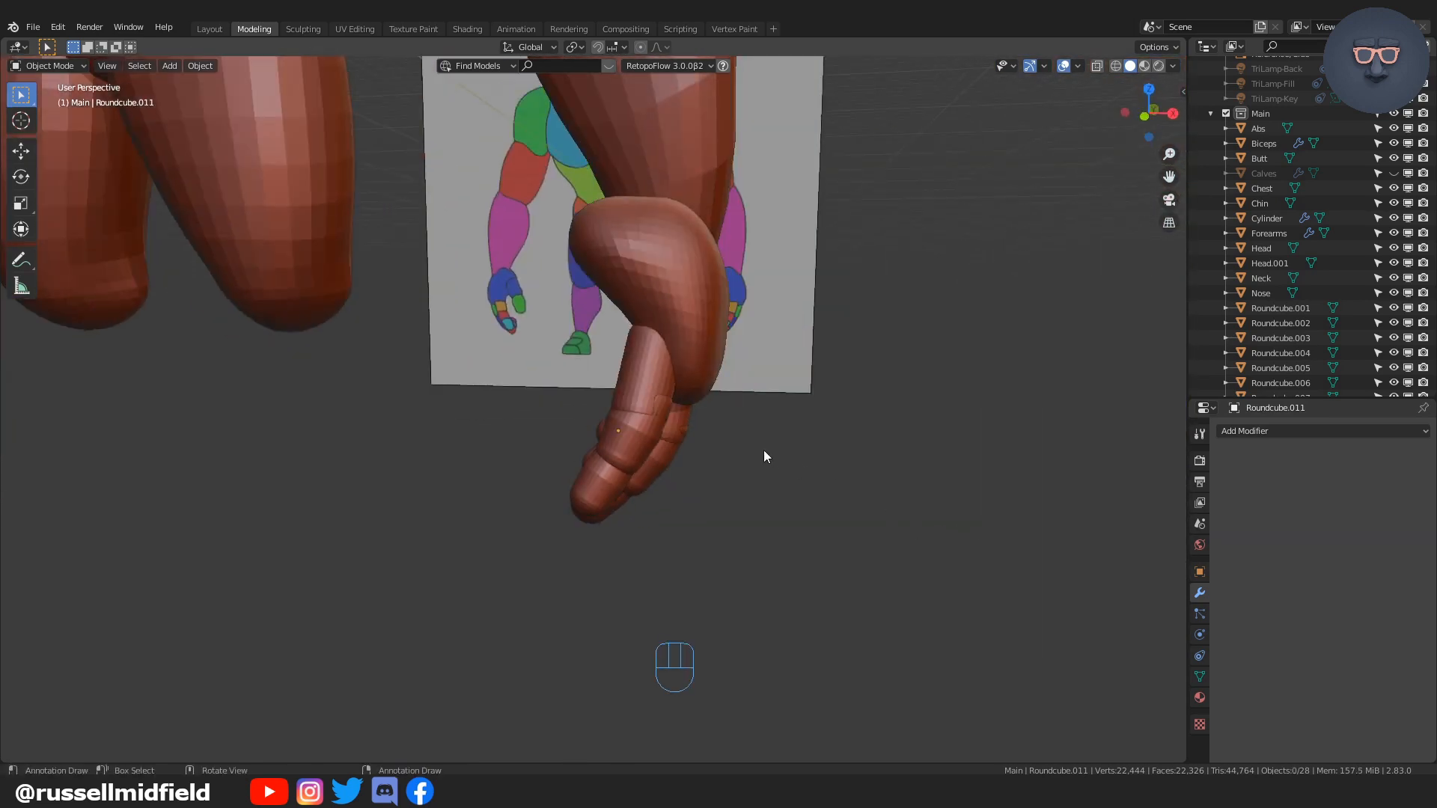
Step: In front view, duplicate a finger segment onto the blue thumb base reference and rotate it by 19°
key(KP_1)
scroll(735, 483, up, 2)
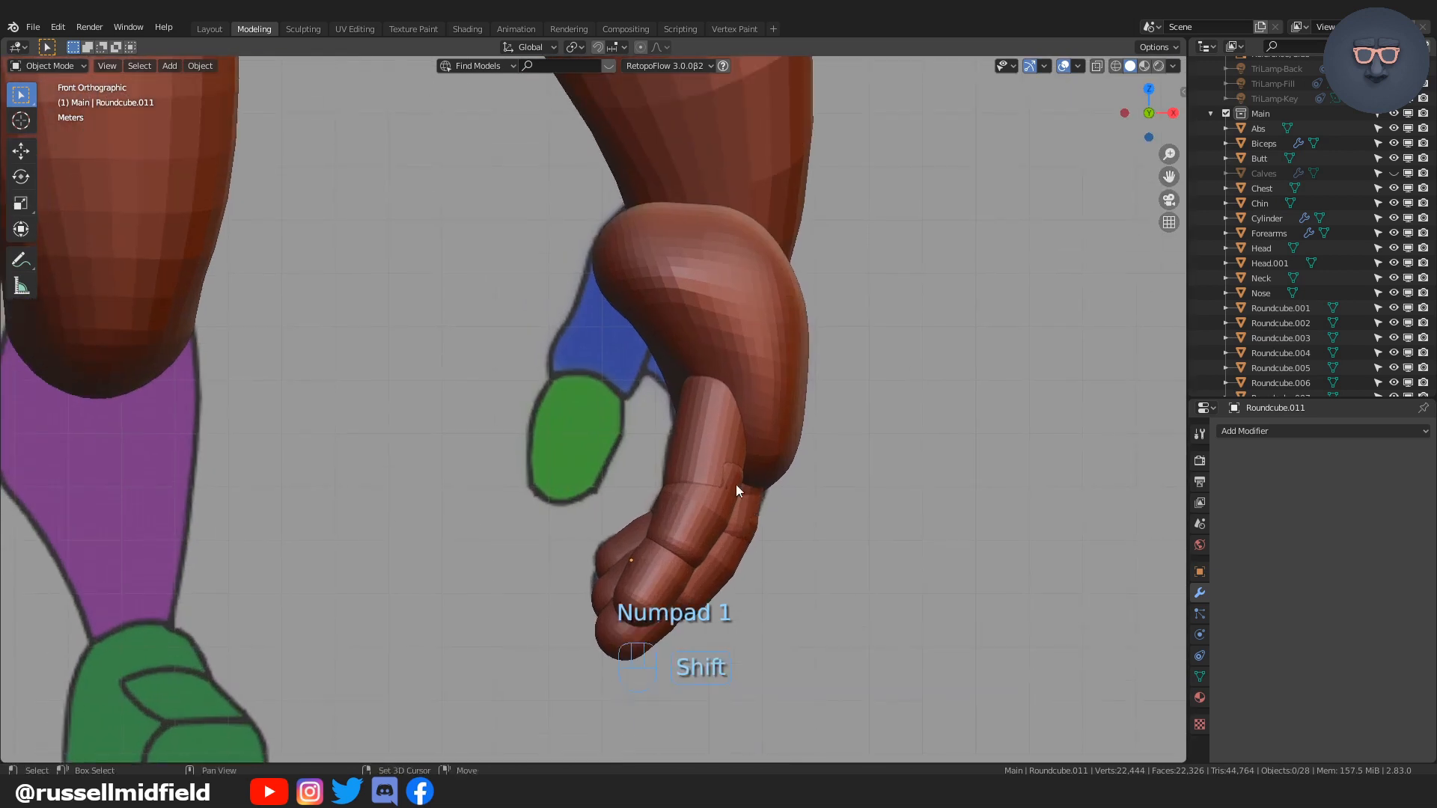
scroll(770, 520, up, 1)
shift+click(769, 524)
shift+middle_drag(770, 520, 771, 523)
key(shift+d)
click(686, 400)
key(r)
click(756, 368)
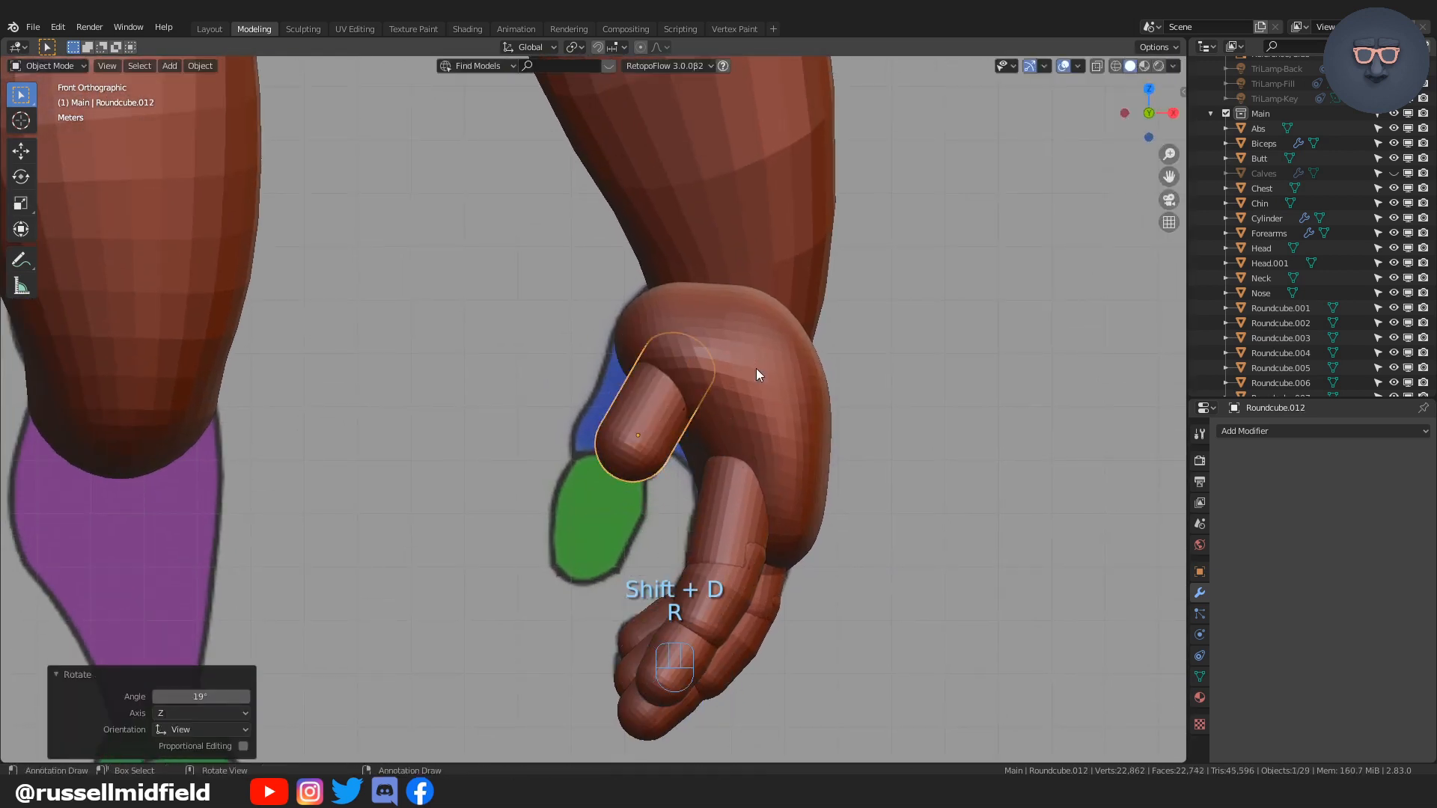
Step: Move and rotate the thumb base segment to align it with the blue reference beside the palm
key(g)
click(743, 337)
key(r)
click(740, 307)
Step: In Edit Mode, add a loop cut around the middle of the thumb base segment and scale it to 0.879
key(Tab)
click(601, 339)
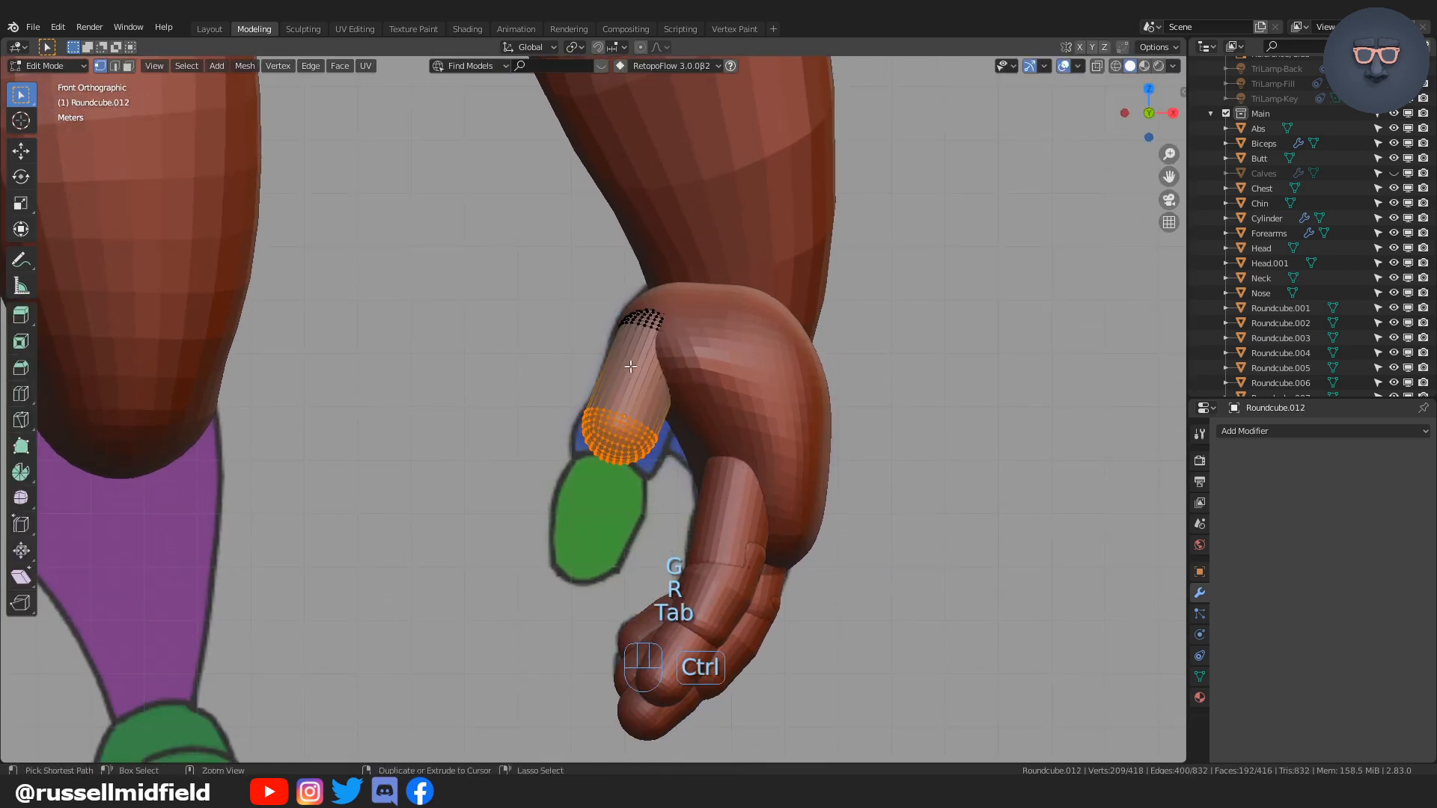
key(ctrl+r)
click(629, 366)
click(629, 365)
key(s)
click(610, 425)
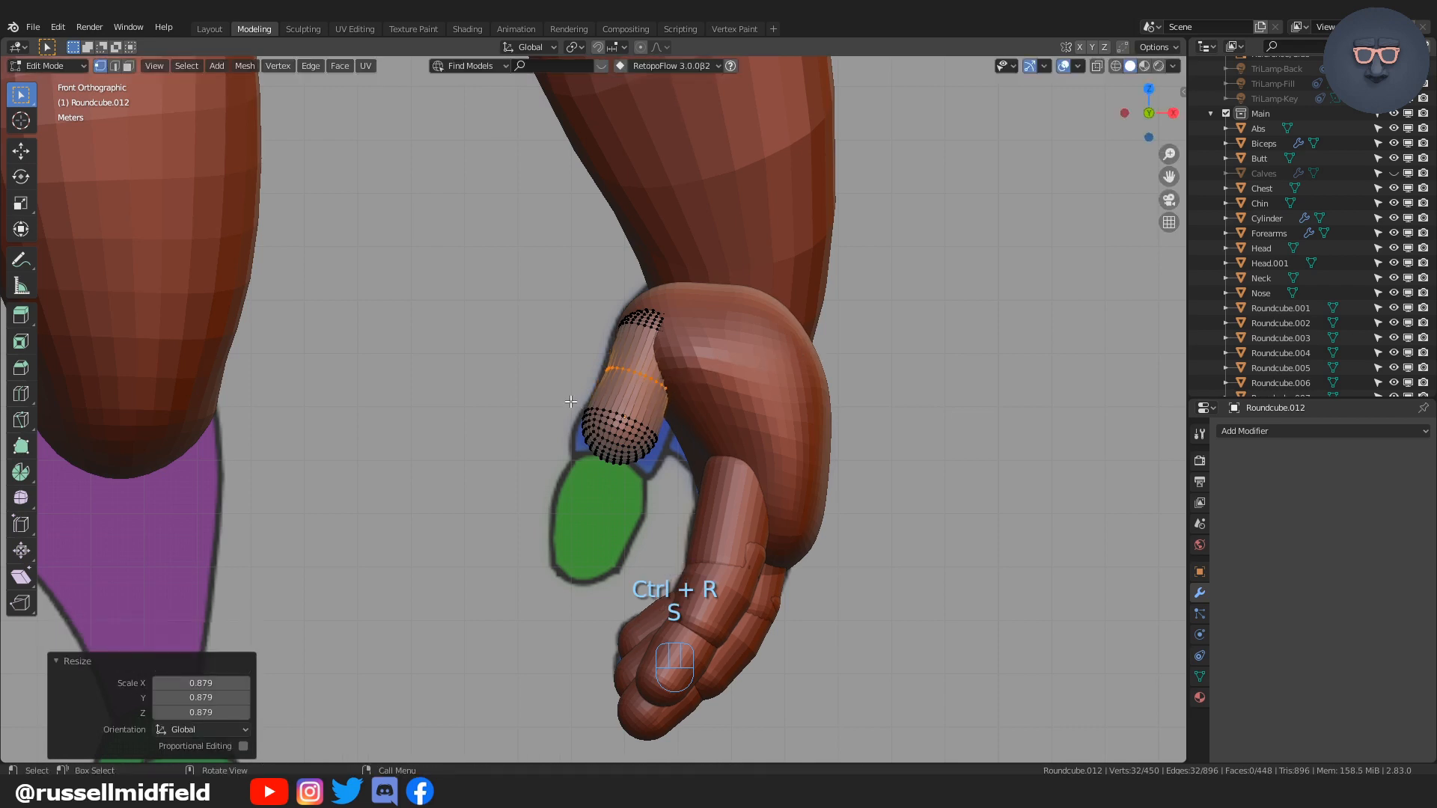
Step: Scale the lower end of the thumb base segment by 1.109, move it down to fit the blue reference, and leave Edit Mode
key(alt+z)
drag(609, 425, 670, 479)
key(g)
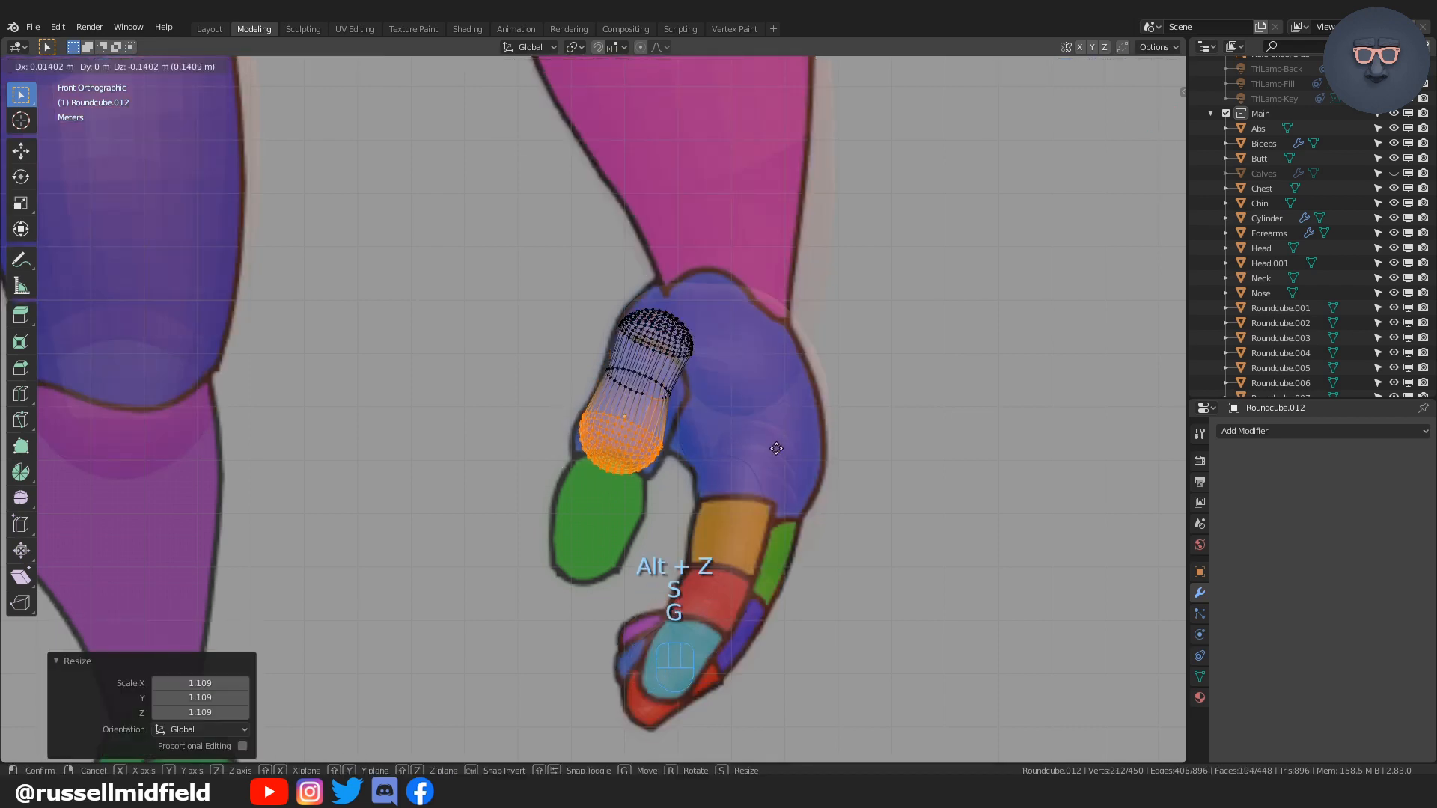
click(775, 448)
key(Tab)
click(653, 394)
middle_drag(653, 394, 819, 437)
key(KP_1)
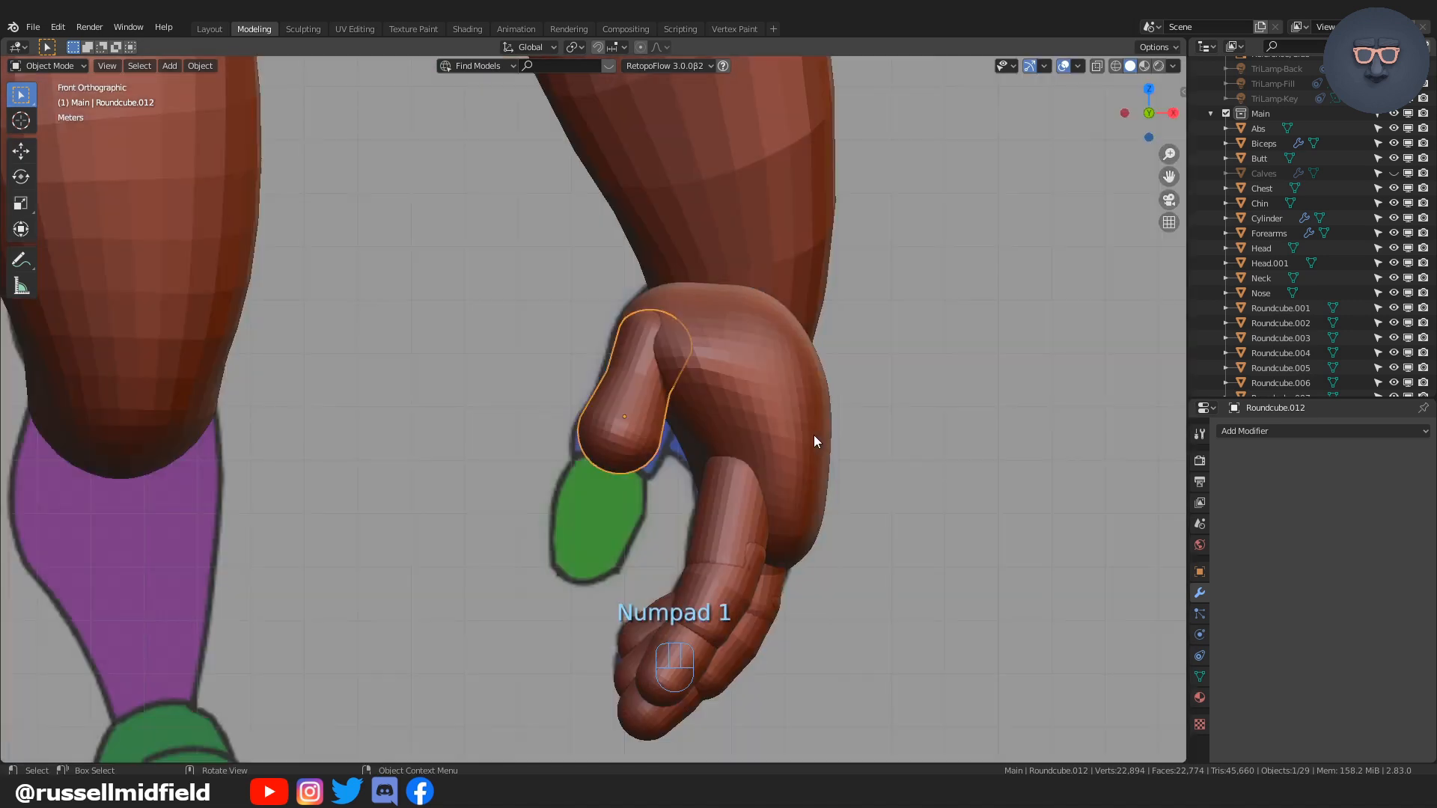
Step: In front view, scale the whole thumb base segment and move it by about -0.028 m in X and -0.168 m in Z
key(s)
click(759, 410)
key(g)
click(756, 417)
middle_drag(756, 417, 709, 417)
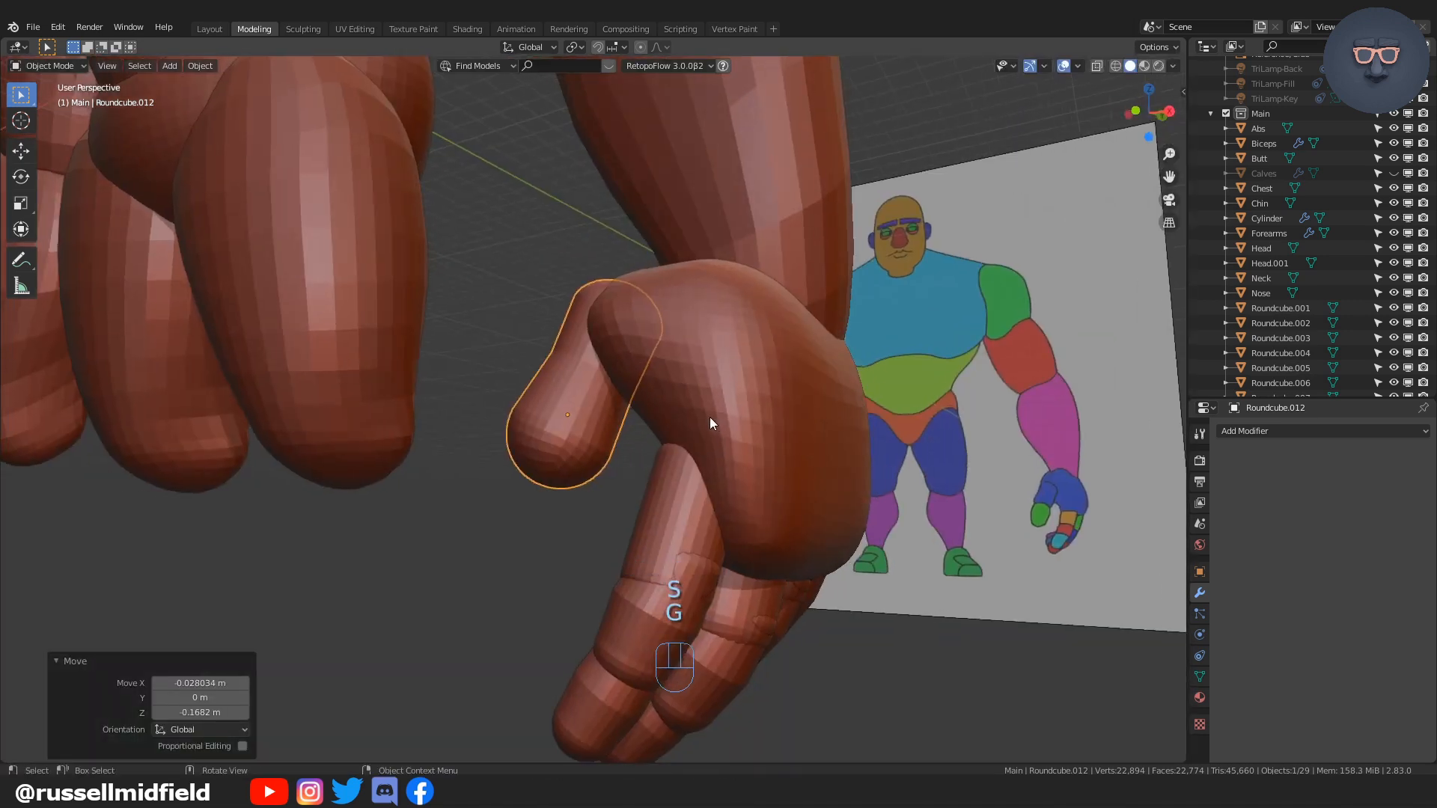
Step: In side view, rotate and move the thumb base segment onto its blue reference, with a final rotation of -8.64°
key(KP_1)
key(KP_3)
key(r)
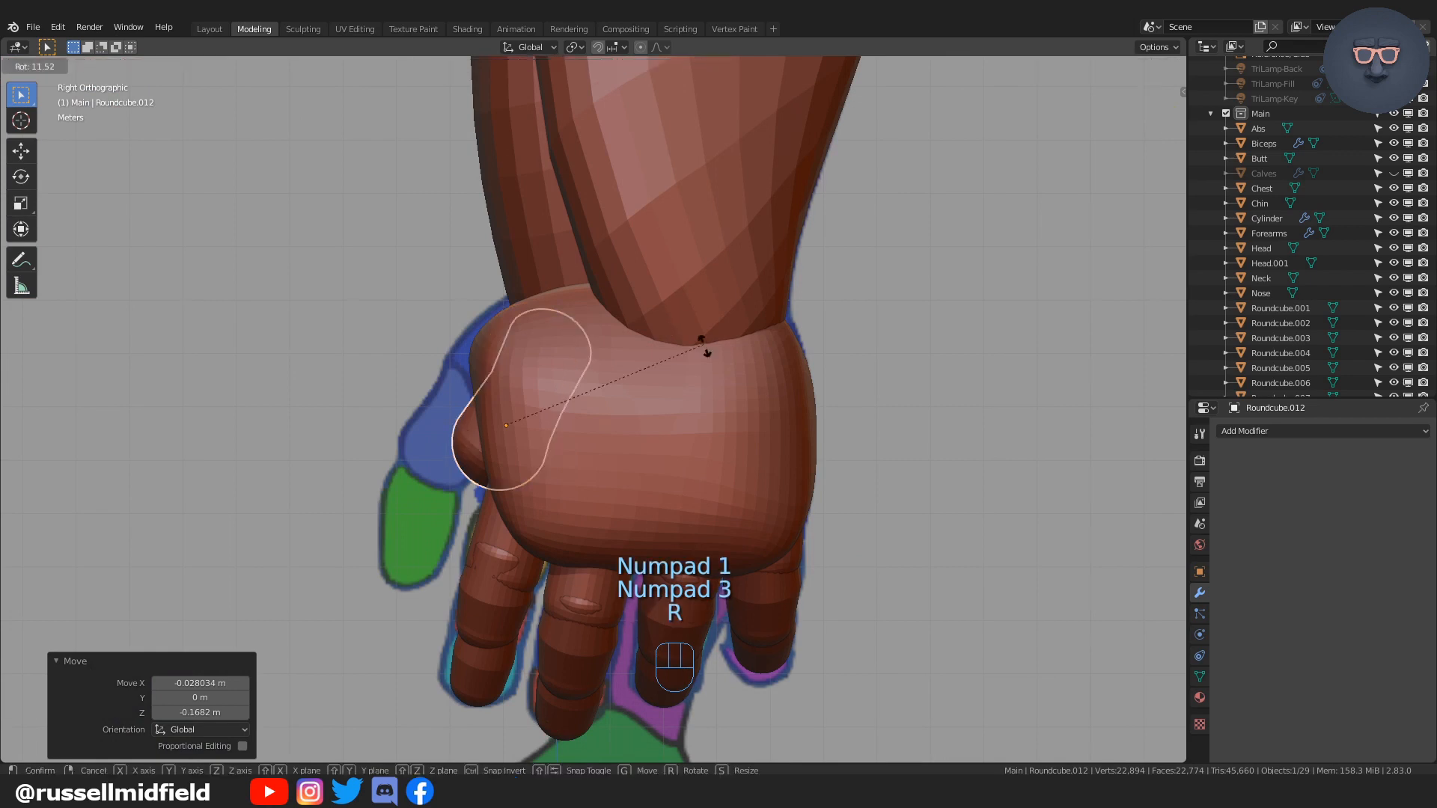
click(677, 367)
key(g)
key(r)
click(660, 321)
key(g)
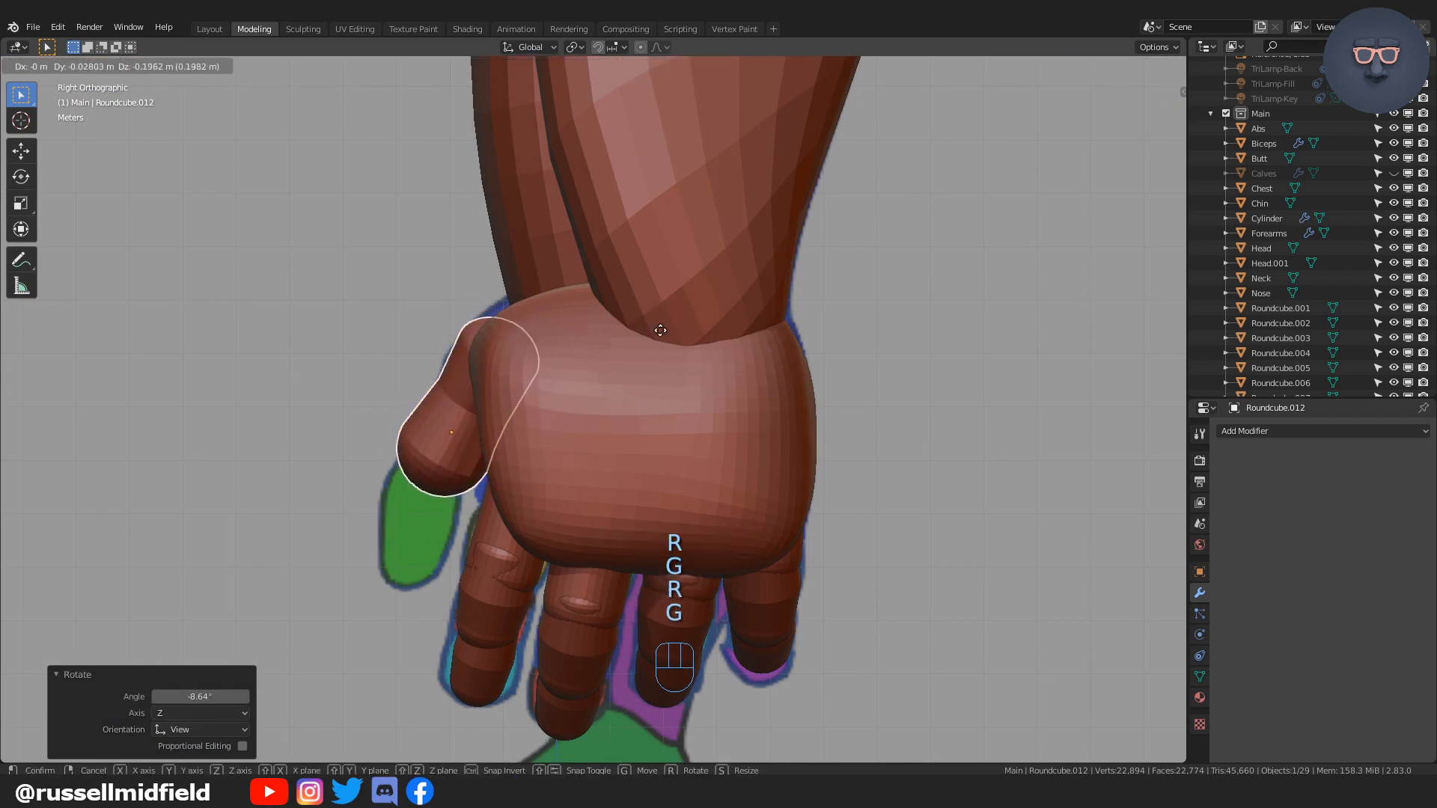
click(619, 408)
key(KP_1)
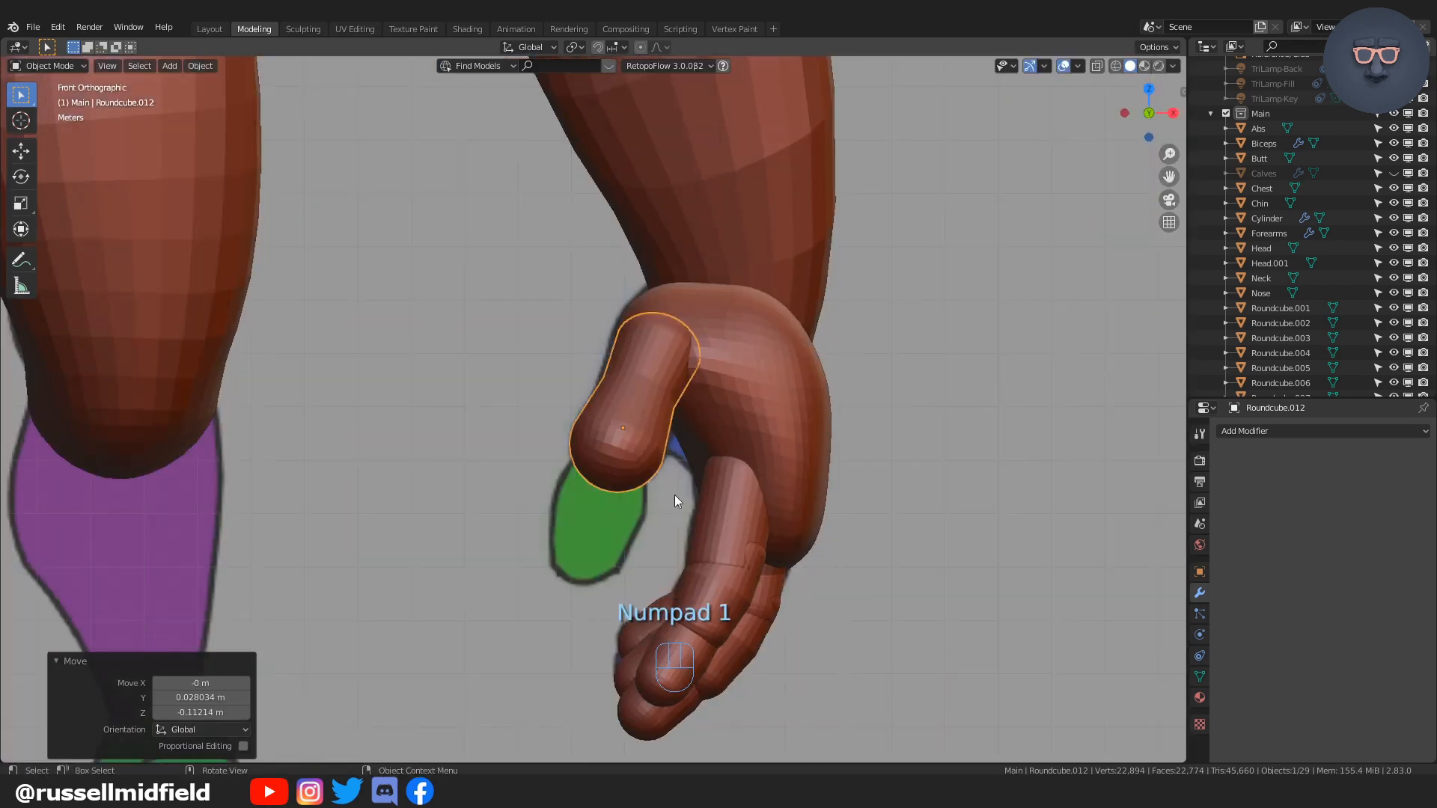
Step: In front view, duplicate the index finger's middle segment onto the green thumb tip reference and rotate it by -12.2°
shift+middle_drag(745, 491, 684, 533)
click(740, 479)
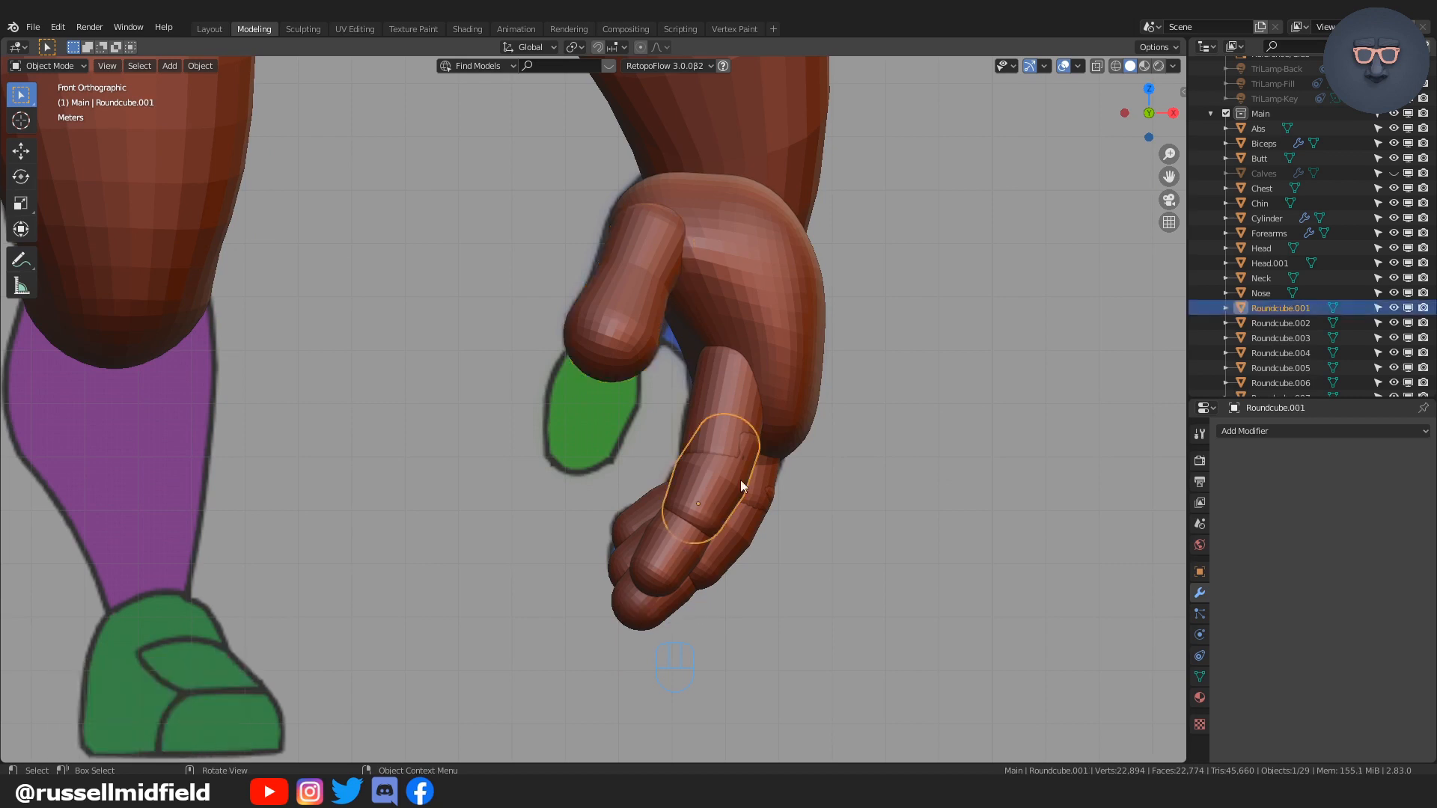
key(shift+d)
click(705, 389)
key(r)
click(718, 319)
Step: Enlarge the thumb tip segment, move it up onto the green reference, and fine-tune its size with a scale of 0.972
key(s)
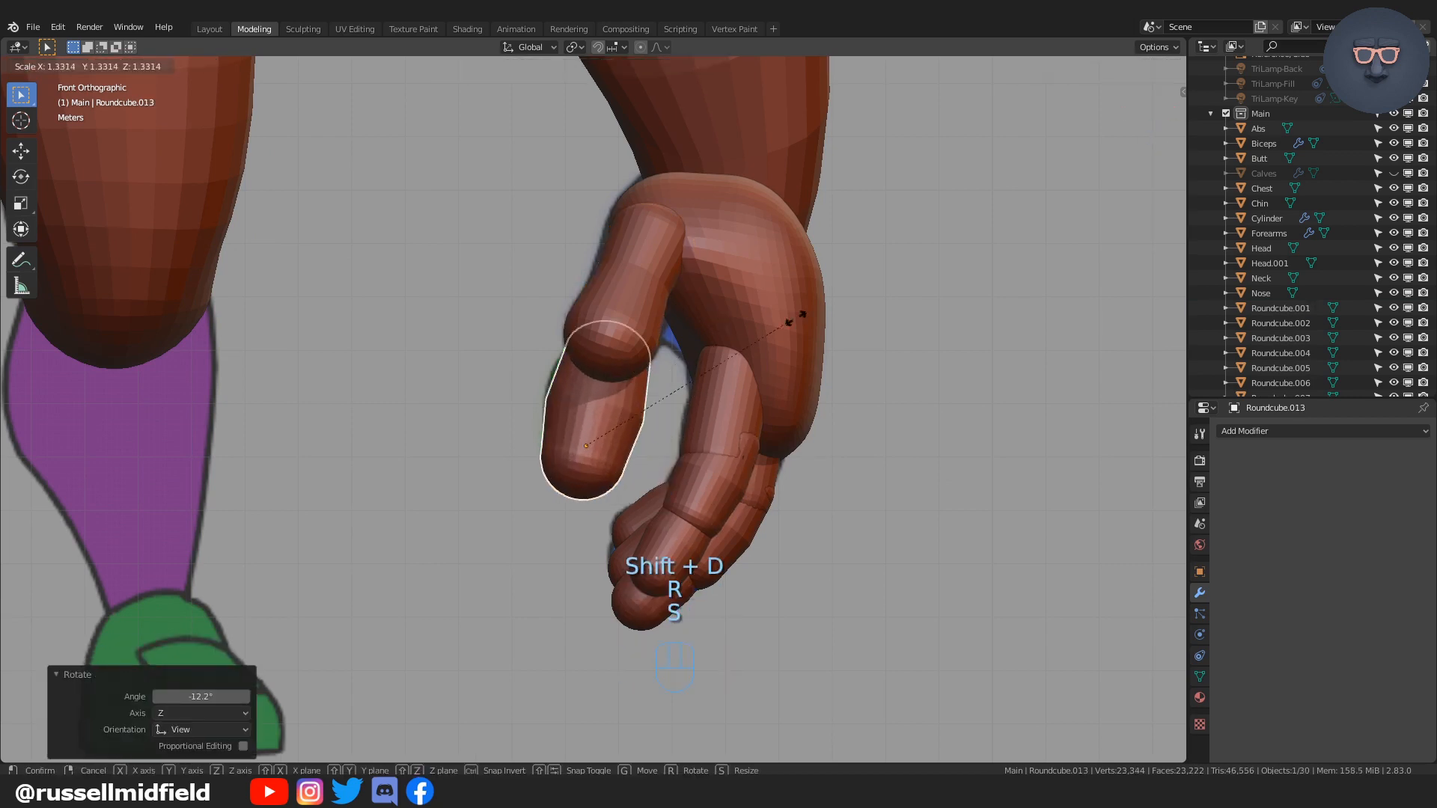
click(786, 320)
key(g)
click(807, 295)
key(s)
click(798, 303)
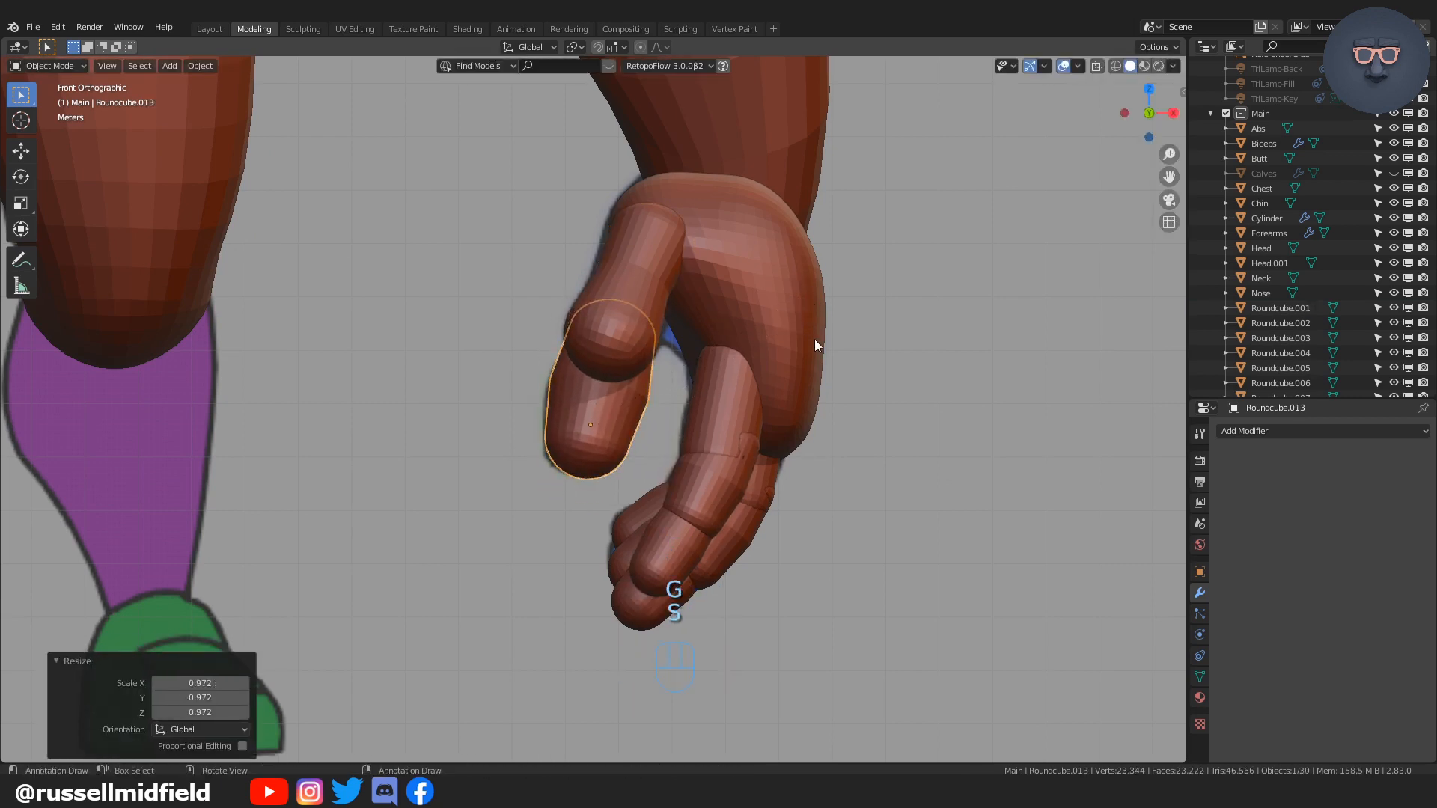
Step: In side view, rotate the thumb tip segment by 7.95° and move it onto the green reference beside the fingers
key(KP_3)
key(r)
click(806, 353)
key(g)
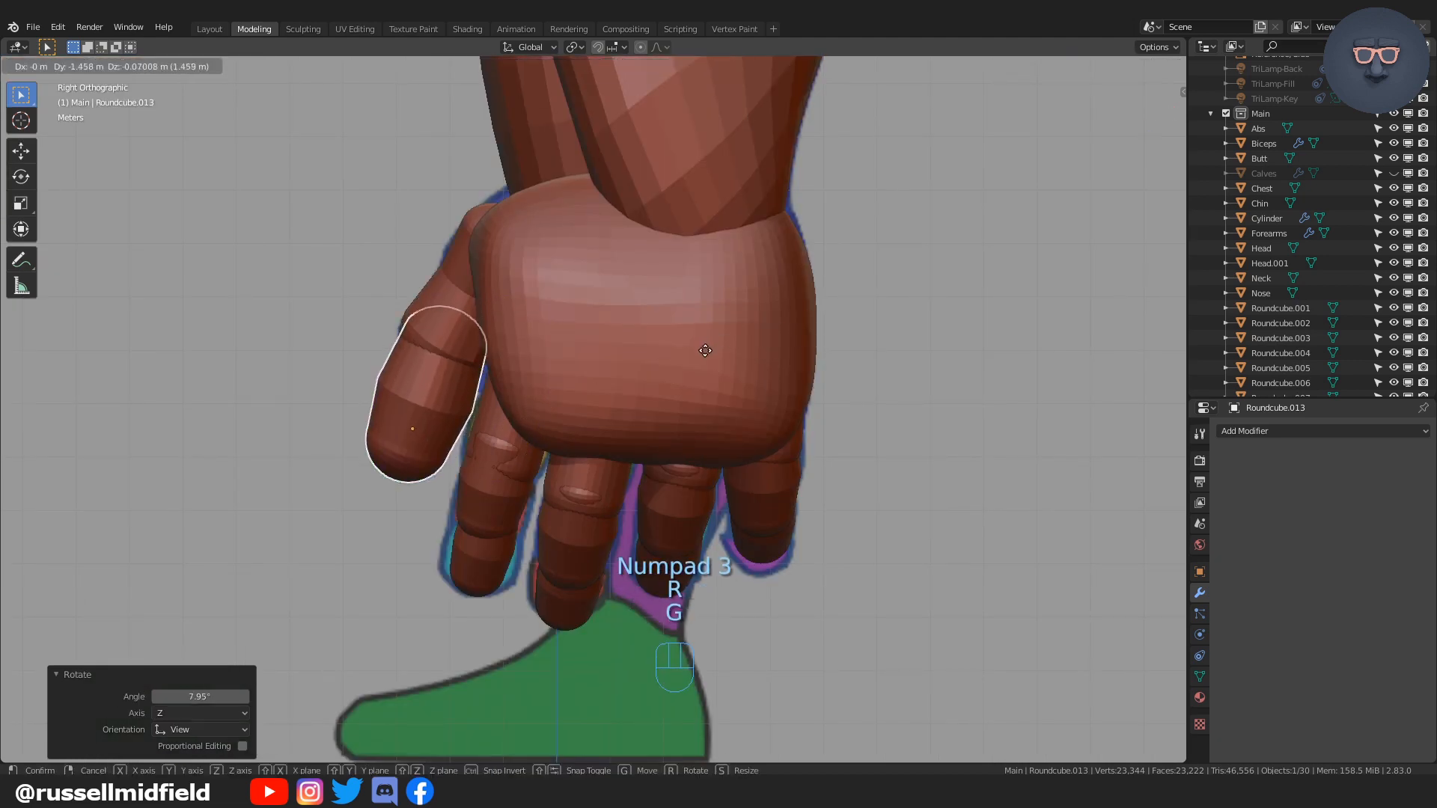
click(658, 290)
Step: Scale the thumb tip segment by 0.851 and adjust its position over the green reference in side view
key(s)
click(634, 310)
key(g)
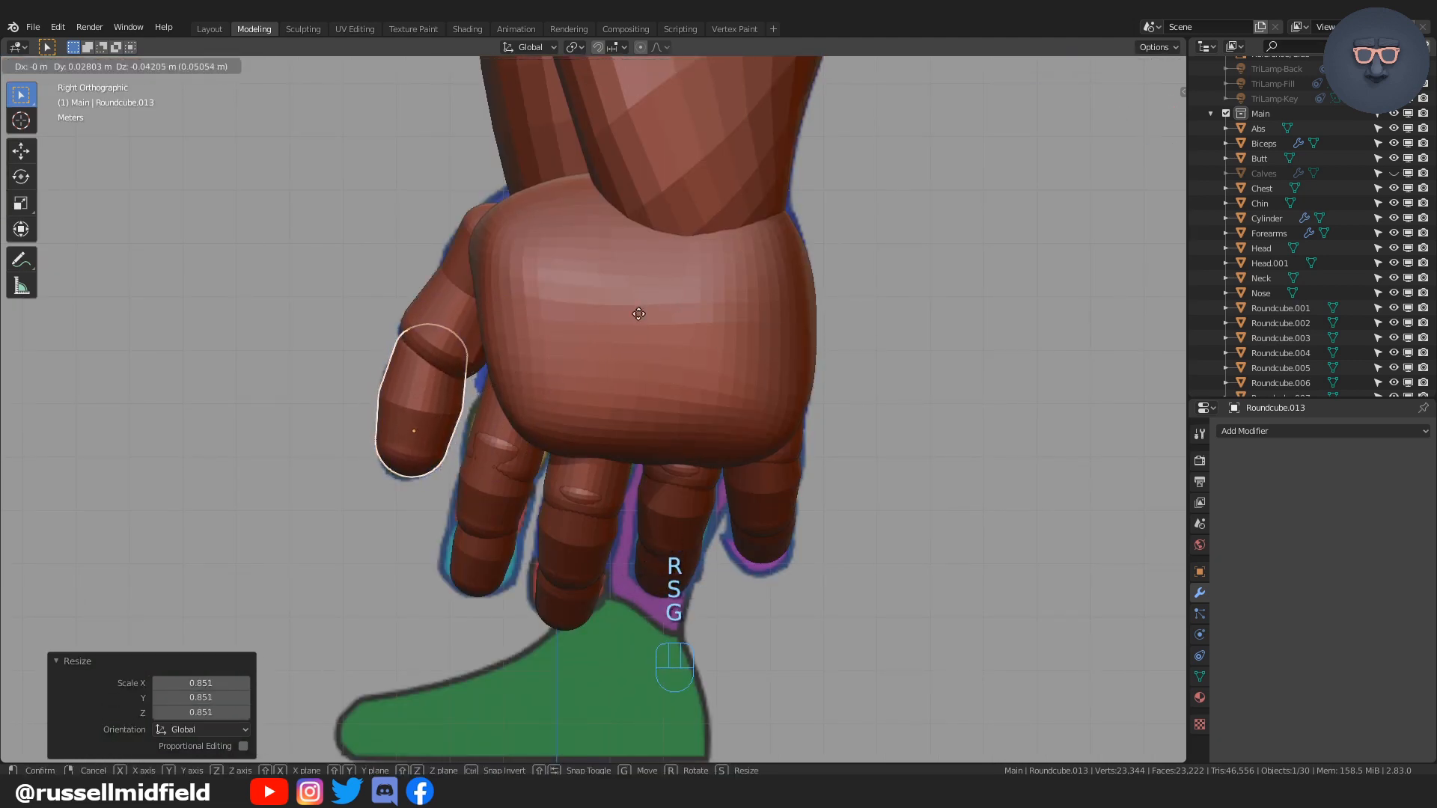
click(648, 349)
scroll(653, 356, down, 2)
click(896, 413)
middle_drag(778, 438, 870, 468)
key(KP_1)
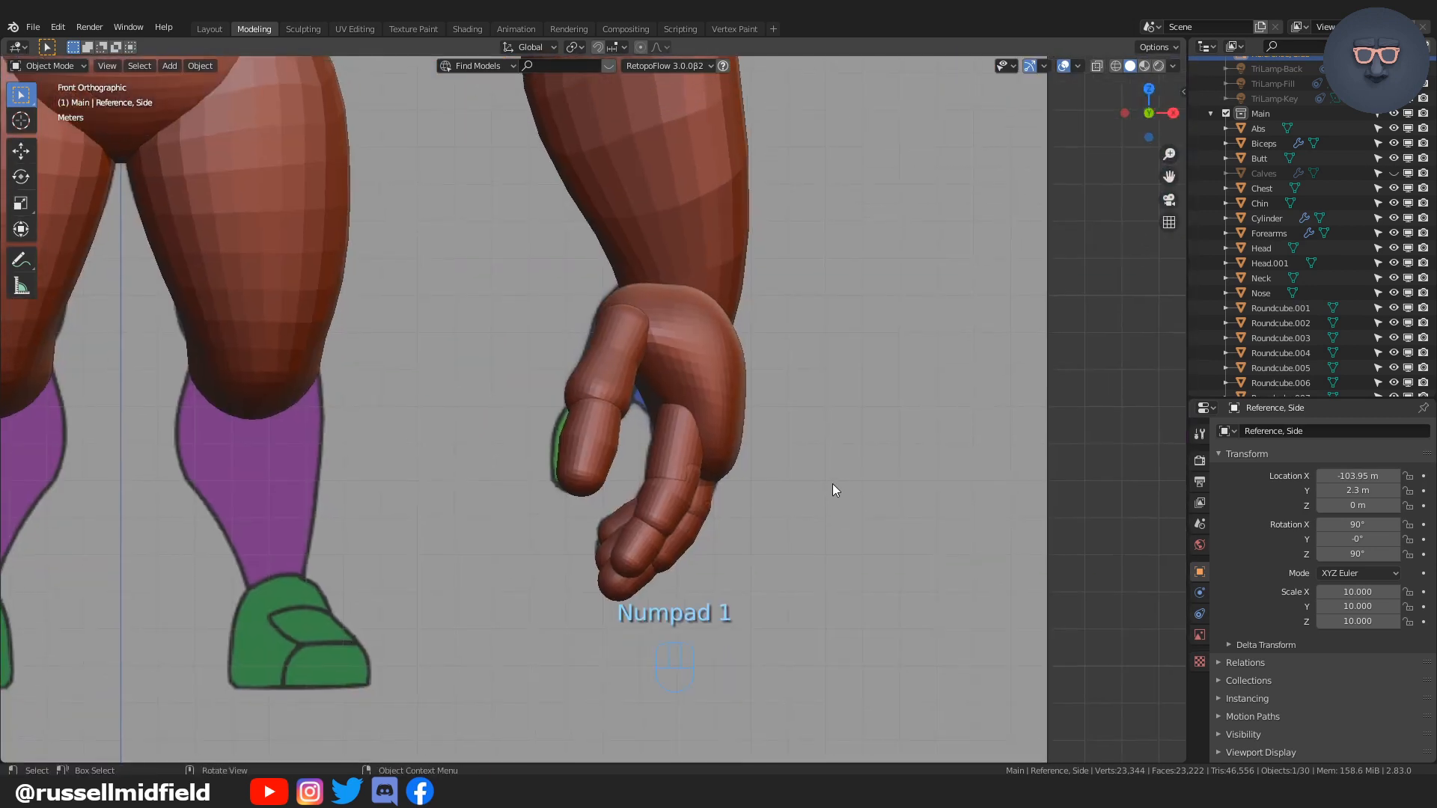
Step: Select the palm, switch it to Sculpt Mode, and set the Elastic Deform brush radius to 114 px
scroll(832, 484, up, 2)
click(770, 400)
key(ctrl+Tab)
click(758, 462)
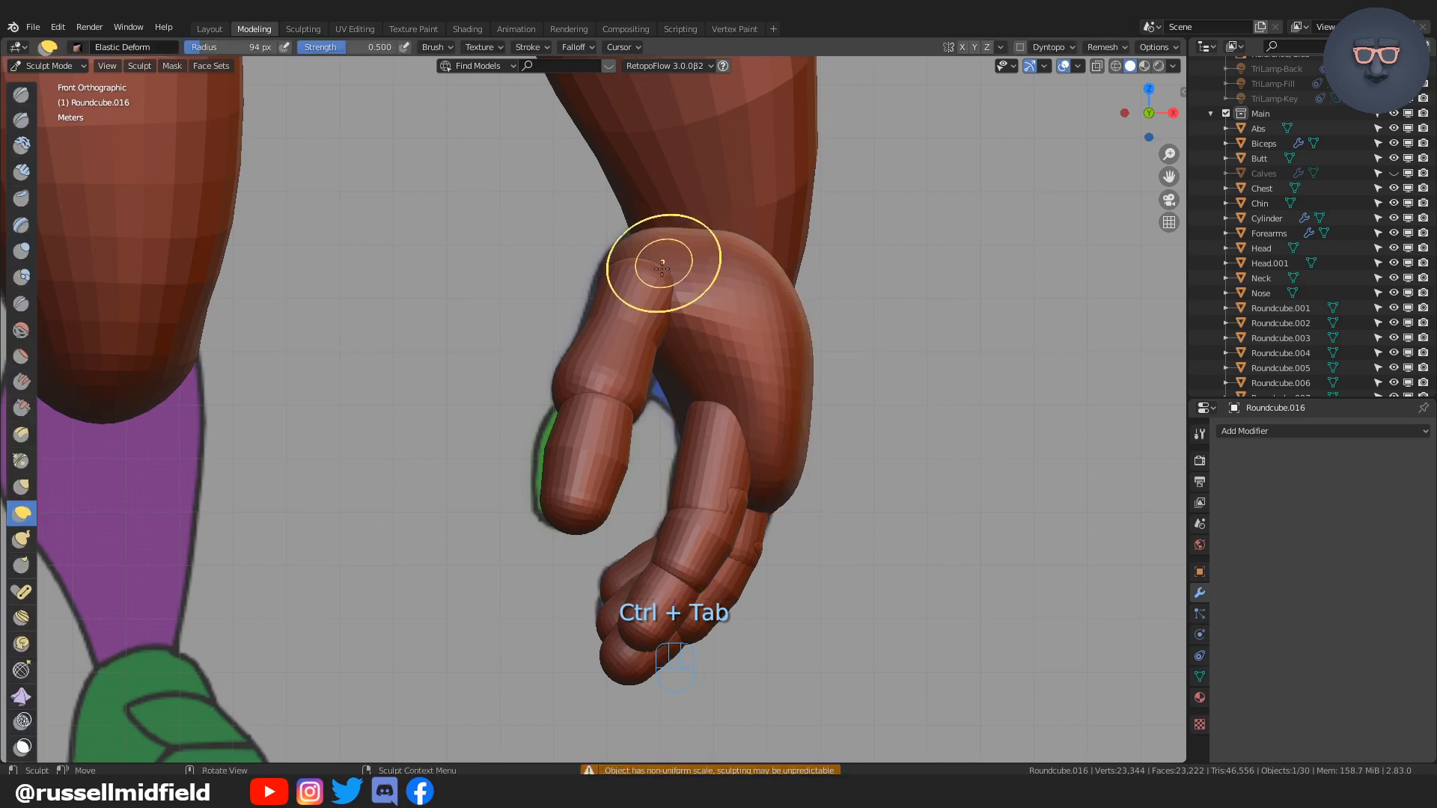
key(f)
middle_drag(664, 274, 587, 305)
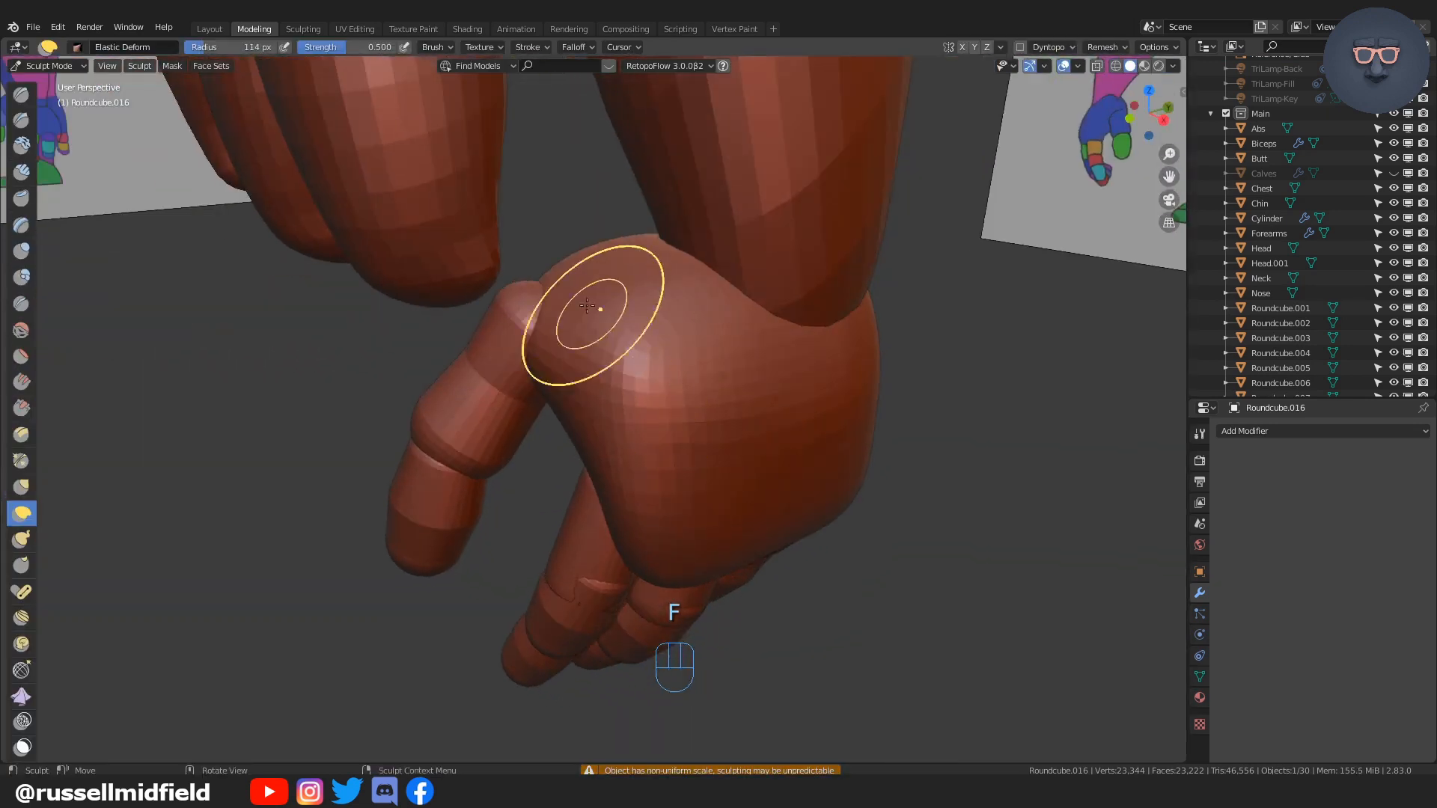
Step: In side view, set the brush radius to 72 px and push the palm's edge inward below the thumb
key(KP_3)
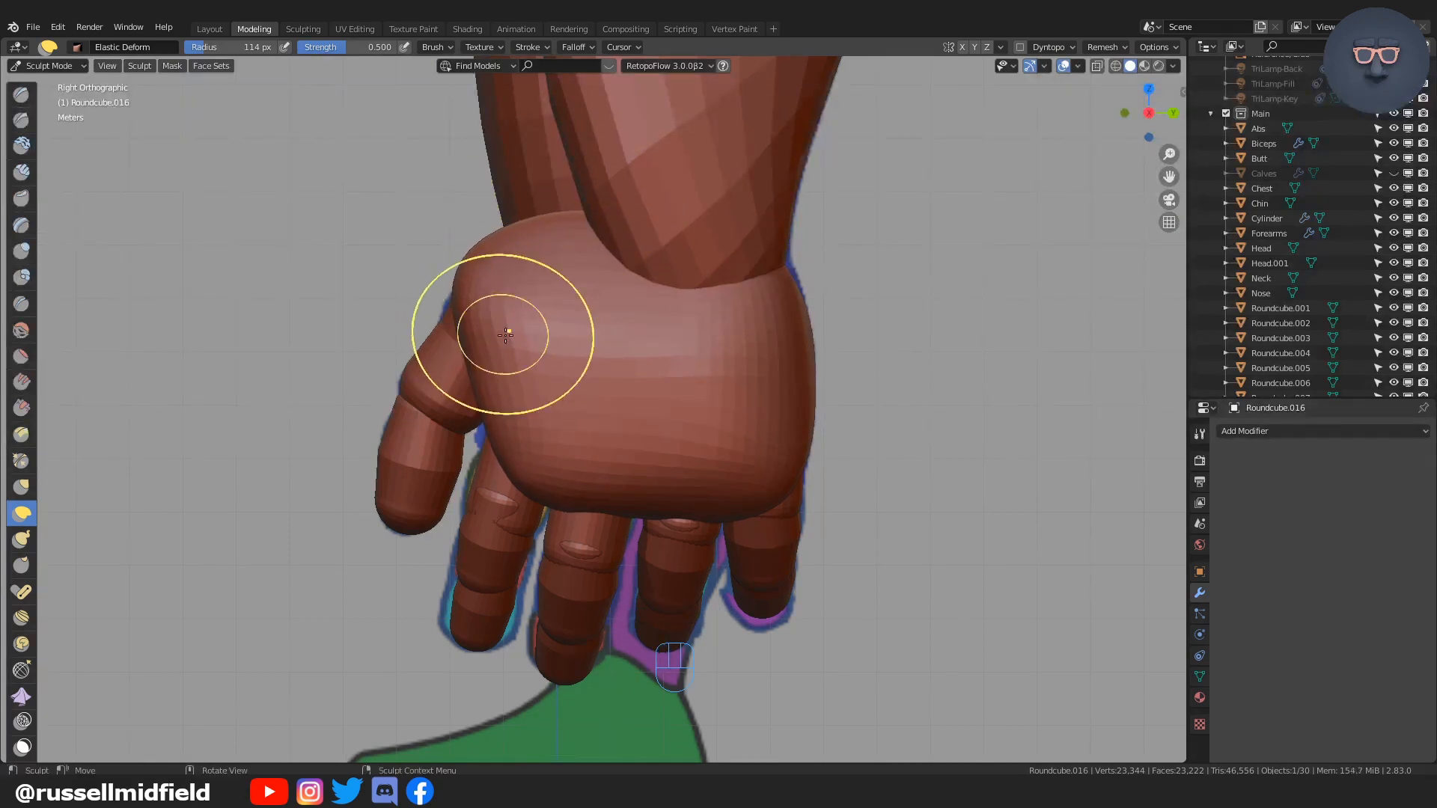
key(f)
click(477, 395)
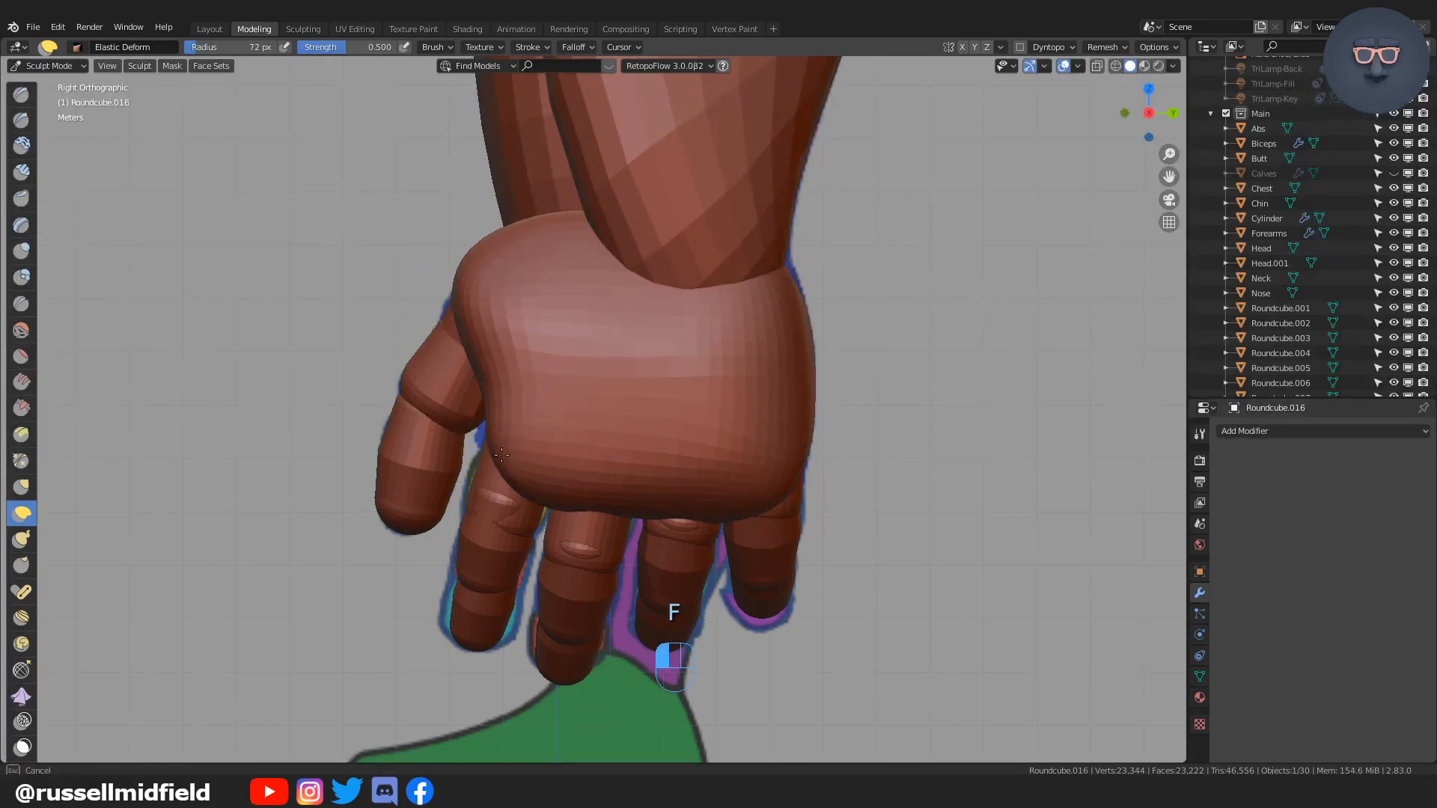
middle_drag(656, 491, 842, 478)
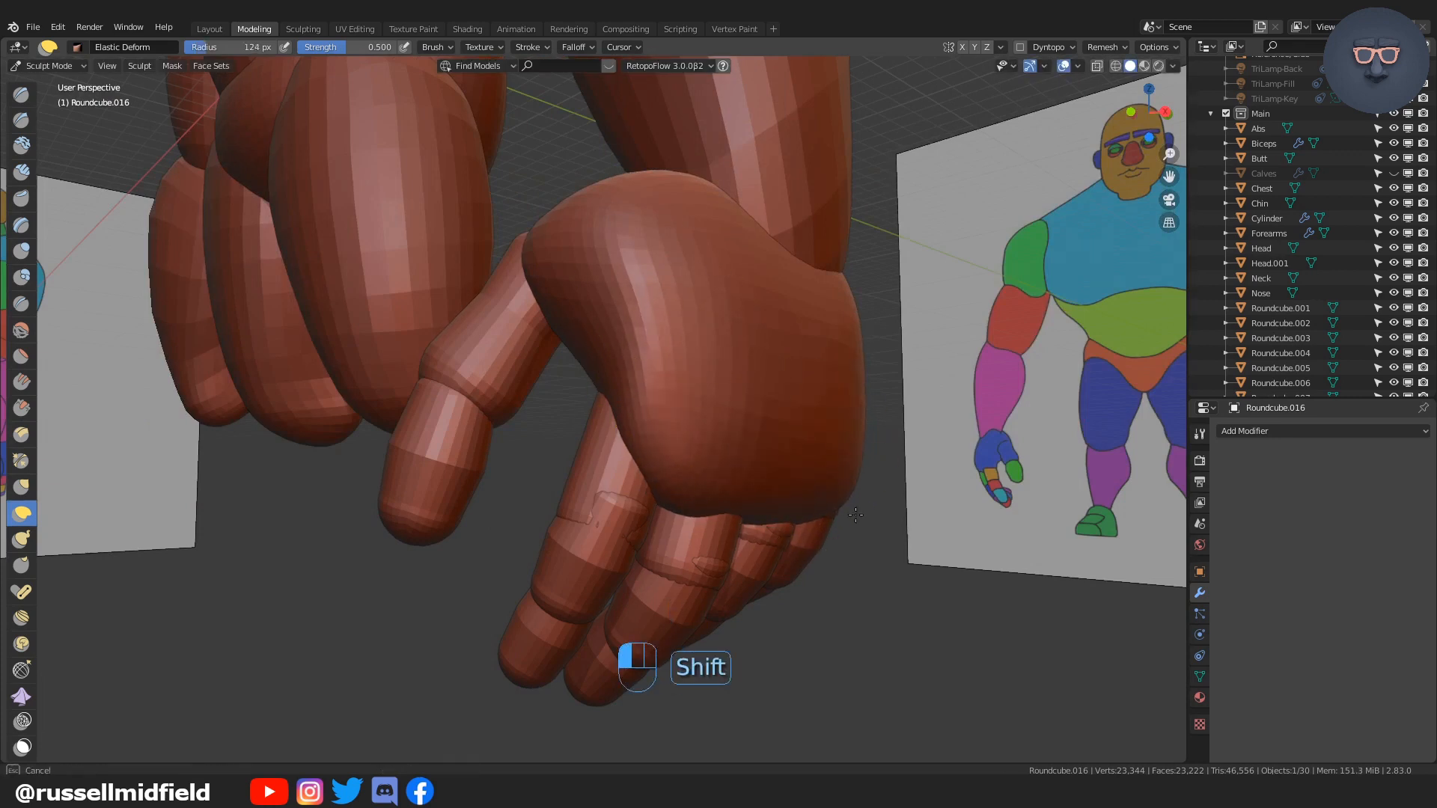
Step: Set the Elastic Deform brush radius to 215 px and deform the palm around the thumb's base
key(KP_3)
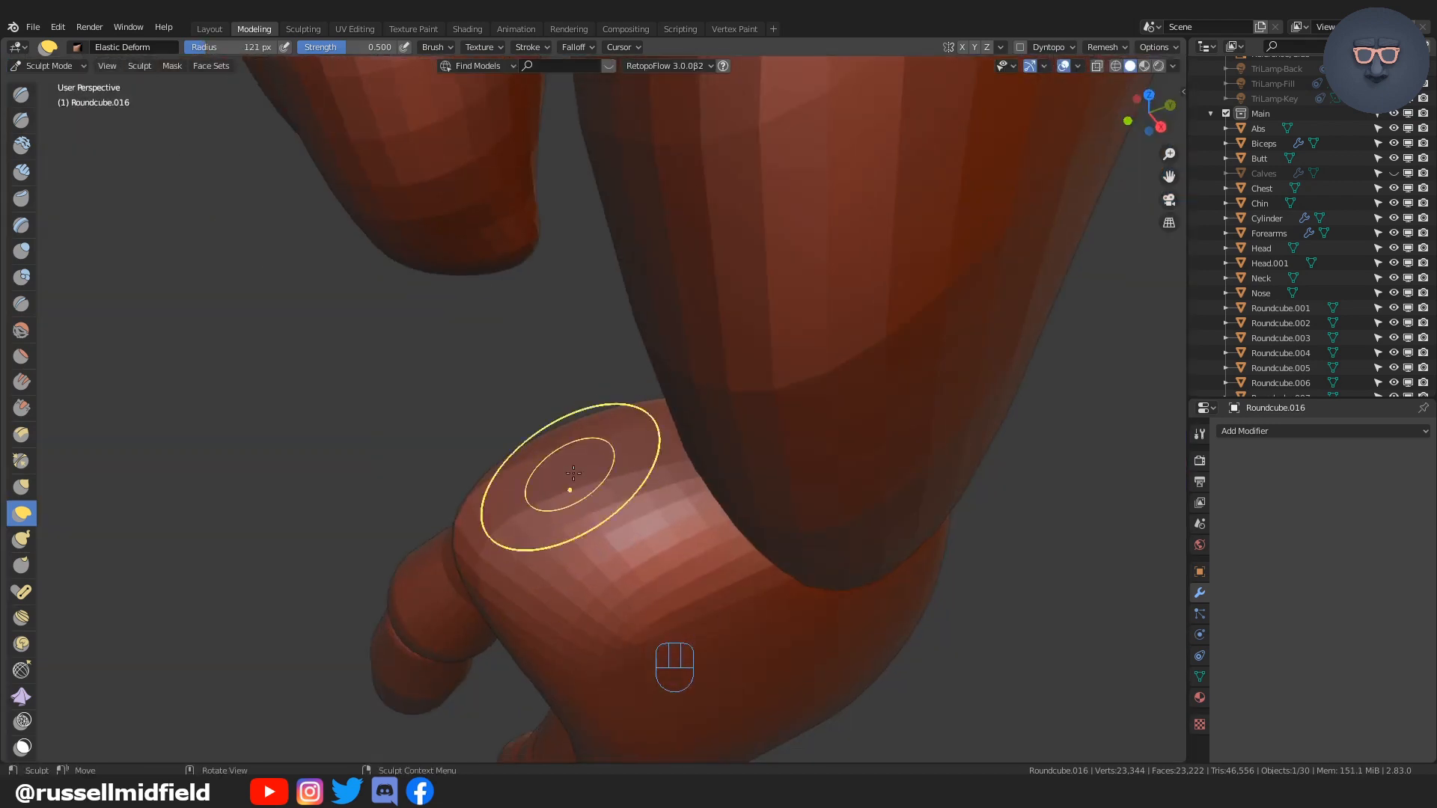
key(f)
click(629, 487)
middle_drag(591, 483, 739, 443)
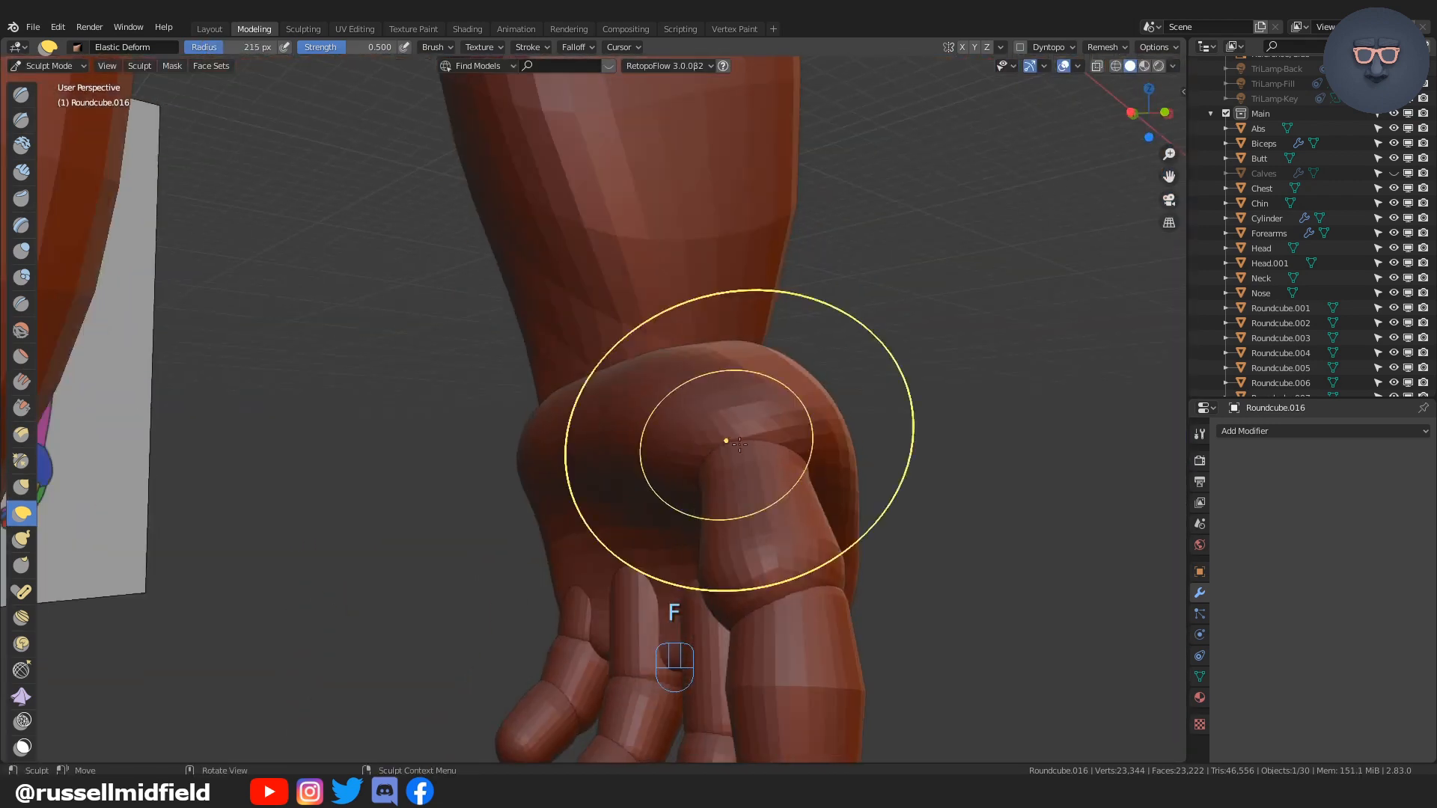
drag(718, 468, 713, 468)
mouse_move(714, 468)
middle_down()
mouse_move(773, 442)
mouse_move(670, 447)
mouse_move(685, 475)
mouse_move(669, 503)
middle_up()
Step: Set the brush radius to 151 px and smooth the inner surface of the palm
key(f)
click(628, 517)
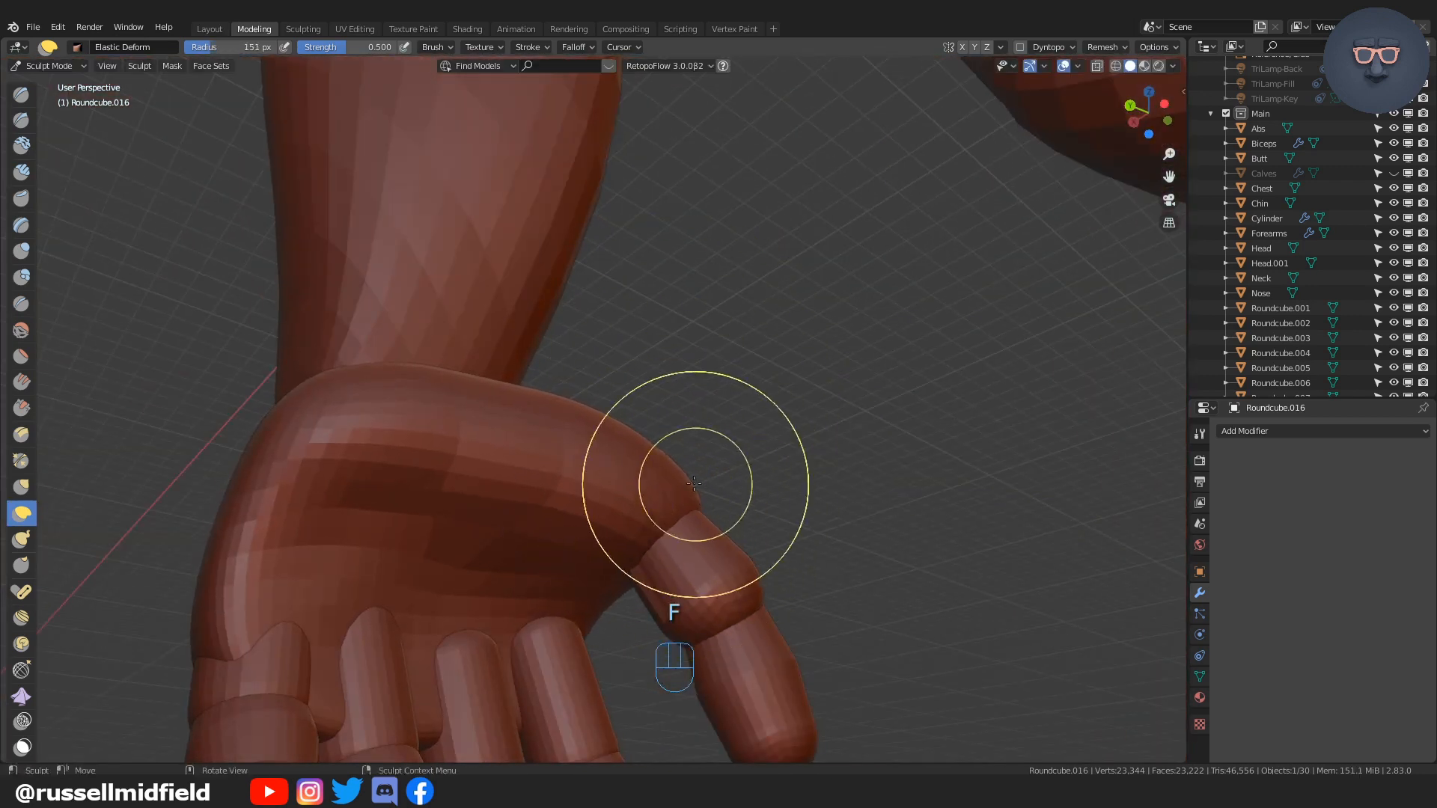
middle_drag(537, 364, 679, 496)
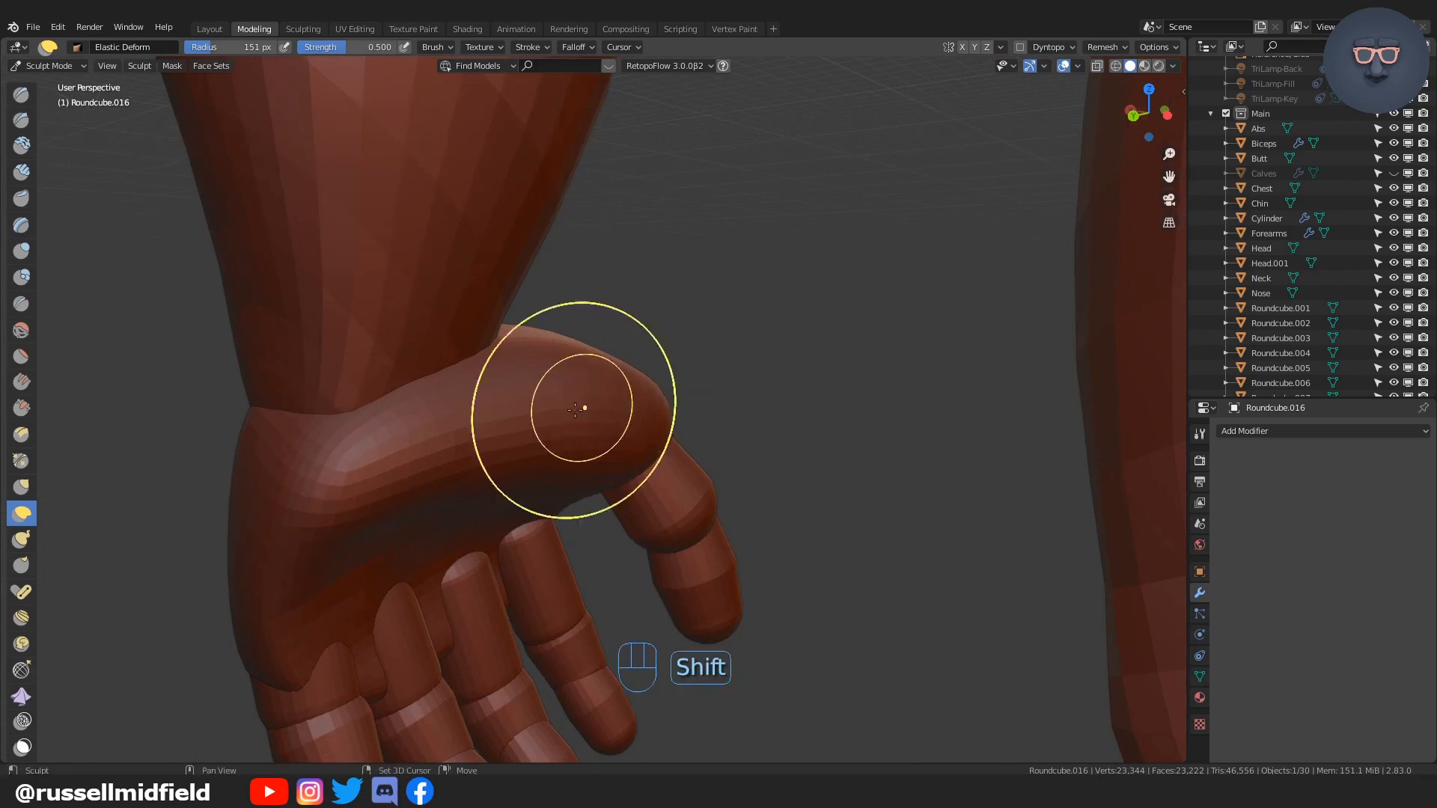
shift+drag(370, 445, 419, 509)
middle_drag(479, 539, 502, 494)
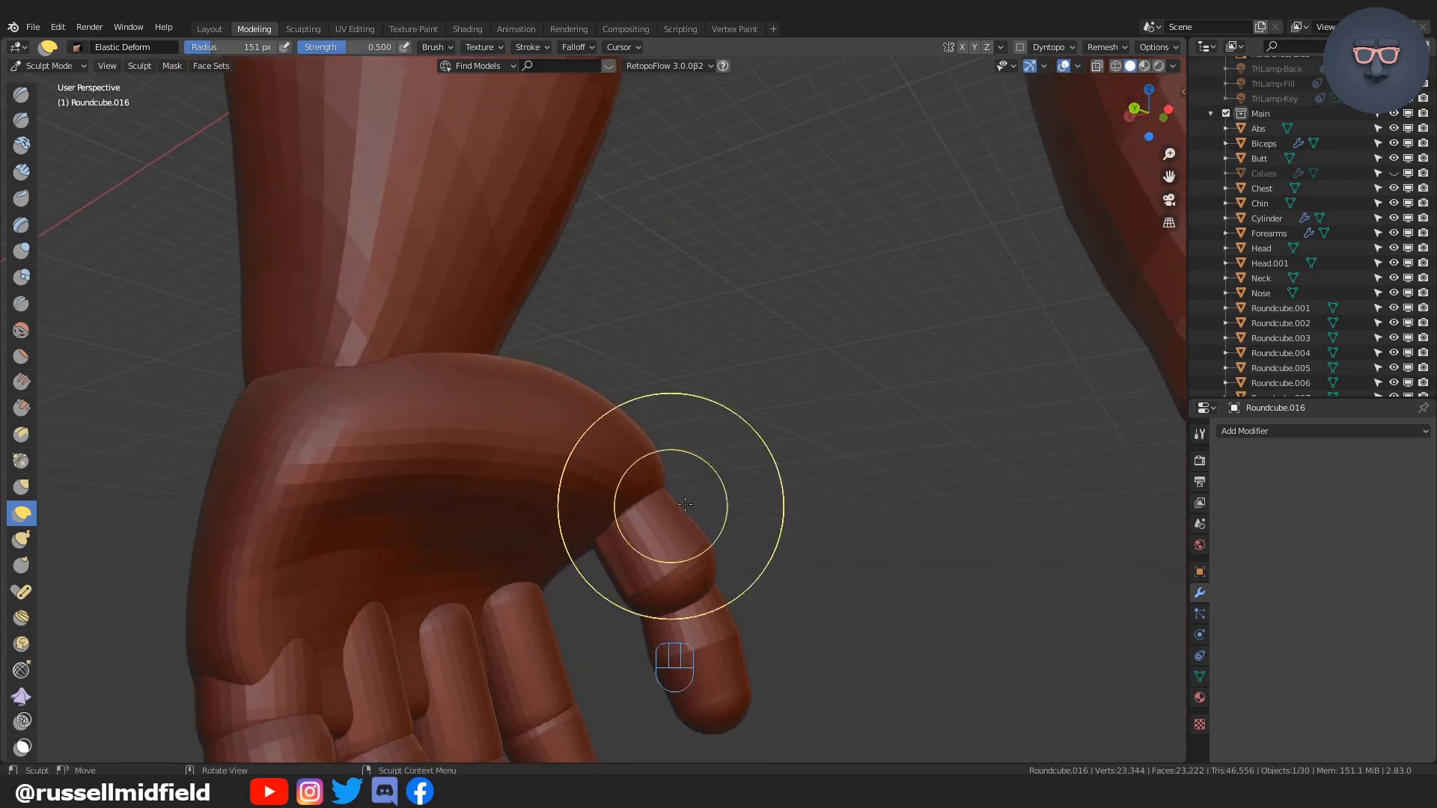
Step: Unhide the calves and examine the sculpted hand from several angles
middle_drag(891, 505, 706, 488)
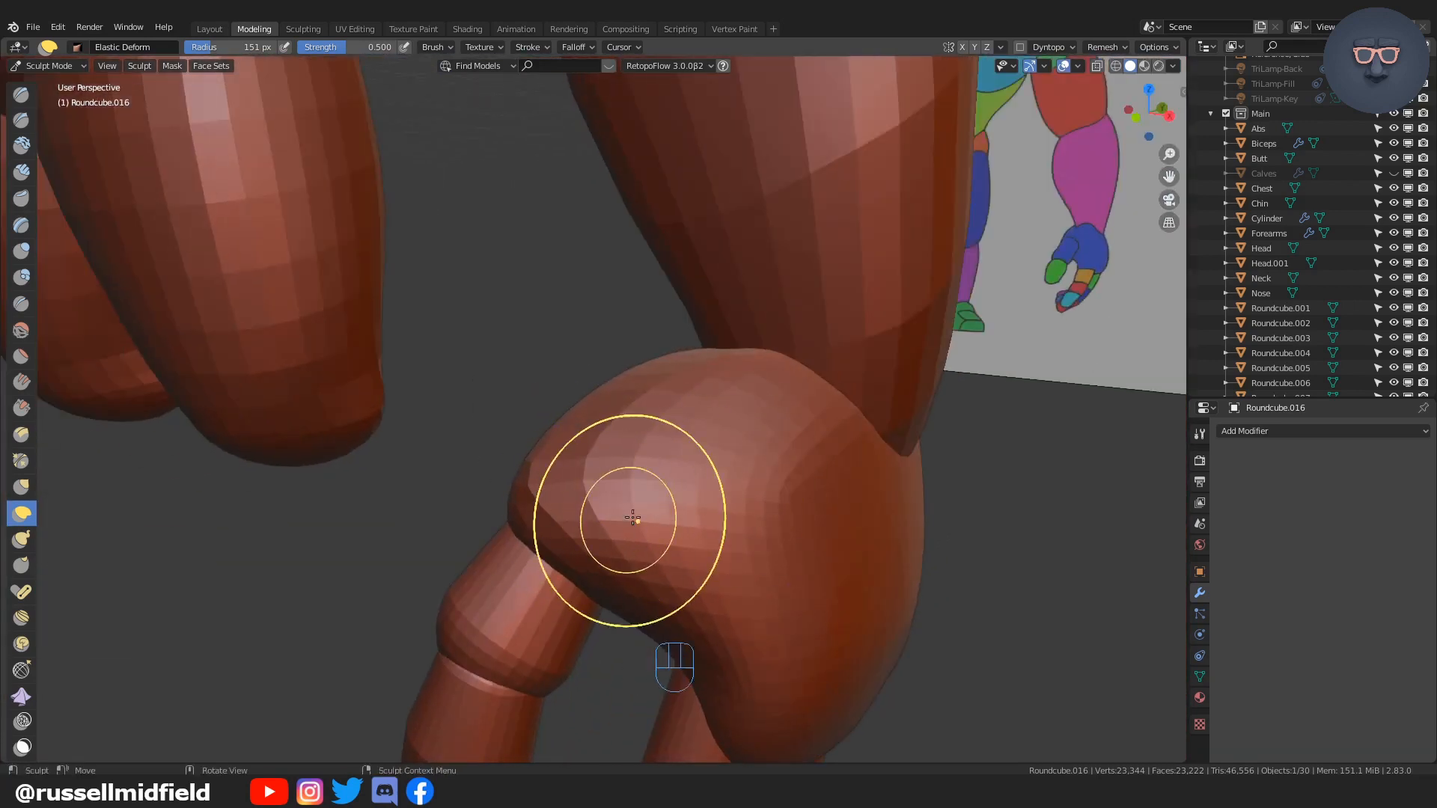
middle_drag(632, 517, 850, 562)
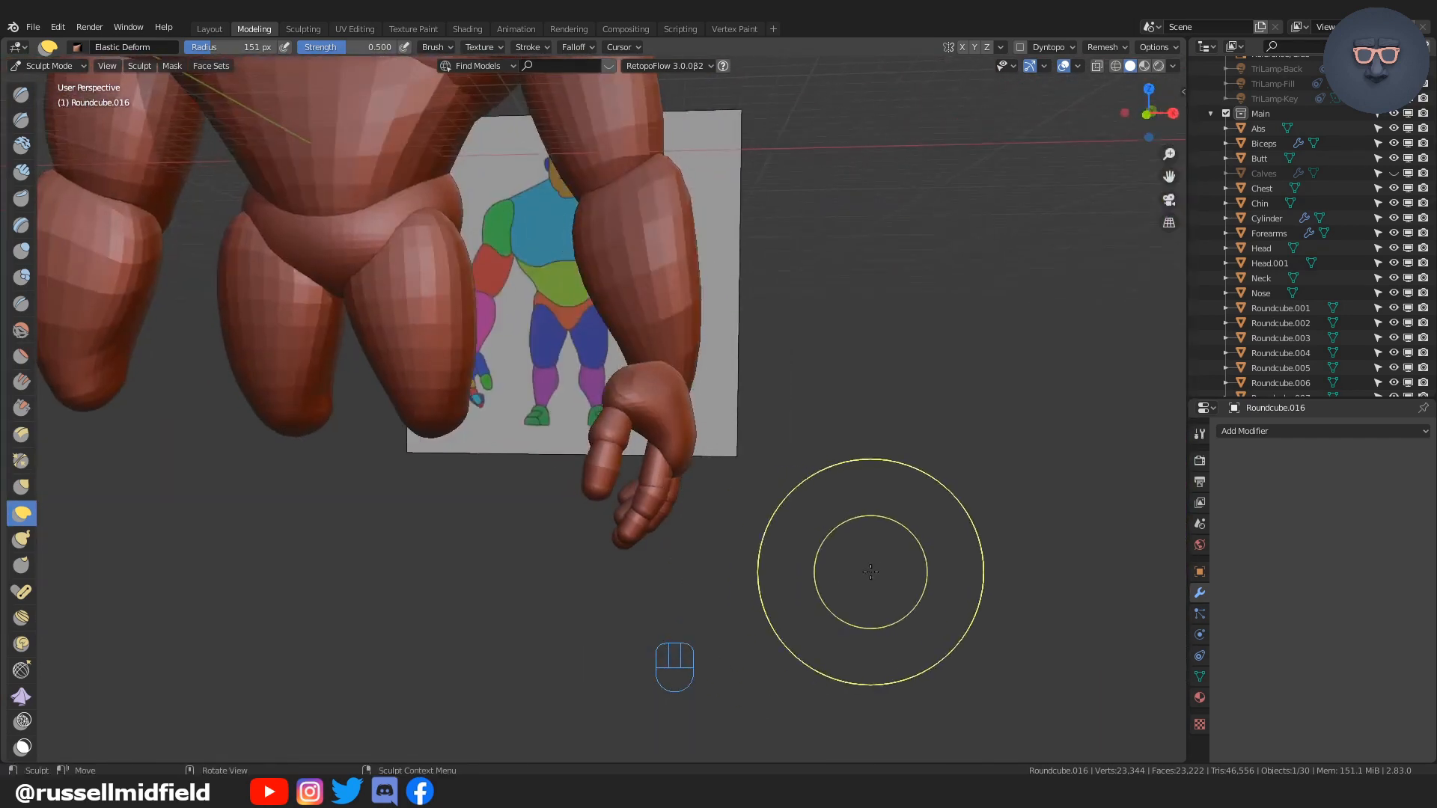
key(KP_1)
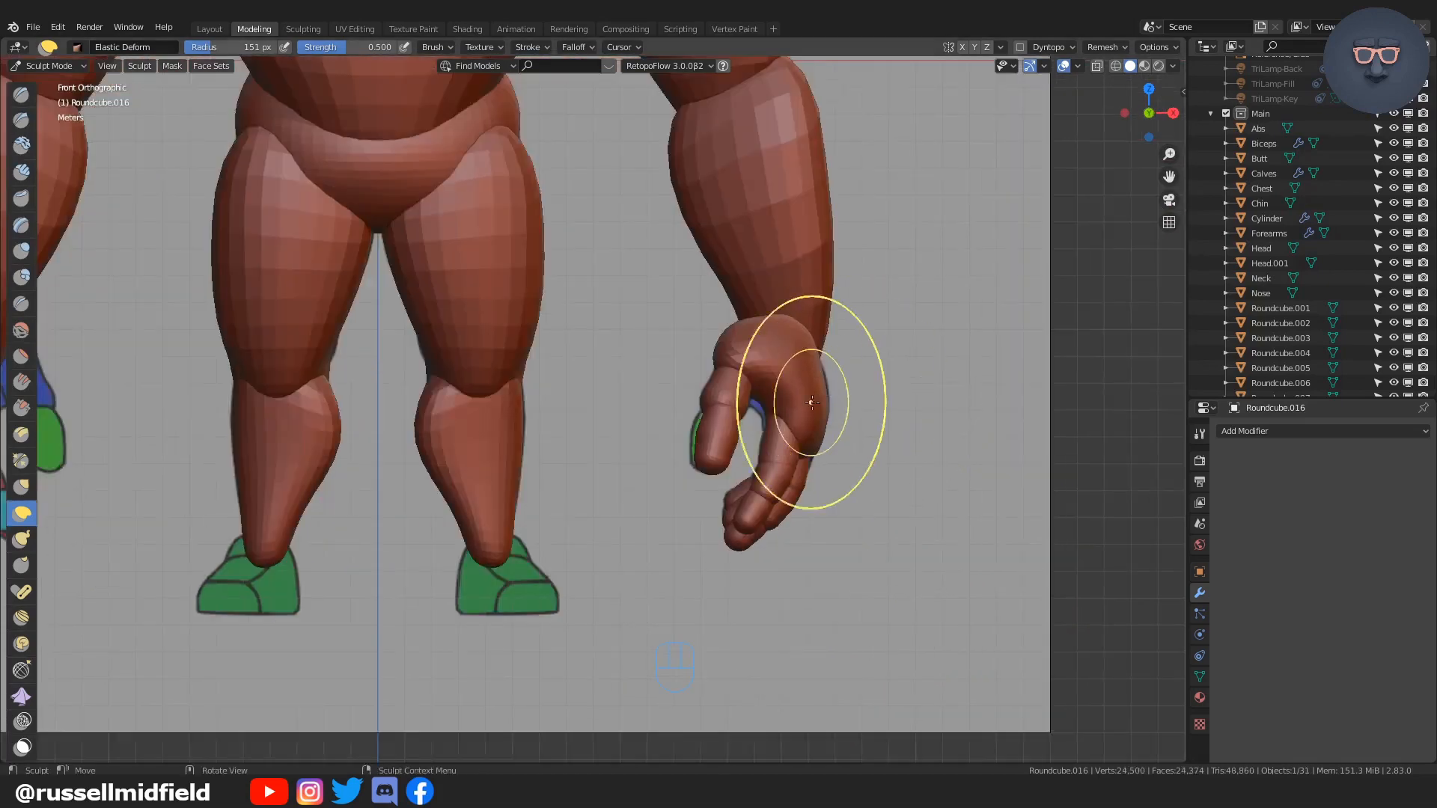
middle_drag(809, 401, 893, 401)
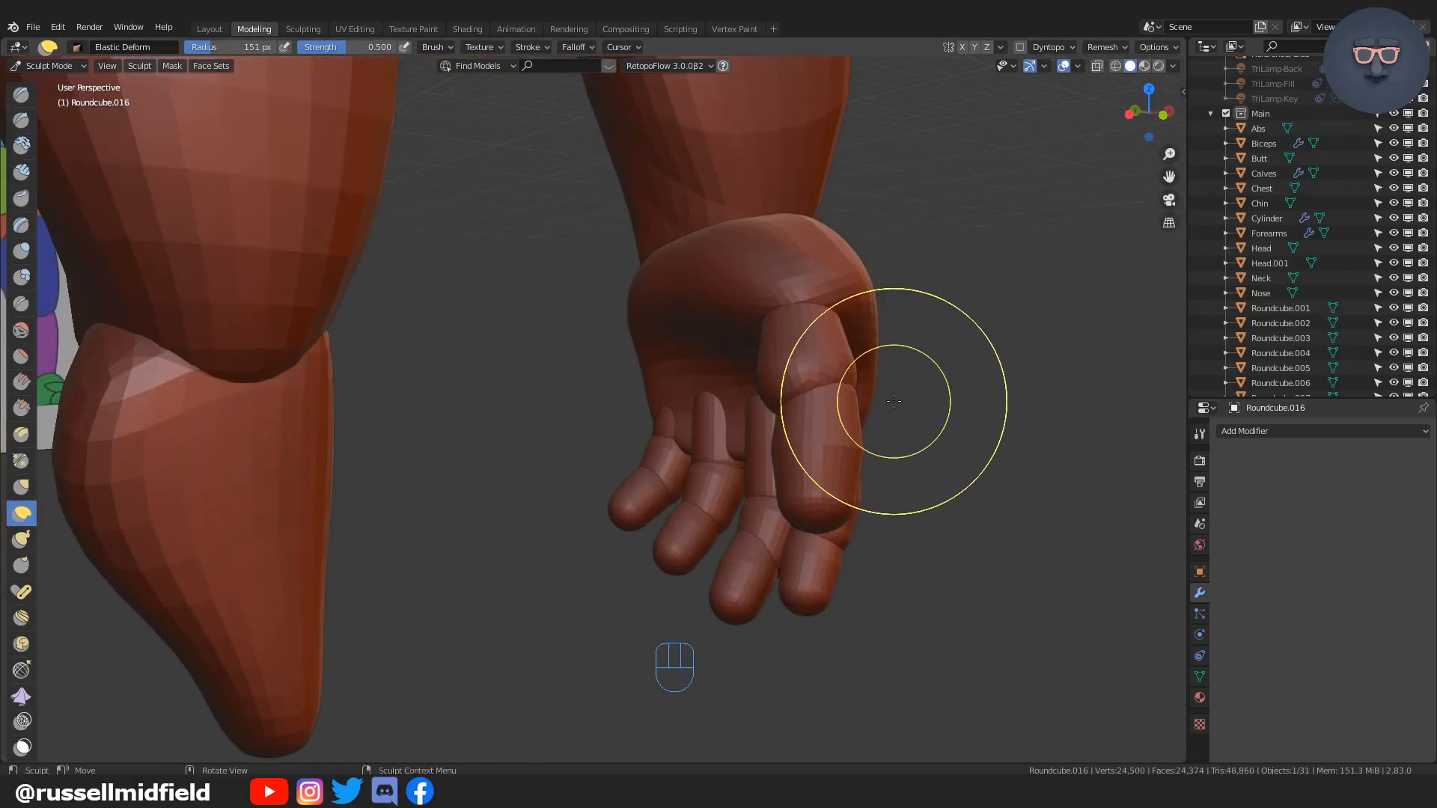
ctrl+middle_drag(773, 442, 659, 516)
ctrl+middle_drag(658, 517, 566, 524)
middle_drag(566, 524, 575, 516)
Step: Clip the view to a region around the forearm and hand to isolate them for sculpting
middle_drag(568, 465, 678, 285)
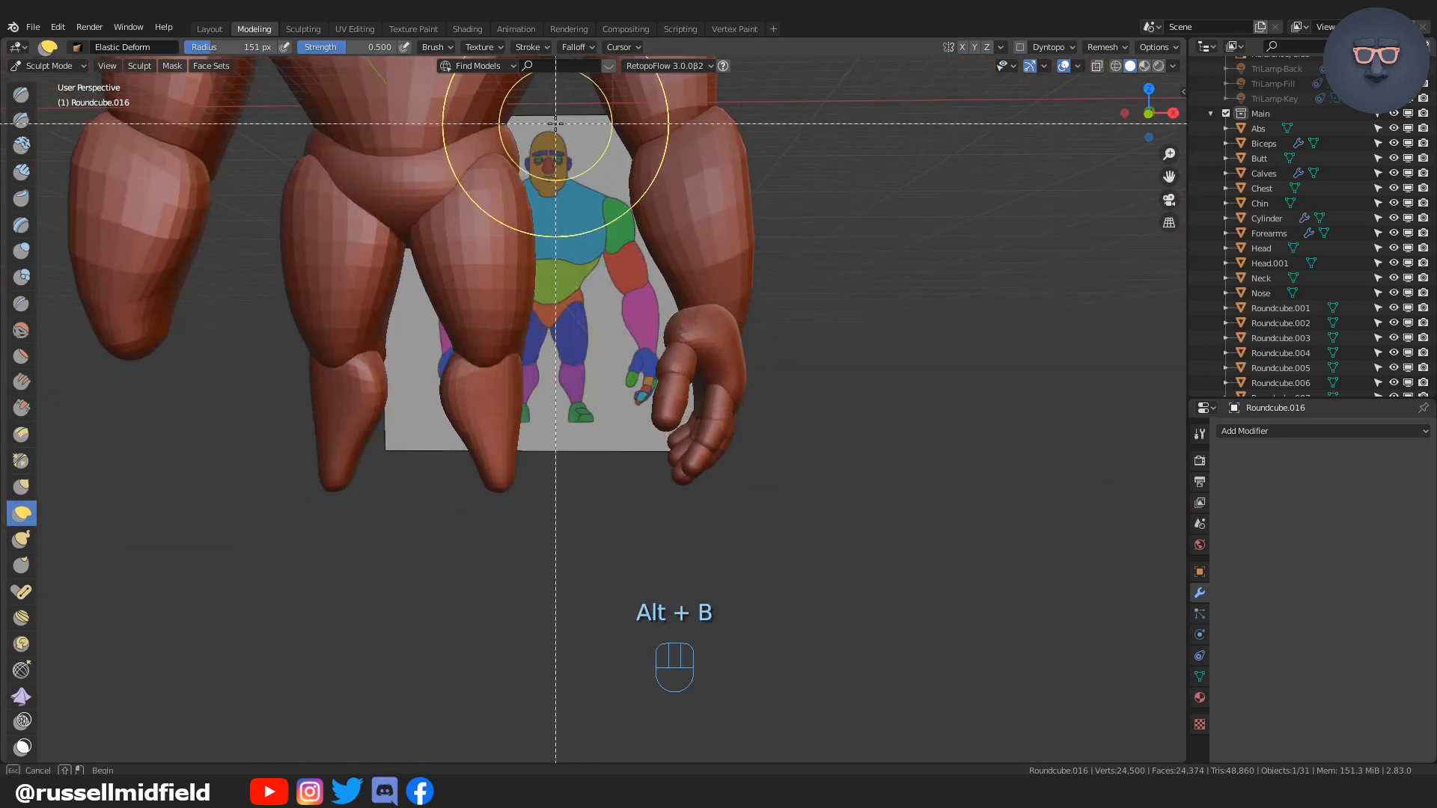
drag(555, 124, 840, 538)
mouse_move(758, 473)
middle_down()
mouse_move(1022, 438)
mouse_move(899, 429)
middle_up()
scroll(789, 465, down, 3)
scroll(764, 453, up, 8)
Step: Sculpt the lower edge of the palm around the finger bases, pulling it outward near the little finger
middle_drag(617, 427, 654, 426)
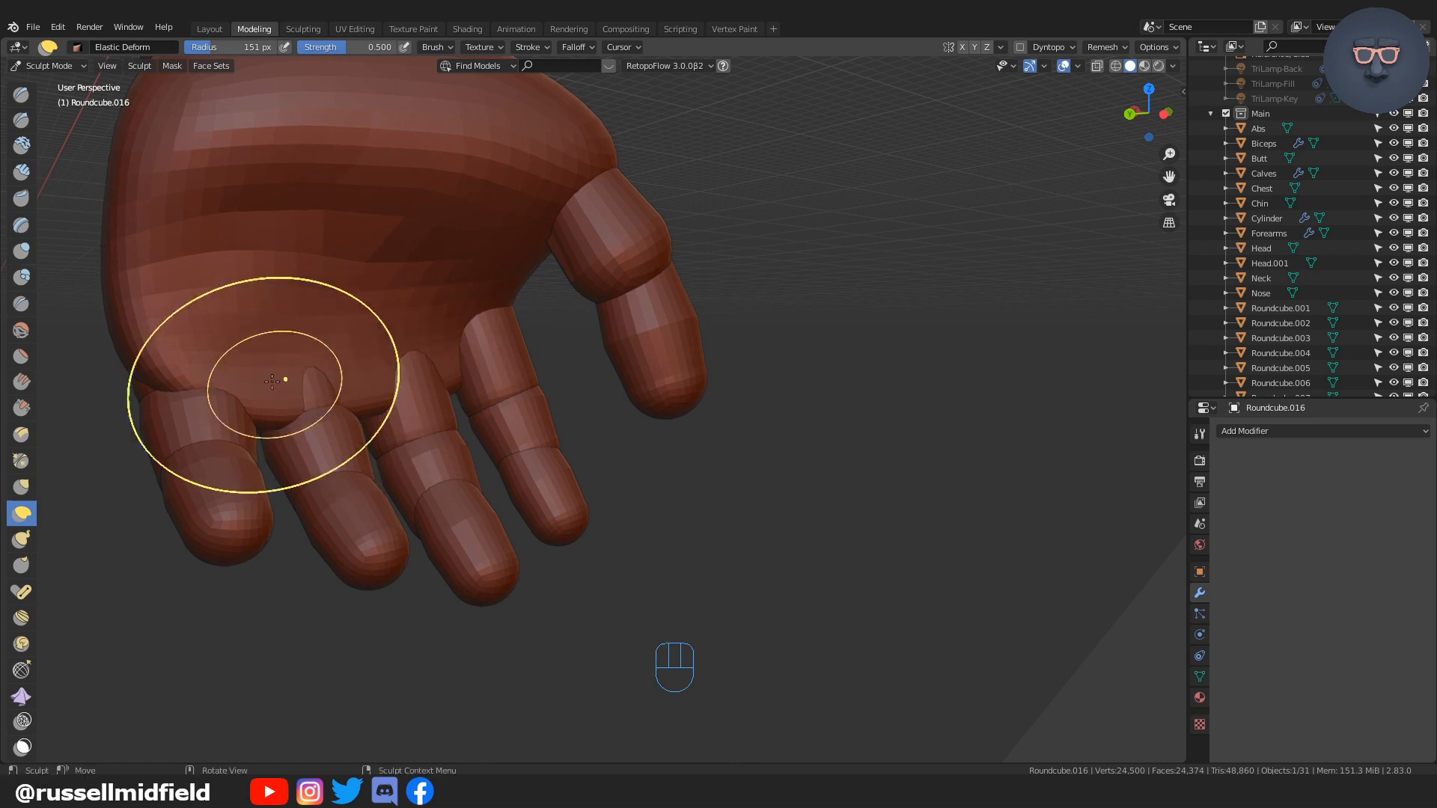
drag(225, 368, 181, 361)
middle_drag(465, 359, 670, 257)
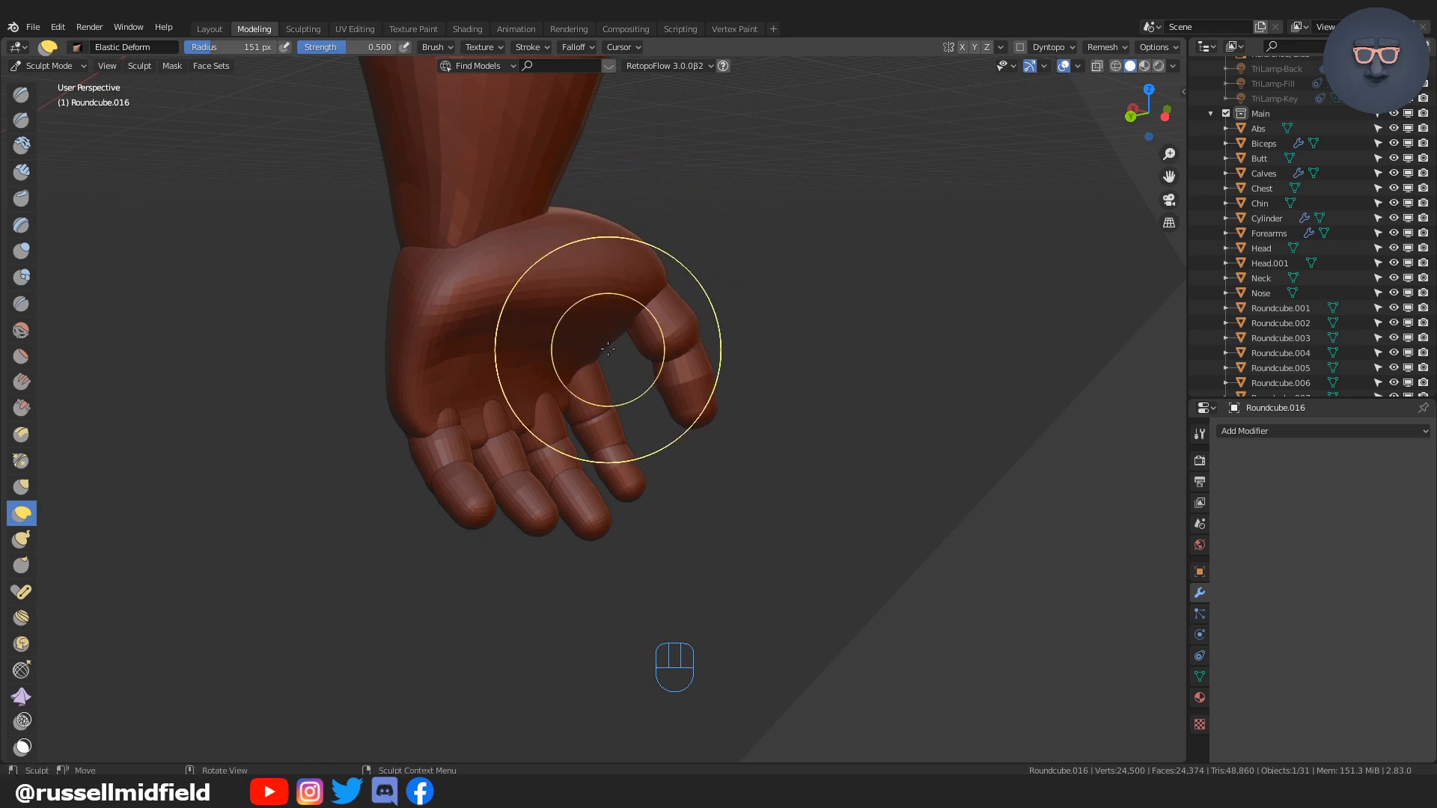
mouse_move(608, 349)
middle_down()
mouse_move(632, 334)
mouse_move(631, 311)
middle_up()
drag(590, 385, 584, 395)
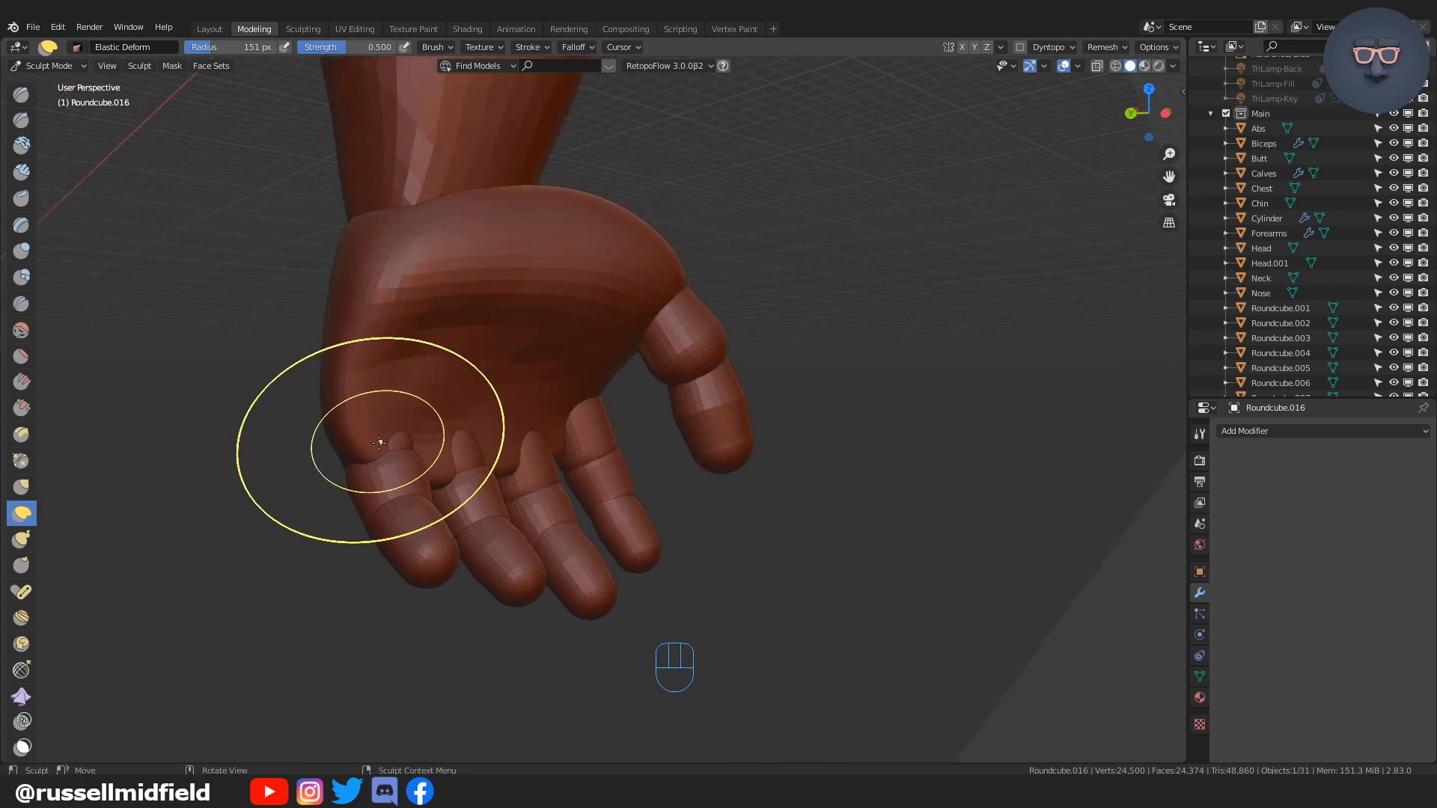
middle_drag(571, 378, 578, 410)
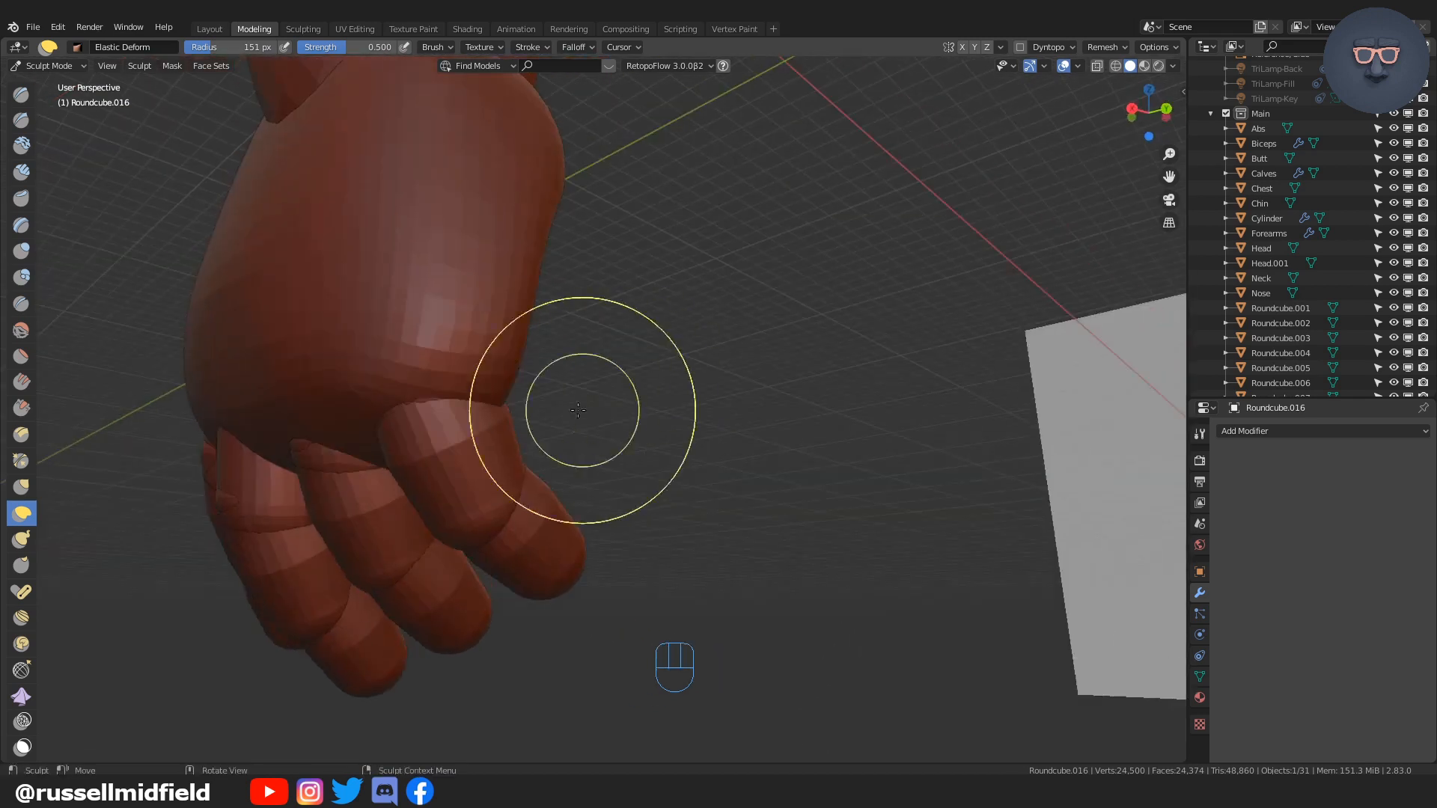
Step: Pull the palm outward at the index finger's knuckle with the Elastic Deform brush
middle_drag(397, 376, 577, 407)
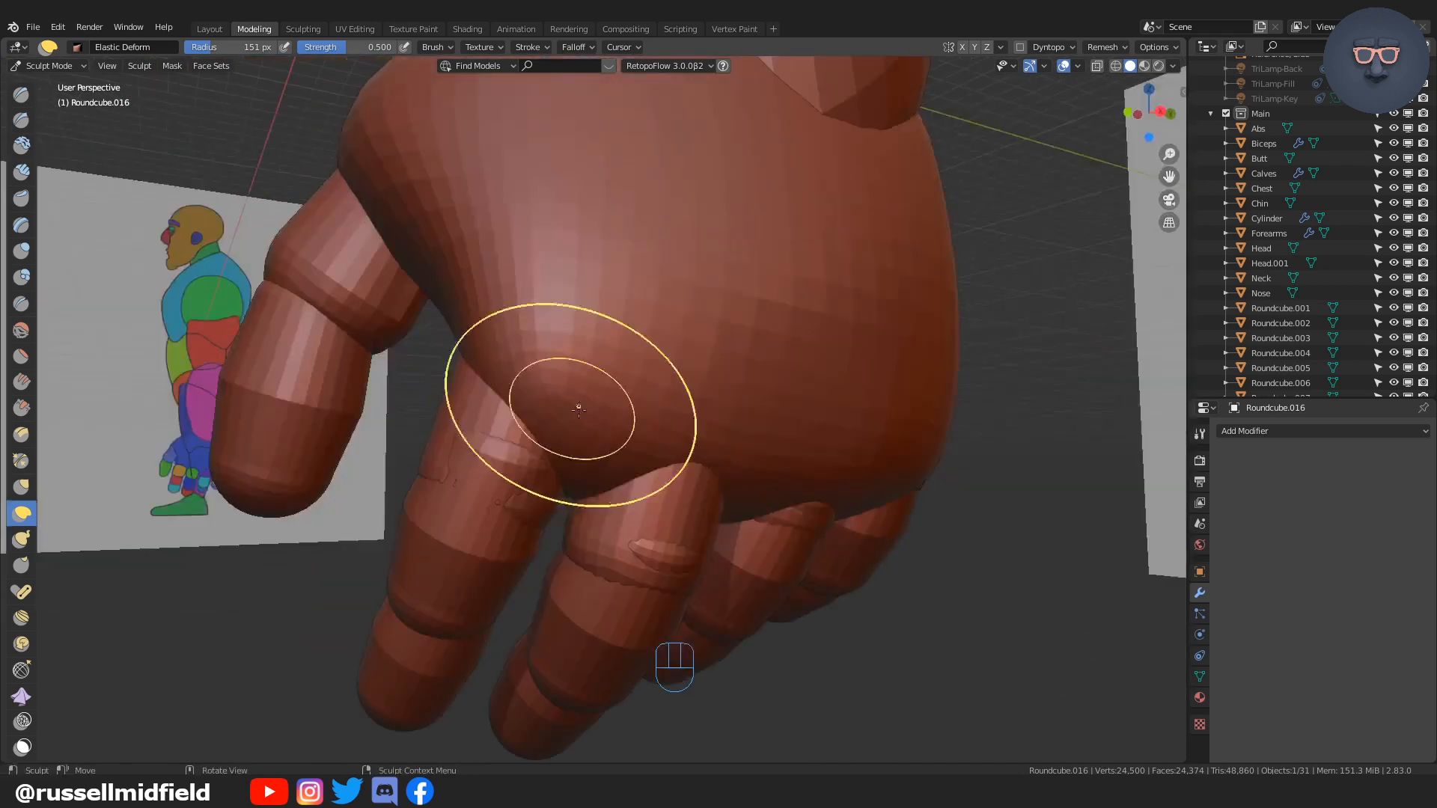
middle_drag(700, 420, 763, 368)
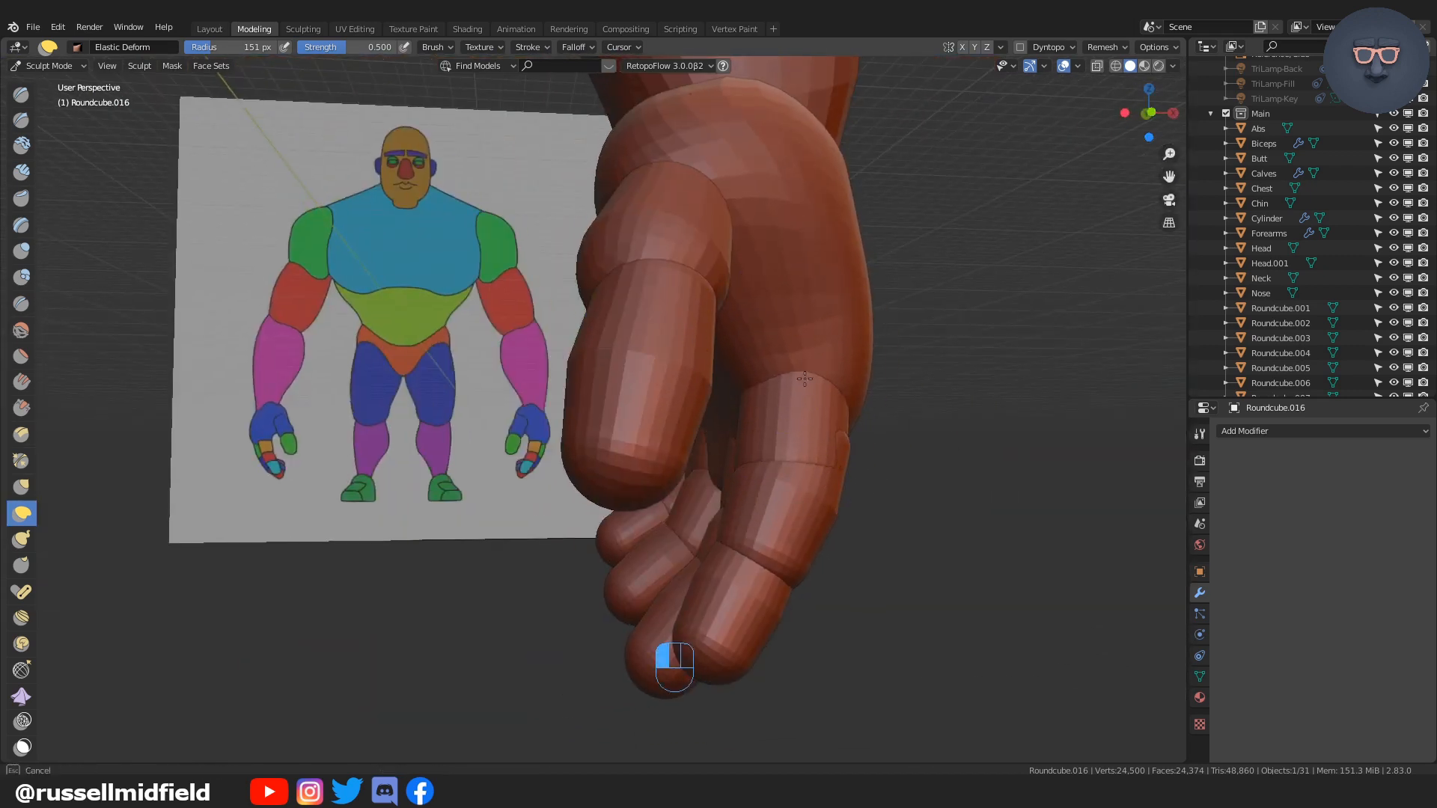
drag(804, 378, 825, 385)
Step: Set the brush radius to 127 px and pull the thumb side of the palm up toward the wrist
mouse_move(825, 385)
middle_down()
mouse_move(928, 392)
mouse_move(786, 390)
middle_up()
ctrl+middle_drag(786, 389, 771, 441)
middle_drag(771, 441, 584, 439)
key(f)
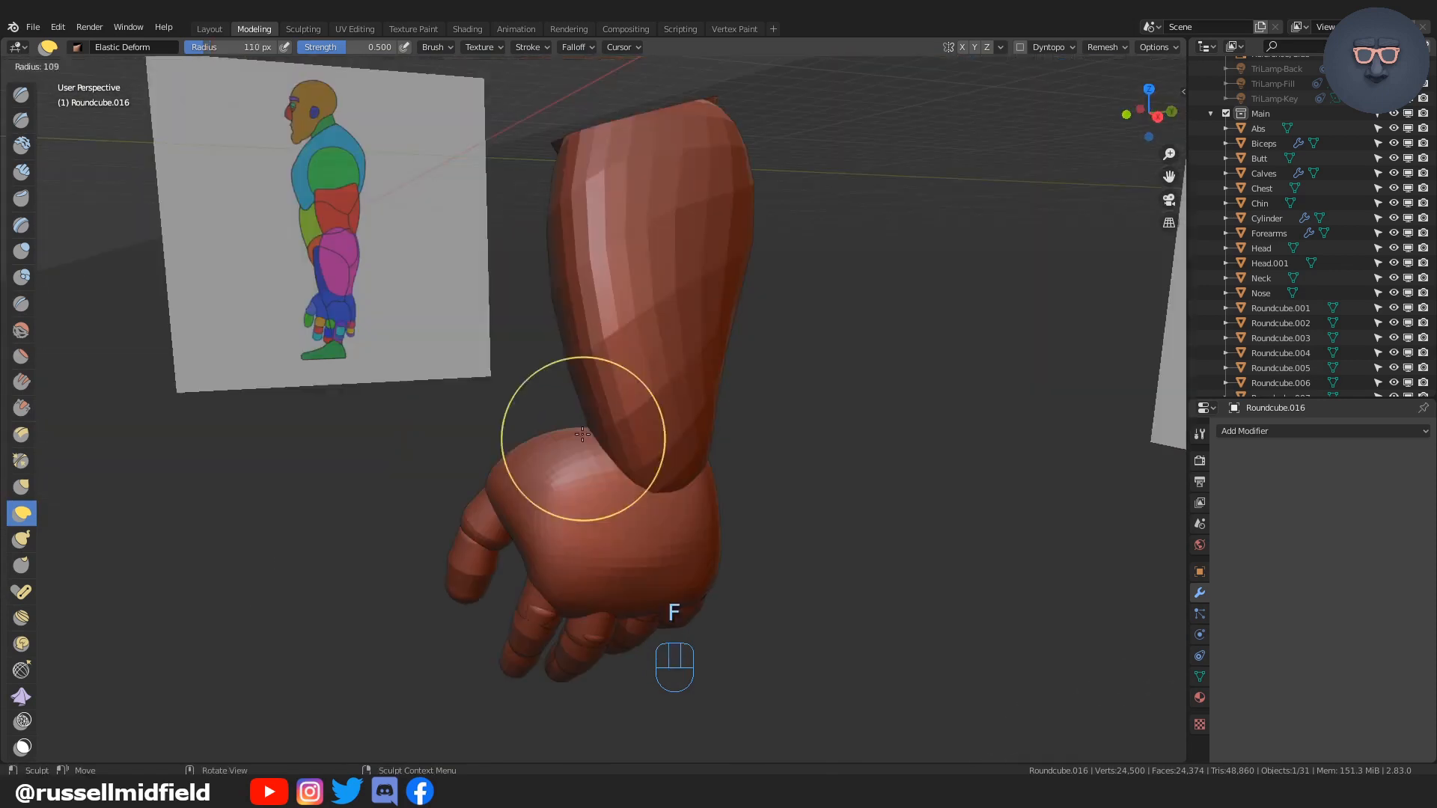
click(589, 402)
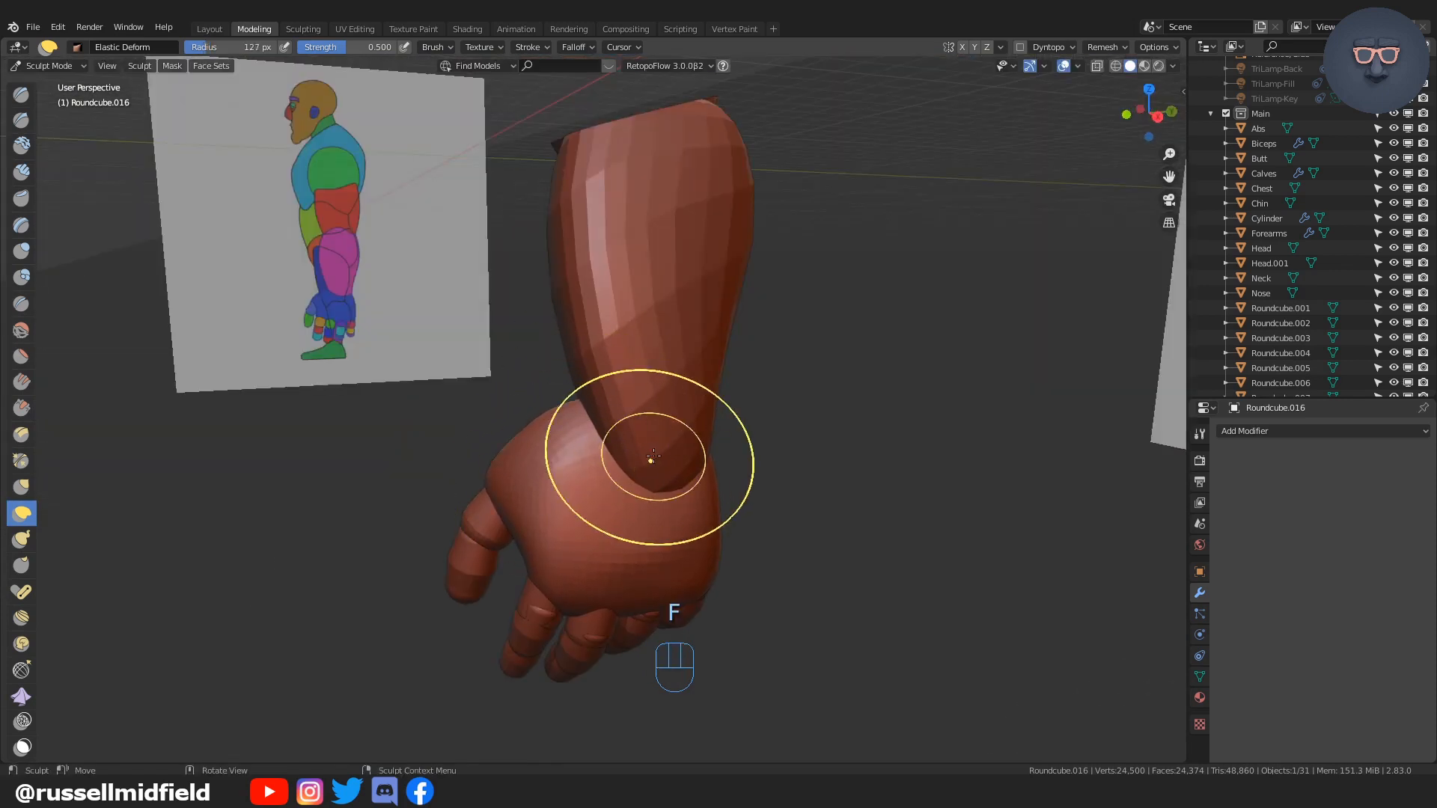
Step: Switch sculpting from the palm to the forearm and reshape its wrist end with the Elastic Deform brush to fit the palm
key(KP_3)
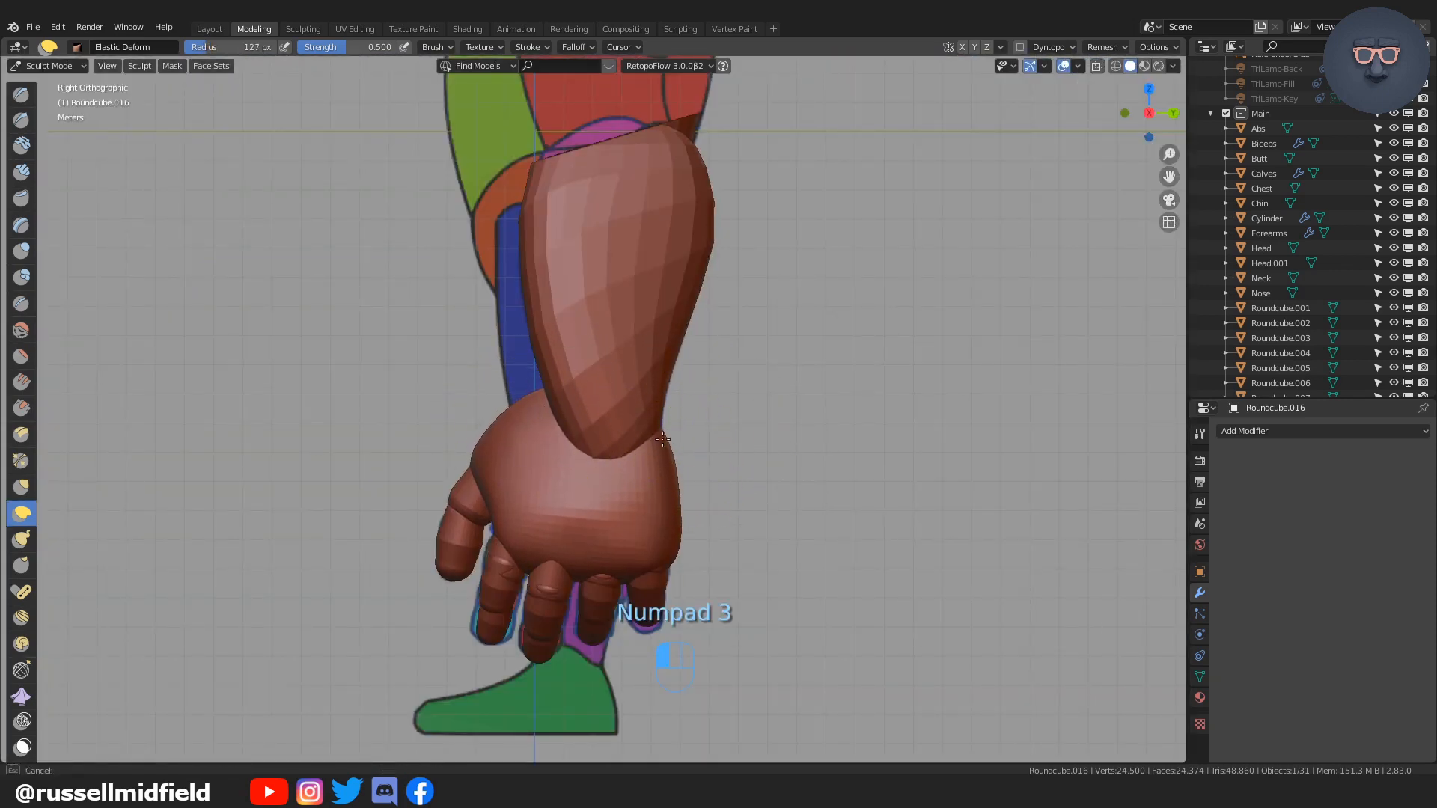
middle_drag(670, 434, 753, 431)
ctrl+middle_drag(753, 432, 755, 475)
middle_drag(755, 475, 687, 475)
shift+middle_drag(699, 399, 699, 460)
key(ctrl+Tab)
click(587, 449)
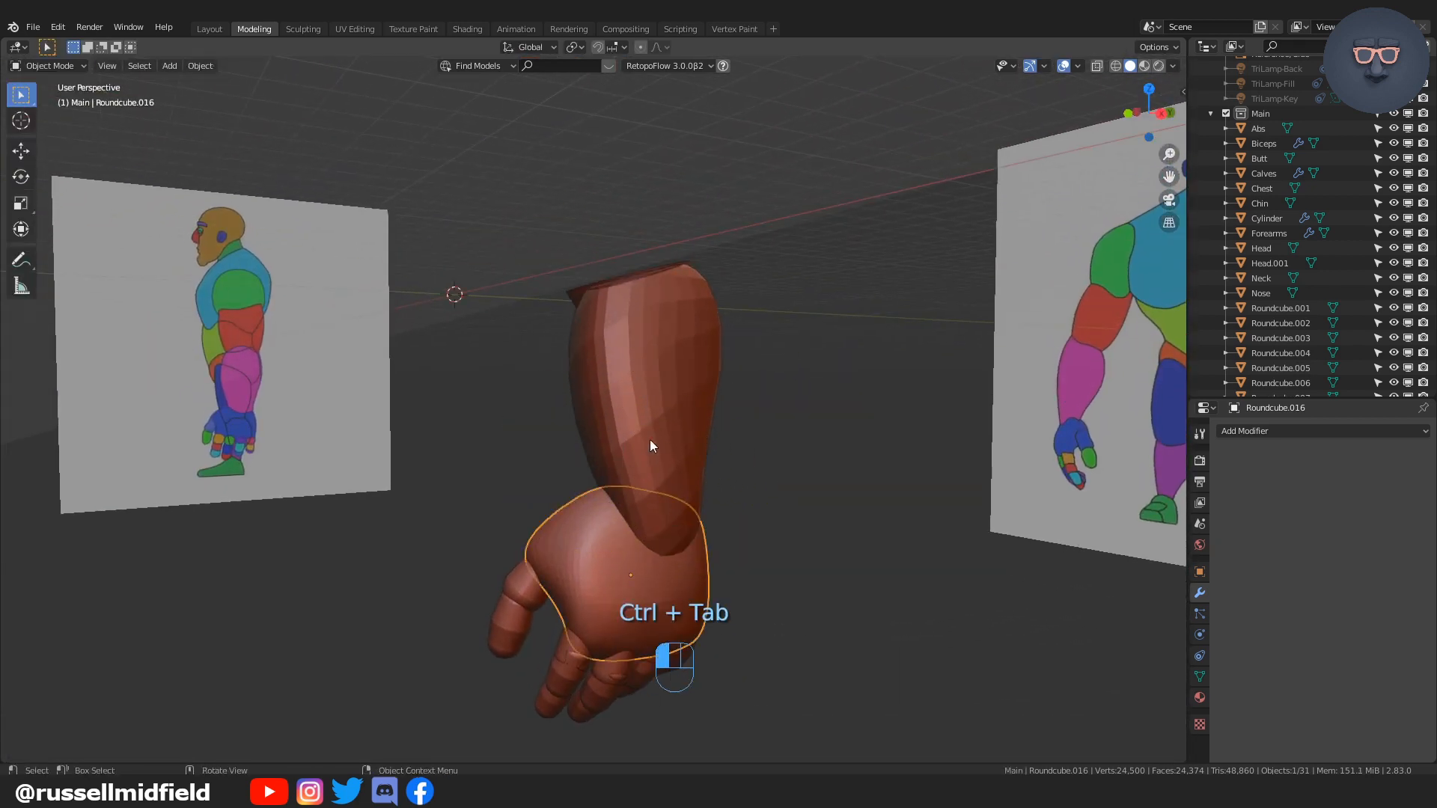
click(659, 458)
key(ctrl+Tab)
click(634, 515)
middle_drag(634, 515, 586, 483)
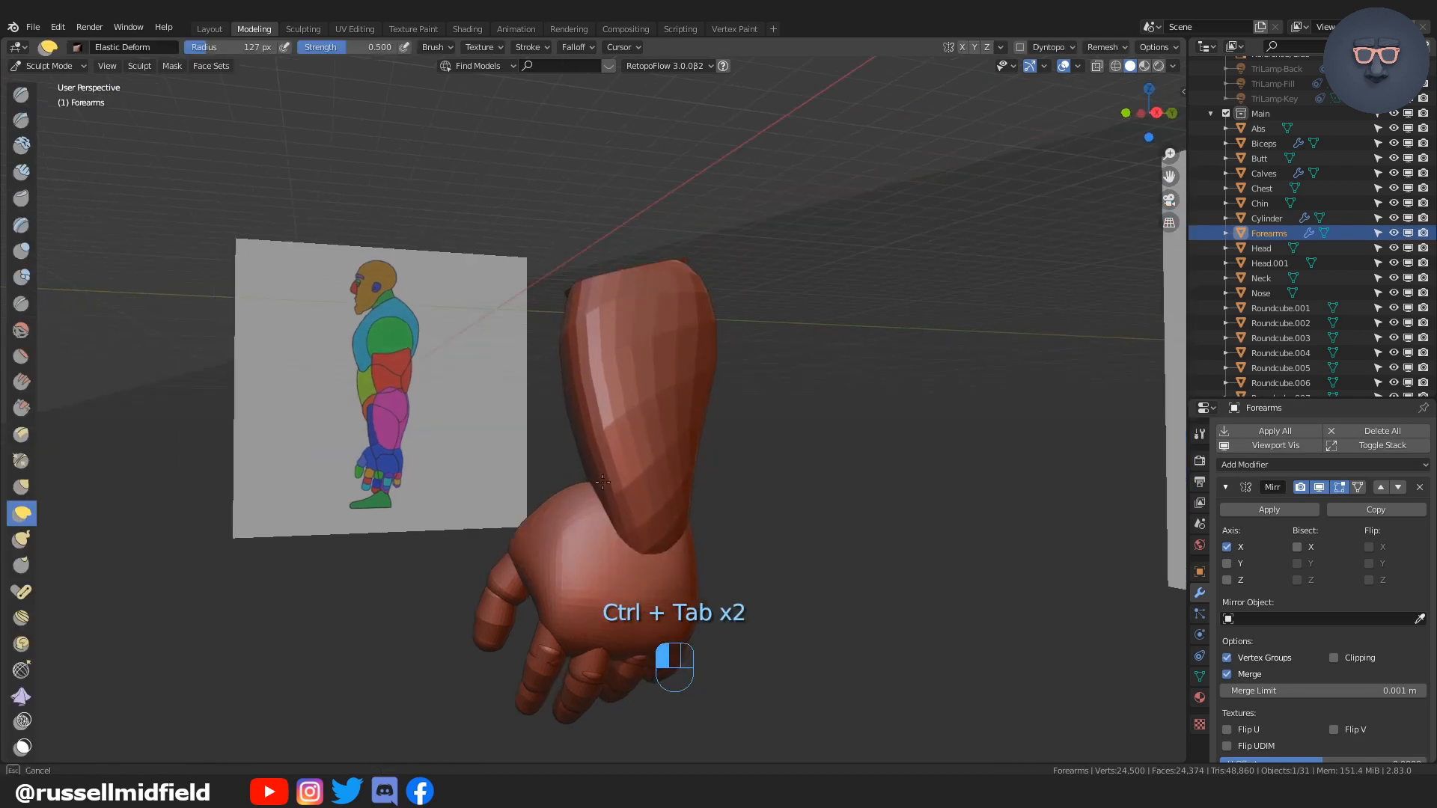
middle_drag(679, 500, 676, 485)
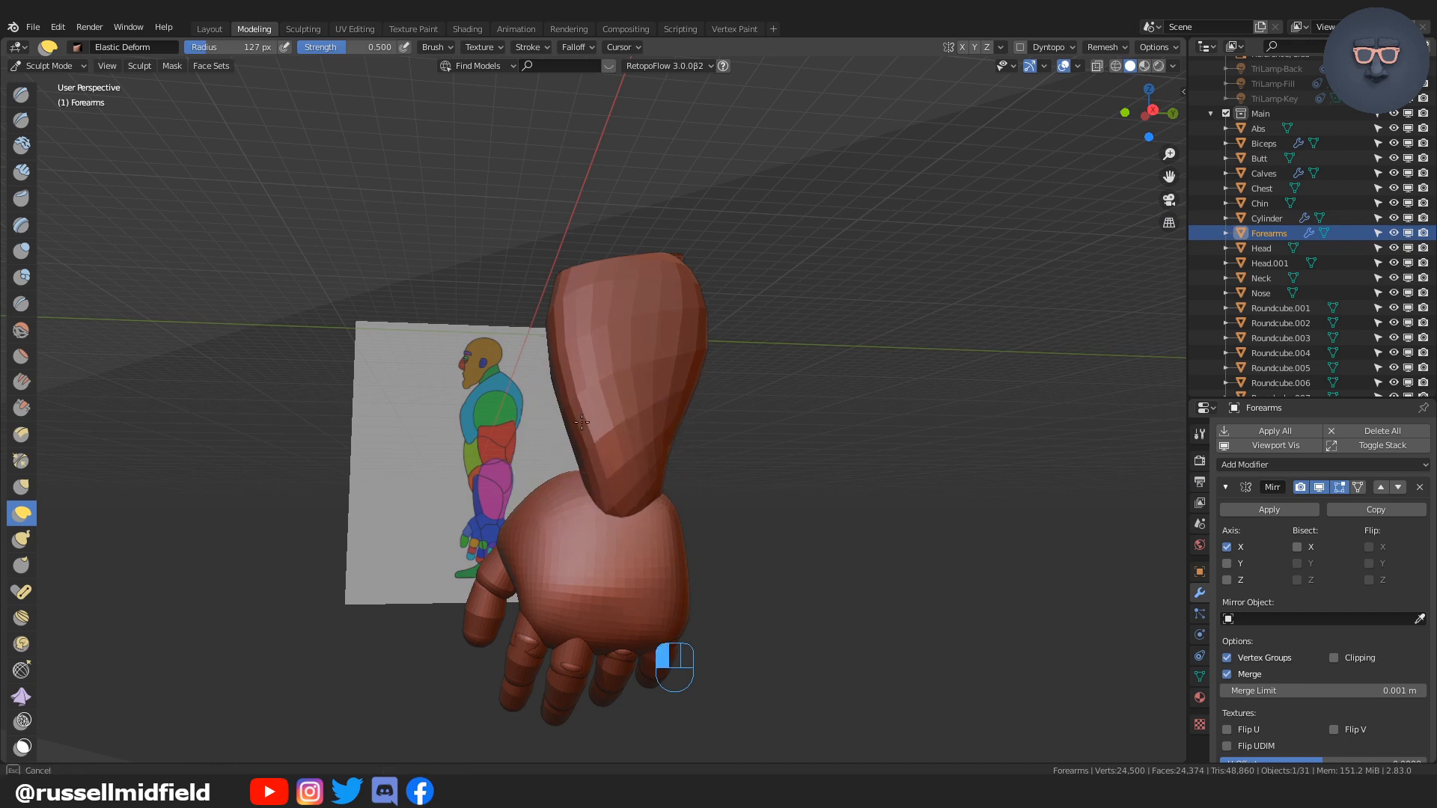
mouse_move(582, 422)
middle_down()
mouse_move(665, 475)
mouse_move(664, 513)
mouse_move(711, 501)
mouse_move(716, 471)
middle_up()
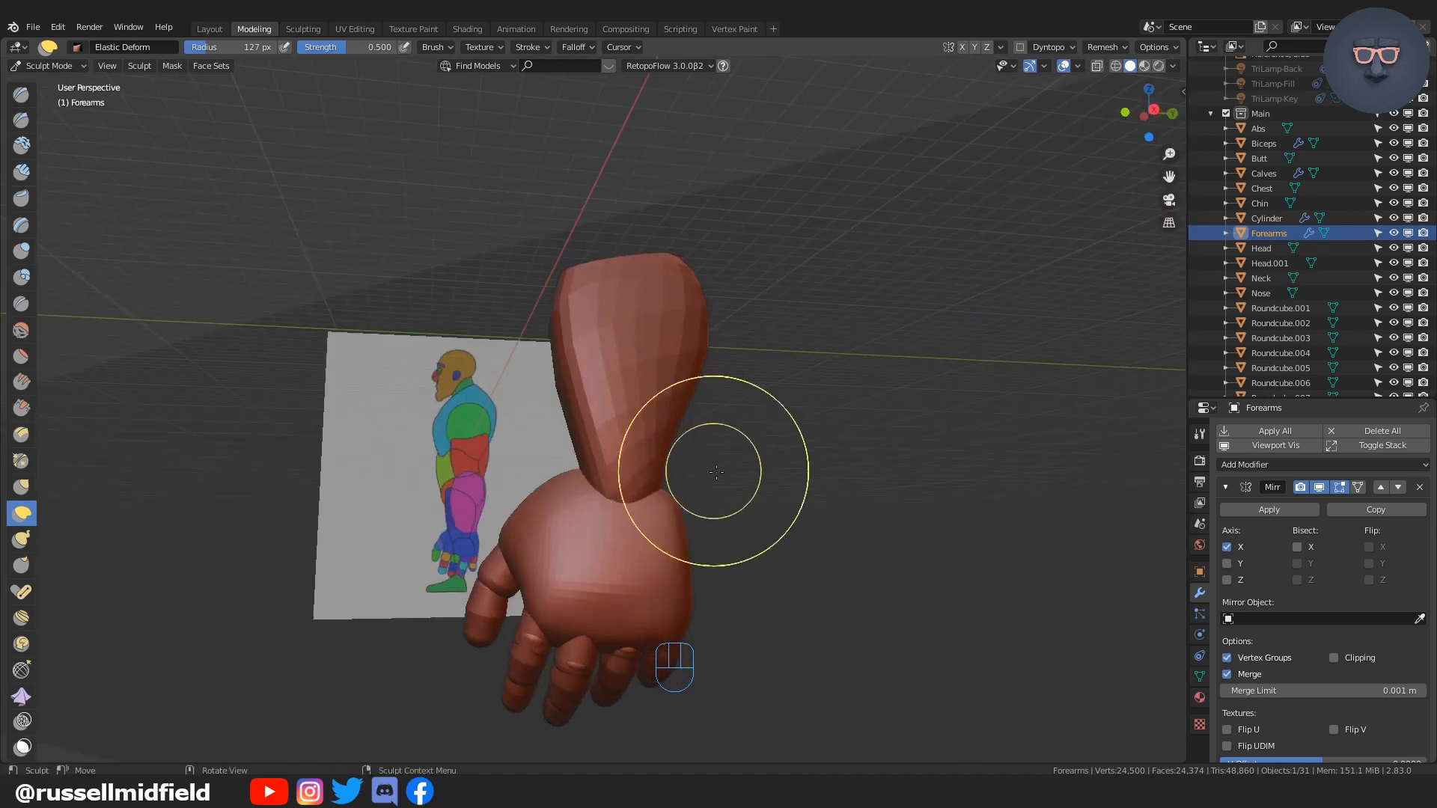
Step: Clear the view clipping to show the whole character and select the palm and all finger and thumb pieces
key(KP_3)
mouse_move(703, 587)
middle_down()
mouse_move(690, 497)
mouse_move(828, 487)
mouse_move(743, 516)
mouse_move(839, 257)
mouse_move(978, 436)
middle_up()
key(alt+b)
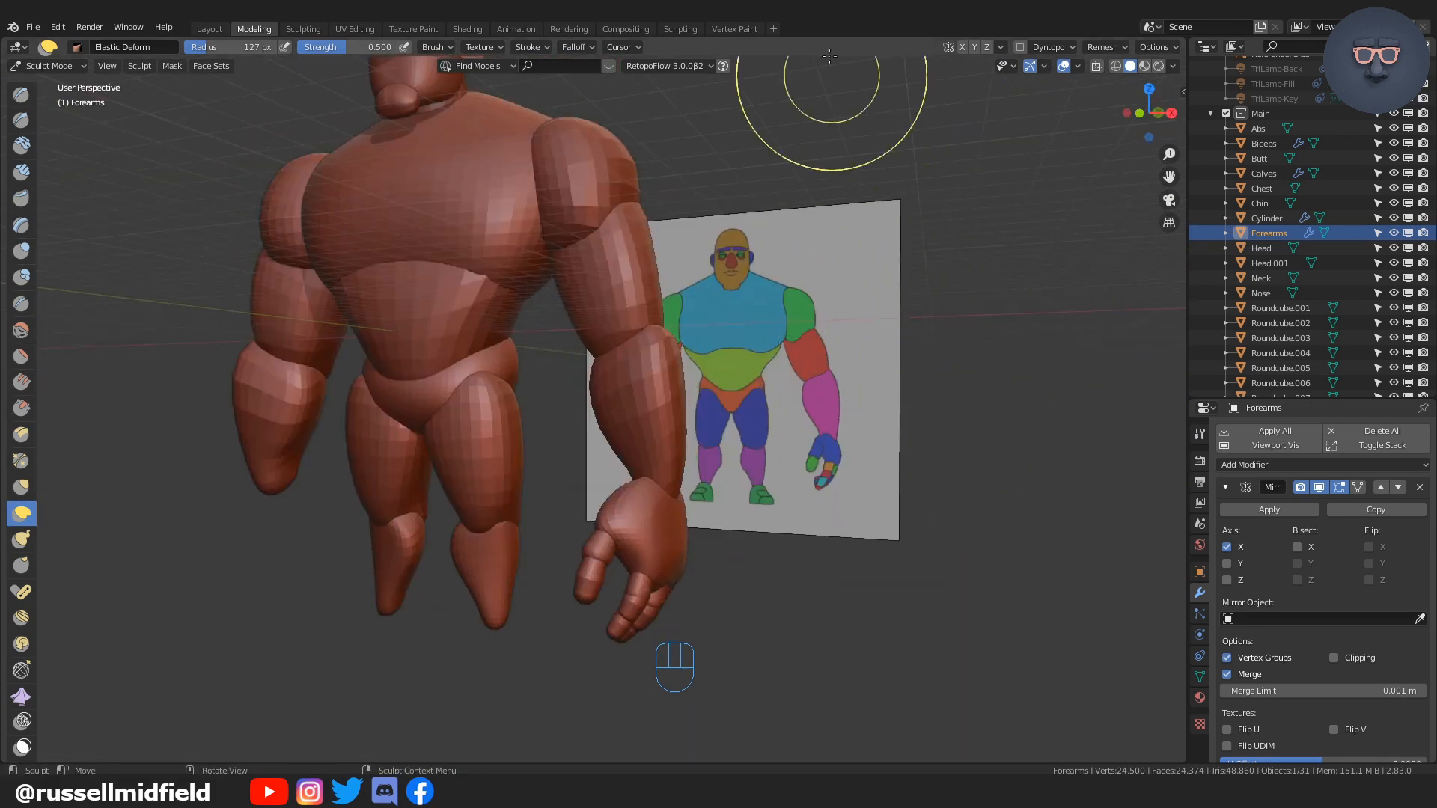
key(ctrl+Tab)
mouse_move(694, 509)
middle_down()
mouse_move(649, 448)
mouse_move(556, 427)
middle_up()
drag(557, 426, 614, 521)
middle_drag(614, 521, 677, 506)
shift+click(556, 456)
shift+click(605, 503)
shift+click(605, 503)
key(g)
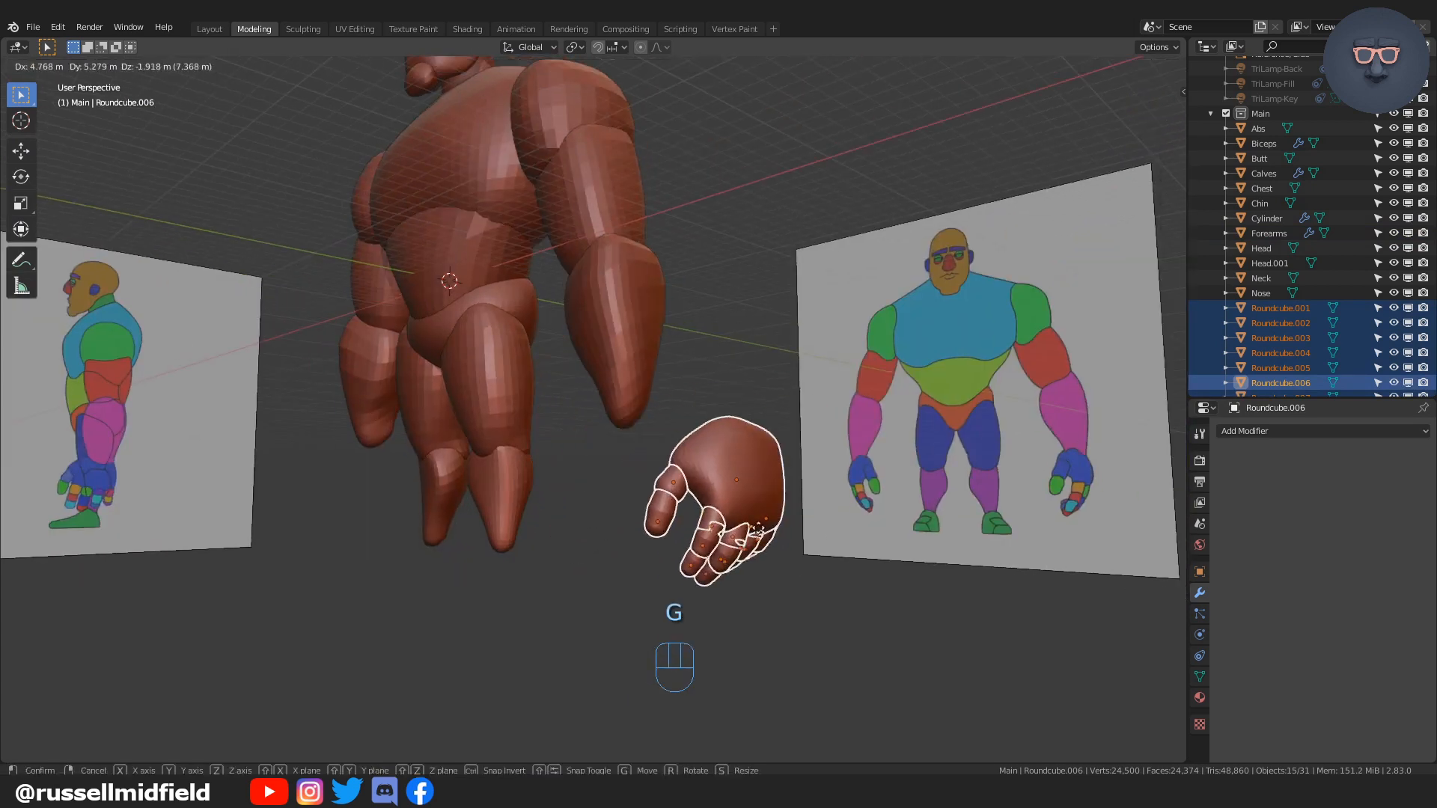
key(ctrl+z)
Step: Apply all transforms to the selected hand pieces
middle_drag(759, 477, 1263, 594)
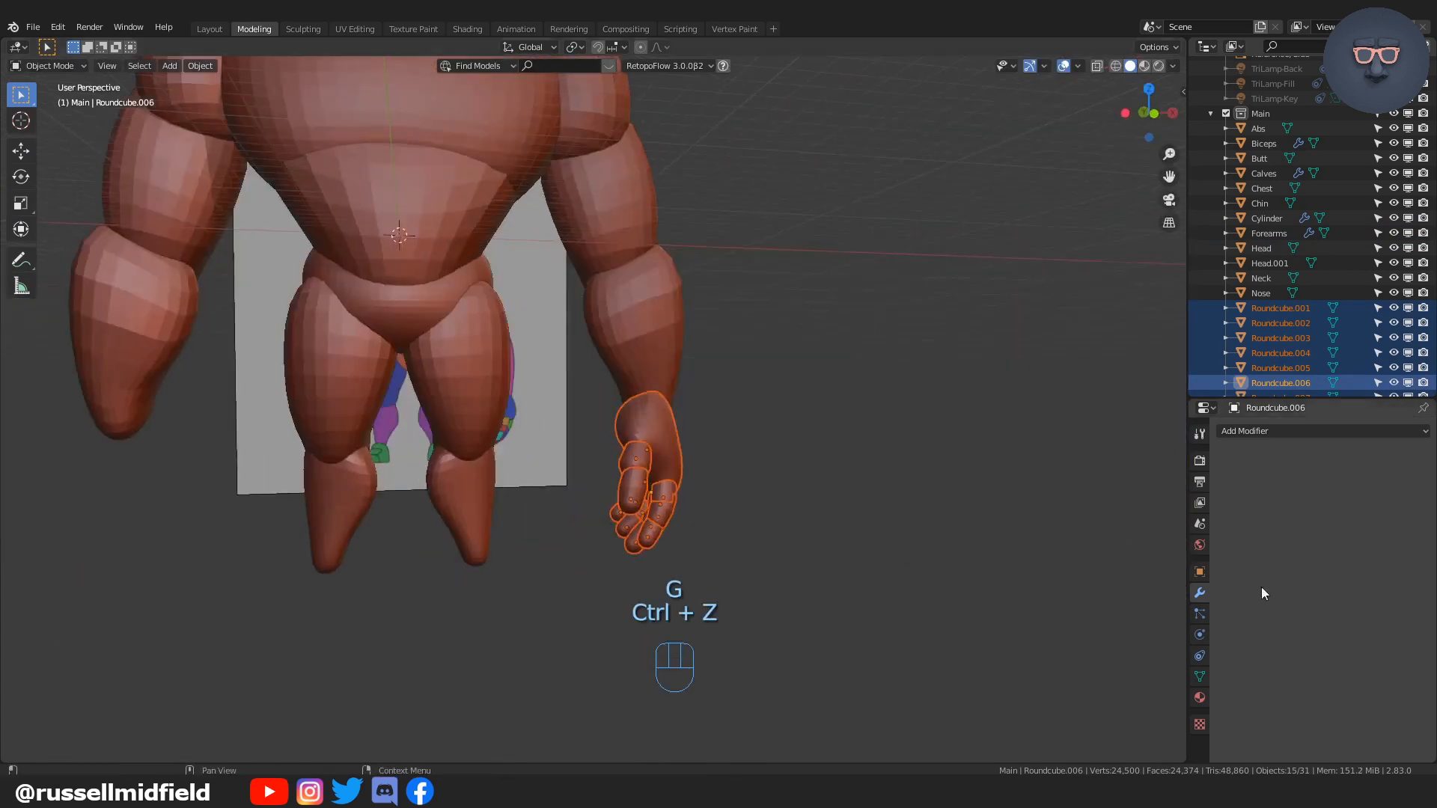
click(1269, 433)
key(ctrl+a)
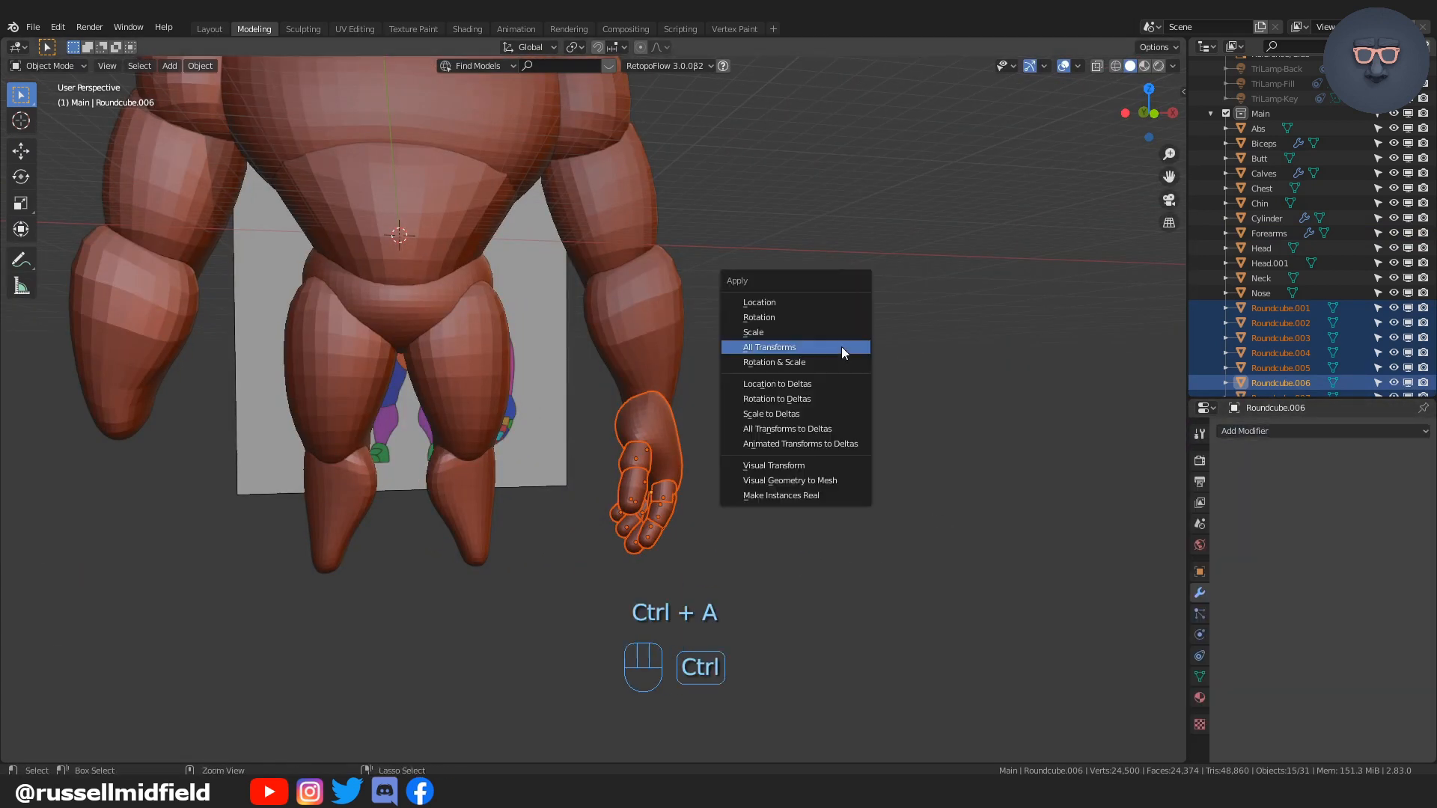
click(842, 347)
Step: Add a Mirror modifier on the X axis to the active finger segment and link its modifiers to the other selected hand pieces
click(1307, 432)
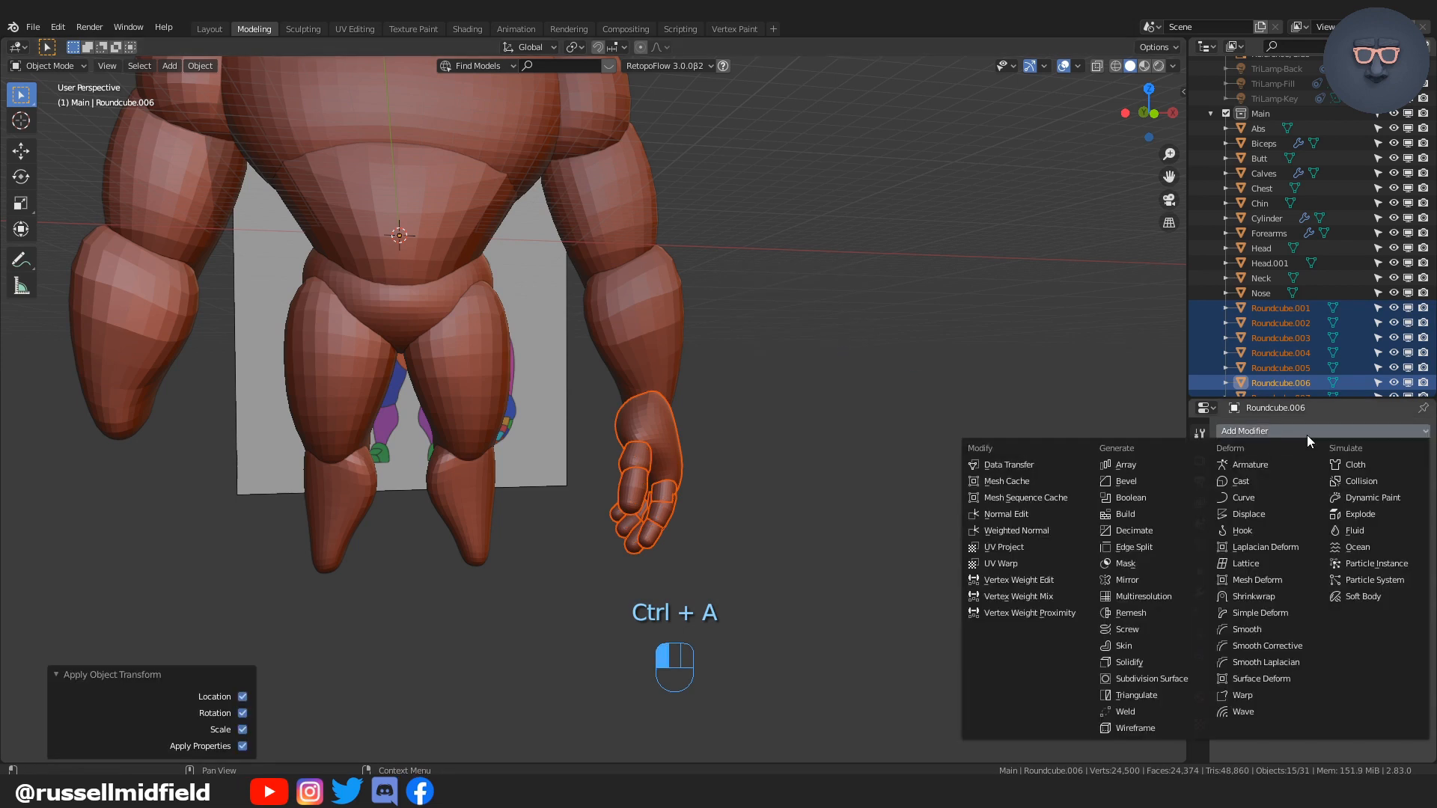
click(1166, 581)
key(ctrl+l)
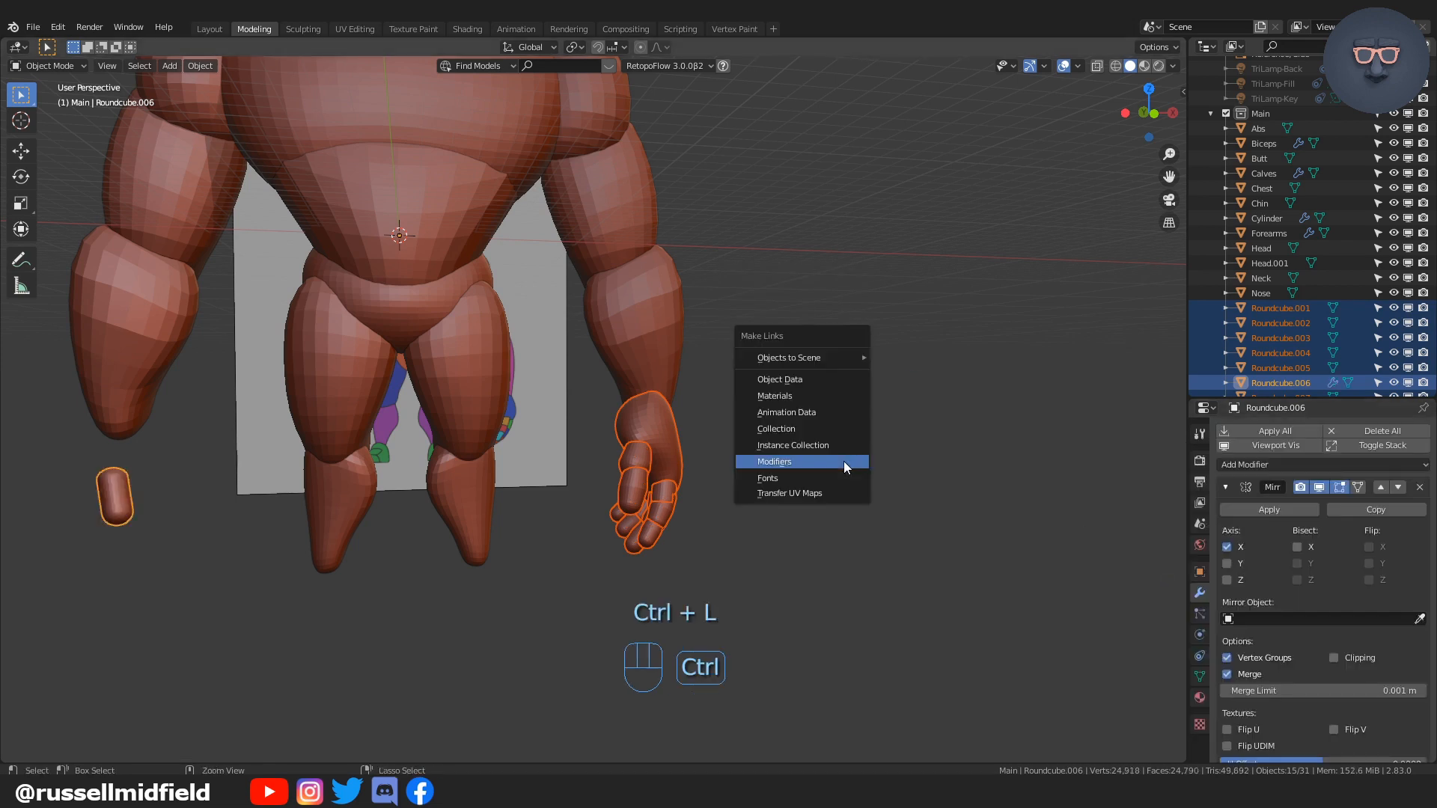
click(843, 461)
click(839, 482)
middle_drag(840, 486, 931, 527)
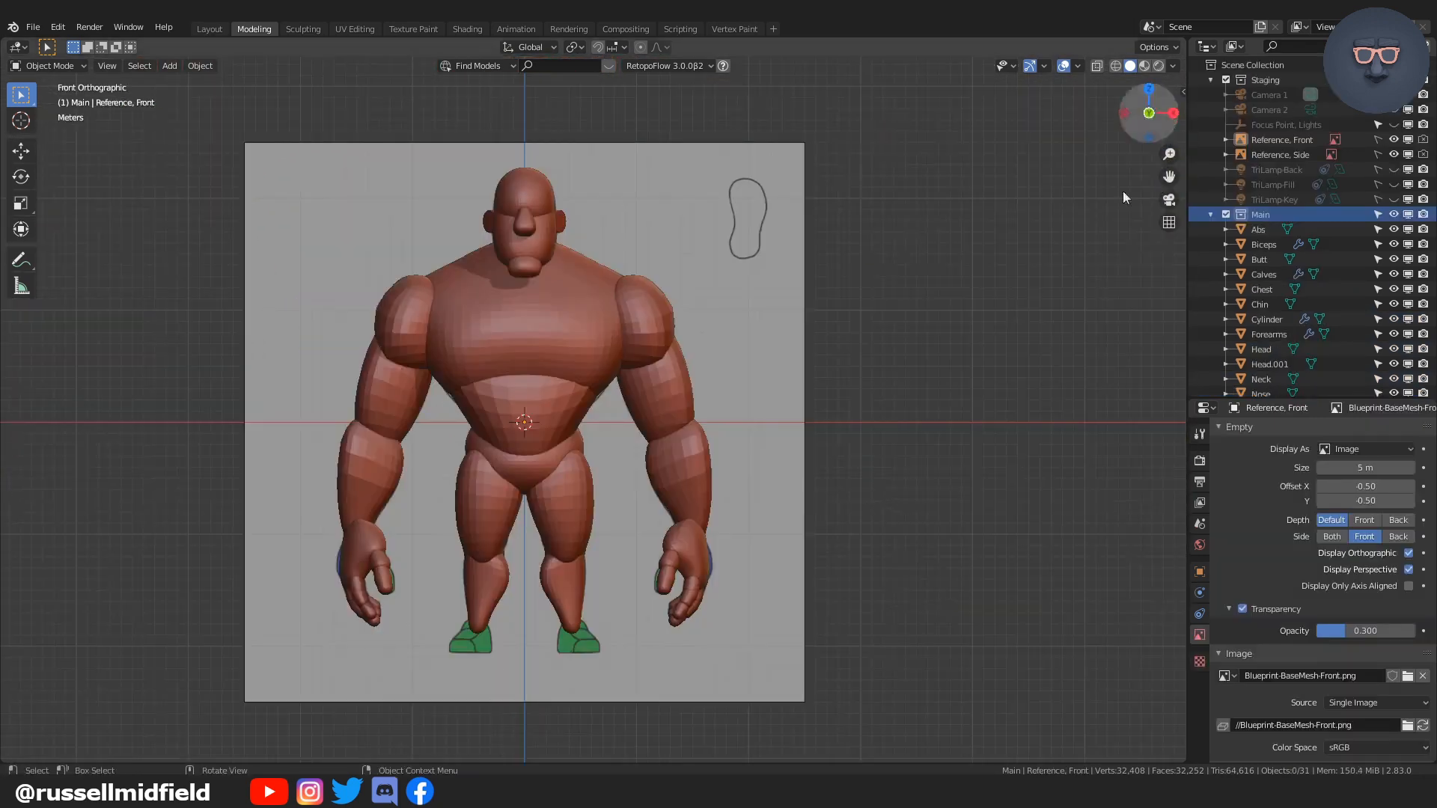
Step: Add a single-vertex mesh and place the vertex on the toe end of the foot outline in the front reference
scroll(523, 325, up, 5)
key(shift+a)
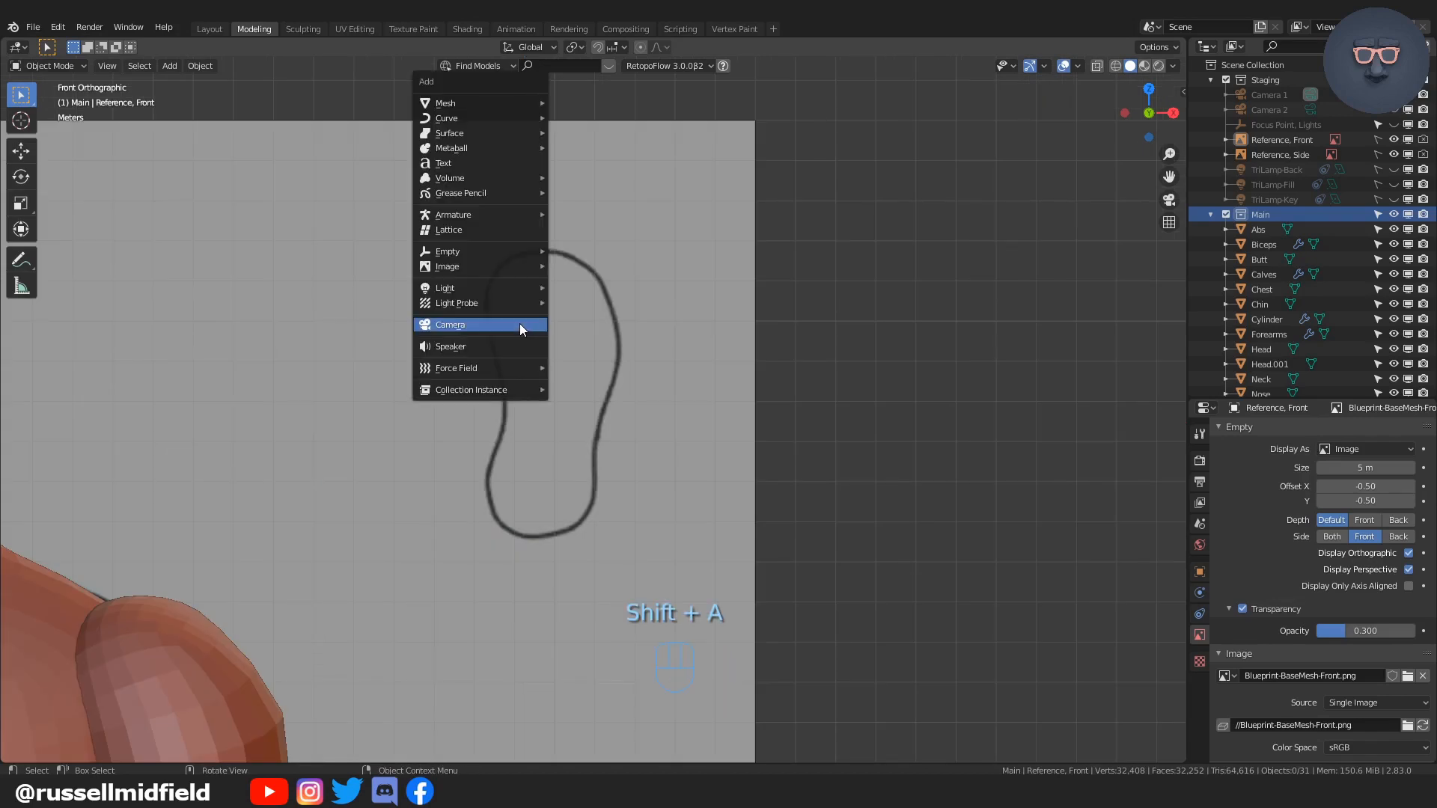
mouse_move(479, 104)
mouse_move(599, 324)
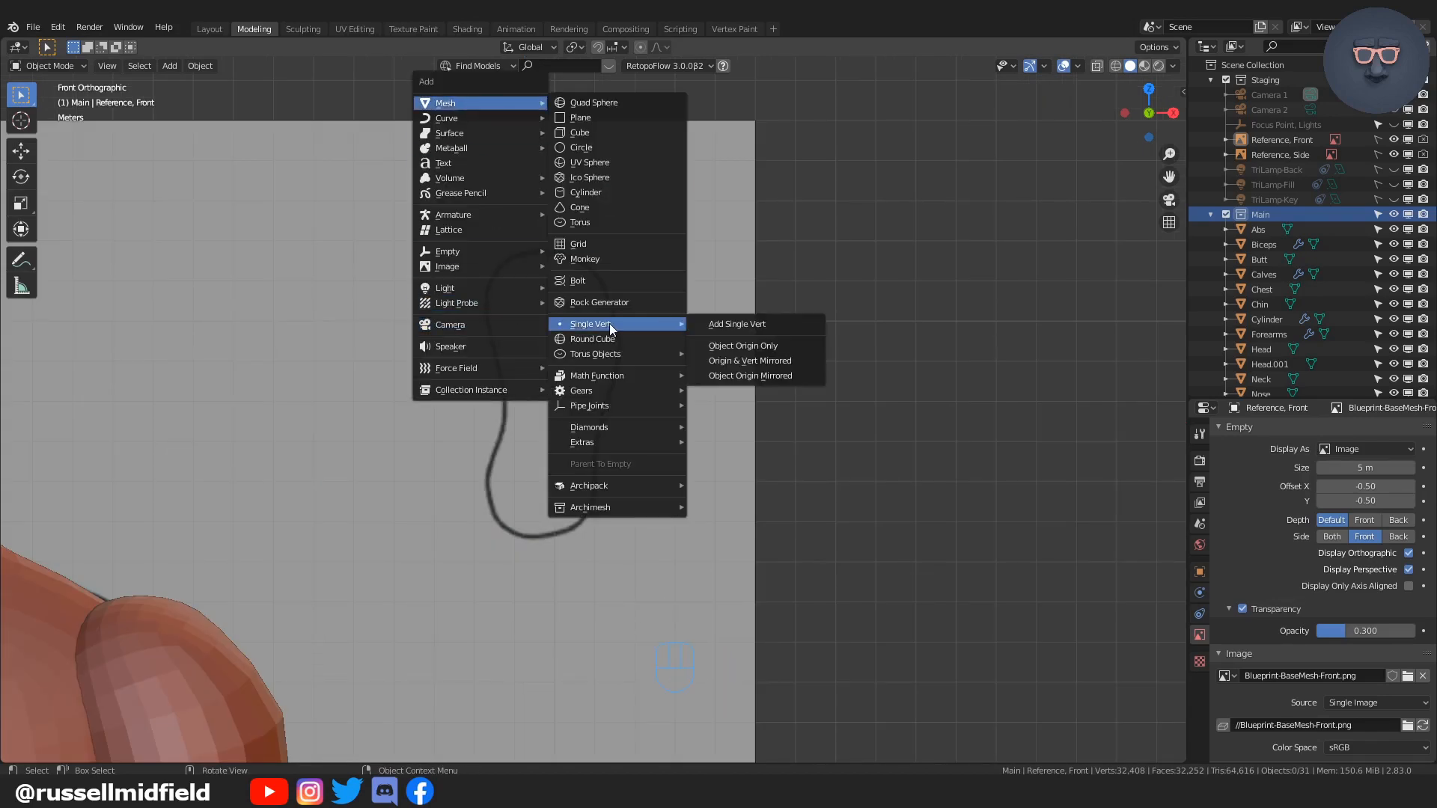
click(726, 321)
scroll(398, 594, down, 8)
key(g)
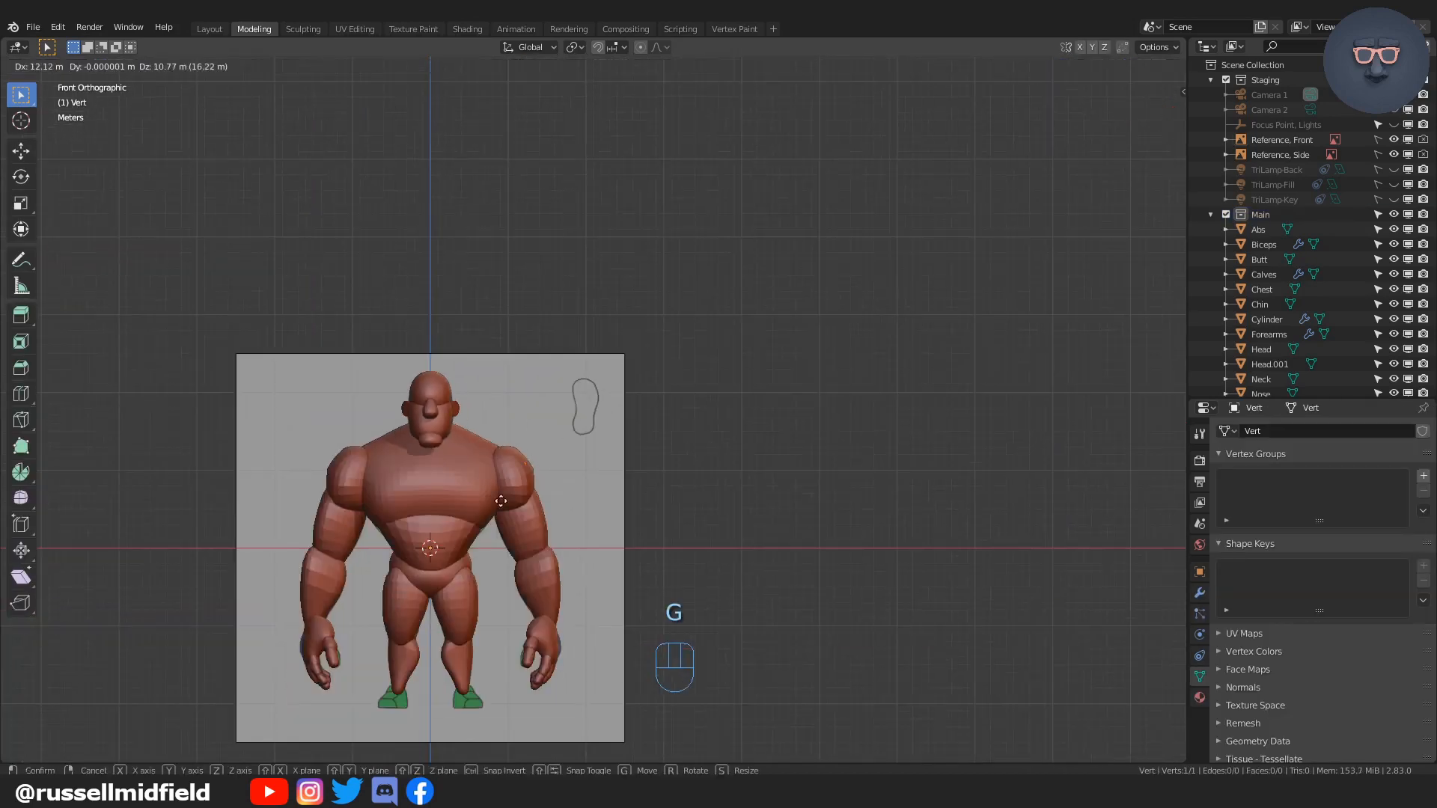
click(560, 435)
scroll(560, 435, down, 3)
scroll(584, 363, up, 12)
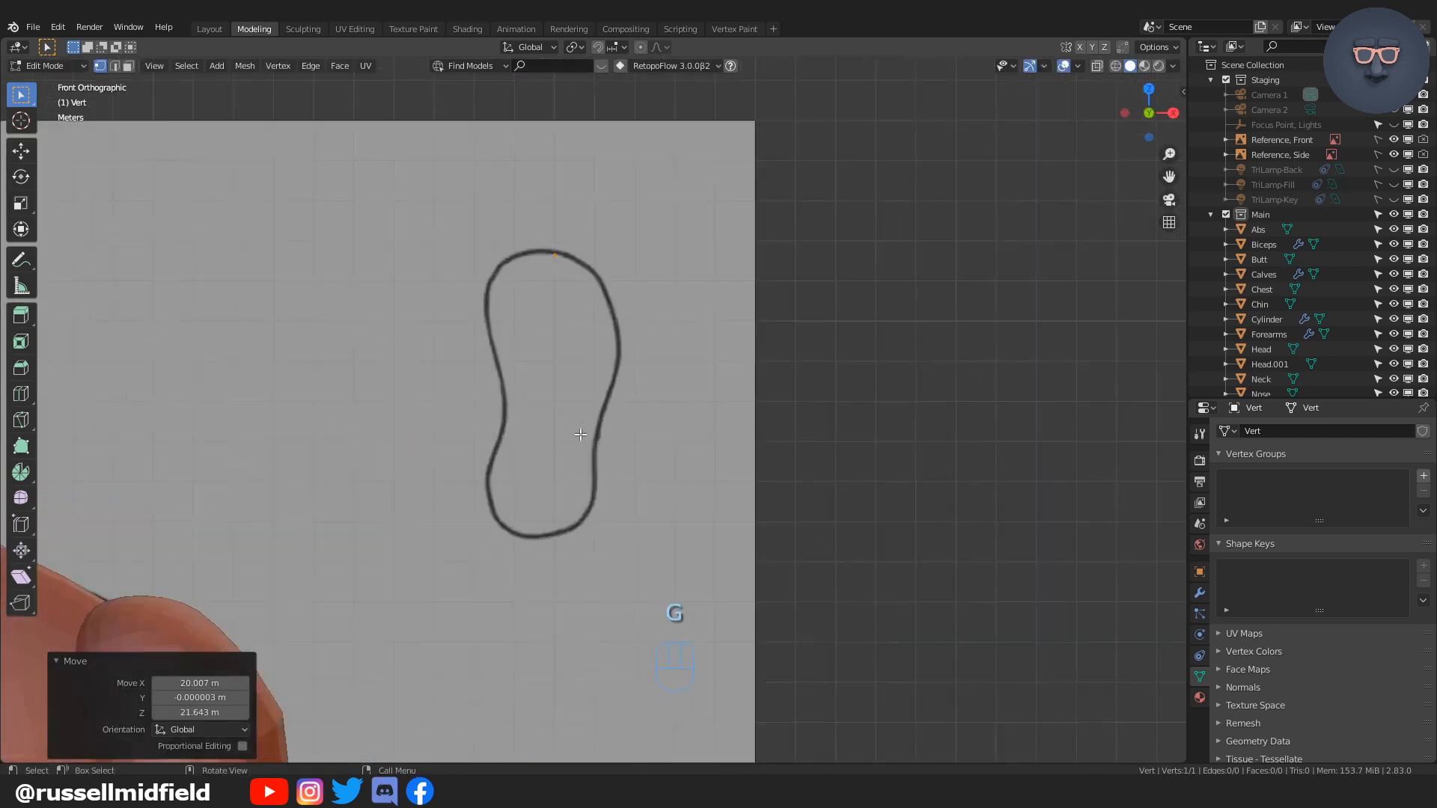
shift+middle_drag(571, 240, 609, 327)
key(g)
click(635, 321)
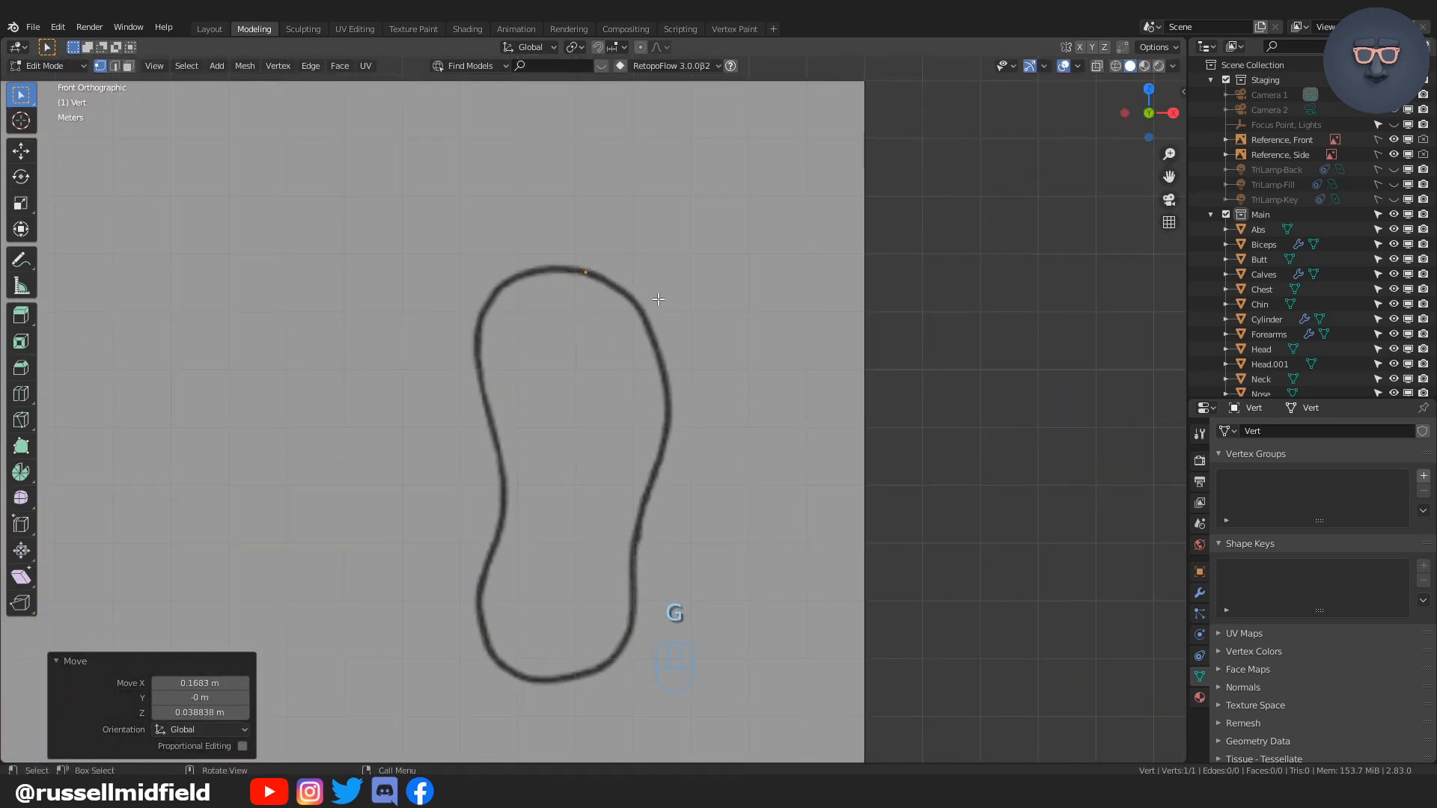
Step: Extrude a chain of vertices from the toe down the outer curve of the foot outline to the heel
key(e)
click(702, 323)
key(e)
click(723, 365)
key(e)
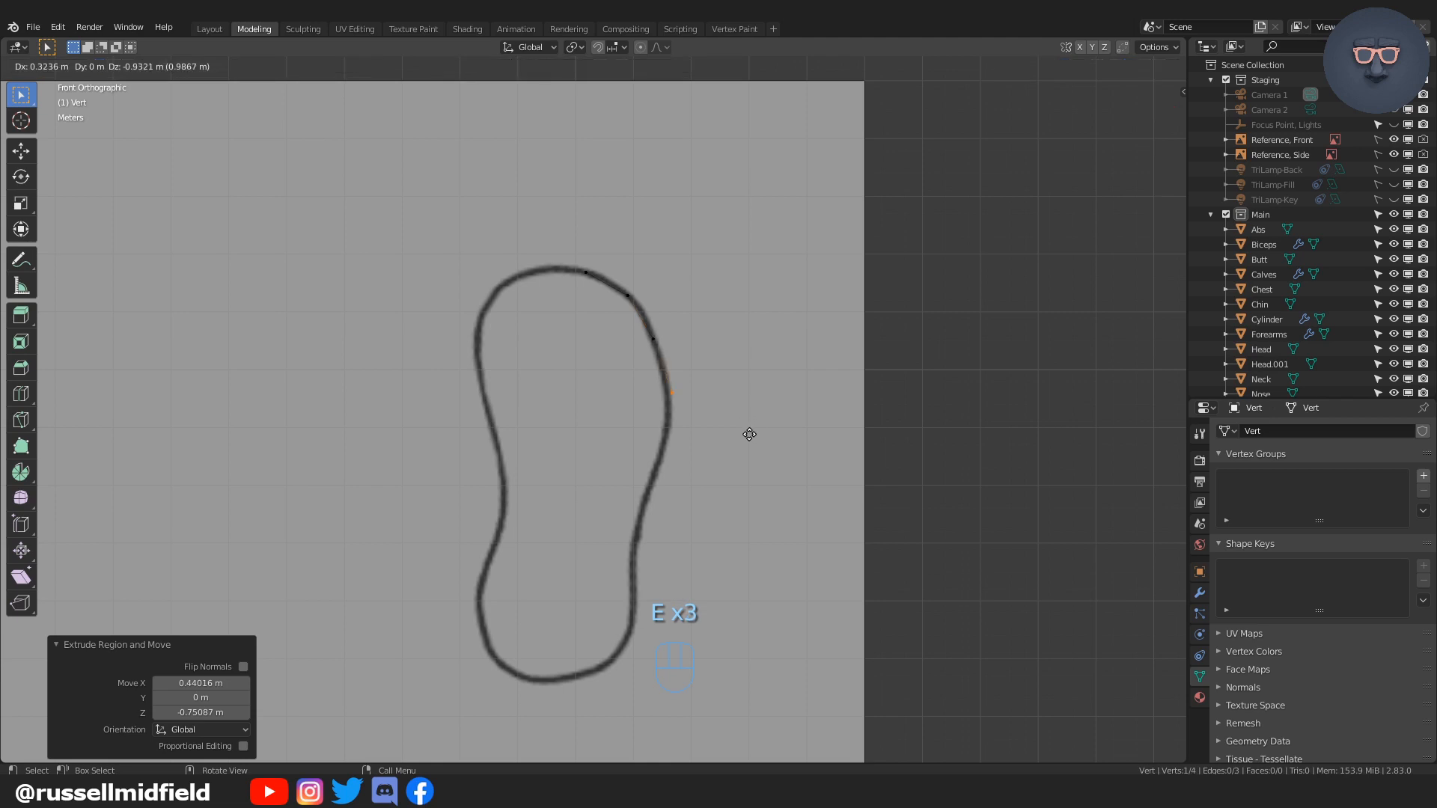
click(747, 431)
key(e)
click(738, 490)
key(e)
click(713, 547)
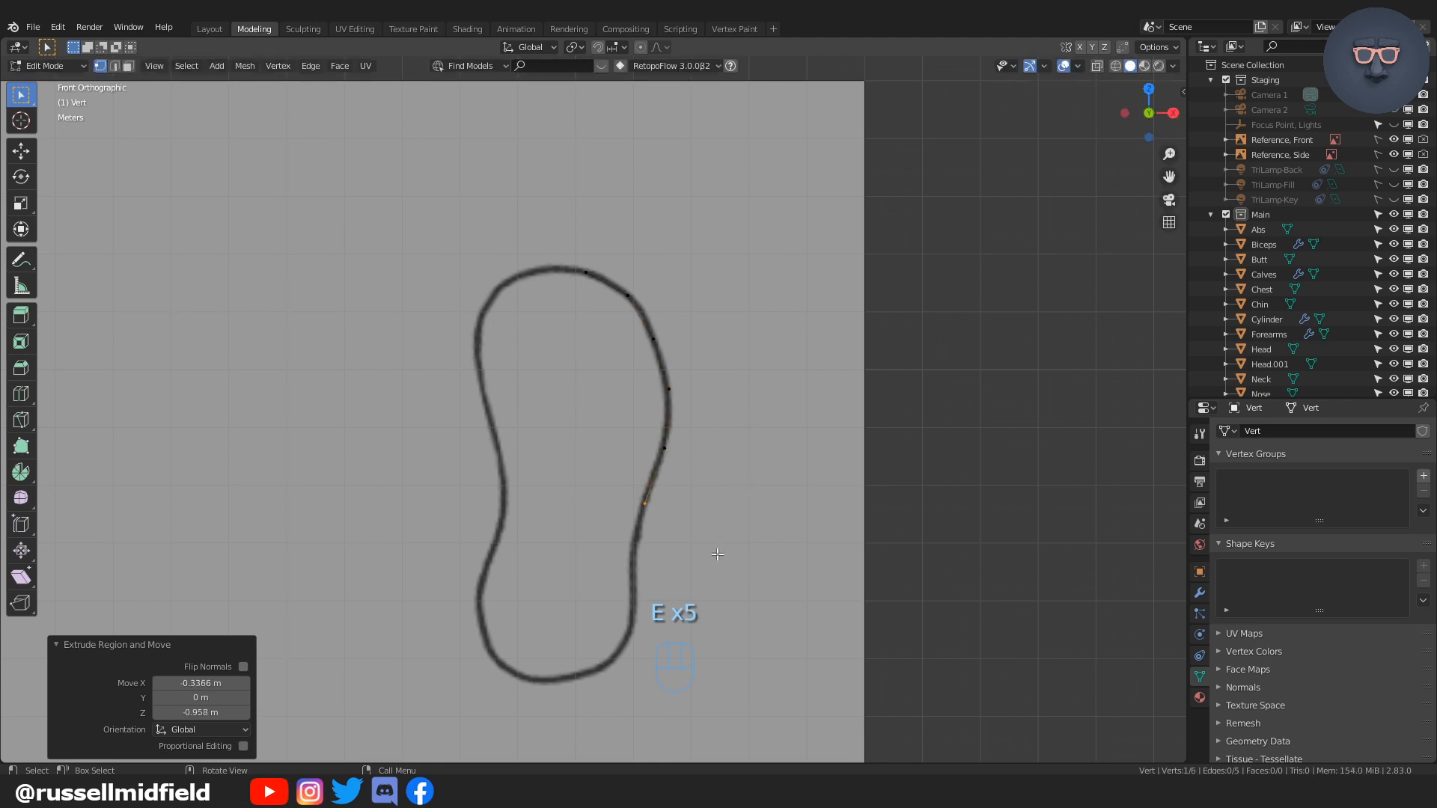
key(e)
click(696, 605)
key(e)
click(694, 665)
key(e)
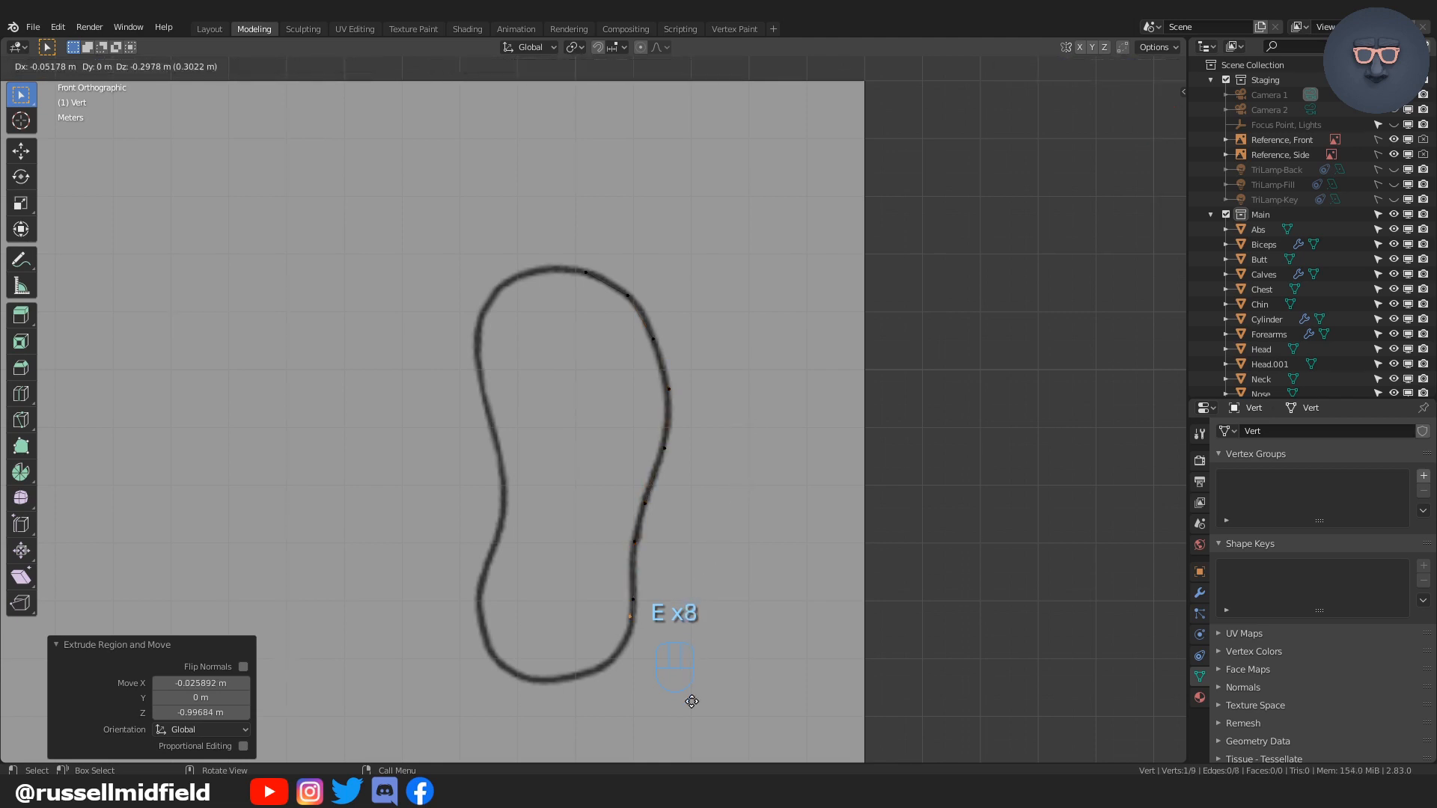
click(658, 754)
Step: Continue extruding vertices around the heel and up the opposite side of the foot outline to the arch
key(e)
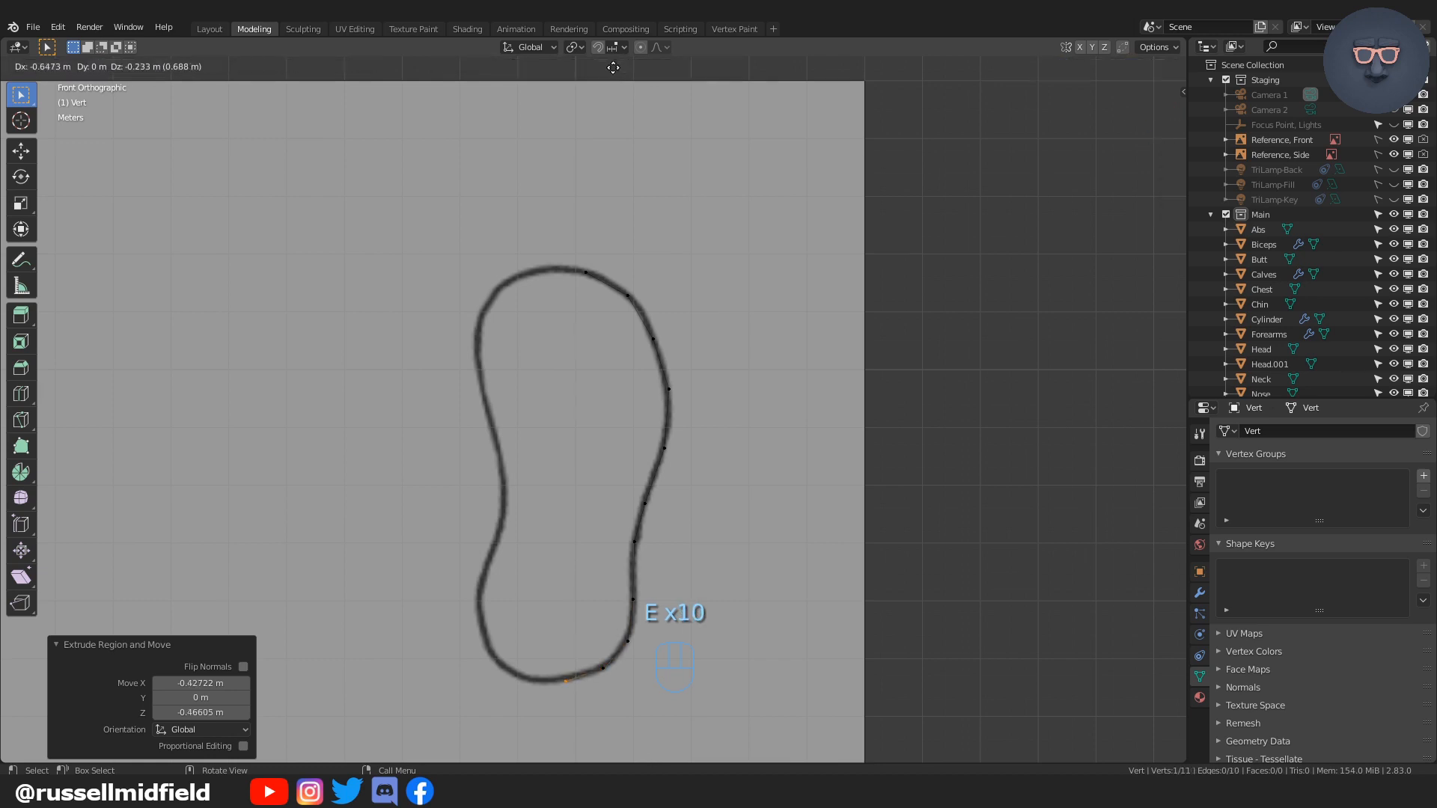
click(576, 719)
key(e)
click(474, 622)
key(e)
click(465, 596)
key(e)
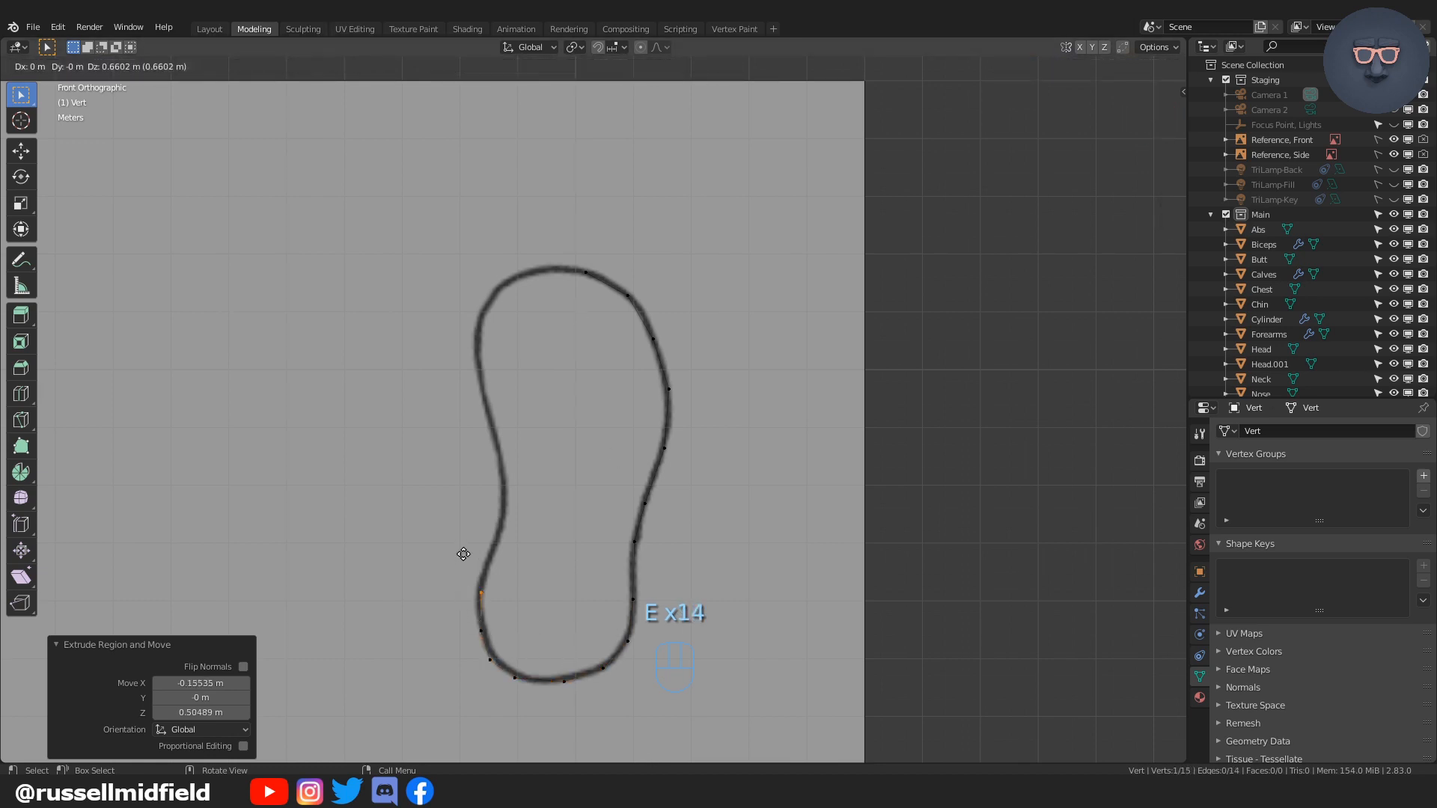
click(462, 552)
key(e)
click(483, 451)
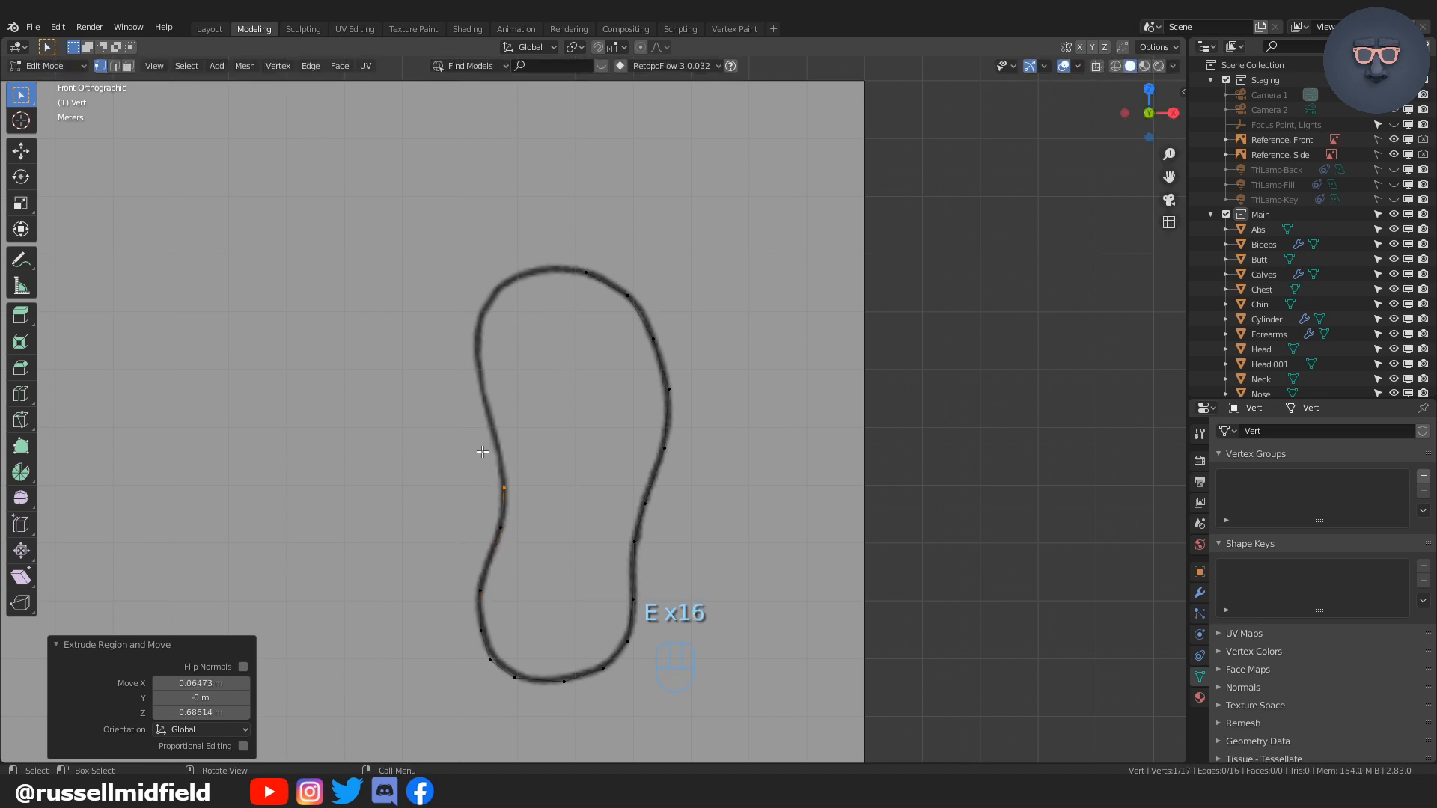
Step: Extrude the remaining vertices from the arch up to the toe and join the ends to close the outline
key(e)
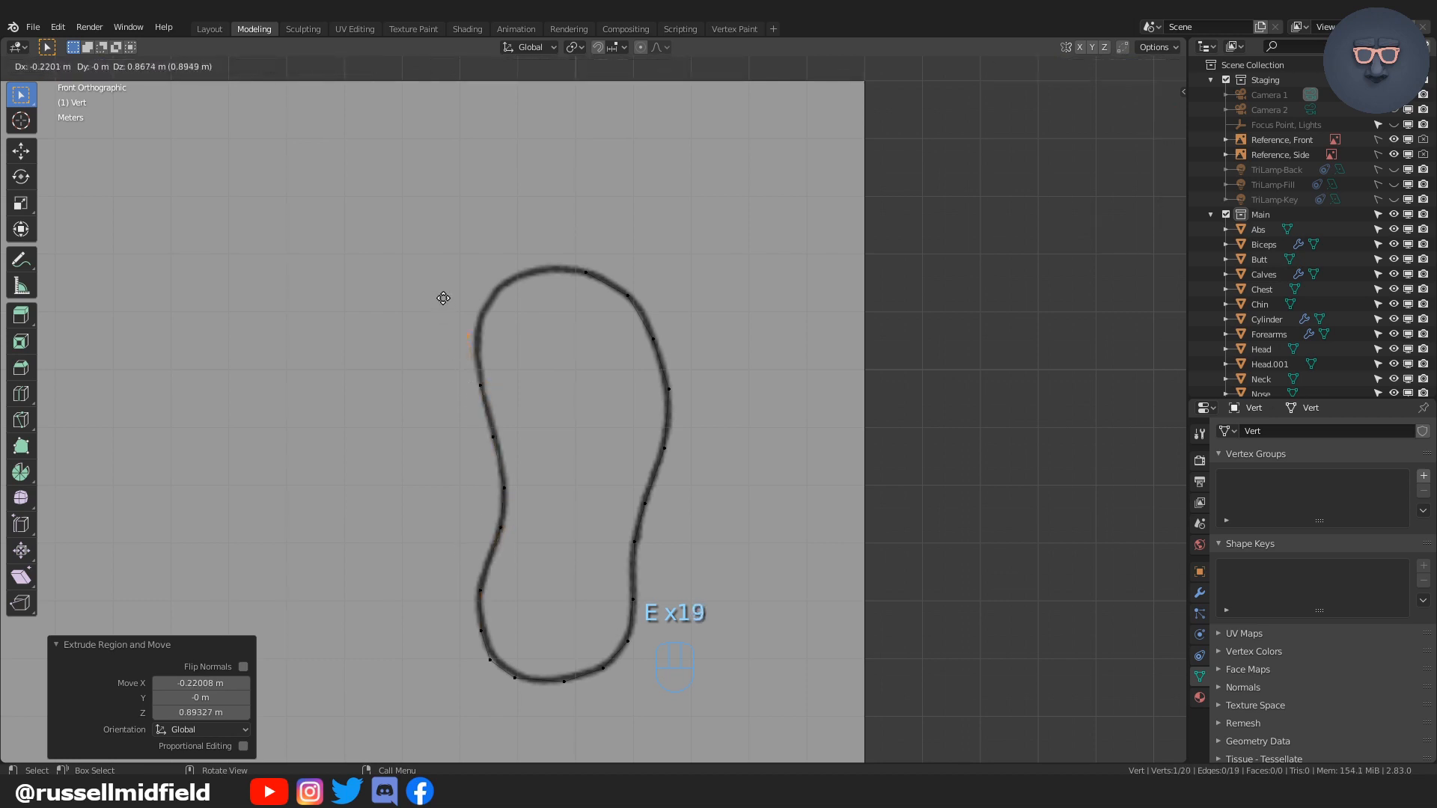
click(449, 296)
key(e)
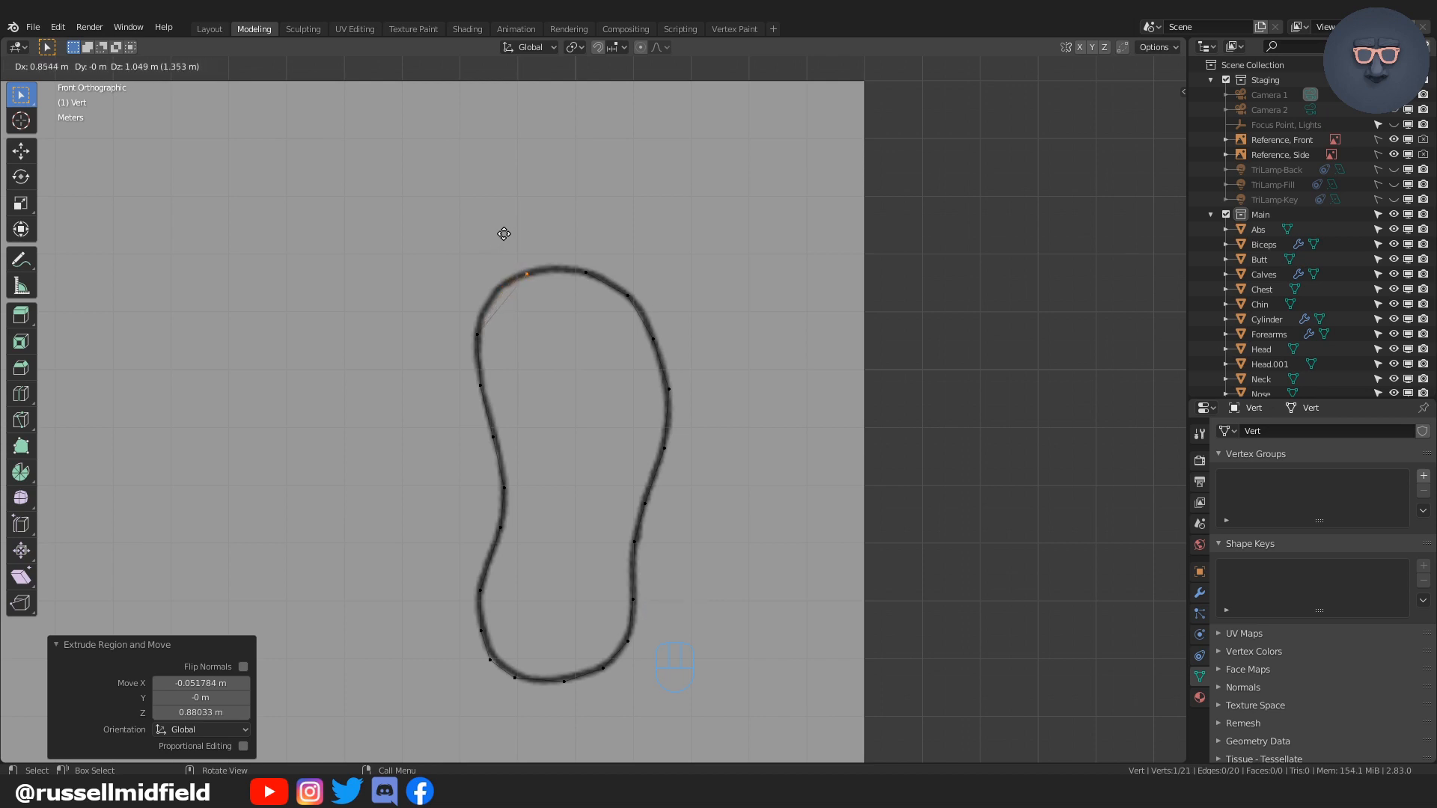
click(503, 234)
shift+click(604, 284)
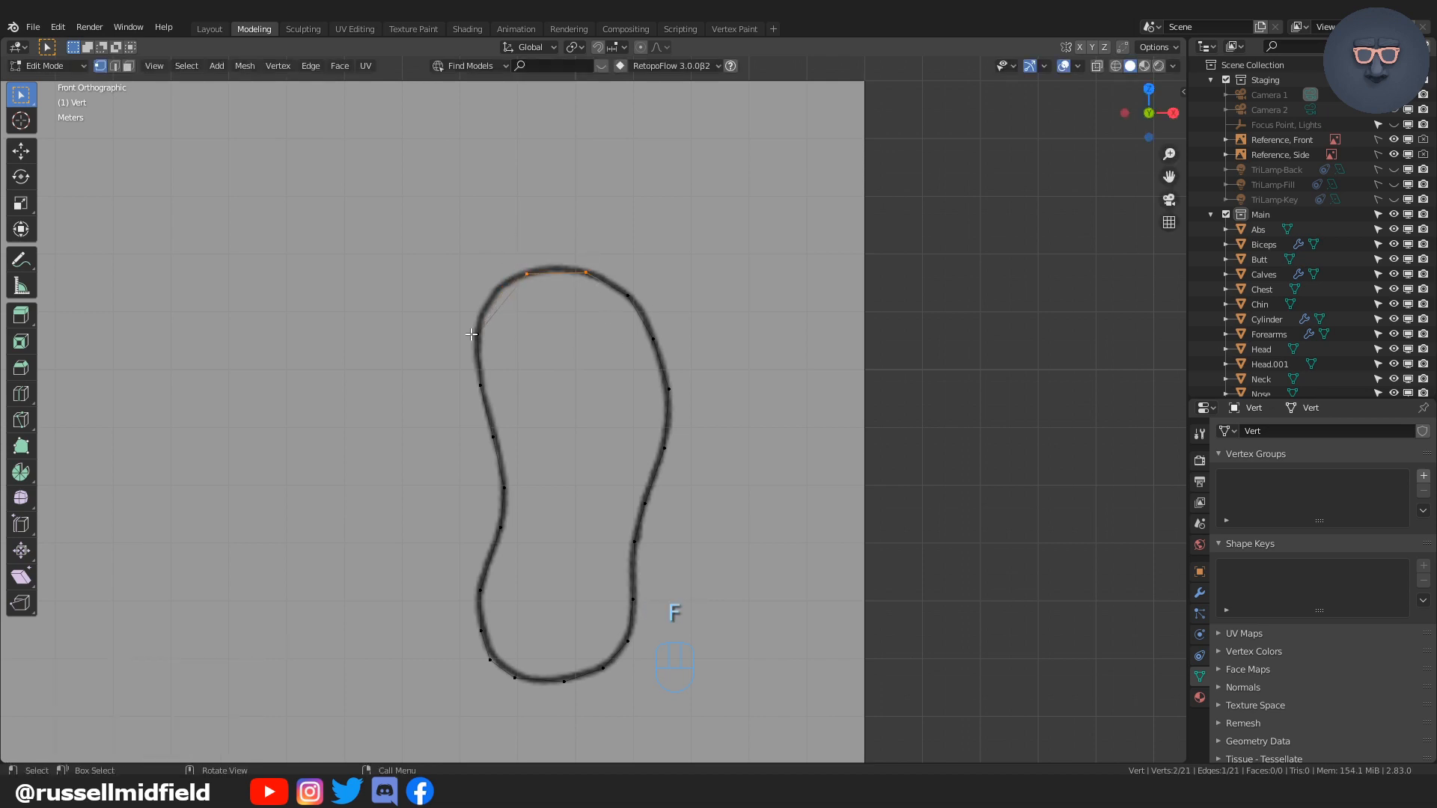
Step: Add a vertex at the toe's rounded inner corner and move the vertices below it onto the reference line
key(g)
click(604, 310)
click(489, 381)
key(g)
click(532, 338)
click(496, 436)
key(g)
click(514, 378)
click(506, 488)
key(g)
right_click(479, 411)
click(478, 411)
Step: Reposition the arch and heel vertices on the inner side of the outline to line up with the opposite side
click(495, 443)
key(g)
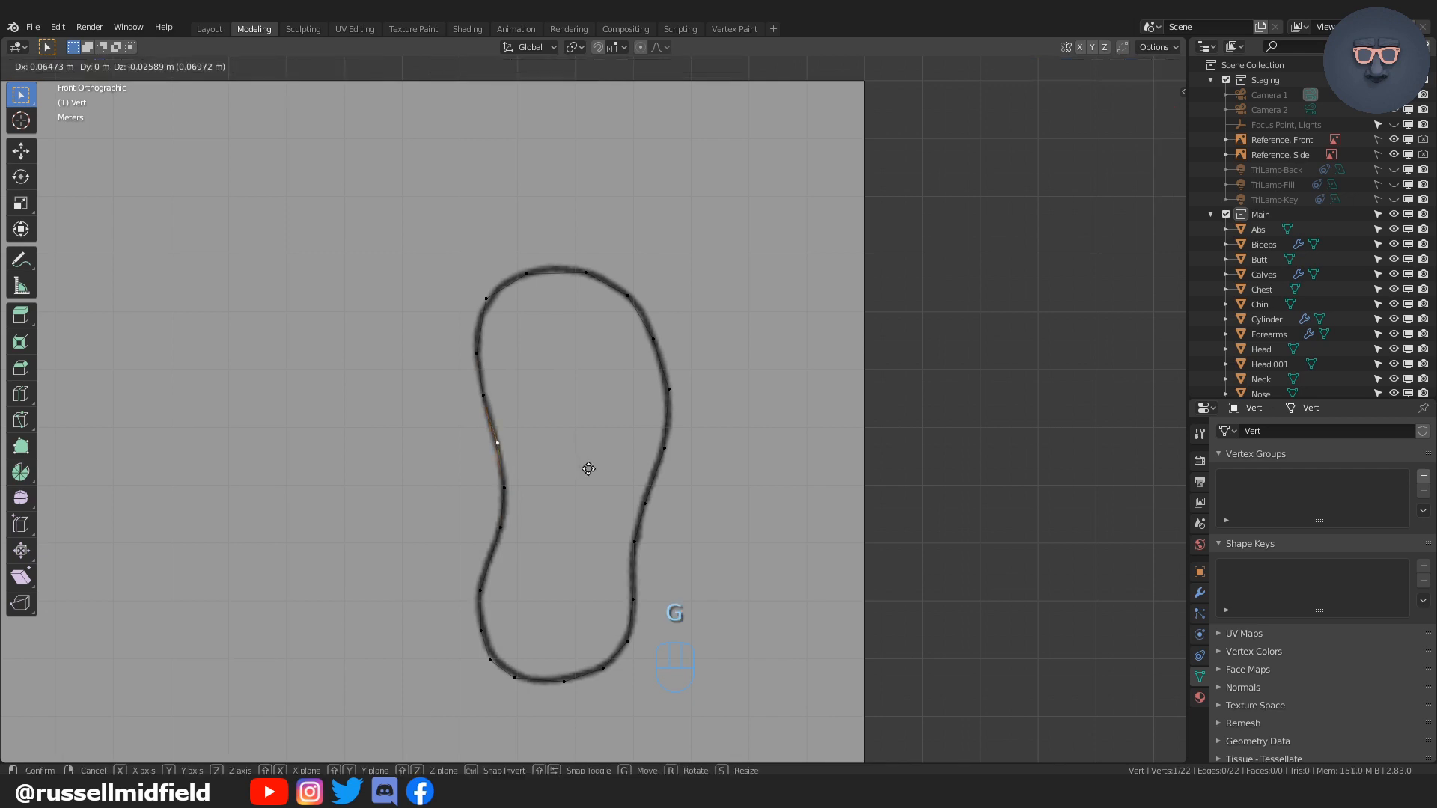
click(591, 490)
key(g)
click(490, 588)
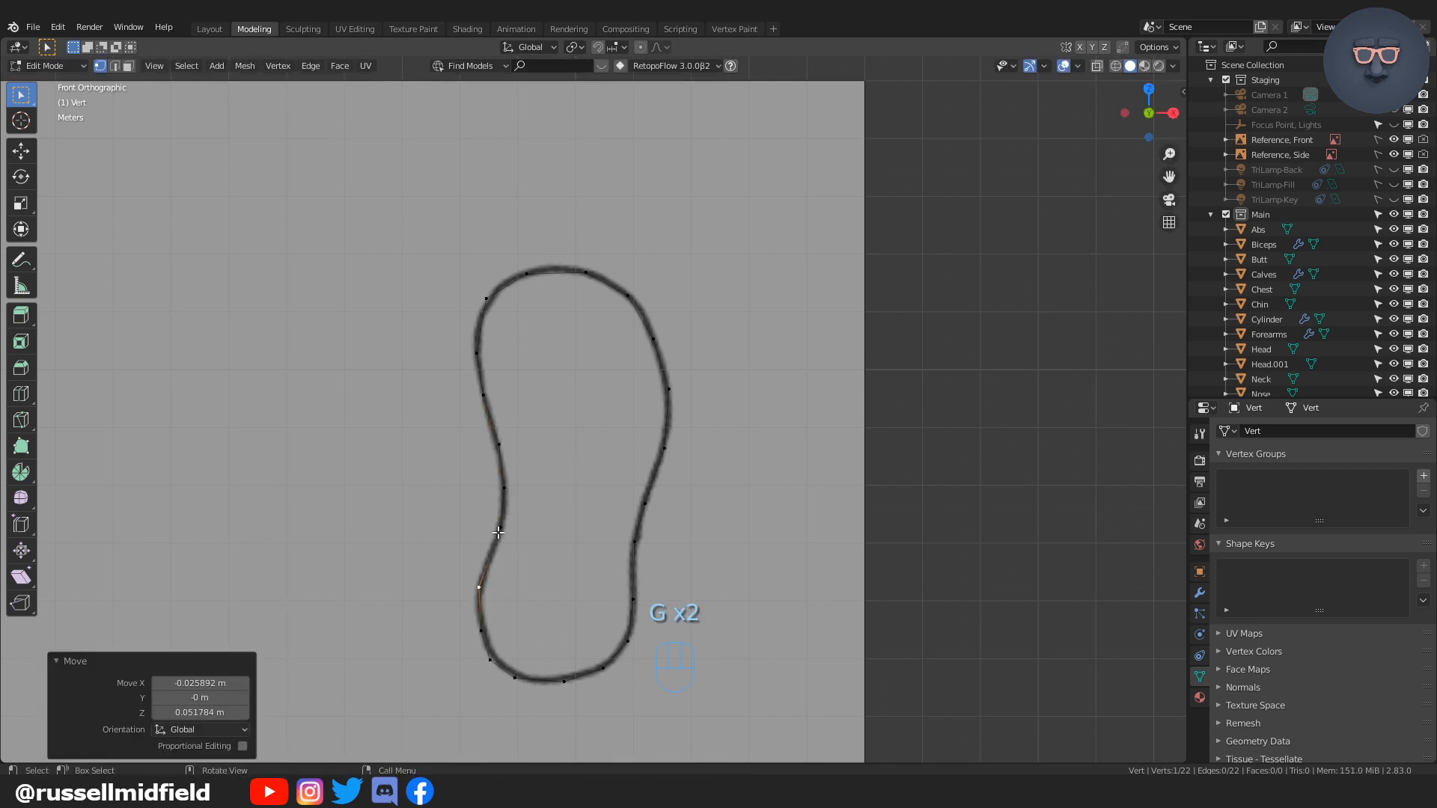
key(g)
click(528, 647)
Step: Fill the outline with a row of faces from the heel up to the toe and return to Object Mode
drag(494, 654, 609, 710)
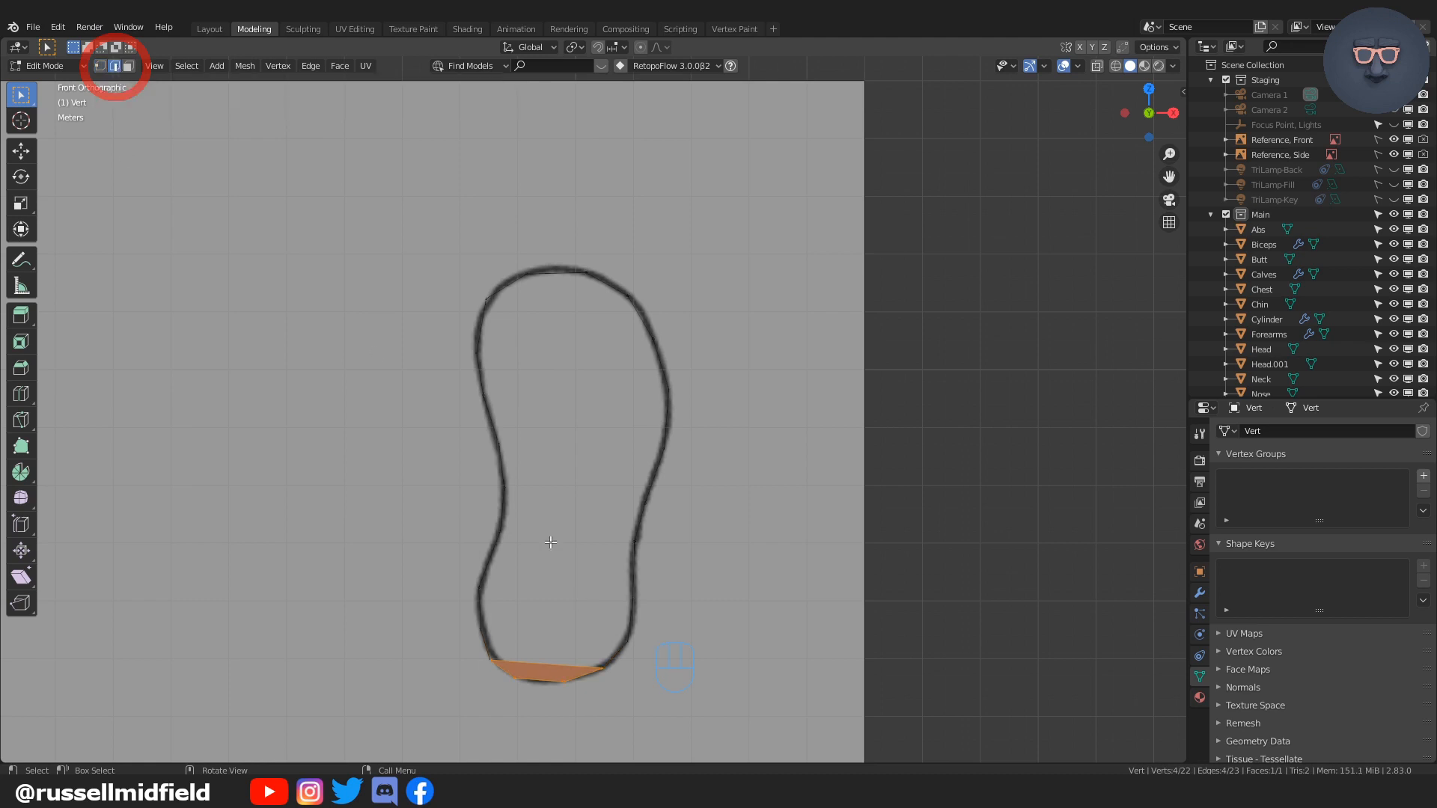
key(f)
key(f)
key(f)
key(f)
key(f)
key(f)
key(f)
key(f)
key(f)
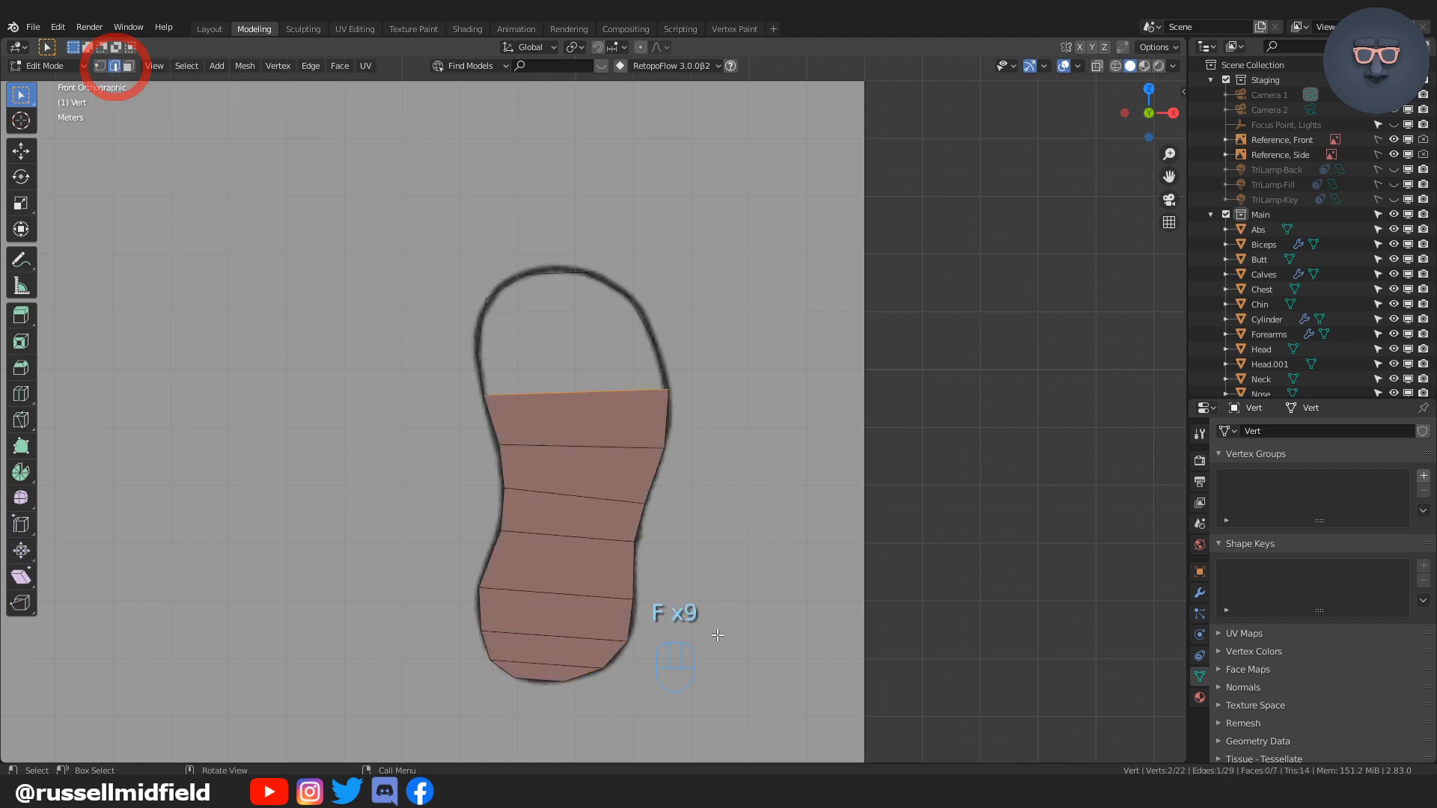
key(Tab)
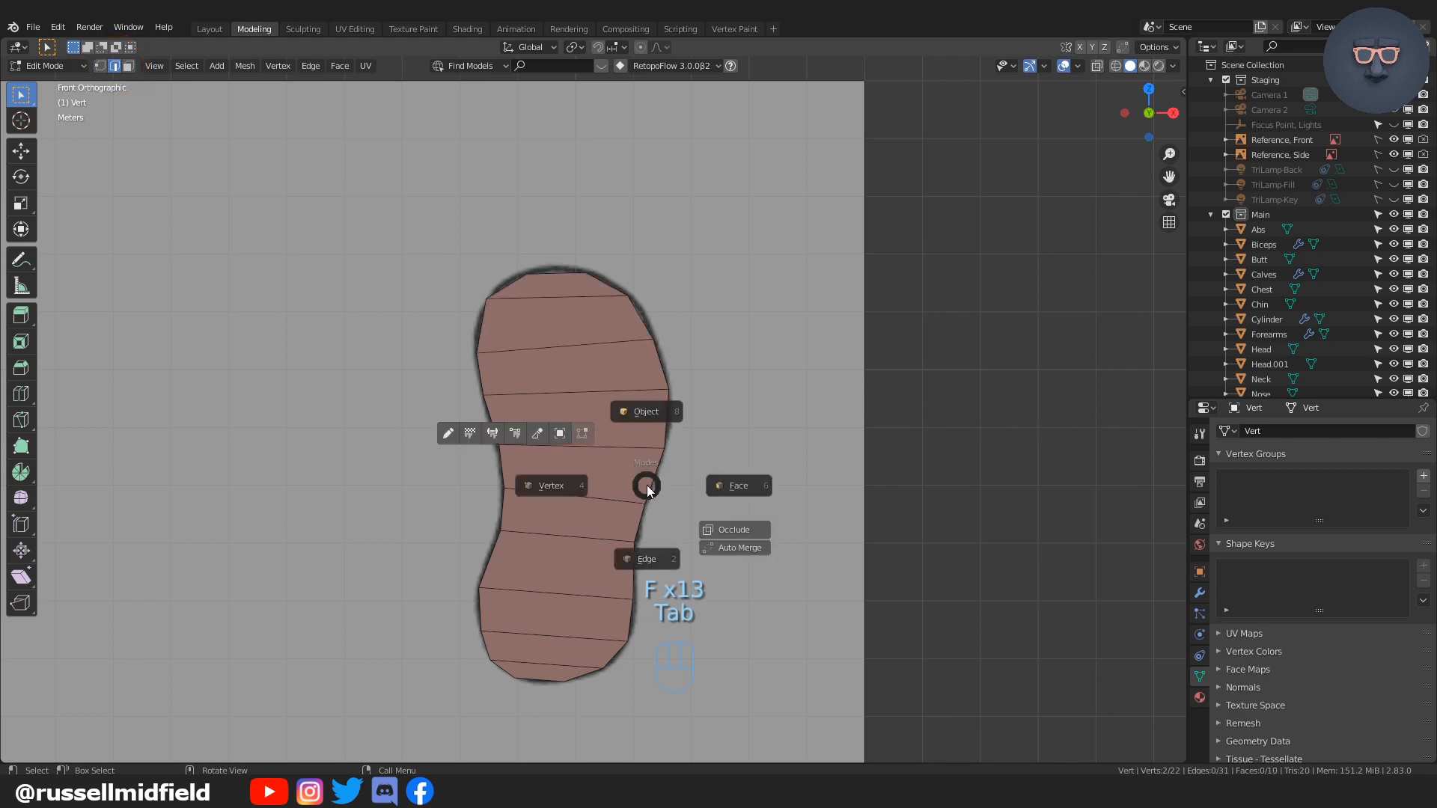
click(660, 400)
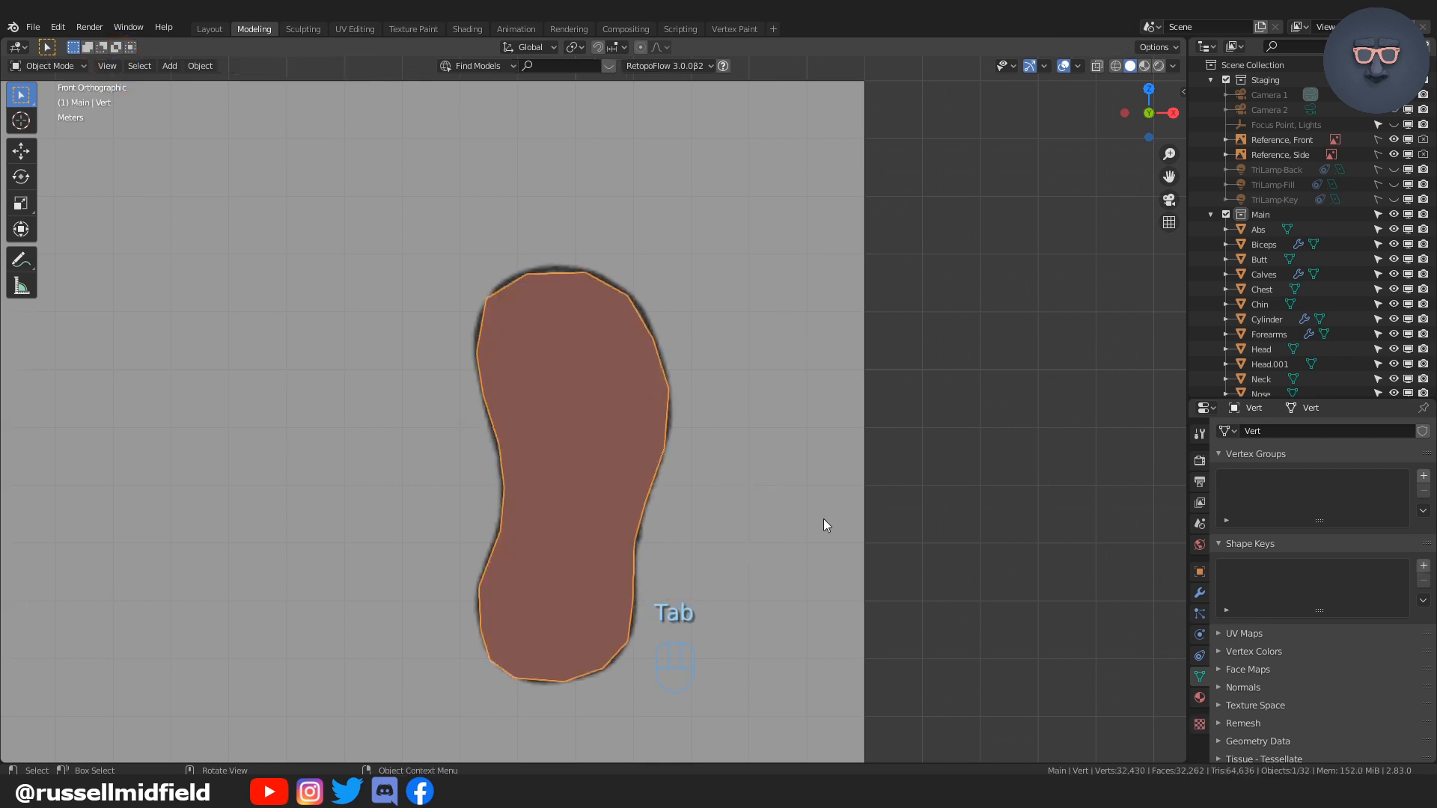
mouse_move(824, 519)
middle_down()
mouse_move(854, 552)
mouse_move(826, 546)
middle_up()
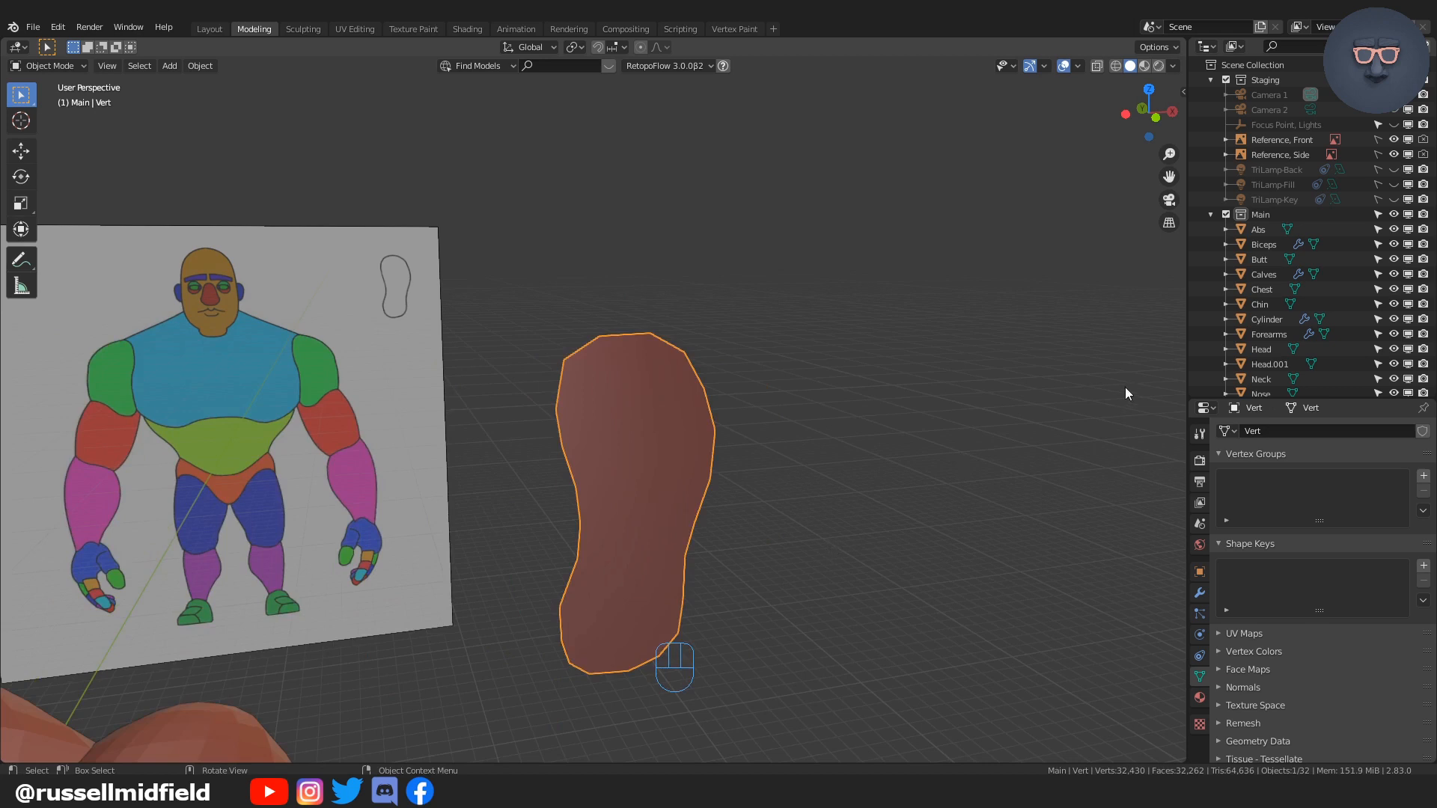
Step: Rename the sole outline object in the scene collection to Foot
scroll(1281, 356, down, 10)
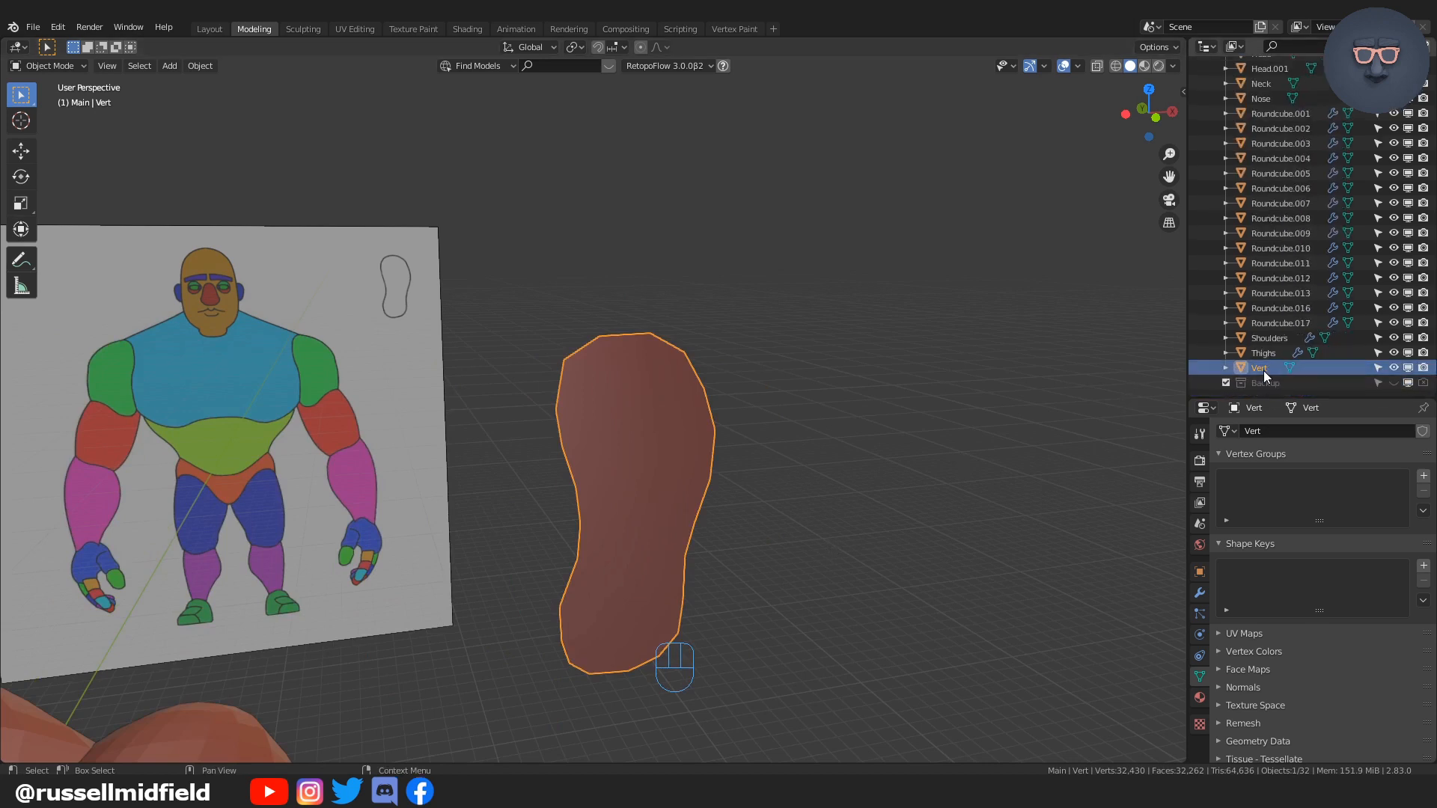
double_click(1263, 370)
text(F)
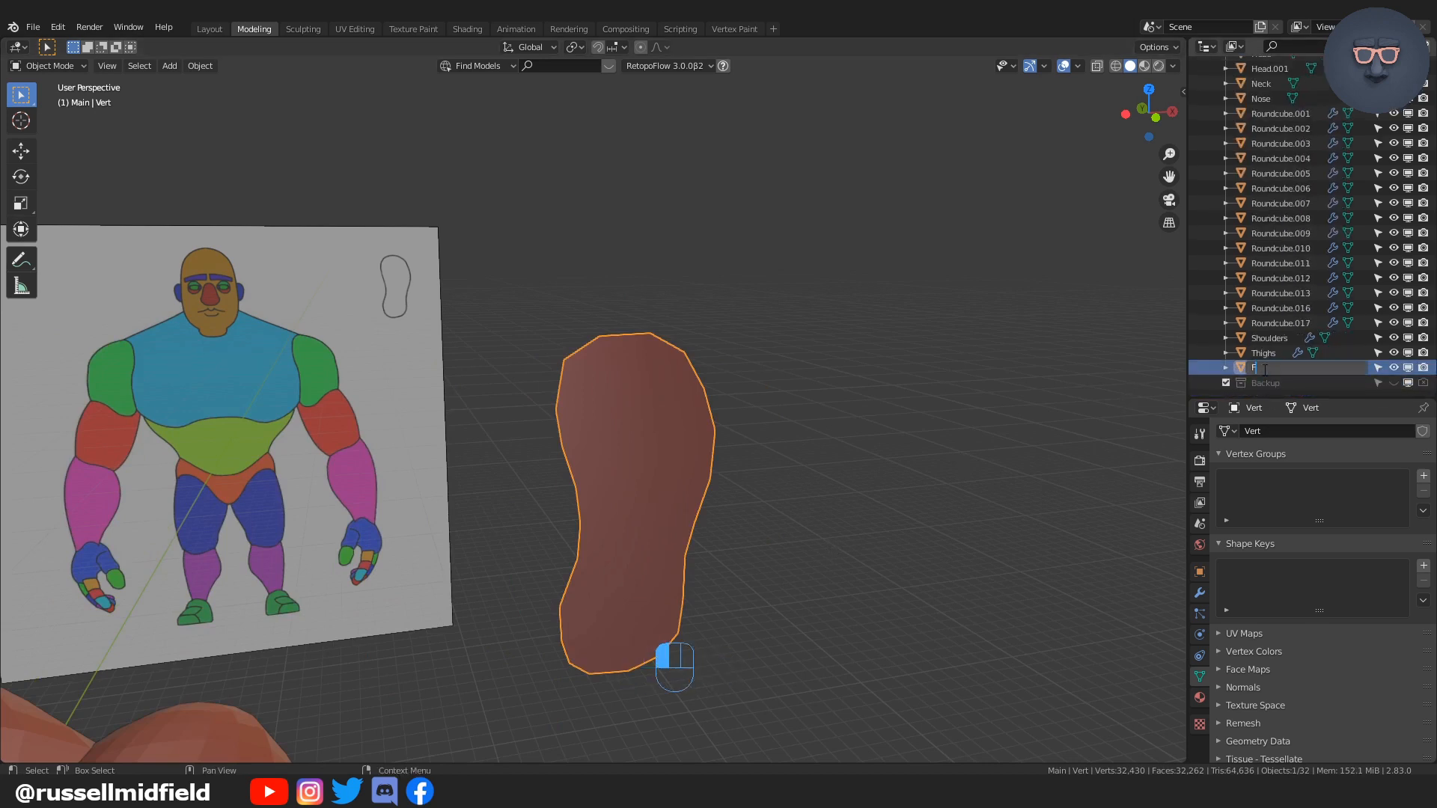
text(oot)
key(Return)
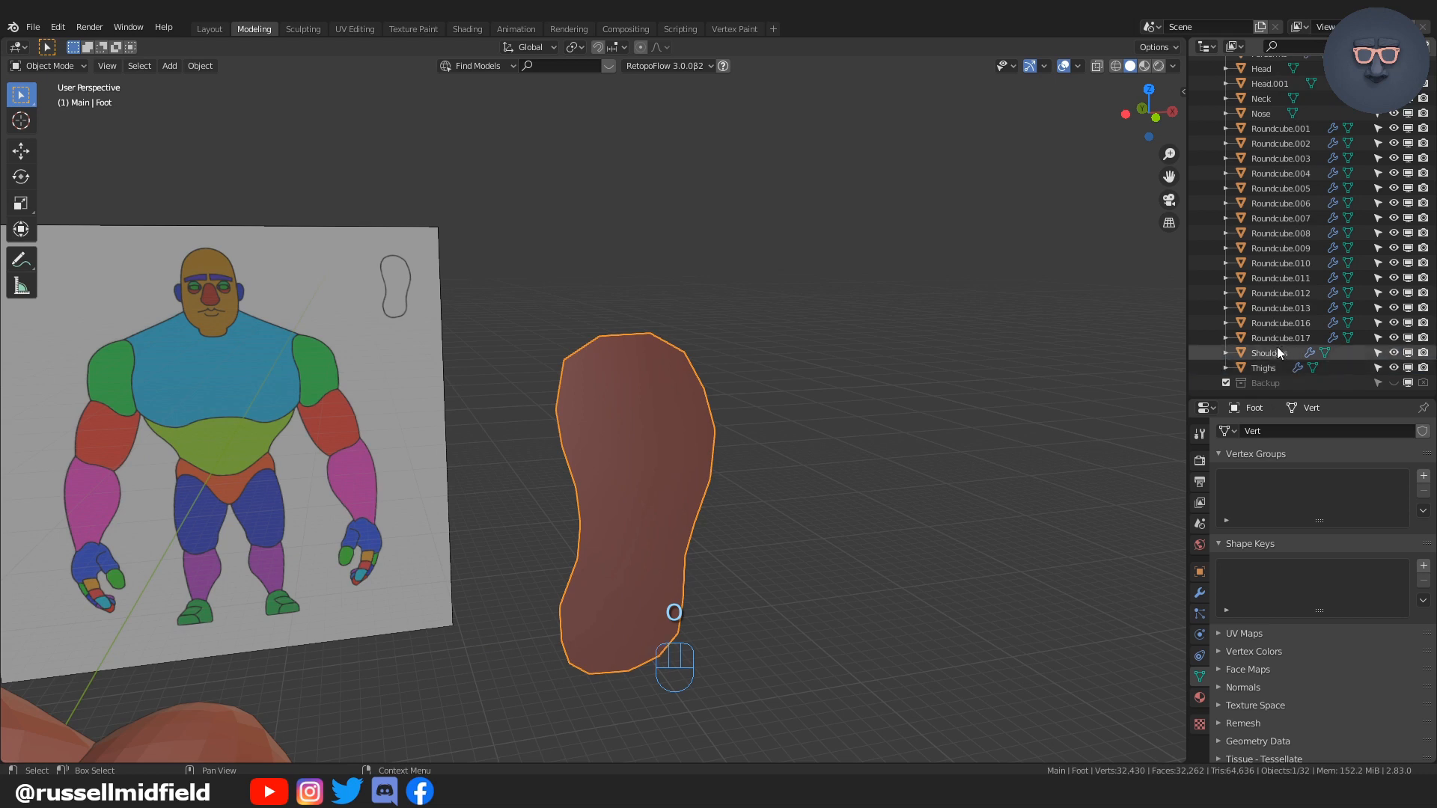
middle_drag(946, 490, 825, 493)
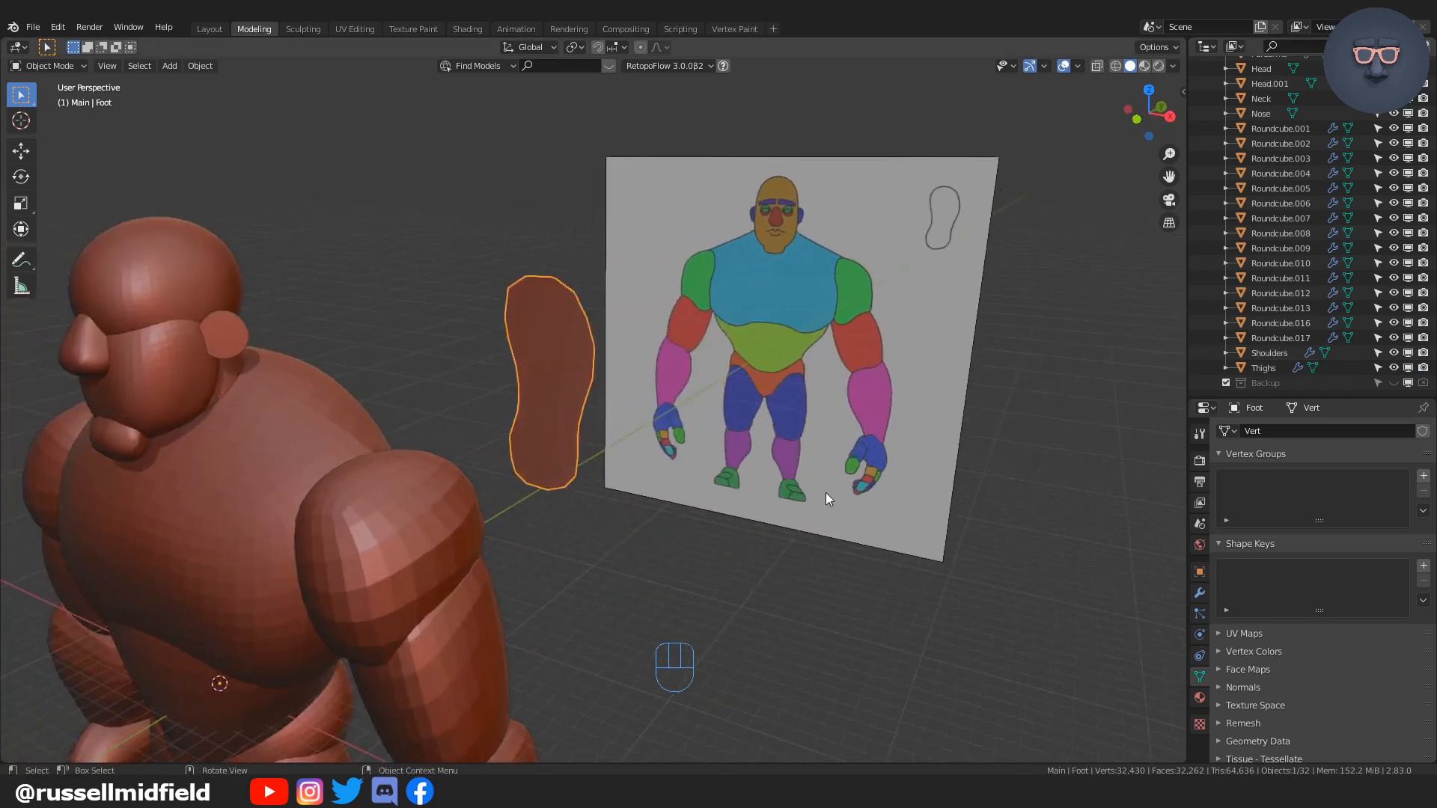
key(KP_3)
key(r)
click(569, 286)
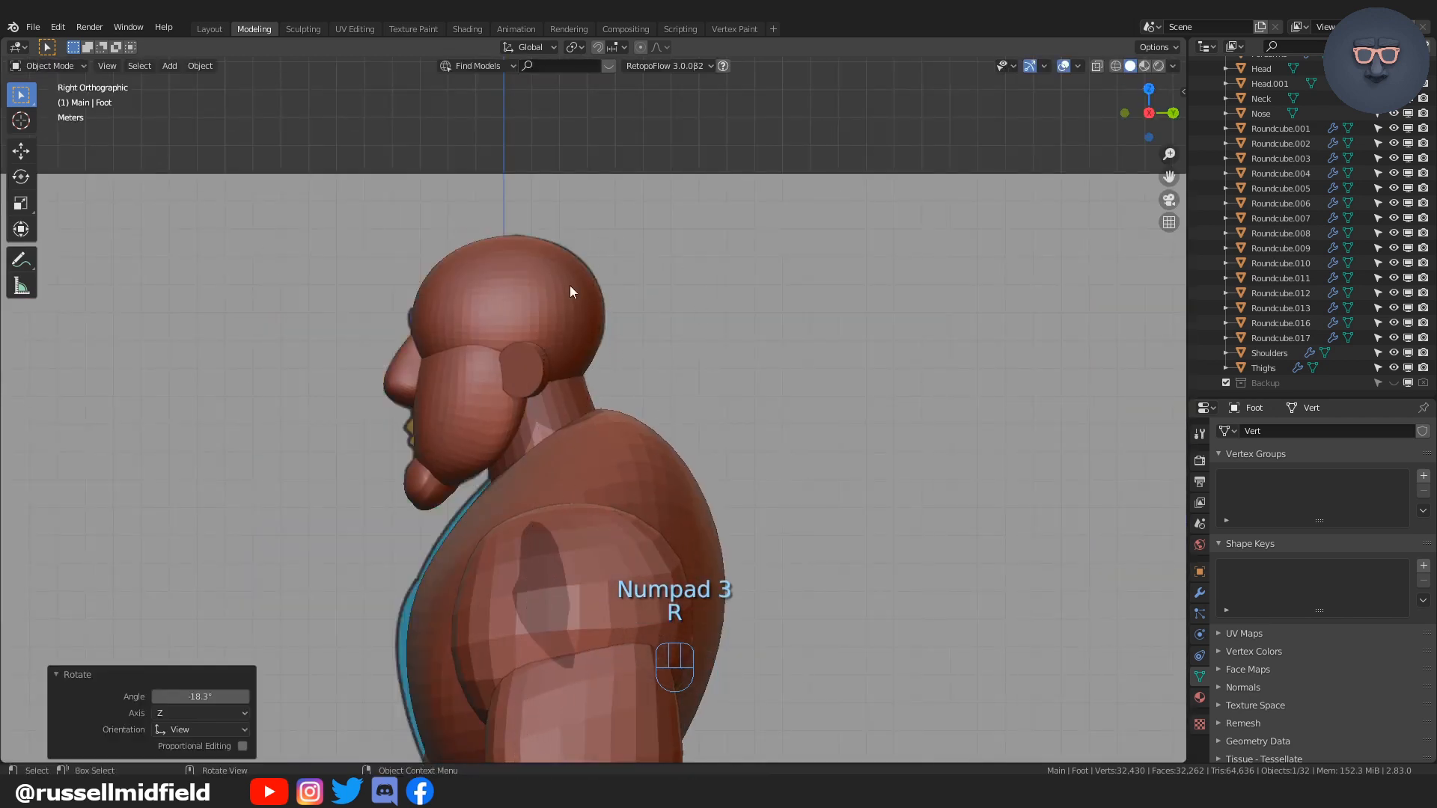
key(ctrl+z)
Step: Rotate the foot's entire mesh by exactly -90° in the side view within Edit Mode so it lies flat
key(Tab)
key(a)
key(r)
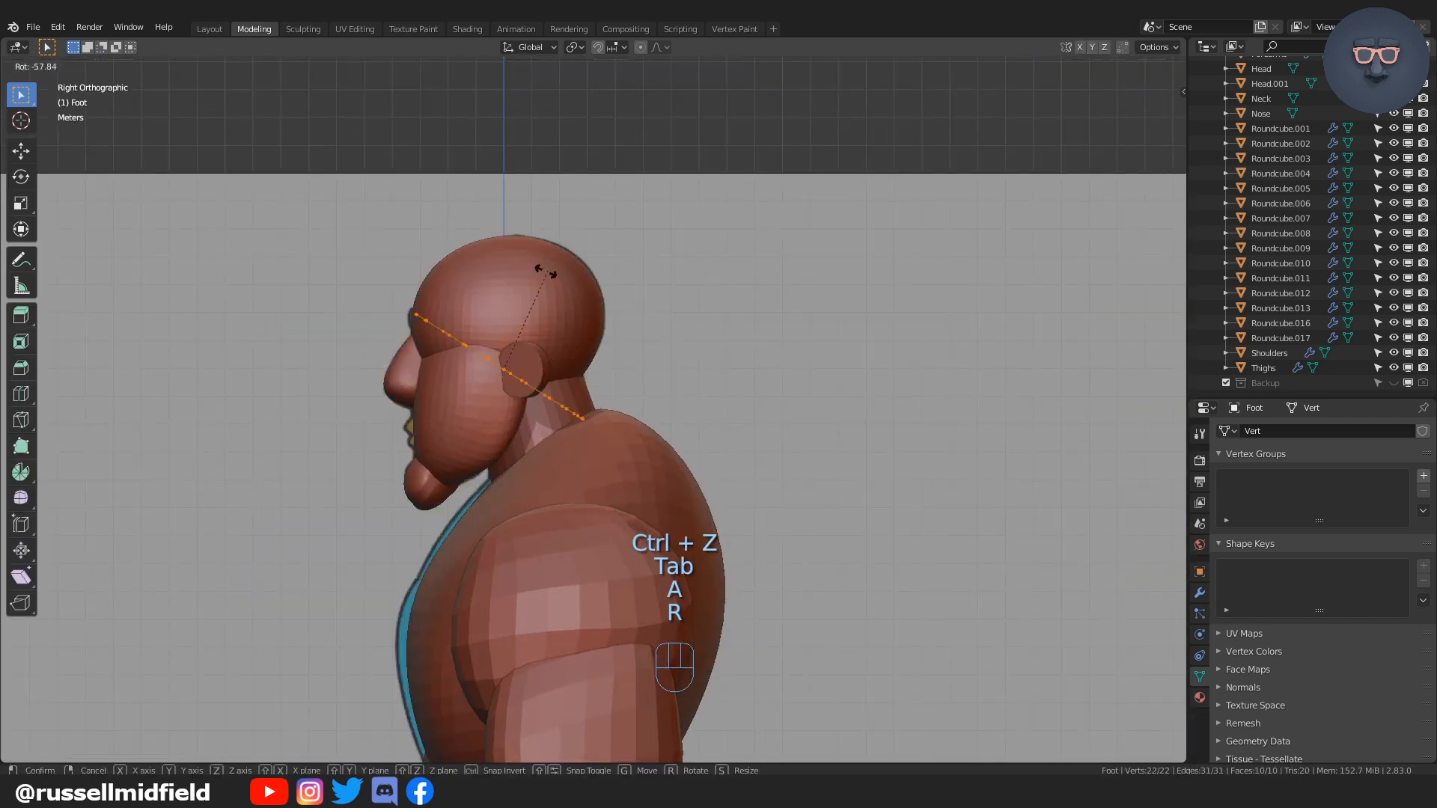
key(ctrl)
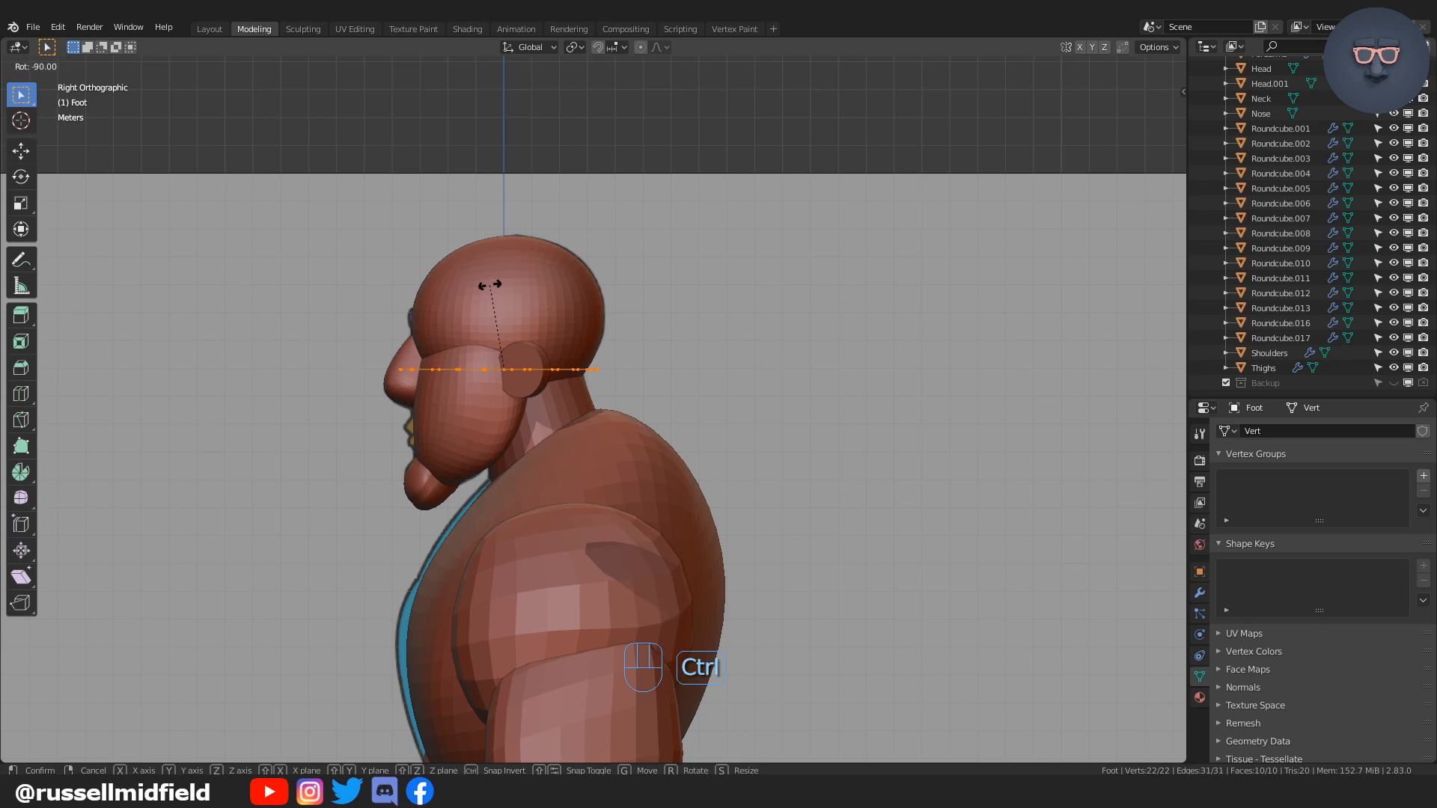
click(491, 285)
Step: Lower the flat sole to the base of the green reference foot, about 10.4 m and a further 28.3 m down
shift+middle_drag(610, 360, 610, 228)
key(g)
click(644, 517)
shift+middle_drag(644, 517, 649, 249)
scroll(631, 435, up, 4)
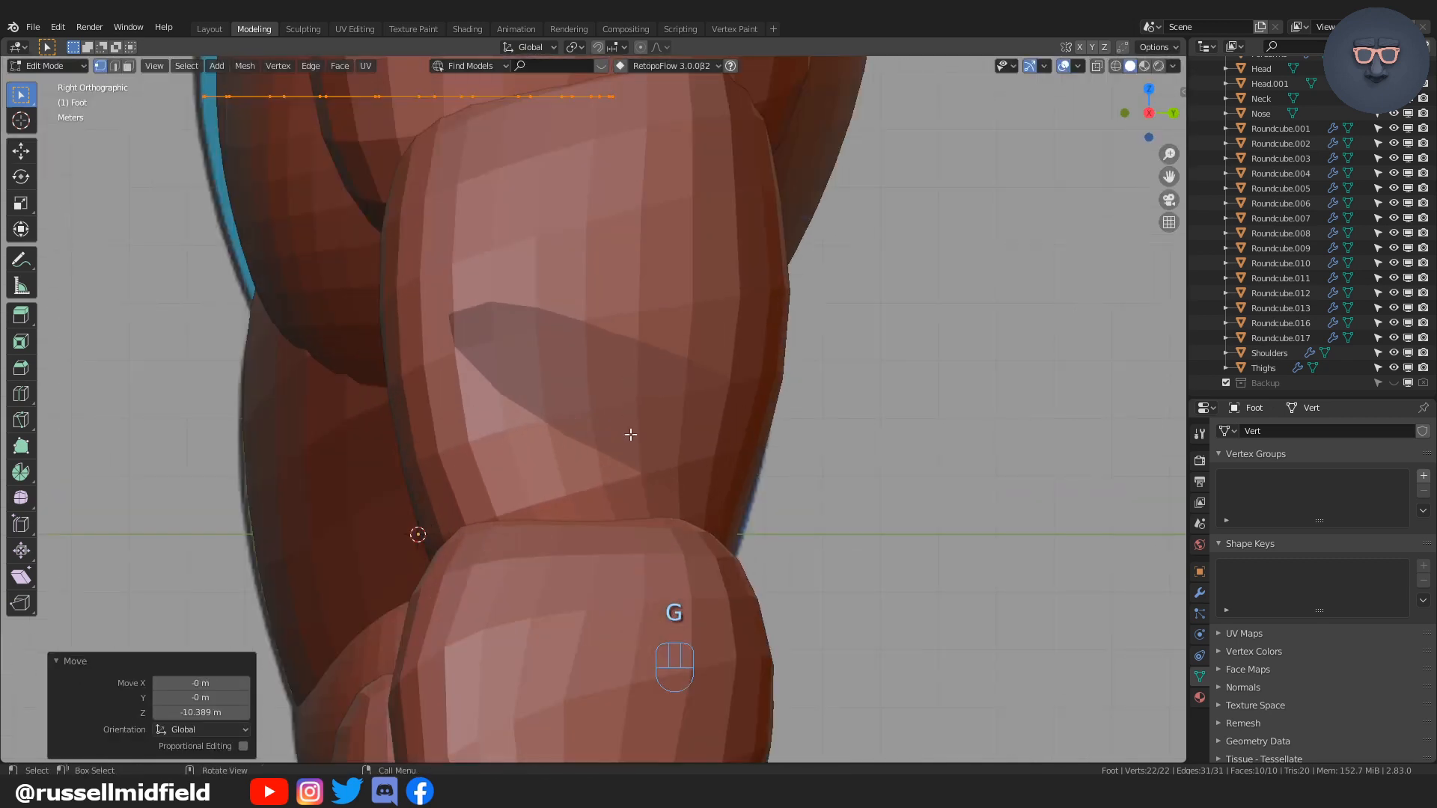
scroll(631, 435, down, 8)
shift+middle_drag(631, 435, 603, 348)
key(g)
key(z)
click(637, 675)
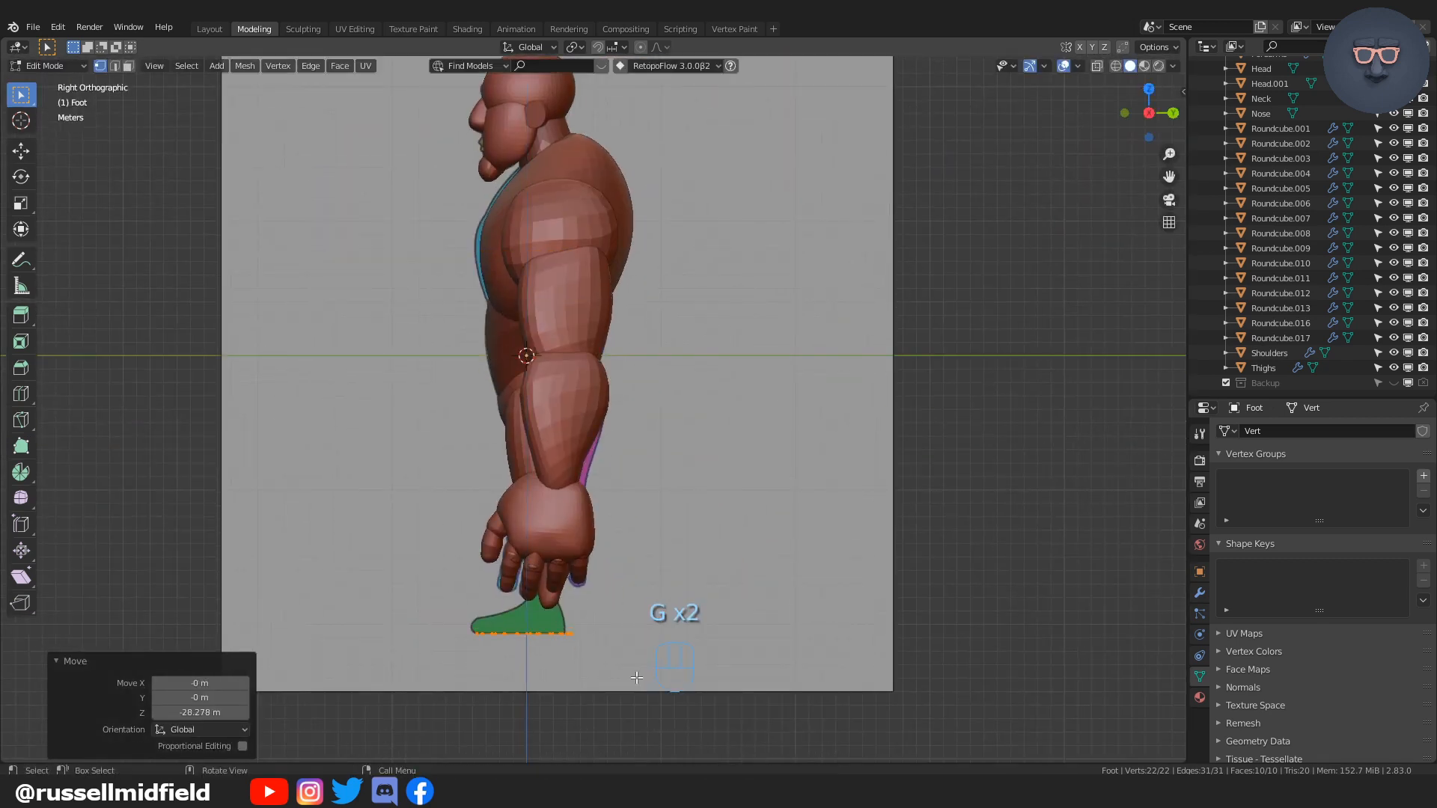
Step: Slide the sole slightly along the Y axis to line up its toe with the side reference foot
scroll(636, 675, up, 3)
scroll(733, 433, up, 2)
key(g)
key(y)
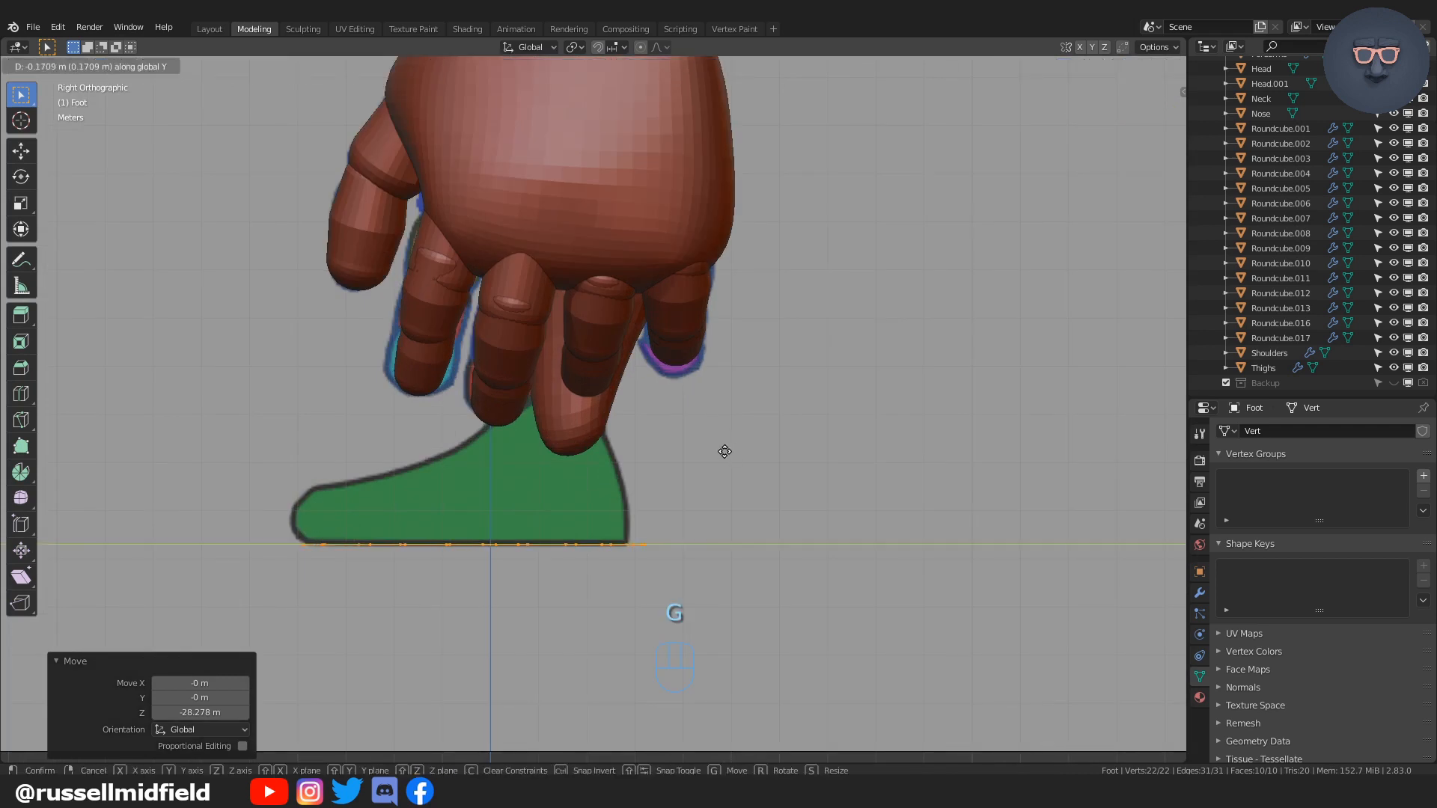
click(717, 449)
Step: Extrude the sole upward about 0.88 m and lower its top layer about 0.26 m against the side reference
middle_drag(717, 449, 721, 479)
key(e)
click(700, 453)
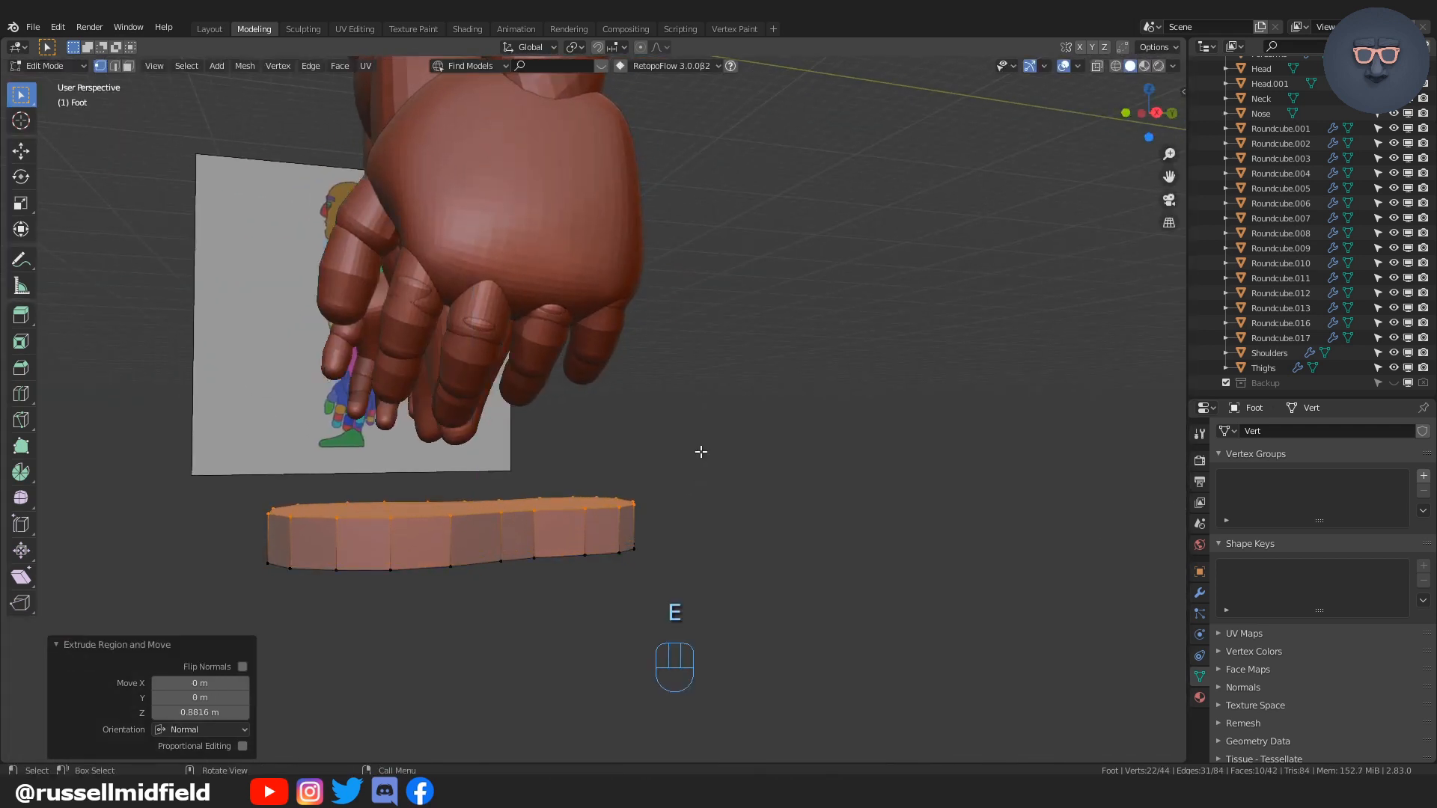
key(KP_3)
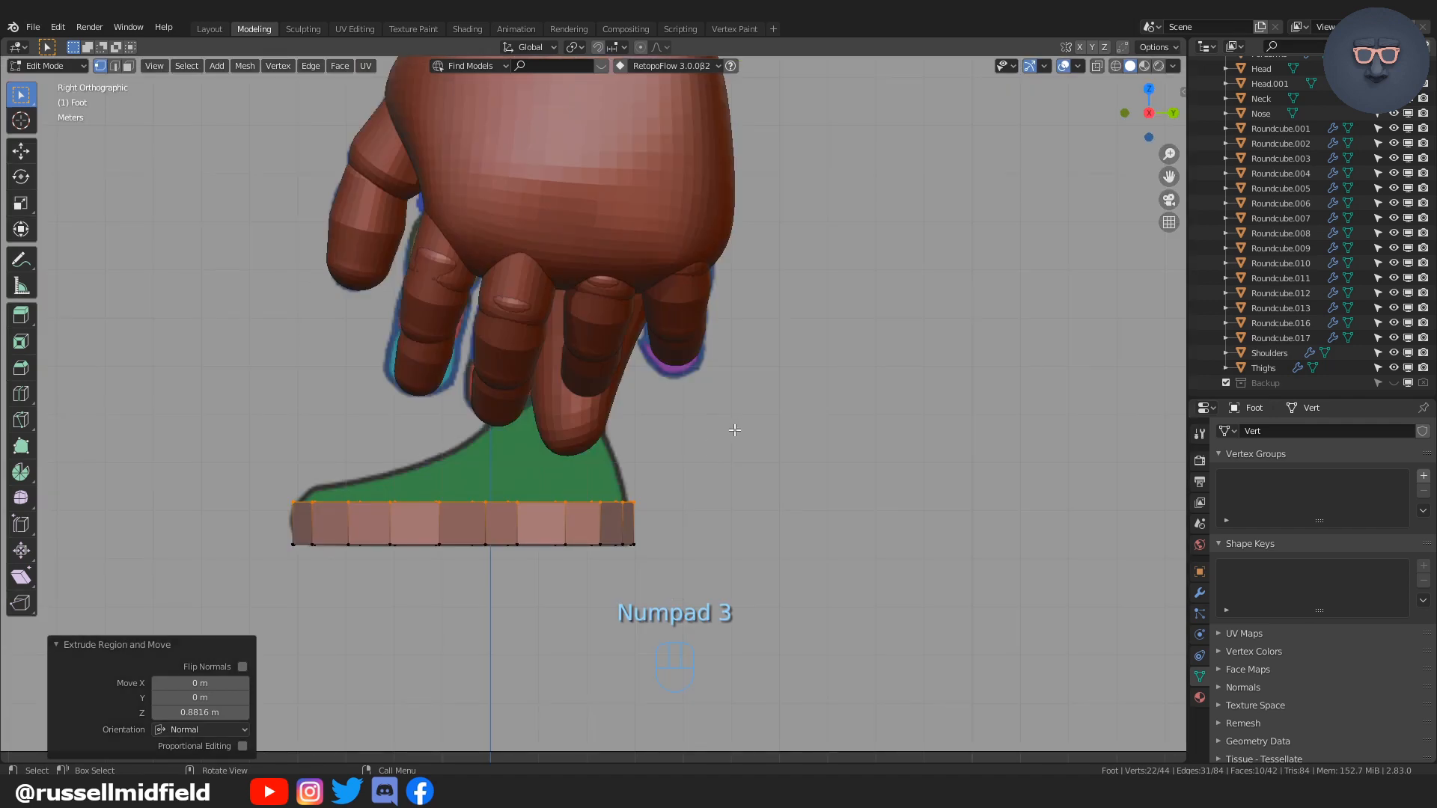
key(g)
click(735, 445)
Step: Extrude the top of the foot another 0.57 m upward and scale it in to about 0.91
key(e)
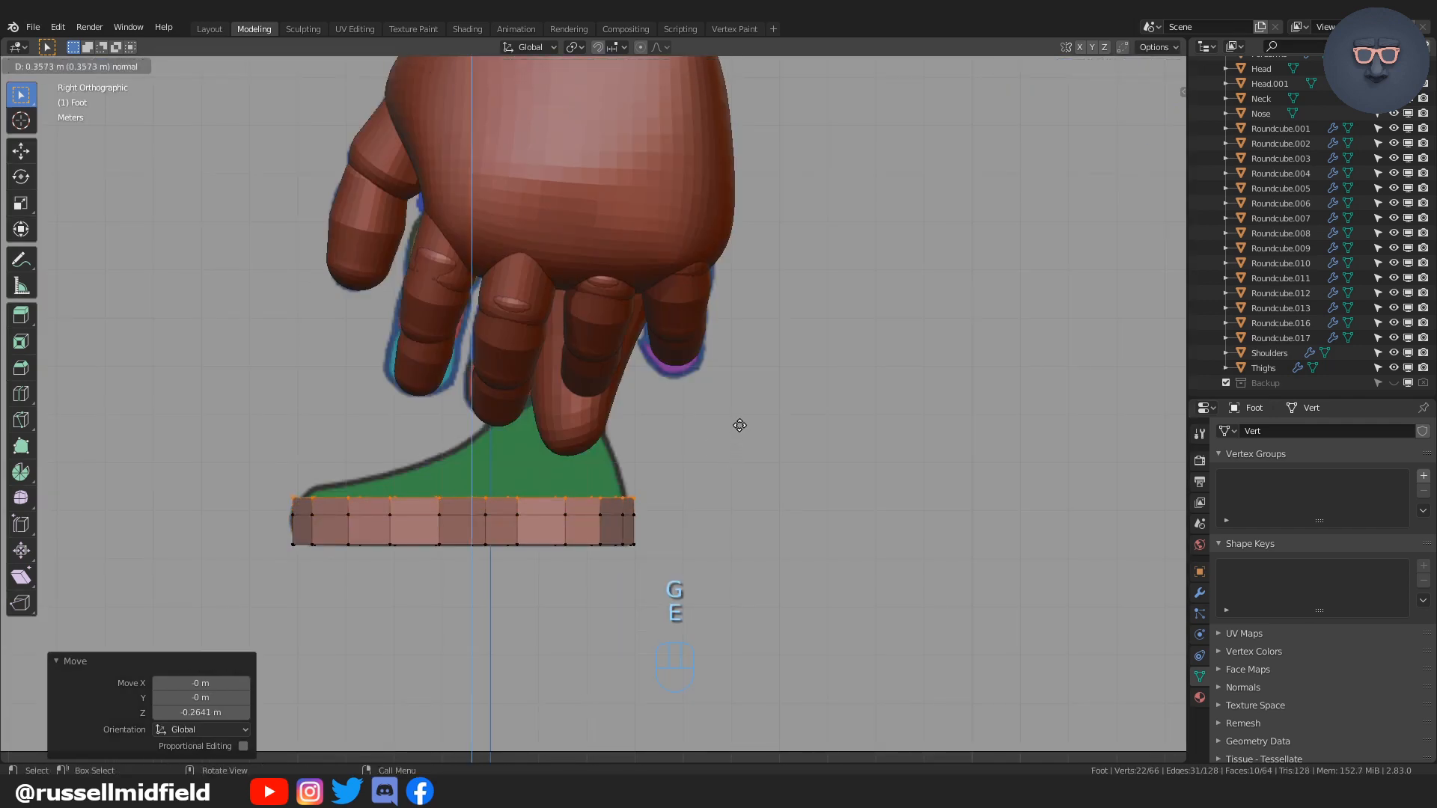
click(742, 418)
key(s)
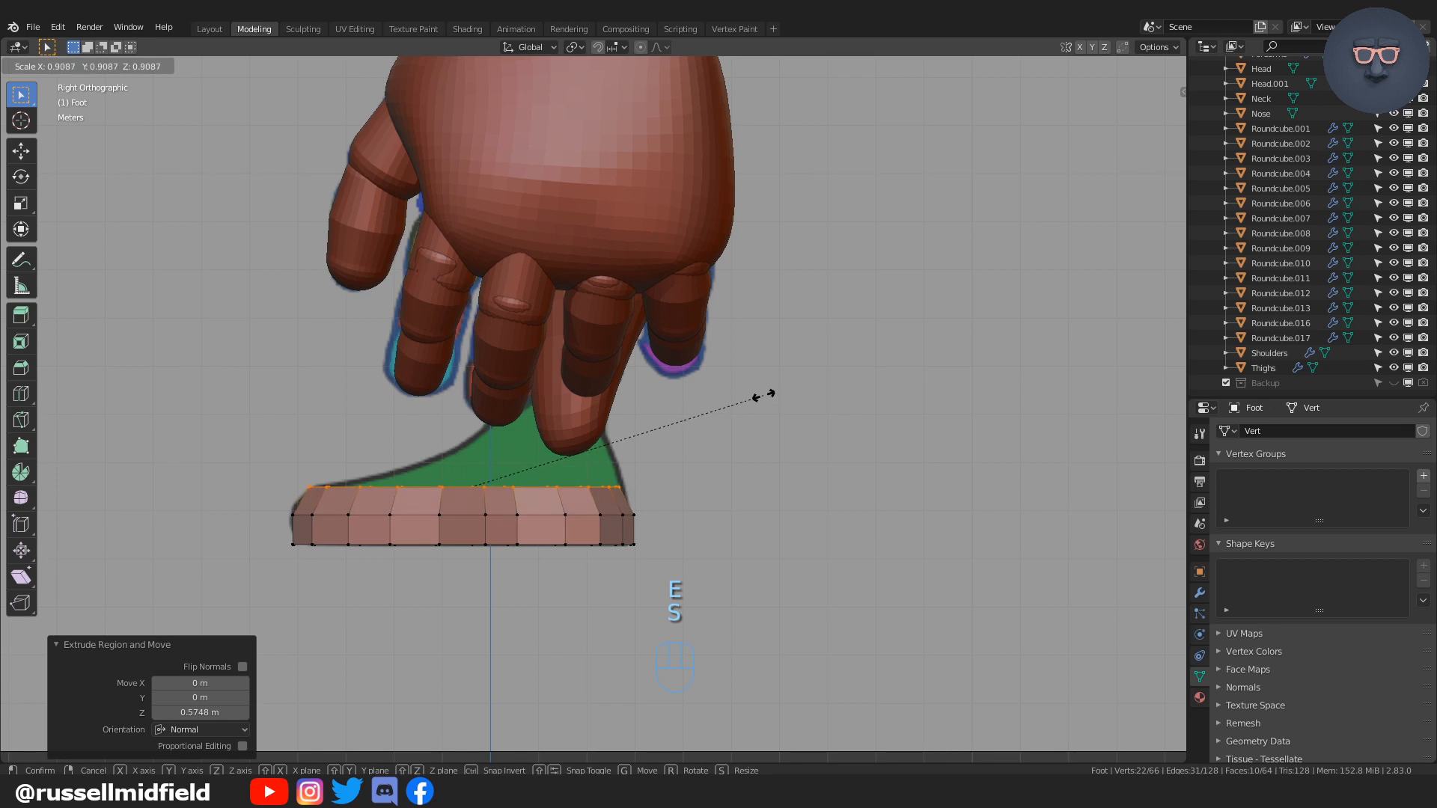
click(764, 396)
Step: Extrude a third layer about 0.39 m, scale it to about 0.85 and shift it about 0.31 m toward the heel
key(e)
click(764, 378)
key(s)
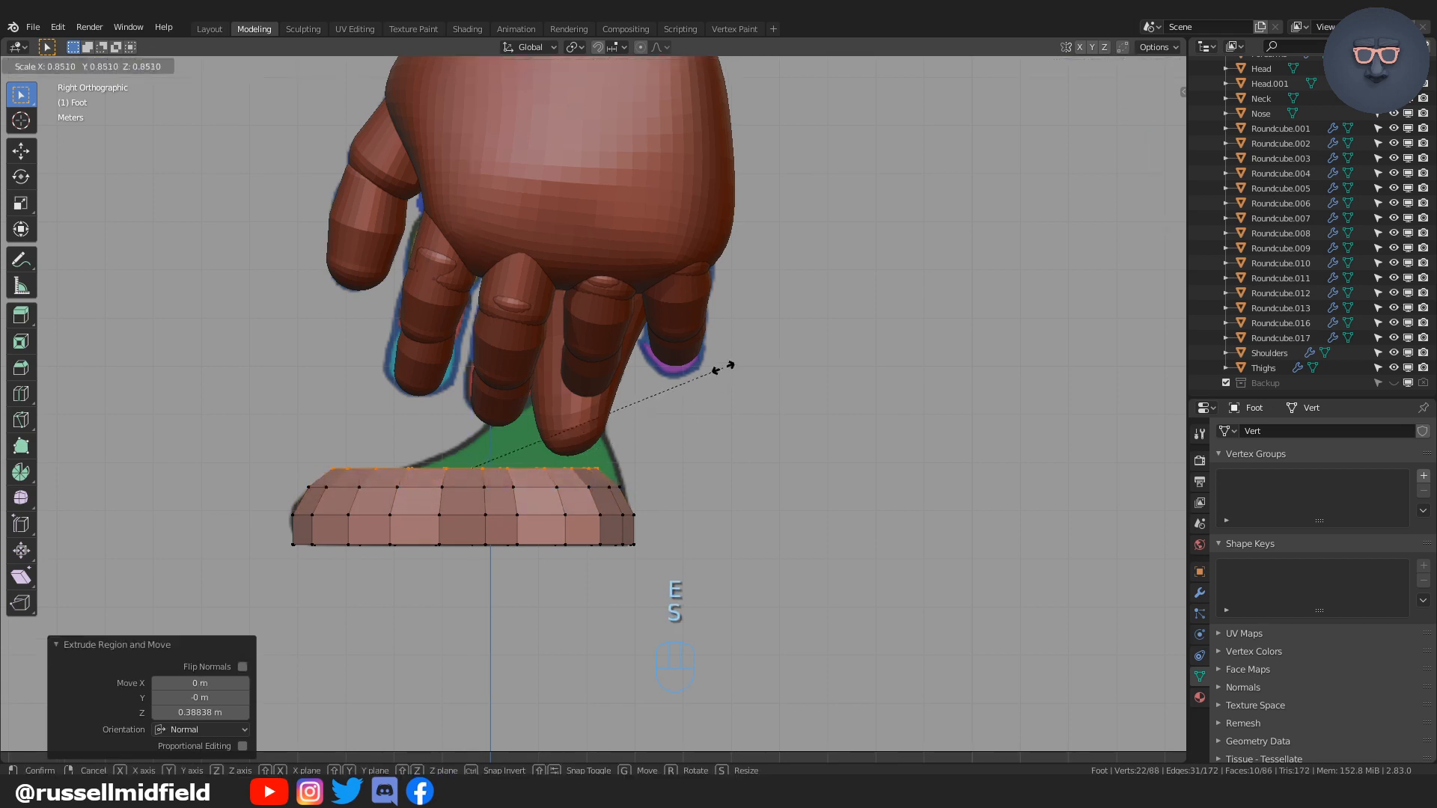
click(741, 369)
key(g)
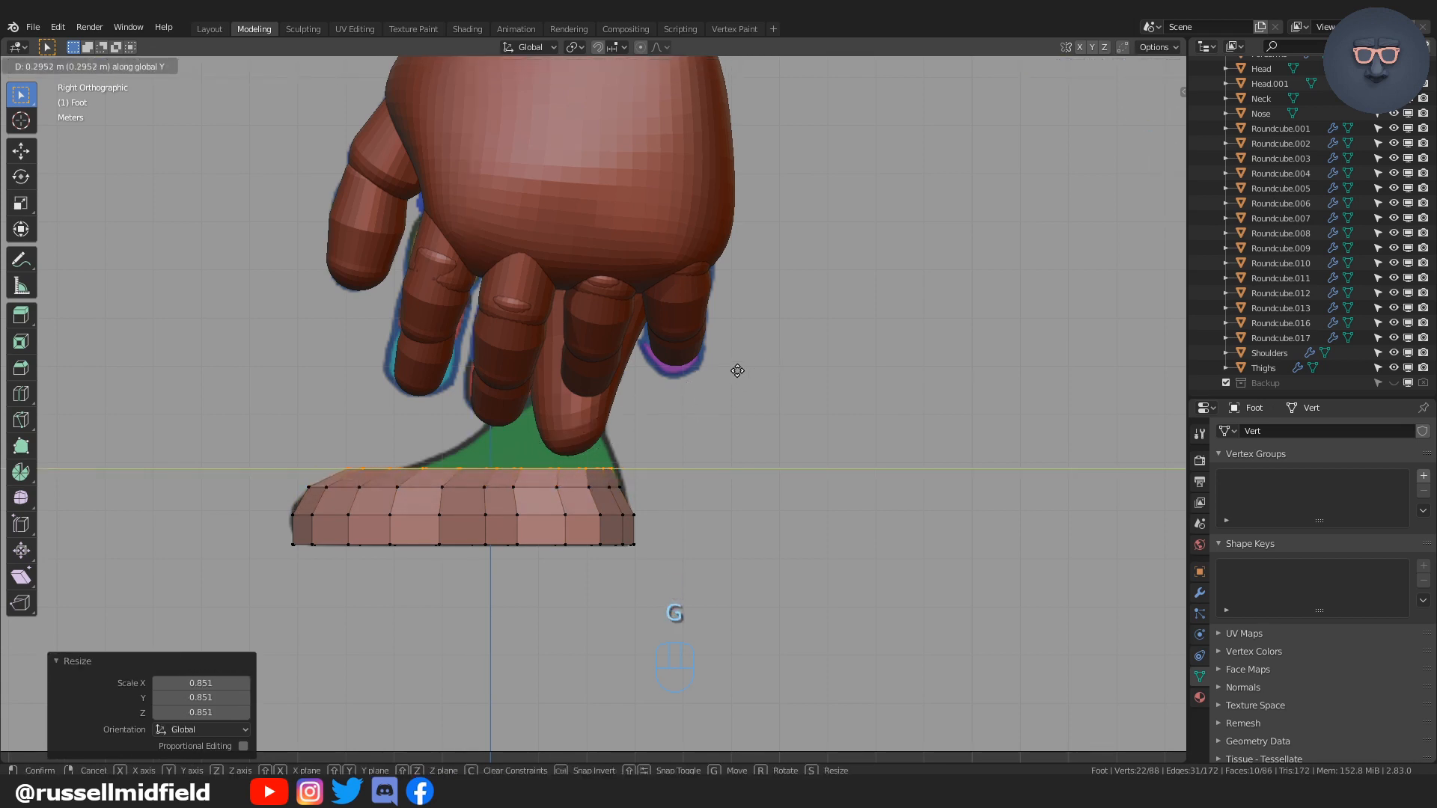
click(738, 371)
Step: Switch to face selection and select five adjacent top faces of the foot from the arch back to the heel
key(alt+z)
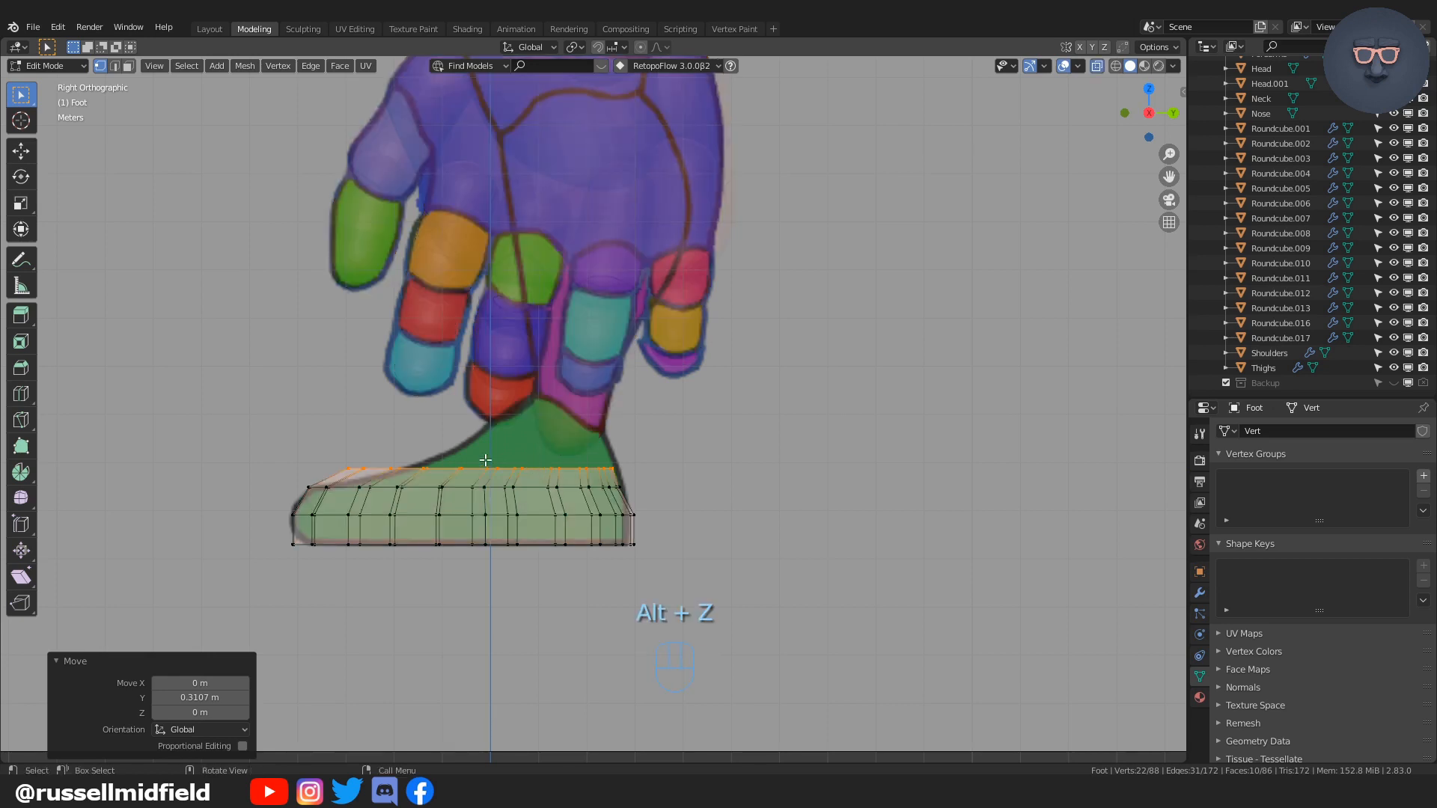
key(alt+z)
middle_drag(464, 462, 499, 480)
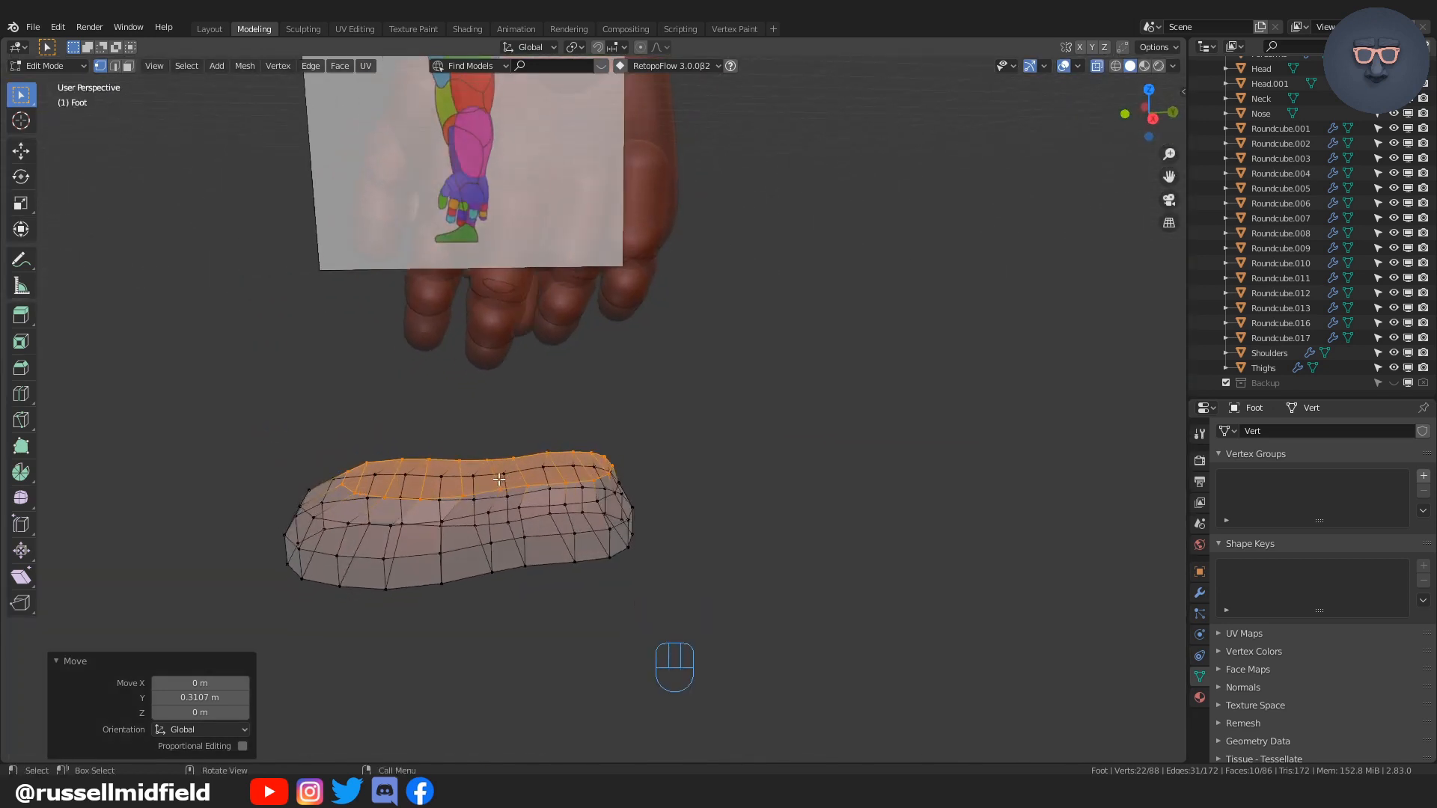
key(Tab)
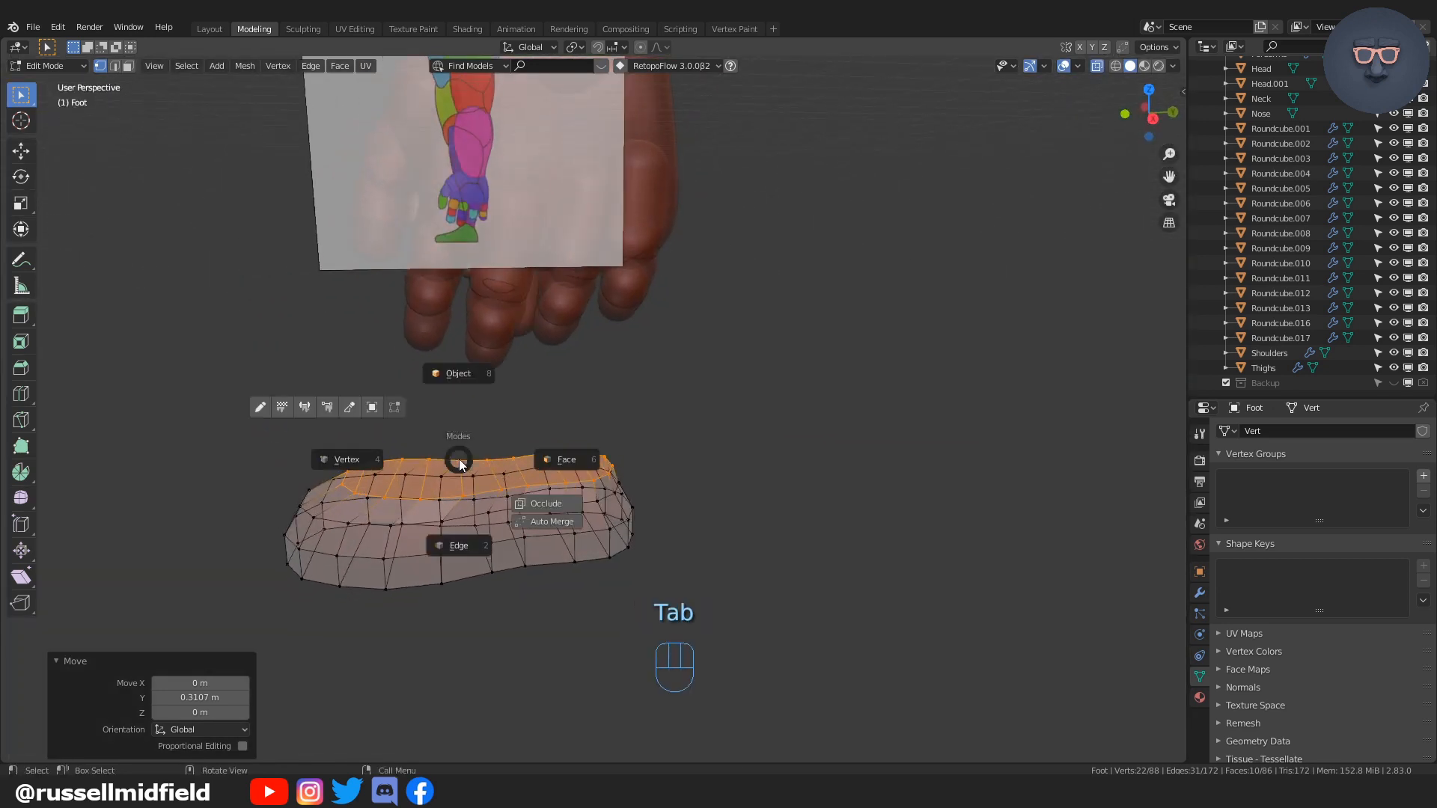
click(578, 458)
middle_drag(566, 436, 629, 476)
click(488, 484)
shift+click(515, 477)
shift+click(545, 469)
shift+click(577, 459)
shift+click(593, 457)
key(alt+z)
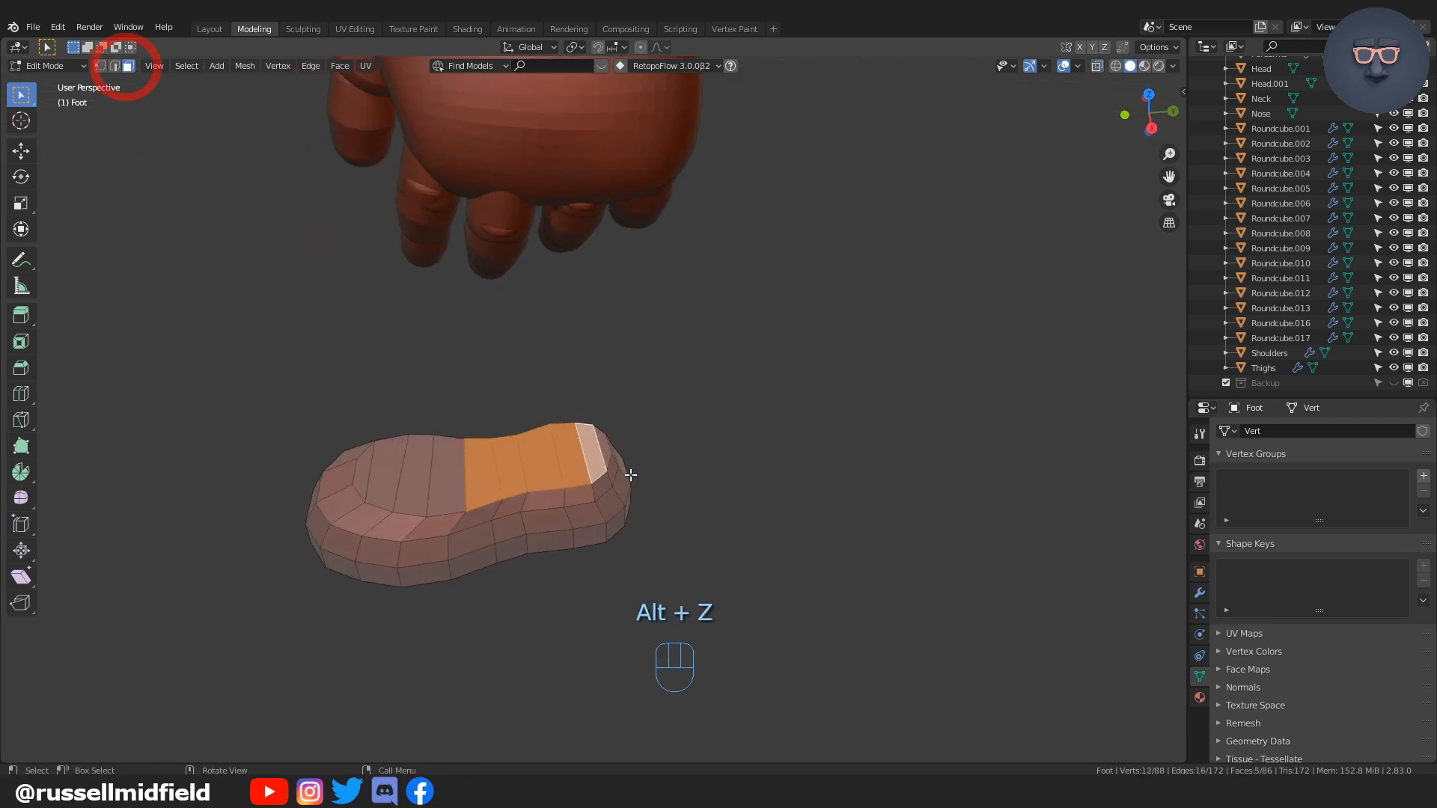
shift+click(611, 448)
key(KP_3)
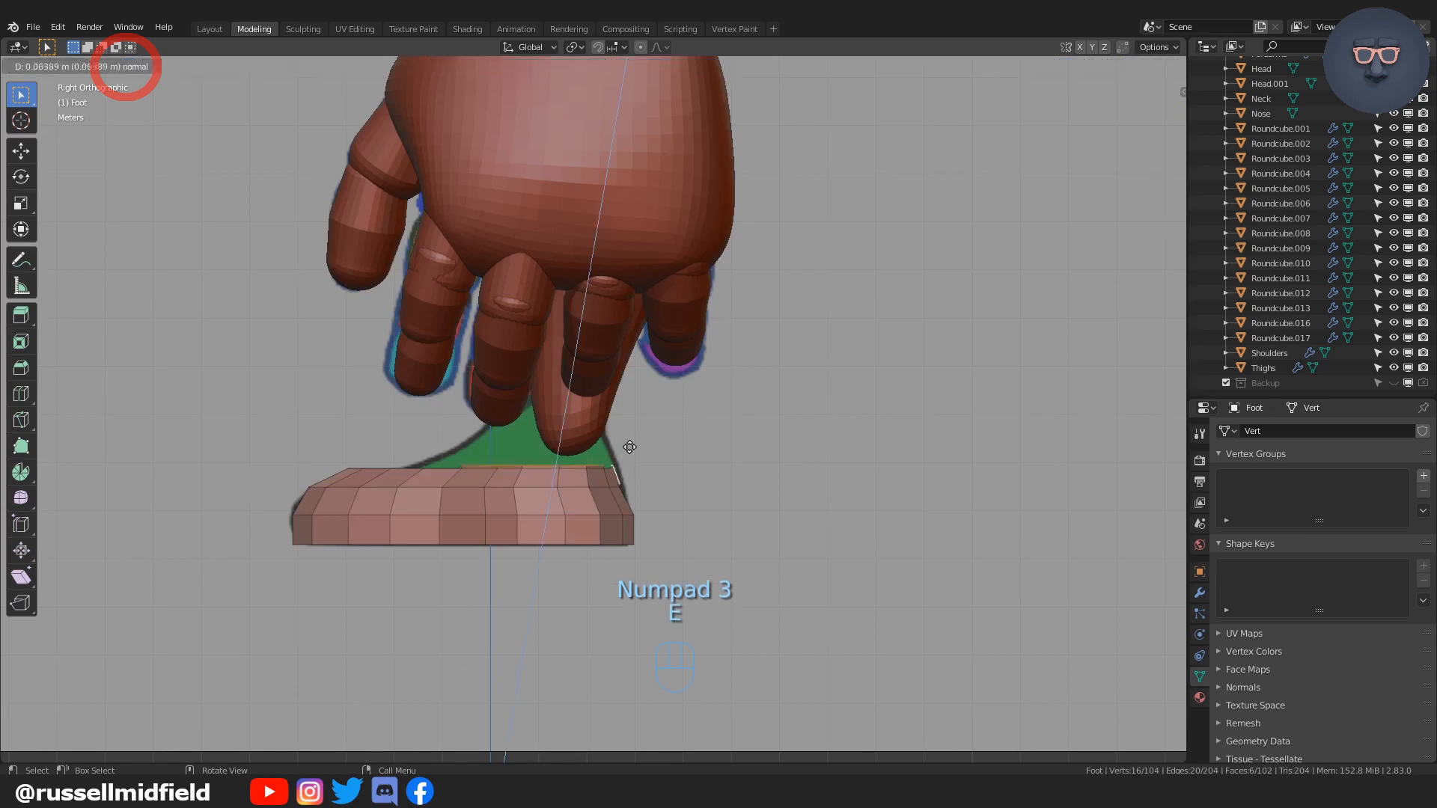
key(e)
key(ctrl+z)
Step: Swap the sloped heel face for the rearmost top face, extrude the selection about 1.01 m up and scale it to about 0.66
middle_drag(633, 414, 629, 470)
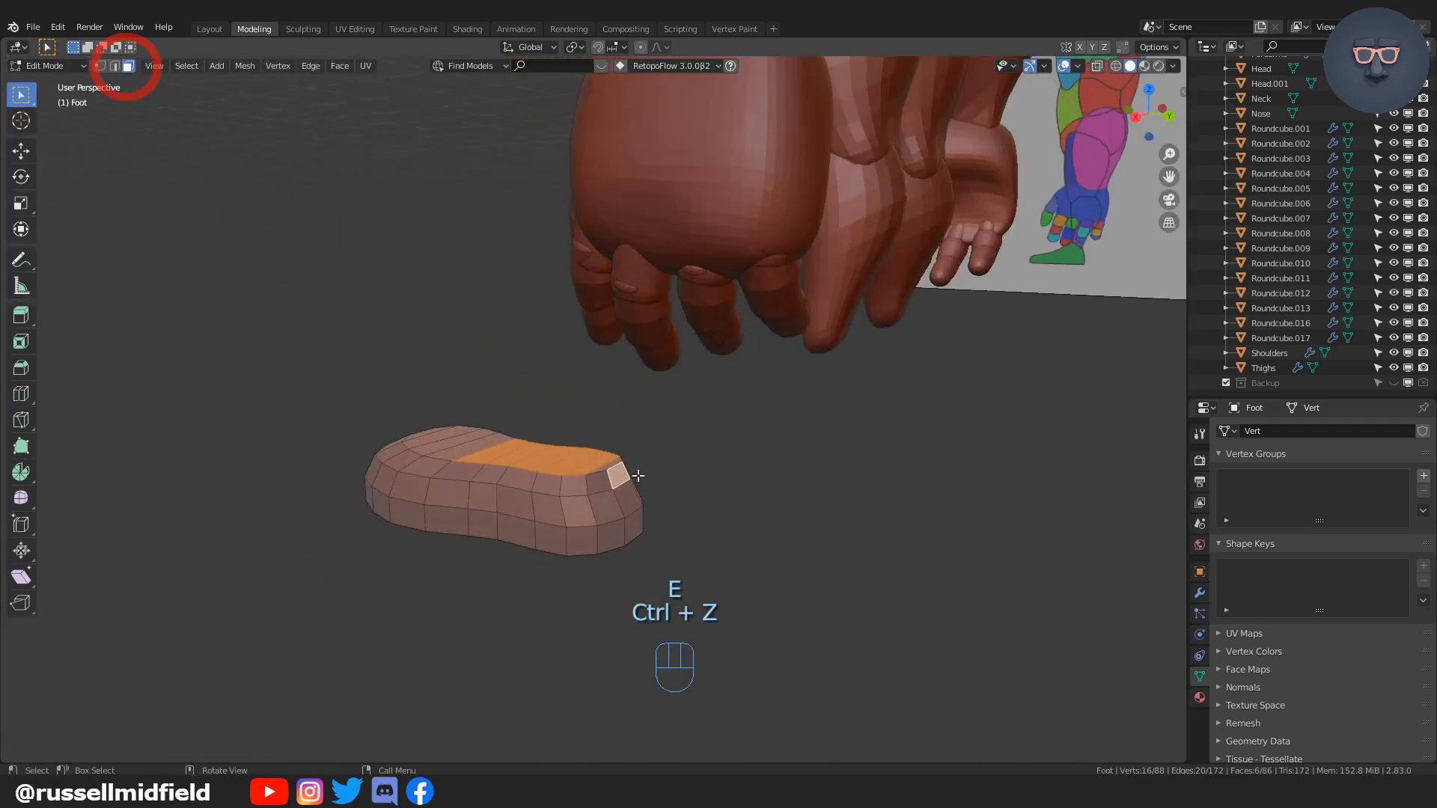
key(b)
drag(610, 467, 643, 494)
middle_drag(642, 494, 643, 494)
shift+click(611, 467)
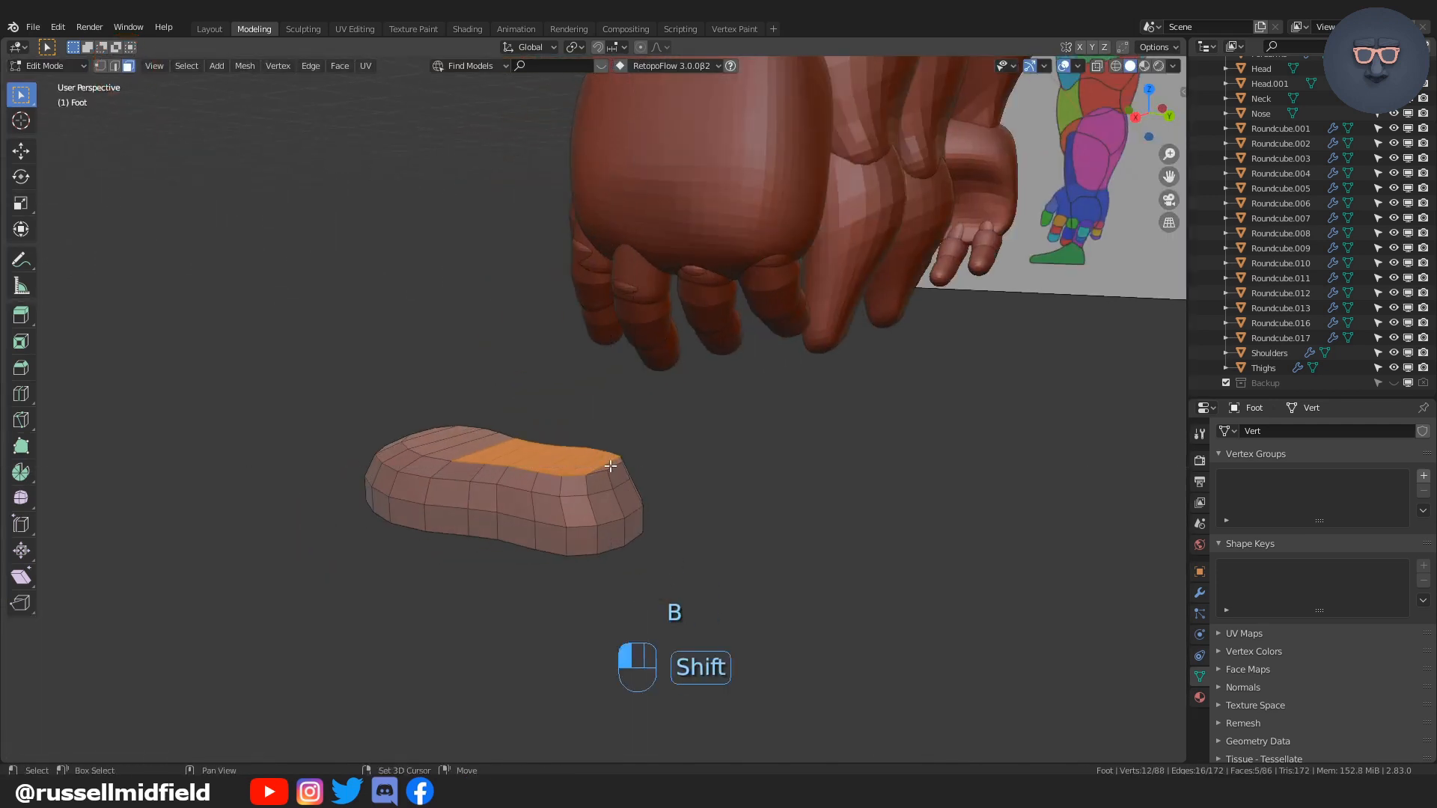
key(KP_3)
key(e)
click(629, 431)
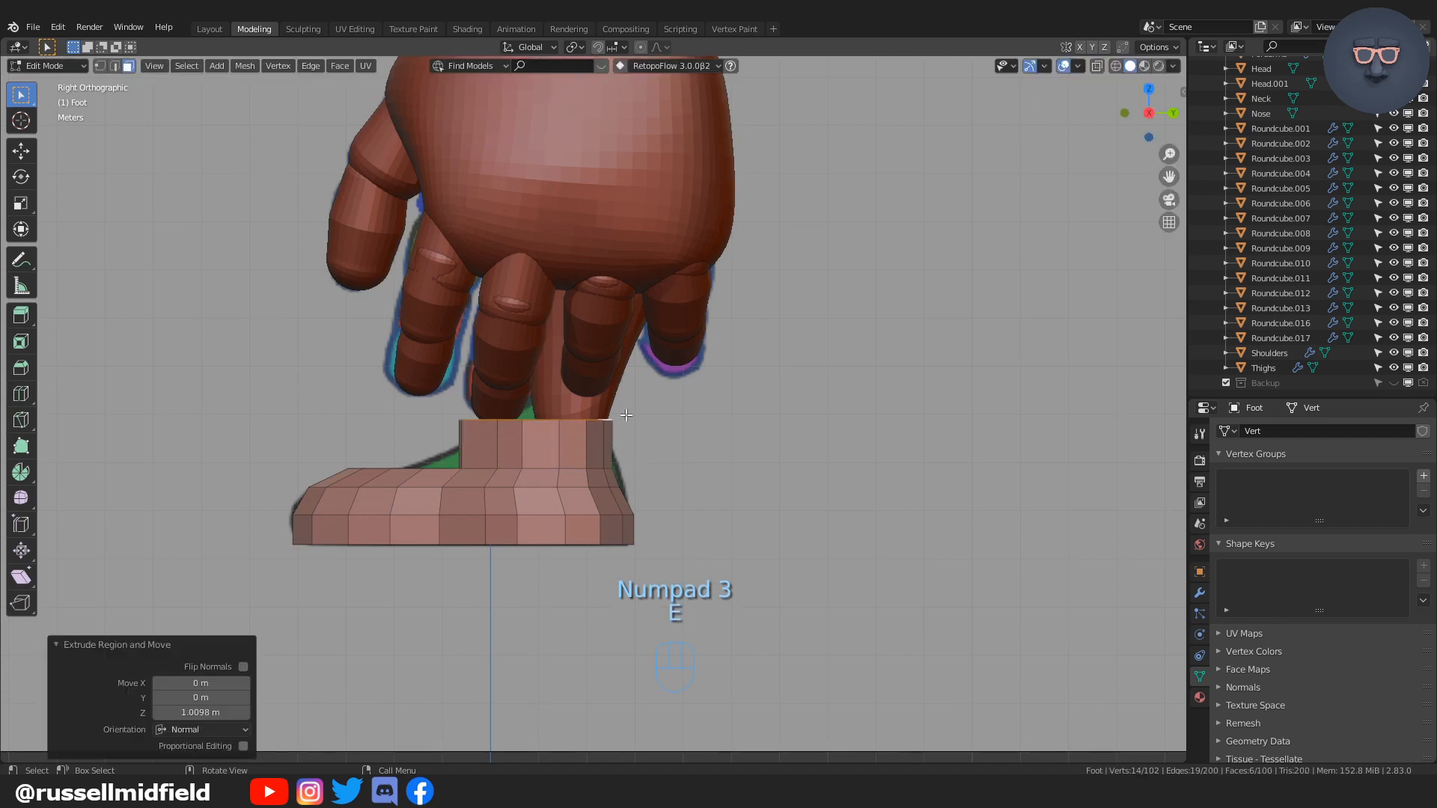
key(s)
click(616, 395)
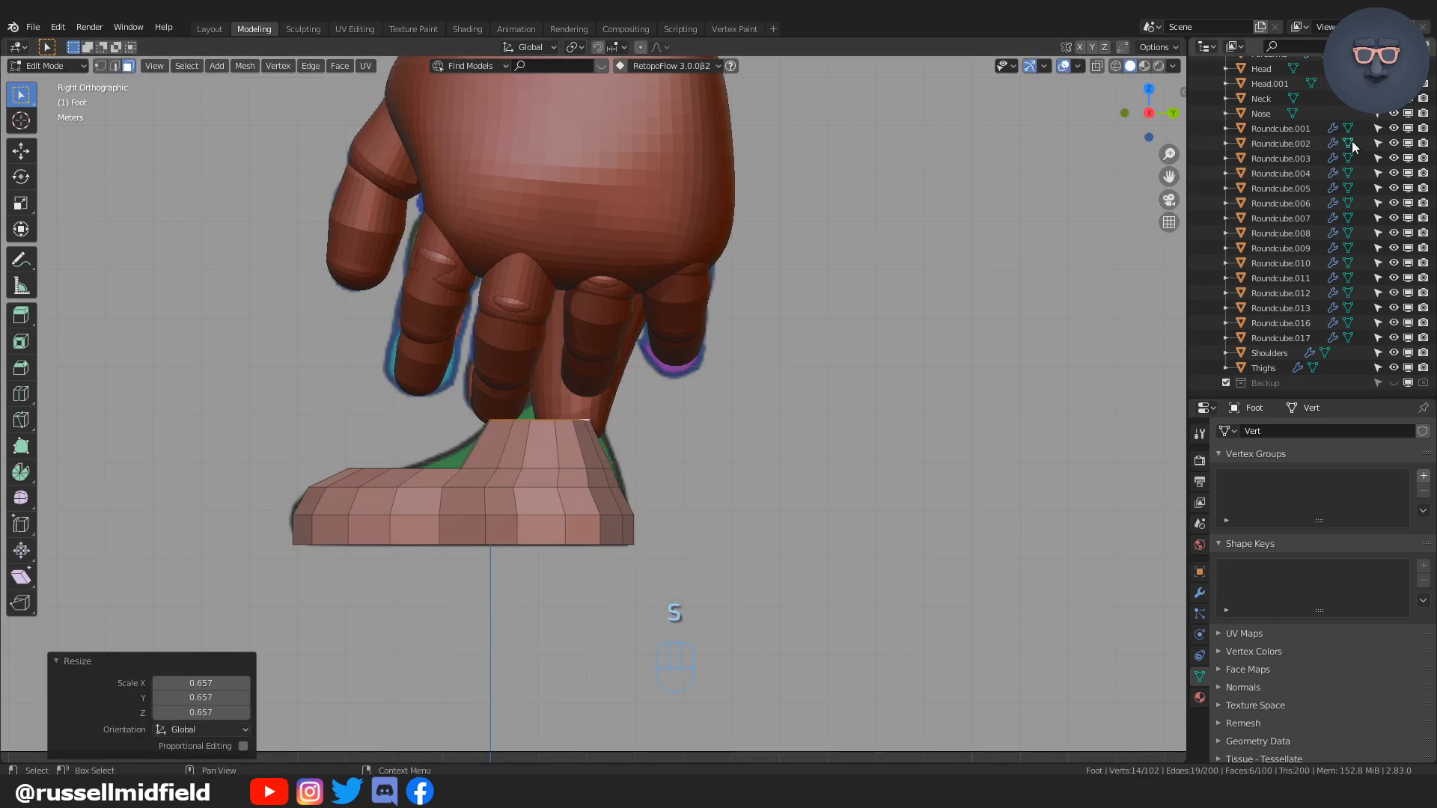
Step: Hide the Roundcube hand parts, then extrude the ankle top upward, scale it to about 0.67 and shift it back over the calf
drag(1396, 128, 1394, 334)
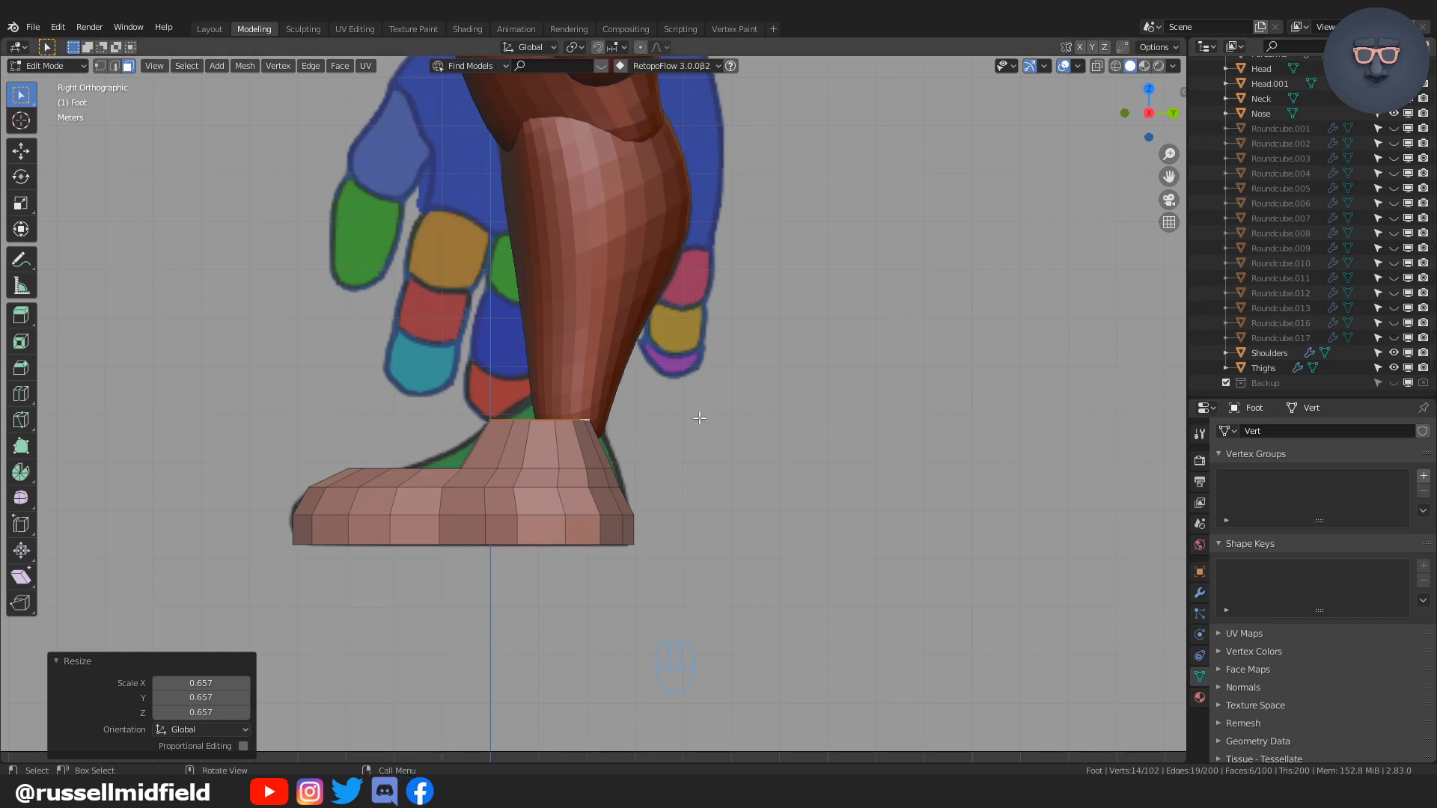
key(e)
click(678, 381)
key(s)
click(650, 366)
key(g)
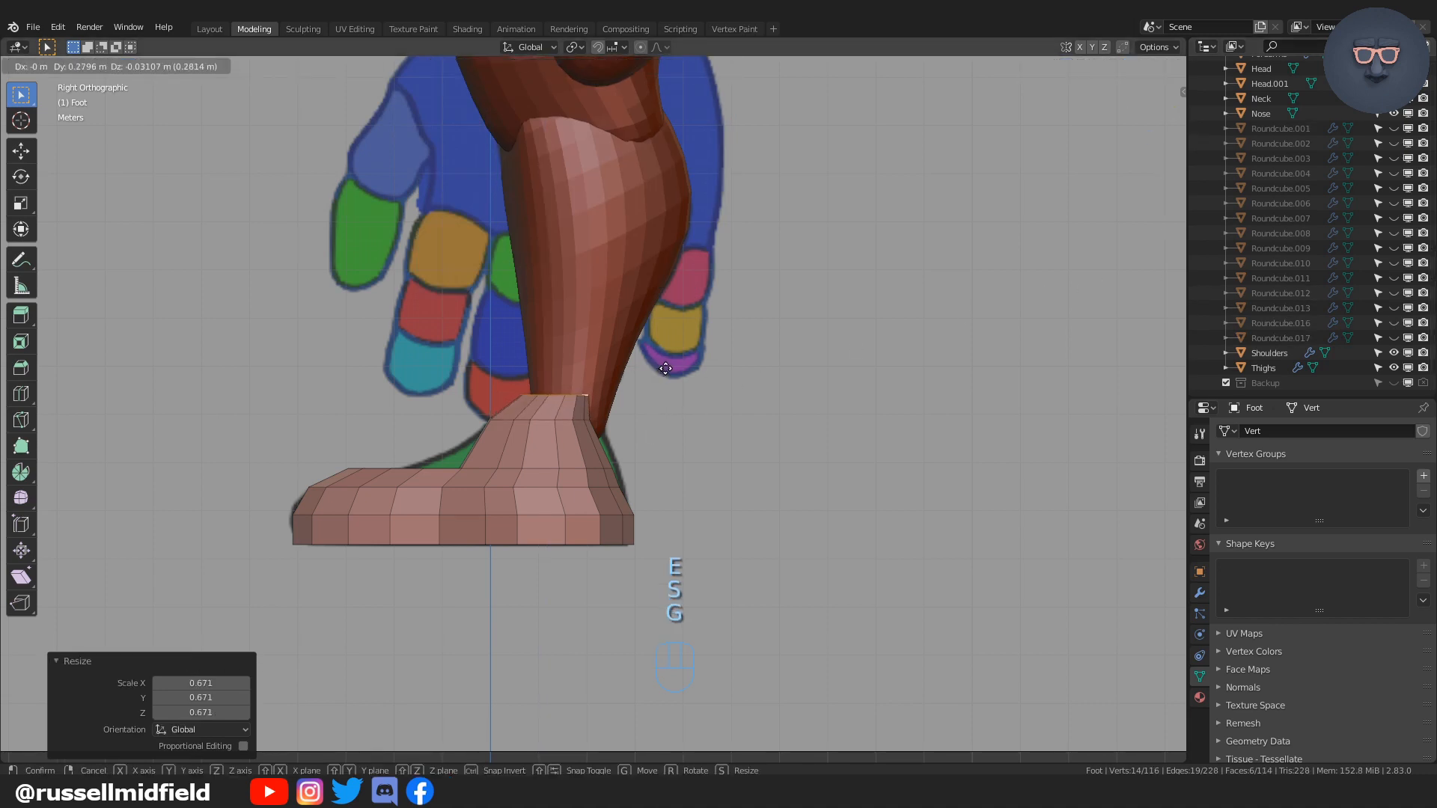
click(669, 368)
Step: Select the edge loop just below the ankle's top and move it about 0.22 m along Y toward the heel
alt+click(542, 420)
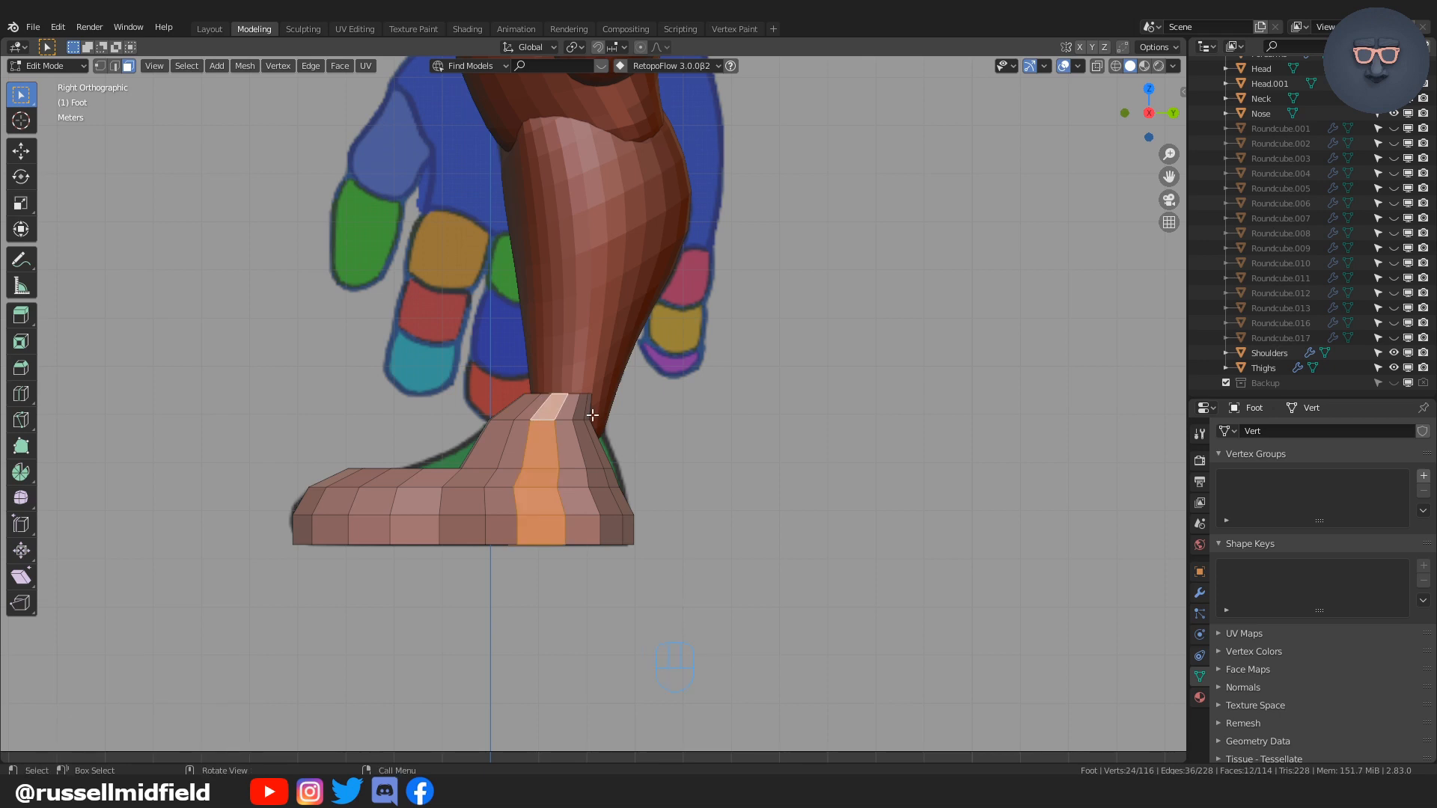
key(Tab)
click(524, 474)
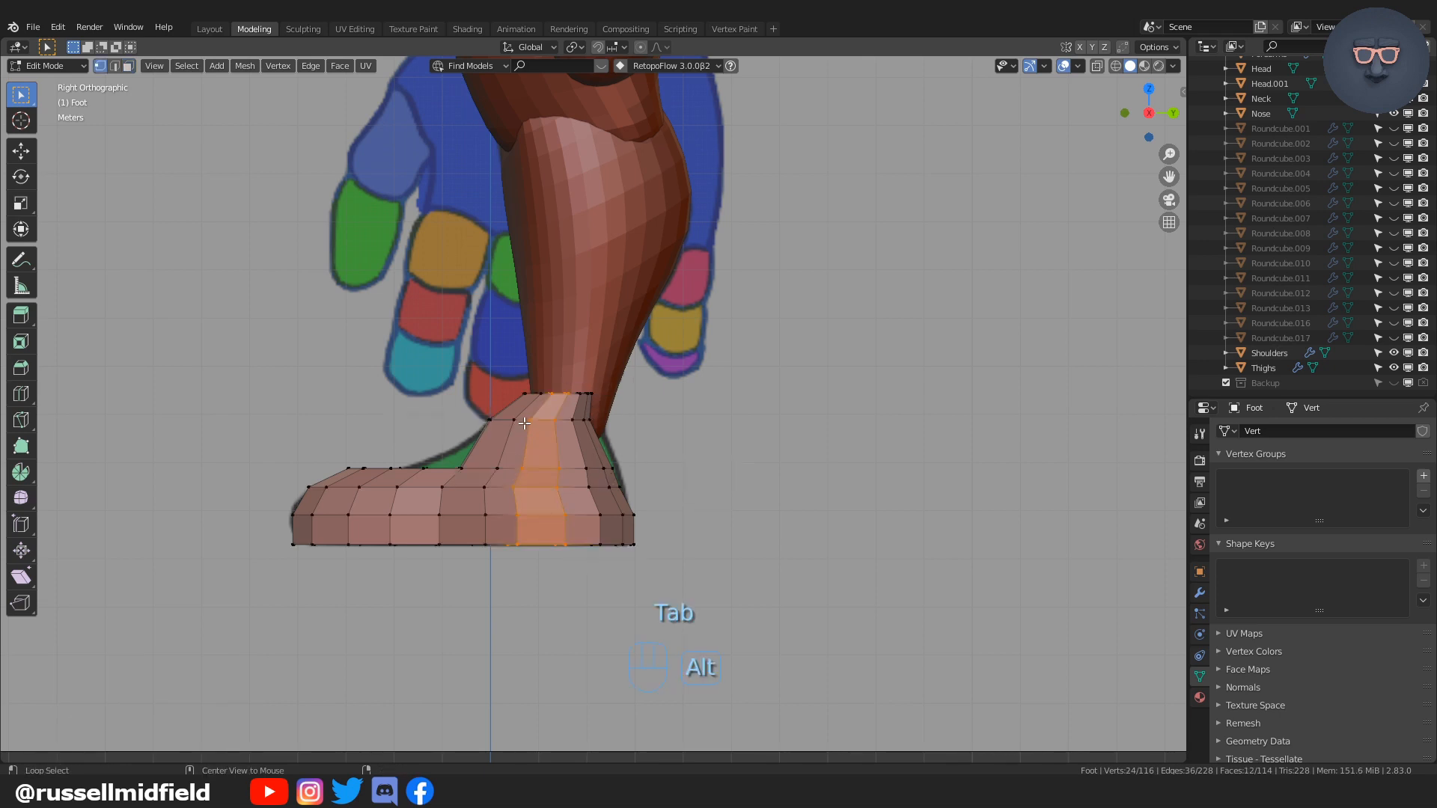
alt+click(536, 421)
key(g)
key(y)
click(687, 434)
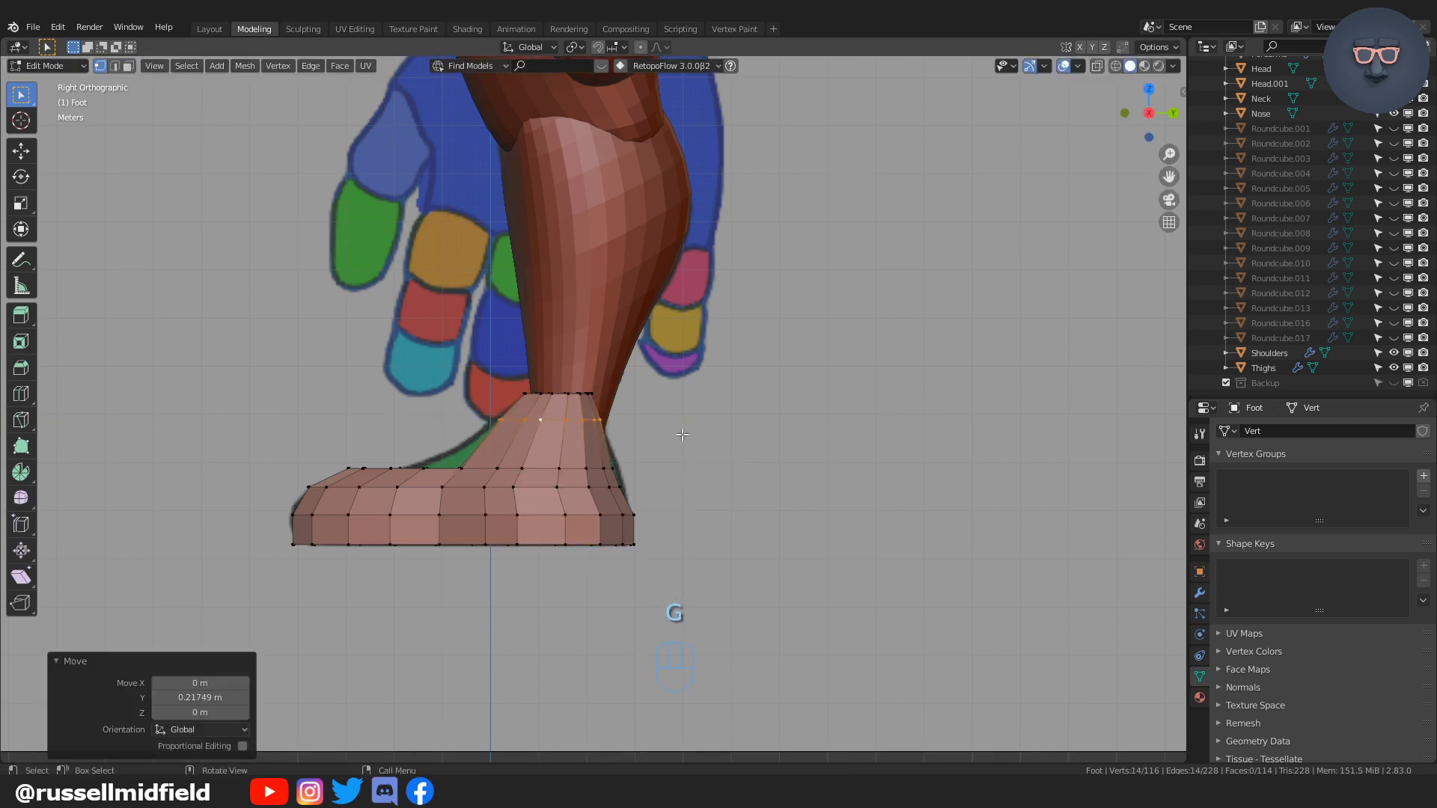
Step: Return to Object Mode and move the foot about -15.2 m along X beneath the calf in the front view
middle_drag(683, 434, 805, 514)
key(Tab)
click(675, 417)
key(KP_1)
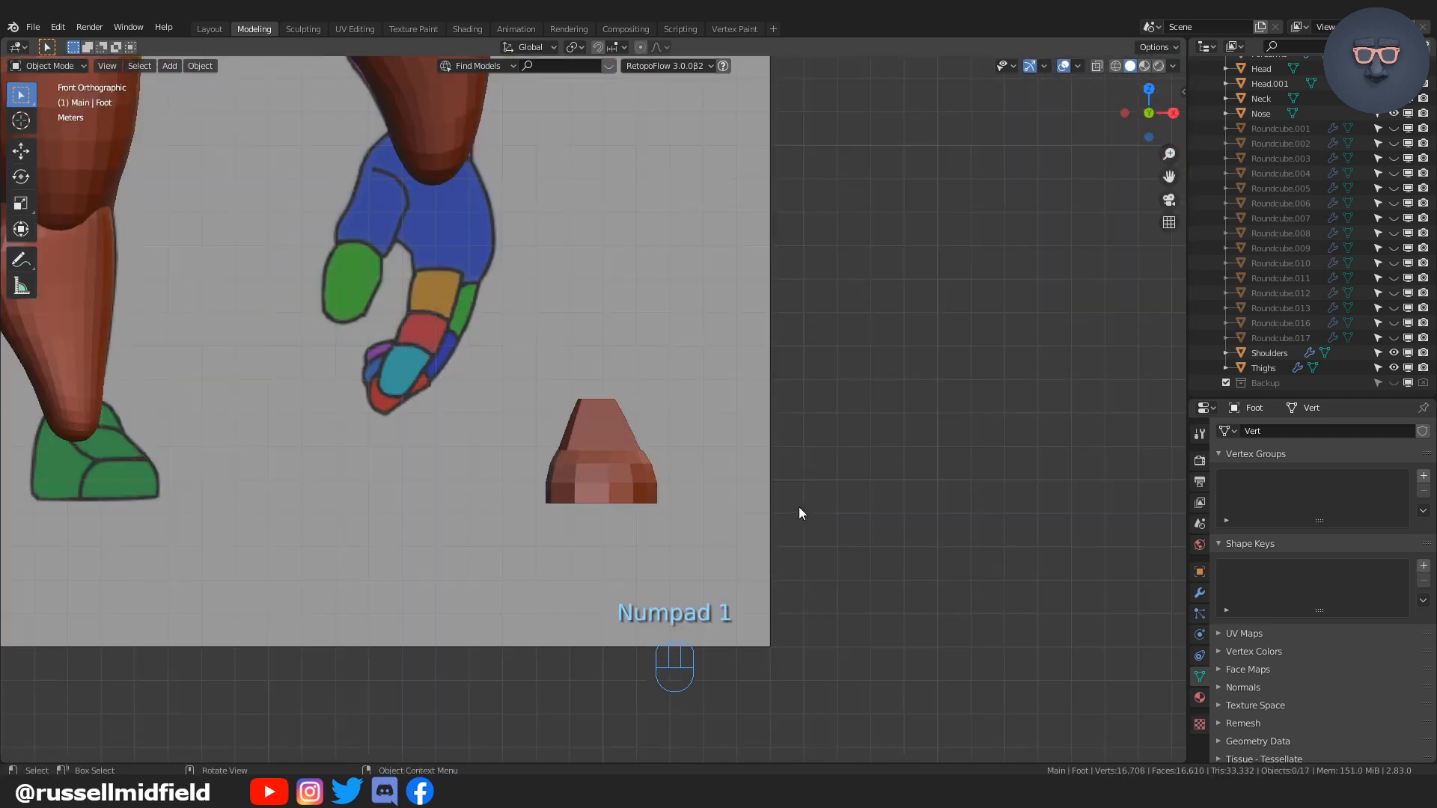
scroll(605, 477, down, 2)
key(g)
key(x)
click(315, 432)
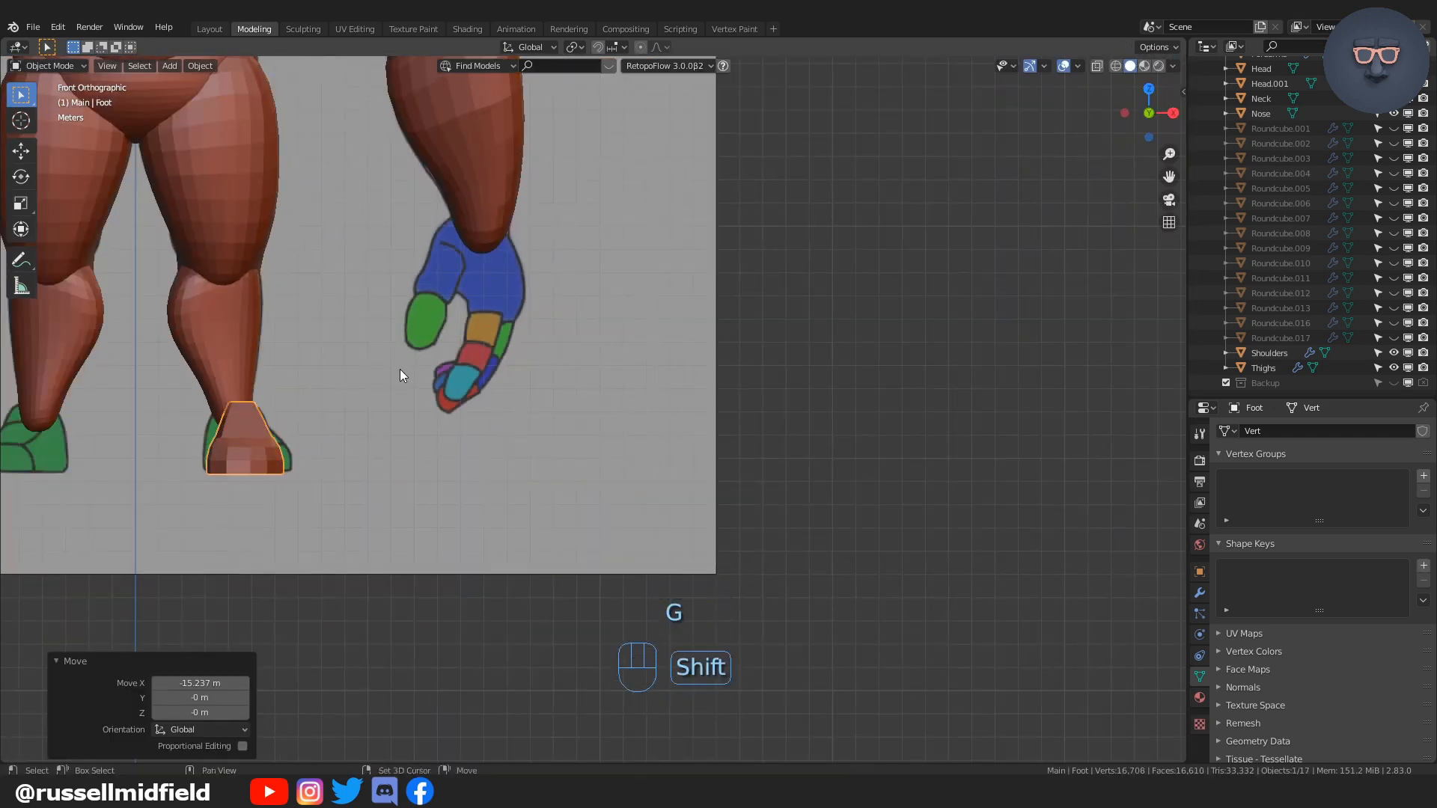
key(r)
click(482, 237)
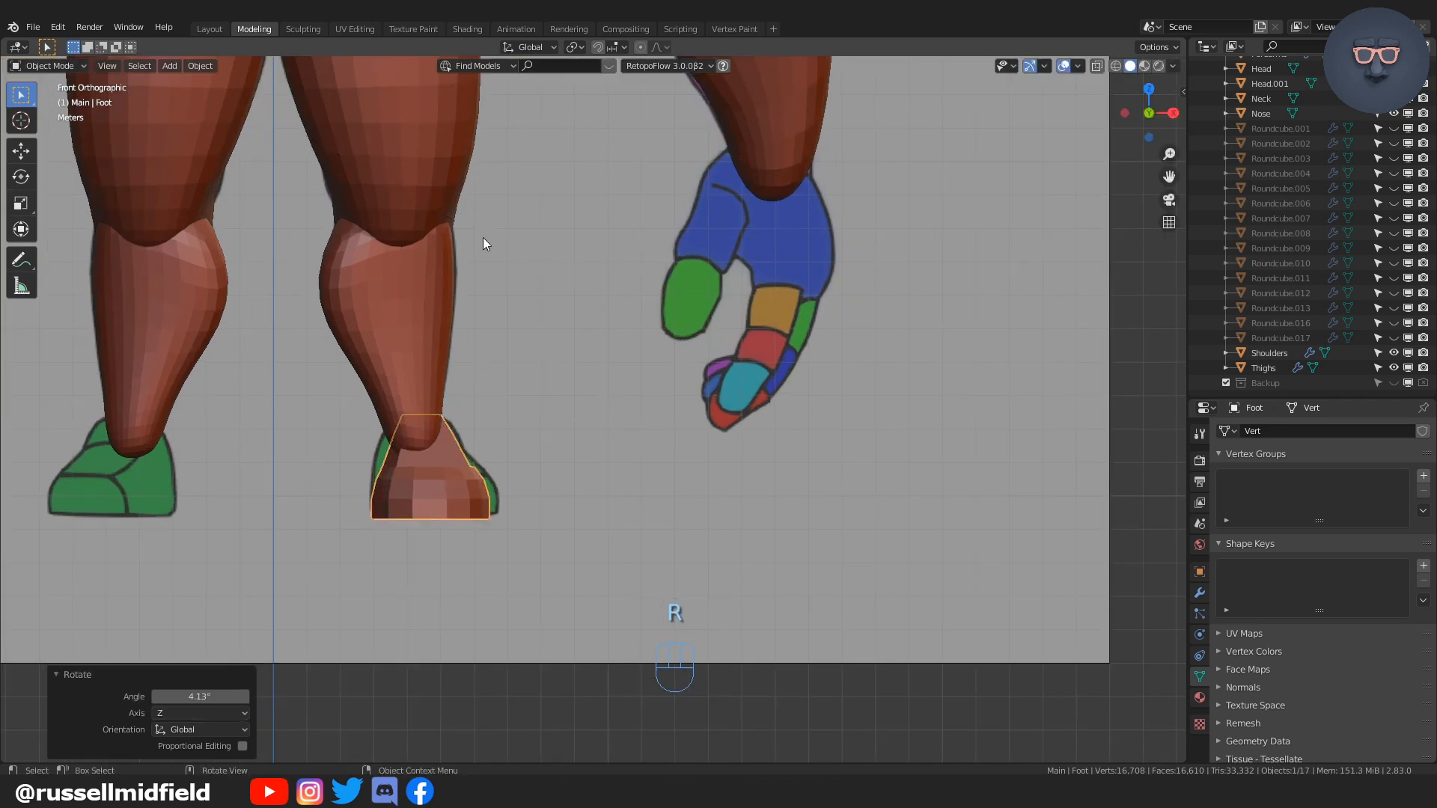
key(ctrl+z)
Step: Set the foot's origin to its geometry and rotate the foot 10° around the Z axis
click(197, 66)
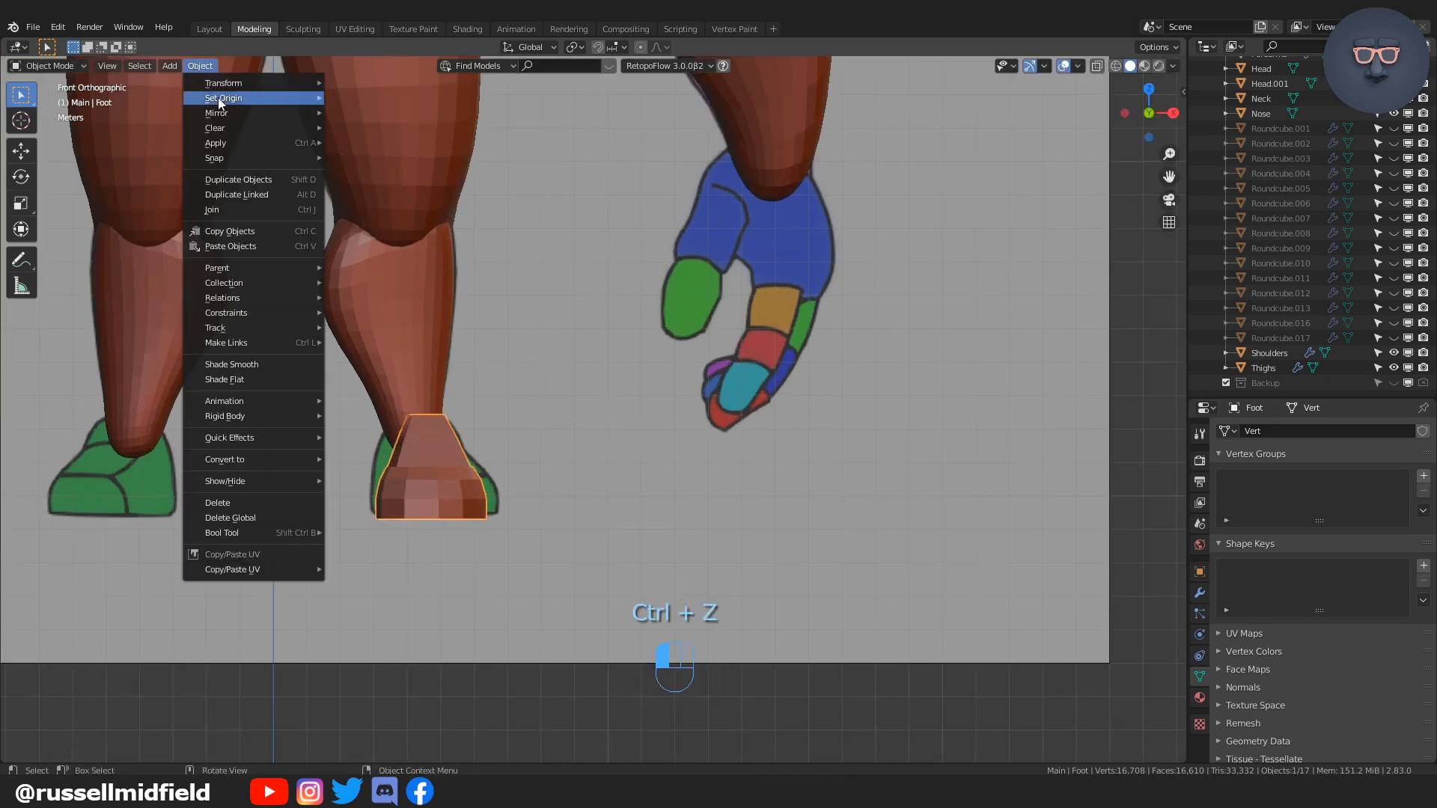
mouse_move(218, 97)
click(375, 114)
key(r)
key(z)
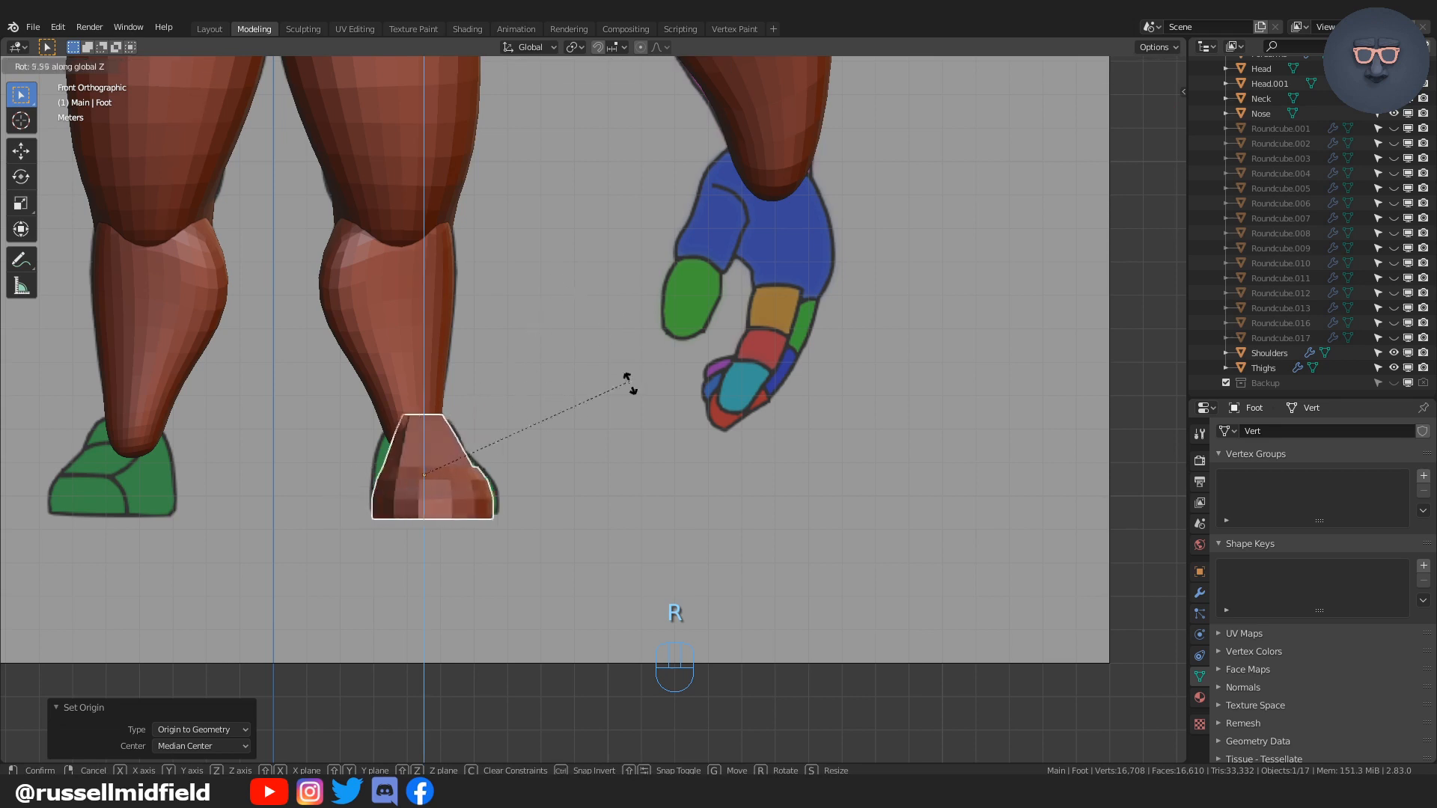
click(616, 405)
Step: Raise the foot about 0.067 m along the Z axis
key(g)
key(z)
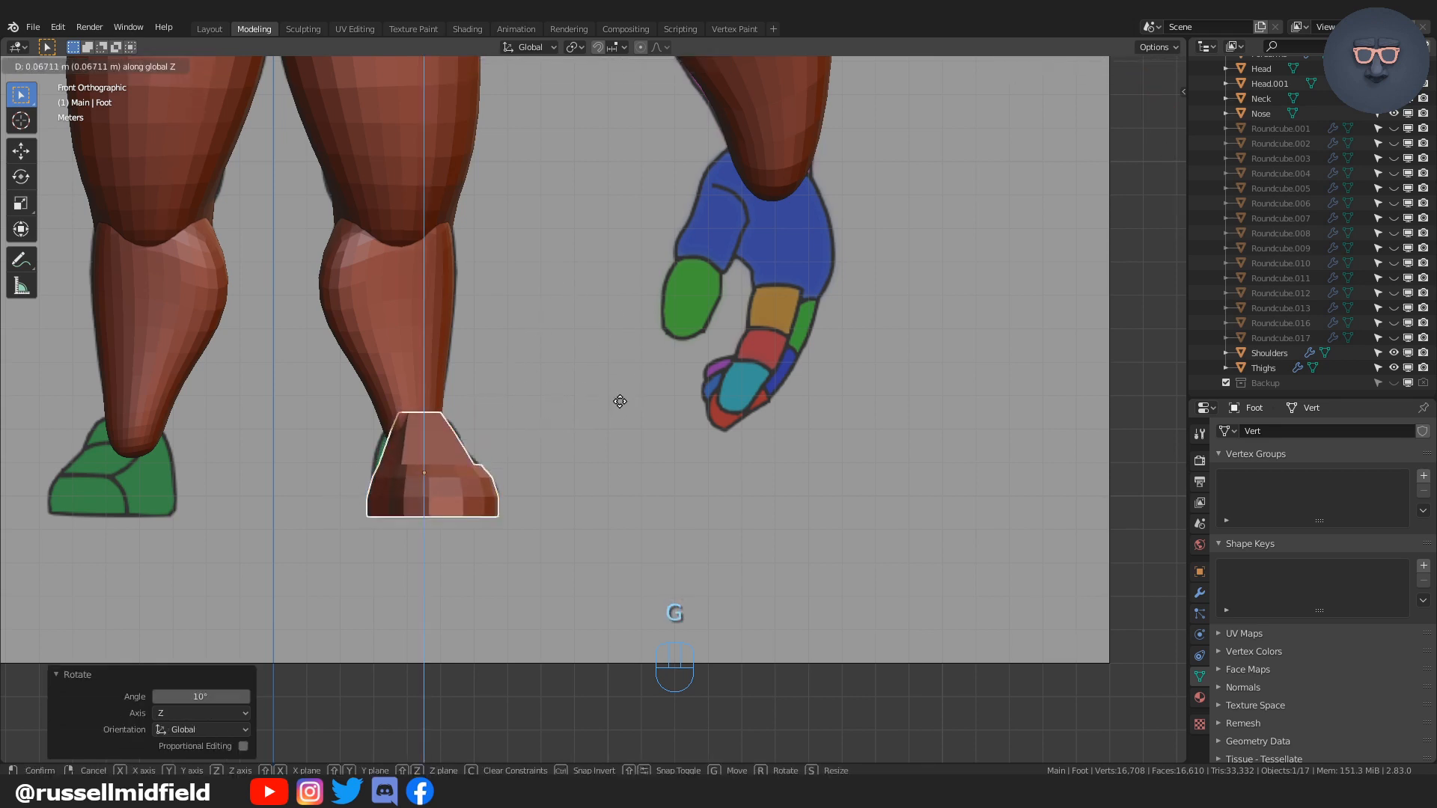
click(615, 405)
Step: Add a Mirror modifier on X to the foot and apply its transforms to mirror it under the other leg
middle_drag(601, 406, 531, 444)
click(1200, 592)
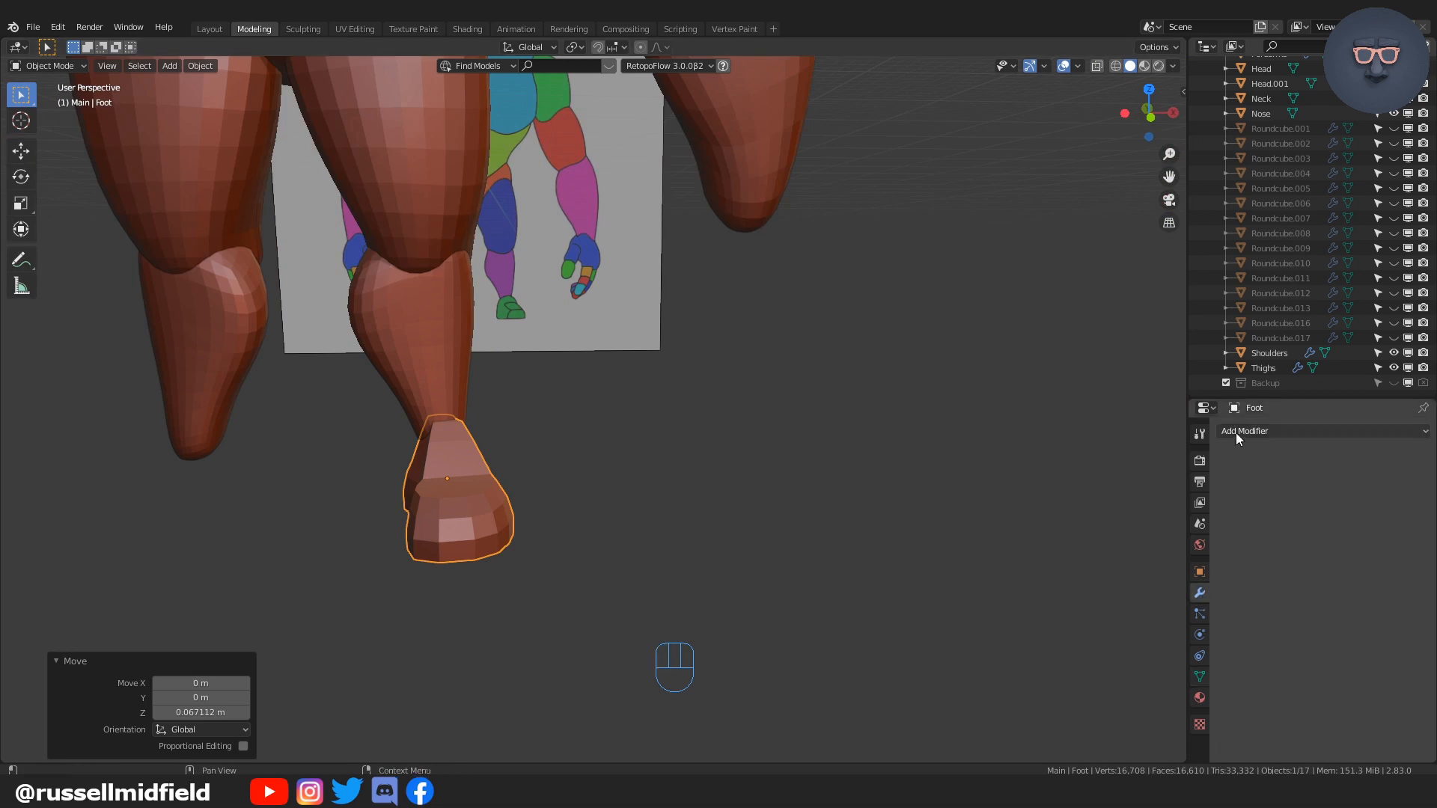
click(1236, 432)
click(1173, 583)
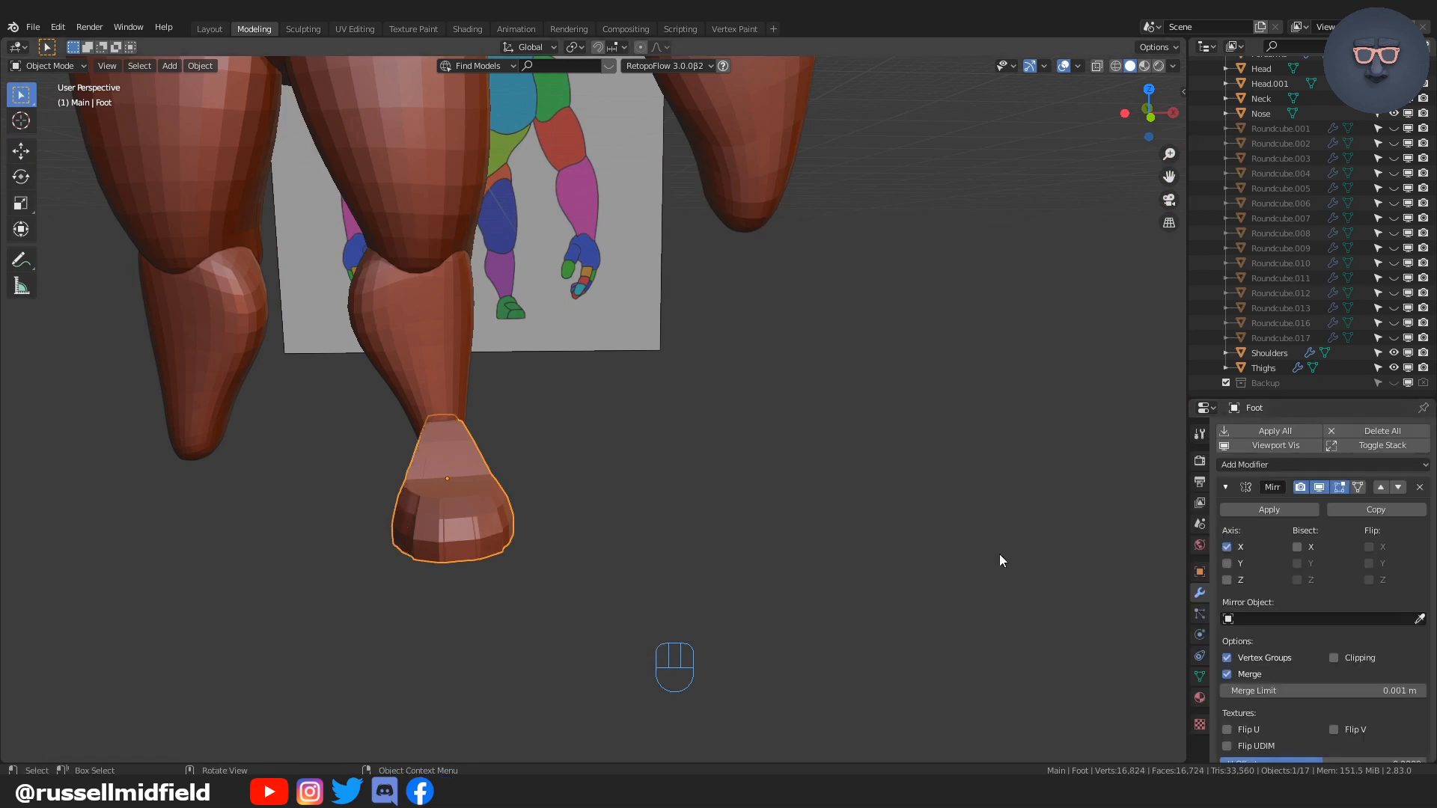
key(ctrl+a)
click(564, 455)
middle_drag(564, 457, 578, 519)
key(KP_1)
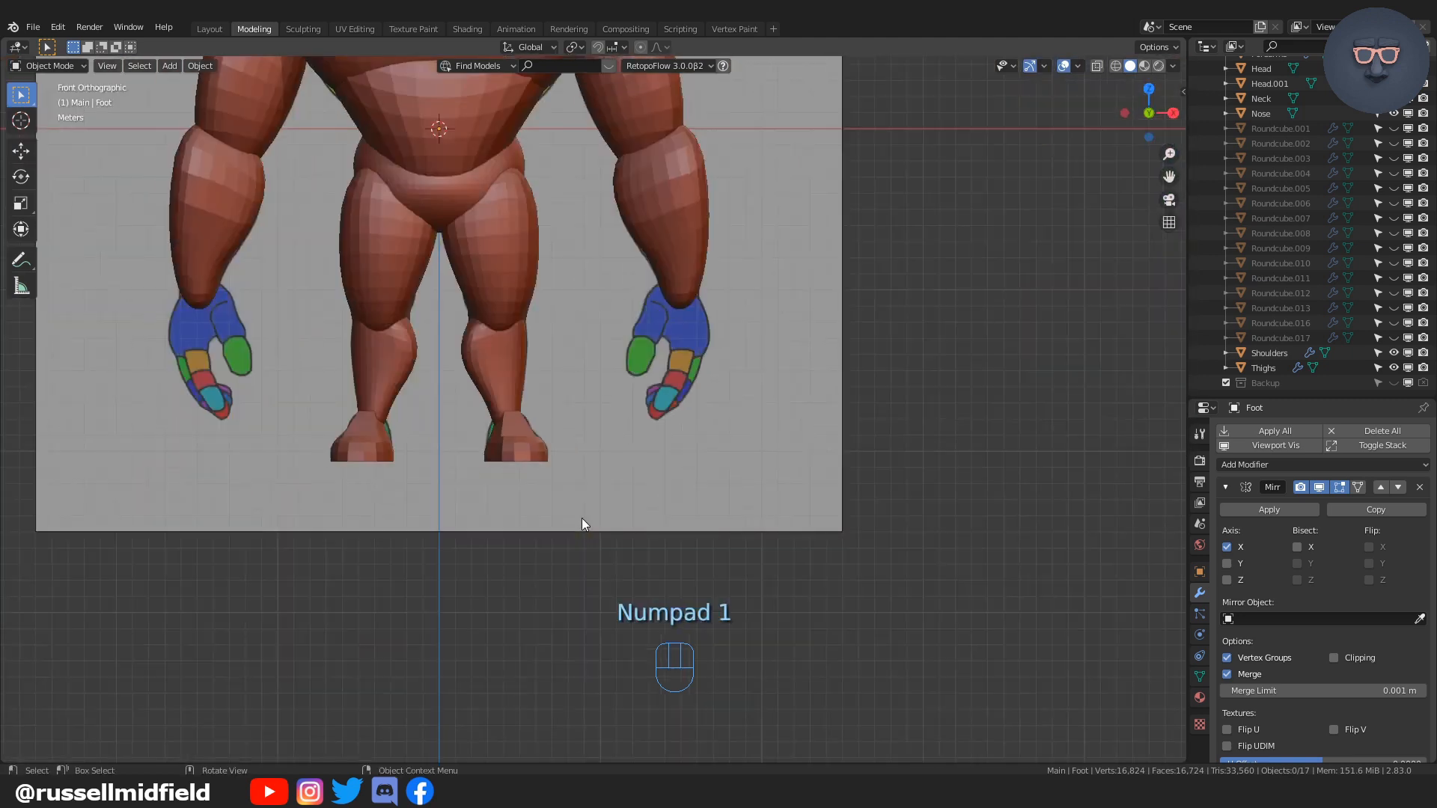
scroll(582, 518, down, 3)
shift+middle_drag(626, 403, 582, 393)
scroll(631, 490, up, 2)
scroll(582, 389, up, 2)
Step: Subdivide the foot's entire mesh once in Edit Mode and return to Object Mode
click(513, 500)
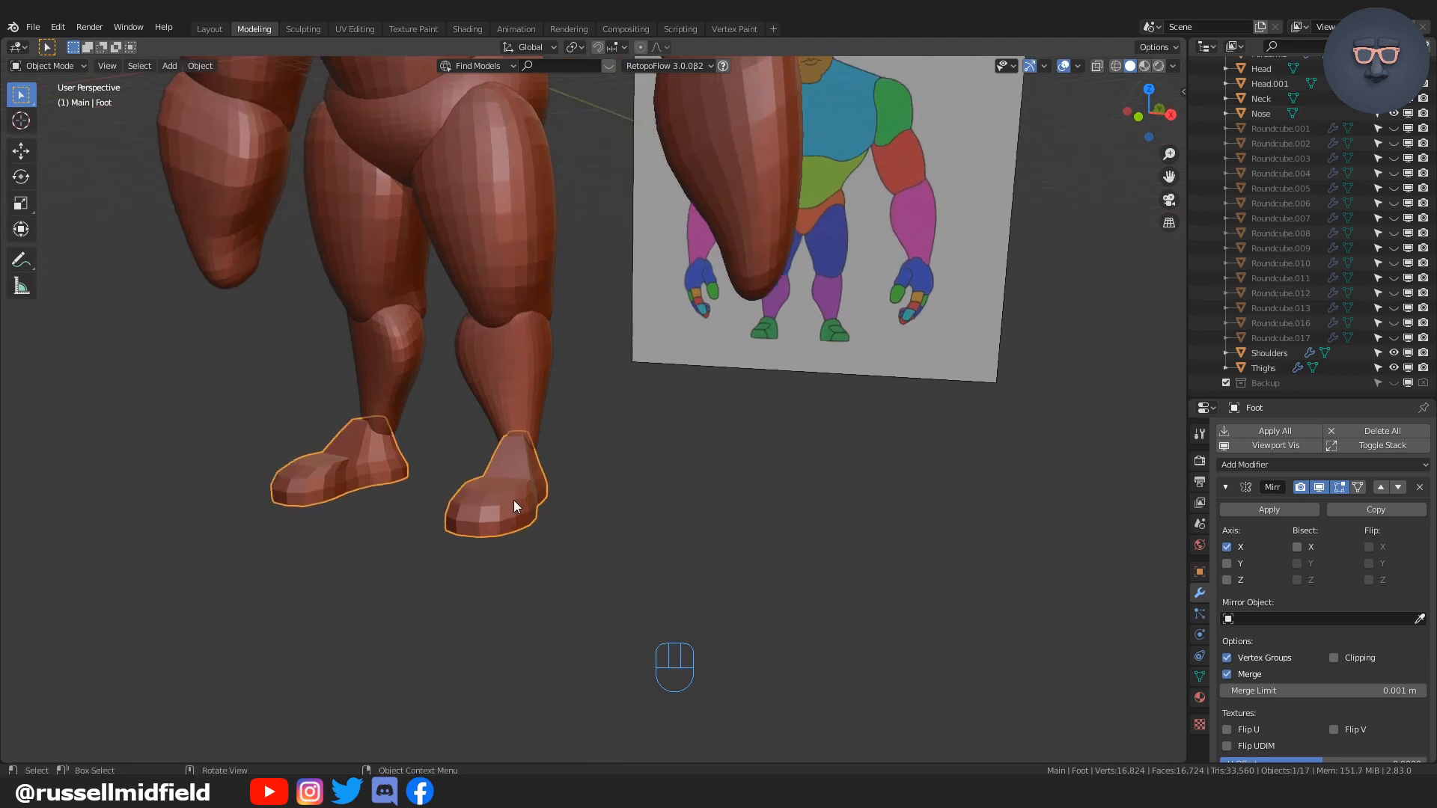
scroll(516, 498, up, 3)
shift+middle_drag(520, 495, 563, 458)
scroll(569, 468, up, 2)
key(Tab)
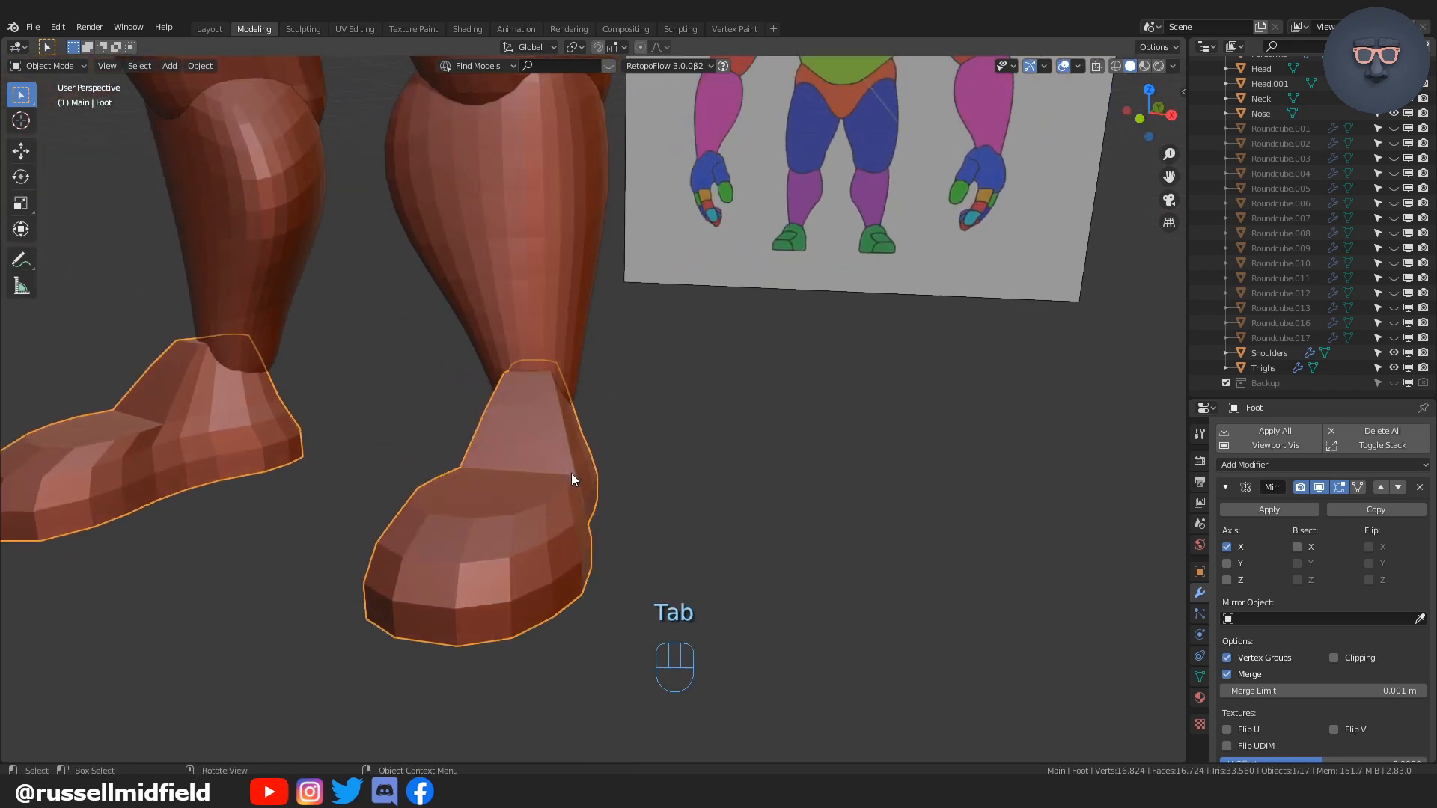
key(Tab)
key(a)
right_click(560, 486)
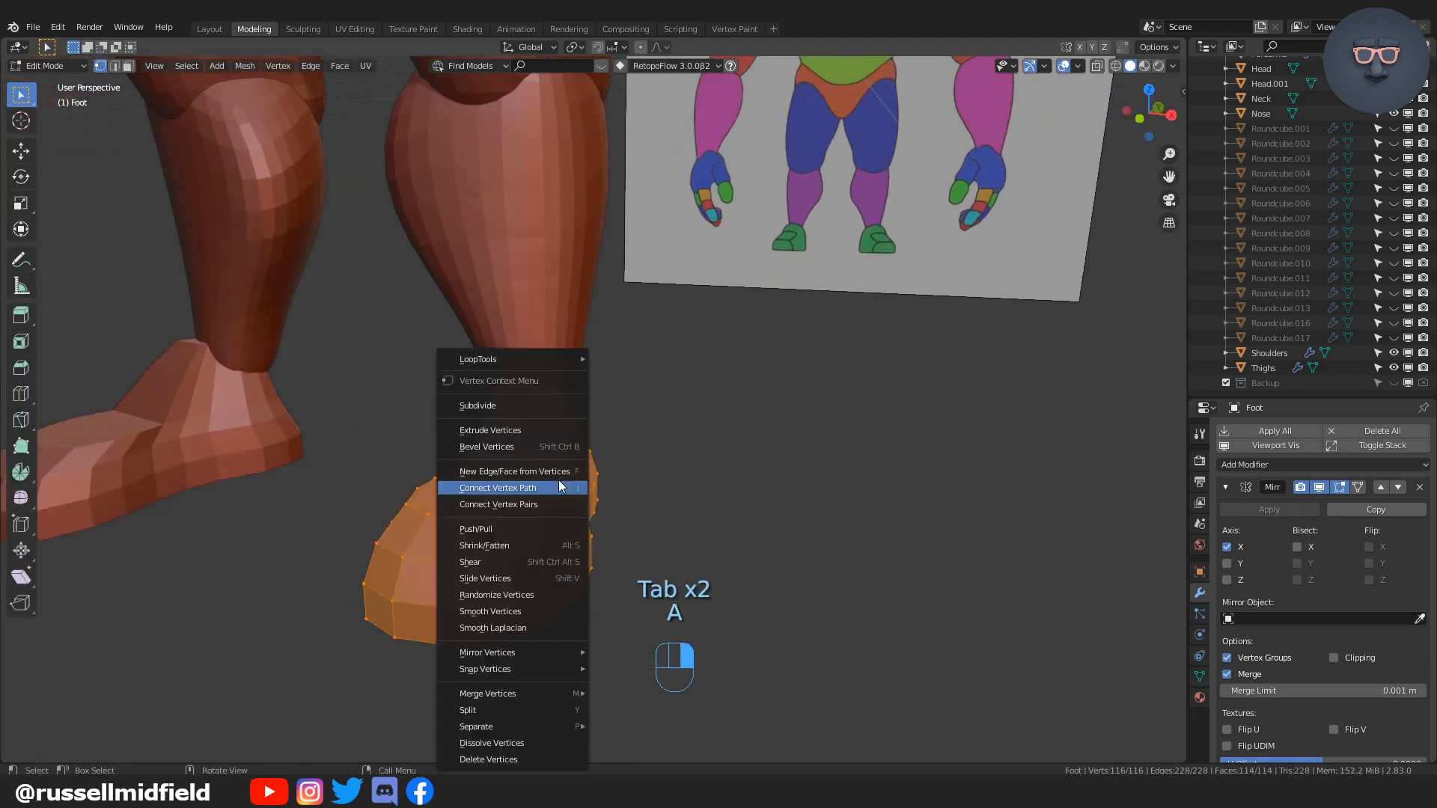
click(515, 408)
mouse_move(613, 450)
middle_down()
mouse_move(612, 465)
mouse_move(626, 460)
middle_up()
key(Tab)
Step: Enter Sculpt Mode on the foot in the right side view and choose the Grab brush with a 73 px radius
click(624, 389)
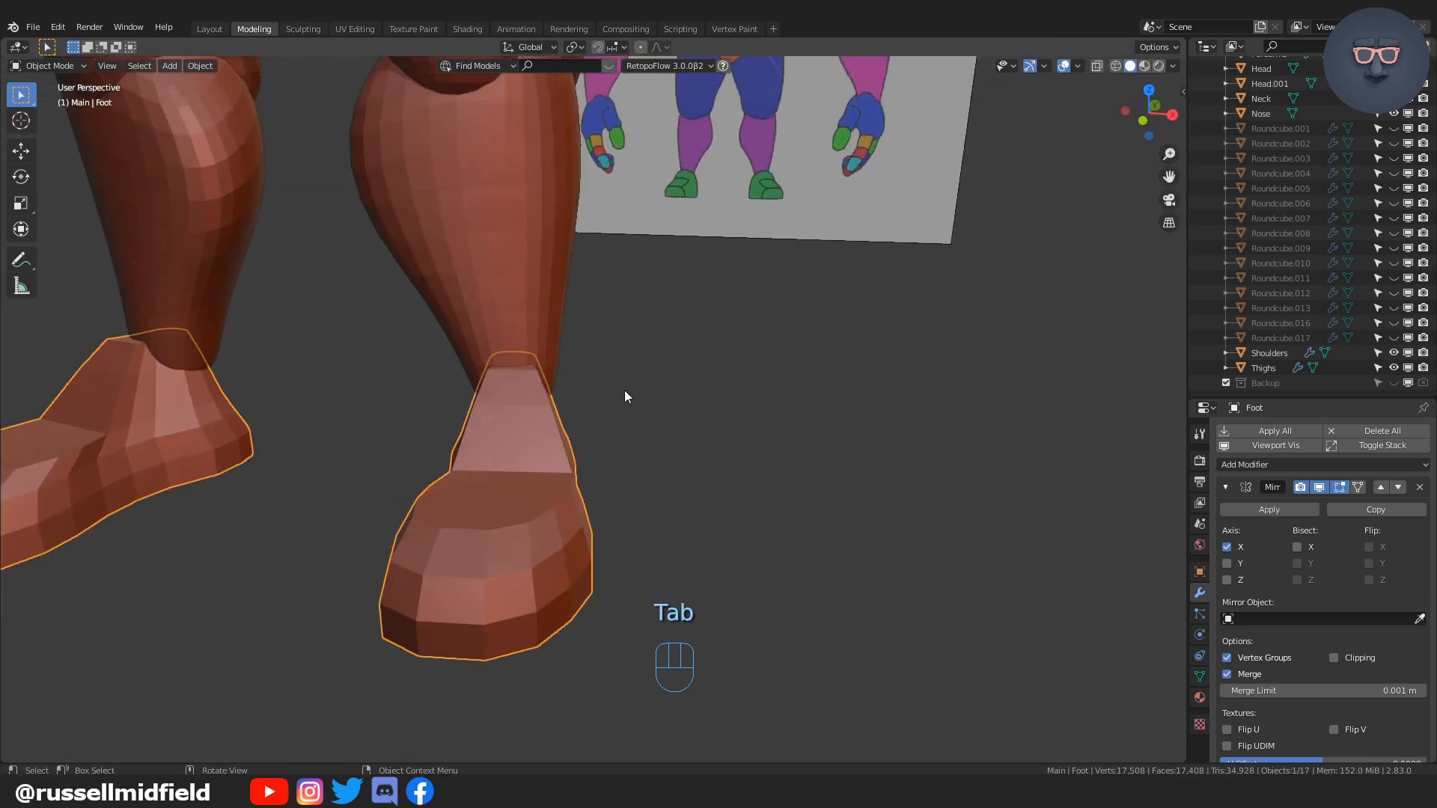
key(ctrl+Tab)
click(623, 475)
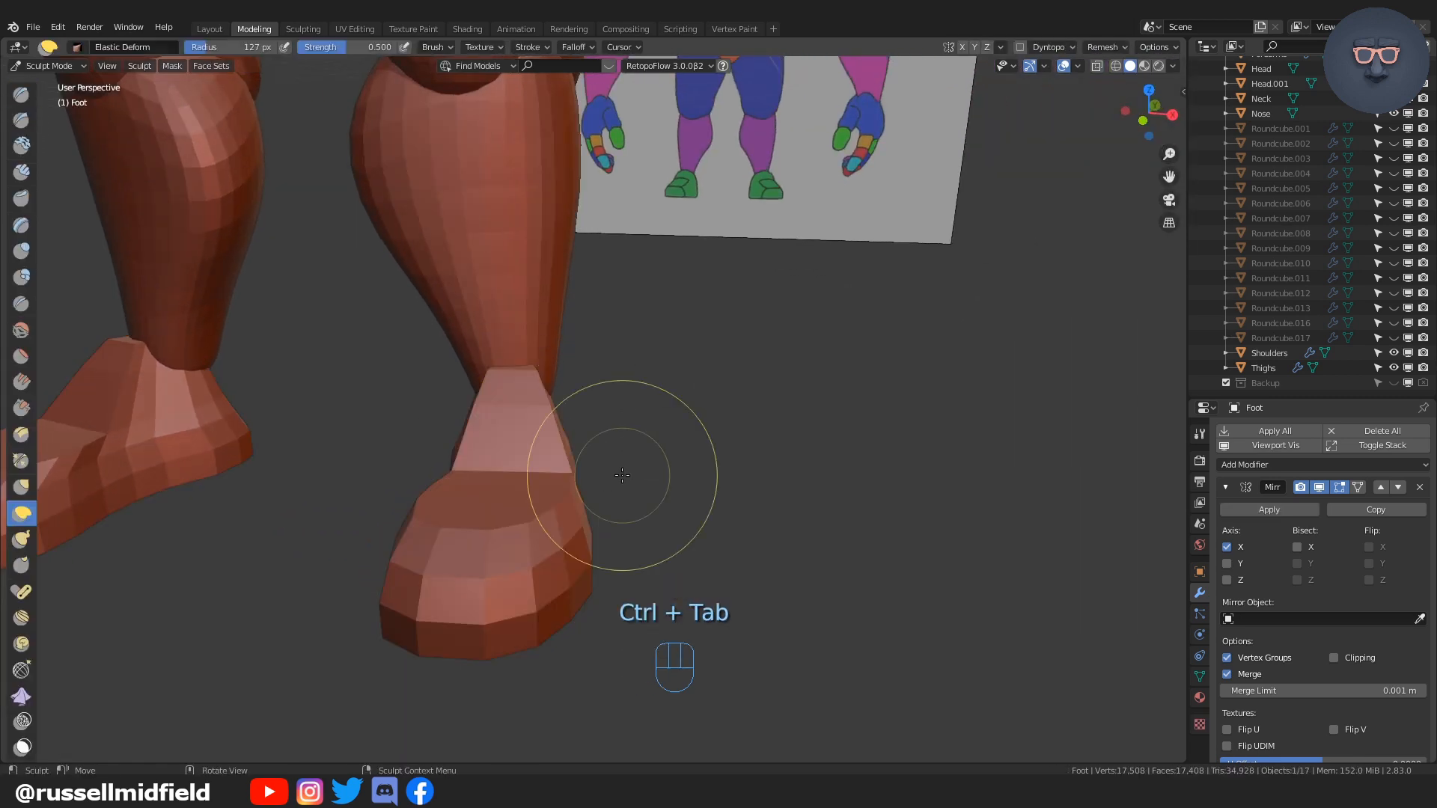
key(KP_3)
shift+middle_drag(609, 523, 597, 541)
key(f)
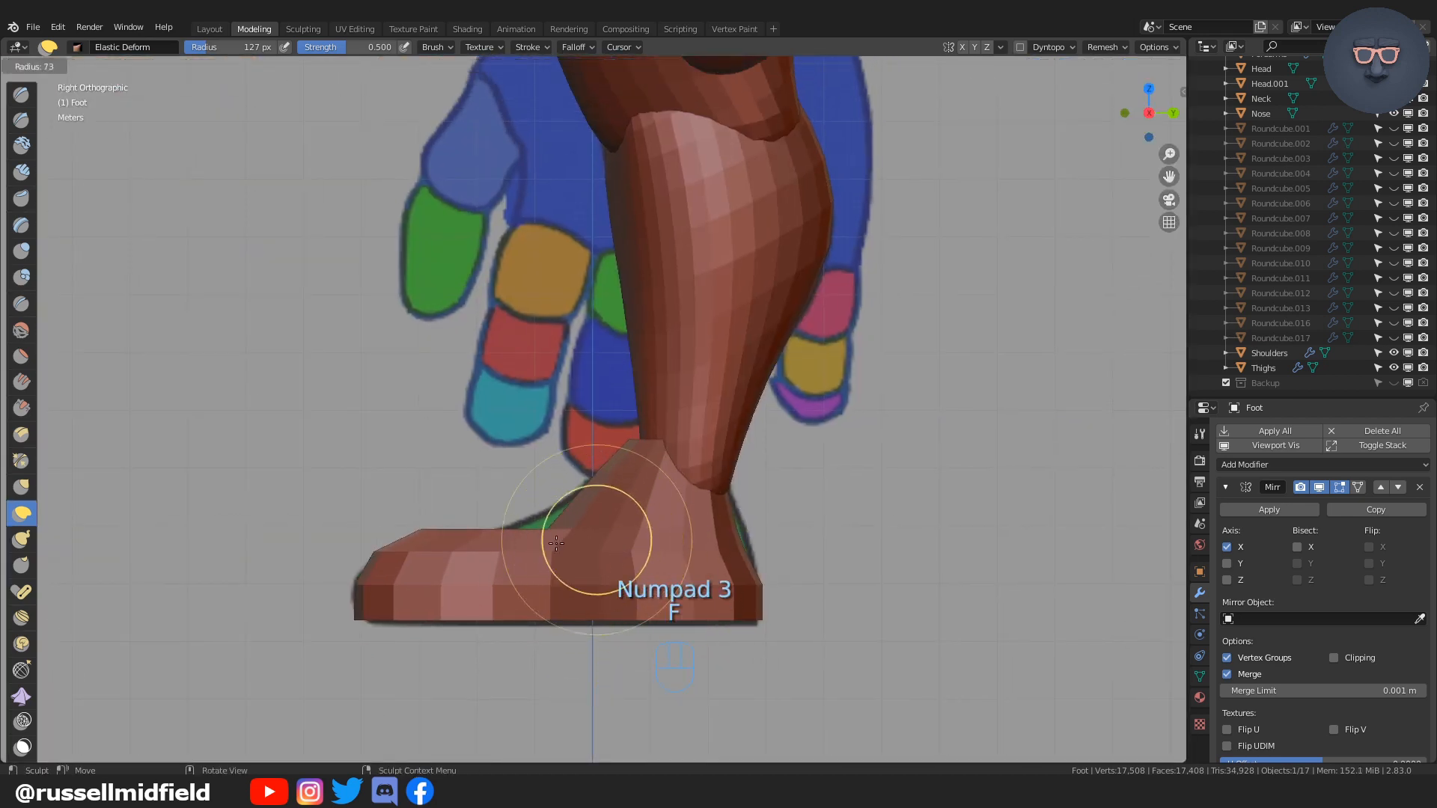
click(557, 543)
key(ctrl+z)
key(ctrl+x)
key(ctrl+z)
key(ctrl+z)
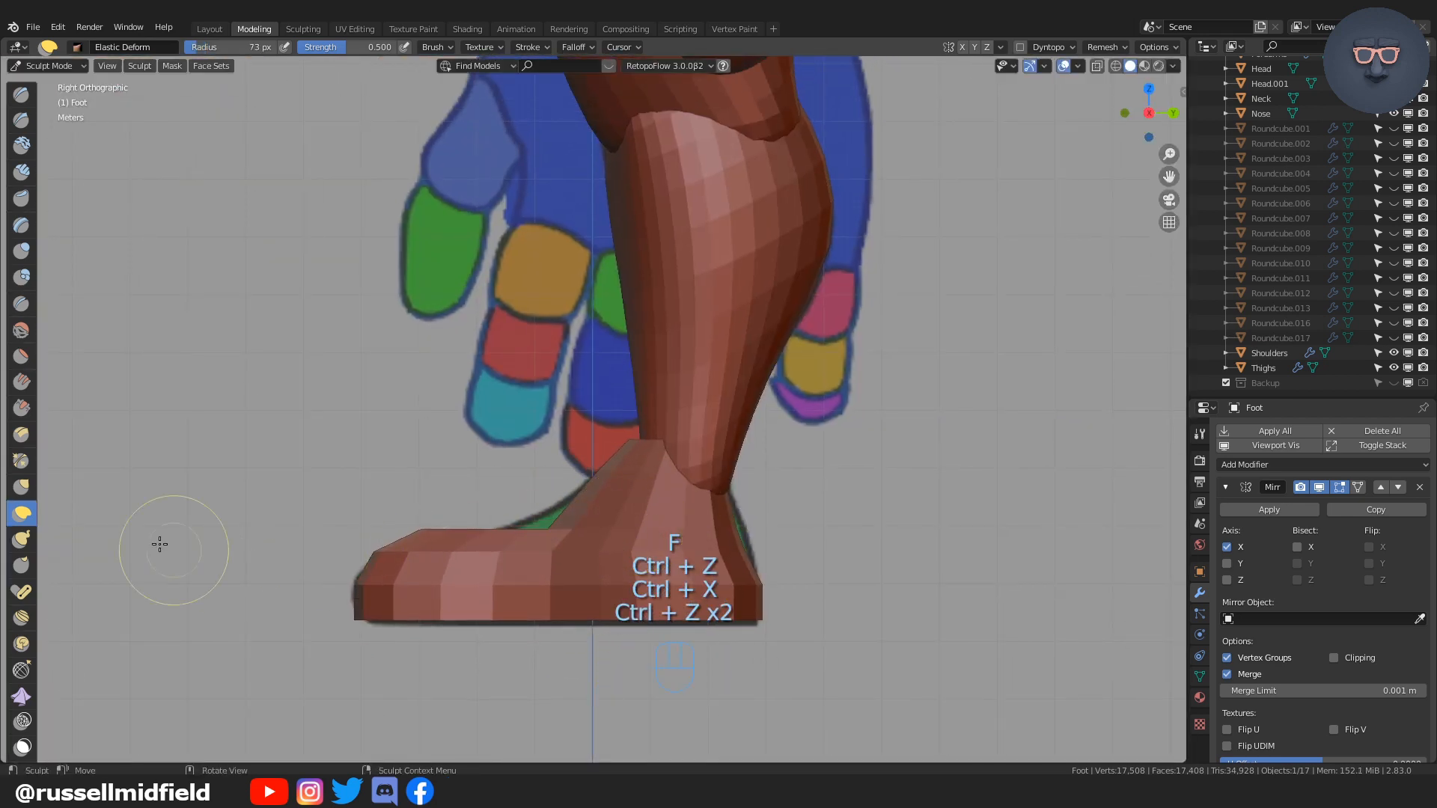
key(g)
Step: Grab the instep, heel and ankle top to match the side reference, enlarging the brush radius to 100 px
drag(542, 511, 527, 527)
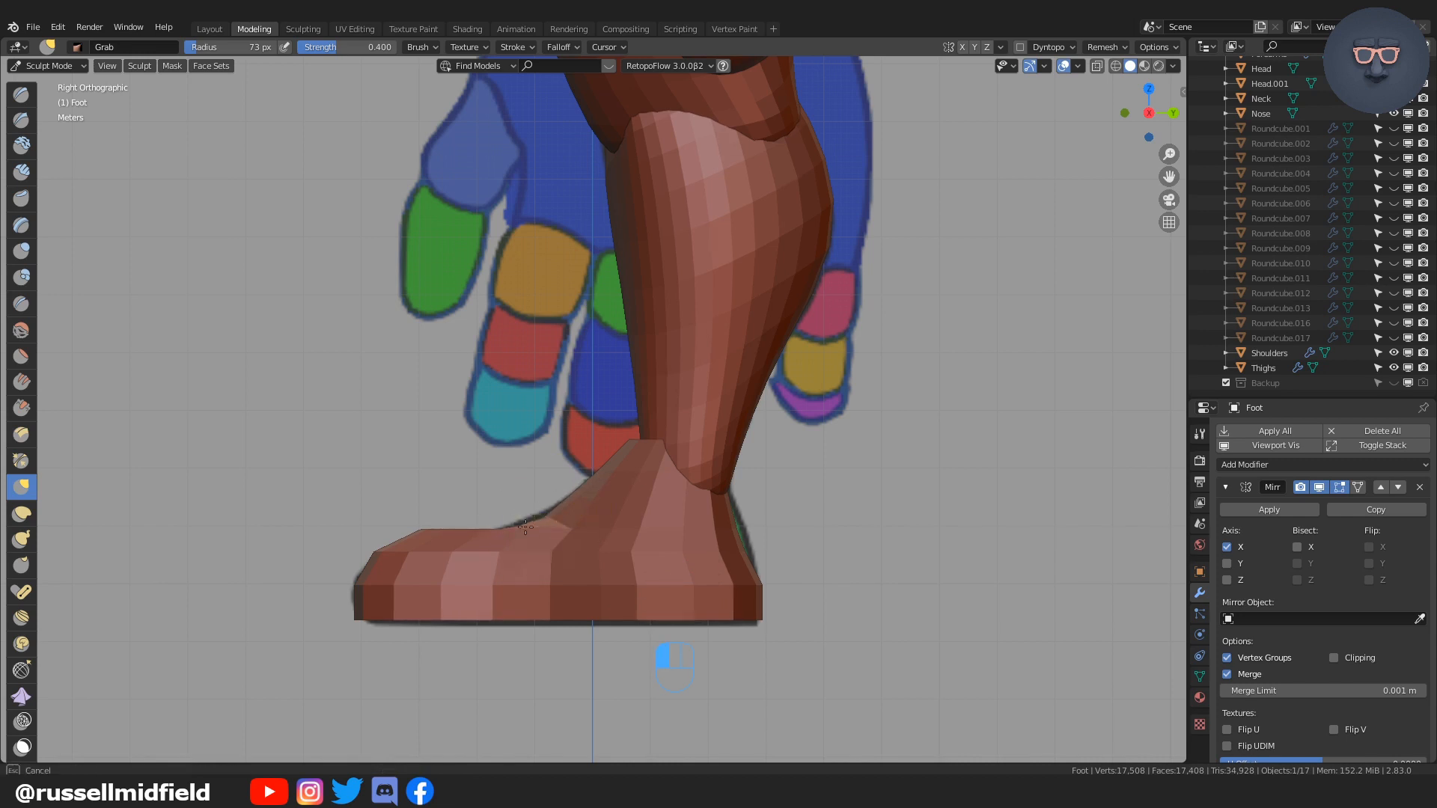
key(ctrl+z)
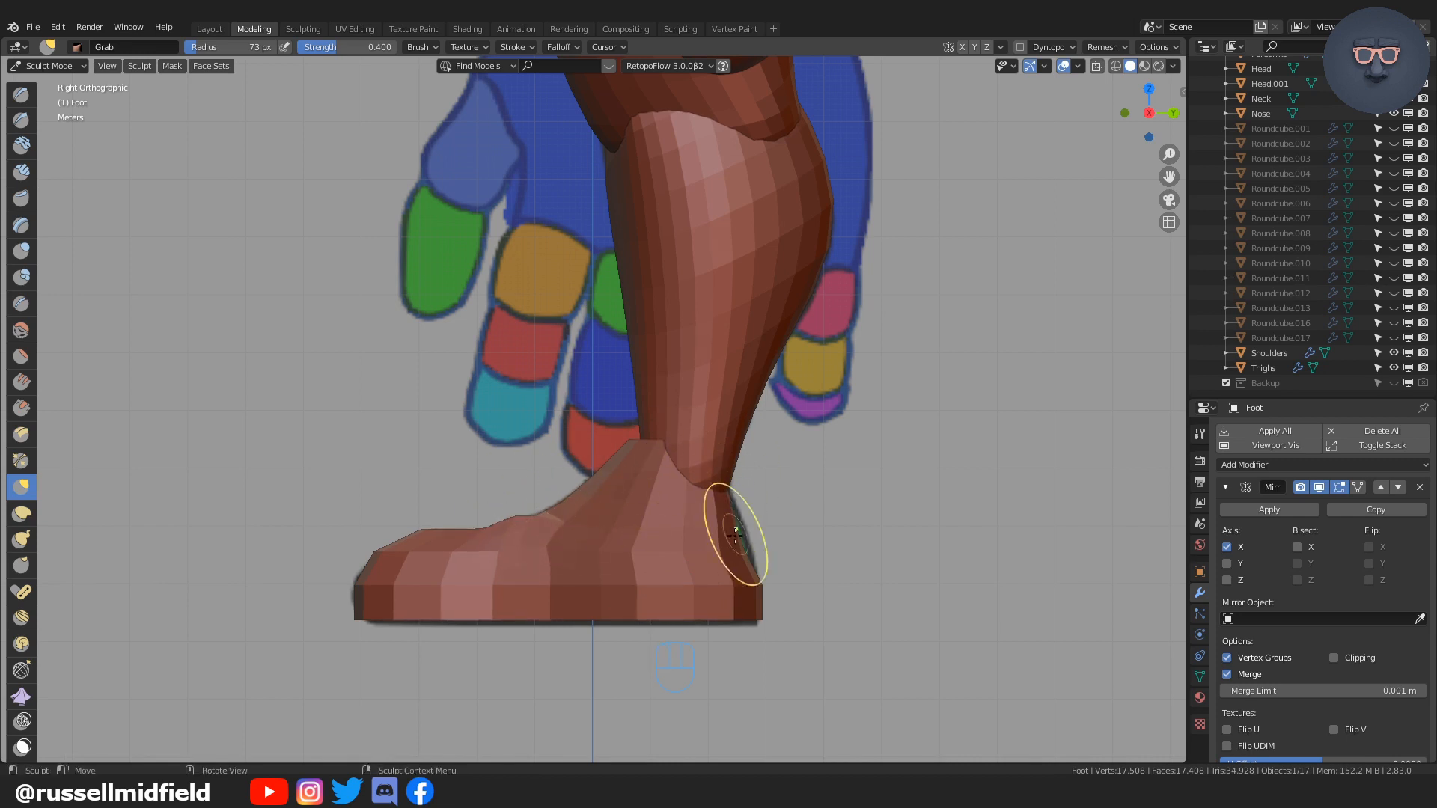
key(f)
click(765, 571)
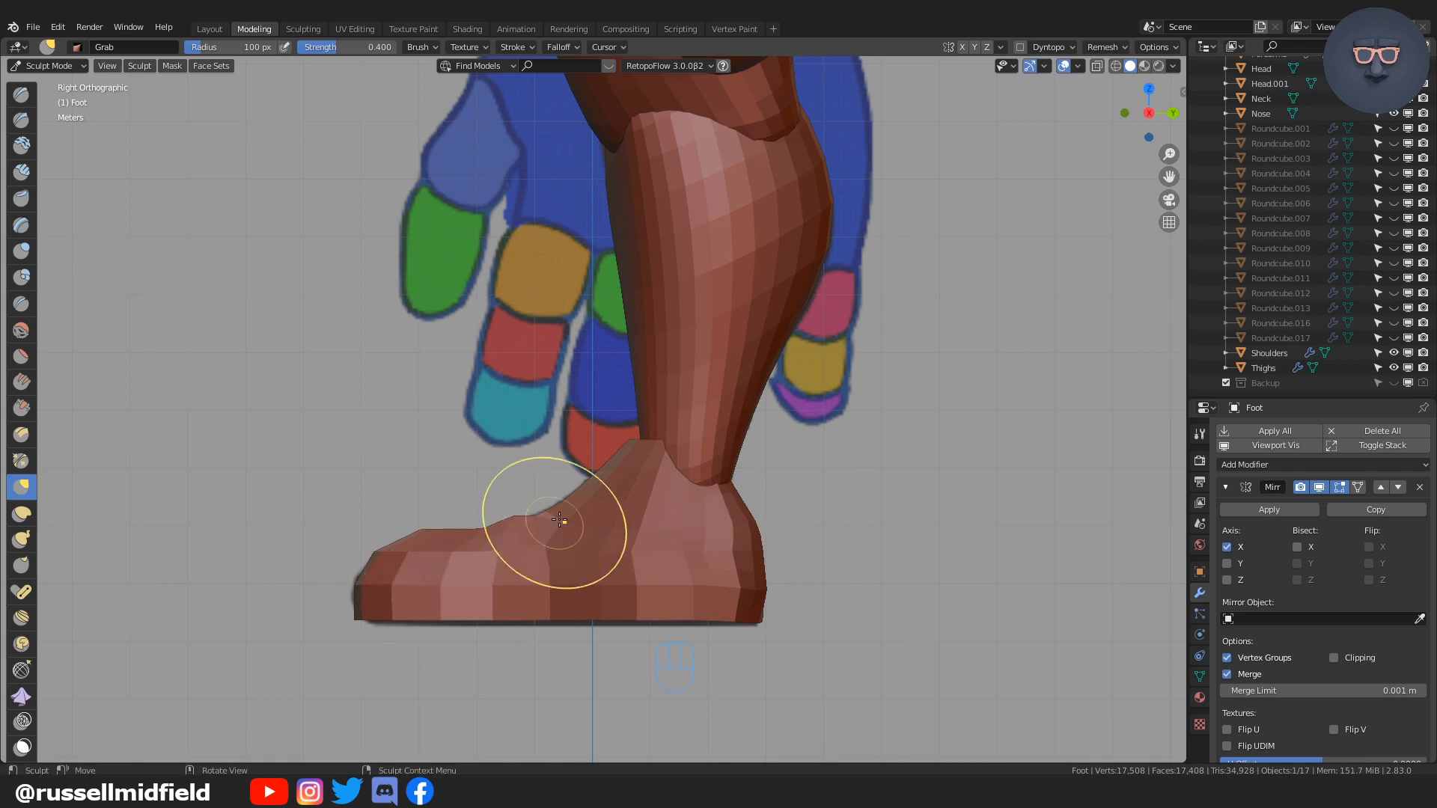
drag(568, 511, 588, 488)
mouse_move(648, 441)
mouse_down()
mouse_move(658, 414)
mouse_move(664, 459)
mouse_move(728, 488)
mouse_up()
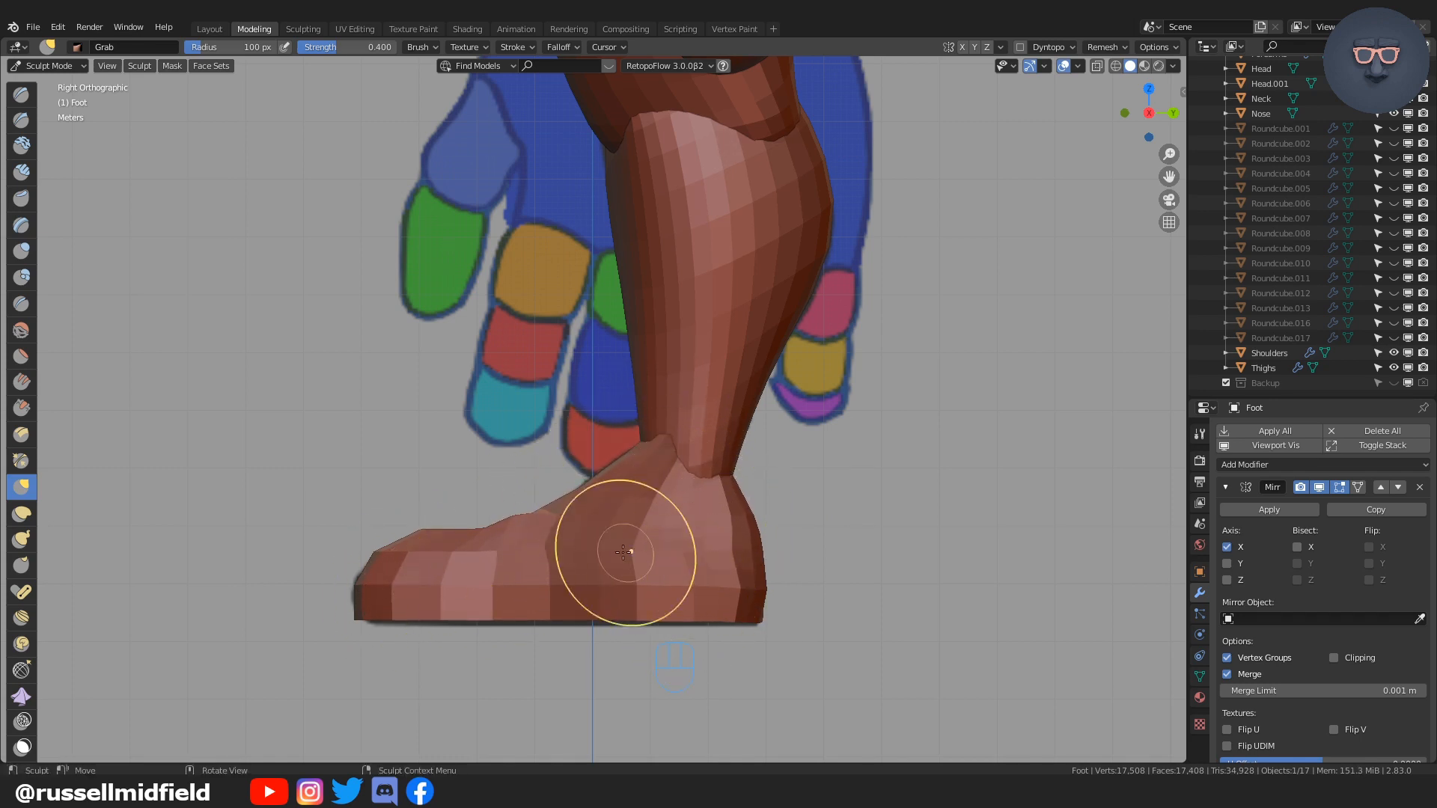
Step: Grab the inner ankle from the front, then adjust the ankle and heel outline from the surrounding angles
middle_drag(631, 549, 751, 584)
key(KP_1)
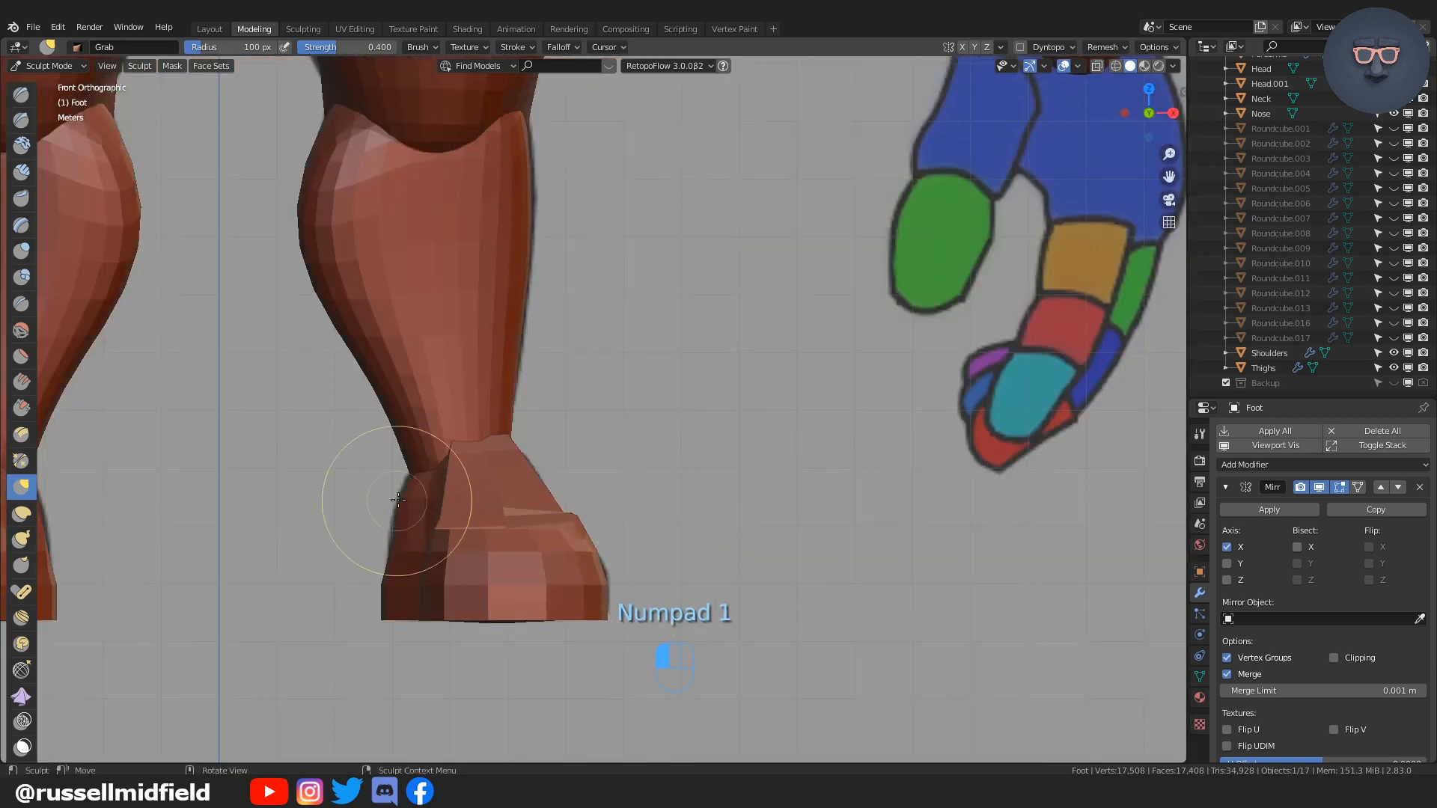
mouse_move(385, 497)
mouse_down()
mouse_move(391, 614)
mouse_move(434, 529)
mouse_up()
mouse_move(433, 529)
middle_down()
mouse_move(449, 539)
mouse_move(419, 555)
mouse_move(483, 570)
mouse_move(739, 571)
mouse_move(711, 575)
mouse_move(781, 520)
middle_up()
drag(752, 470, 776, 462)
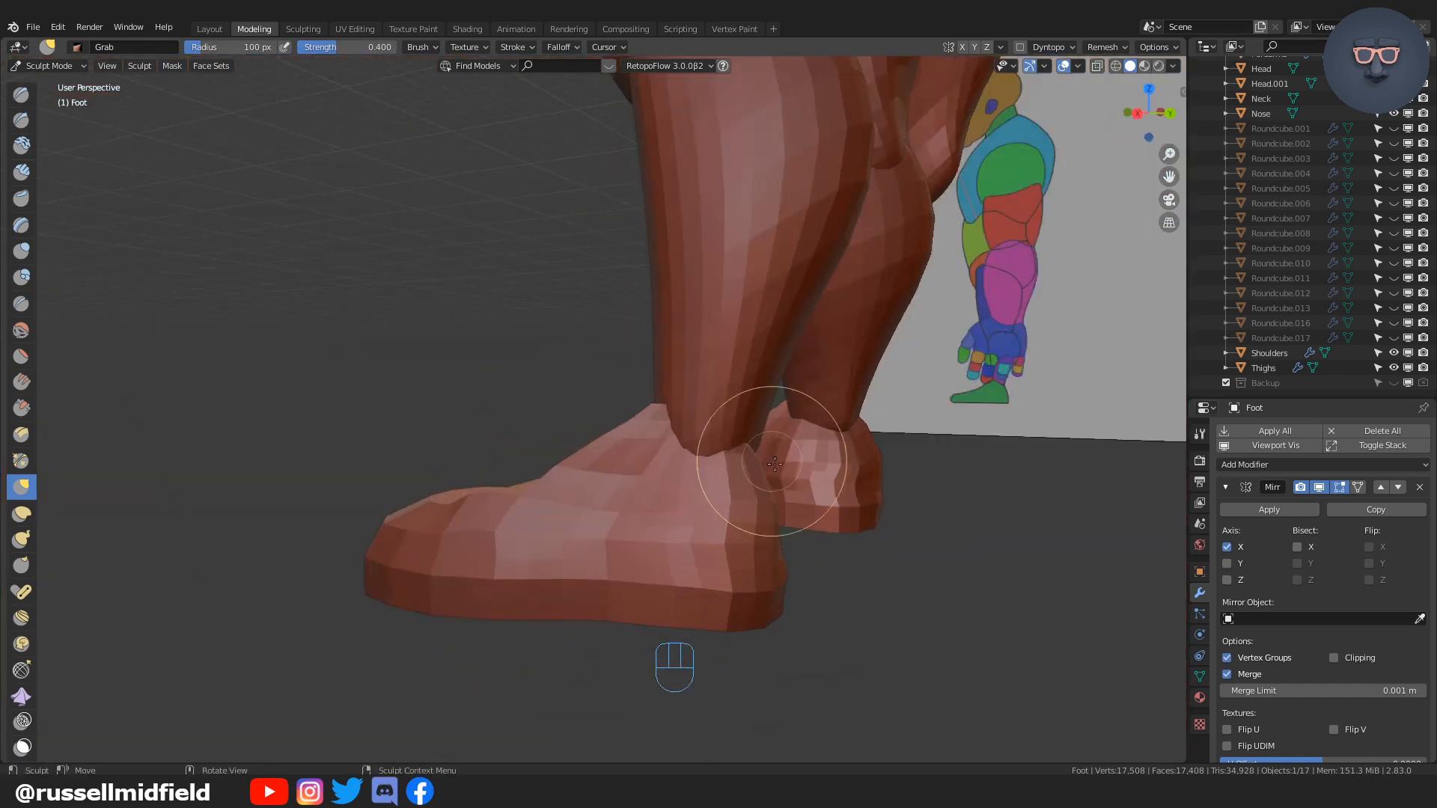
middle_drag(776, 462, 712, 521)
drag(711, 605, 688, 609)
mouse_move(684, 610)
middle_down()
mouse_move(449, 571)
mouse_move(464, 571)
middle_up()
drag(464, 571, 463, 564)
mouse_move(463, 564)
middle_down()
mouse_move(542, 549)
mouse_move(529, 514)
middle_up()
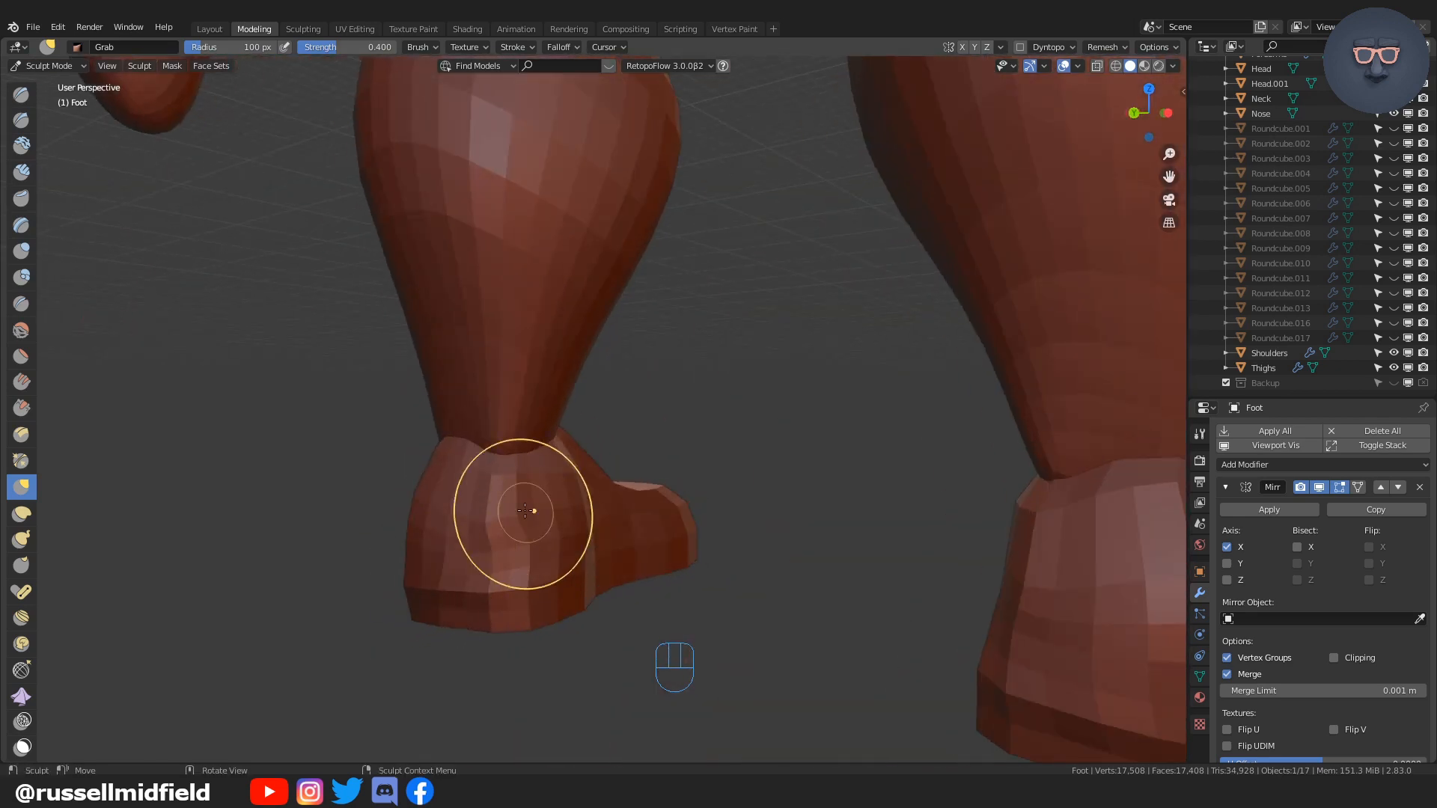
Step: Clip the view to the foot and lower shin, then reshape the back and side of the heel with Grab
key(alt+b)
mouse_move(282, 225)
mouse_down()
mouse_move(313, 218)
mouse_move(778, 696)
mouse_up()
middle_drag(768, 631, 525, 572)
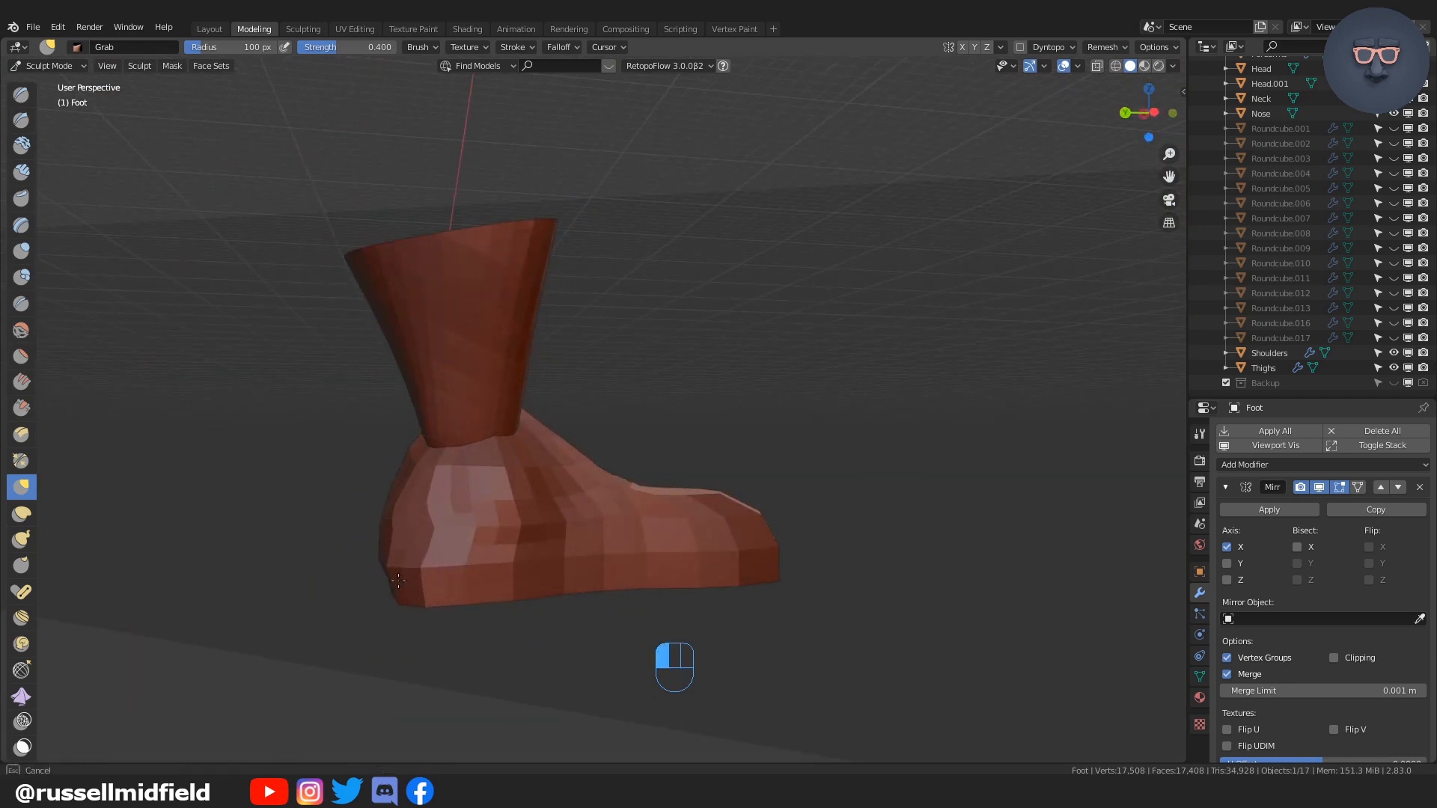
drag(405, 601, 410, 591)
mouse_move(410, 591)
middle_down()
mouse_move(429, 542)
mouse_move(419, 558)
middle_up()
drag(442, 533, 450, 524)
mouse_move(461, 503)
middle_down()
mouse_move(420, 526)
mouse_move(375, 485)
middle_up()
Step: Smooth the foot's inner ankle, instep and inner side, undoing one stray stroke
shift+drag(584, 445, 588, 470)
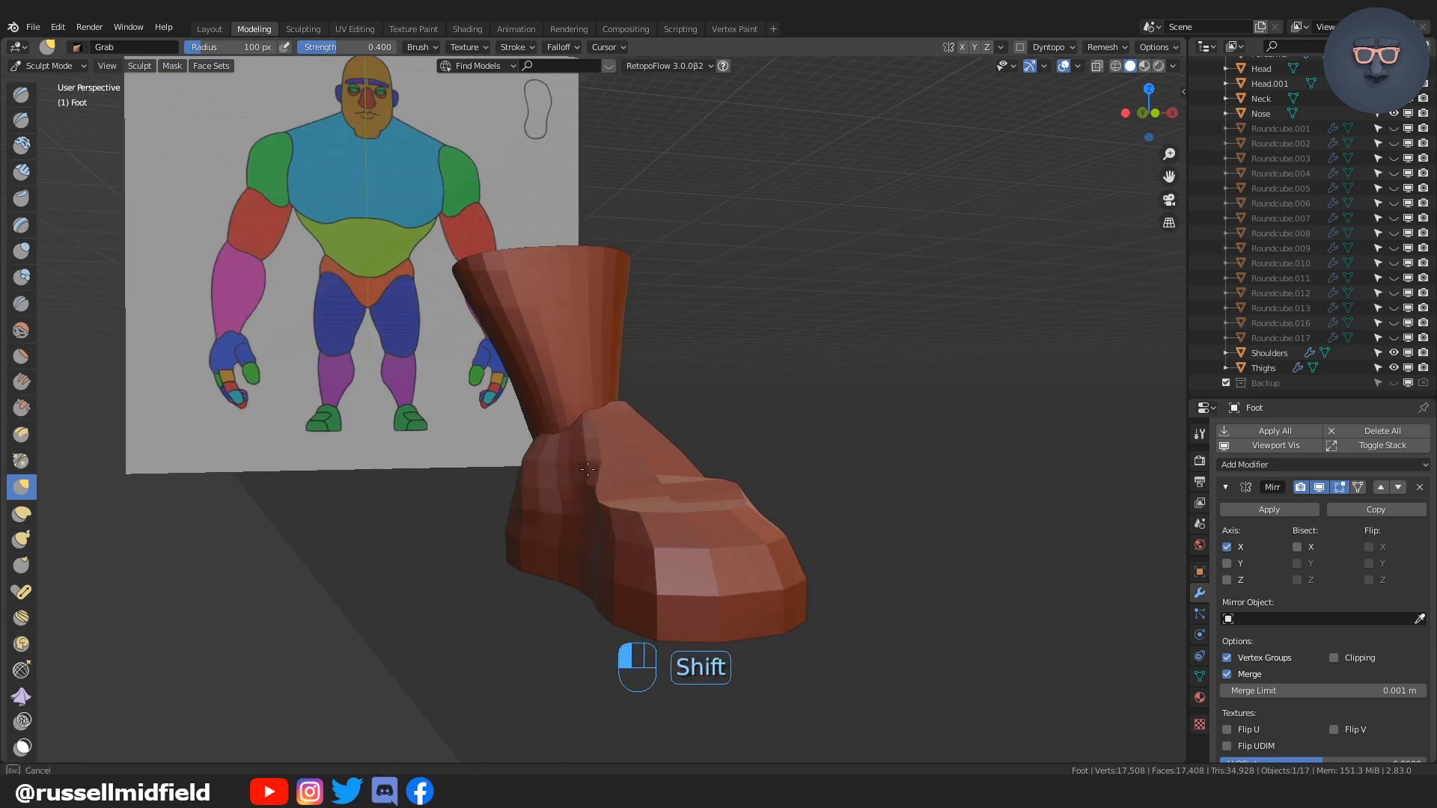
middle_drag(612, 504, 542, 528)
shift+drag(670, 442, 683, 587)
middle_drag(680, 584, 786, 552)
shift+drag(502, 454, 565, 563)
key(ctrl+z)
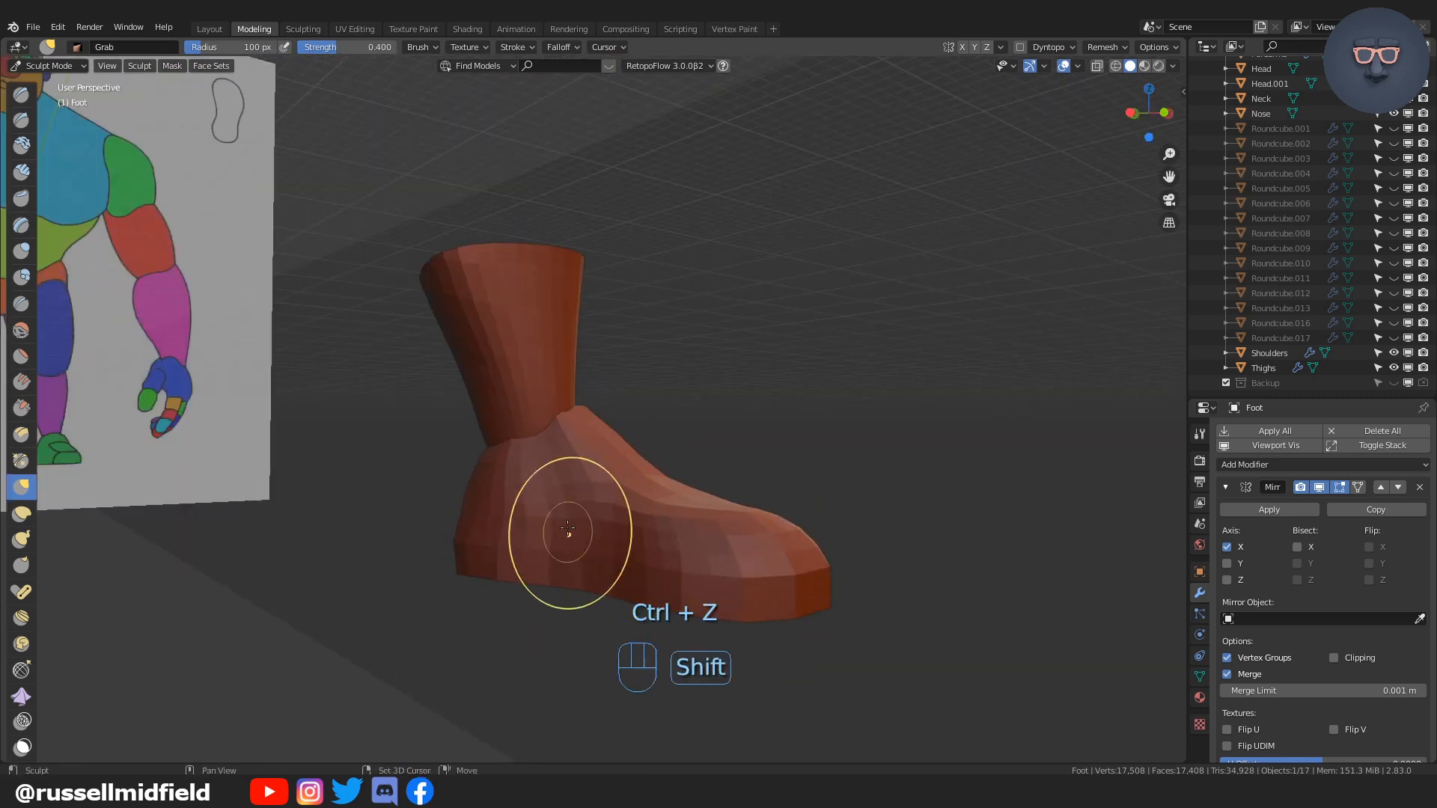
shift+drag(540, 444, 524, 465)
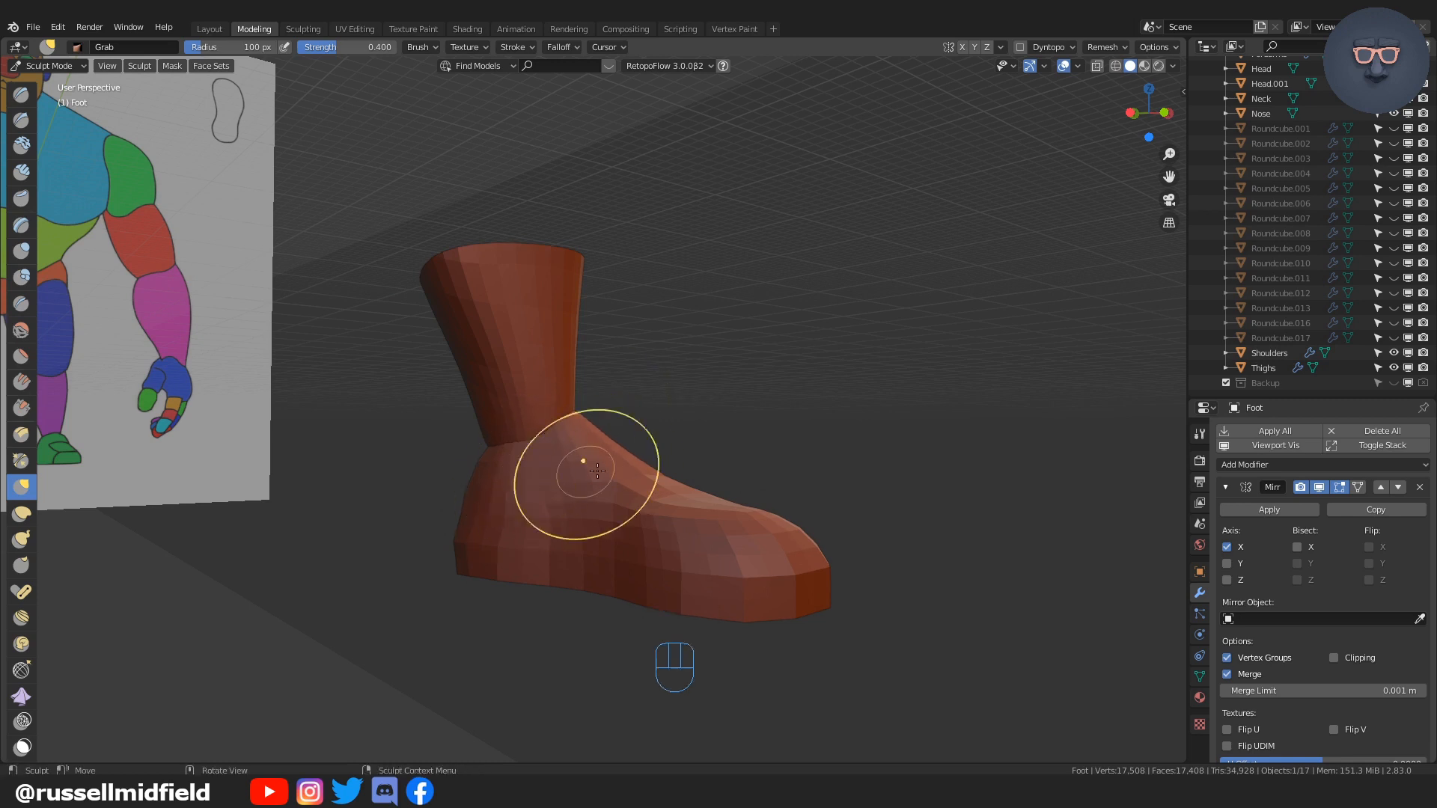
Step: Smooth the outer side of the foot and the back of the heel against the side reference
middle_drag(581, 459, 537, 462)
middle_drag(838, 551, 531, 539)
shift+drag(452, 553, 636, 558)
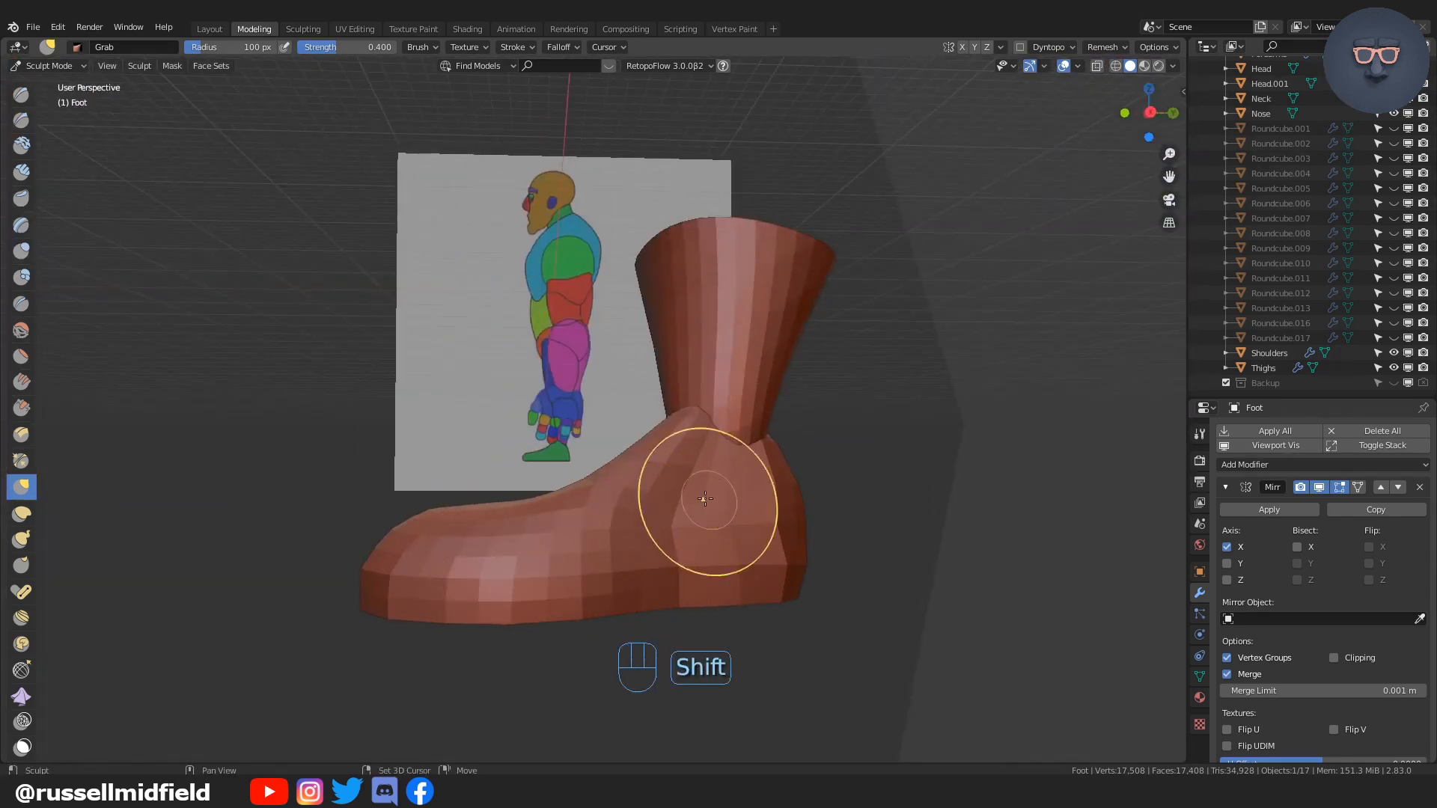
key(KP_3)
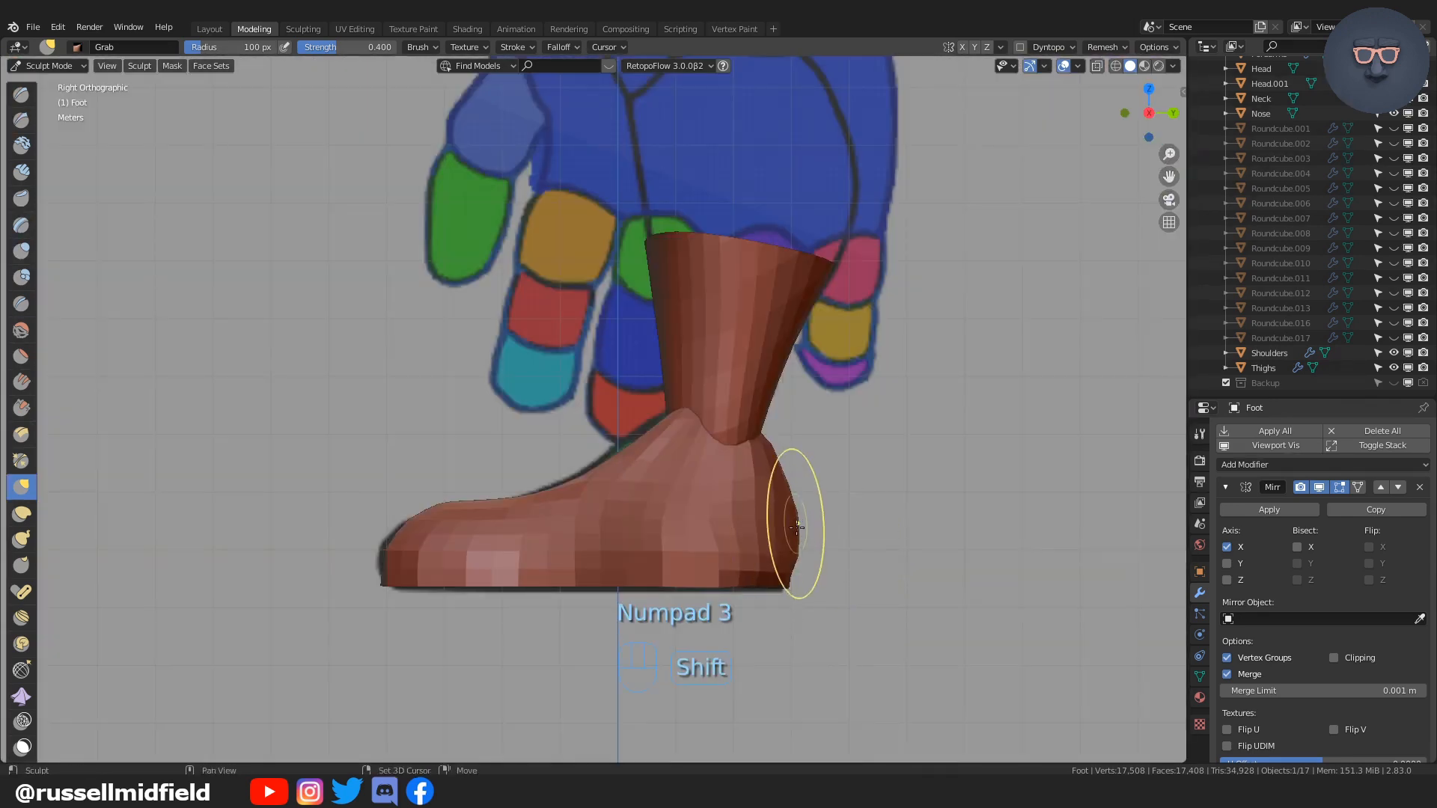
shift+drag(784, 514, 793, 529)
shift+drag(764, 457, 740, 555)
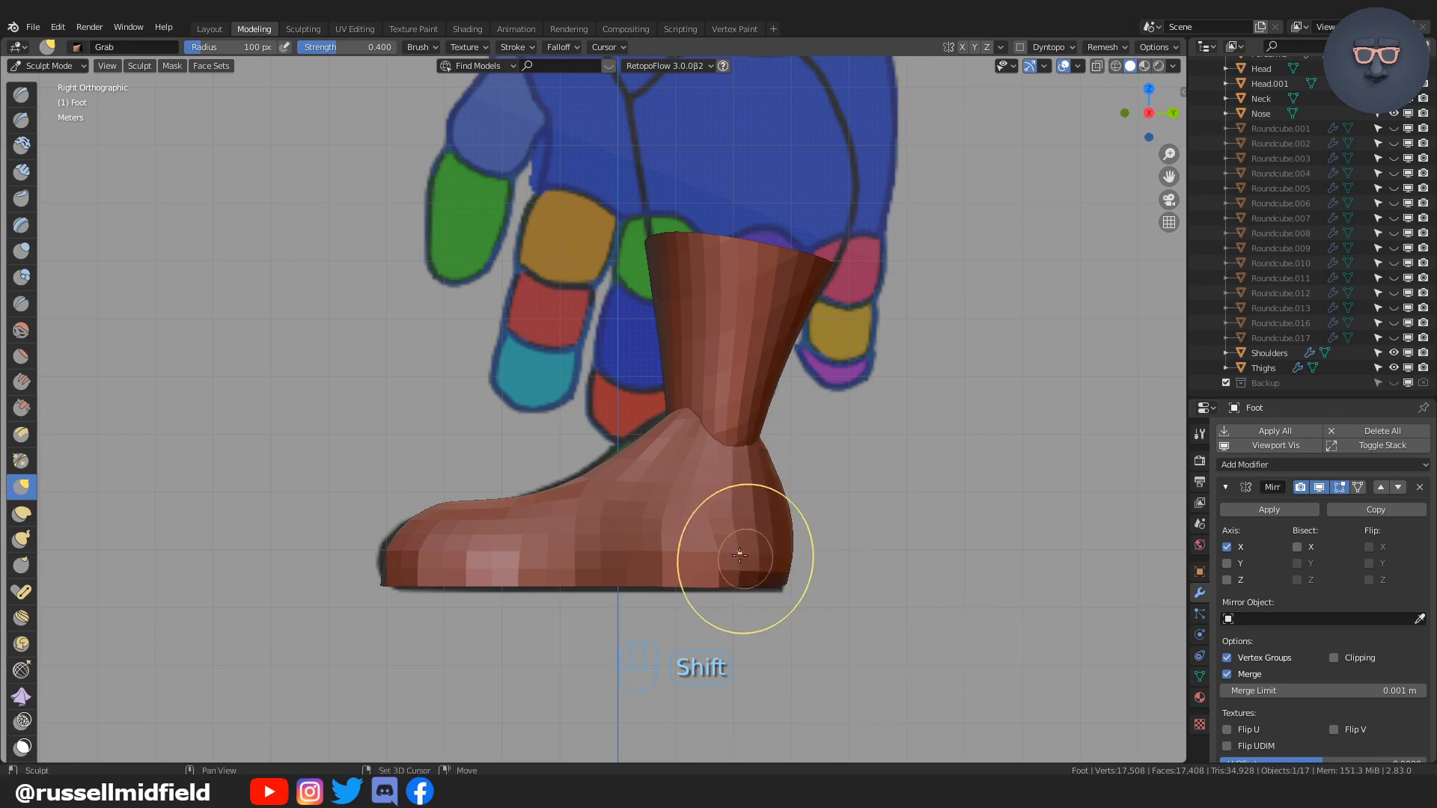
Step: Remove the view clipping and unhide the Roundcube hand parts, Roundcube.001 through Roundcube.017
middle_drag(601, 538, 674, 529)
key(KP_1)
key(alt+b)
key(KP_1)
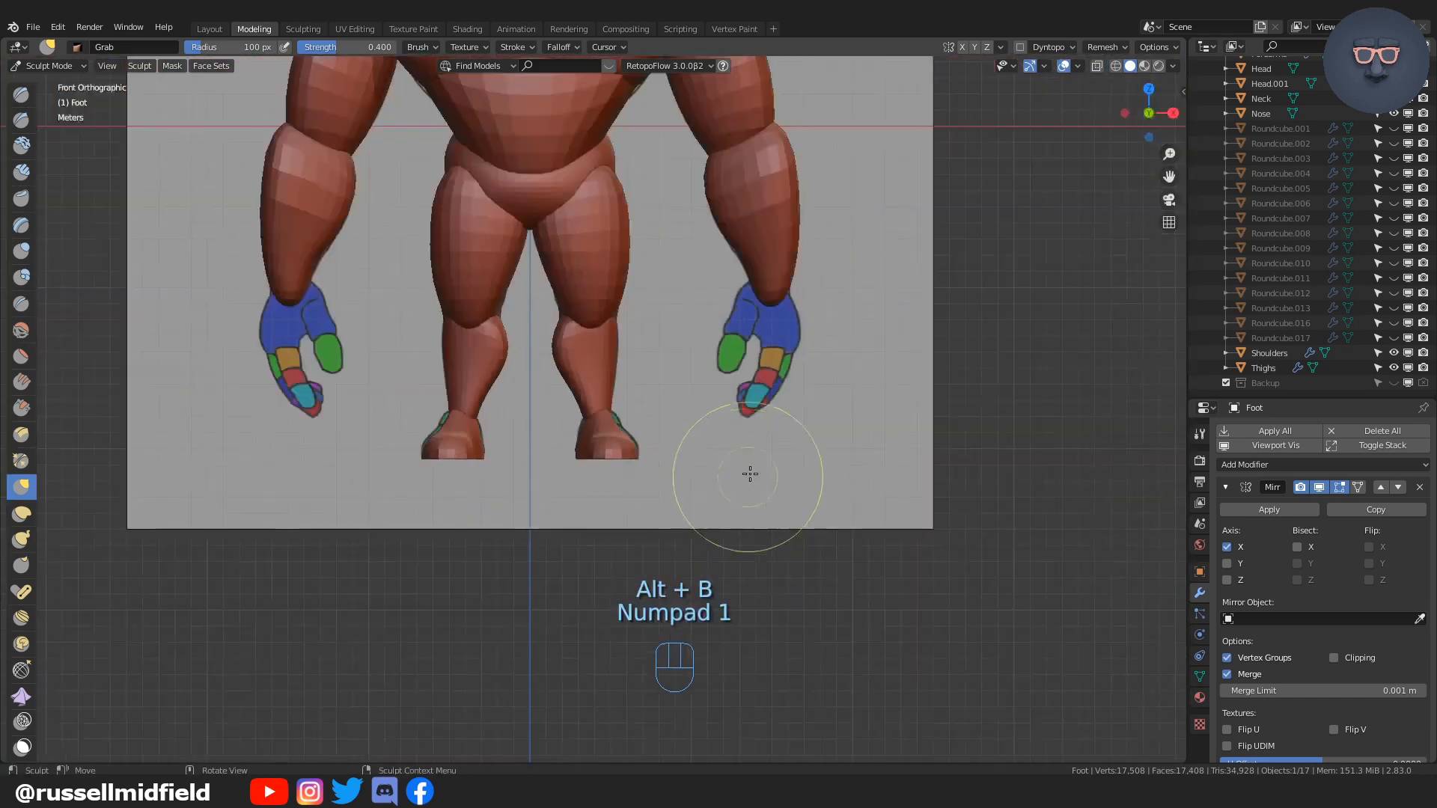
middle_drag(747, 475, 816, 516)
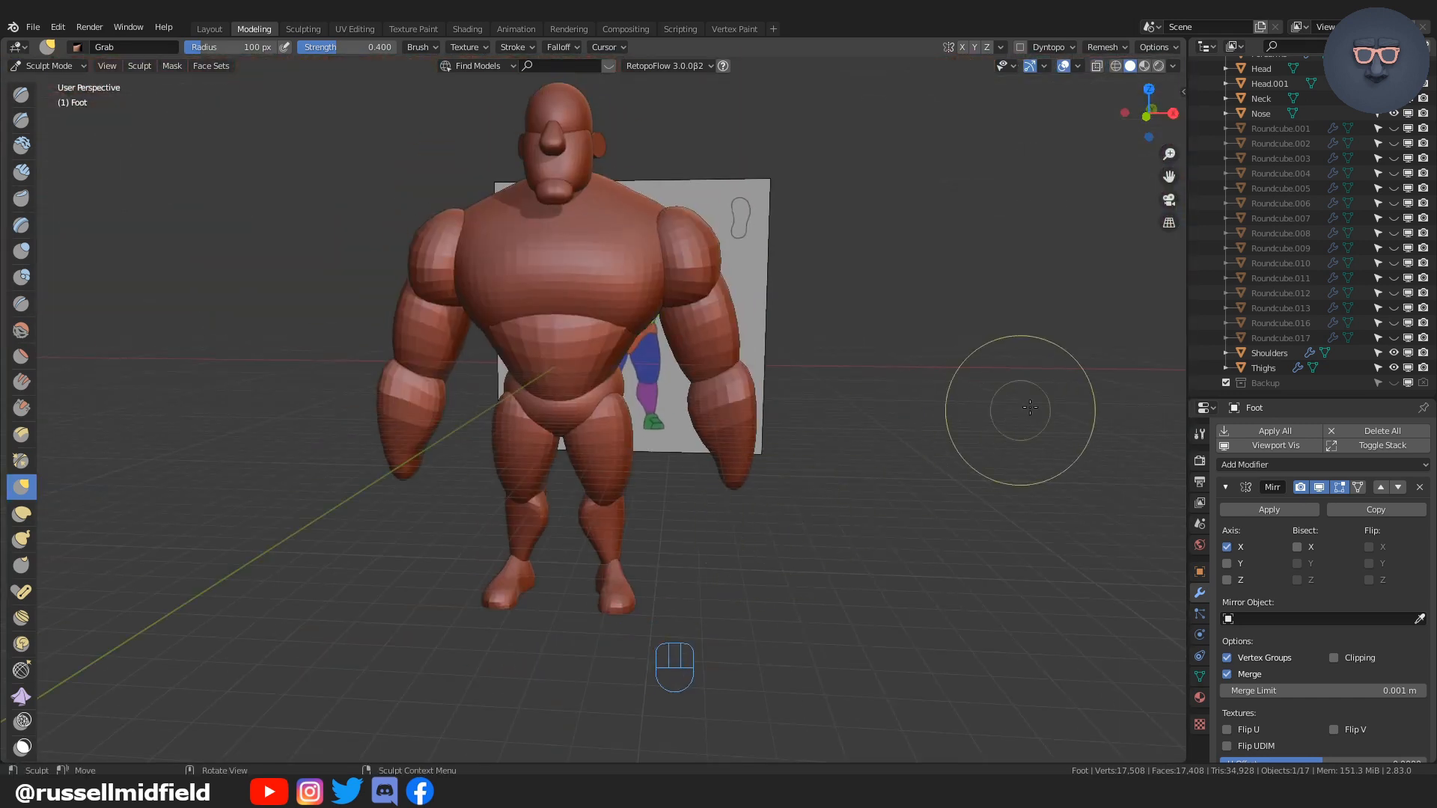
drag(1394, 128, 1394, 338)
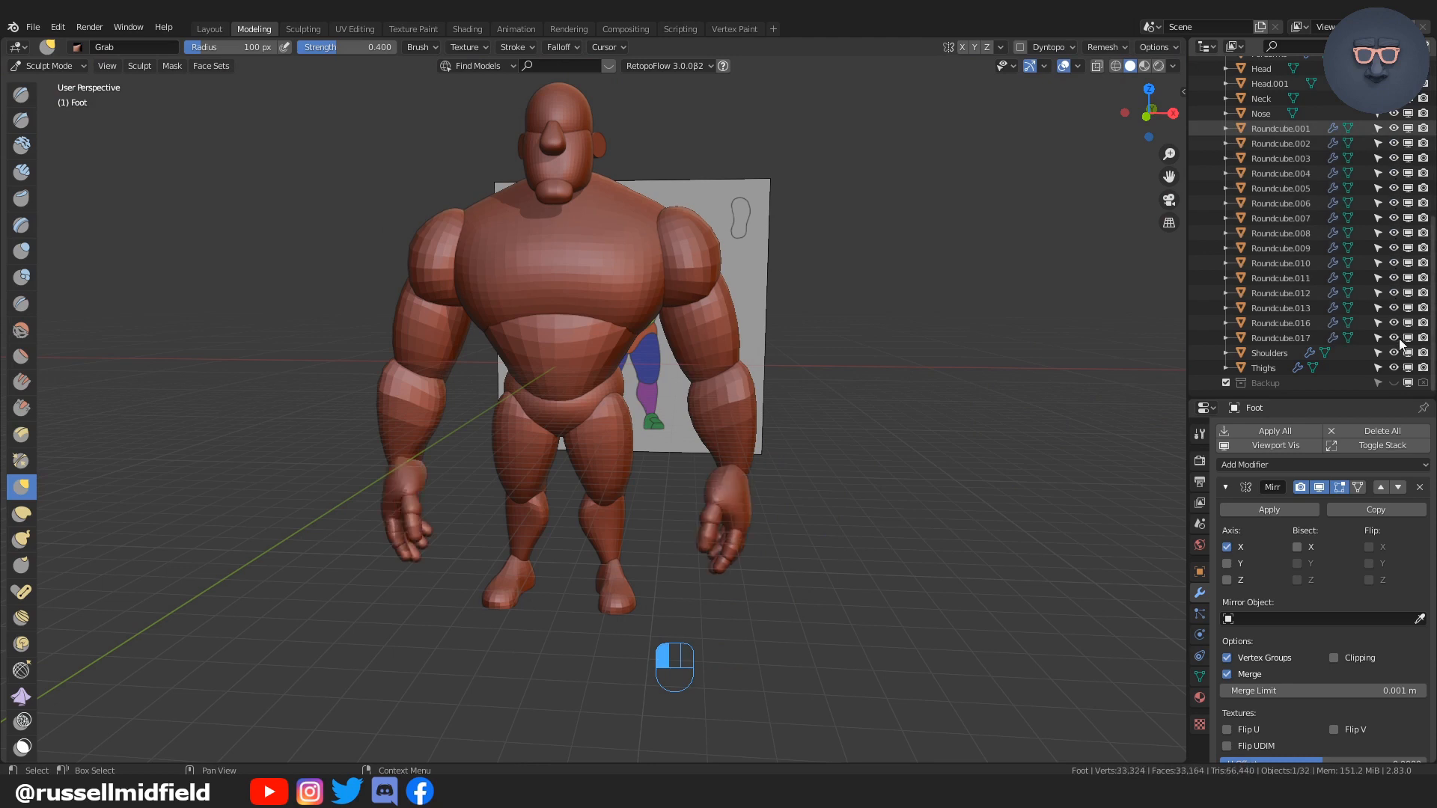
Step: Switch sculpting to the calves and smooth the lower back of the calf near the ankle
key(ctrl+Tab)
scroll(802, 513, up, 5)
middle_drag(639, 520, 456, 510)
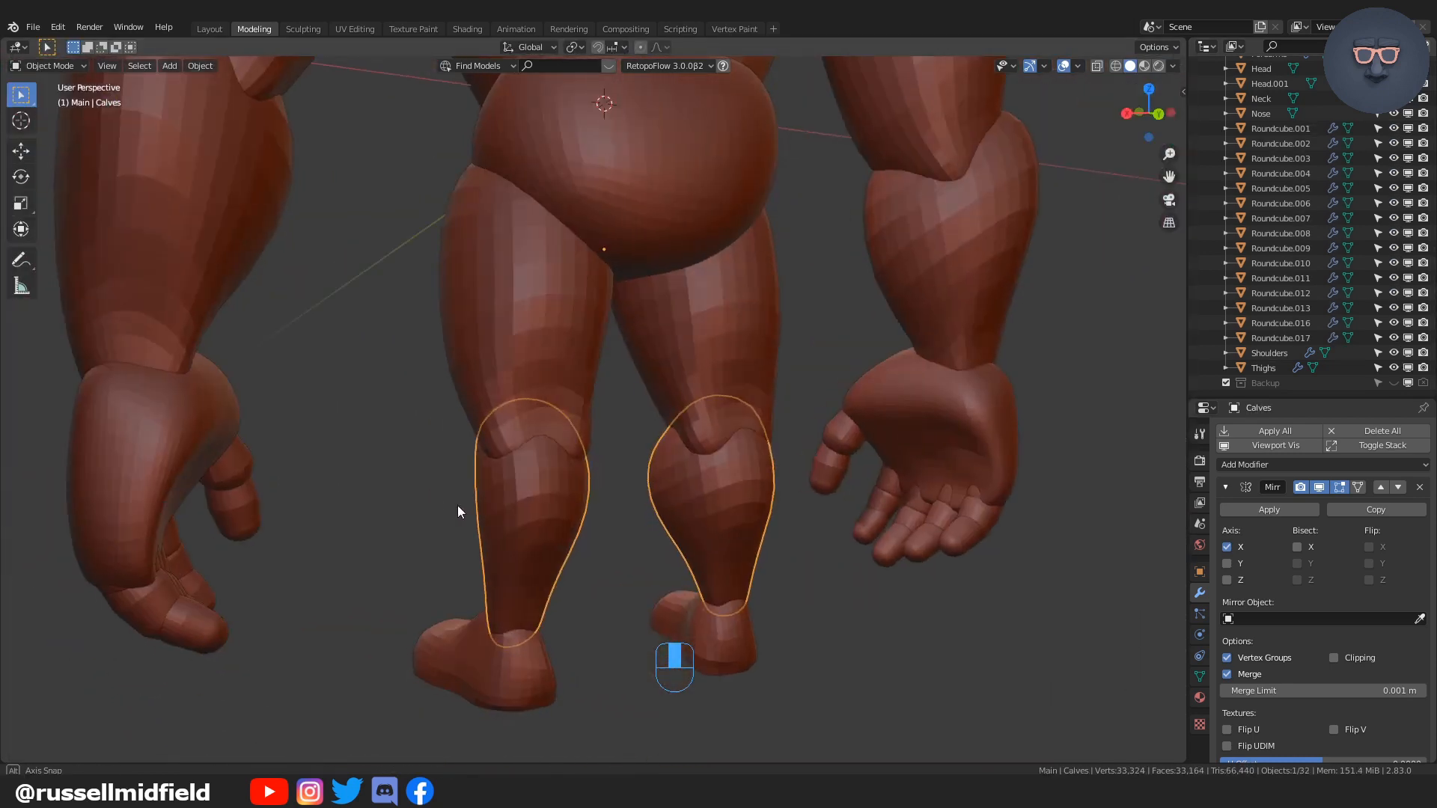
key(ctrl+Tab)
click(553, 575)
shift+drag(524, 521, 525, 519)
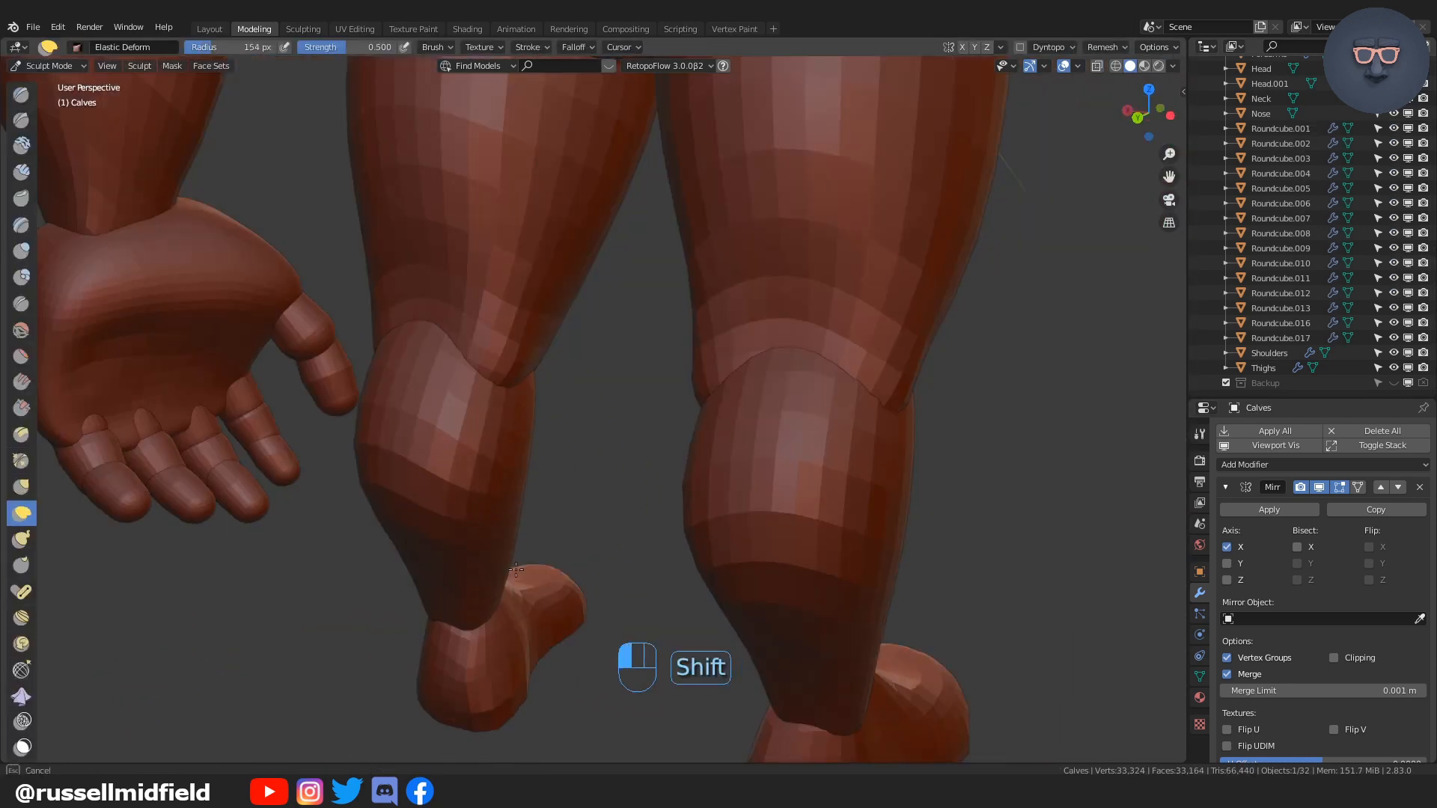
shift+drag(516, 570, 514, 563)
Step: Set the Elastic Deform radius to 95 px and pull the calves' inner bulge toward the front reference outline
mouse_move(511, 554)
middle_down()
mouse_move(757, 523)
mouse_move(635, 490)
mouse_move(802, 497)
mouse_move(674, 658)
middle_up()
key(KP_1)
ctrl+middle_drag(761, 580, 666, 562)
middle_drag(666, 561, 709, 558)
mouse_move(479, 577)
middle_down()
mouse_move(660, 626)
mouse_move(570, 575)
middle_up()
key(f)
click(509, 565)
drag(518, 551, 591, 575)
mouse_move(586, 563)
middle_down()
mouse_move(556, 540)
mouse_move(597, 507)
middle_up()
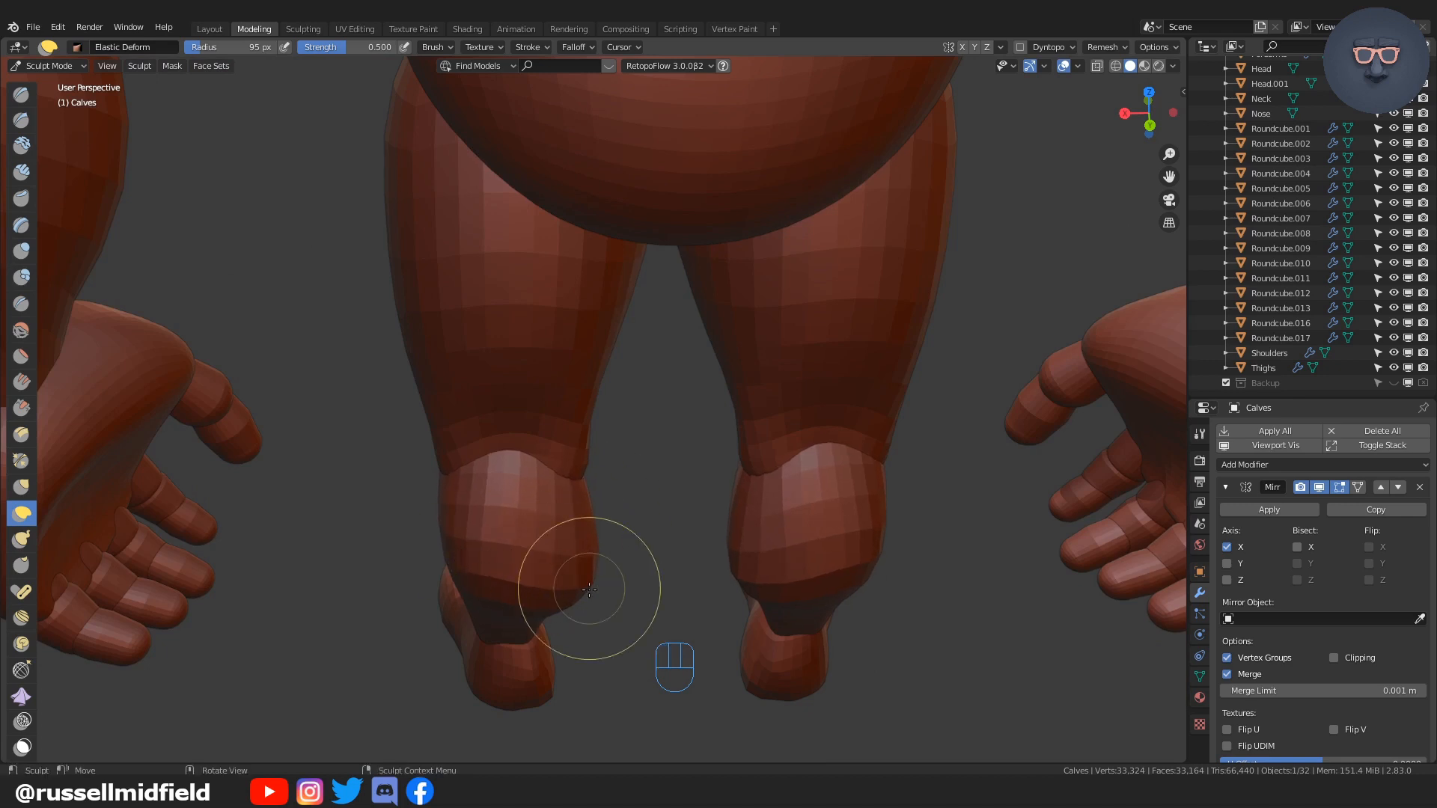
key(KP_1)
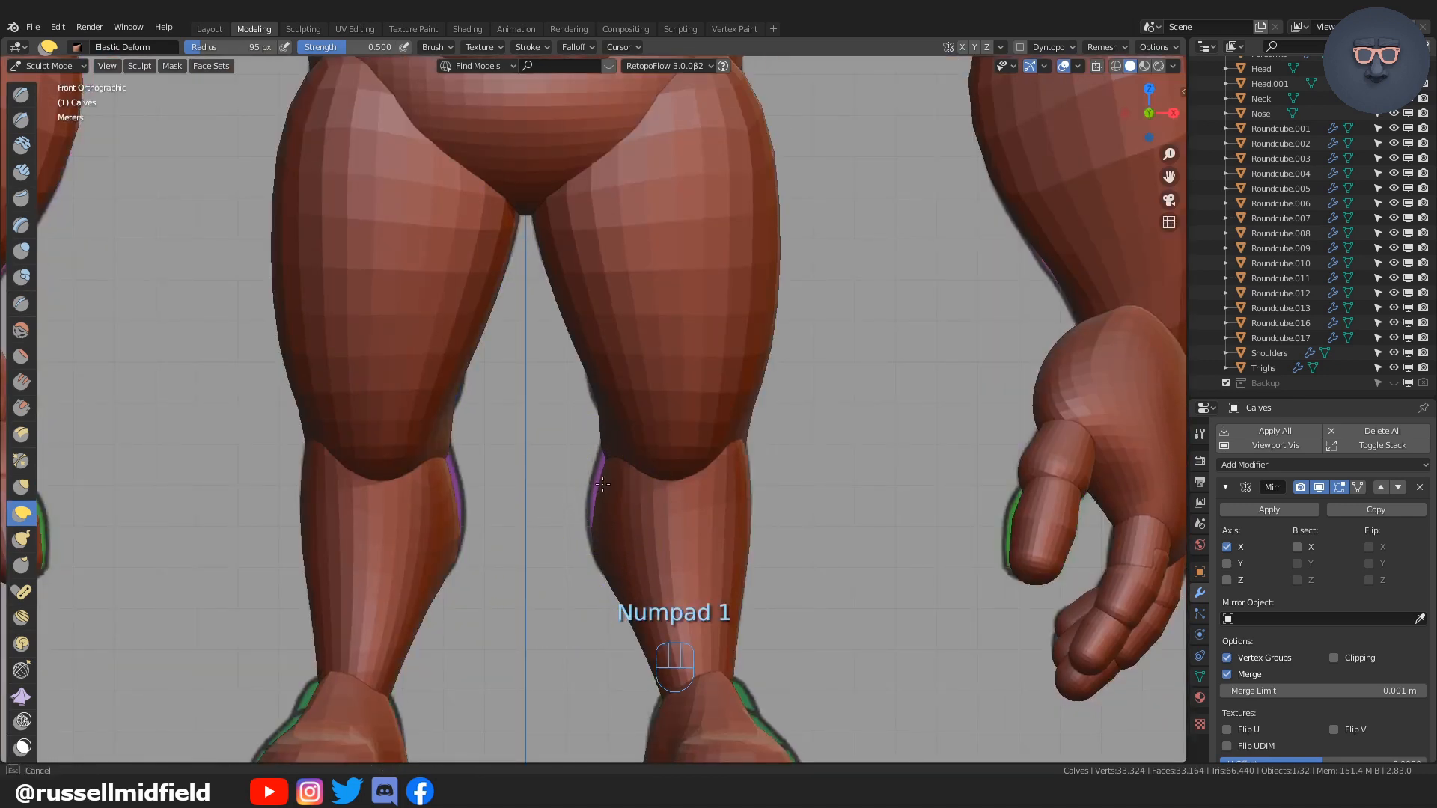
middle_drag(603, 484, 614, 496)
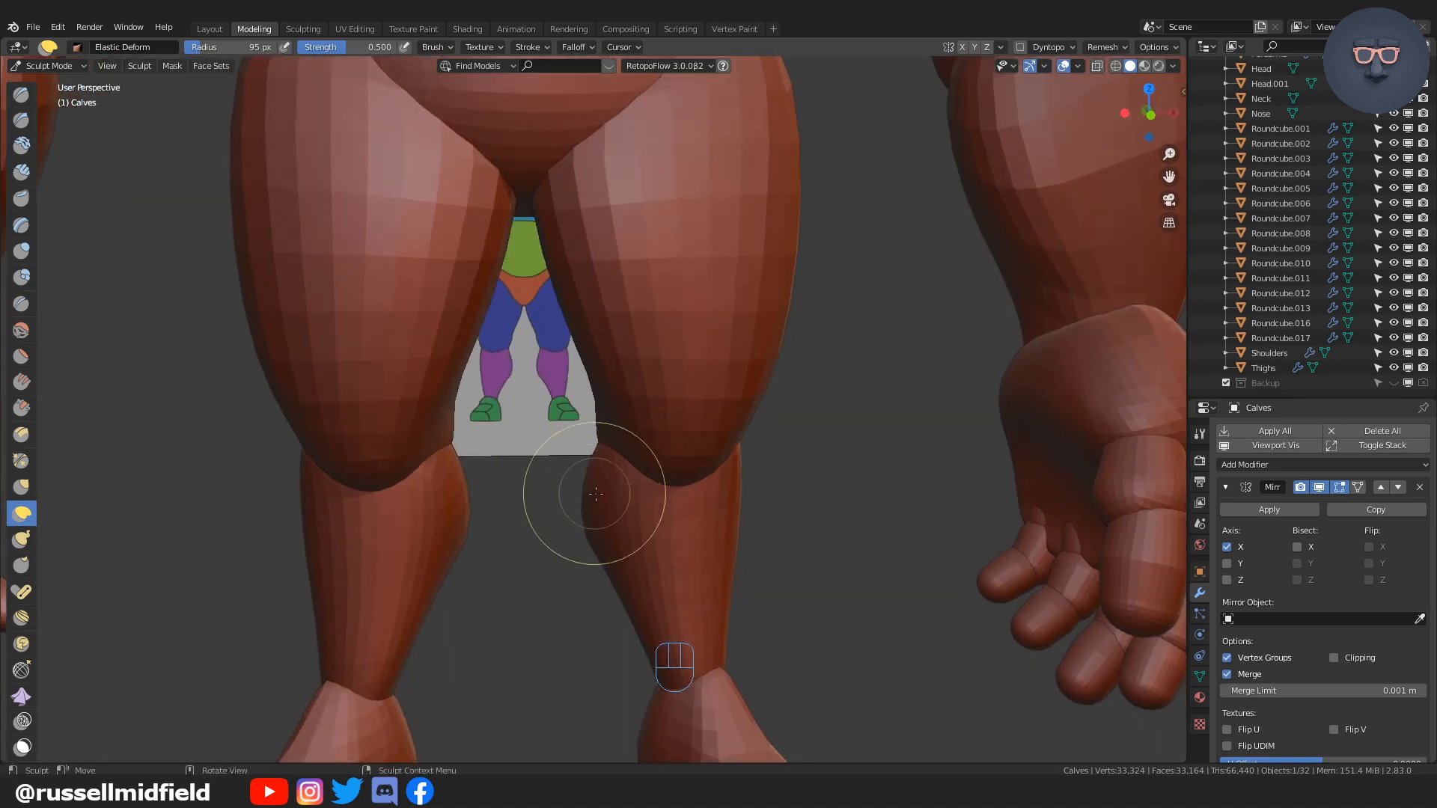
Step: Smooth the inner bulge of the calves against the front reference outline and check the shape from the side and back
key(KP_1)
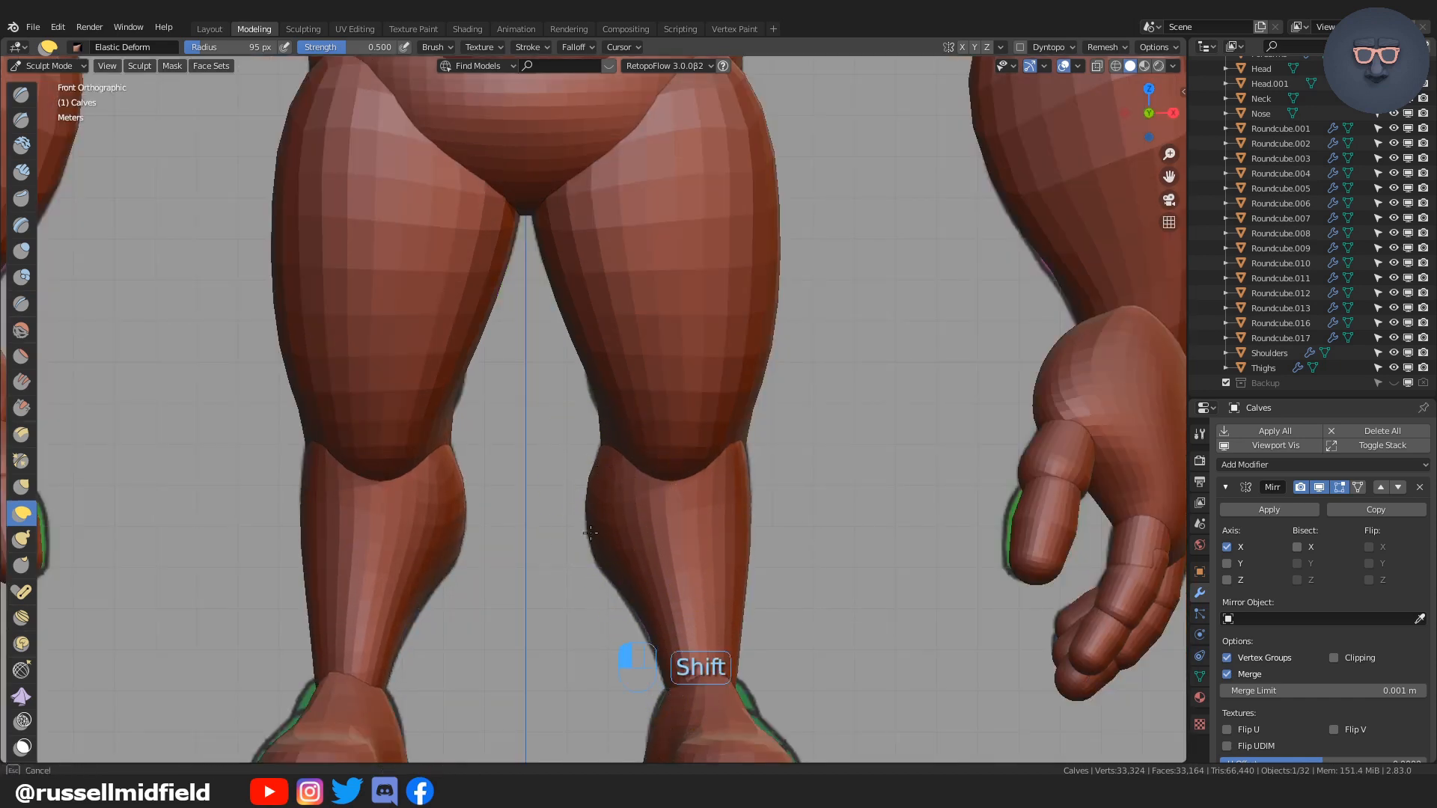
shift+drag(590, 533, 591, 529)
middle_drag(591, 524, 596, 496)
middle_drag(619, 546, 726, 578)
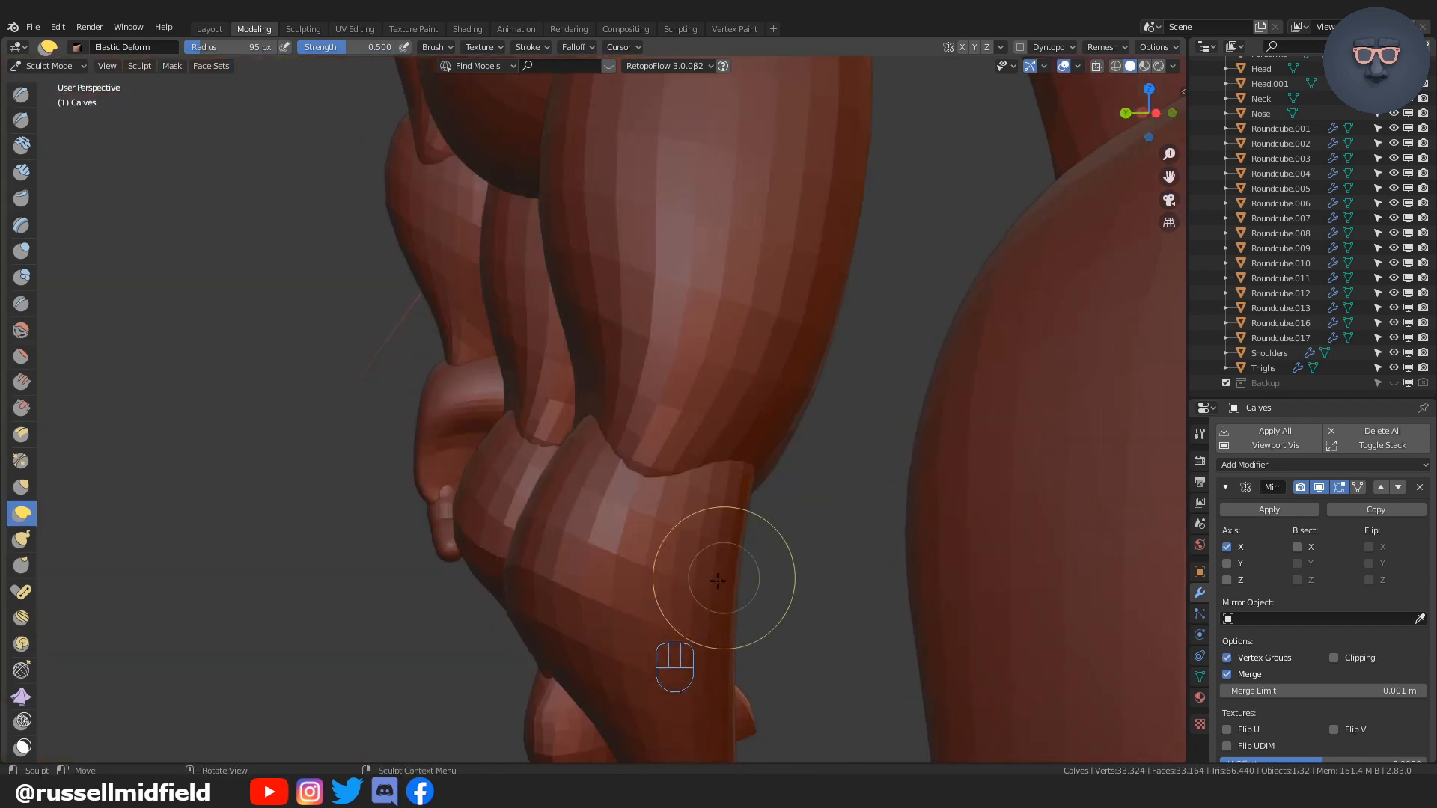
middle_drag(464, 547, 642, 584)
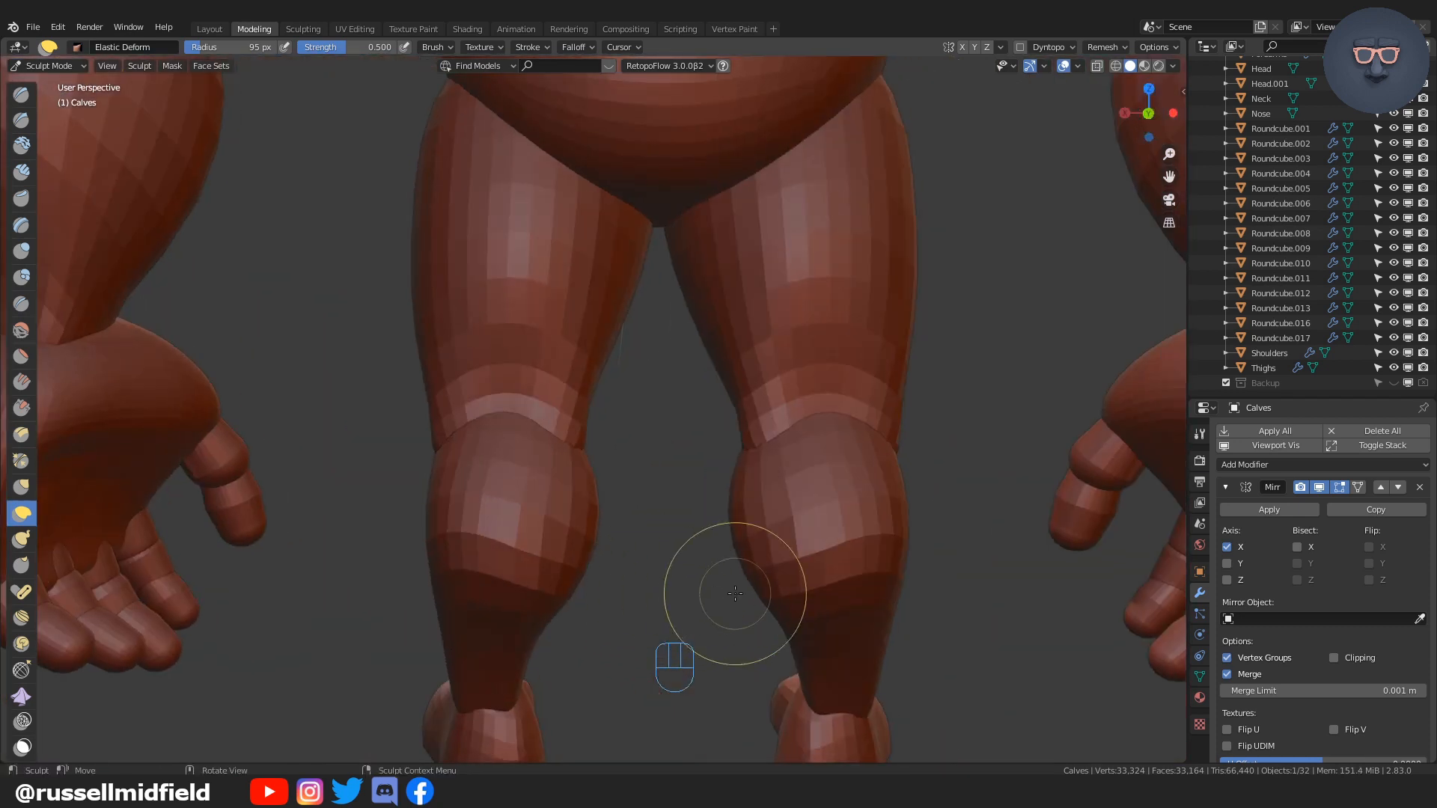
Step: Switch sculpting from the calves to the biceps, working around their lower end at the elbow
key(KP_1)
key(KP_5)
key(KP_1)
middle_drag(809, 552, 541, 553)
shift+middle_drag(540, 553, 532, 501)
shift+middle_drag(574, 441, 764, 536)
scroll(654, 500, down, 3)
scroll(770, 536, up, 4)
shift+middle_drag(733, 456, 816, 533)
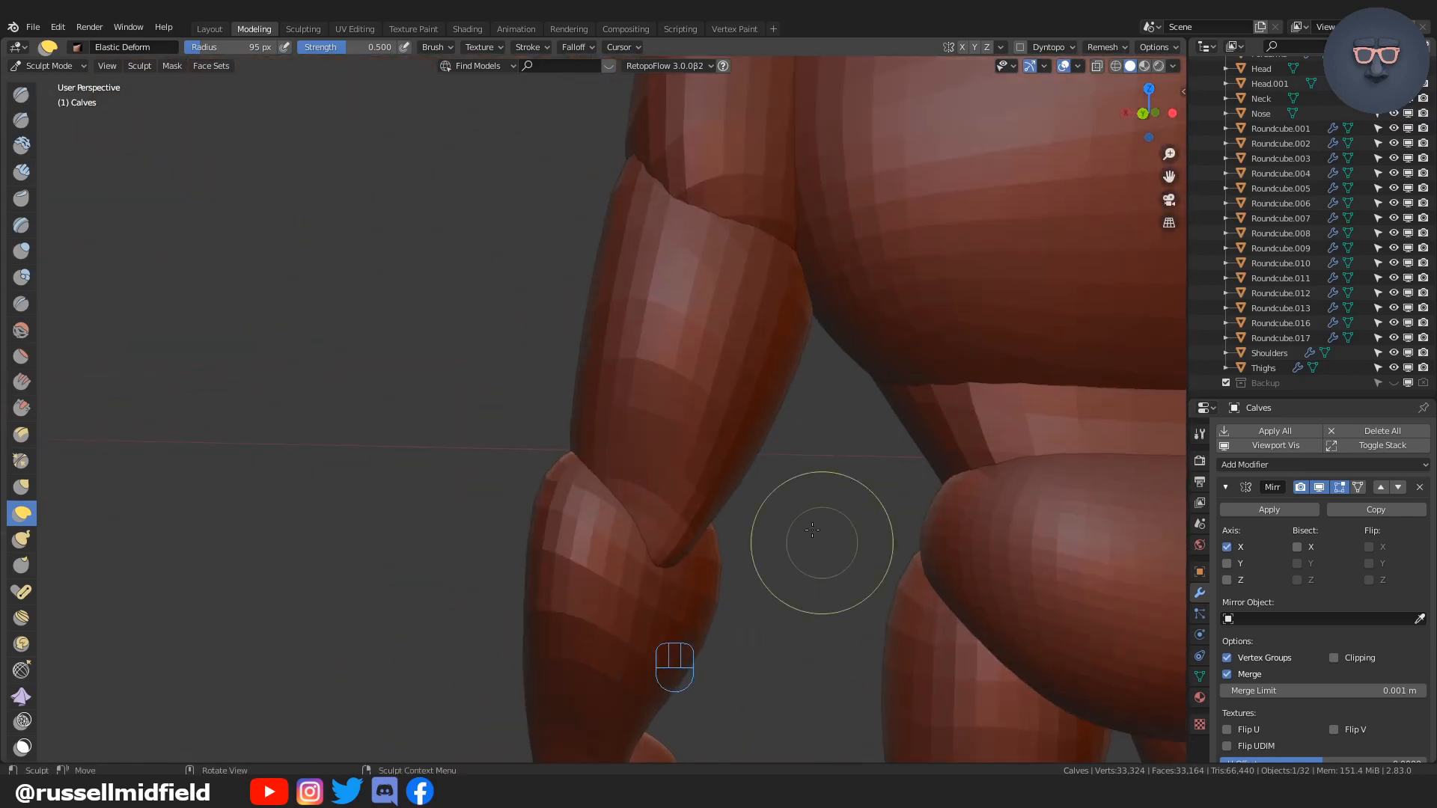
key(ctrl+Tab)
click(596, 459)
click(652, 459)
key(ctrl+Tab)
click(666, 542)
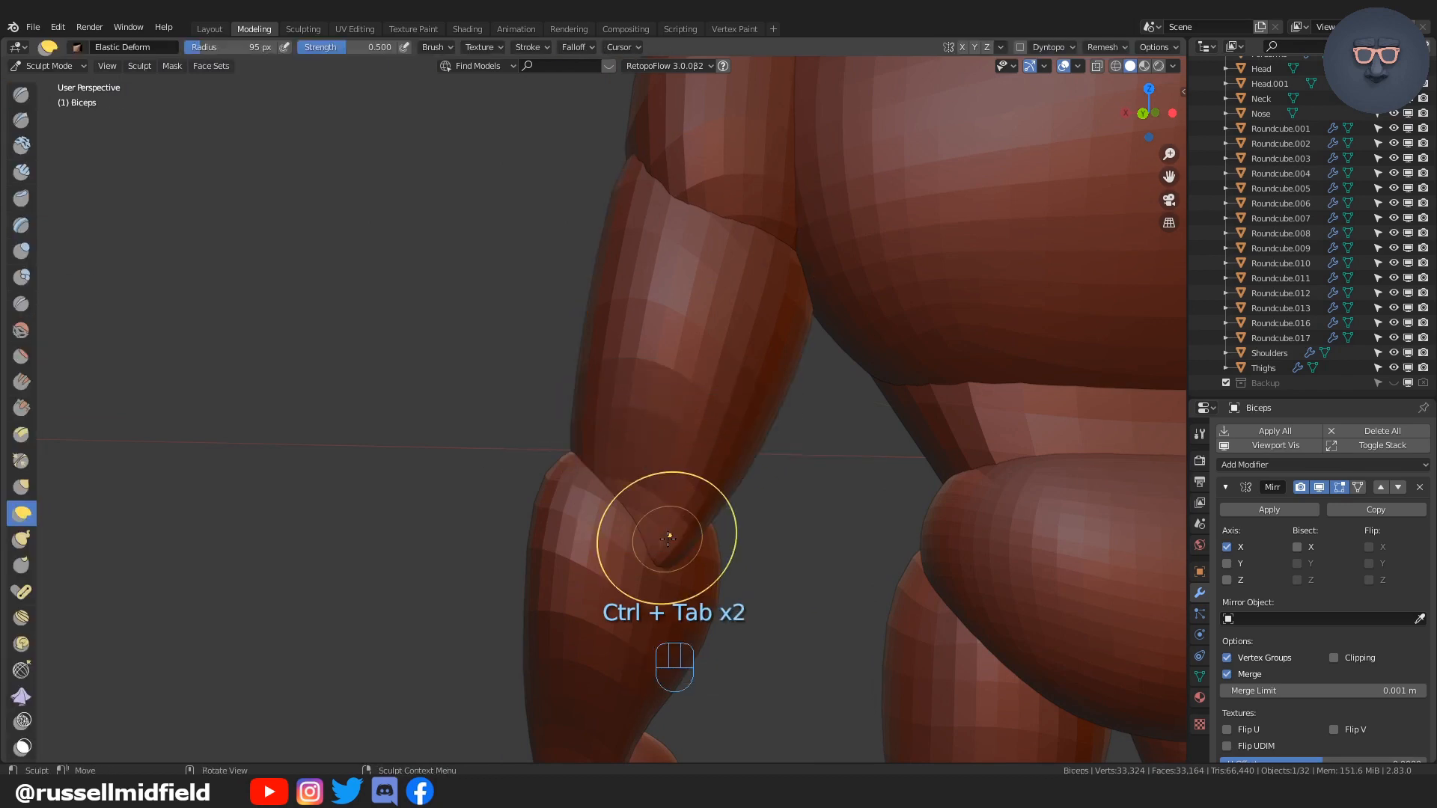
mouse_move(733, 544)
middle_down()
mouse_move(727, 607)
mouse_move(733, 539)
mouse_move(715, 529)
middle_up()
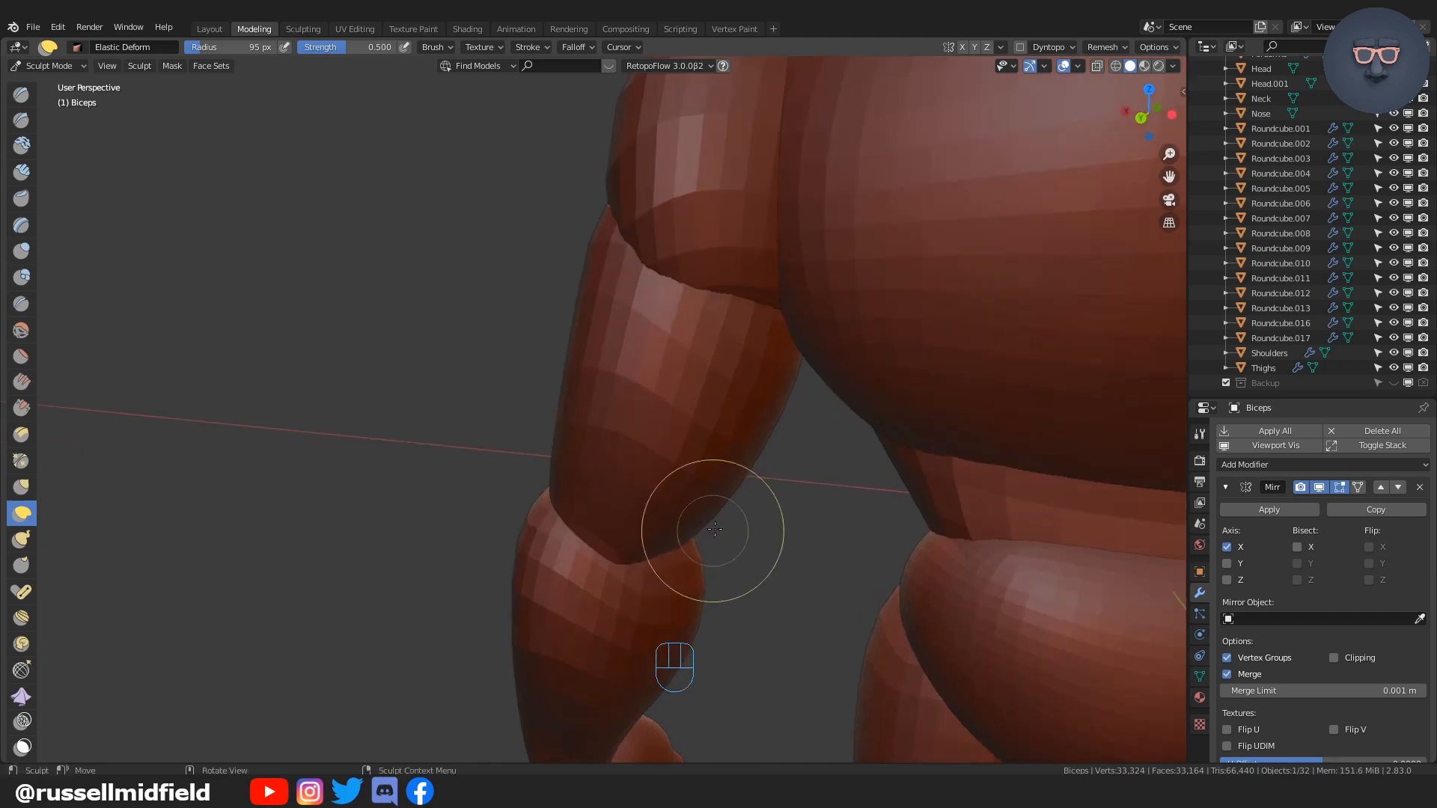
Step: Show the Lock Object Modes option and switch sculpting from the biceps to the shoulders
click(57, 27)
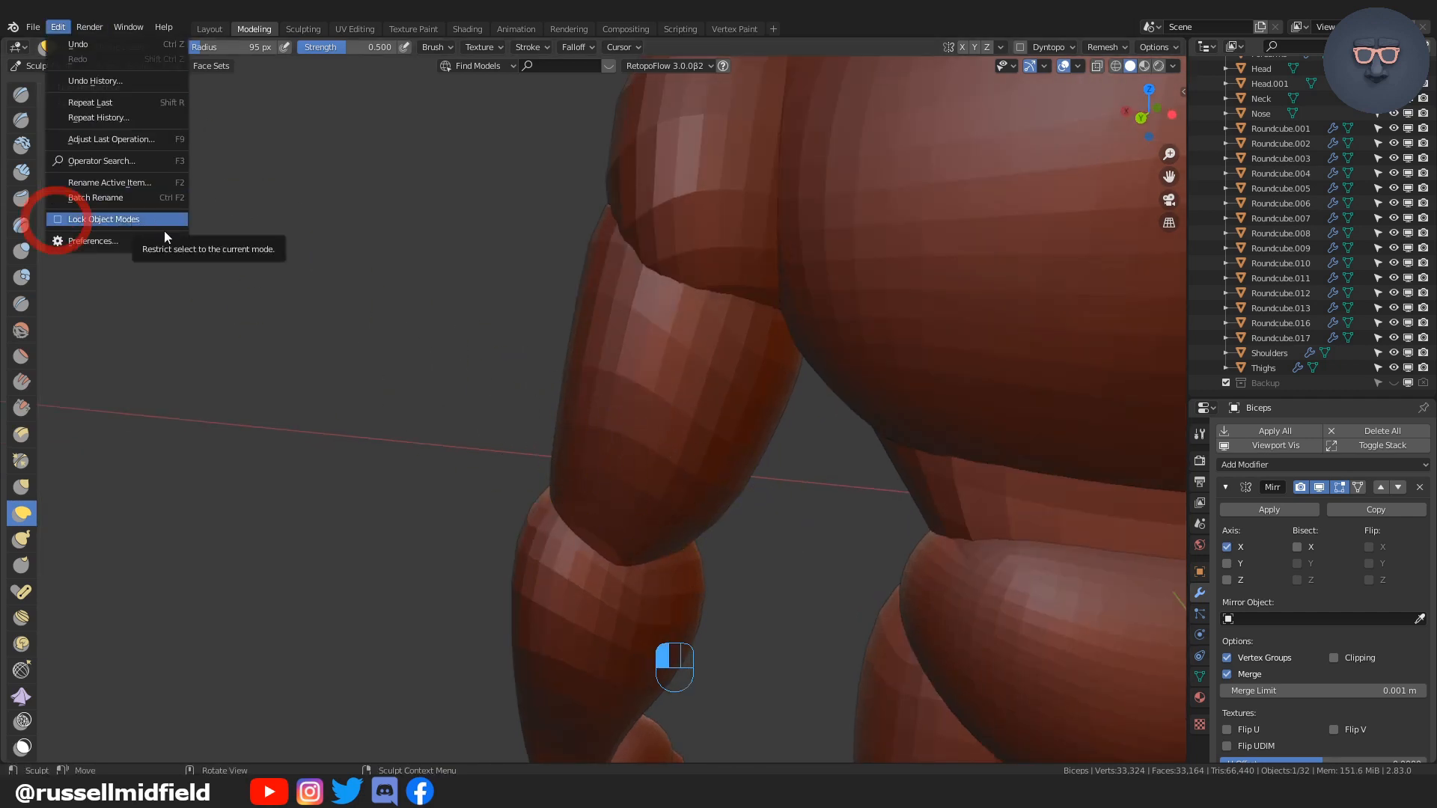
middle_drag(640, 408, 709, 438)
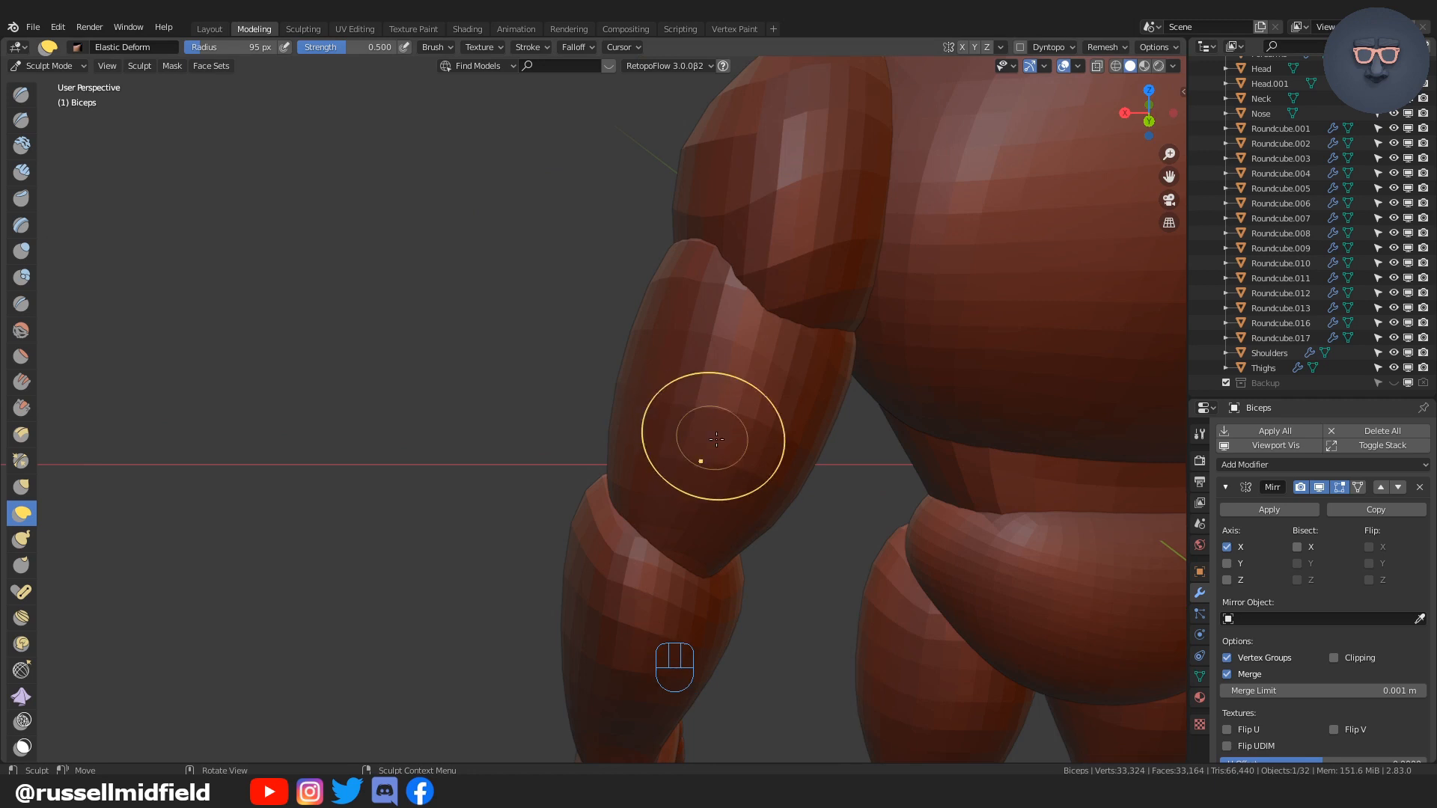
alt+click(804, 217)
click(807, 225)
mouse_move(807, 224)
middle_down()
mouse_move(877, 242)
mouse_move(759, 427)
middle_up()
middle_drag(760, 426, 825, 408)
key(ctrl+Tab)
middle_drag(696, 344, 749, 331)
alt+click(740, 468)
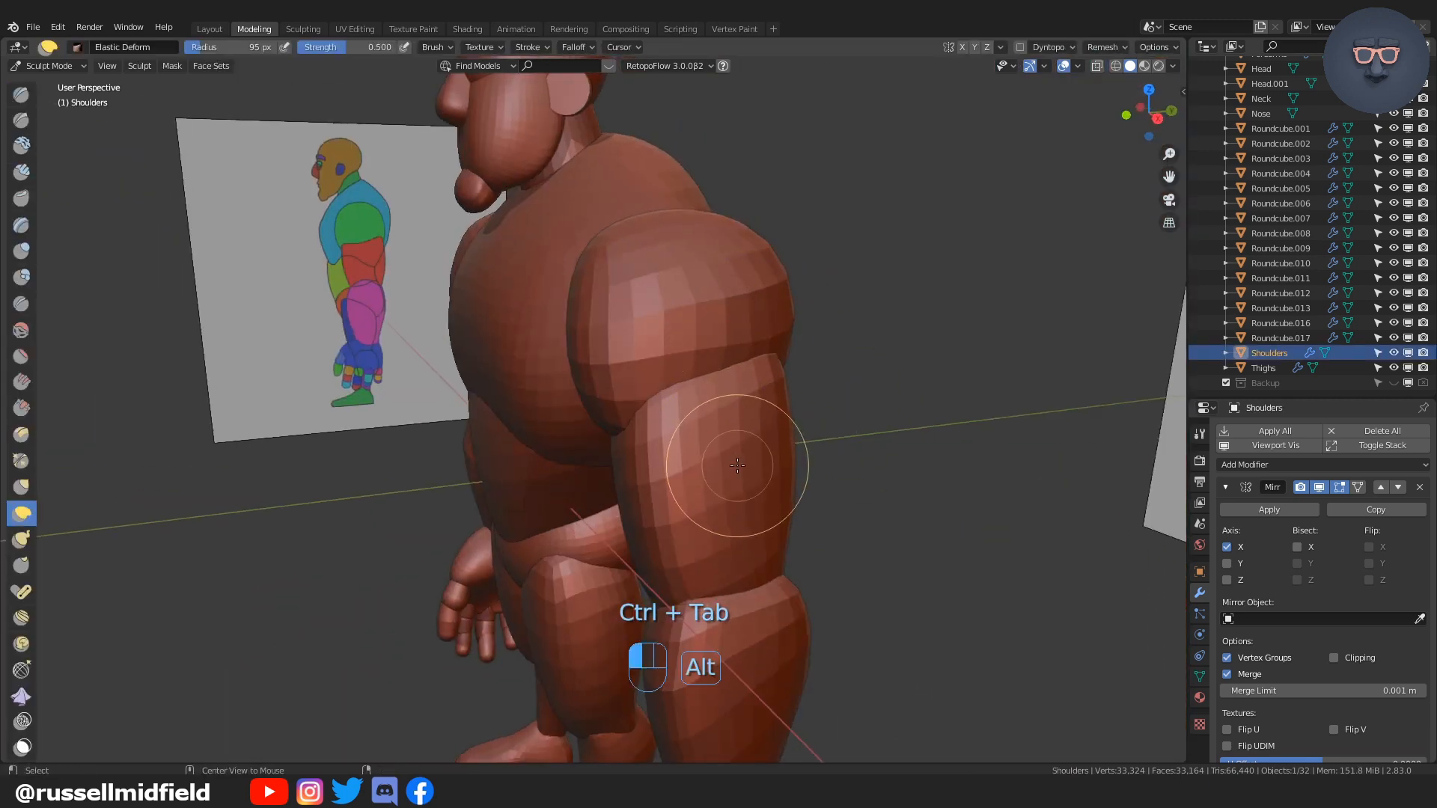
Step: Switch sculpting to the forearms and try an Elastic Deform pull on their outer side, undoing it
shift+middle_drag(721, 669, 725, 450)
alt+click(728, 452)
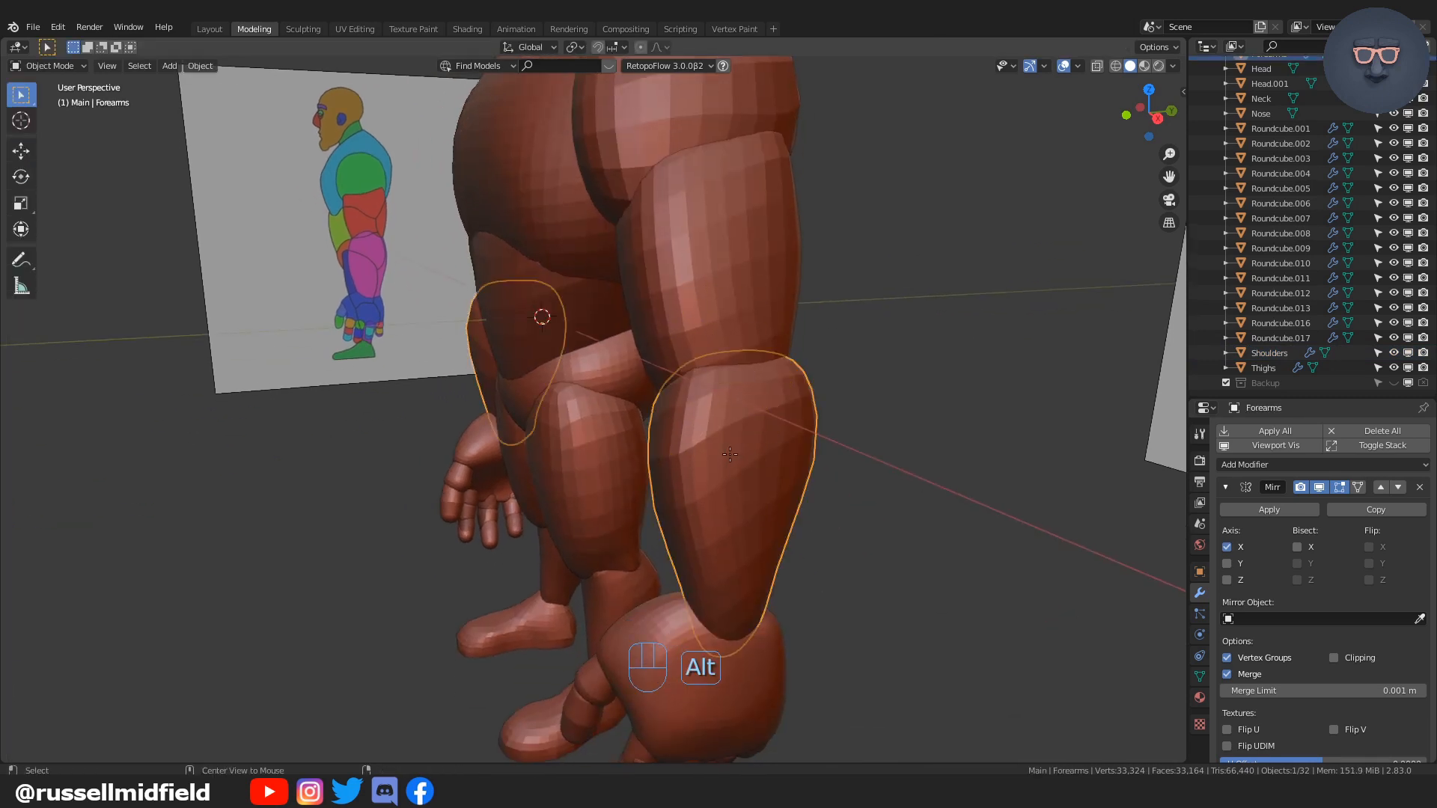
key(ctrl+Tab)
shift+middle_drag(738, 530, 748, 514)
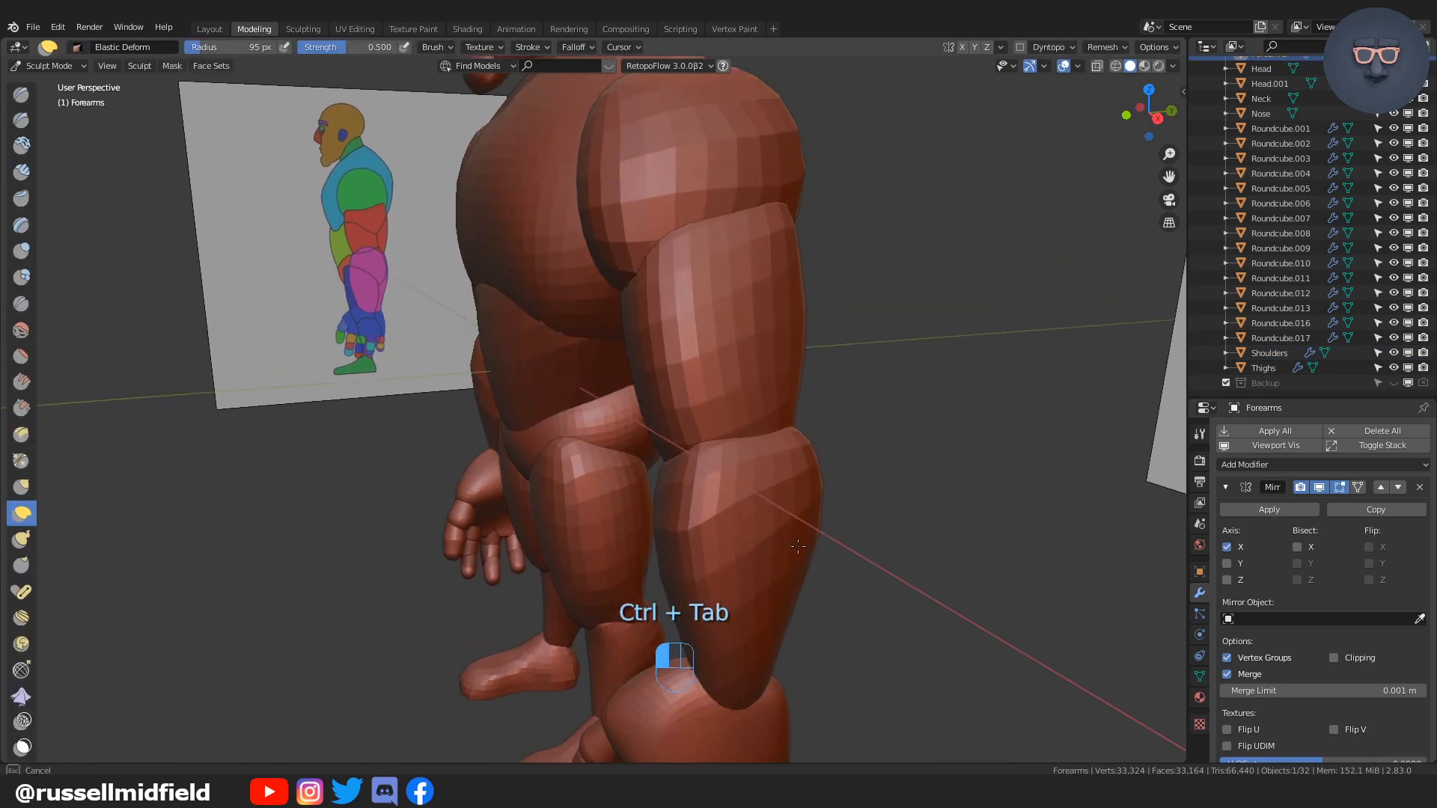
key(ctrl+z)
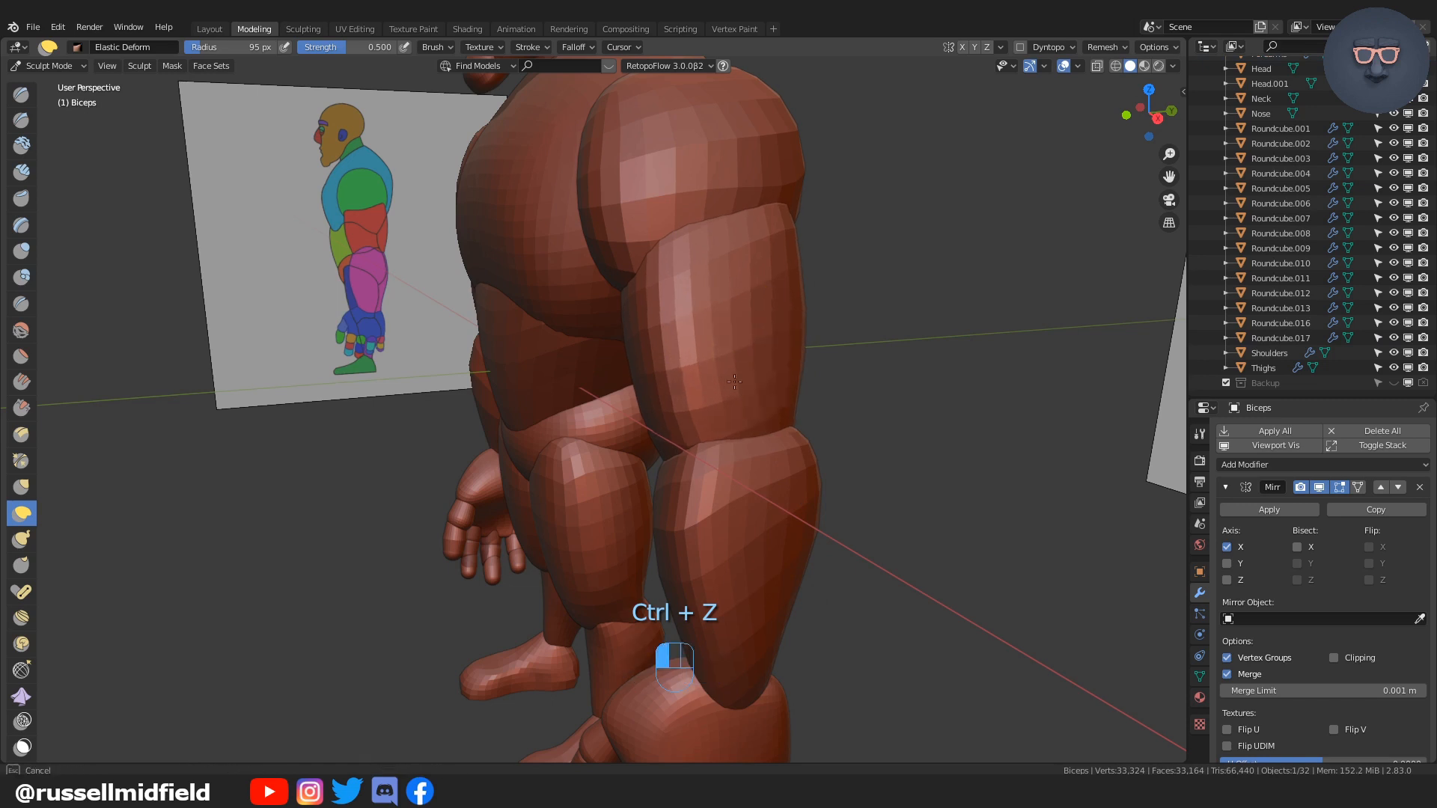
key(ctrl+z)
Step: Try an Elastic Deform pull on the outer side of the upper arm and undo it
mouse_move(812, 327)
shift+middle_down()
mouse_move(726, 369)
mouse_move(812, 408)
shift+middle_up()
alt+click(751, 375)
click(752, 371)
mouse_move(734, 412)
mouse_down()
mouse_move(802, 356)
mouse_move(807, 378)
mouse_up()
key(ctrl+z)
Step: Review the whole character from the front and leave sculpting for Object Mode
shift+middle_drag(804, 417, 801, 343)
mouse_move(801, 343)
ctrl+middle_down()
mouse_move(788, 383)
mouse_move(795, 498)
ctrl+middle_up()
mouse_move(795, 498)
middle_down()
mouse_move(798, 467)
mouse_move(908, 310)
middle_up()
key(KP_1)
scroll(908, 311, down, 2)
middle_drag(879, 520, 861, 554)
shift+middle_drag(756, 389, 887, 486)
shift+middle_drag(813, 453, 767, 458)
scroll(767, 458, up, 2)
key(ctrl+Tab)
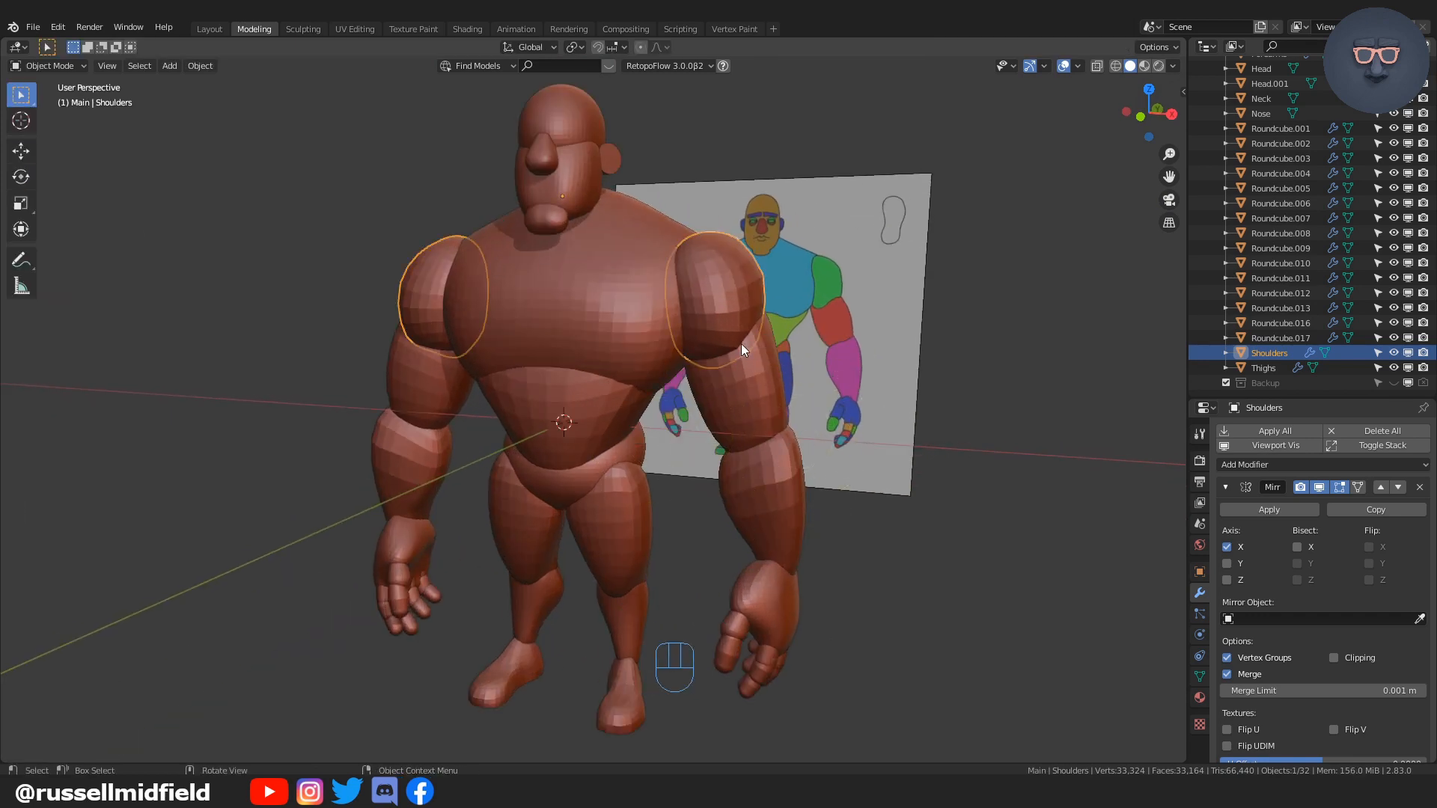
Step: Compare the object scale values of the upper head and the shoulders
middle_drag(780, 334, 820, 400)
click(608, 191)
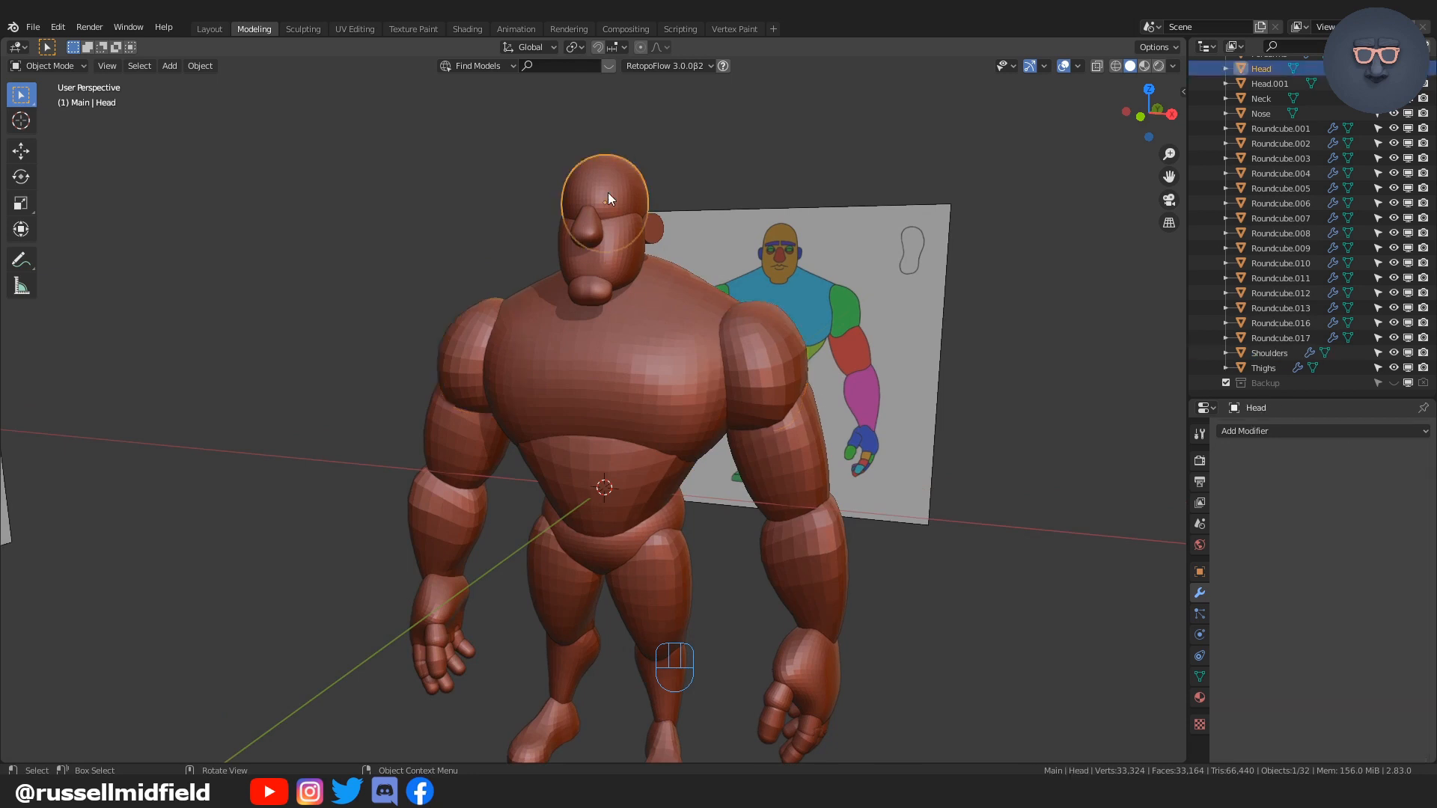
click(1200, 572)
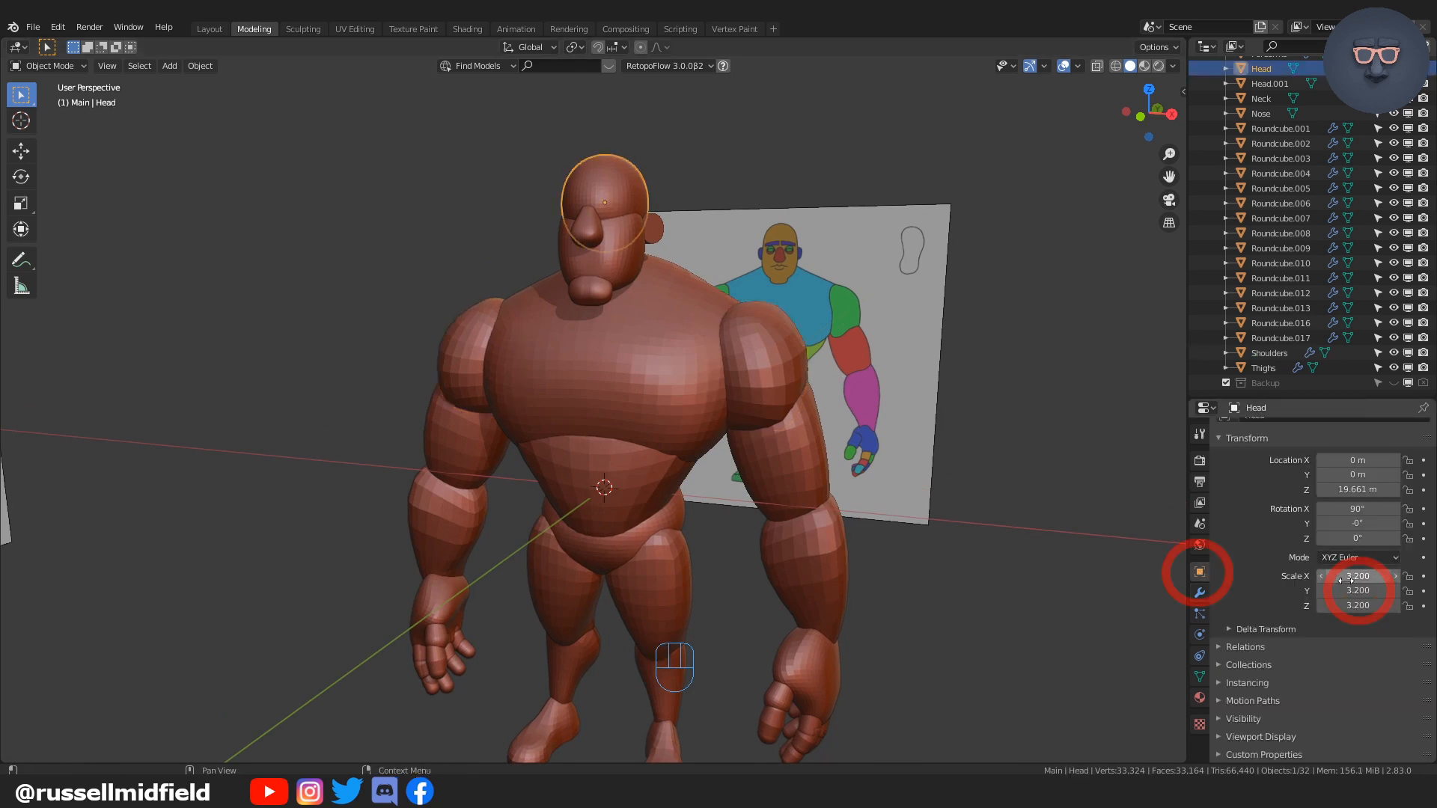
click(795, 393)
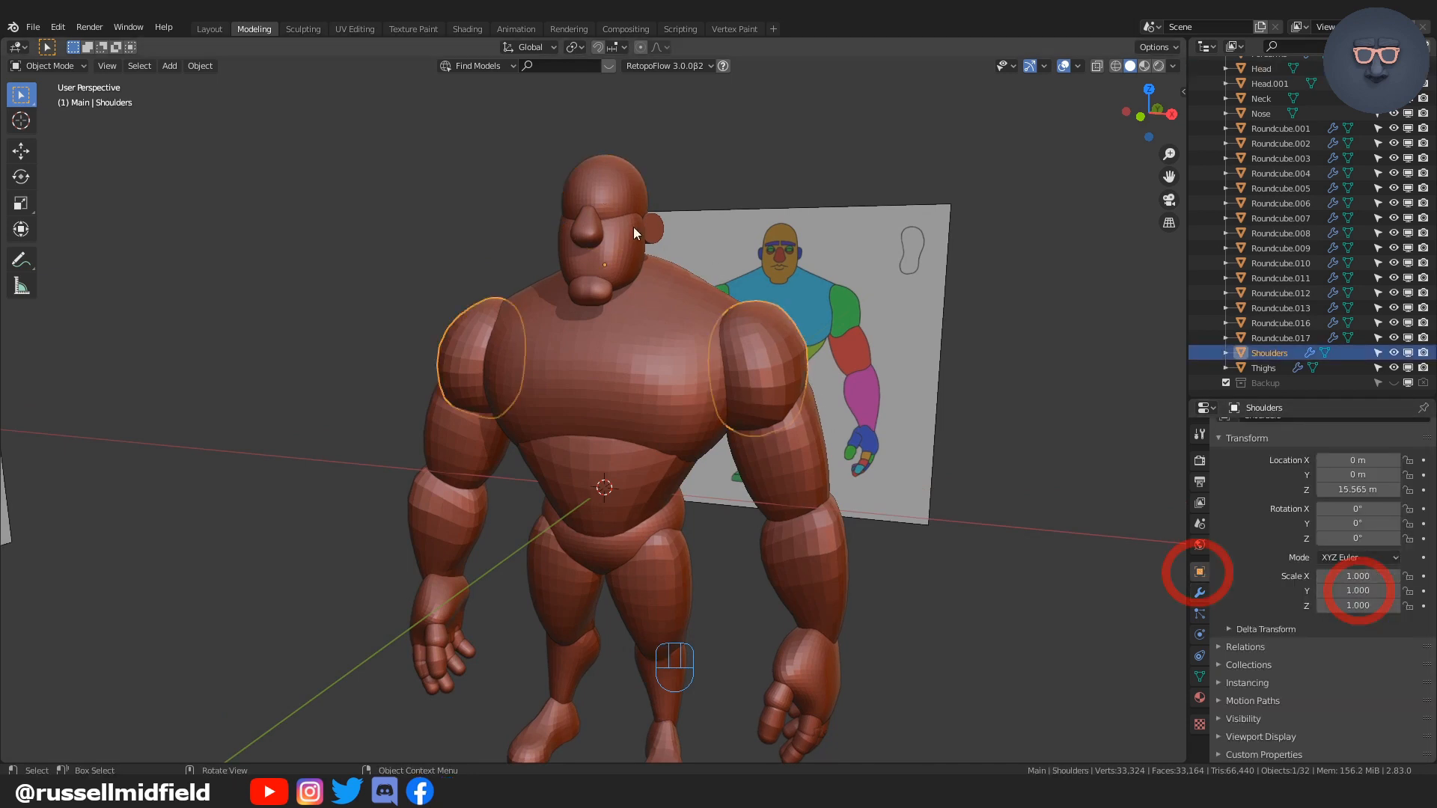
Step: Apply all transforms to the upper head (Head) and the lower face (Head.001)
click(608, 199)
key(ctrl+a)
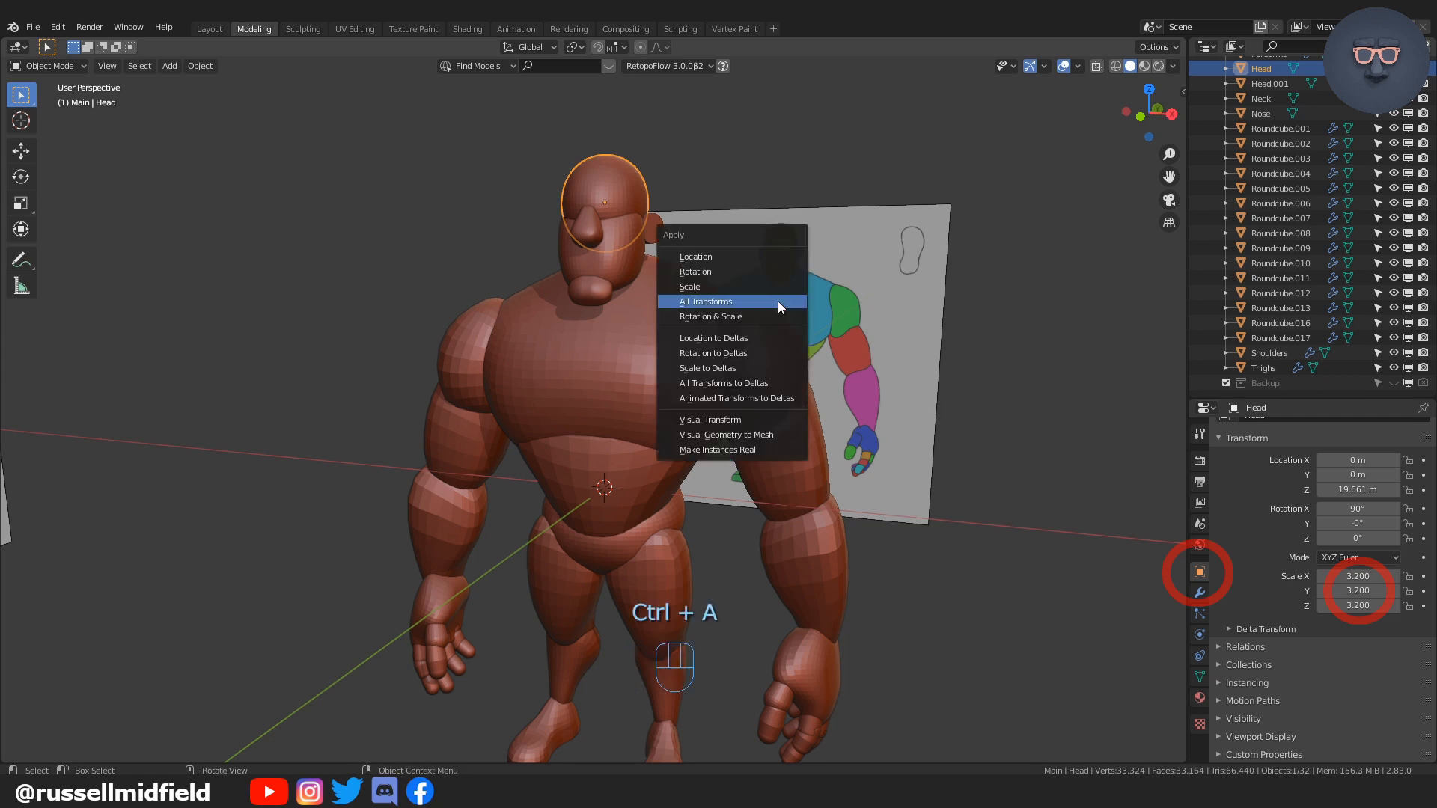
click(778, 301)
click(622, 249)
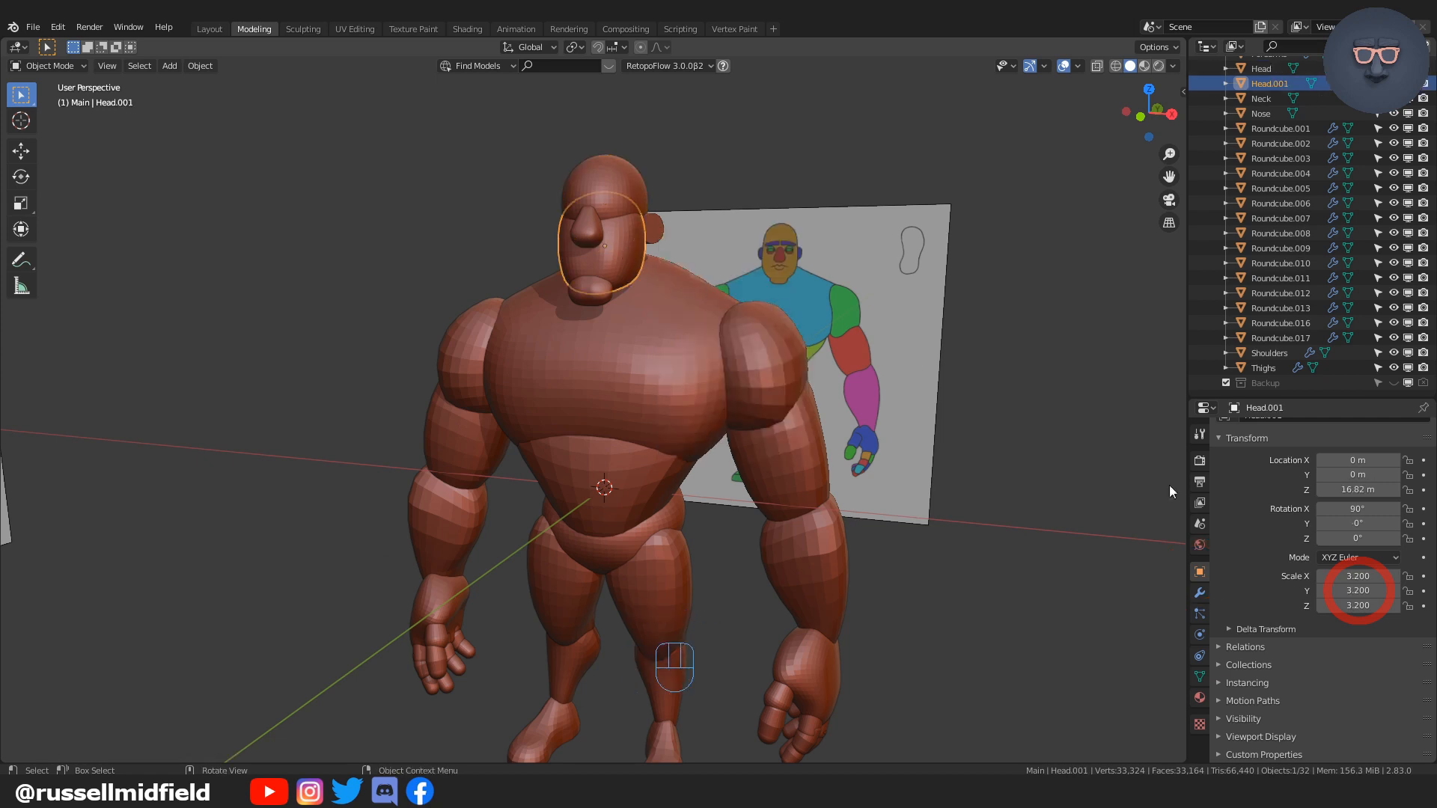
key(ctrl+a)
click(758, 265)
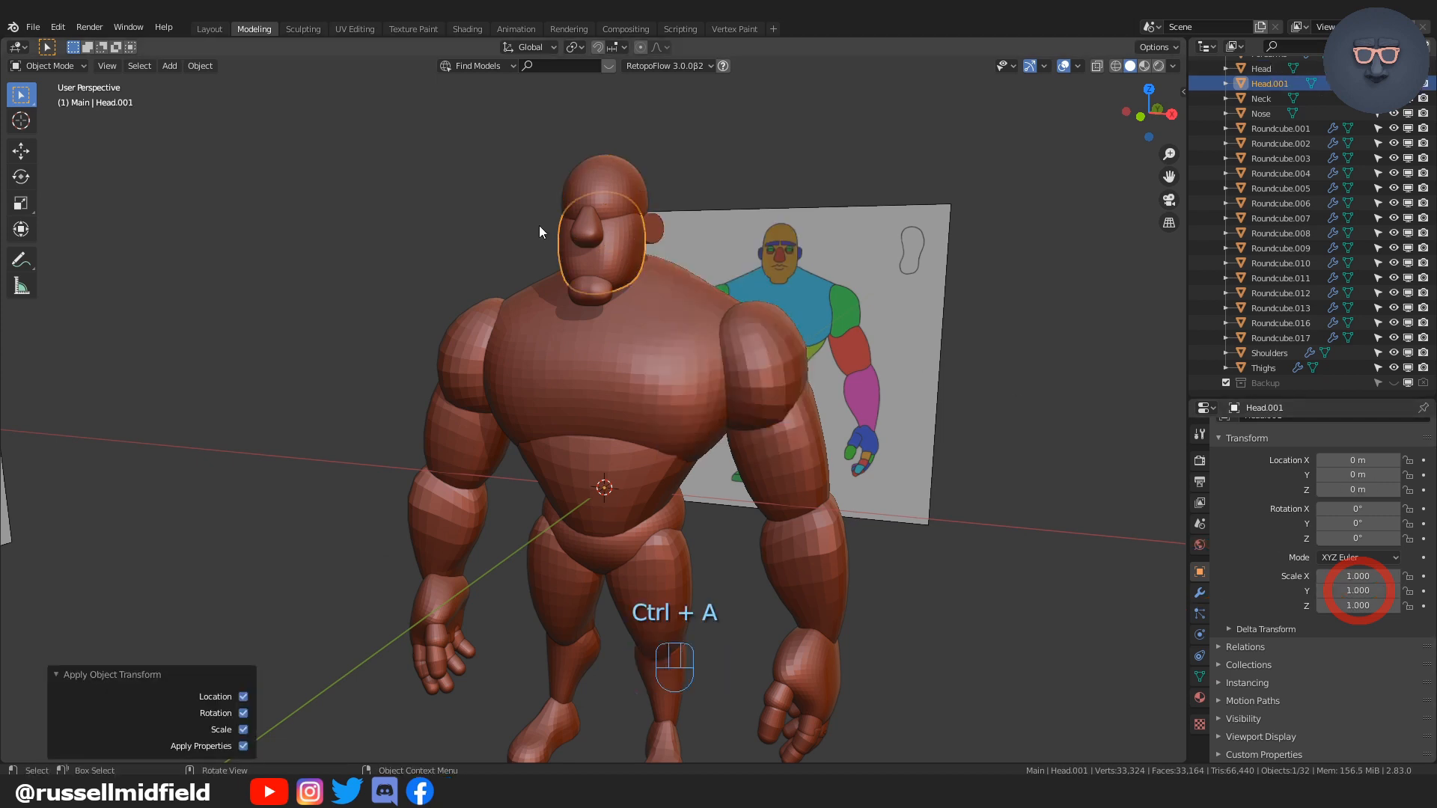
Step: Check the nose's transform values and apply all transforms to the chest
click(590, 231)
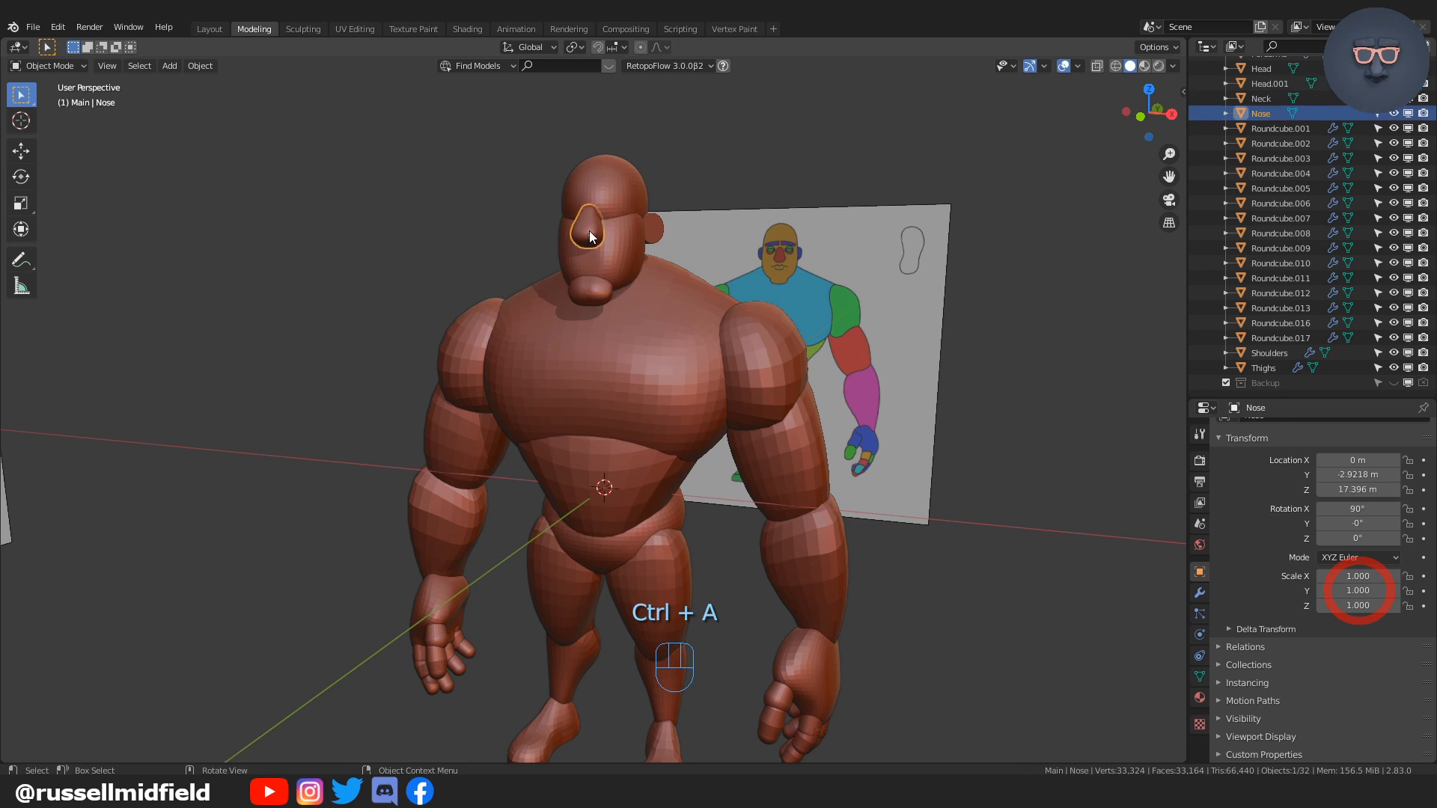
click(715, 330)
key(ctrl+a)
click(746, 372)
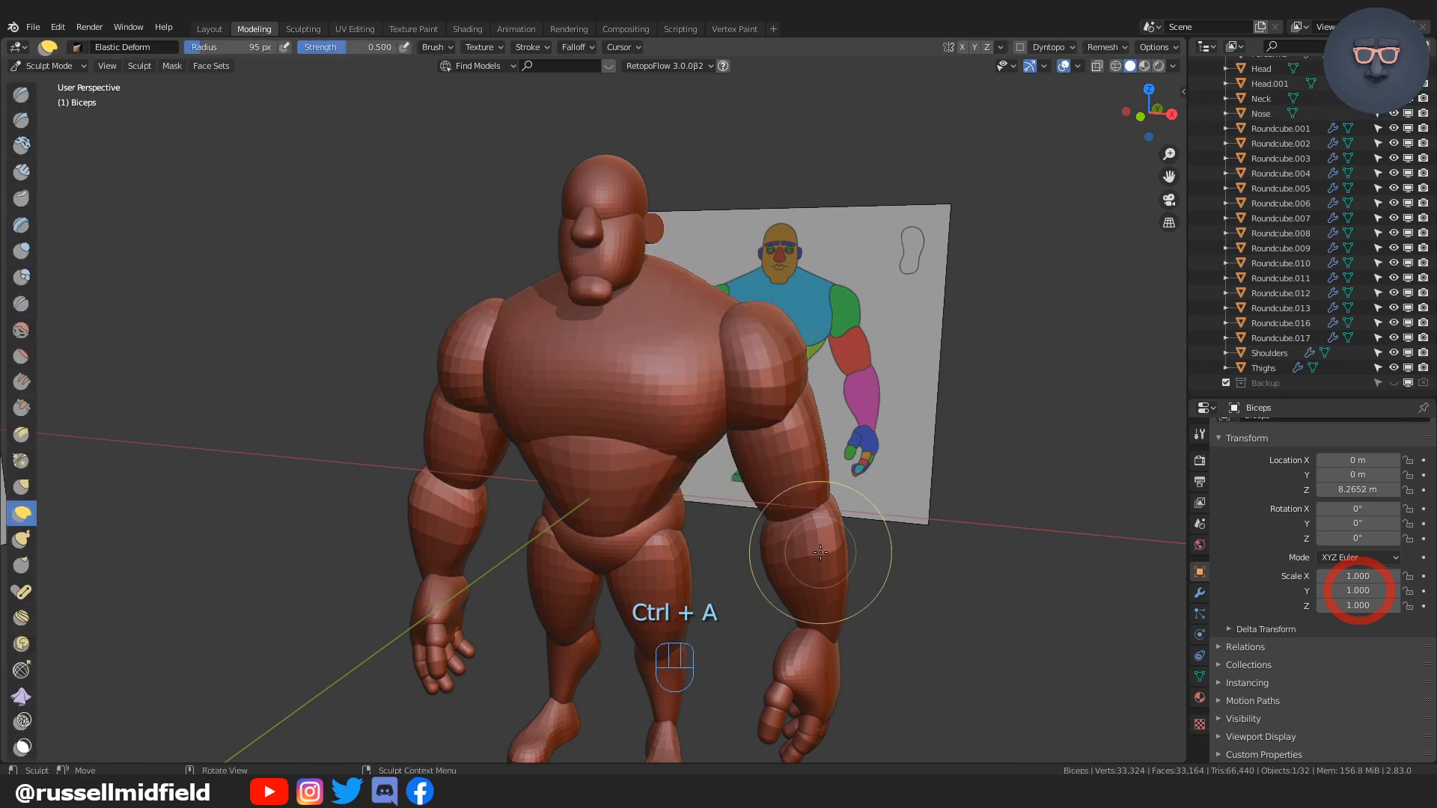
Step: Check the transform values of the forearms, the palm (Roundcube.016) and the thumb tip (Roundcube.013)
key(ctrl+Tab)
click(784, 545)
key(ctrl+Tab)
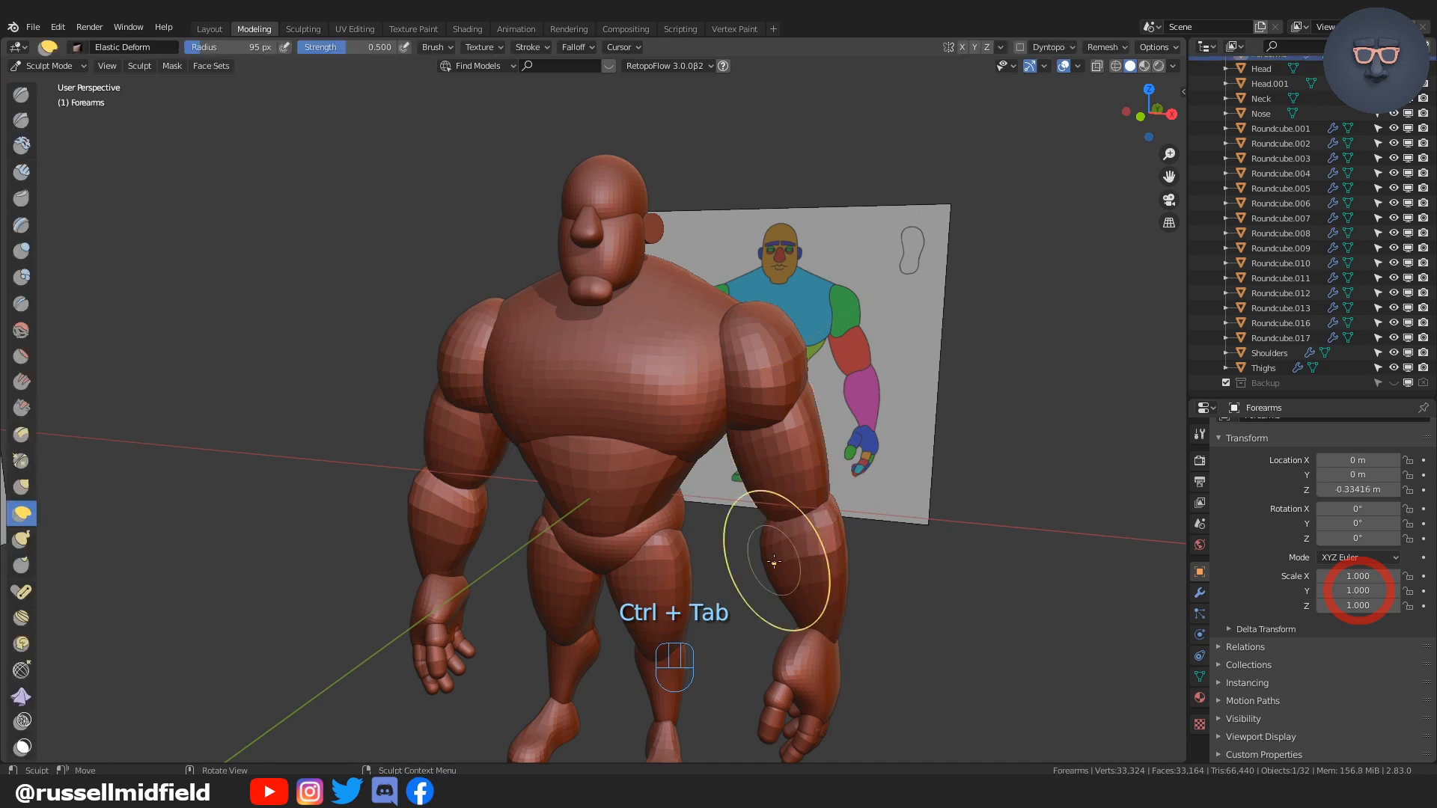
key(ctrl+Tab)
click(807, 673)
shift+middle_drag(807, 672, 797, 524)
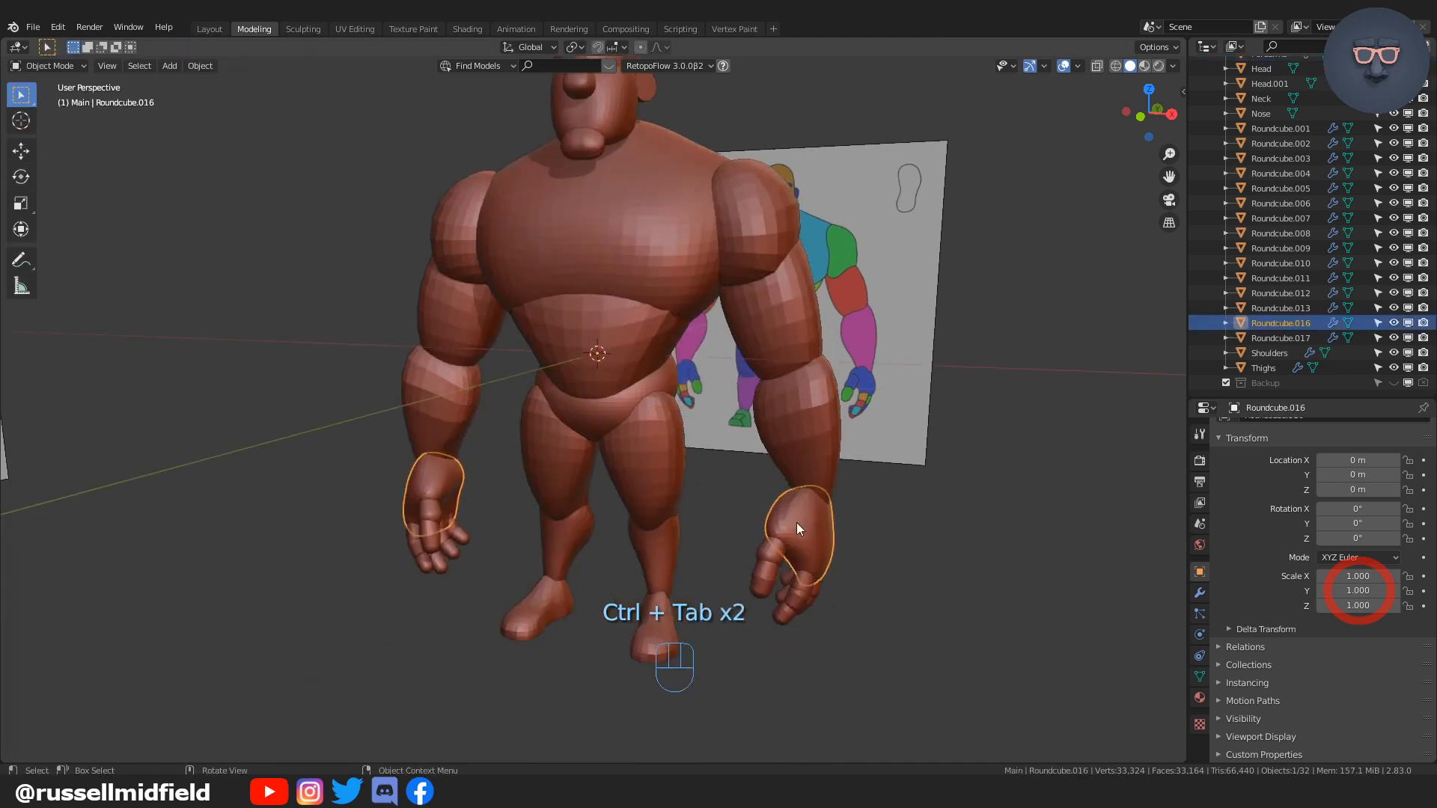
click(769, 564)
click(768, 563)
middle_drag(829, 599, 723, 537)
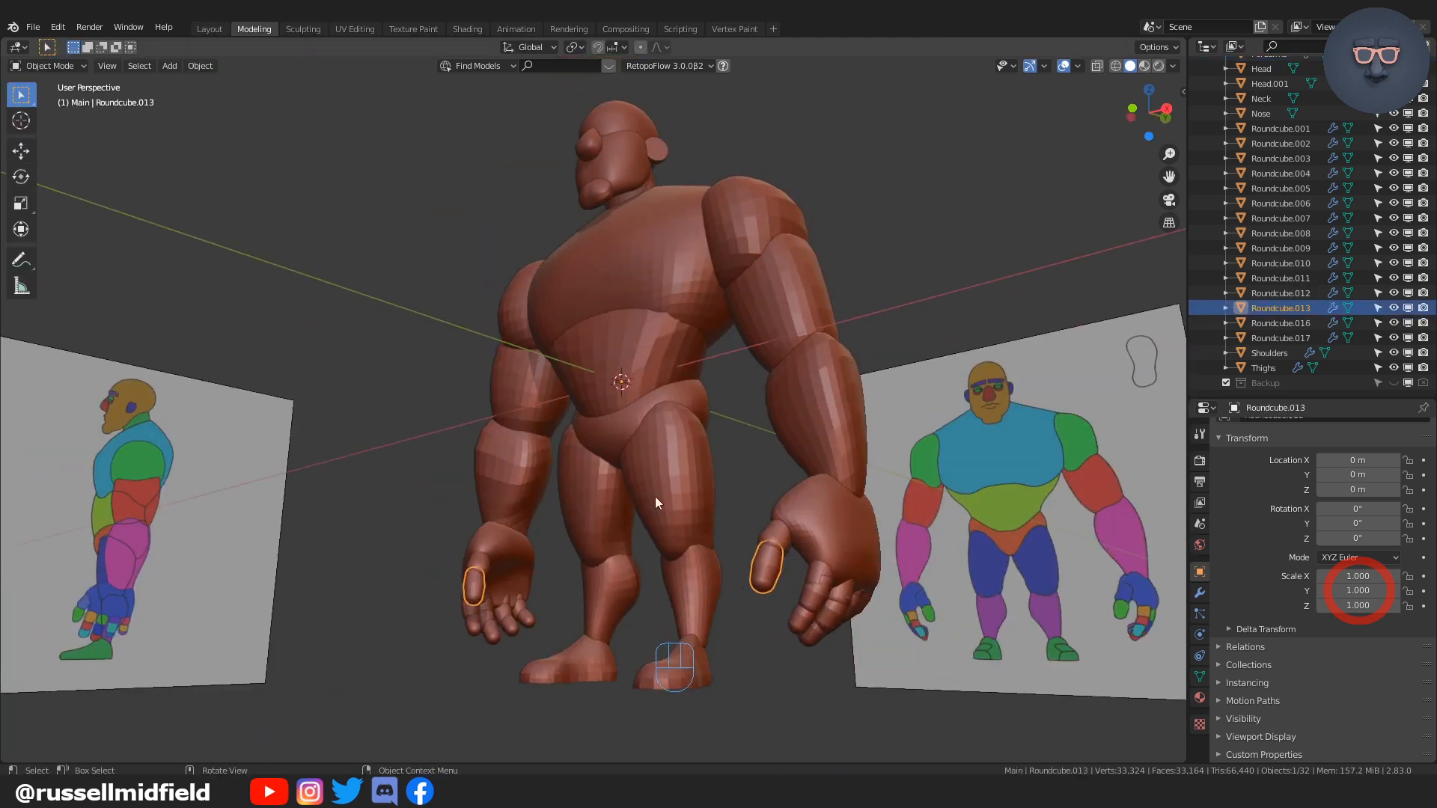
Step: Apply all transforms to the Abs object
click(664, 357)
middle_drag(663, 357, 717, 425)
key(ctrl+a)
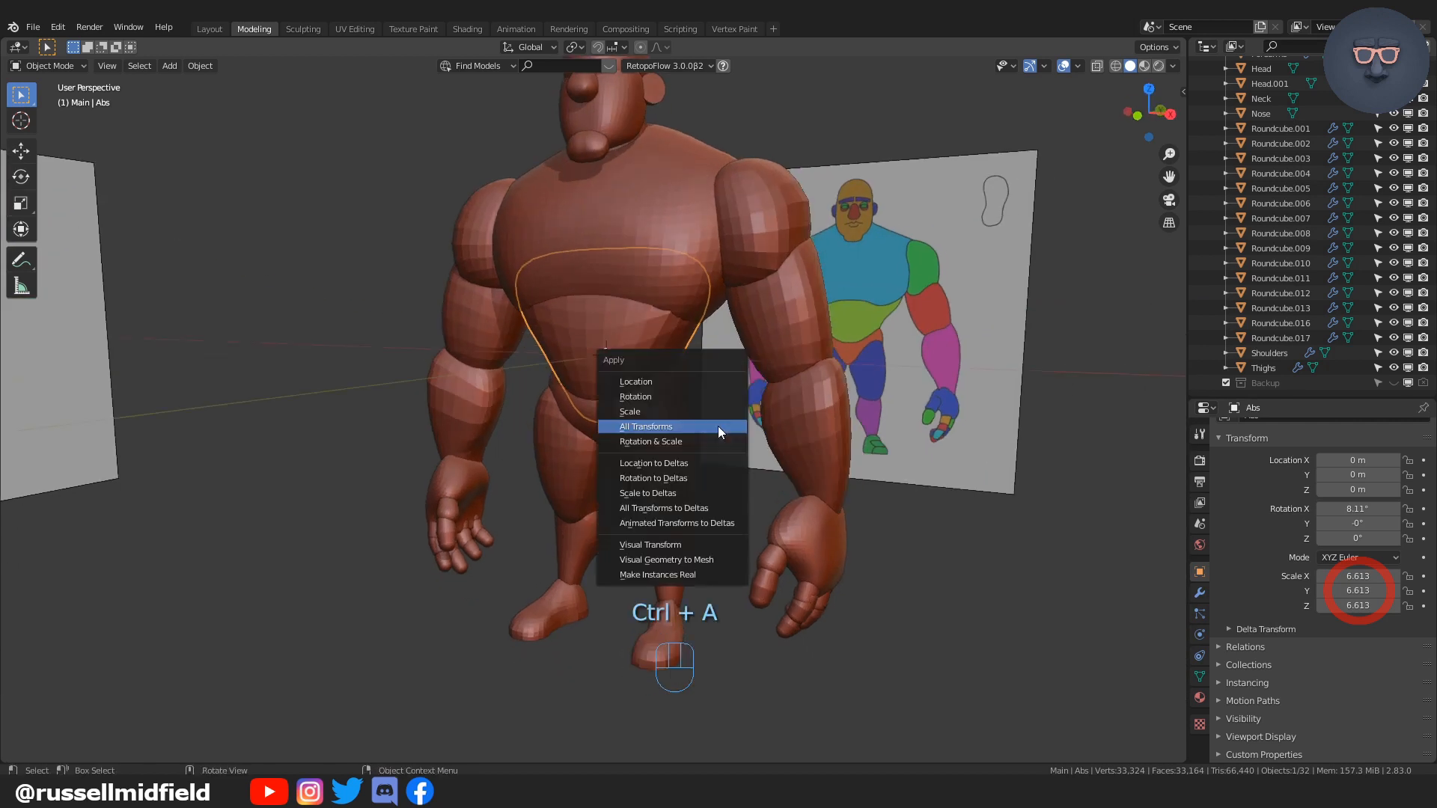
click(717, 425)
Step: Check the transform values of the butt, thighs, calves and feet
click(676, 387)
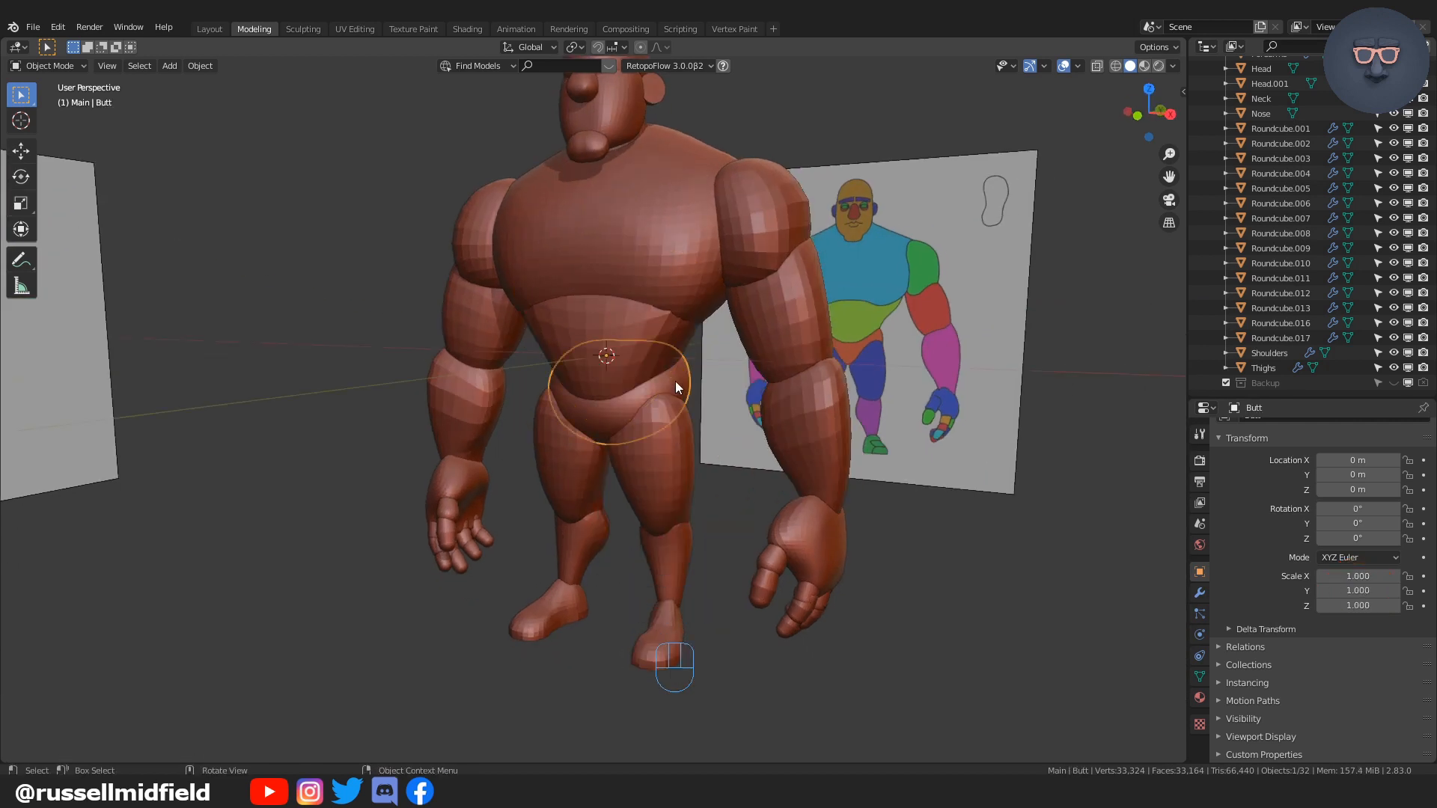
click(680, 472)
click(684, 588)
click(680, 631)
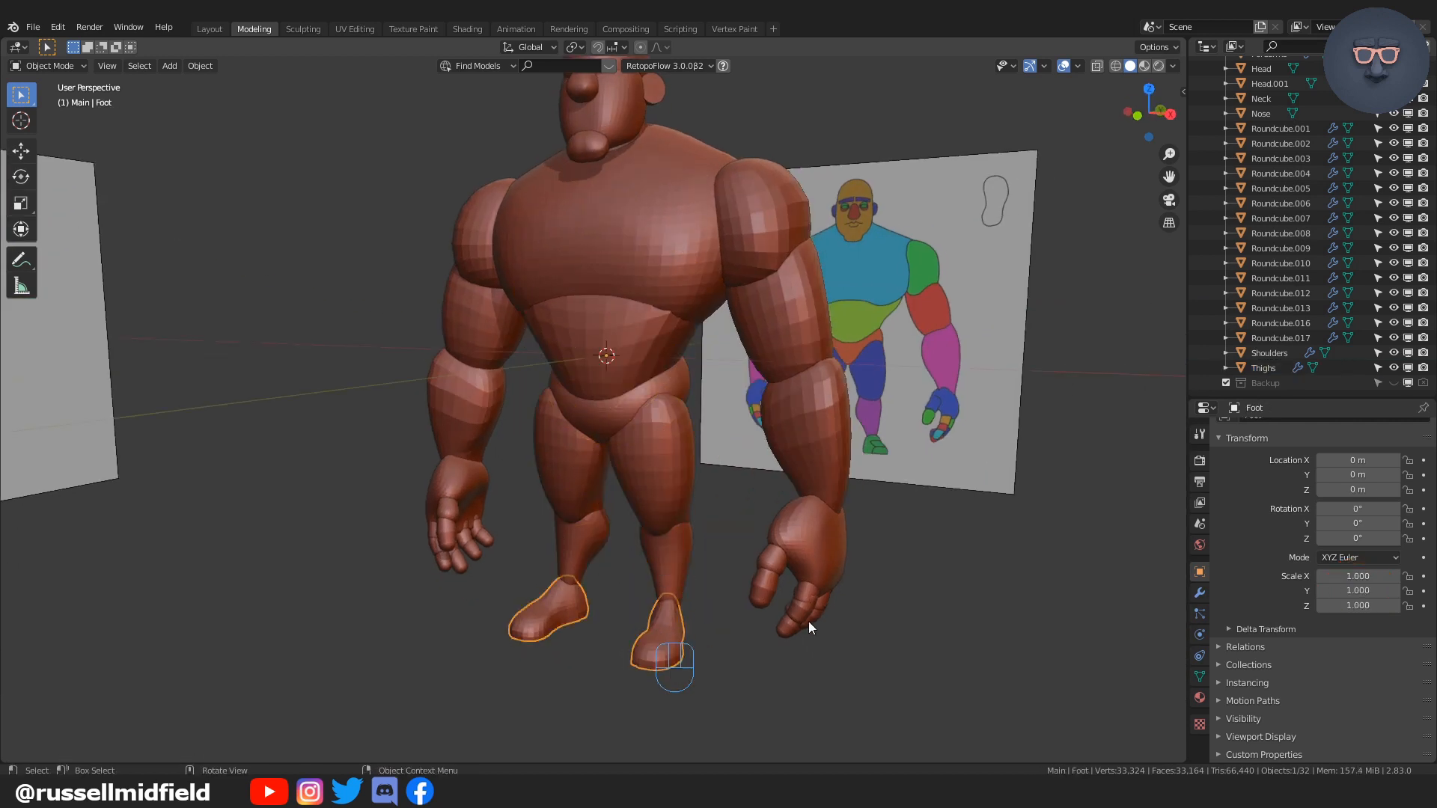
Step: Check the transform values of the individual finger segments on the hand
middle_drag(808, 621, 779, 532)
click(779, 533)
click(756, 587)
click(798, 555)
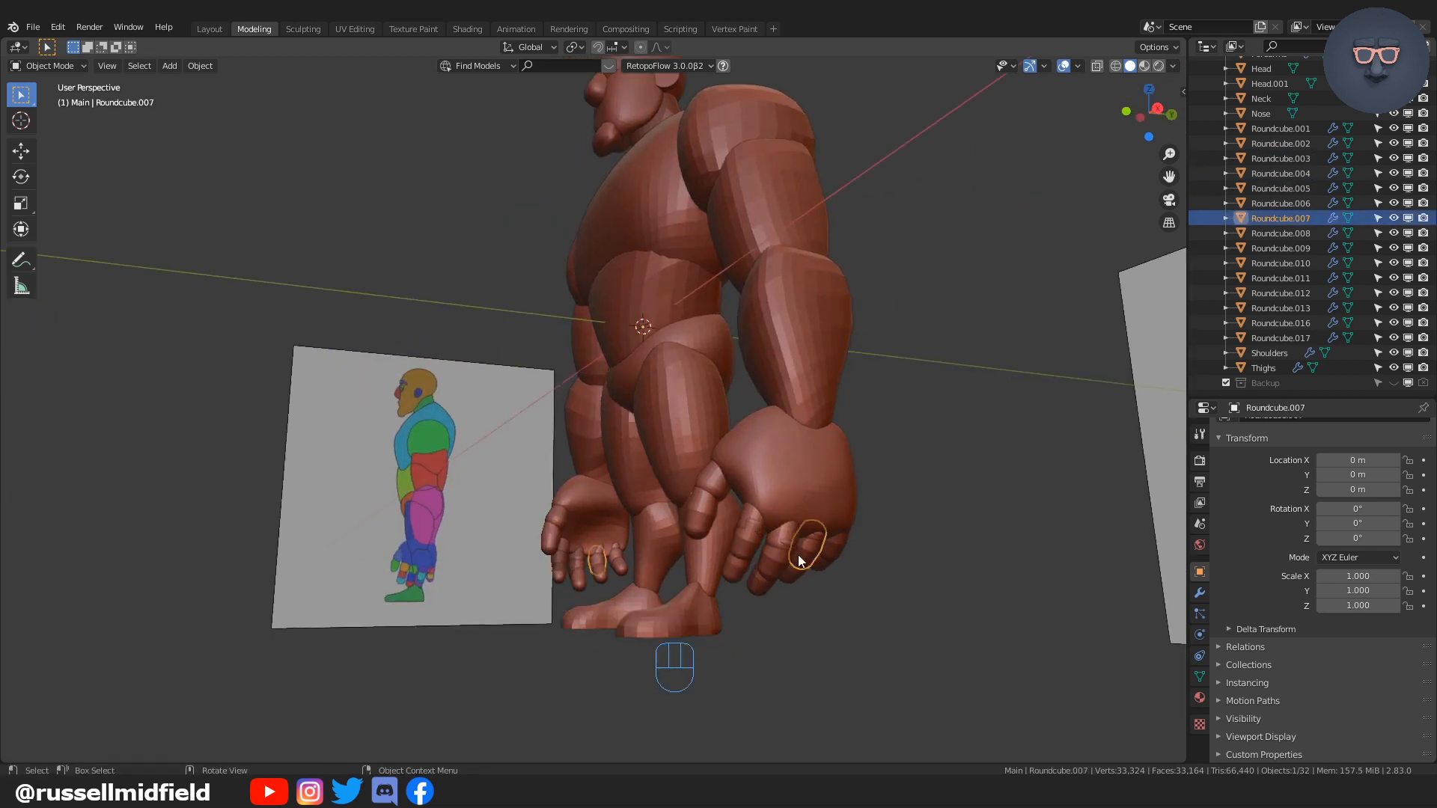
click(812, 544)
click(824, 533)
click(839, 559)
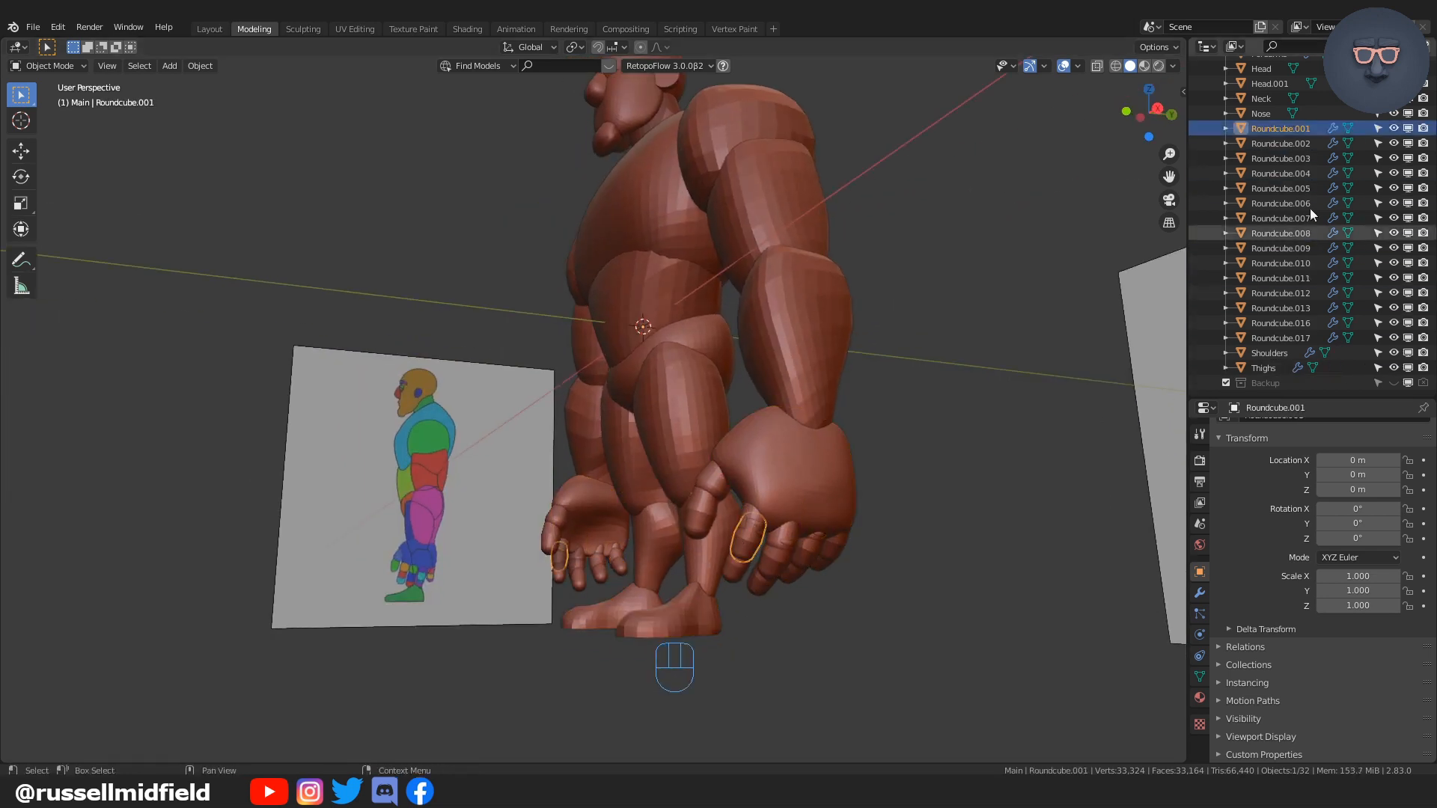
Step: Step through the Roundcube hand parts in the object list, starting from Roundcube.001, to check each one
click(1289, 130)
key(Down)
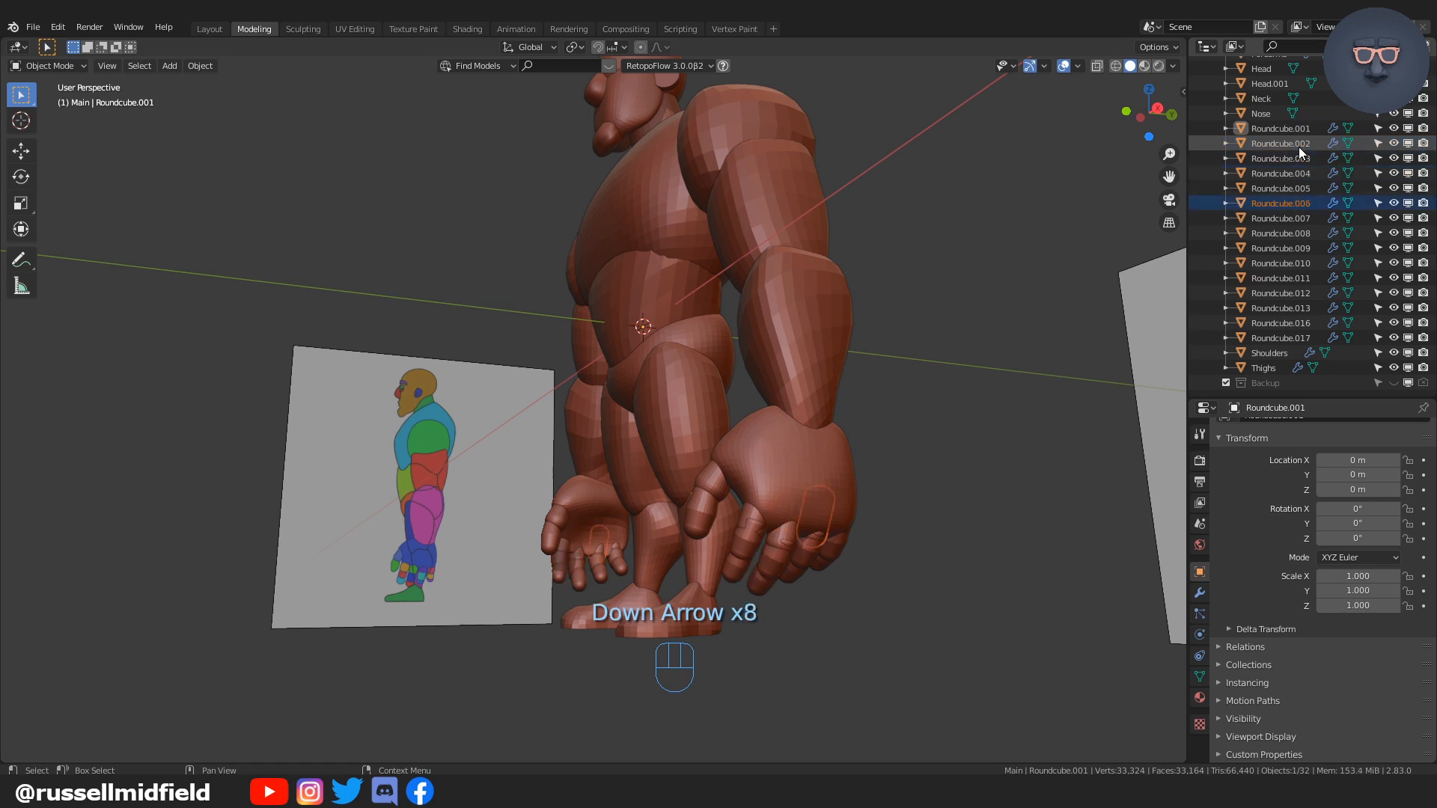
key(Down)
key(Down)
key(Down)
key(Down)
key(Down)
key(Down)
key(Down)
key(Down)
key(Down)
key(Down)
key(Down)
key(Down)
key(Down)
key(Down)
key(Down)
Step: Check the butt's transform values and deselect everything with the whole character in view
middle_drag(973, 352, 1013, 407)
click(606, 436)
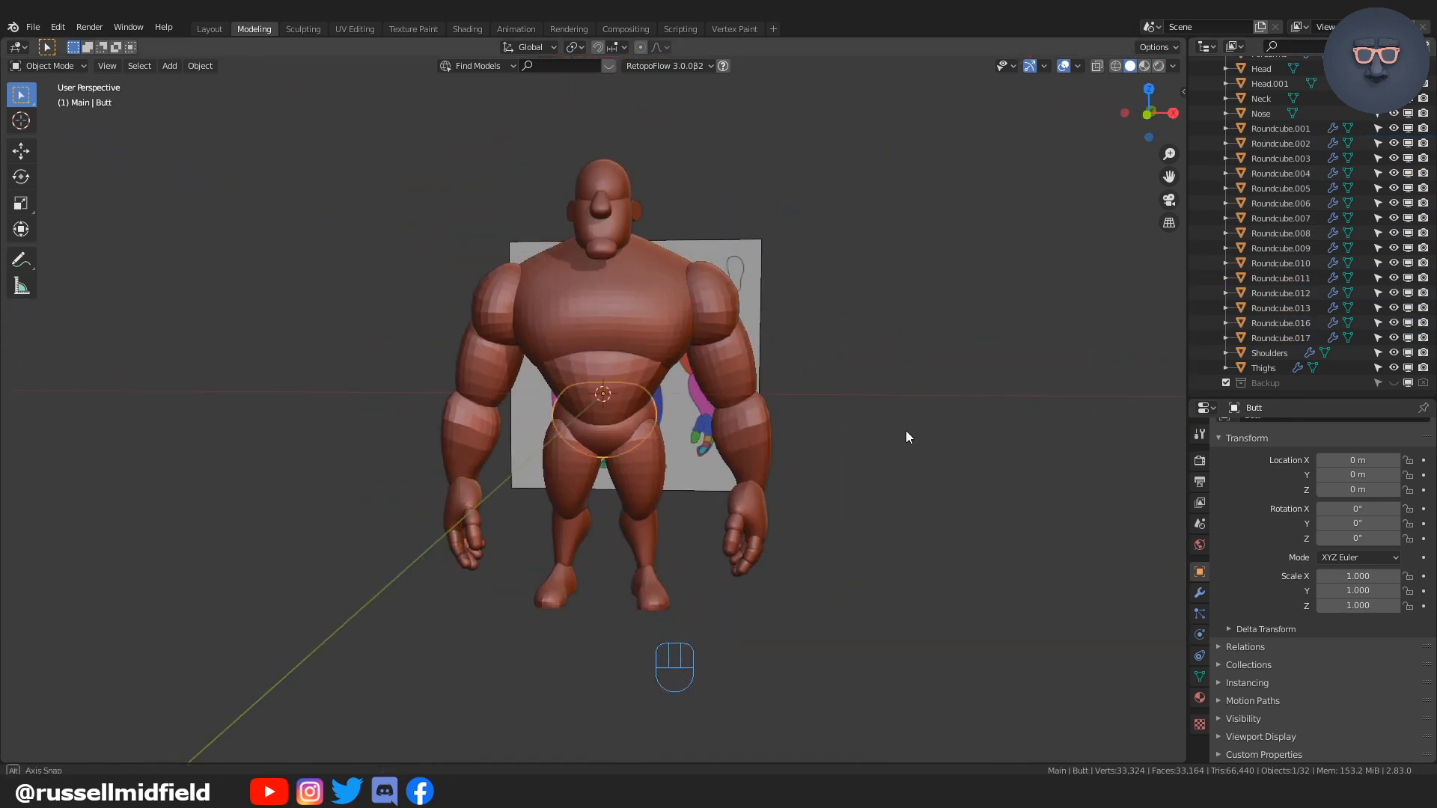
middle_drag(907, 433, 878, 463)
click(916, 485)
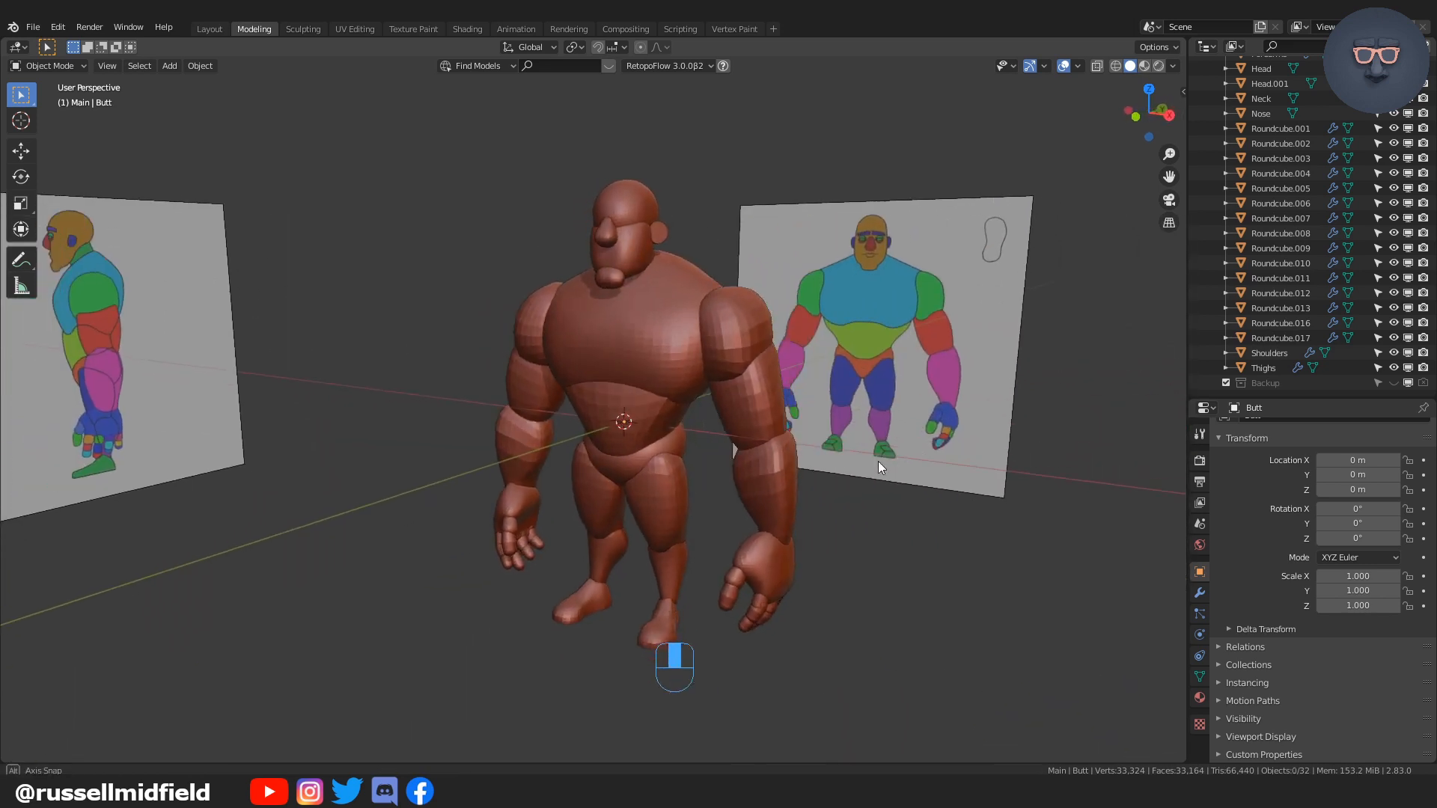